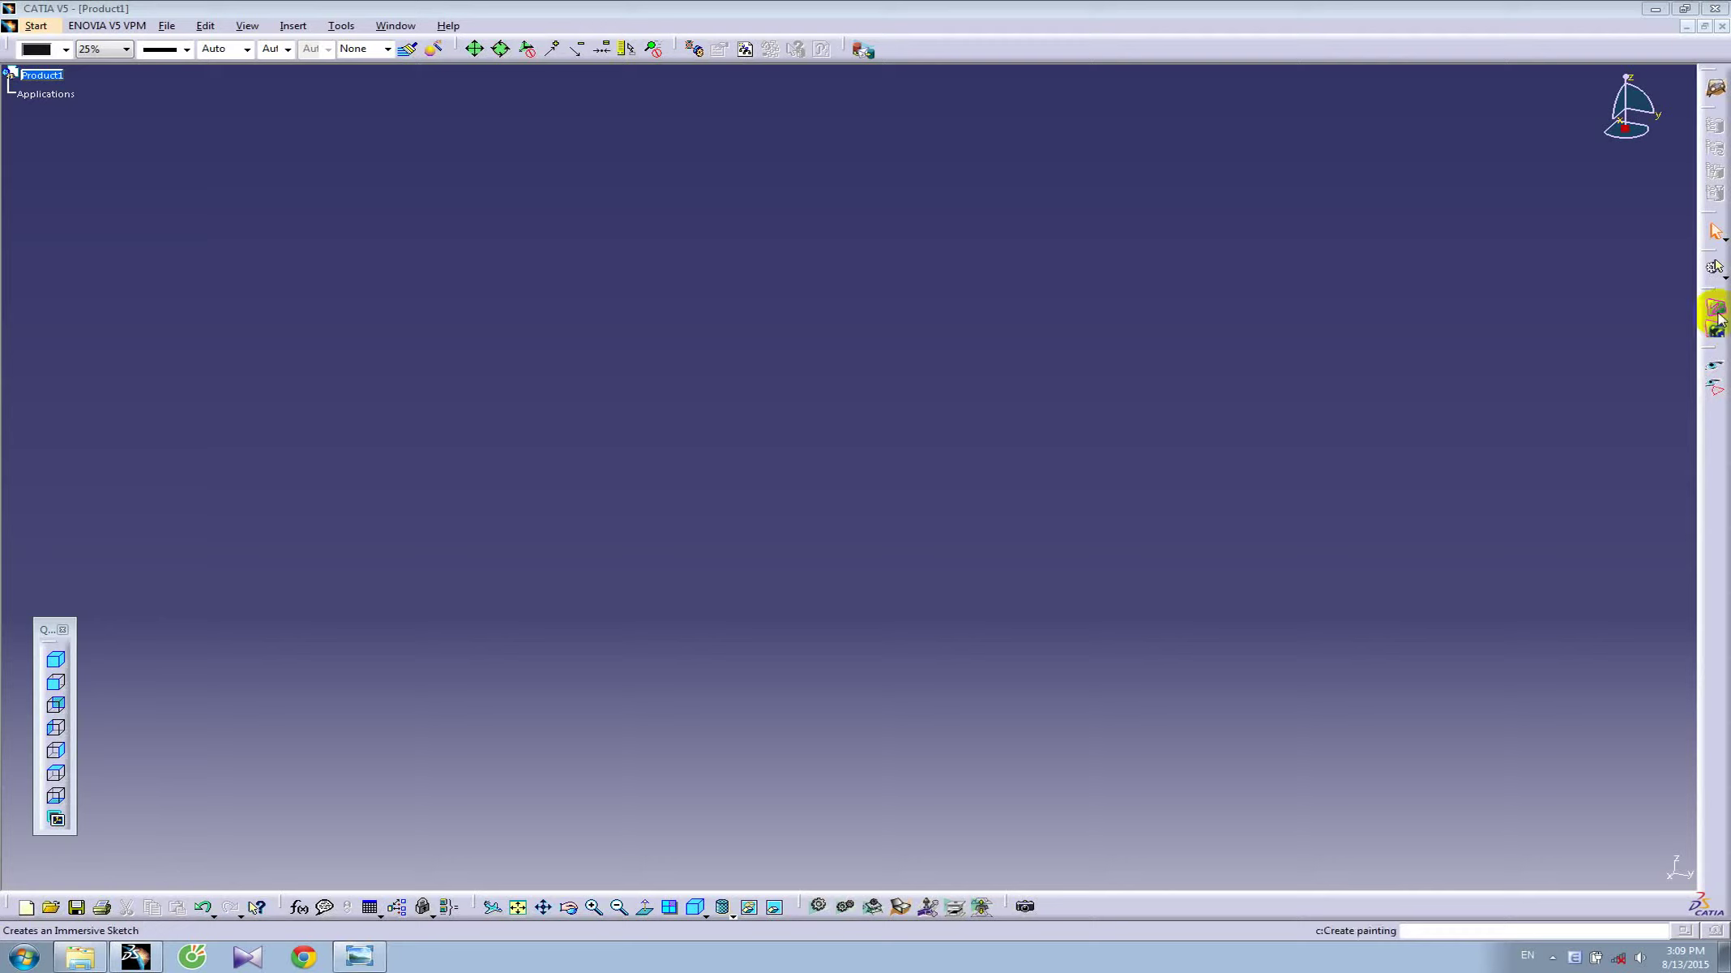
- Load the dassault_falcon_900lx blueprint from the Quan Falcon 7X folder as a painting
click(1718, 316)
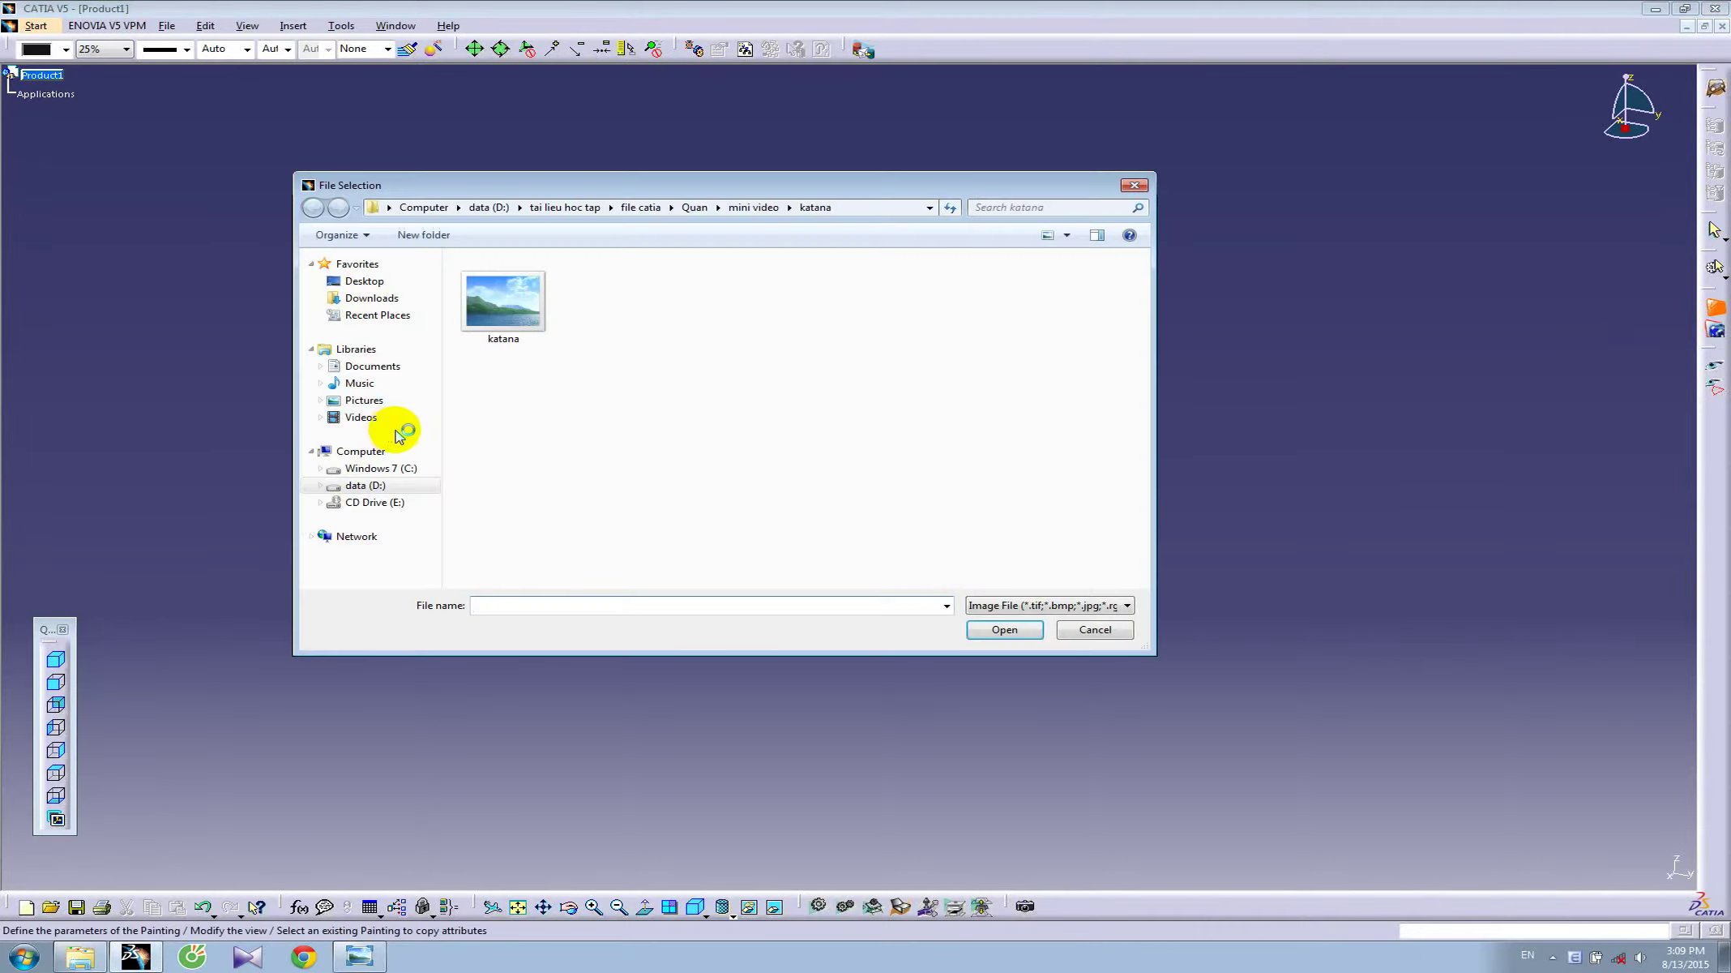
click(753, 208)
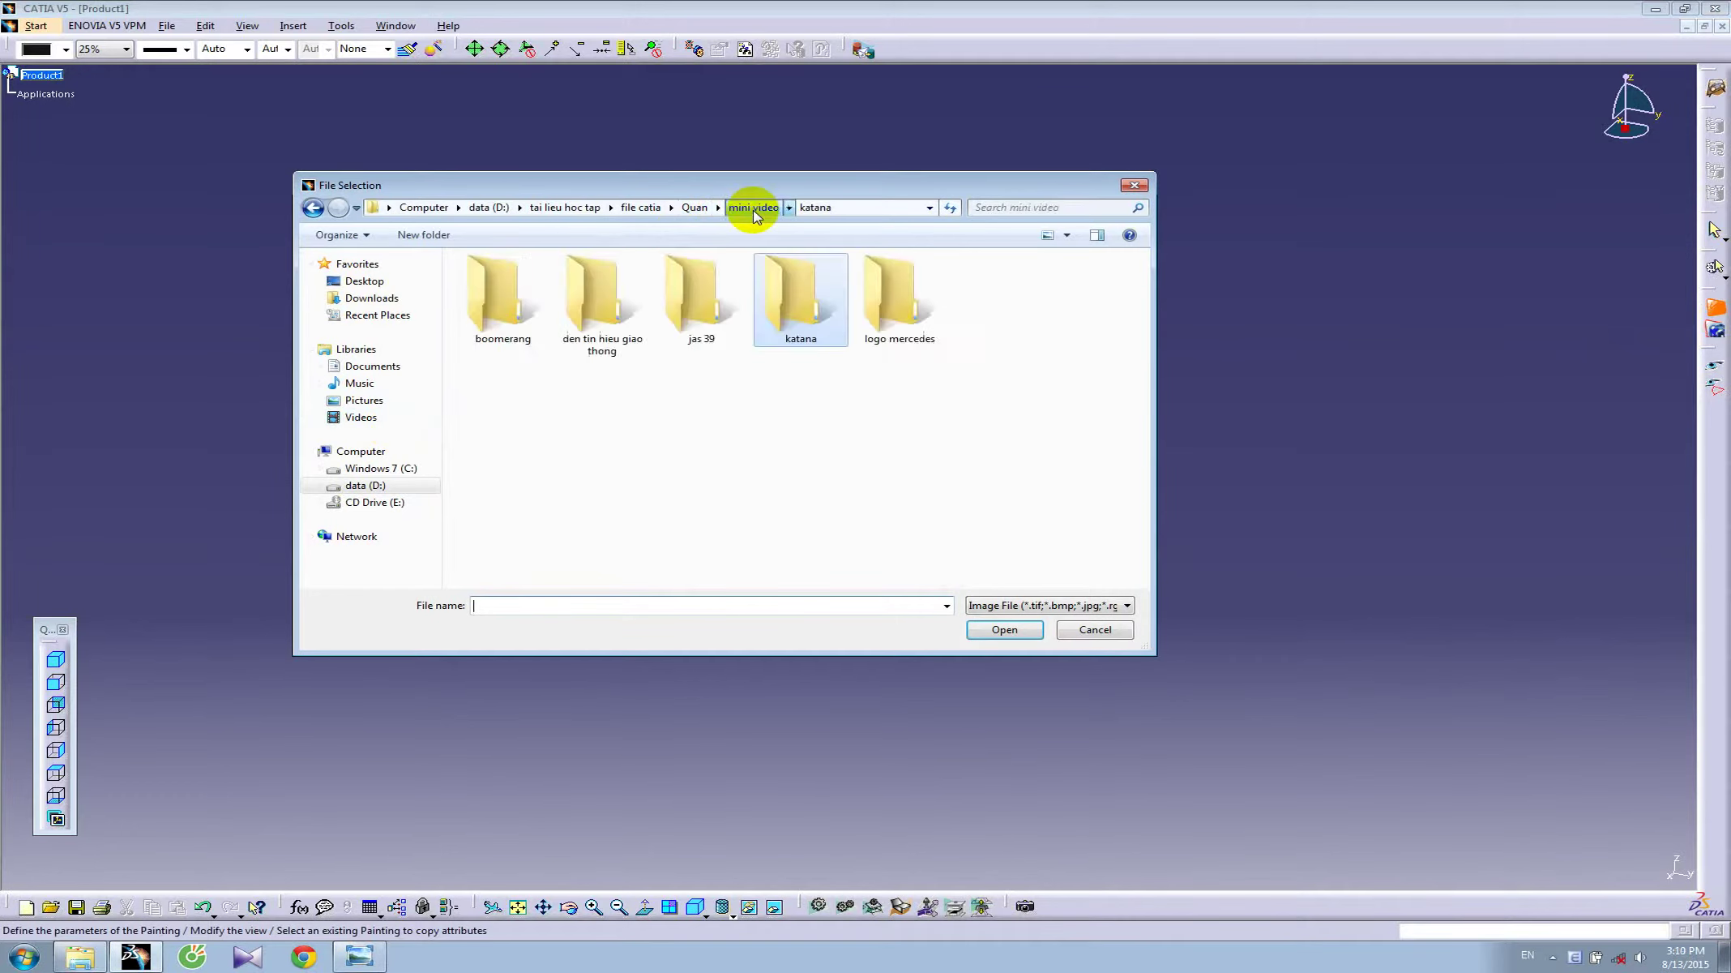
click(697, 208)
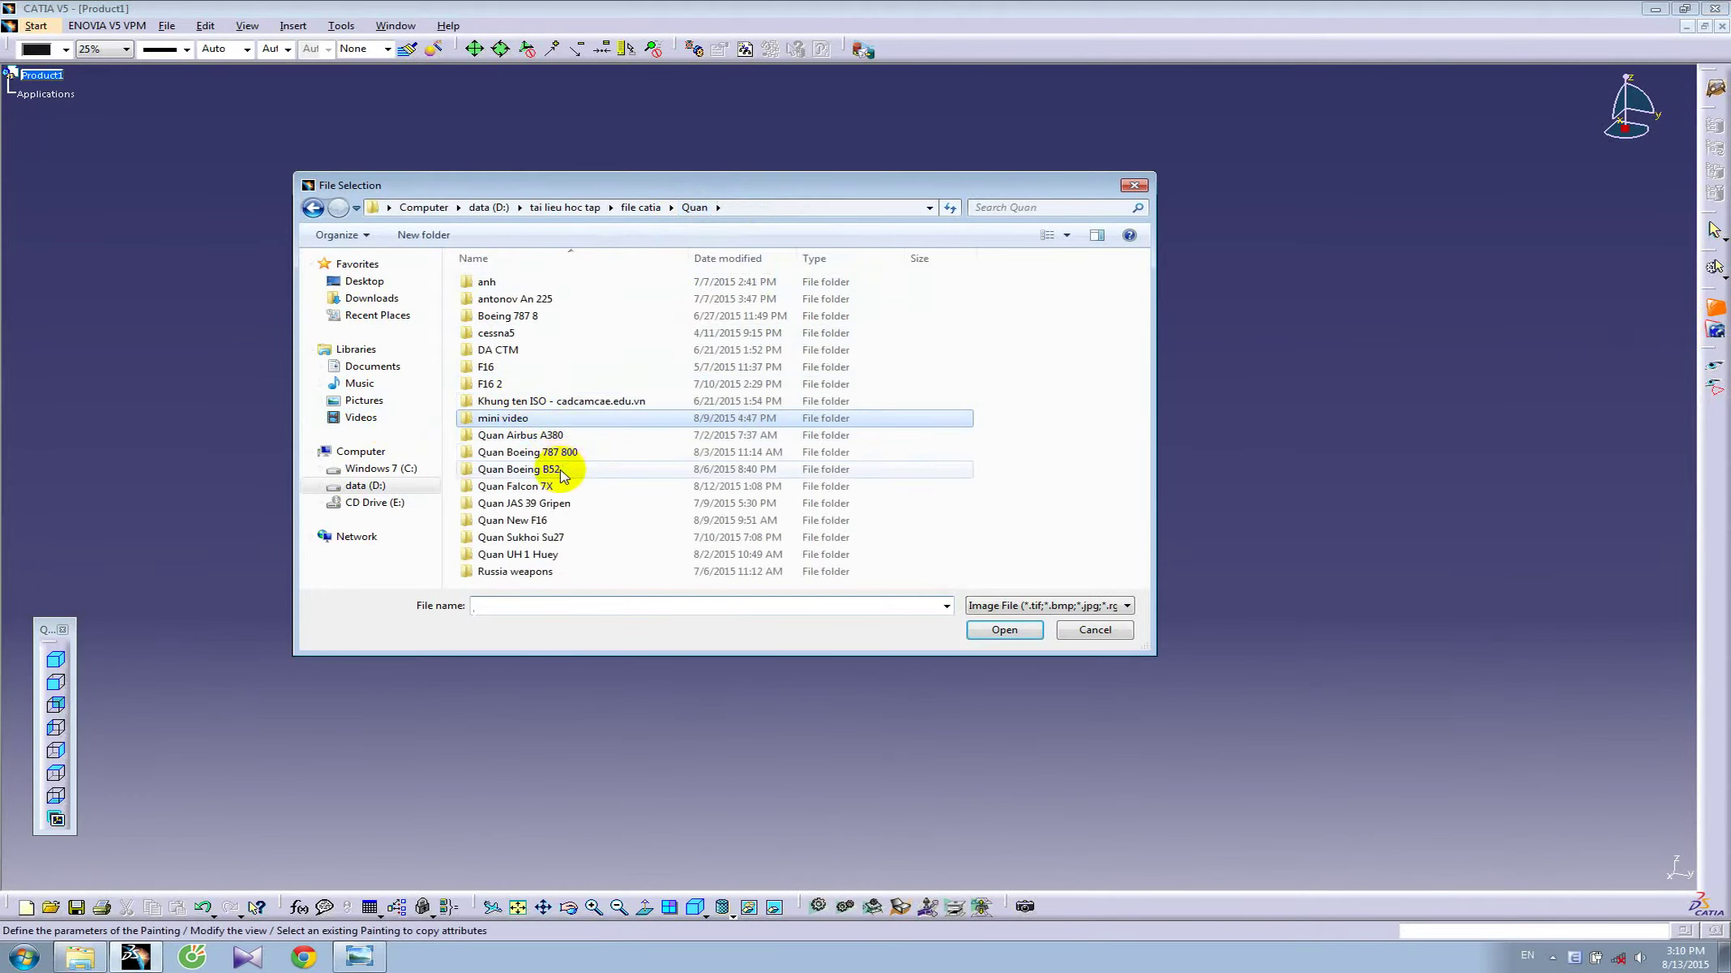
double_click(523, 489)
click(810, 330)
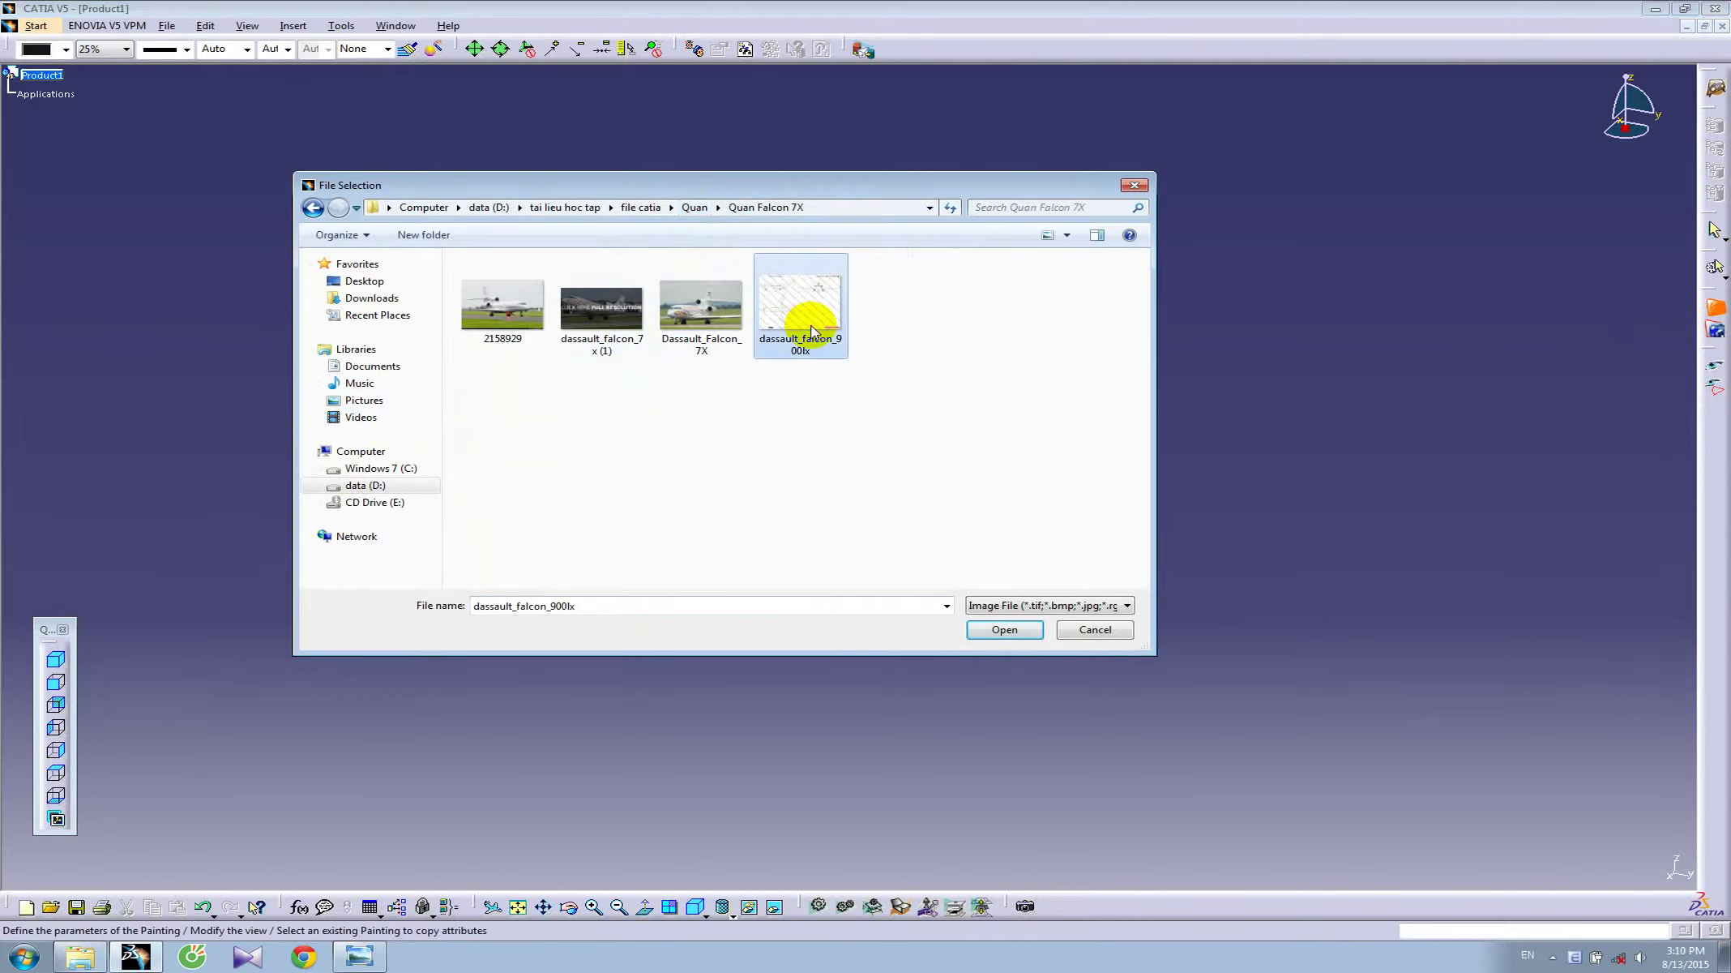
double_click(811, 330)
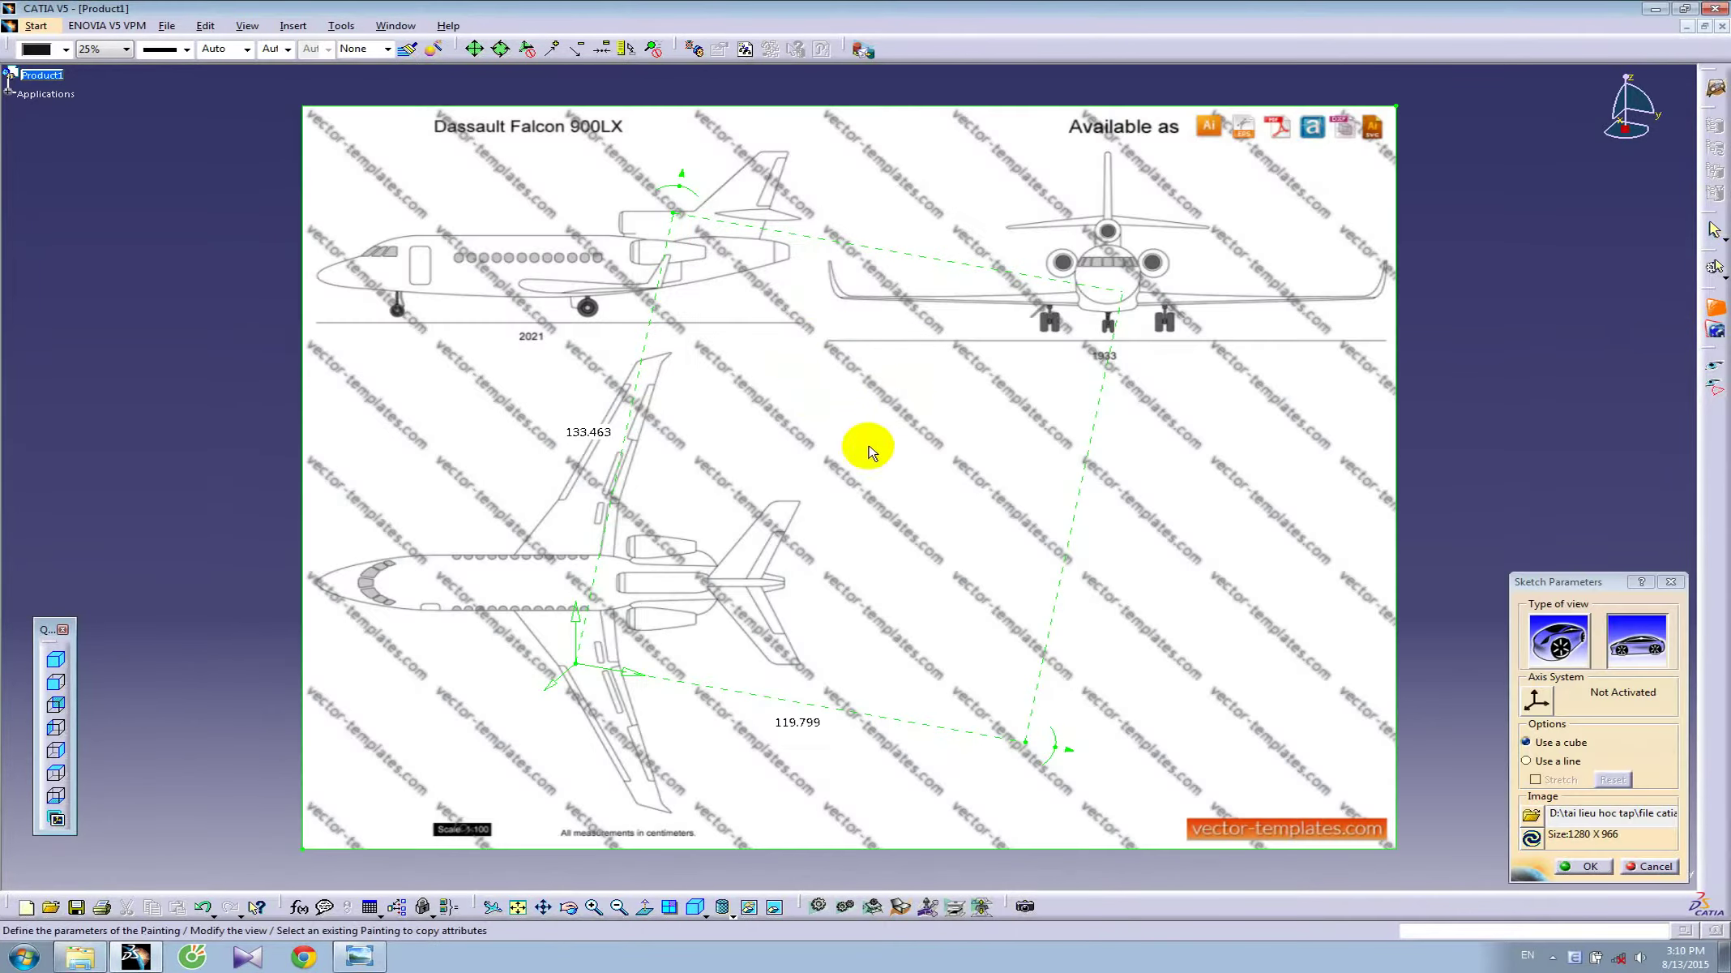
- Switch to Front View and move the painting origin onto the front-view fuselage centreline
click(1637, 645)
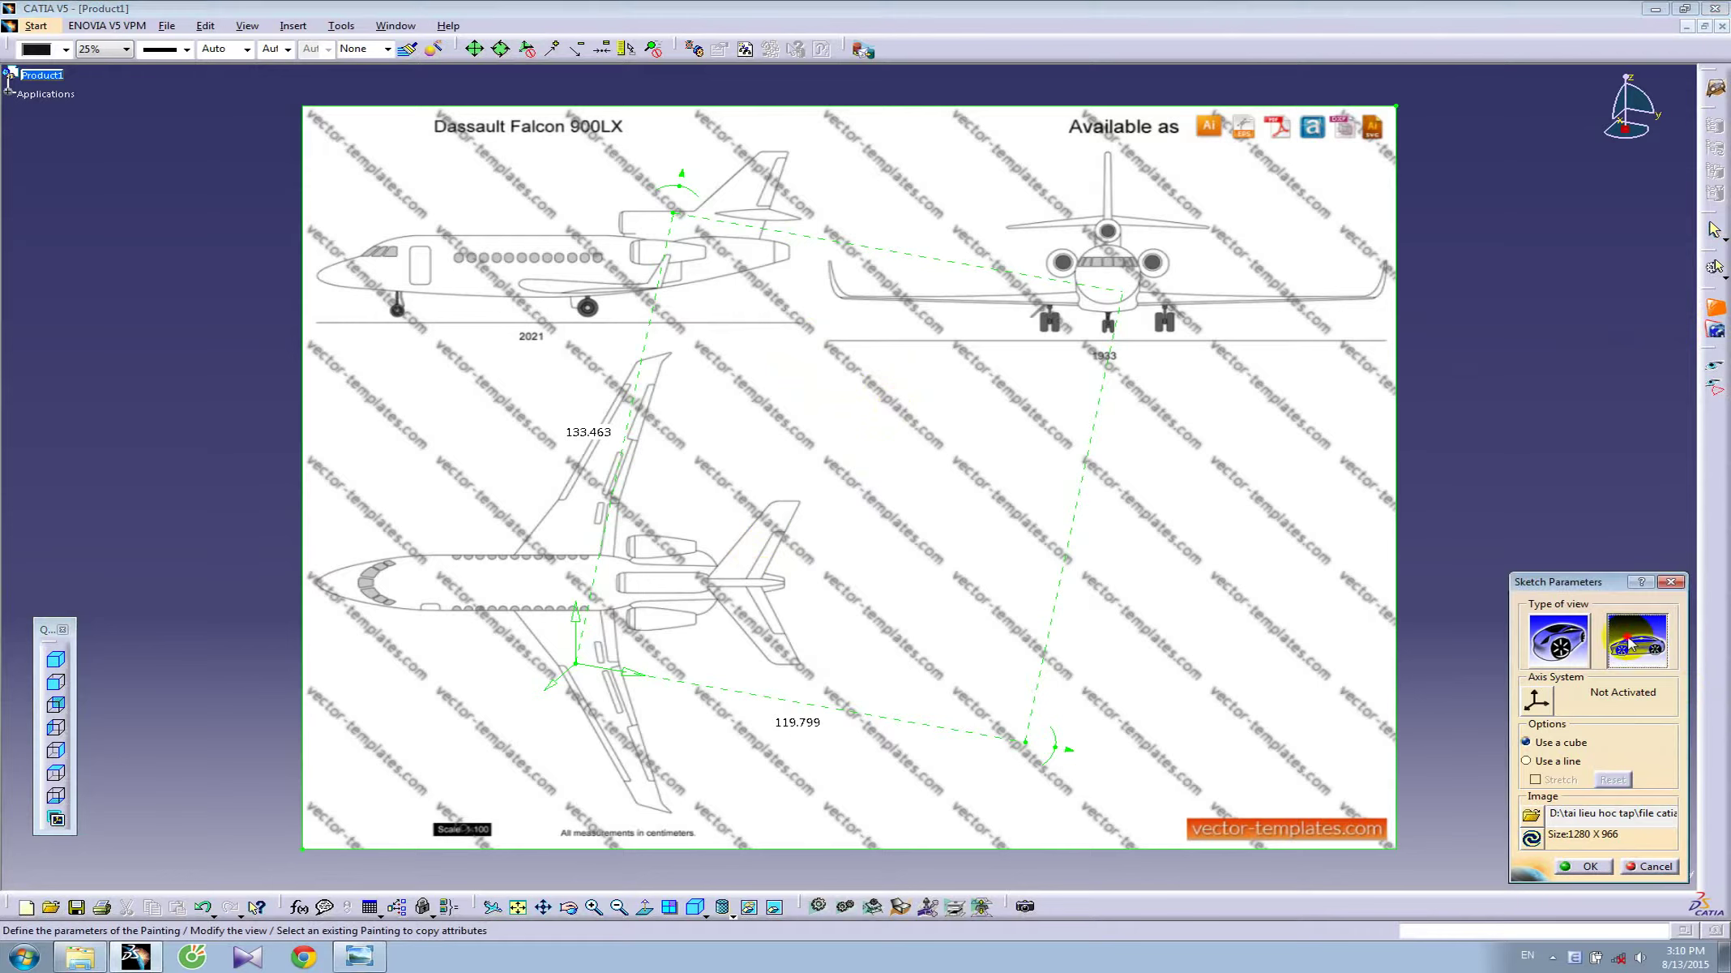
click(73, 699)
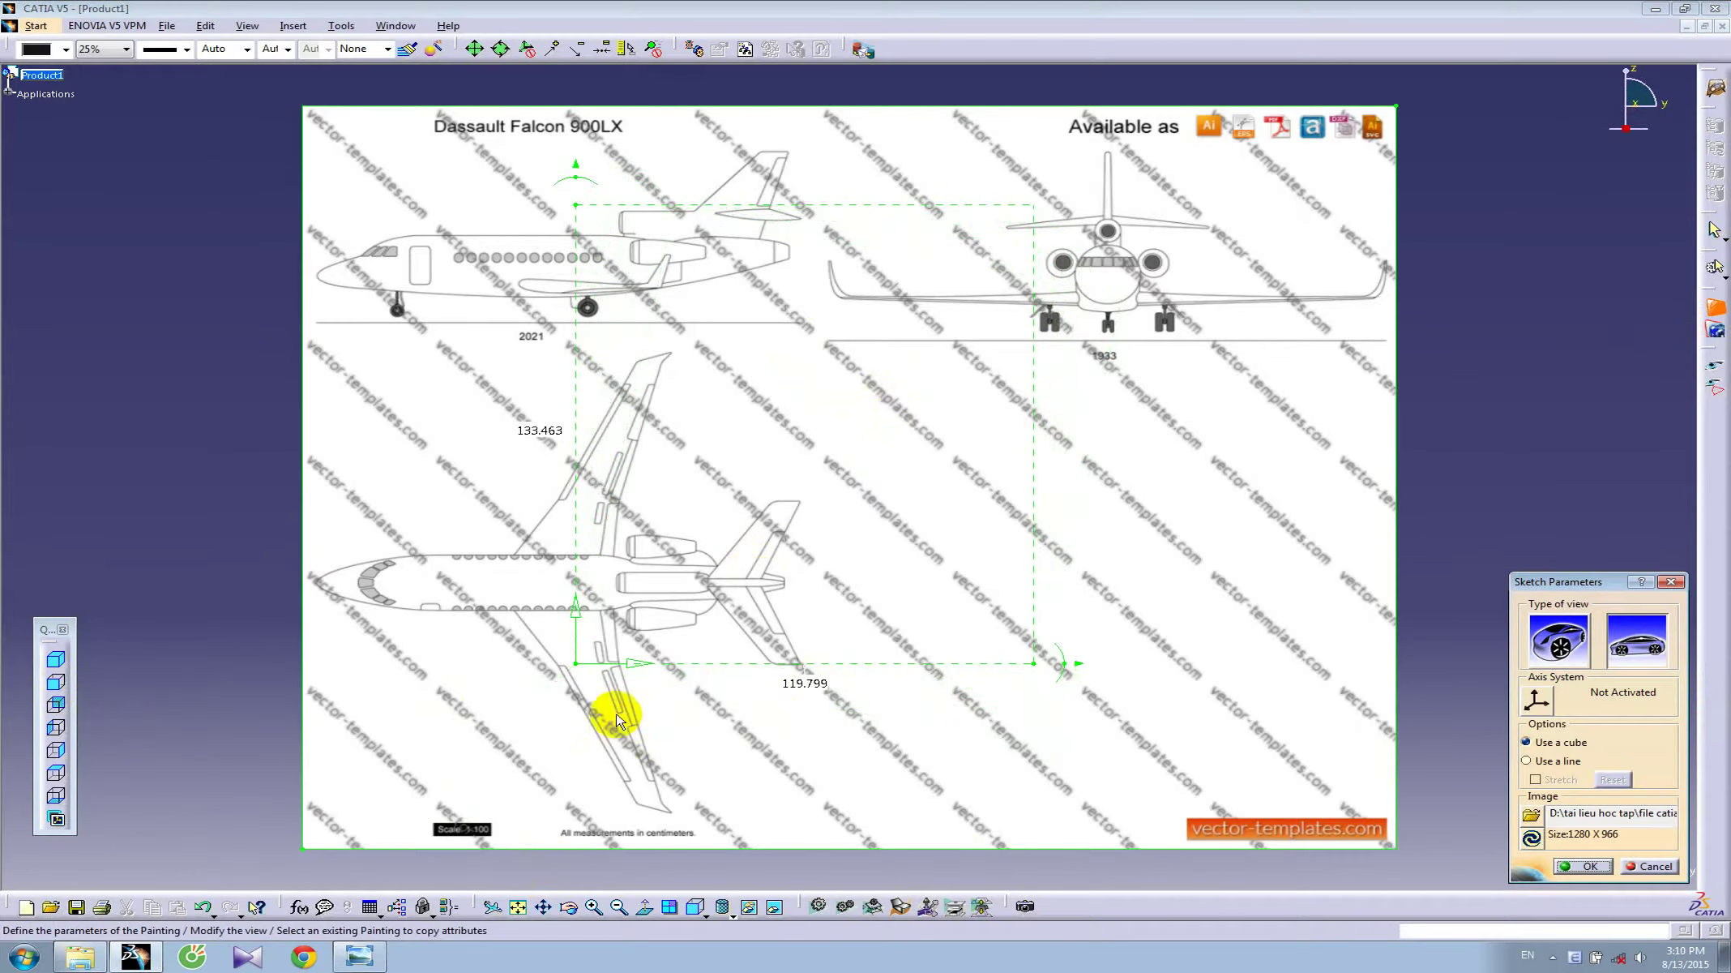
drag(580, 668, 1118, 344)
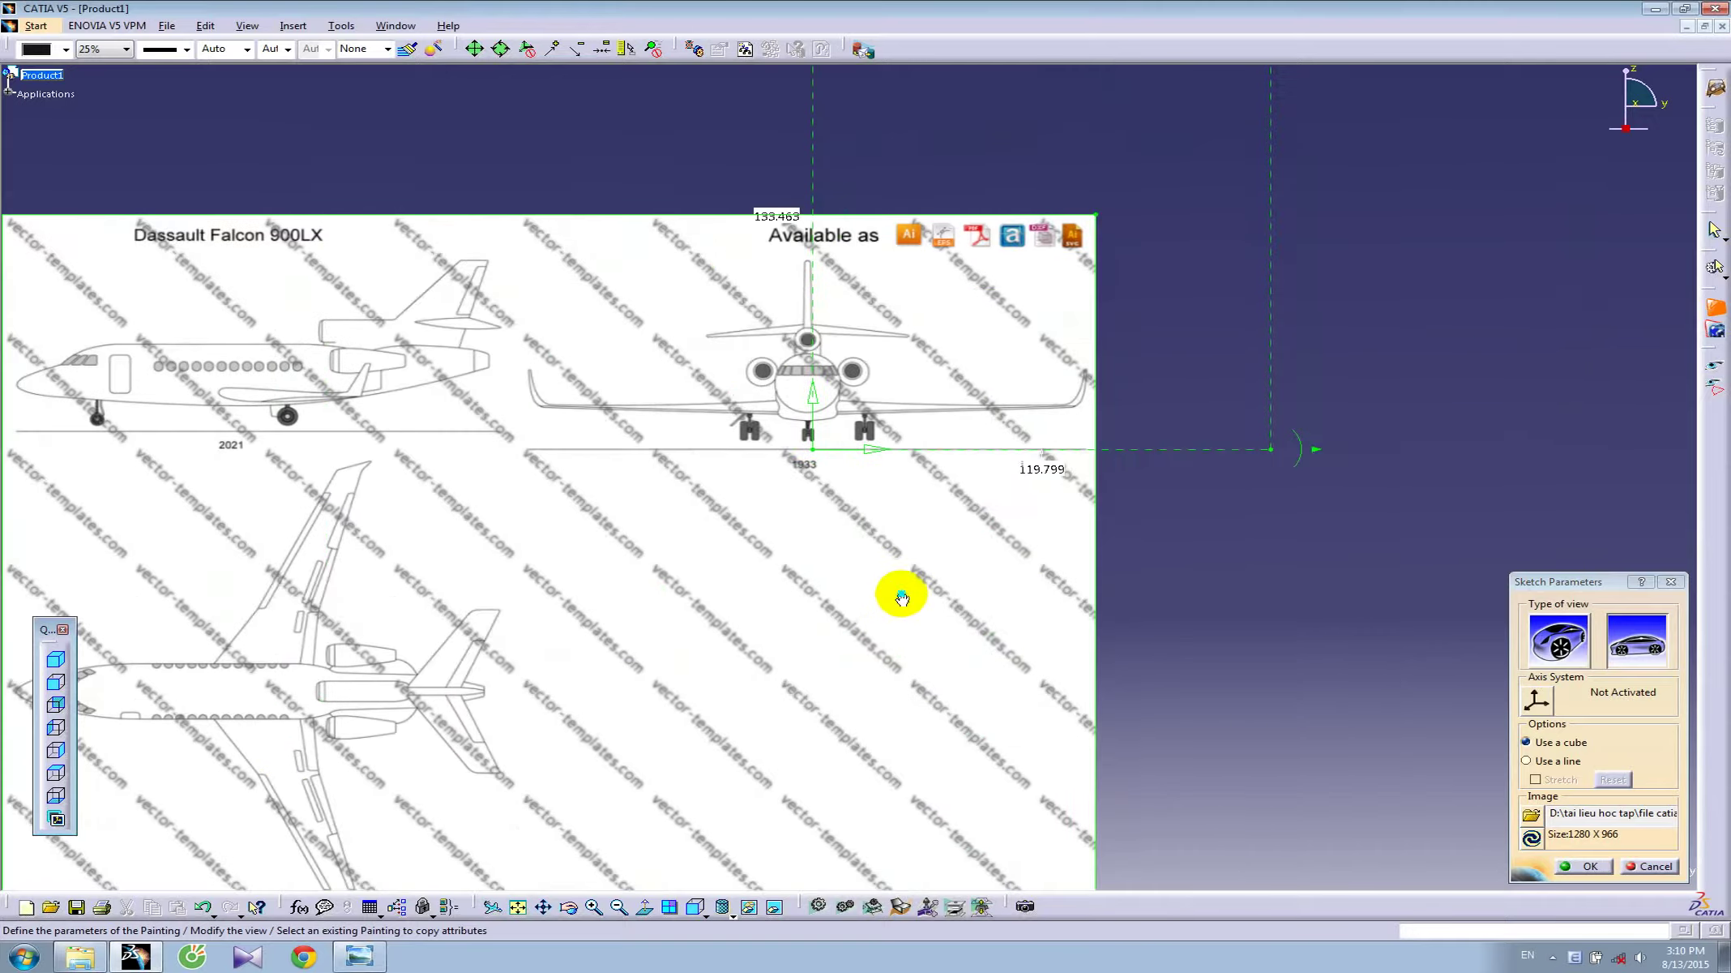
mouse_move(902, 597)
middle_down()
mouse_move(890, 436)
mouse_move(859, 768)
mouse_move(847, 607)
middle_up()
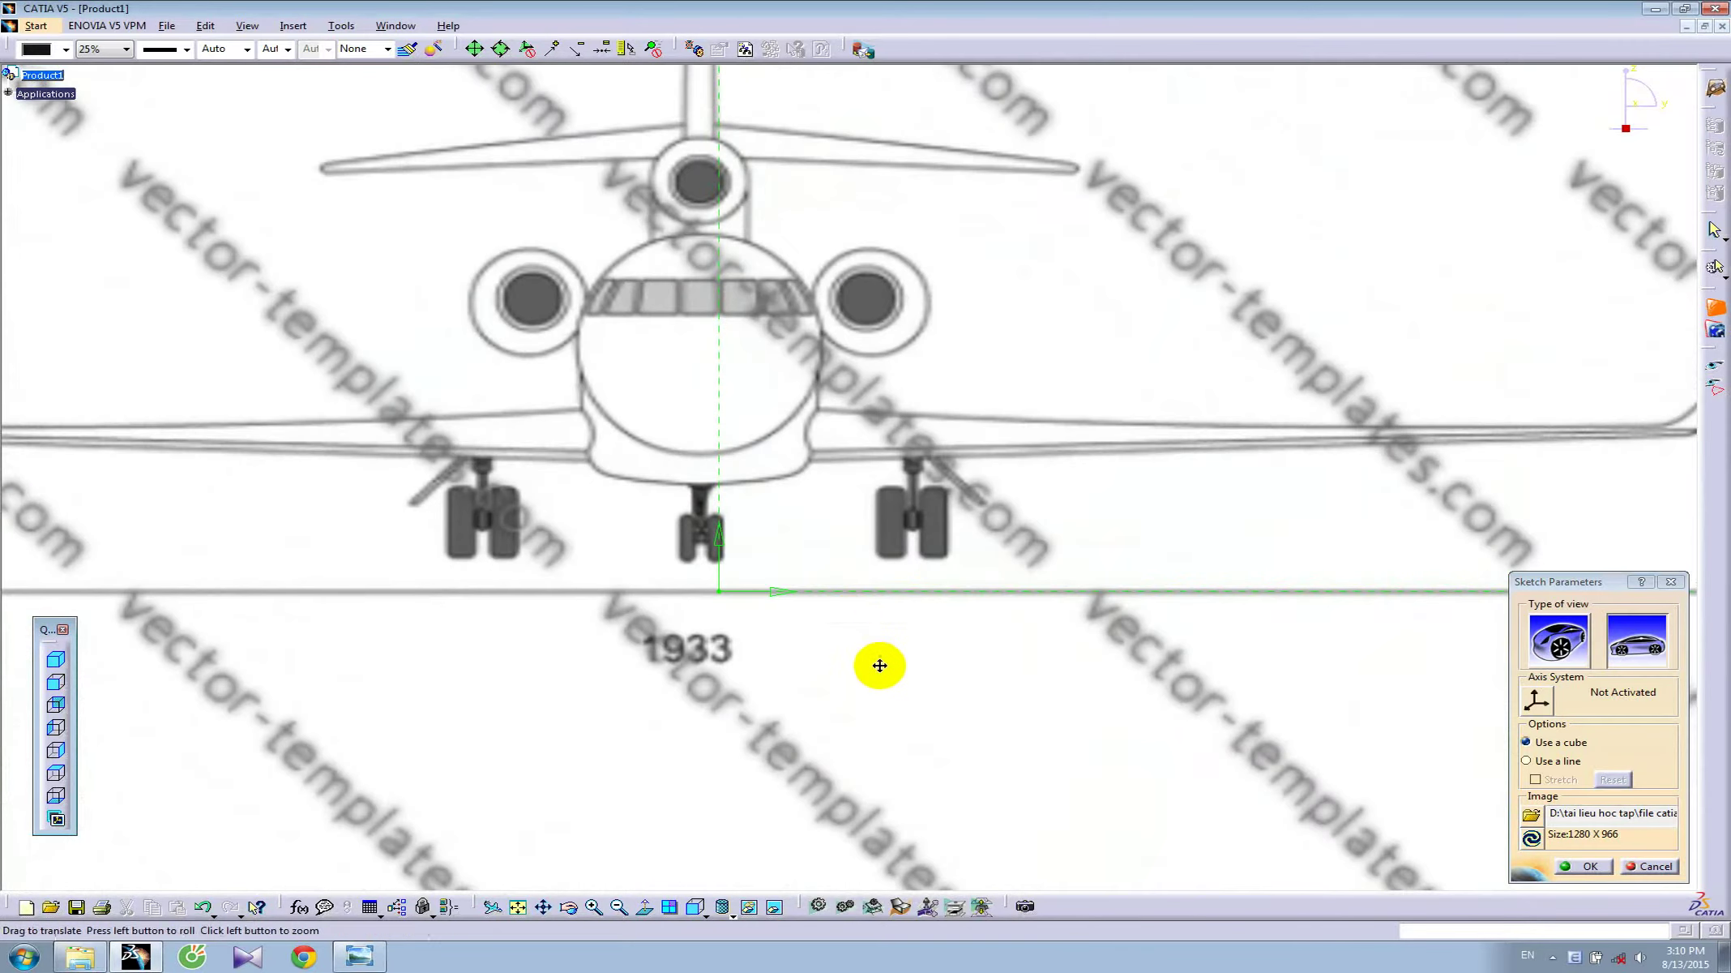
mouse_move(881, 664)
middle_down()
mouse_move(935, 707)
mouse_move(817, 661)
middle_up()
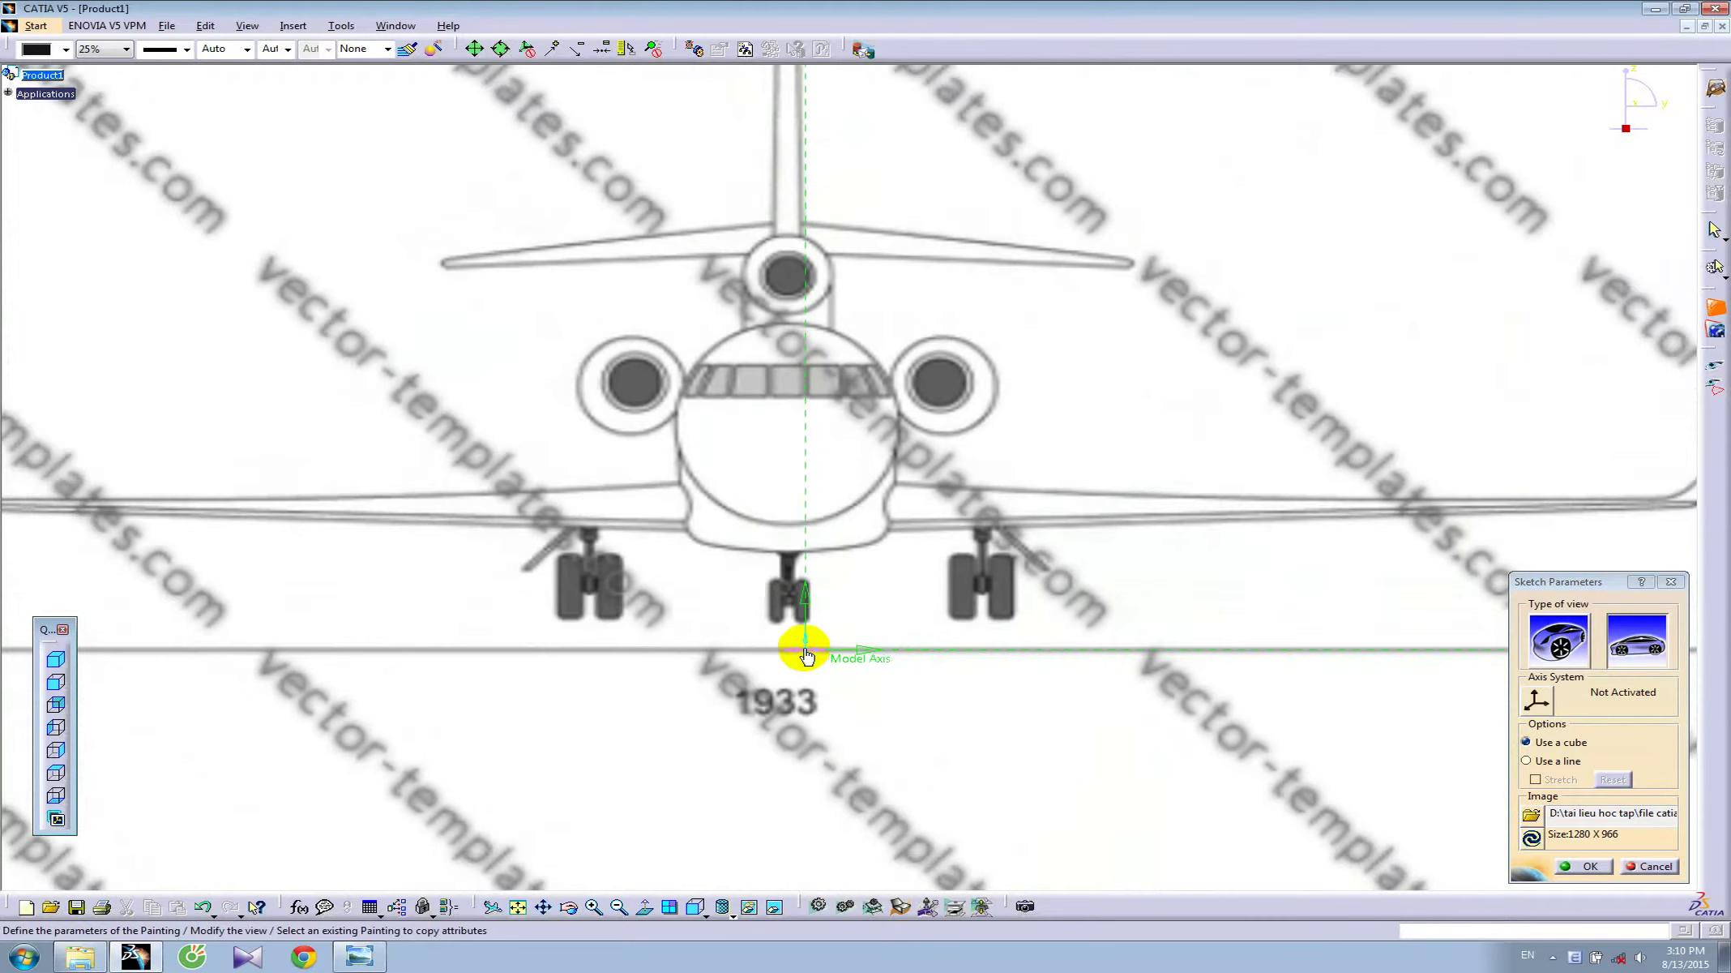
drag(794, 650, 780, 650)
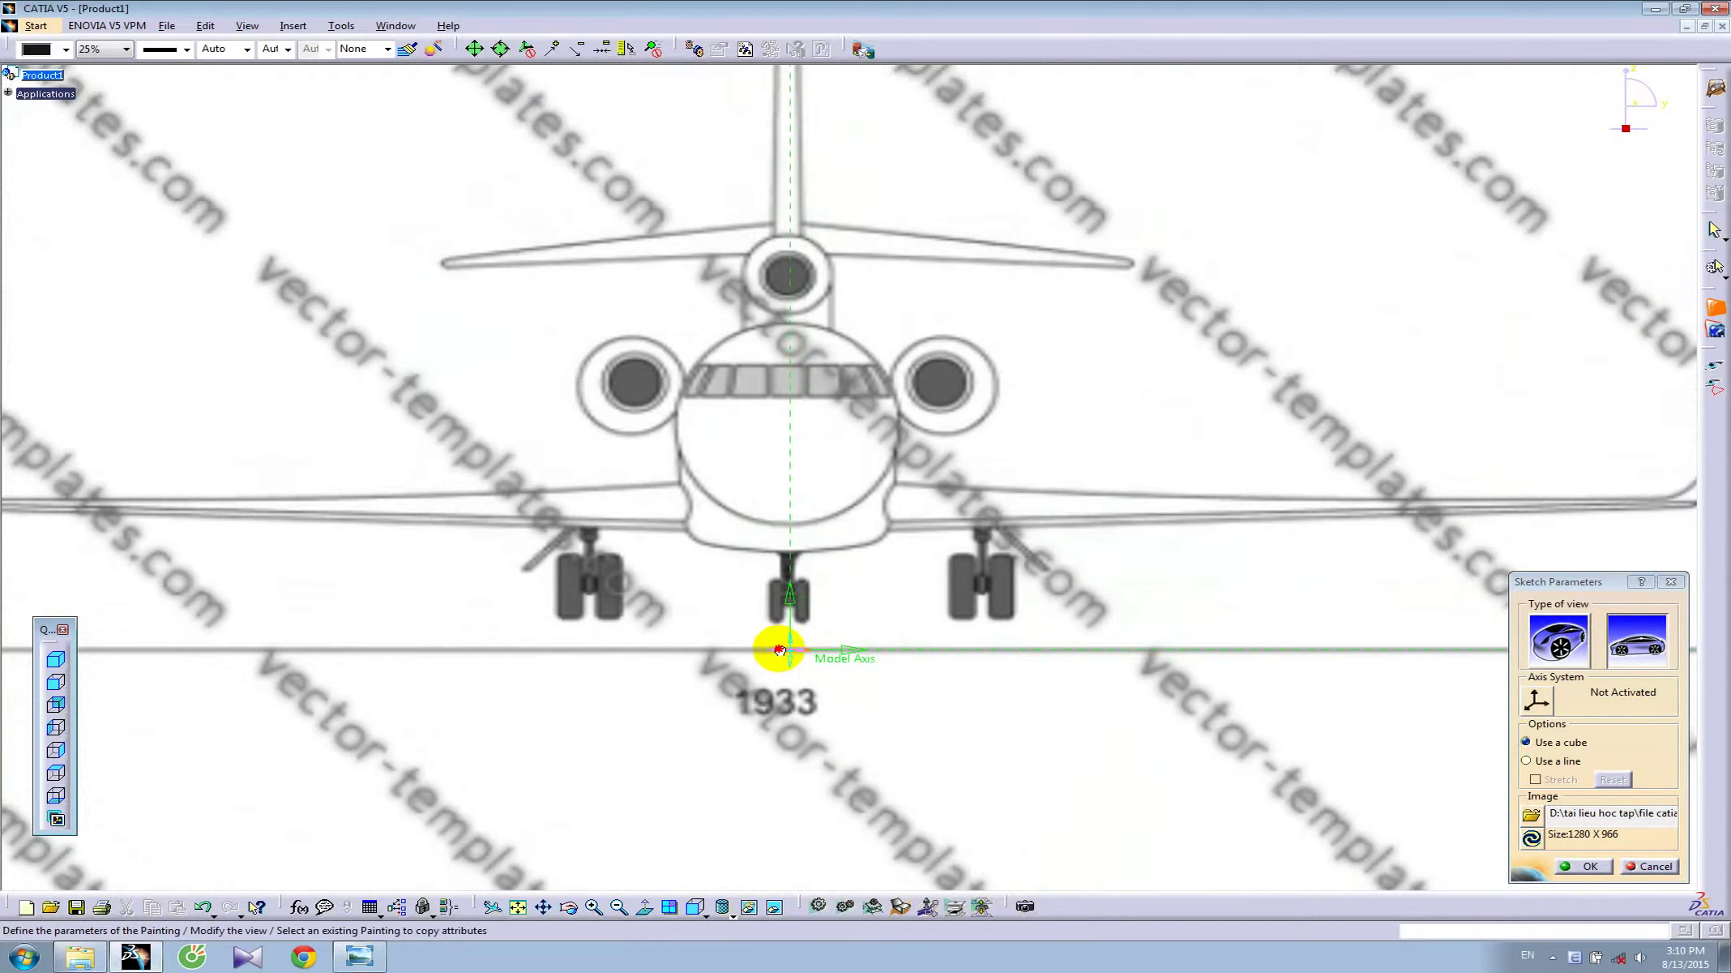
- Zoom into the nose landing gear and raise the origin onto its base
mouse_move(1097, 850)
middle_down()
mouse_move(1128, 634)
mouse_move(750, 677)
middle_up()
drag(682, 679, 684, 605)
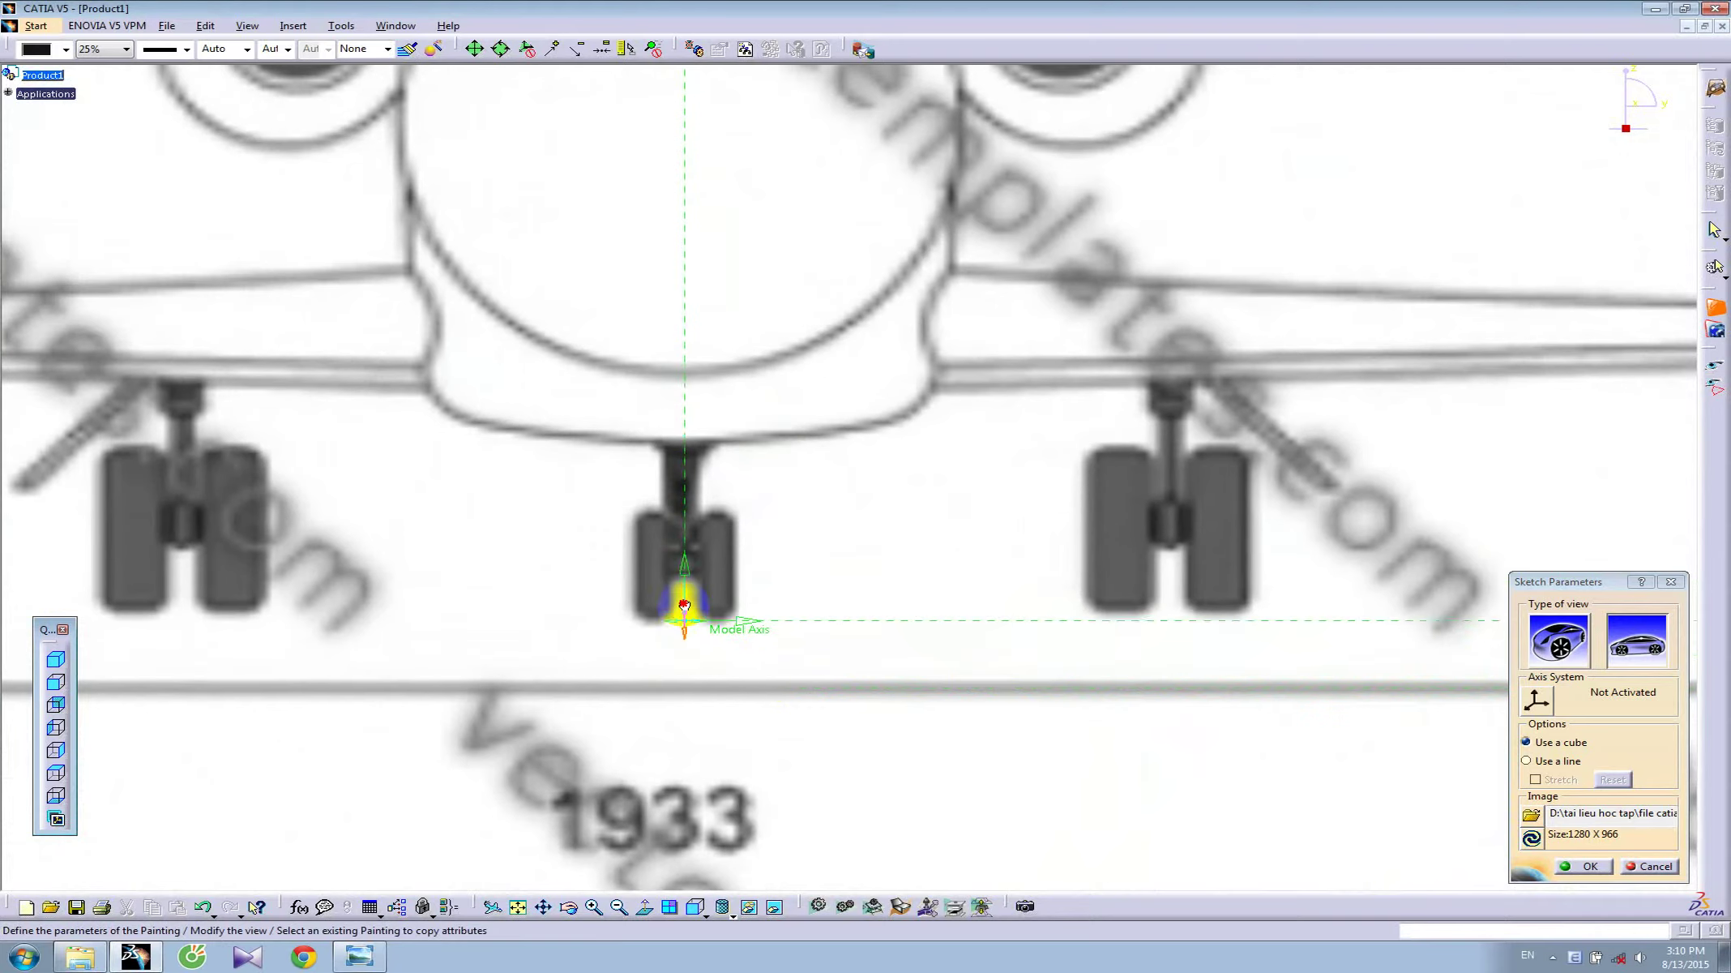
mouse_move(800, 734)
middle_down()
mouse_move(800, 619)
mouse_move(930, 429)
middle_up()
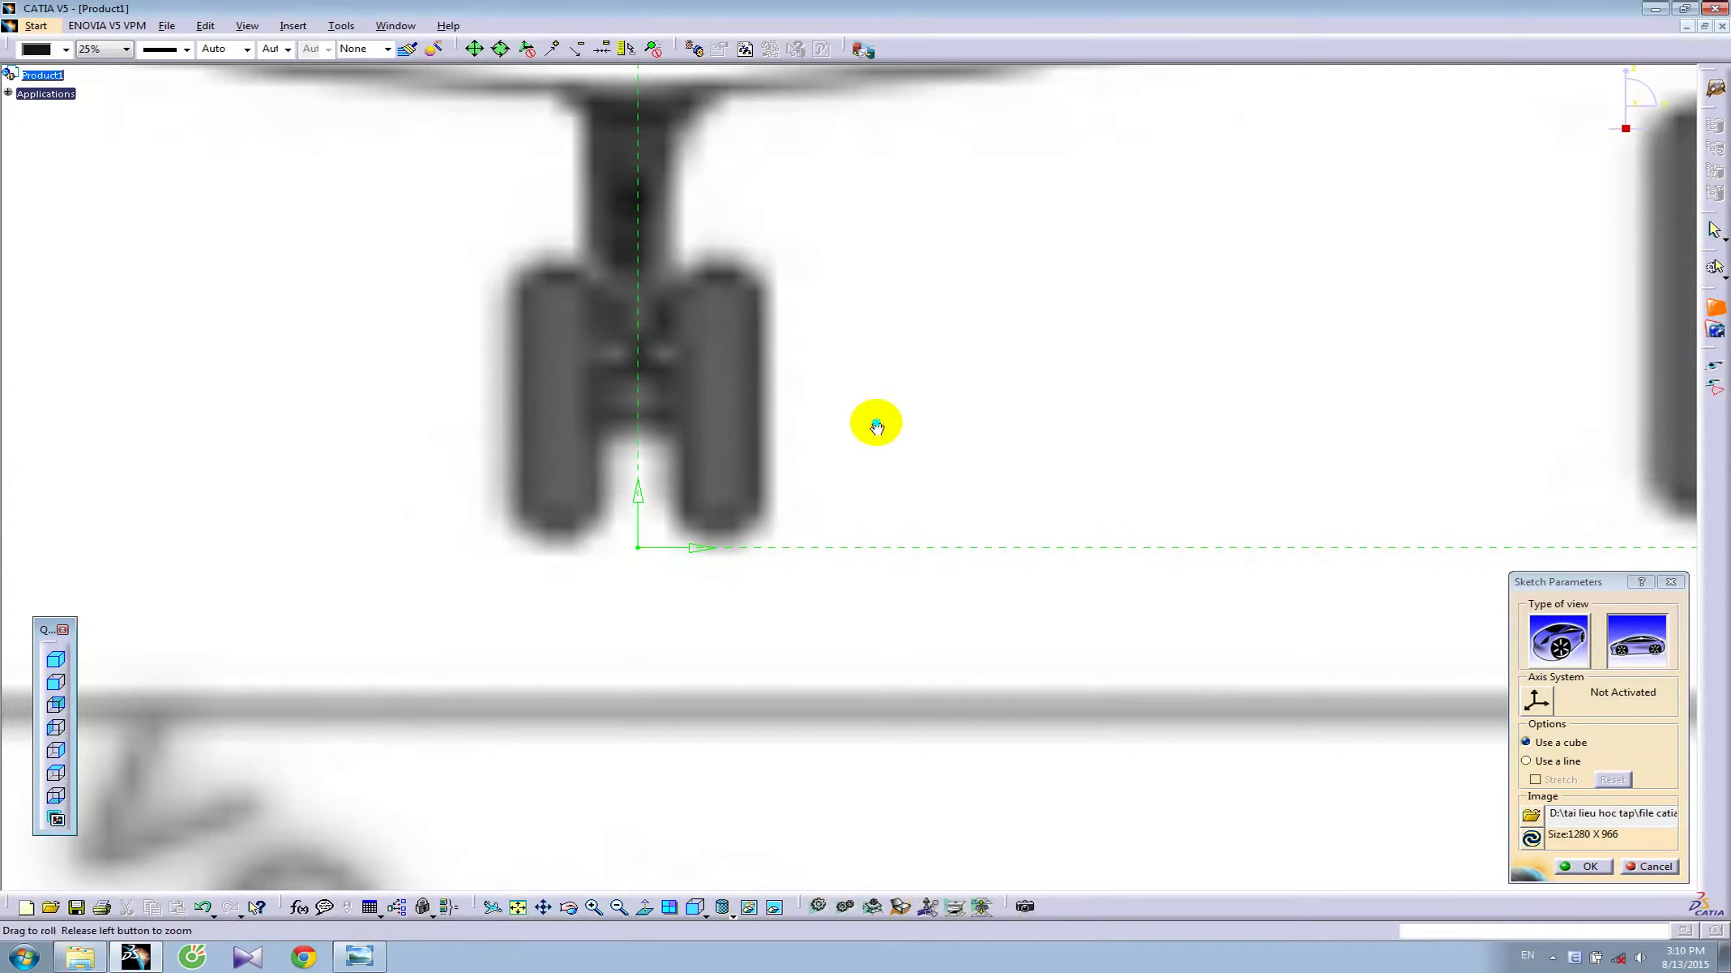
mouse_move(877, 422)
middle_down()
mouse_move(820, 665)
mouse_move(928, 495)
mouse_move(896, 673)
mouse_move(883, 566)
mouse_move(916, 181)
mouse_move(785, 522)
mouse_move(892, 292)
mouse_move(742, 359)
middle_up()
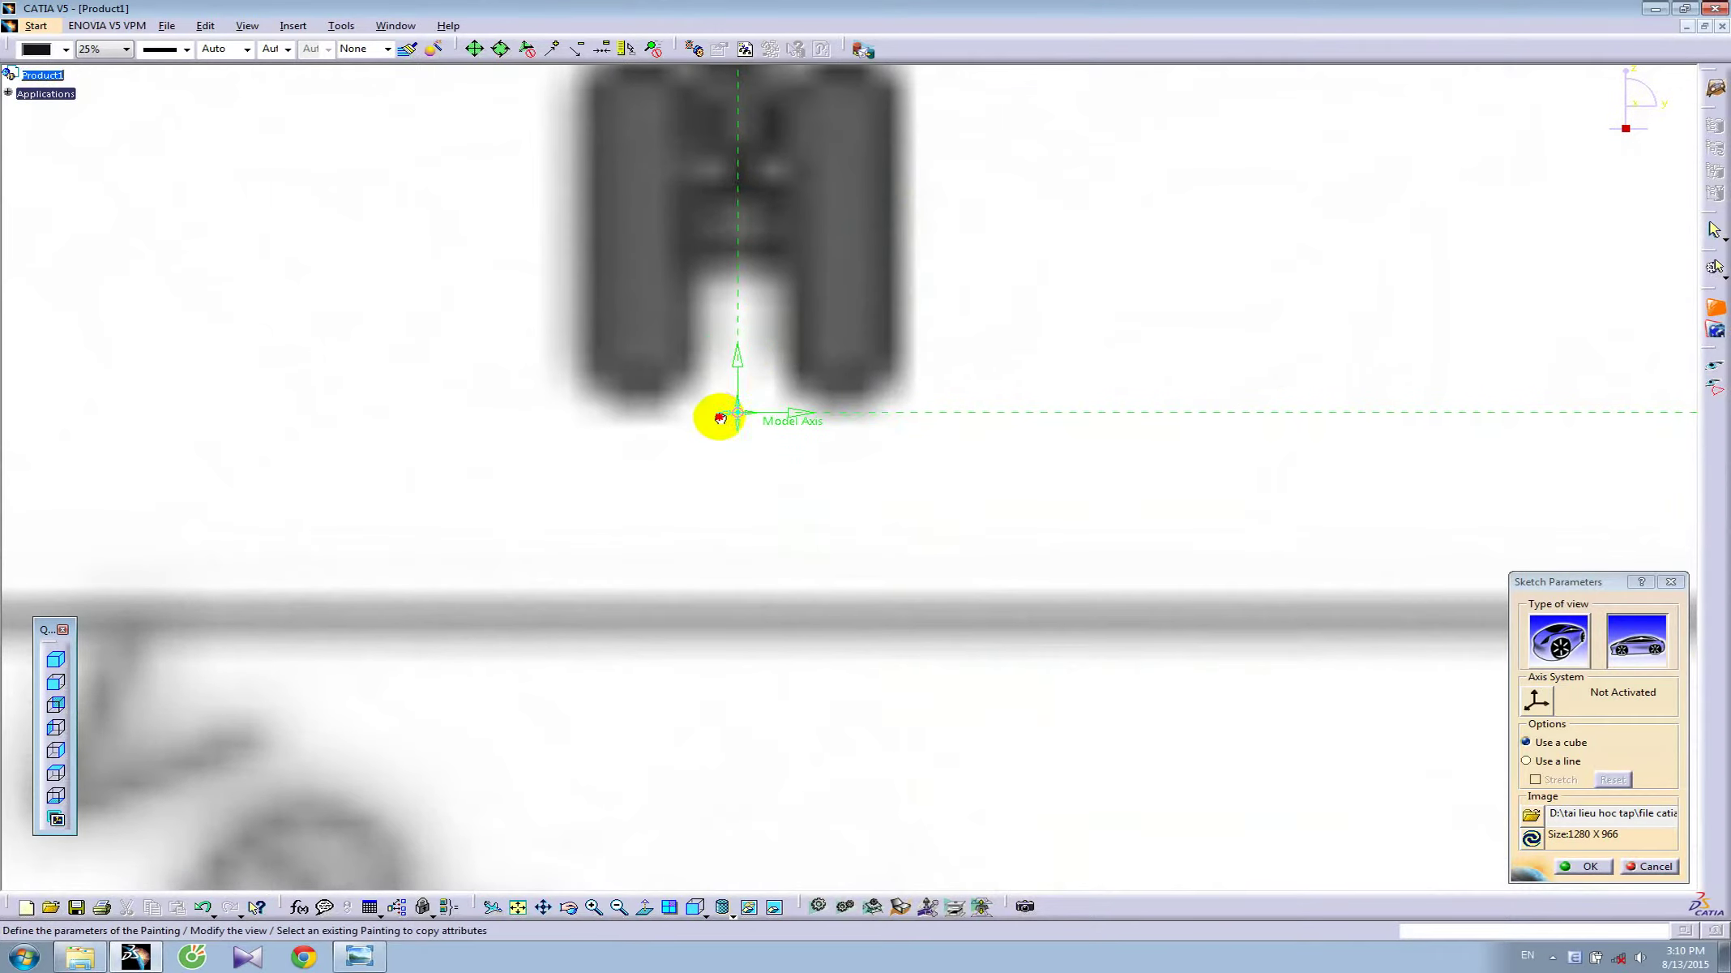
mouse_move(1129, 243)
middle_down()
mouse_move(1056, 472)
mouse_move(1023, 683)
middle_up()
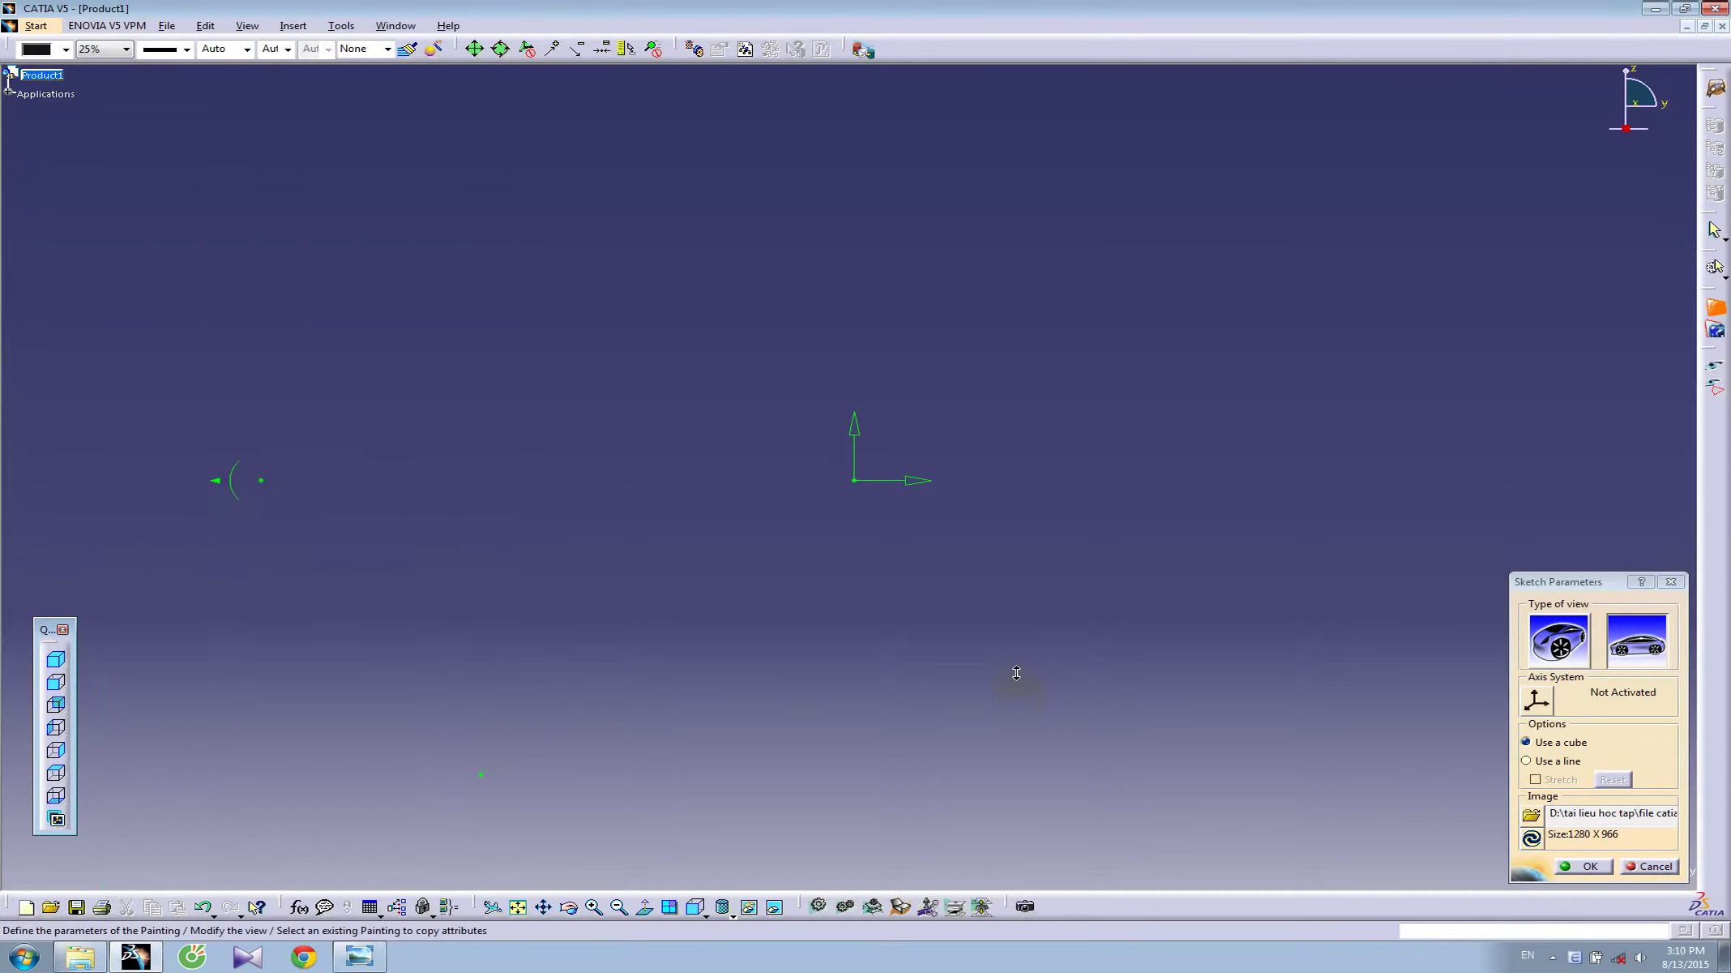
- Close Sketch Parameters and reload the Falcon blueprint as a new painting
click(1652, 866)
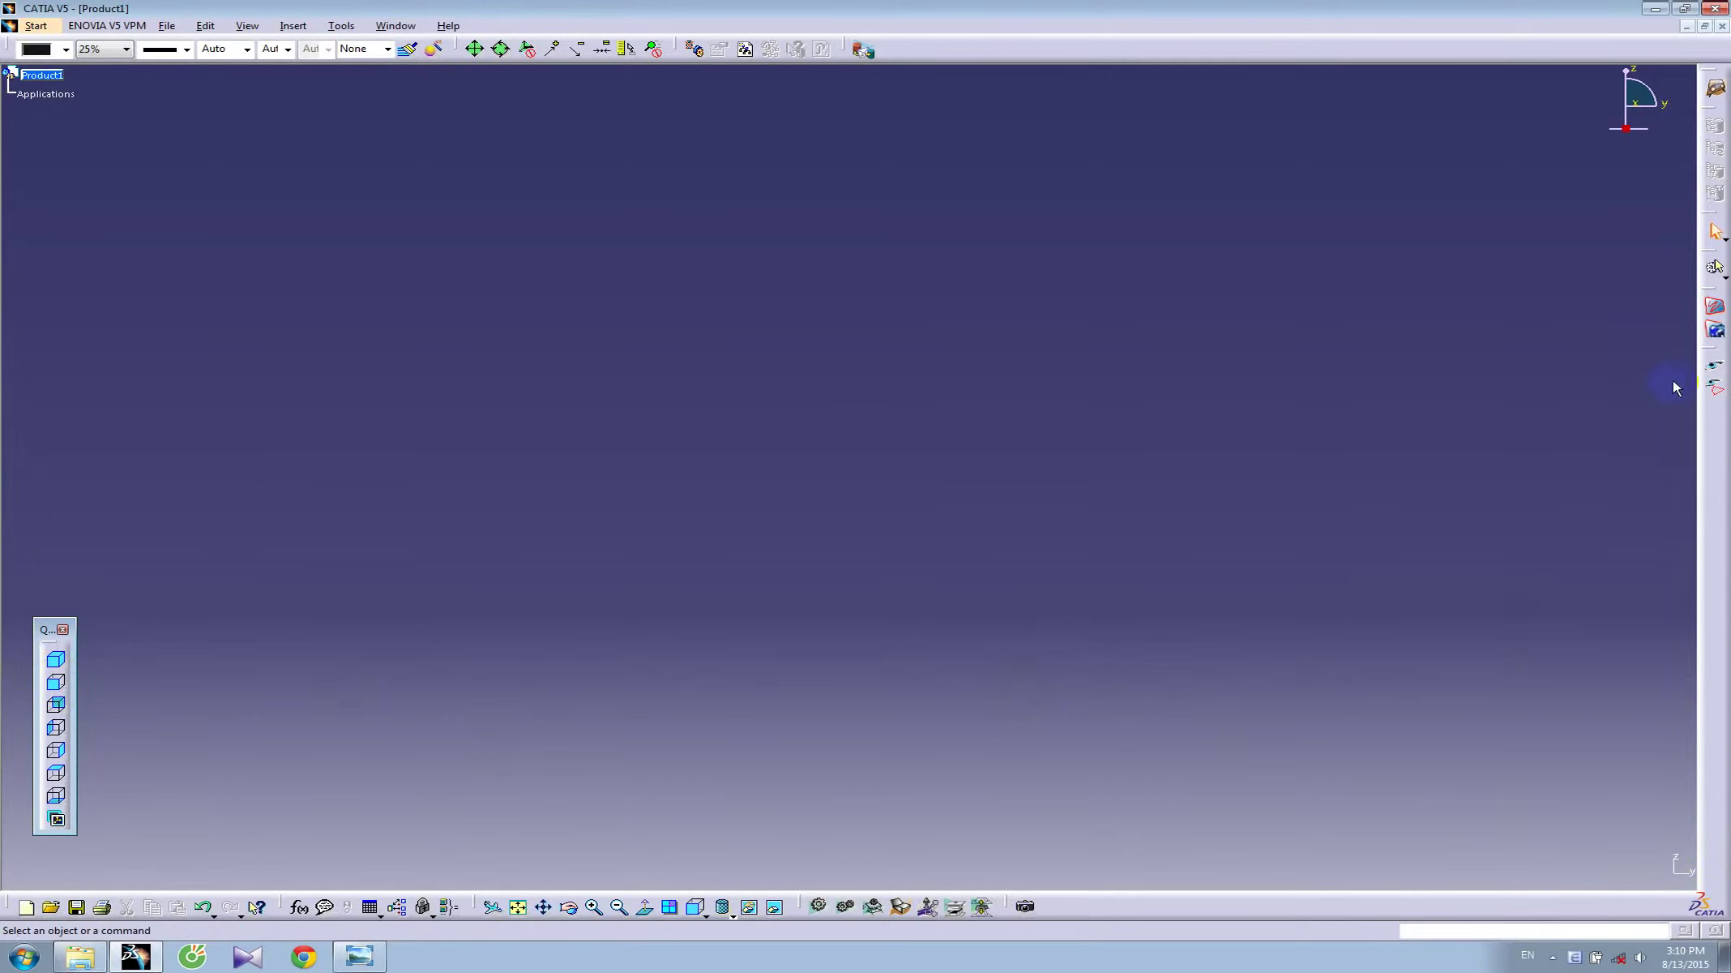
click(1715, 307)
click(591, 345)
double_click(784, 286)
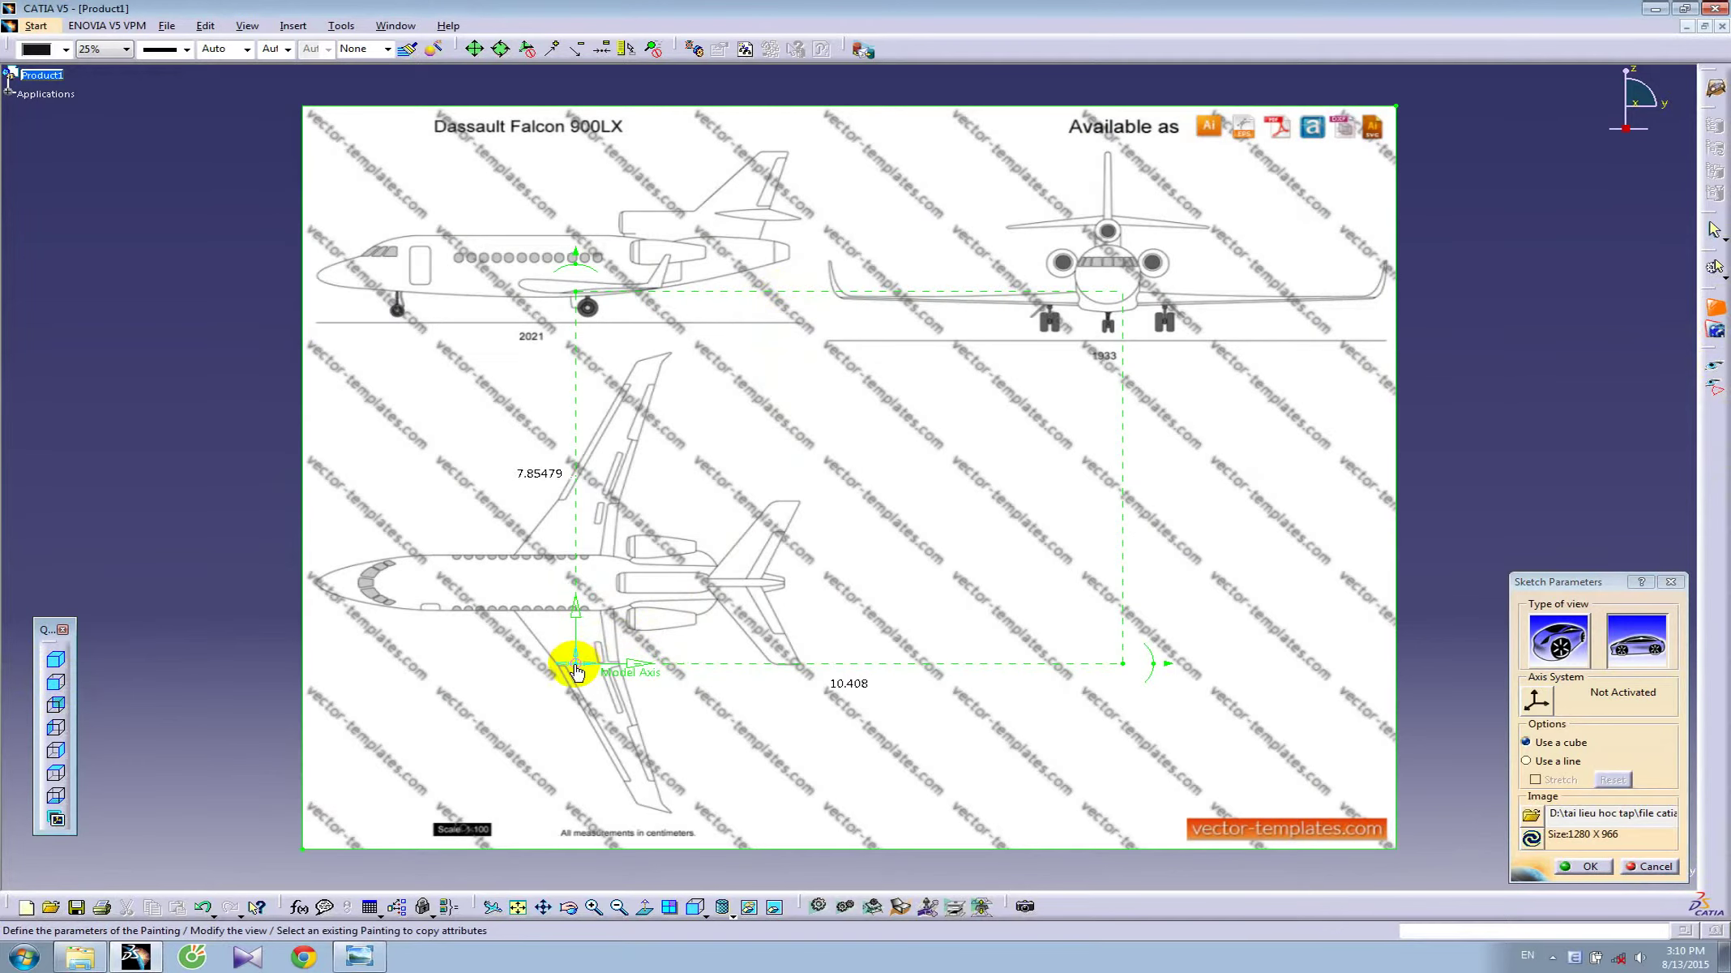
- Place the painting origin precisely at the front-view nose gear base
drag(575, 669, 1116, 350)
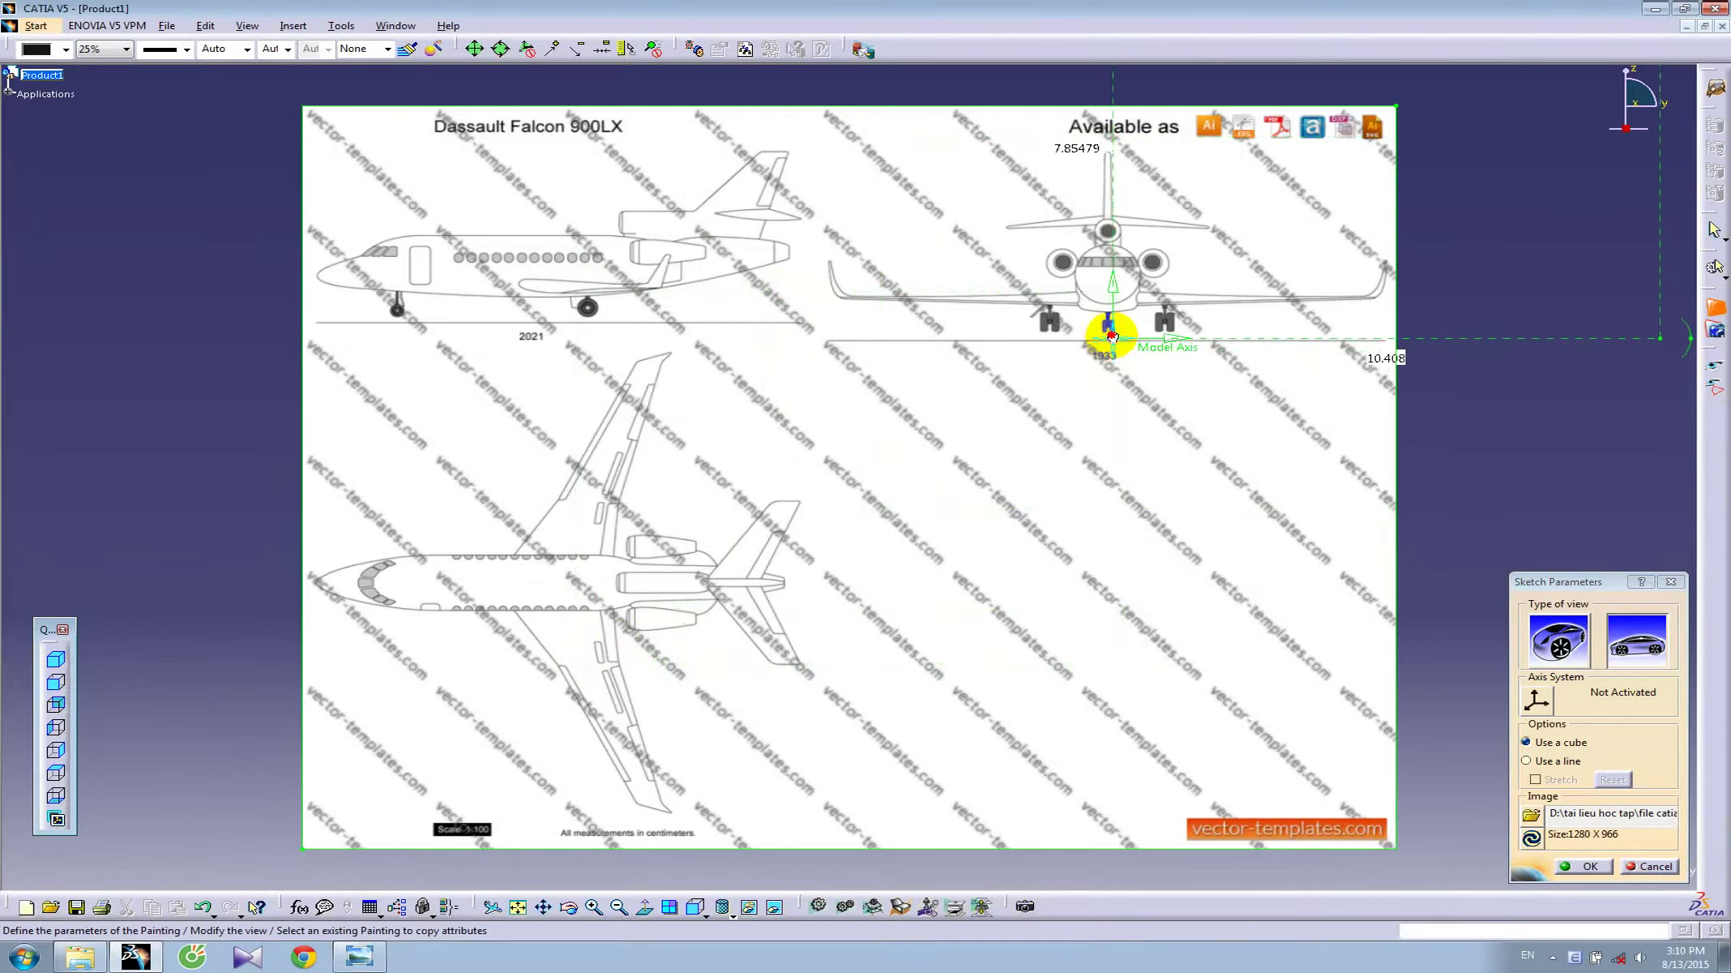
mouse_move(1275, 397)
middle_down()
mouse_move(975, 474)
mouse_move(947, 278)
mouse_move(889, 514)
mouse_move(947, 638)
mouse_move(923, 485)
mouse_move(861, 655)
middle_up()
click(861, 655)
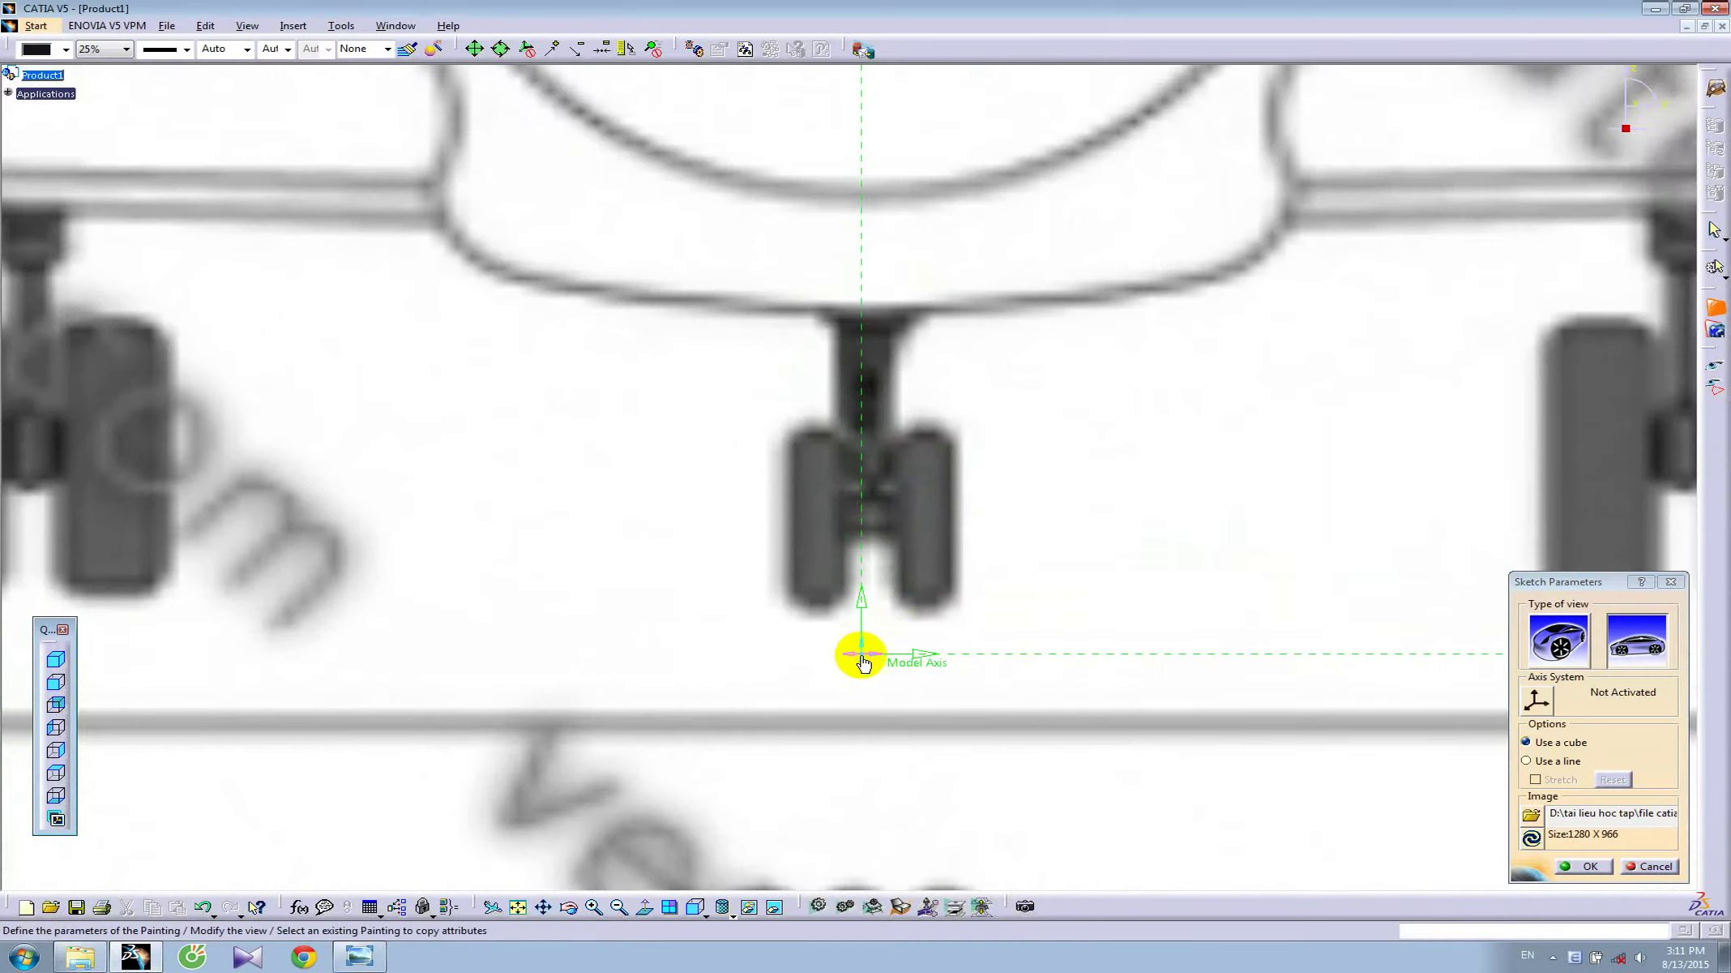
drag(873, 638, 875, 616)
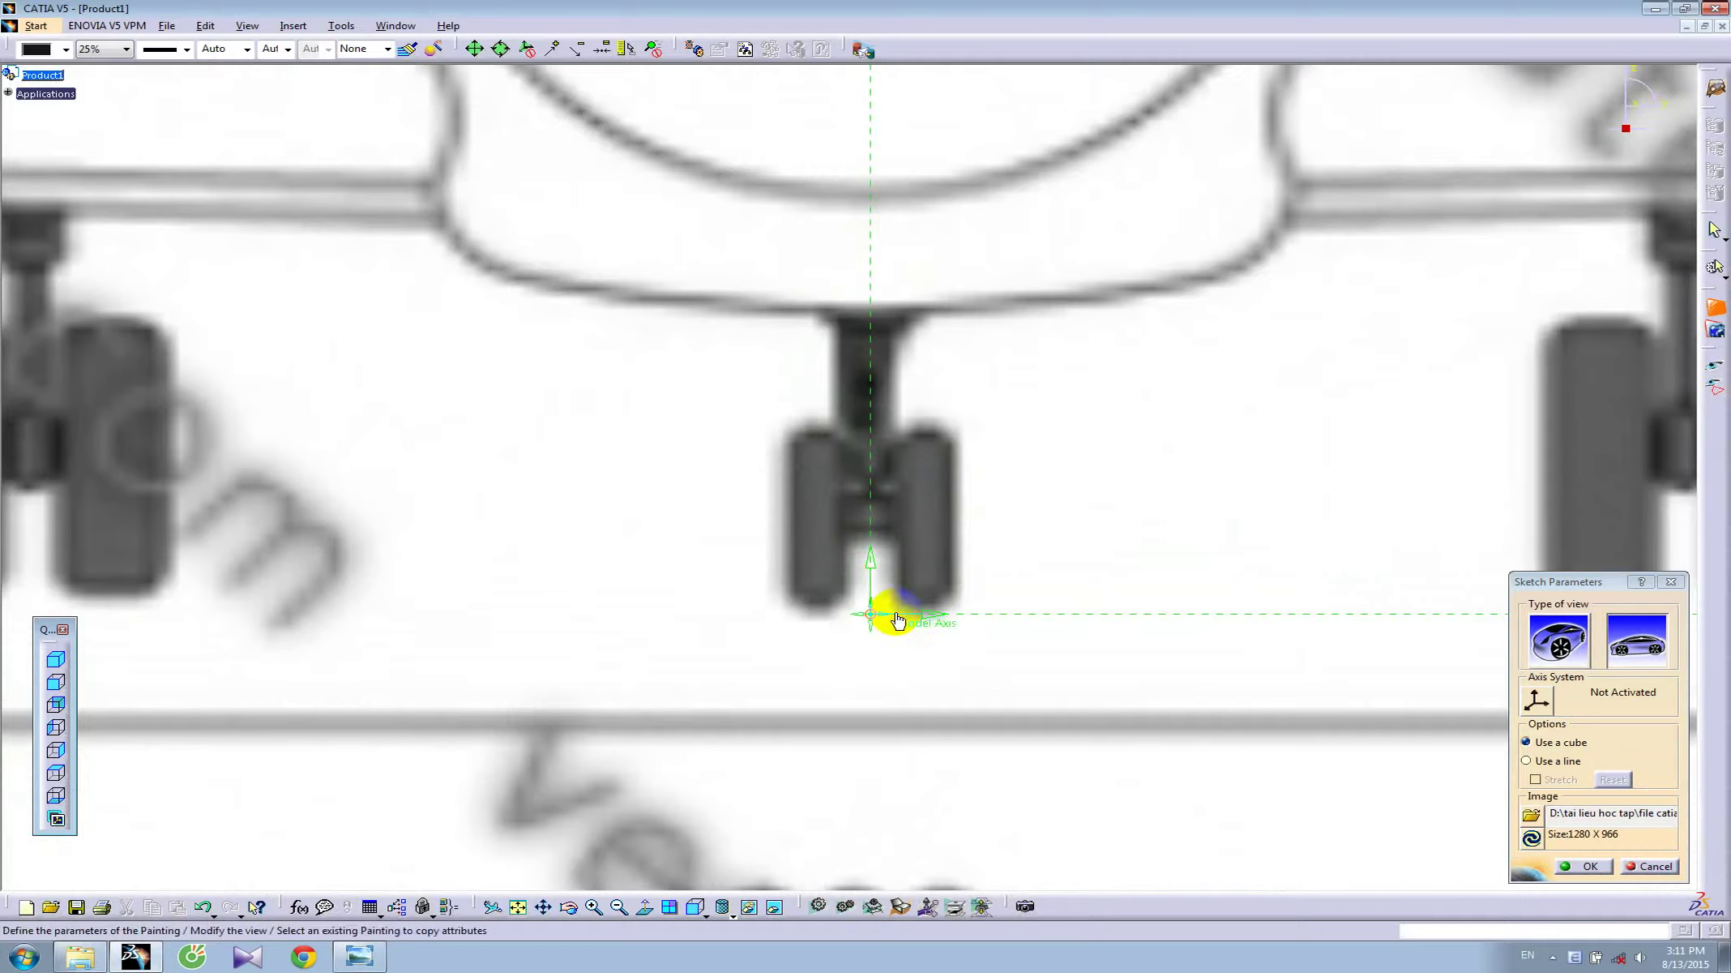
drag(875, 601, 875, 597)
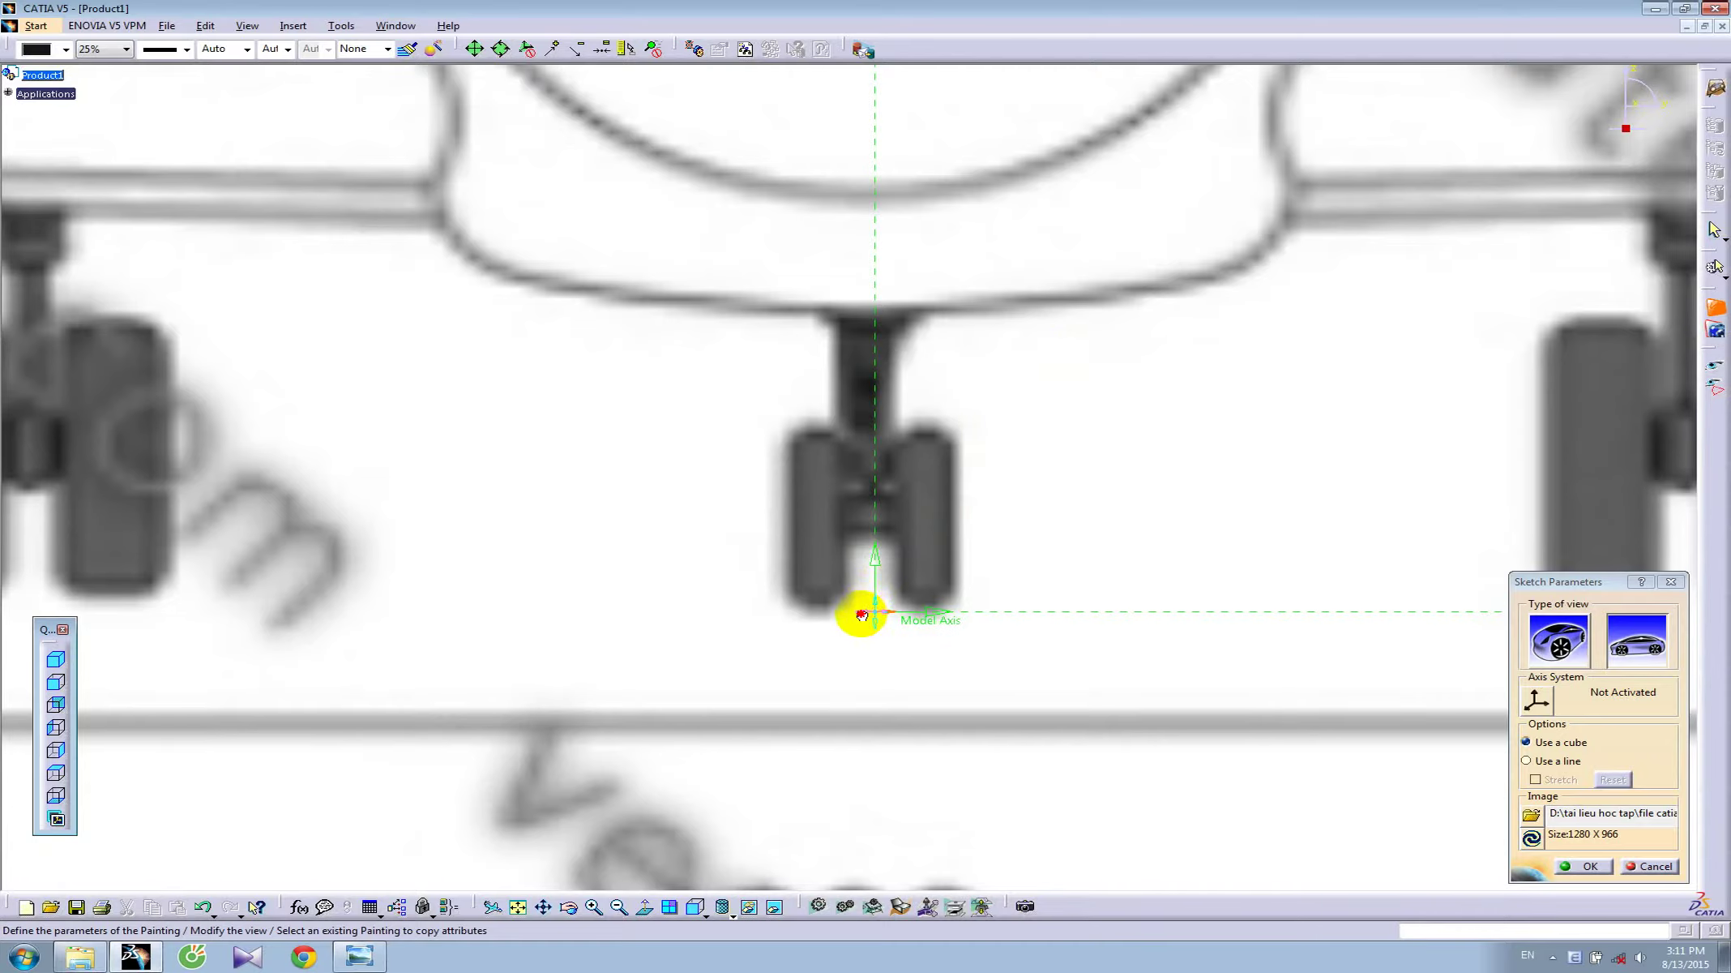
middle_drag(1191, 260, 1117, 472)
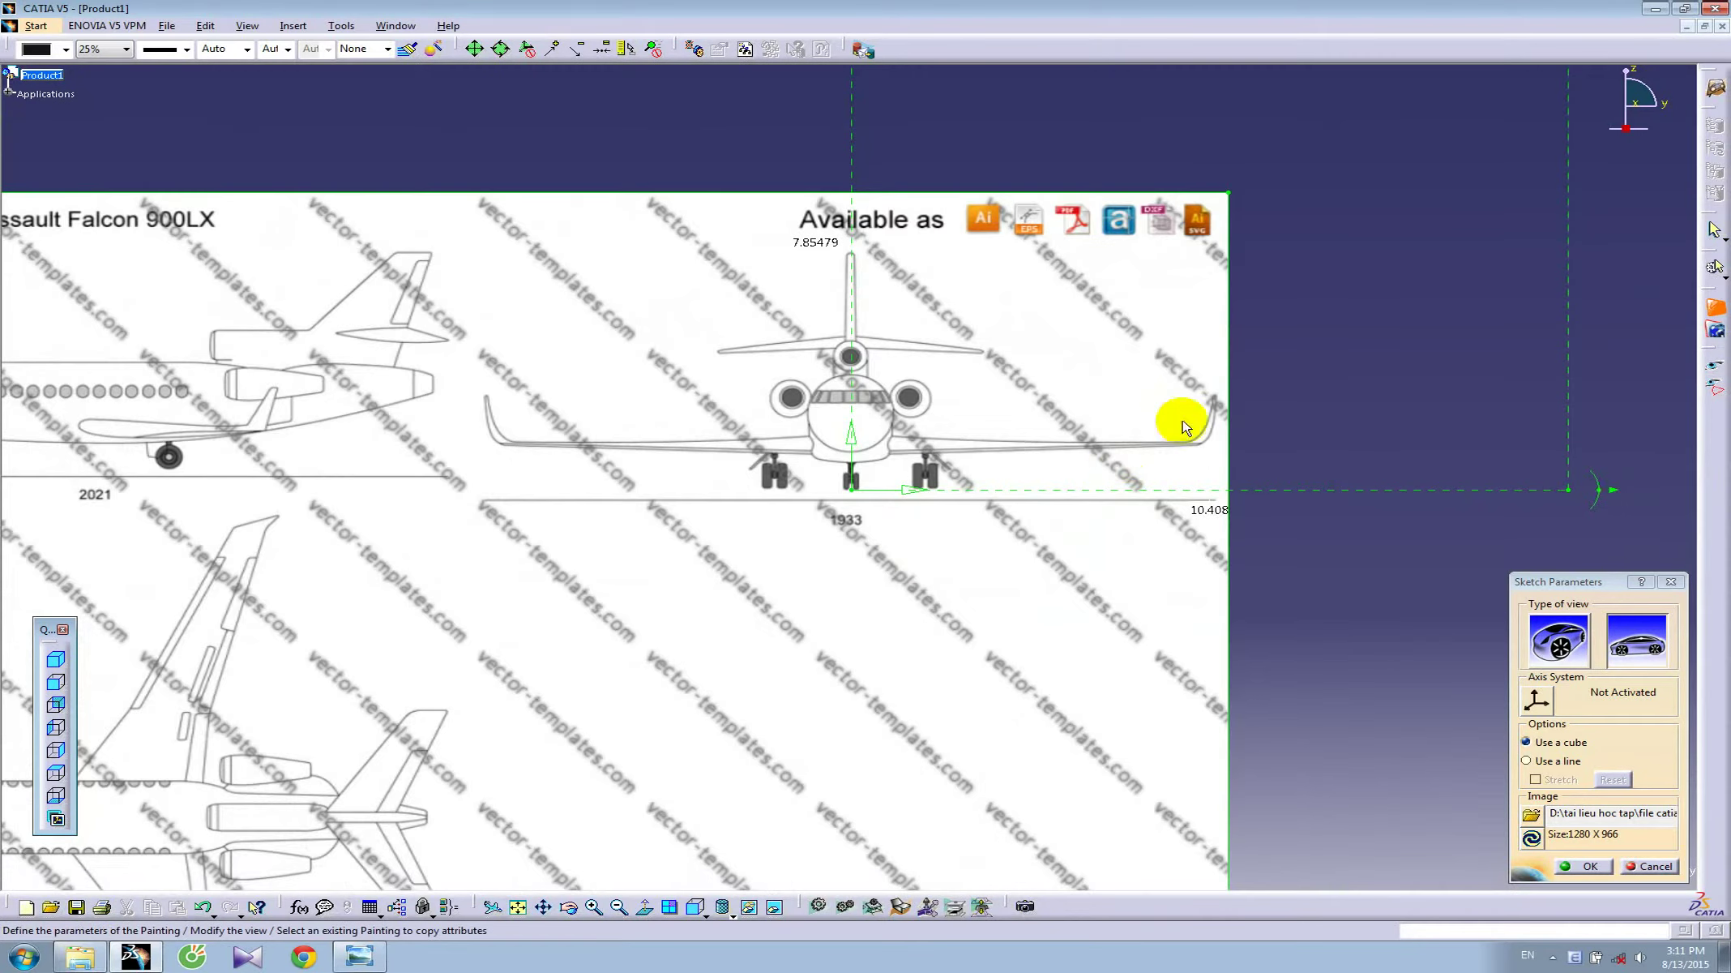
- Pull the width marker back to the front-view right wingtip
drag(1551, 496, 1203, 496)
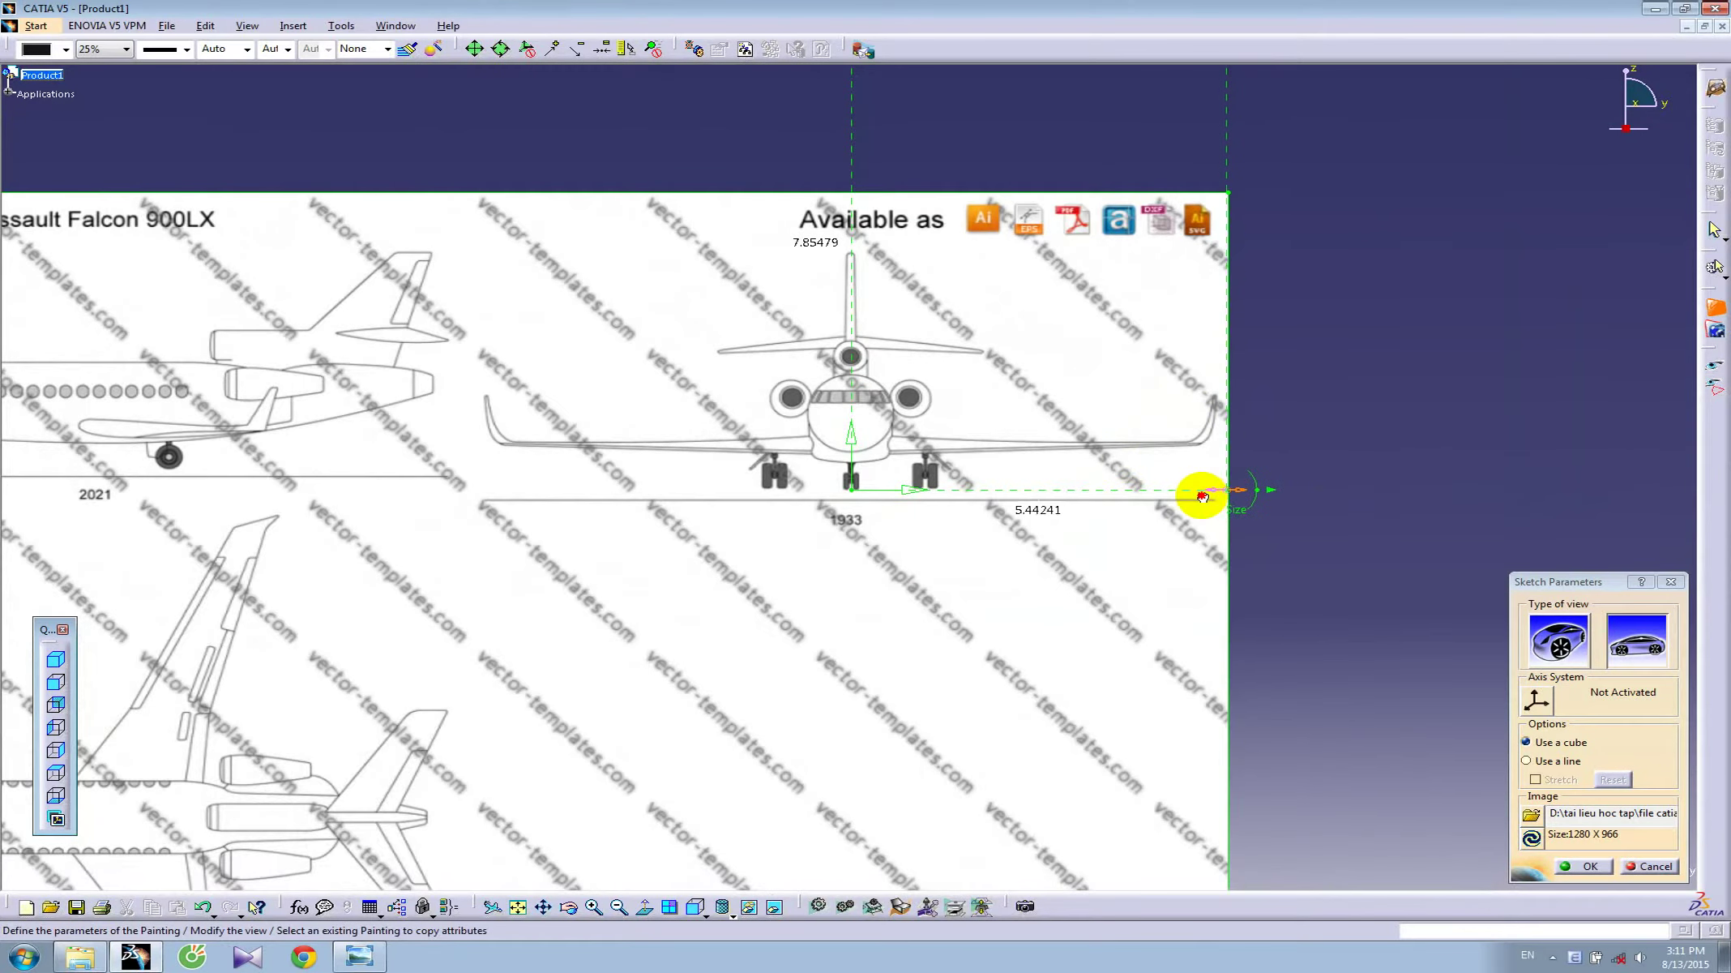
middle_drag(997, 270, 919, 270)
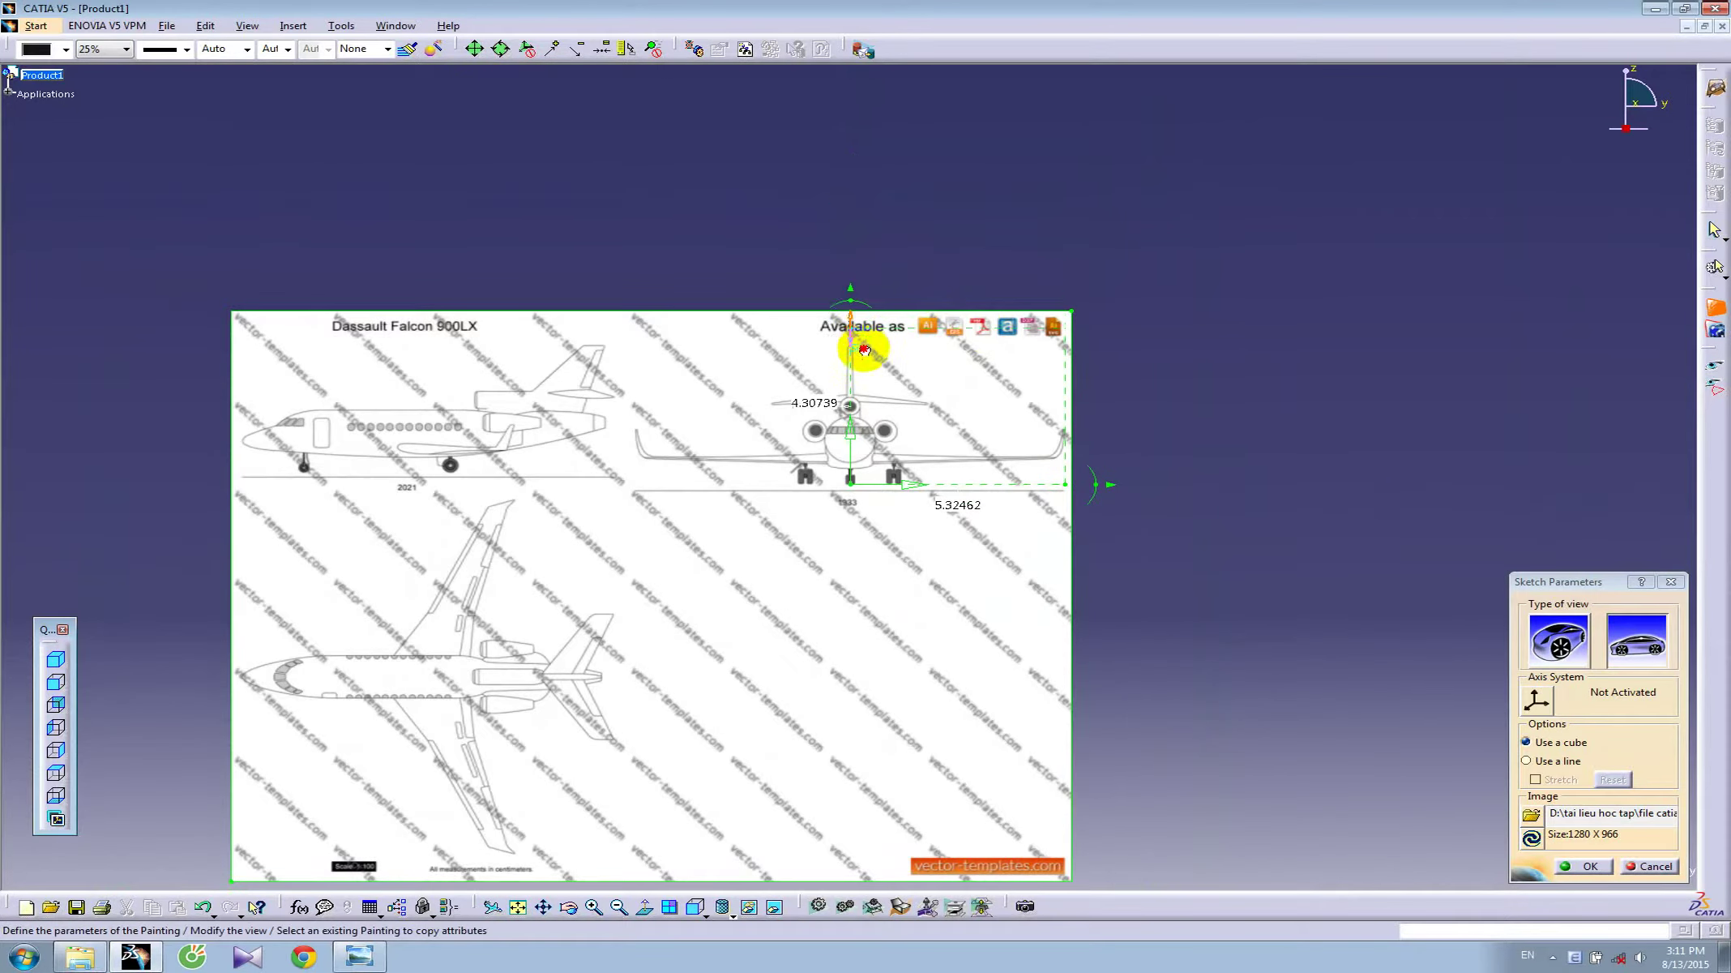
mouse_move(870, 340)
middle_down()
mouse_move(1038, 233)
mouse_move(978, 213)
mouse_move(994, 526)
middle_up()
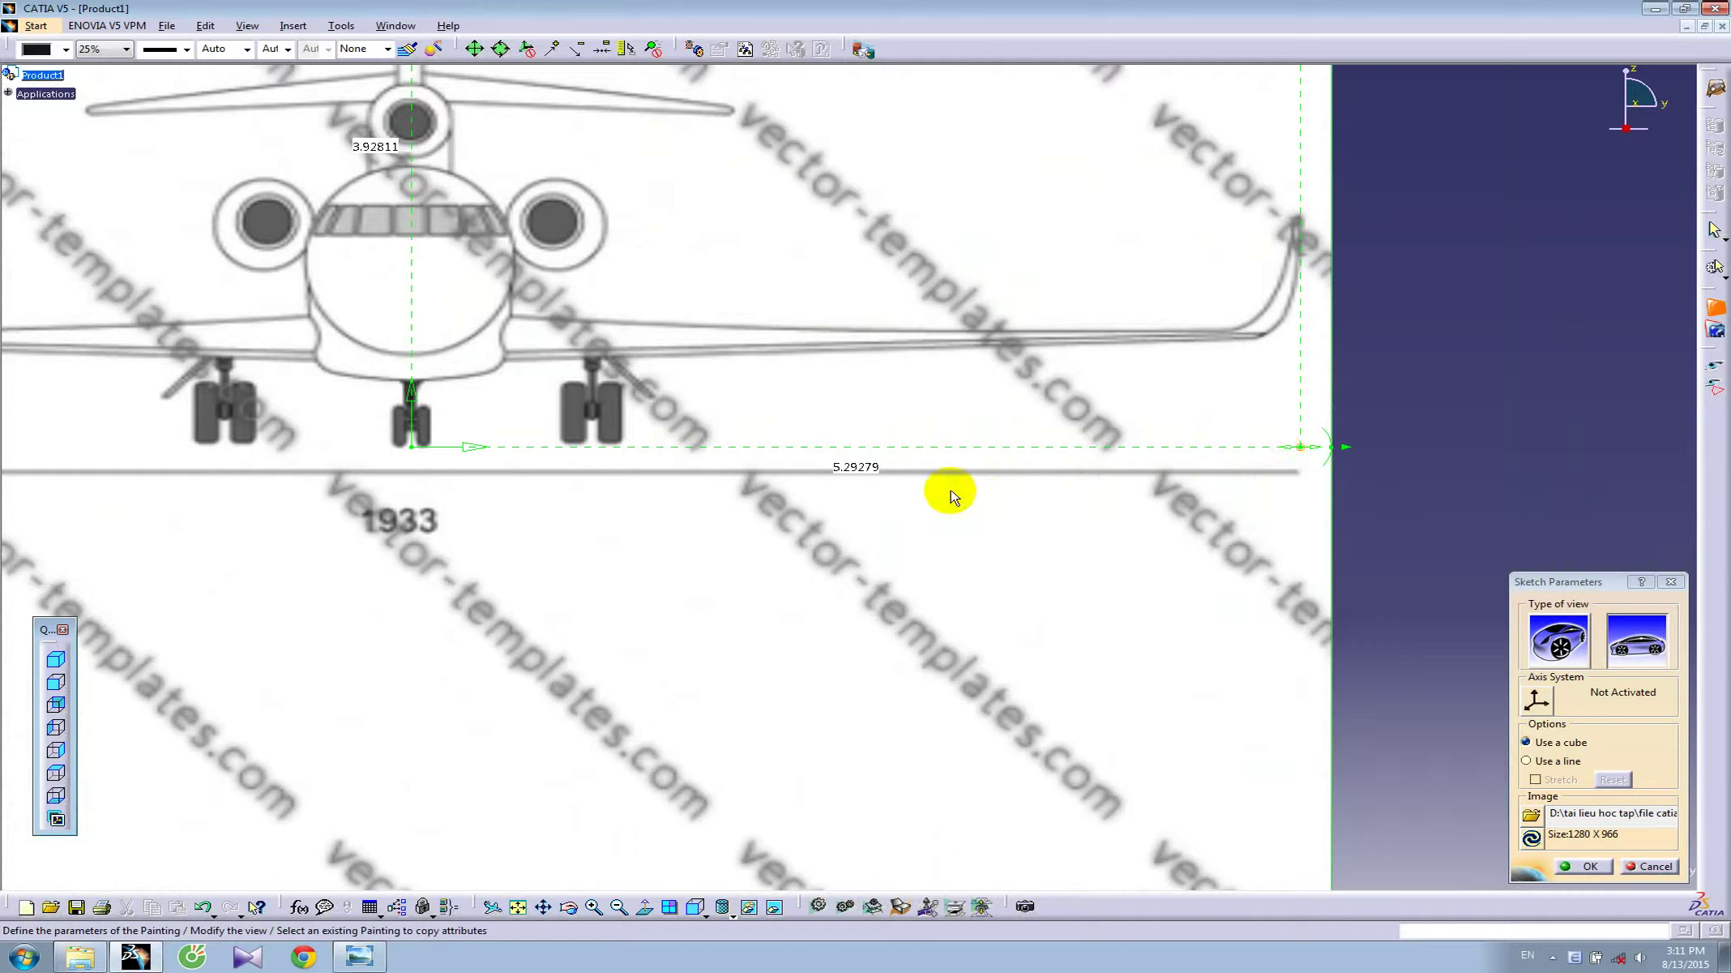
- Change the 19333 width dimension to the 9665 half-wingspan and confirm the front-view painting
double_click(856, 467)
text(19333/2)
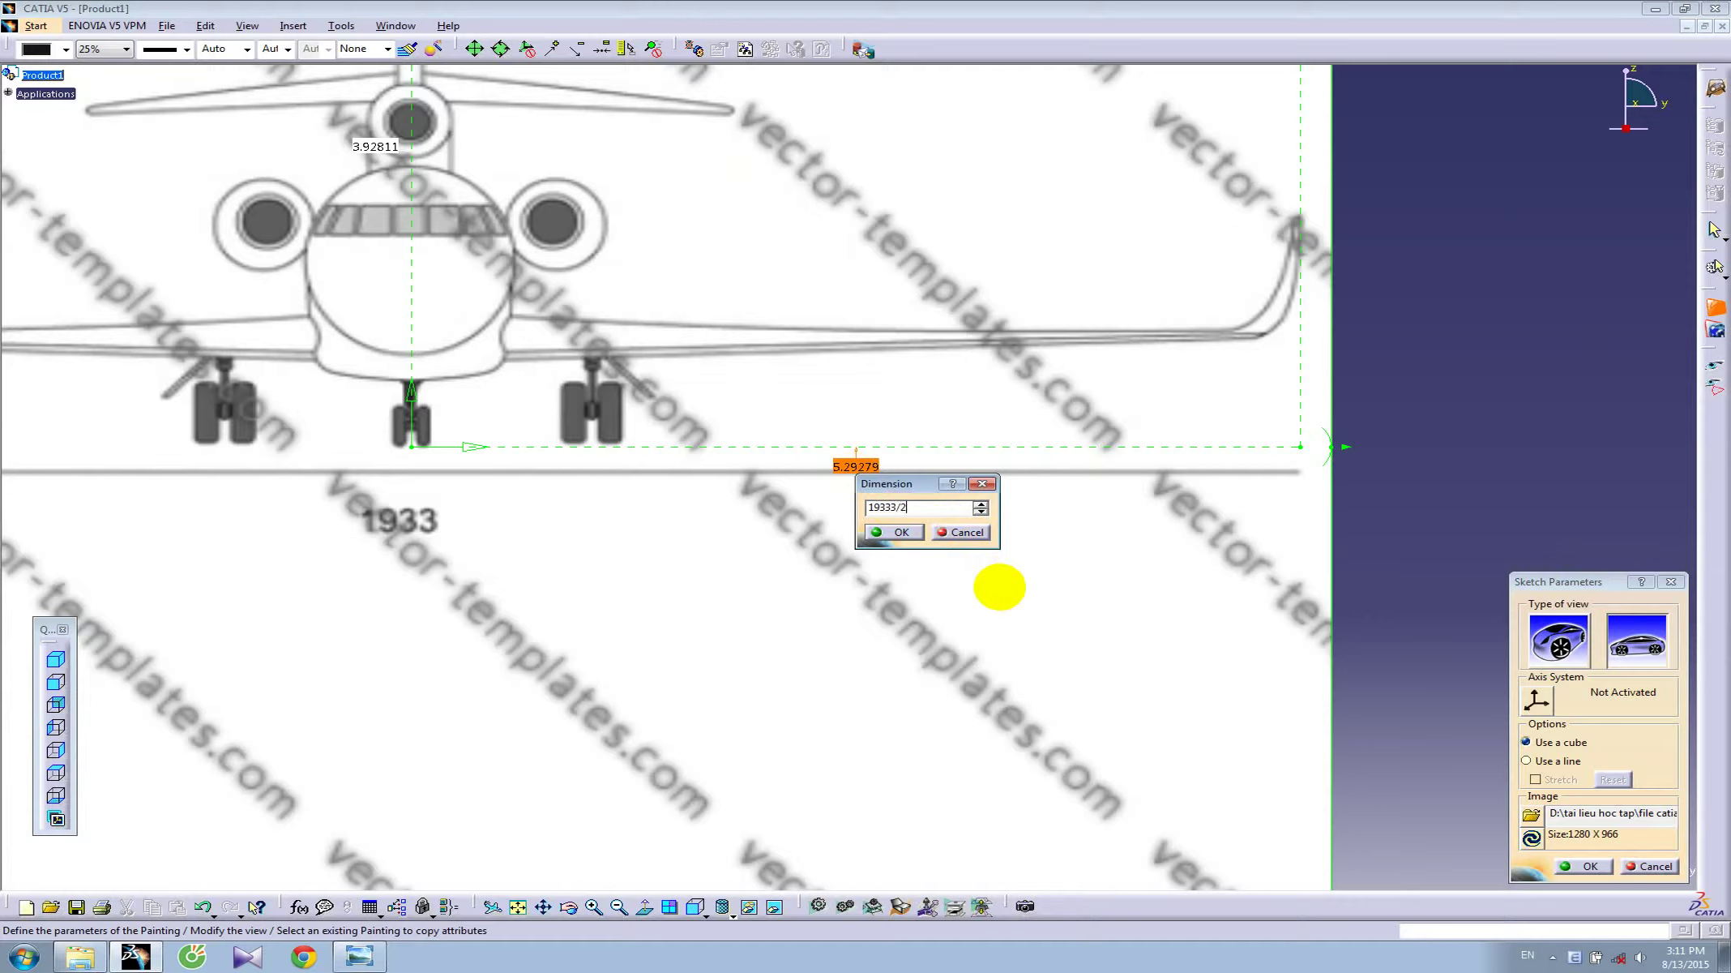
key(BackSpace)
key(BackSpace)
key(Return)
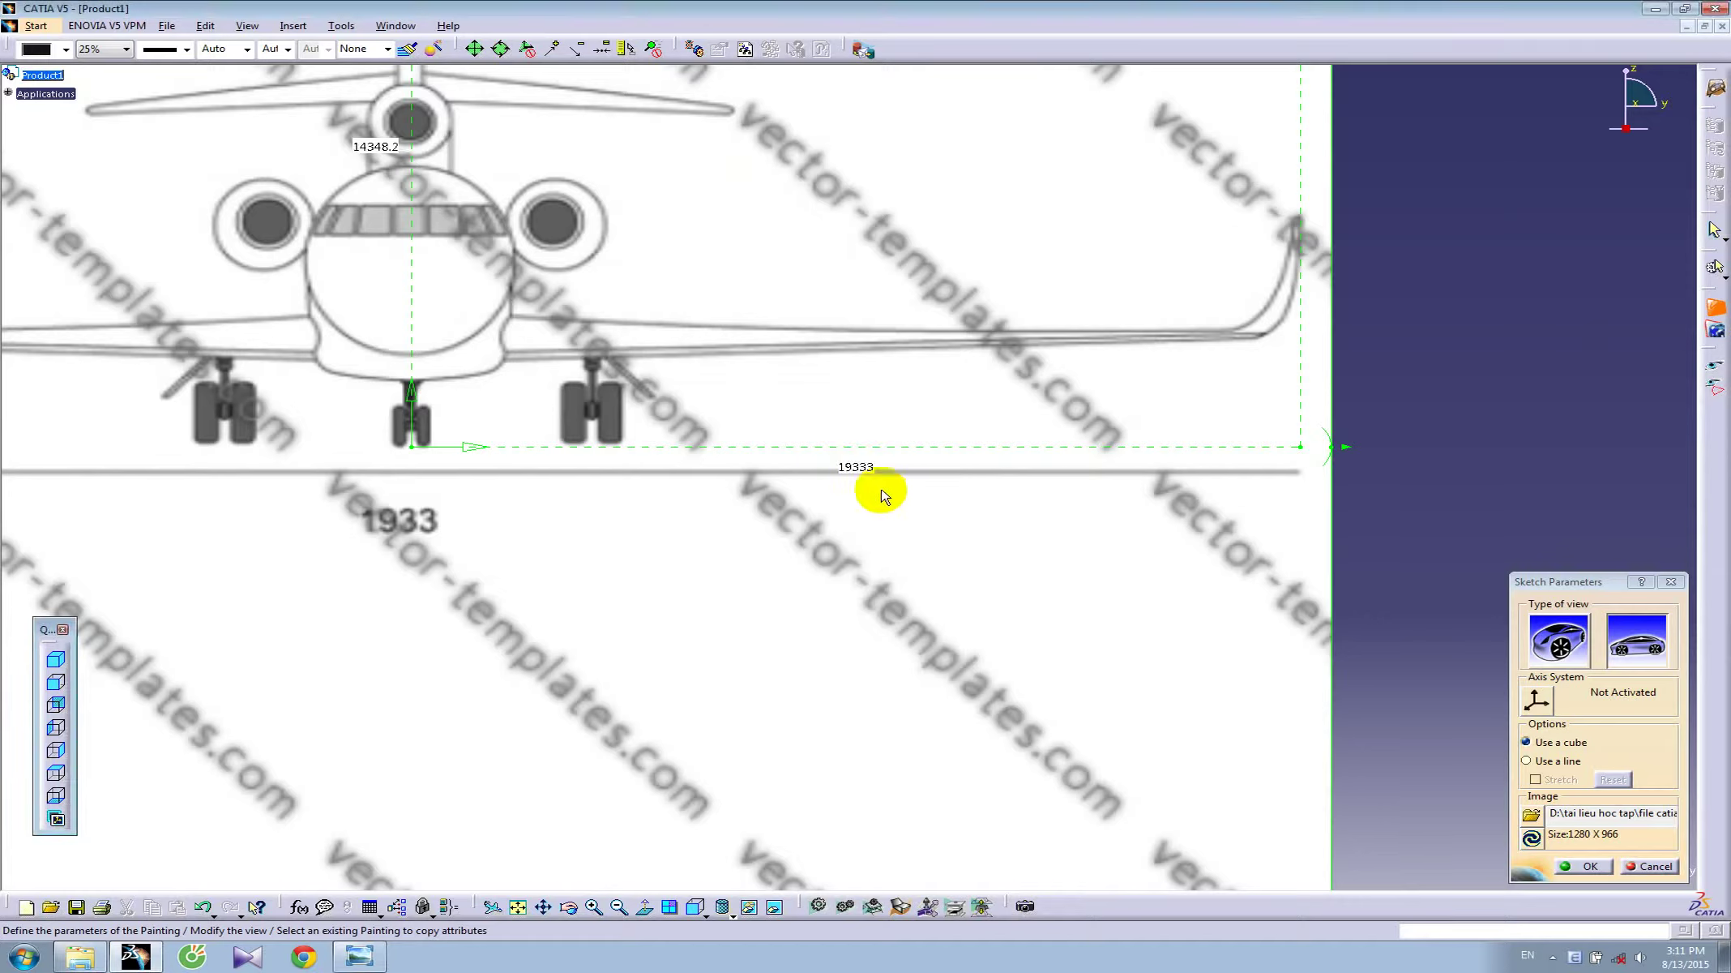
double_click(863, 475)
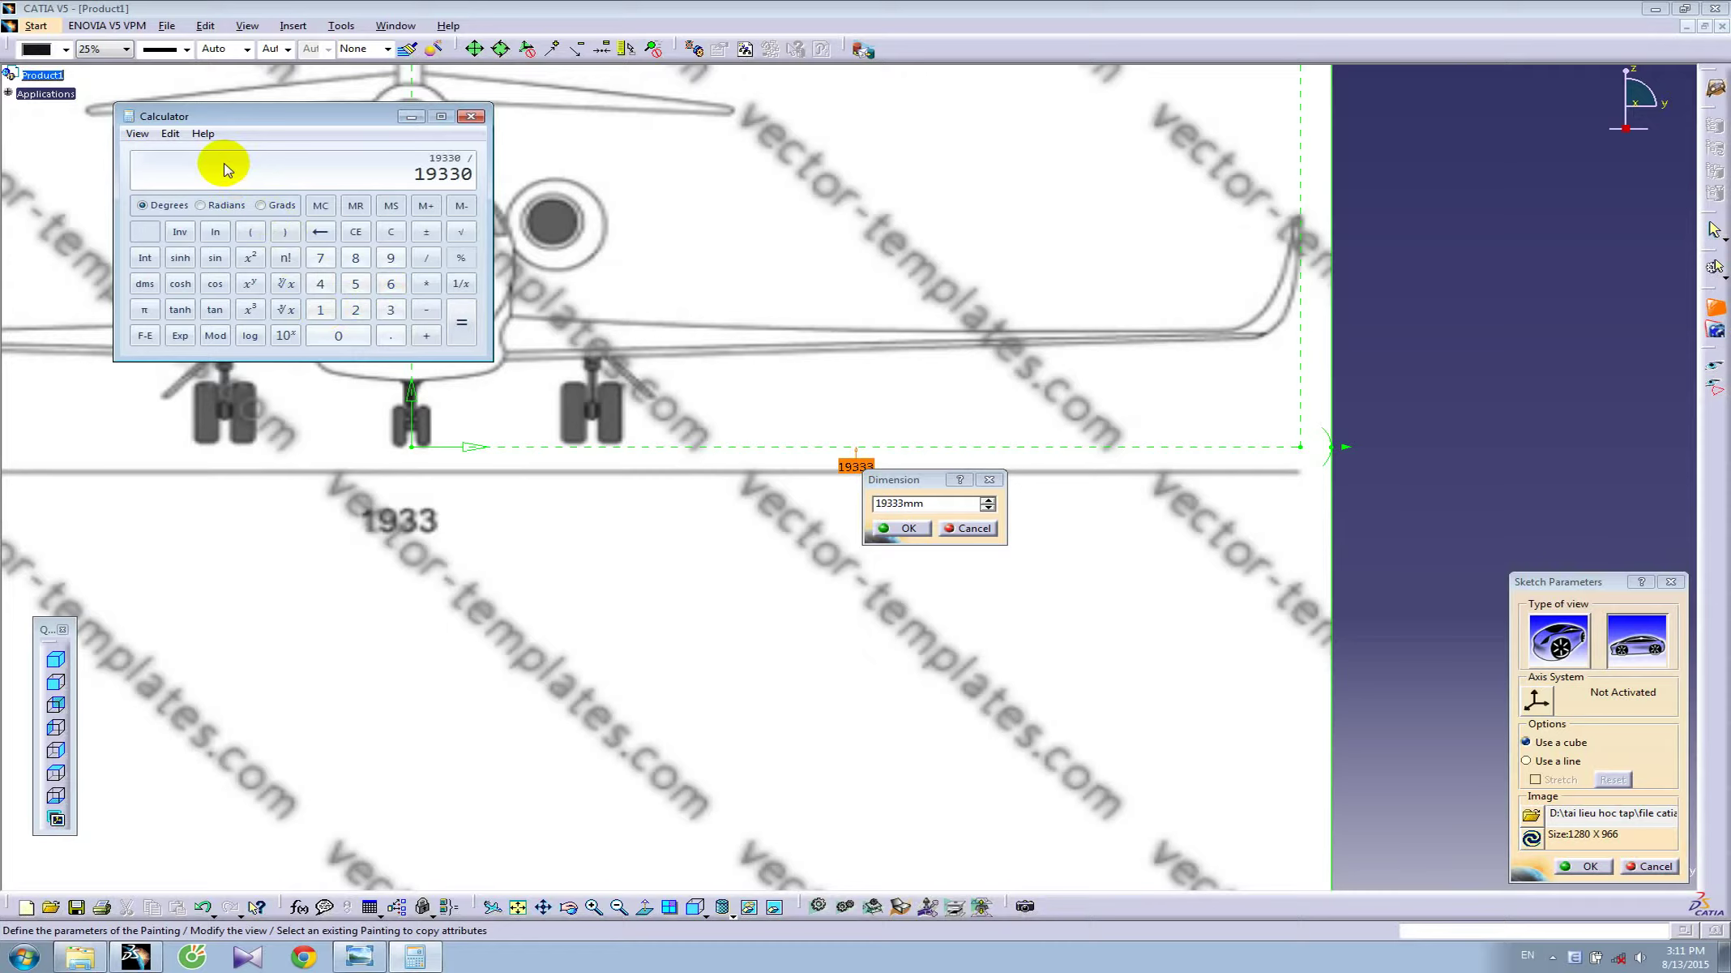
click(477, 118)
double_click(928, 500)
text(9665)
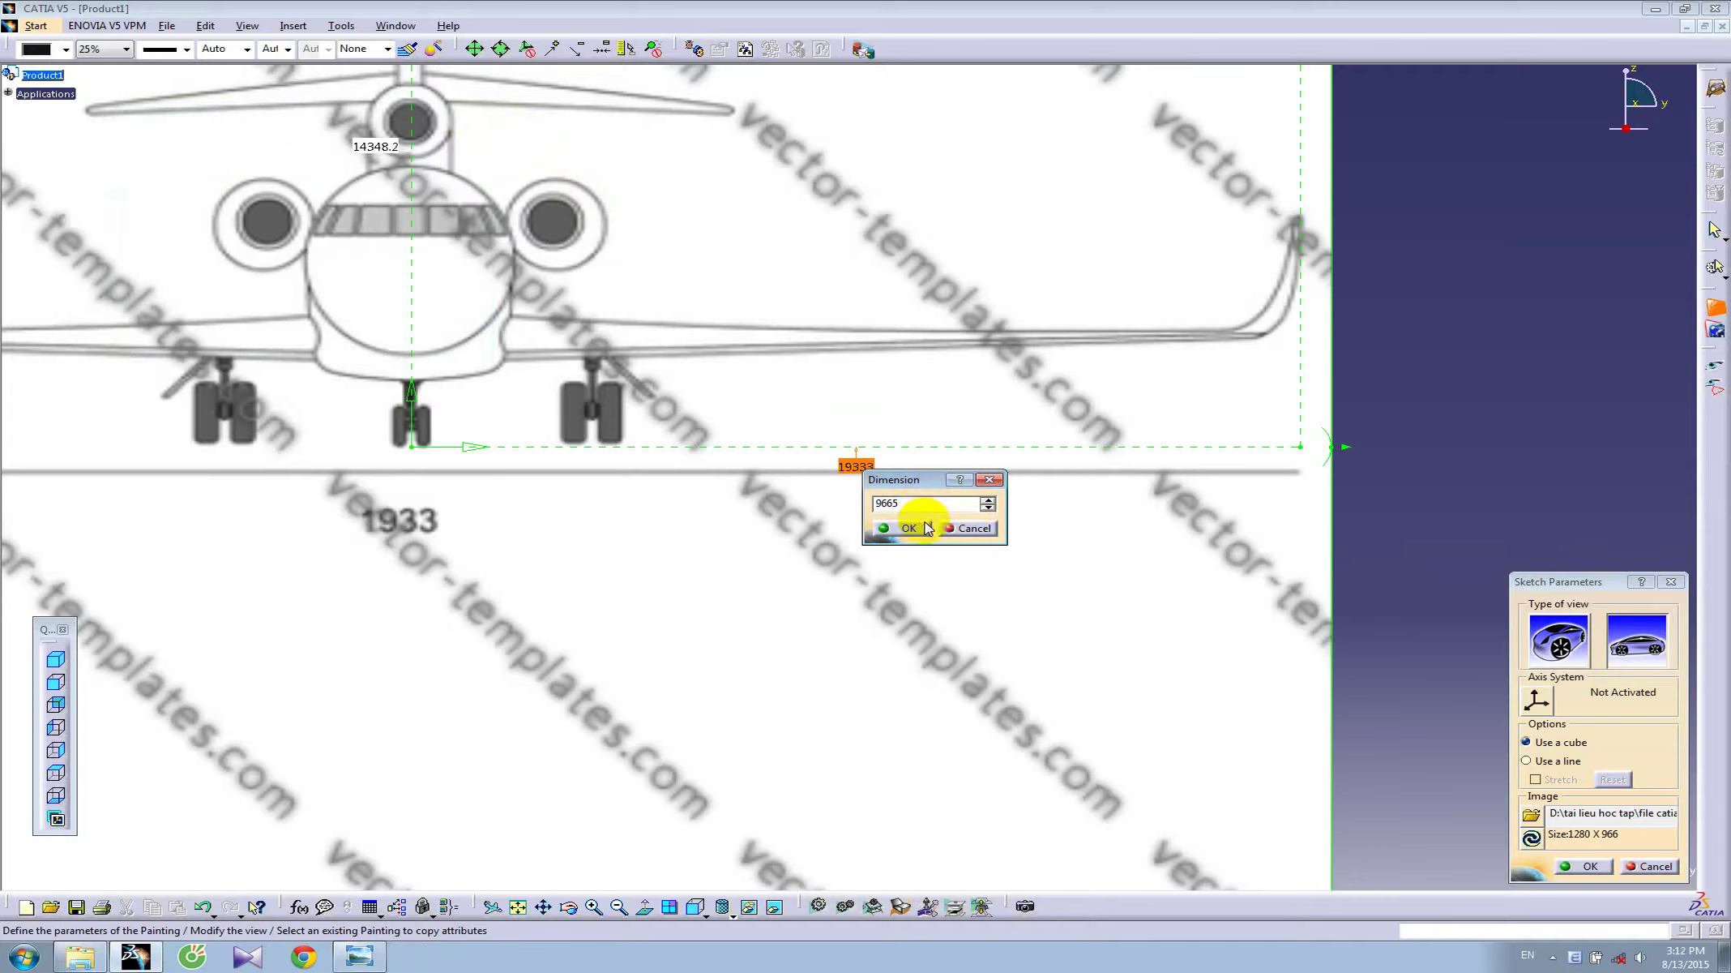
click(916, 527)
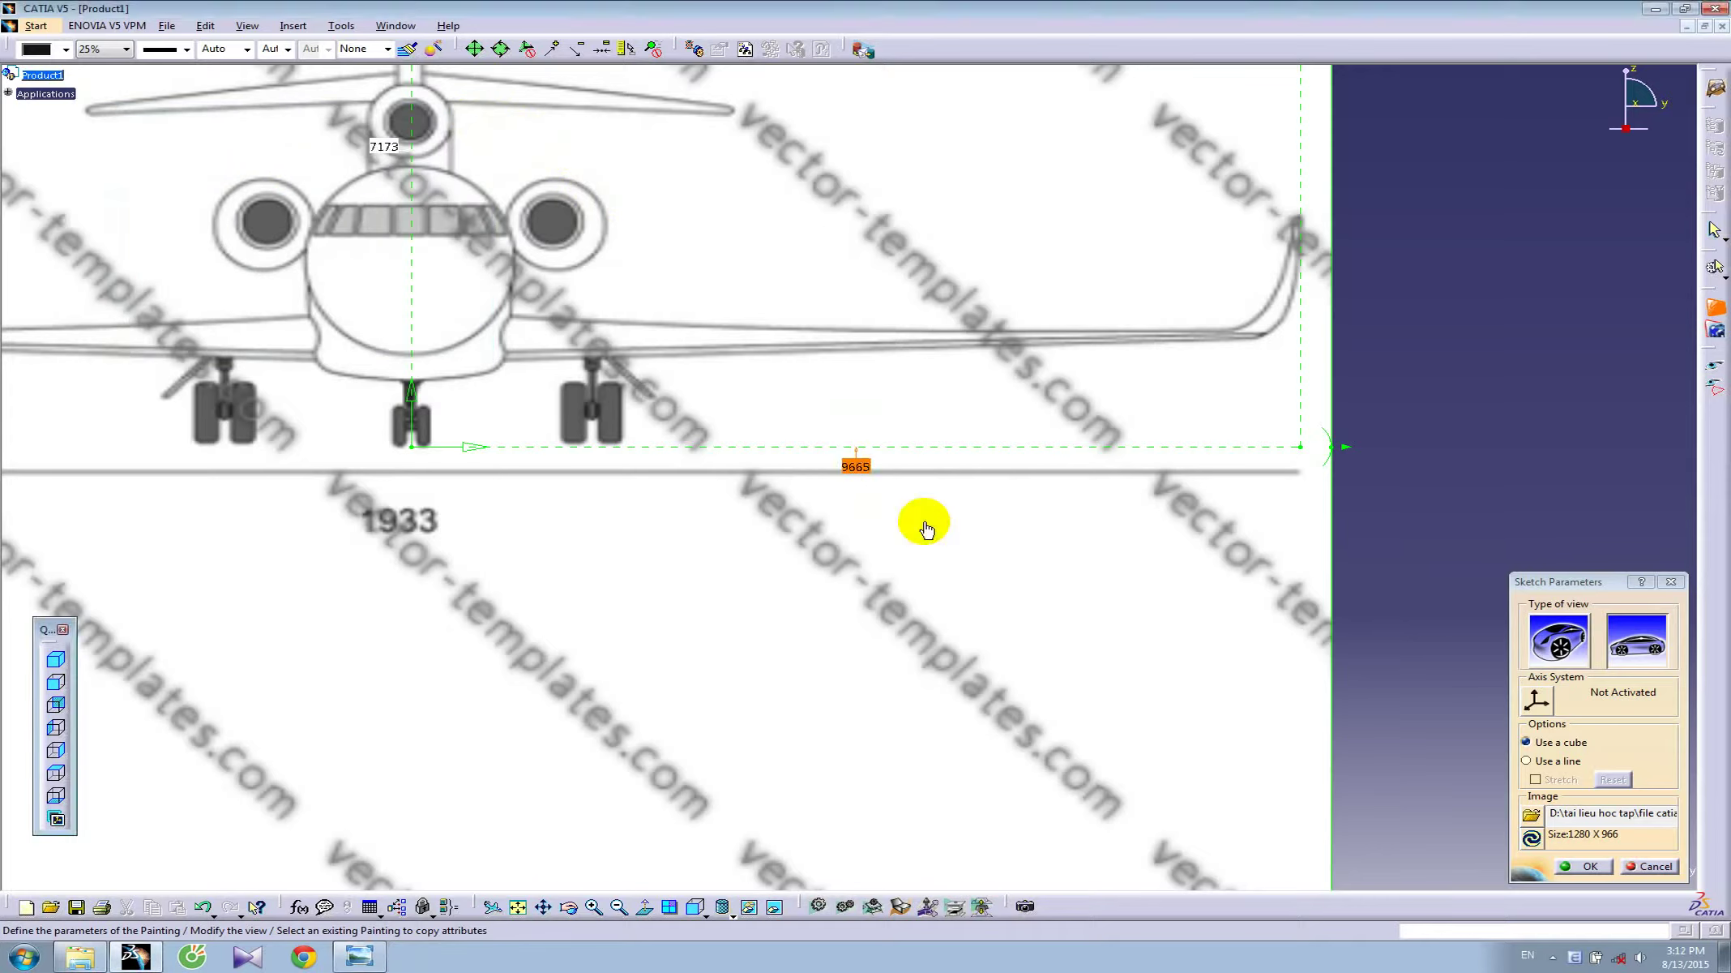
click(1588, 865)
mouse_move(824, 463)
middle_down()
mouse_move(591, 566)
mouse_move(591, 592)
middle_up()
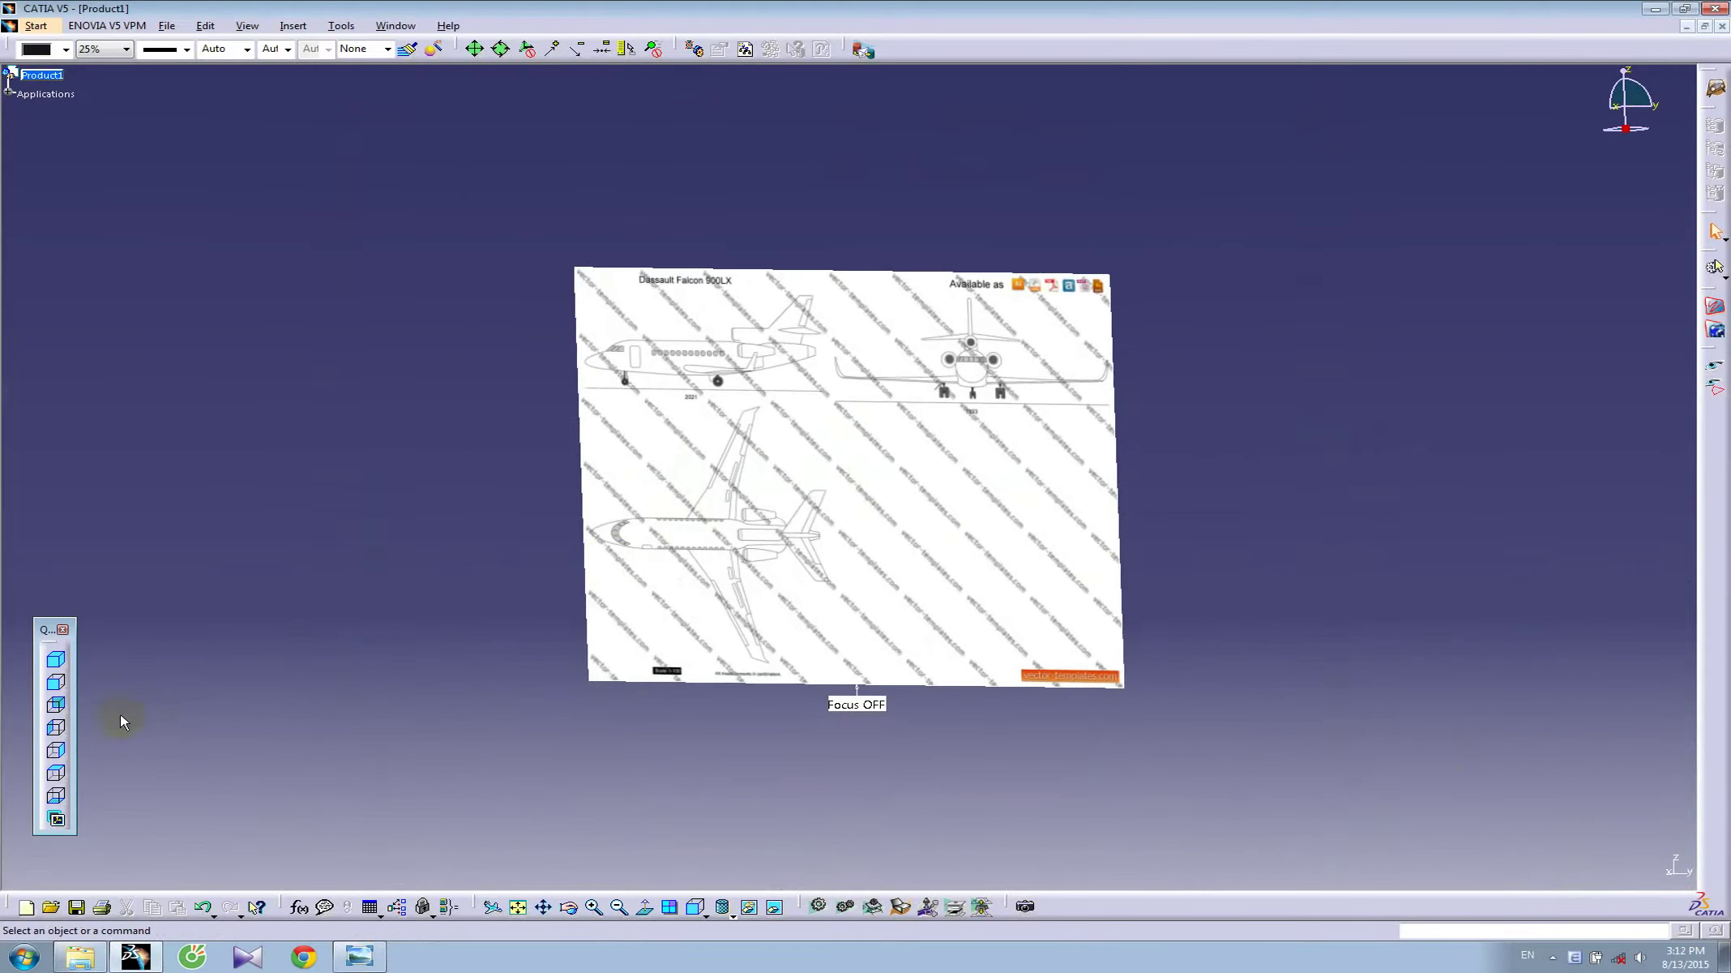
- Start a second painting with the Falcon 900LX blueprint image
click(55, 750)
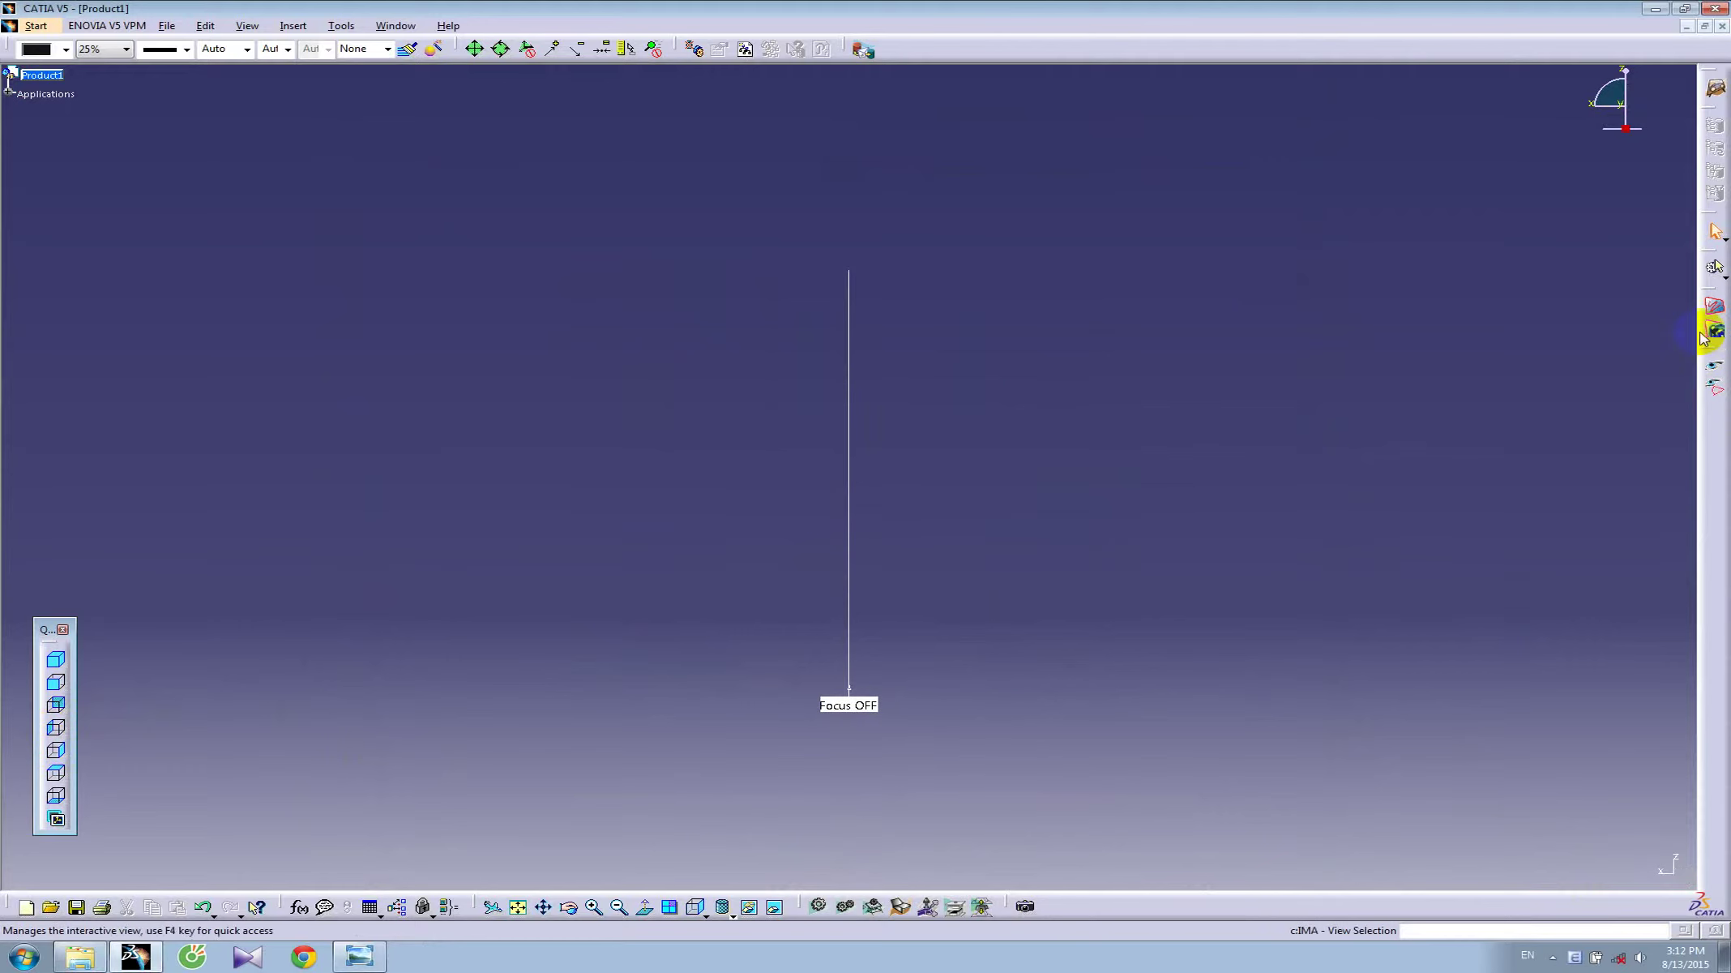
click(1715, 307)
click(581, 381)
double_click(801, 324)
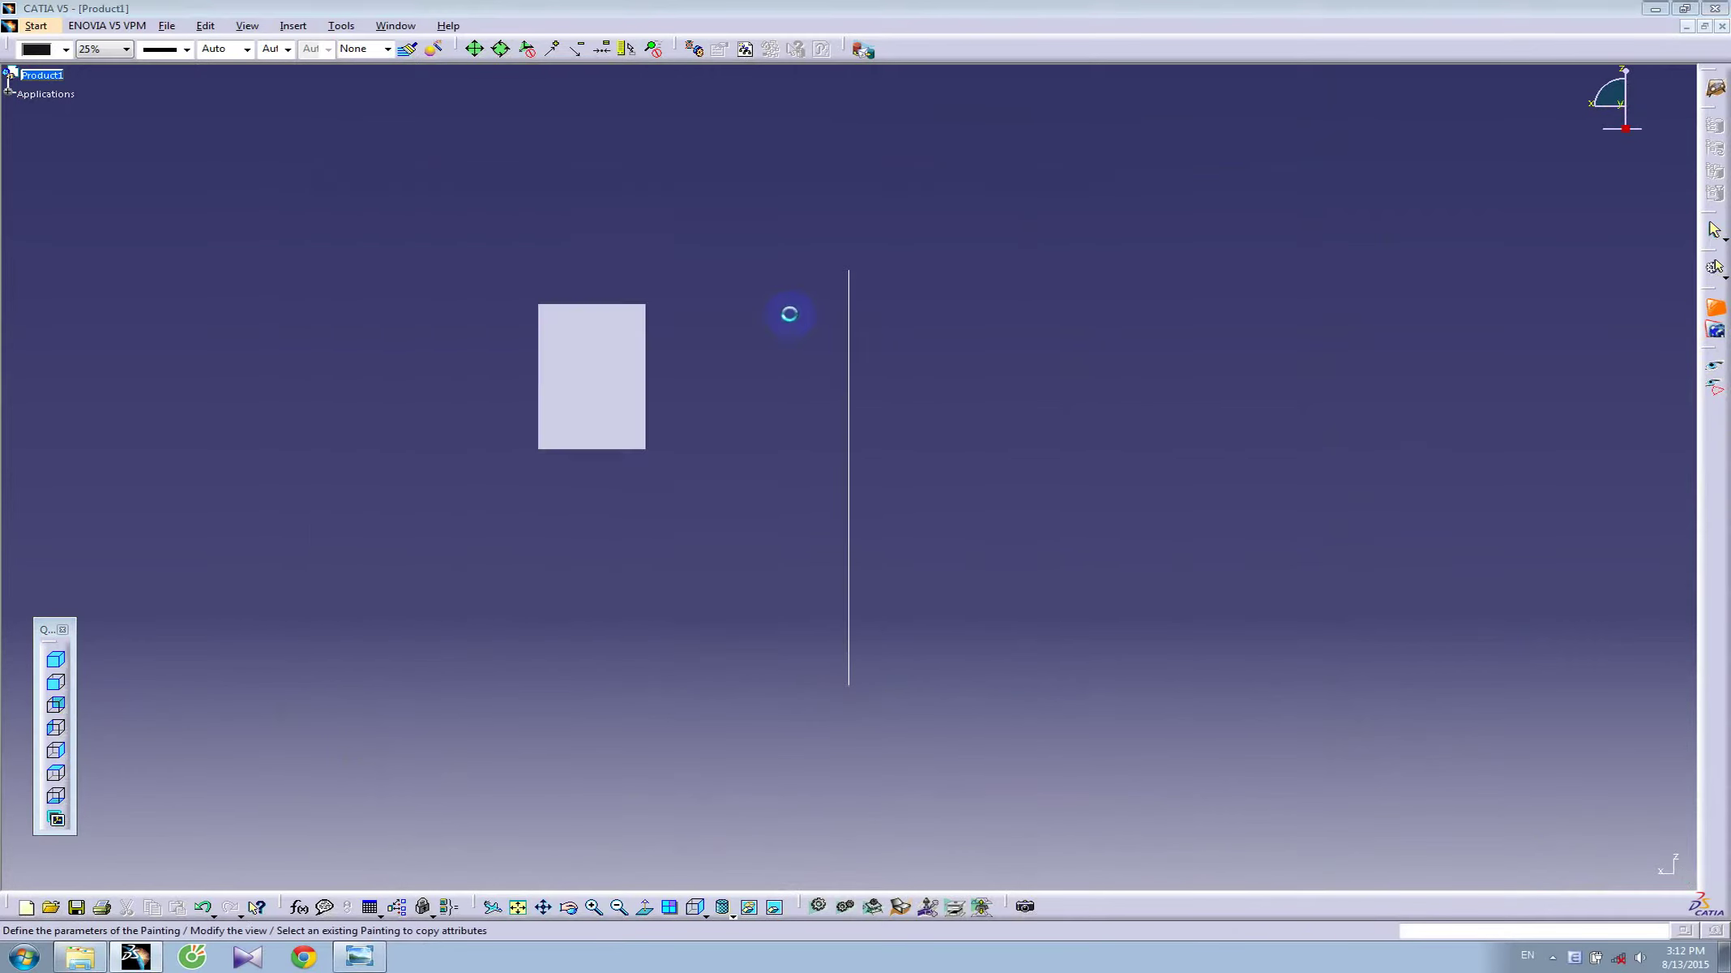
- Anchor the origin at the side-view nose and pull the length marker to the tail
drag(575, 669, 315, 321)
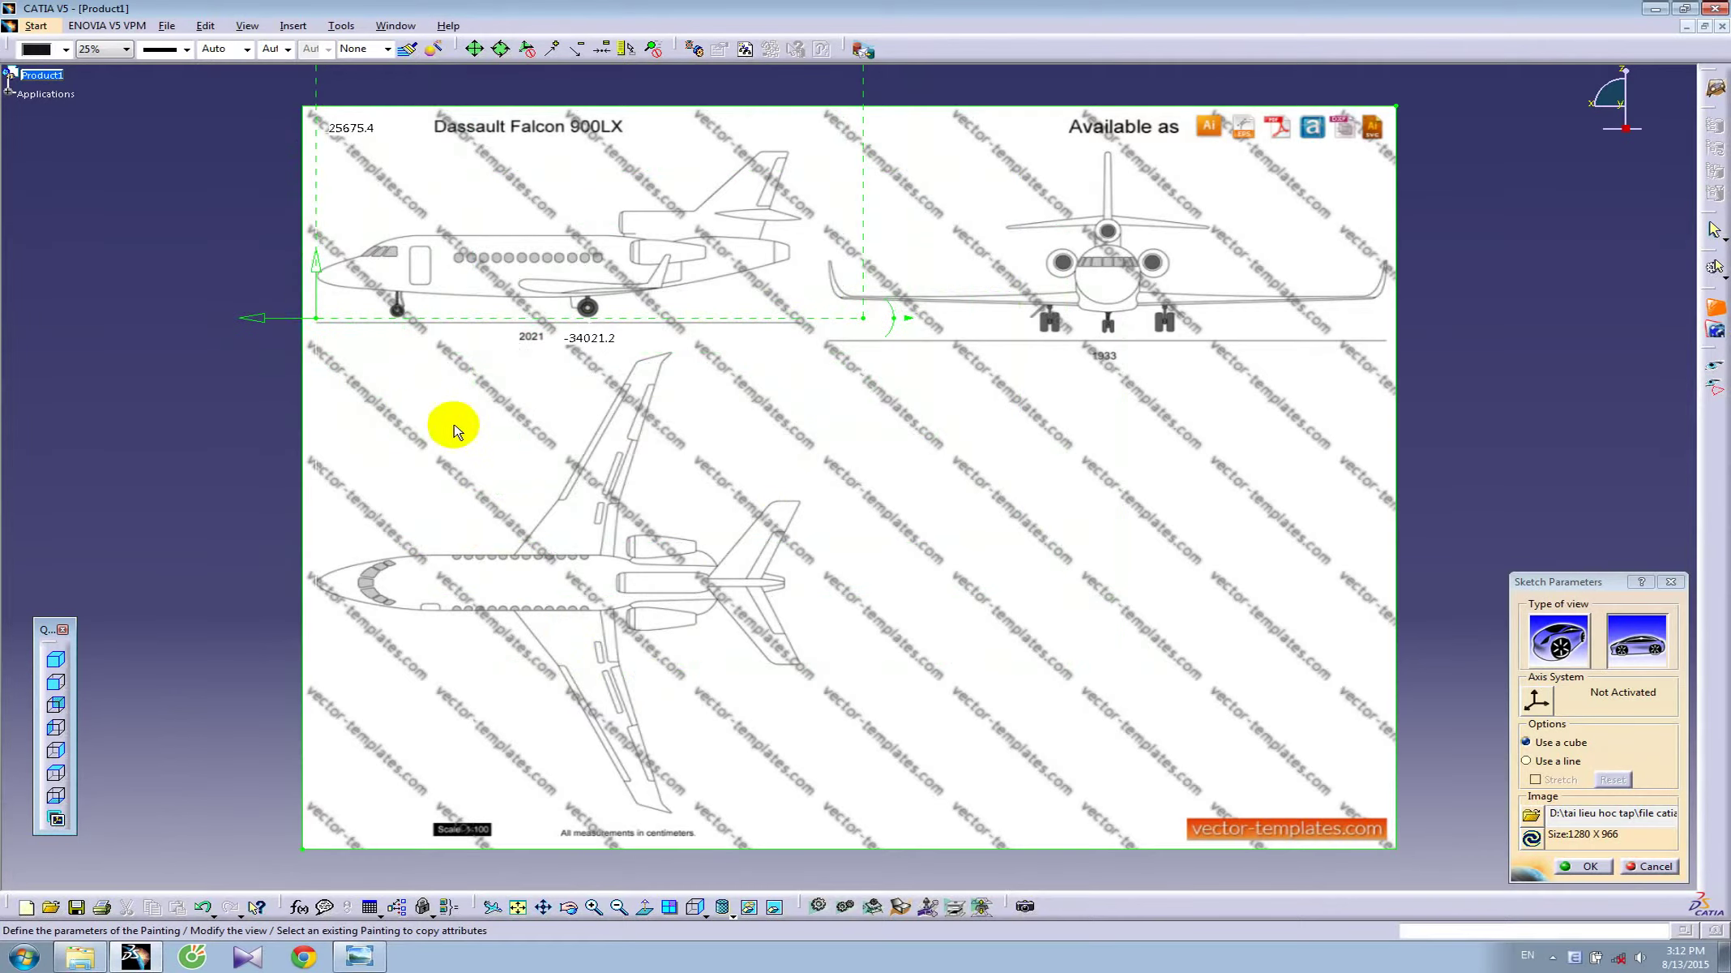
mouse_move(453, 432)
middle_down()
mouse_move(765, 500)
mouse_move(748, 504)
mouse_move(846, 536)
mouse_move(761, 479)
middle_up()
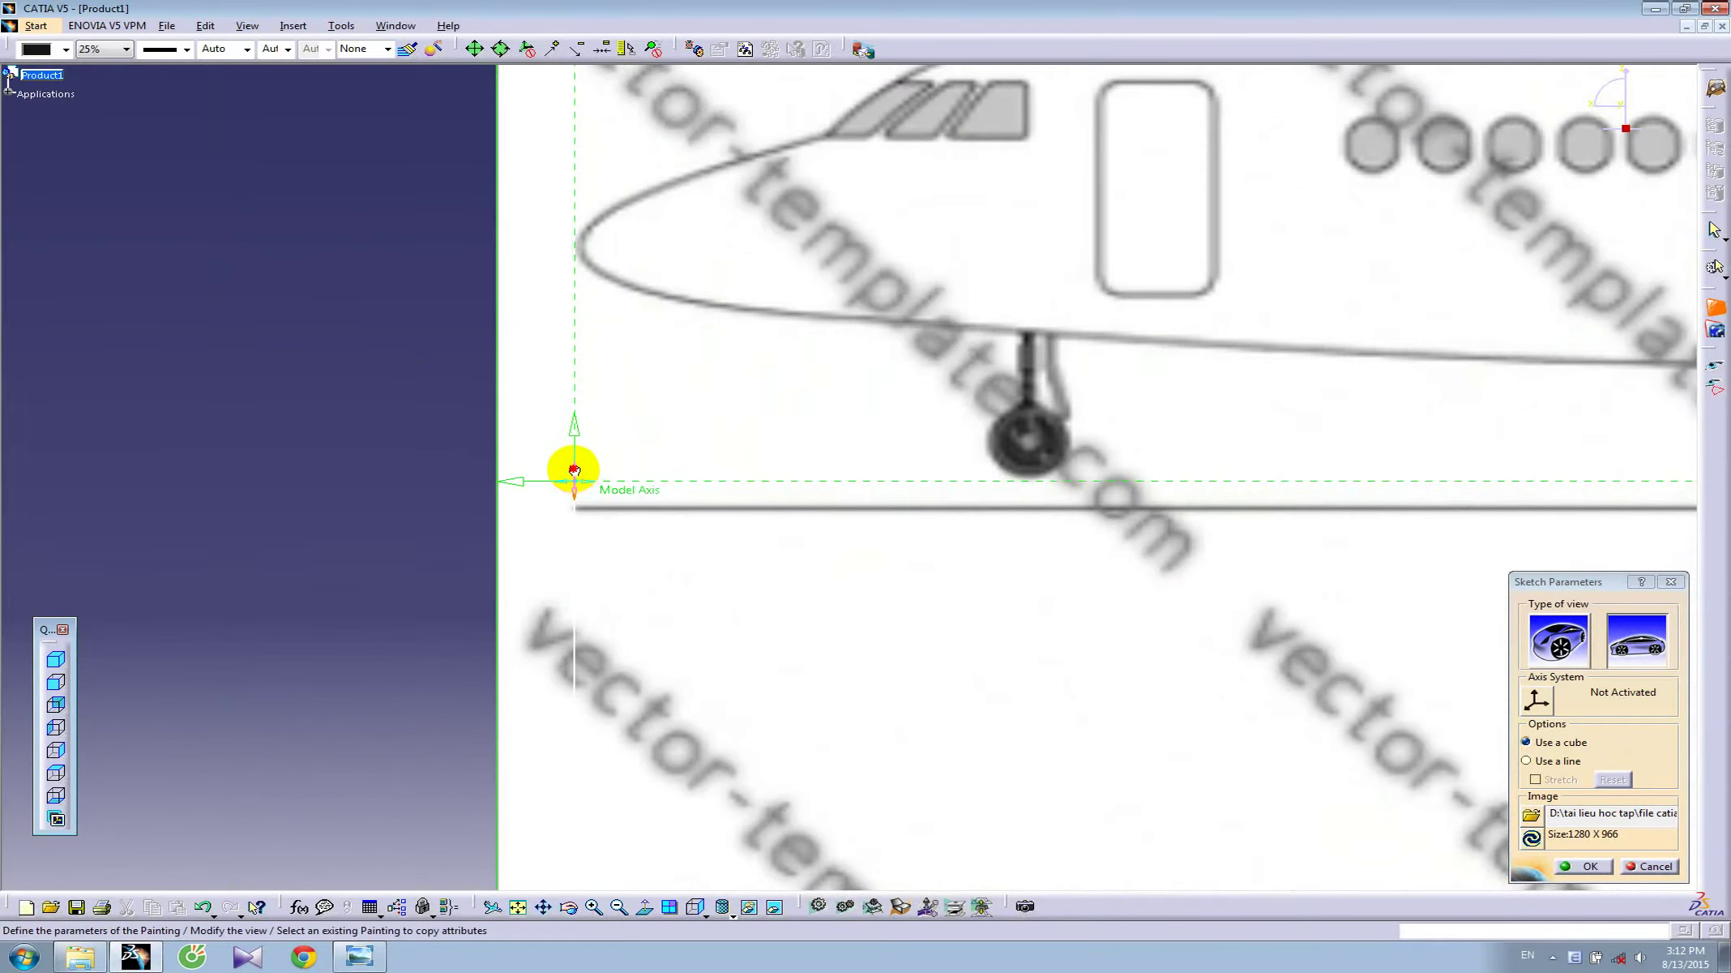
drag(574, 470, 574, 465)
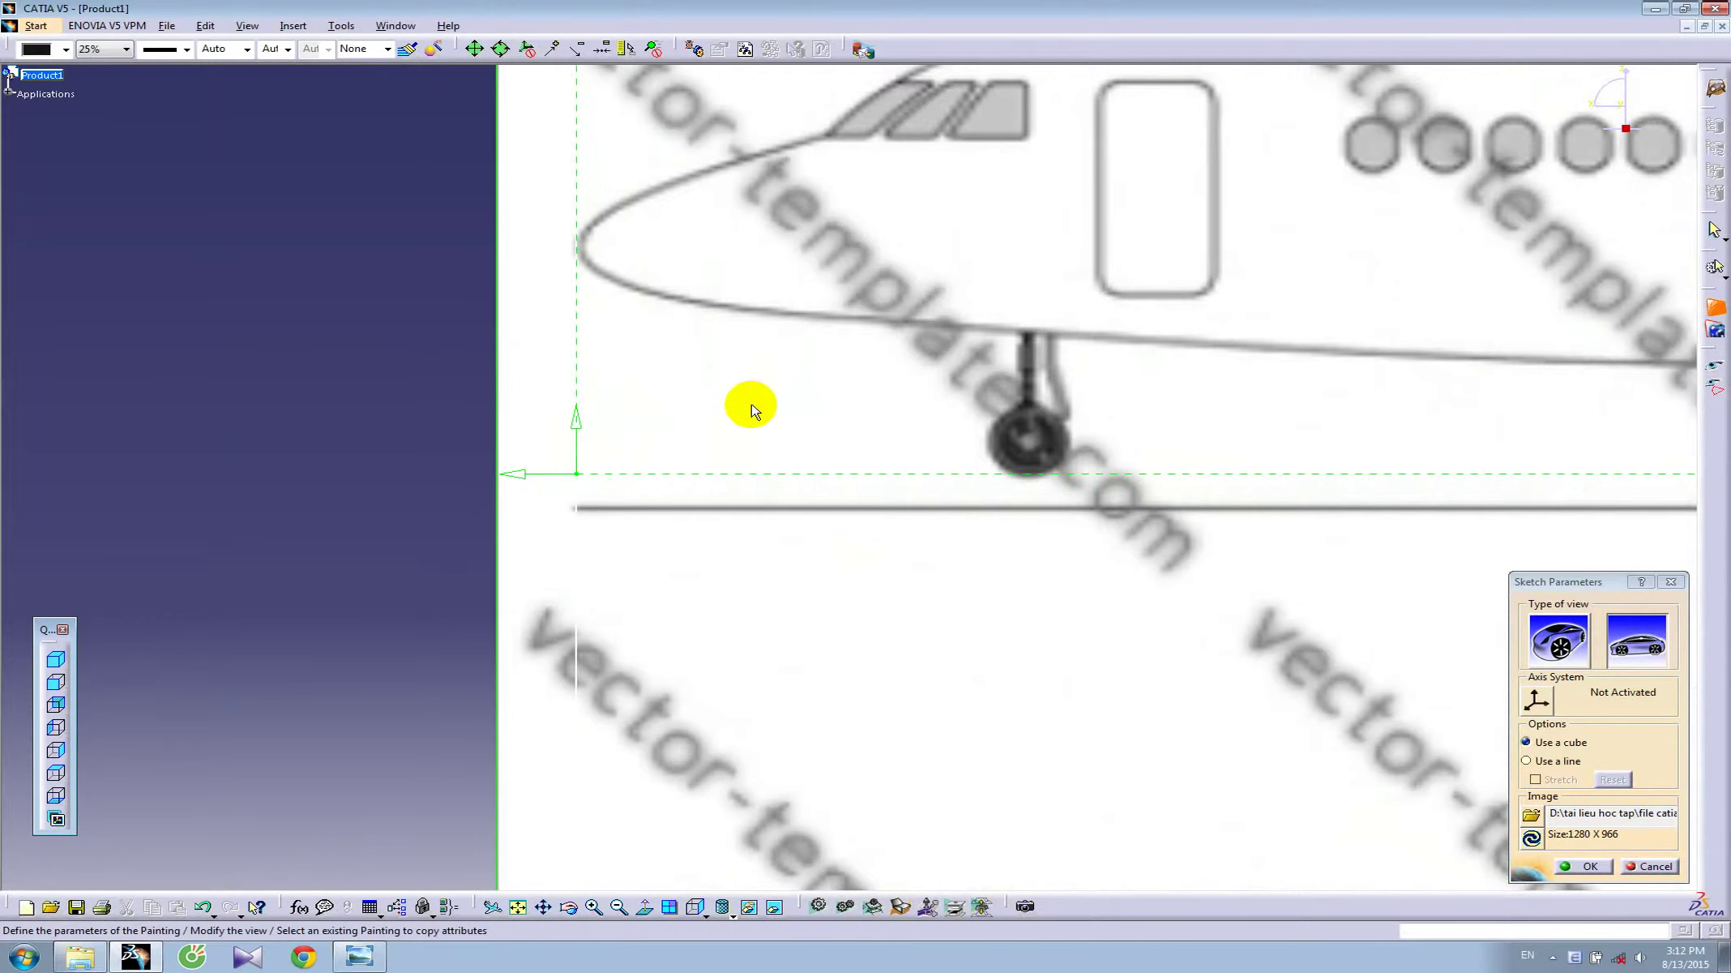
mouse_move(746, 402)
middle_down()
mouse_move(746, 475)
mouse_move(1256, 529)
mouse_move(407, 548)
middle_up()
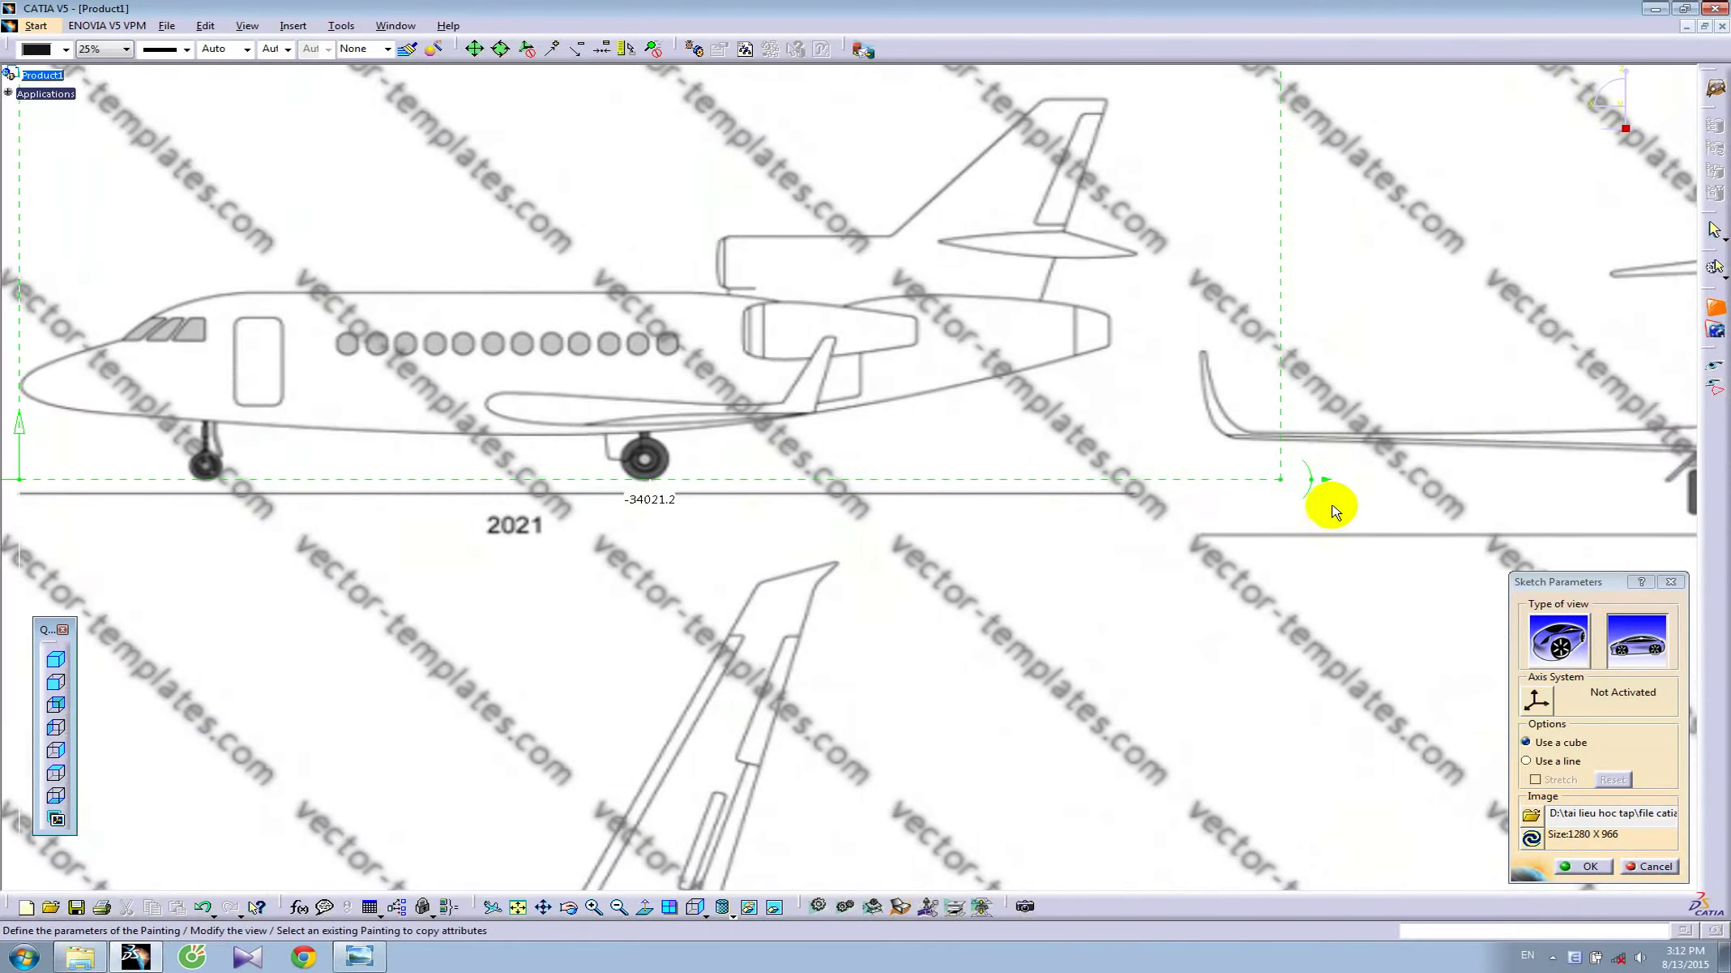
drag(1281, 482, 1139, 491)
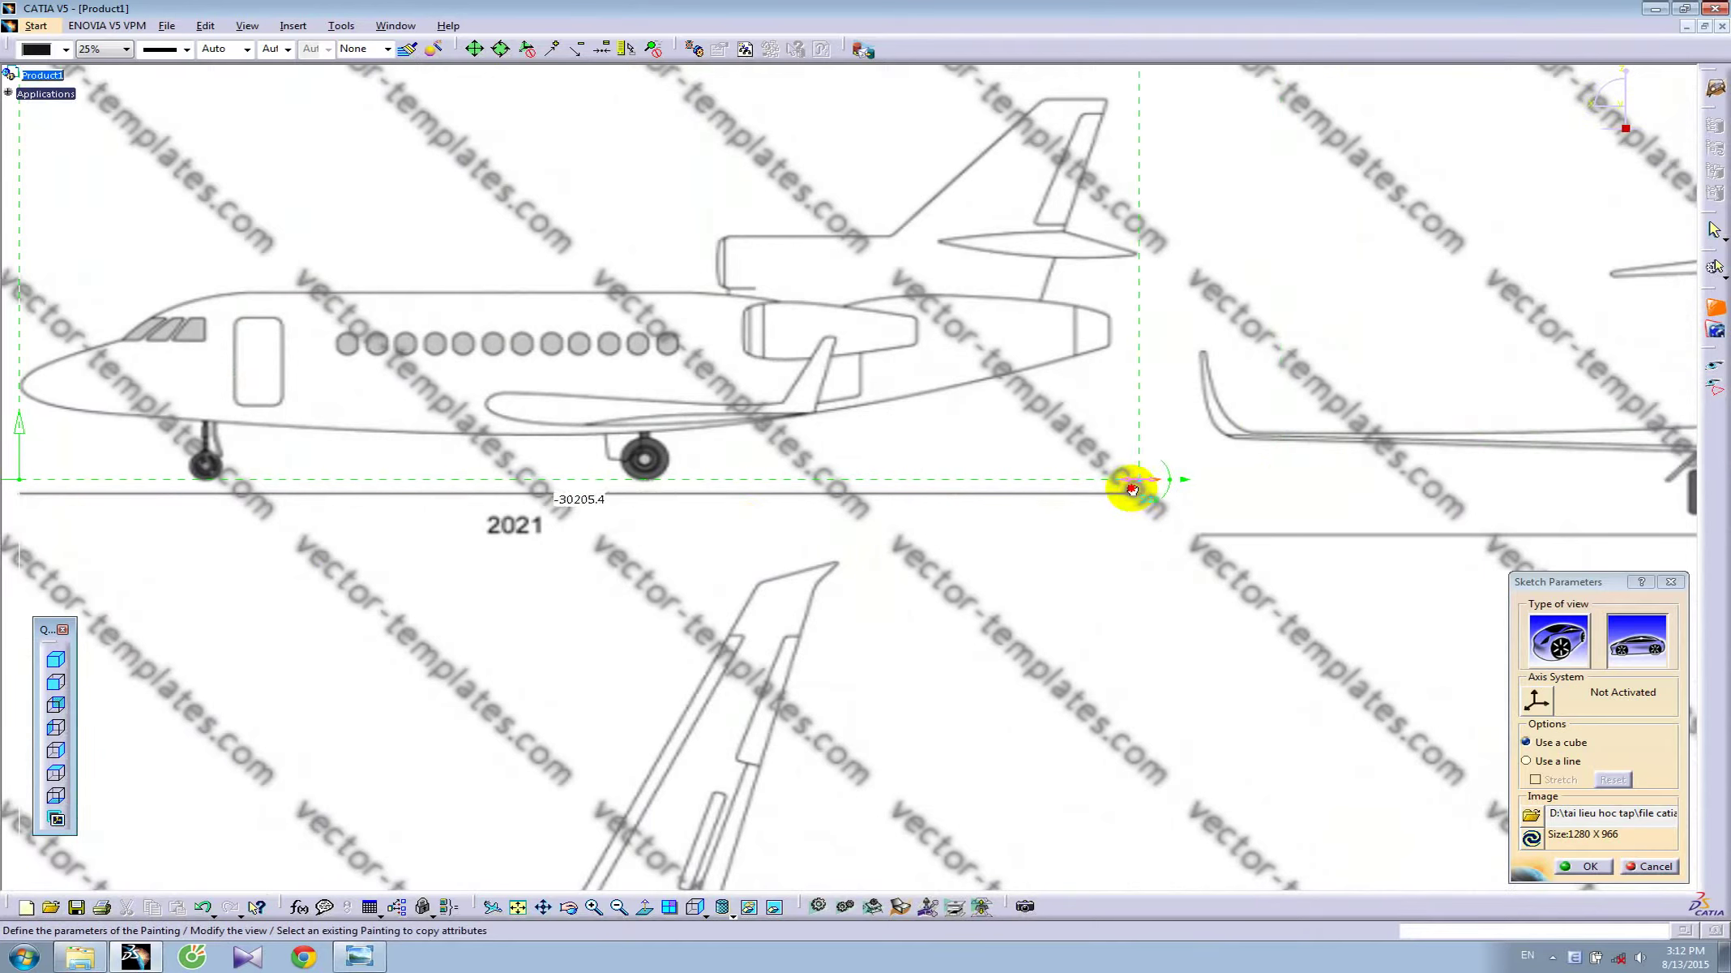
- Set the side-view length dimension to -20210 and confirm the painting
double_click(587, 499)
text(-20210)
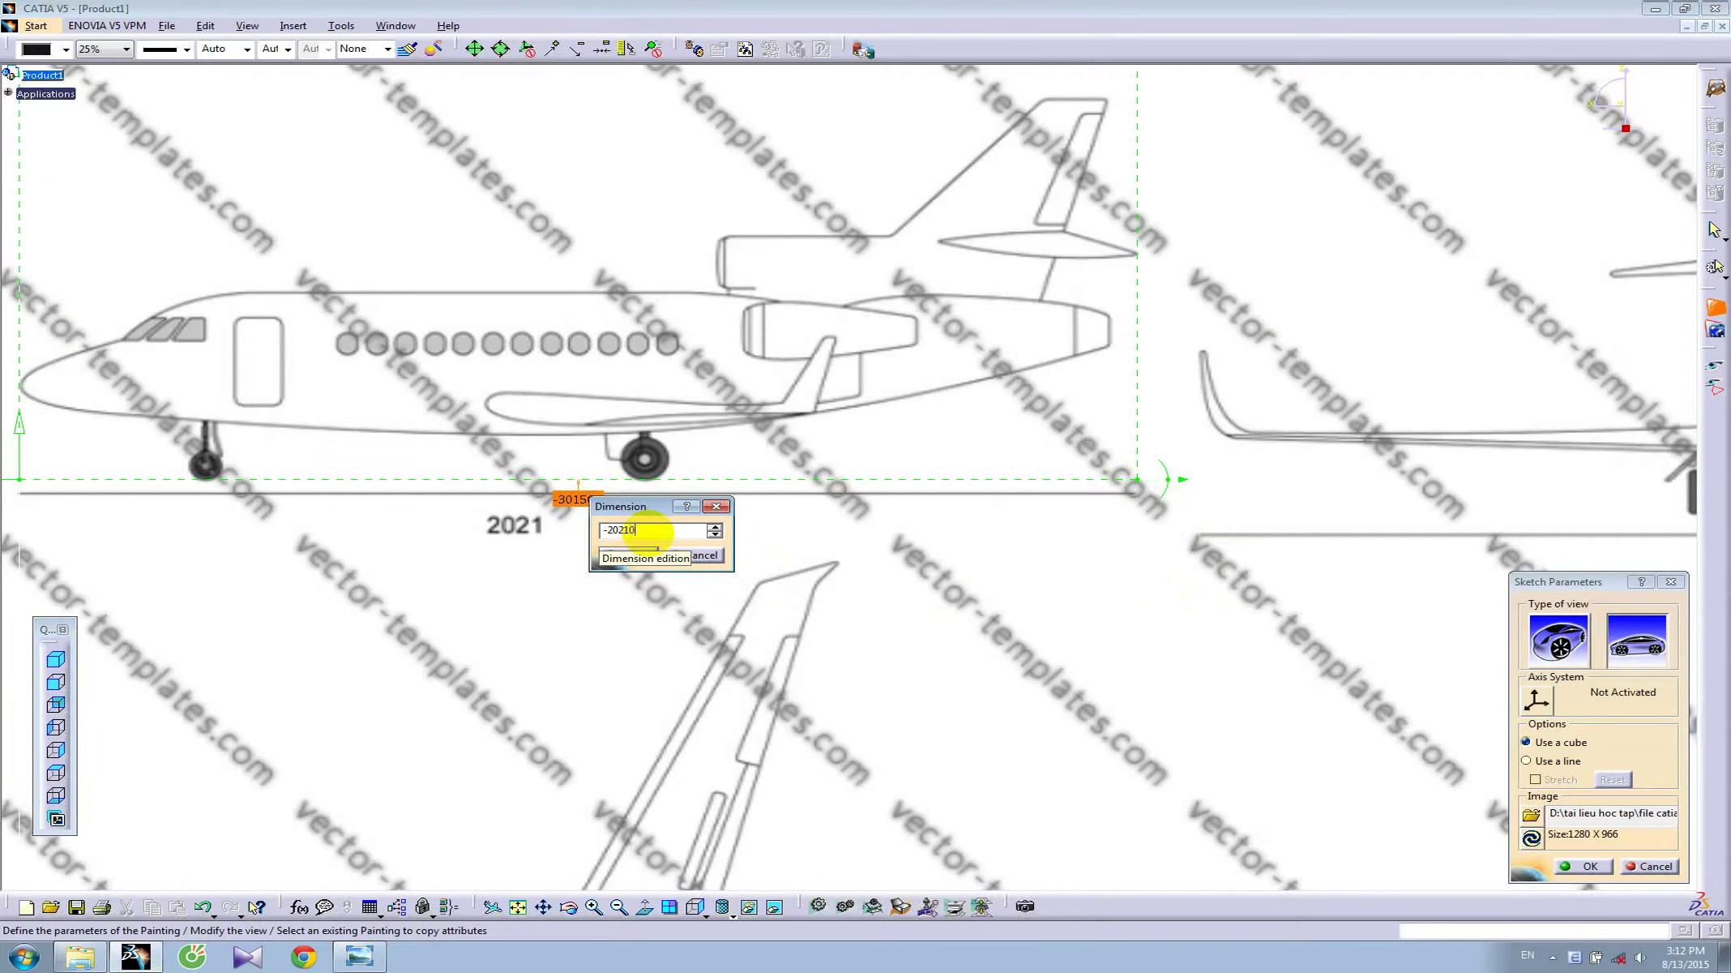
key(Return)
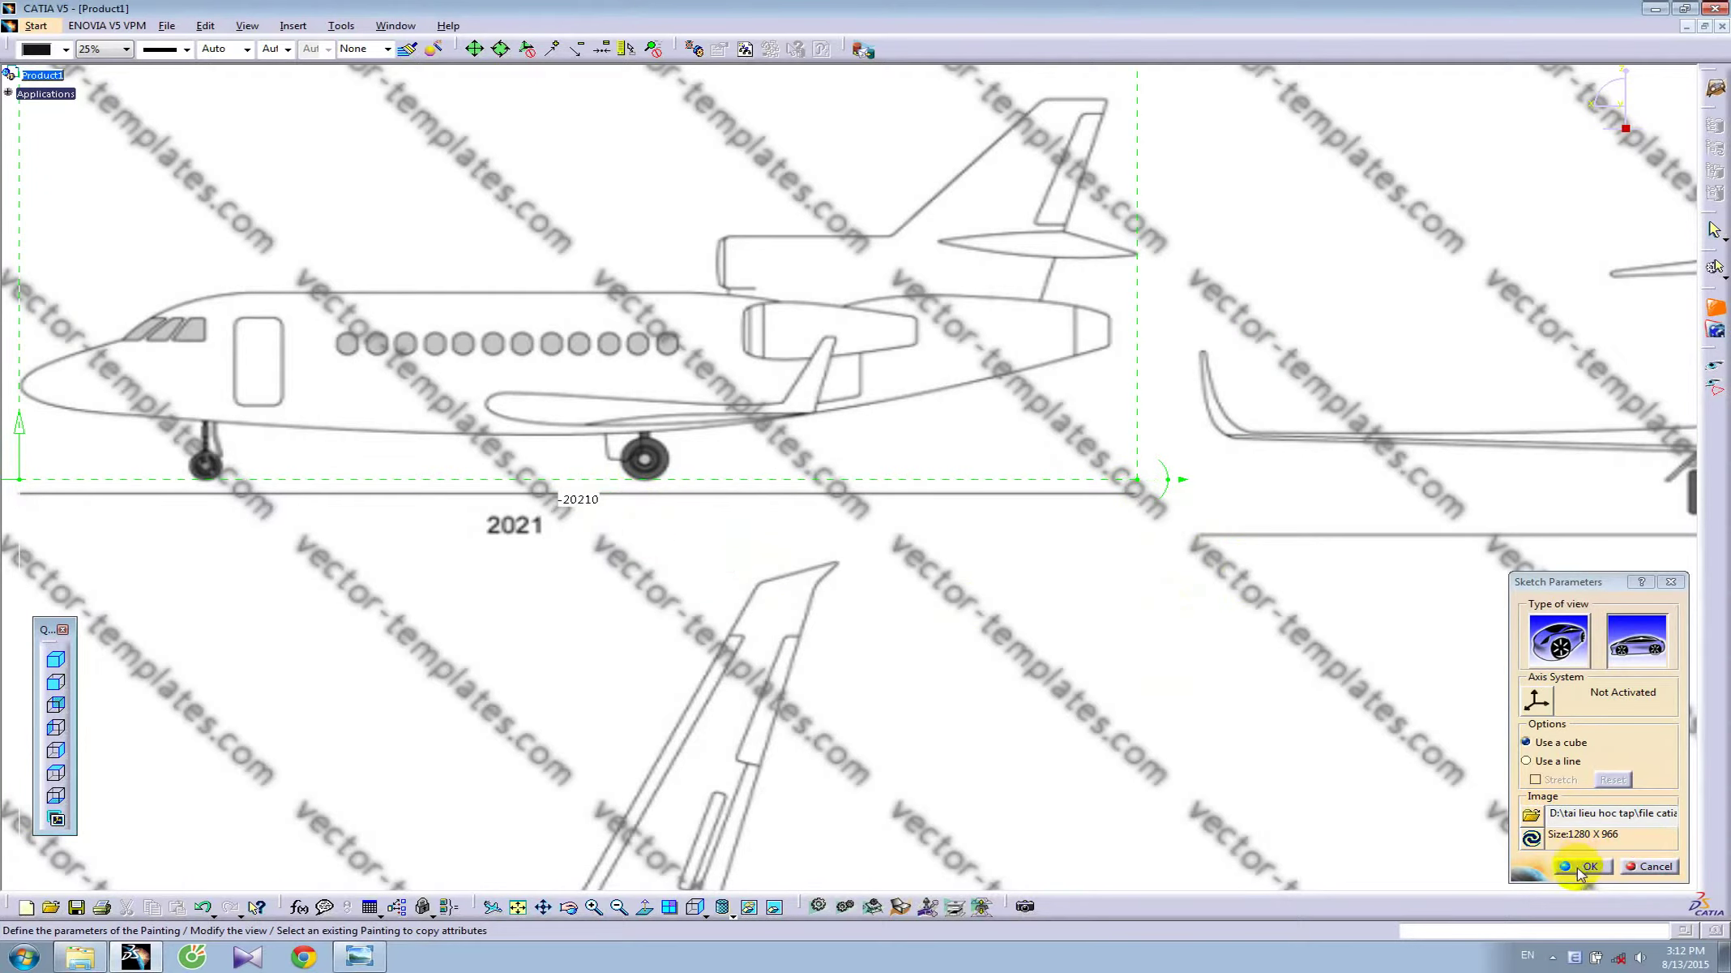
click(1585, 866)
- Orbit the two blueprint sheets, then view them from Top and Bottom to see them edge-on
mouse_move(1094, 559)
middle_down()
mouse_move(837, 394)
mouse_move(831, 232)
mouse_move(1167, 405)
mouse_move(907, 324)
mouse_move(1285, 675)
middle_up()
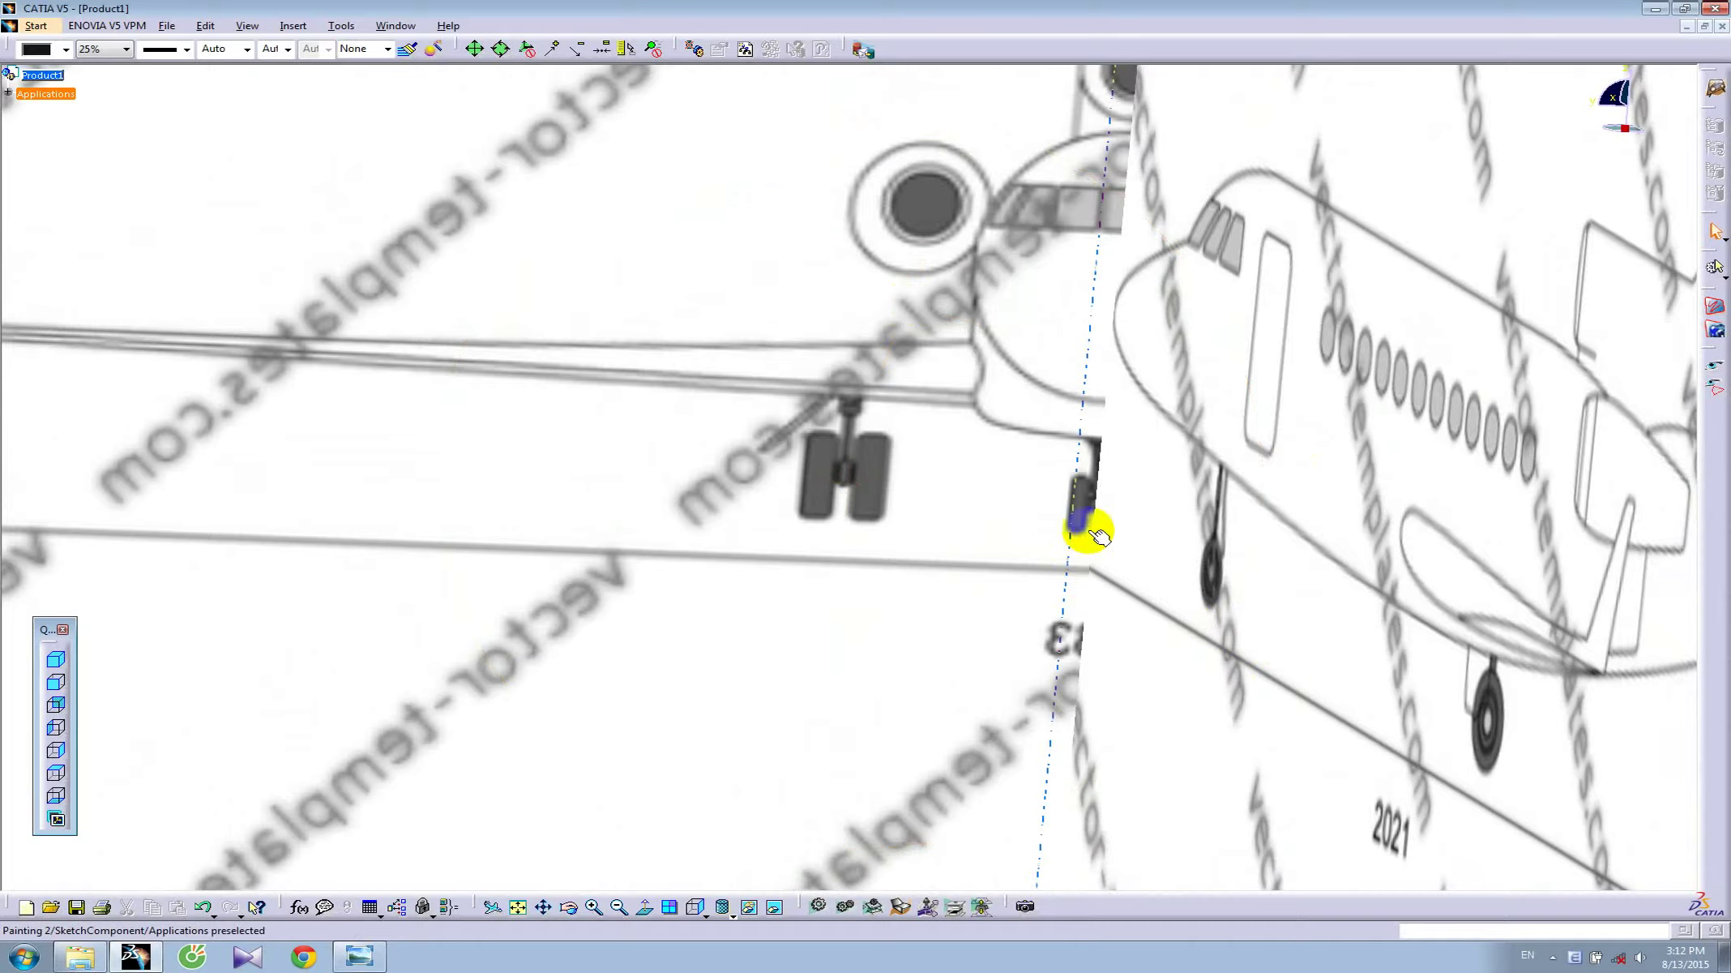
mouse_move(1224, 580)
middle_down()
mouse_move(1179, 588)
mouse_move(1202, 549)
mouse_move(1210, 665)
mouse_move(1156, 622)
mouse_move(1110, 627)
mouse_move(1261, 603)
mouse_move(874, 464)
mouse_move(865, 409)
mouse_move(1005, 502)
mouse_move(893, 507)
mouse_move(1078, 508)
mouse_move(1086, 532)
mouse_move(1010, 553)
mouse_move(940, 611)
middle_up()
click(56, 775)
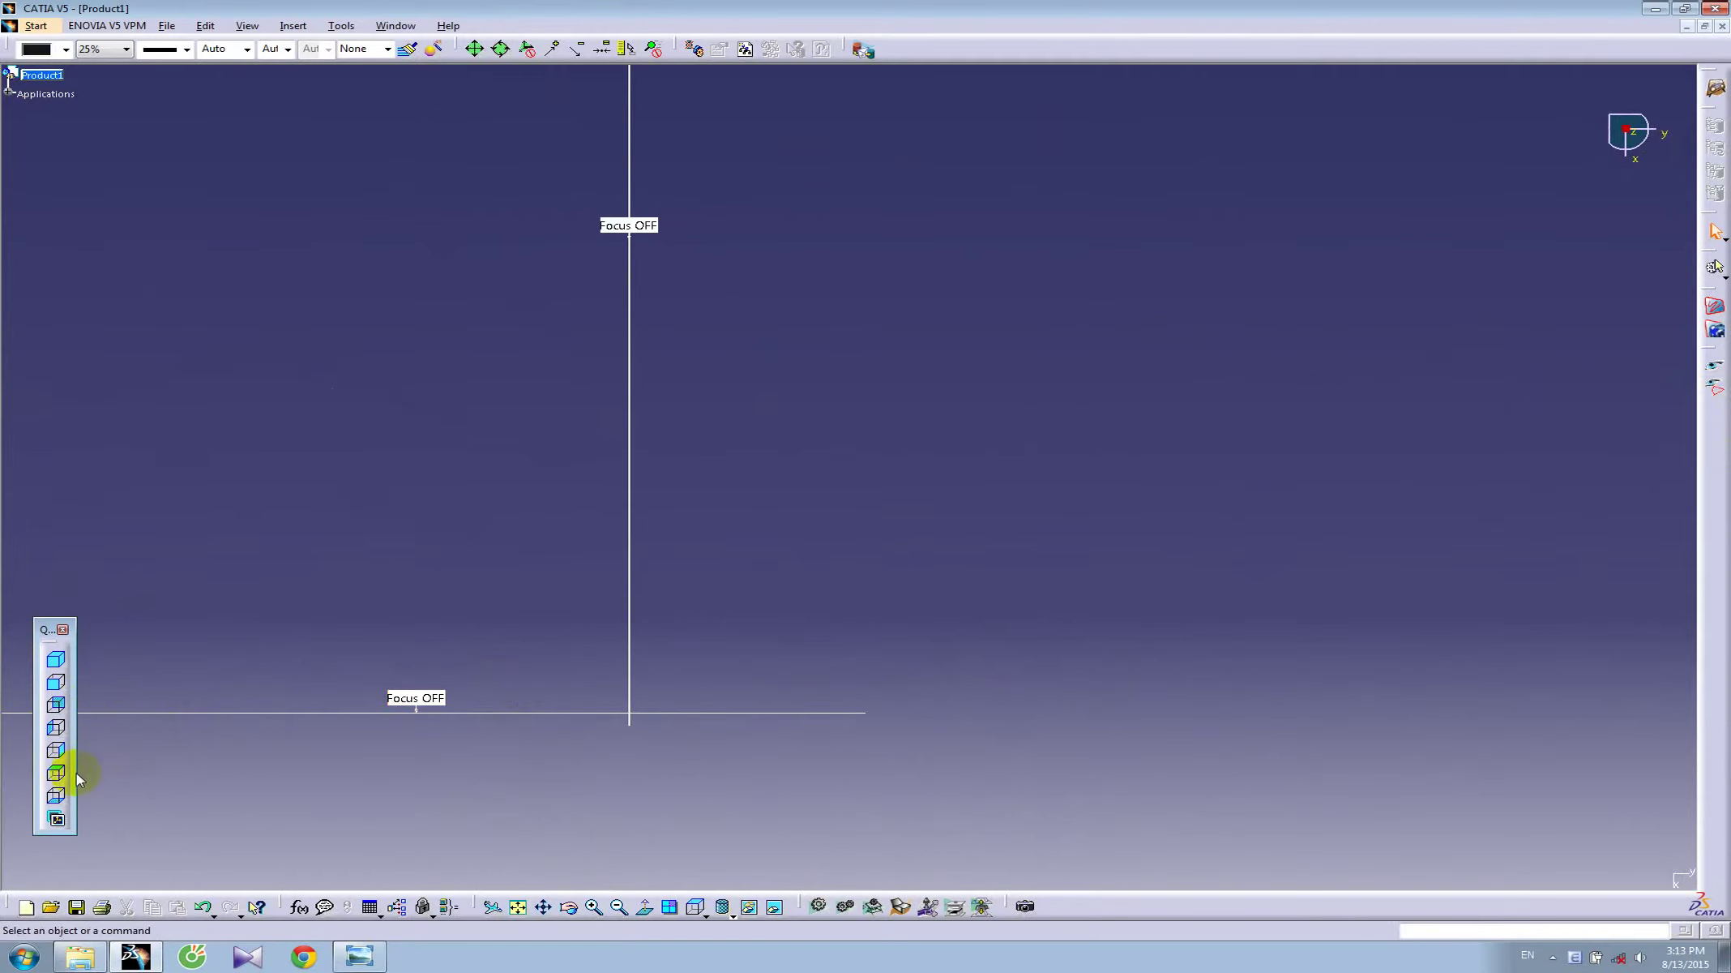
click(55, 796)
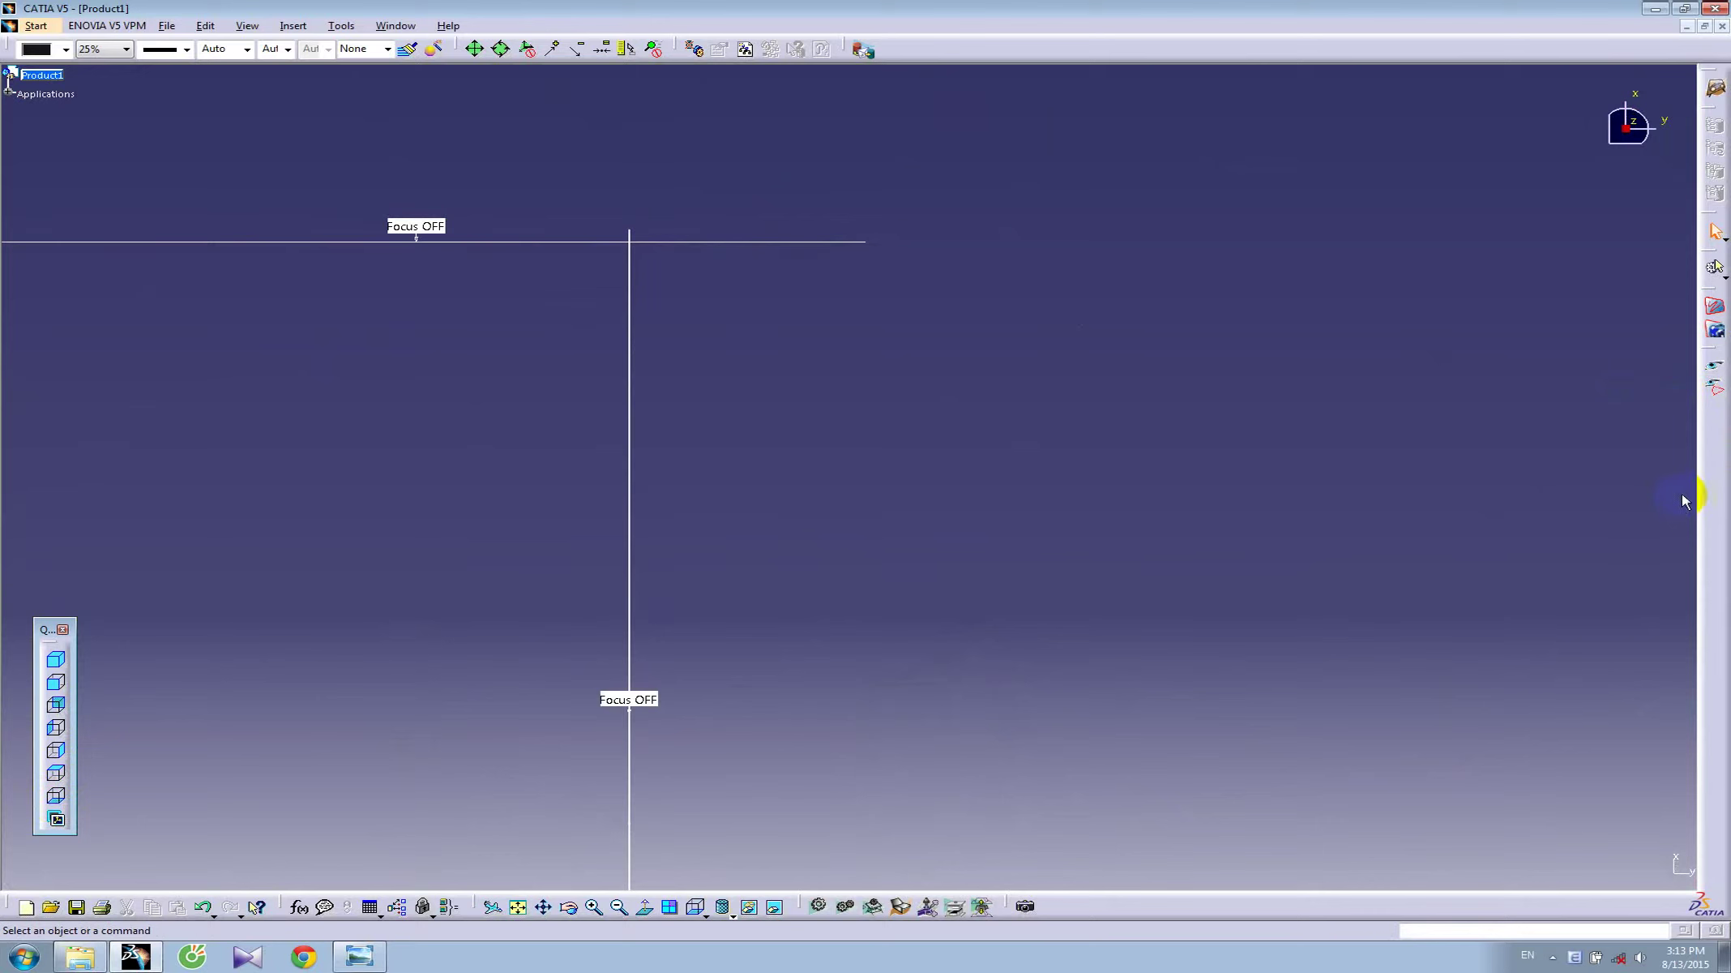
- Load a third Falcon blueprint painting with its origin on the plan-view nose tip
click(1716, 325)
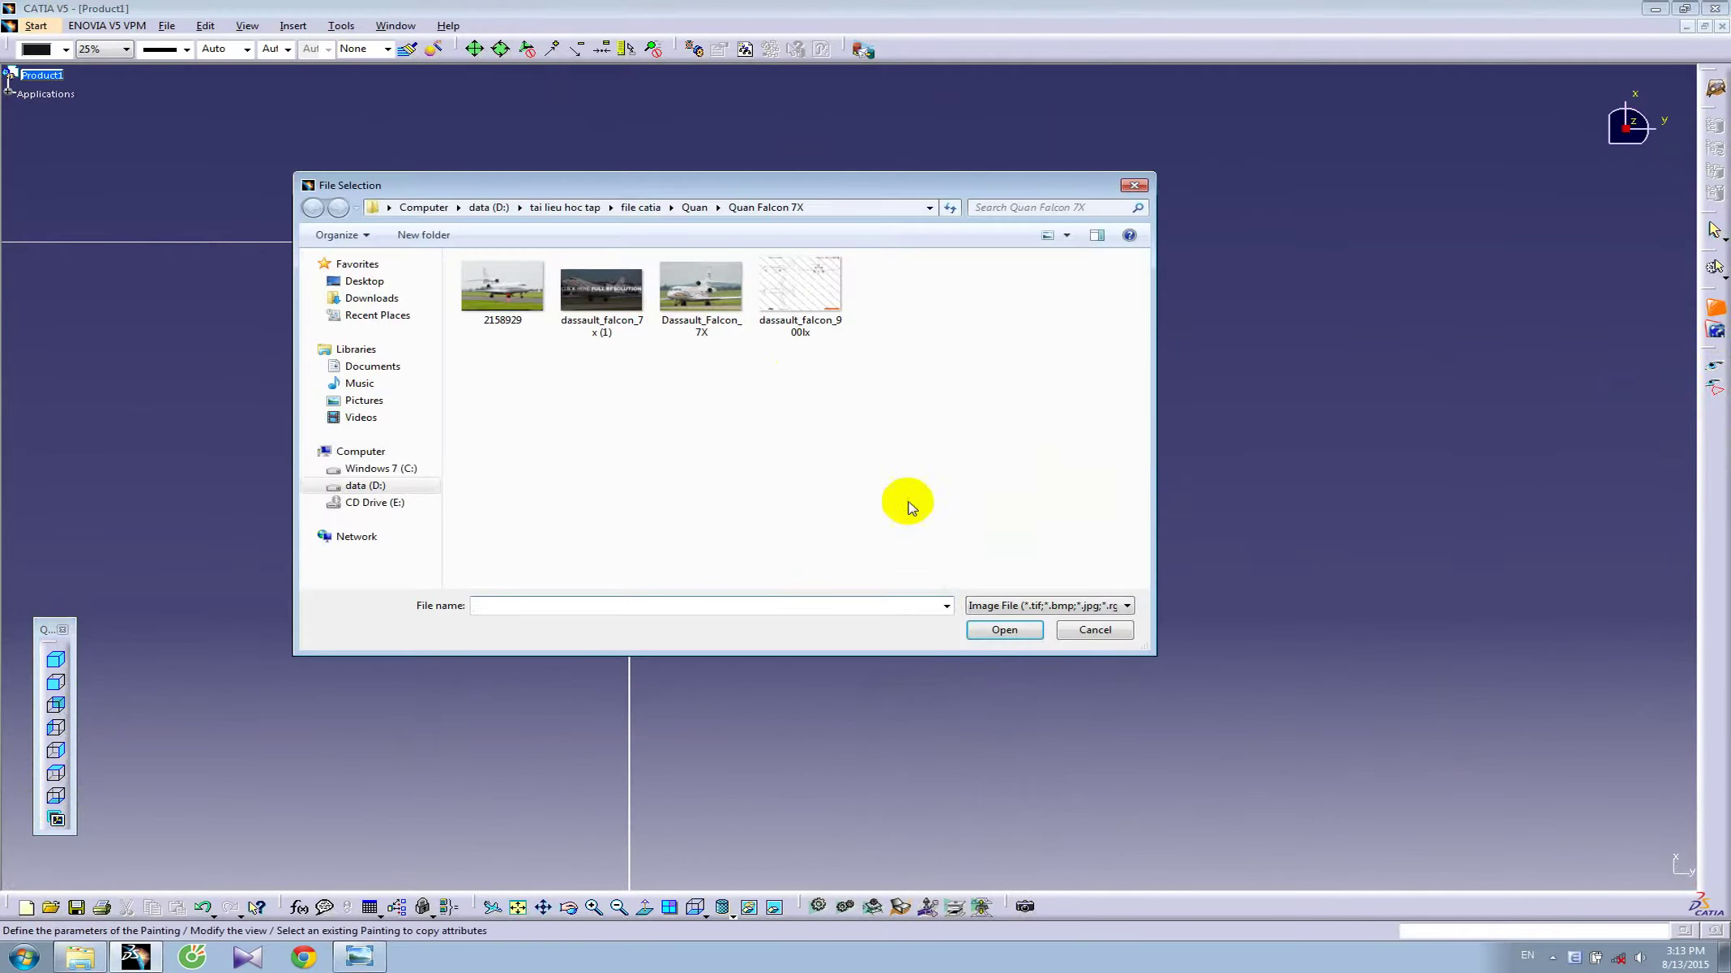
double_click(807, 320)
drag(807, 320, 935, 467)
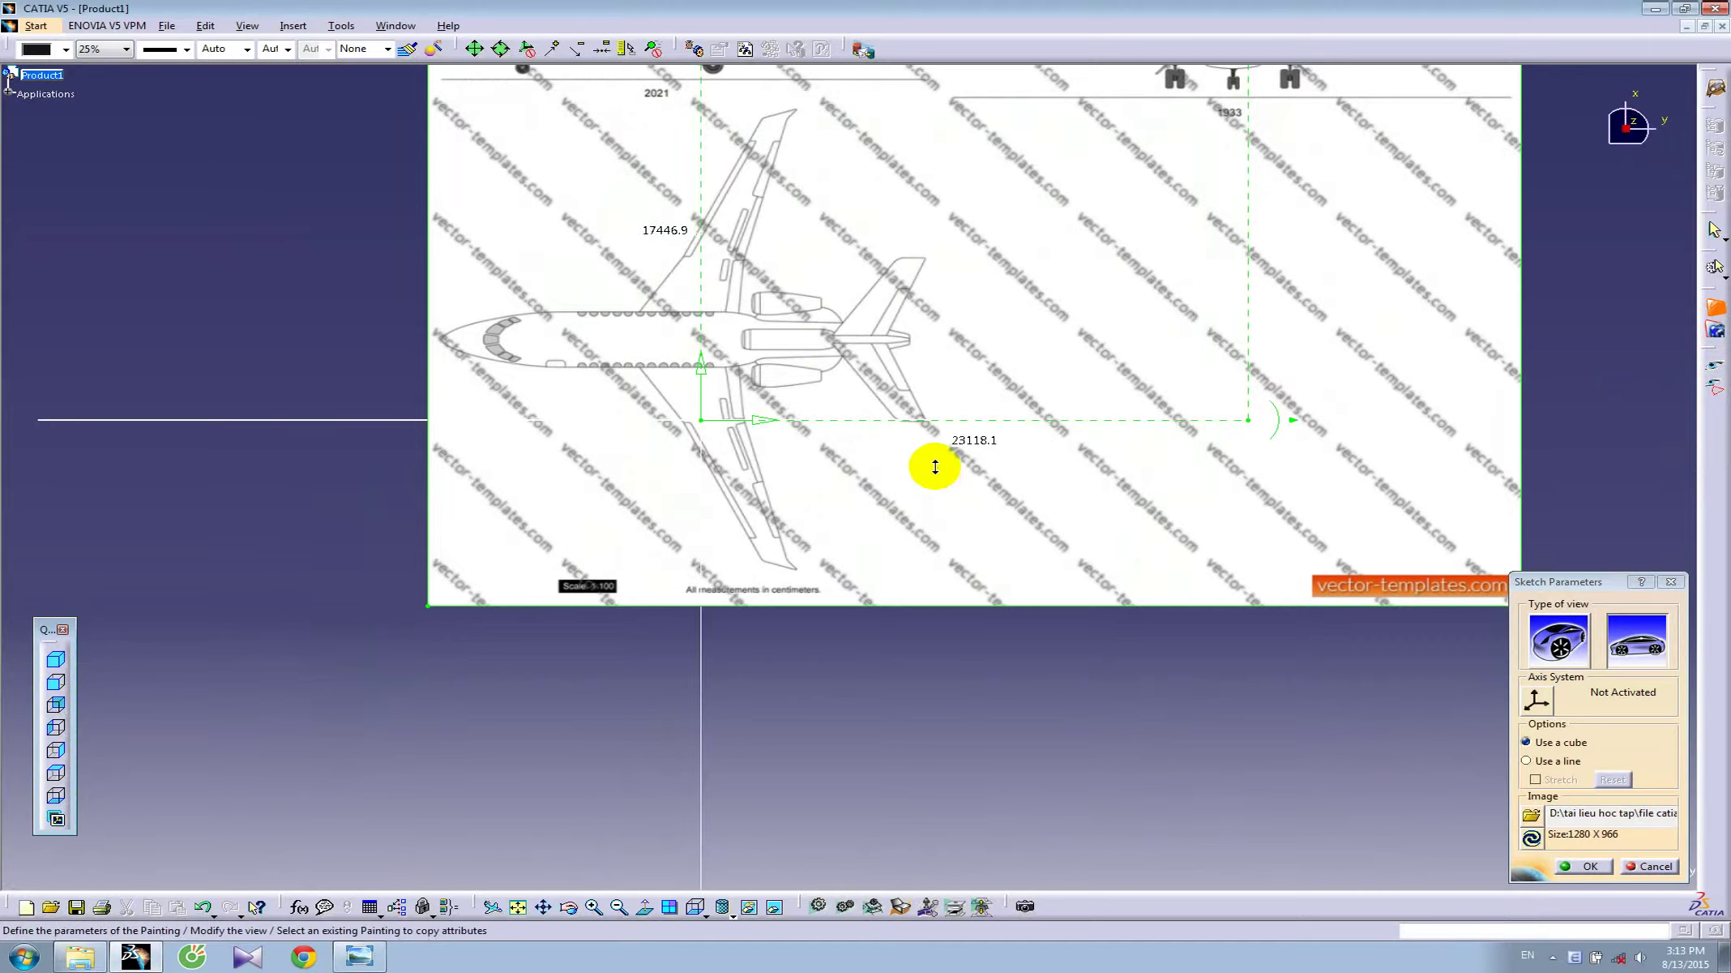
middle_drag(936, 467, 638, 444)
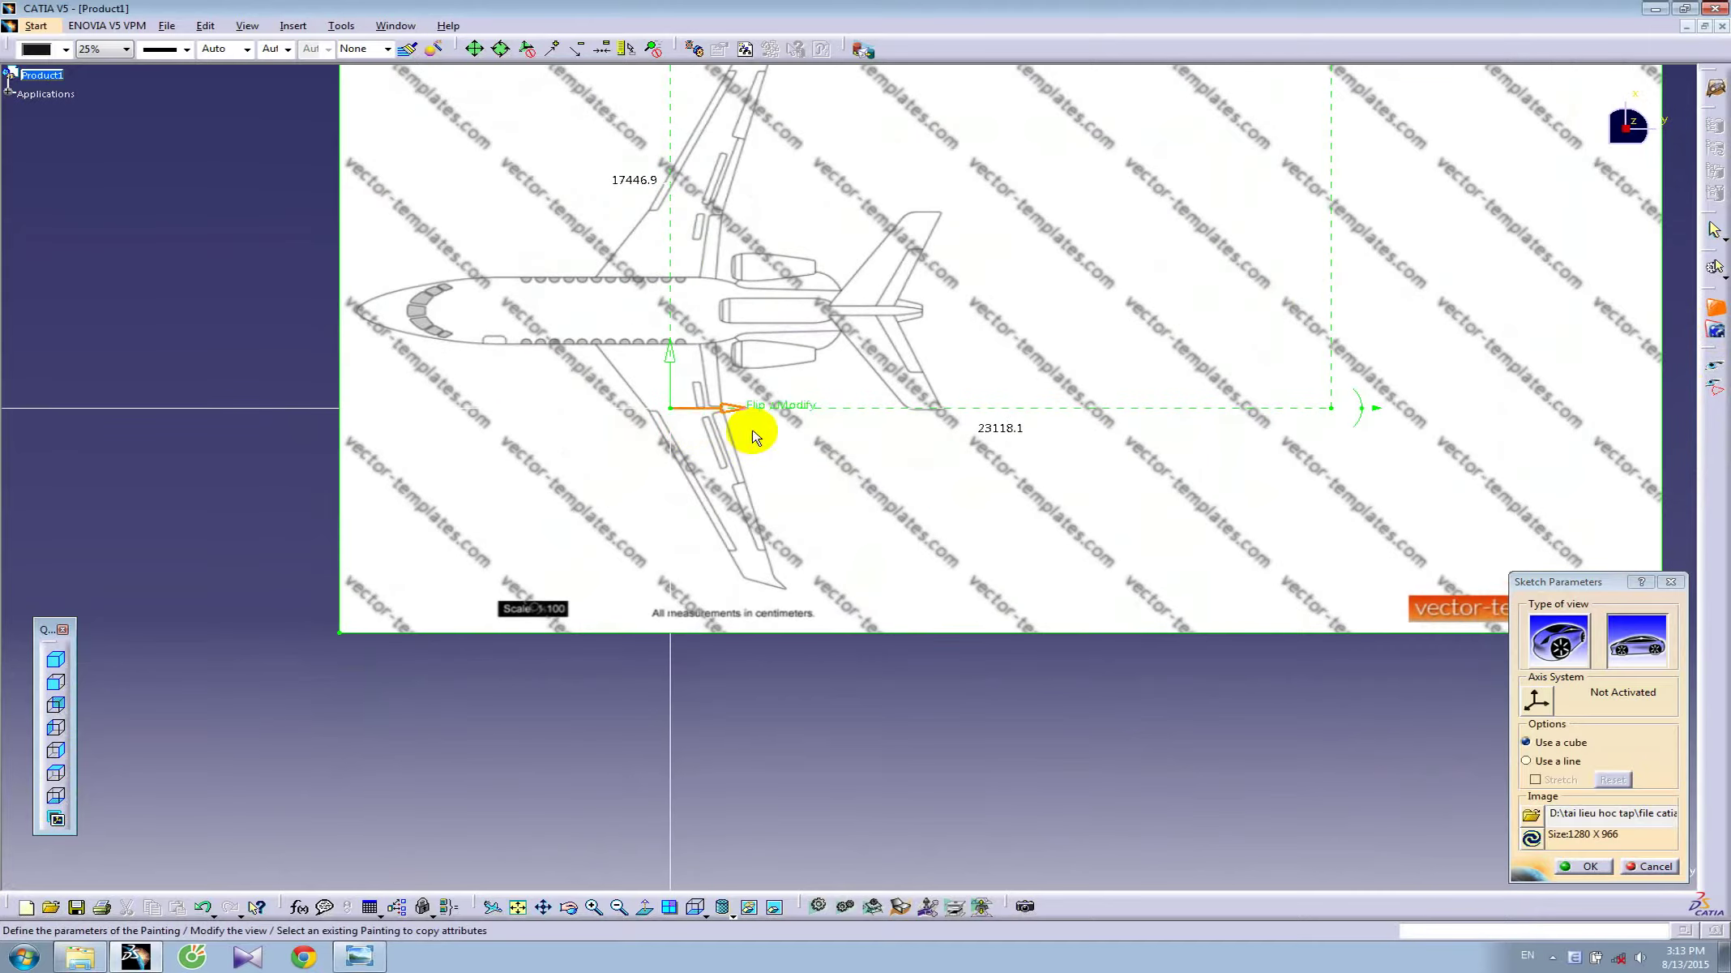
middle_drag(761, 432, 676, 420)
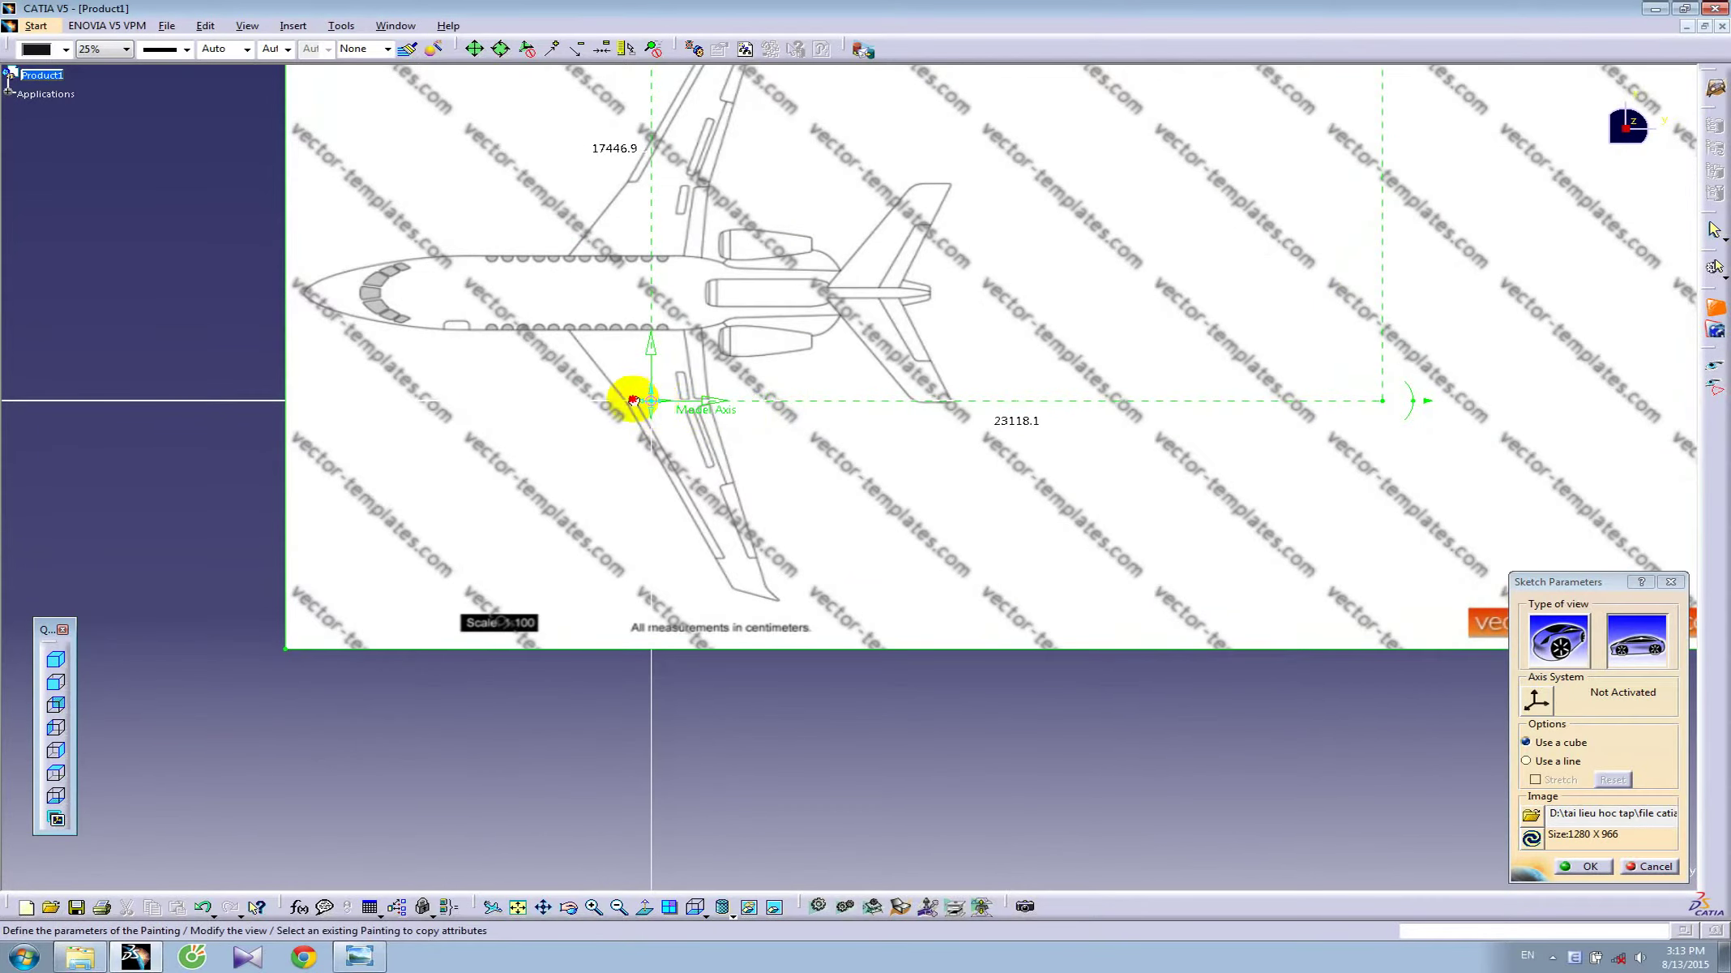
drag(634, 399, 309, 290)
mouse_move(386, 368)
middle_down()
mouse_move(870, 542)
mouse_move(834, 324)
mouse_move(730, 499)
mouse_move(750, 403)
middle_up()
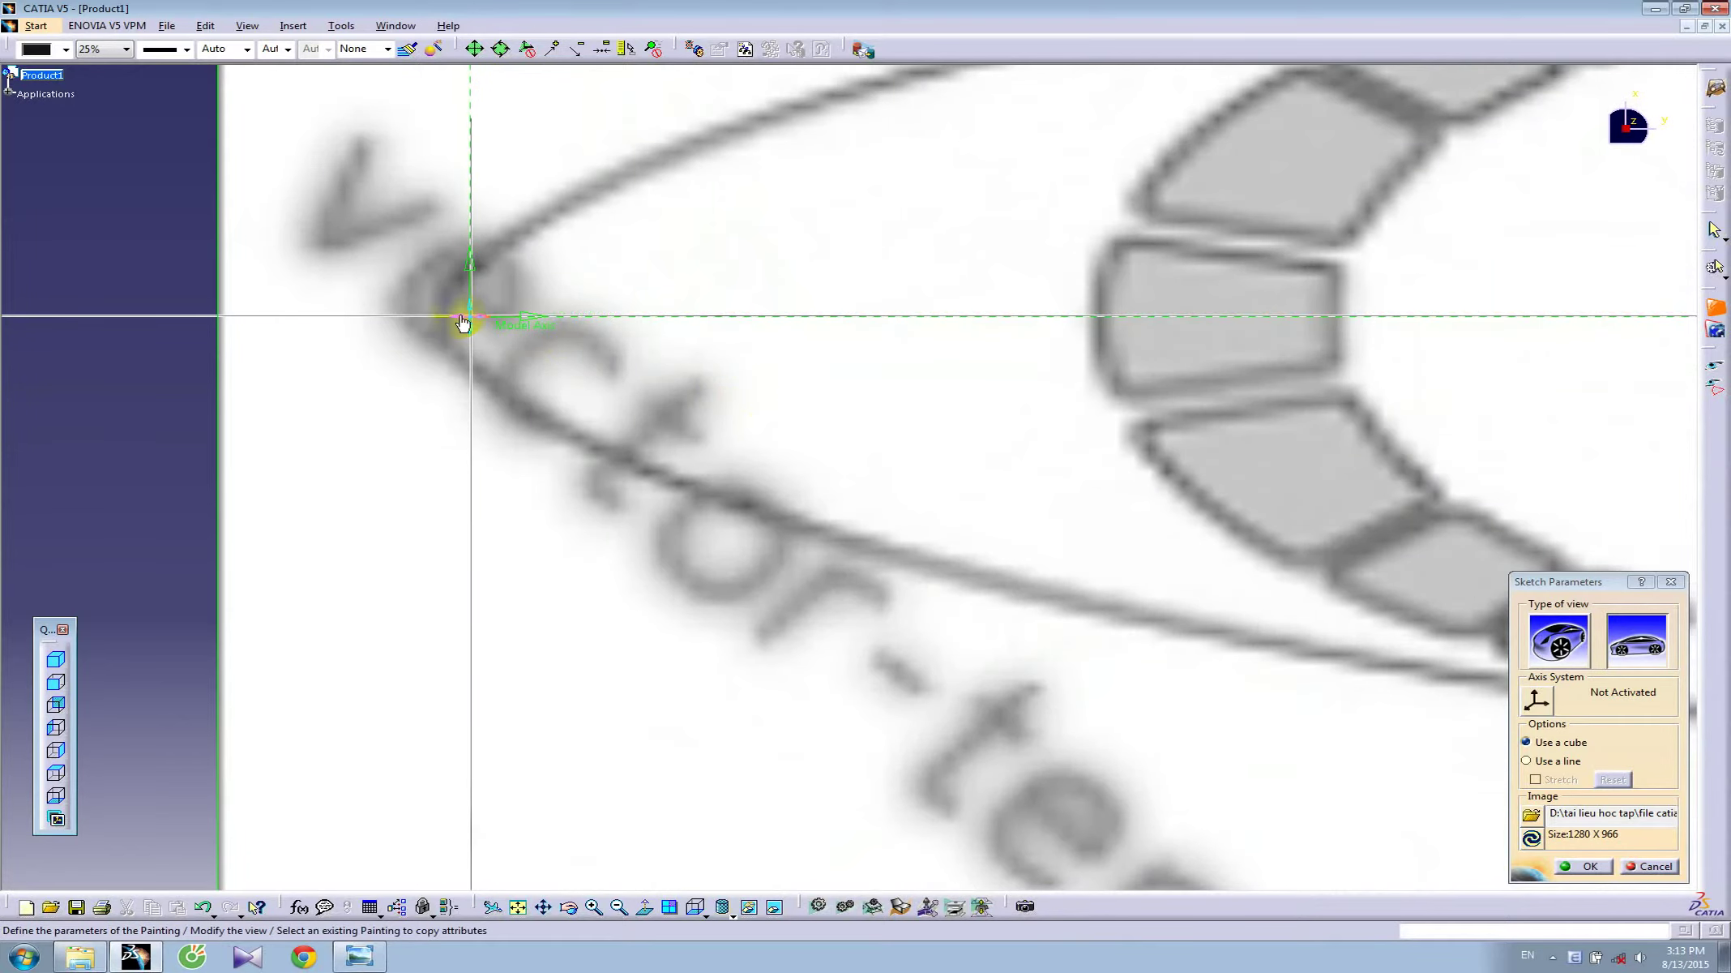
drag(475, 325, 437, 317)
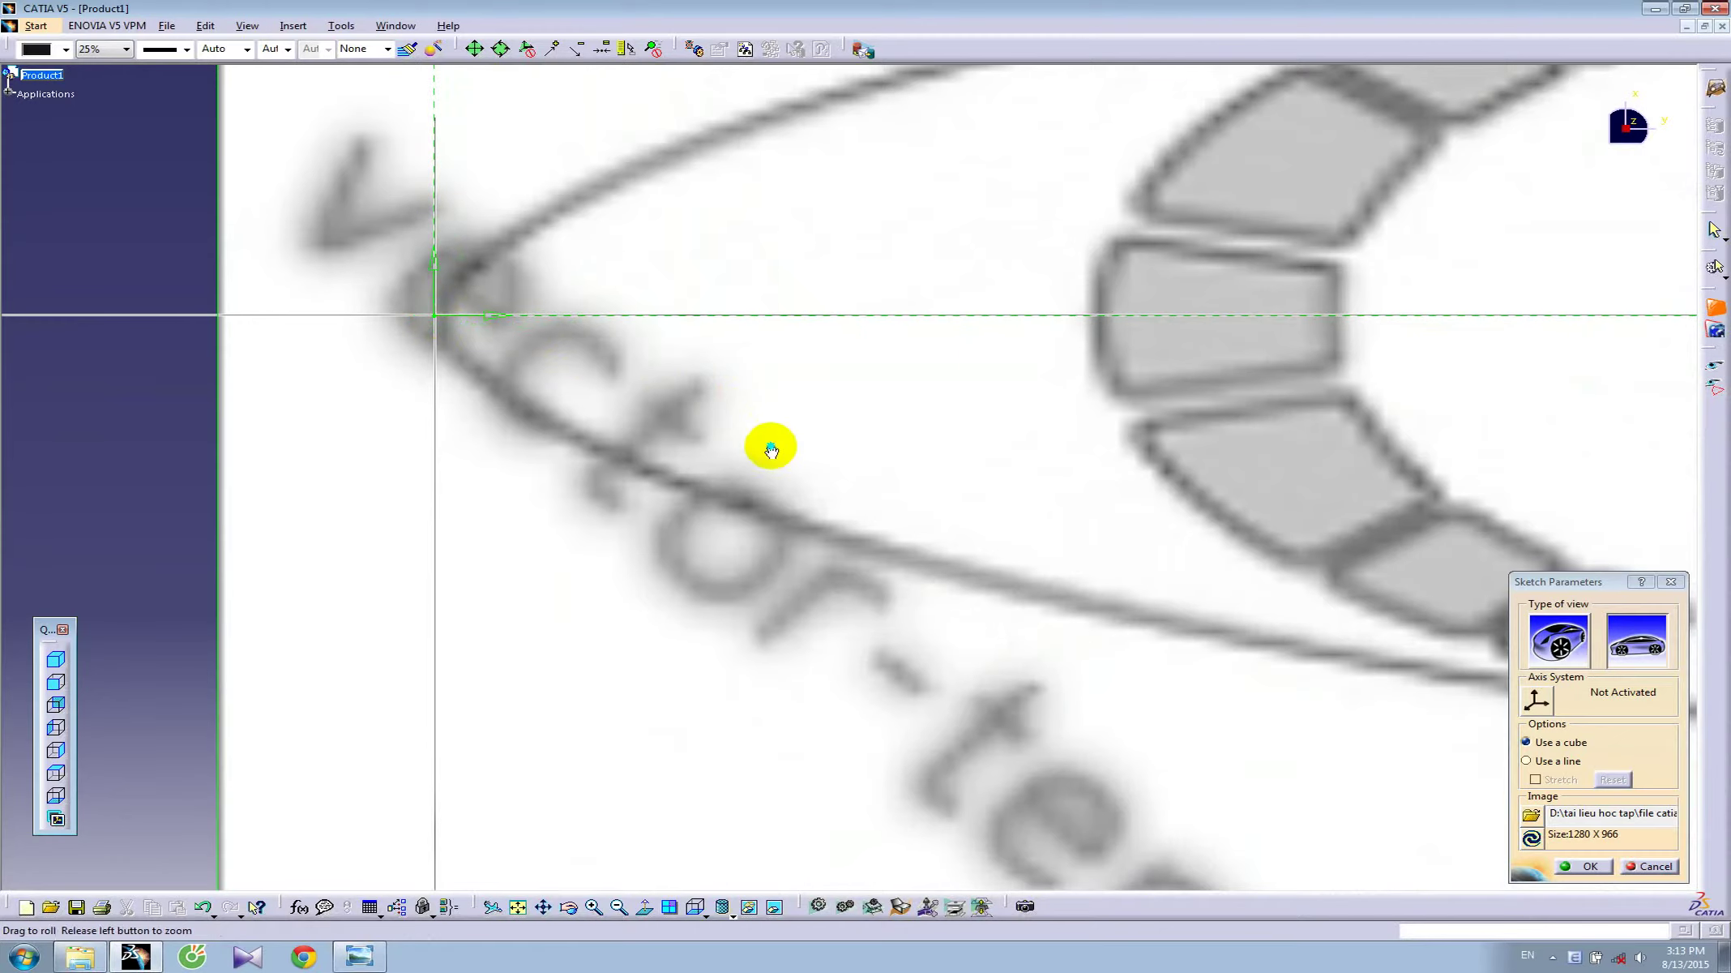
- Drag the length marker to the plan-view tail, set length 20210 and confirm
middle_drag(773, 445, 722, 744)
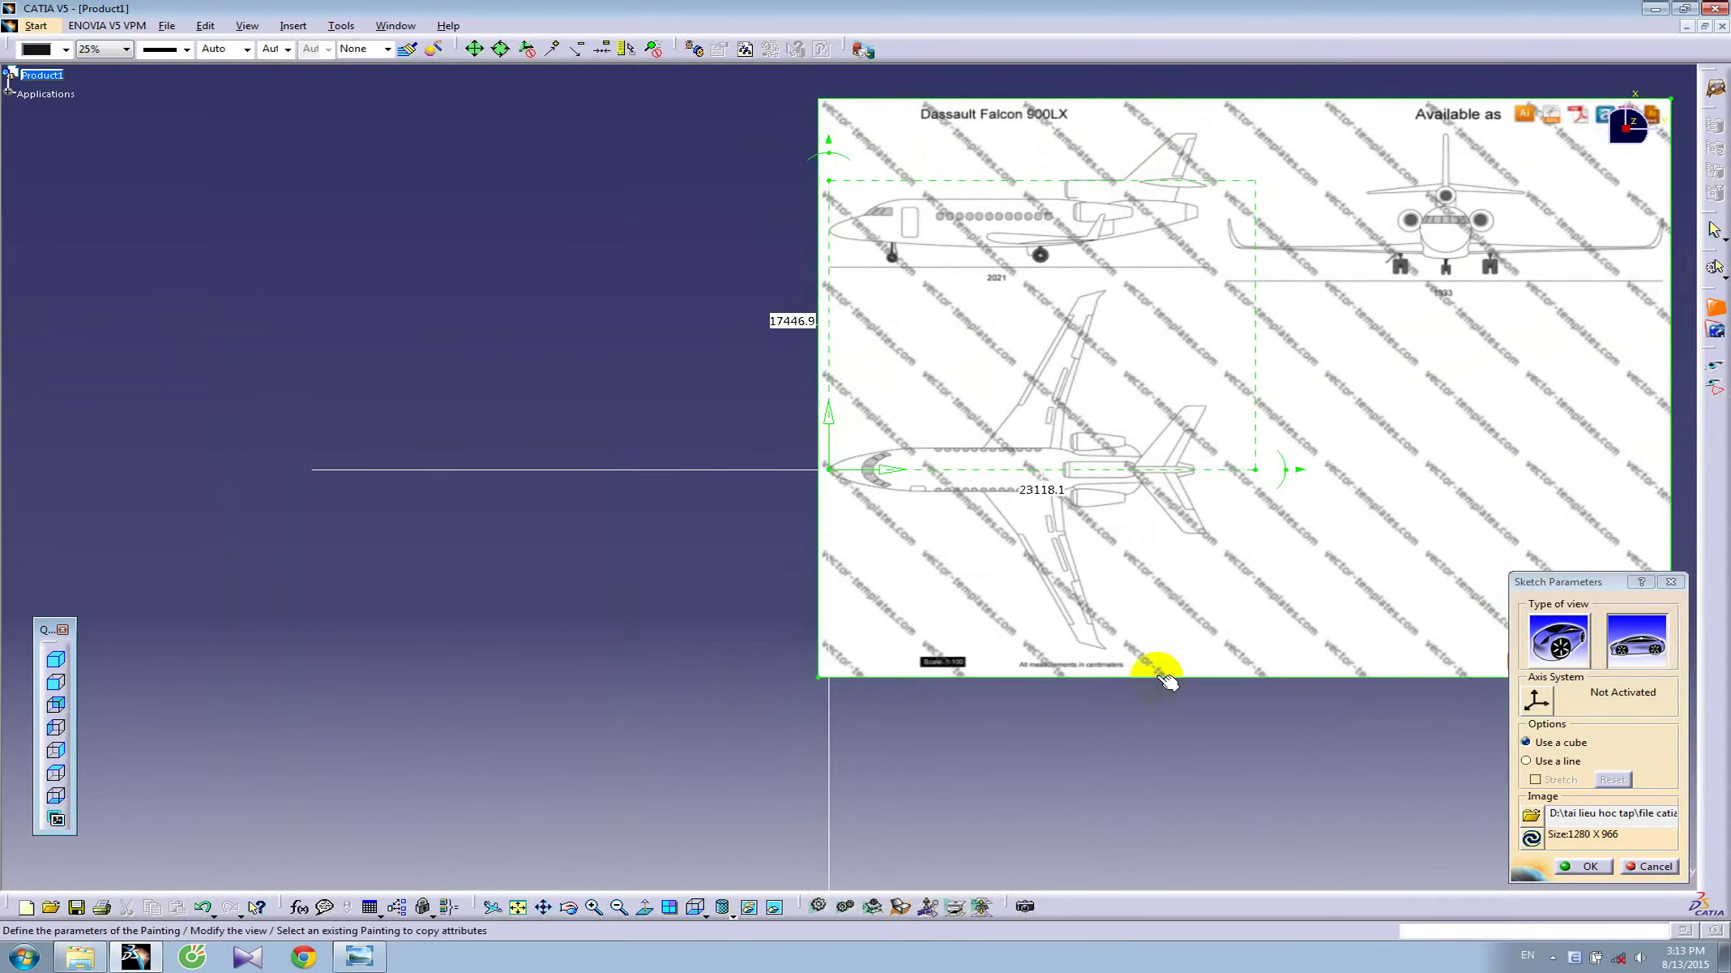
mouse_move(1244, 514)
middle_down()
mouse_move(777, 525)
mouse_move(754, 417)
middle_up()
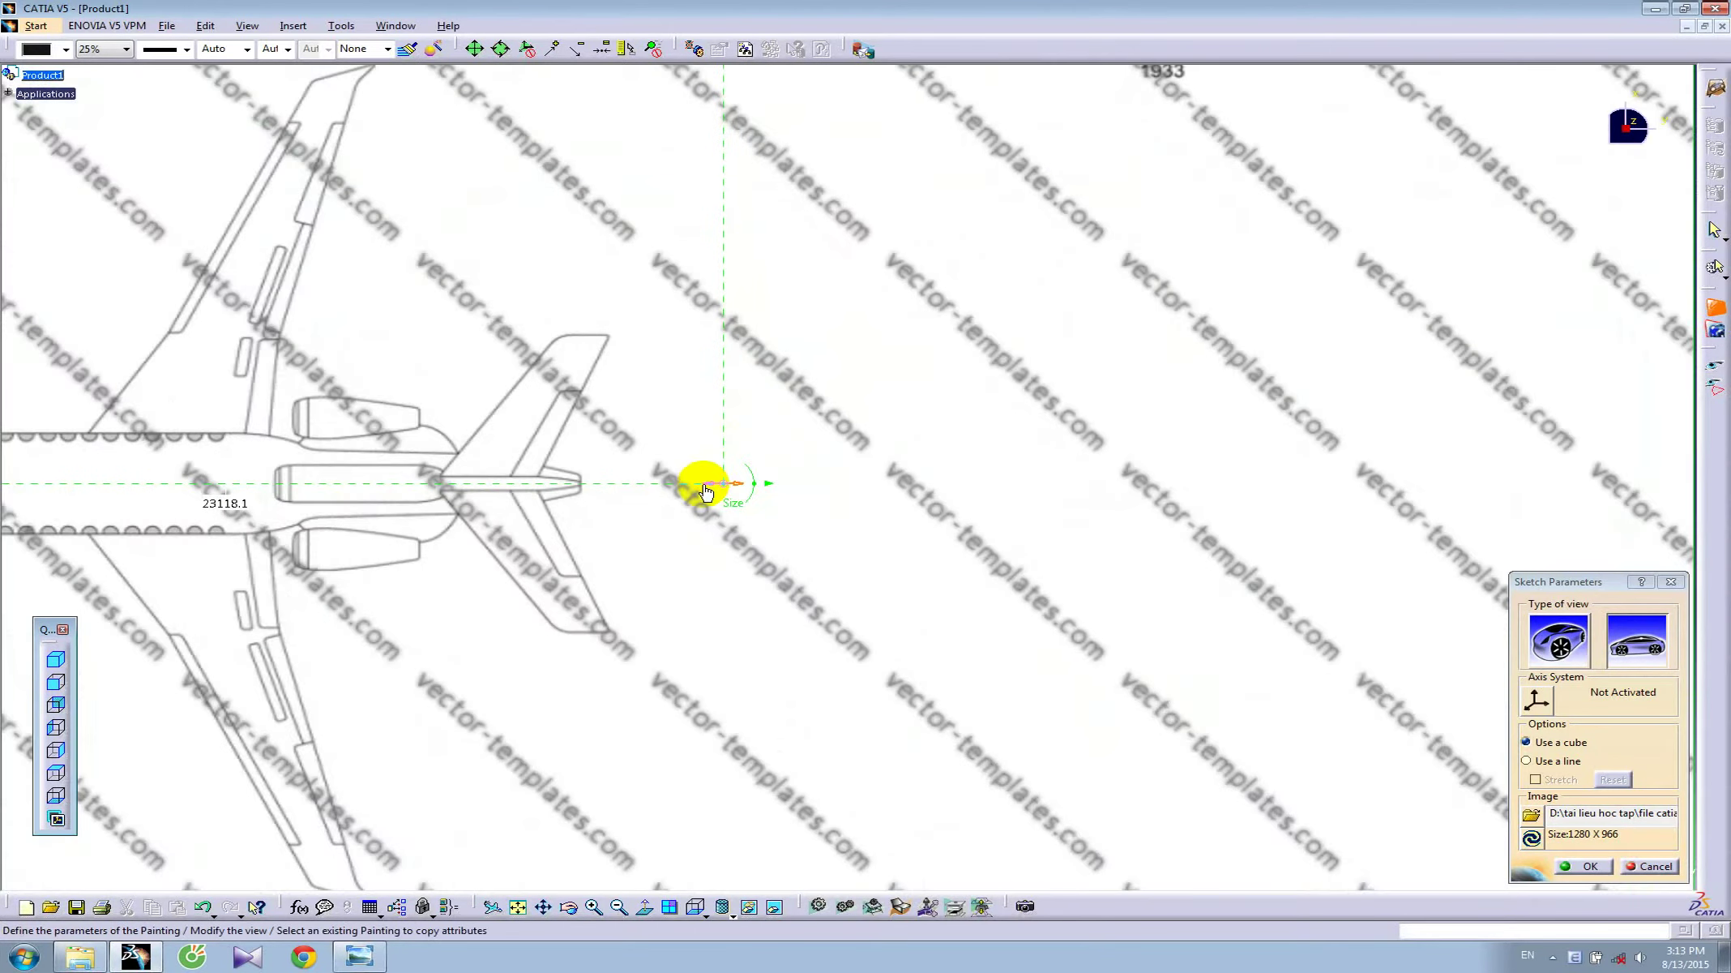
drag(705, 491, 597, 485)
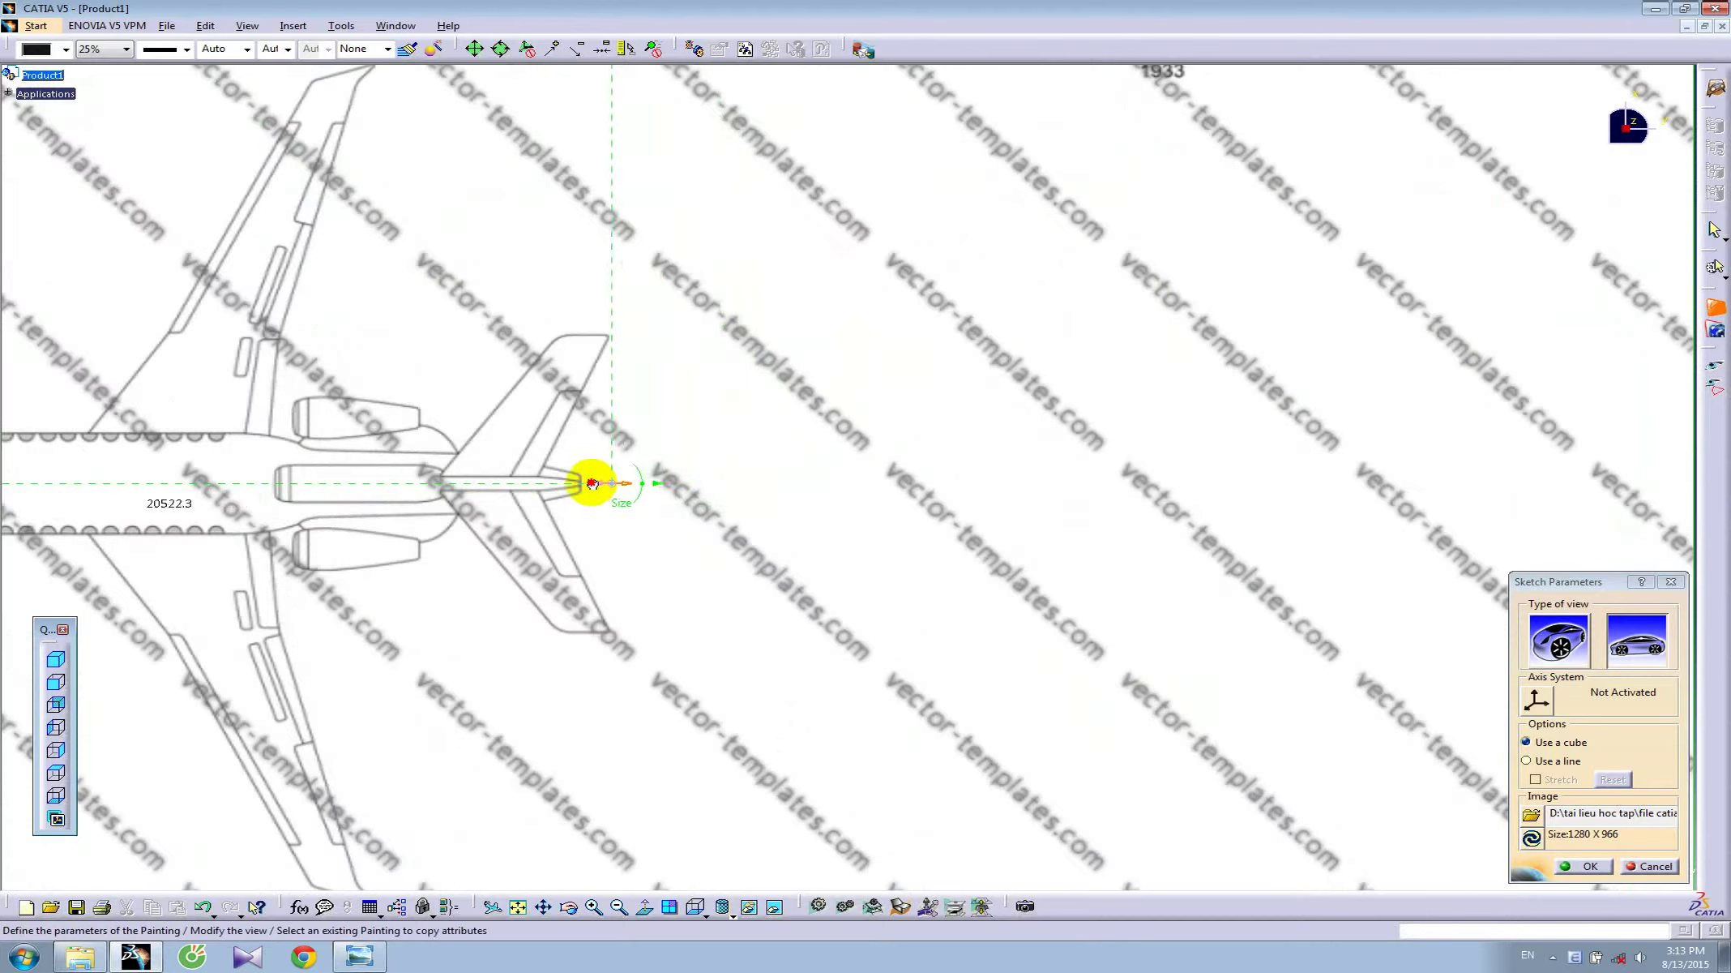
double_click(170, 503)
text(20210)
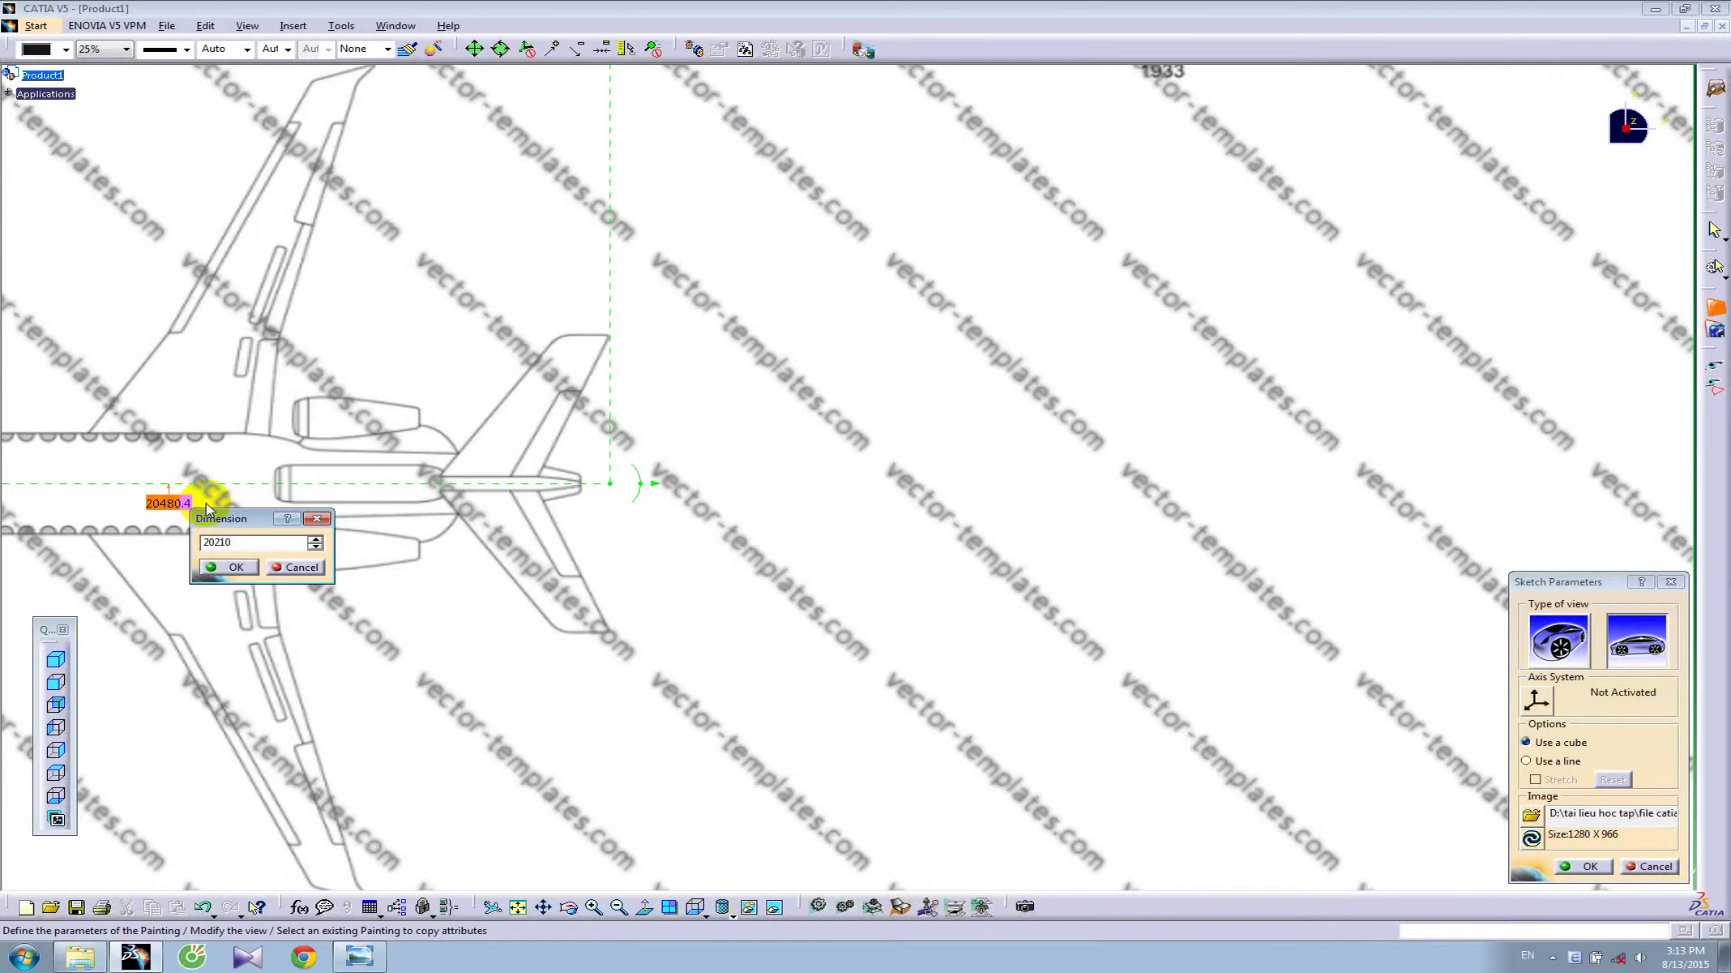
key(Return)
click(1581, 866)
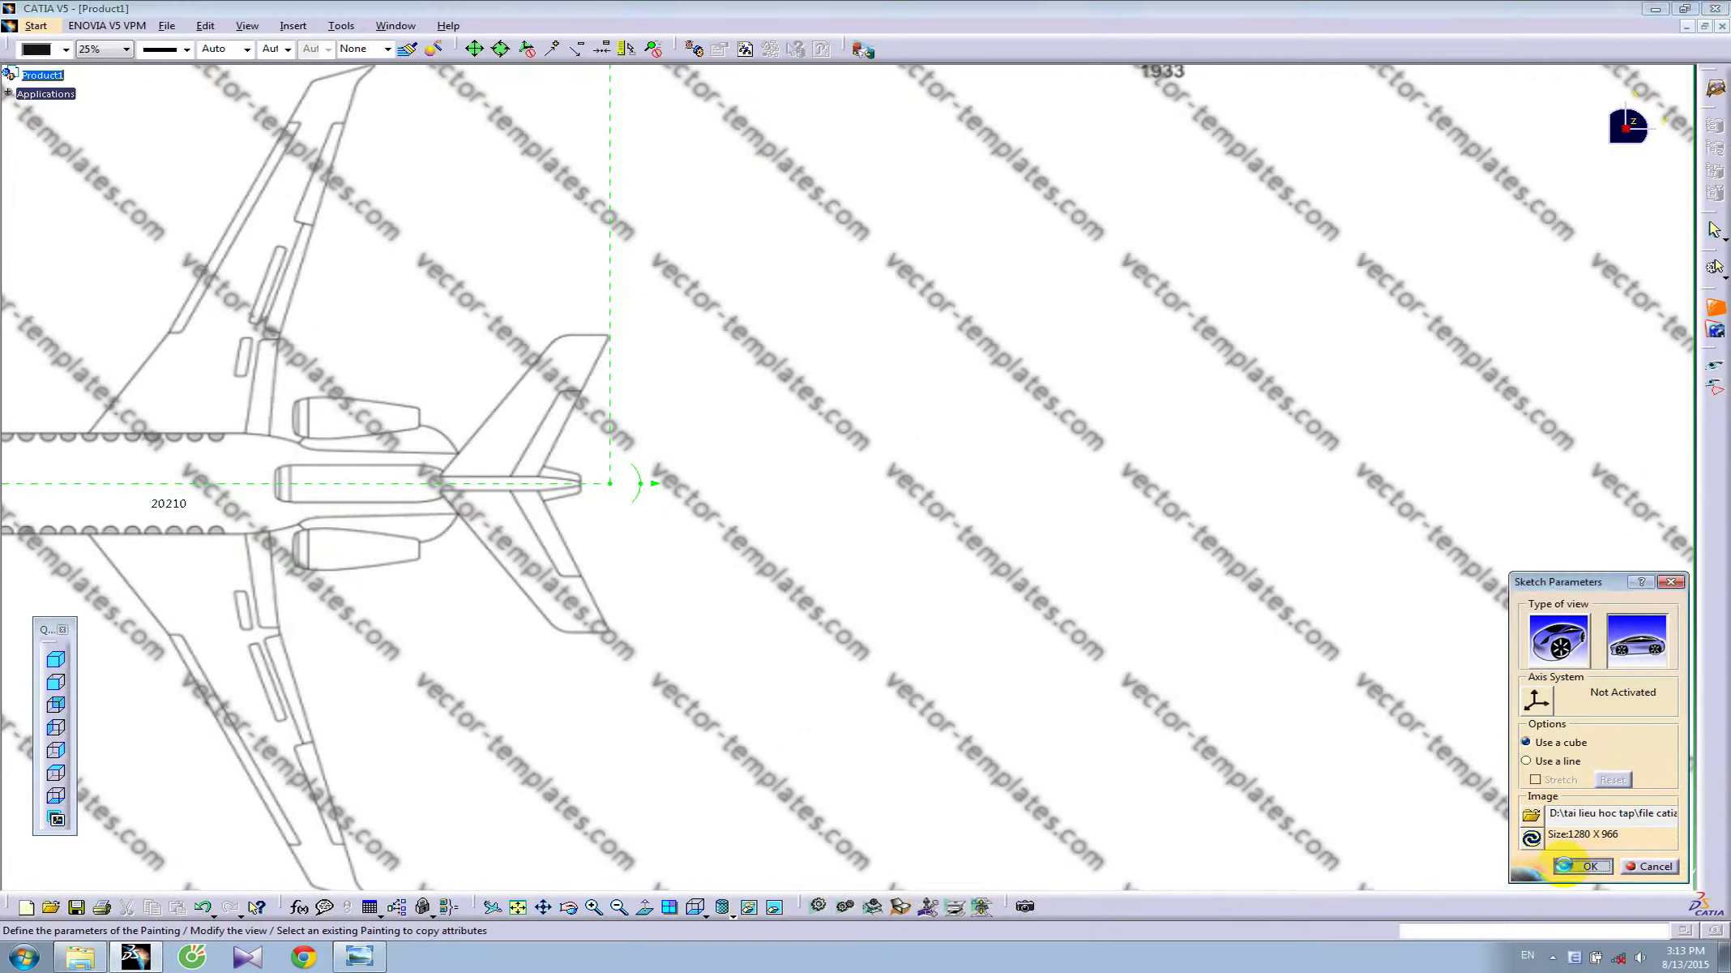
- Reopen the top-view sheet's placement, rotate the image frame about 90° and rescale it
mouse_move(639, 529)
middle_down()
mouse_move(396, 675)
mouse_move(503, 754)
mouse_move(754, 425)
mouse_move(780, 750)
mouse_move(715, 464)
mouse_move(402, 588)
mouse_move(325, 591)
mouse_move(974, 504)
mouse_move(858, 472)
mouse_move(986, 452)
mouse_move(553, 603)
mouse_move(642, 577)
mouse_move(726, 658)
middle_up()
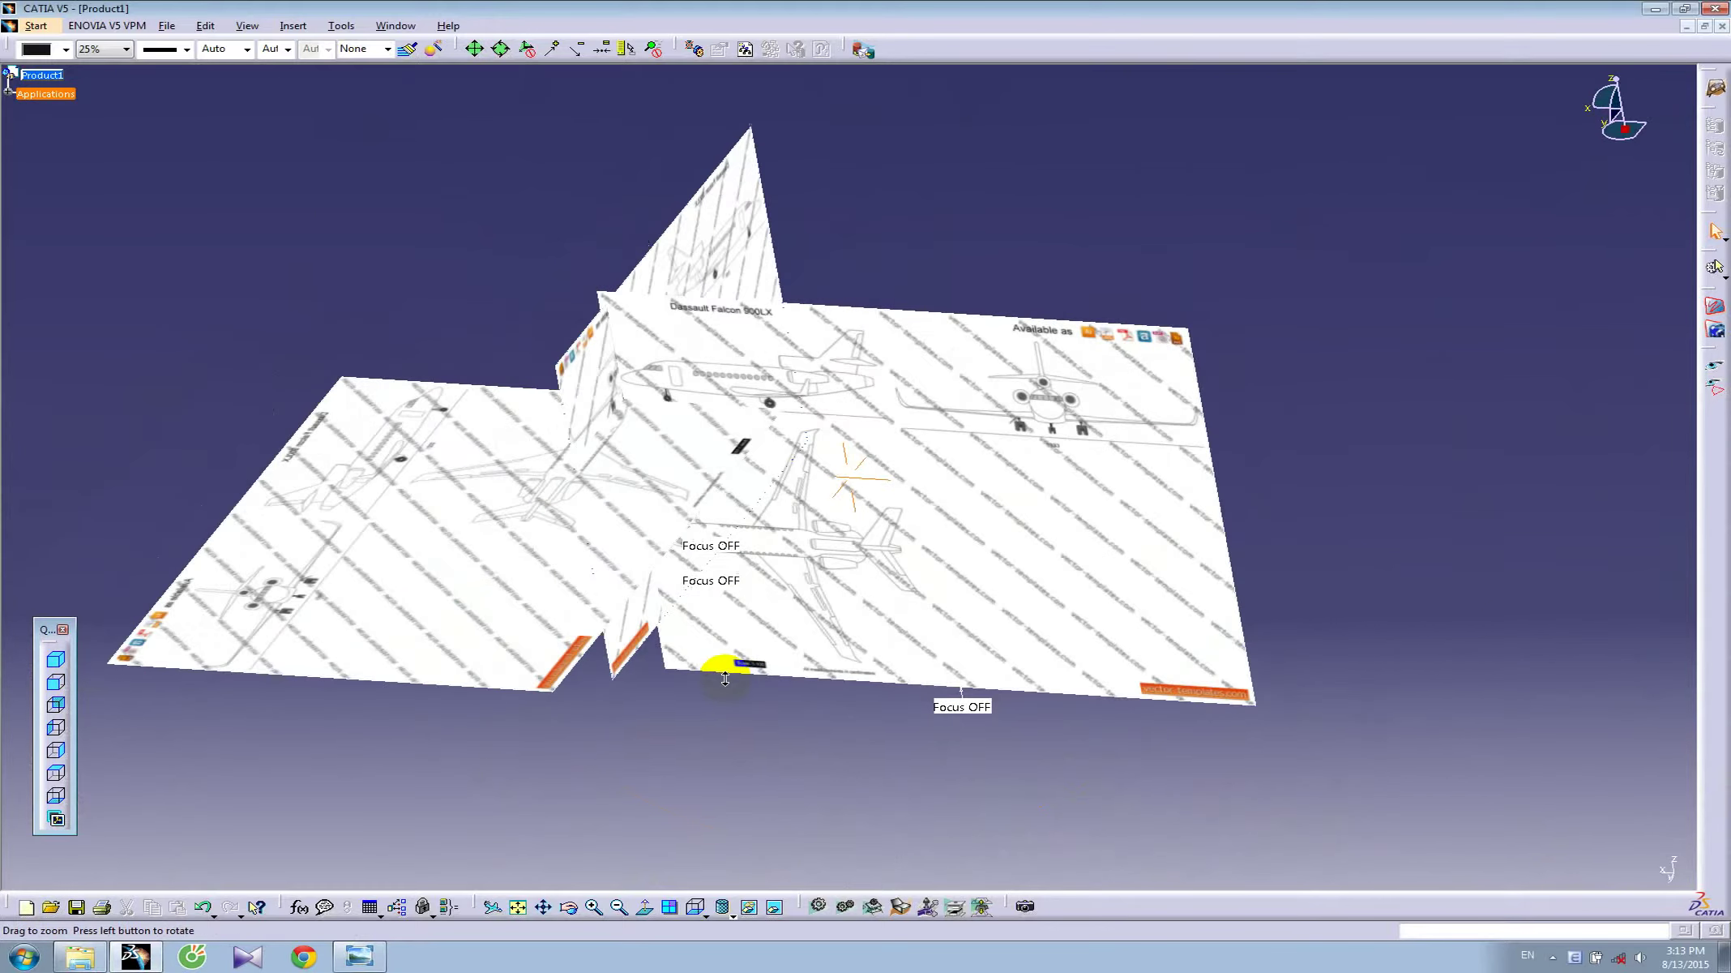
double_click(452, 580)
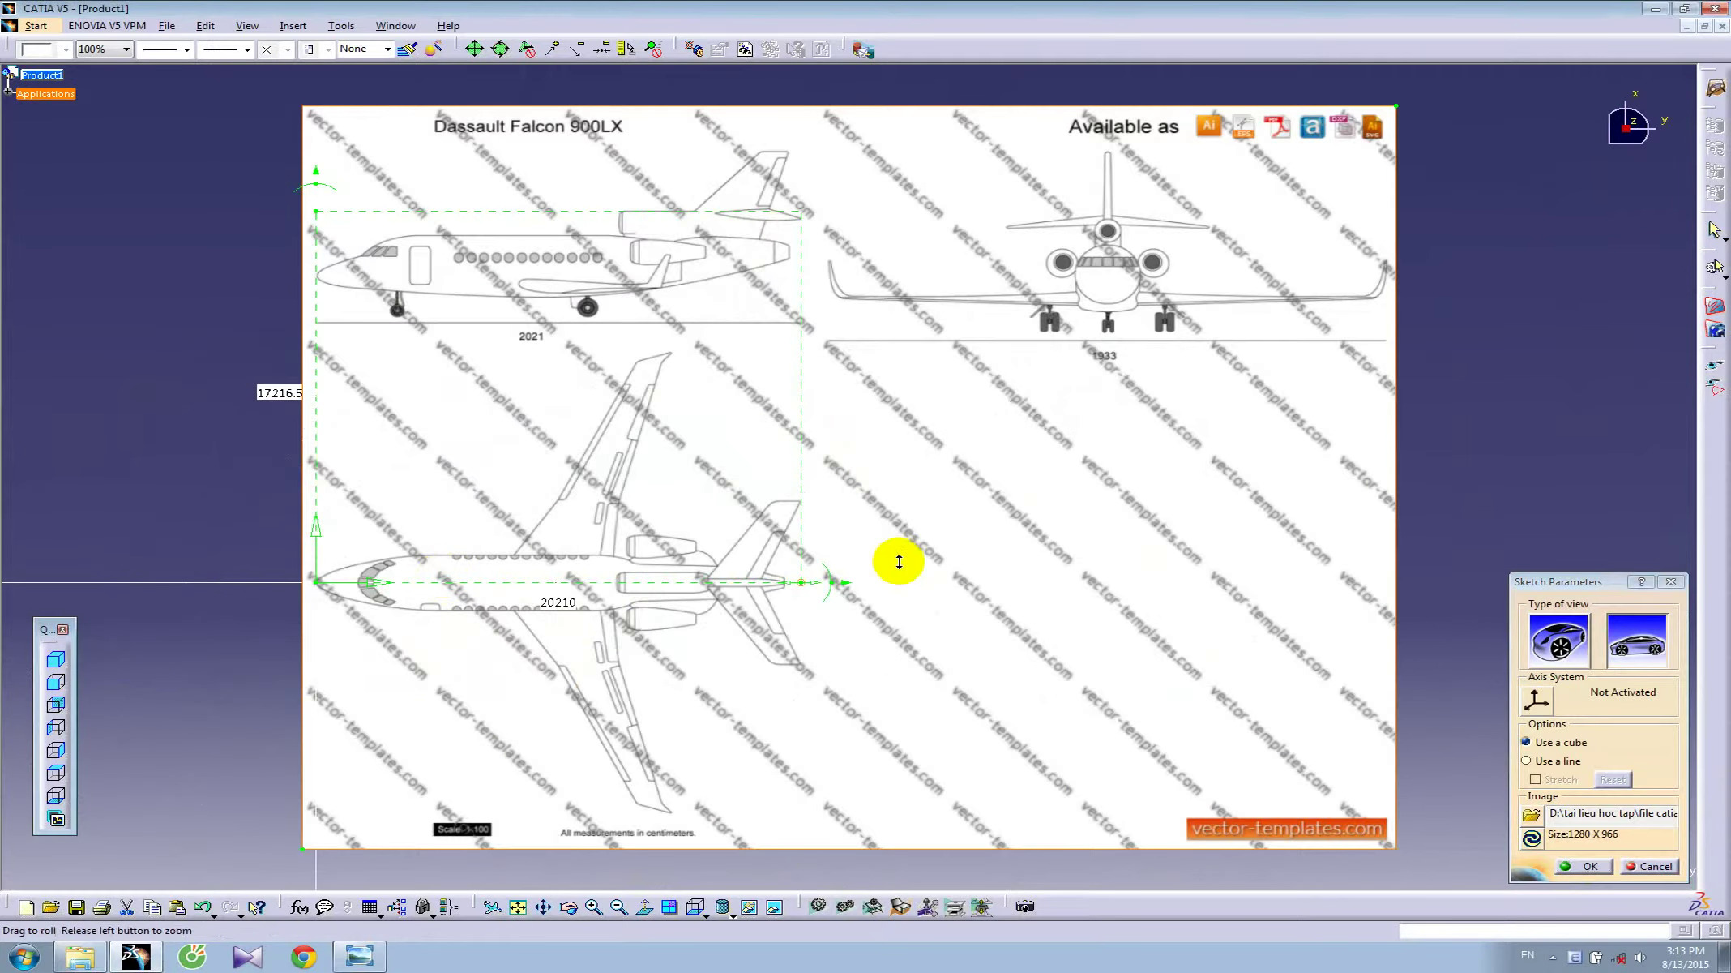
mouse_move(897, 564)
middle_down()
mouse_move(889, 637)
mouse_move(886, 599)
middle_up()
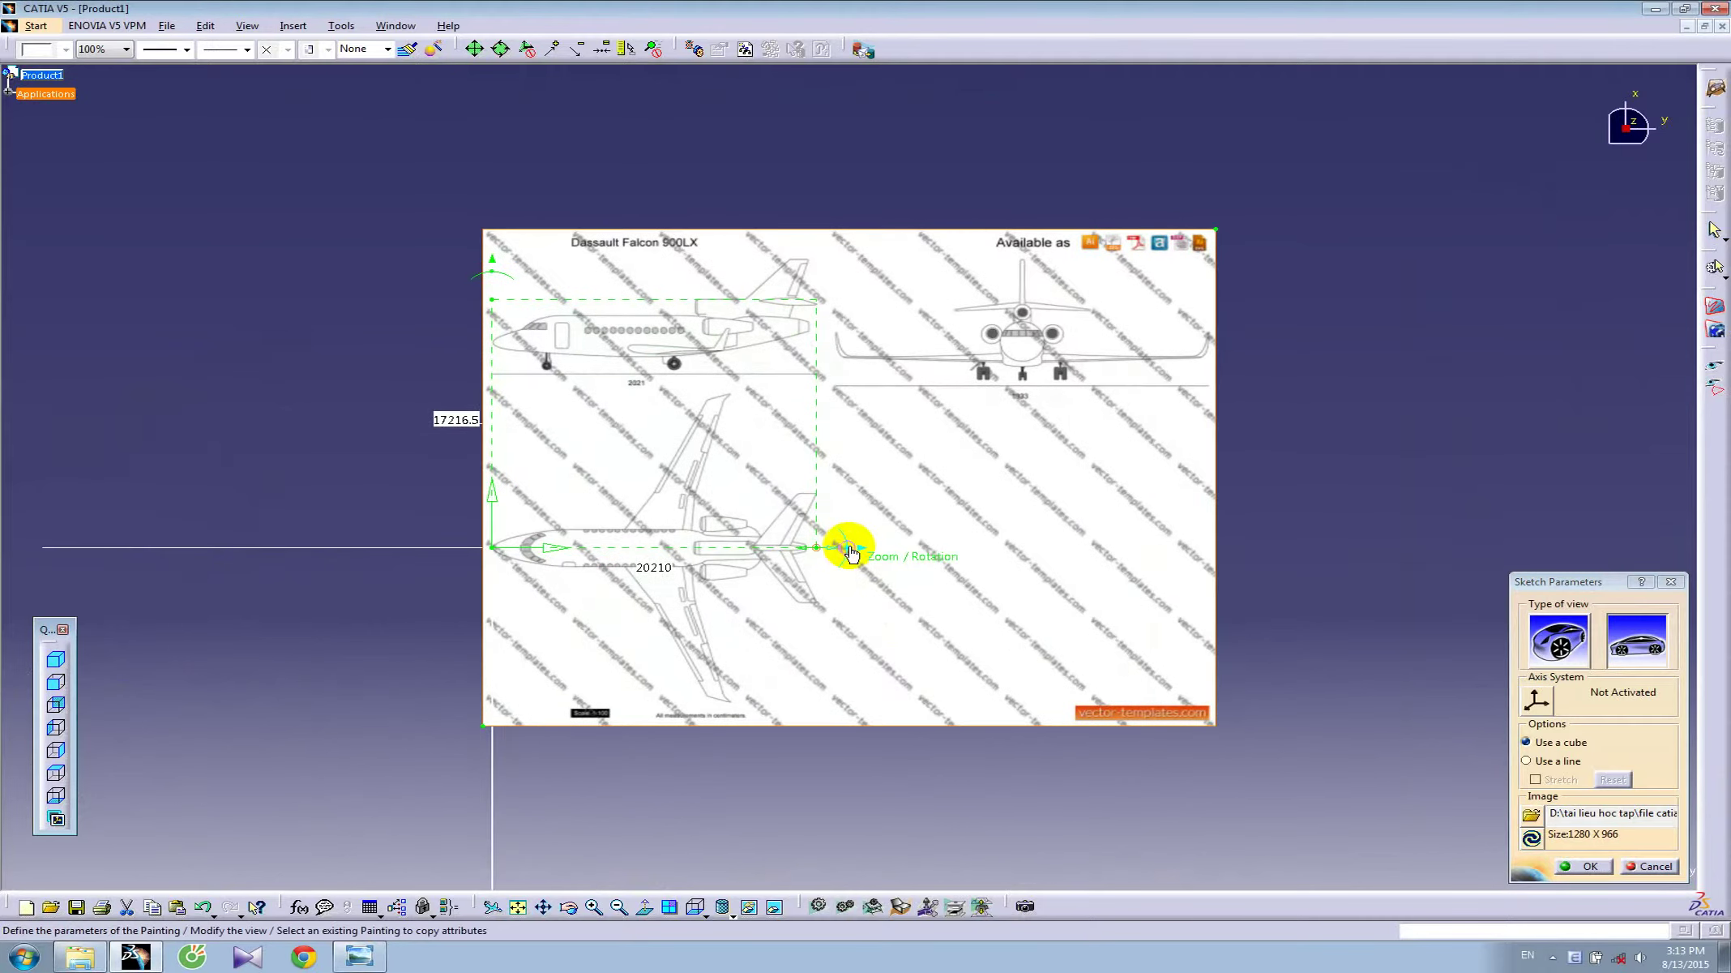
drag(847, 544, 516, 252)
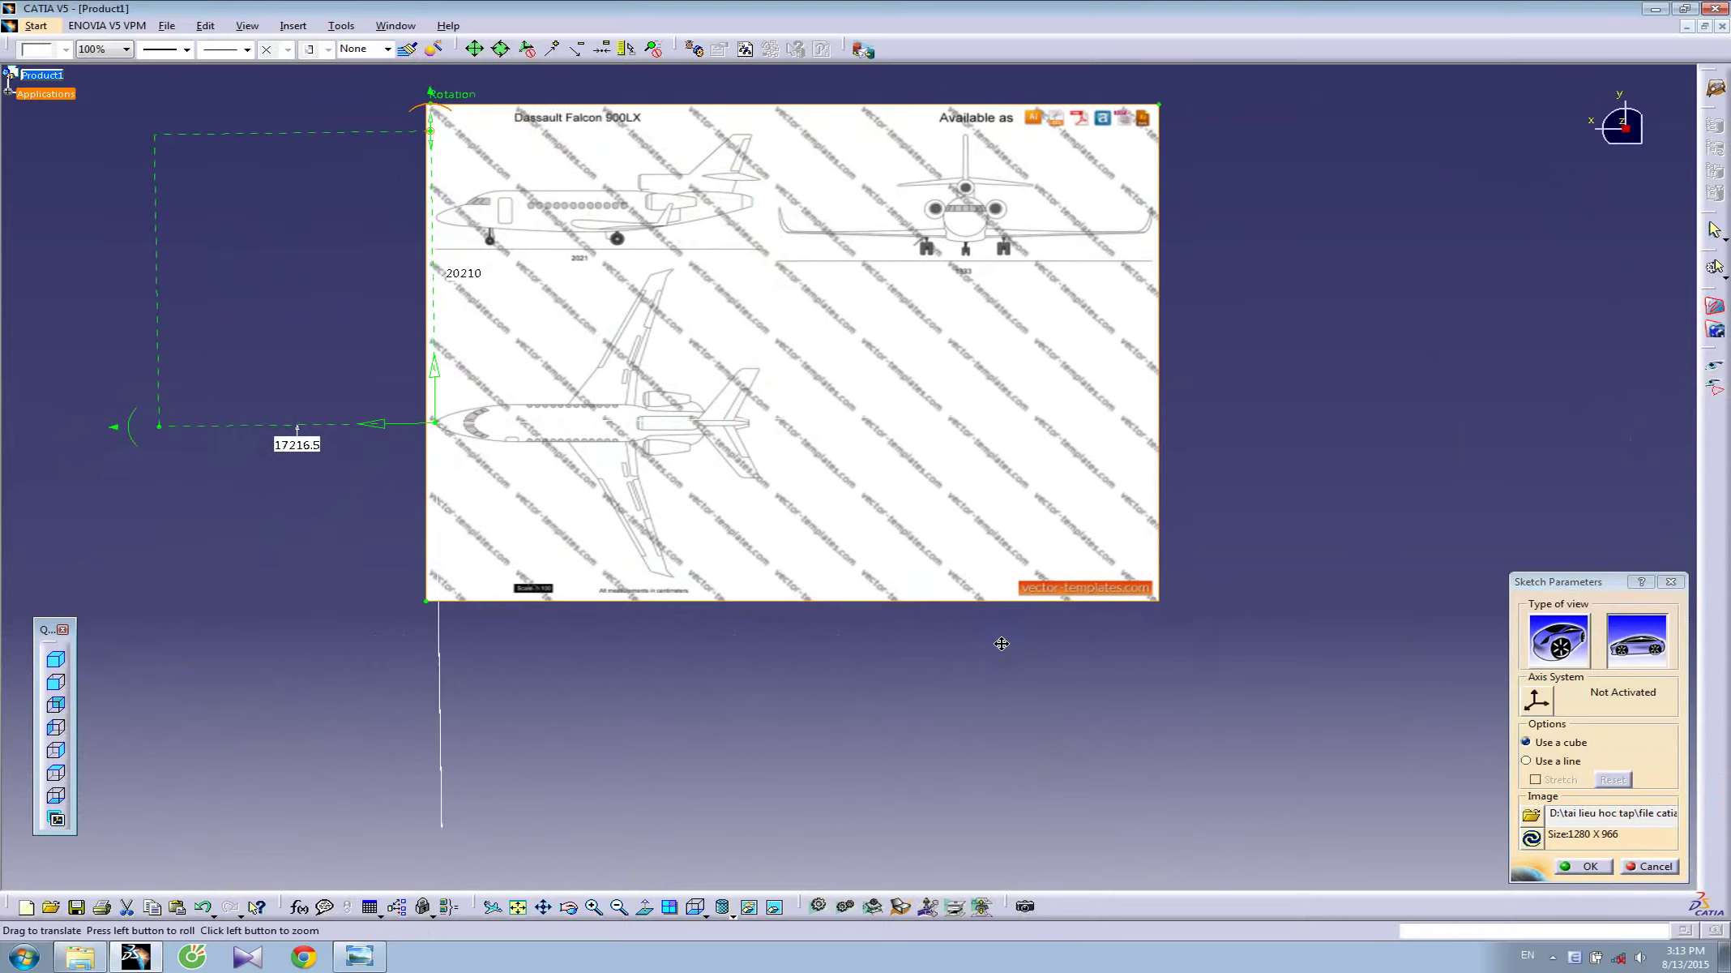
middle_drag(1056, 776, 1133, 746)
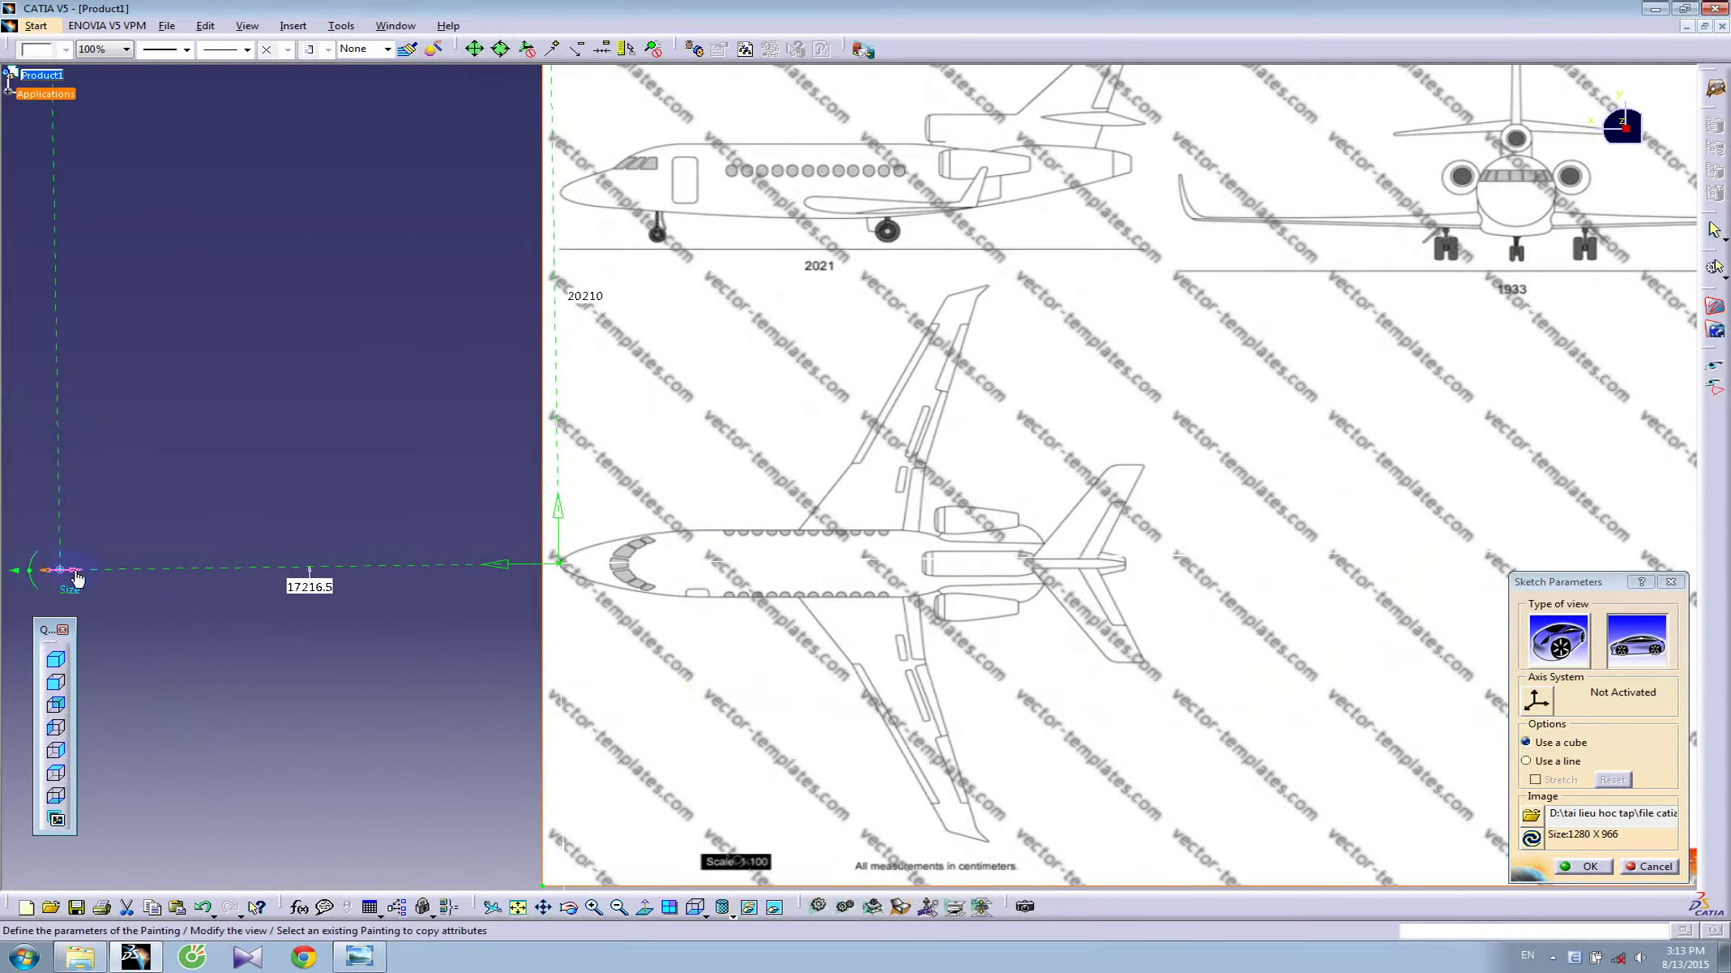
drag(77, 577, 1415, 708)
middle_drag(1415, 707, 689, 606)
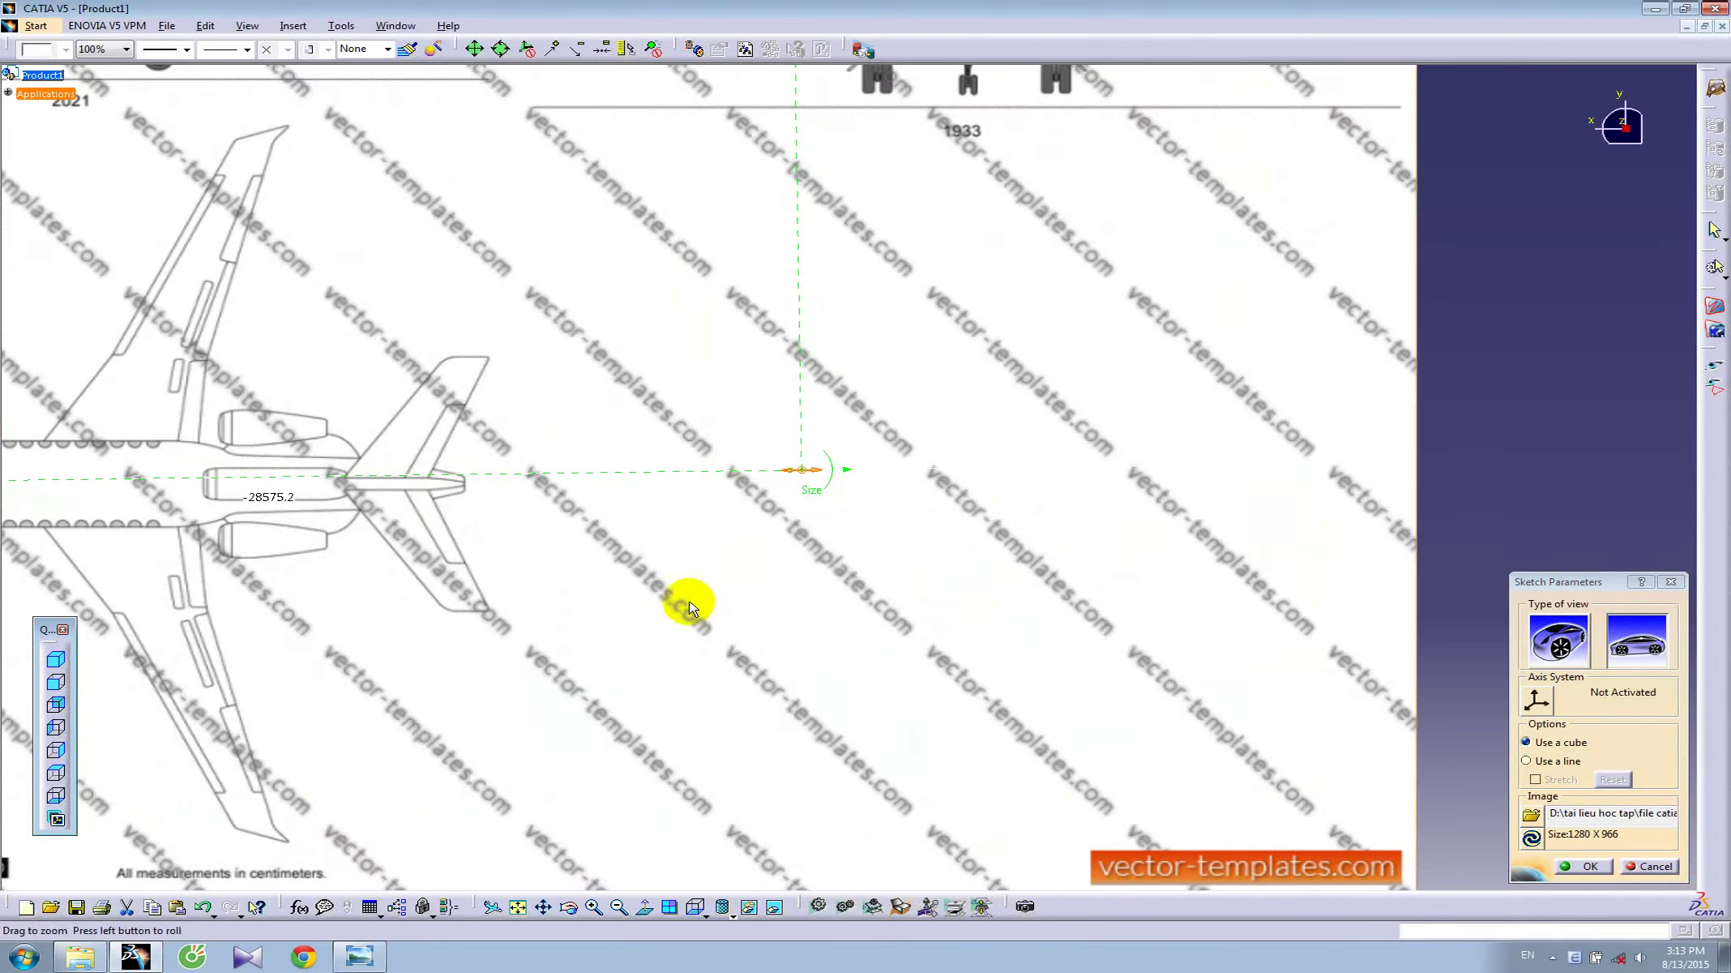
- Move the sketch origin onto the tail tip on the centreline
drag(784, 469, 485, 469)
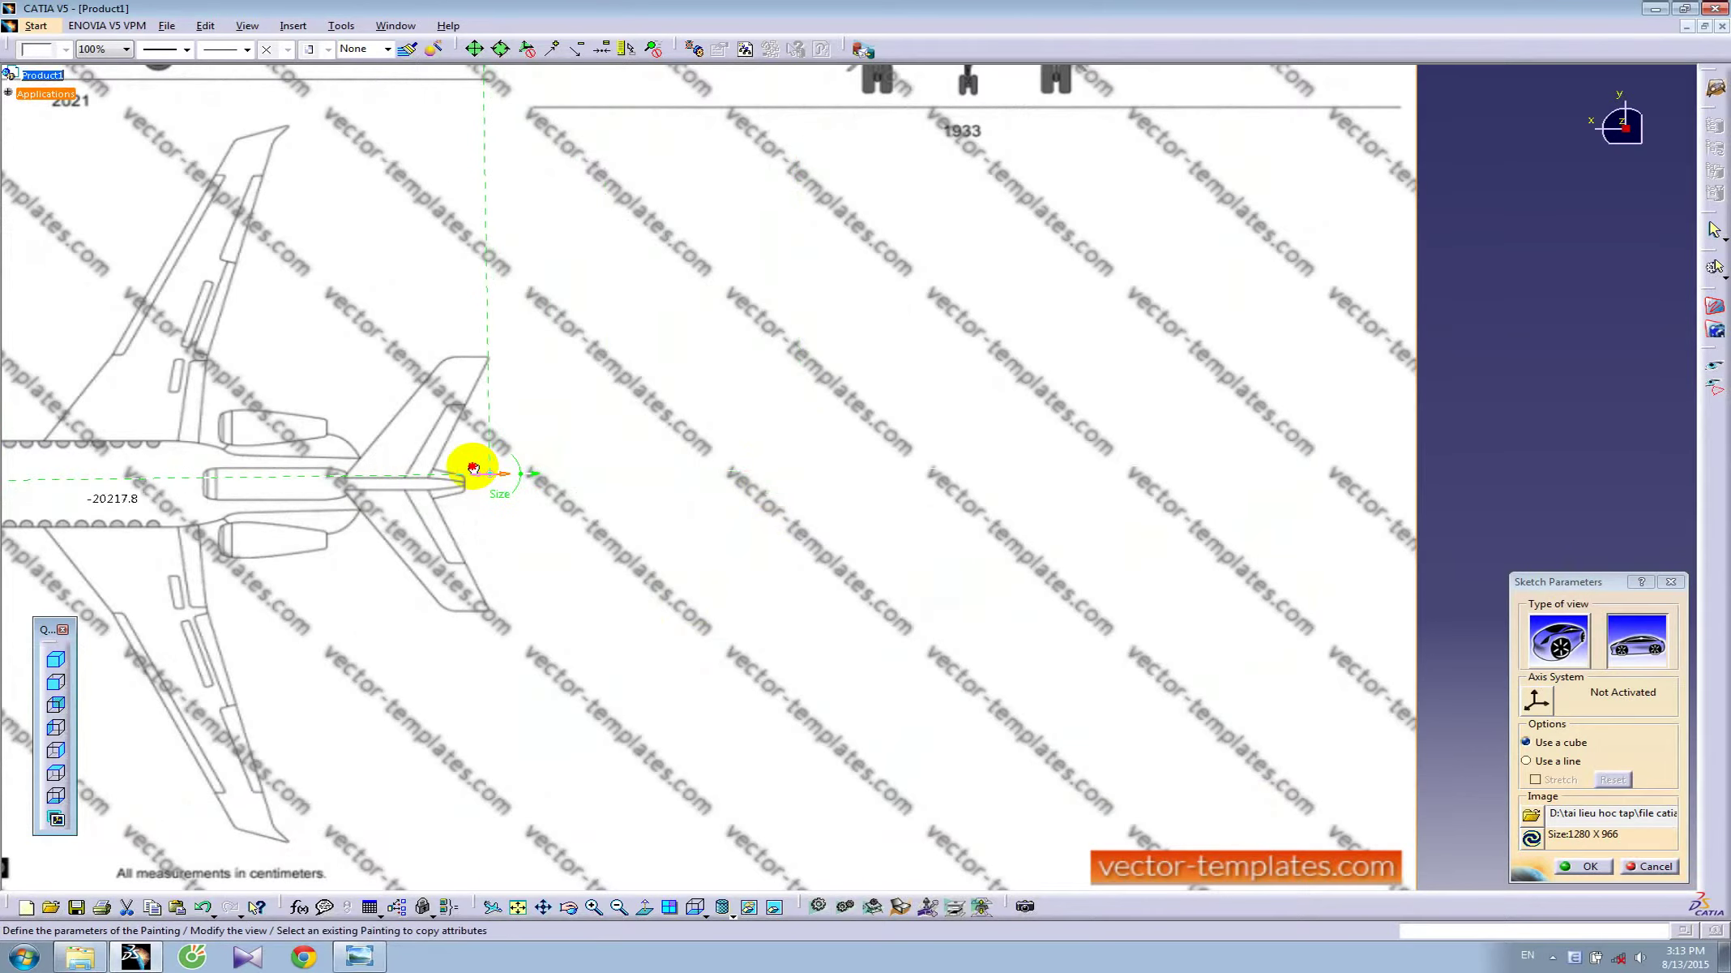
mouse_move(476, 468)
middle_down()
mouse_move(947, 587)
mouse_move(959, 514)
middle_up()
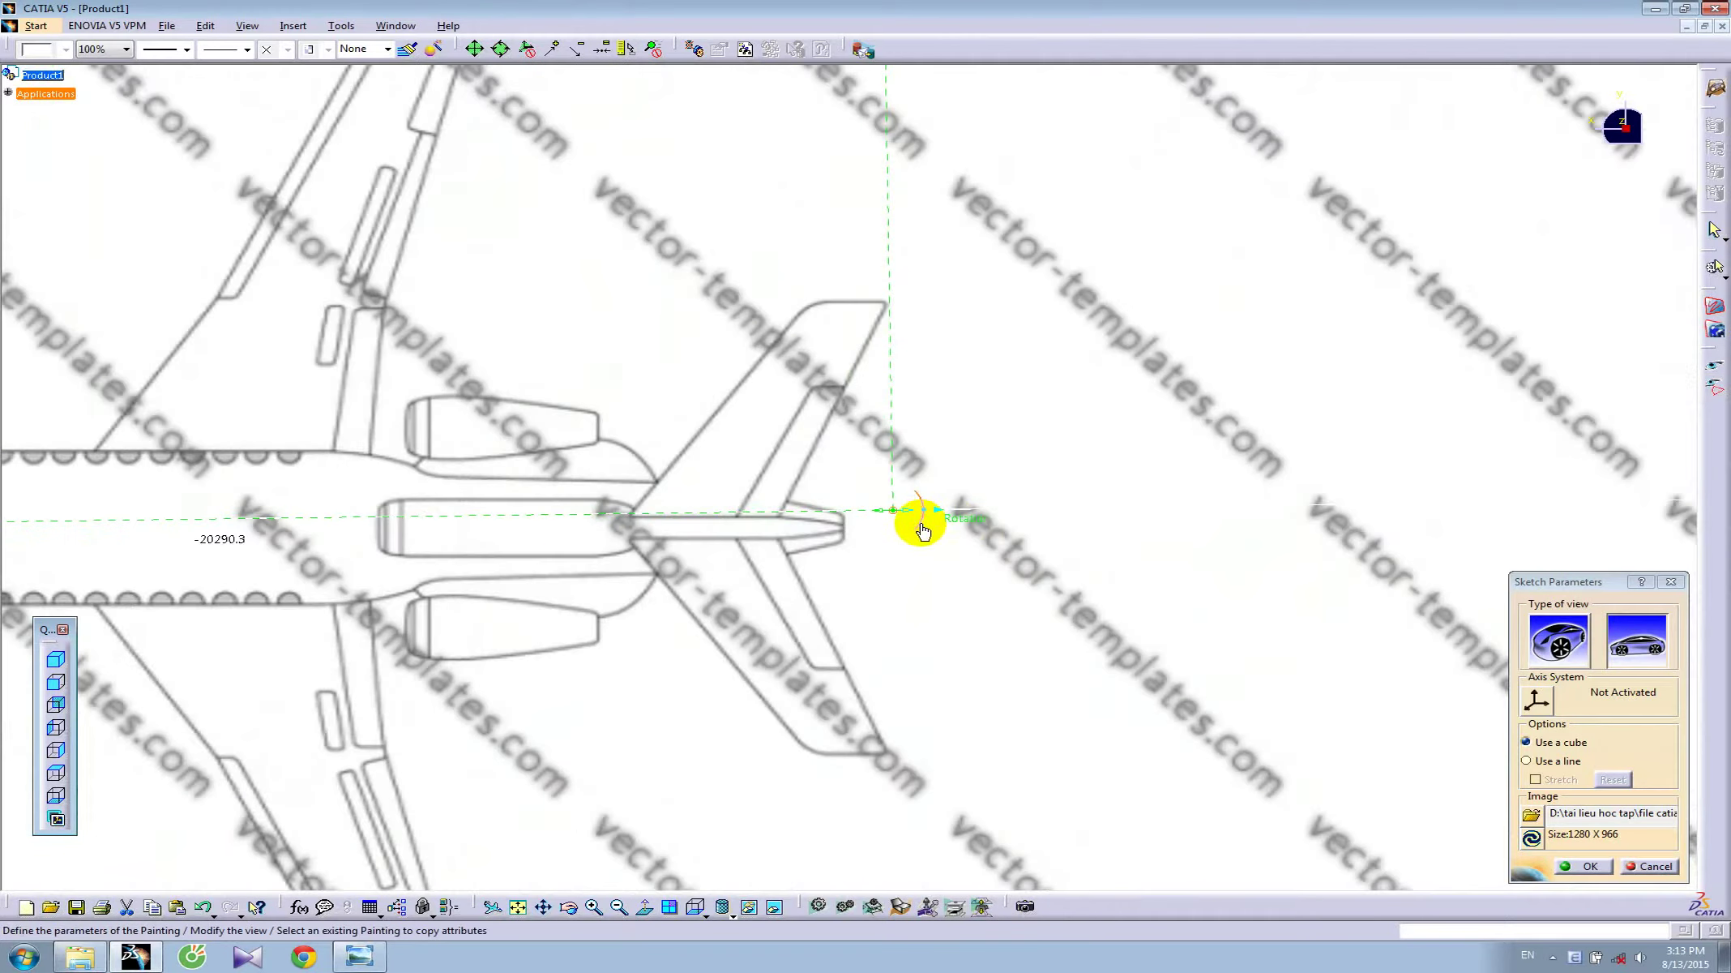
drag(920, 540, 921, 544)
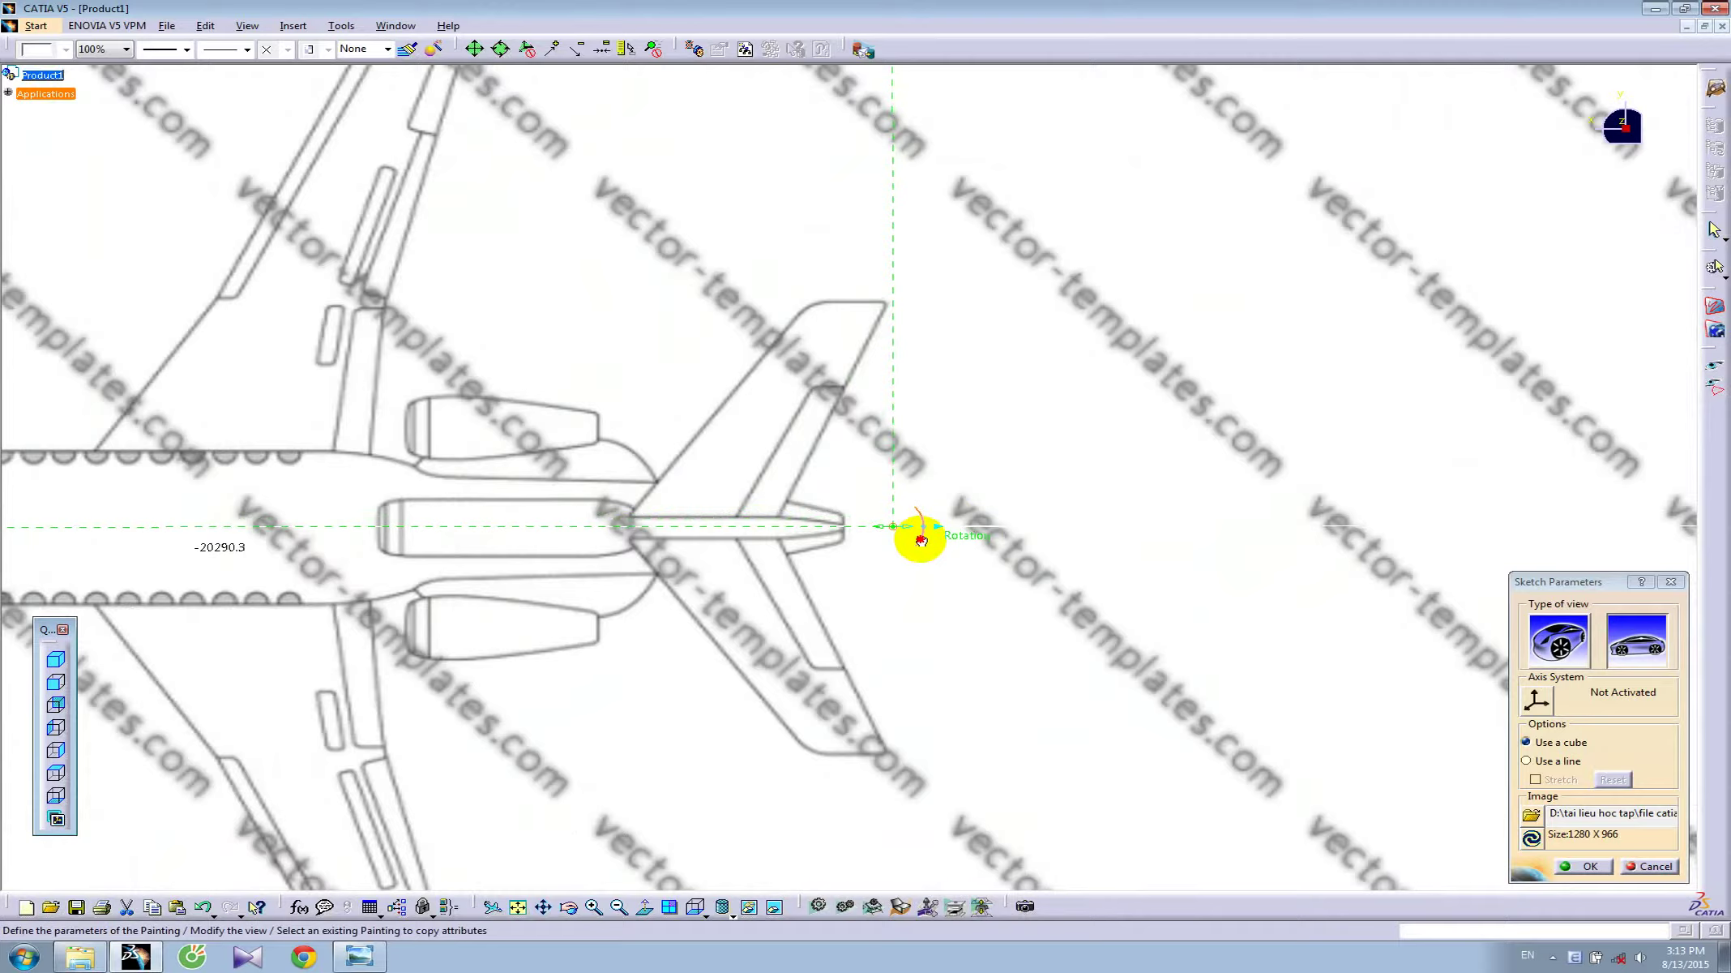
mouse_move(1094, 730)
middle_down()
mouse_move(931, 688)
mouse_move(932, 599)
mouse_move(1144, 599)
mouse_move(1244, 750)
mouse_move(1075, 707)
middle_up()
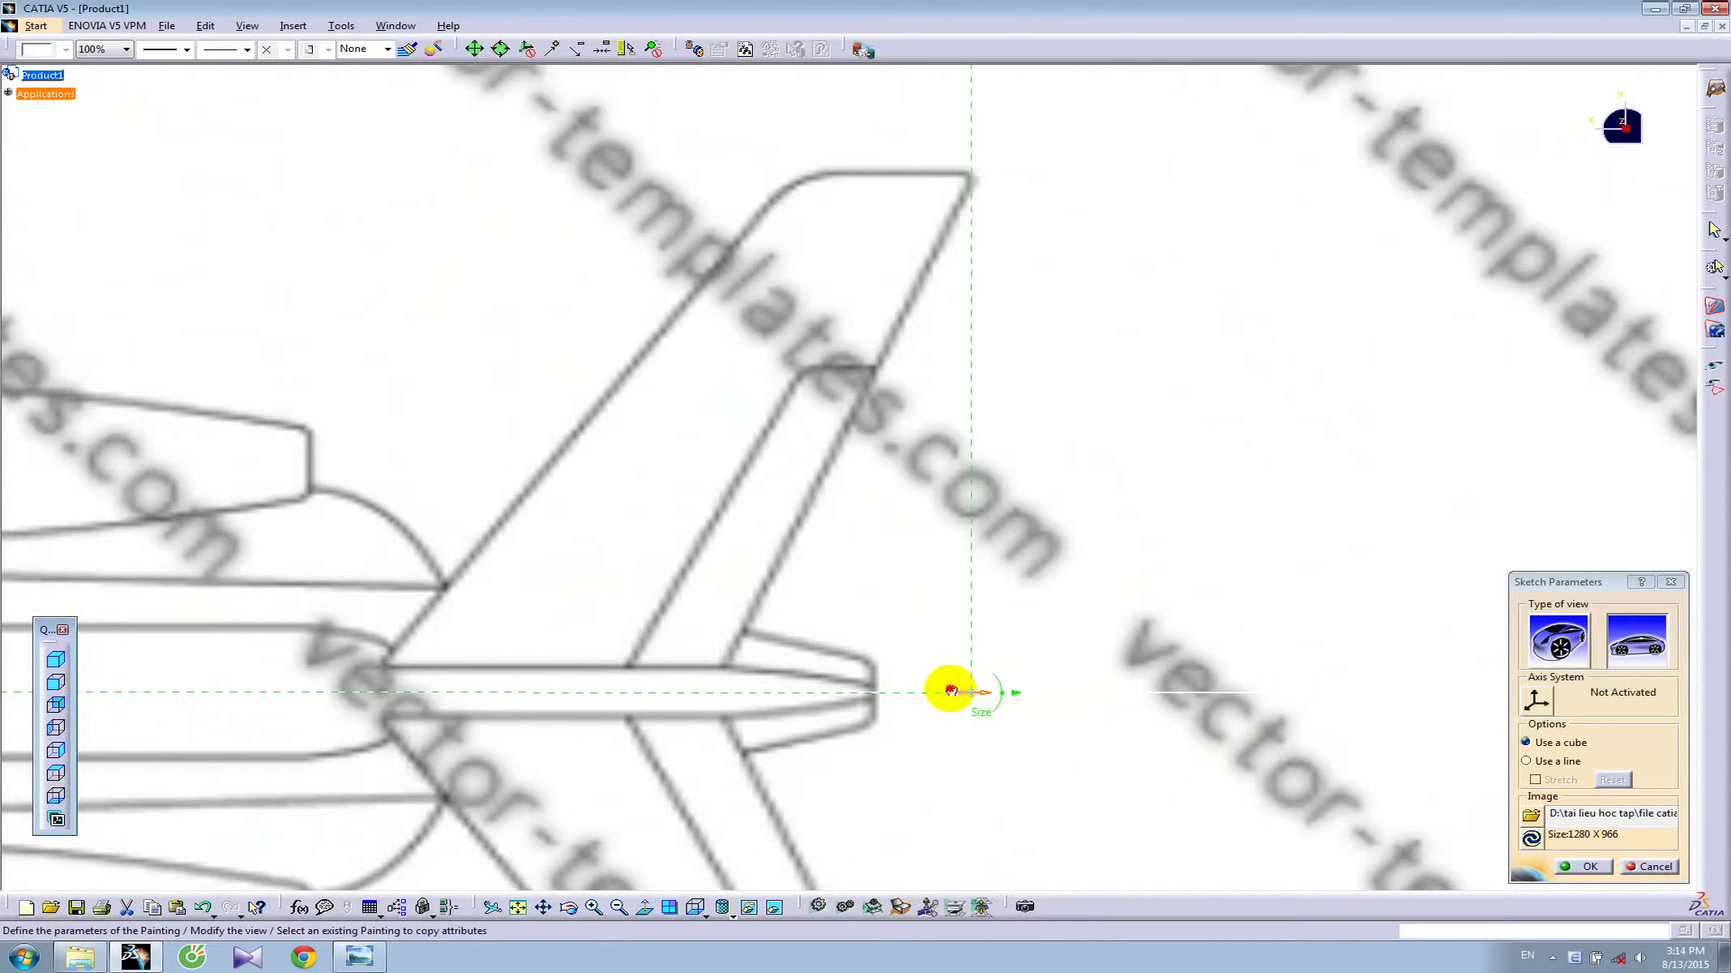
mouse_move(950, 690)
middle_down()
mouse_move(1180, 478)
mouse_move(1152, 625)
mouse_move(659, 559)
middle_up()
- Set the size dimension to -20210 and apply the placement
double_click(573, 538)
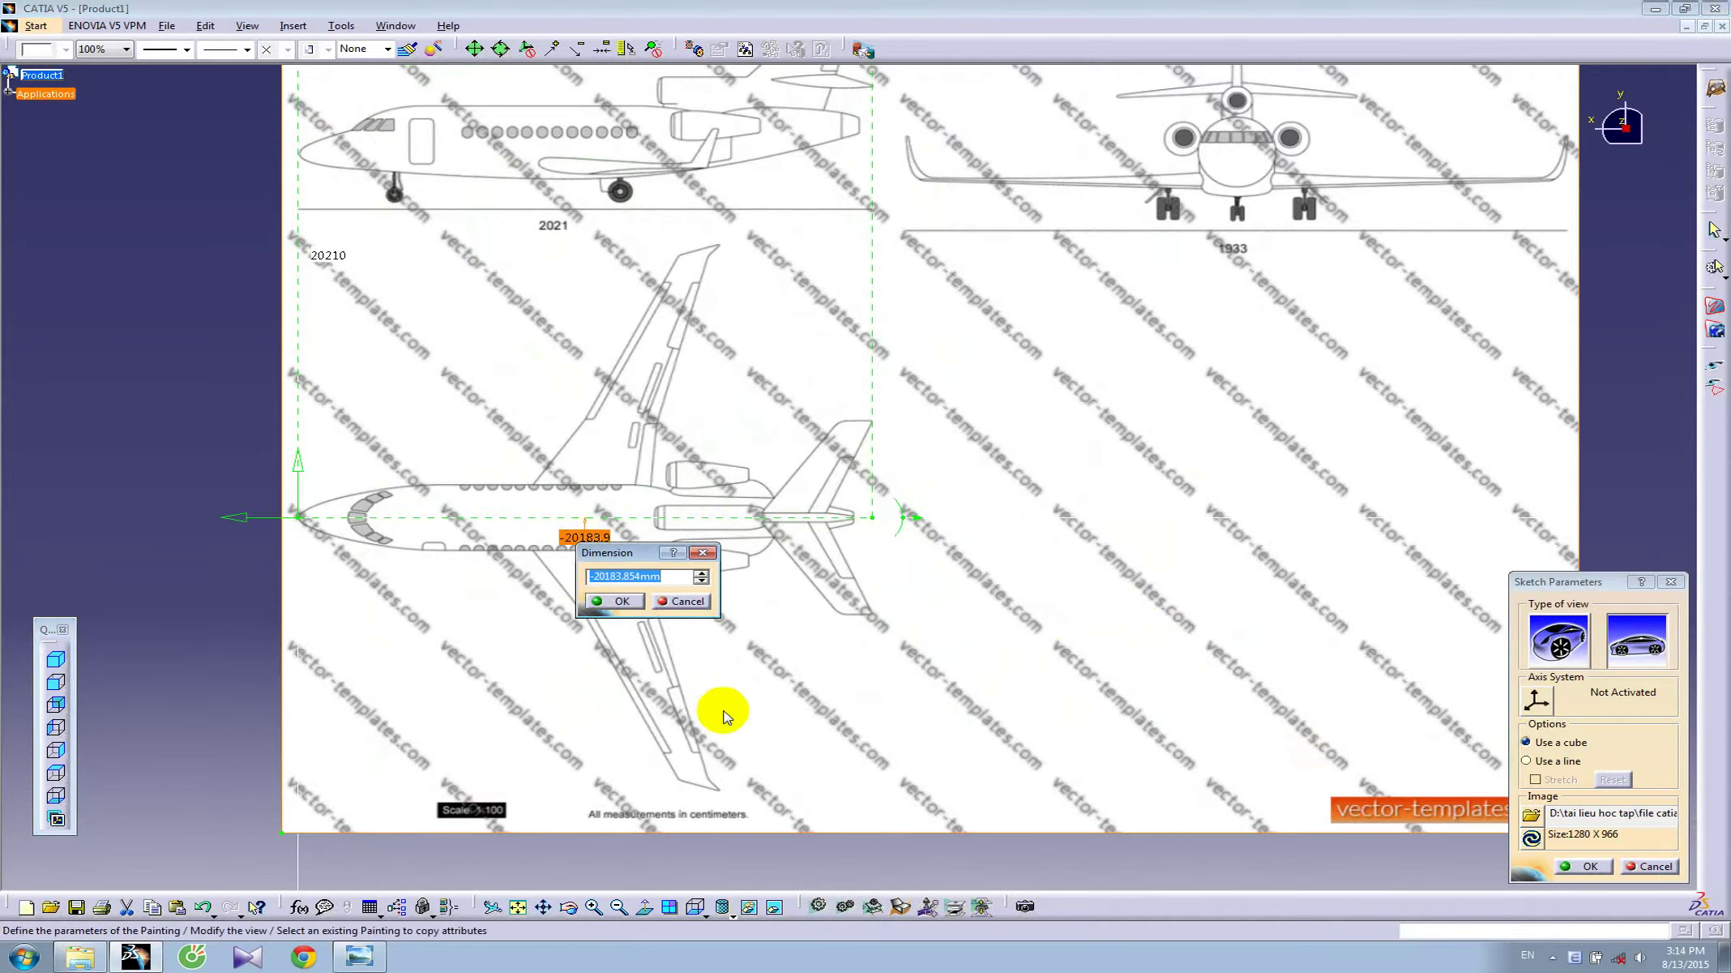
text(-2)
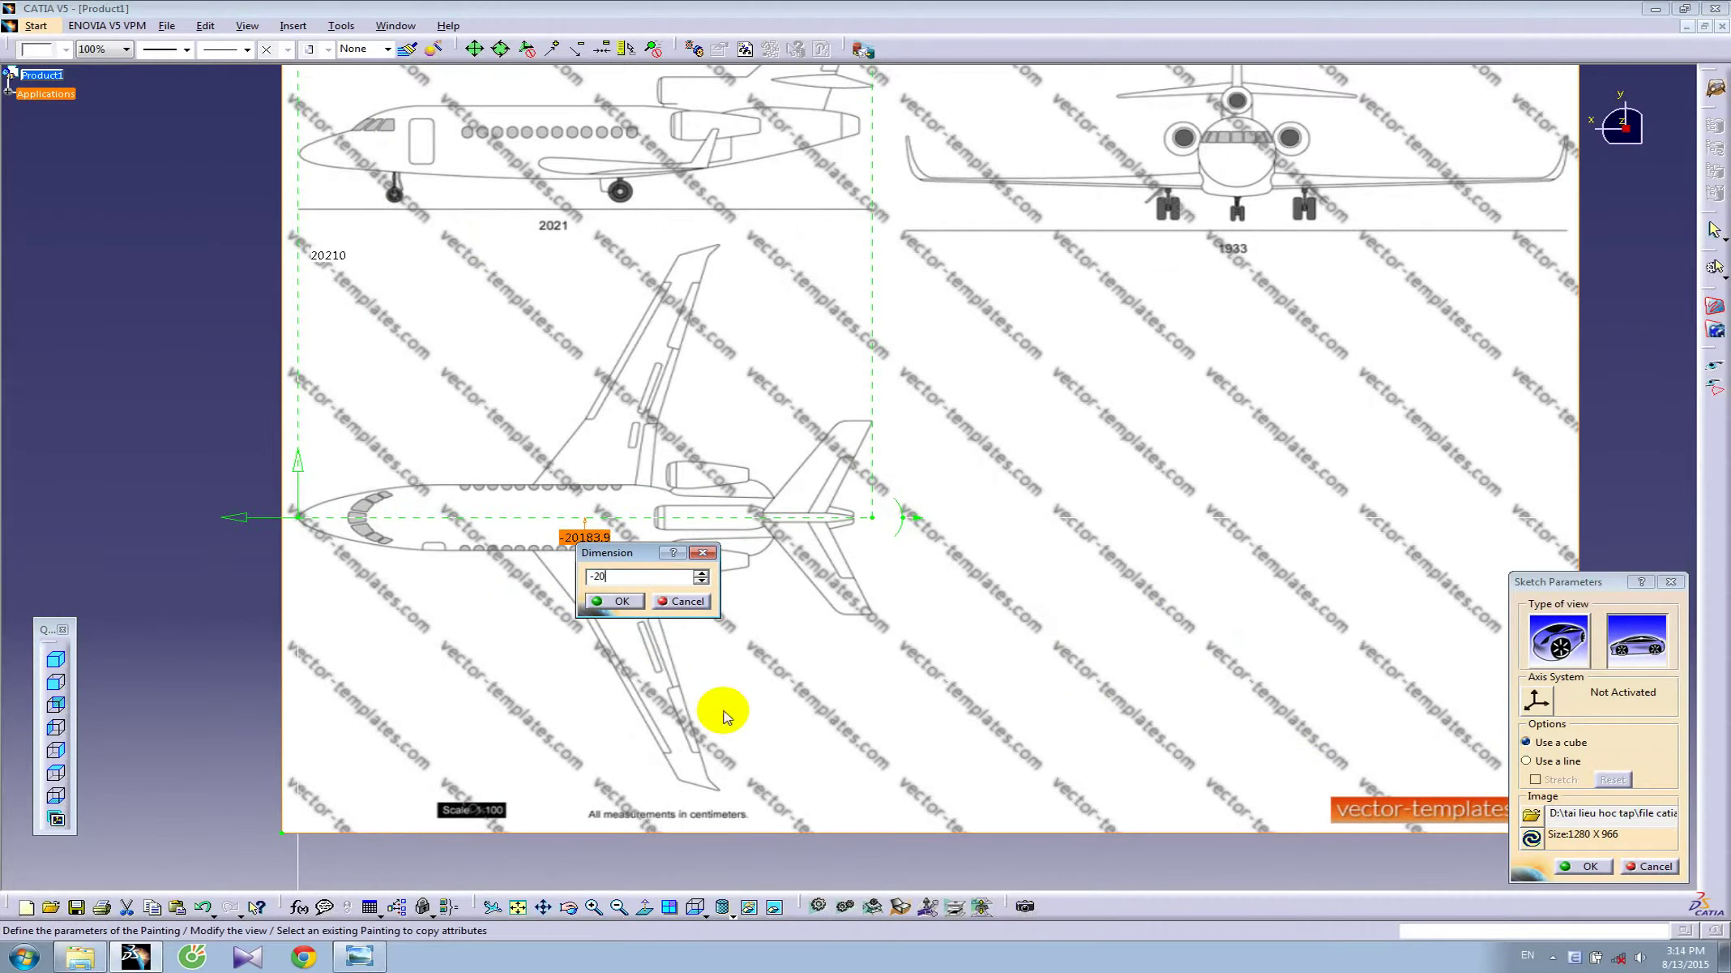
text(0)
key(Return)
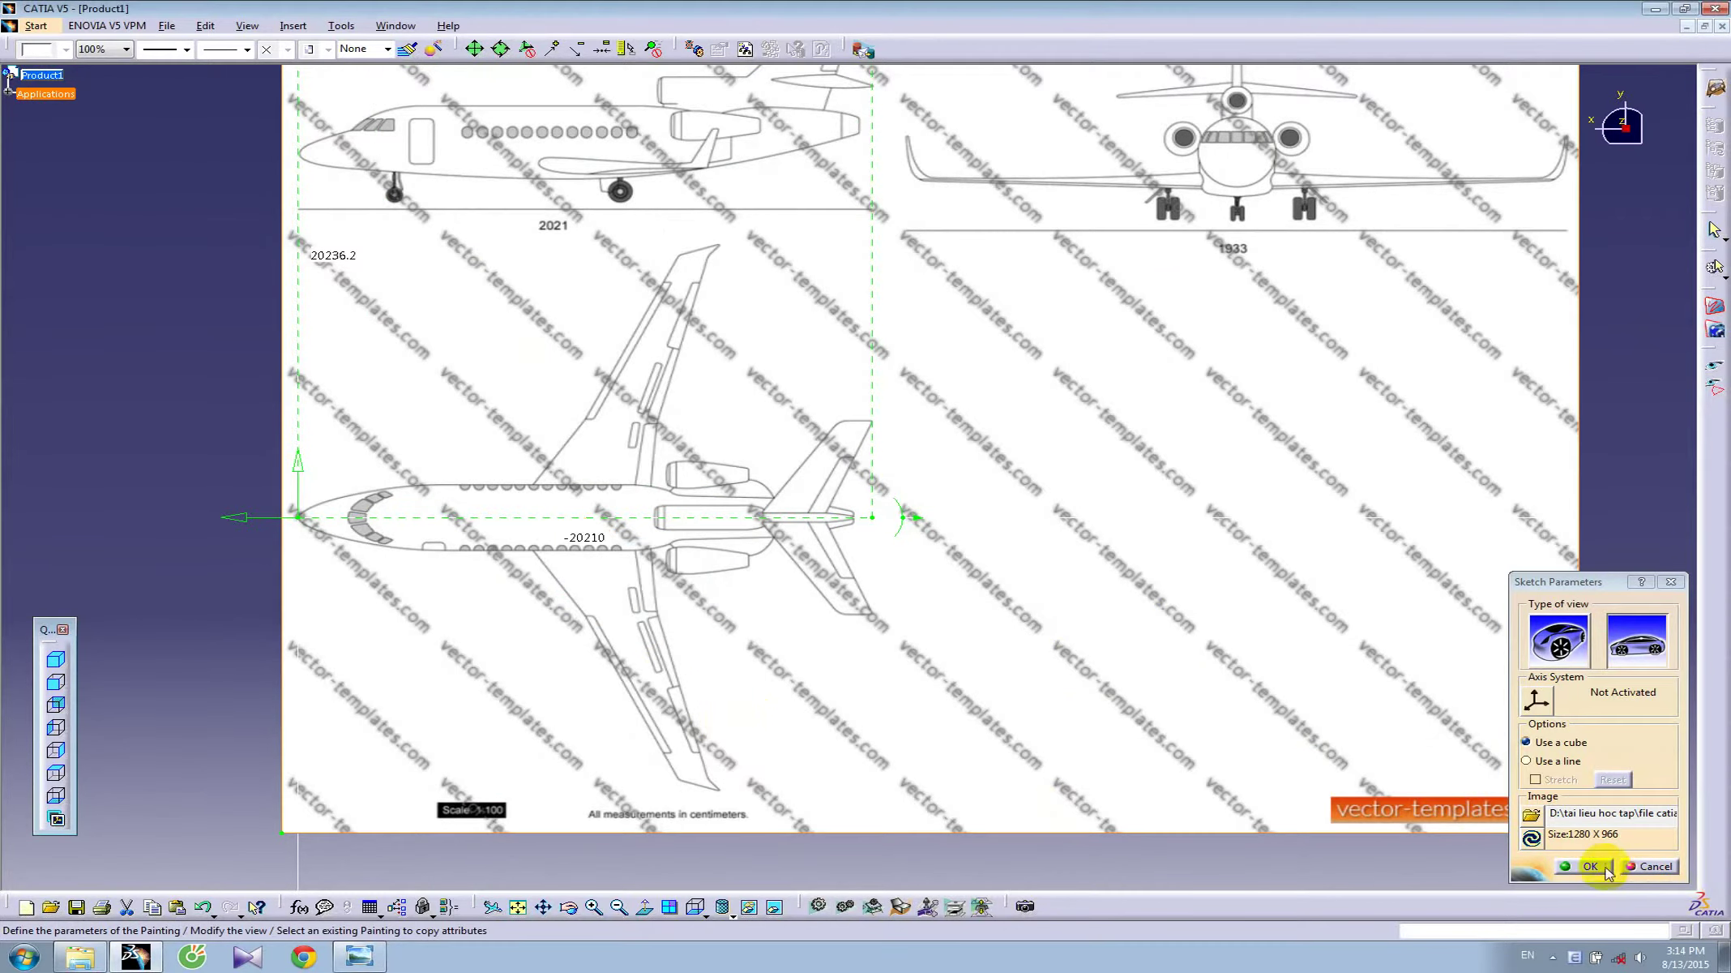
click(1579, 865)
- Insert the first two new parts under Product1, answering No to the origin prompt
mouse_move(857, 676)
middle_down()
mouse_move(698, 287)
mouse_move(889, 599)
mouse_move(820, 310)
mouse_move(934, 739)
mouse_move(804, 368)
mouse_move(897, 324)
mouse_move(927, 560)
mouse_move(831, 399)
mouse_move(1093, 398)
middle_up()
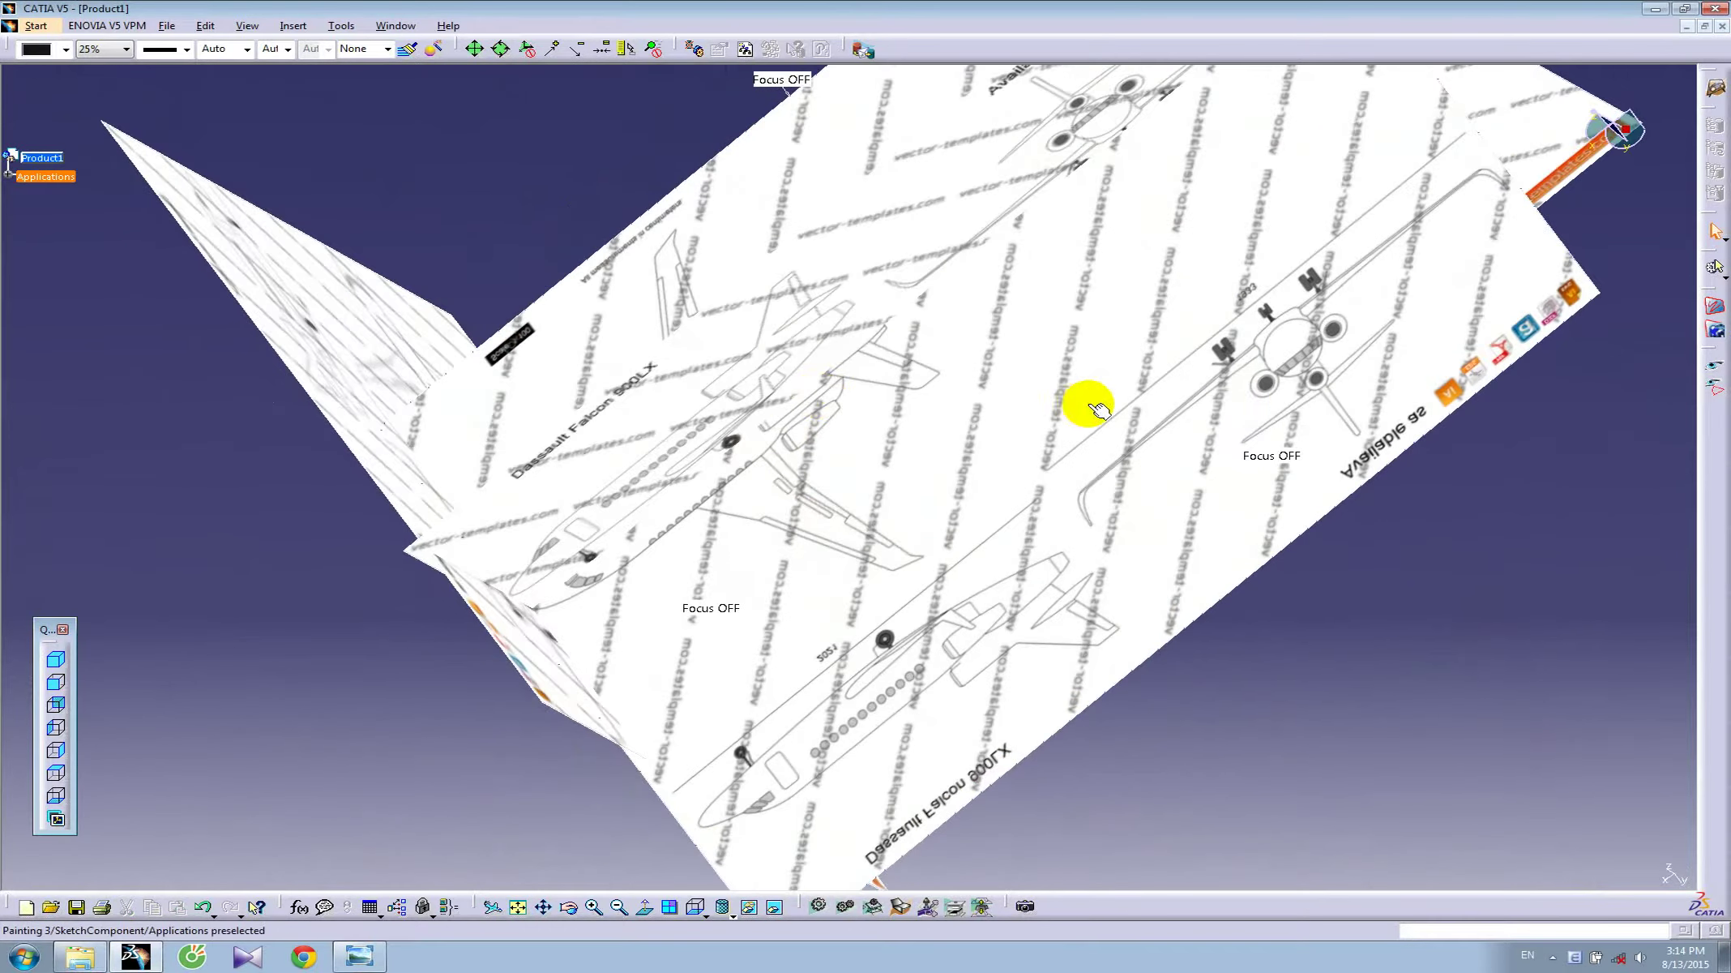
mouse_move(1121, 475)
middle_down()
mouse_move(916, 665)
mouse_move(817, 626)
mouse_move(649, 375)
mouse_move(785, 390)
mouse_move(835, 503)
mouse_move(955, 527)
mouse_move(958, 599)
mouse_move(951, 514)
mouse_move(792, 464)
mouse_move(827, 440)
mouse_move(792, 444)
mouse_move(758, 541)
middle_up()
click(50, 161)
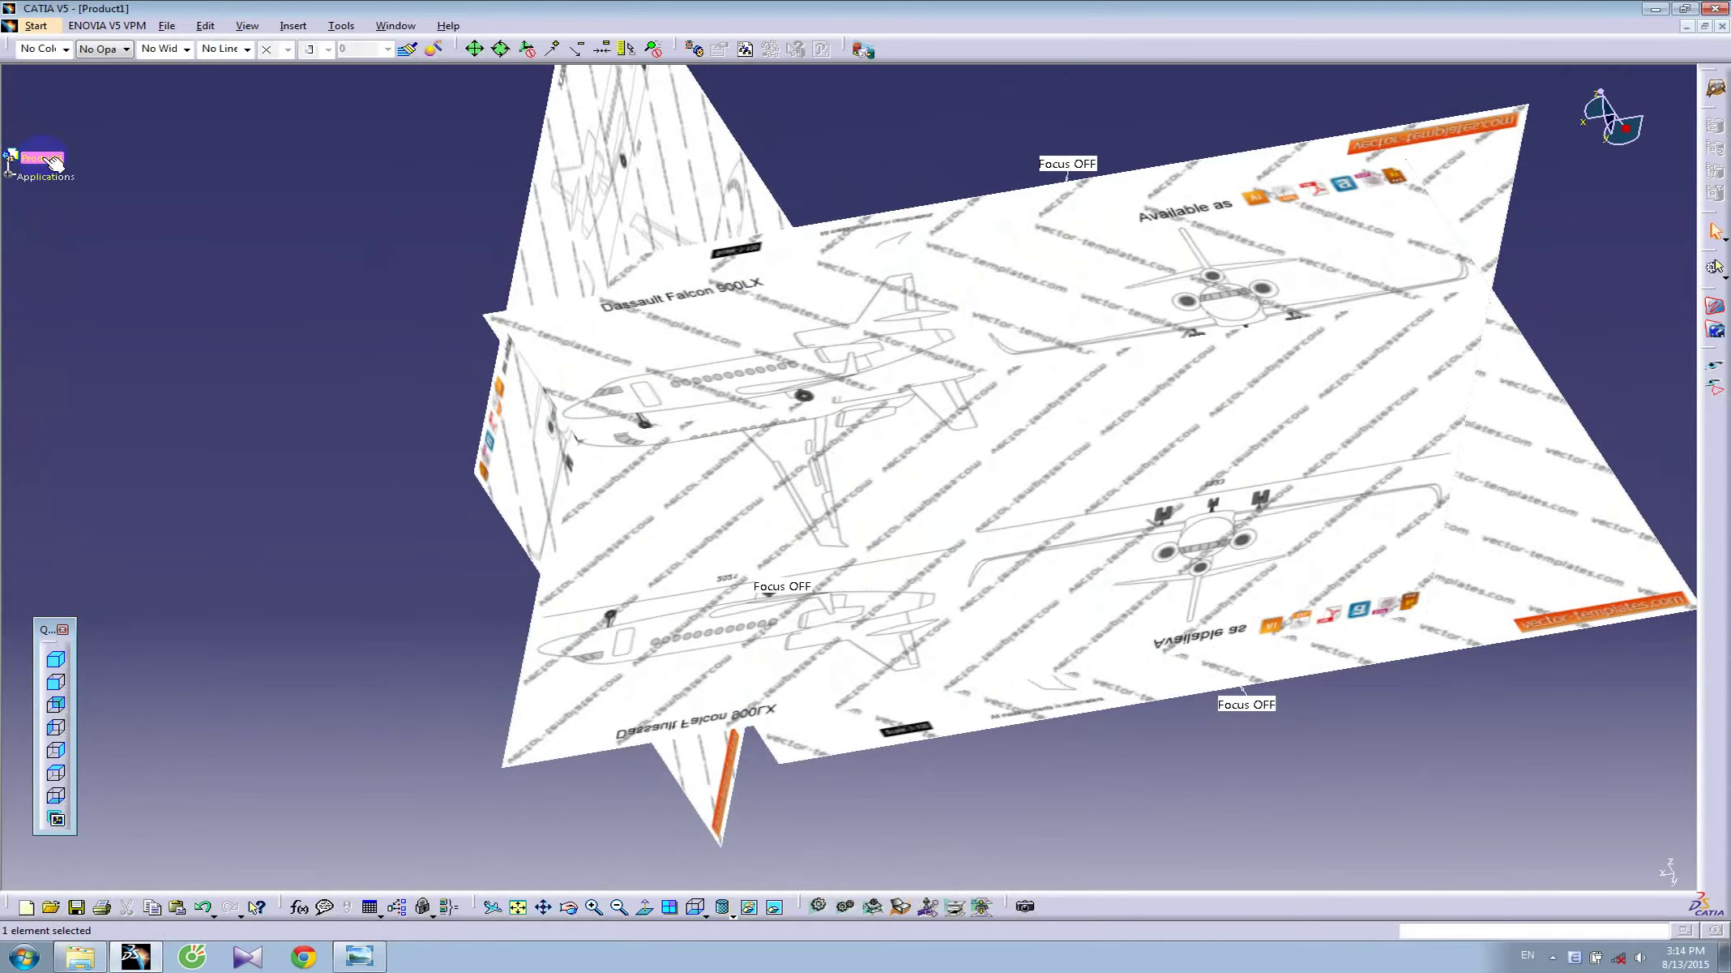
click(290, 26)
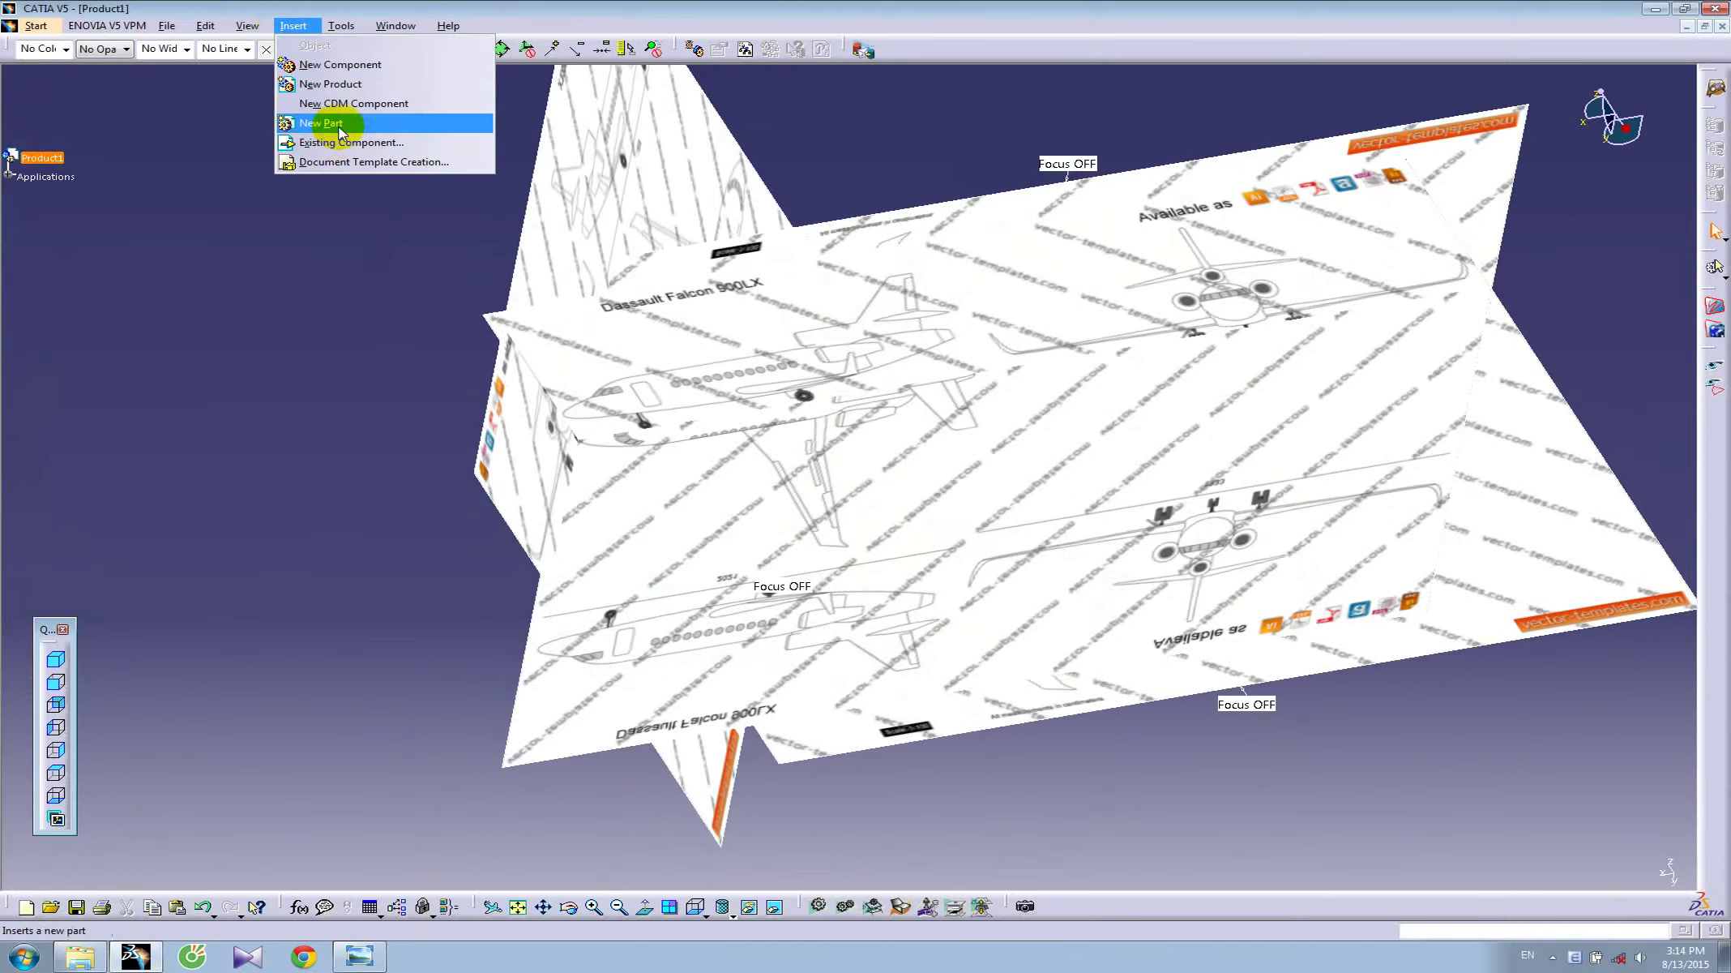
click(337, 127)
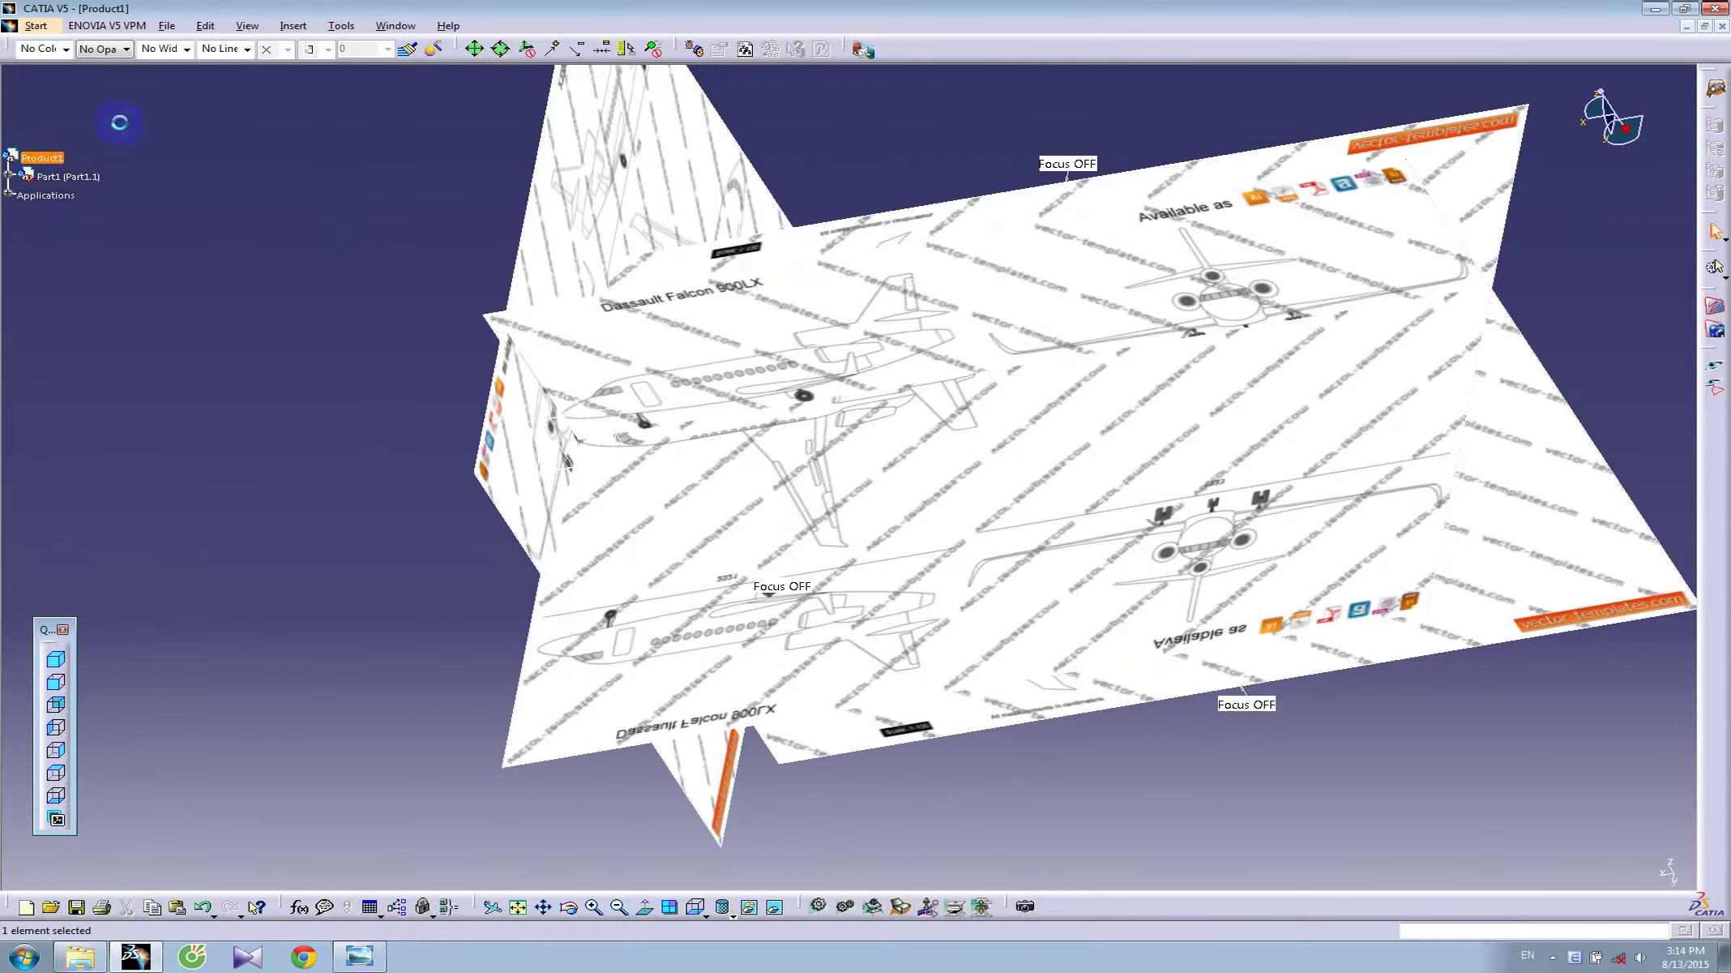
click(296, 29)
click(322, 118)
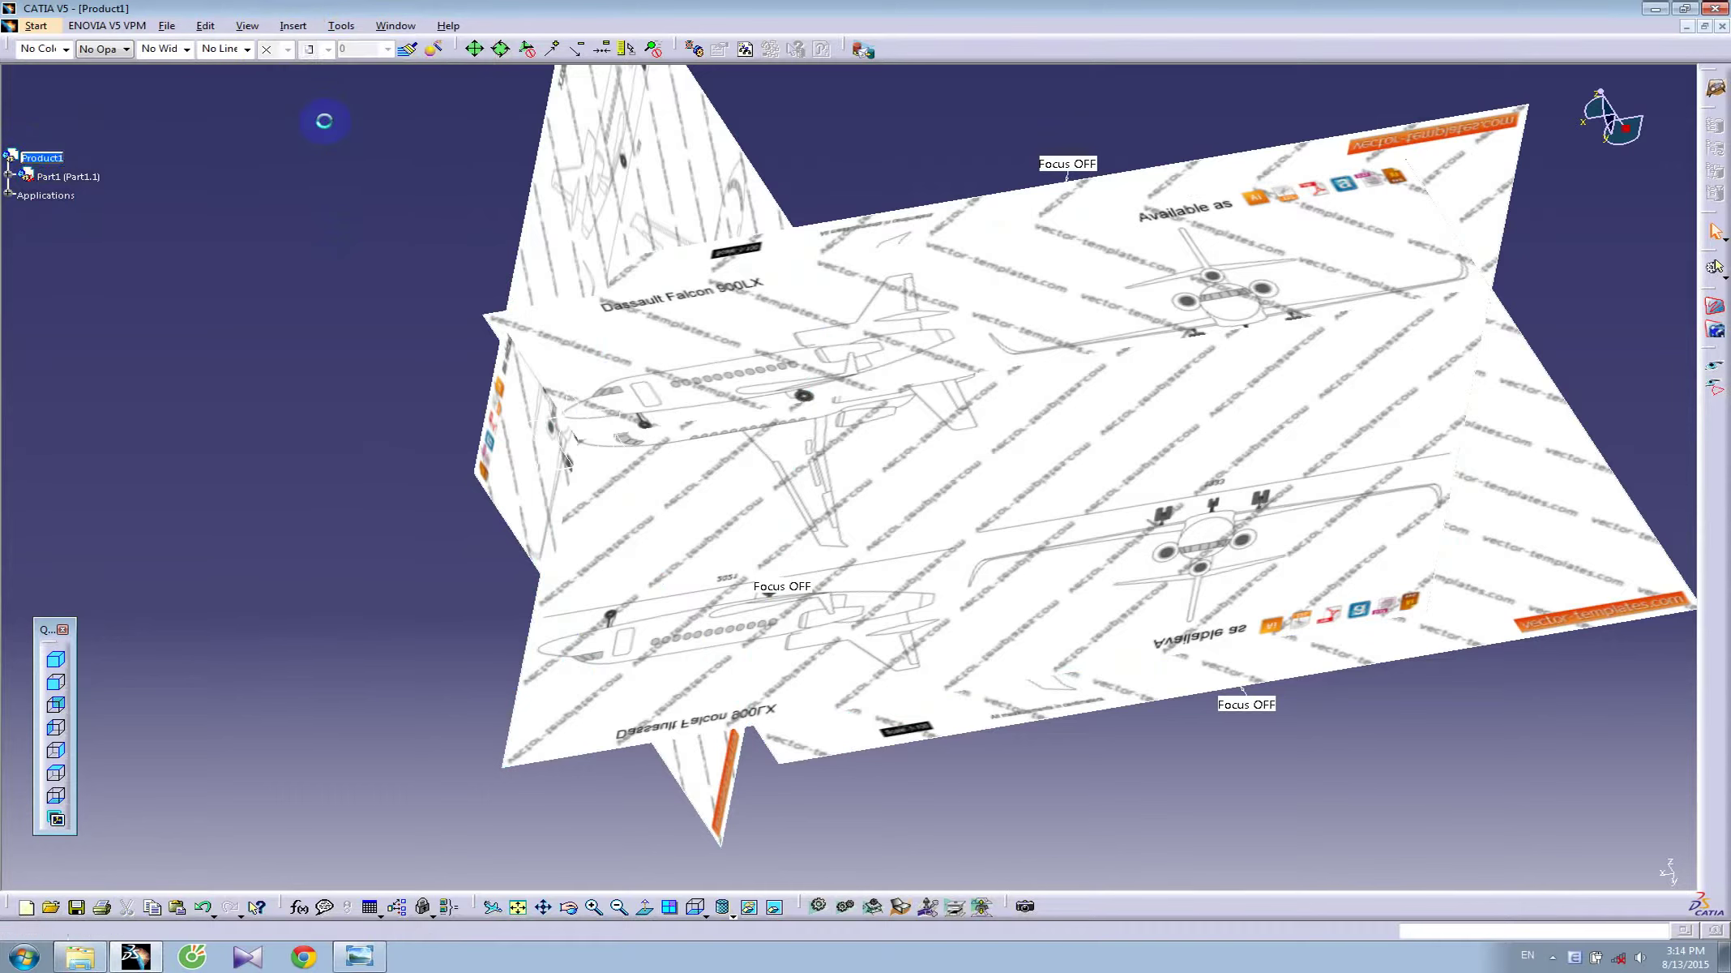
key(Return)
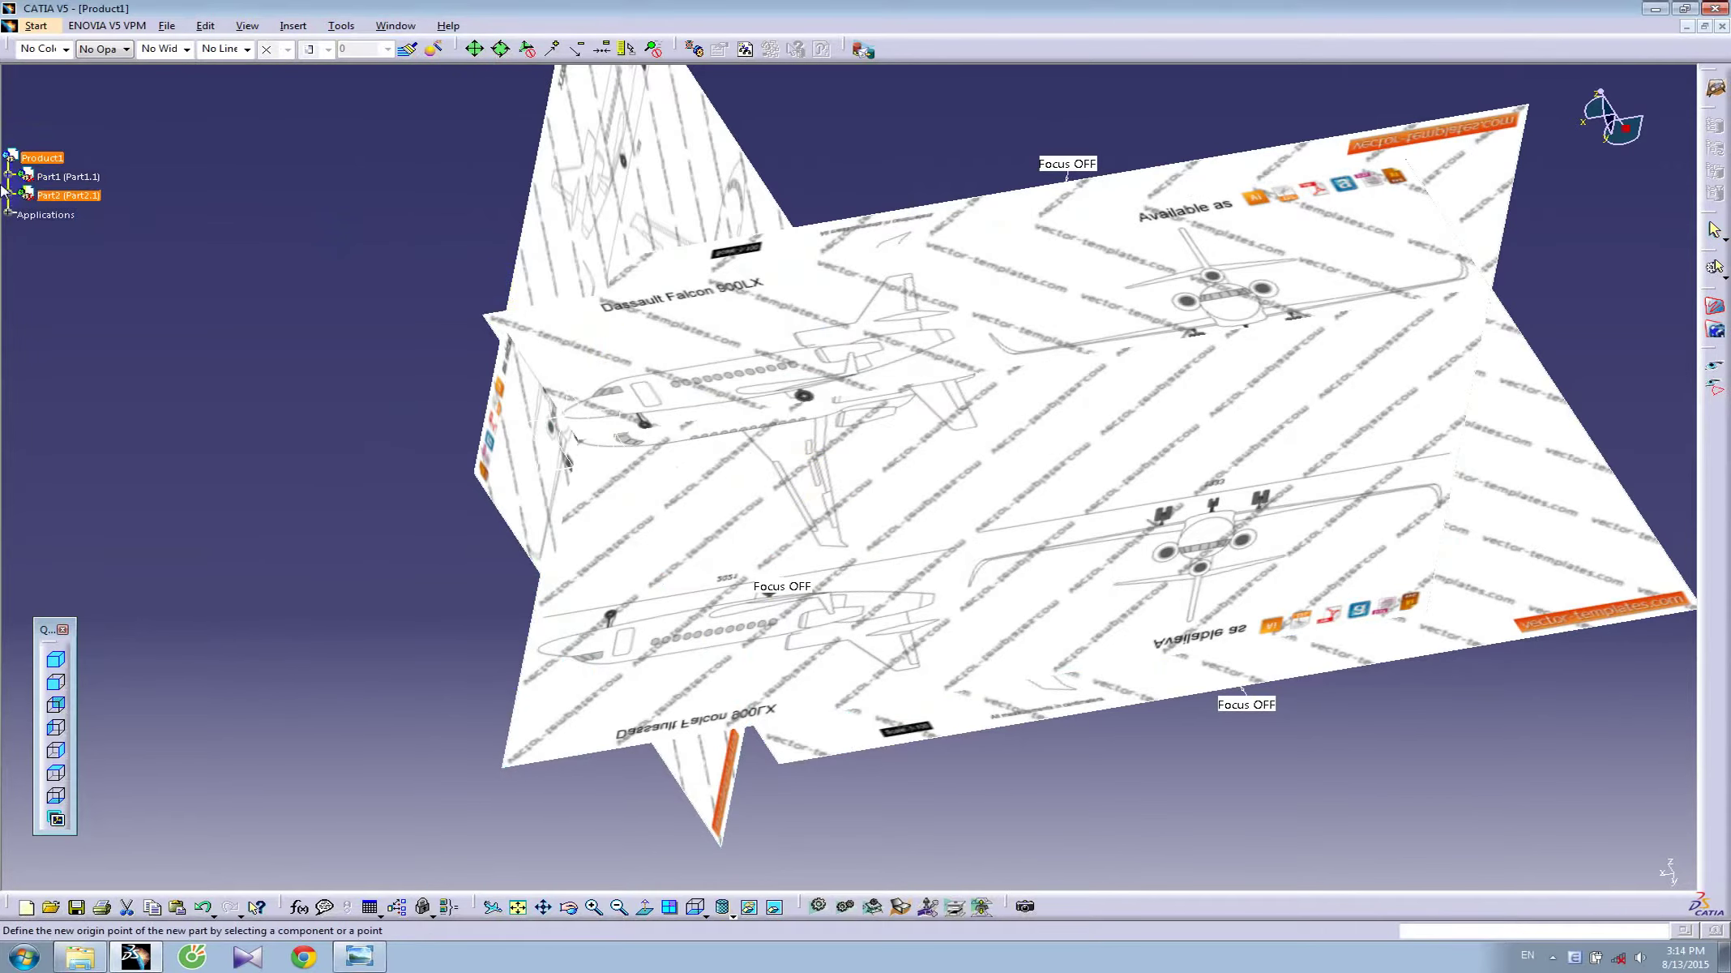
- Insert two more new parts under Product1 and expand Part1
click(33, 158)
click(295, 28)
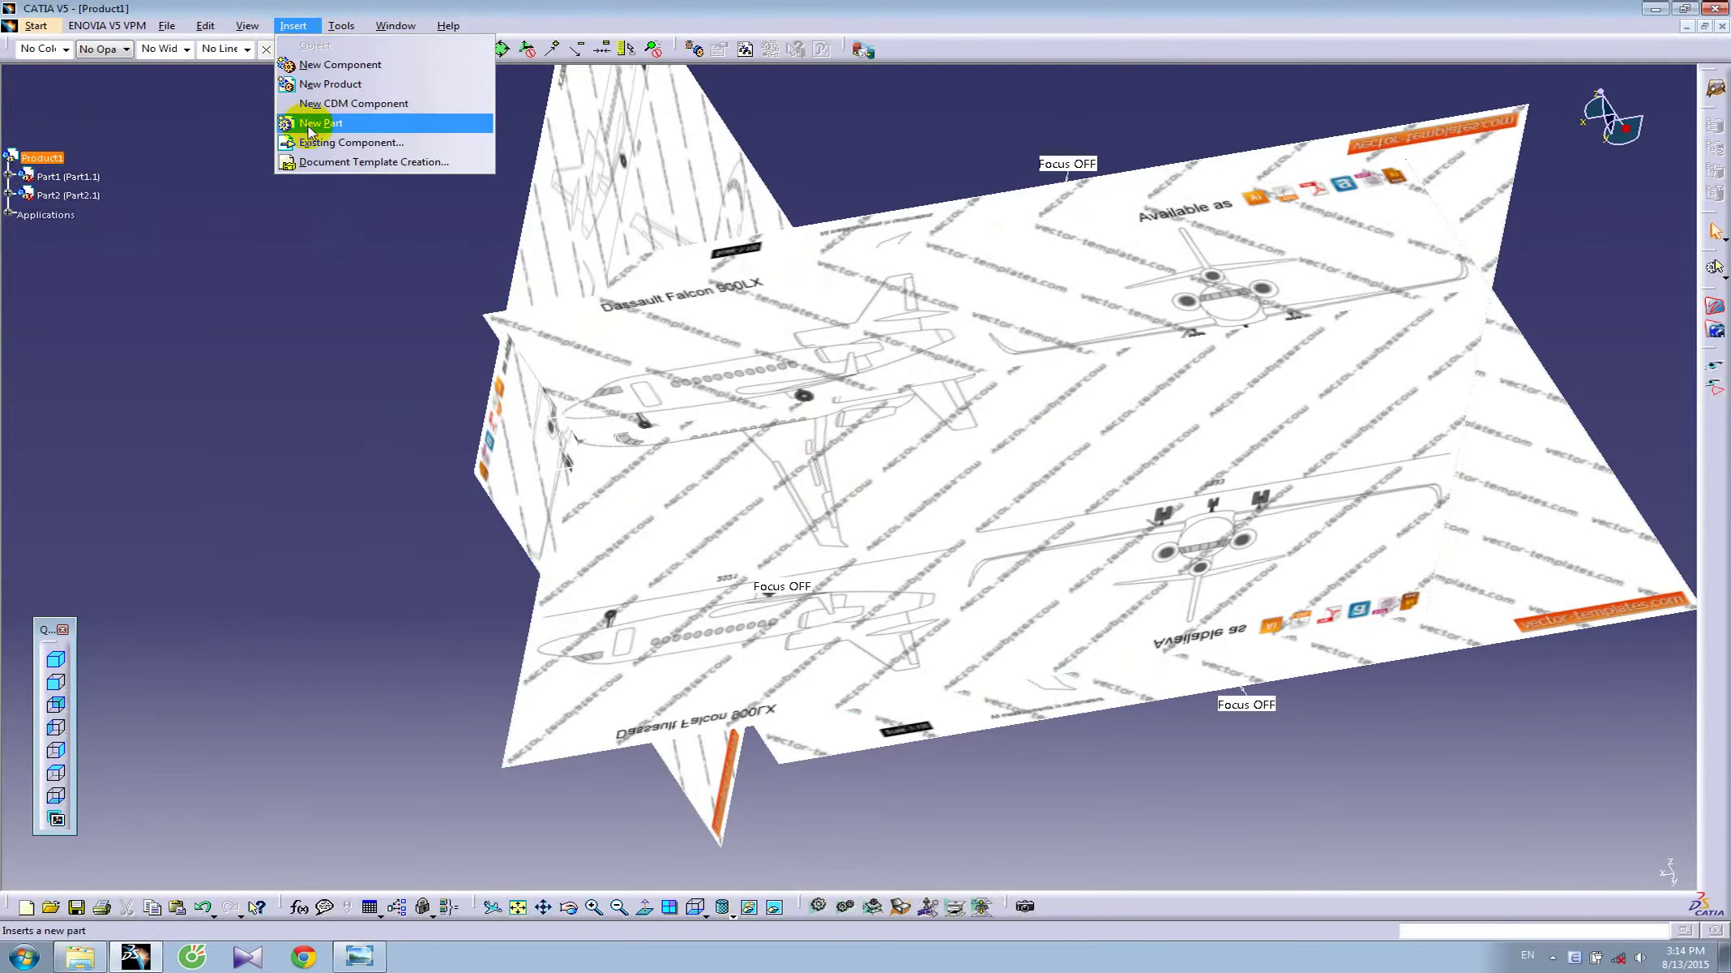
click(312, 118)
key(Return)
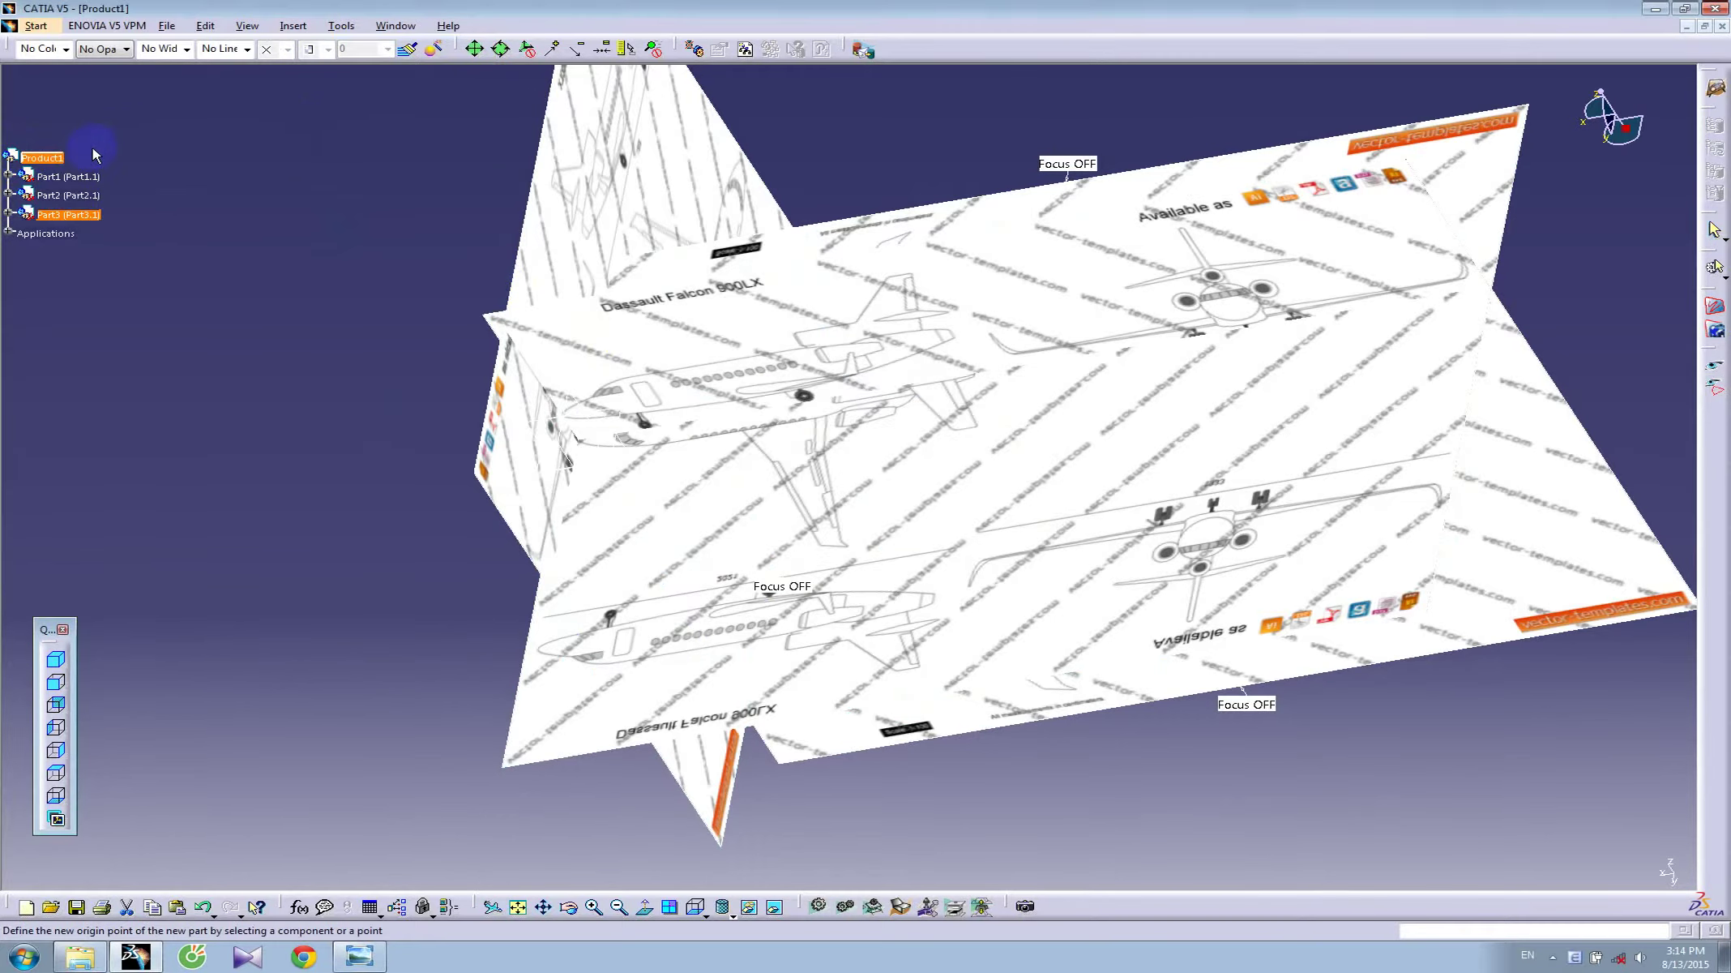
click(294, 27)
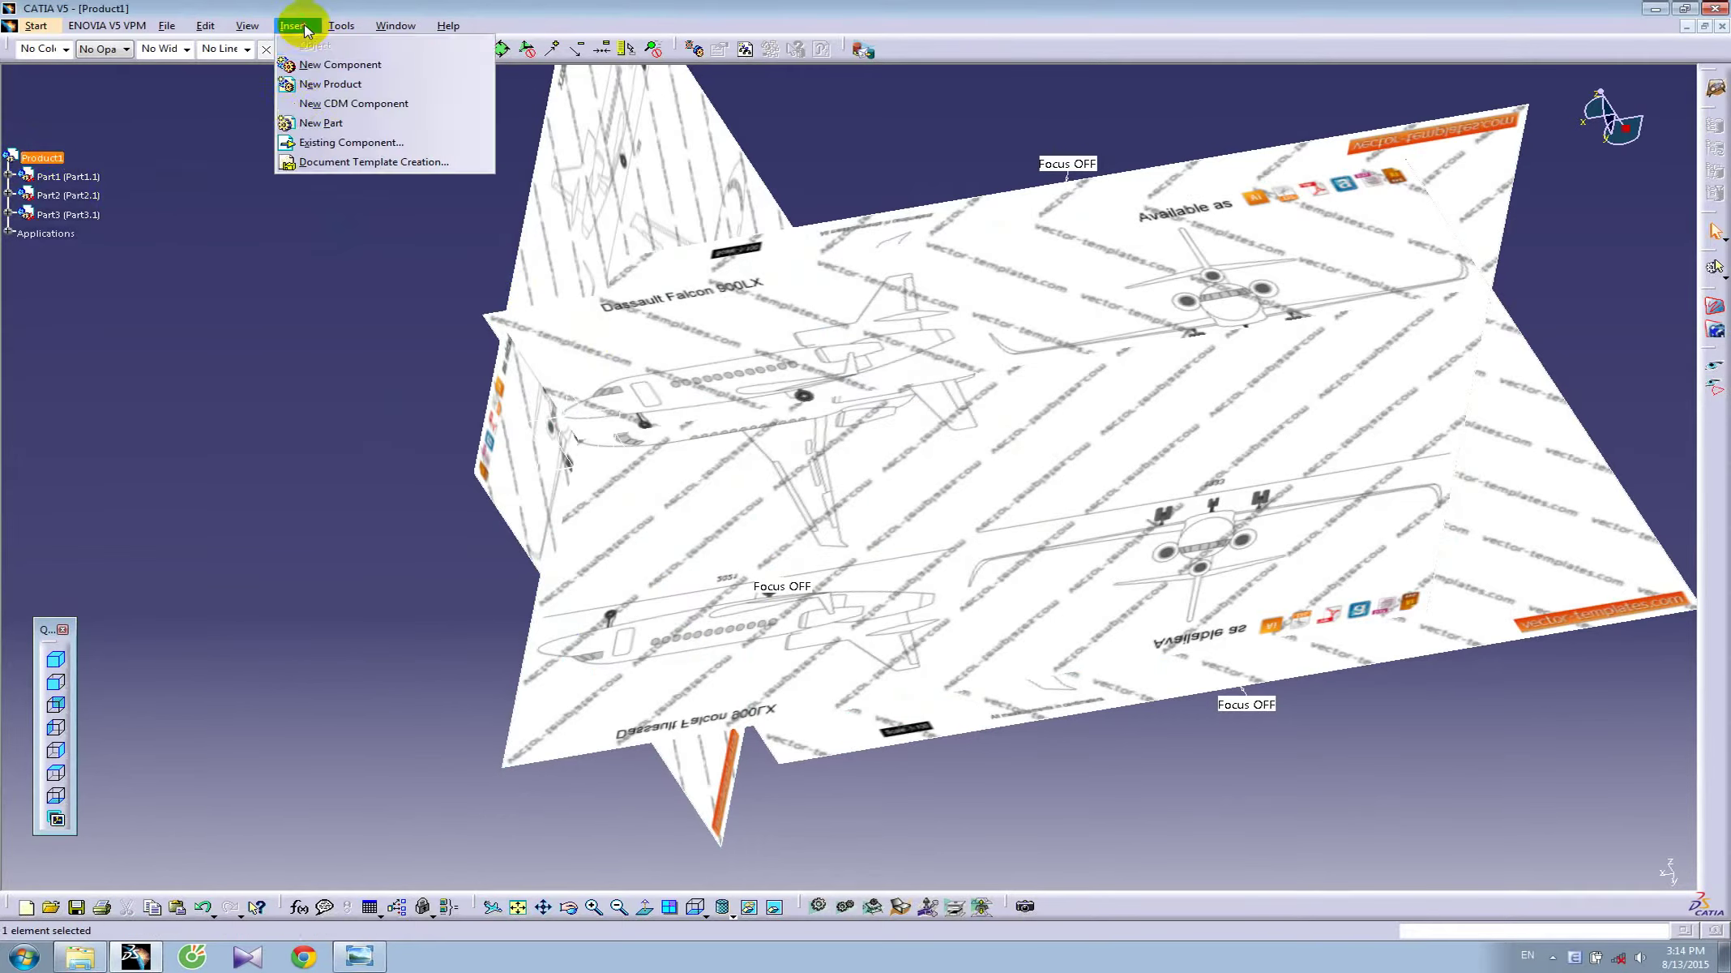
click(304, 118)
key(Return)
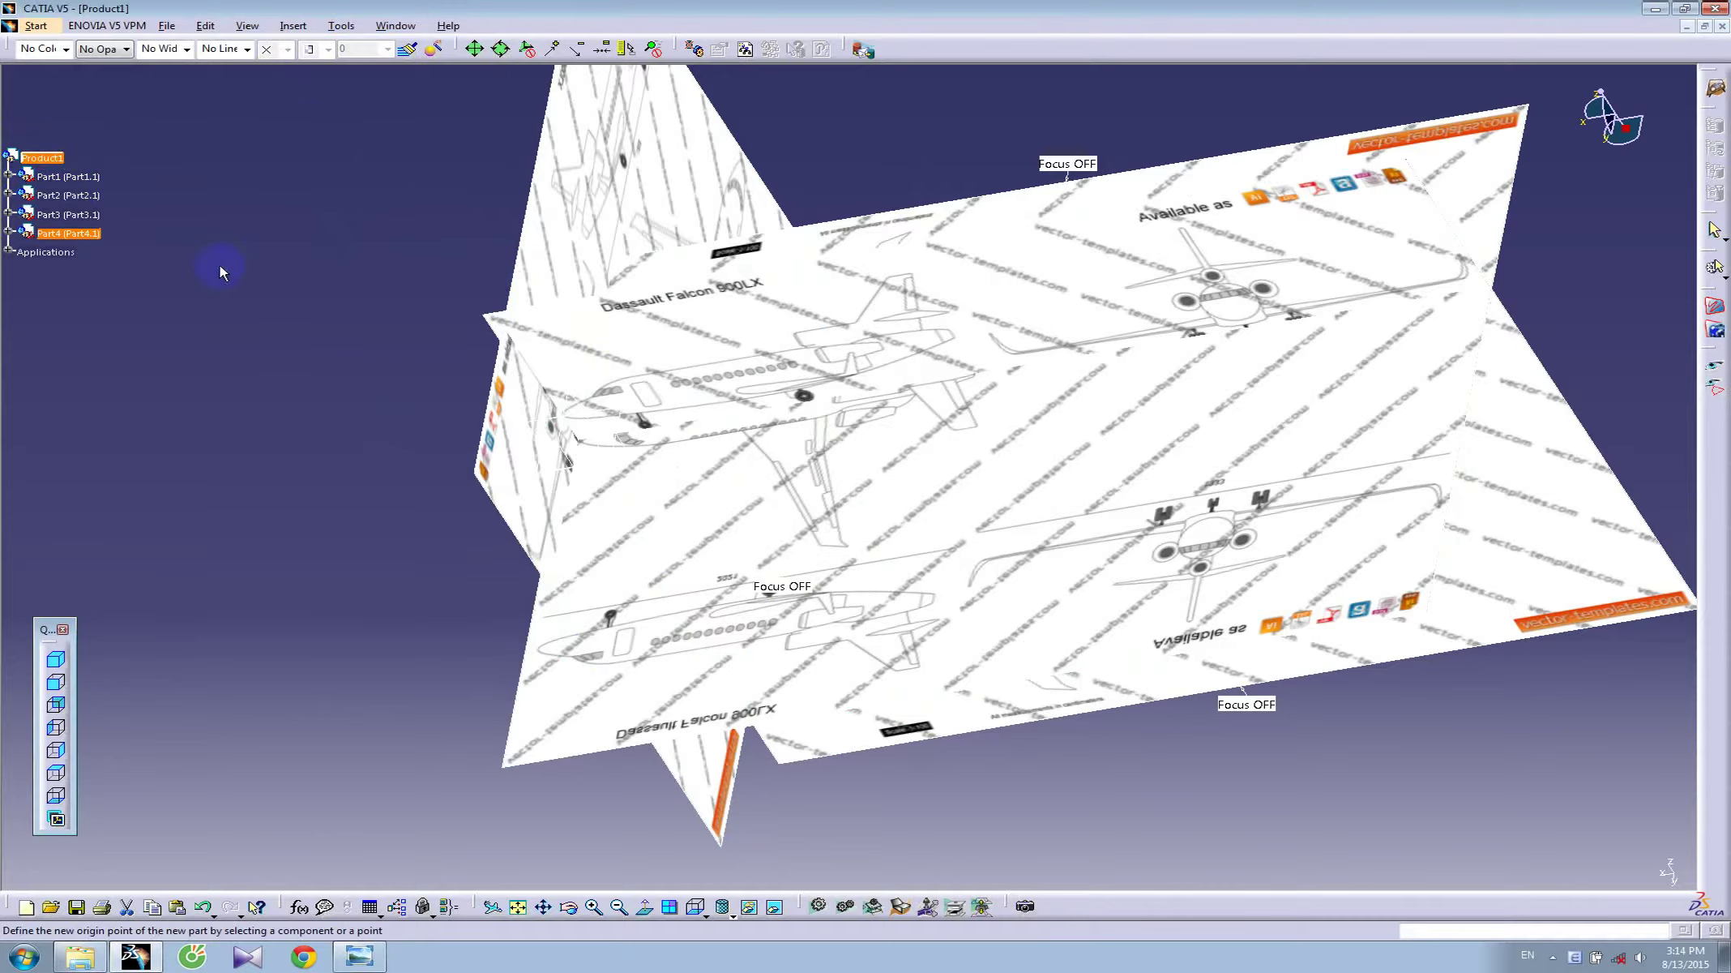
click(8, 176)
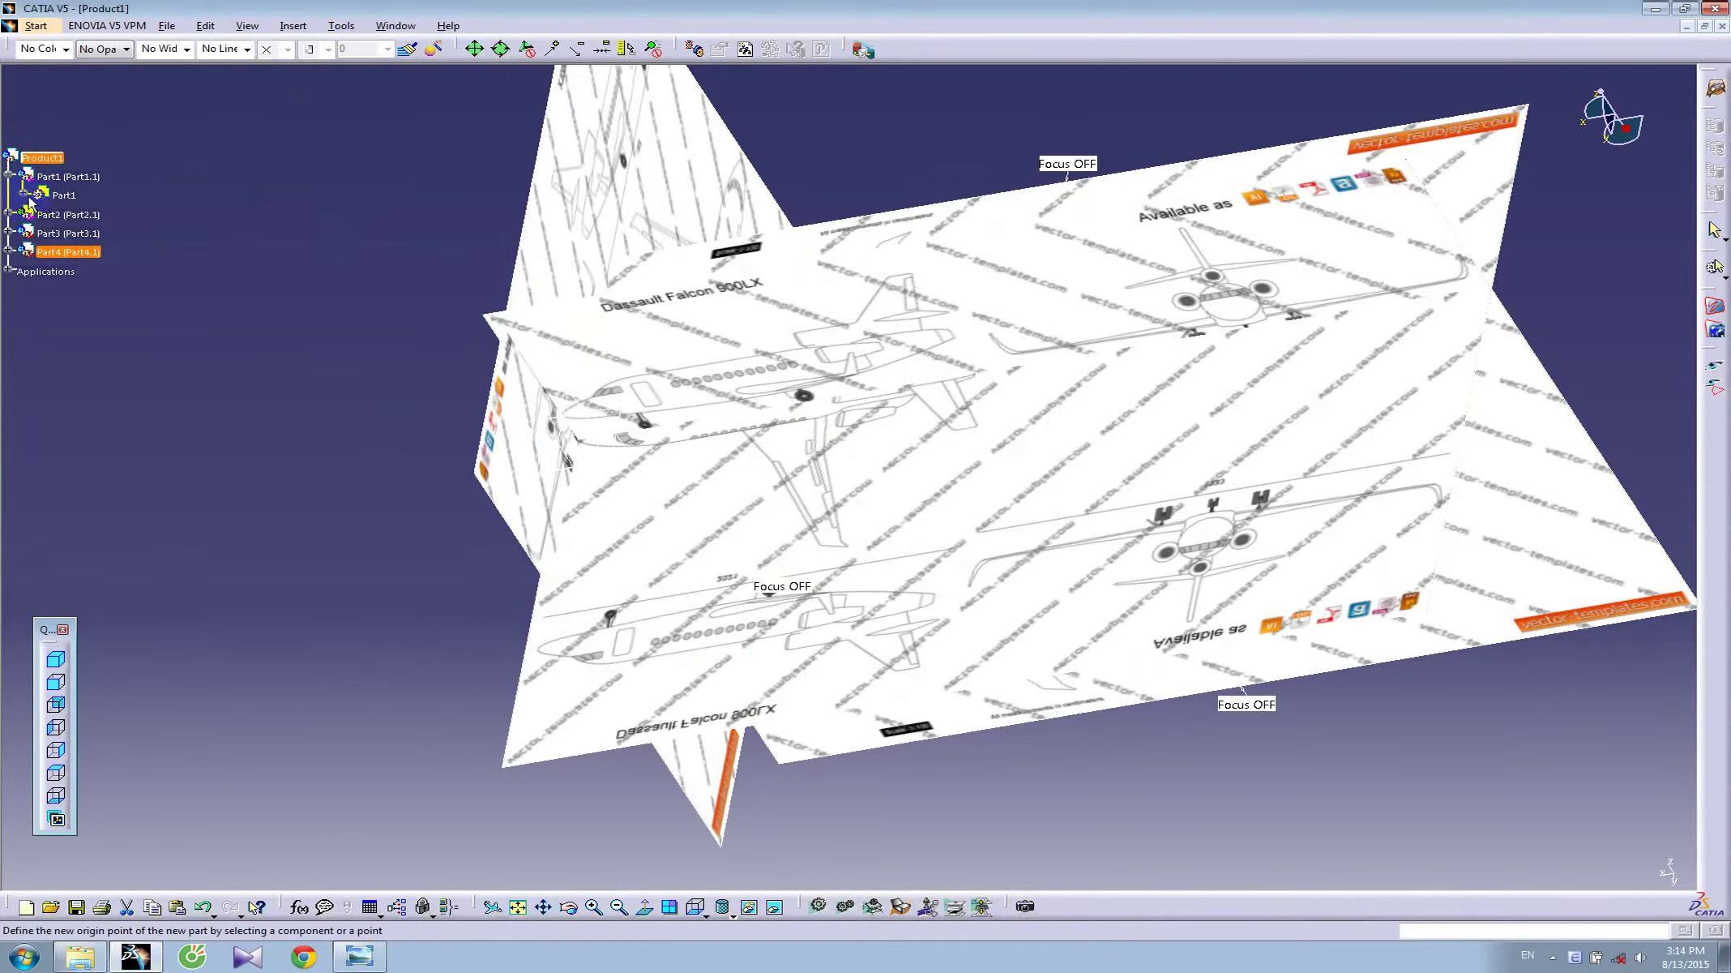
- Open Part1 and set its part number to Fuselage in Properties
double_click(65, 196)
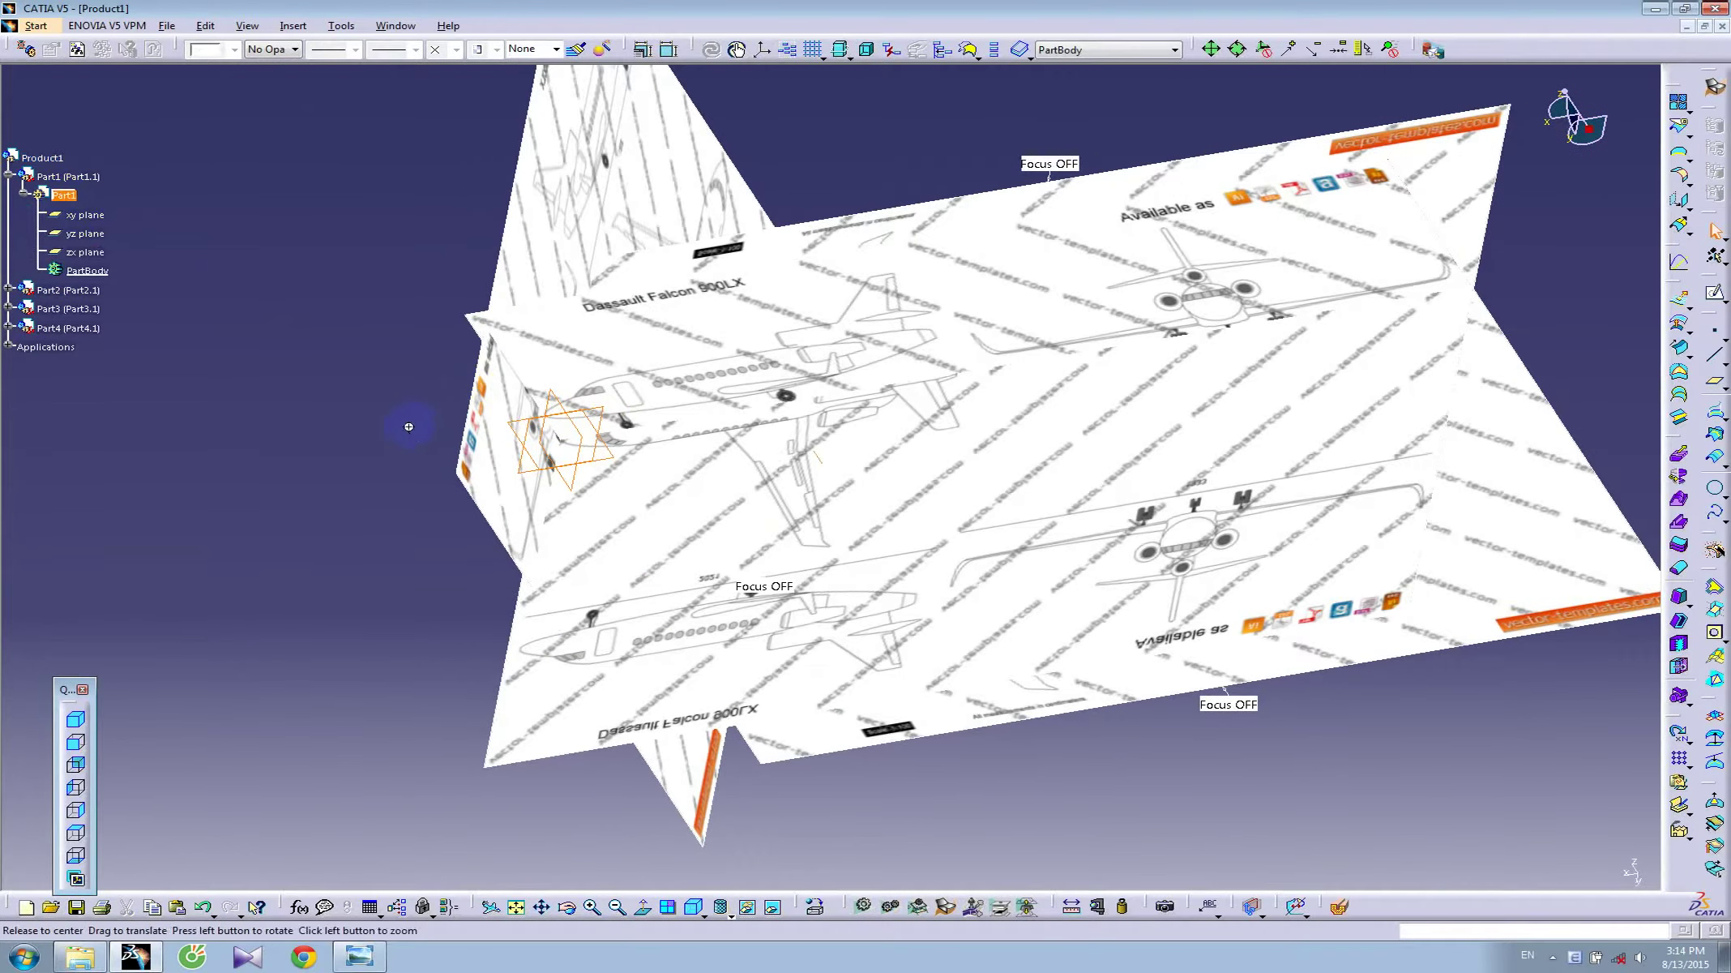
middle_drag(409, 426, 347, 305)
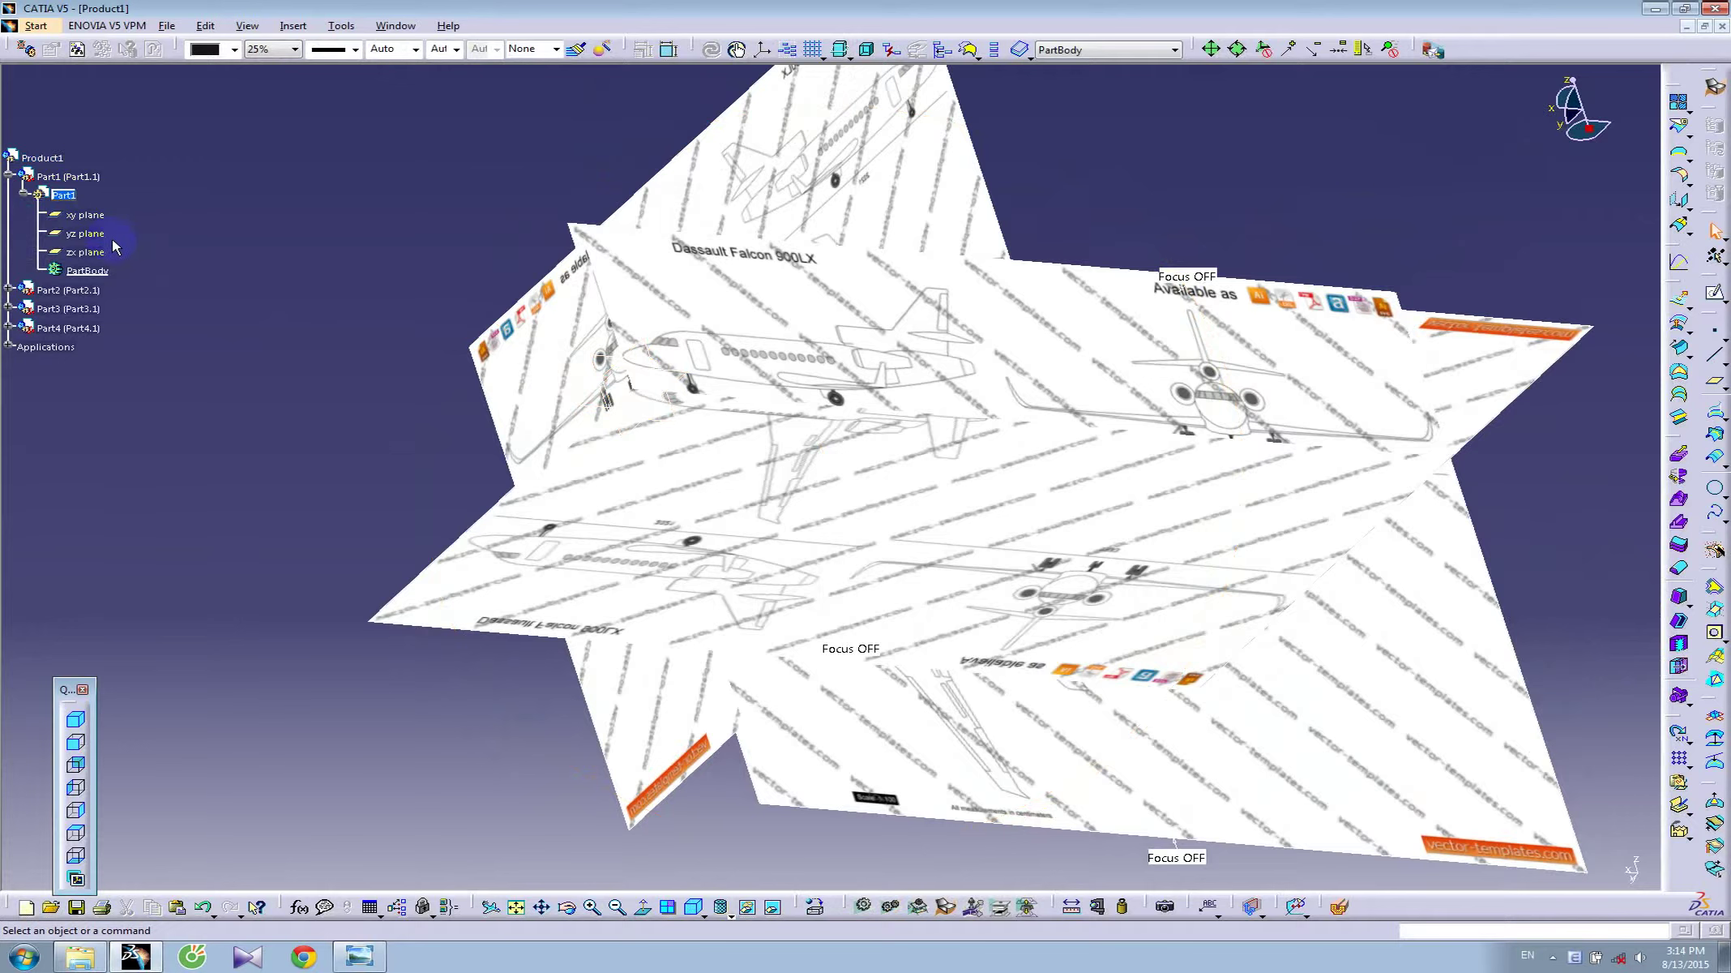
right_click(70, 200)
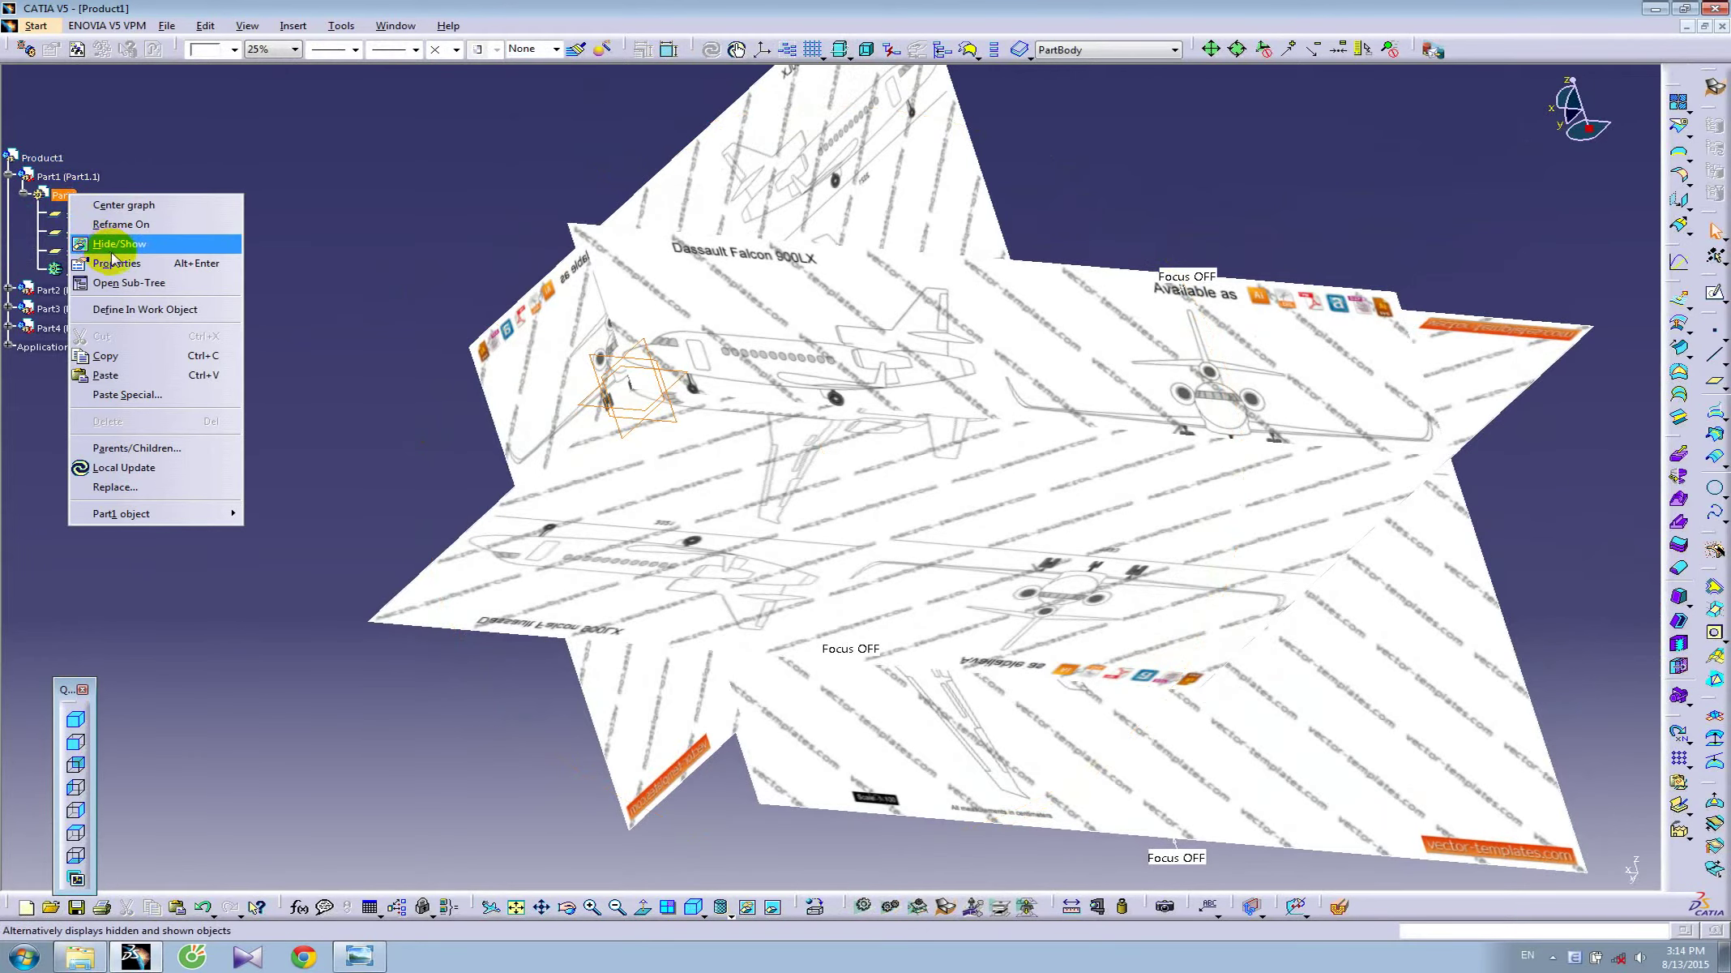
click(150, 268)
click(1322, 523)
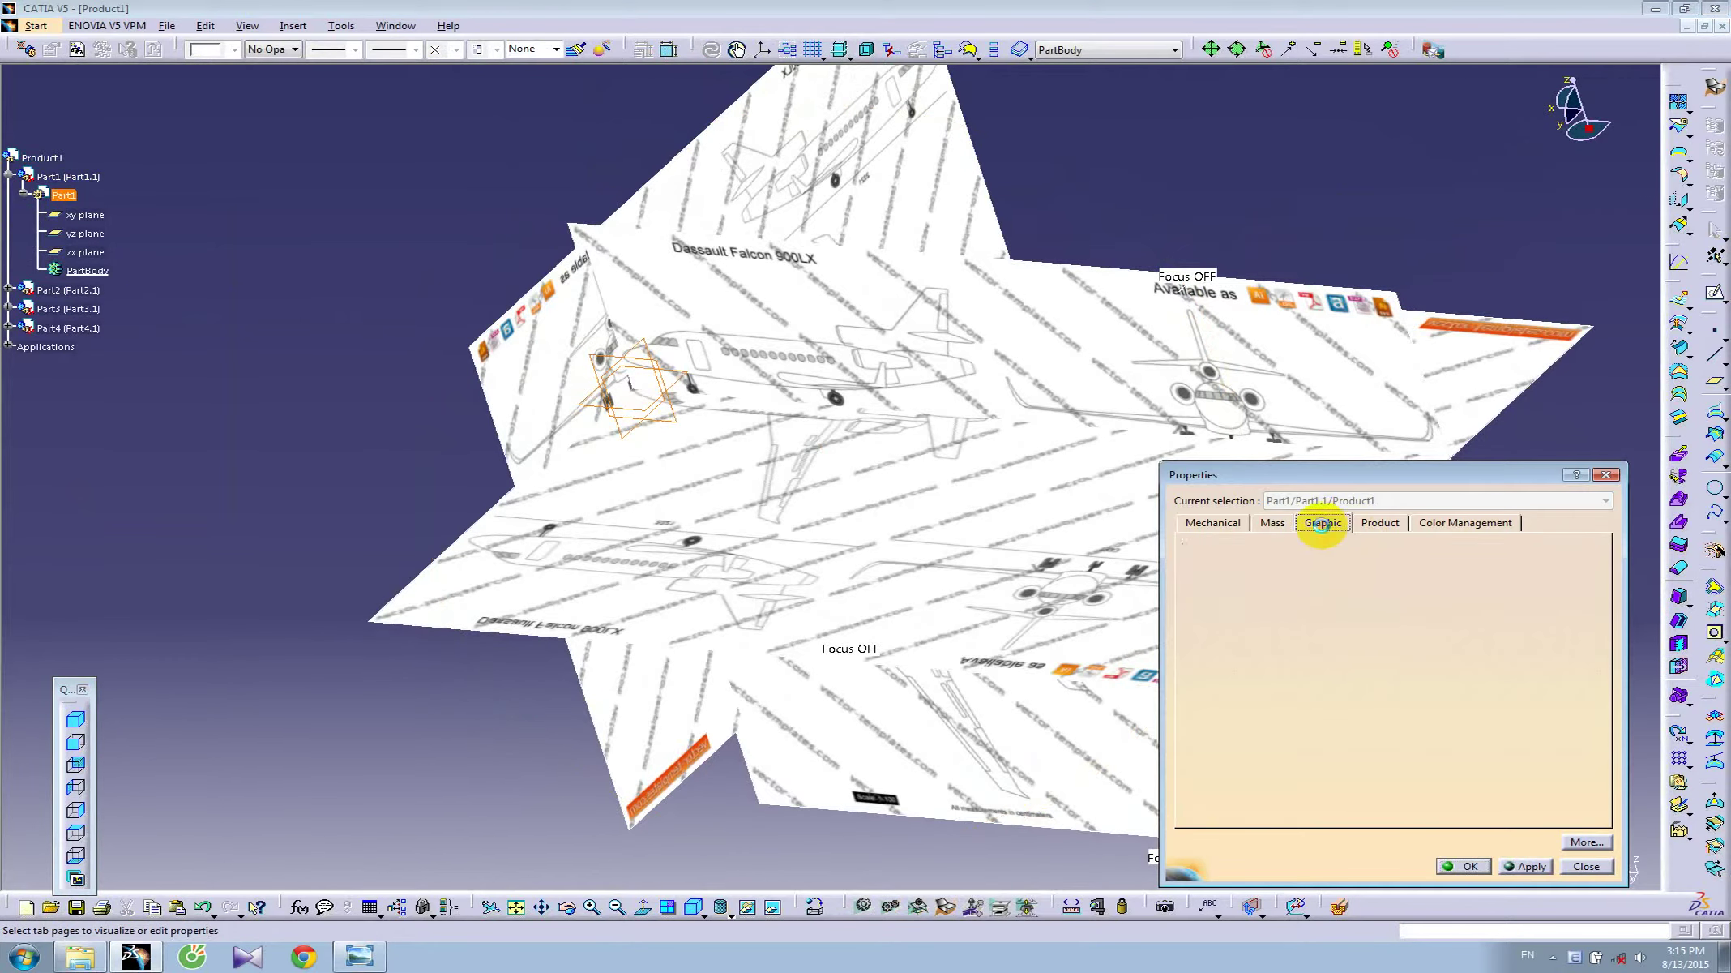
click(1380, 522)
drag(1301, 730, 1170, 736)
text(Fuselage)
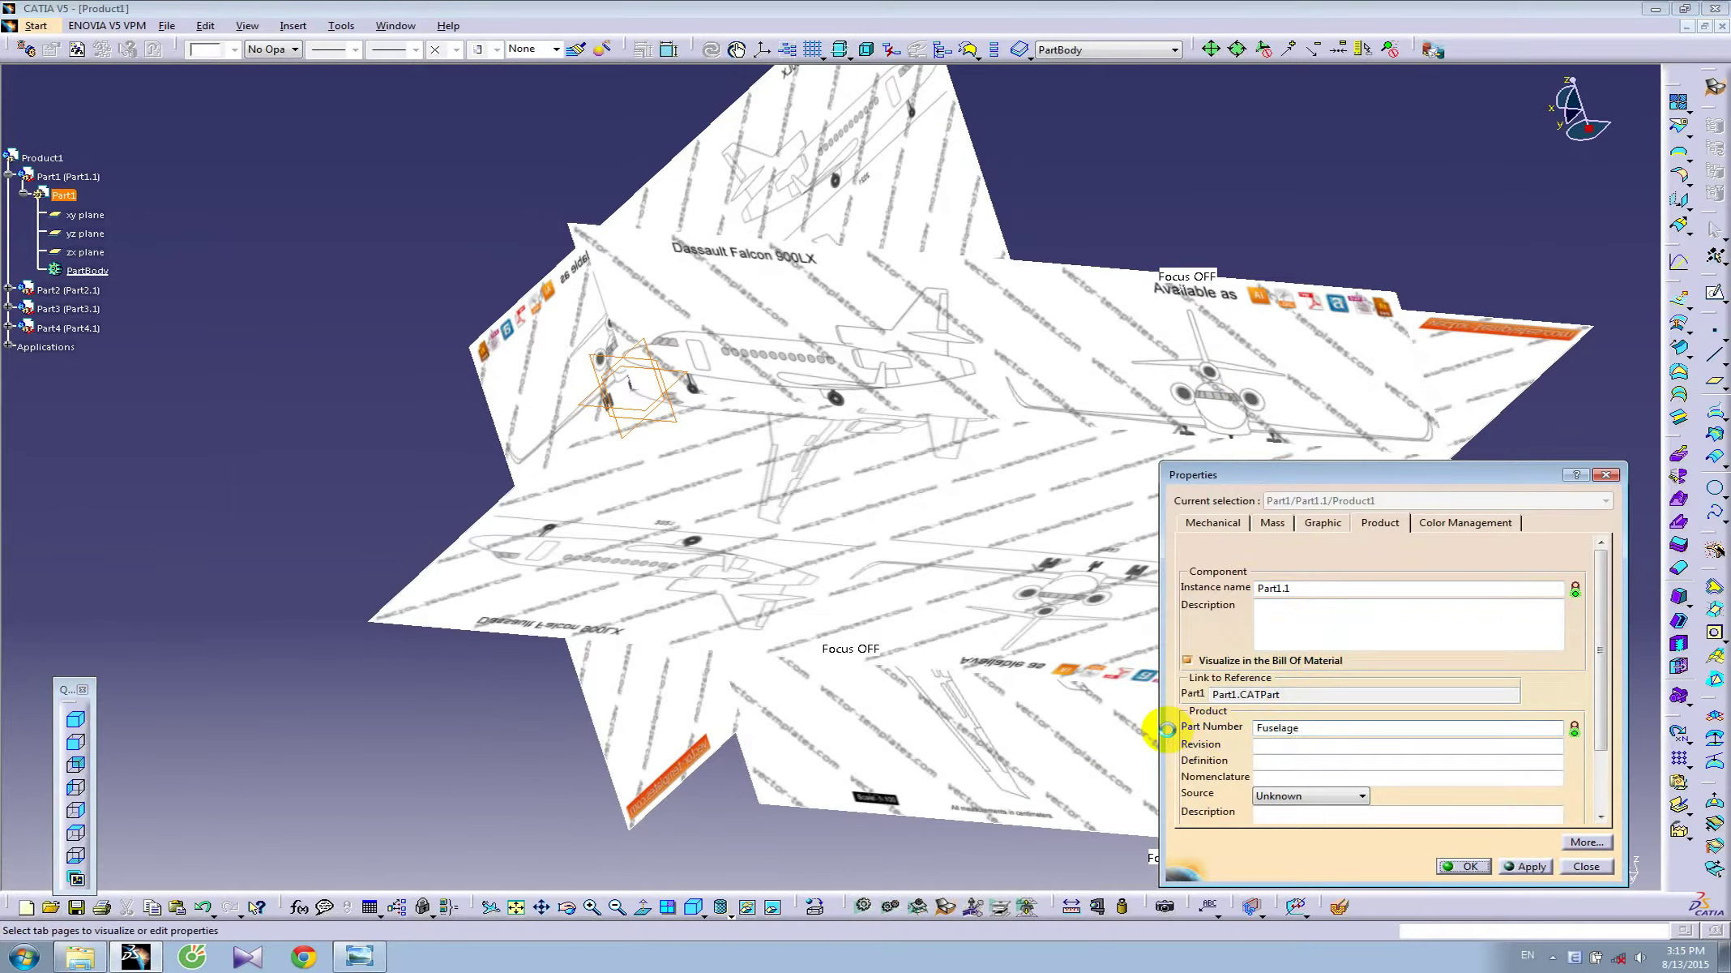
key(Return)
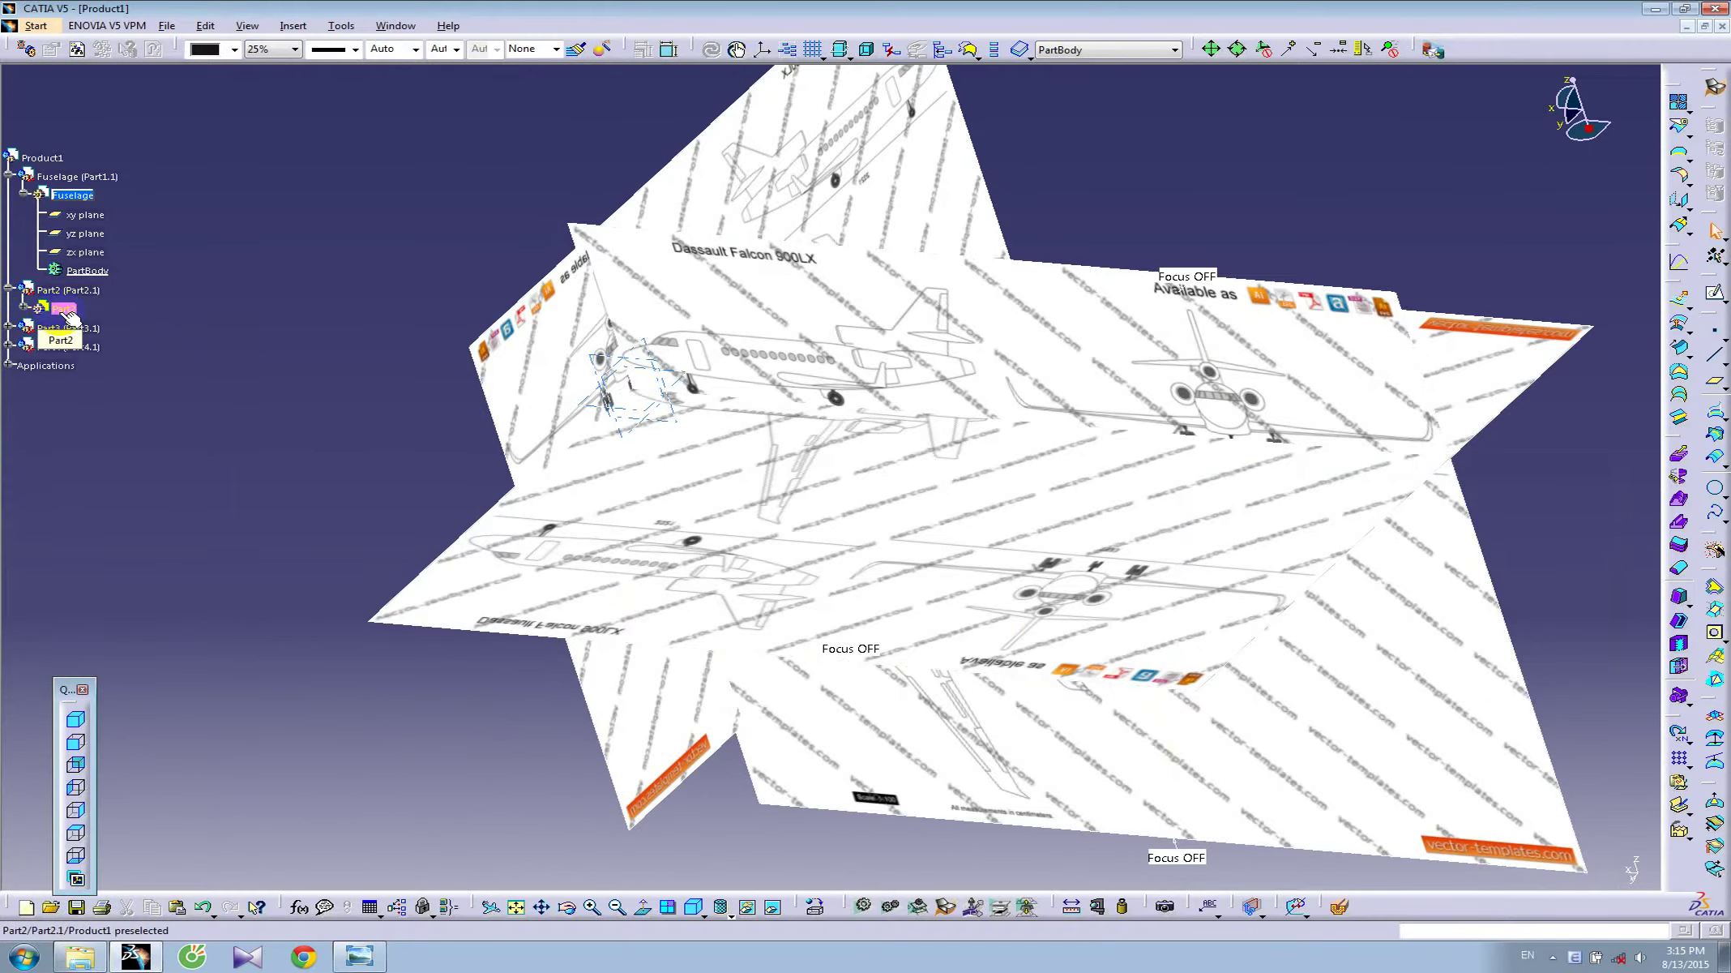
- Set Part2's part number to wing
right_click(62, 318)
click(105, 374)
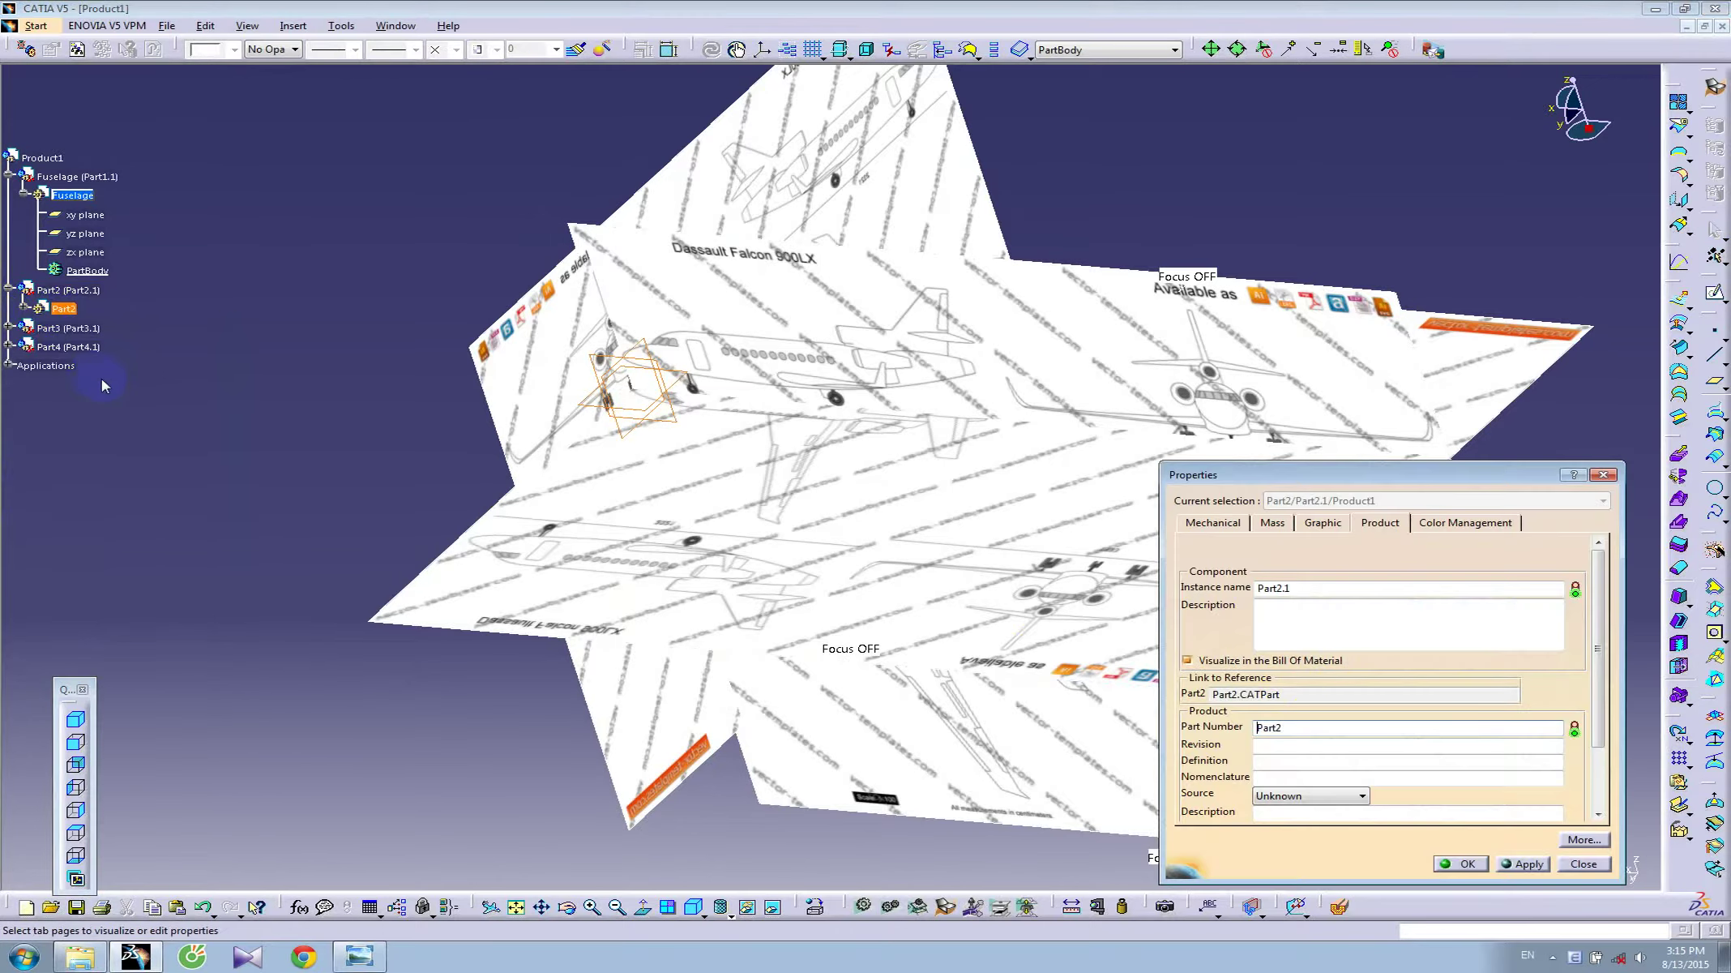
drag(1305, 723, 1183, 725)
text(wing)
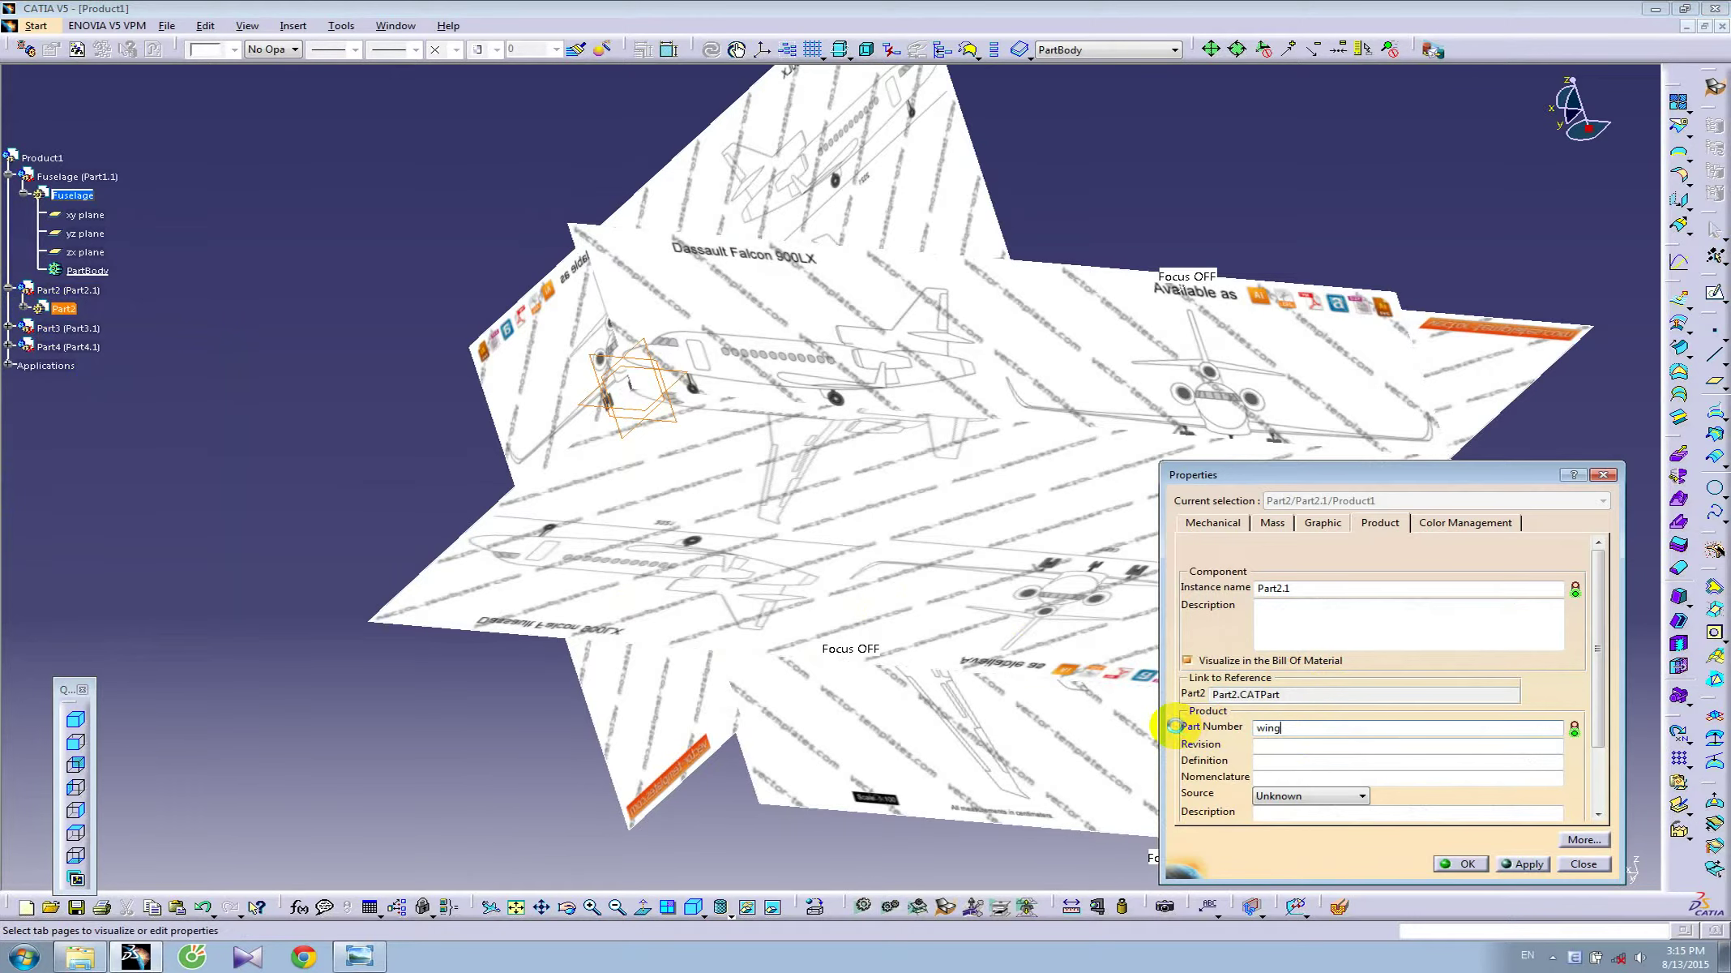
key(Return)
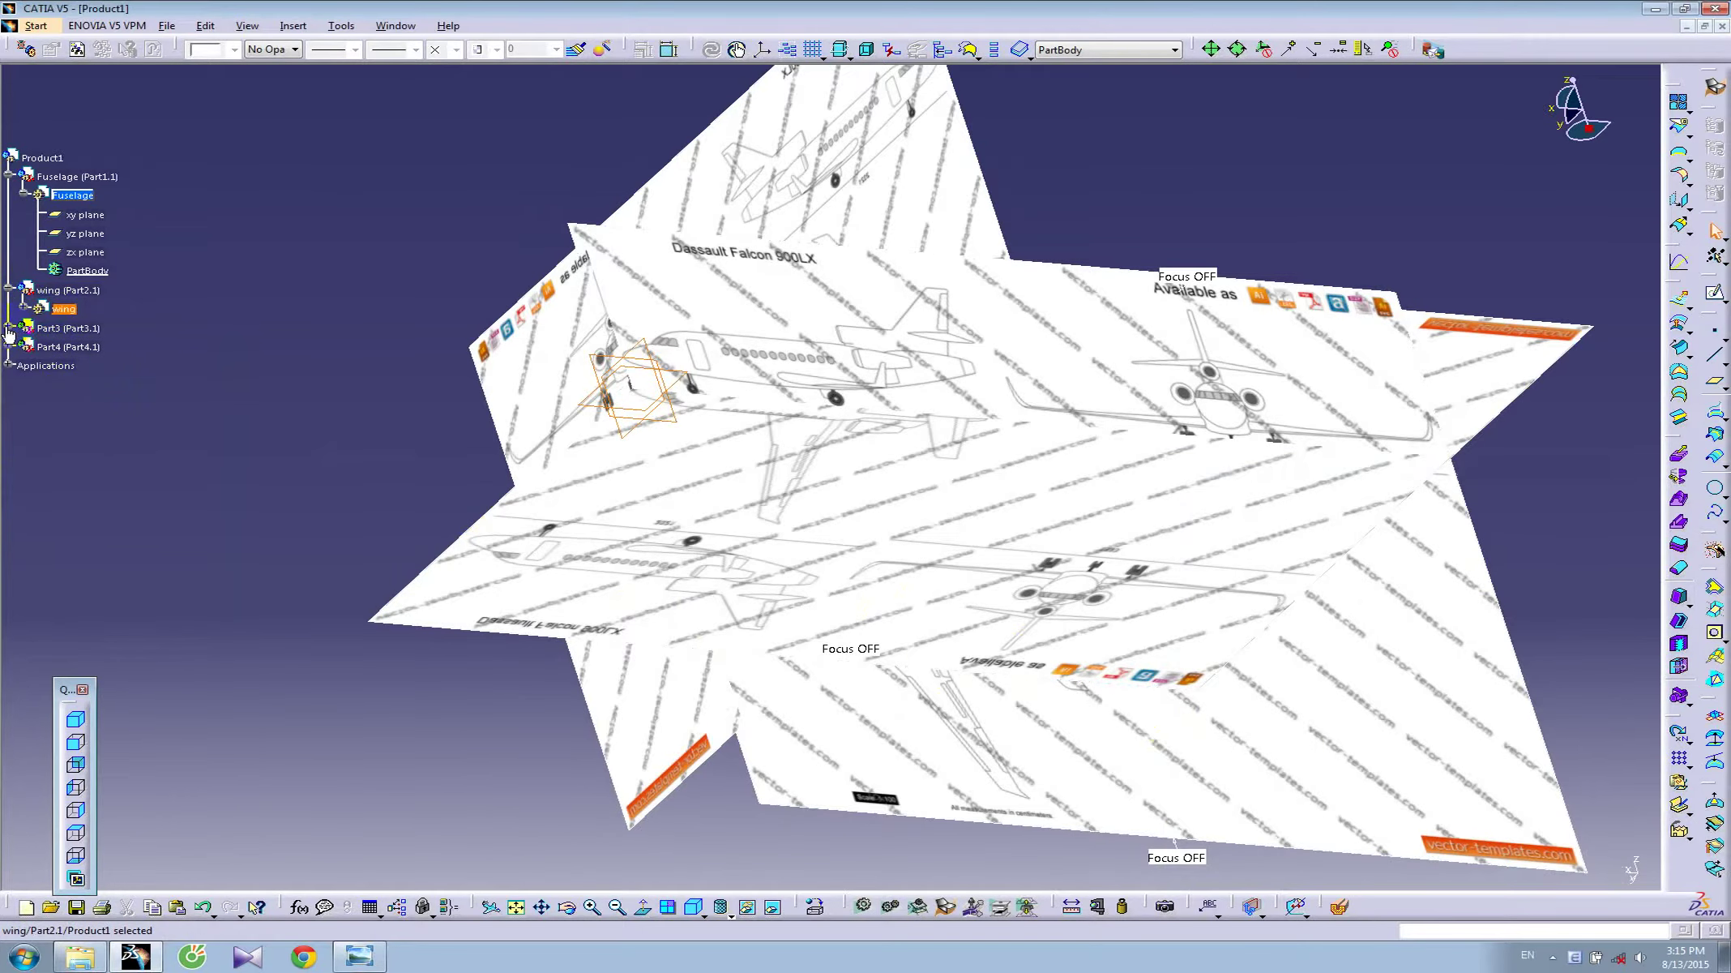
- Open Part3's context menu, pick an entry, and orbit the scene
right_click(63, 347)
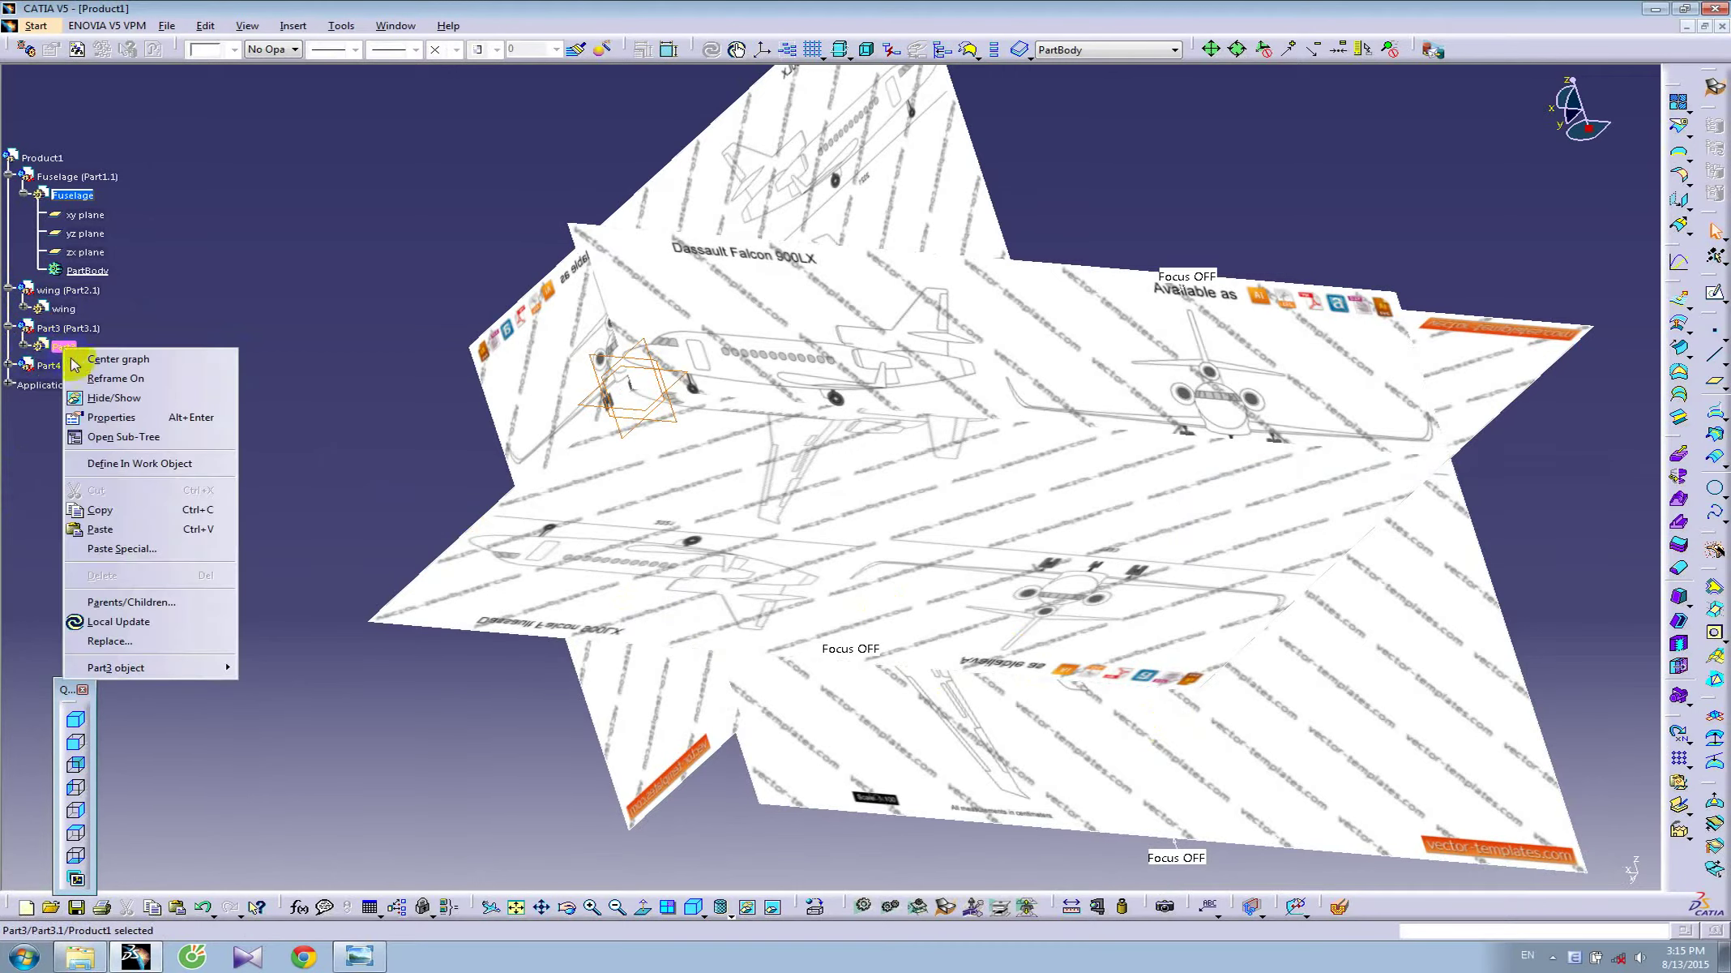
click(121, 413)
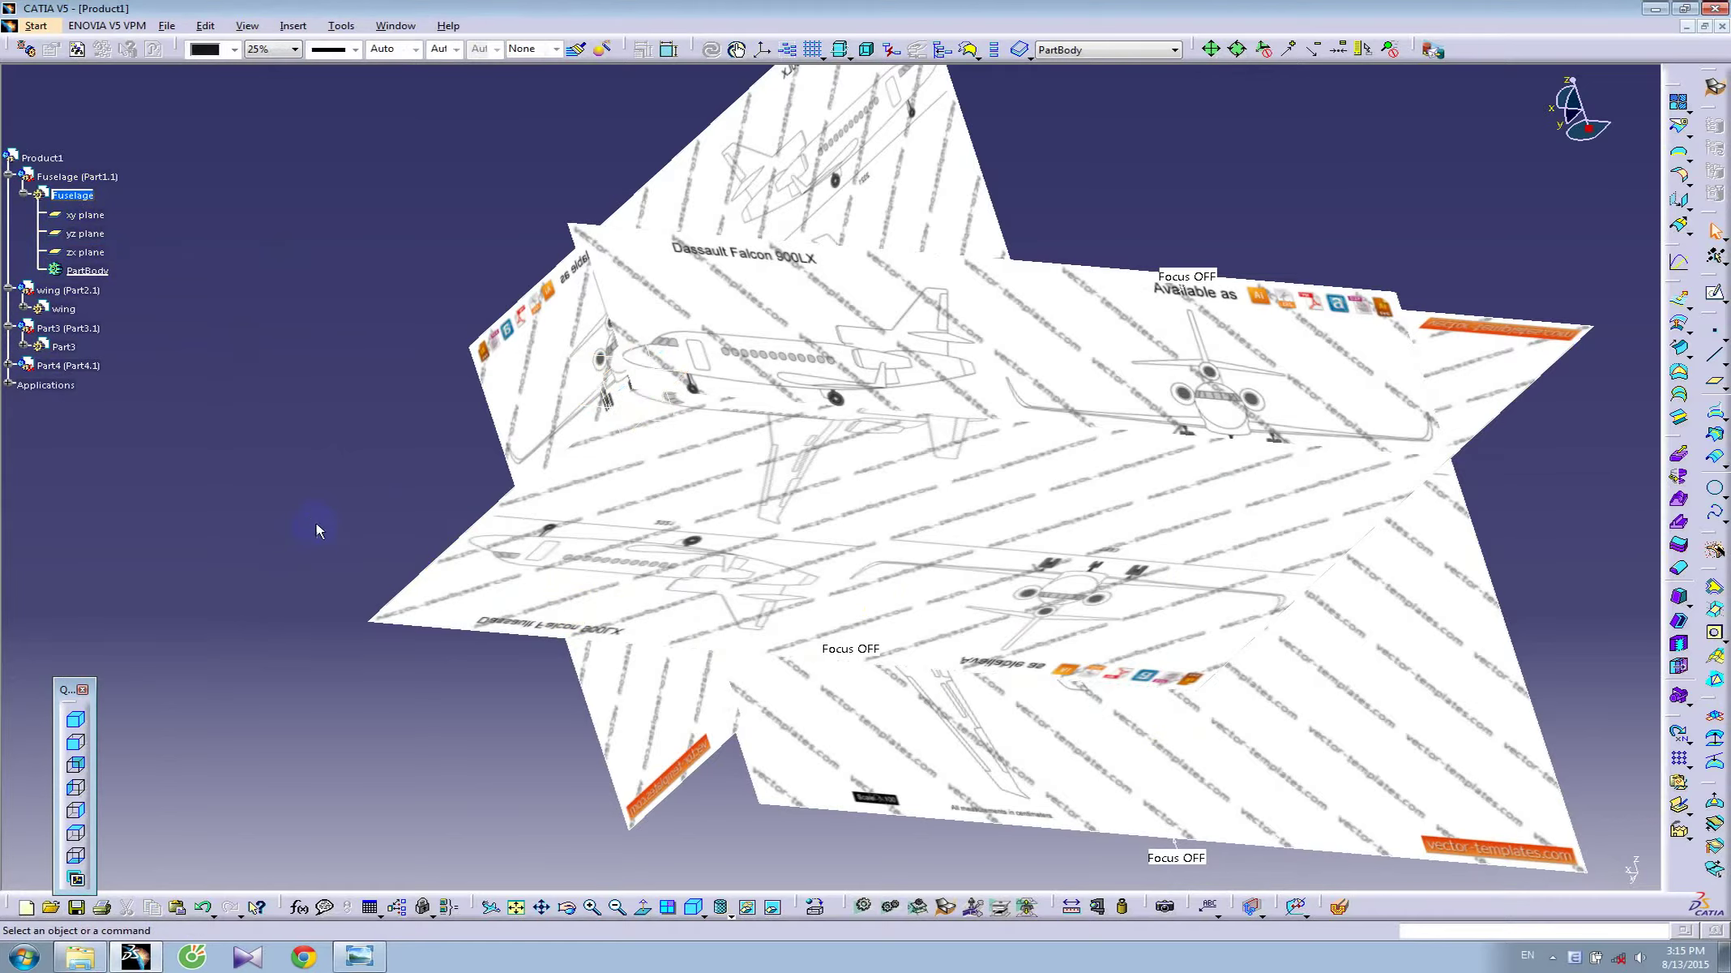
mouse_move(316, 522)
middle_down()
mouse_move(843, 591)
mouse_move(1098, 479)
mouse_move(975, 568)
mouse_move(908, 464)
middle_up()
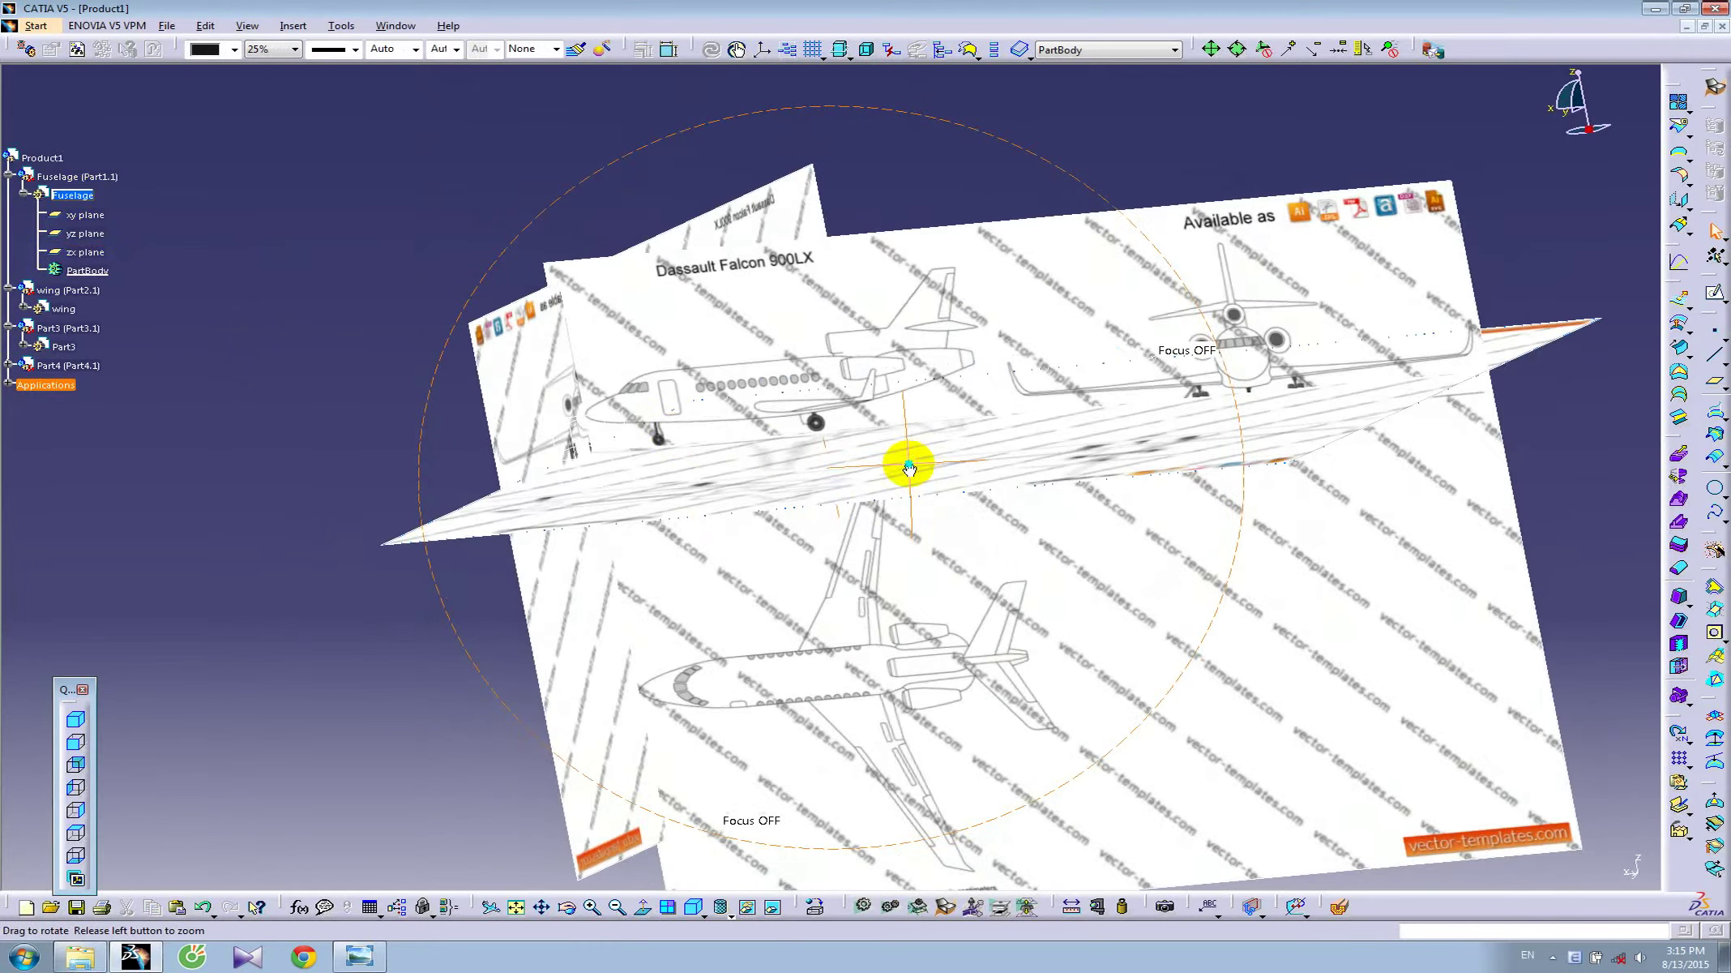
- Start a sketch on the zx plane and trace a spline along the nose top to the windscreen base
click(616, 408)
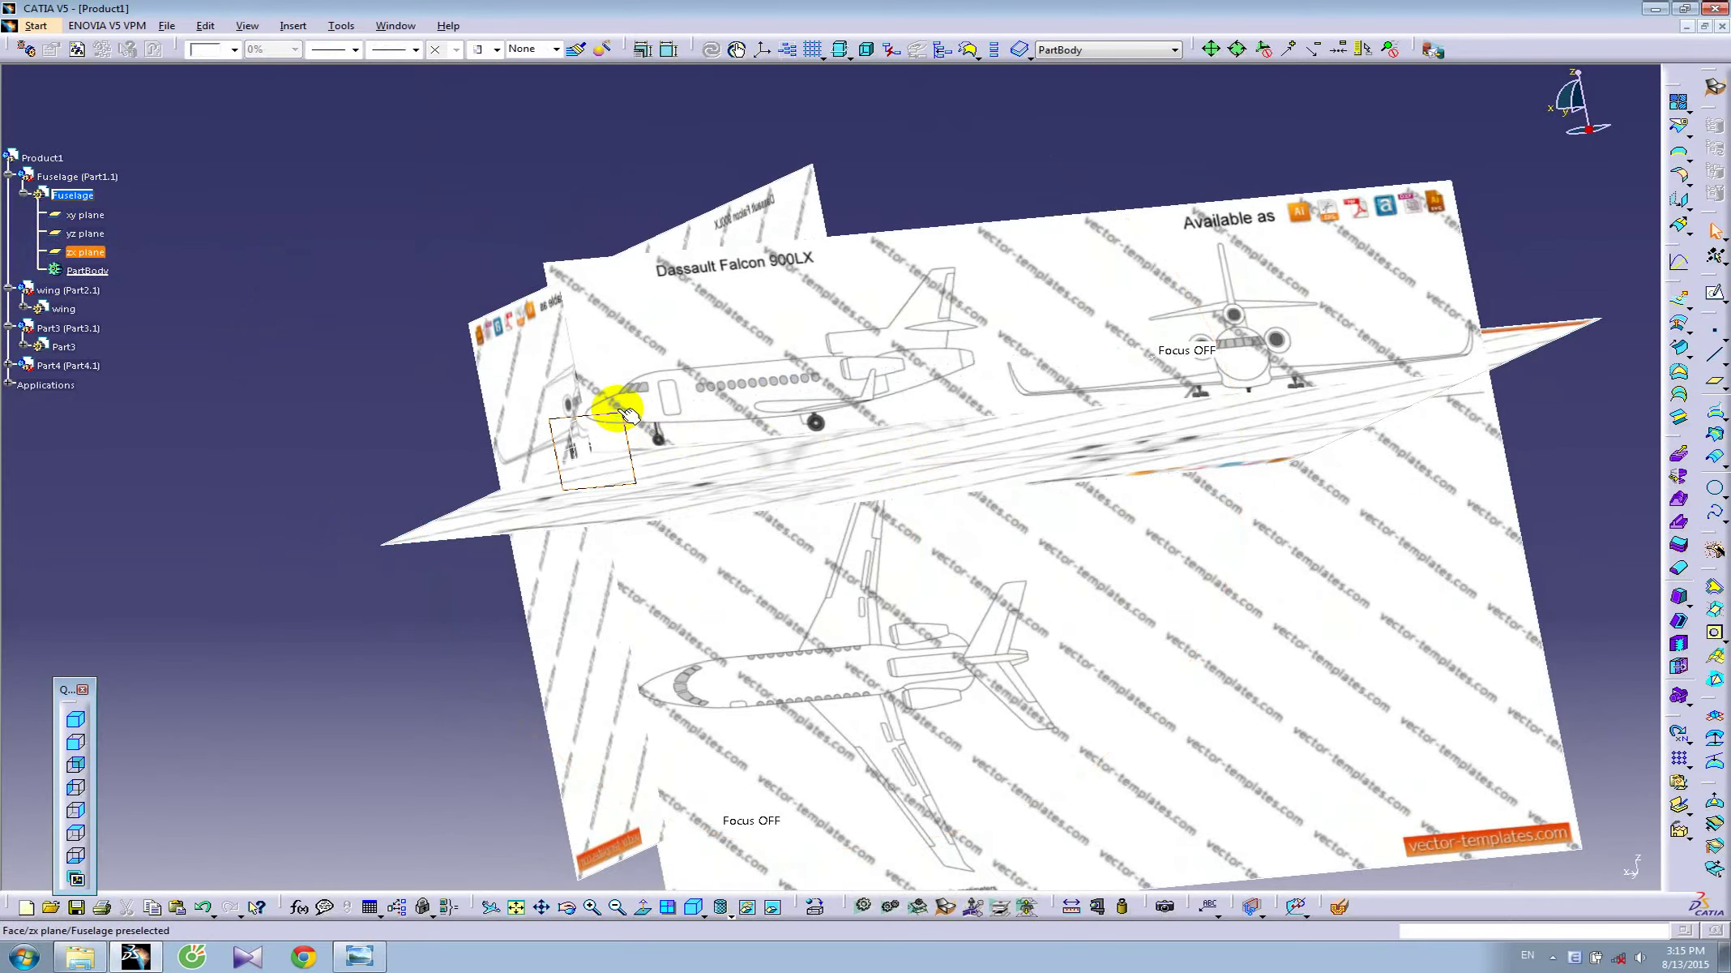
click(1716, 296)
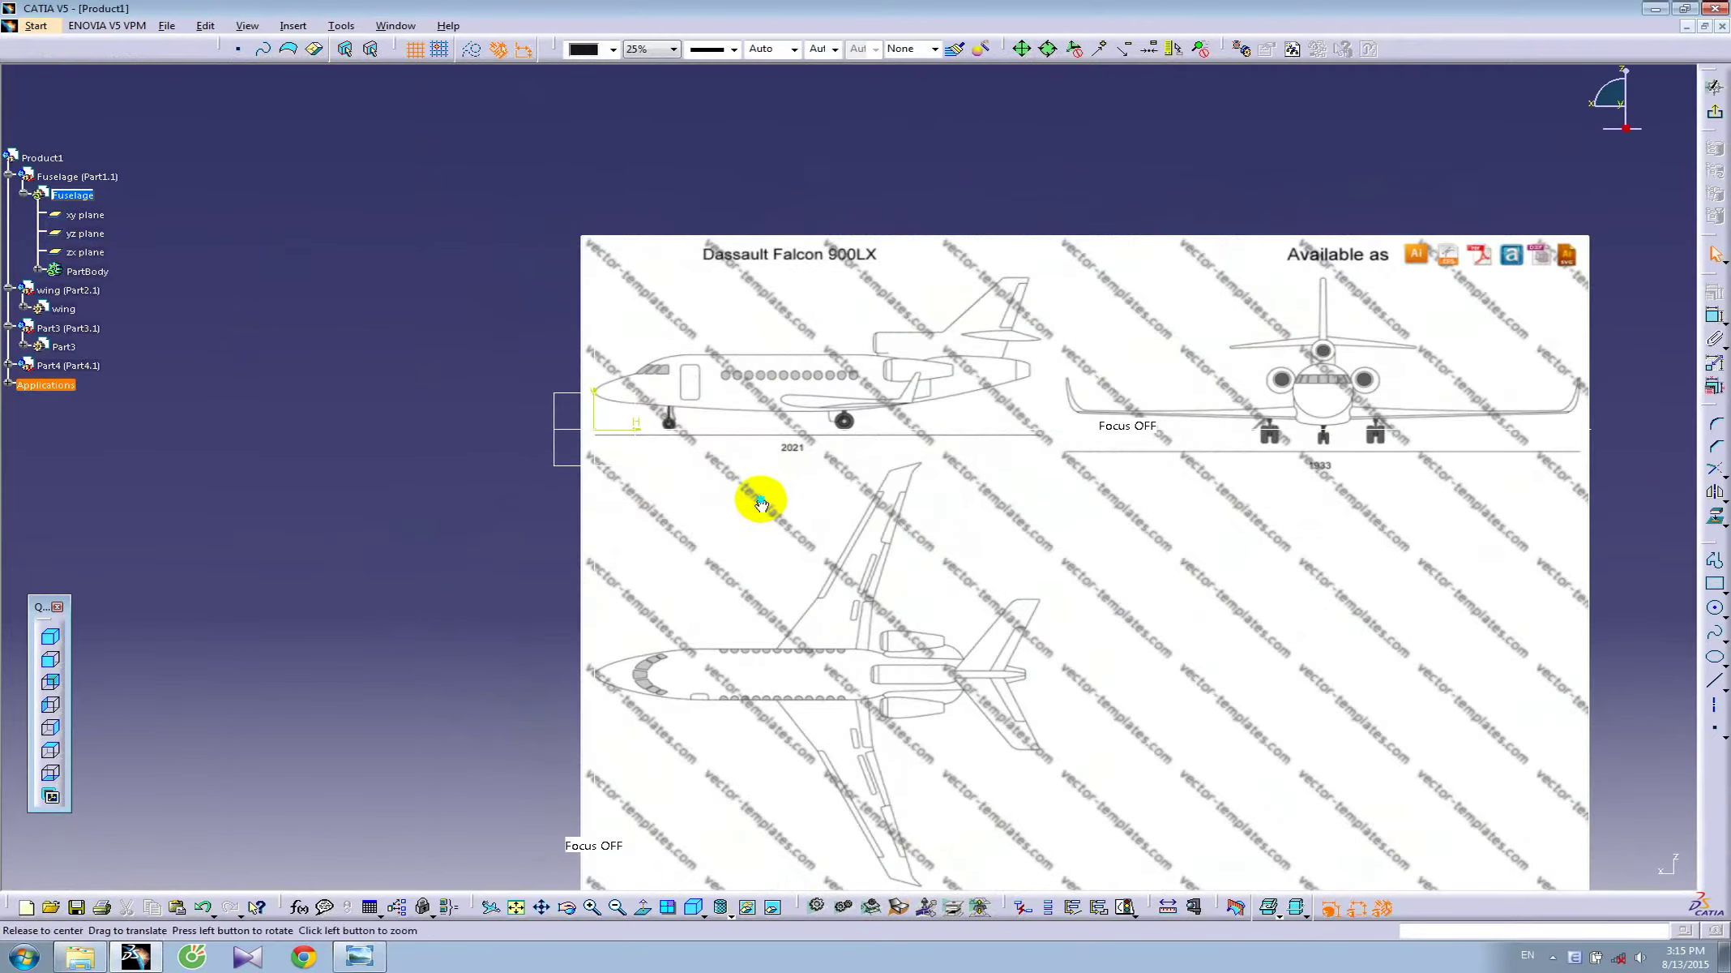
mouse_move(791, 484)
middle_down()
mouse_move(980, 573)
mouse_move(985, 369)
middle_up()
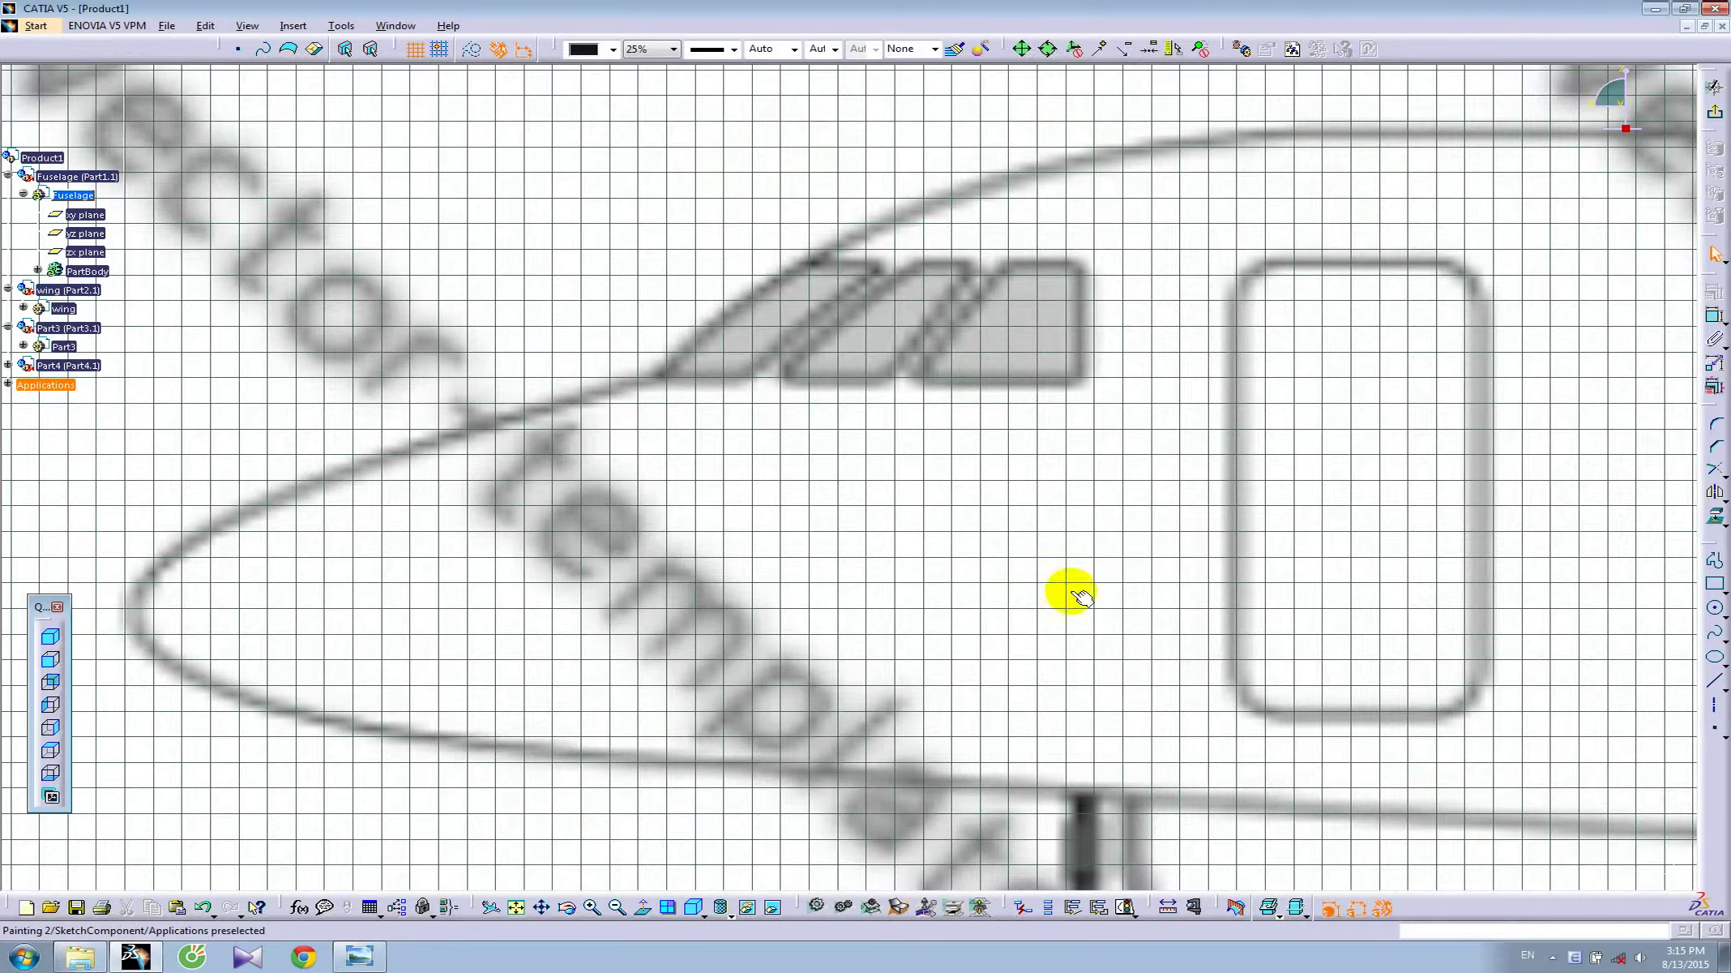
click(1714, 632)
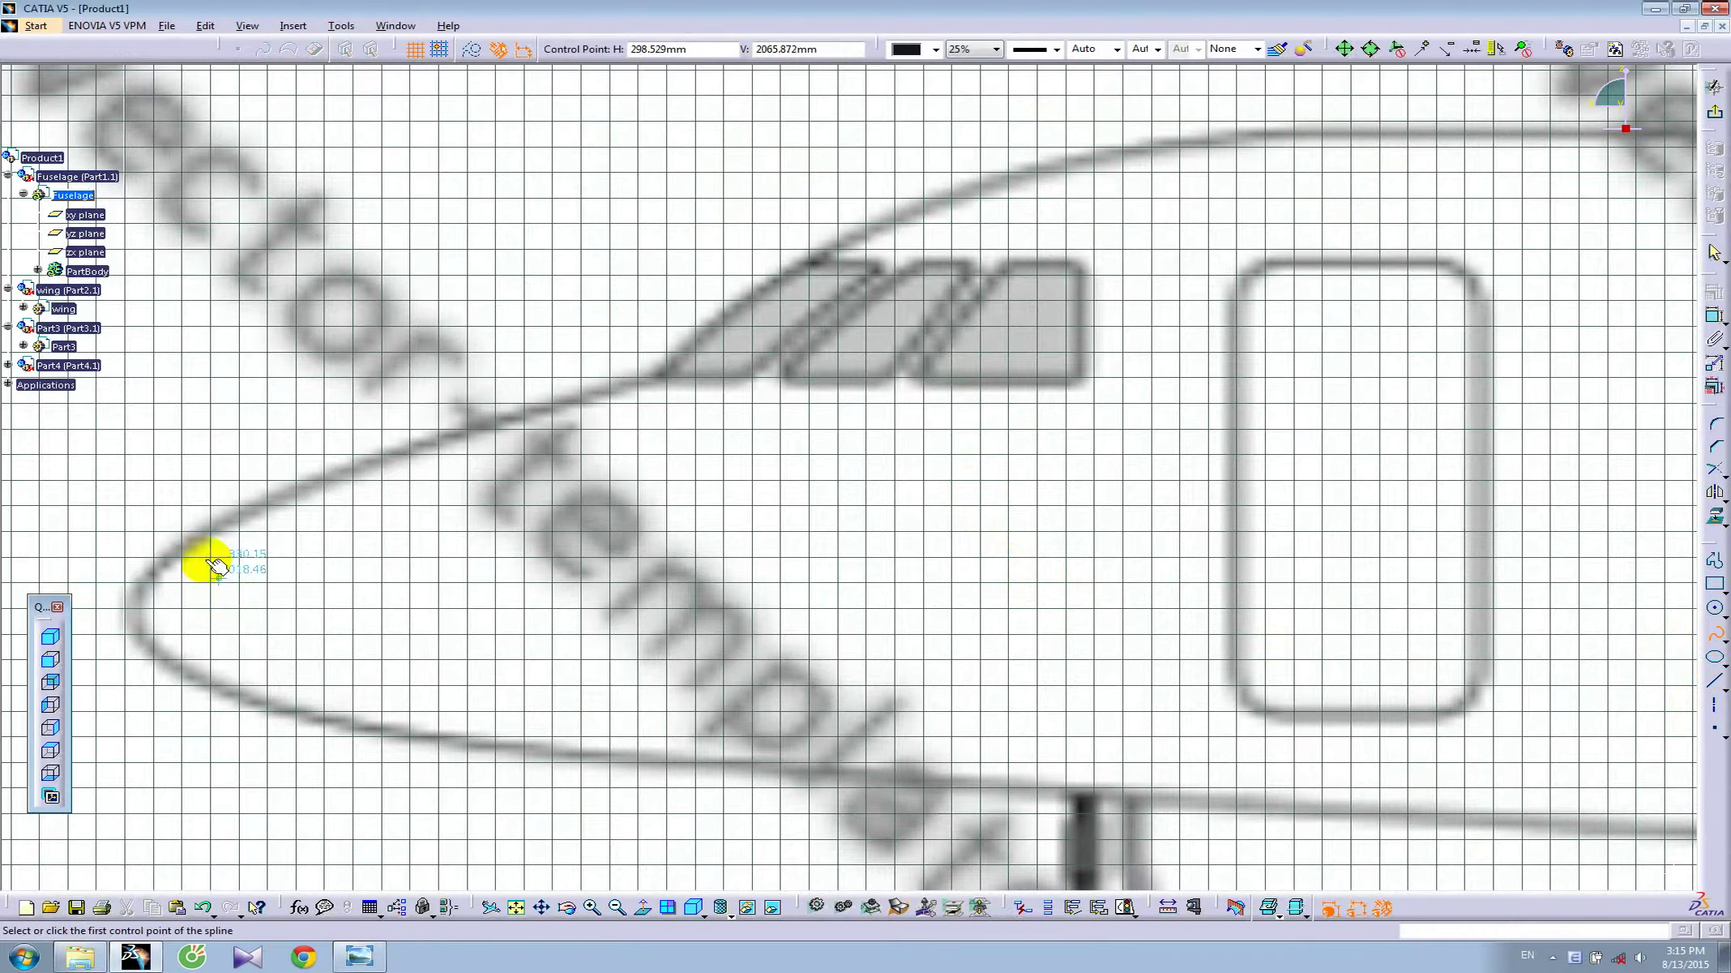
click(198, 538)
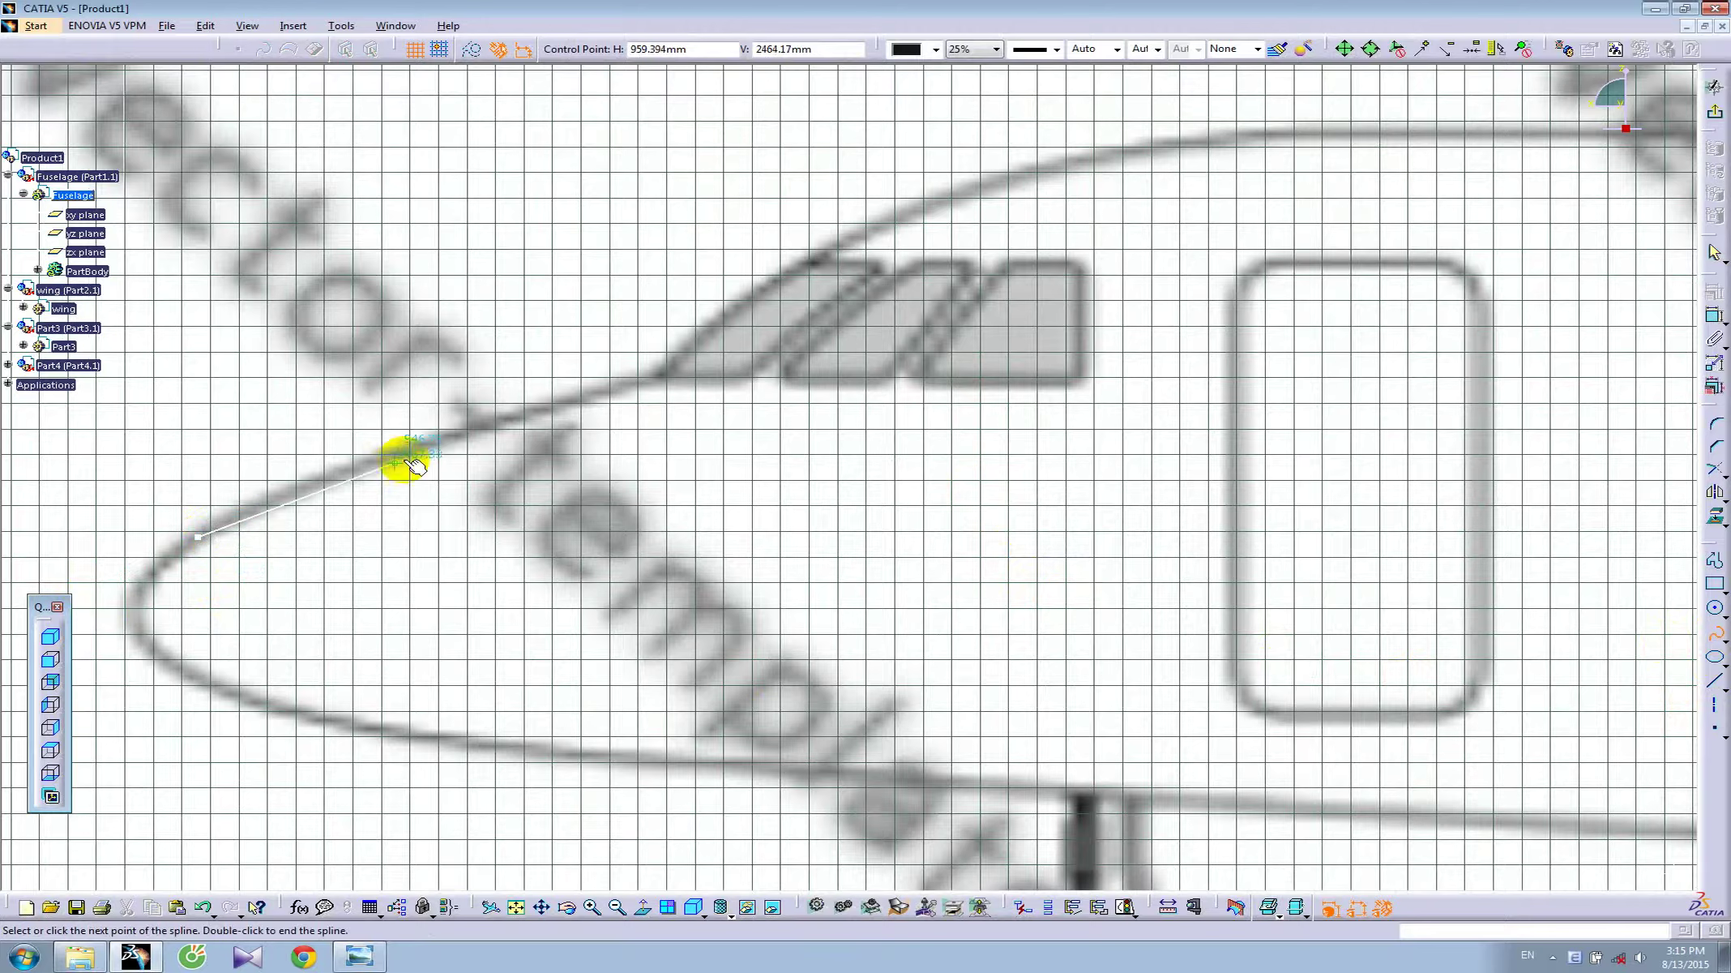
click(448, 438)
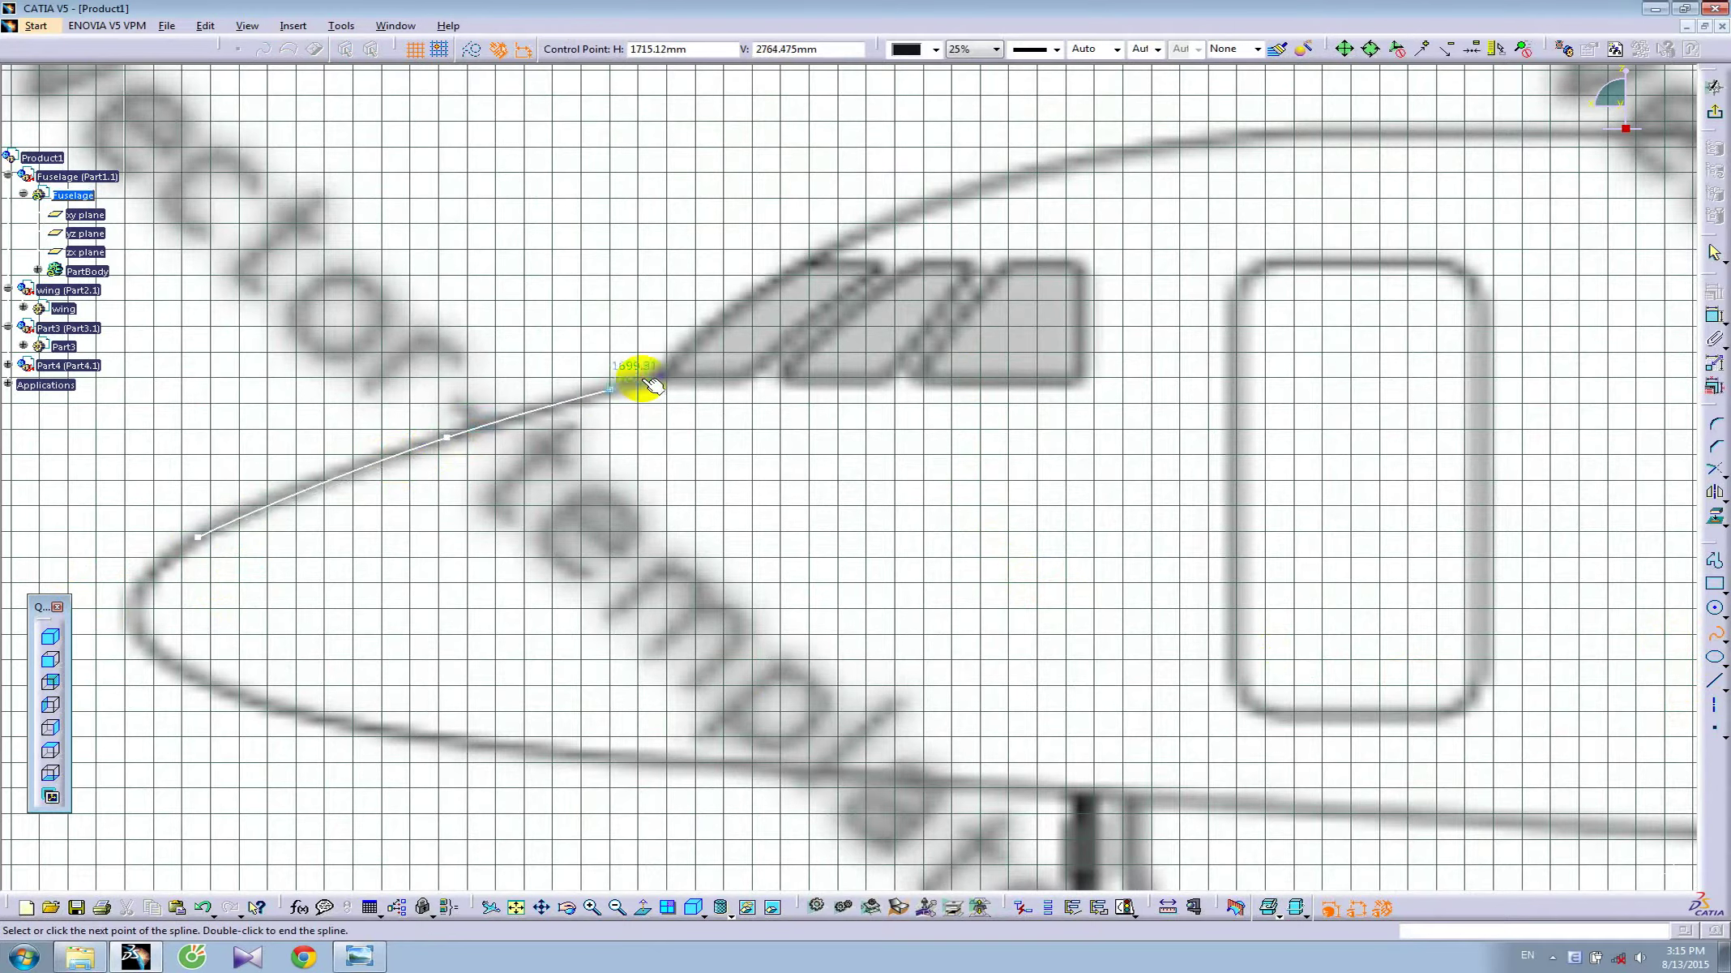
click(656, 376)
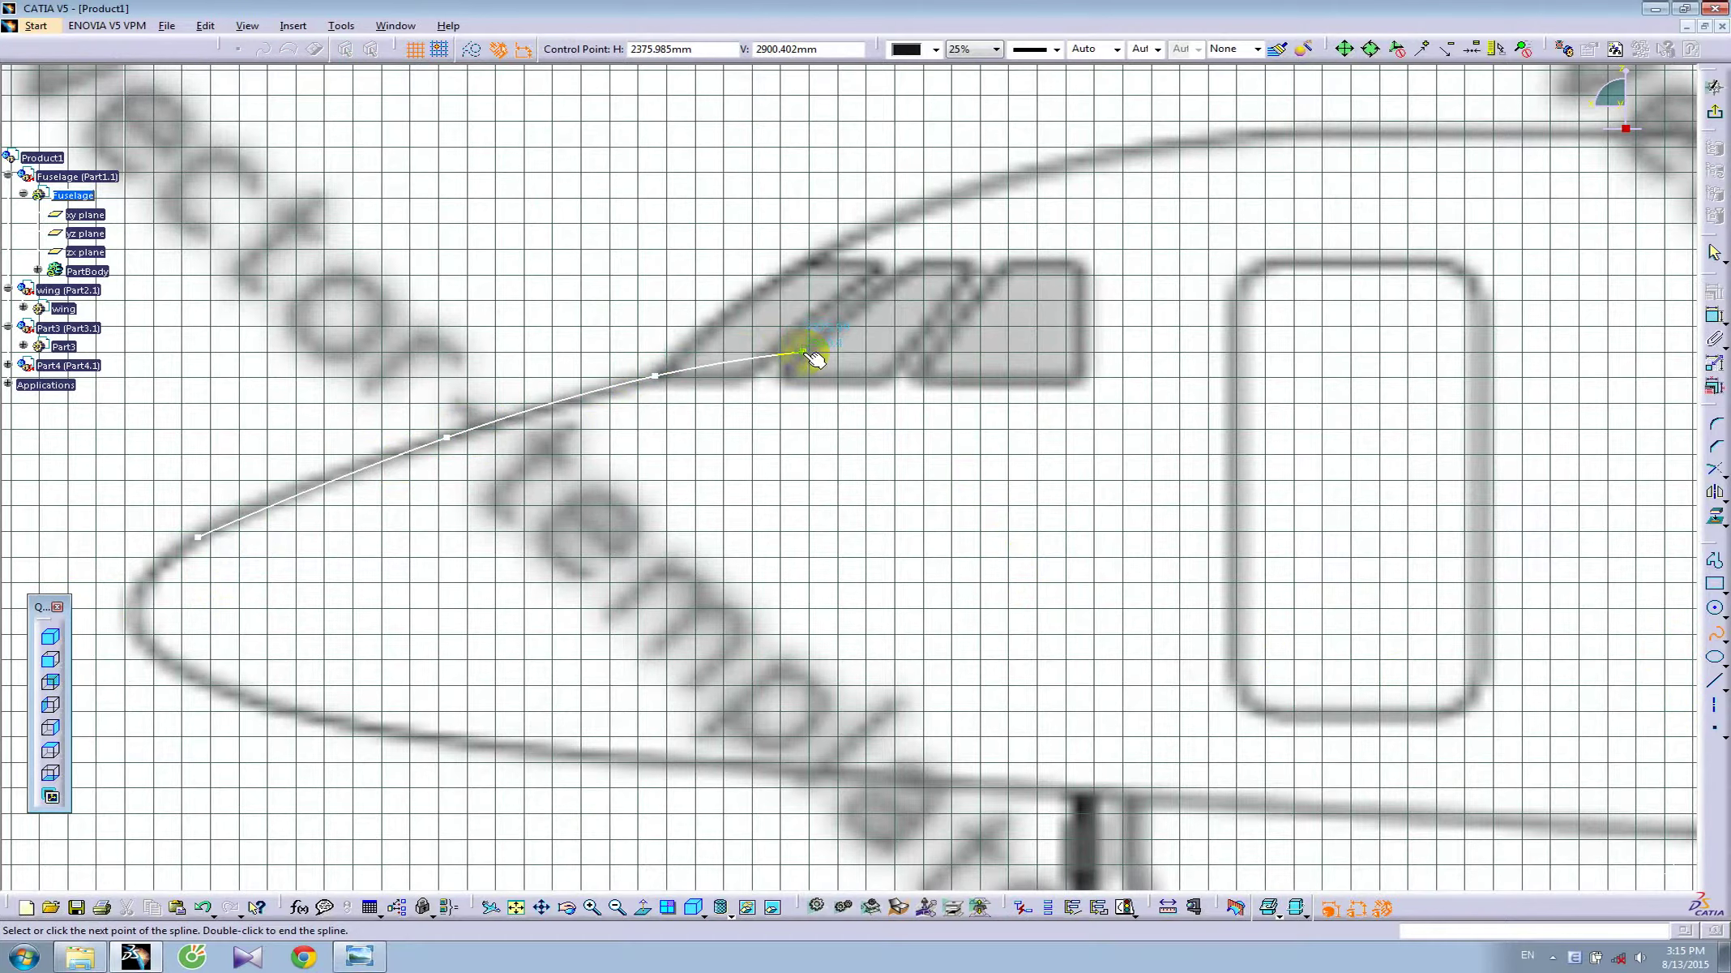
key(Escape)
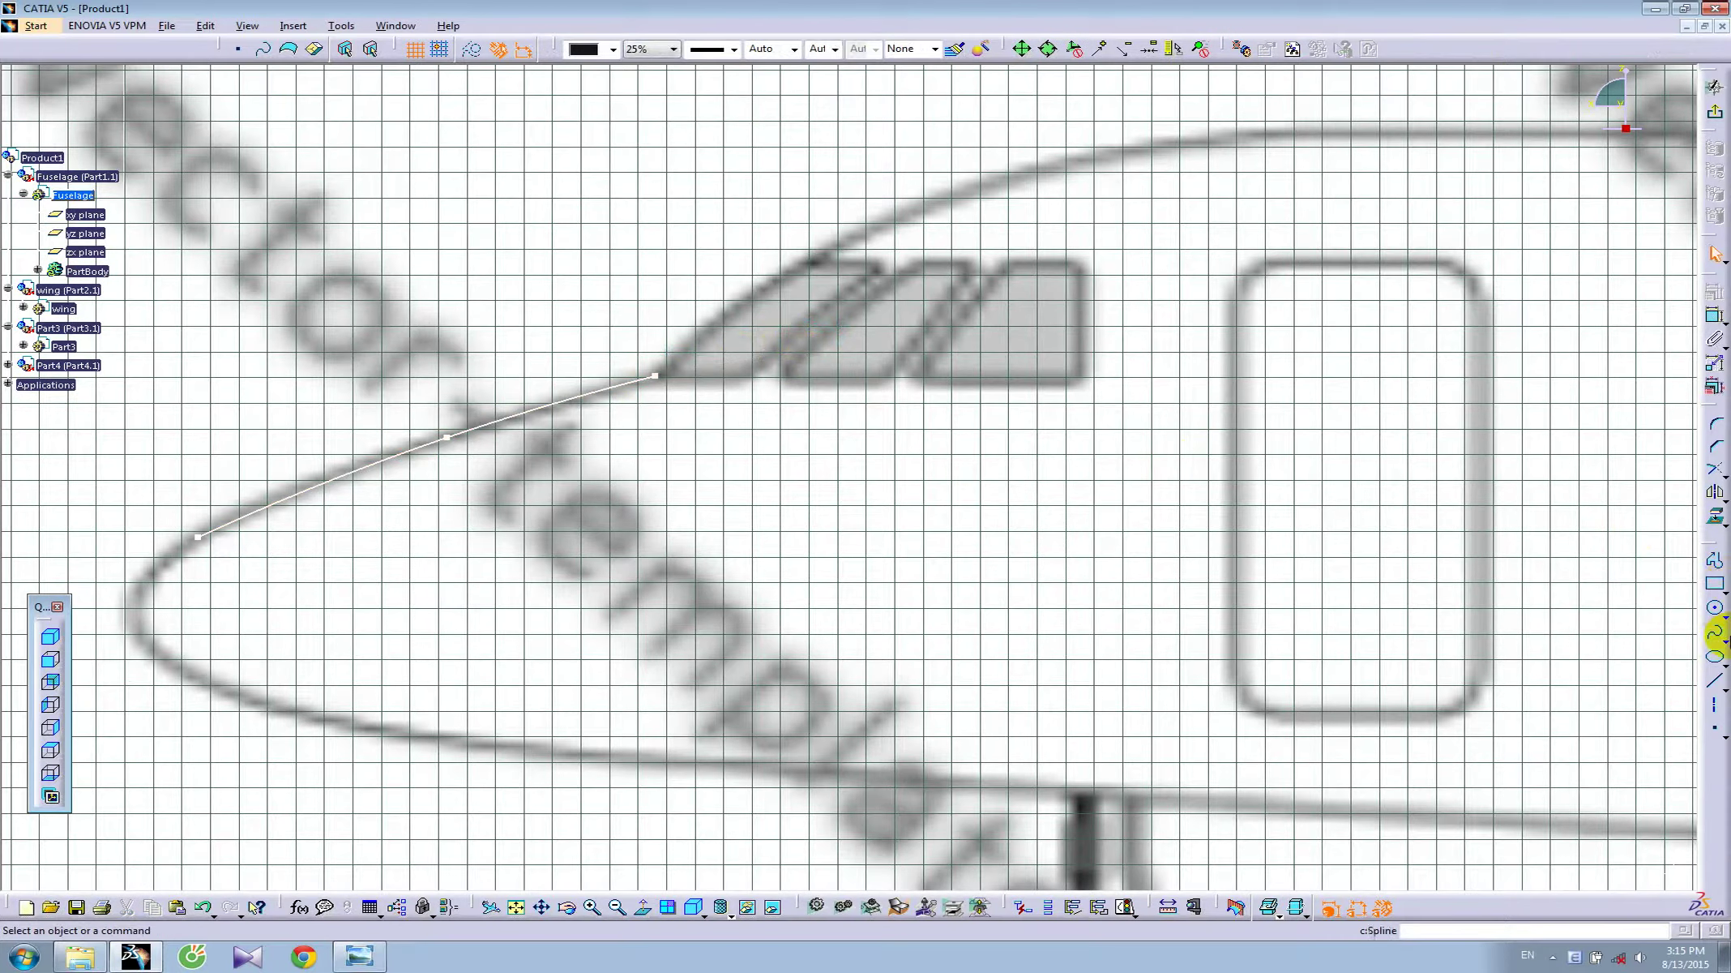
- Trace a second spline from the windscreen base over the windscreen to the cabin roof, and open its definition
click(657, 376)
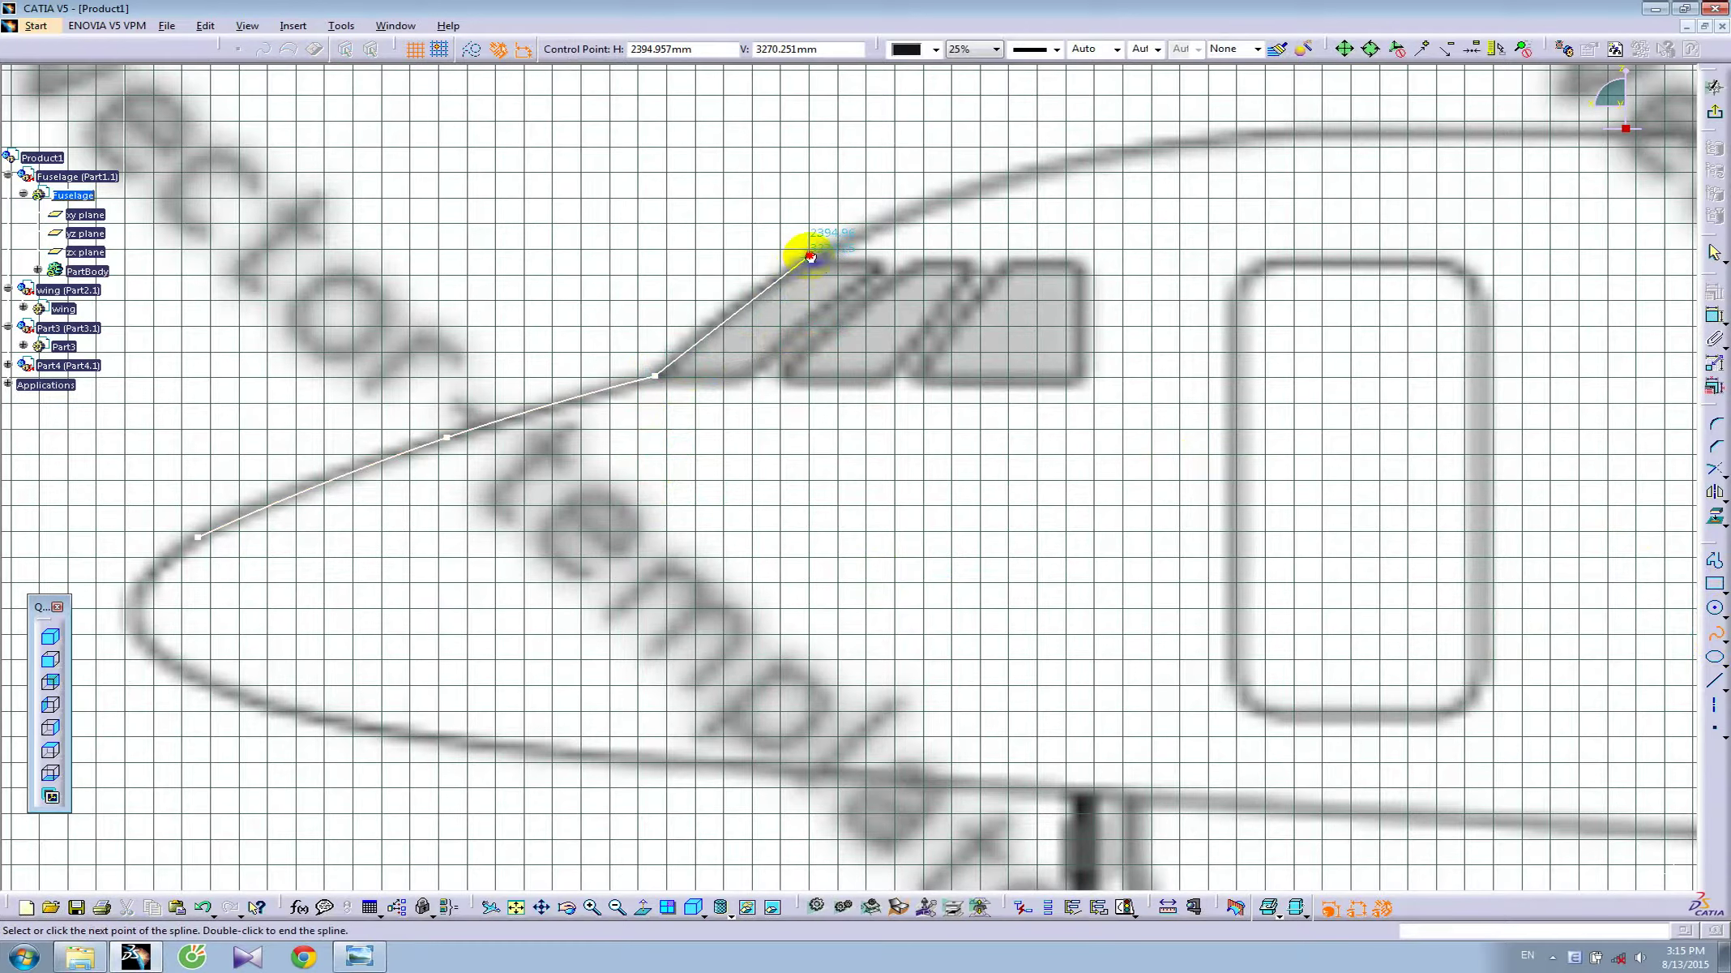
click(810, 256)
middle_drag(1101, 162, 568, 262)
click(596, 249)
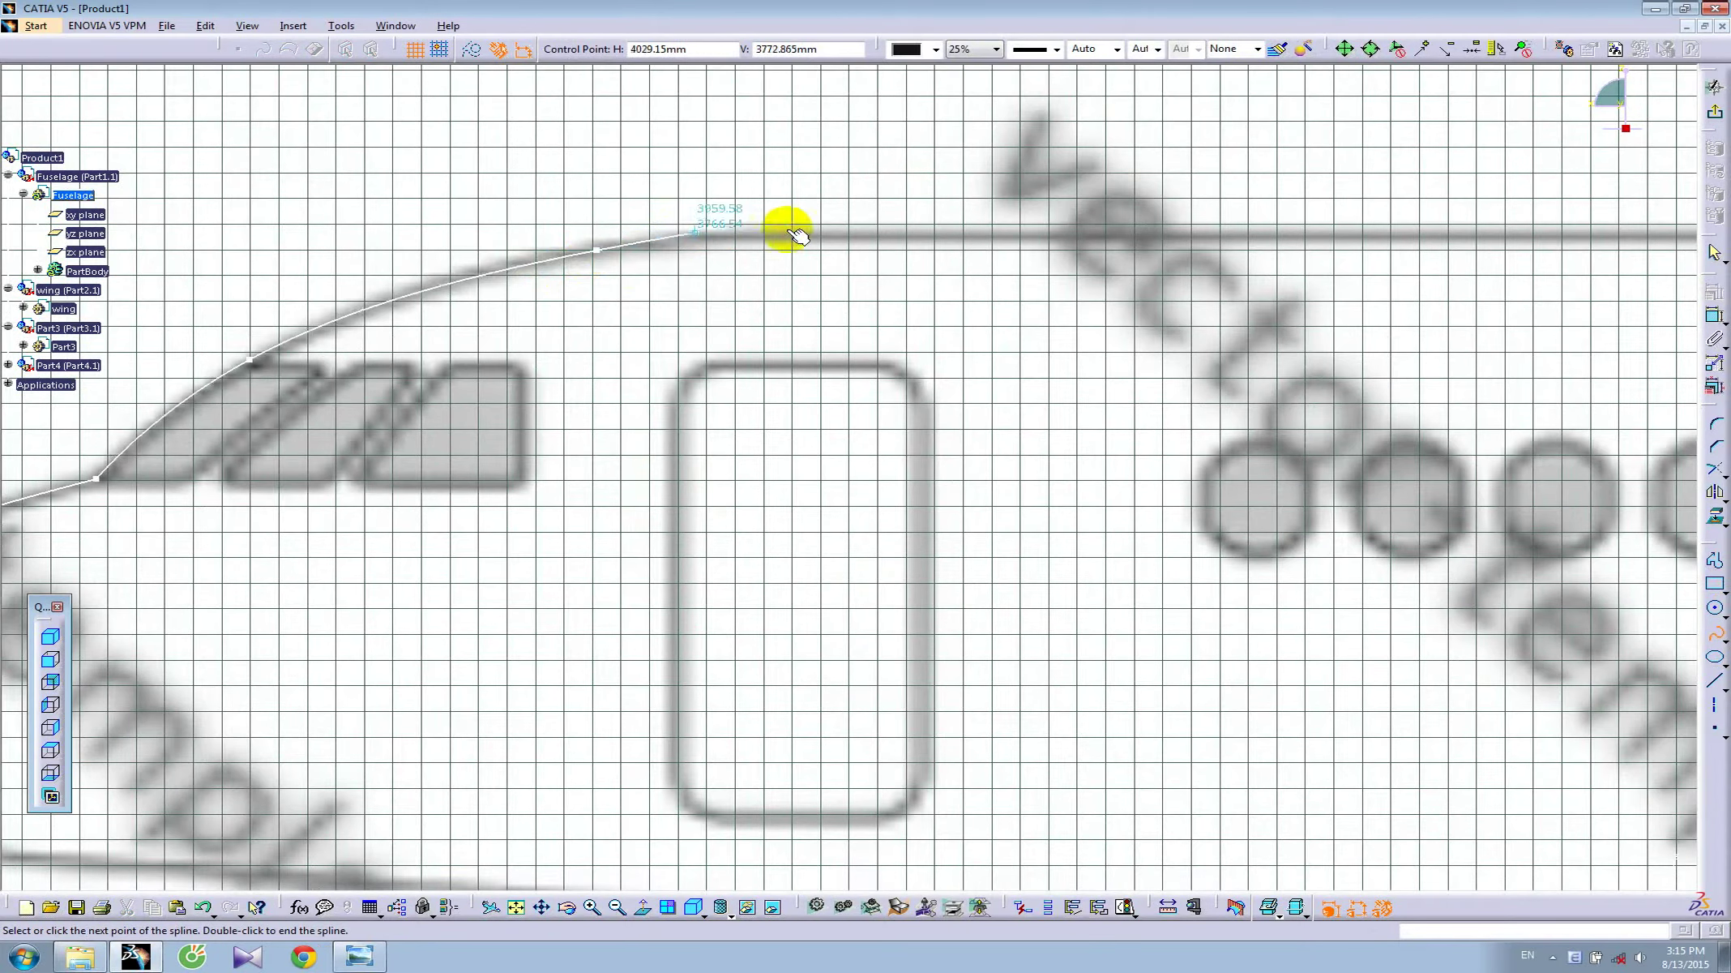
double_click(938, 234)
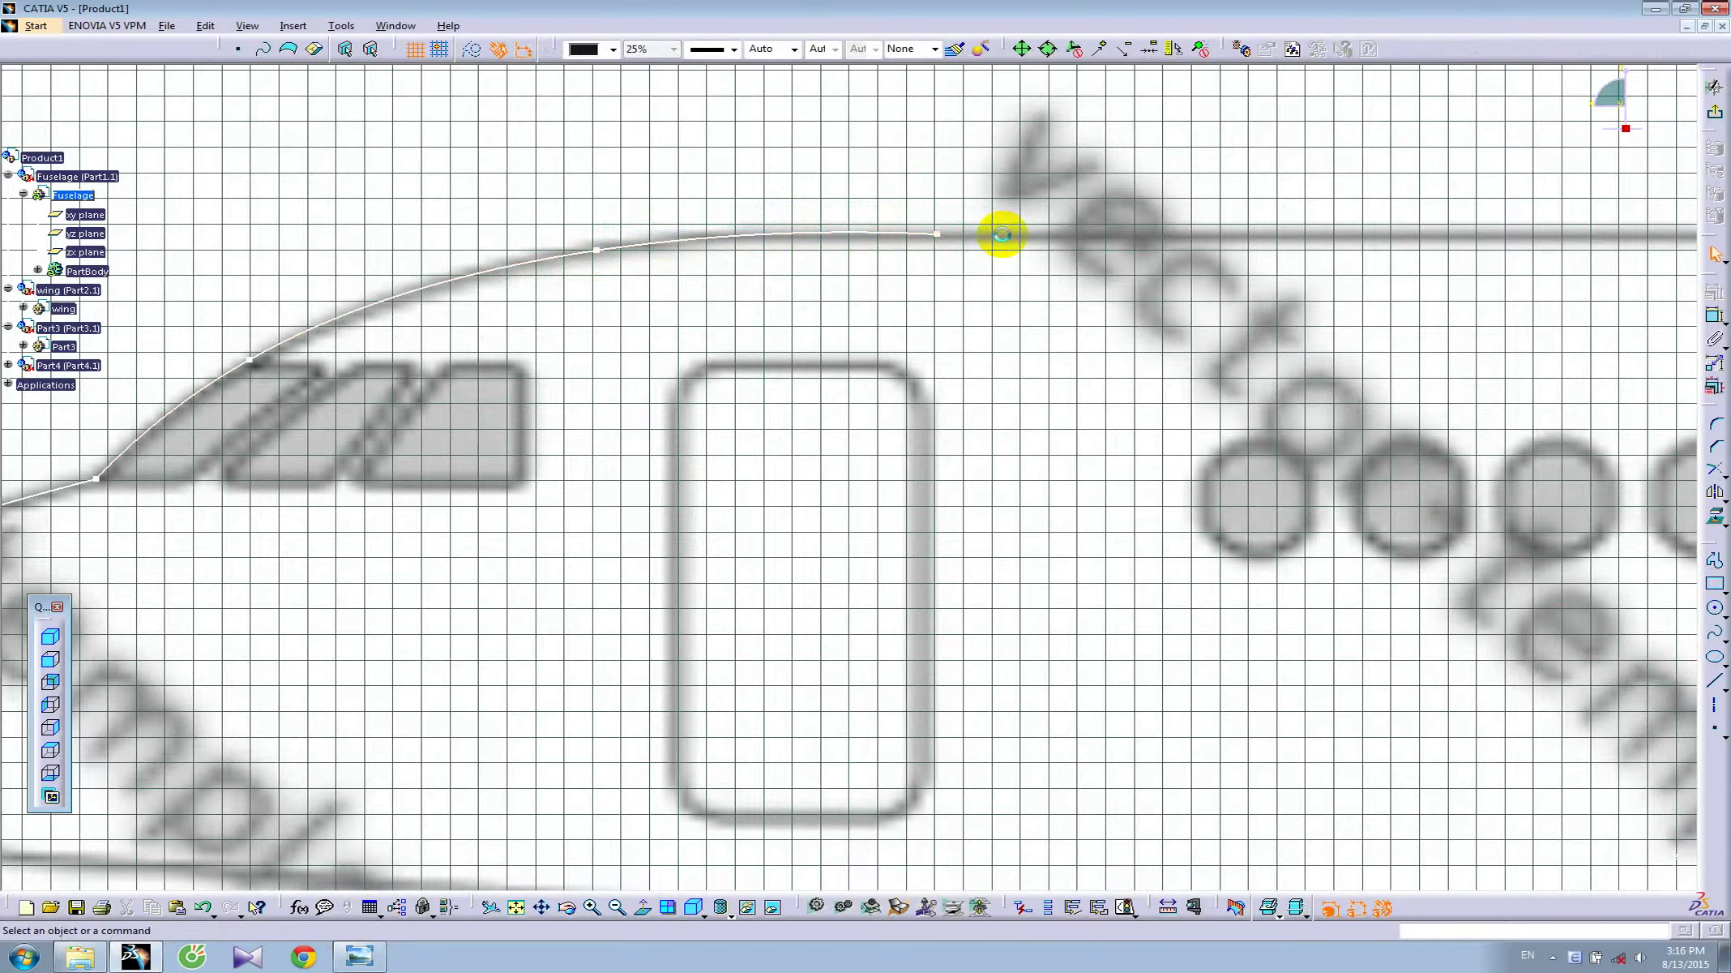
click(914, 232)
double_click(915, 233)
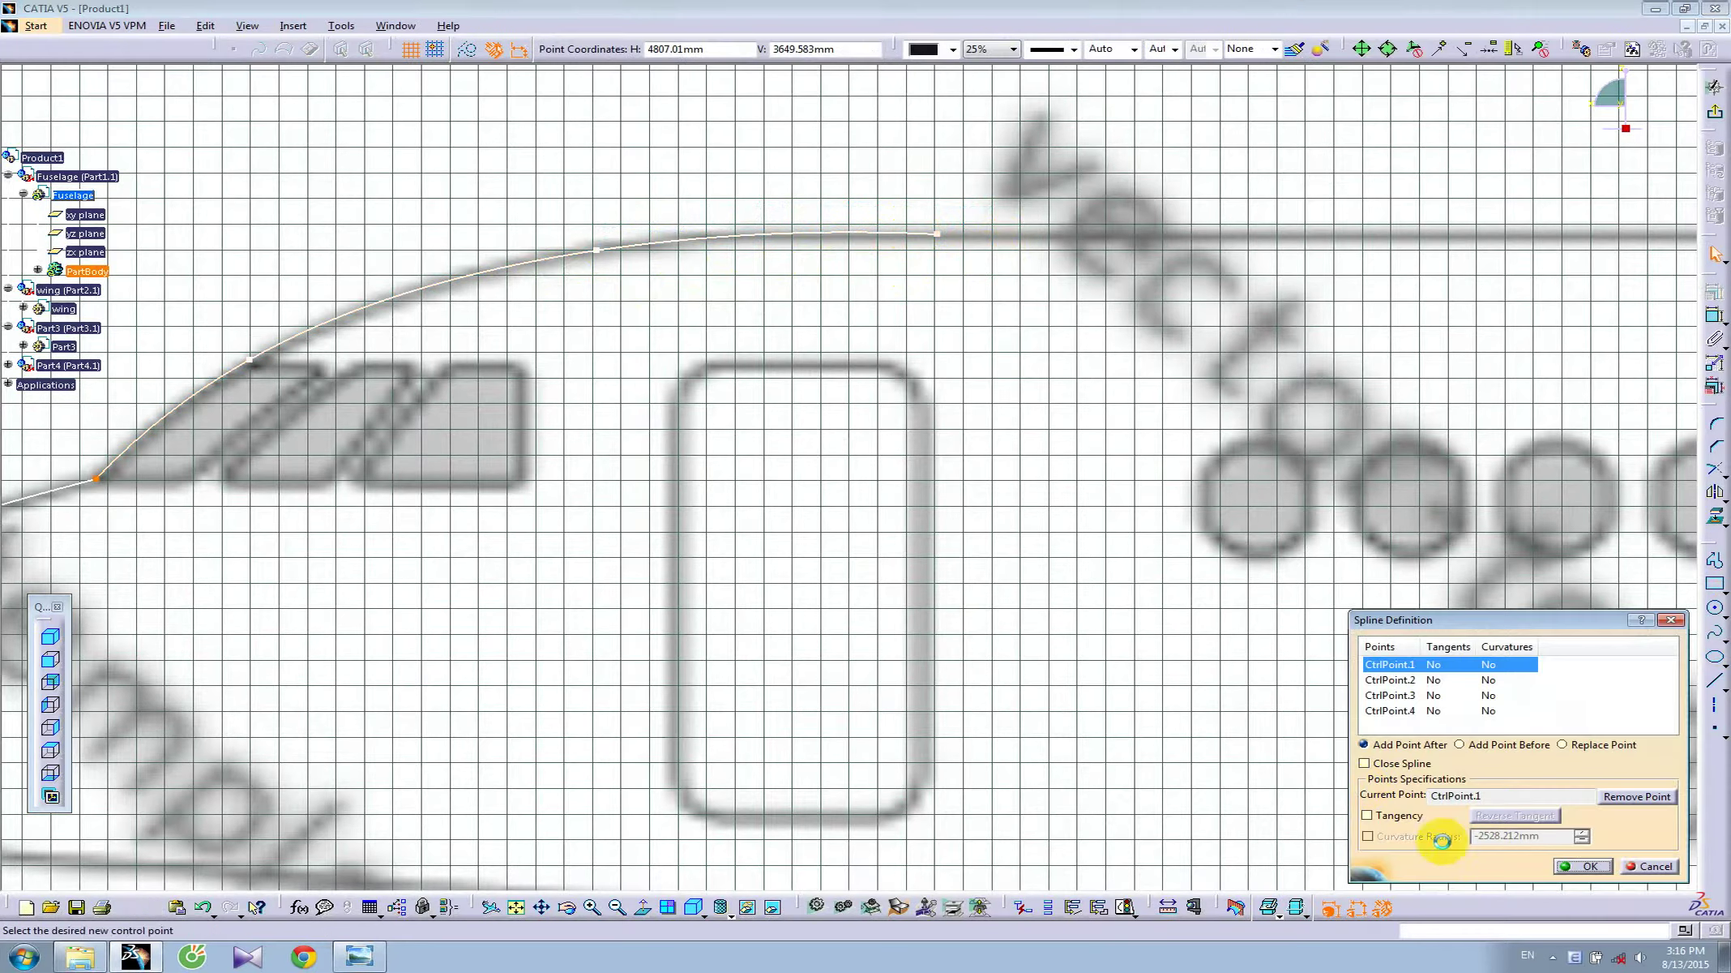
- Enable tangency at the spline's last control point and constrain that end tangent horizontal
click(1436, 710)
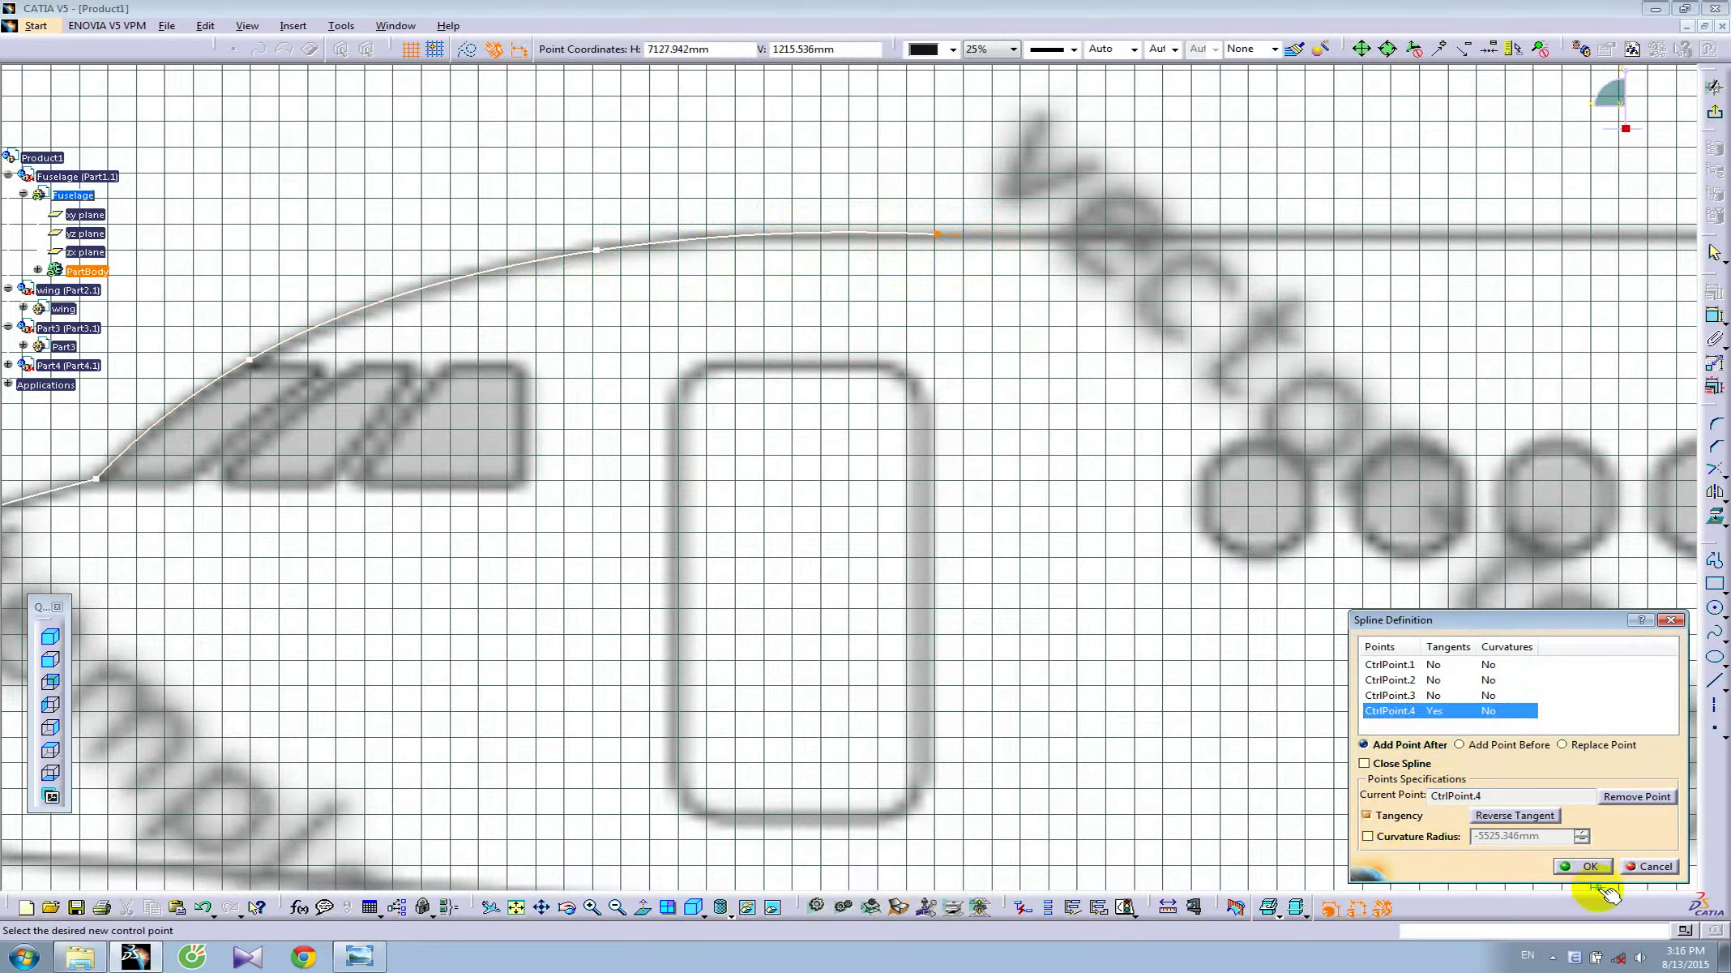
click(1583, 866)
click(940, 235)
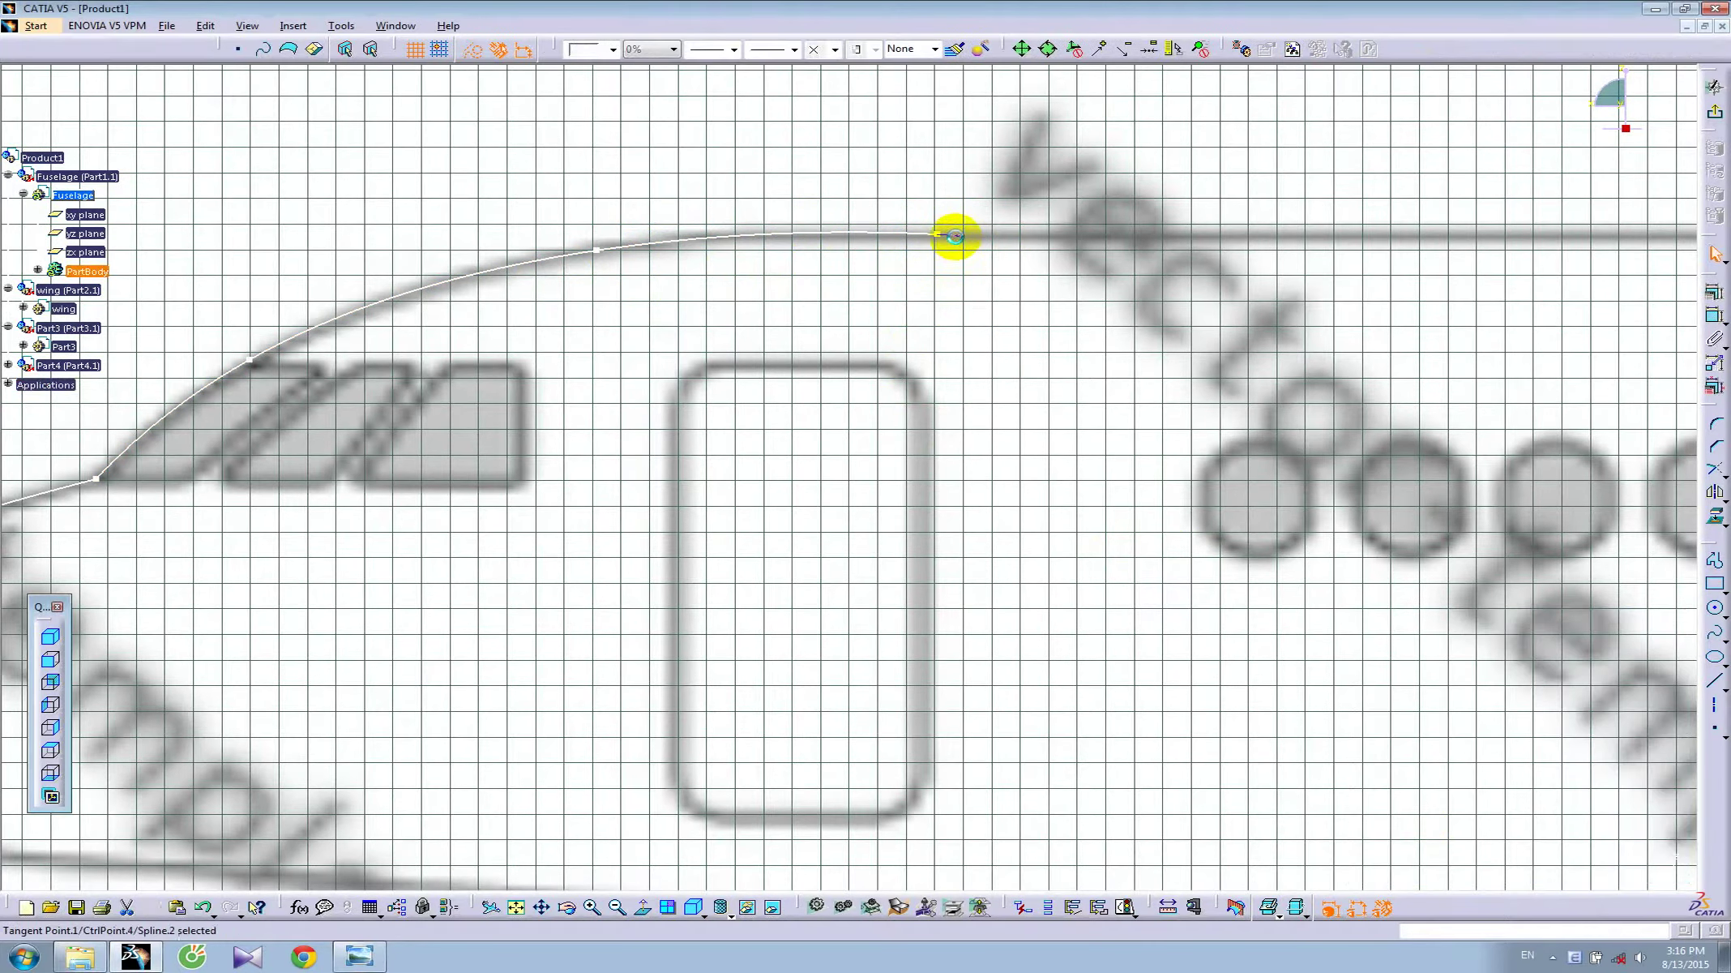
click(1715, 292)
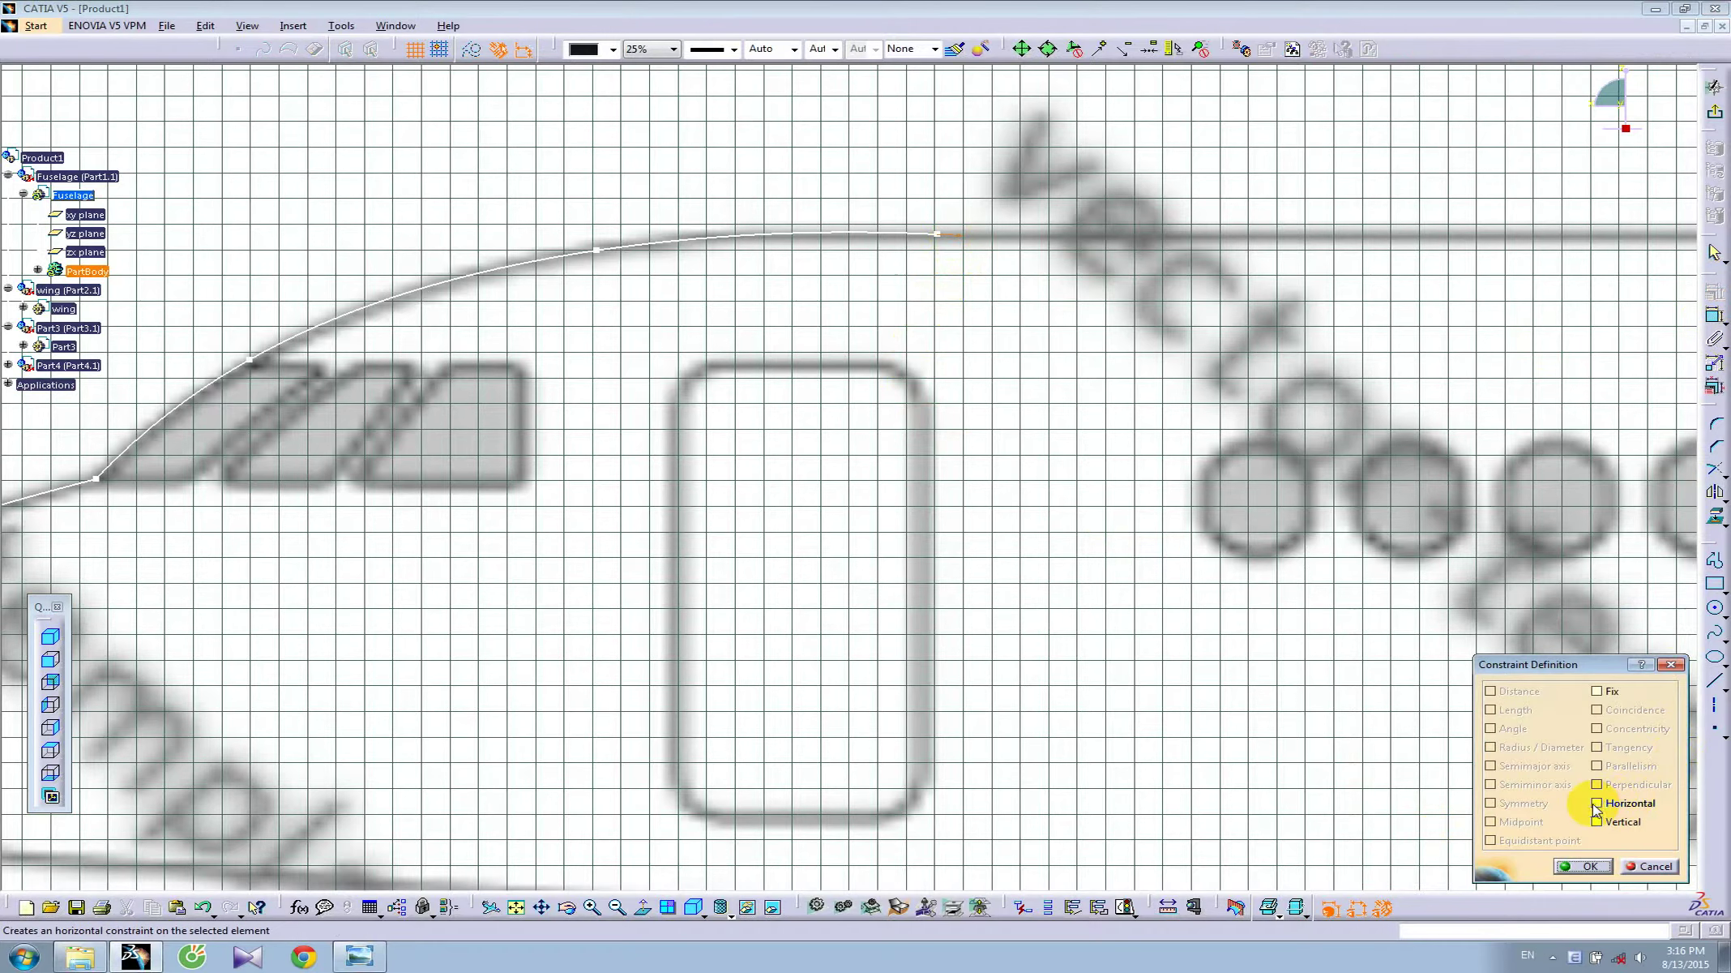
click(1596, 803)
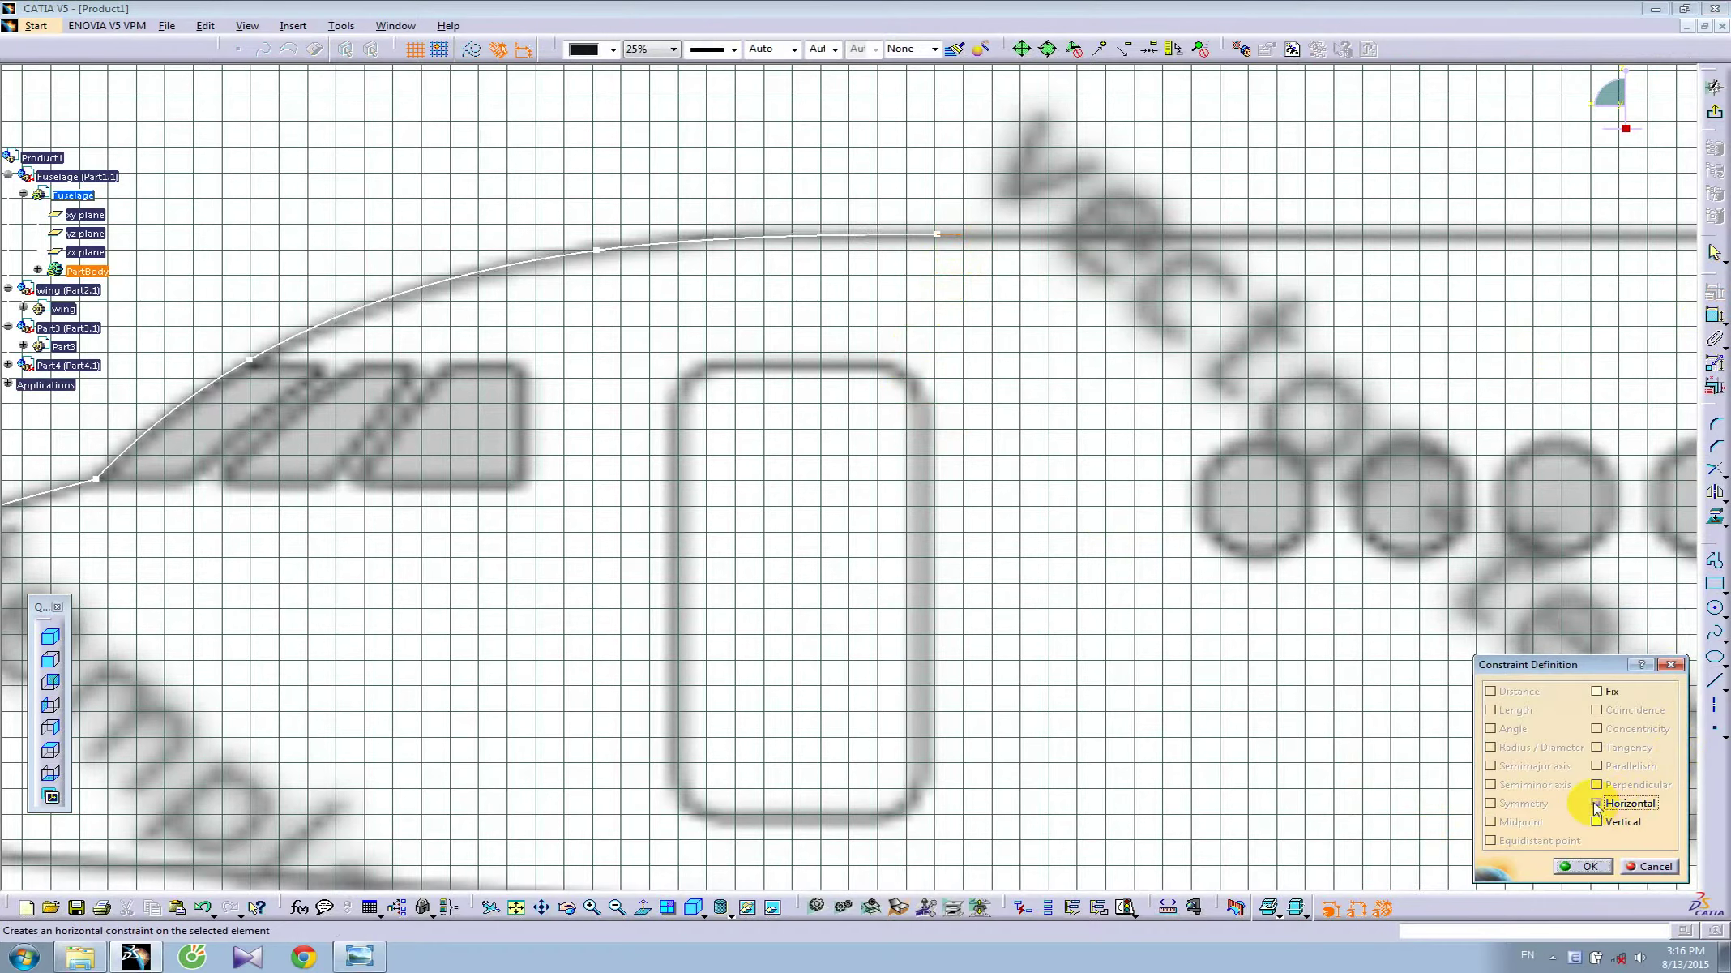
click(1589, 865)
- Round the junction of the two nose curves at the windscreen base with a corner
middle_drag(405, 539, 982, 447)
scroll(981, 447, up, 2)
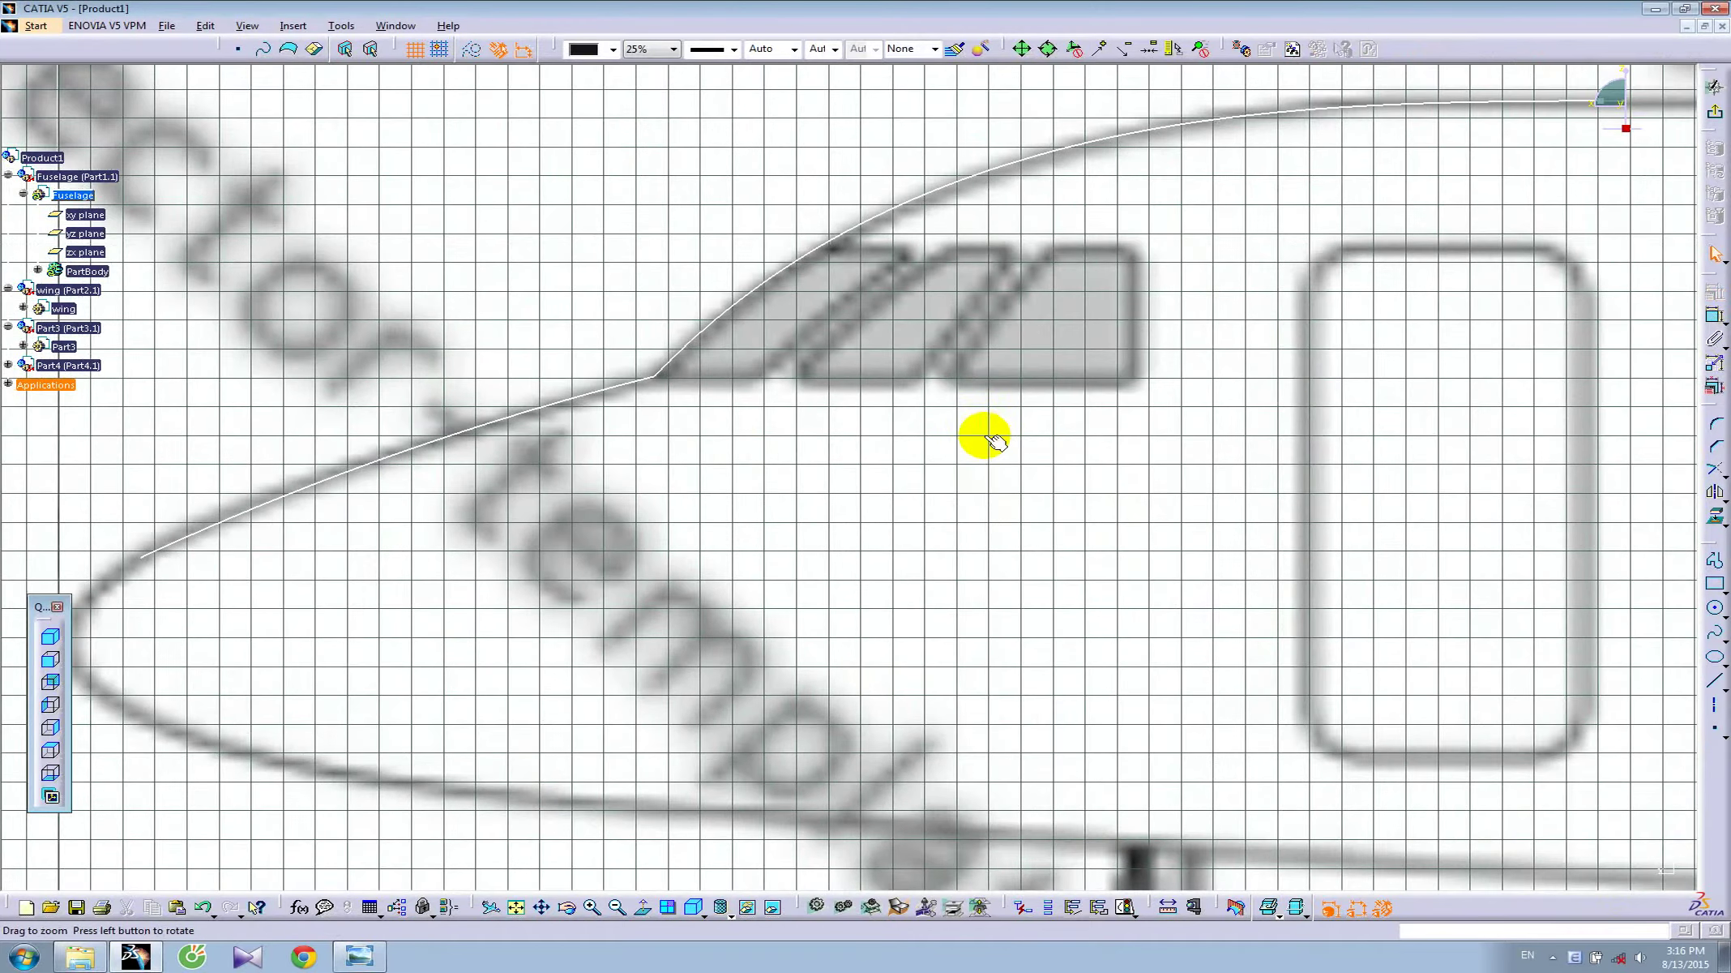
click(1715, 424)
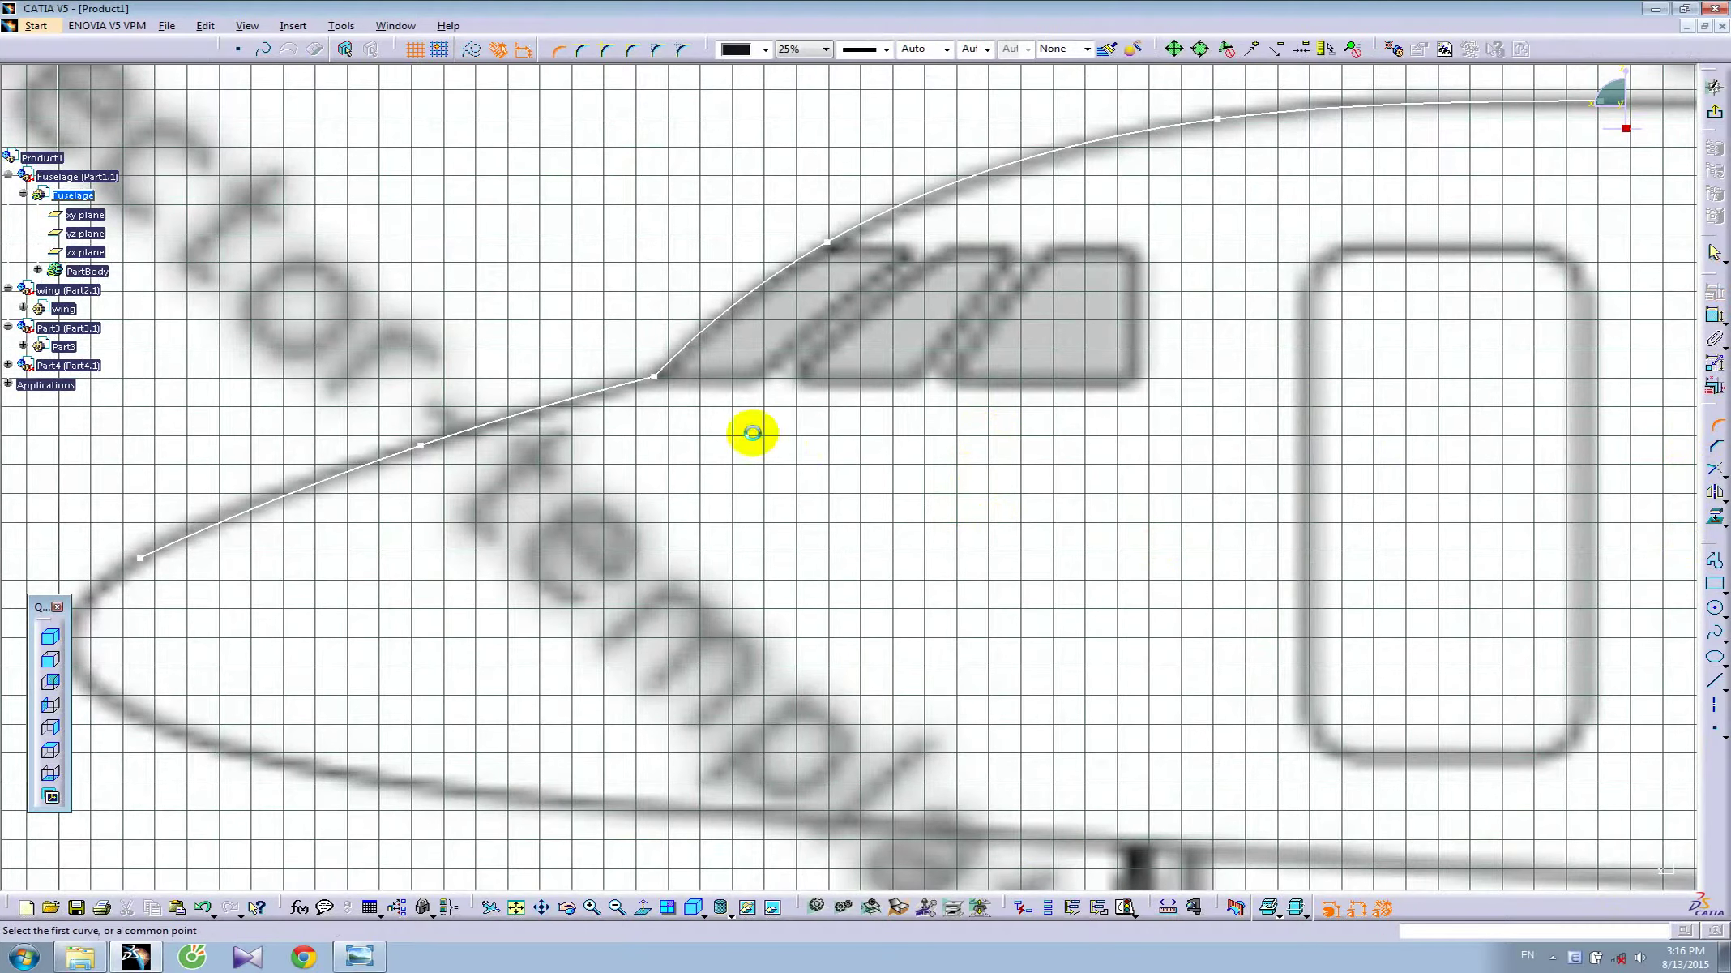
click(652, 379)
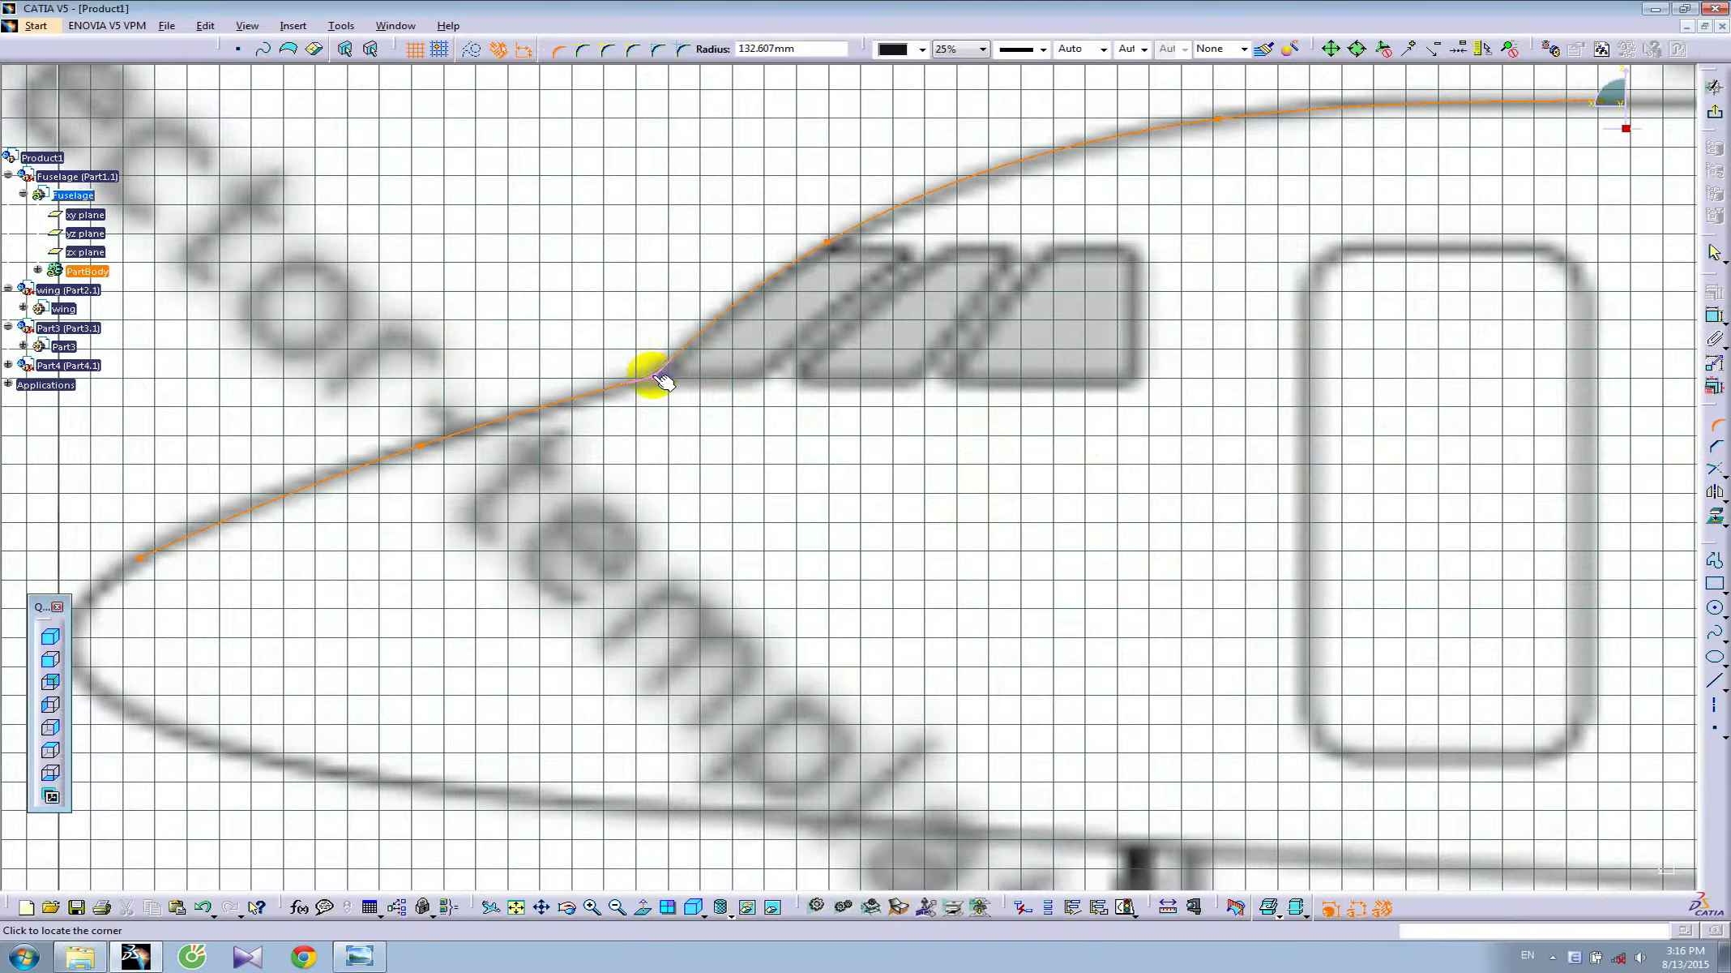
click(663, 381)
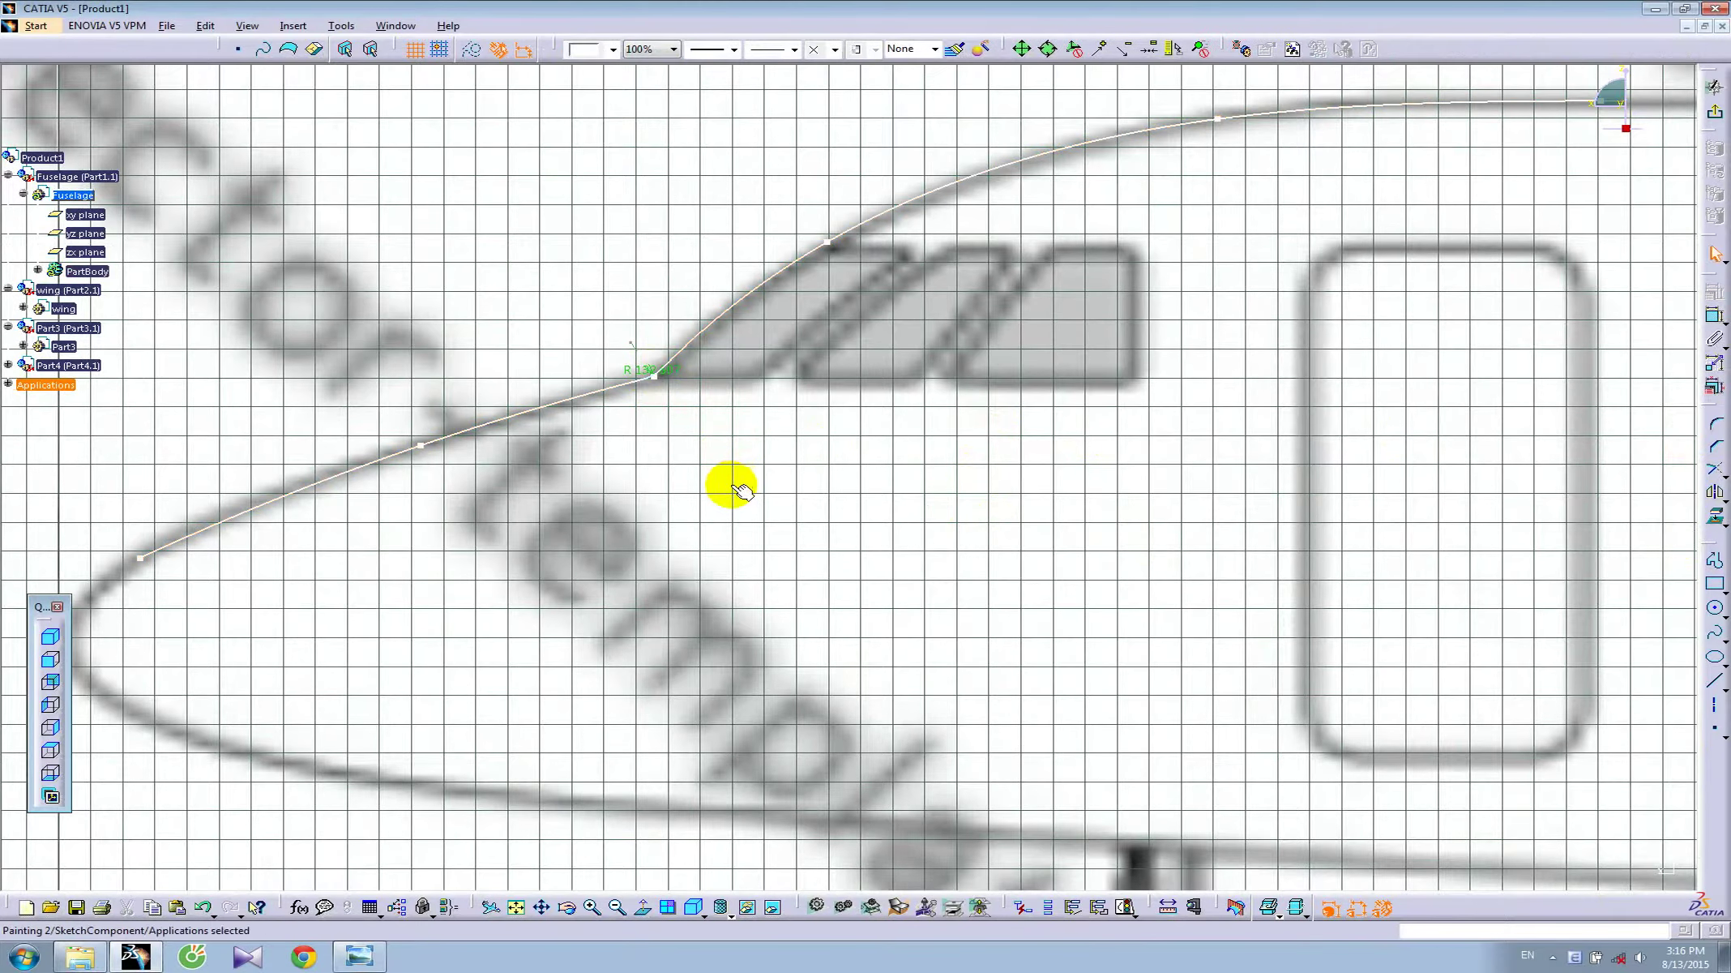
mouse_move(680, 467)
middle_down()
mouse_move(672, 394)
mouse_move(1121, 444)
mouse_move(1056, 447)
mouse_move(1036, 479)
mouse_move(1191, 475)
mouse_move(719, 488)
mouse_move(1157, 531)
middle_up()
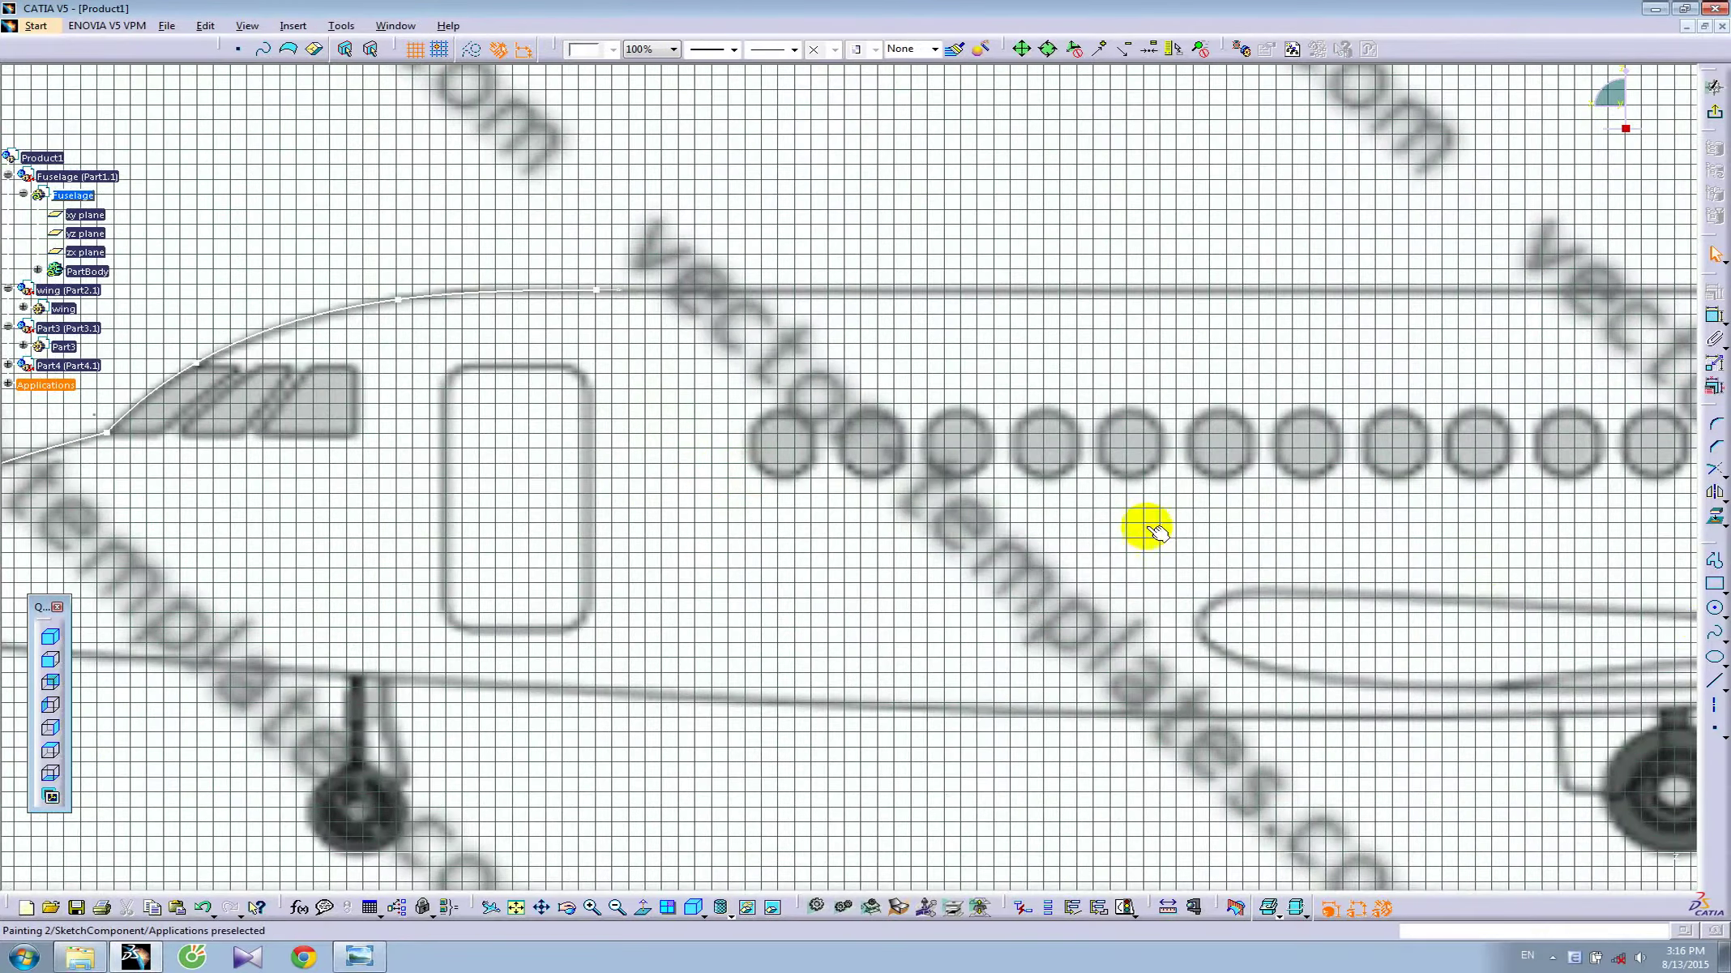
- Extend the roofline with a straight line from the roof spline's end toward the tail
click(1719, 639)
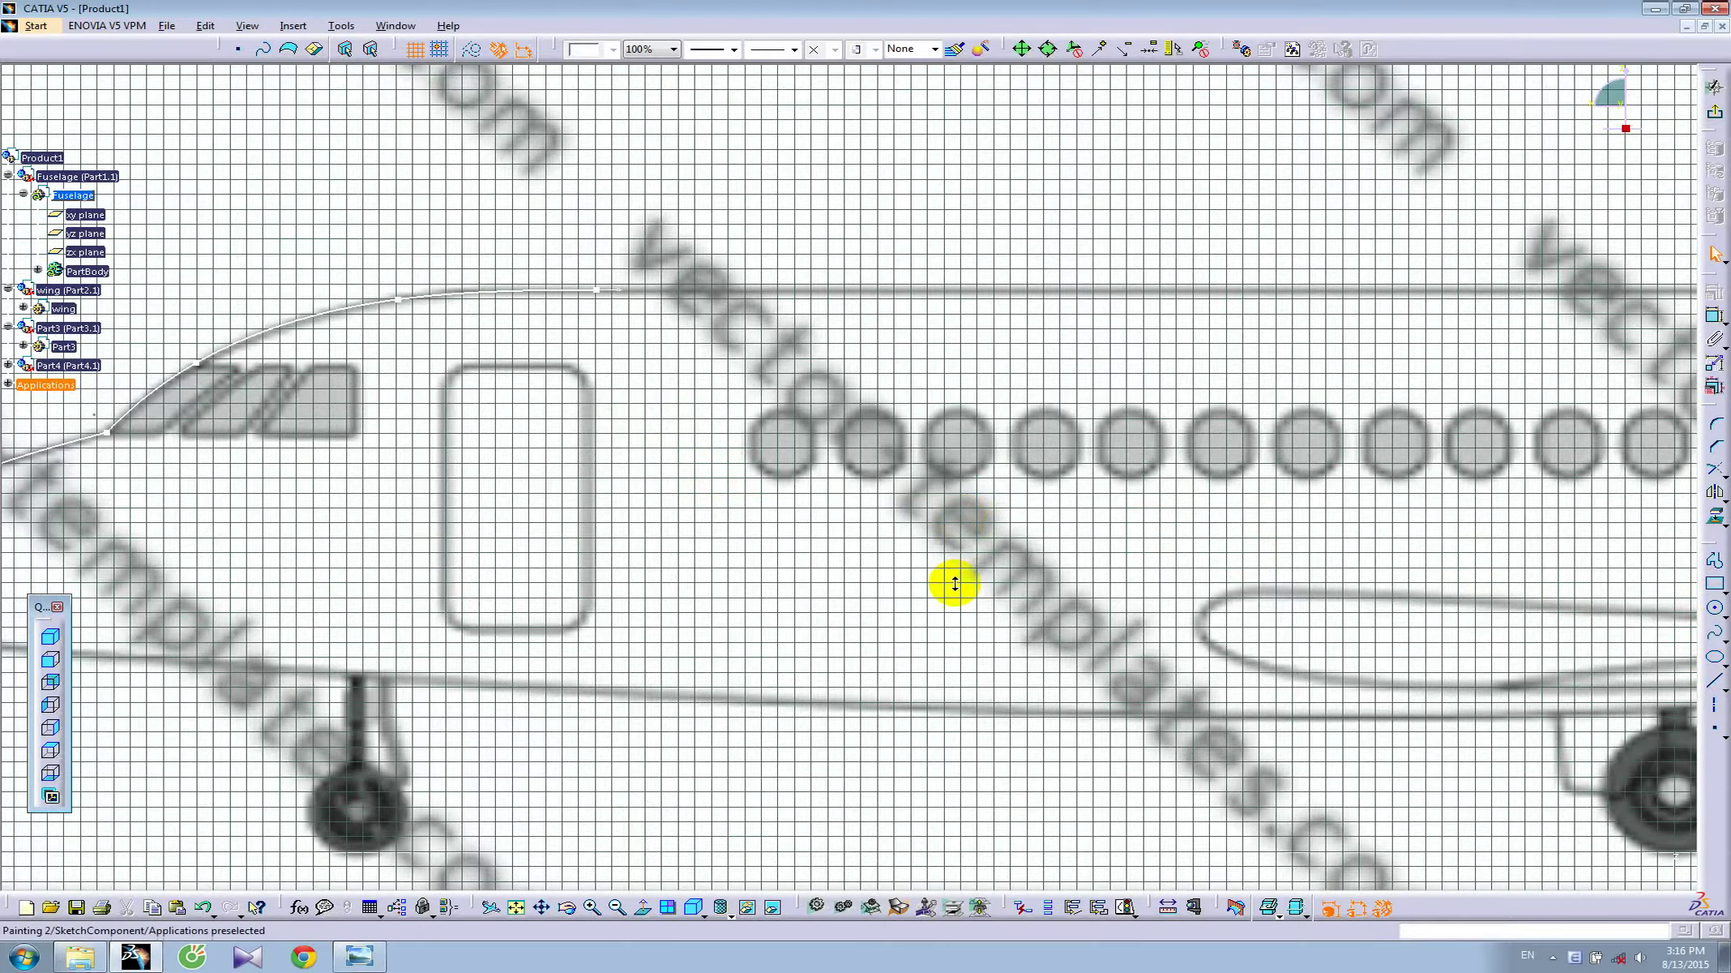
mouse_move(947, 587)
middle_down()
mouse_move(940, 629)
mouse_move(929, 521)
middle_up()
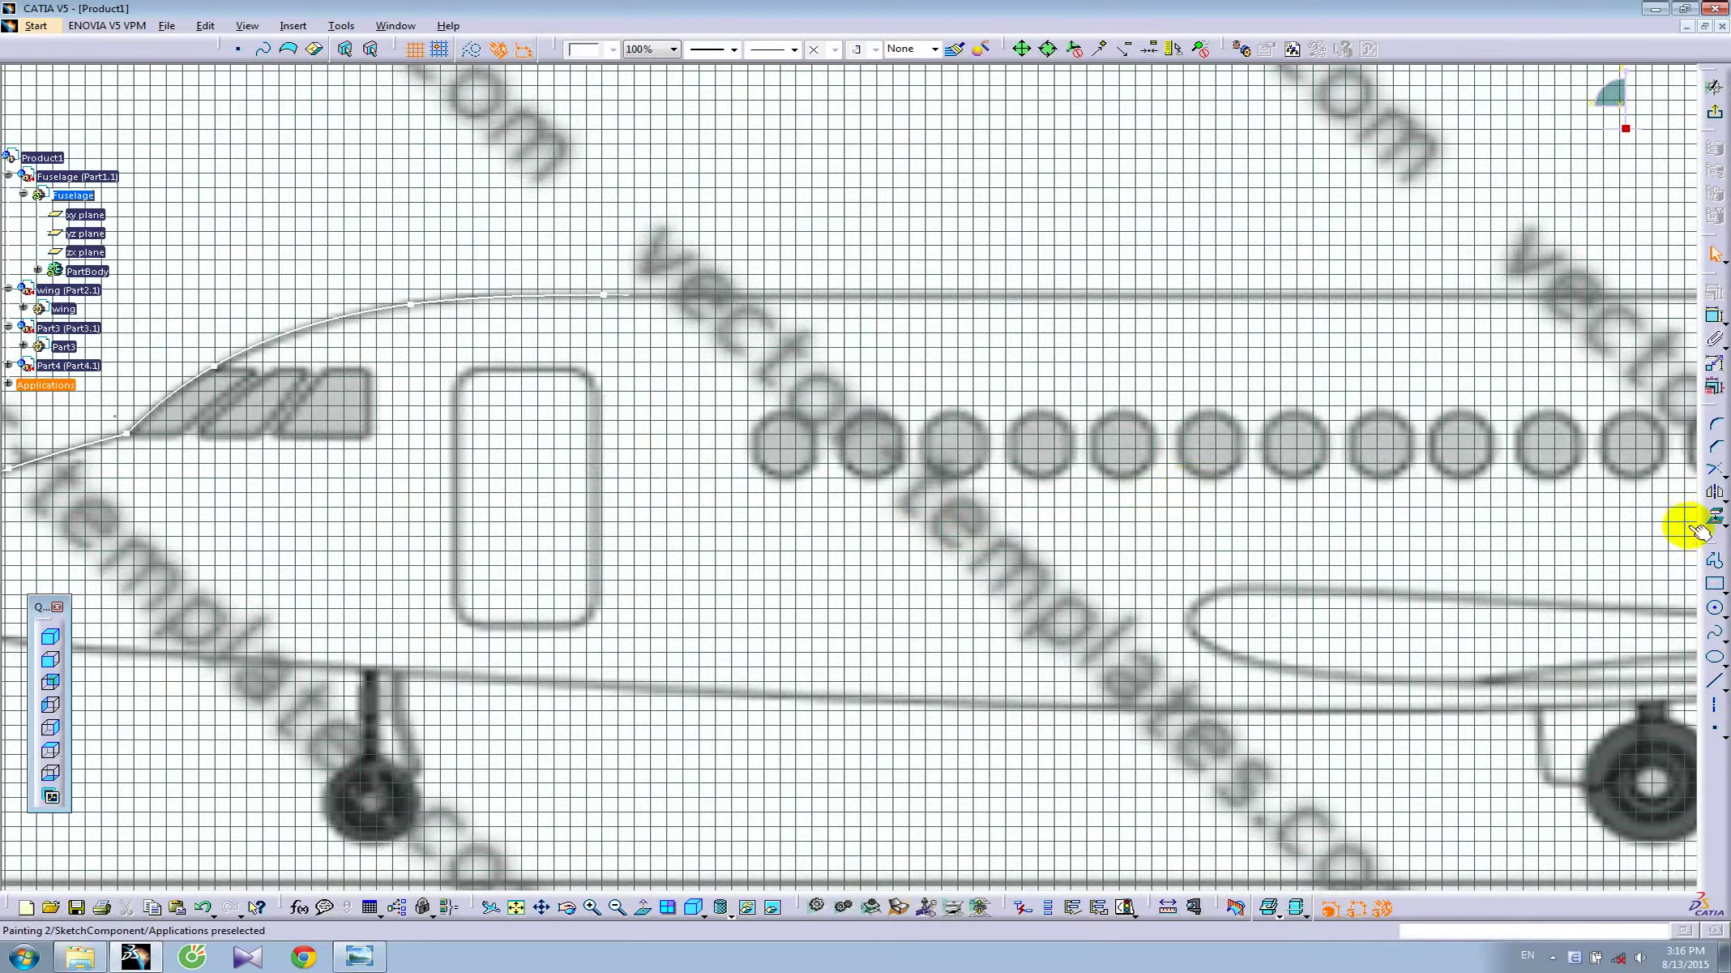
click(1714, 681)
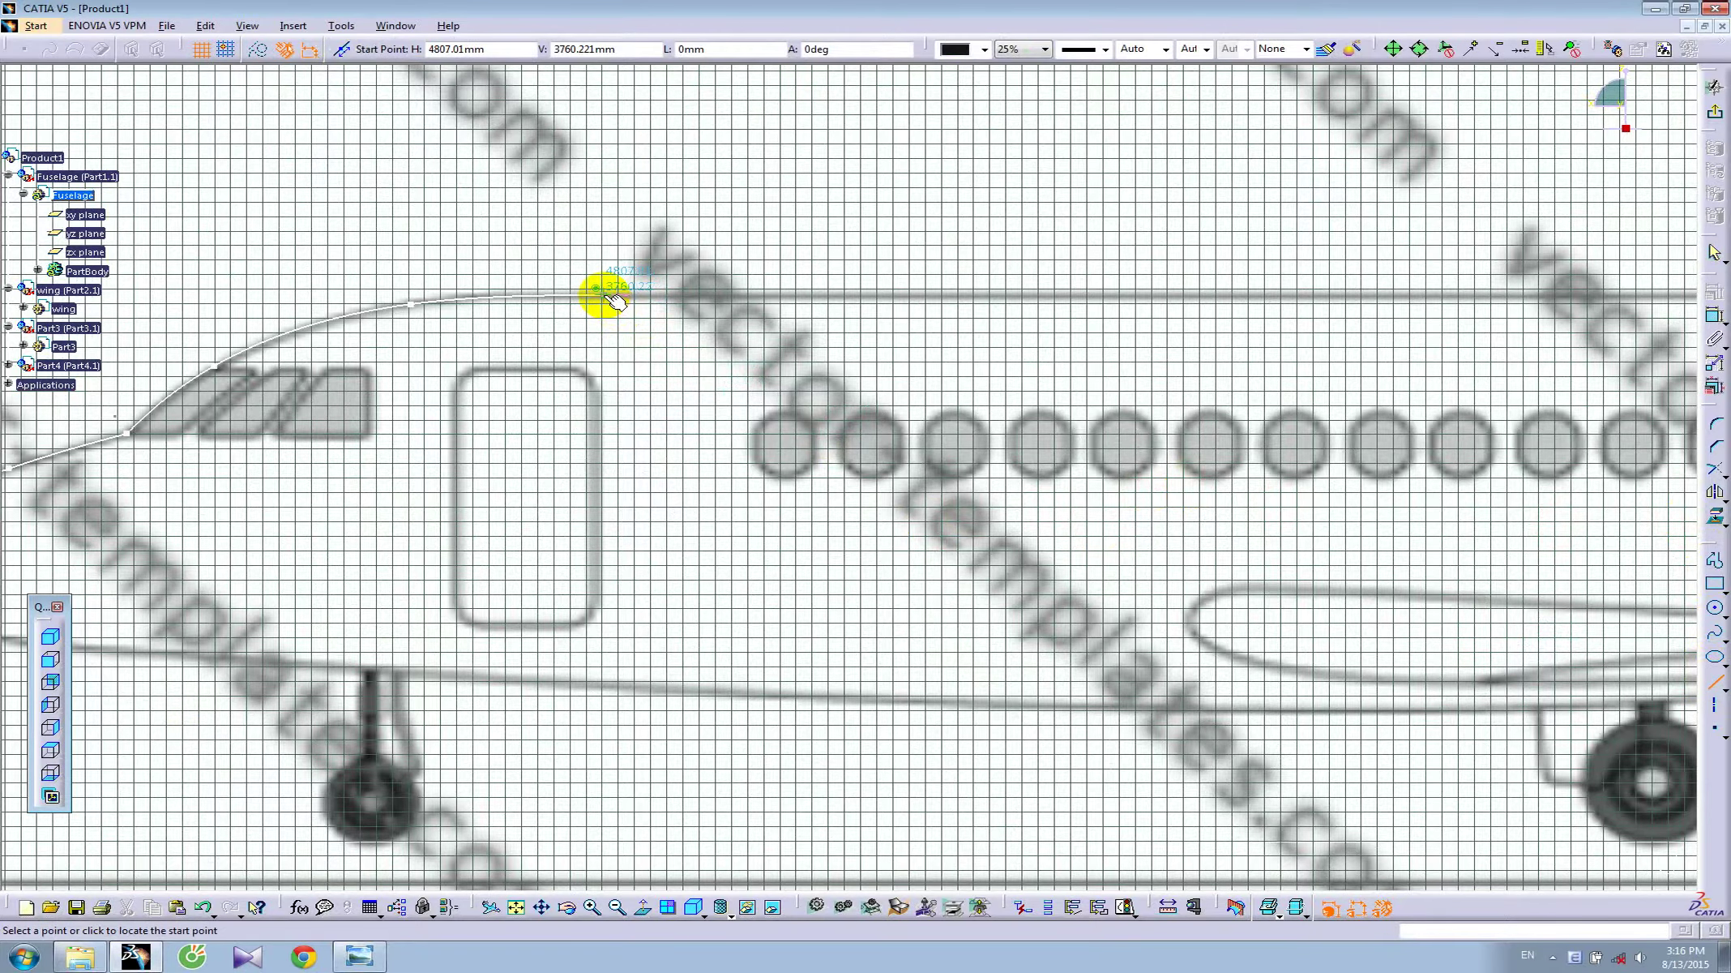
click(602, 296)
middle_drag(1287, 251, 25, 268)
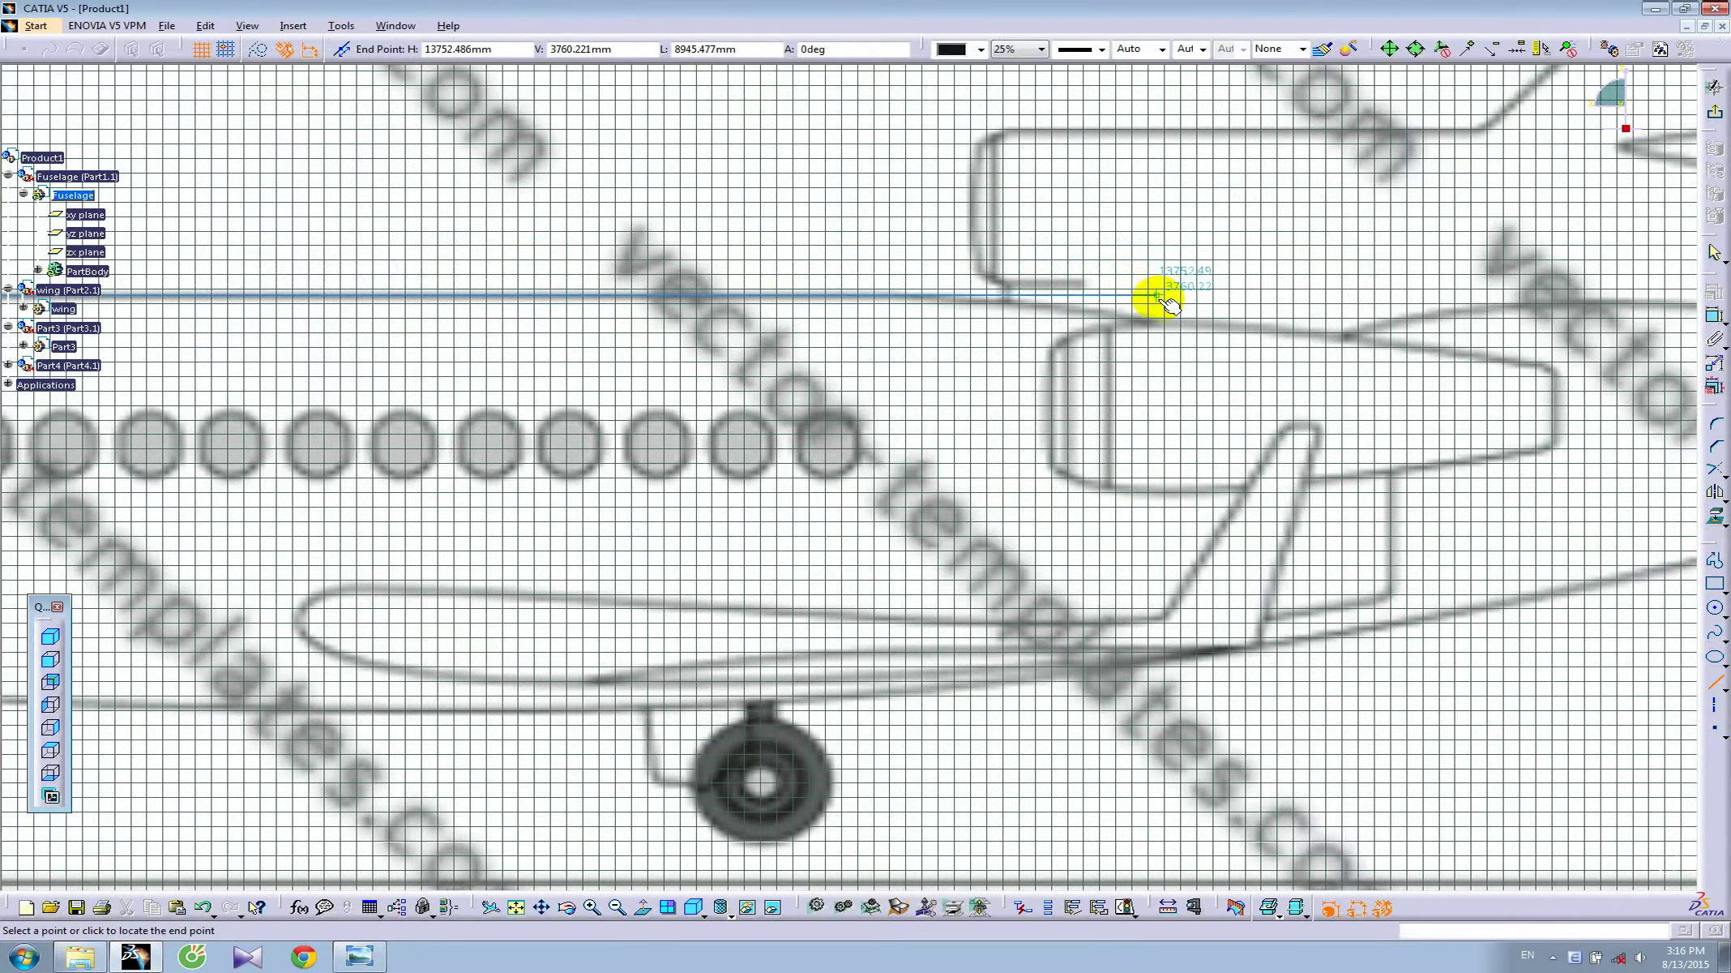
click(1161, 297)
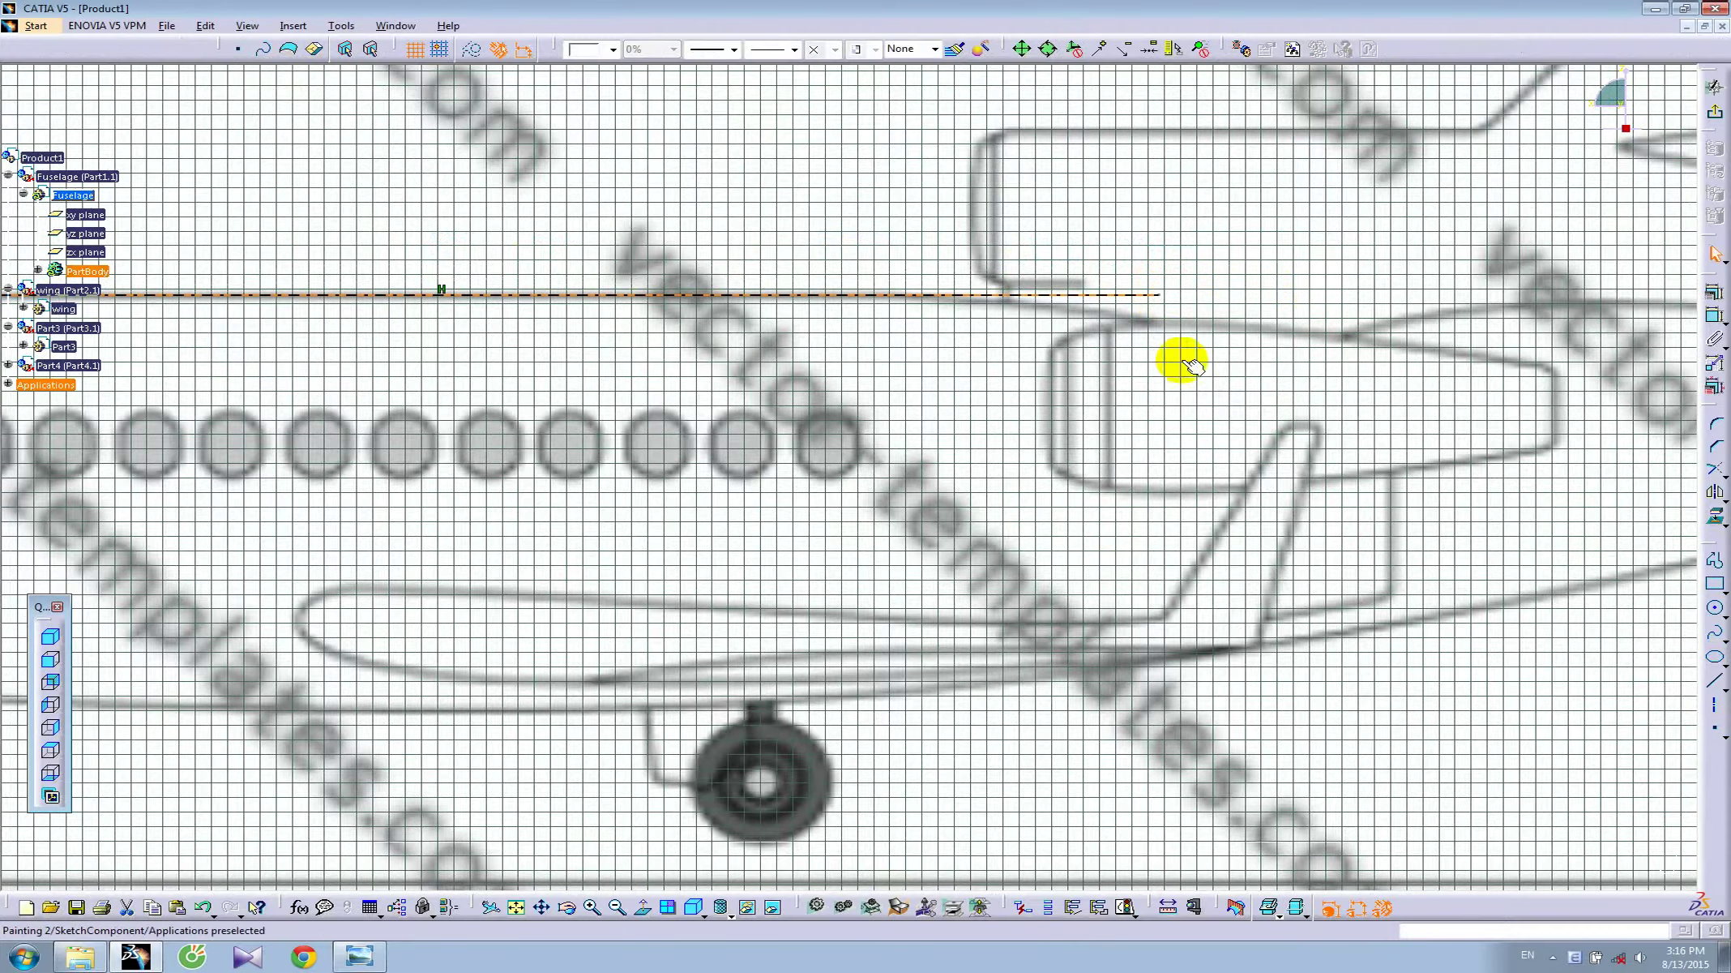
mouse_move(1052, 367)
ctrl+middle_down()
mouse_move(1048, 428)
mouse_move(1333, 397)
mouse_move(1481, 340)
ctrl+middle_up()
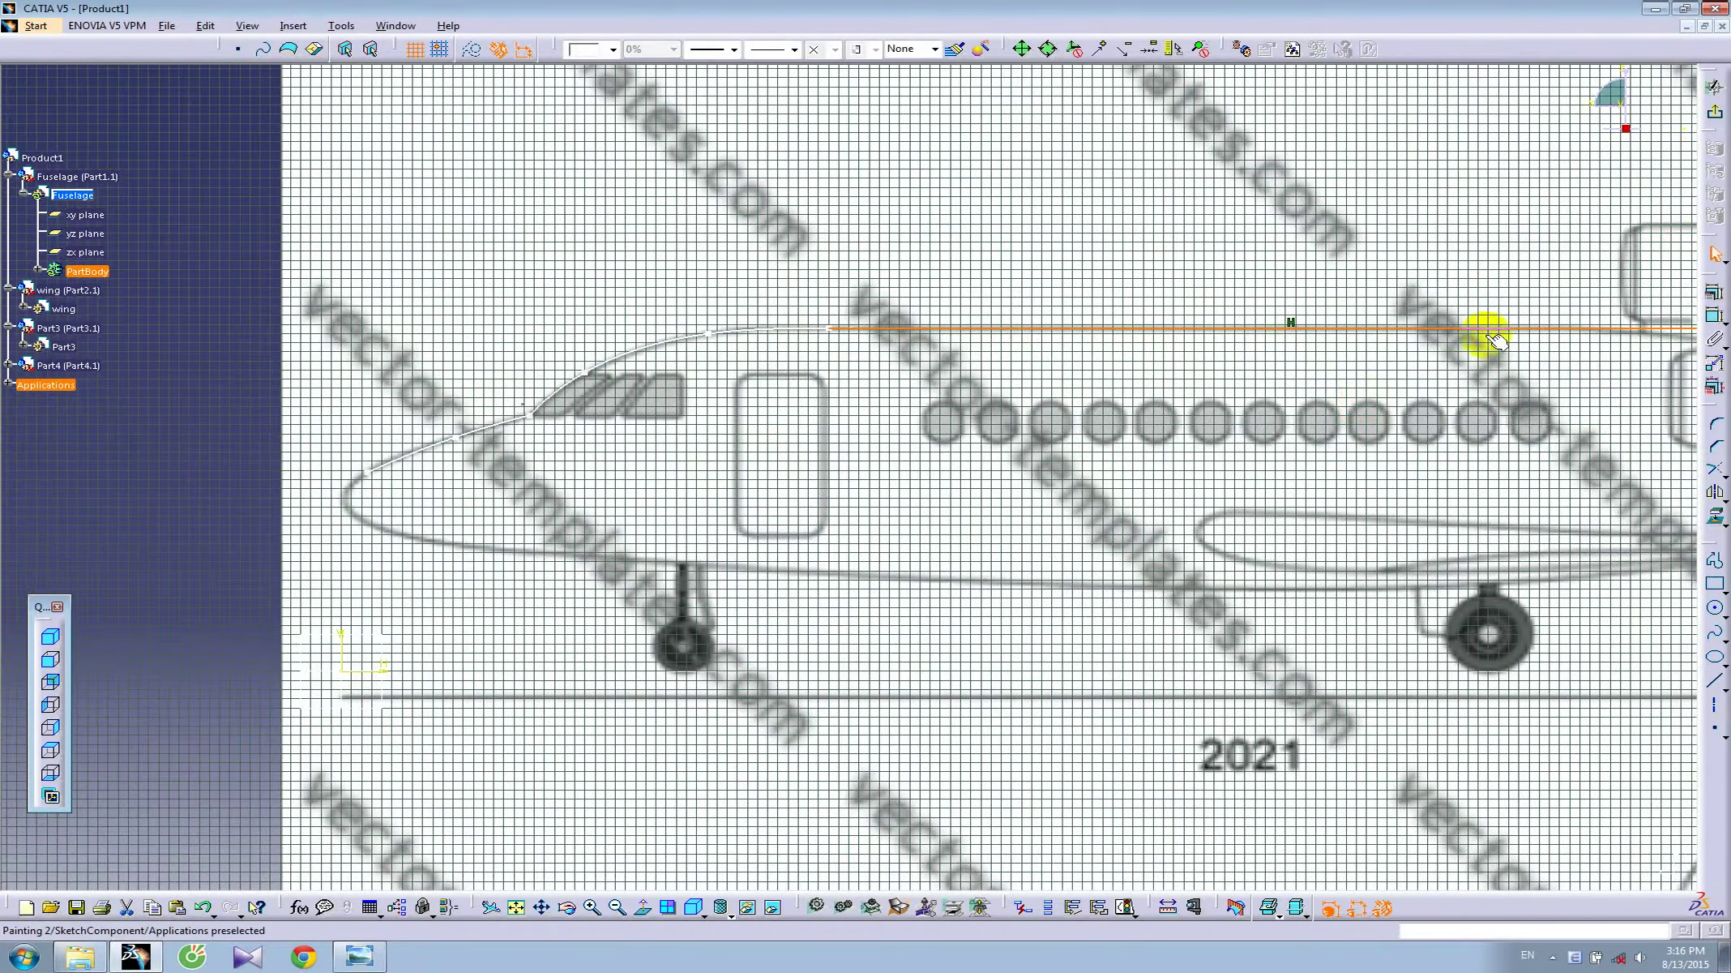
- Exit the sketch and style the profile curve green with 3: 0.7 mm line thickness
click(1712, 114)
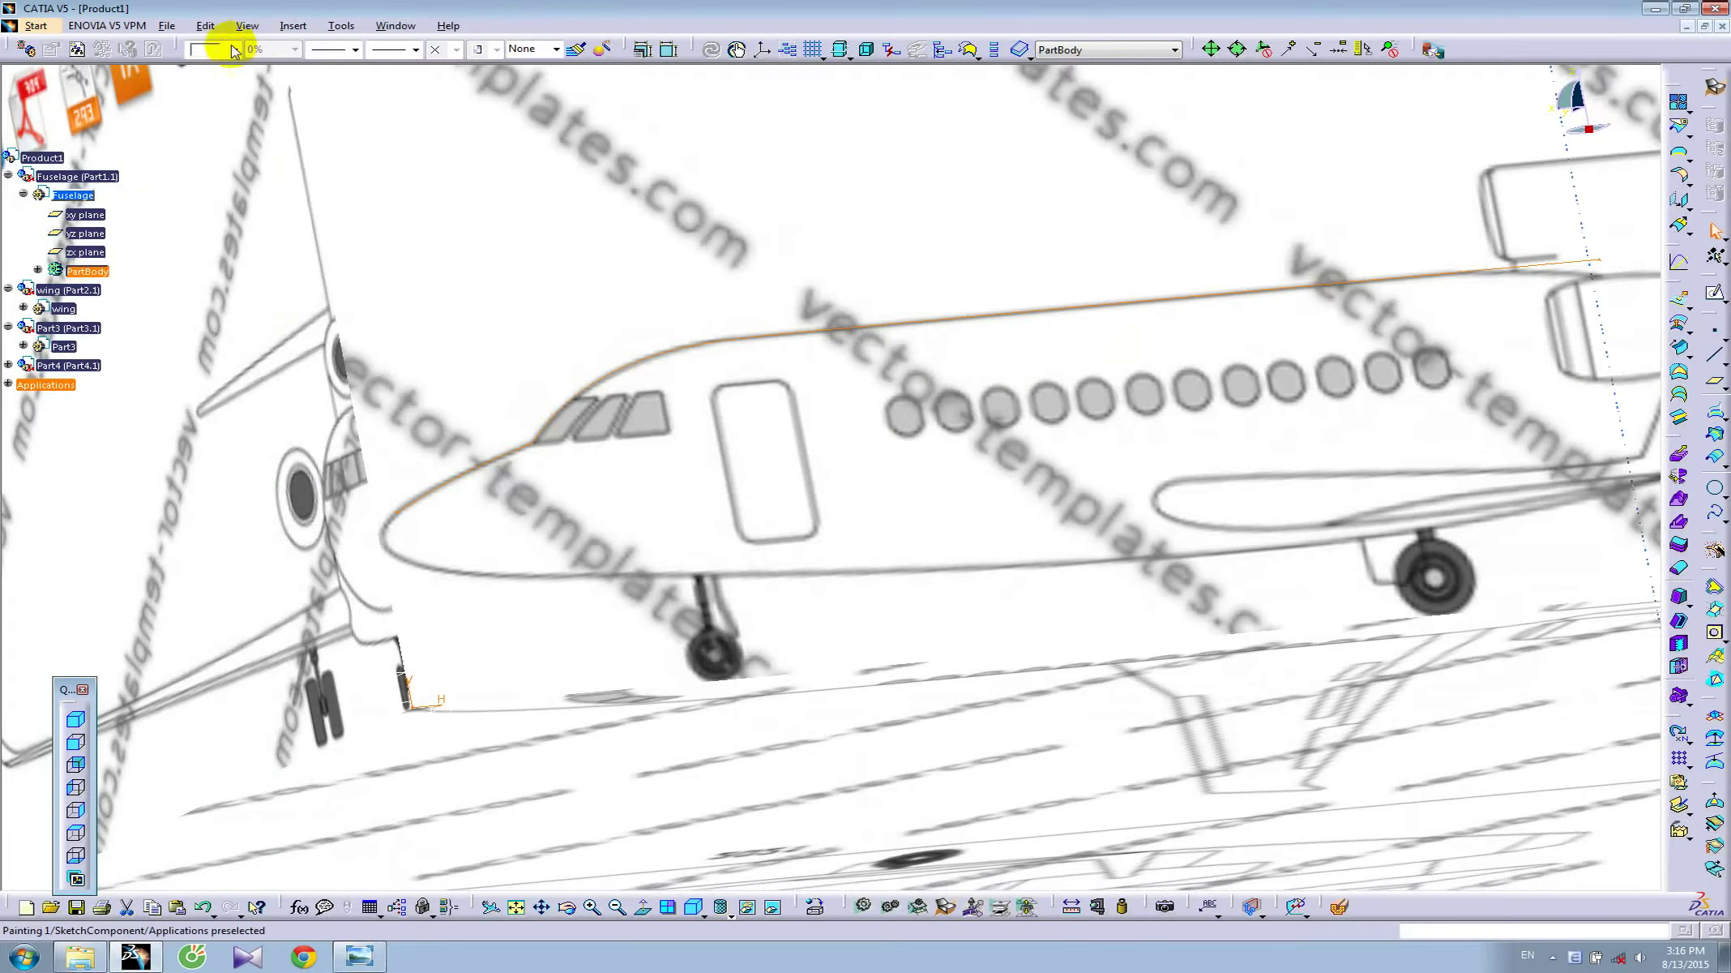
click(234, 49)
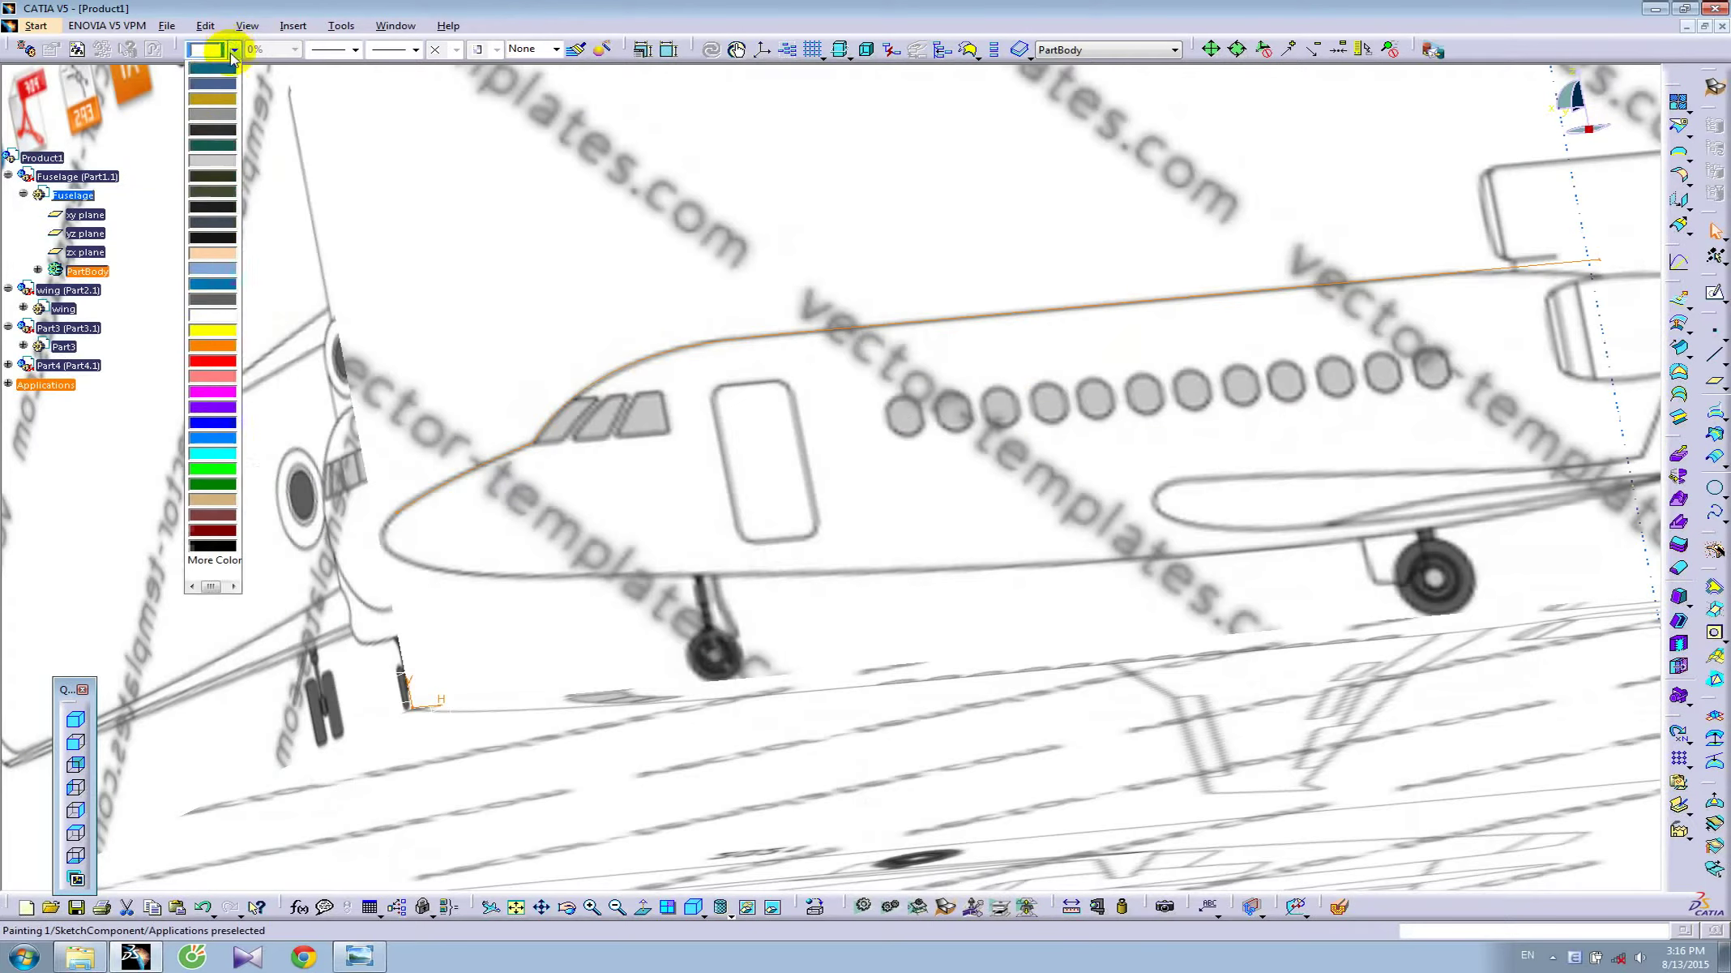
click(215, 502)
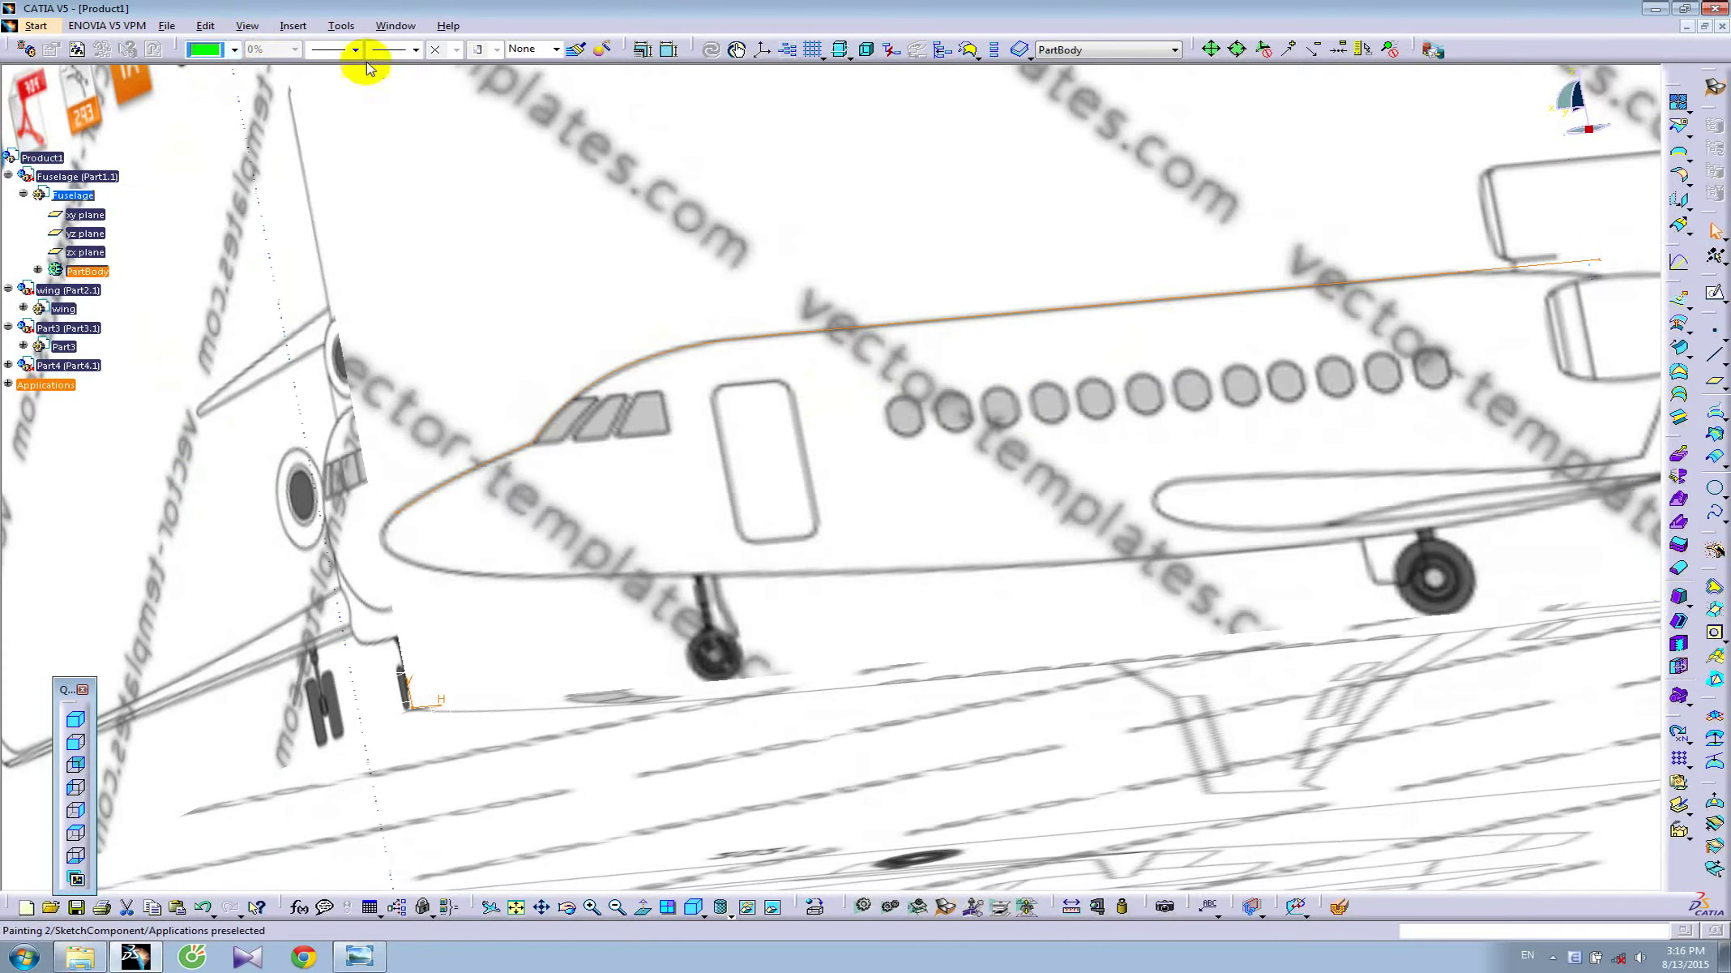
click(355, 49)
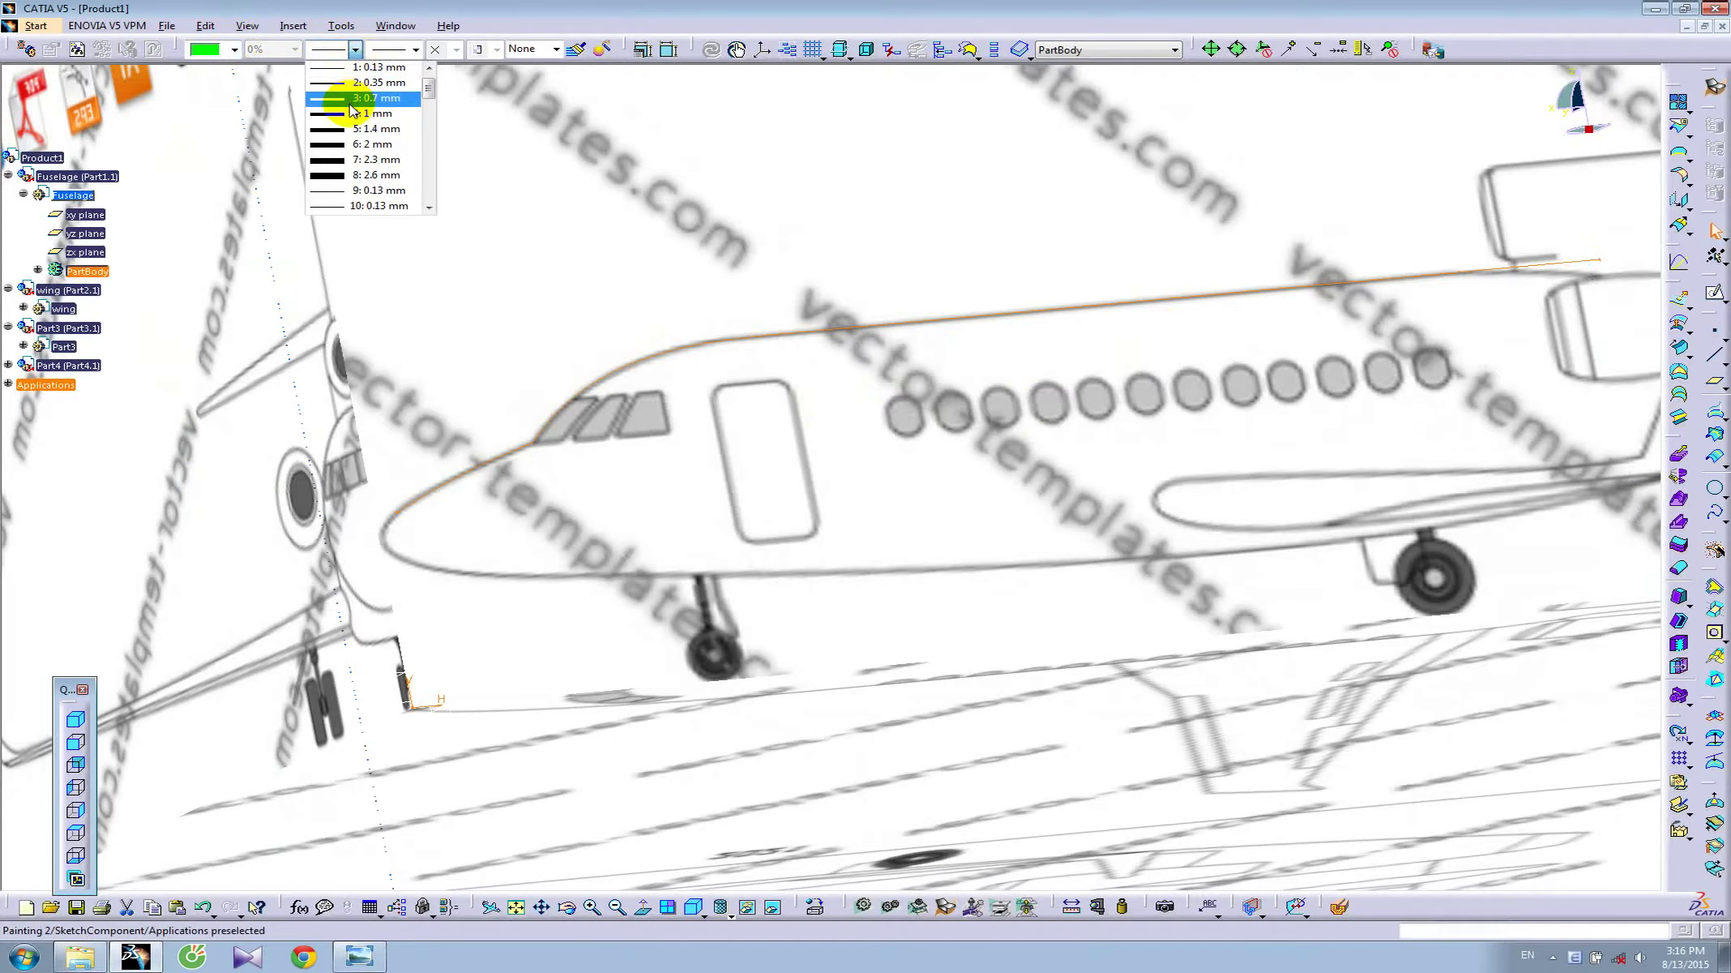
click(349, 105)
mouse_move(640, 207)
middle_down()
mouse_move(618, 239)
mouse_move(635, 421)
middle_up()
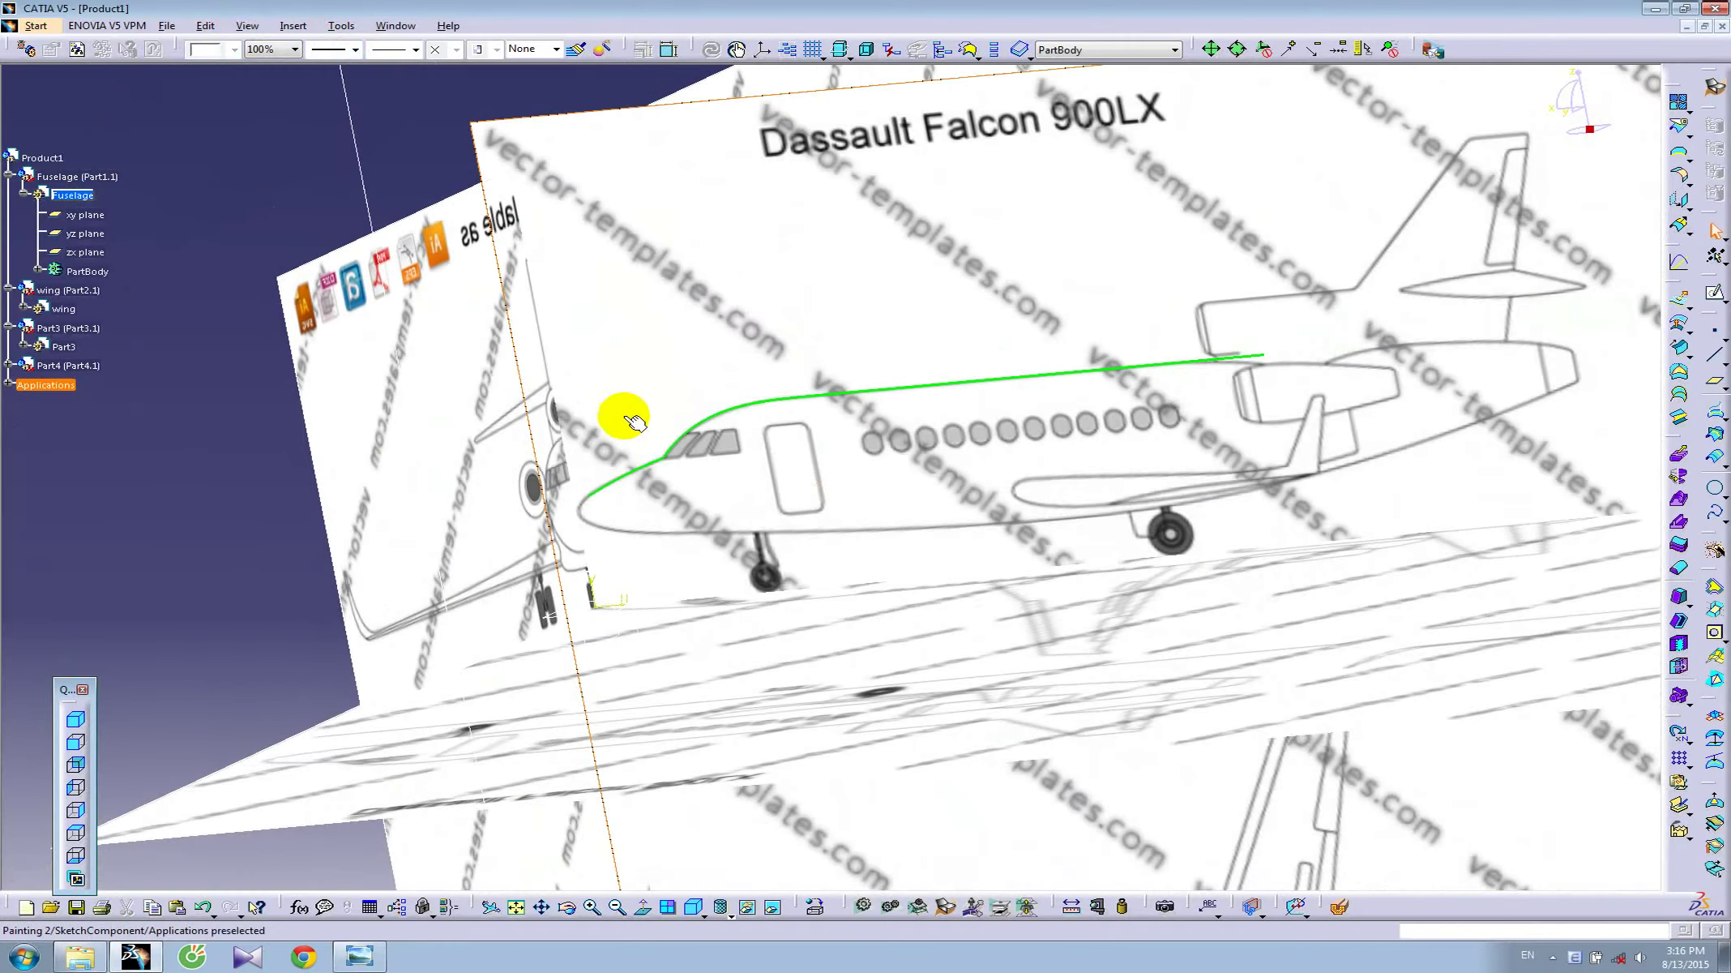
click(614, 574)
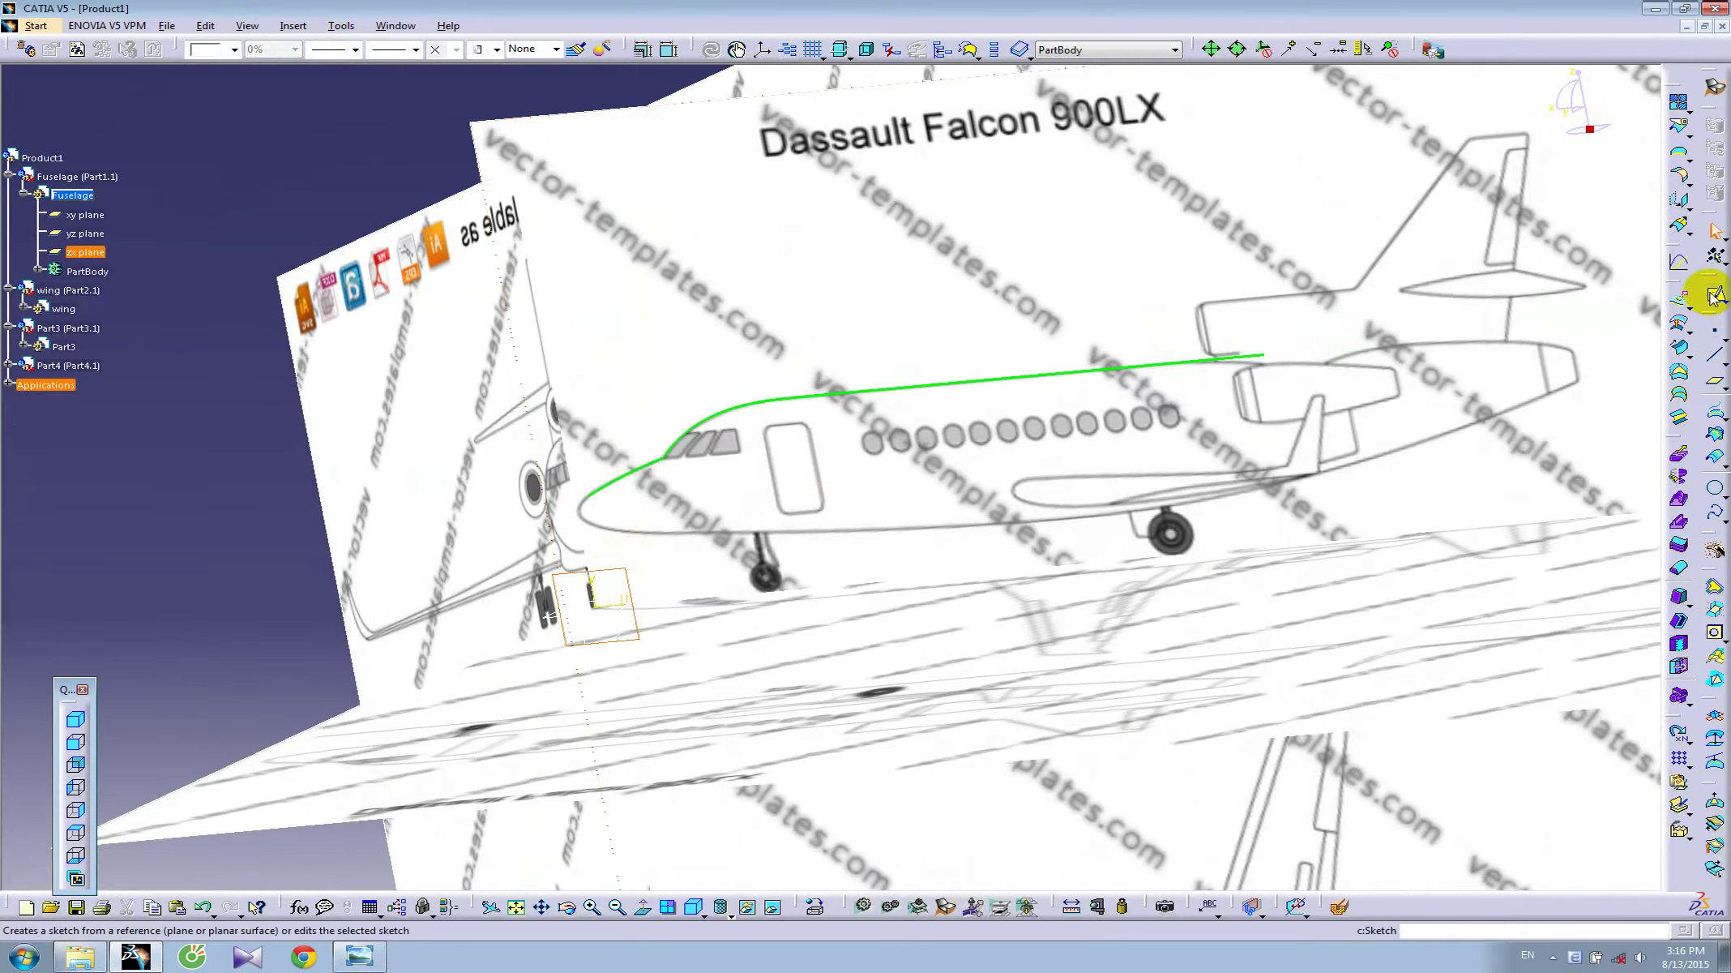
- Reopen the zx-plane sketch and zoom in on the lower nose contour
double_click(800, 485)
scroll(873, 567, up, 5)
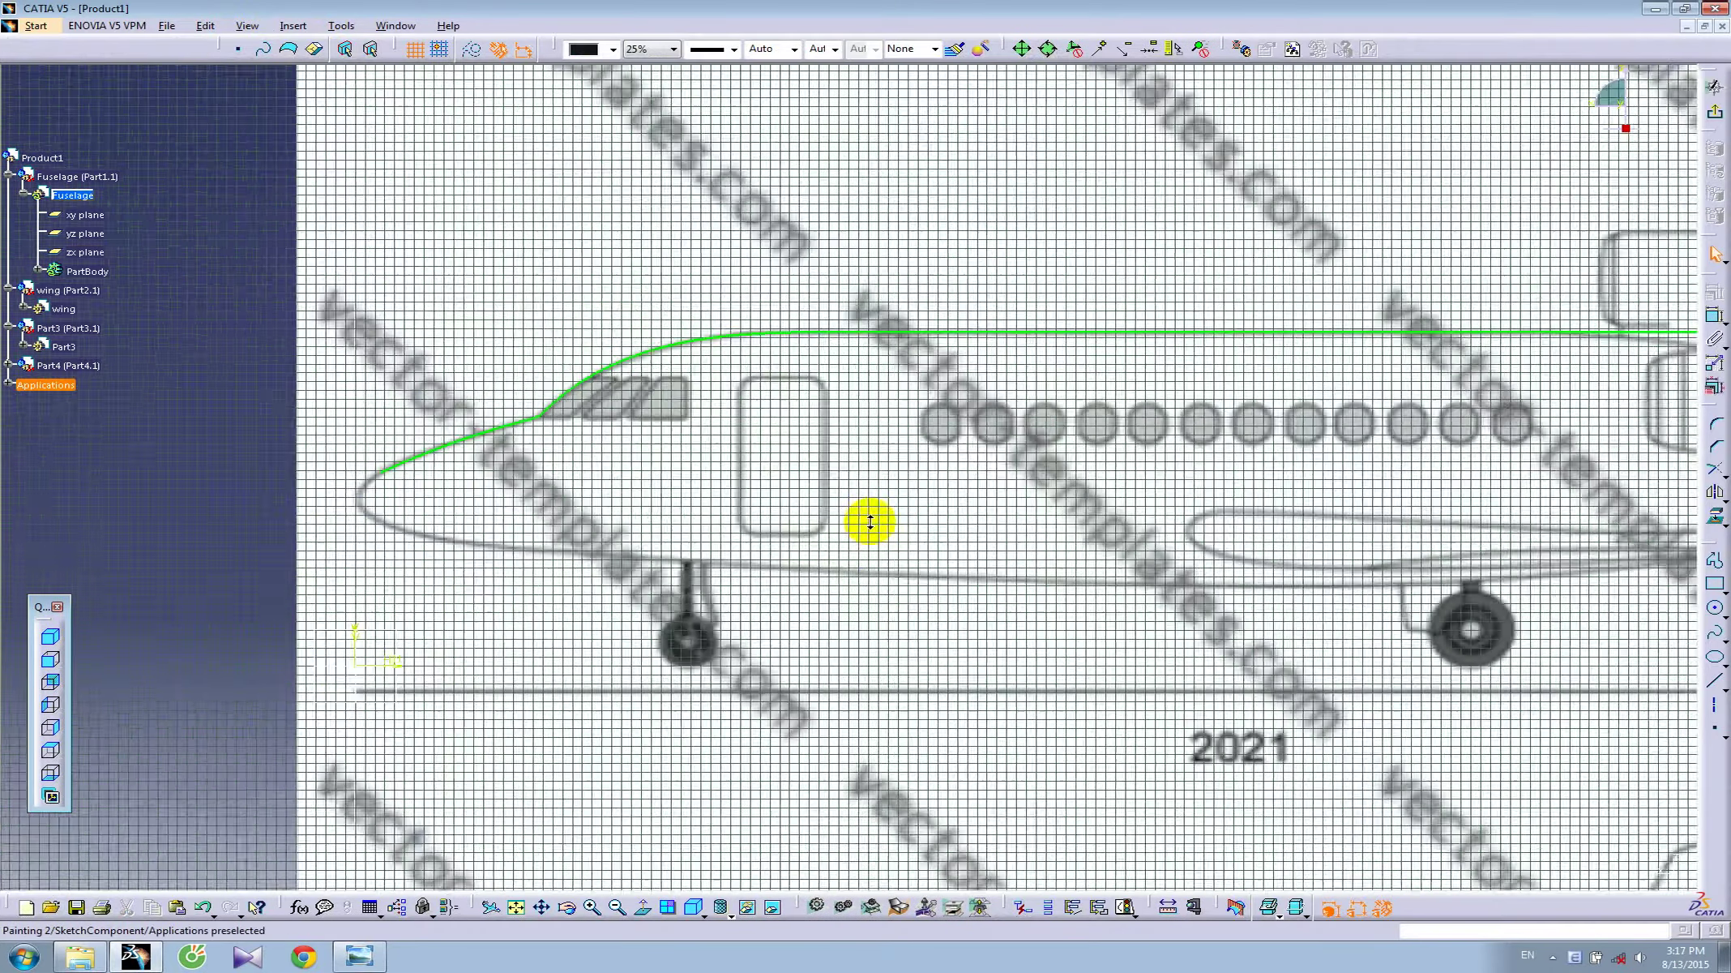
middle_drag(844, 604, 982, 456)
scroll(982, 456, up, 2)
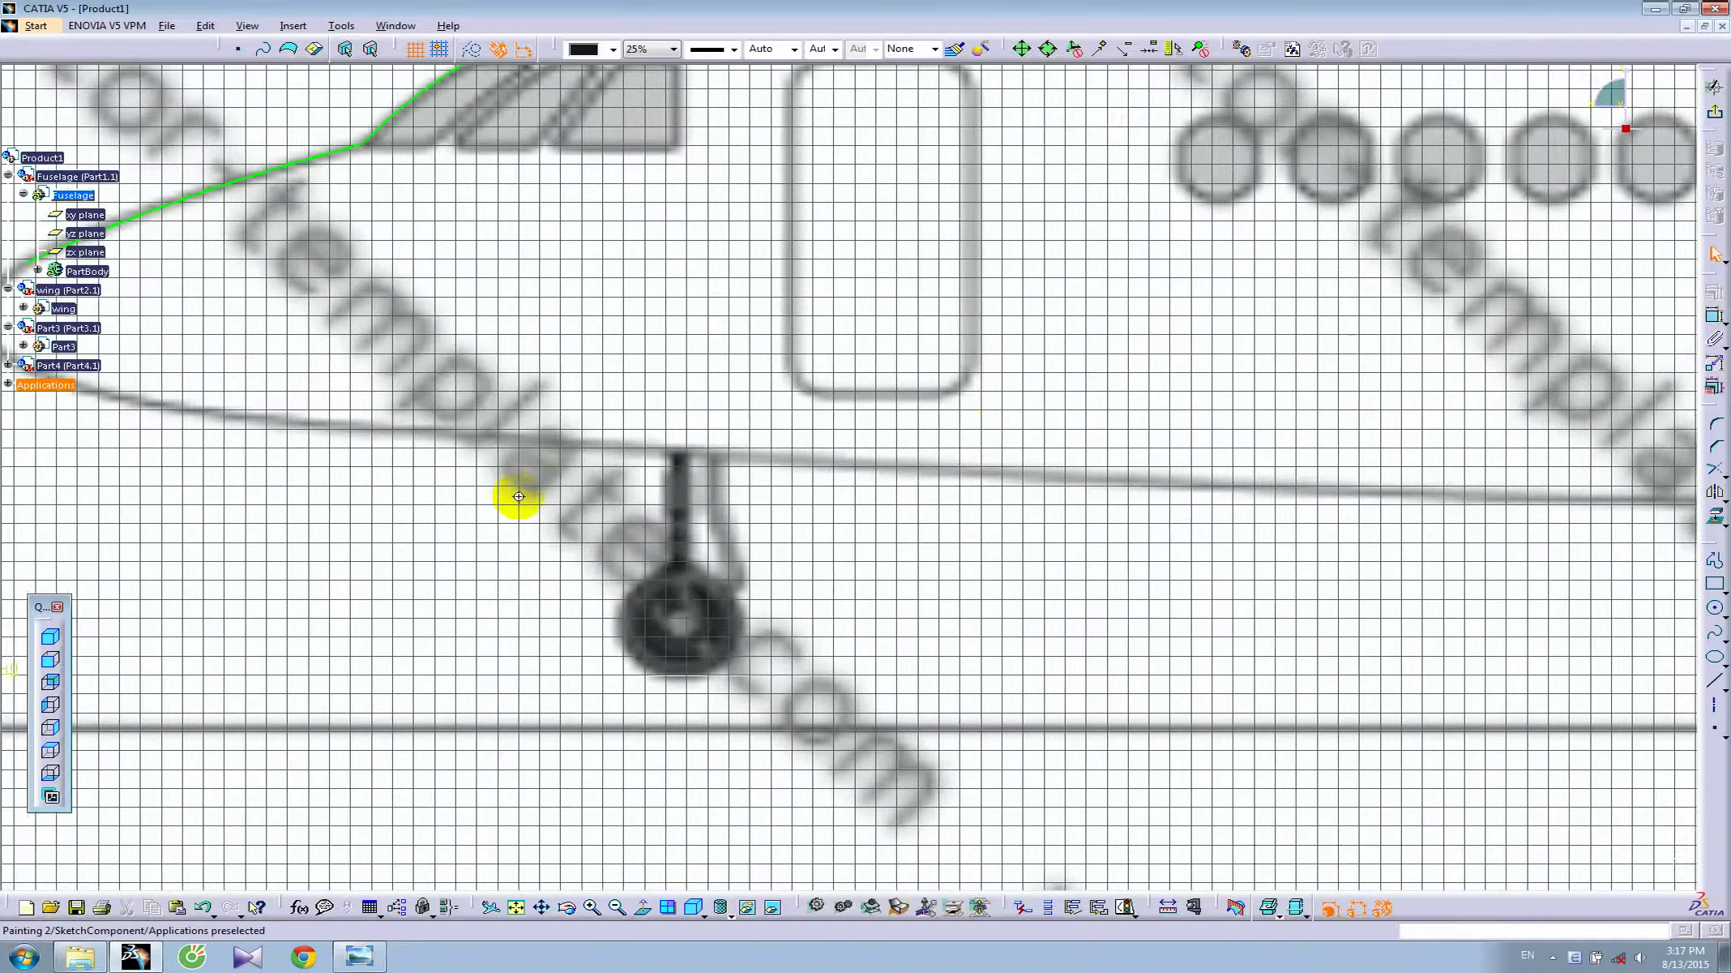
middle_drag(518, 491, 977, 578)
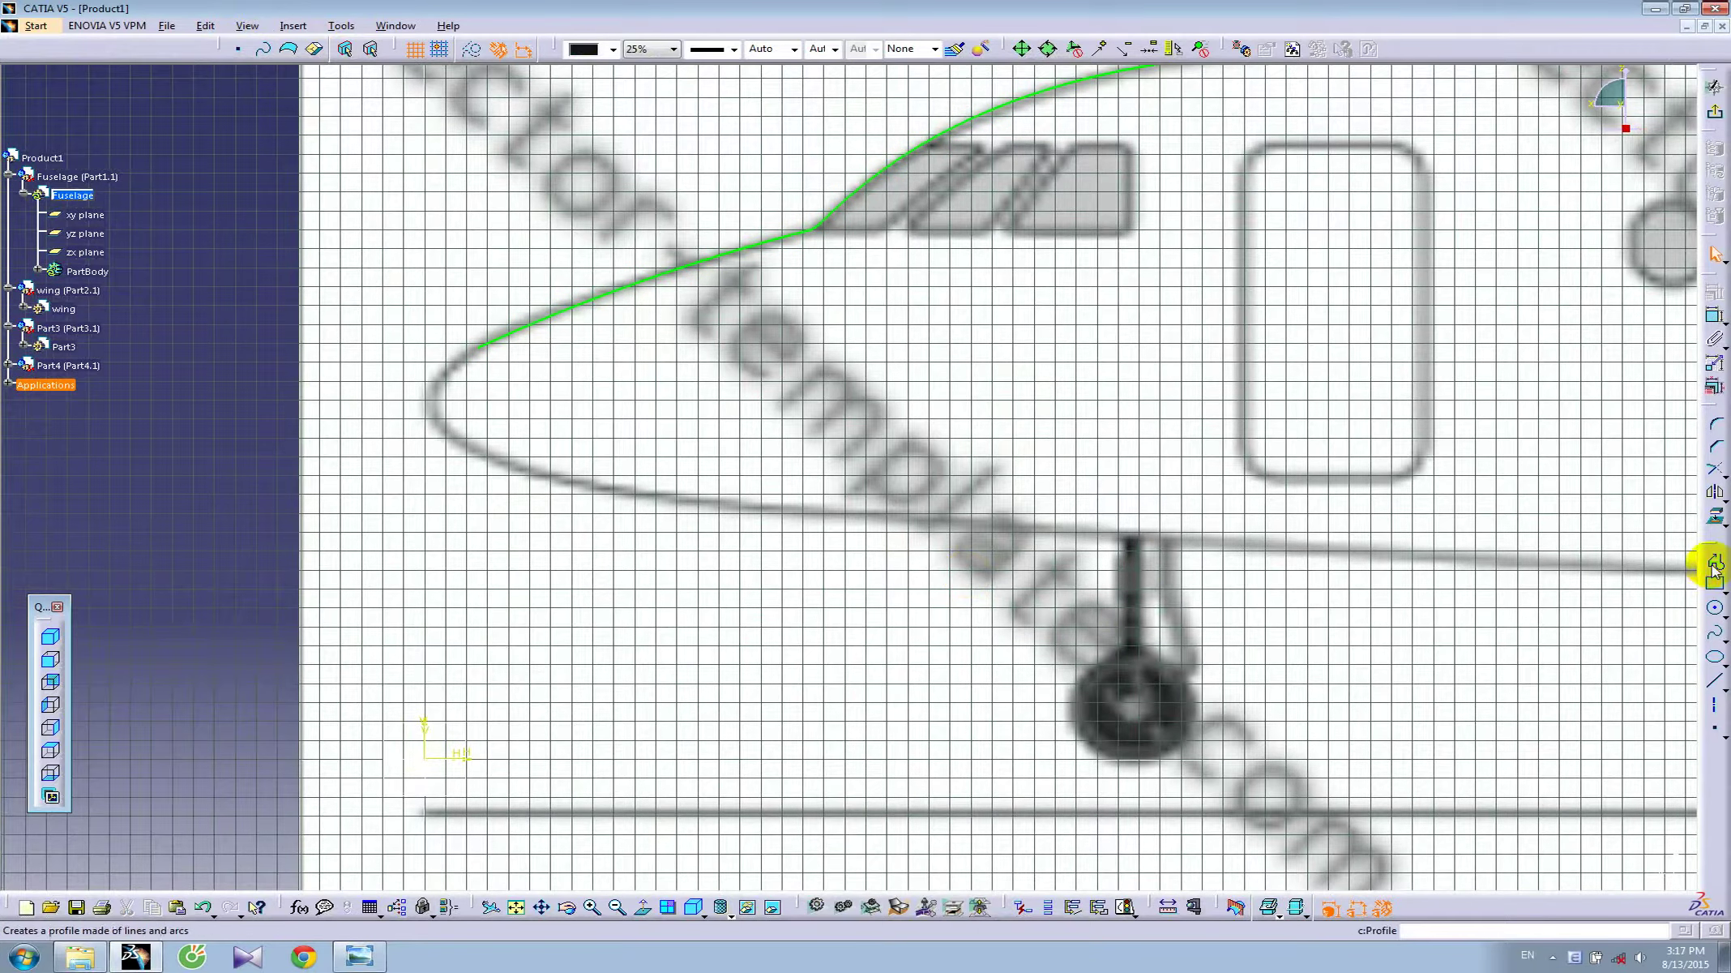
- Trace a spline along the lower nose past the nose gear, then drag its points onto the outline
click(1715, 633)
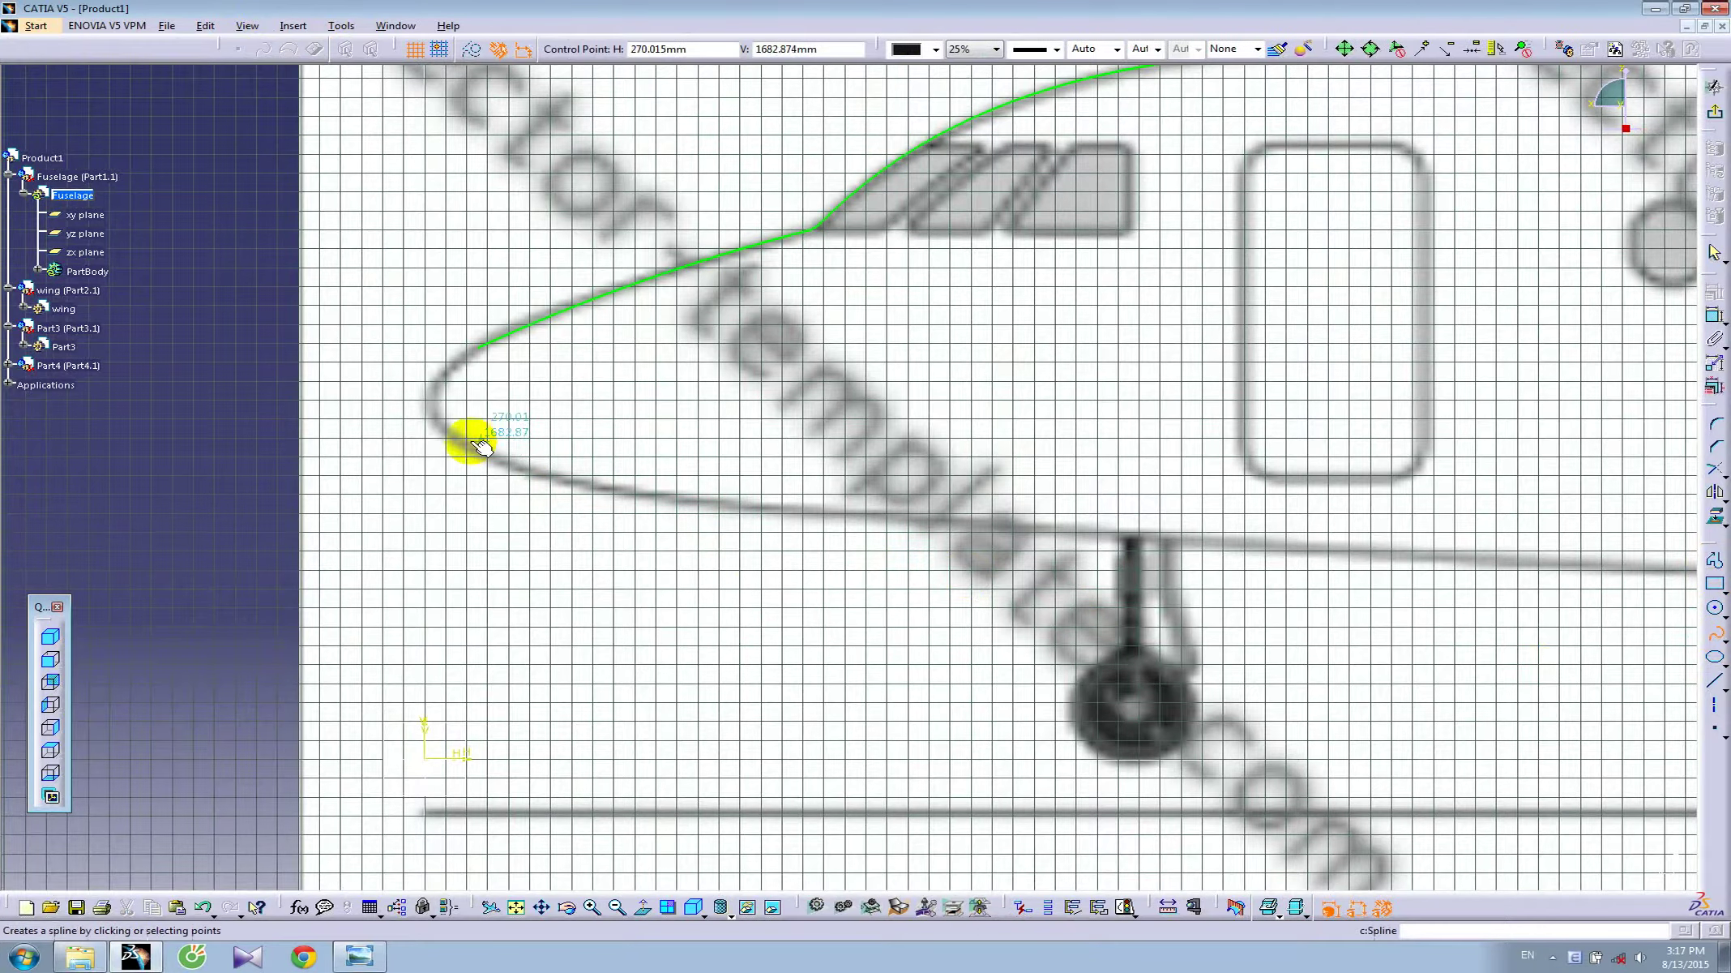
click(455, 438)
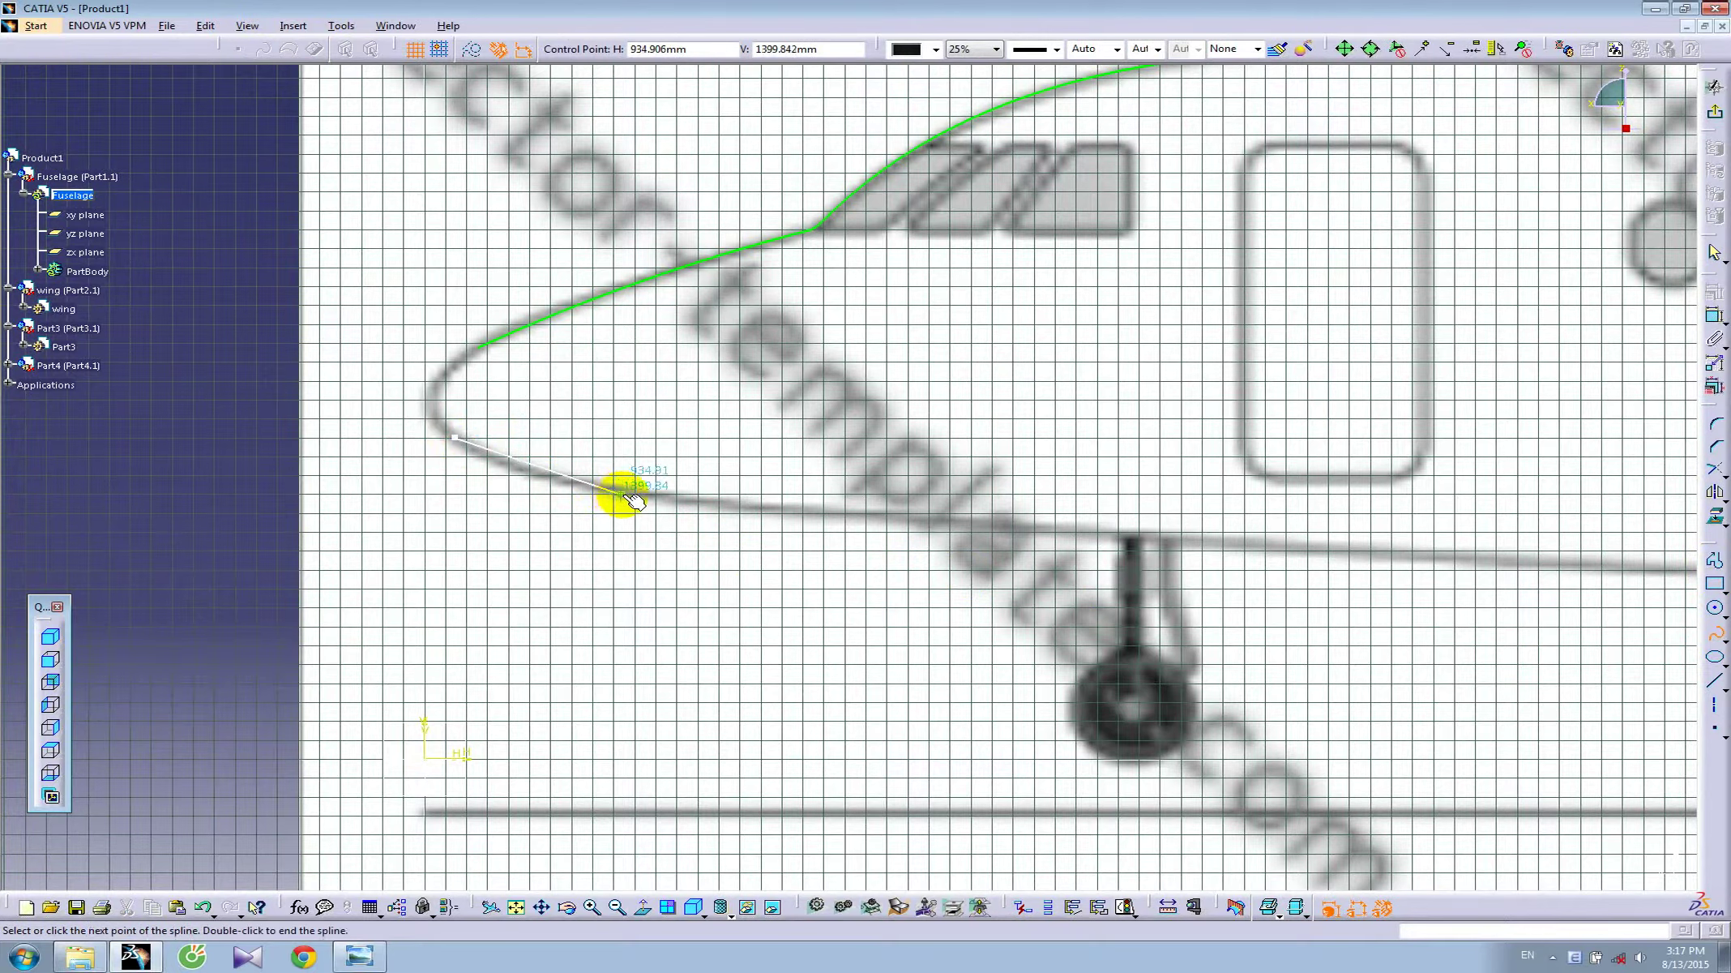
click(640, 493)
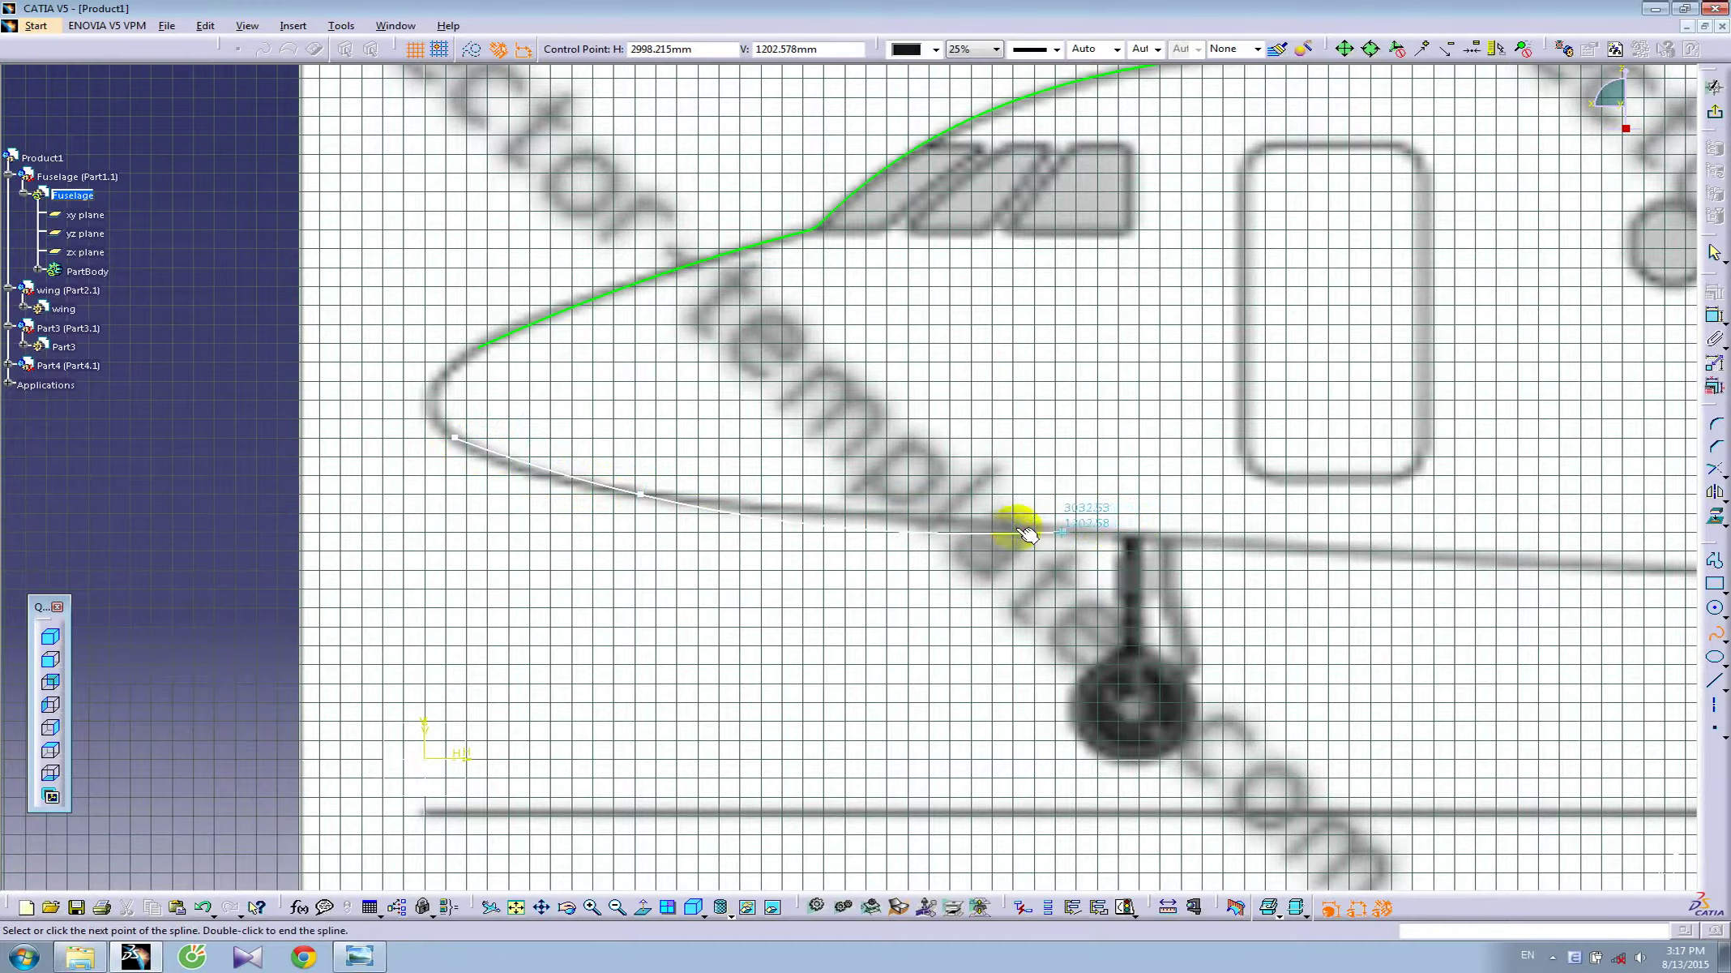
click(1005, 529)
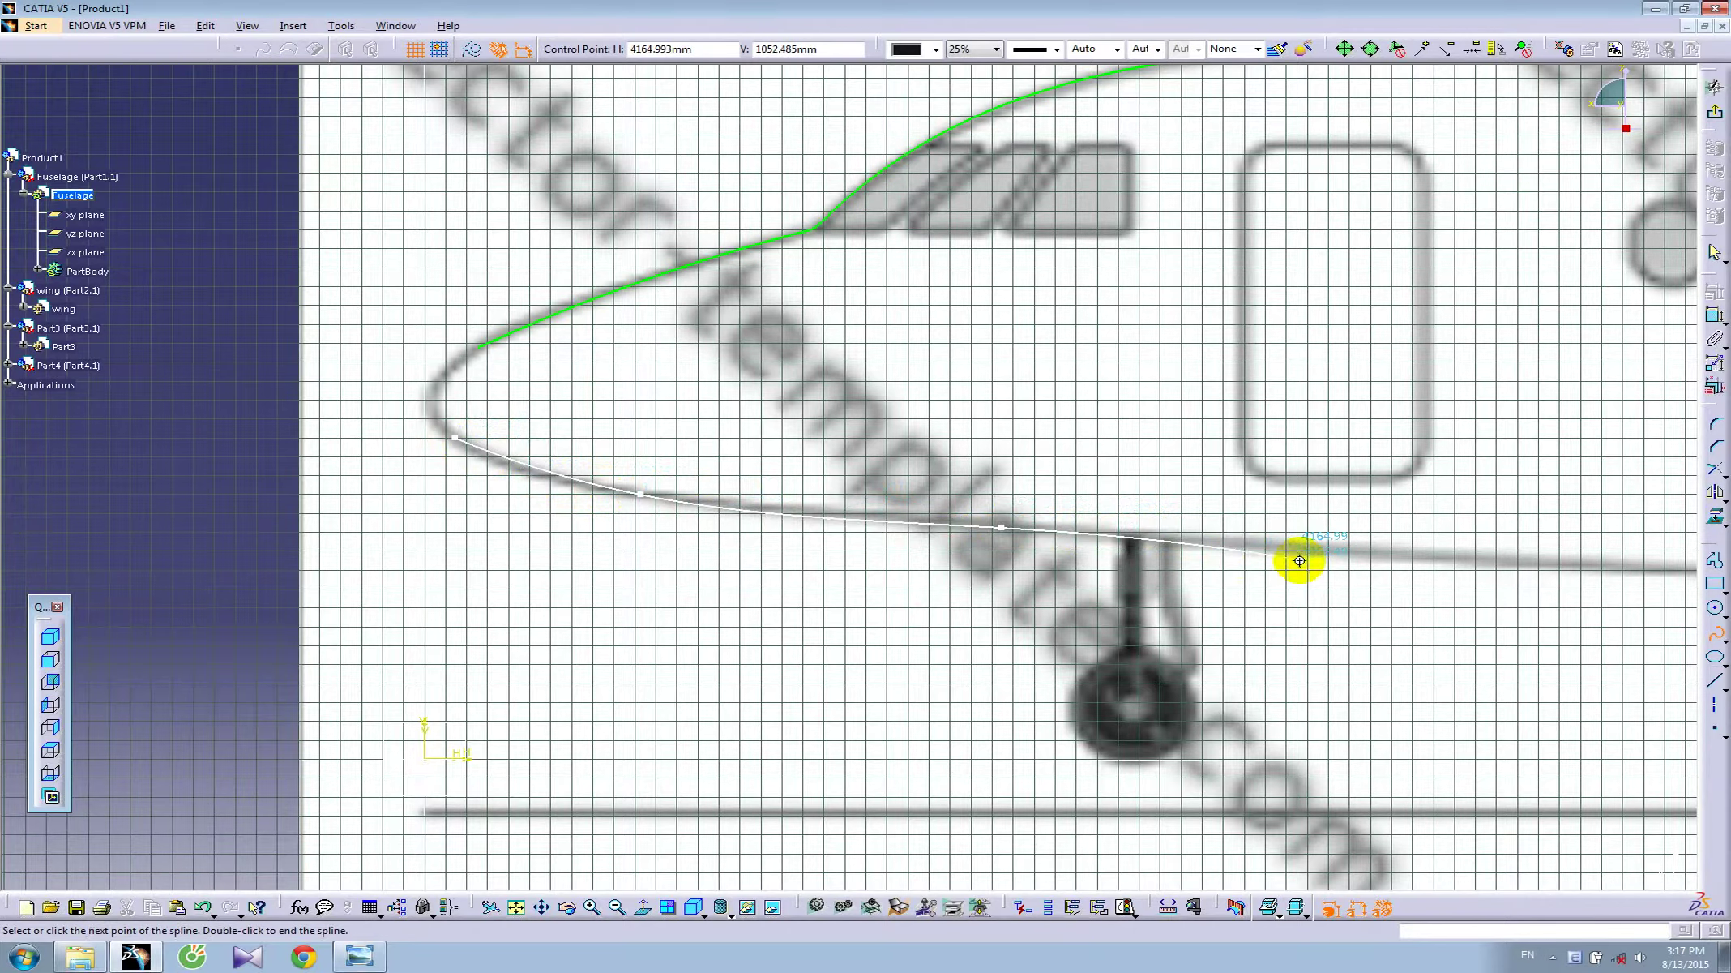
middle_drag(1360, 560, 754, 526)
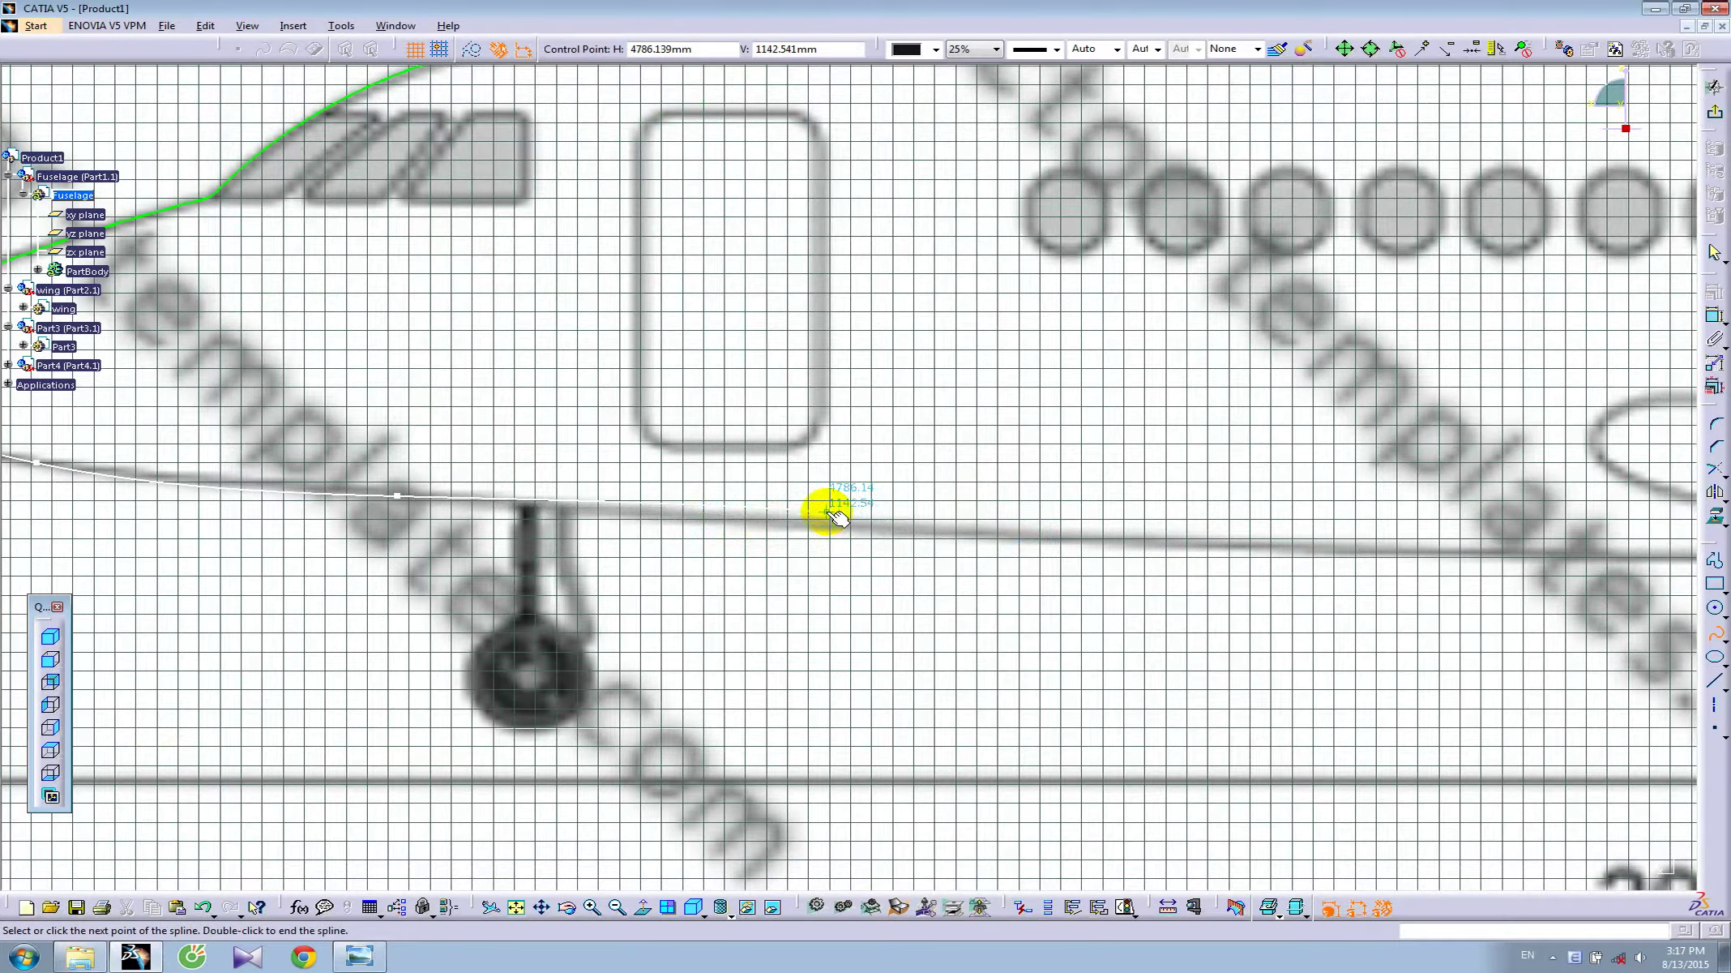
click(856, 526)
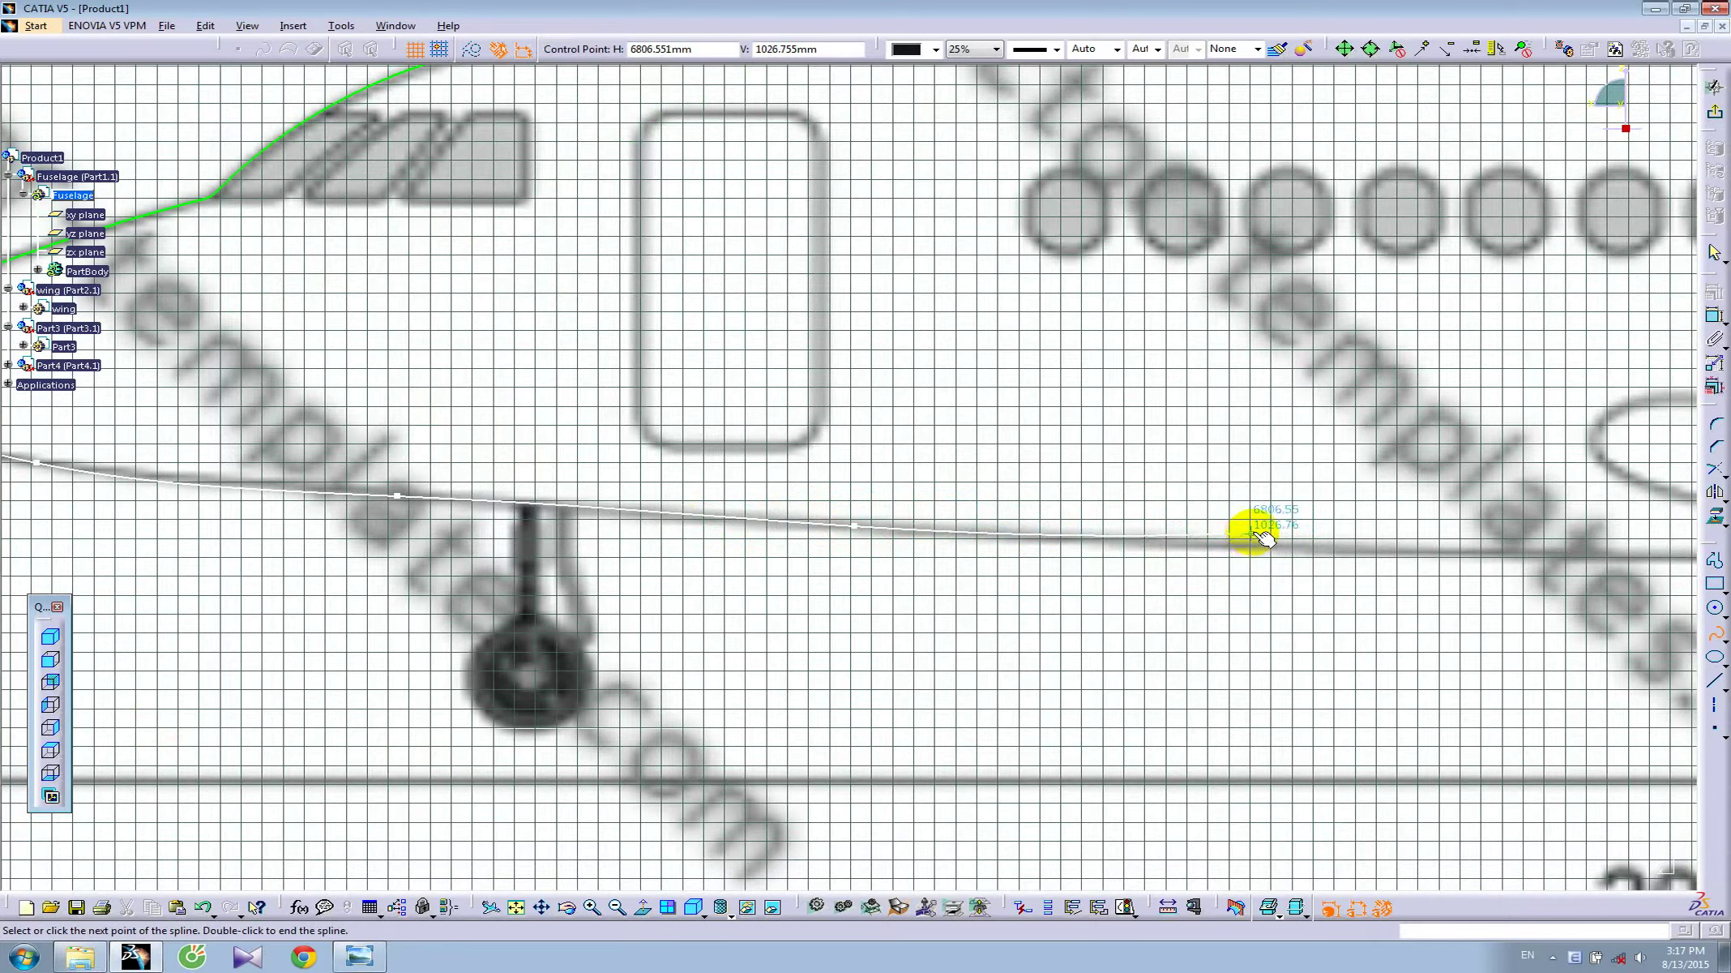
key(Escape)
mouse_move(561, 494)
middle_down()
mouse_move(649, 463)
mouse_move(756, 554)
middle_up()
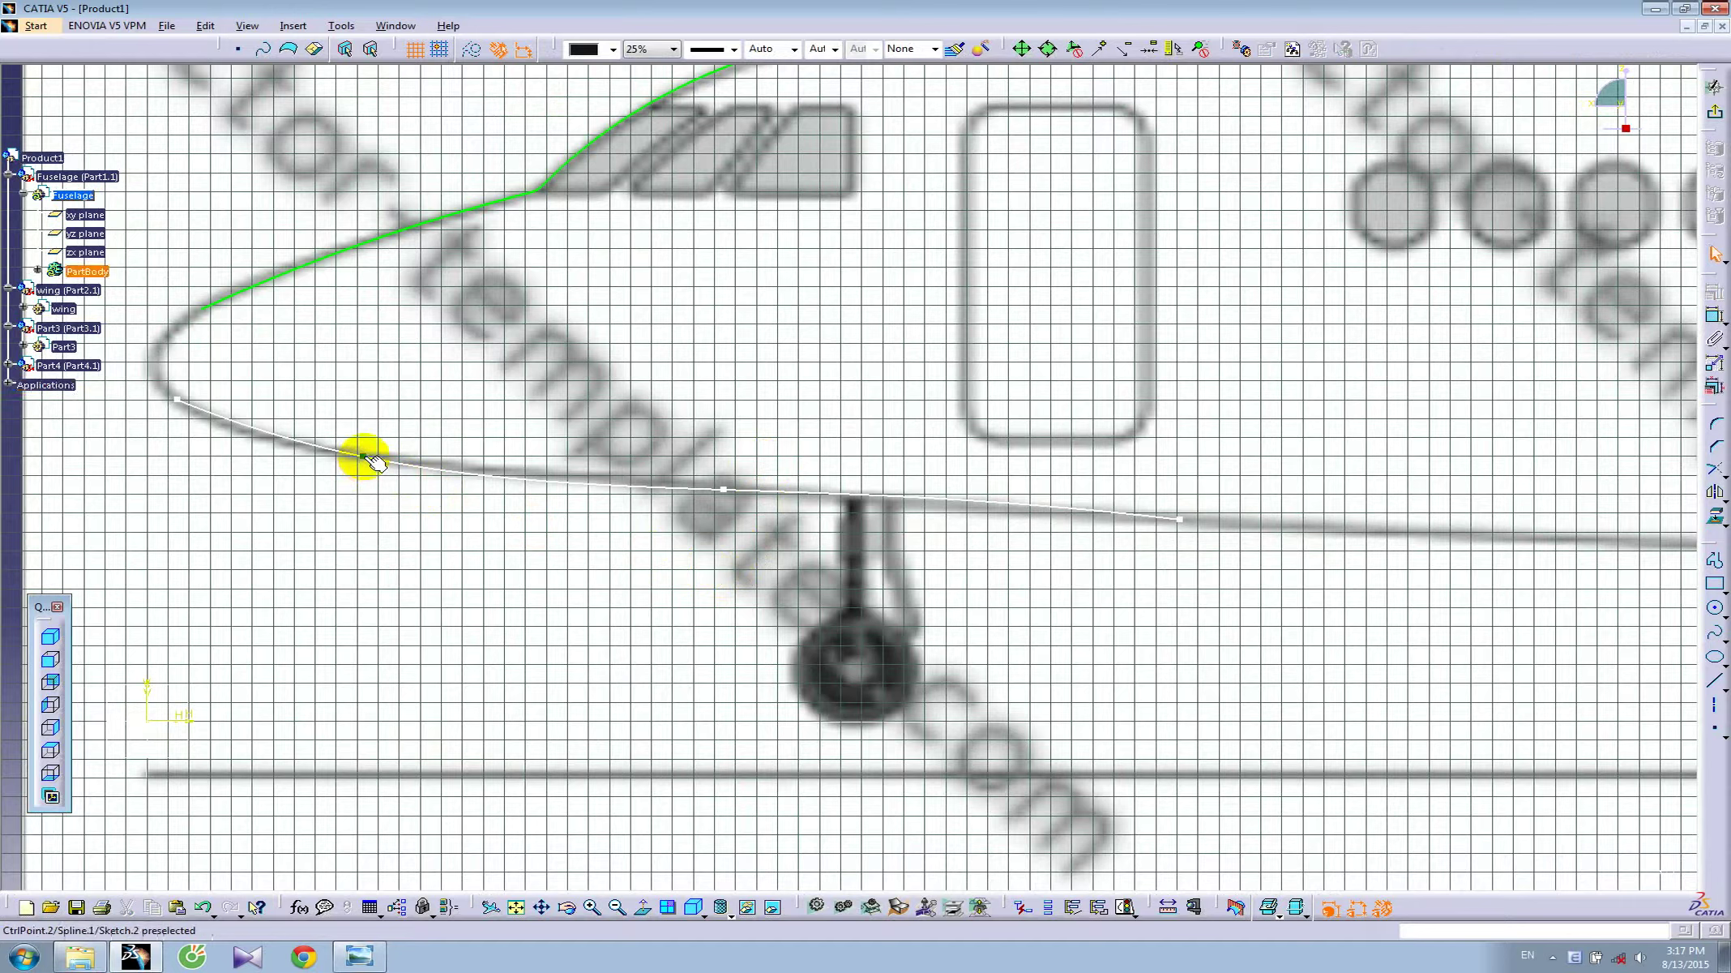
drag(363, 458, 409, 463)
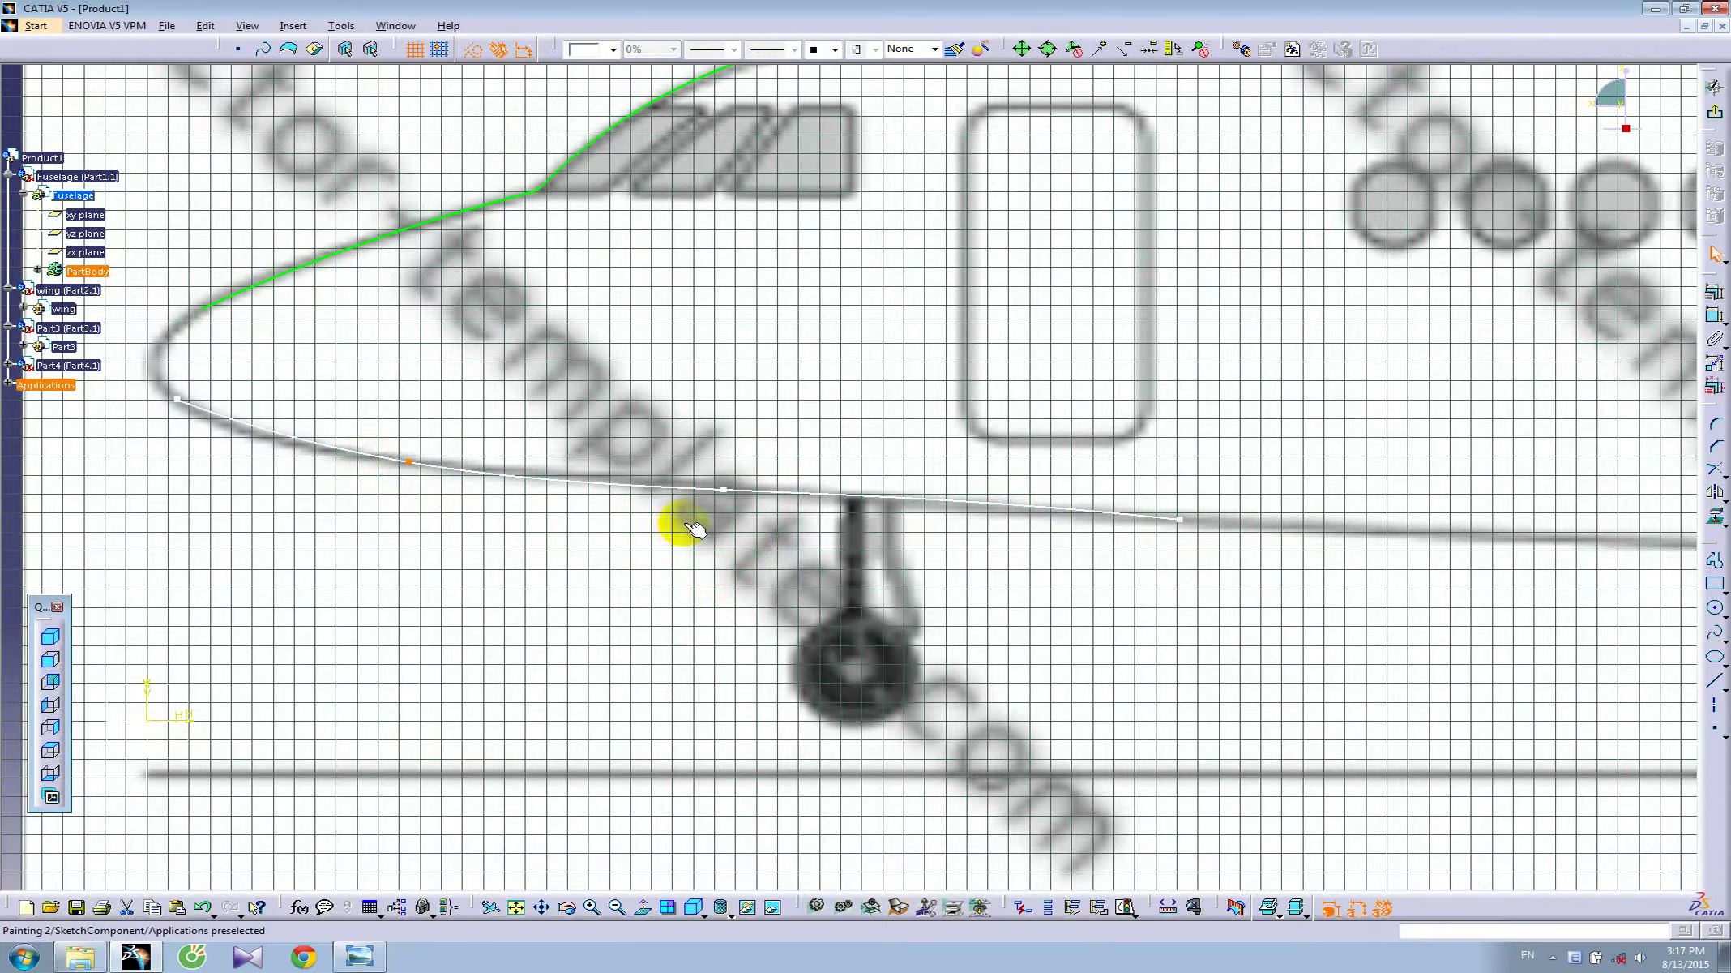
drag(723, 490, 729, 492)
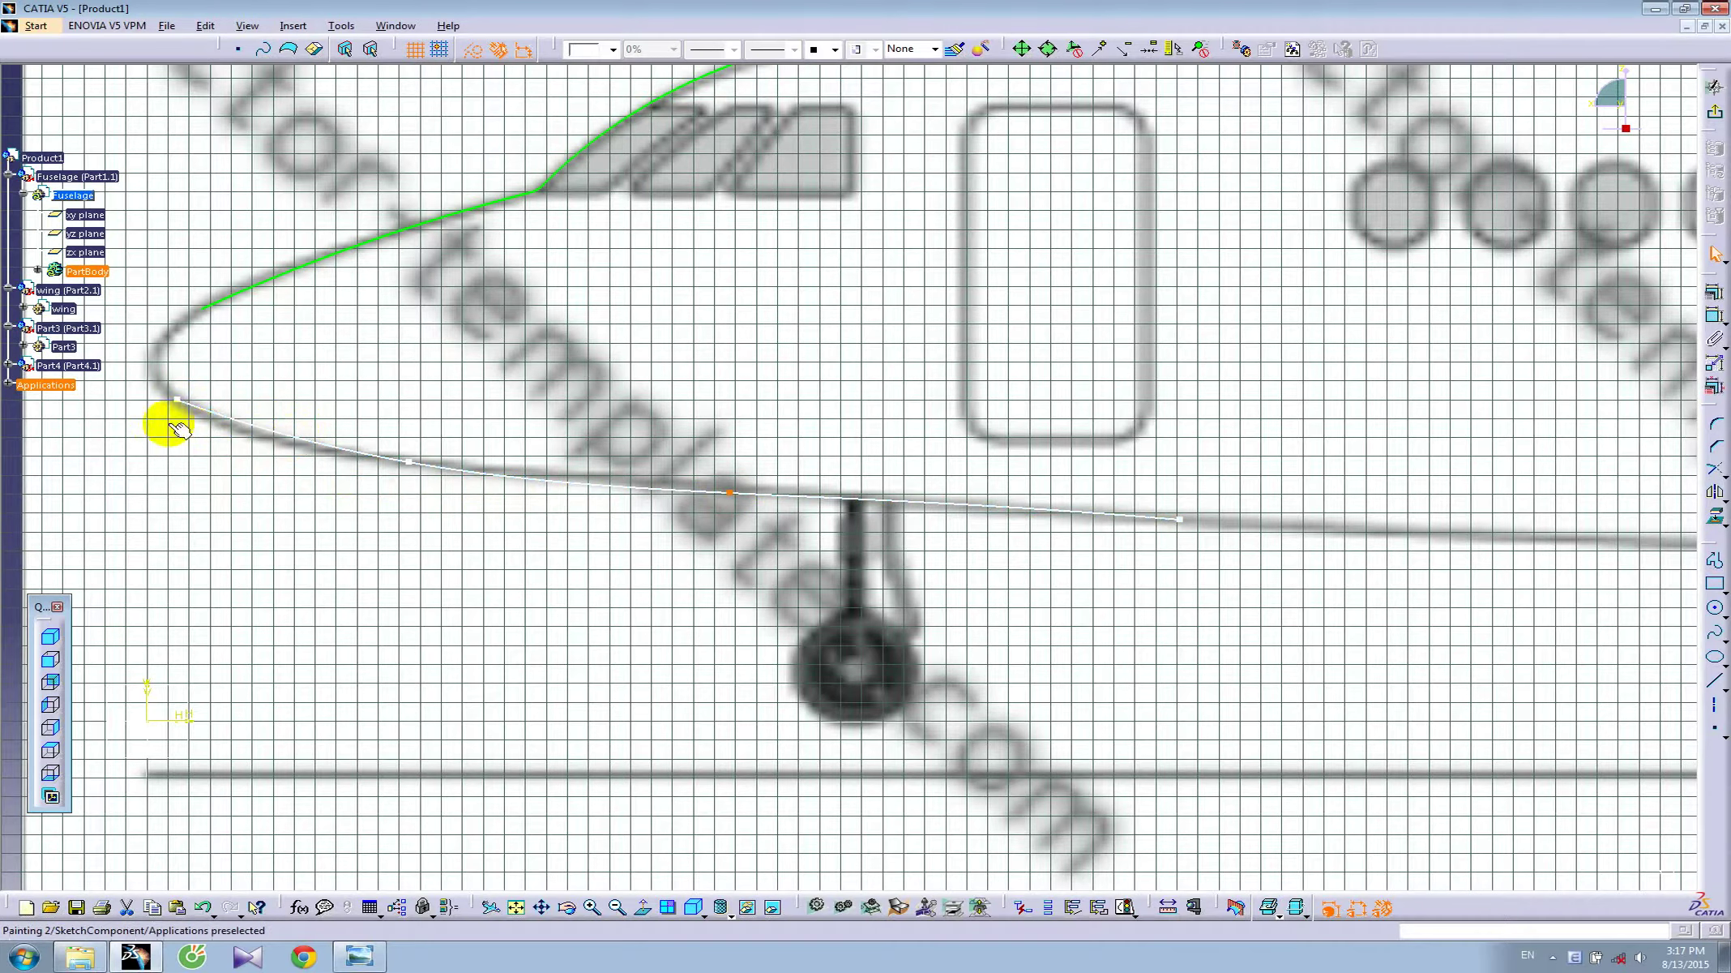
- Draw another spline from the nose tip along the lower nose and aft past the nose gear
click(1715, 632)
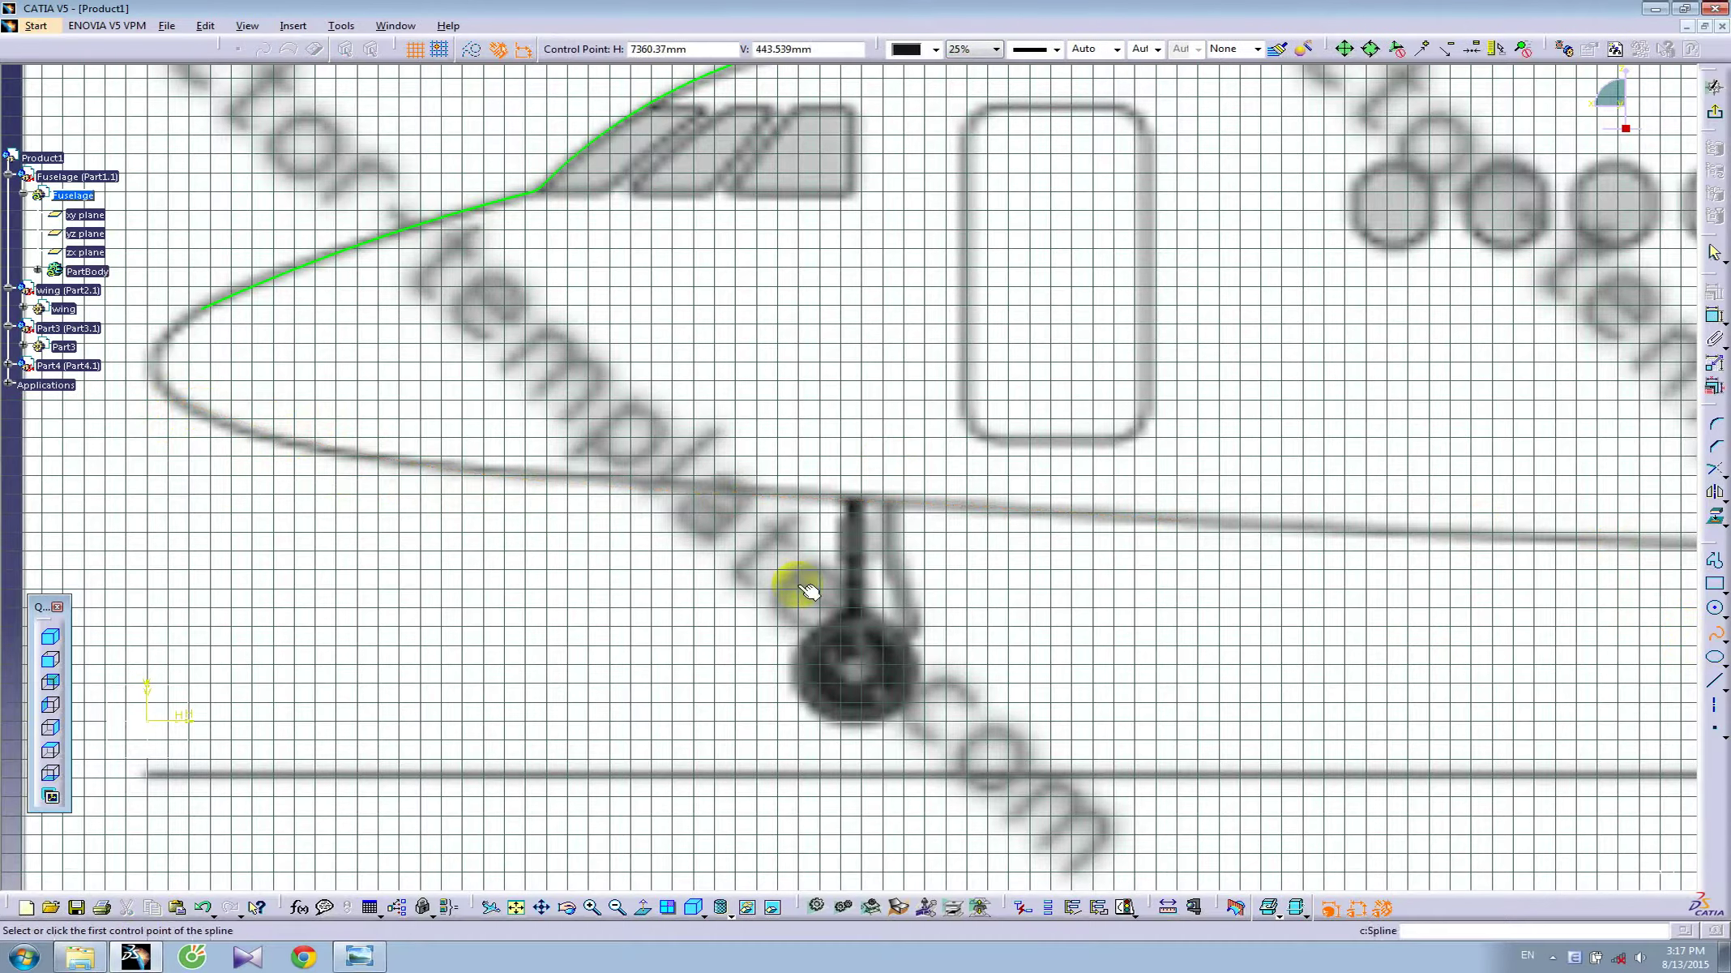
click(189, 404)
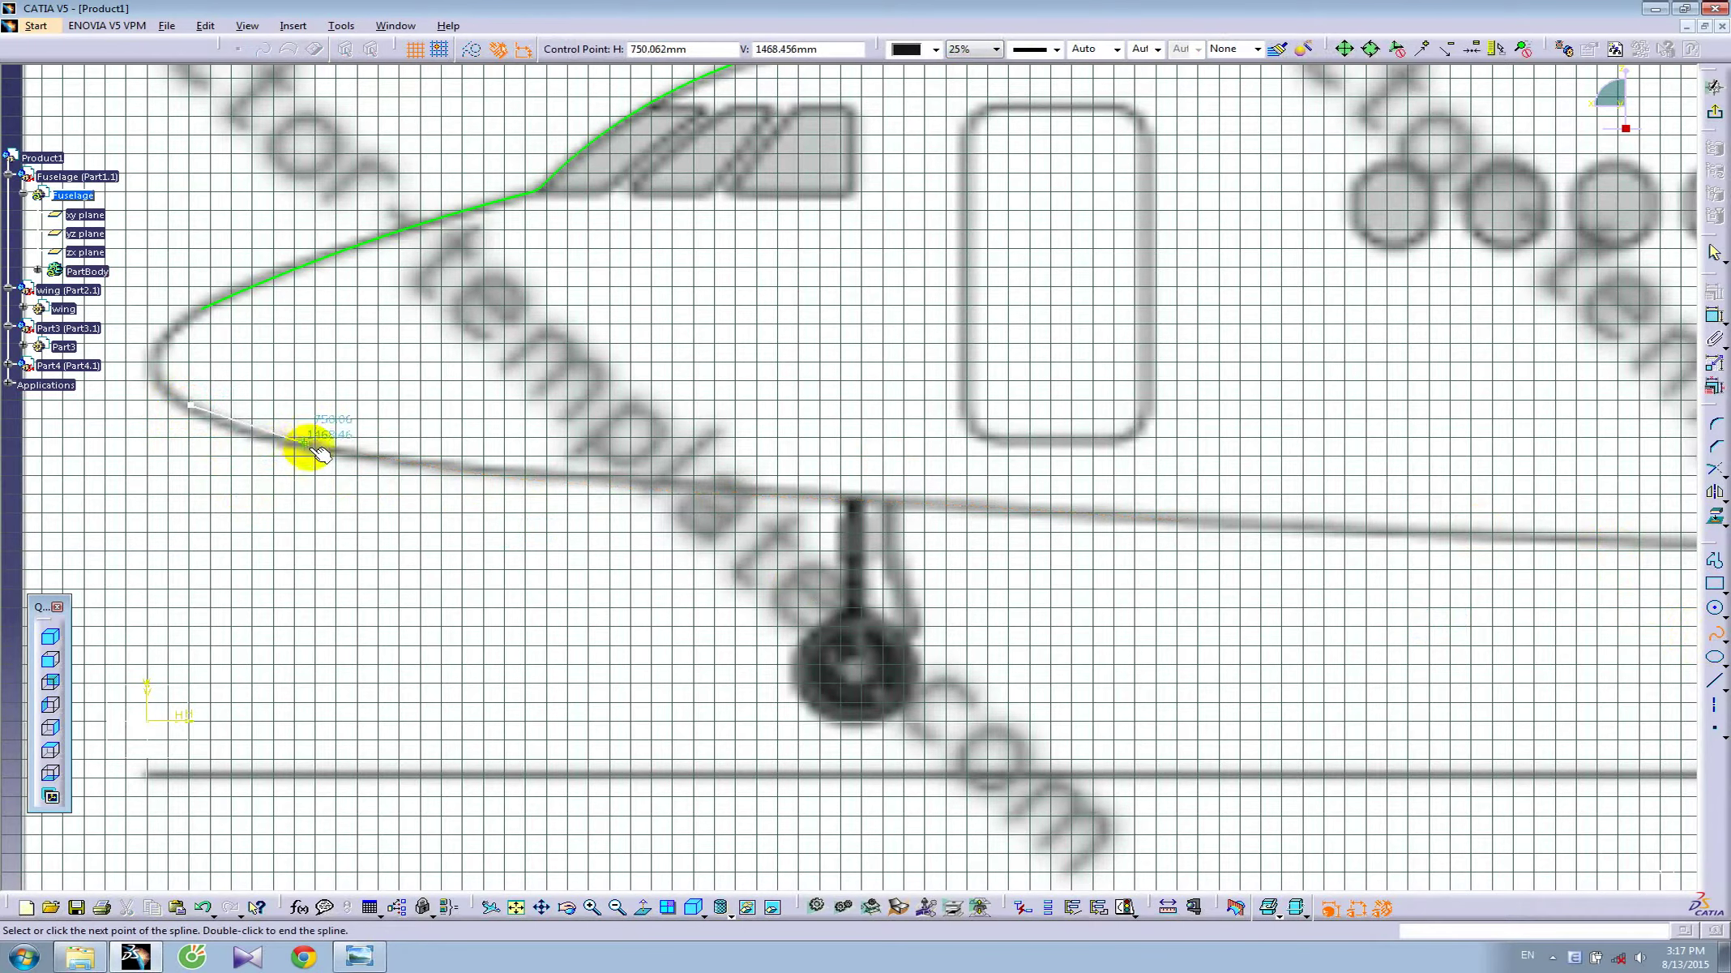
click(316, 448)
click(601, 479)
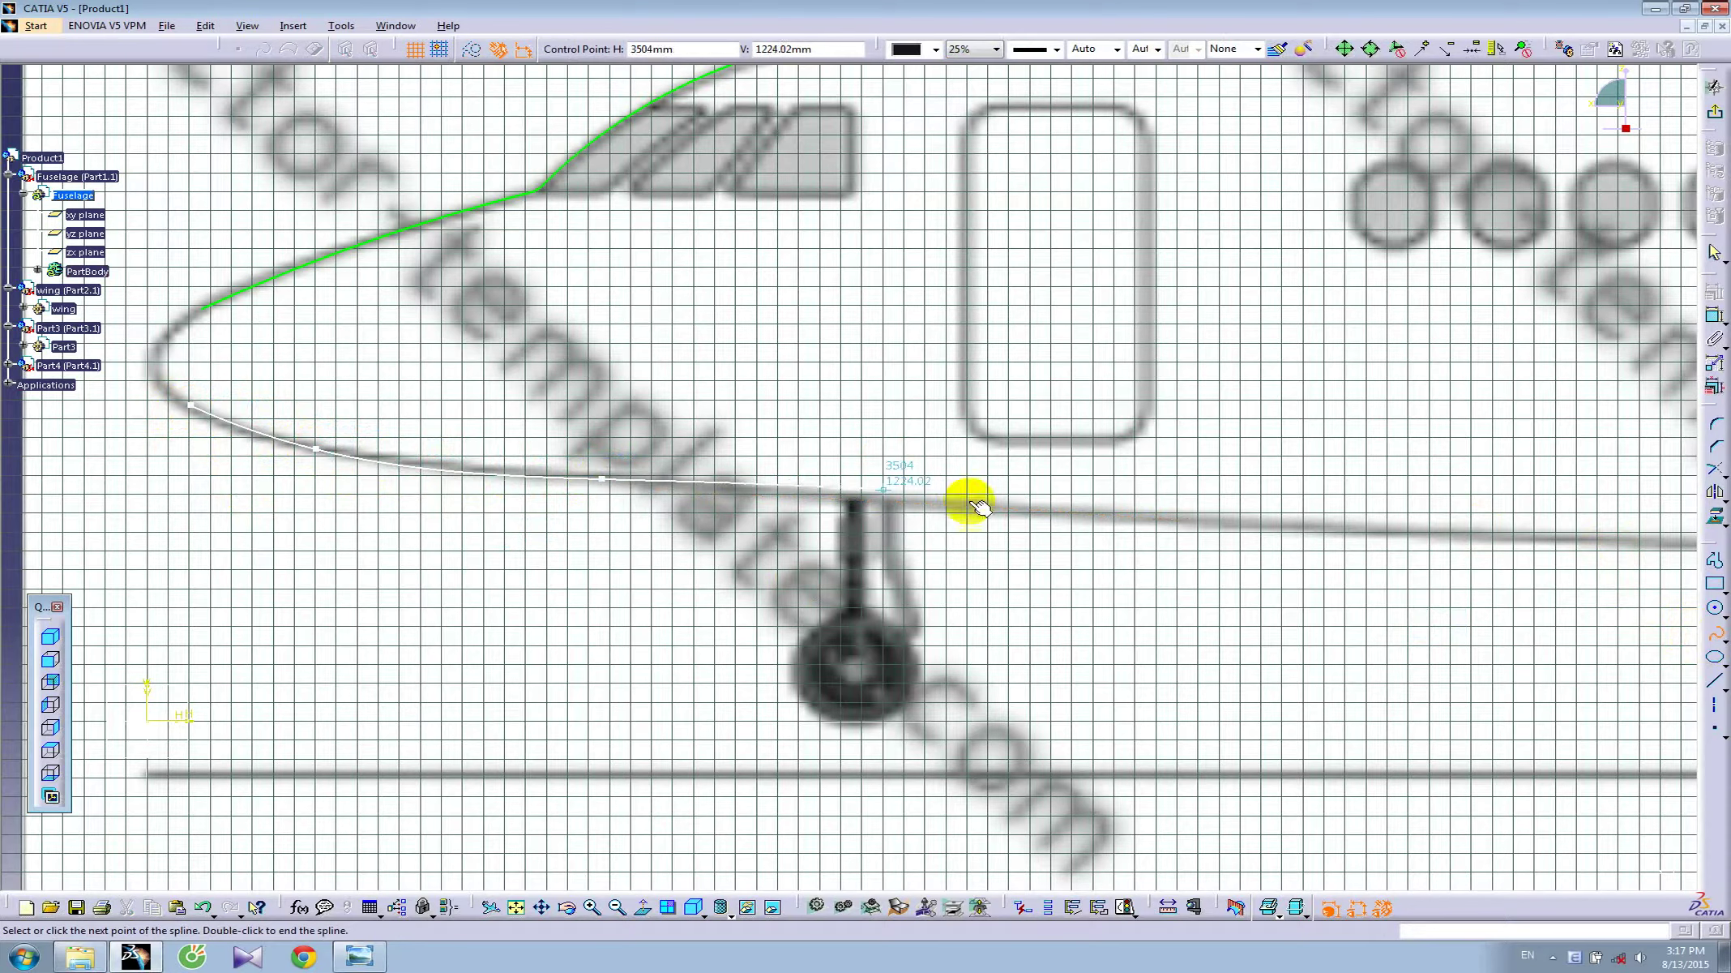
click(1005, 509)
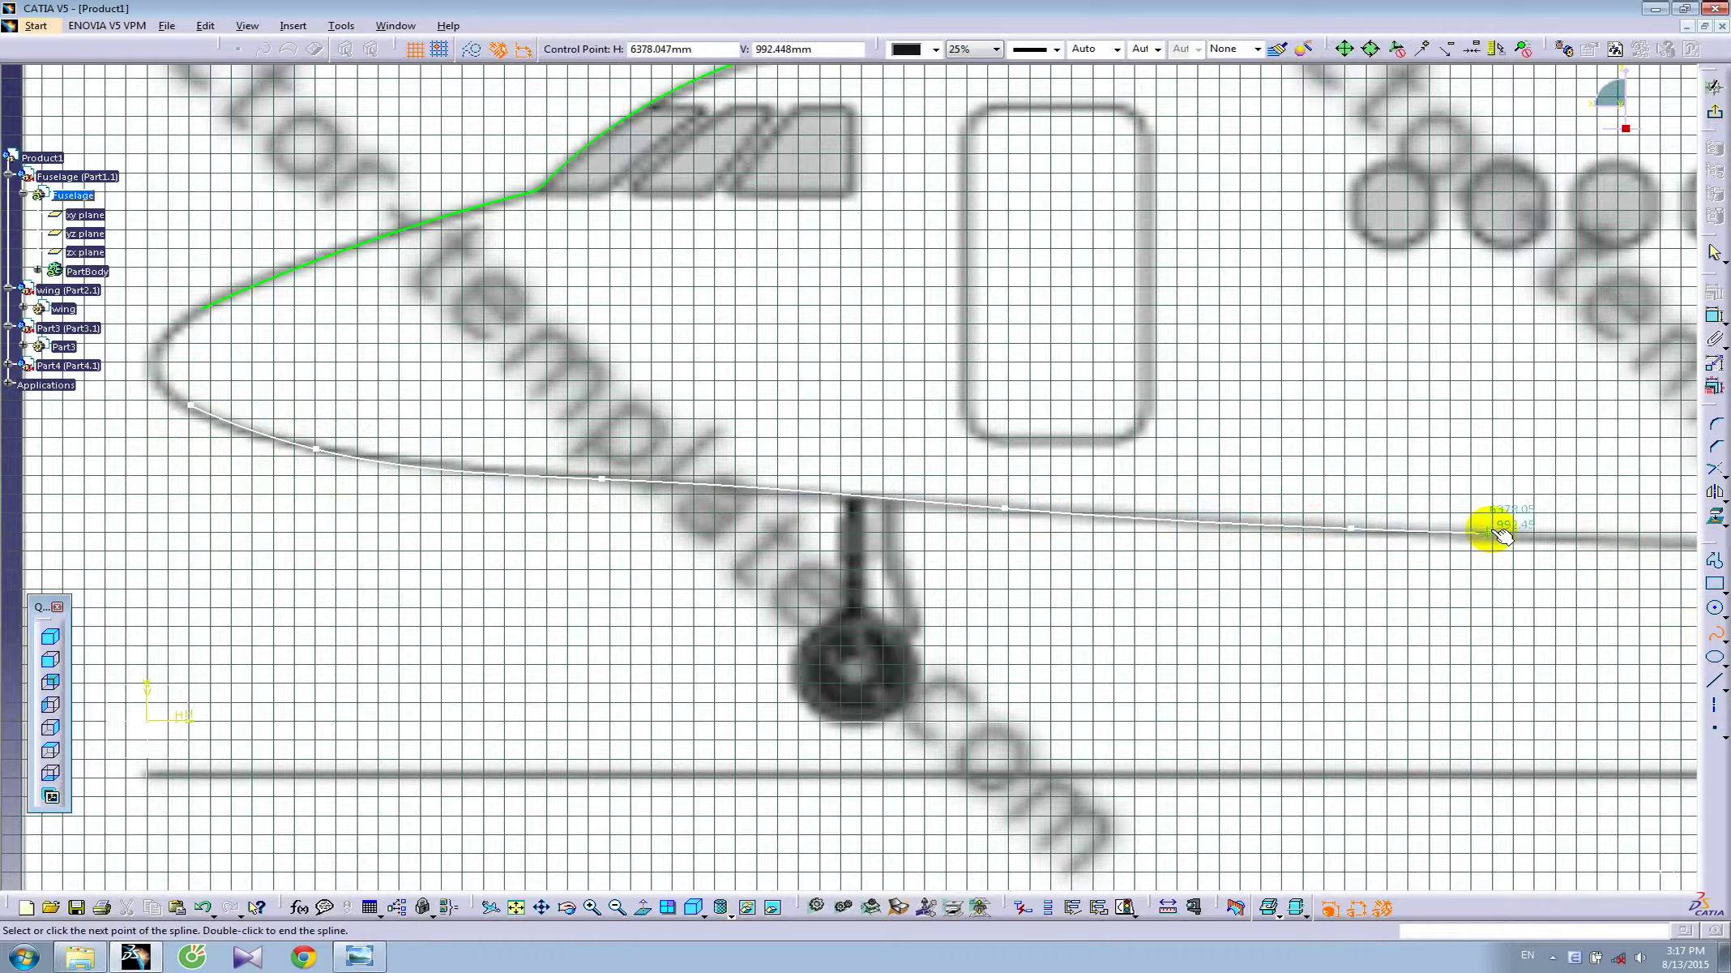
mouse_move(1488, 526)
middle_down()
mouse_move(826, 530)
mouse_move(809, 504)
middle_up()
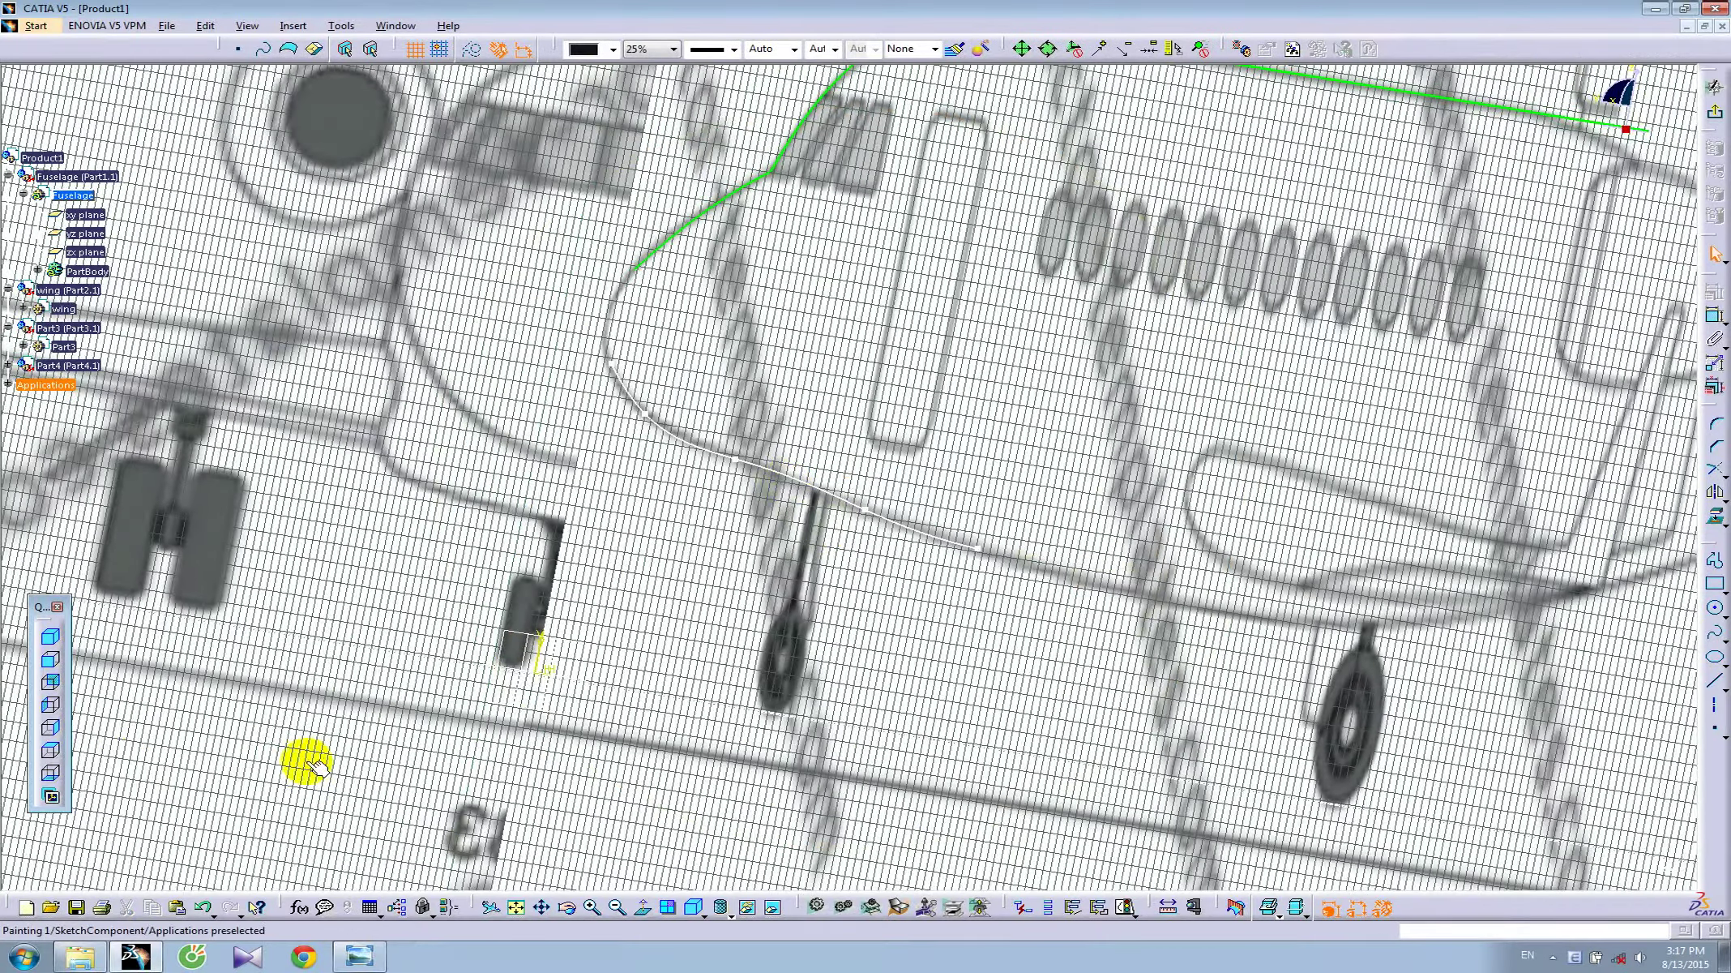
- Return to the side view and nudge the lower spline's control points onto the blueprint's nose and belly contour
click(50, 727)
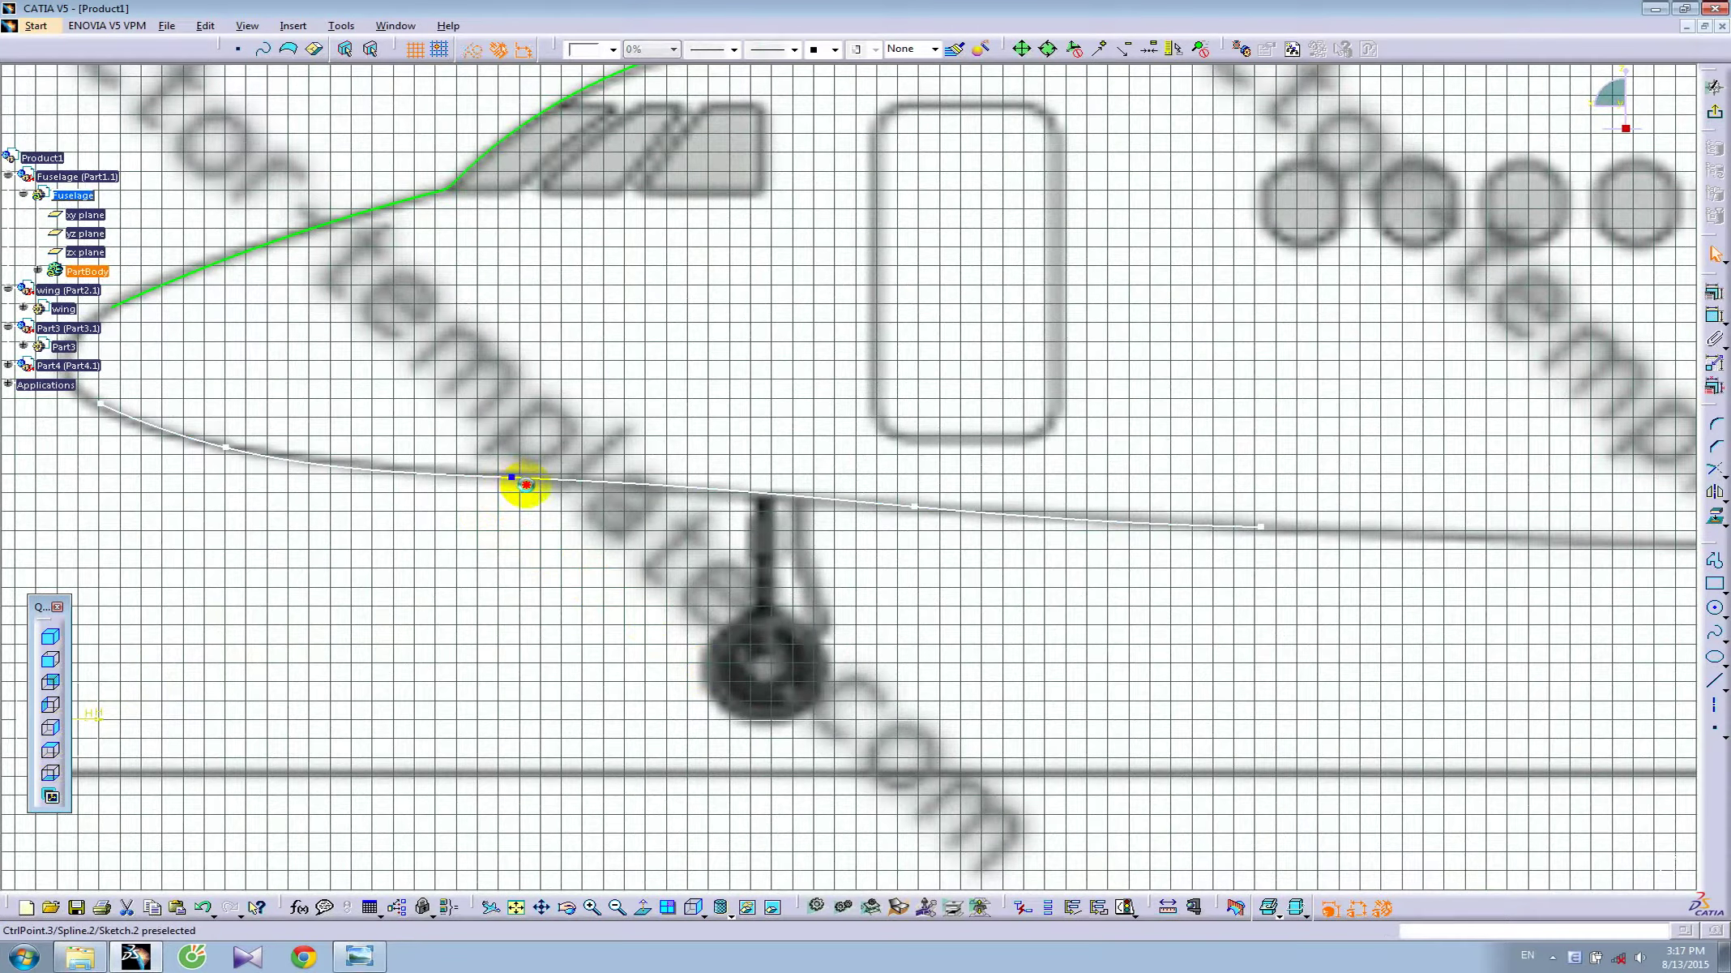
drag(513, 479, 529, 487)
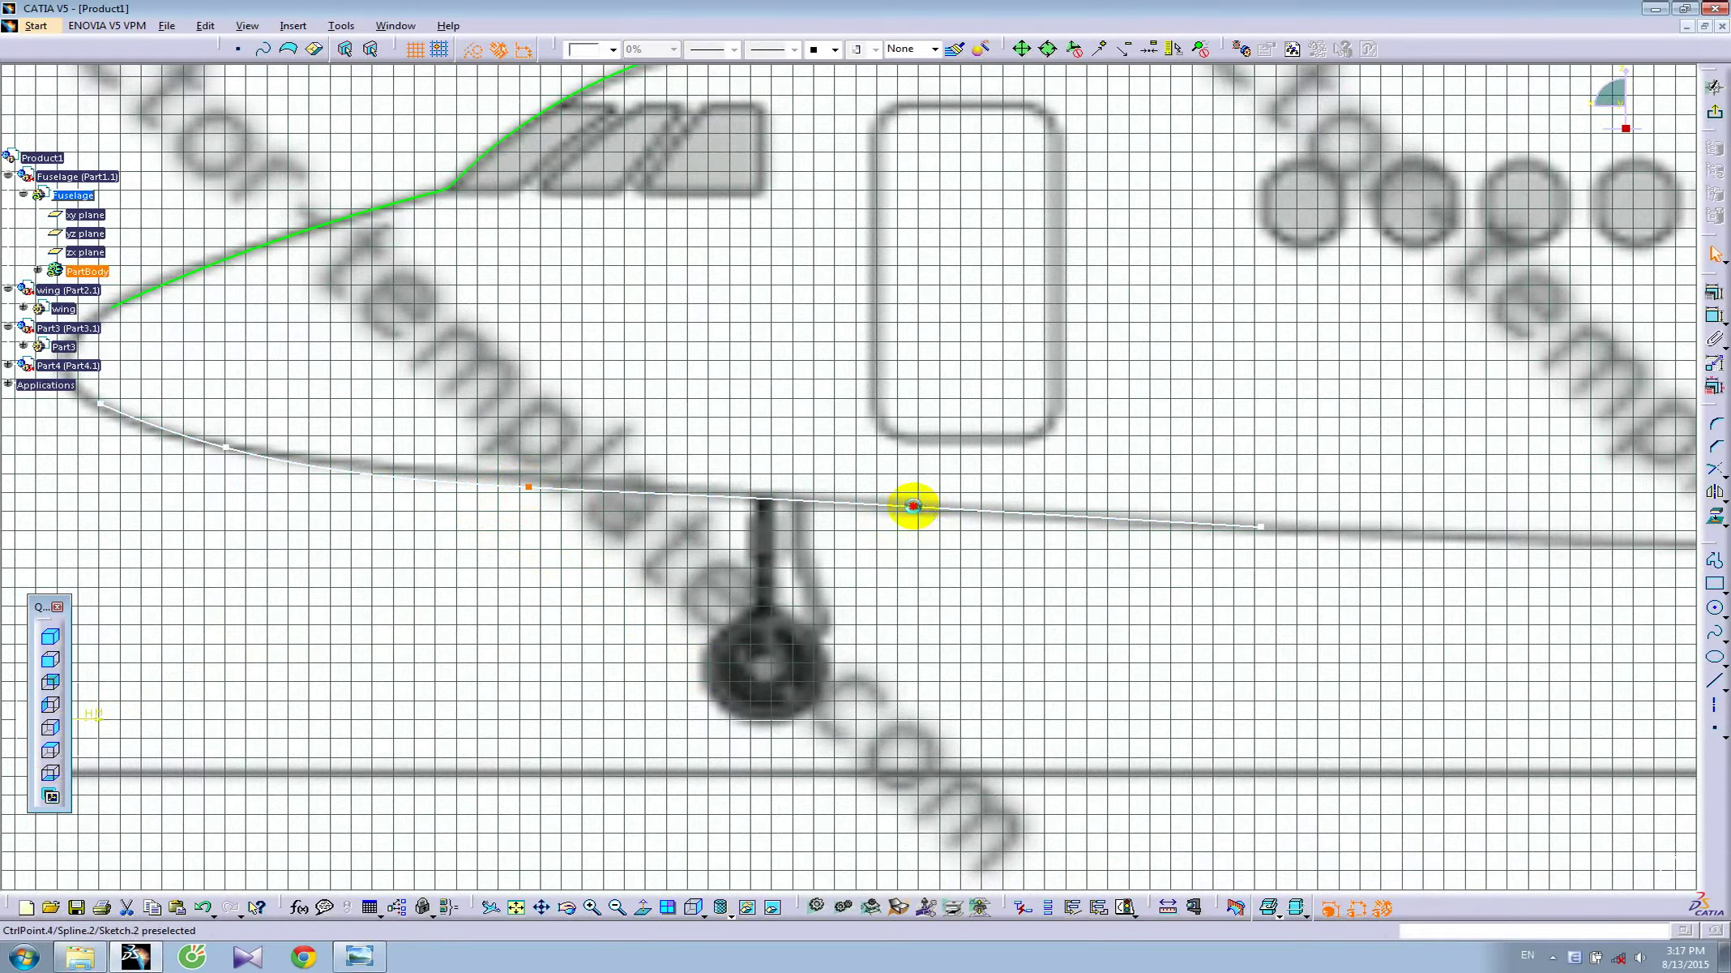
drag(913, 506, 914, 511)
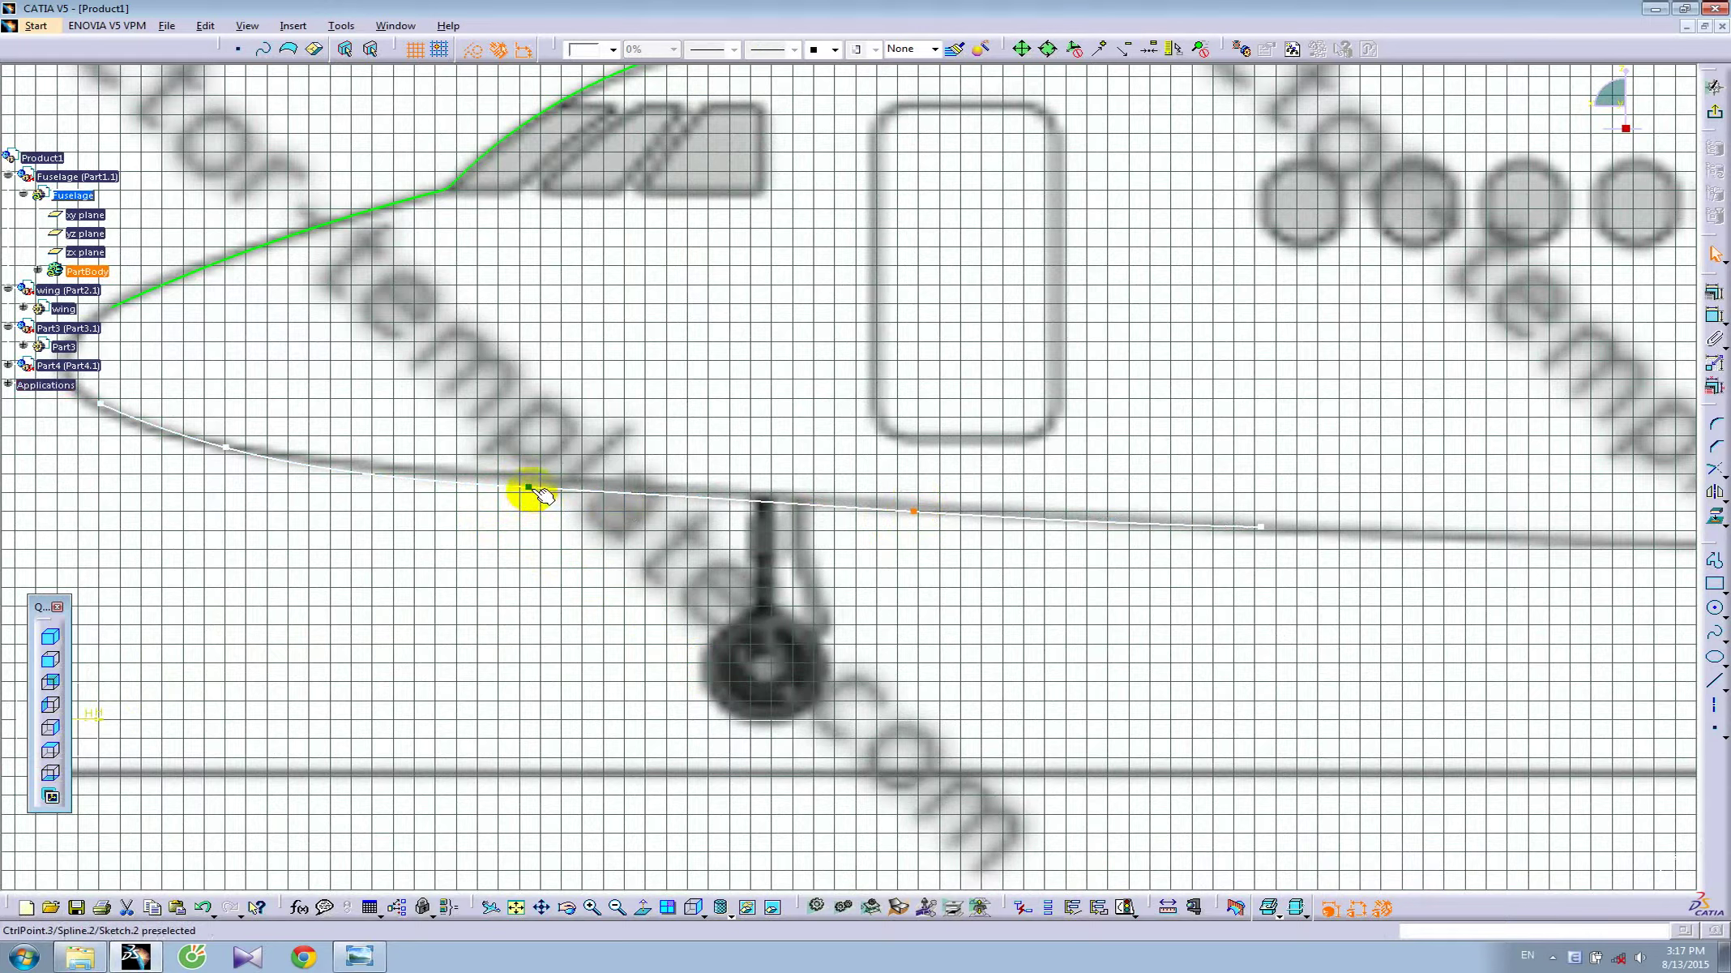
drag(528, 487, 539, 497)
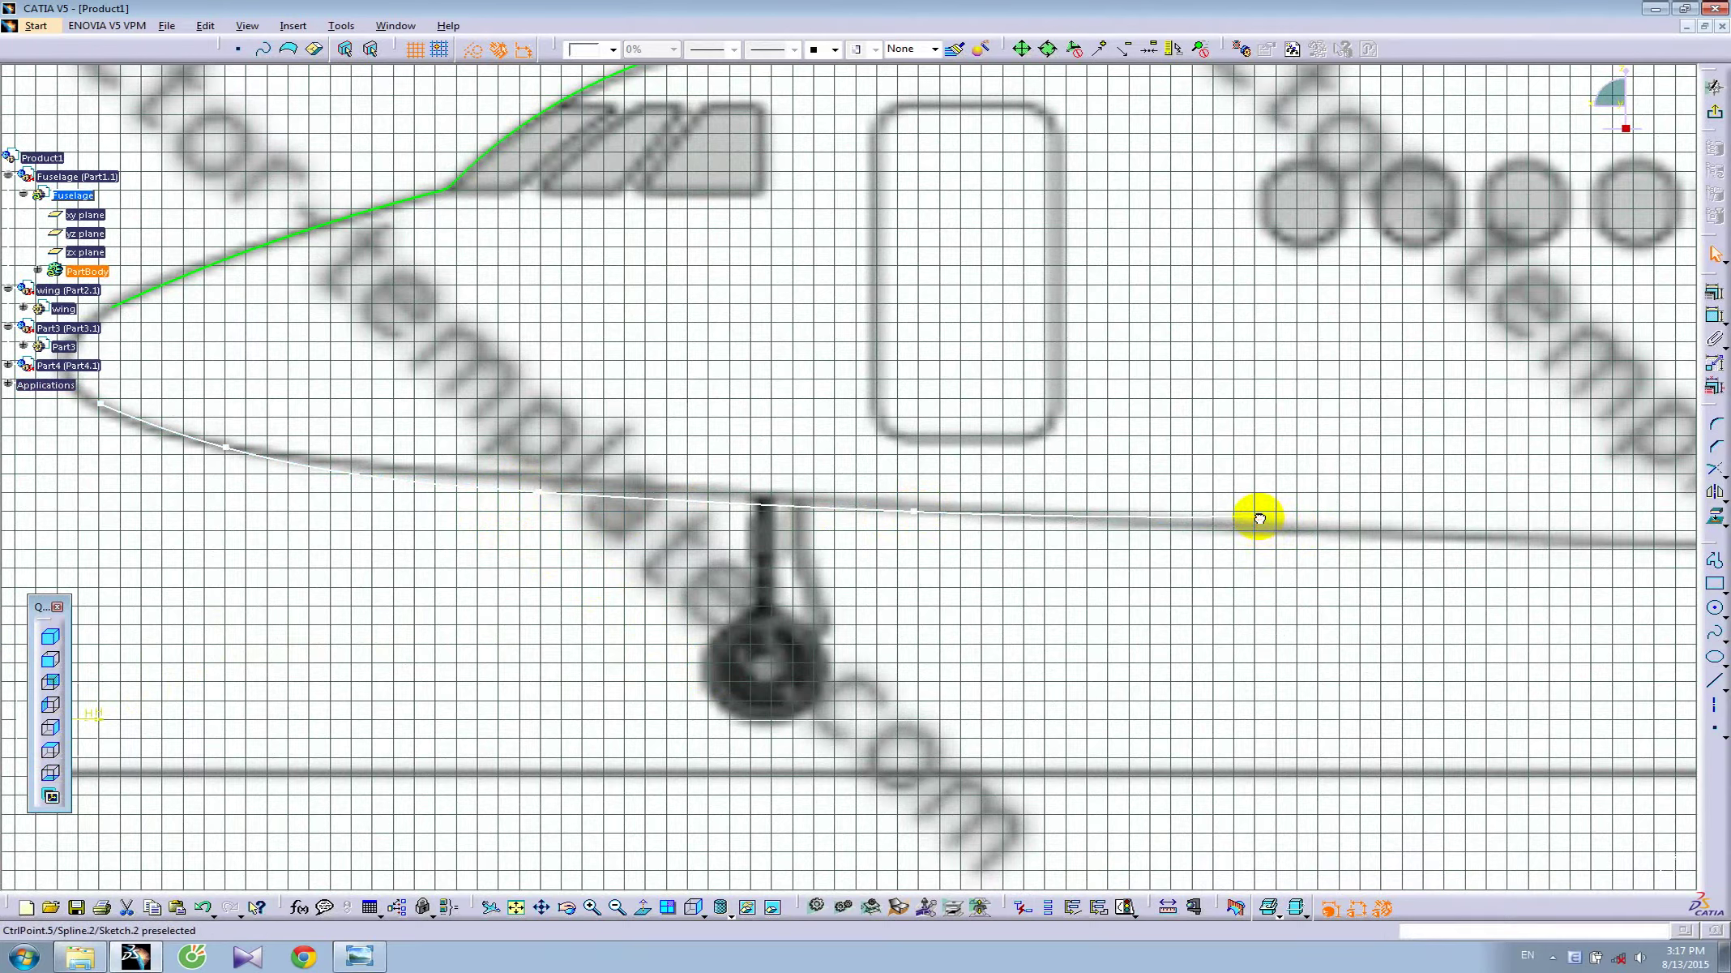
drag(914, 512, 913, 507)
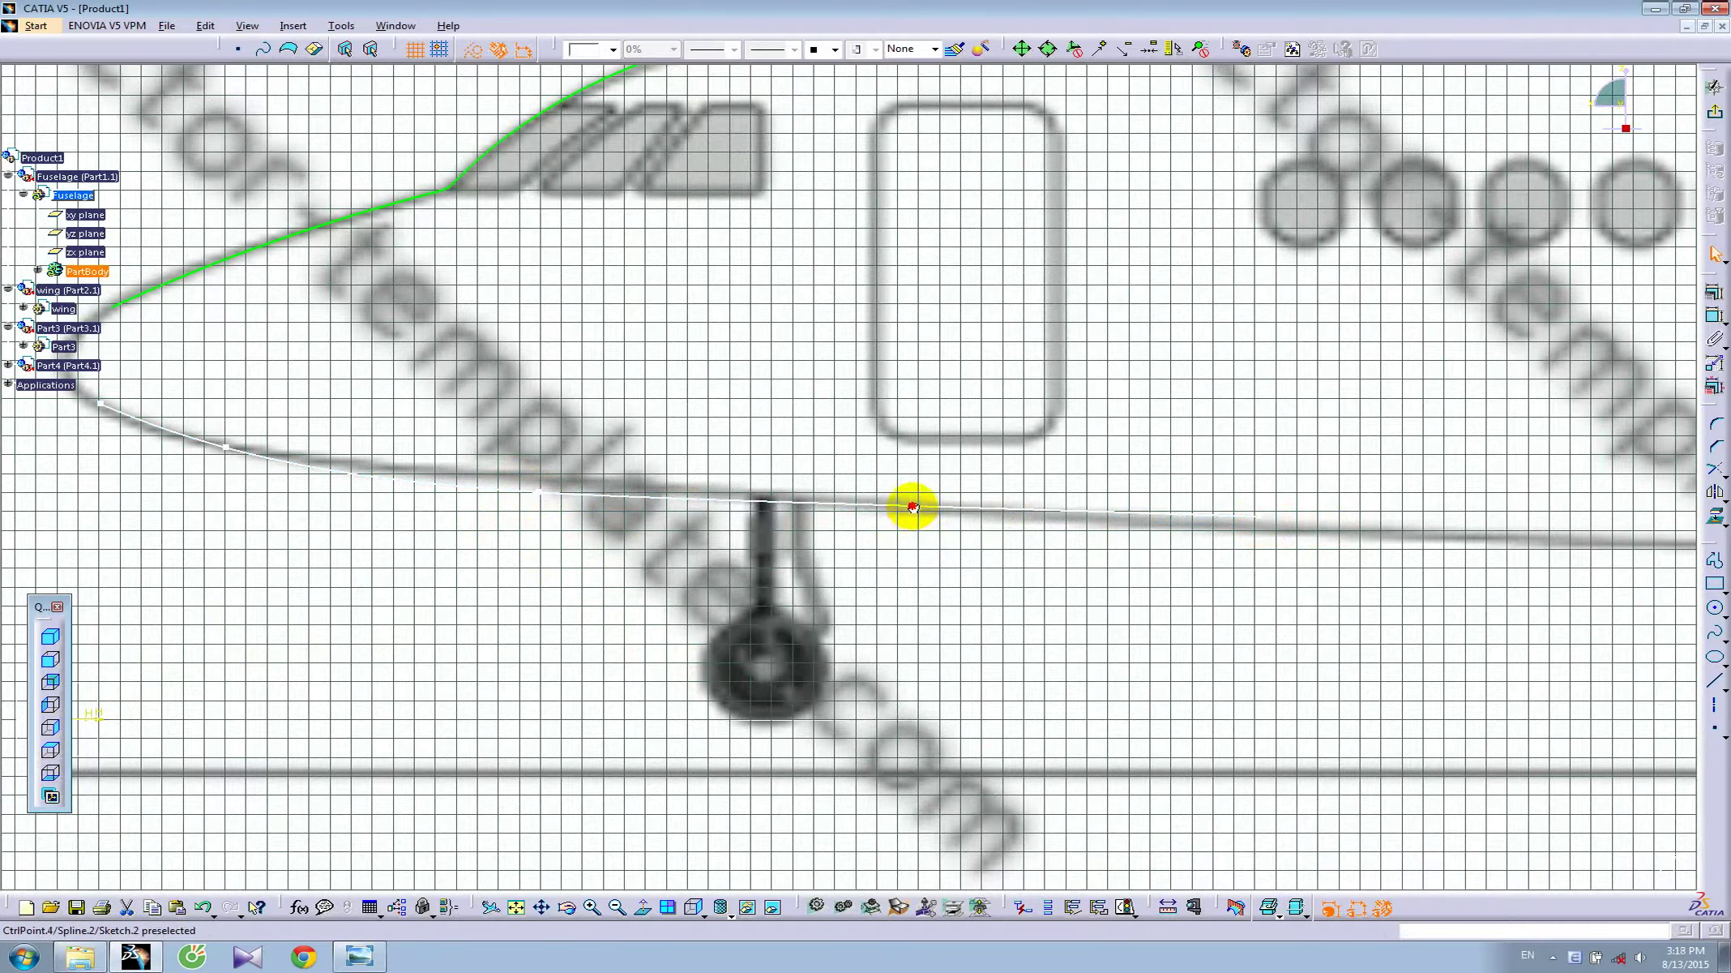
click(756, 507)
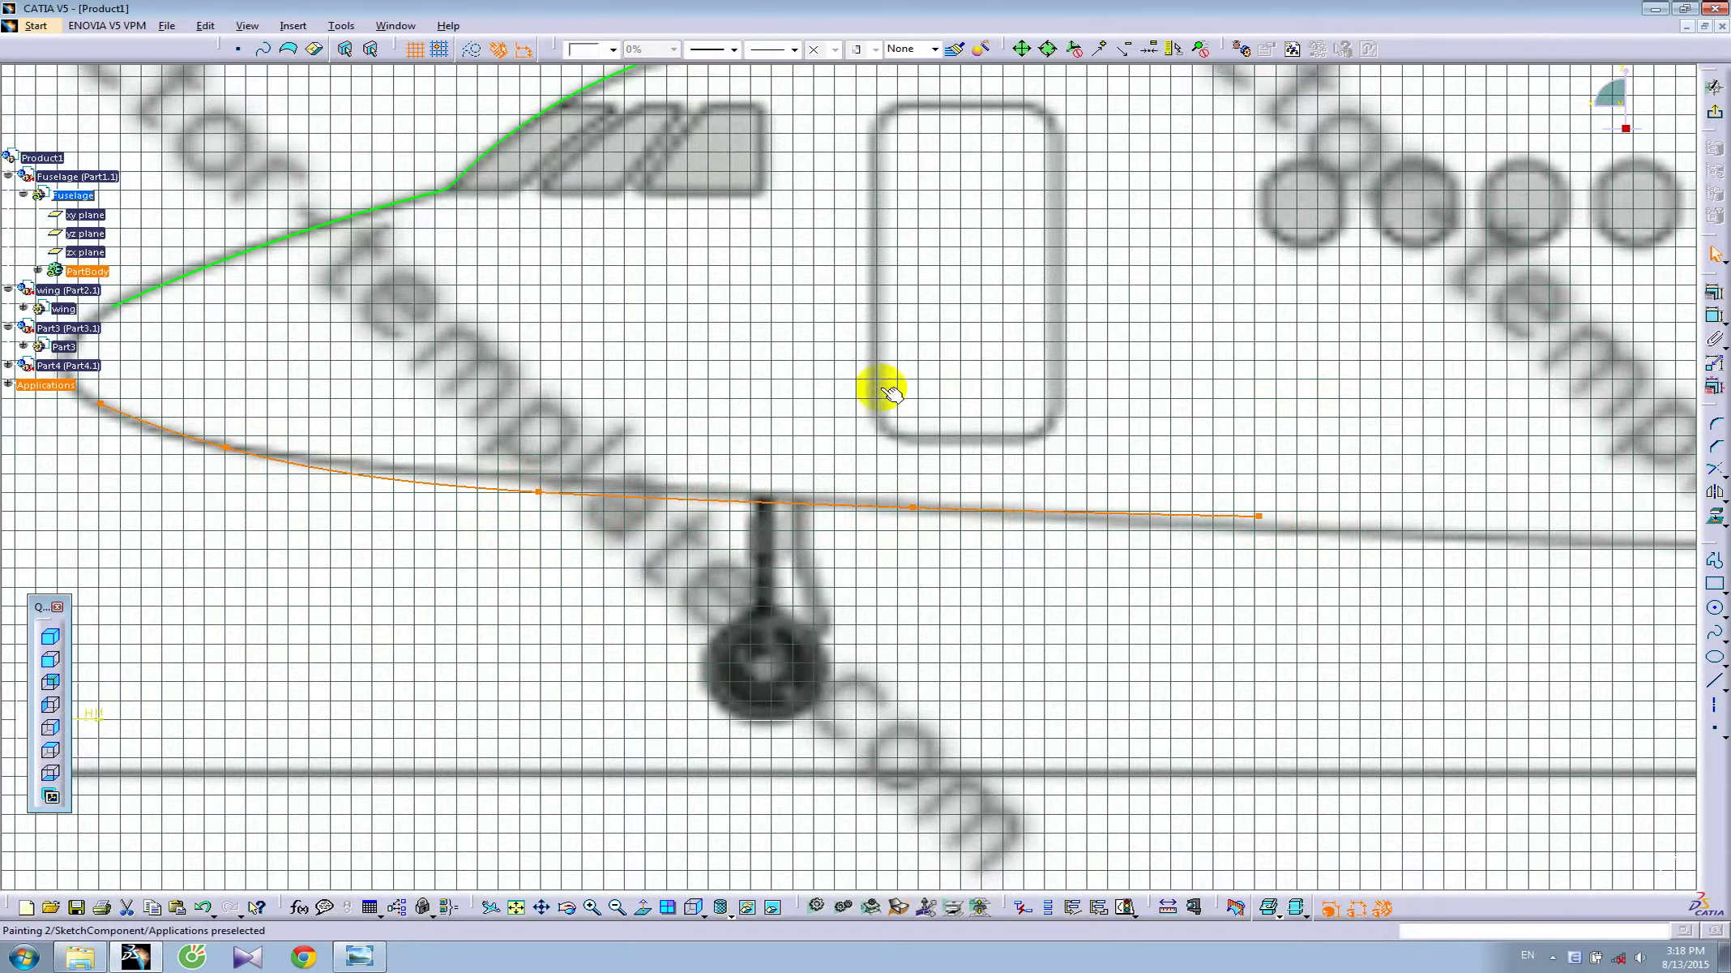
click(813, 376)
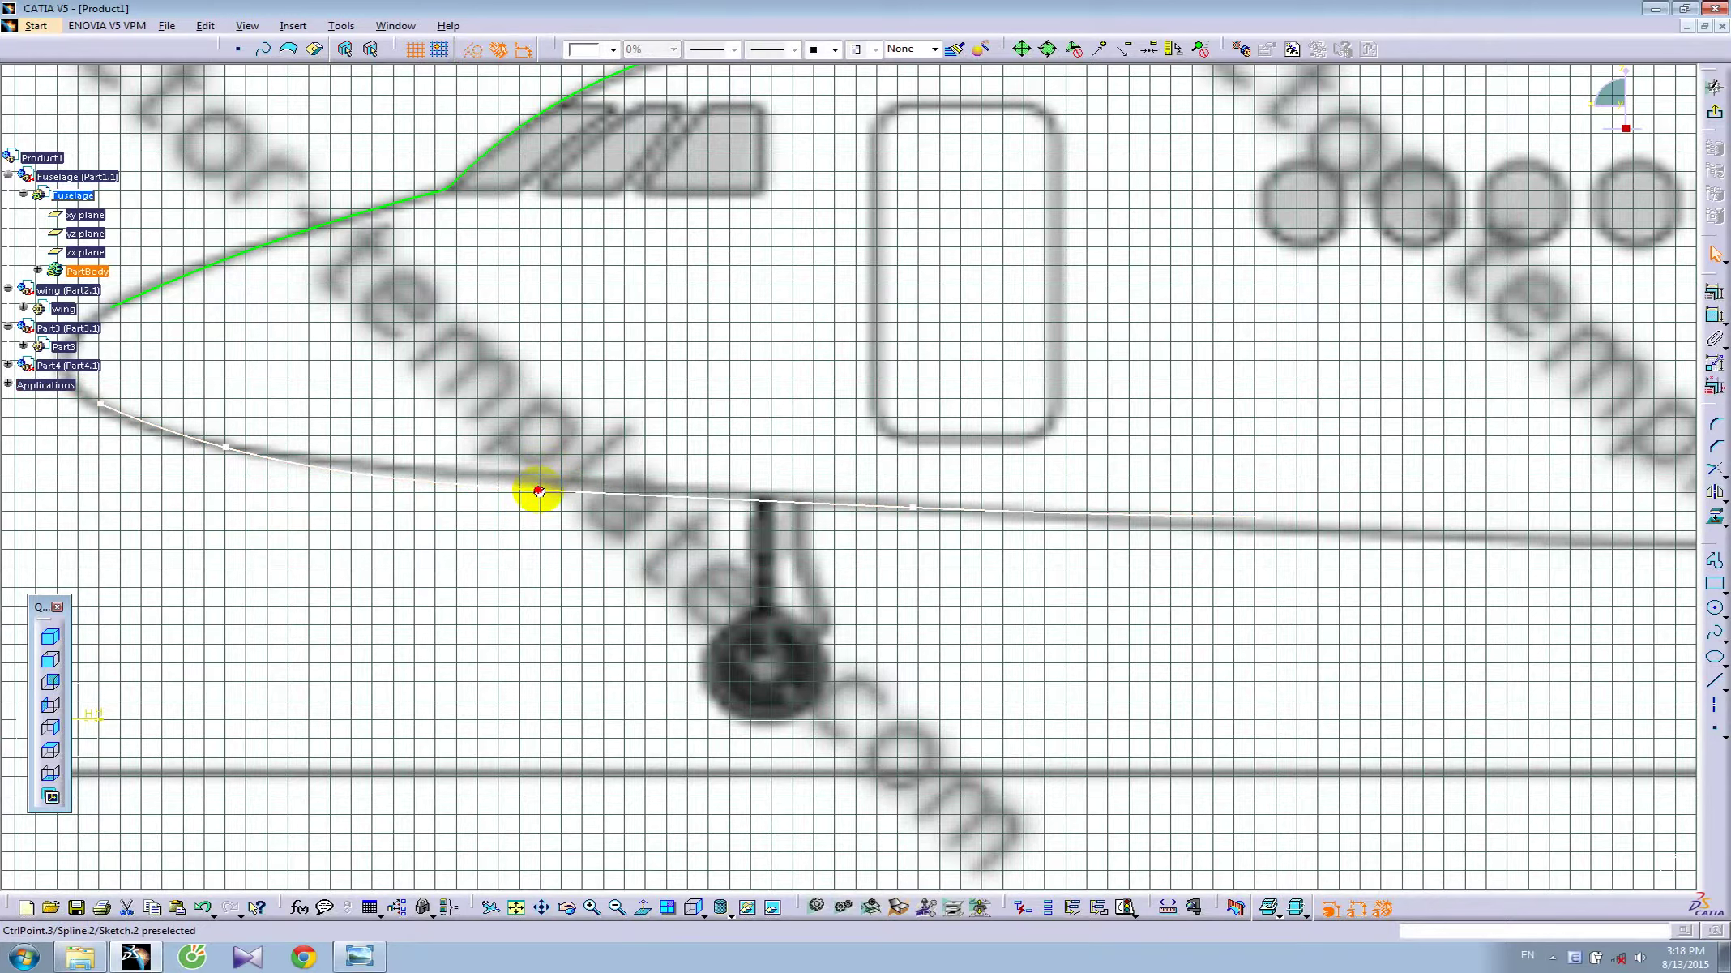
ctrl+middle_drag(539, 491, 665, 394)
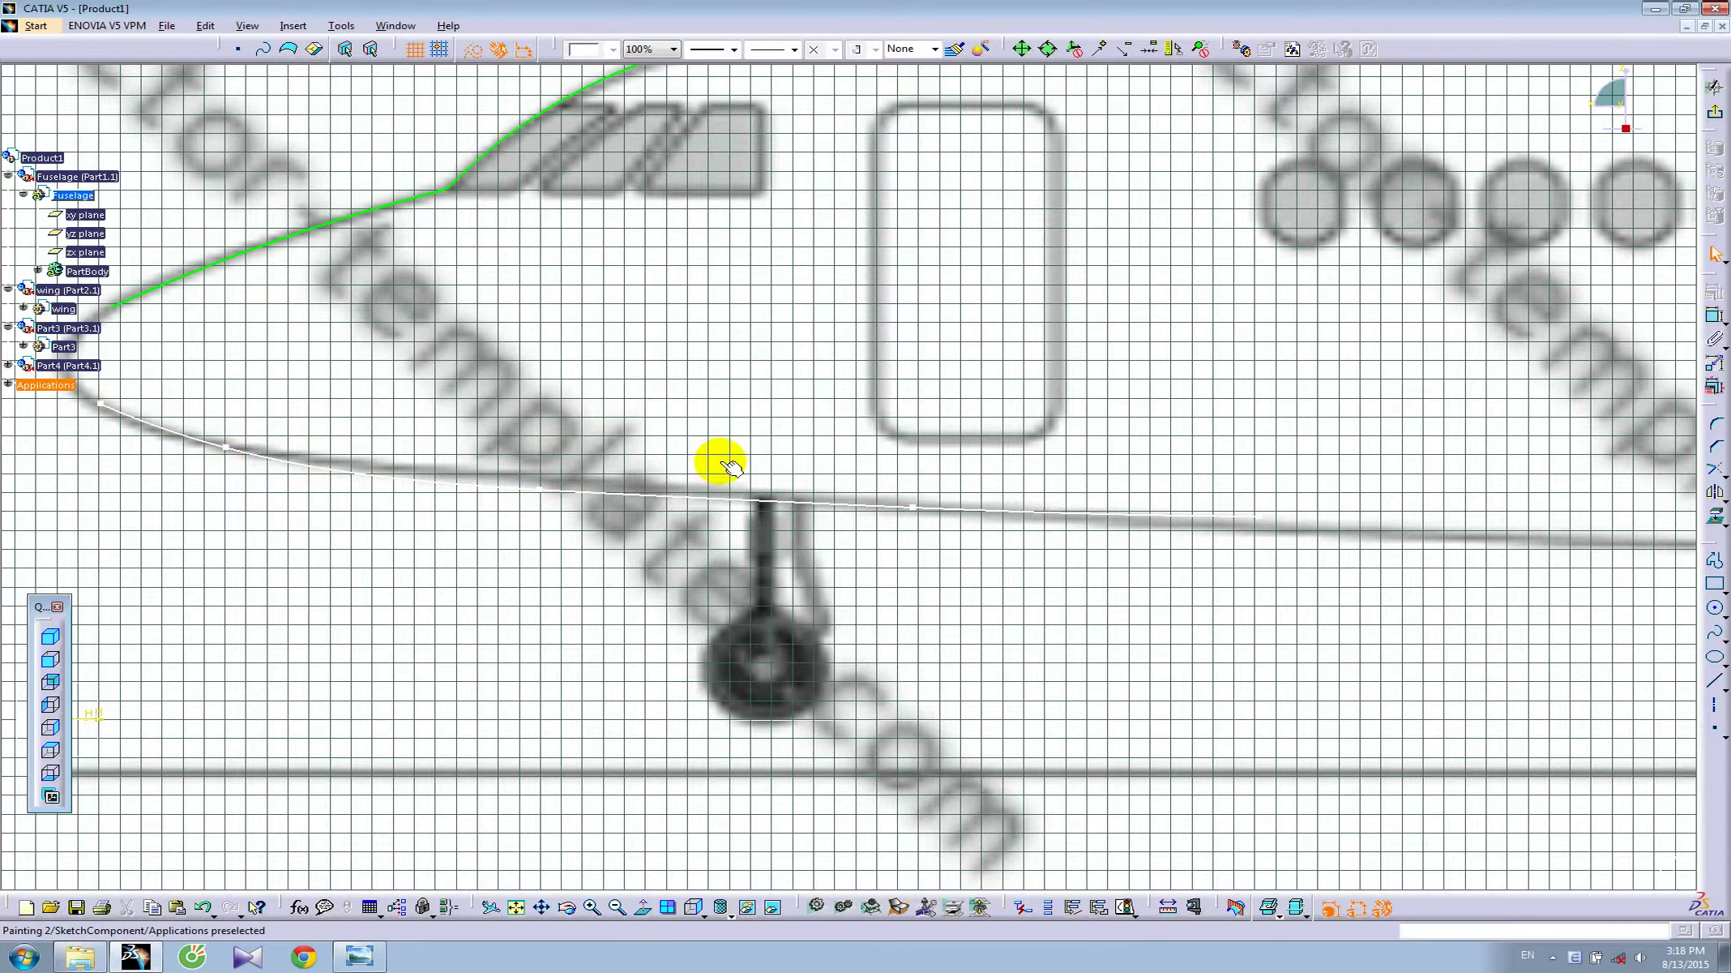
ctrl+middle_drag(719, 463, 713, 484)
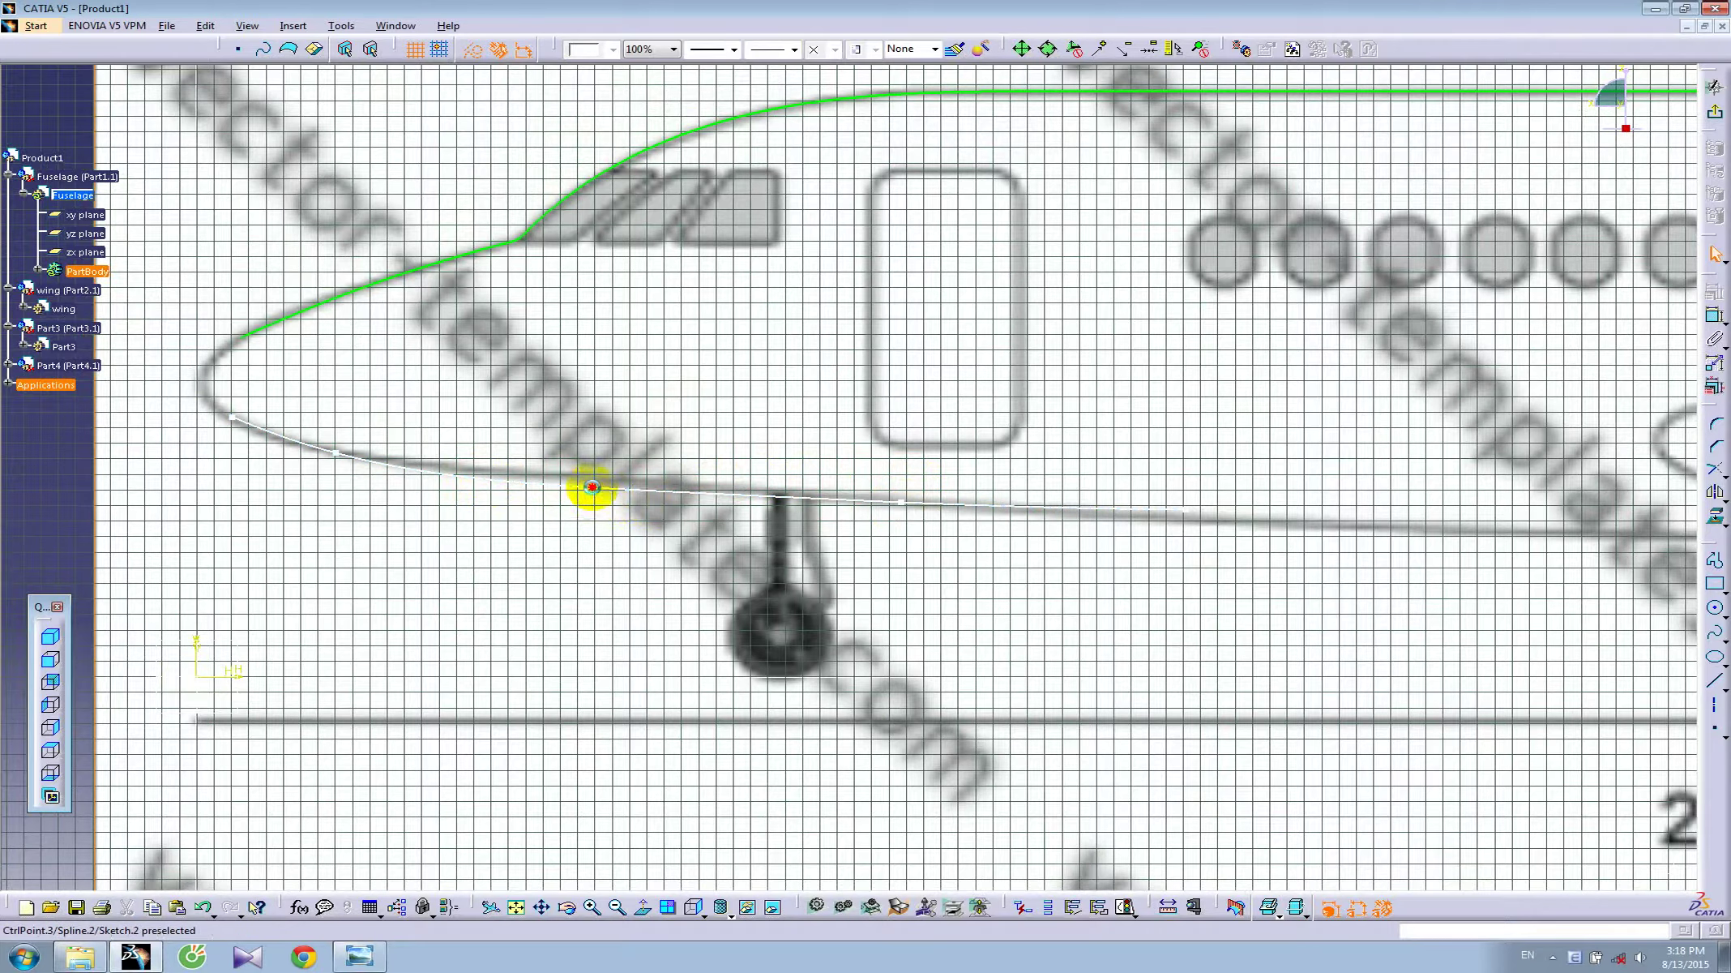
drag(593, 486, 647, 492)
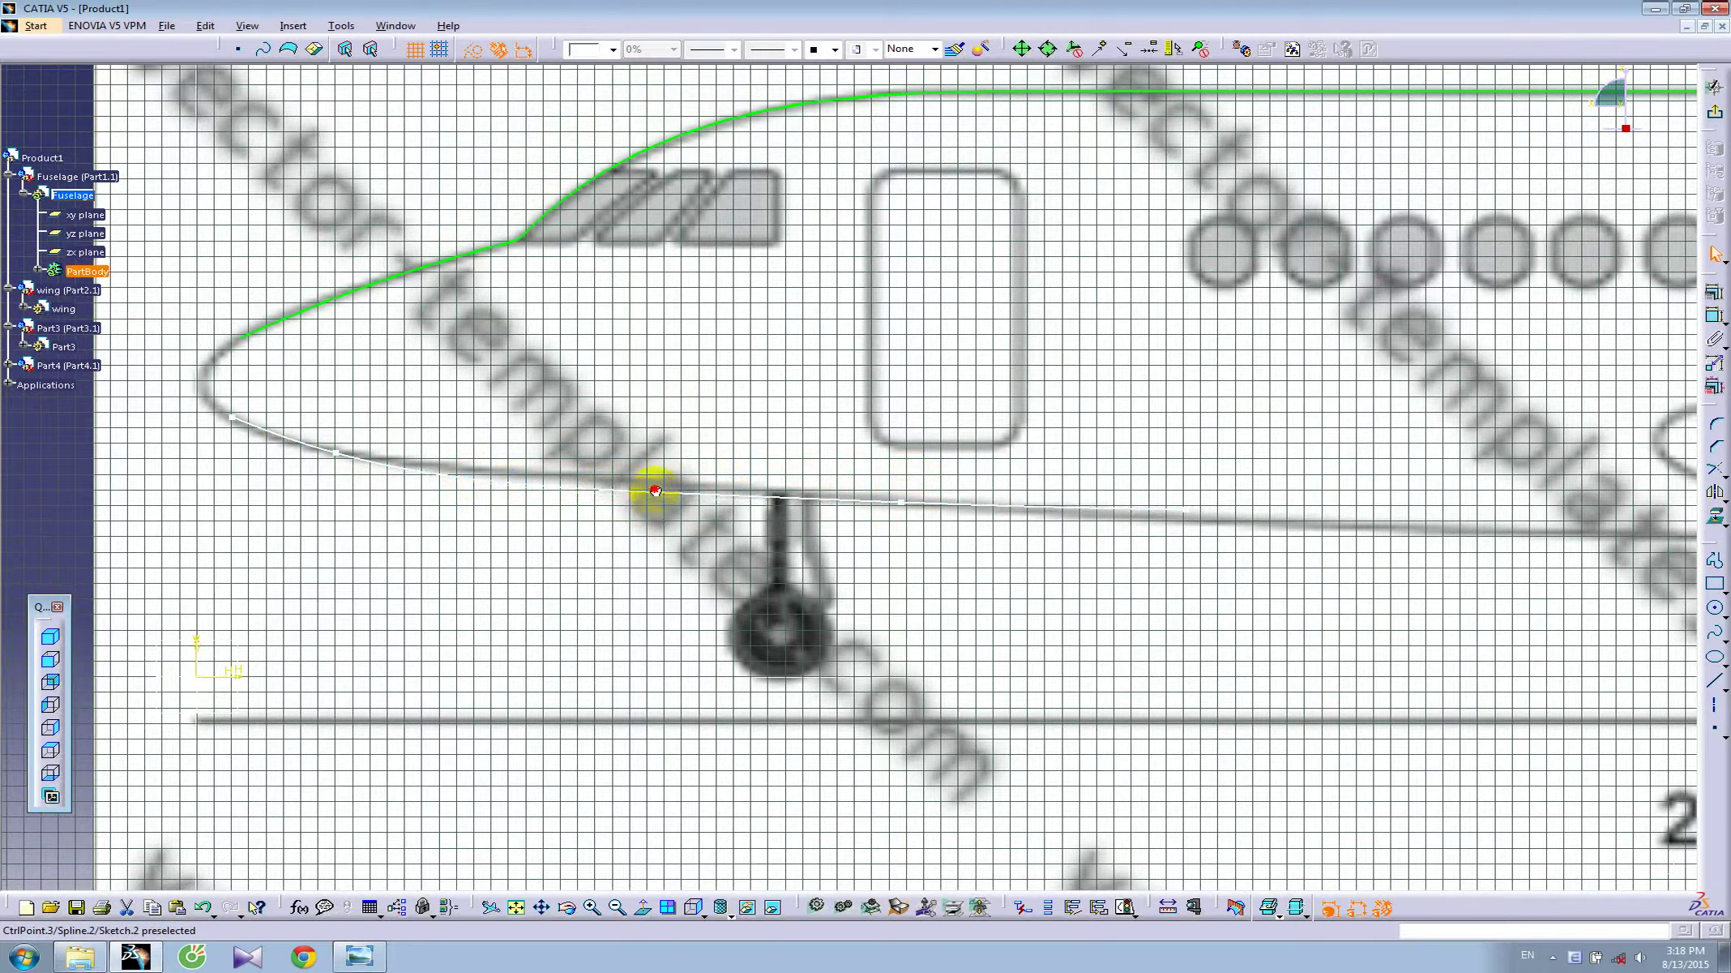
drag(655, 491, 620, 483)
- Trace a spline from the bottom of the nose along the underside to the nose gear
click(1716, 632)
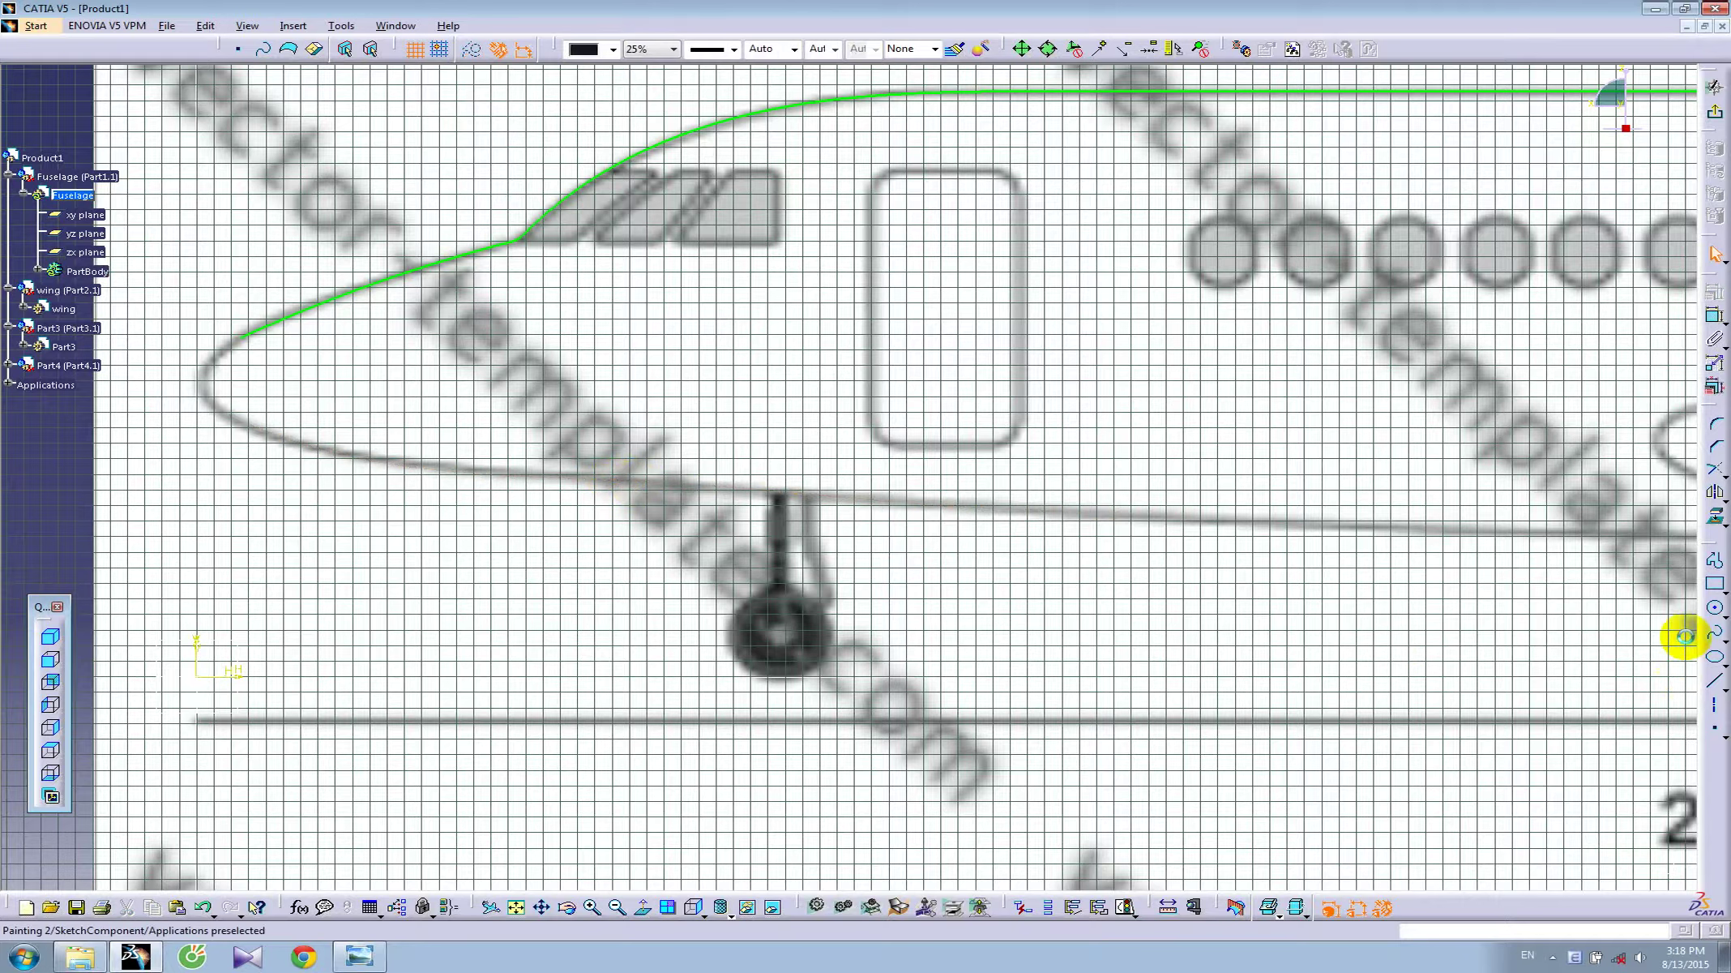
click(1716, 638)
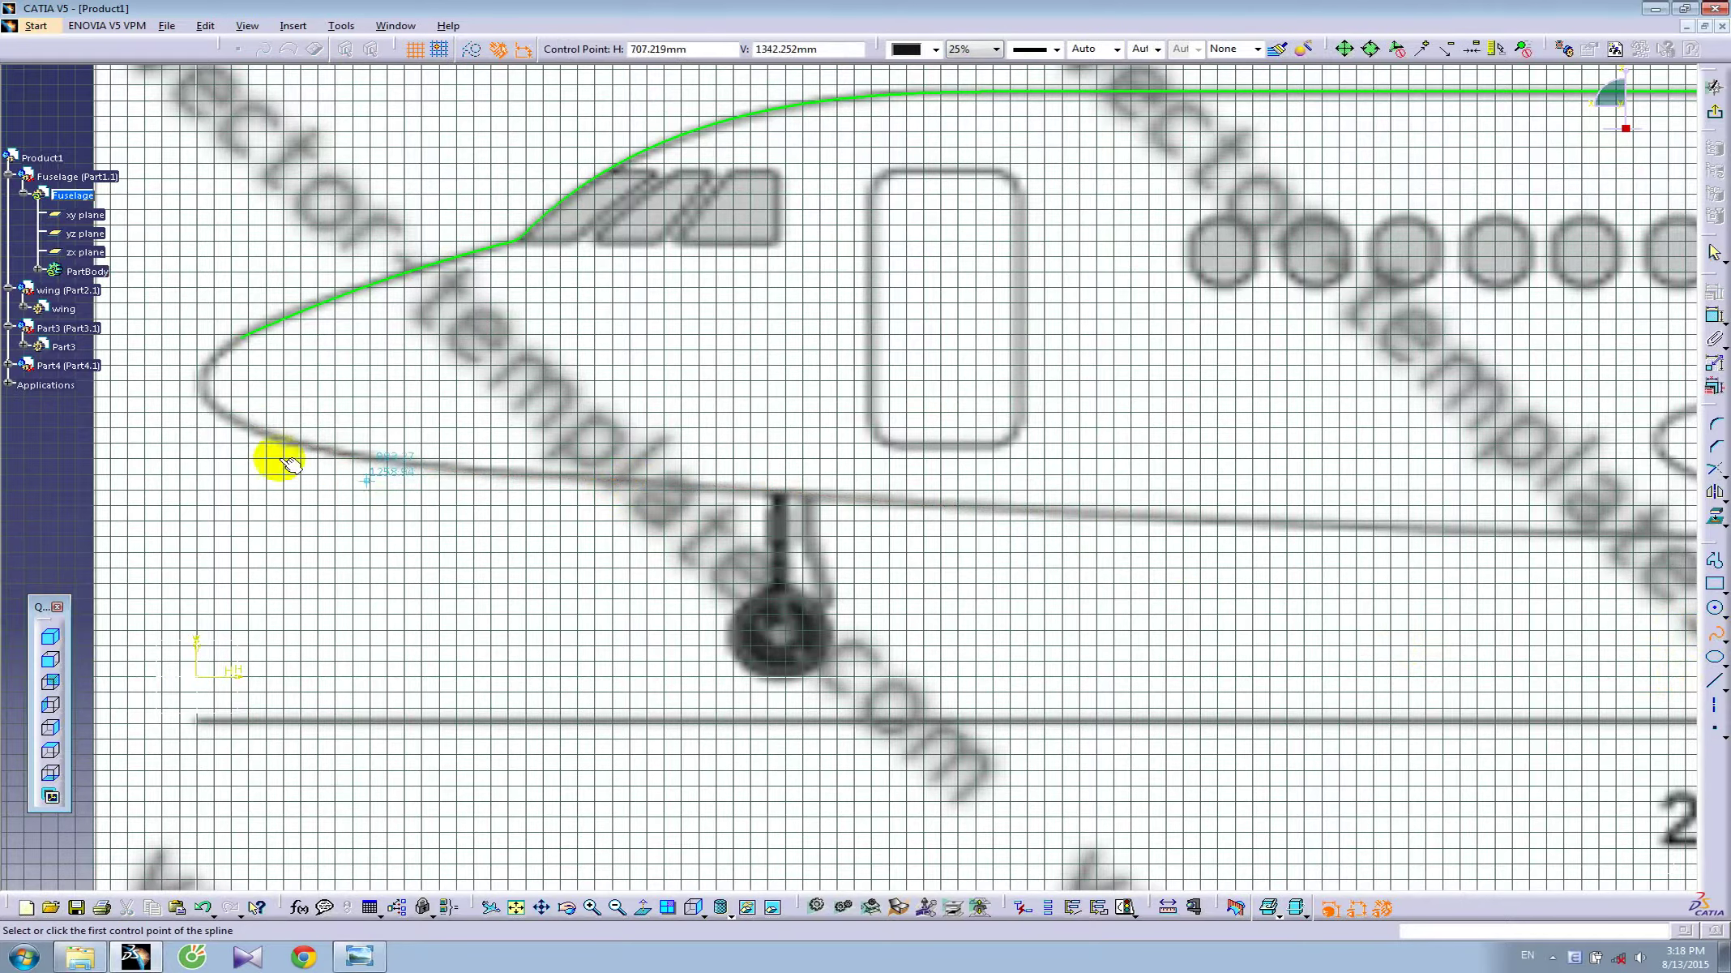
click(239, 420)
click(361, 458)
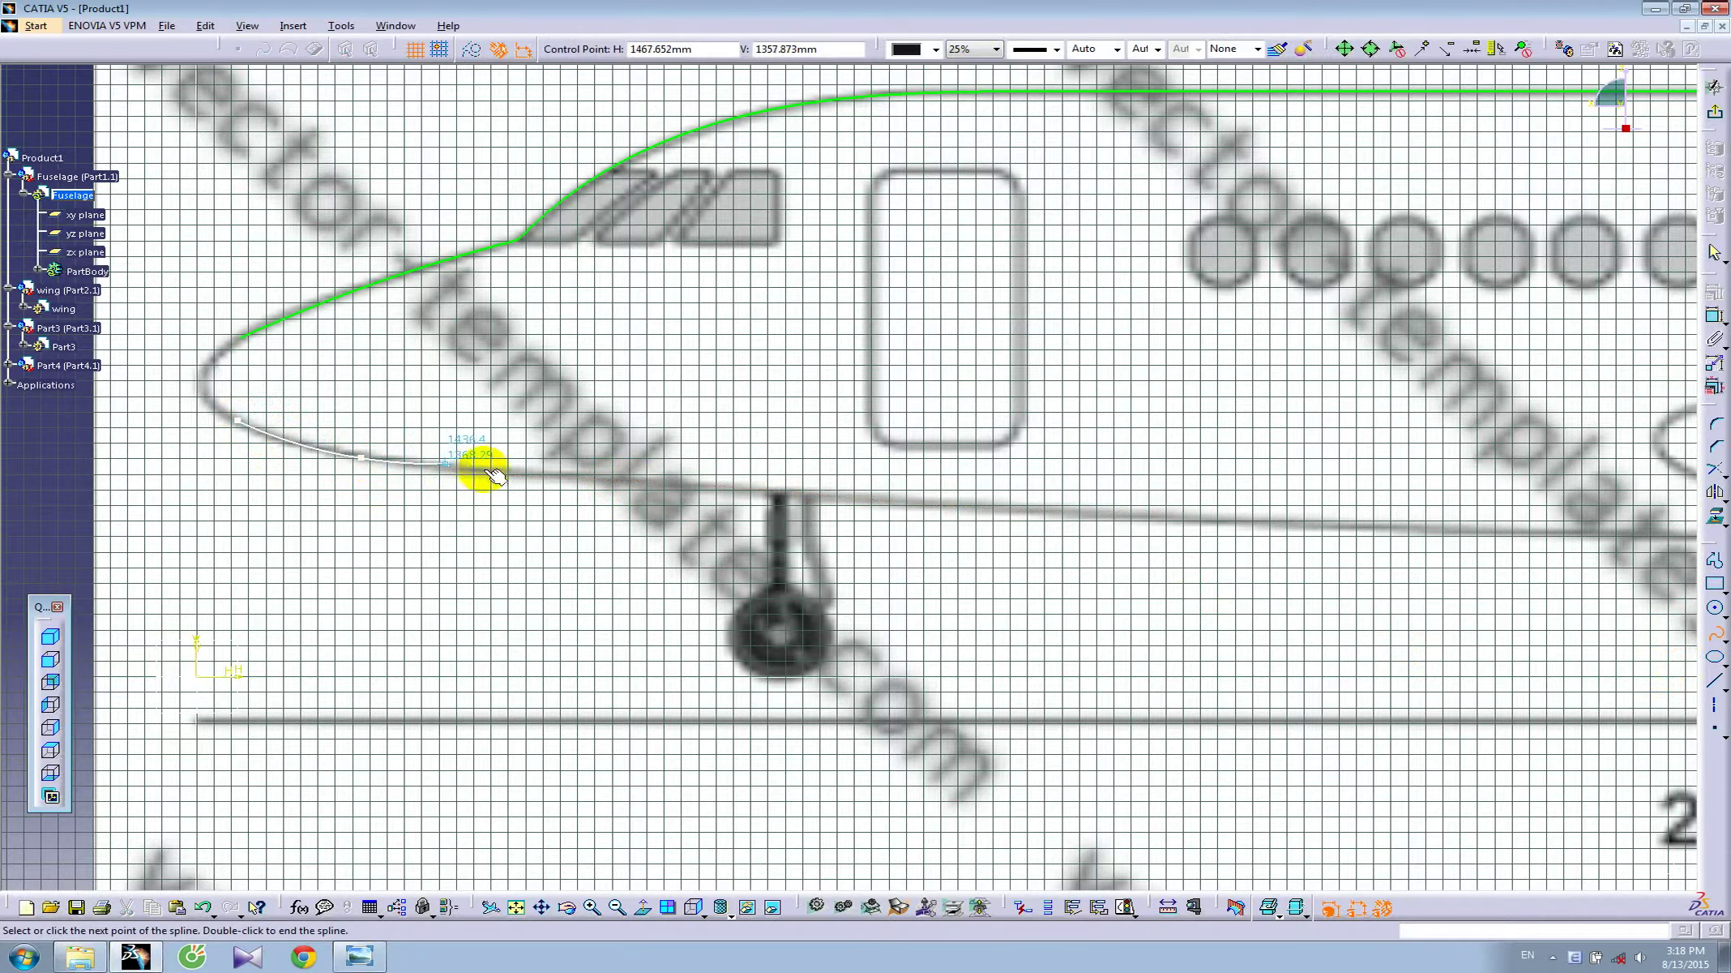
click(510, 473)
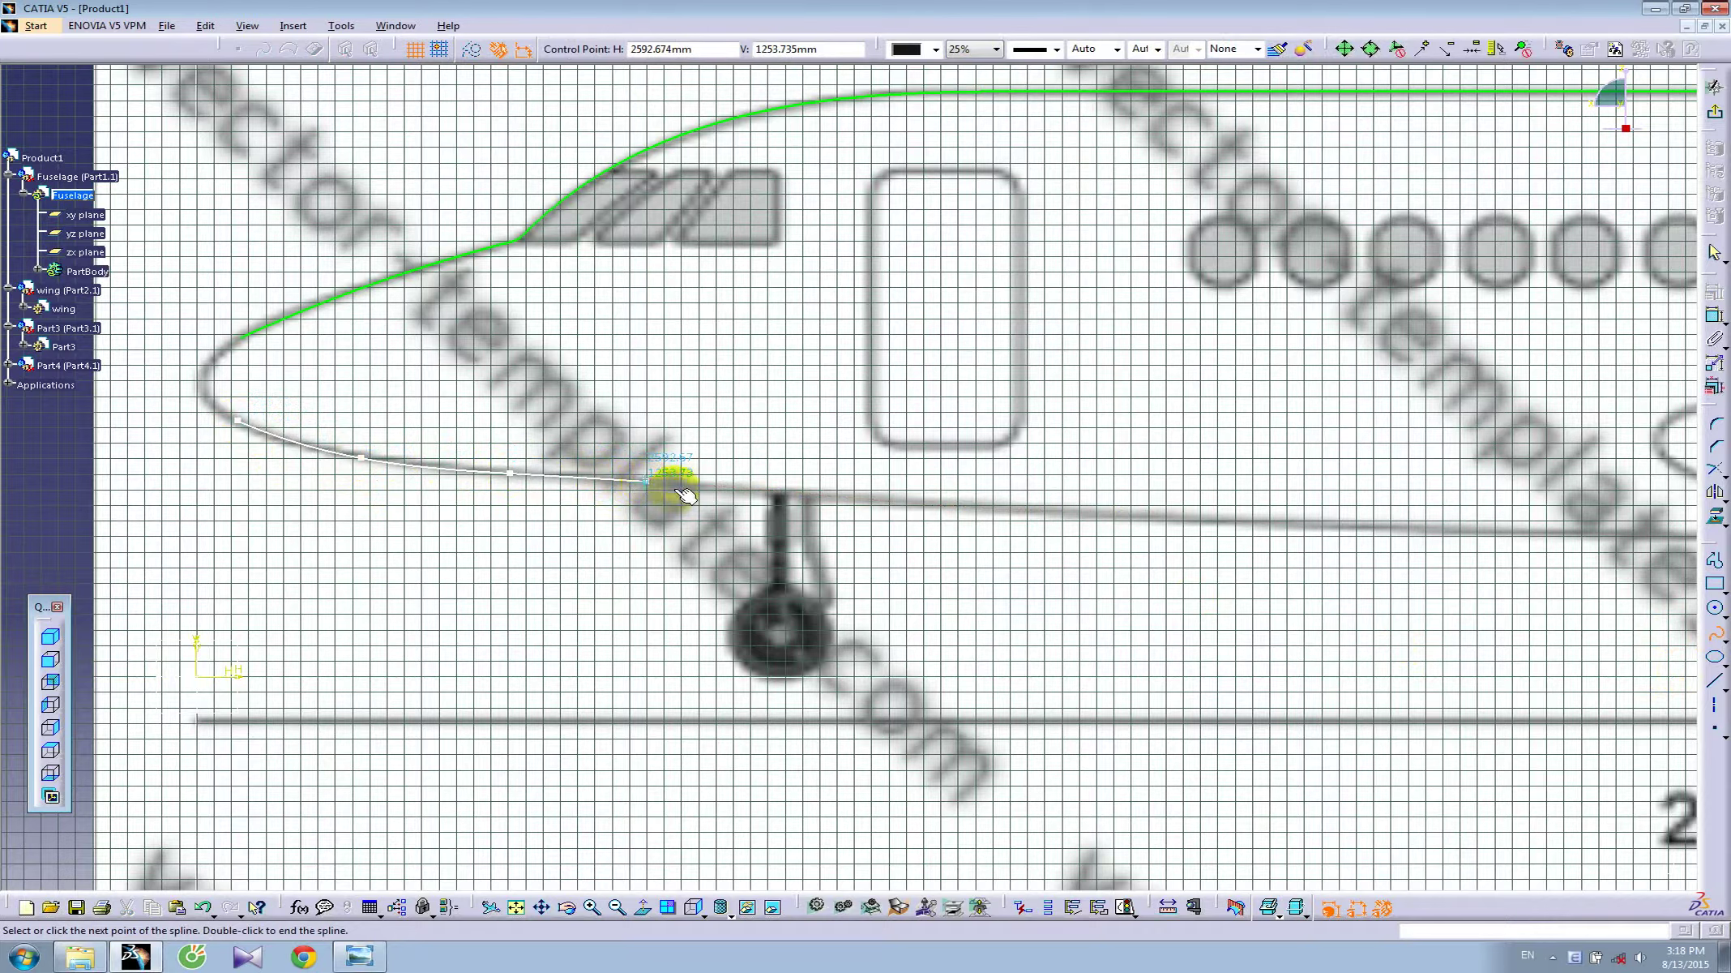
double_click(724, 493)
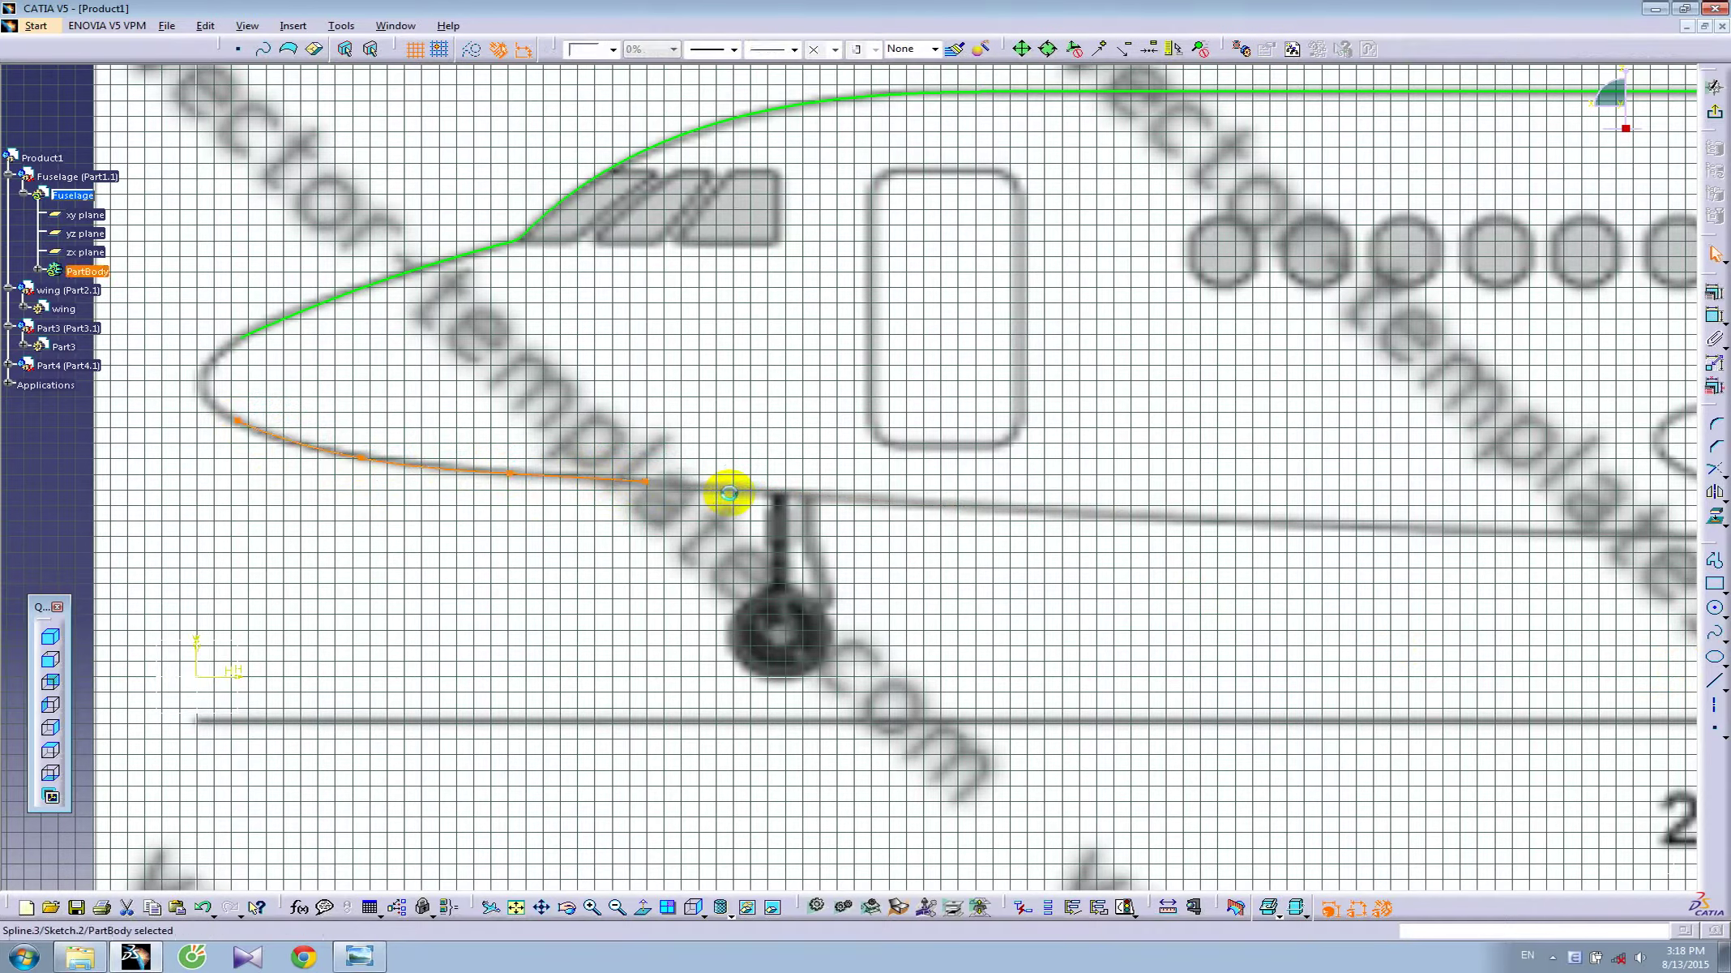
click(510, 473)
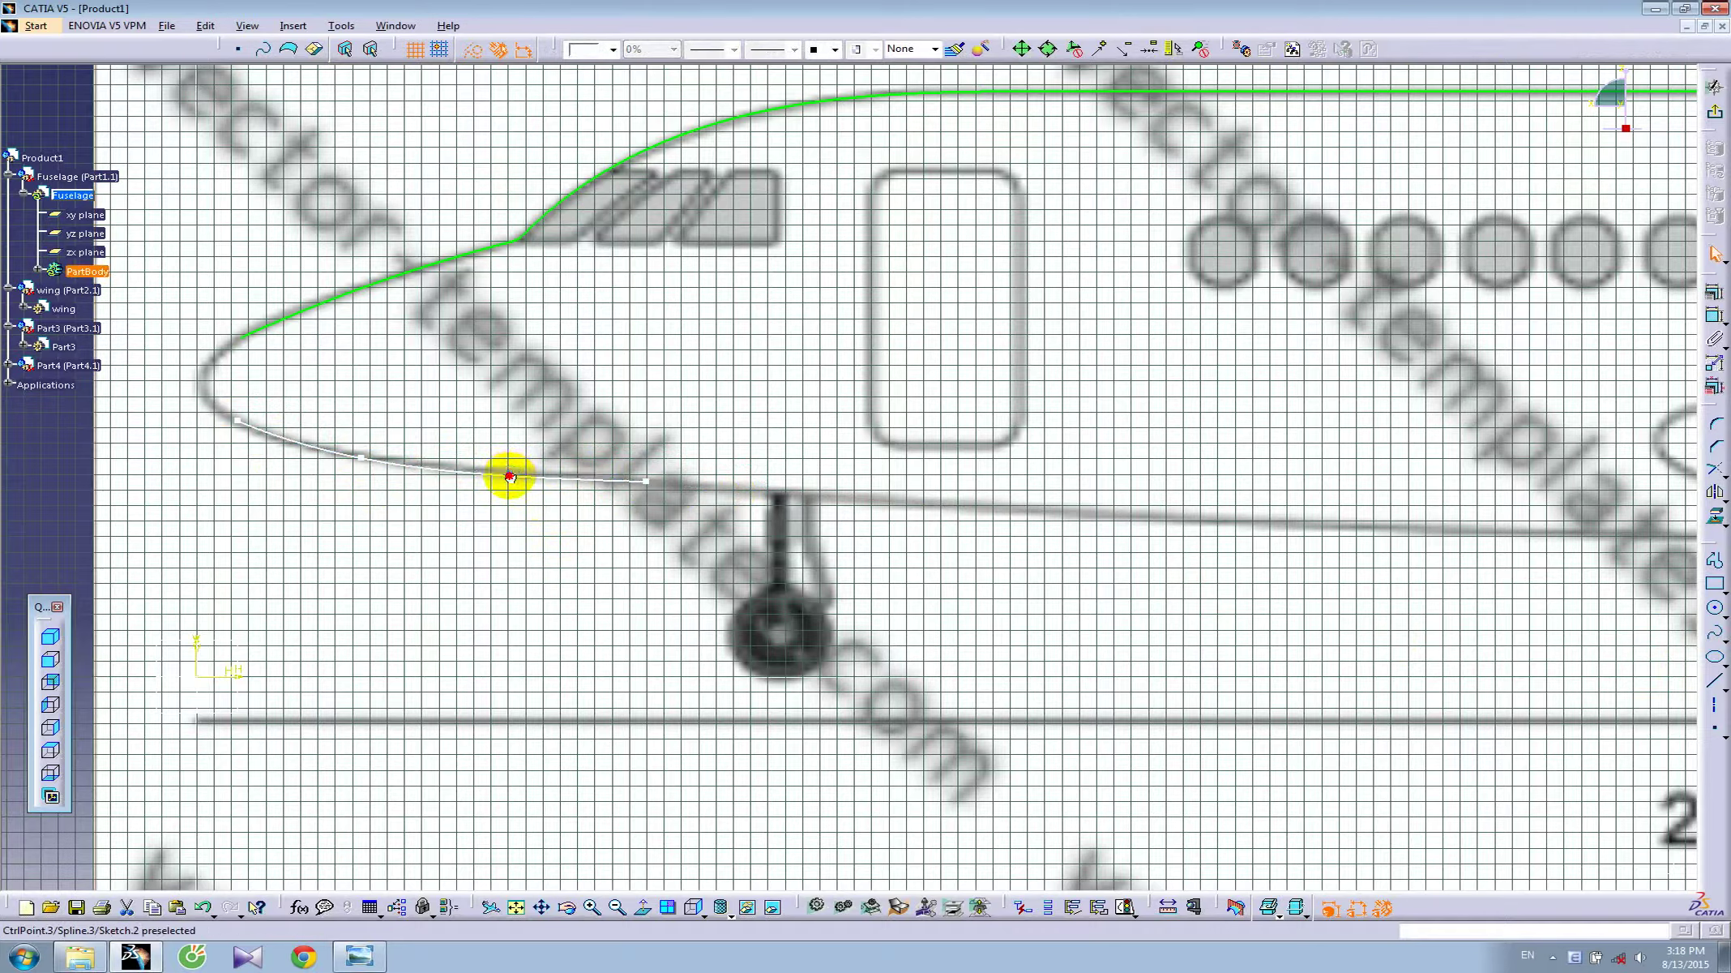
click(620, 523)
- Draw a second spline from the first spline's end aft along the belly behind the nose gear
click(1713, 639)
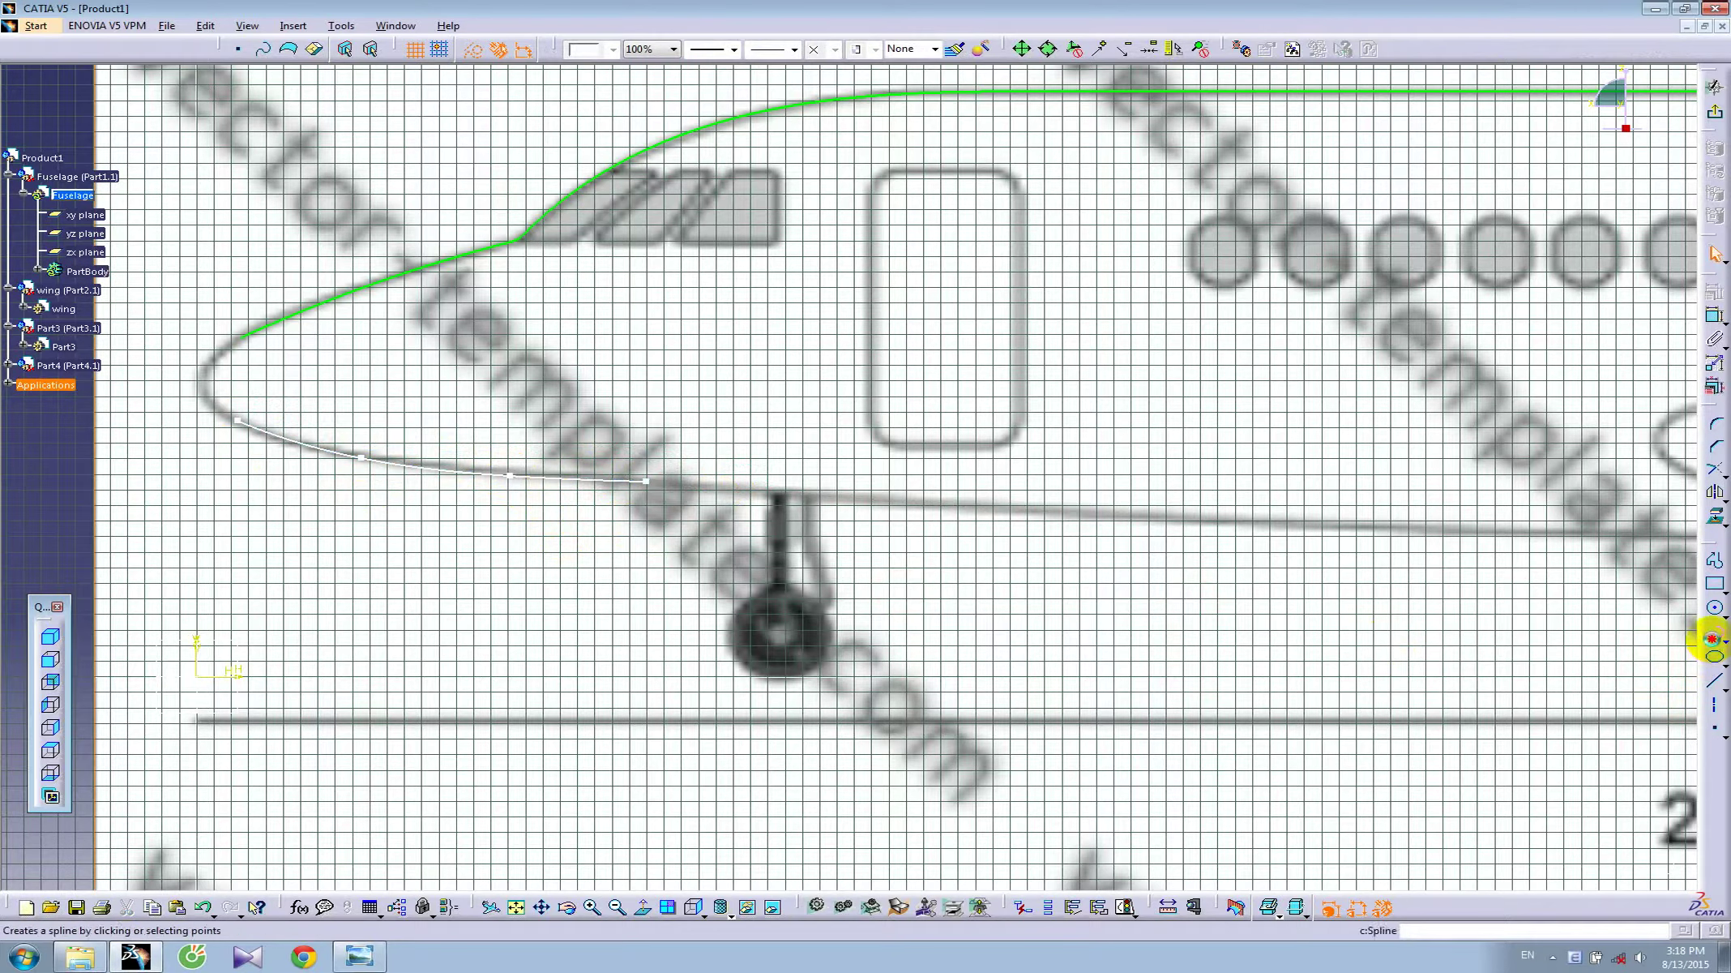
click(645, 483)
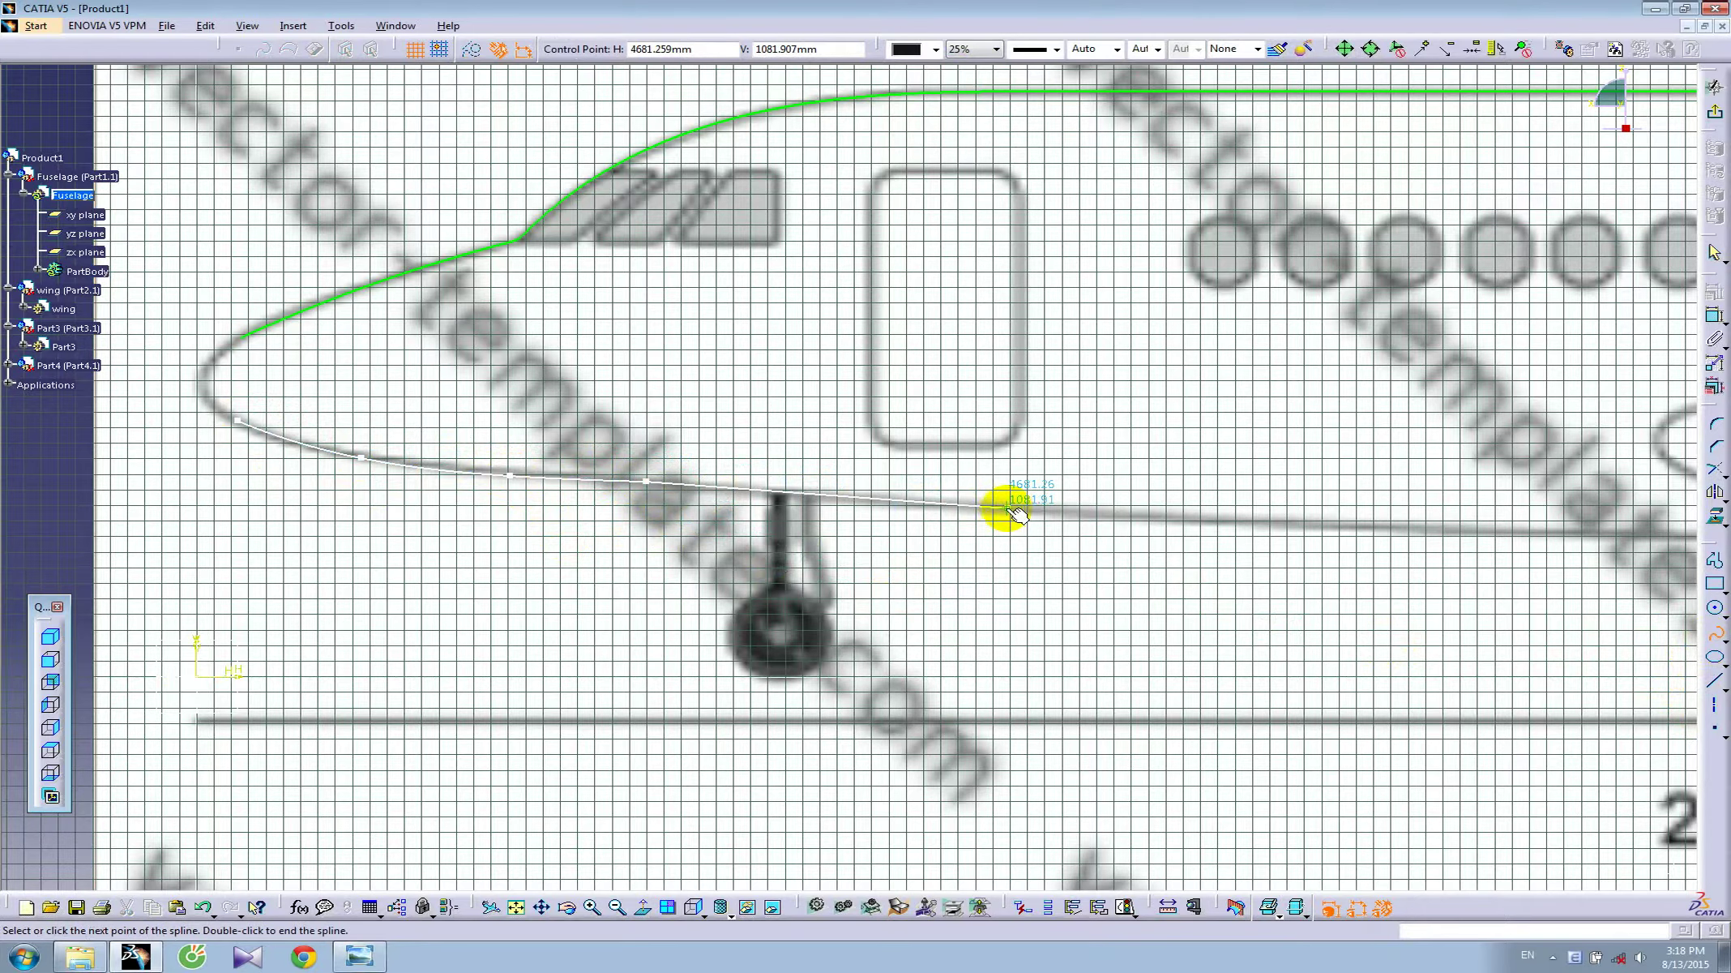
click(1007, 508)
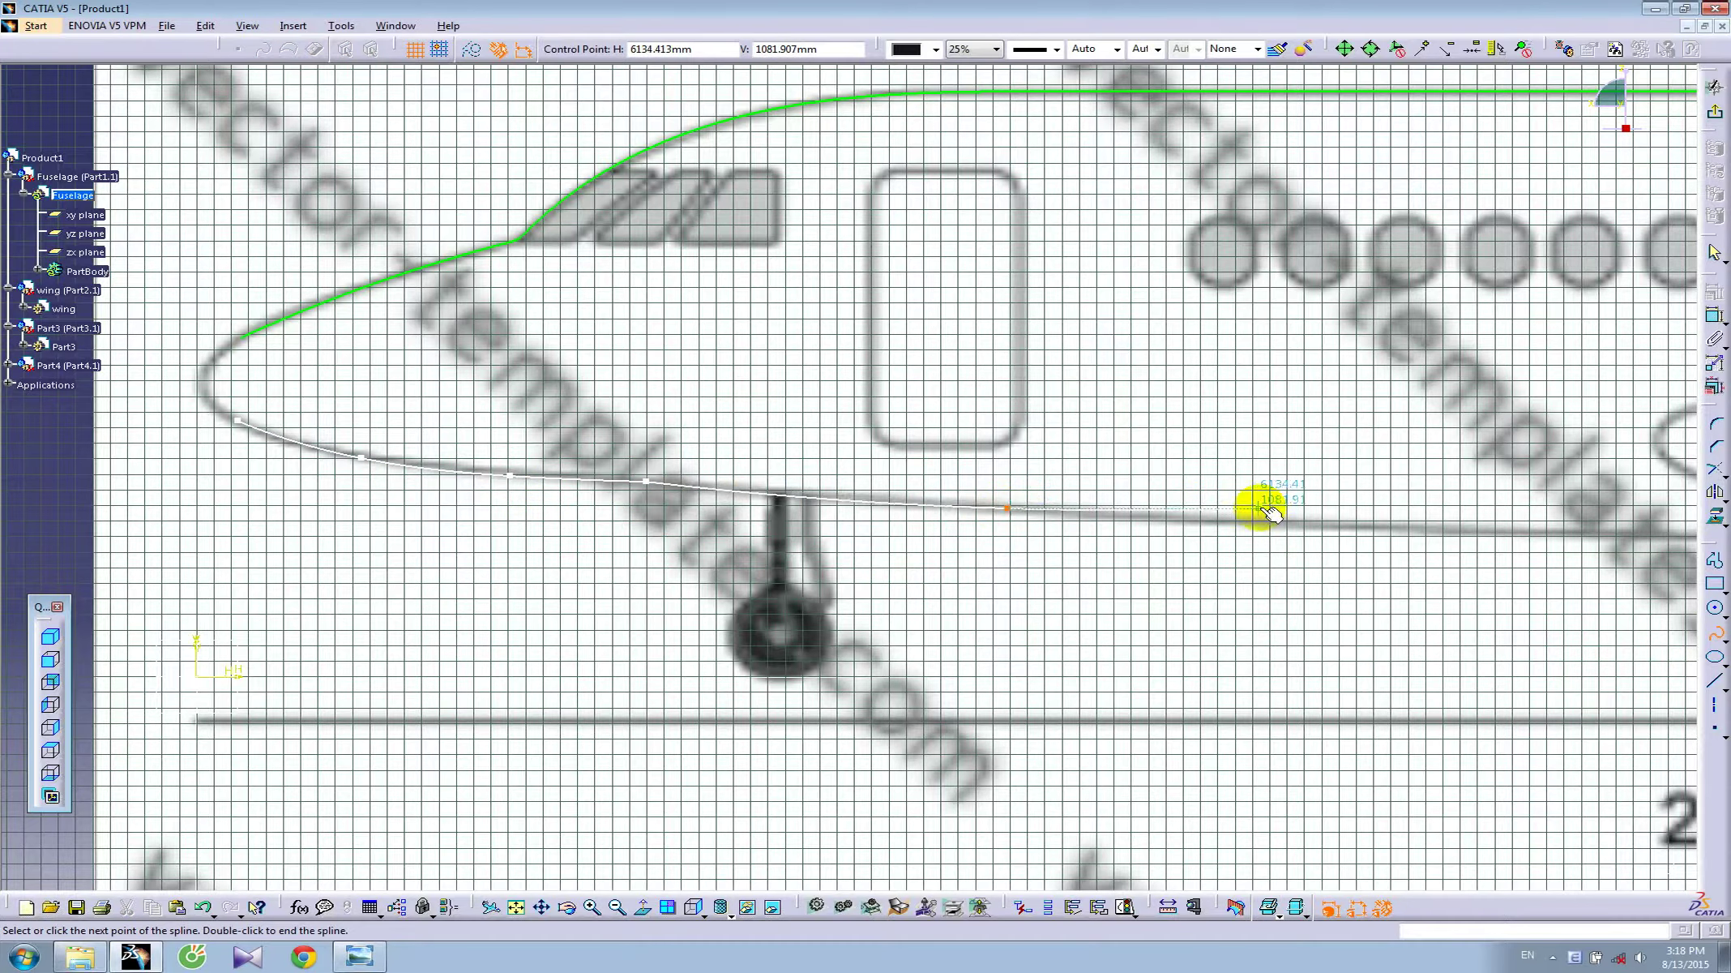
click(1326, 528)
middle_drag(1423, 529, 758, 529)
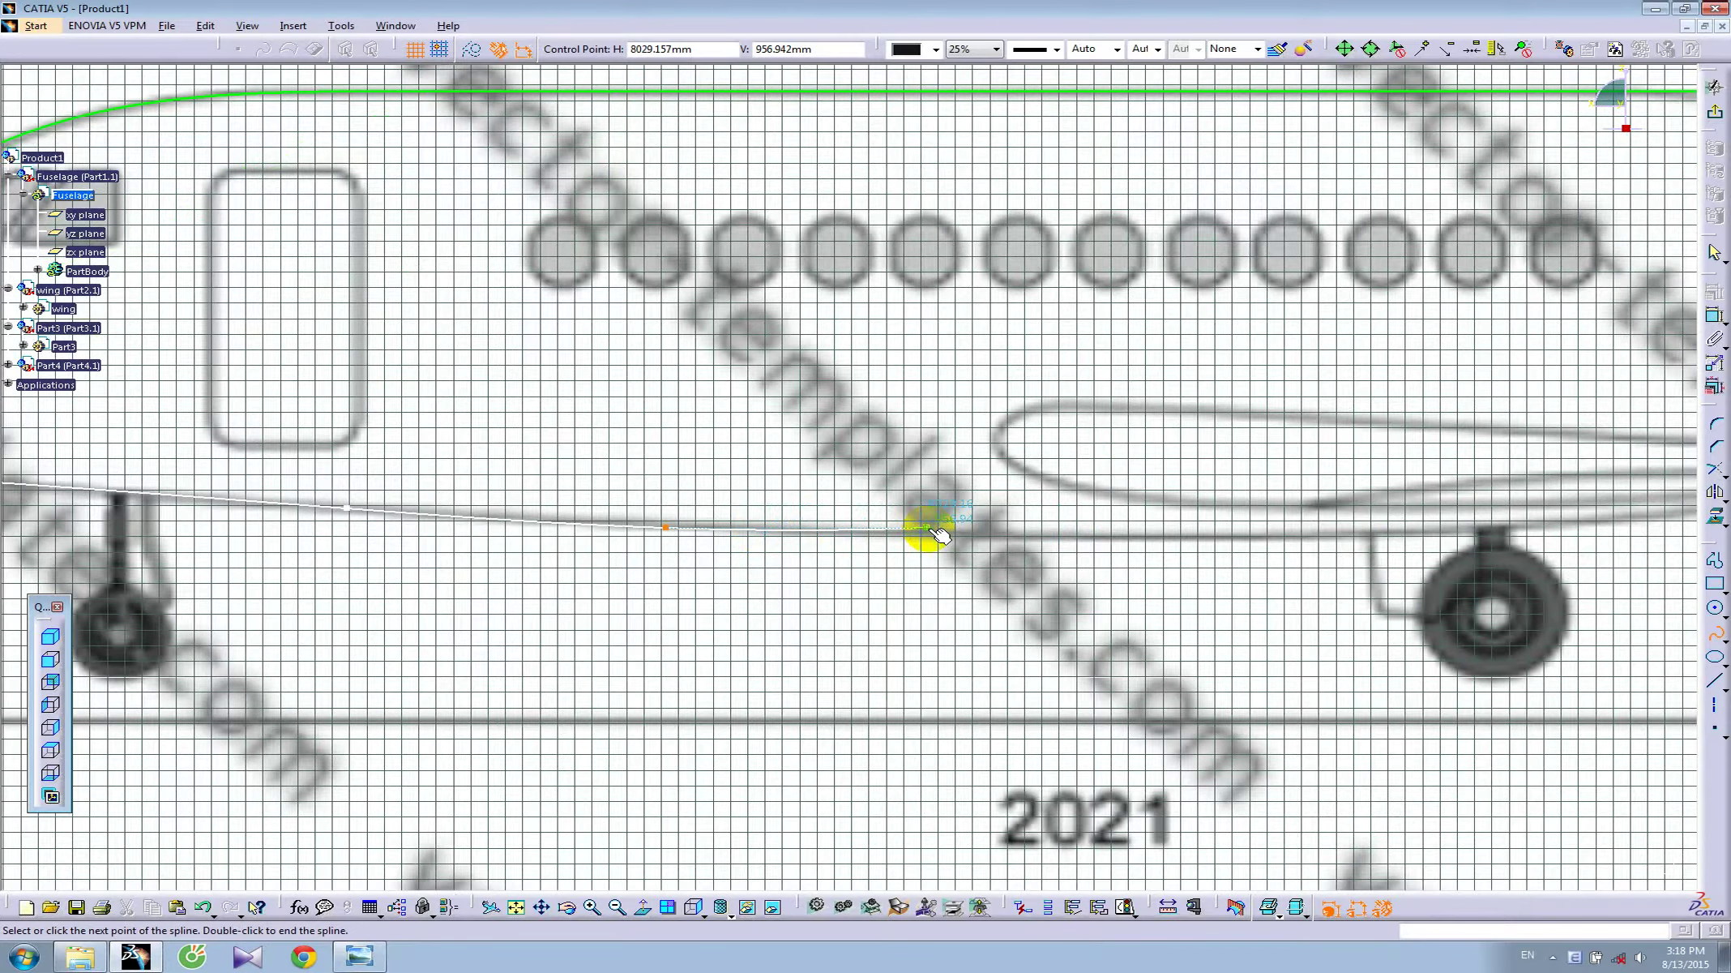
key(Escape)
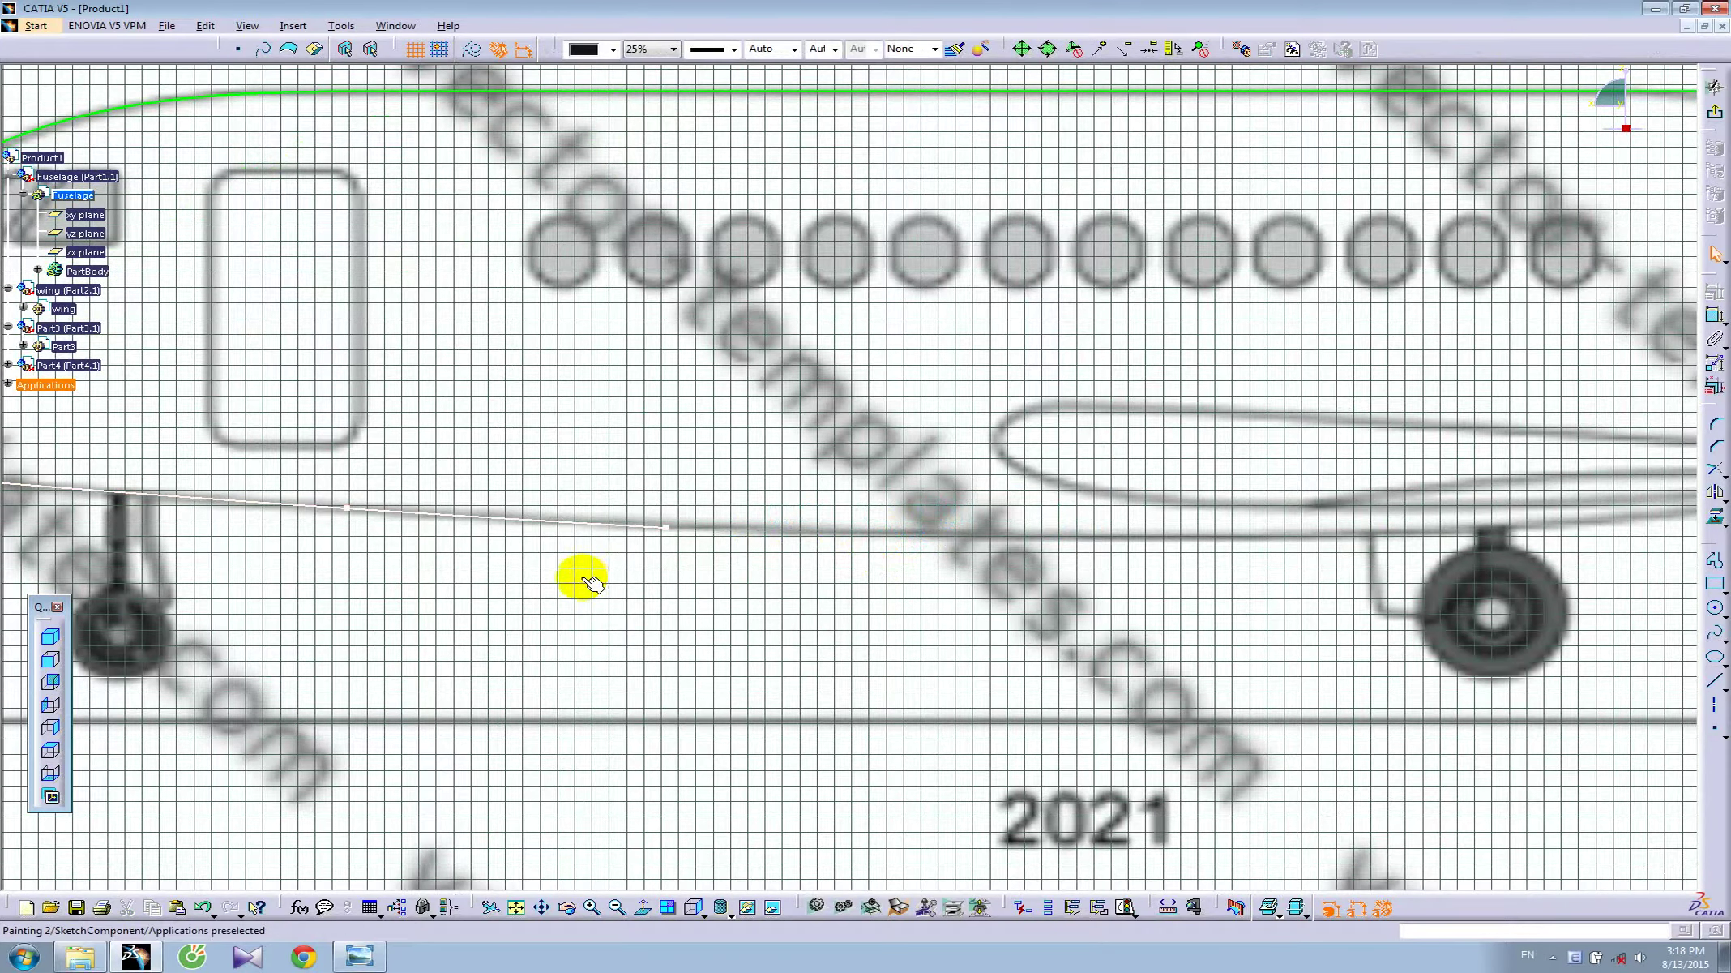
middle_drag(592, 582, 1002, 577)
- Delete the second underside spline and draw a straight line from the first spline's end to under the tail
click(996, 520)
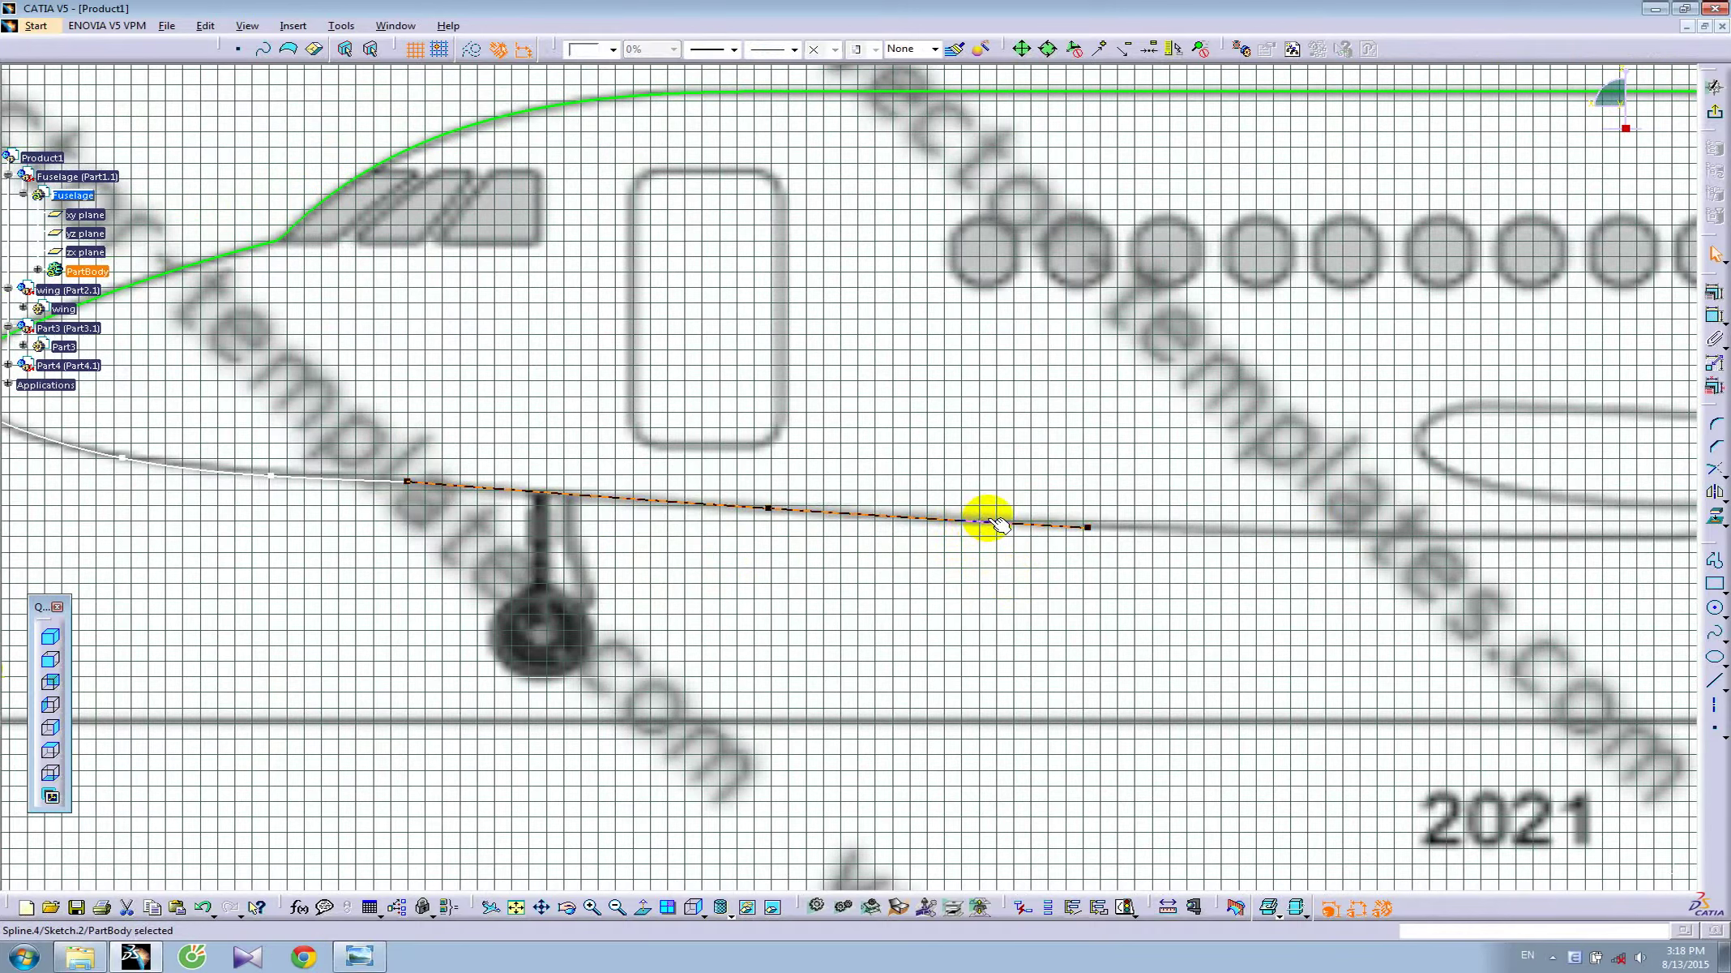
key(Delete)
click(1717, 635)
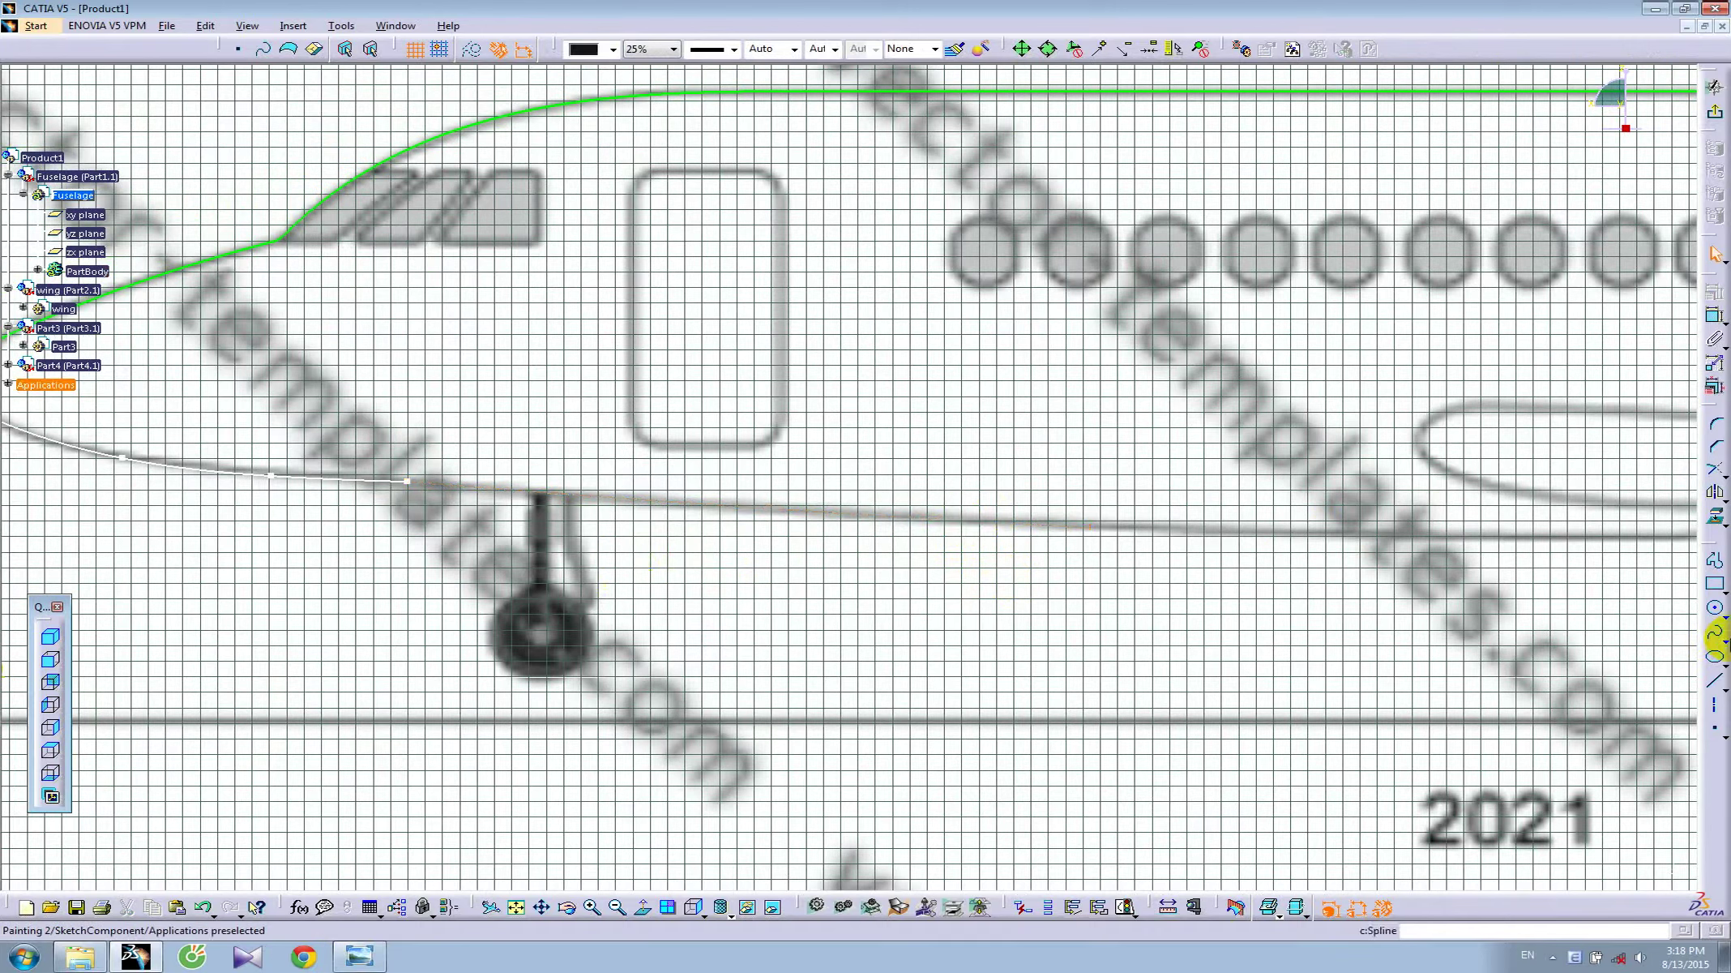
click(1717, 660)
click(1713, 677)
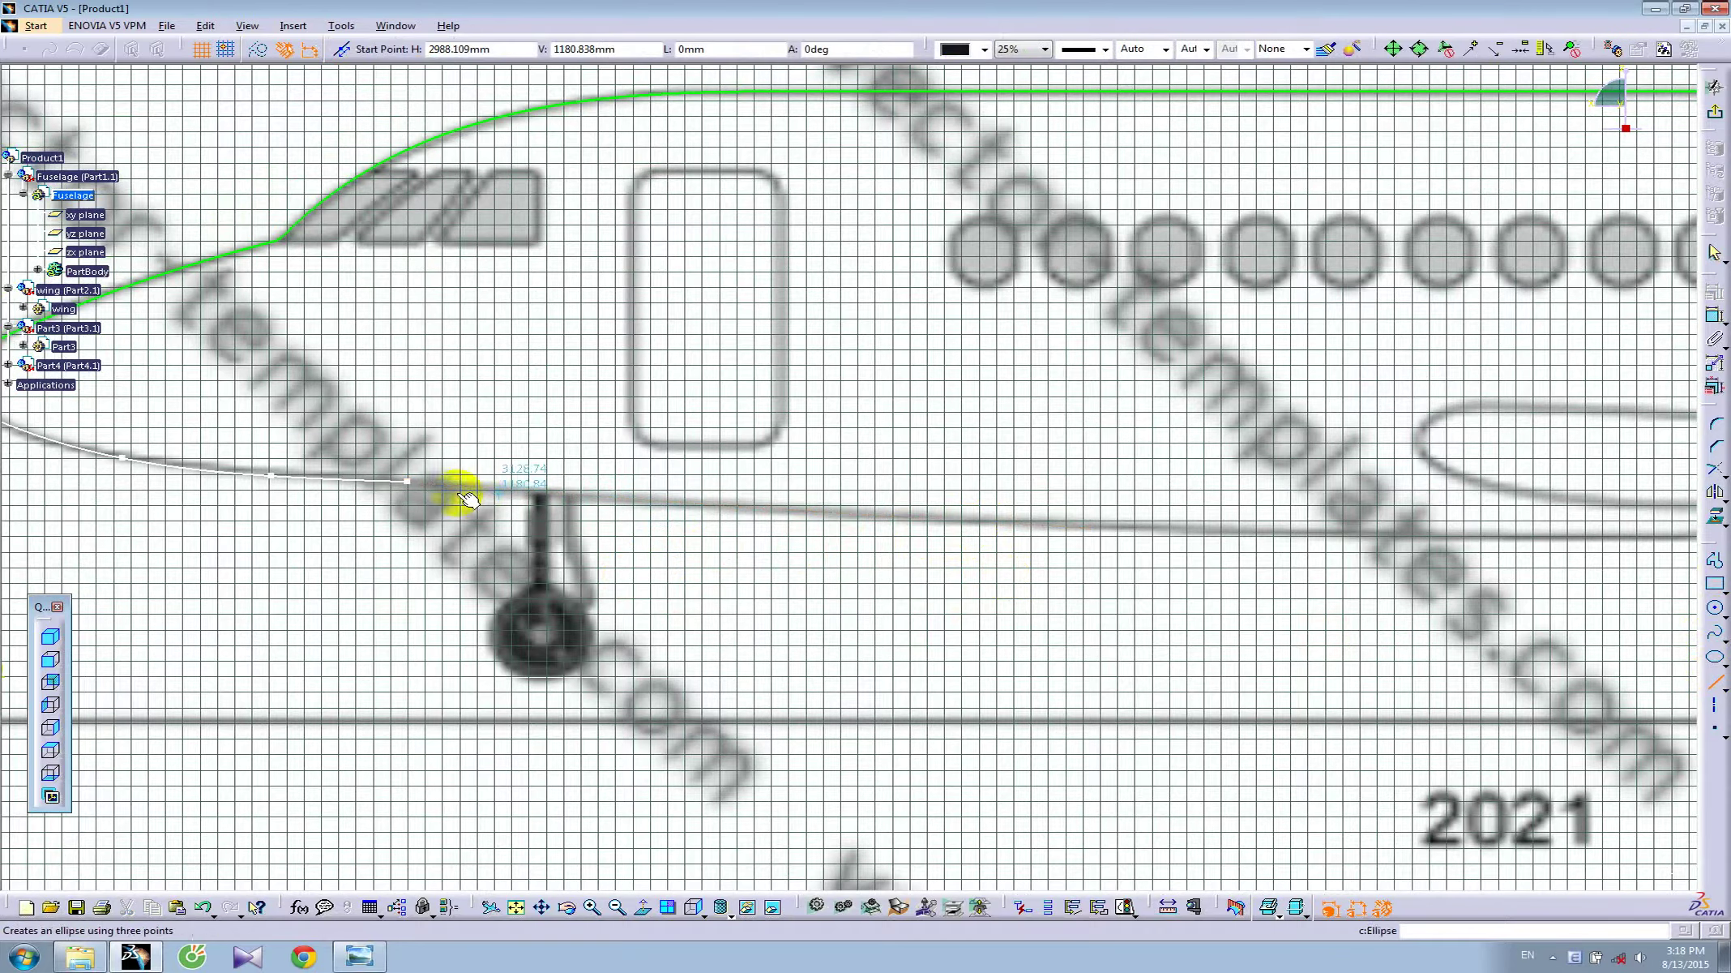
click(407, 482)
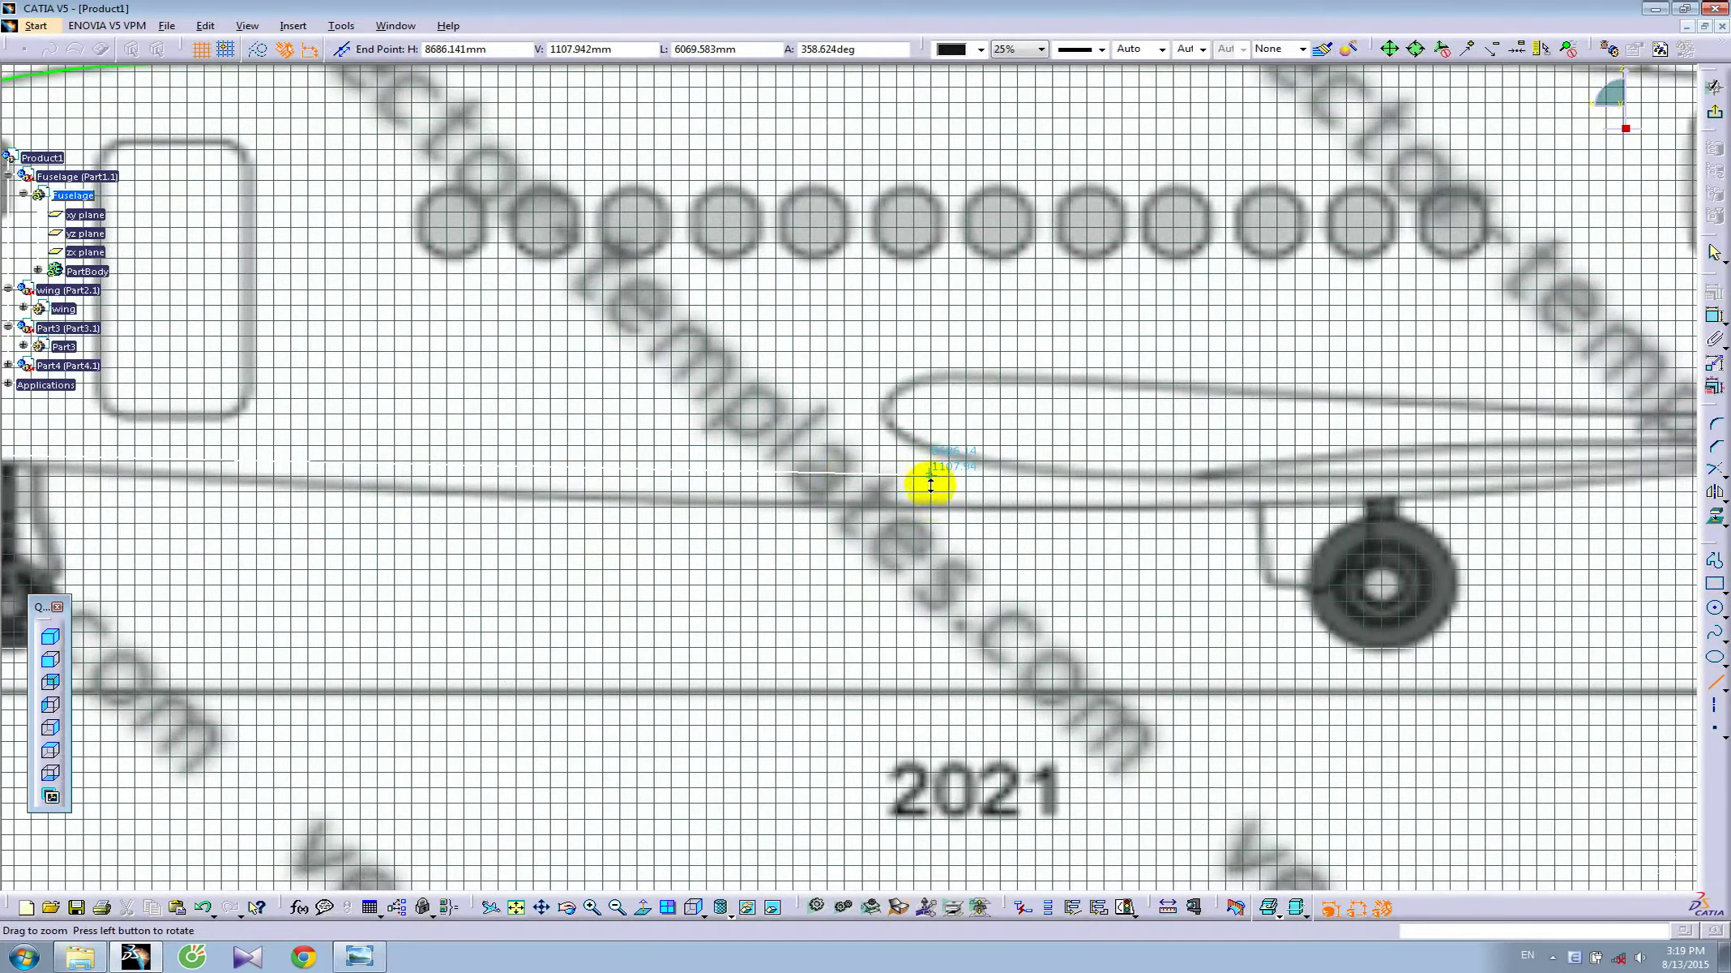
middle_drag(1088, 482, 1098, 491)
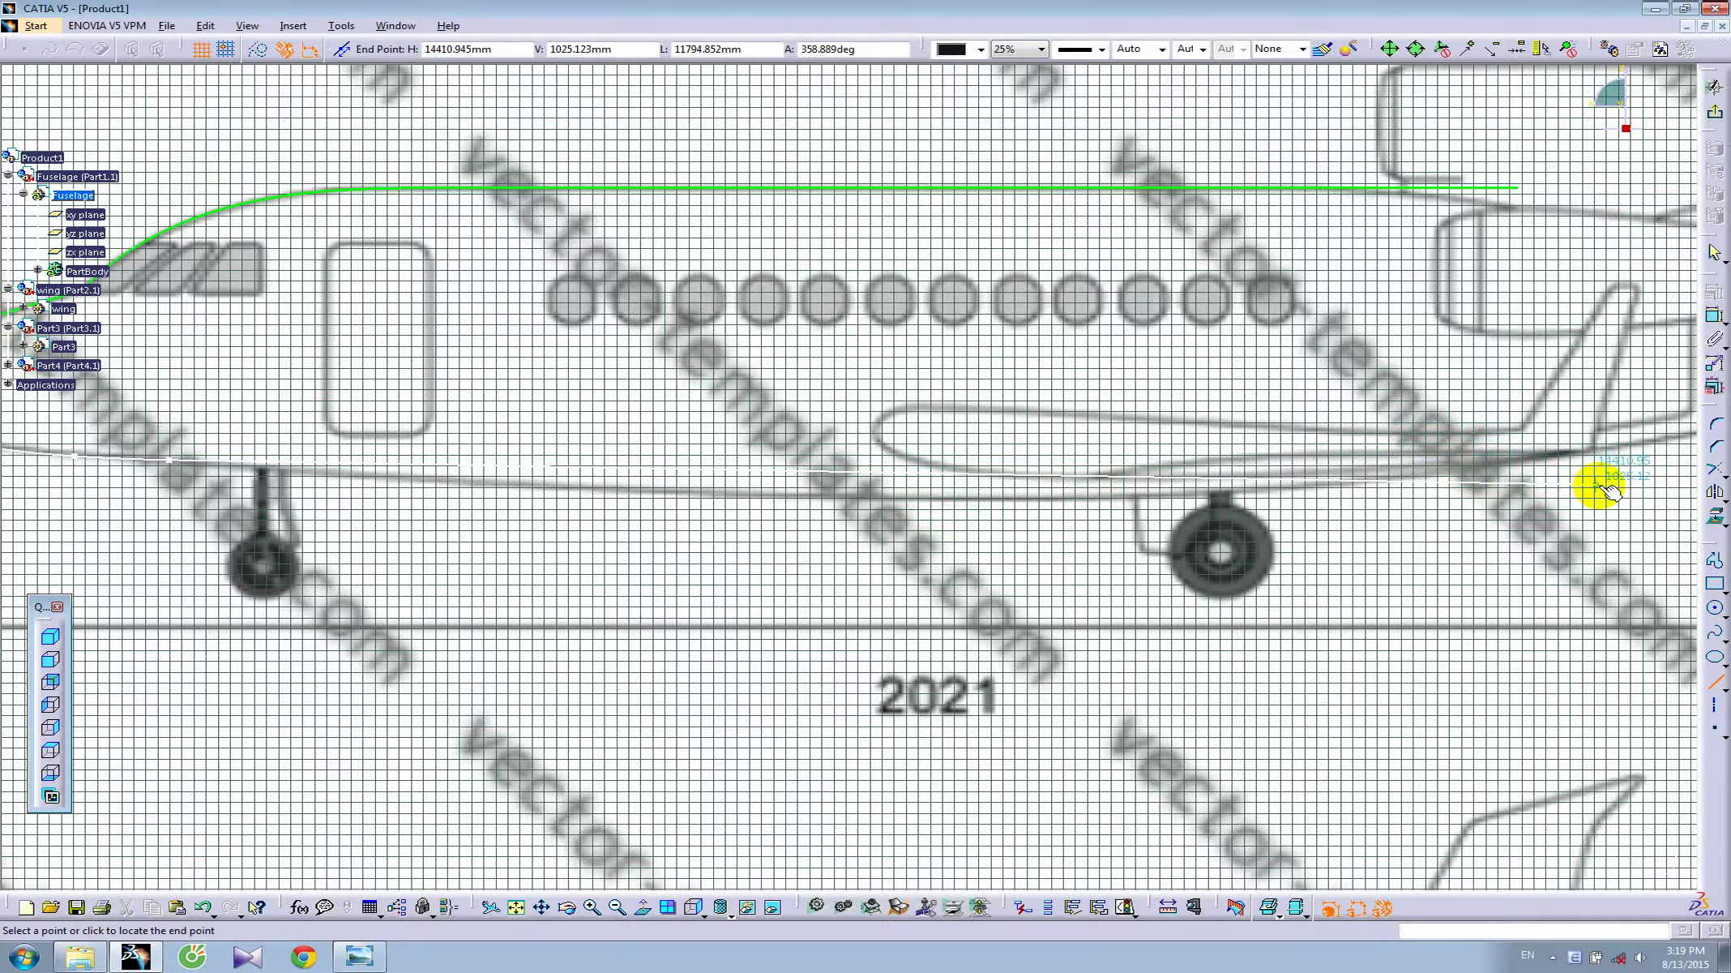
click(1601, 486)
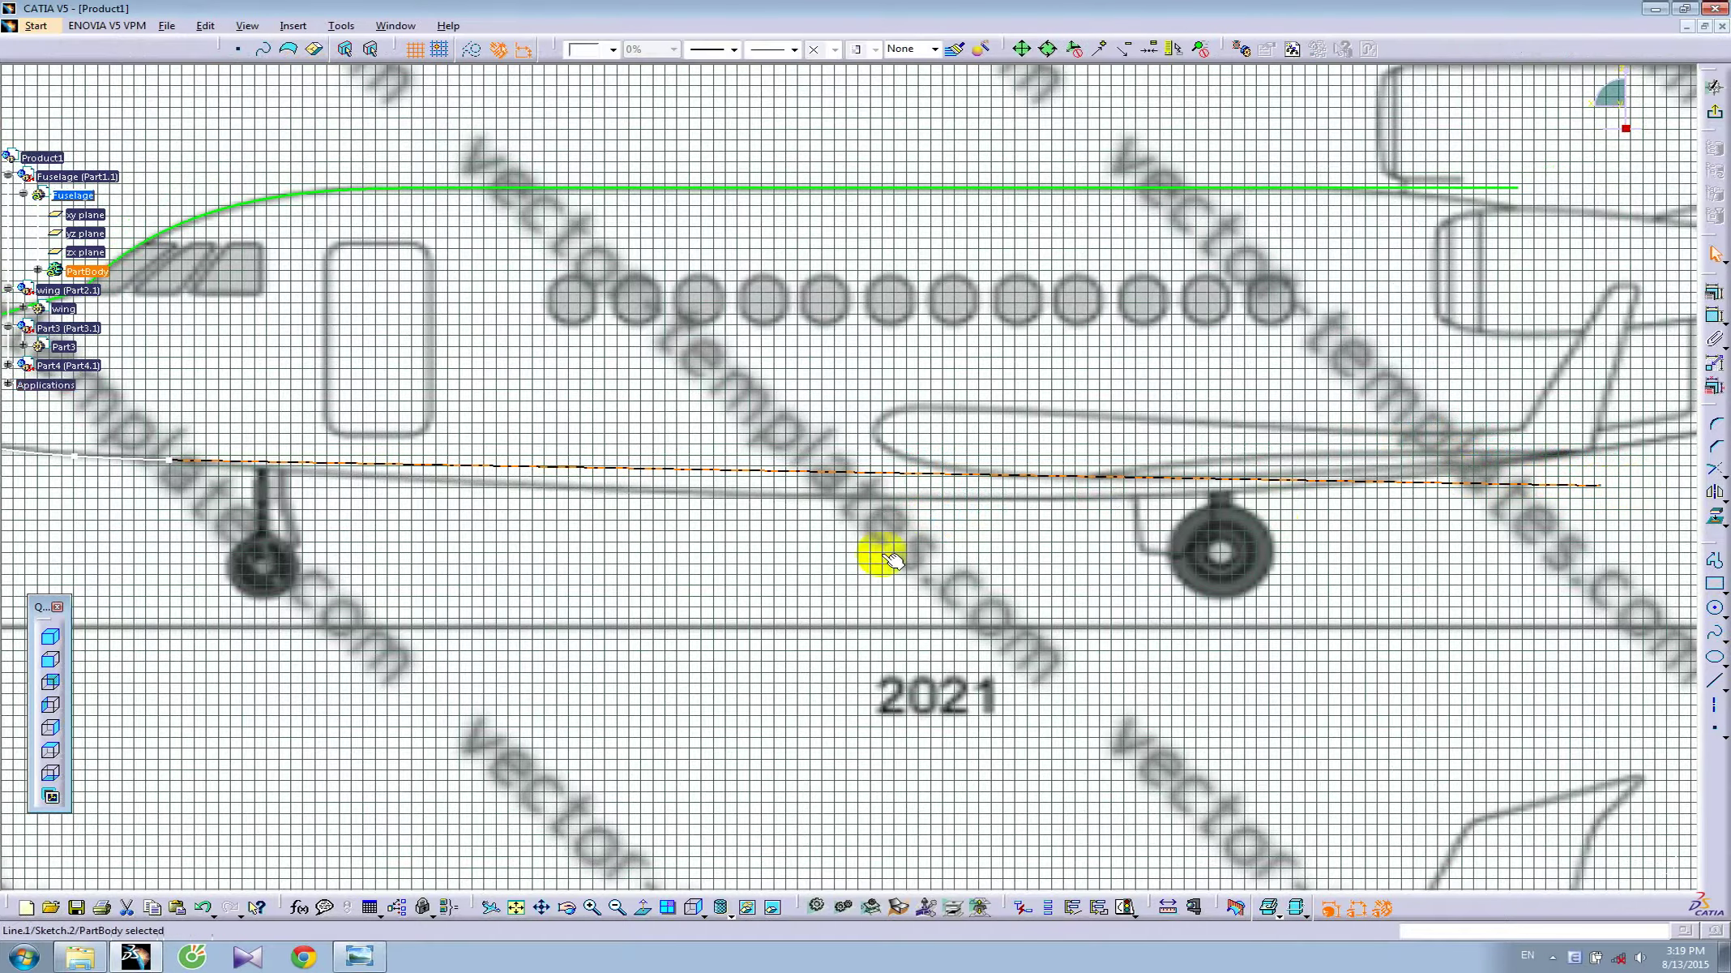
mouse_move(881, 552)
middle_down()
mouse_move(1229, 552)
mouse_move(1201, 355)
mouse_move(998, 572)
middle_up()
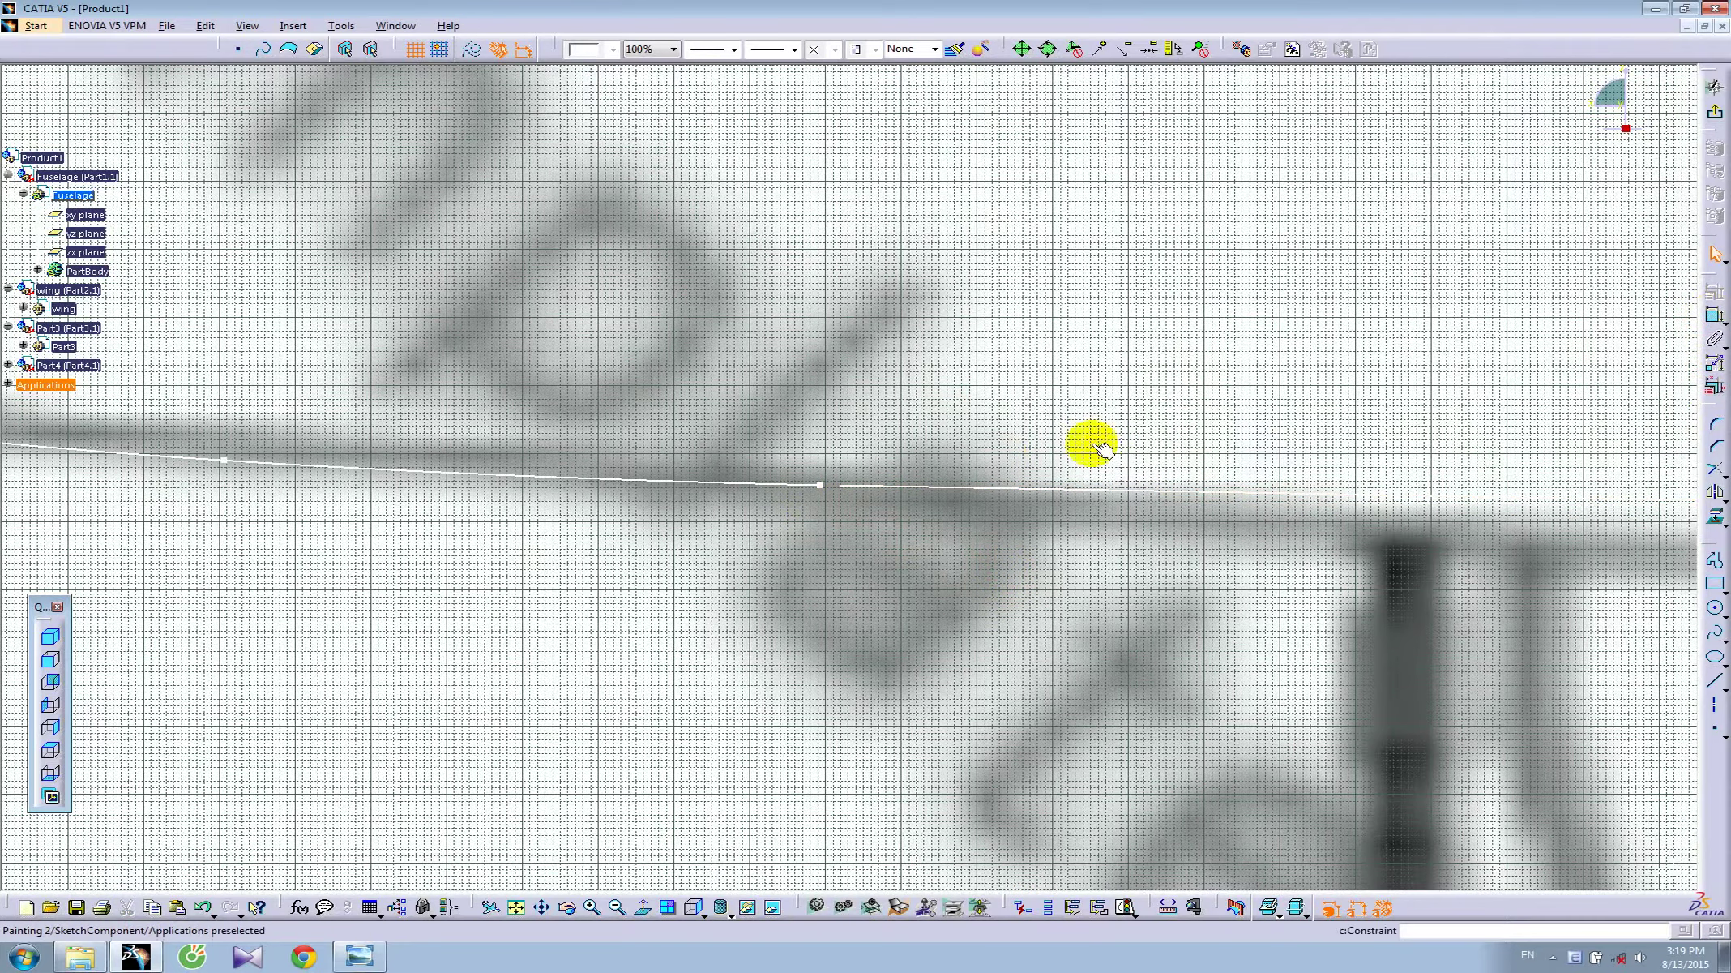
- Enable tangency at the lower spline's CtrlPoint.4 in Spline Definition
double_click(798, 496)
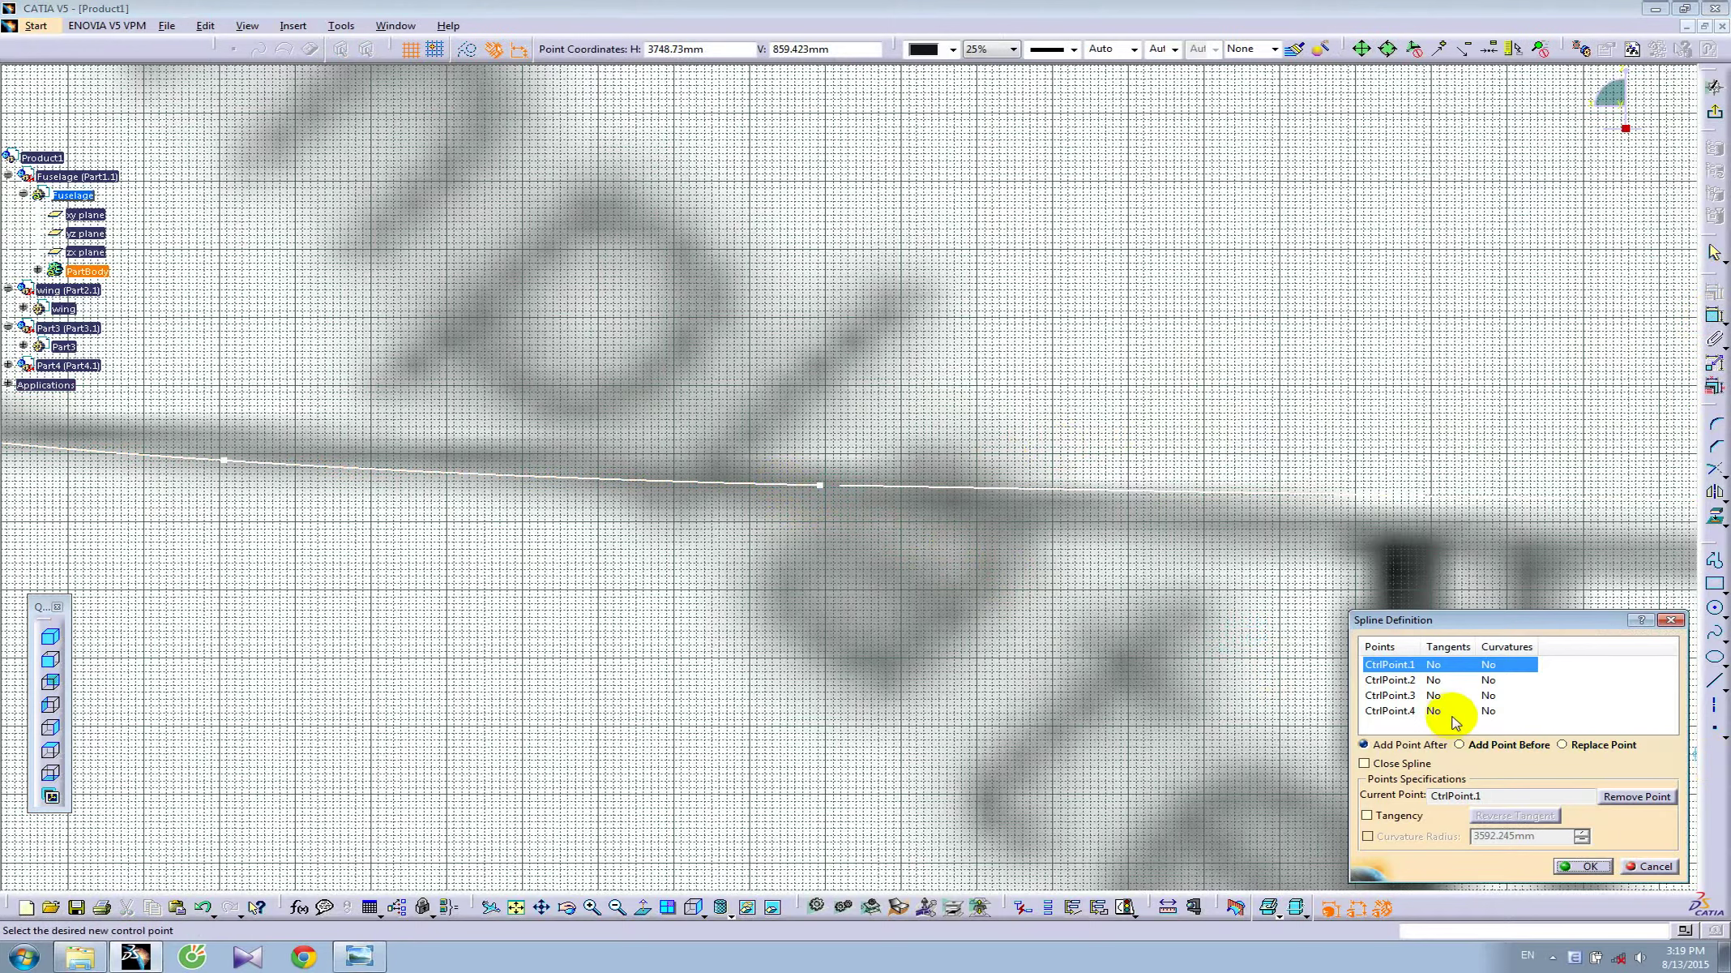
click(1436, 710)
click(1367, 814)
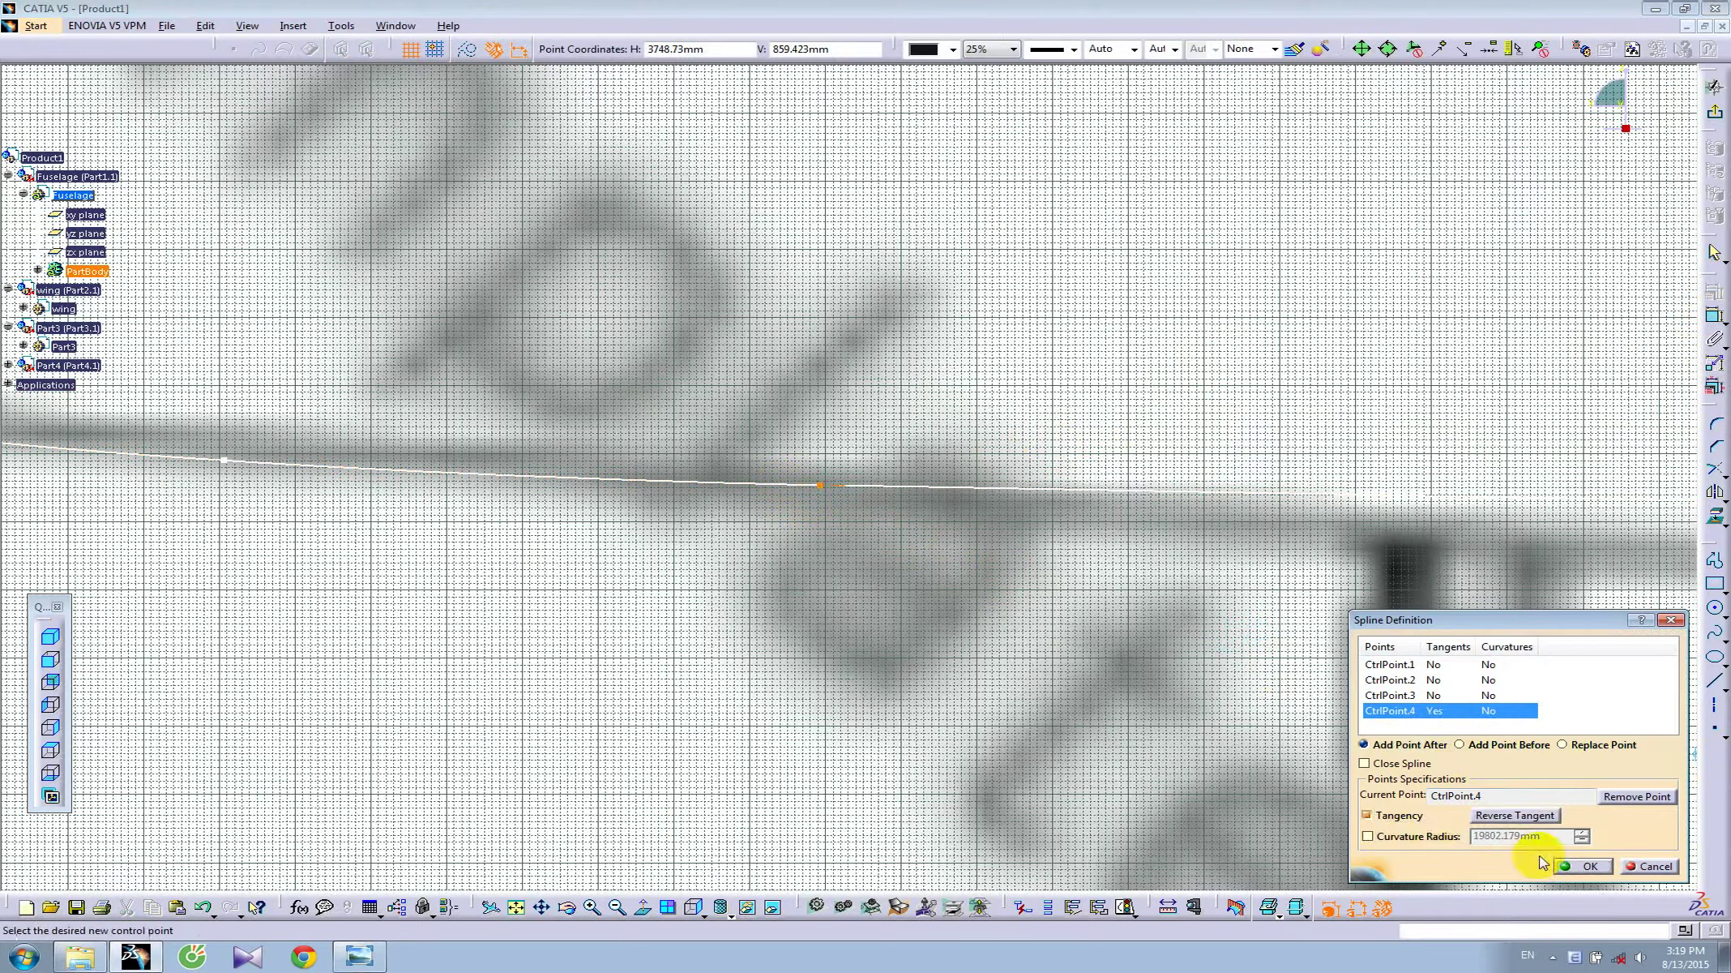
click(1587, 866)
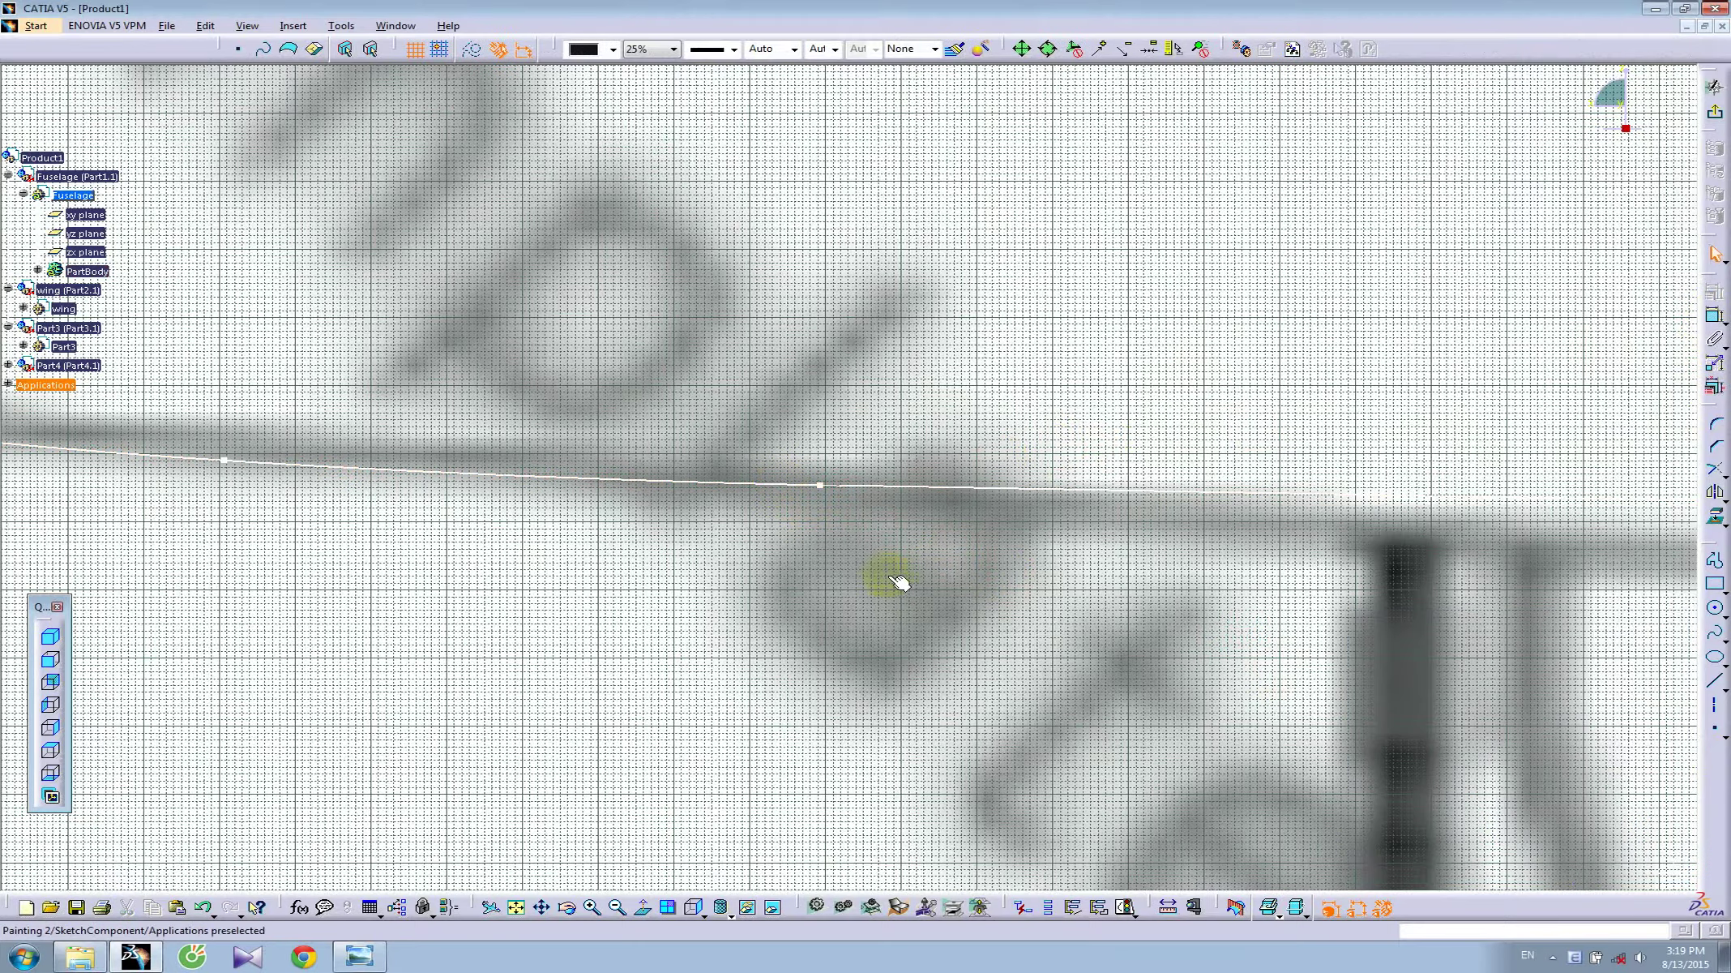
- Constrain the straight belly line coincident with the spline's end point
click(852, 487)
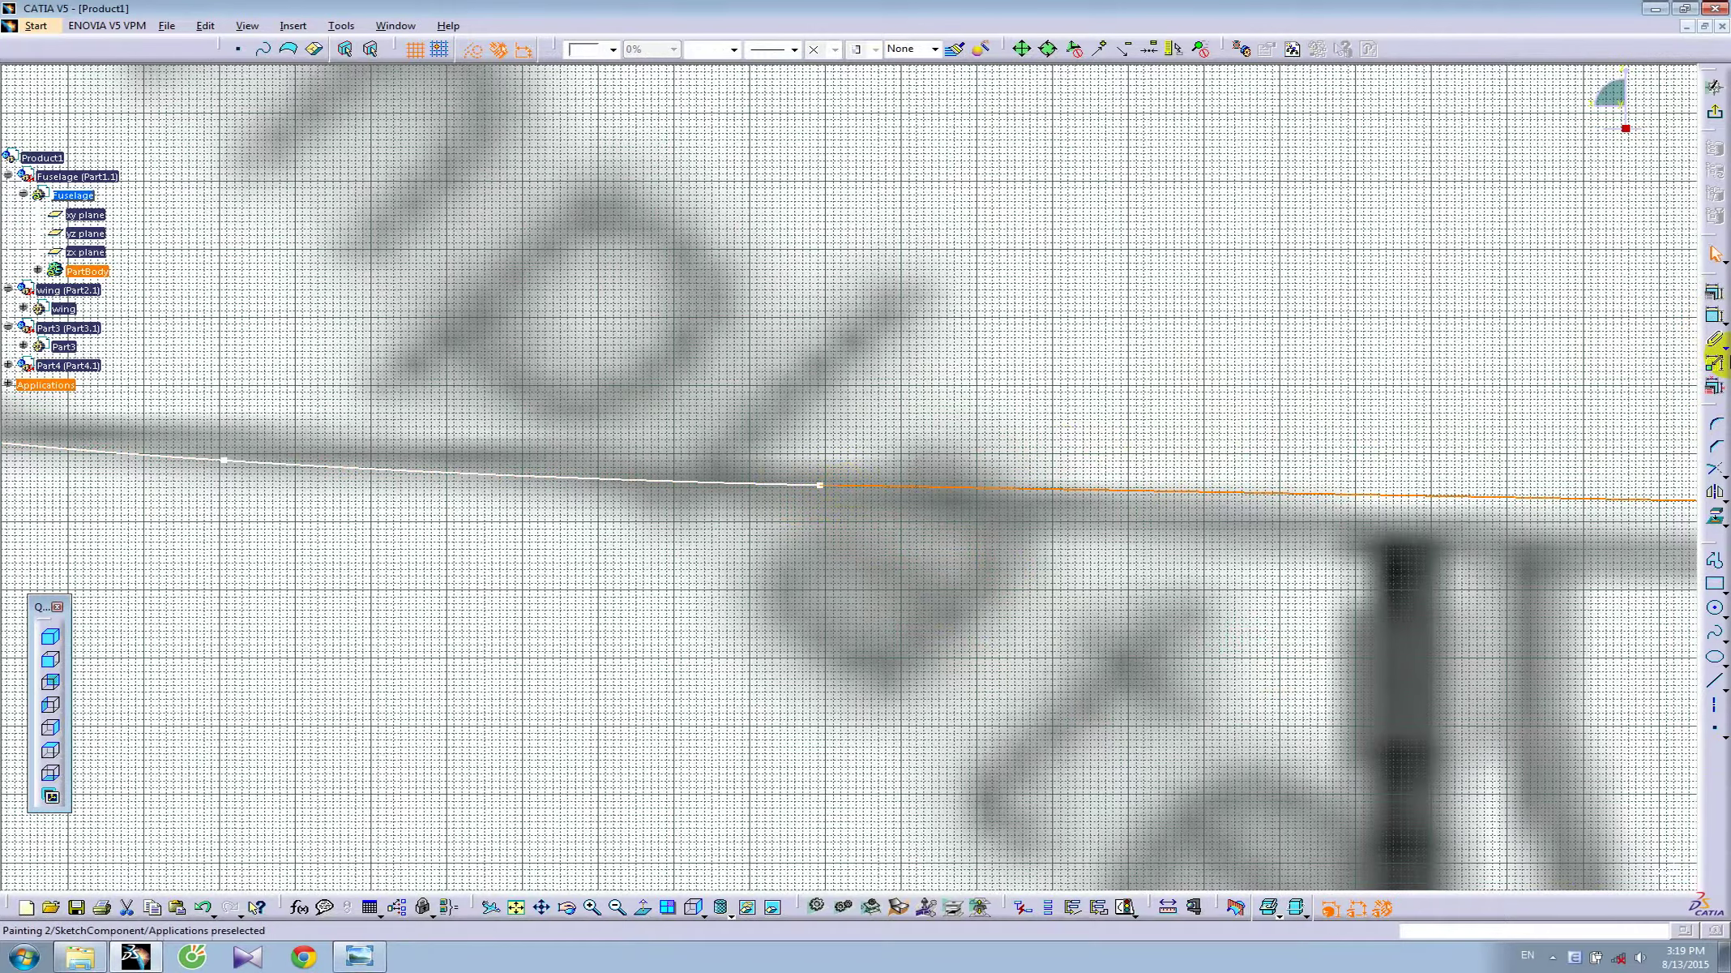
click(1714, 292)
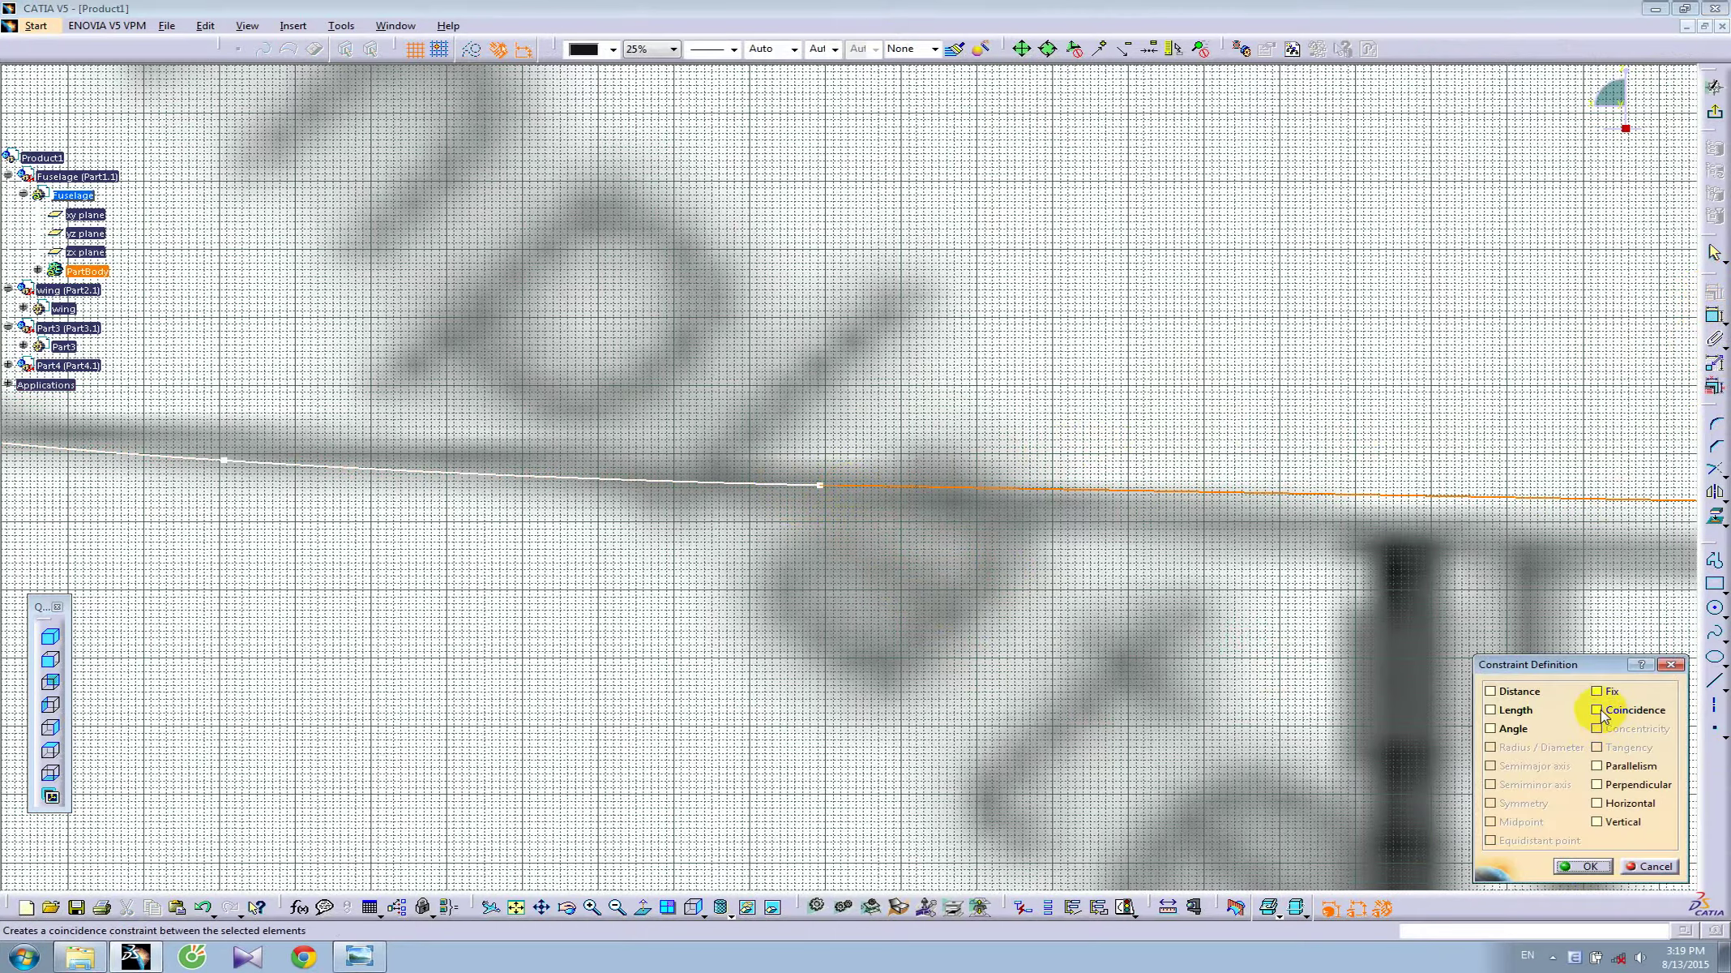
click(1597, 710)
click(1585, 866)
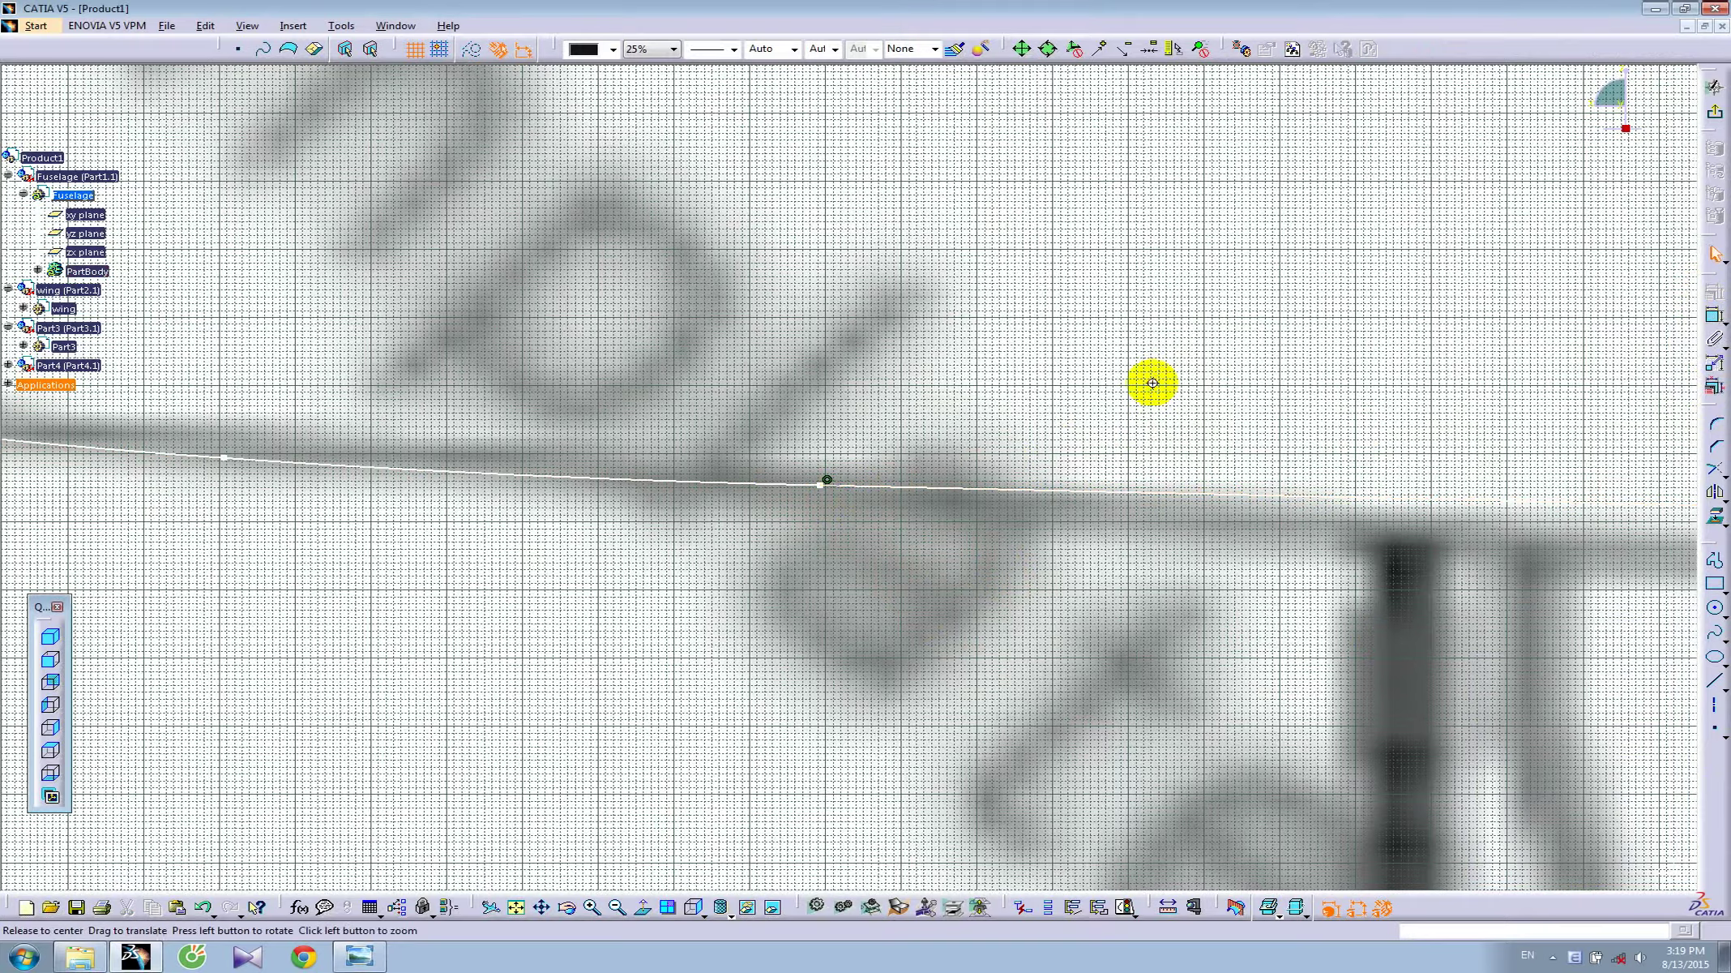
- Select the spline and line end points at the junction and apply another coincidence constraint
mouse_move(1153, 383)
middle_down()
mouse_move(1080, 369)
mouse_move(1078, 294)
middle_up()
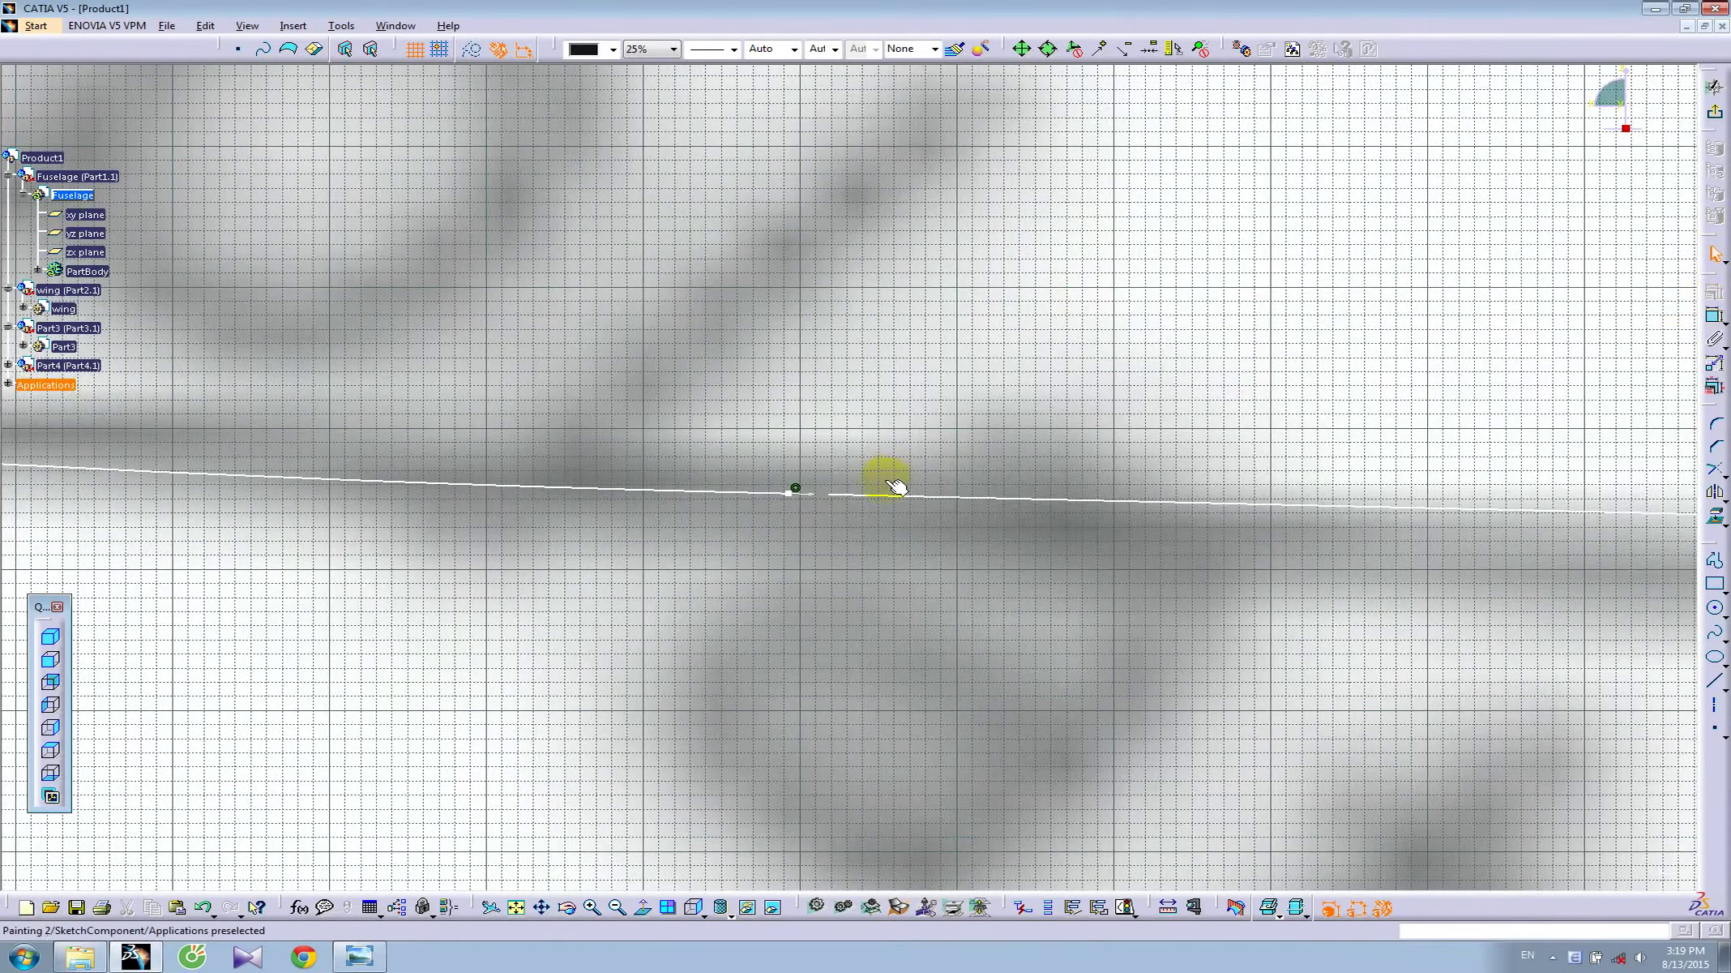
click(801, 494)
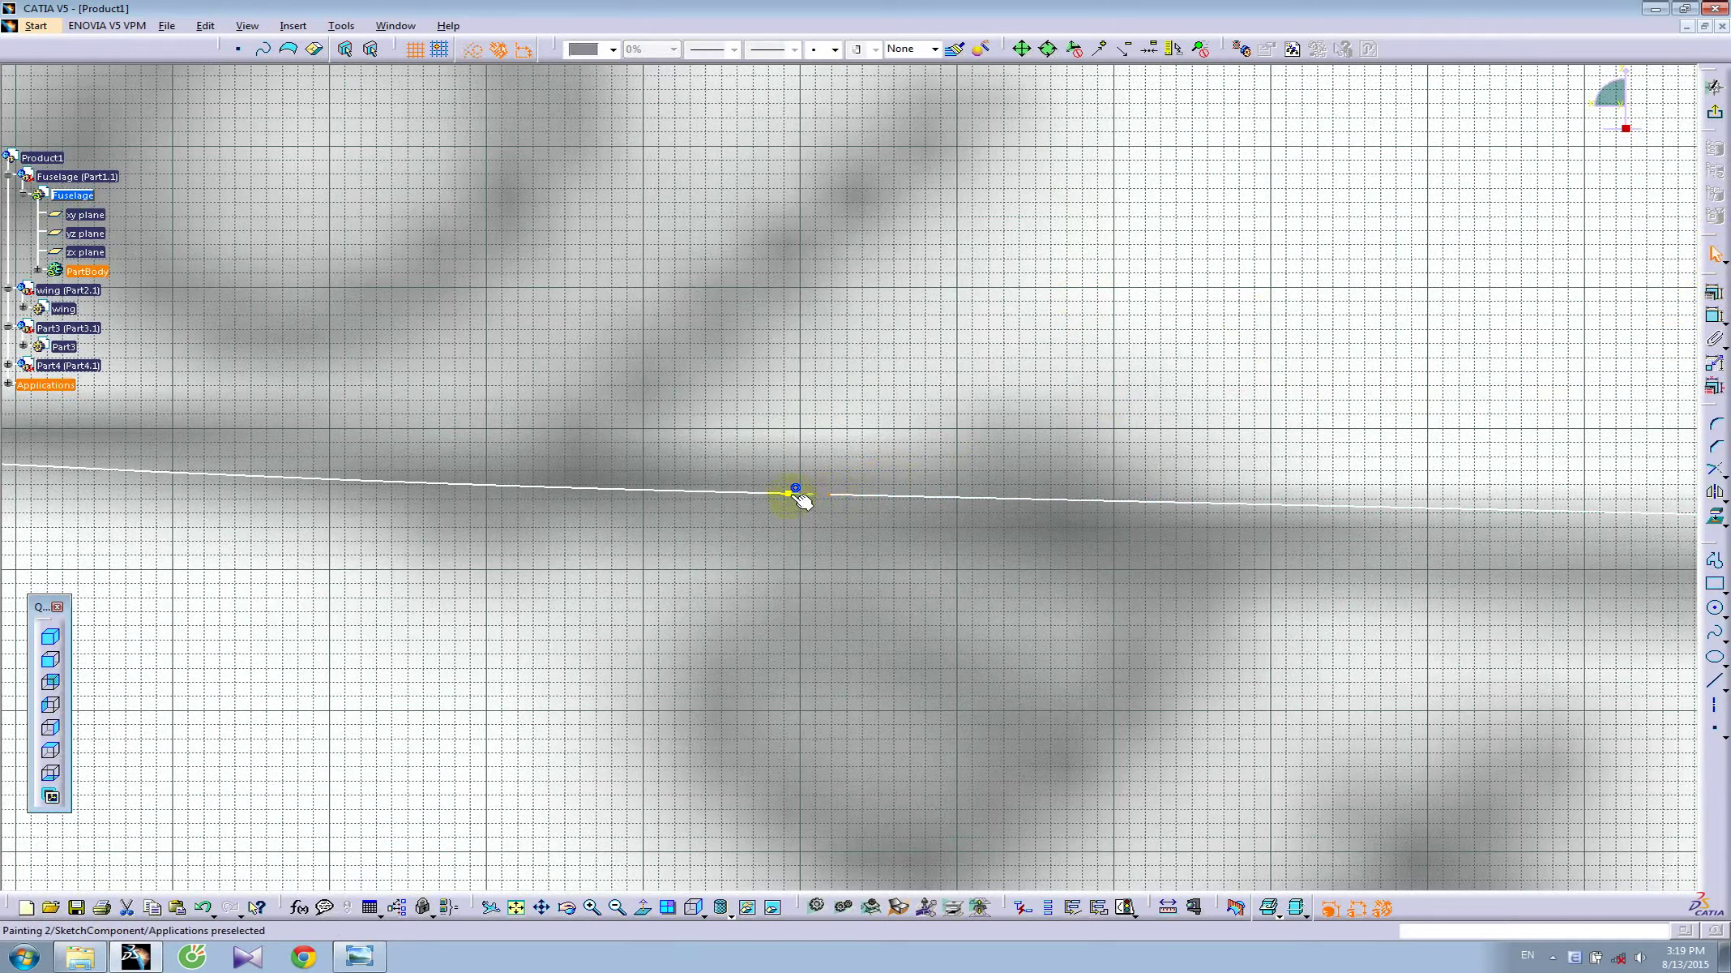
click(869, 453)
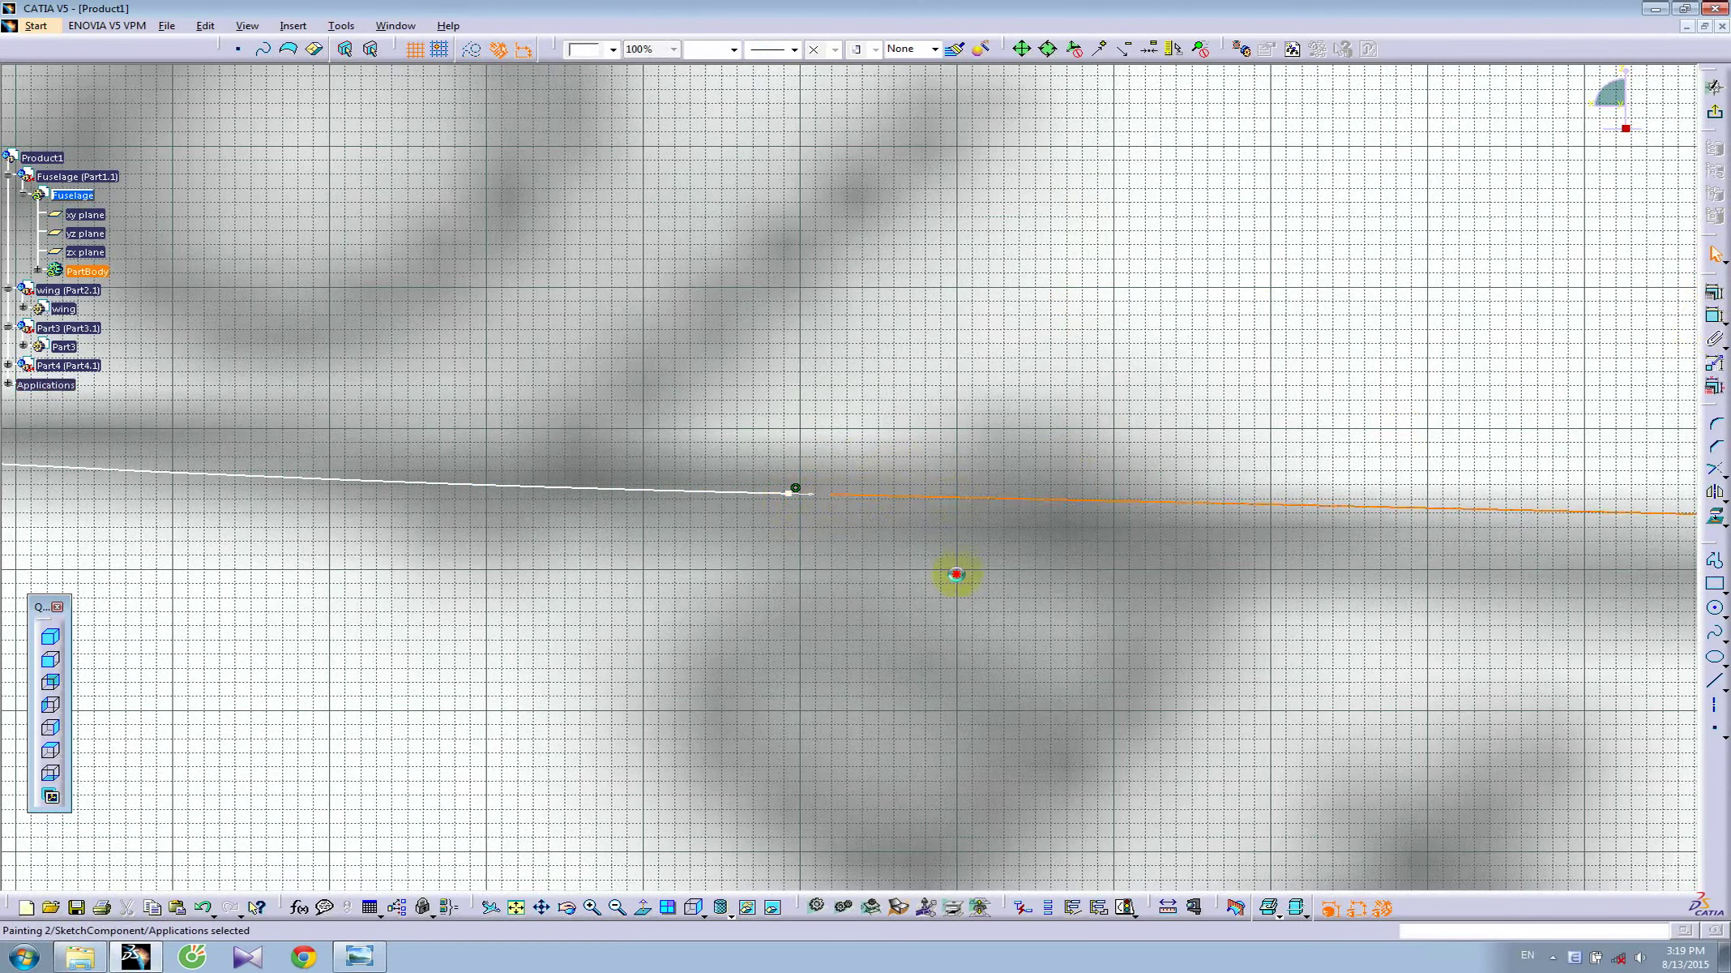
click(831, 495)
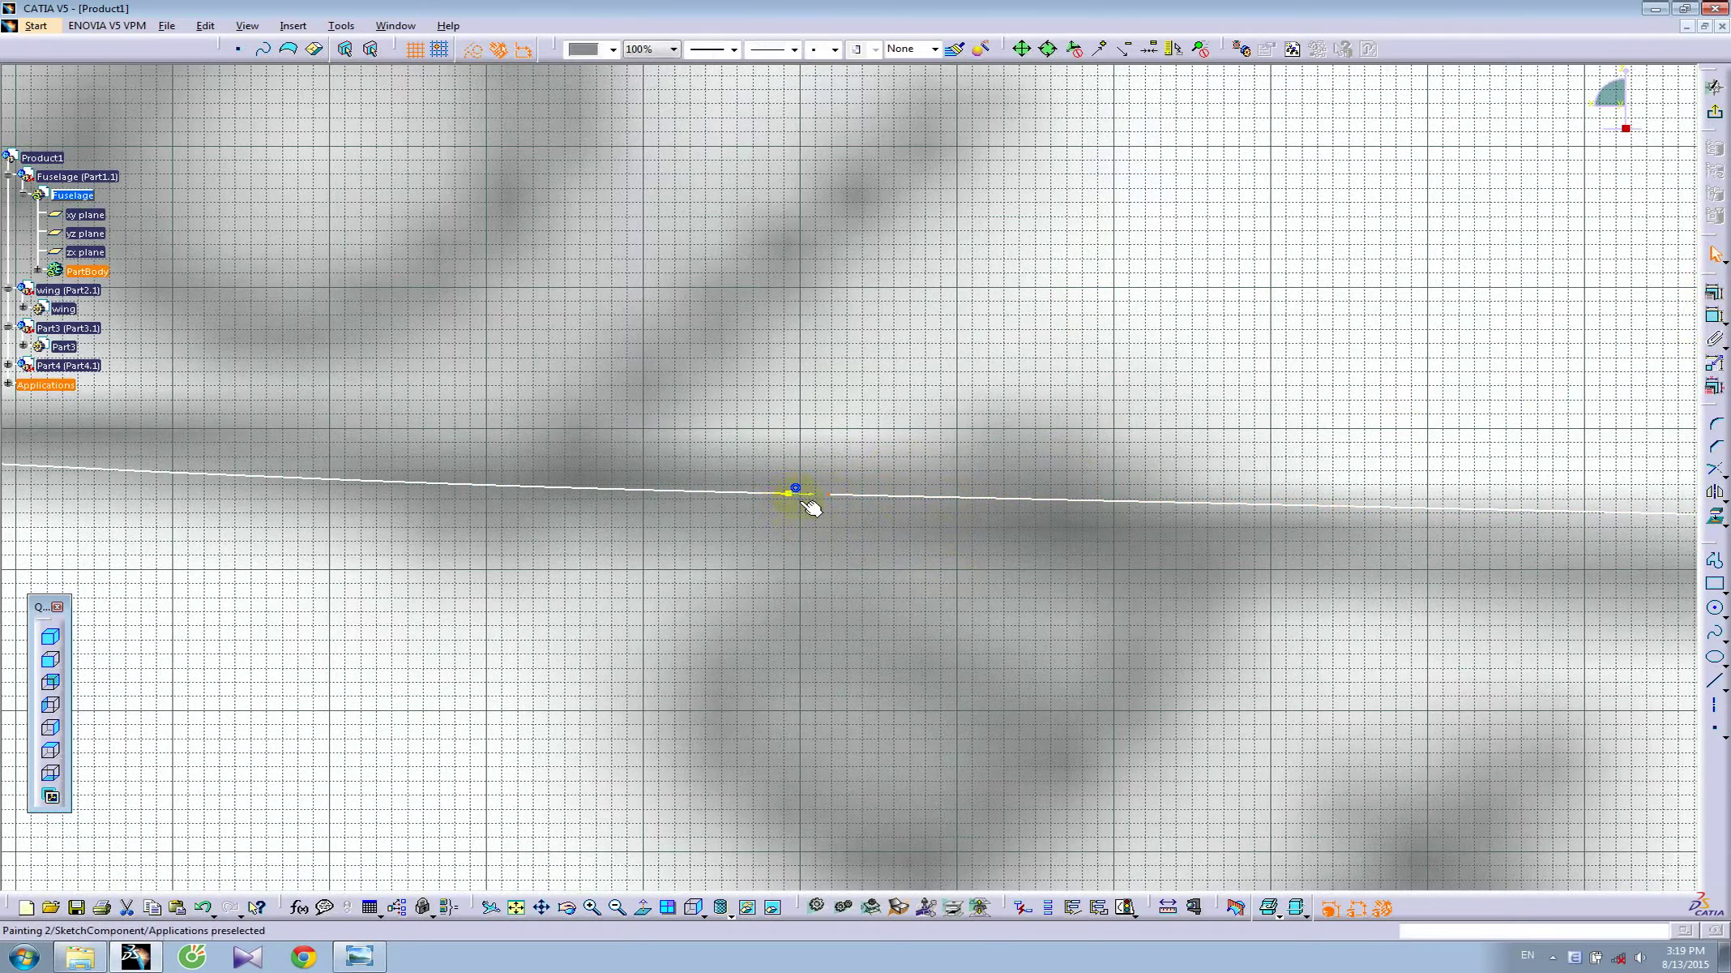
click(1715, 290)
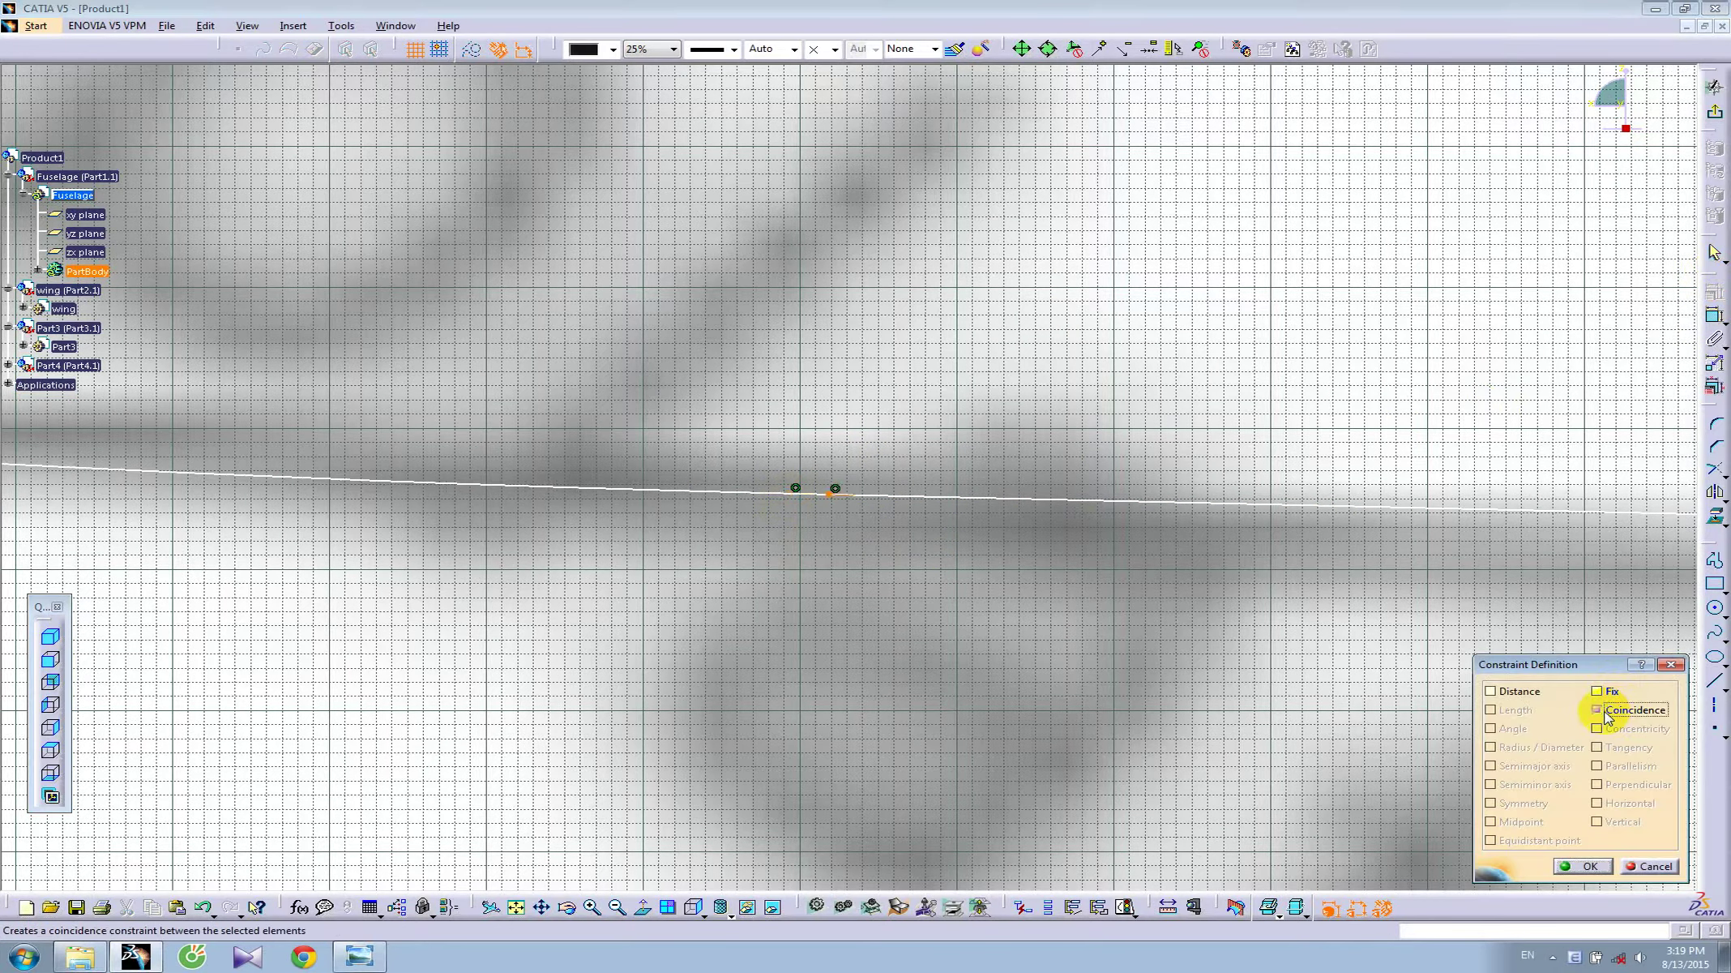
click(1585, 865)
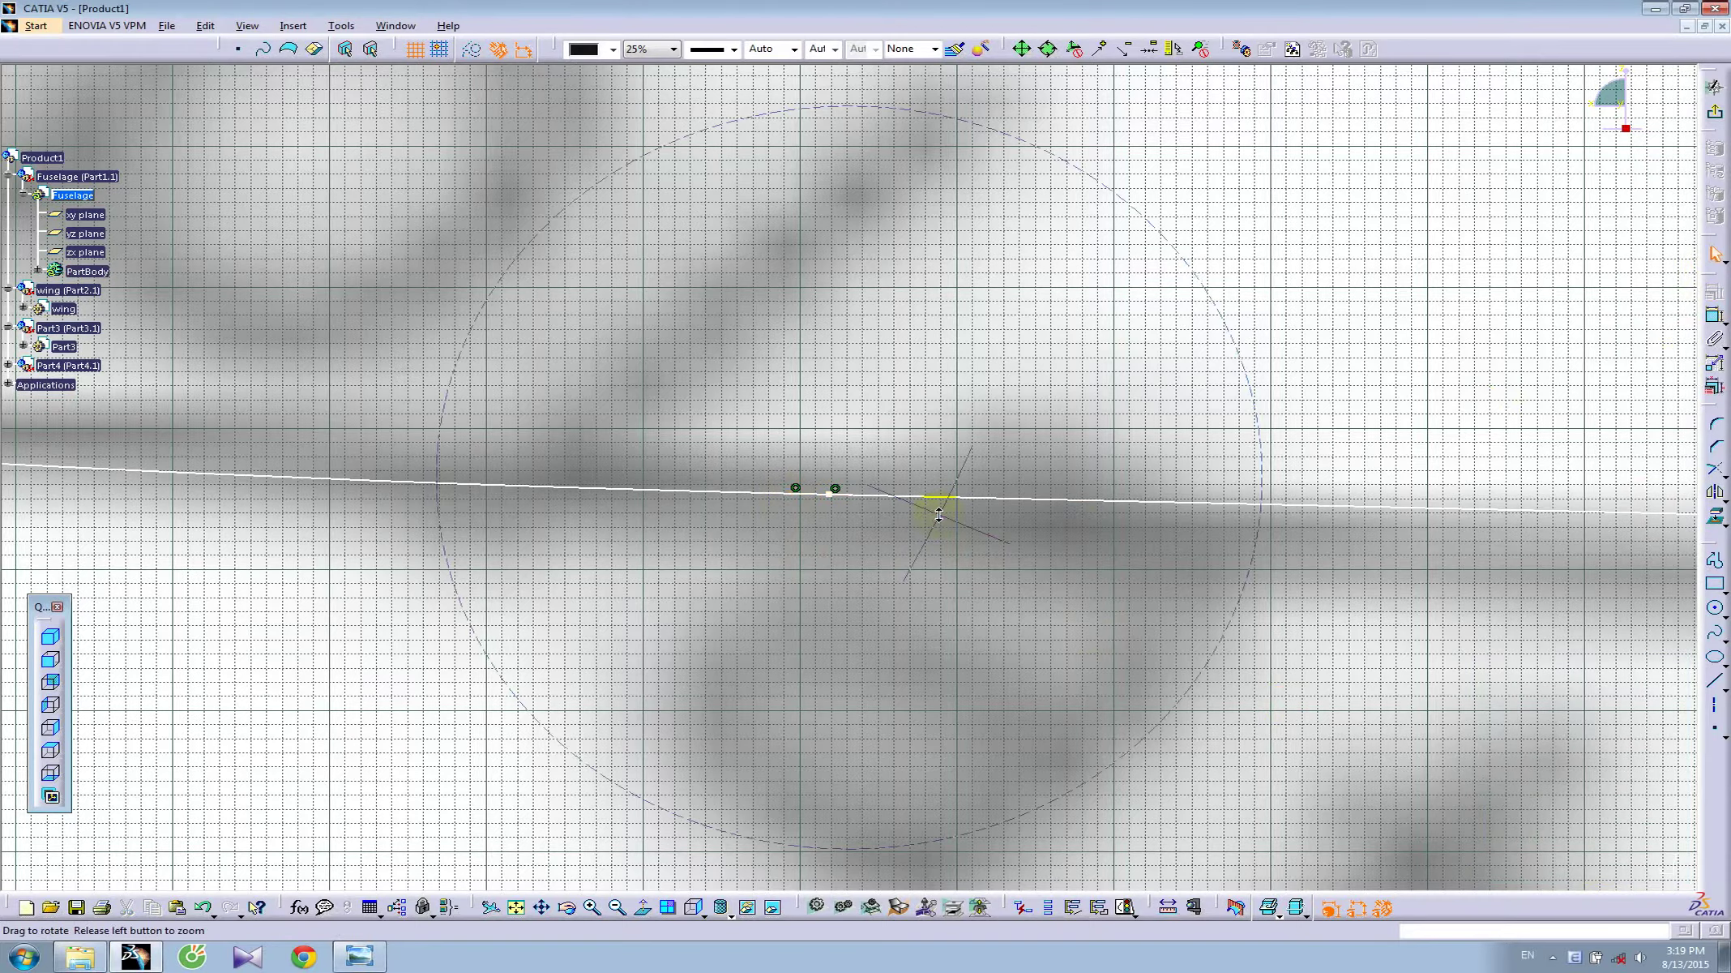
- Exit the sketch and paint the lower belly curve with the upper curve's thick green style
middle_drag(935, 504, 900, 754)
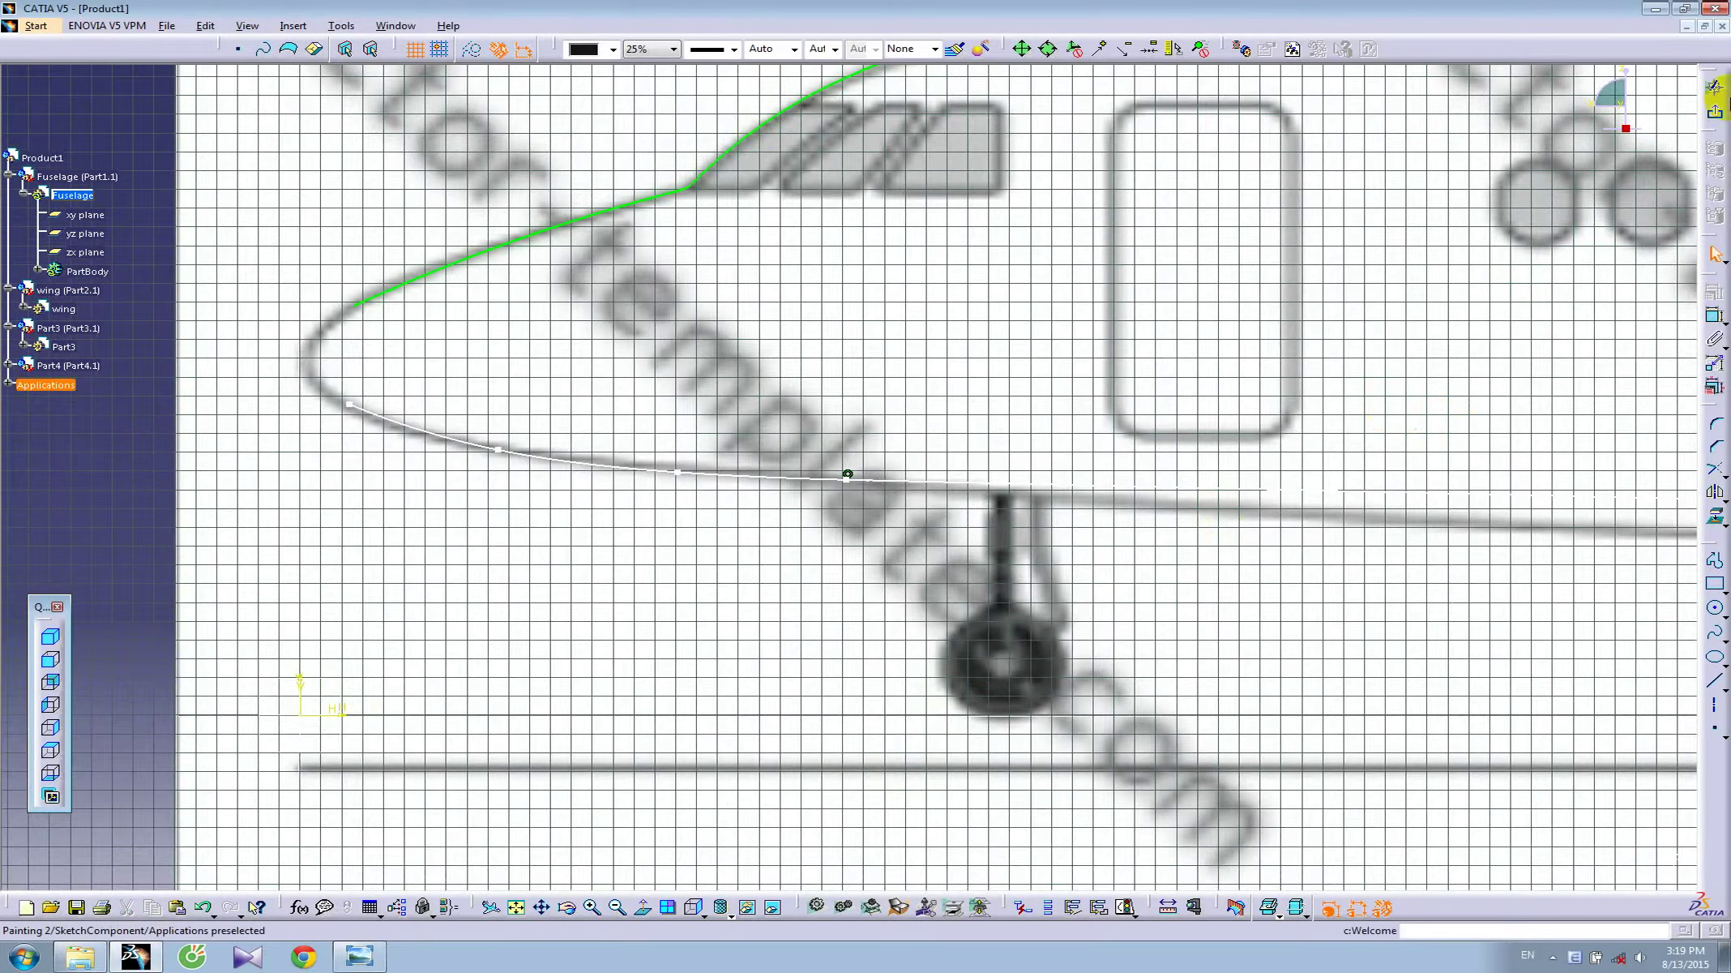
click(1719, 113)
mouse_move(1416, 306)
middle_down()
mouse_move(777, 374)
mouse_move(771, 447)
mouse_move(863, 418)
mouse_move(878, 465)
mouse_move(784, 424)
mouse_move(843, 433)
middle_up()
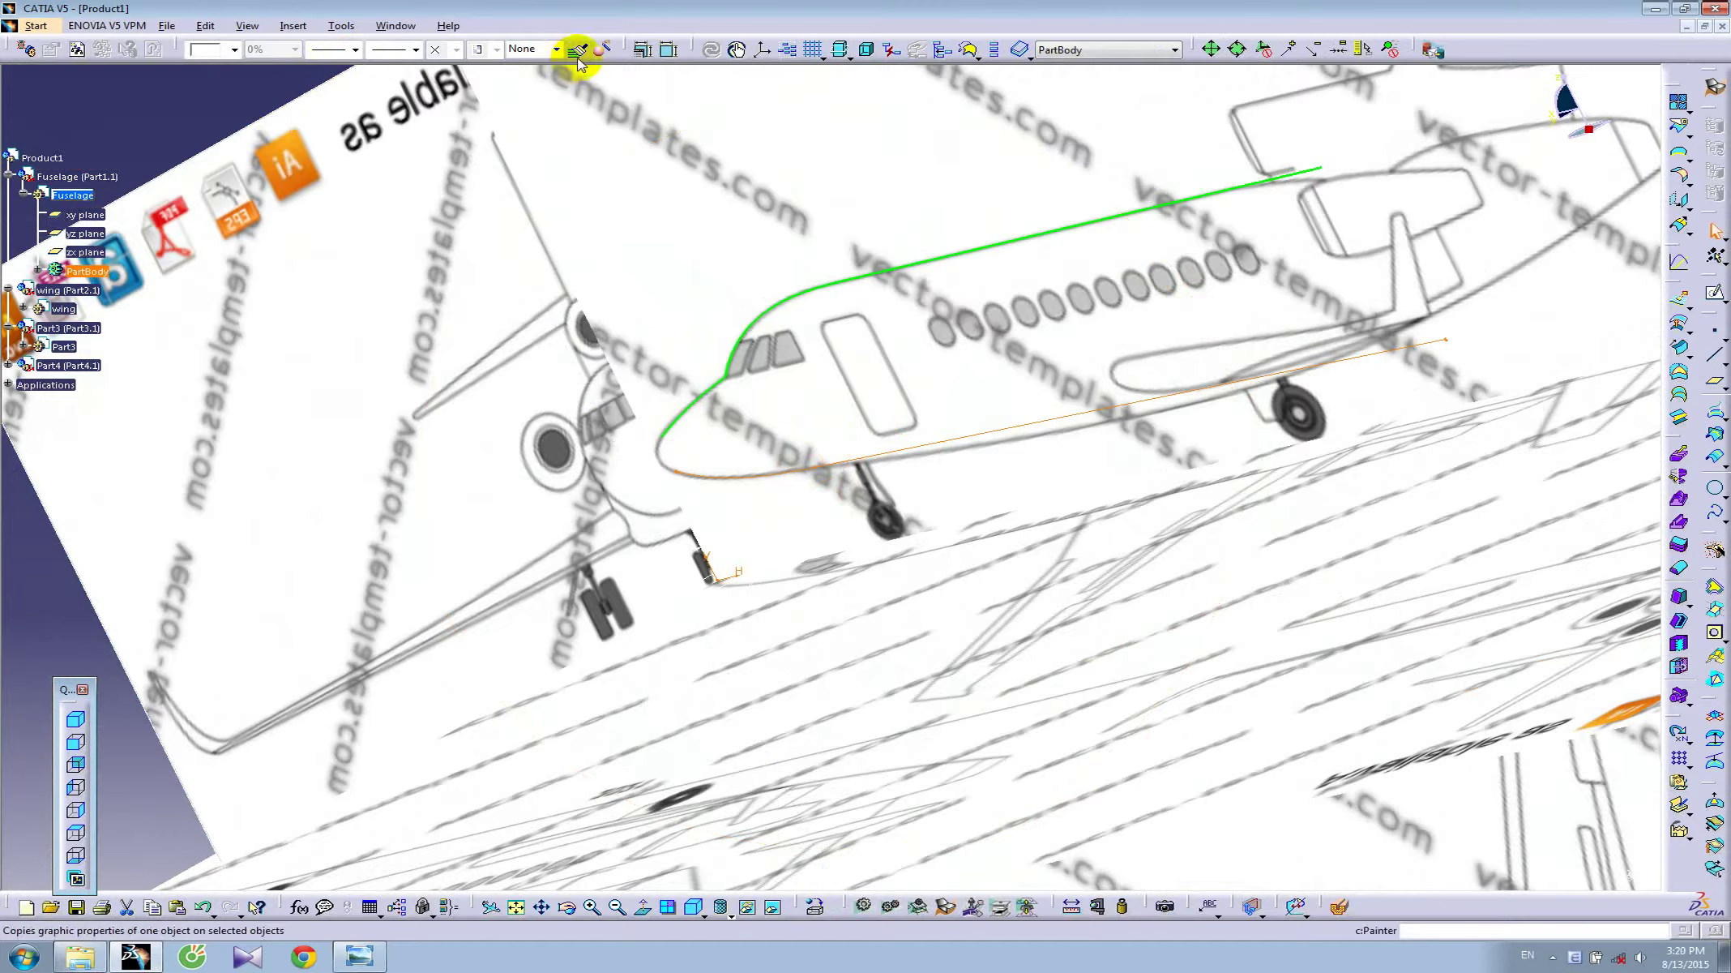
click(822, 283)
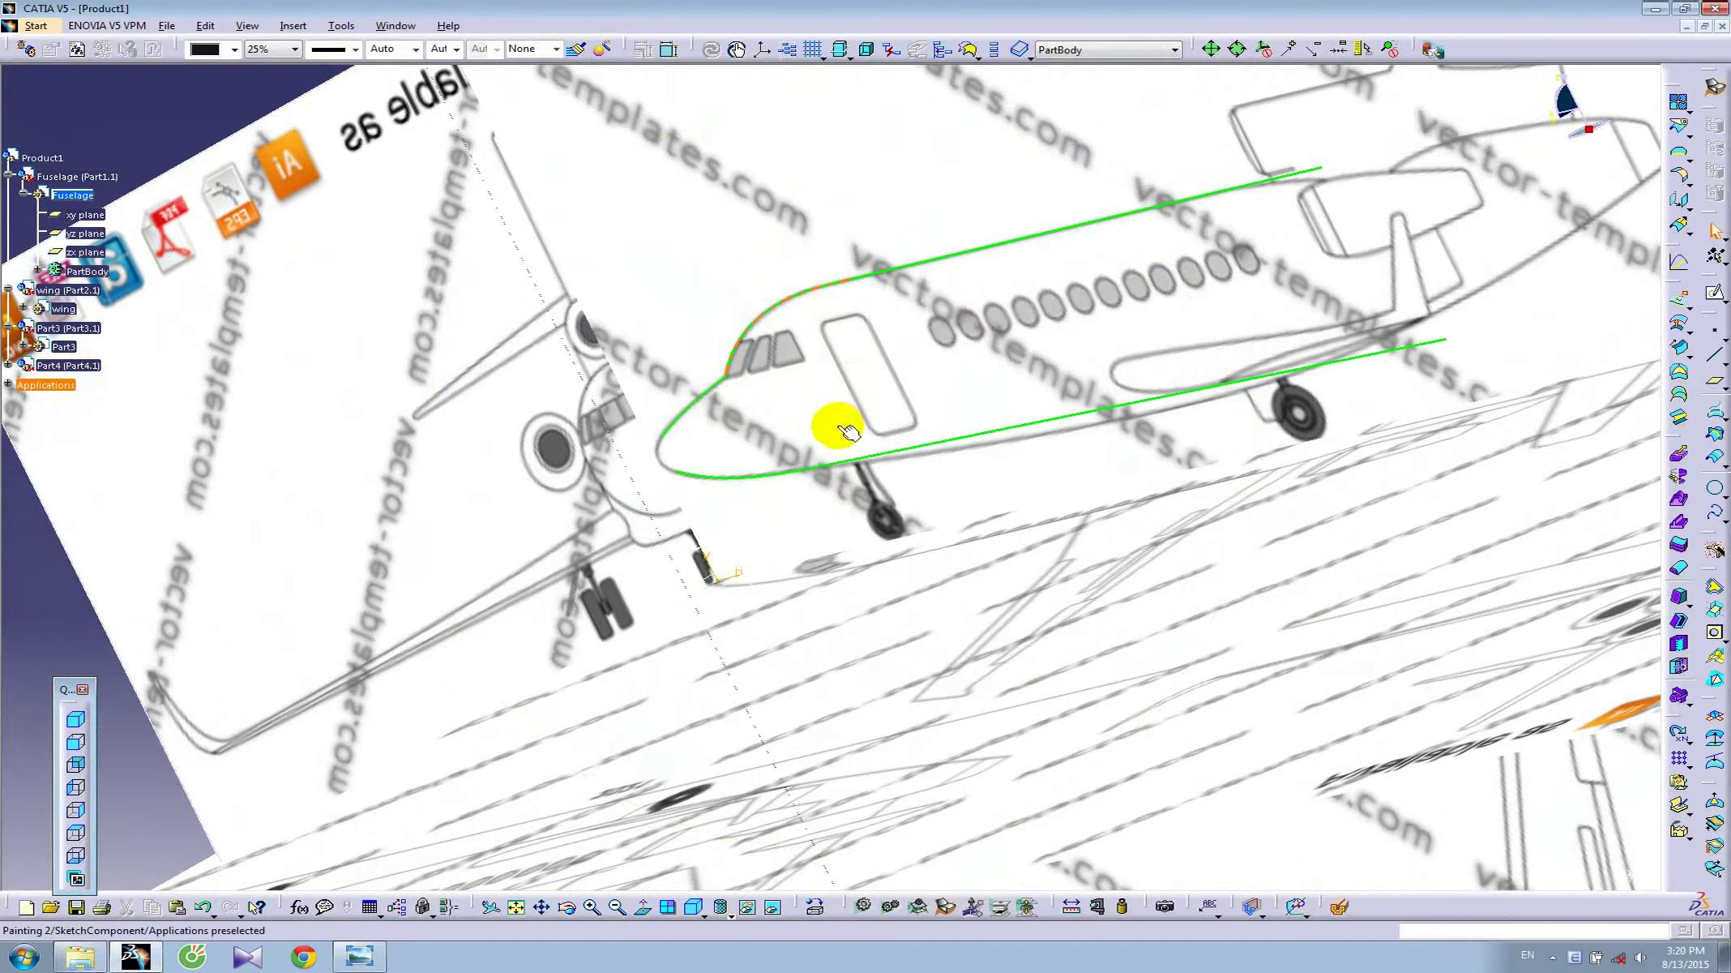
mouse_move(847, 430)
middle_down()
mouse_move(989, 390)
mouse_move(1090, 437)
mouse_move(1067, 467)
mouse_move(1038, 405)
mouse_move(1009, 490)
mouse_move(553, 398)
mouse_move(503, 464)
mouse_move(820, 440)
mouse_move(669, 437)
mouse_move(727, 398)
mouse_move(723, 374)
mouse_move(638, 406)
mouse_move(580, 457)
middle_up()
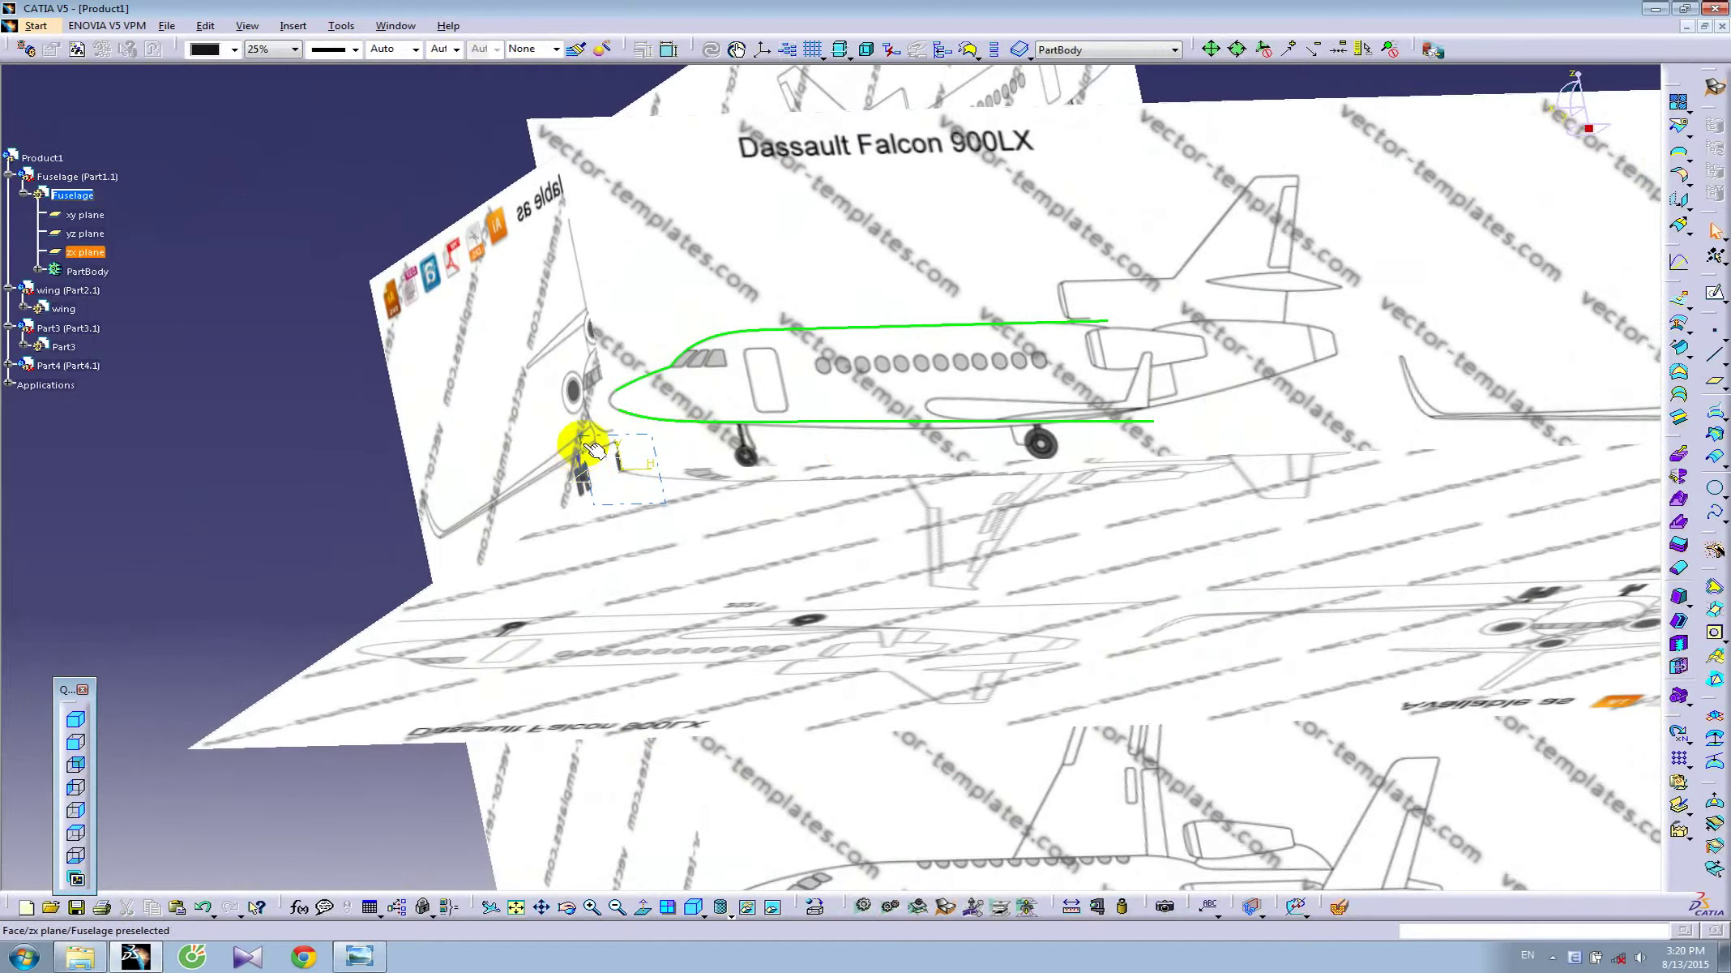
click(616, 444)
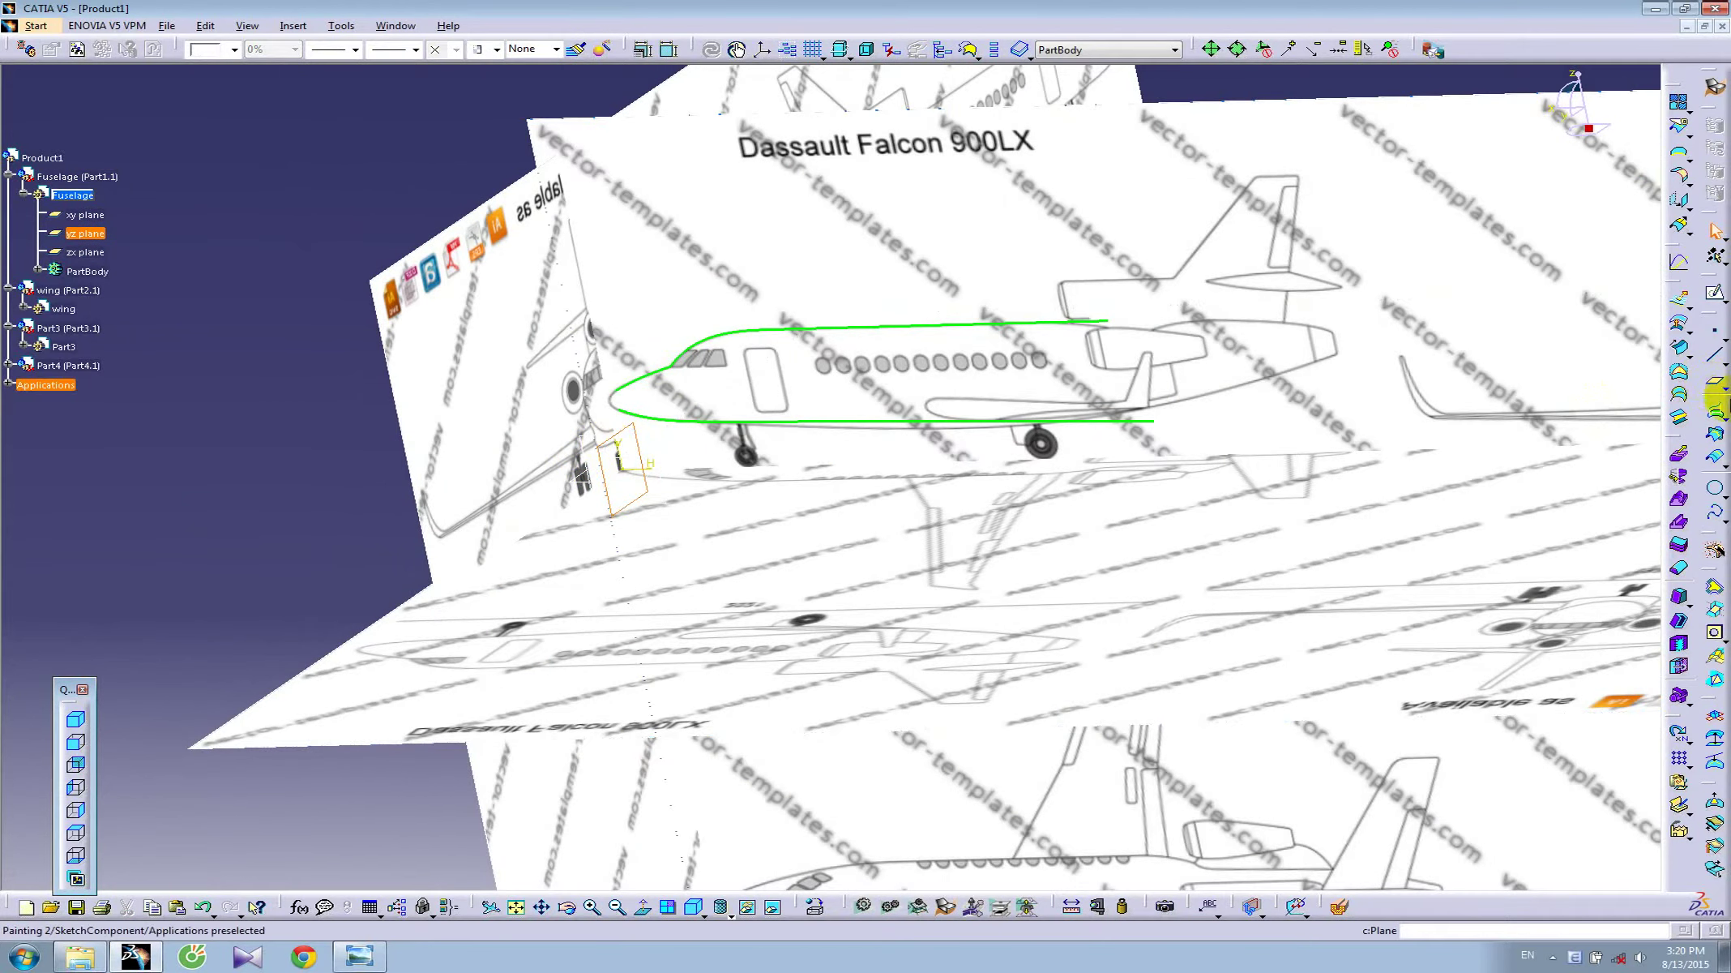
- Create a red plane parallel to the yz plane through the nose tip
click(1684, 393)
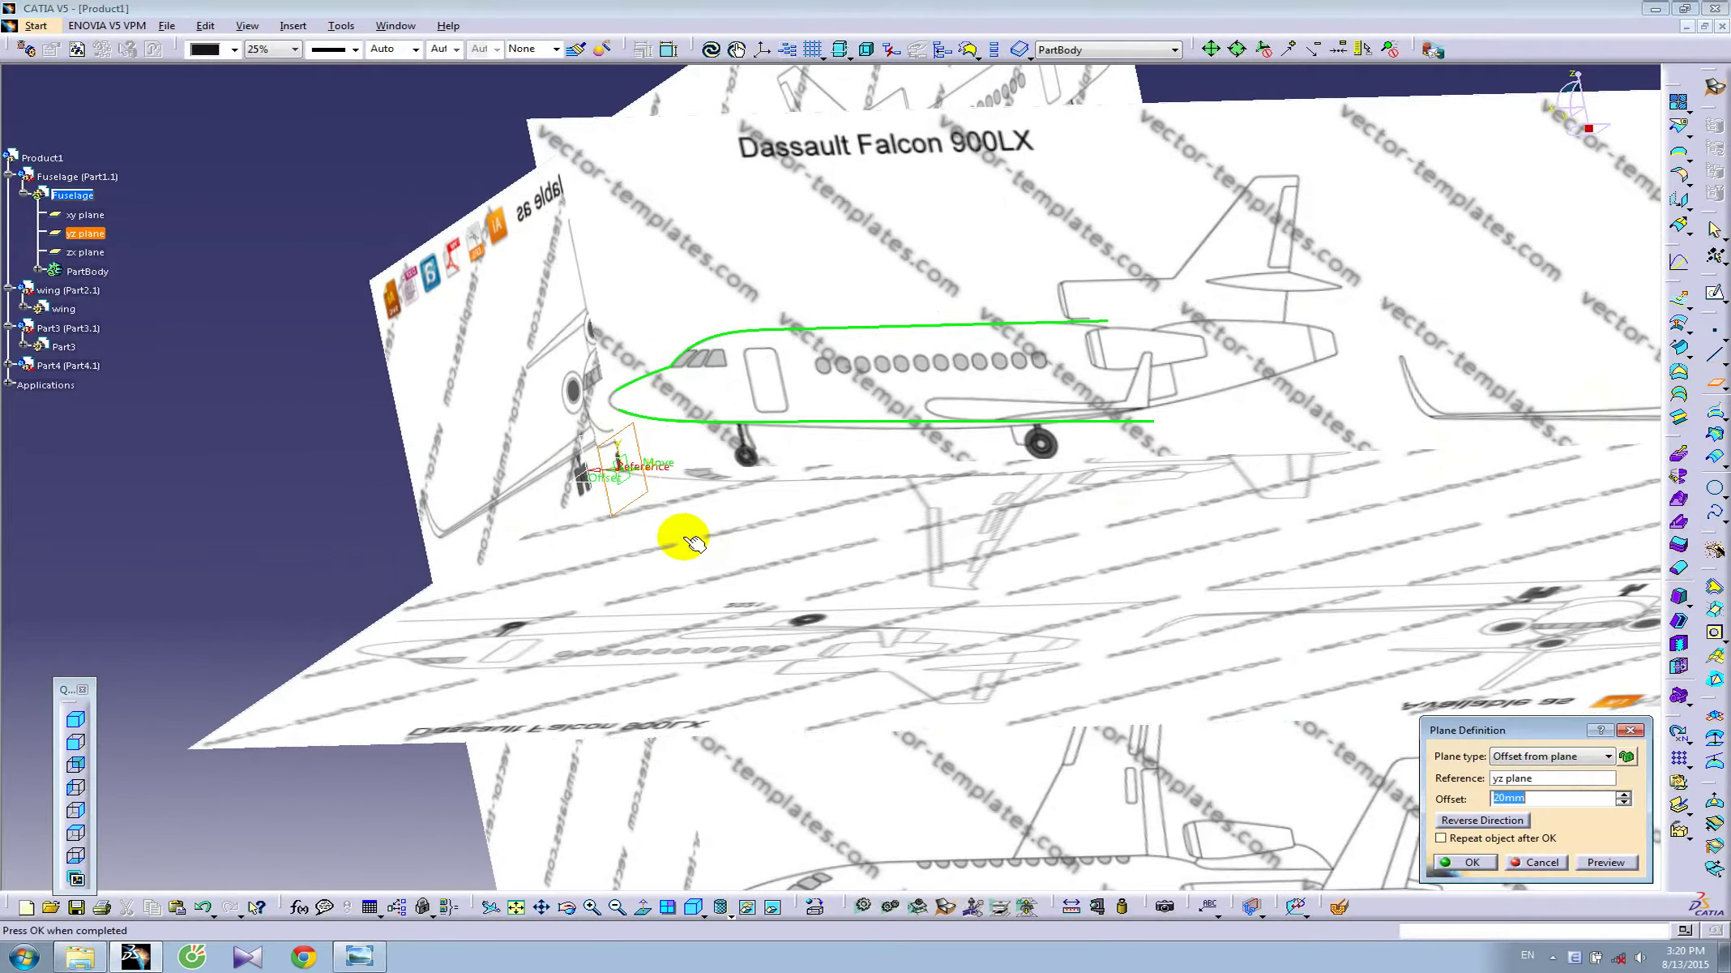
click(73, 804)
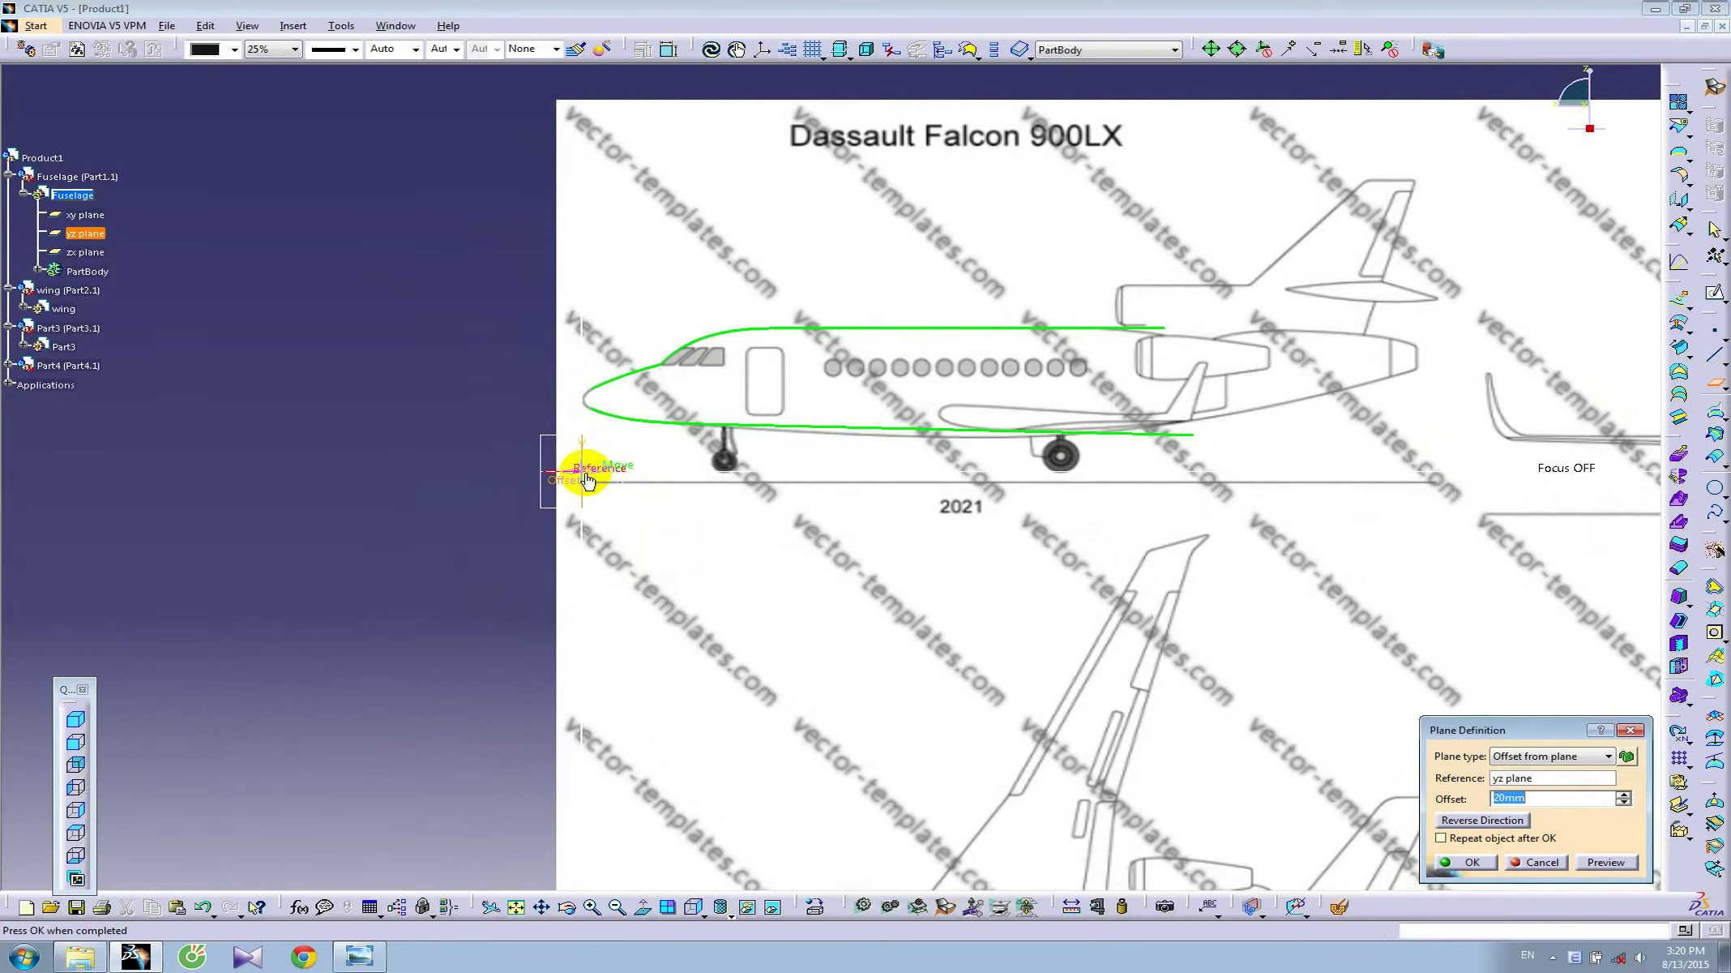
mouse_move(587, 480)
mouse_down()
mouse_move(661, 472)
mouse_move(623, 472)
mouse_up()
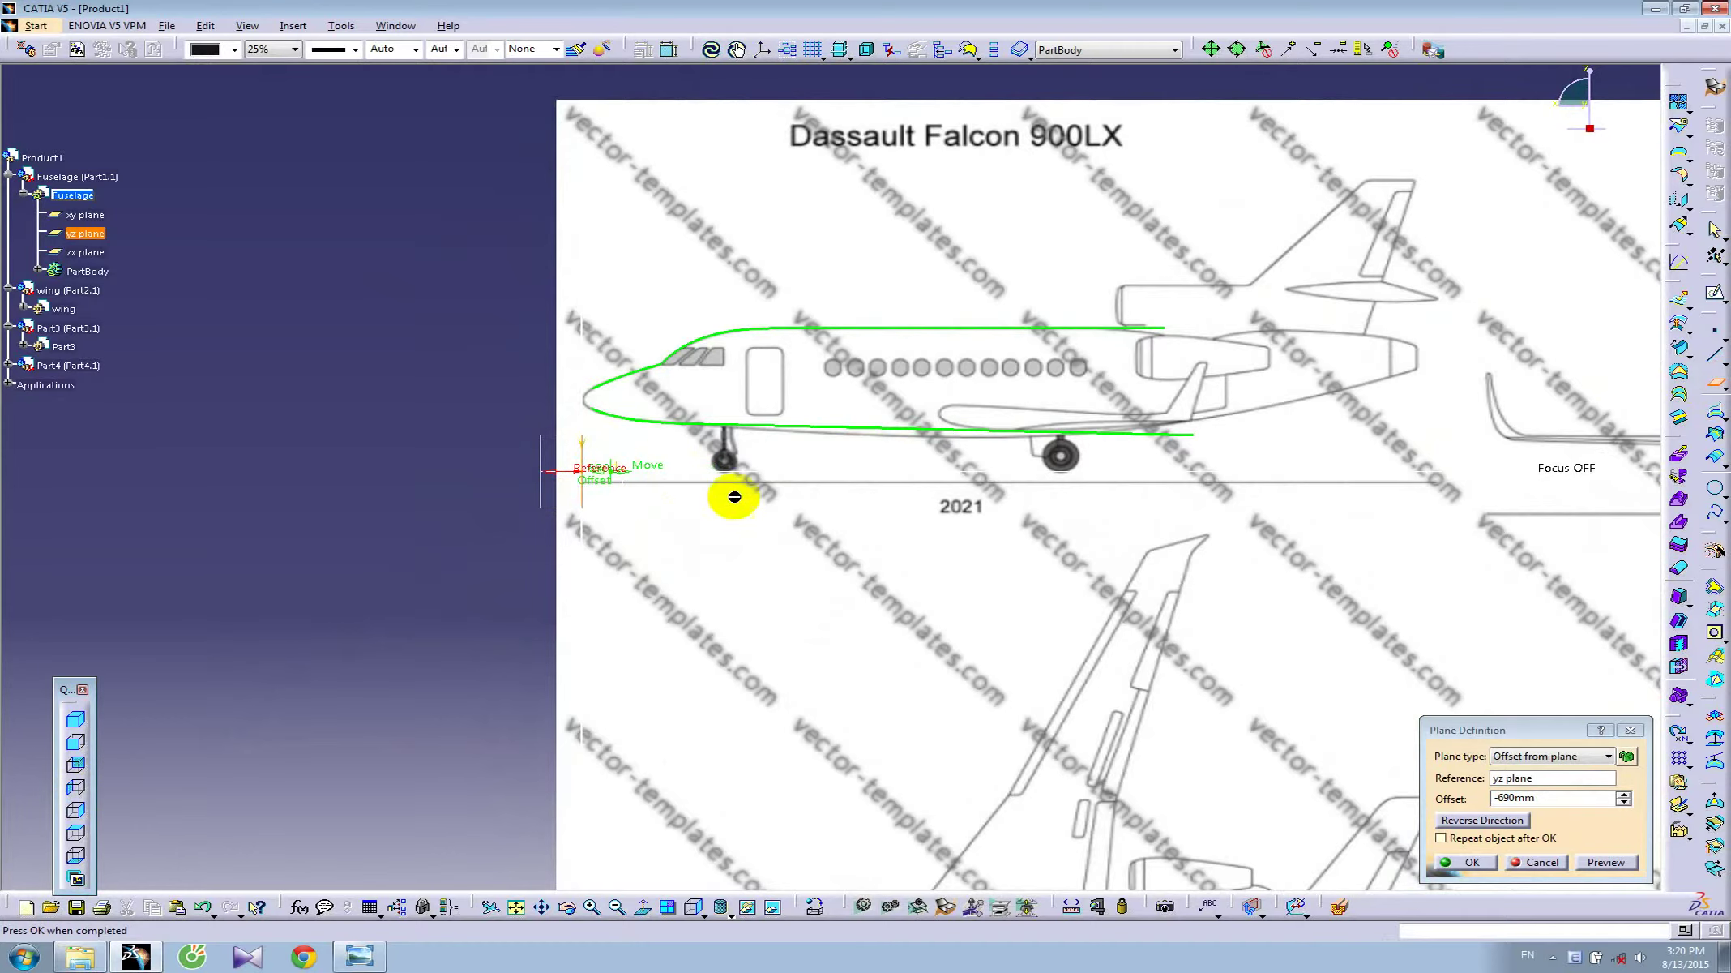
mouse_move(727, 494)
middle_down()
mouse_move(1003, 478)
mouse_move(1001, 441)
middle_up()
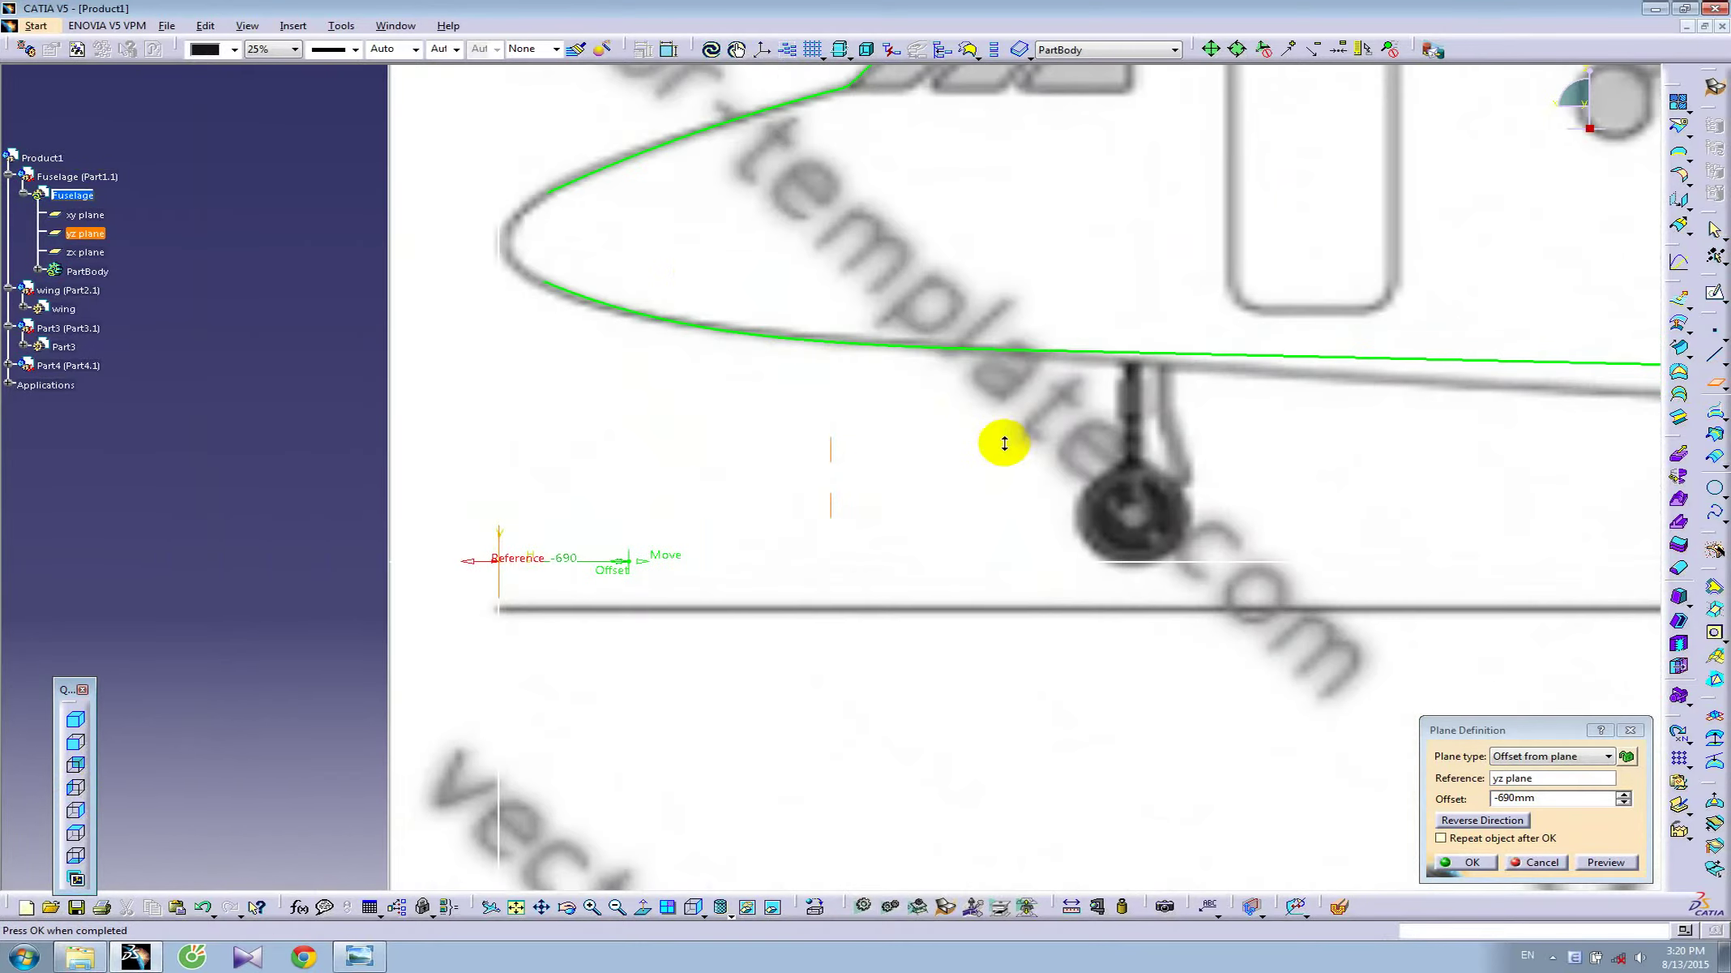
click(557, 198)
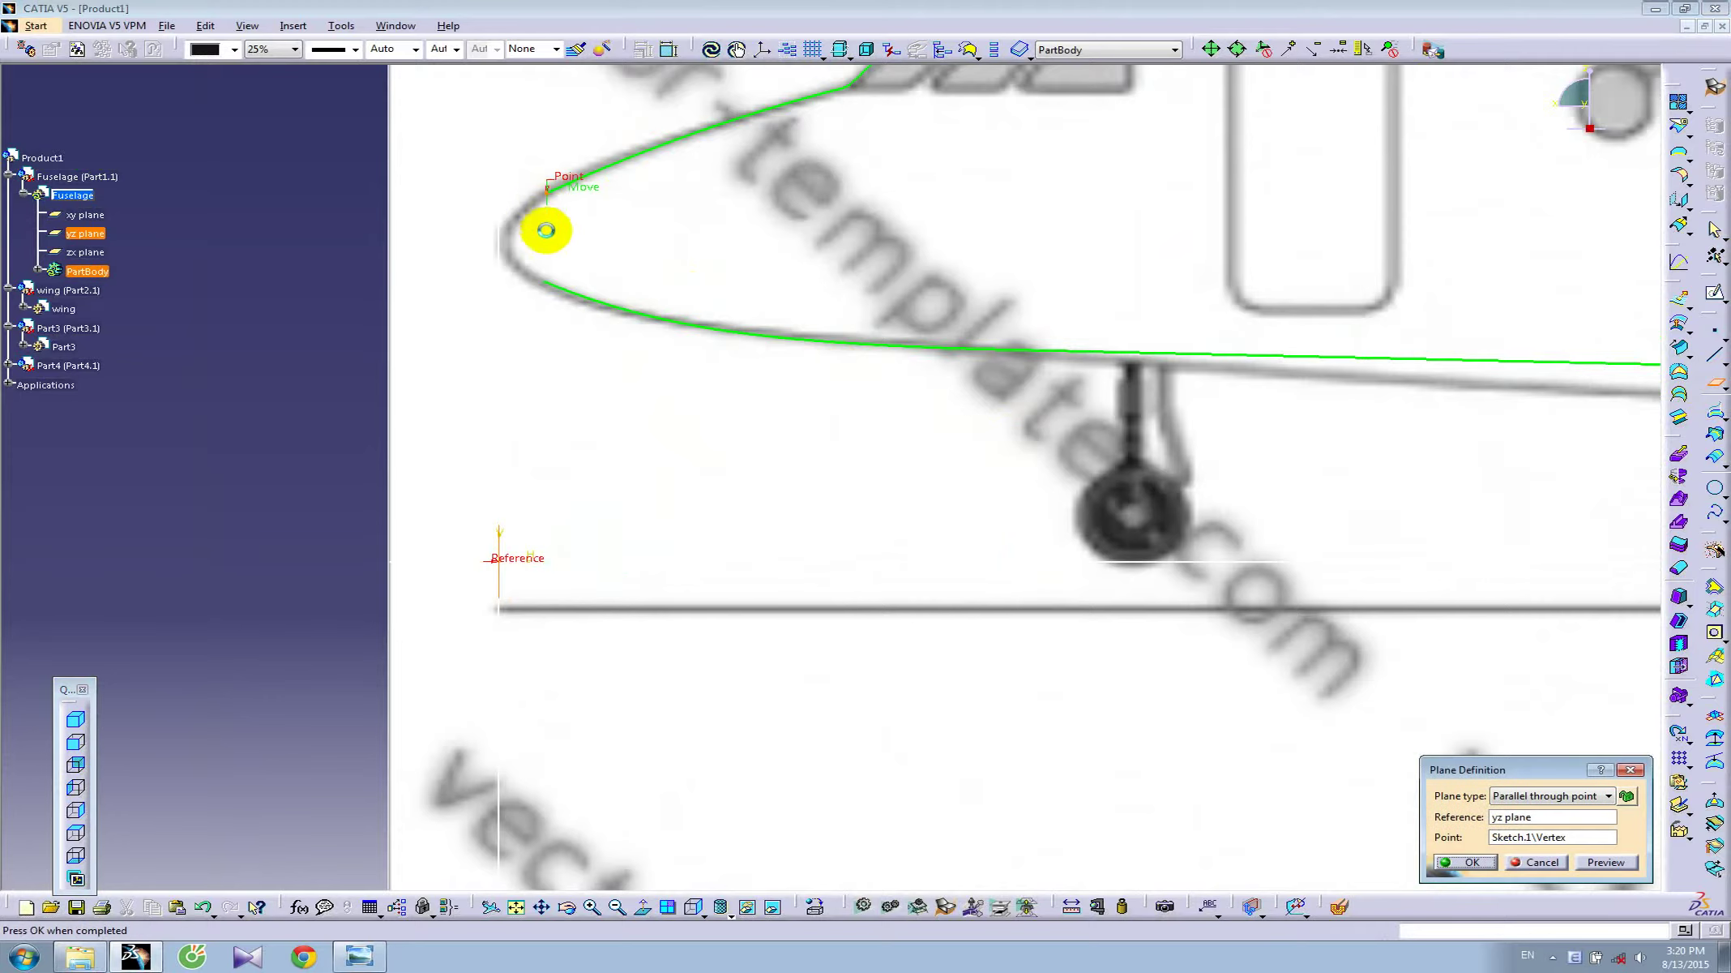
click(1482, 866)
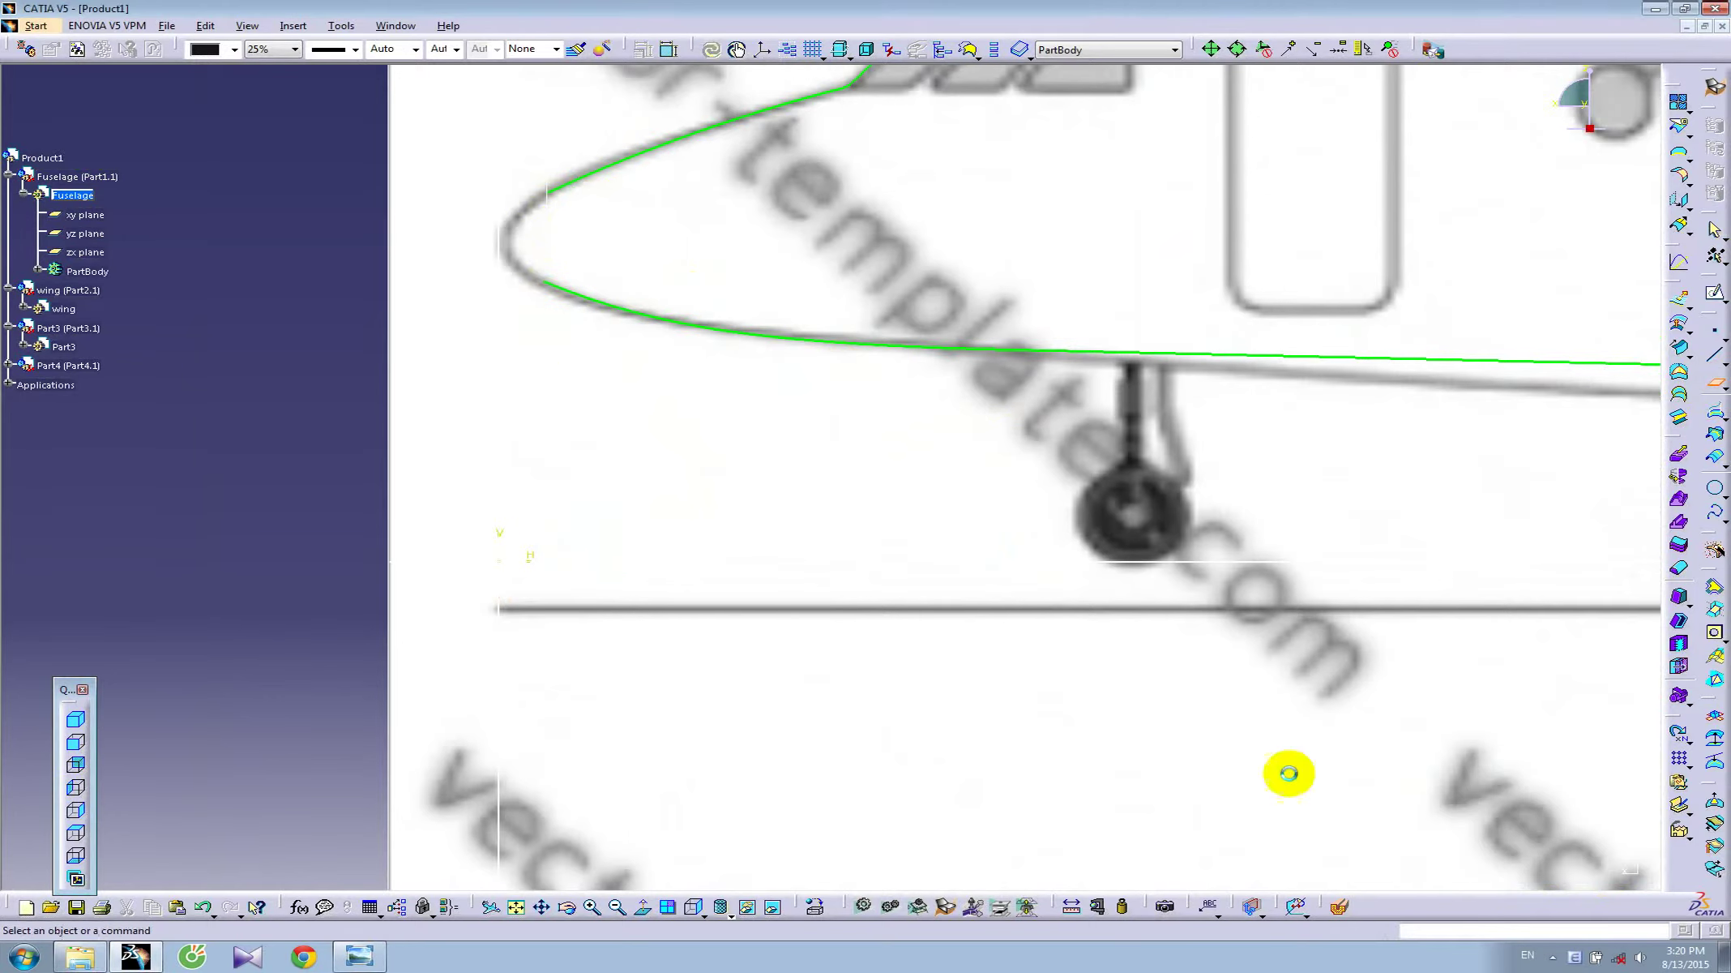
click(234, 52)
click(216, 393)
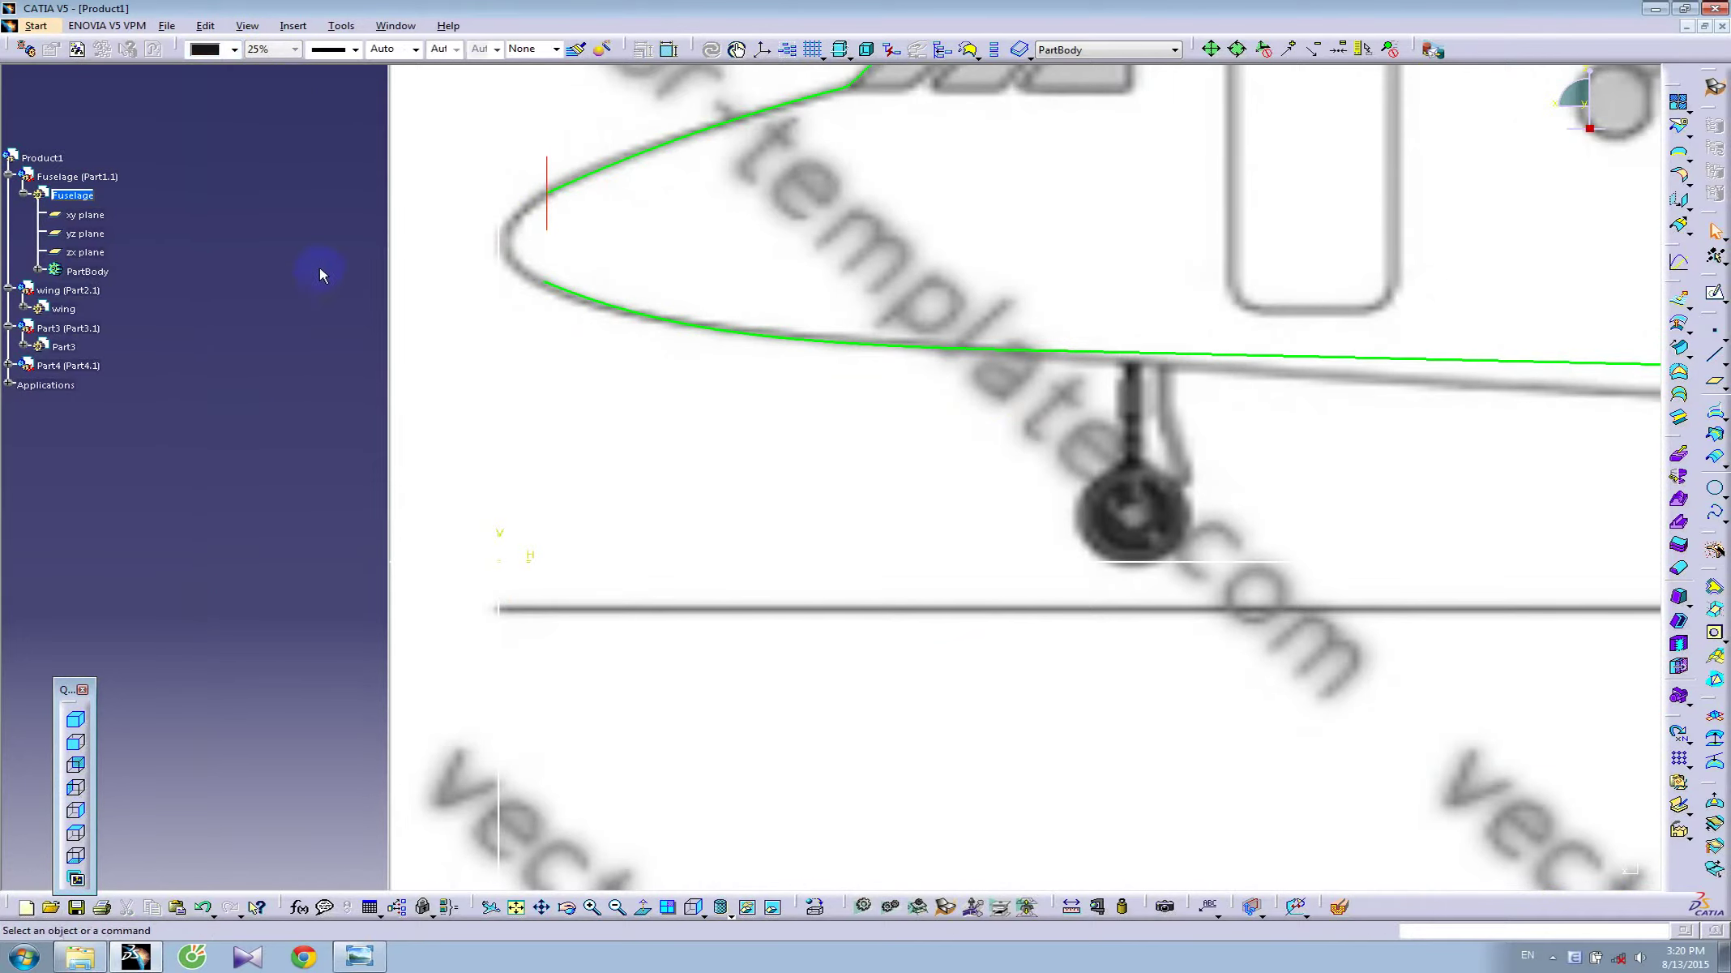
- Begin an offset plane from Plane.1, dragged to about -1636 mm along the fuselage
click(569, 207)
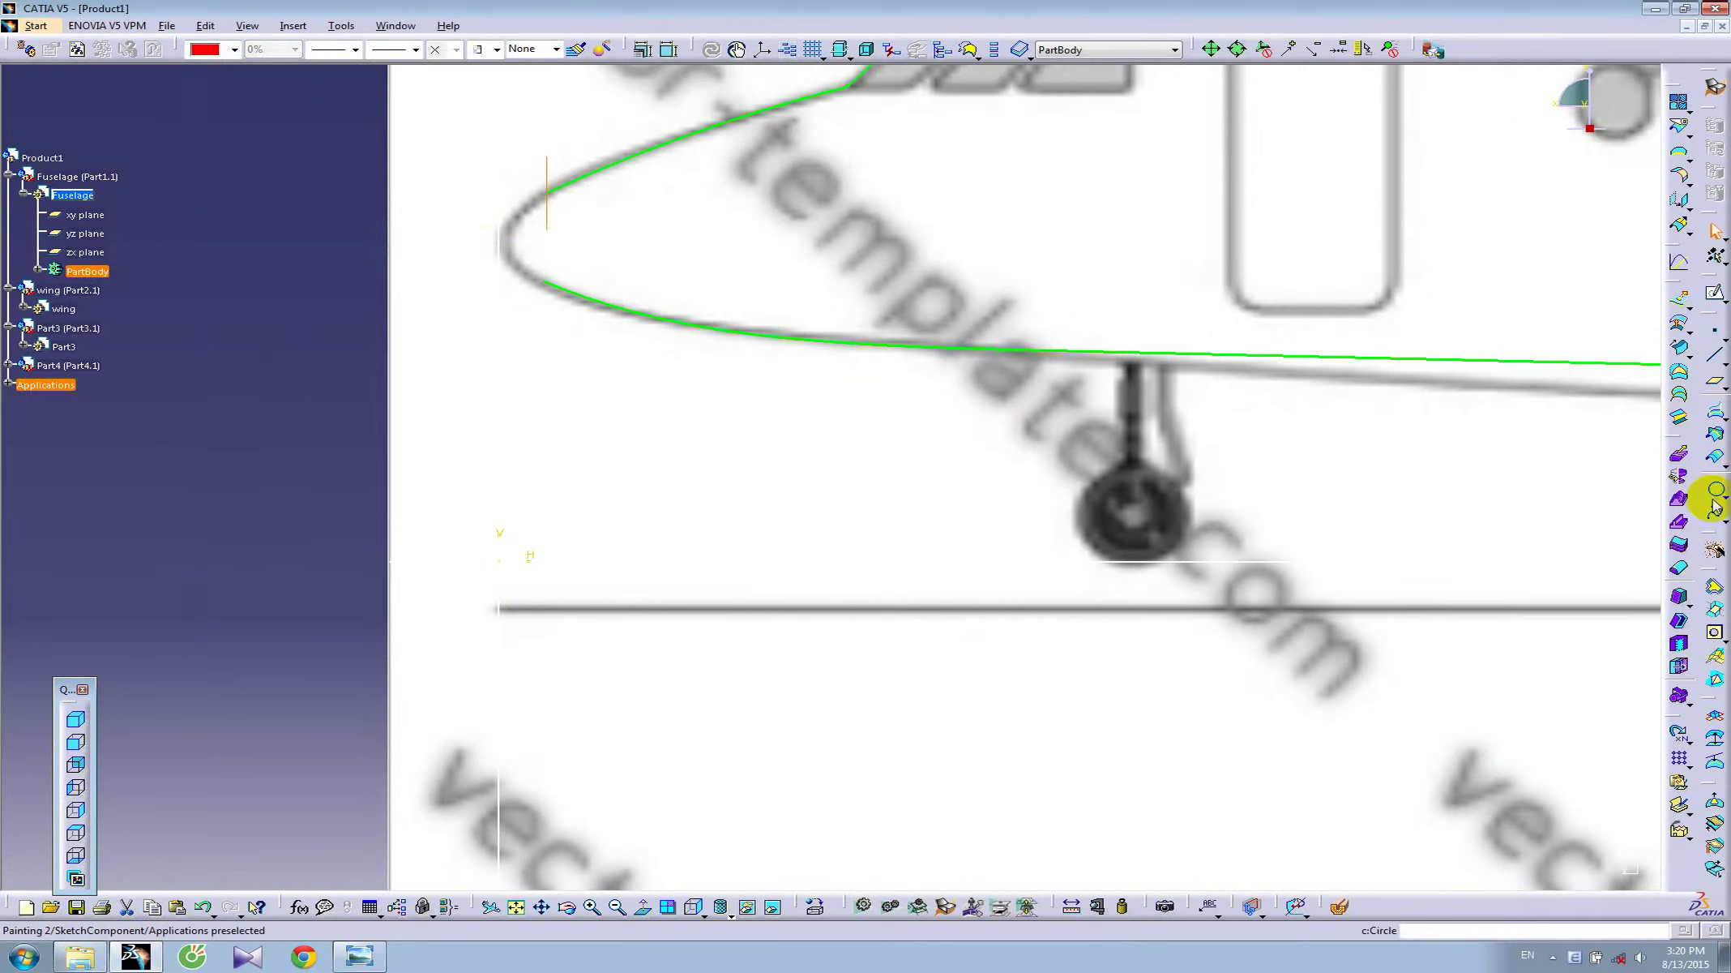
click(1715, 381)
mouse_move(803, 304)
ctrl+middle_down()
mouse_move(800, 332)
mouse_move(738, 263)
ctrl+middle_up()
drag(709, 258, 811, 254)
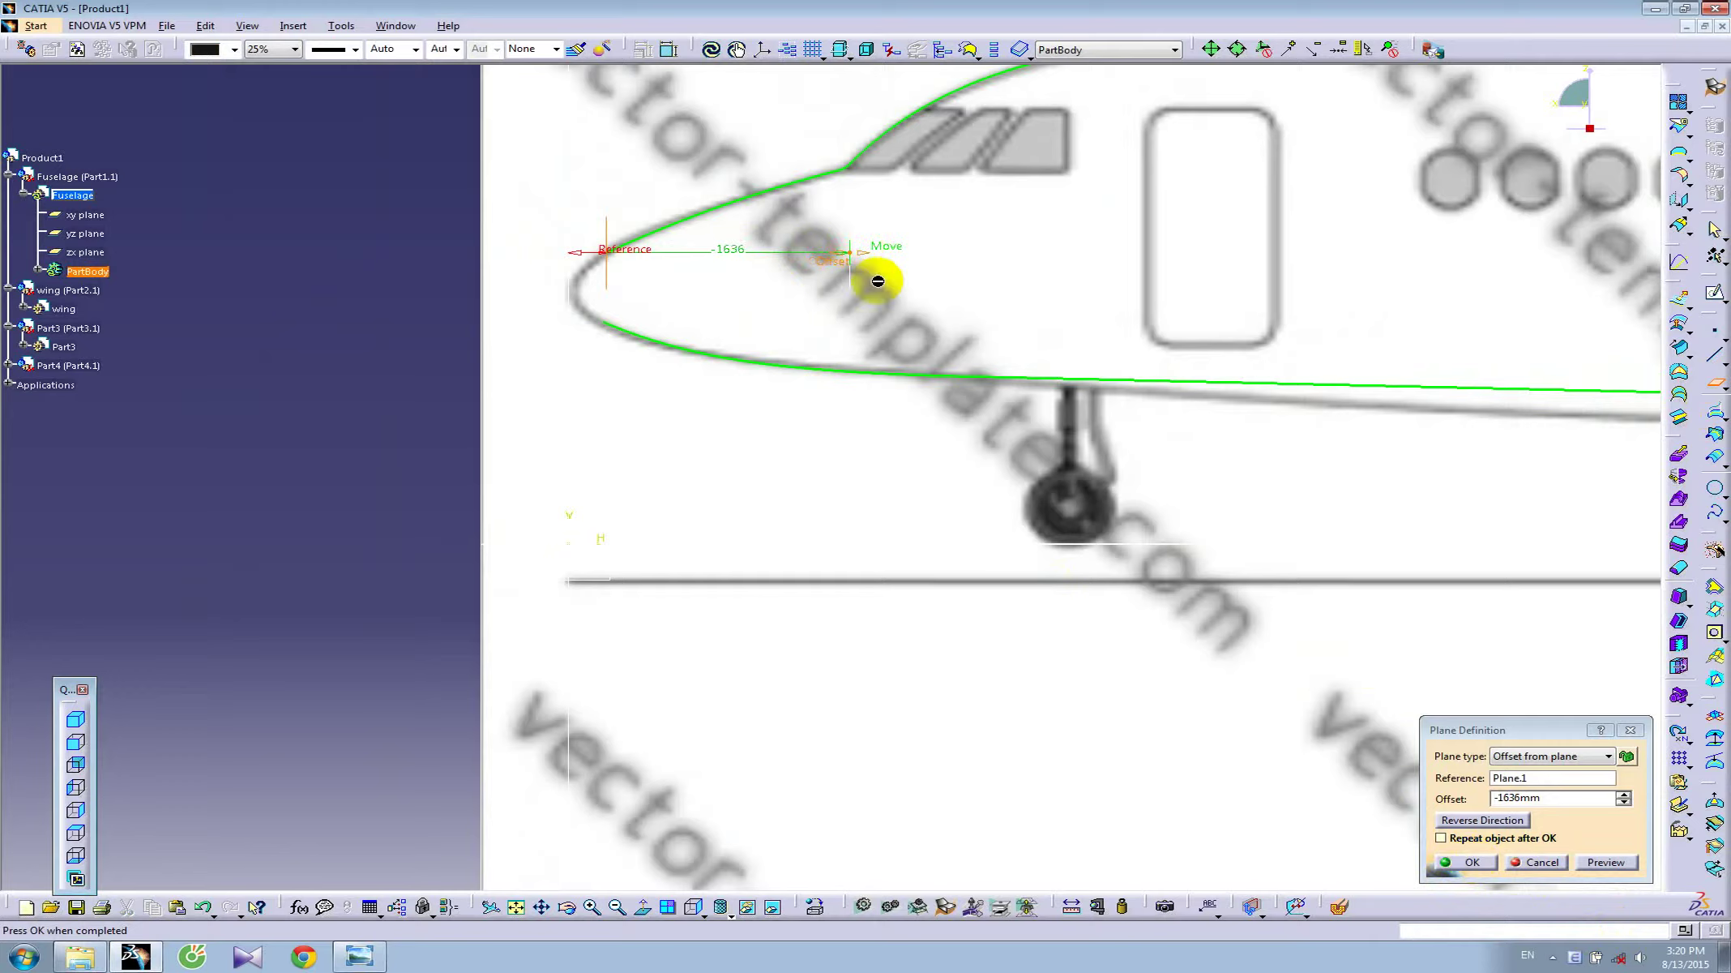
- Confirm the plane behind the nose and add another offset plane at the cabin door
click(1480, 868)
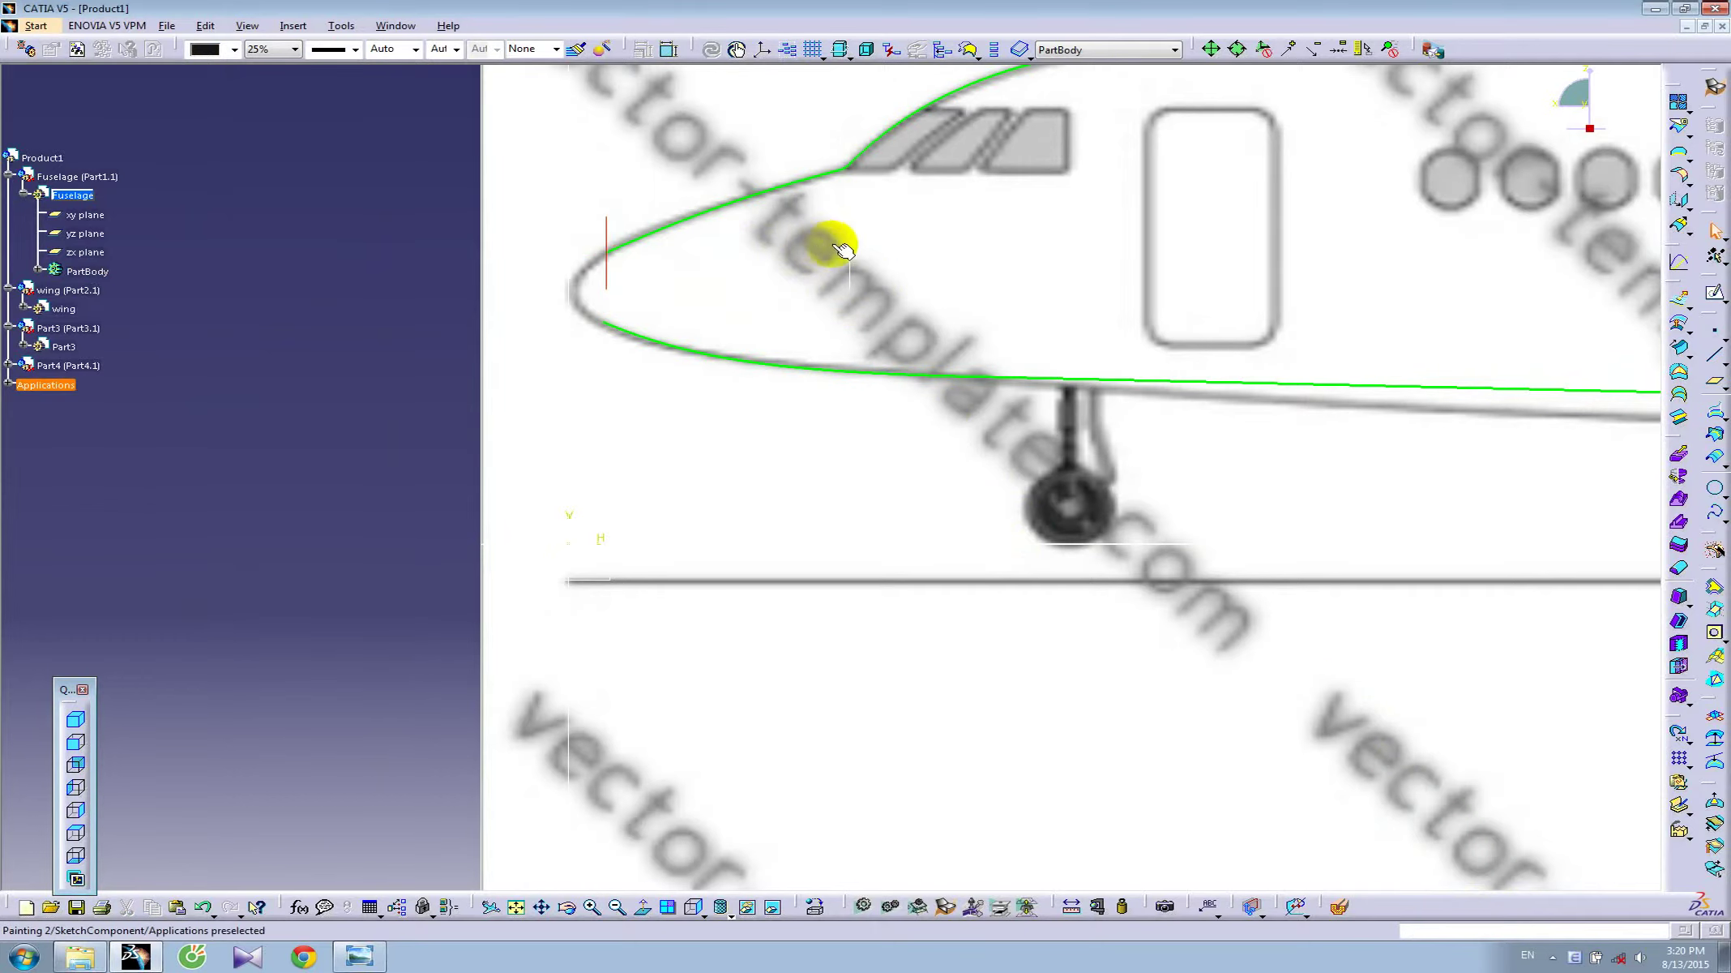
ctrl+middle_drag(1233, 278, 1228, 383)
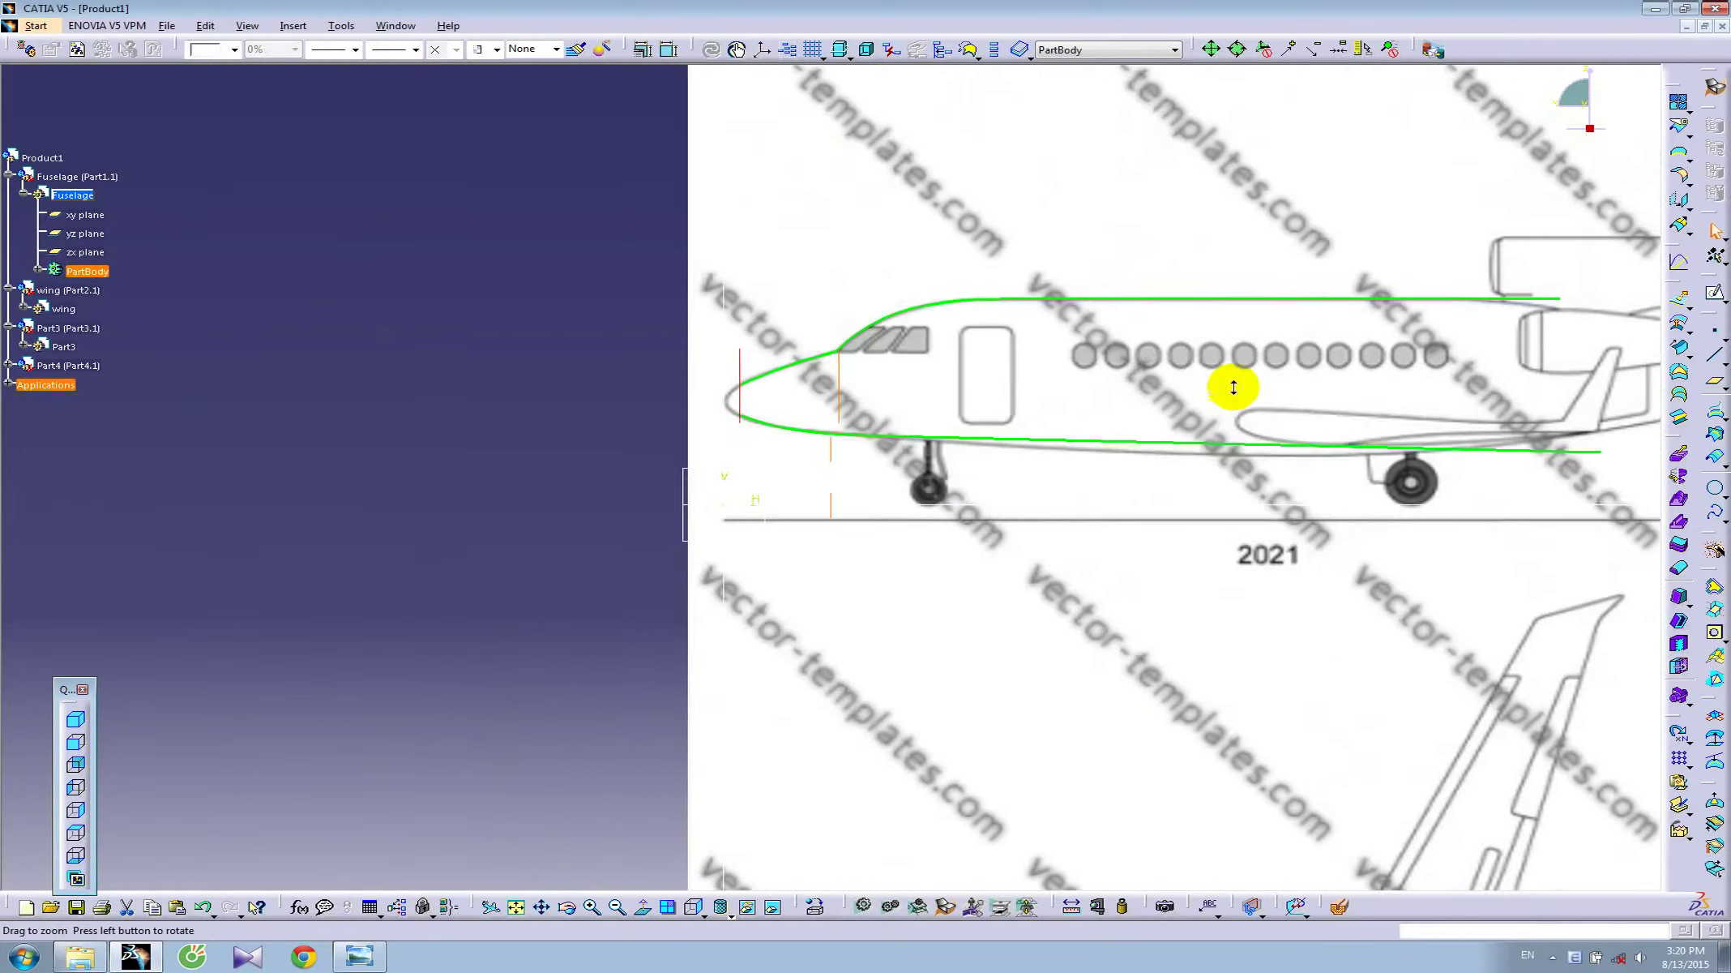
click(1715, 383)
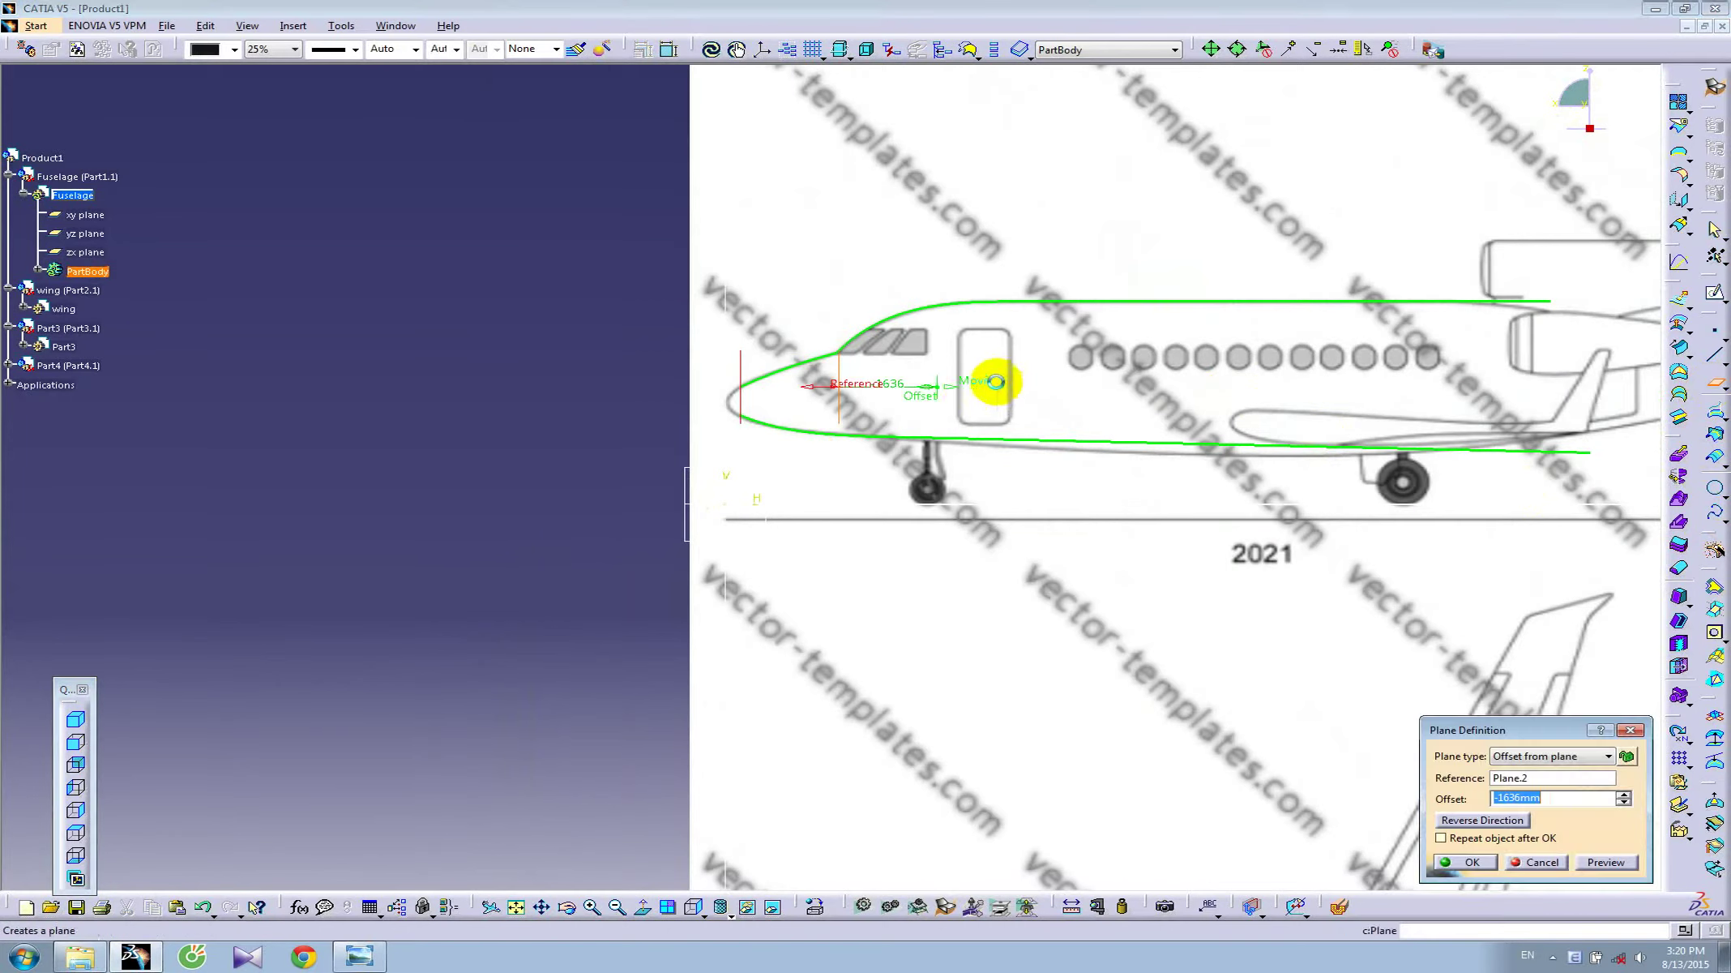
drag(948, 393, 971, 389)
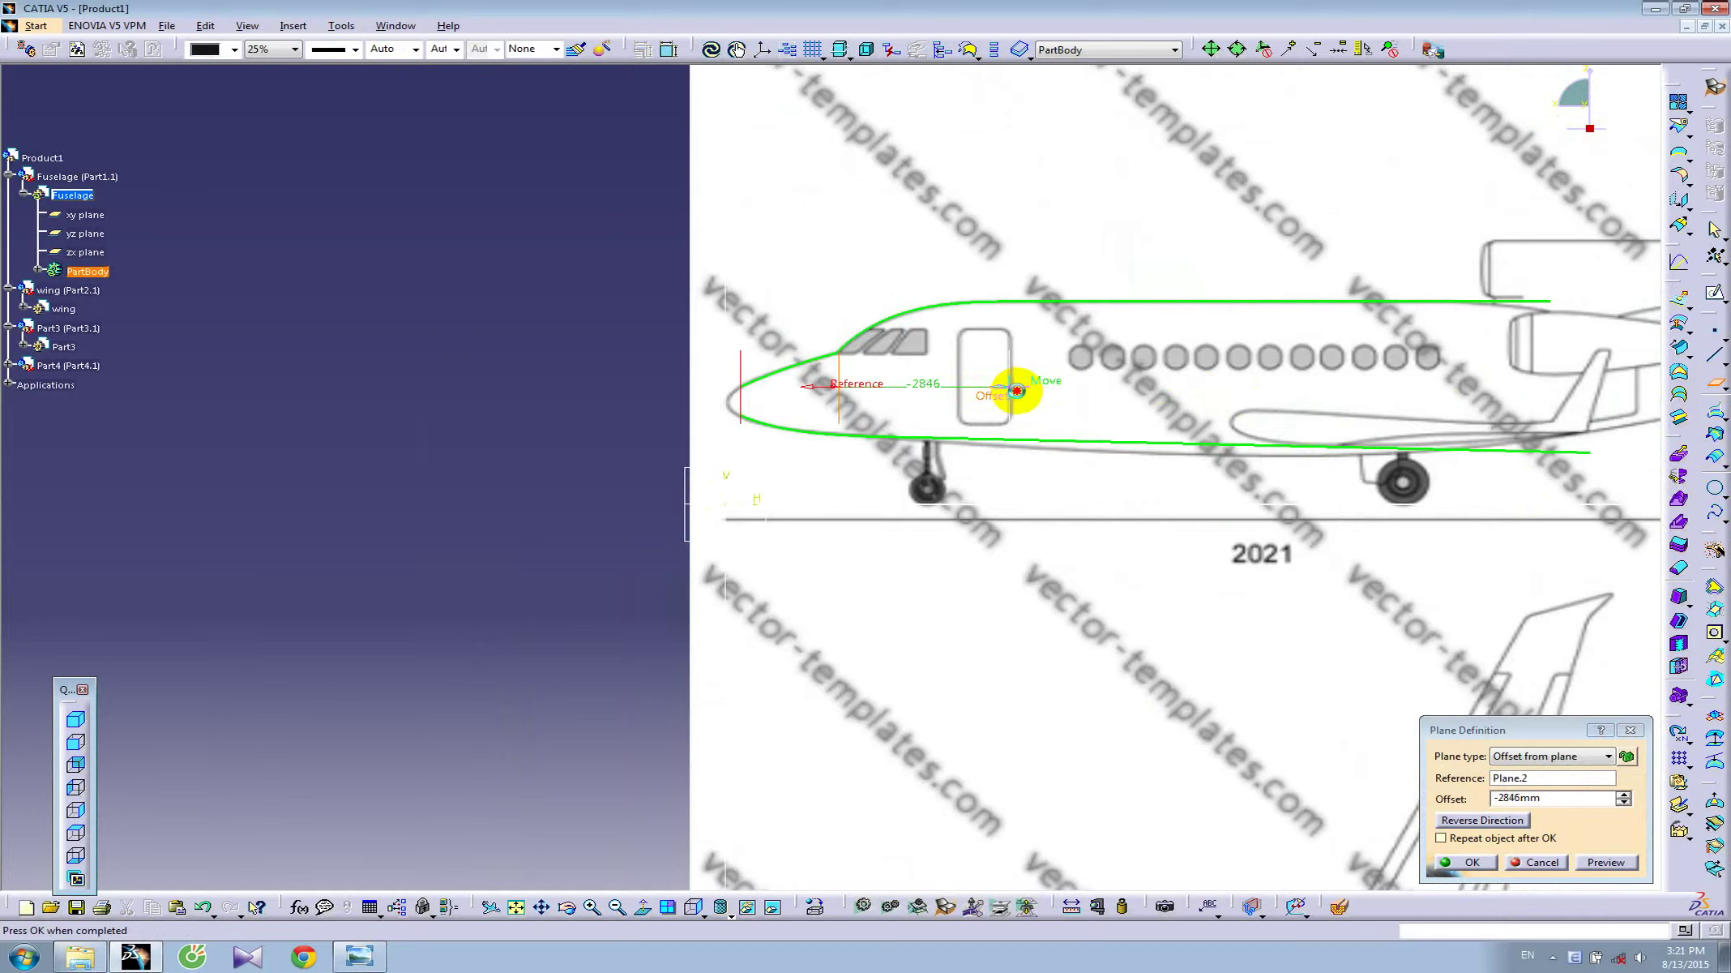
drag(1017, 390, 975, 390)
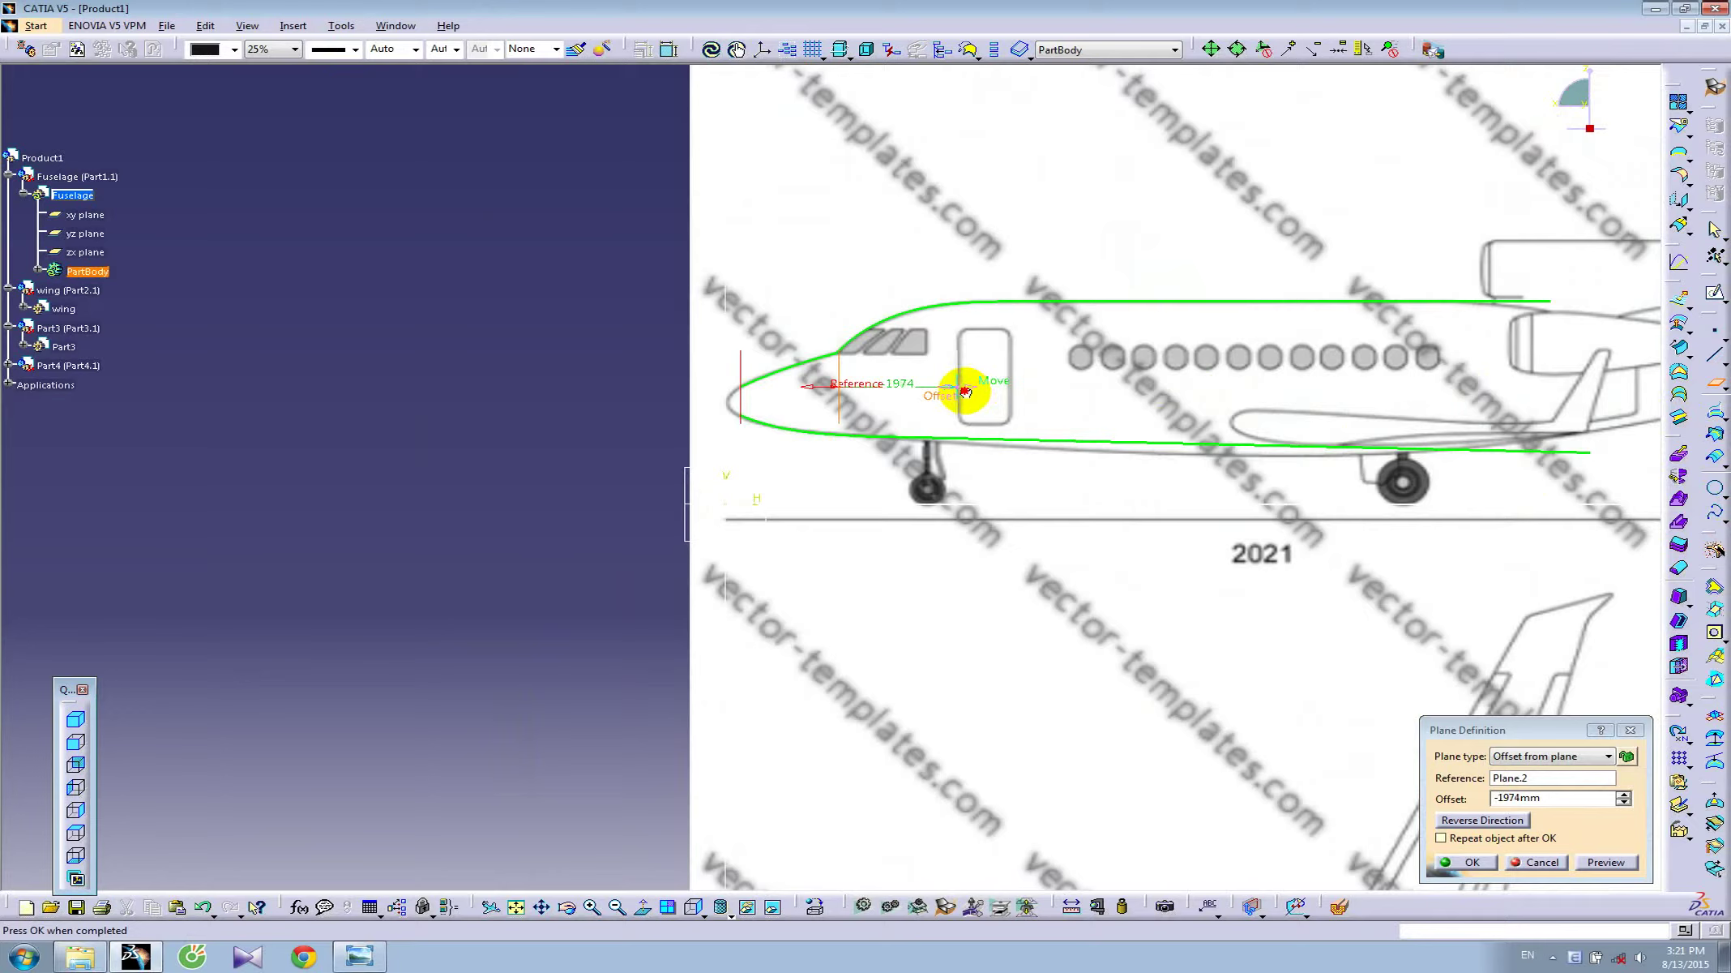
click(1465, 863)
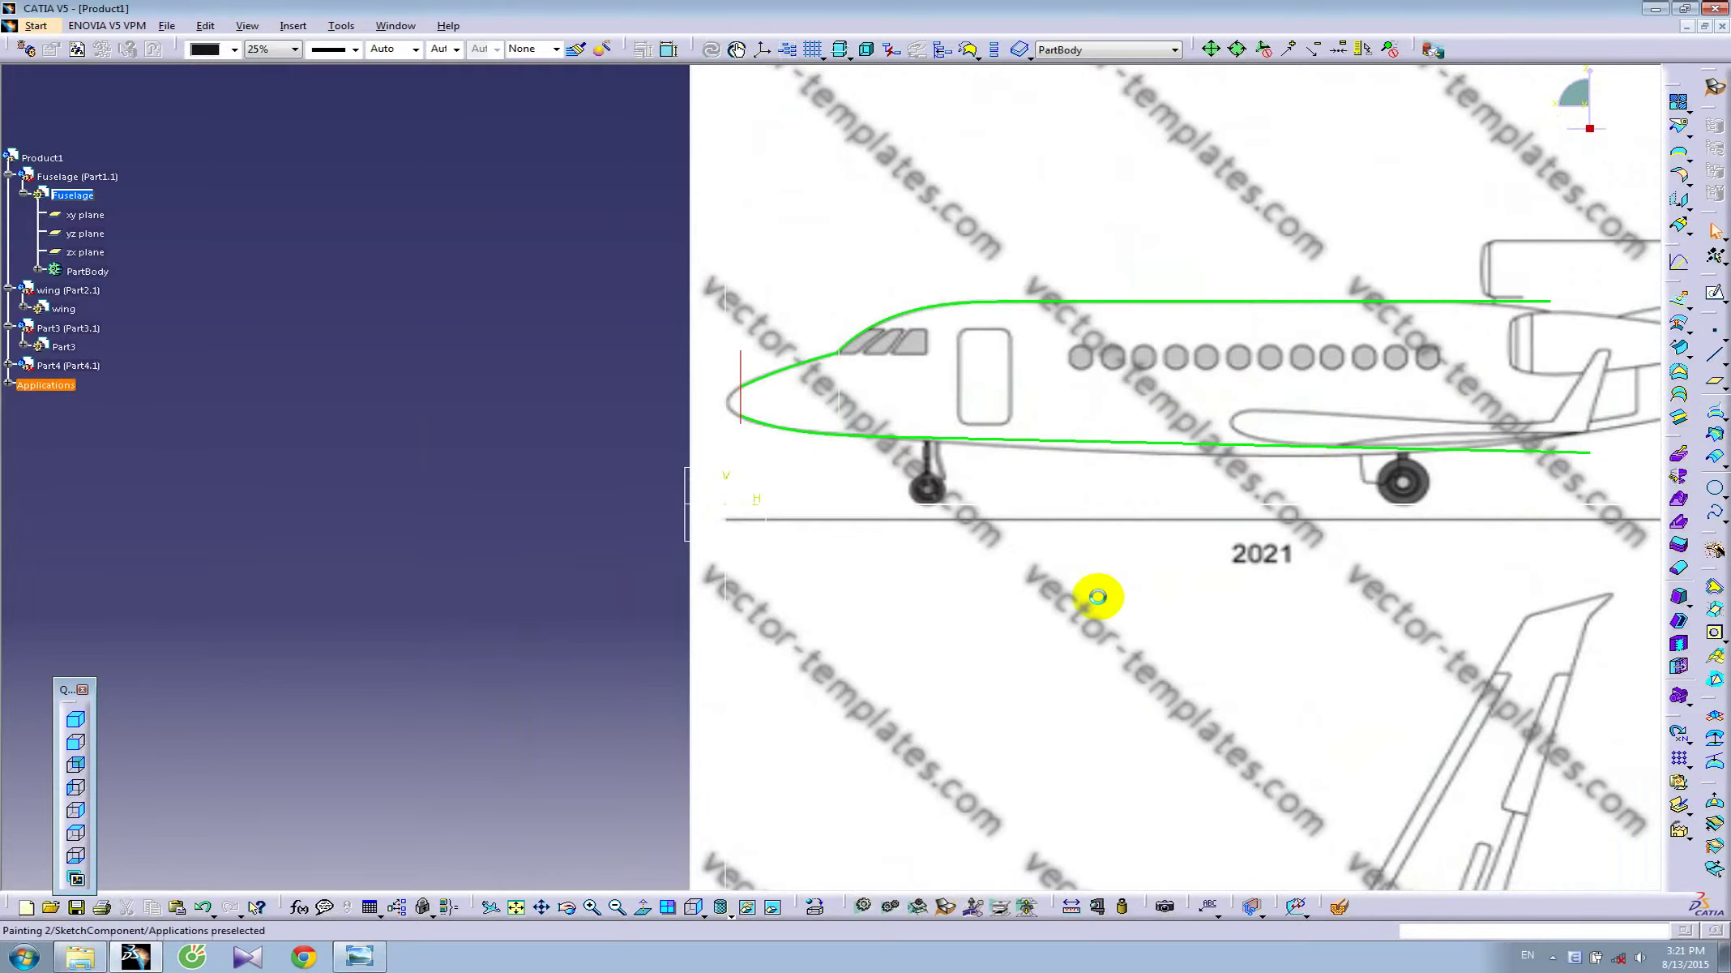
- Add a rear-fuselage plane offset -7947 mm from Plane.3, then open the lower profile sketch
click(1713, 381)
mouse_move(1468, 468)
middle_down()
mouse_move(1044, 478)
mouse_move(780, 427)
middle_up()
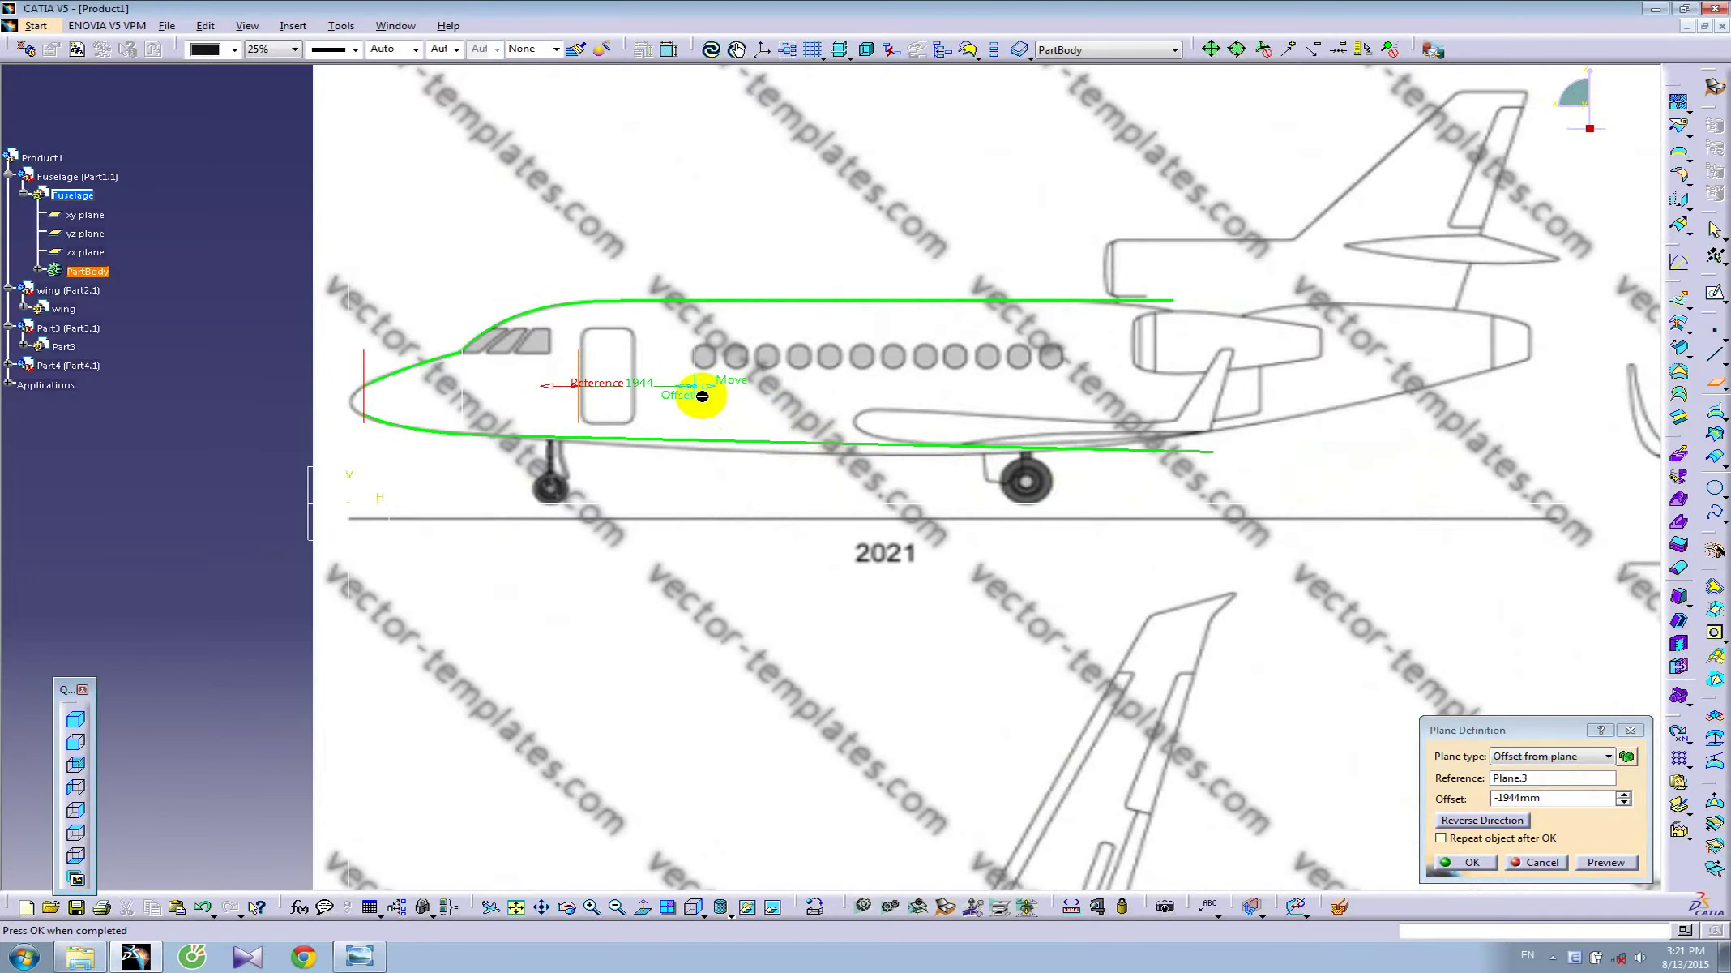
drag(697, 395, 1110, 383)
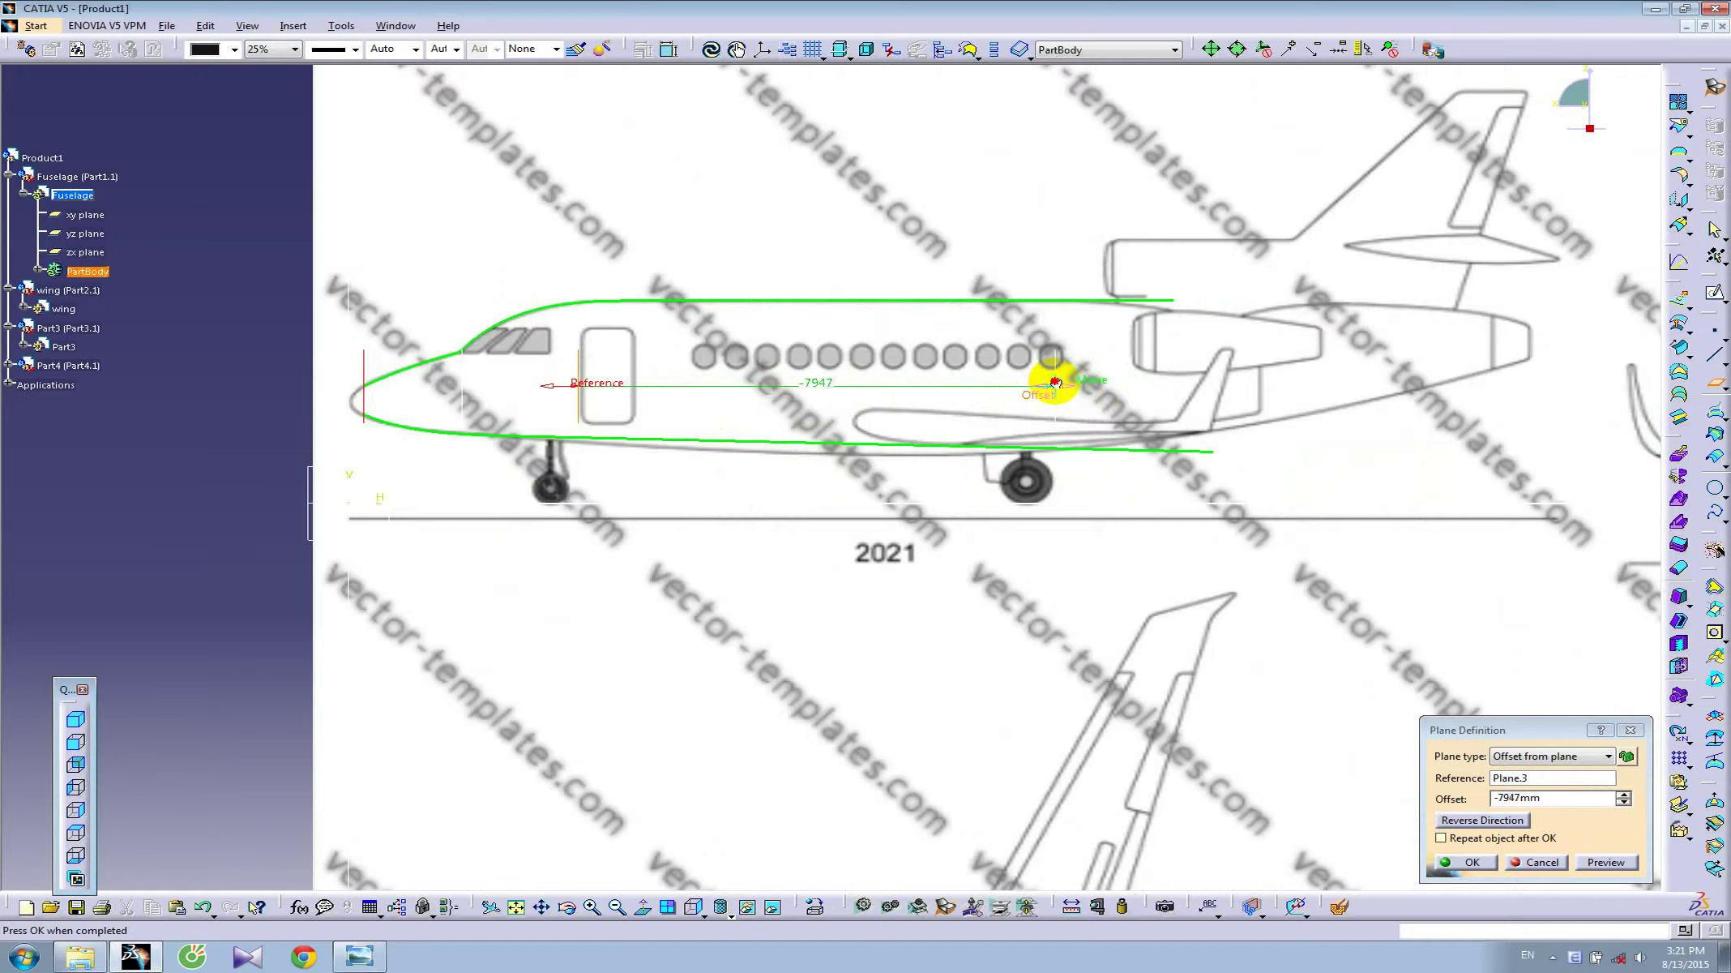
click(1471, 862)
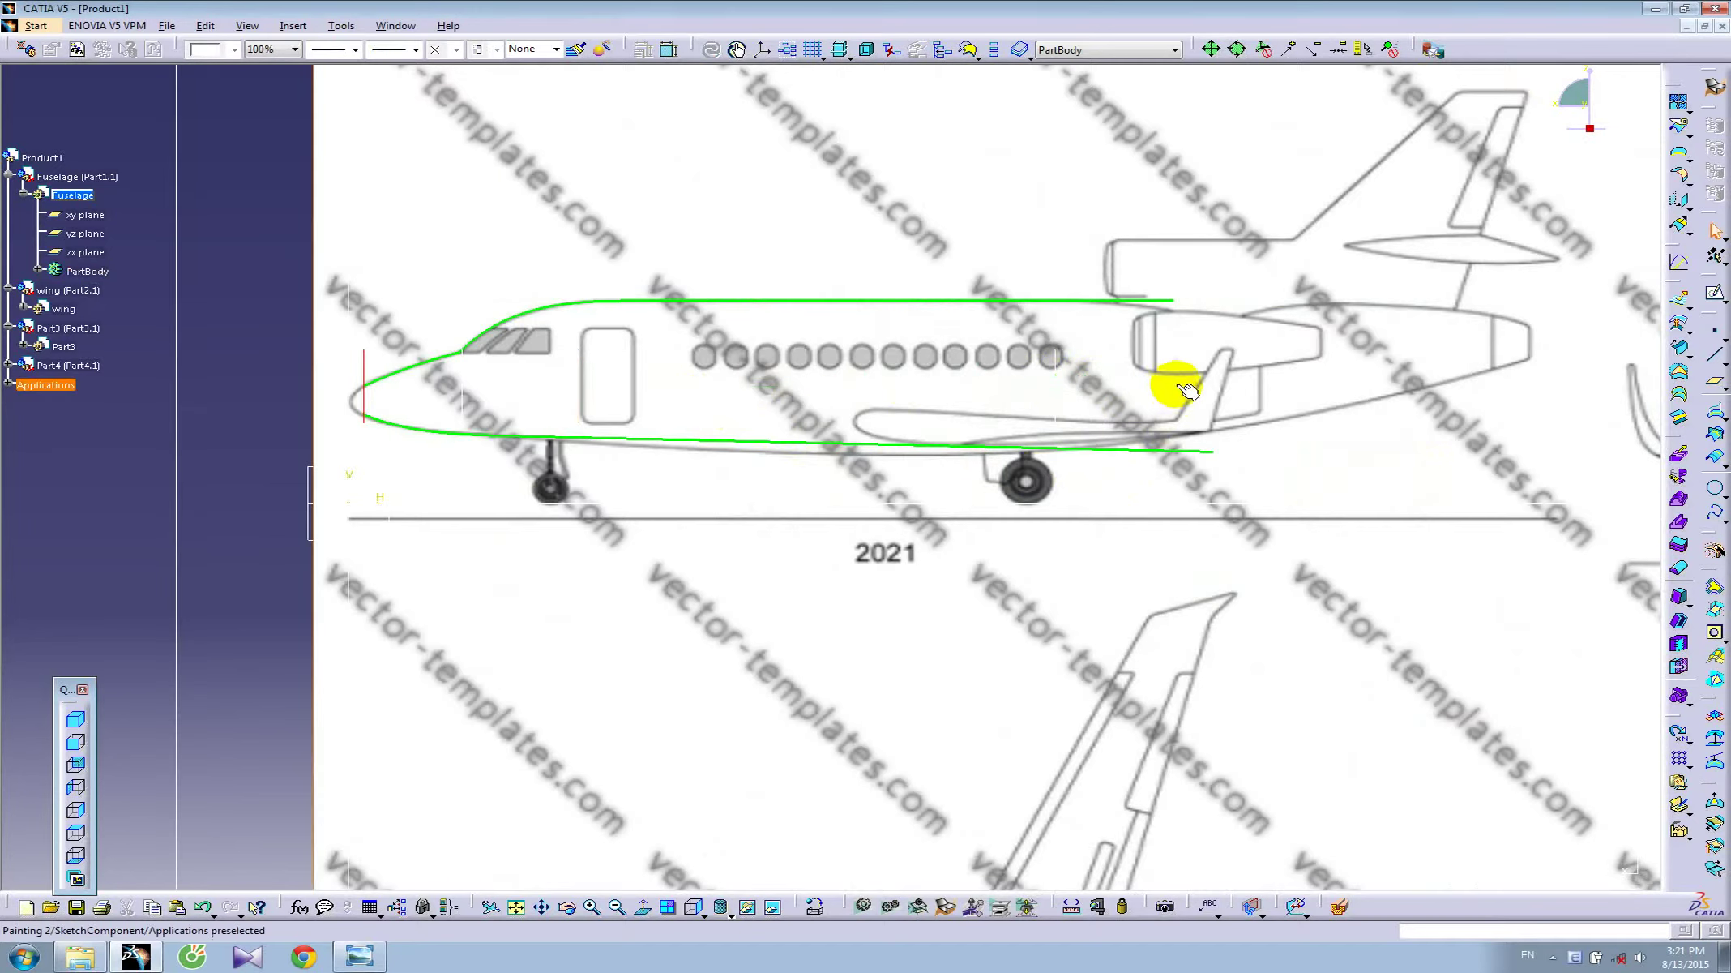
double_click(1137, 450)
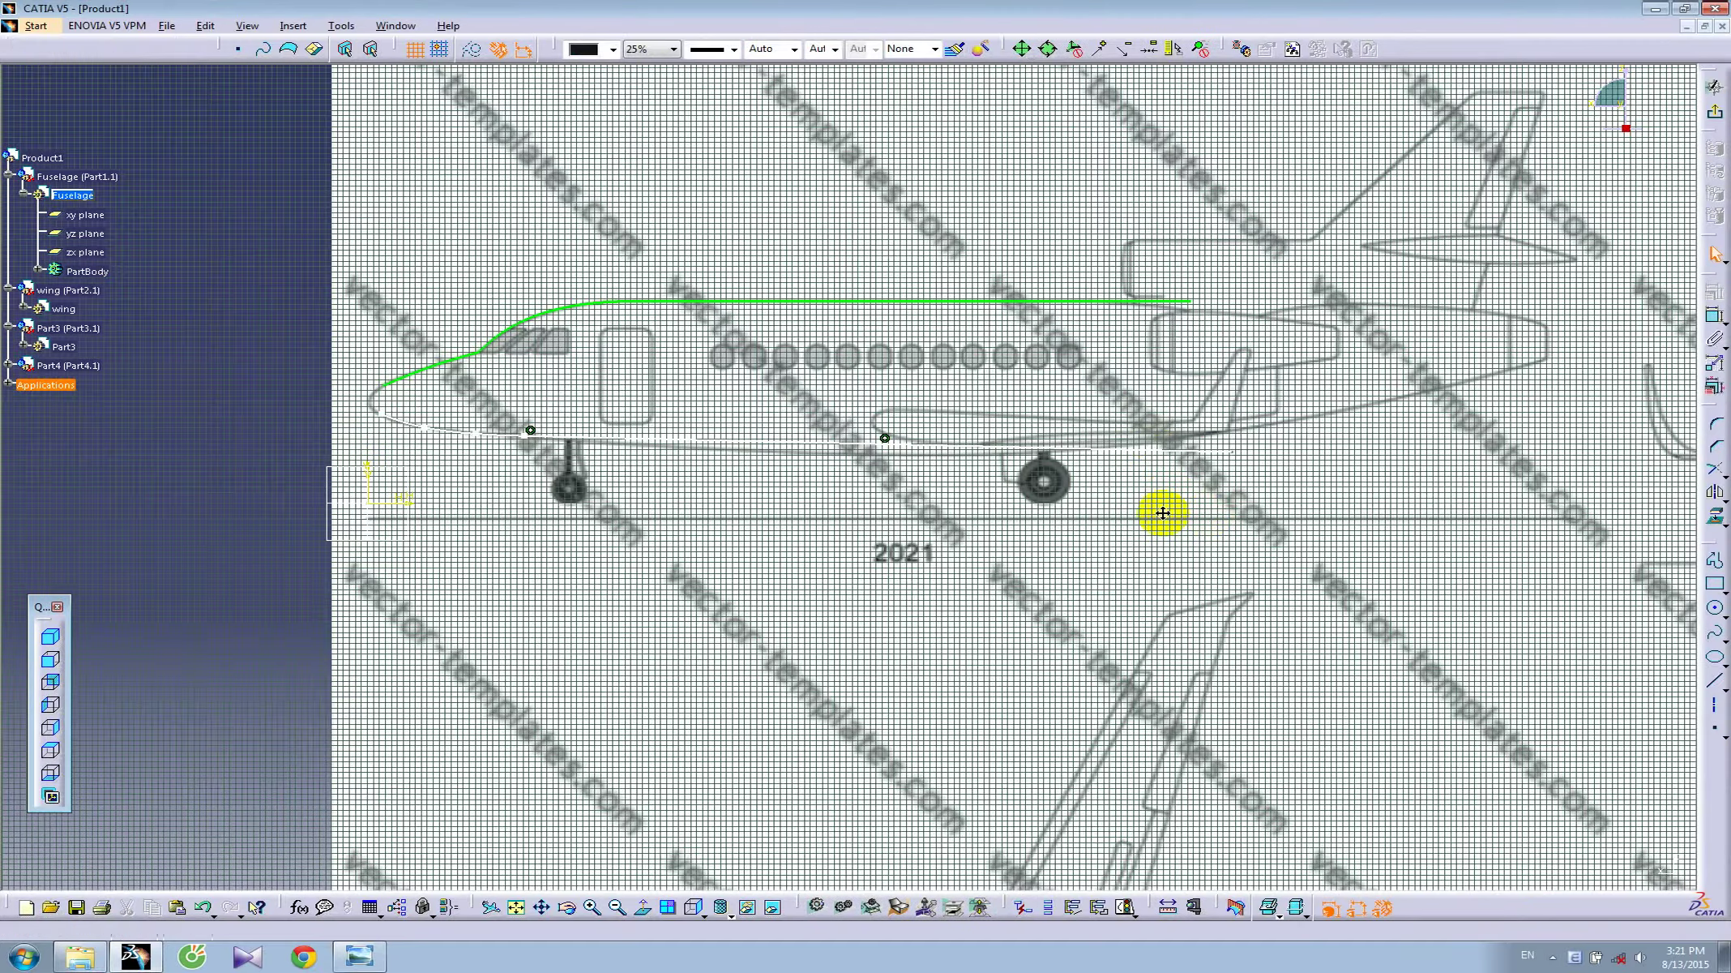
- Draw a construction line and a three-point spline along the rear fuselage belly
mouse_move(1156, 514)
middle_down()
mouse_move(979, 514)
mouse_move(940, 360)
mouse_move(1145, 514)
mouse_move(1051, 603)
mouse_move(1036, 680)
mouse_move(1654, 626)
mouse_move(1580, 706)
middle_up()
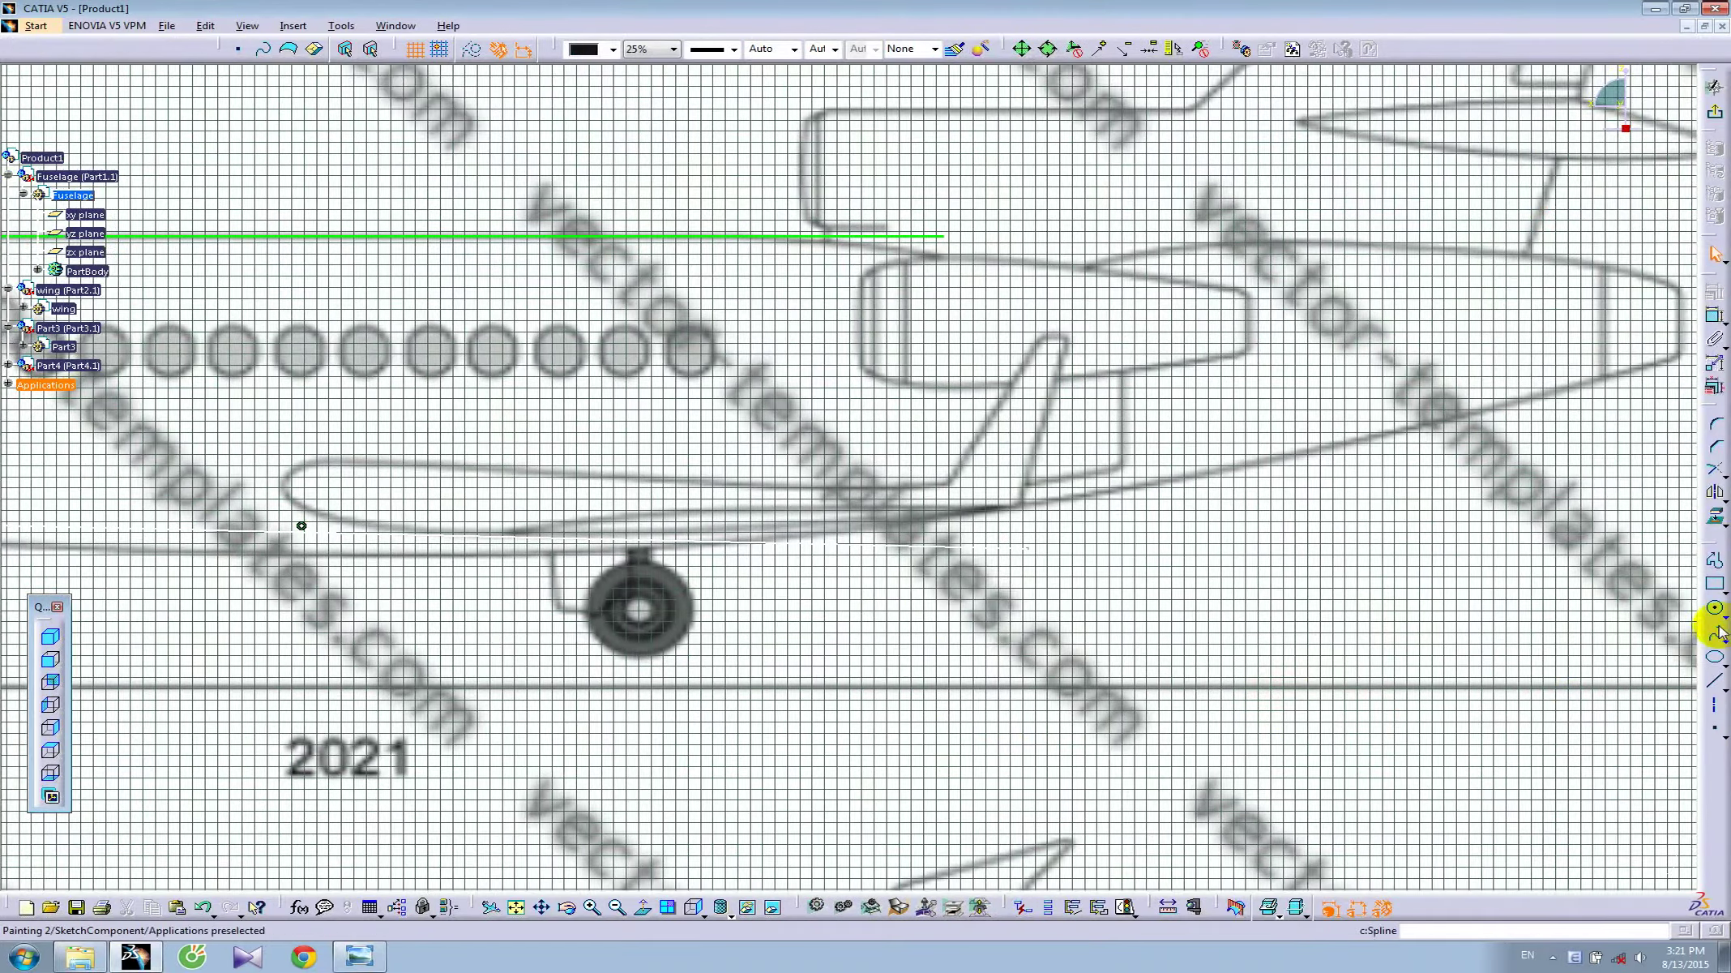
click(1715, 681)
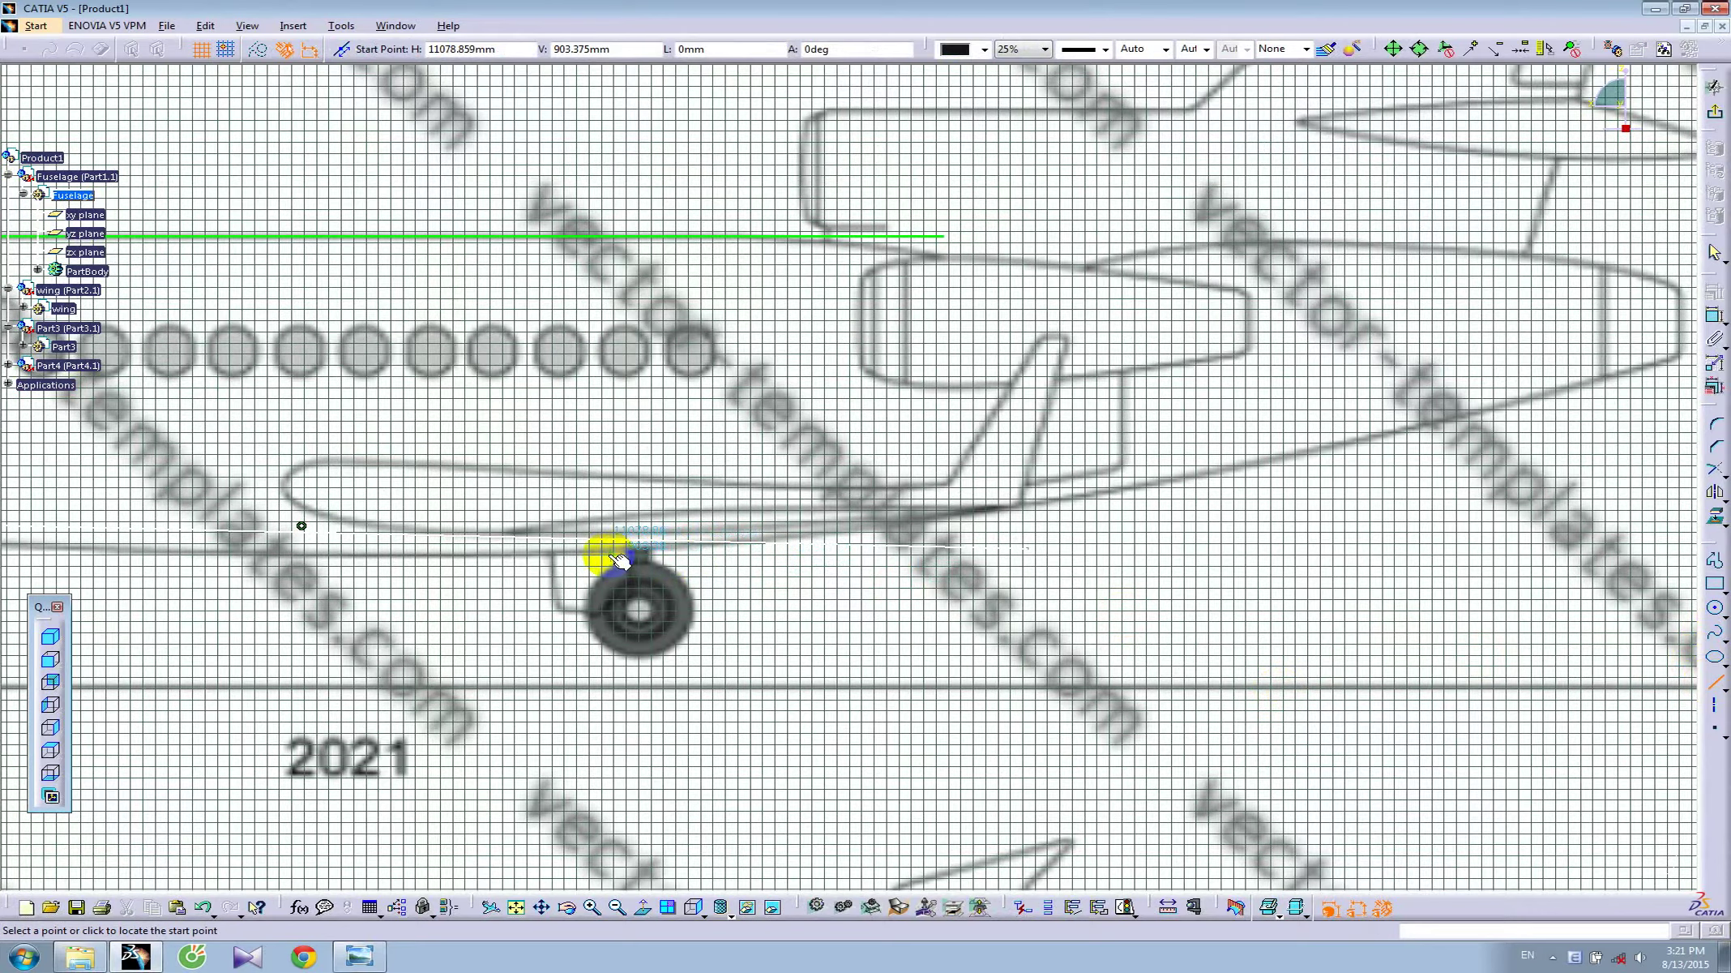
click(617, 559)
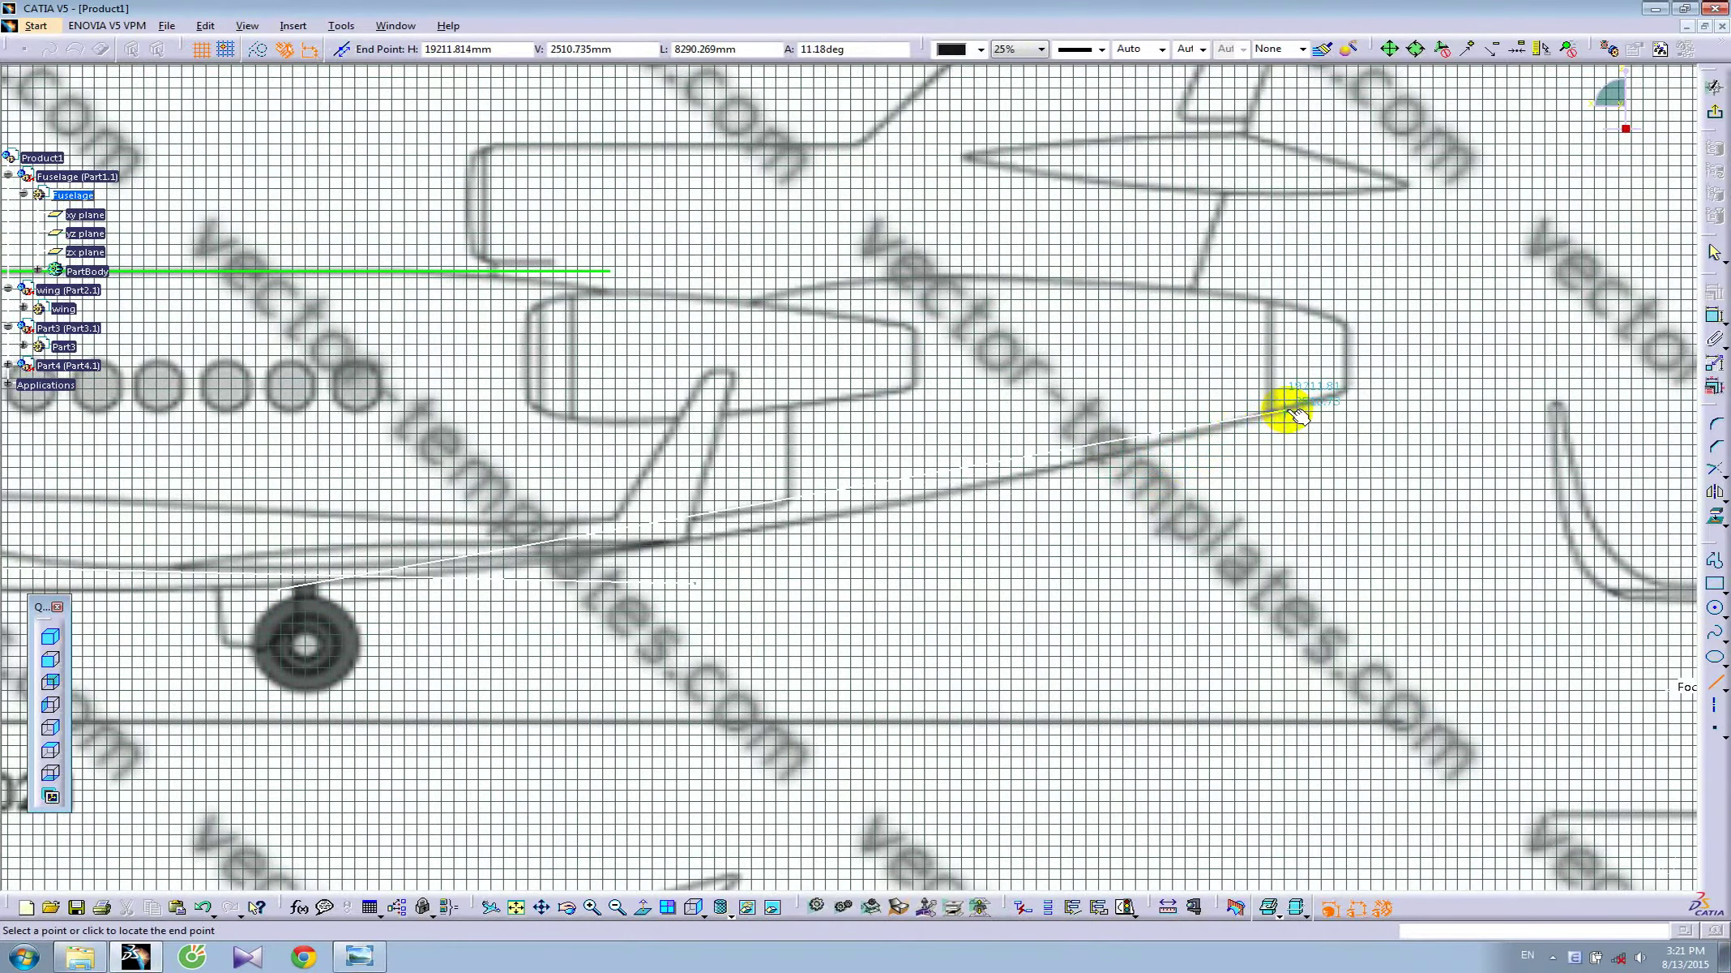
click(1140, 507)
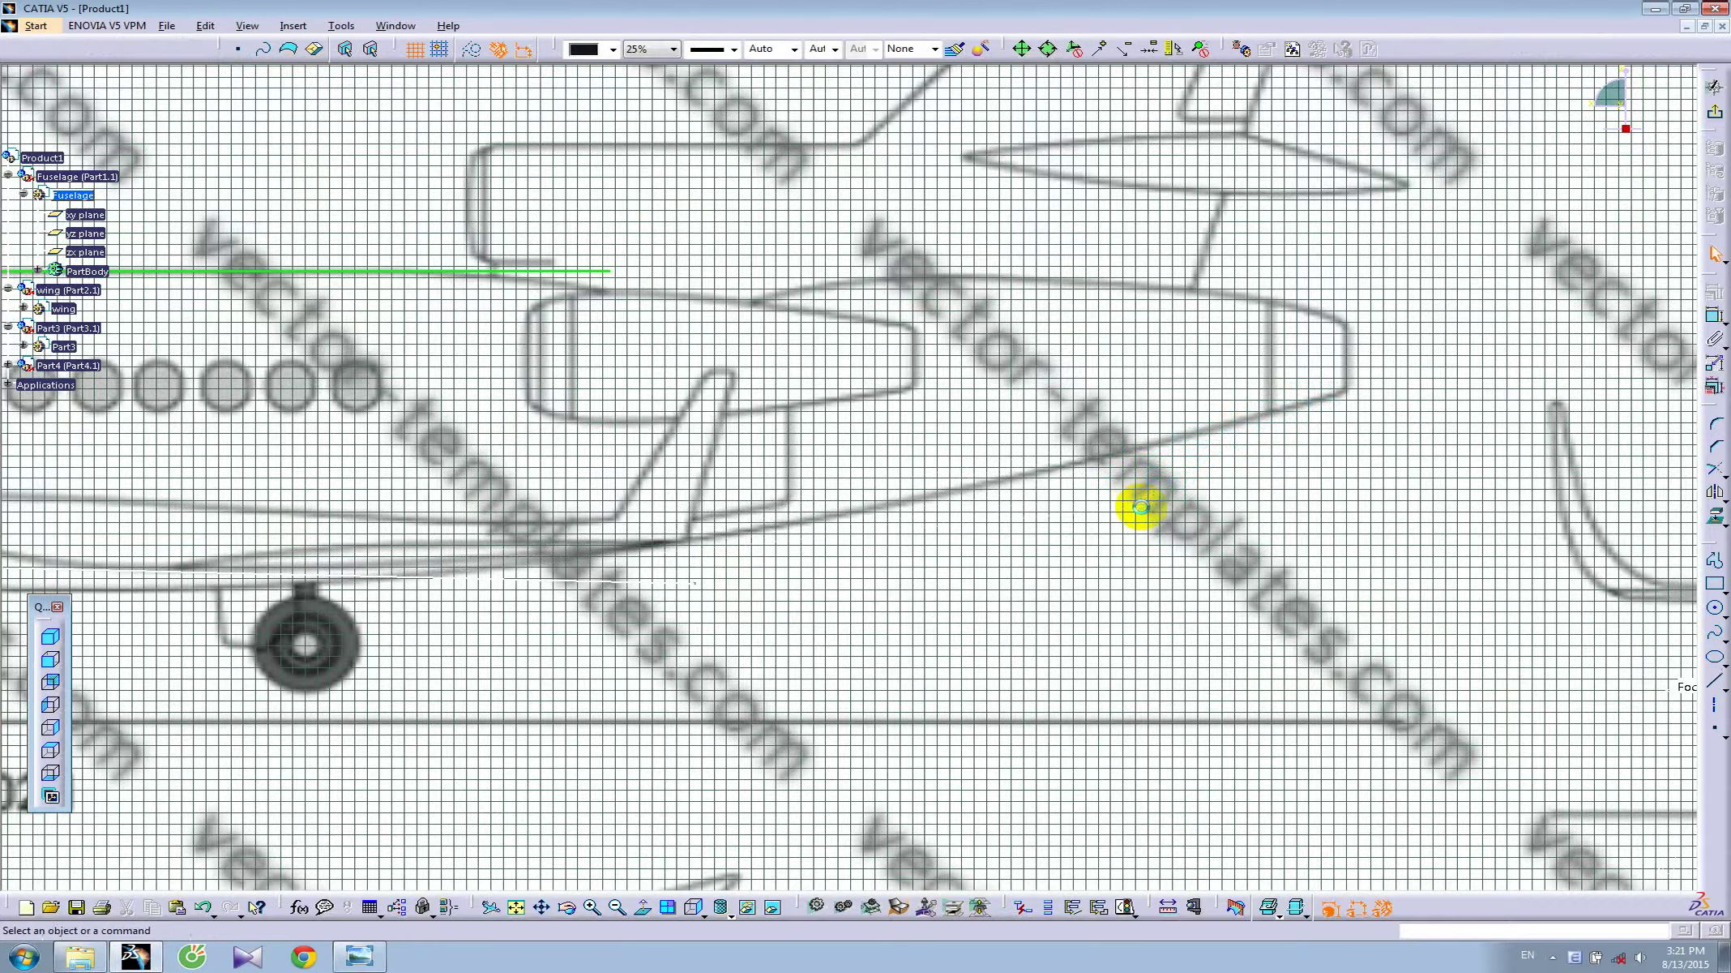
click(1717, 637)
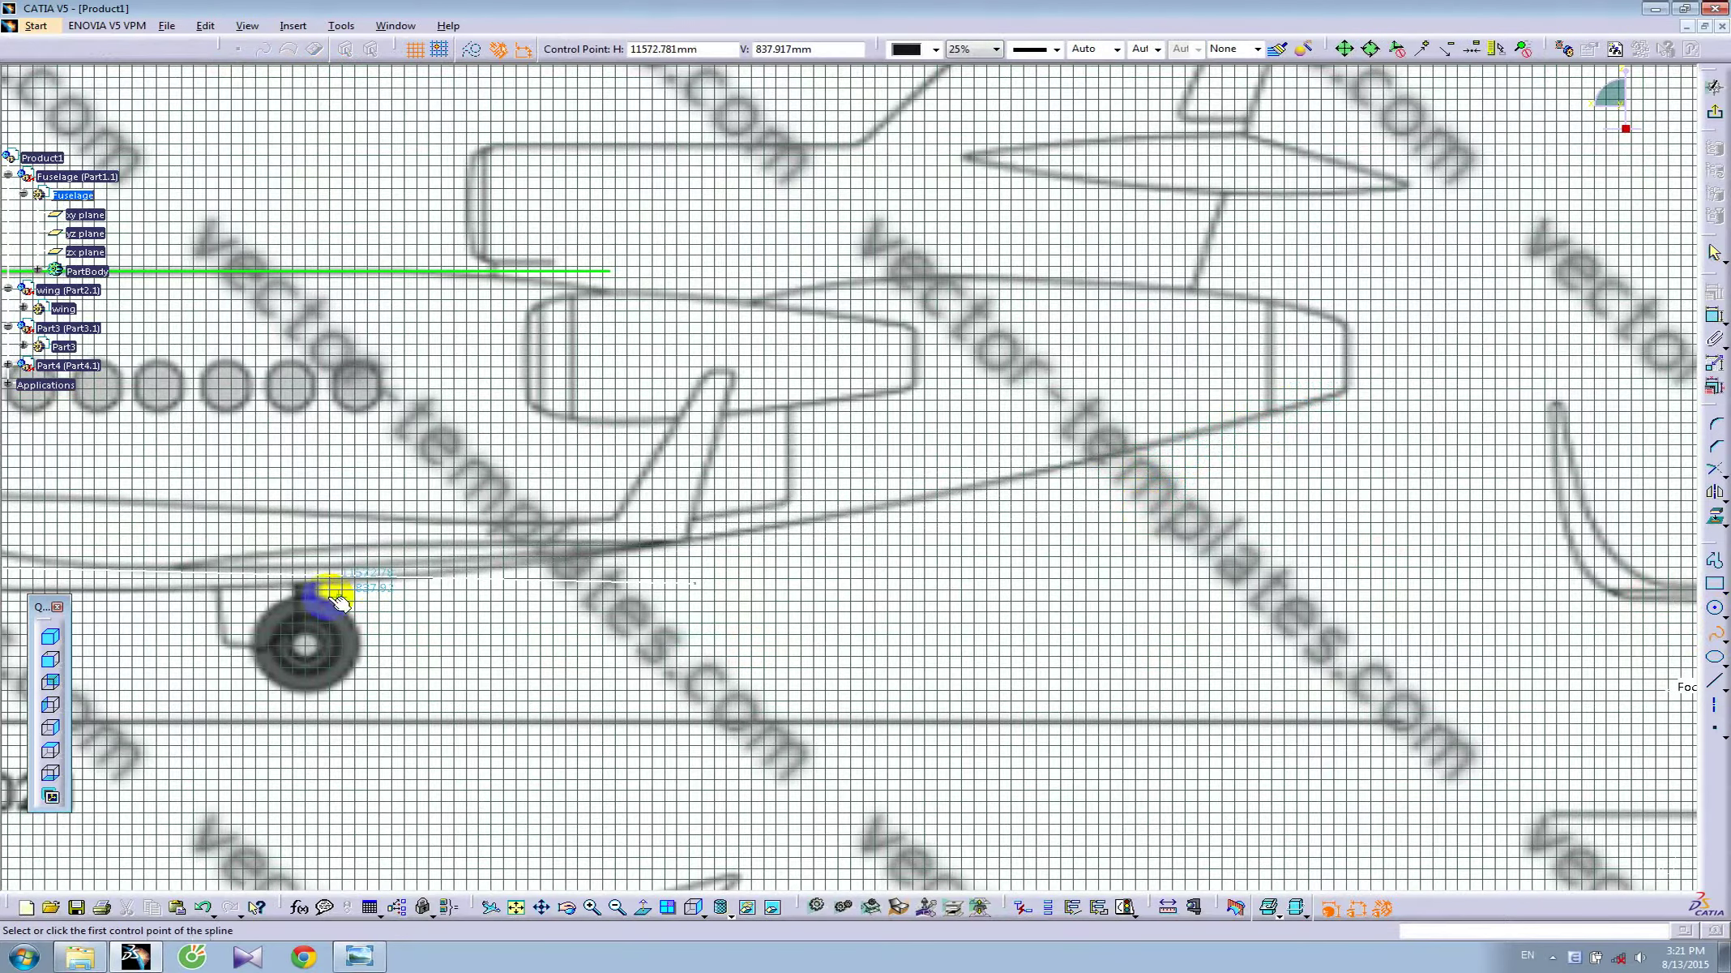
click(307, 588)
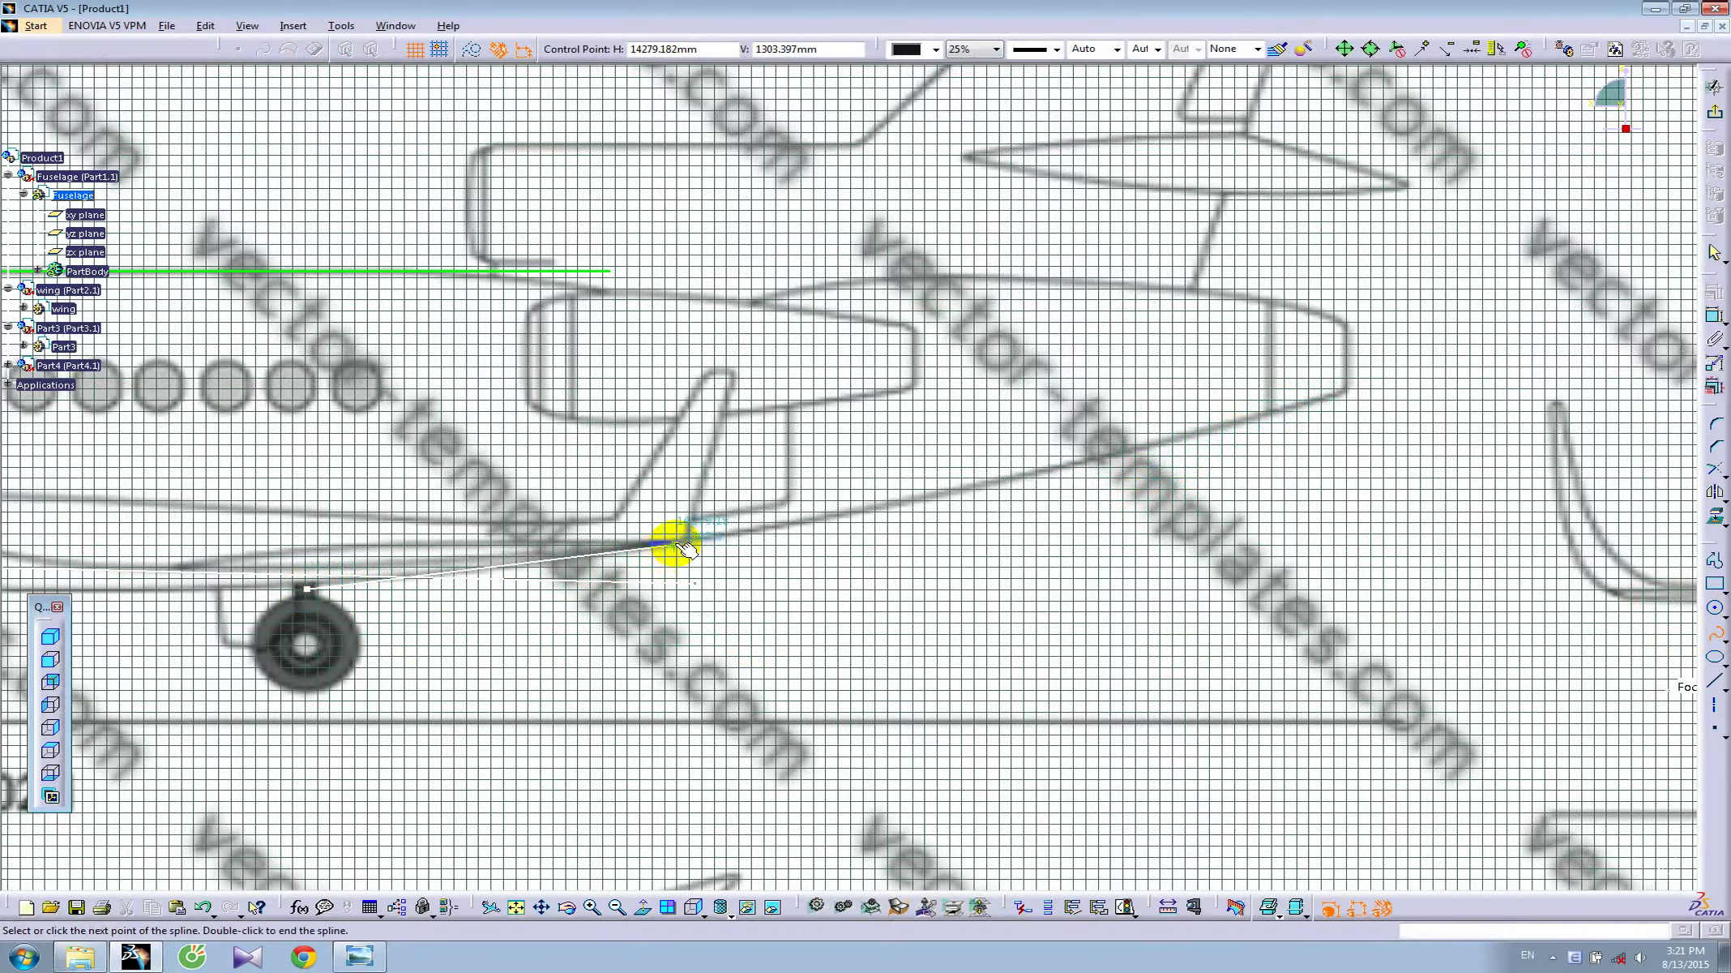
click(675, 544)
click(999, 484)
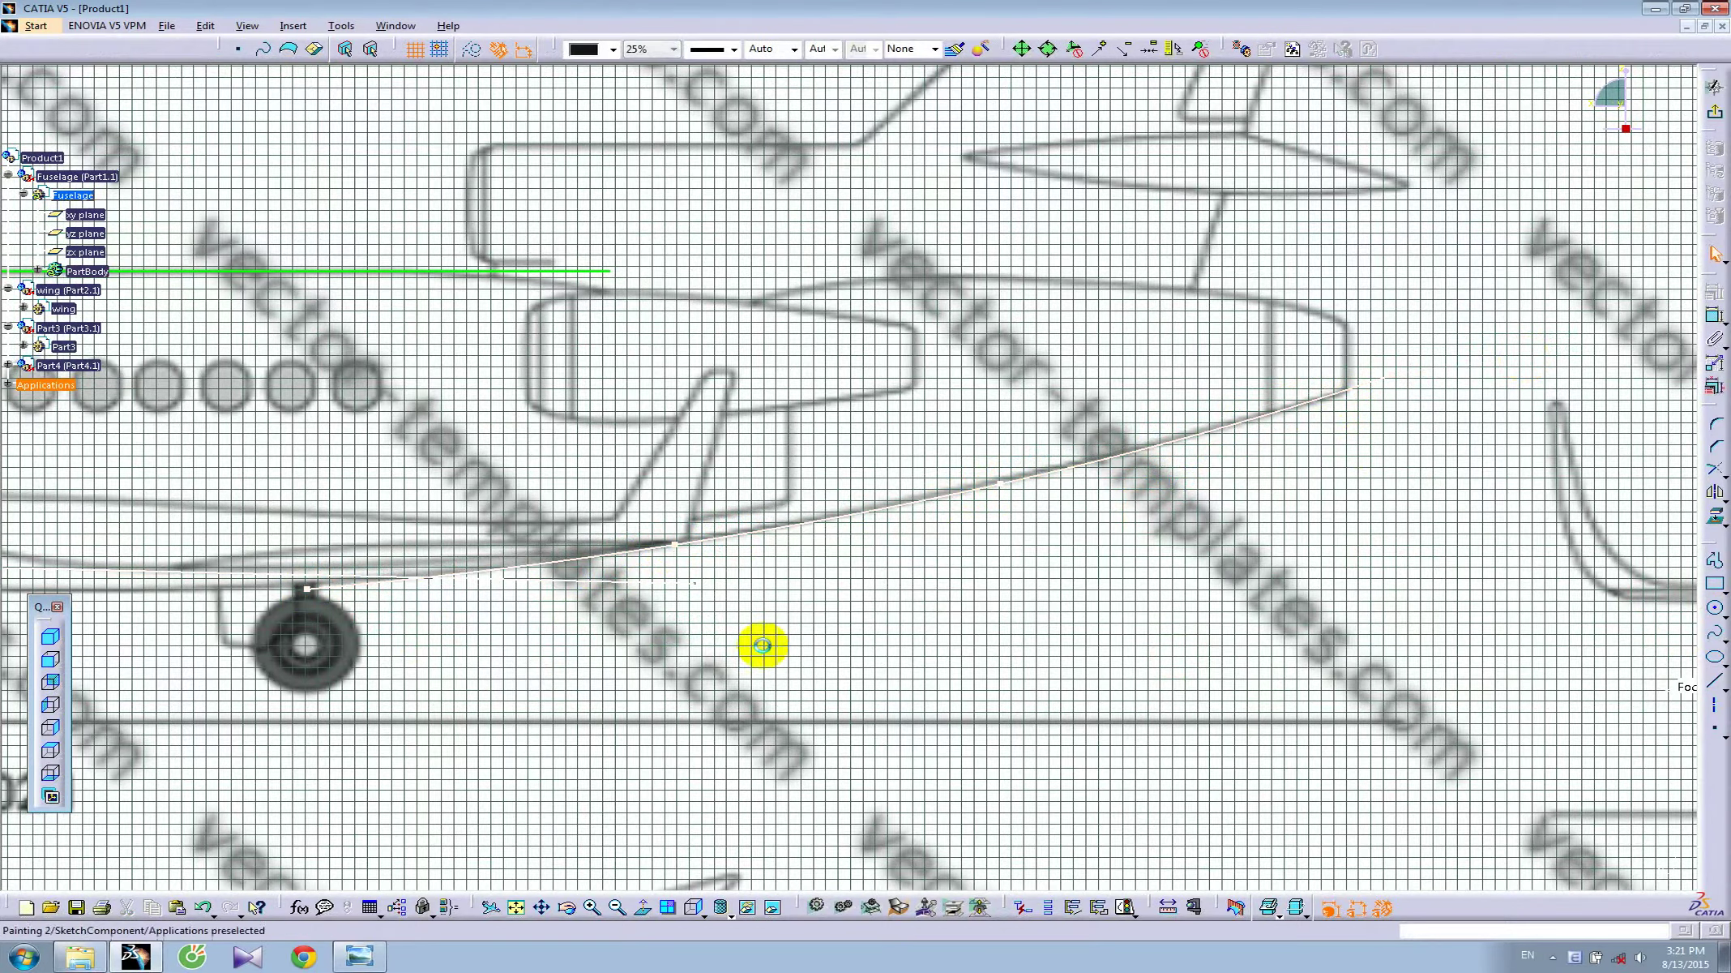
- Trim the spline overlap and construction line, then blend the curves with a corner
middle_drag(765, 646, 785, 514)
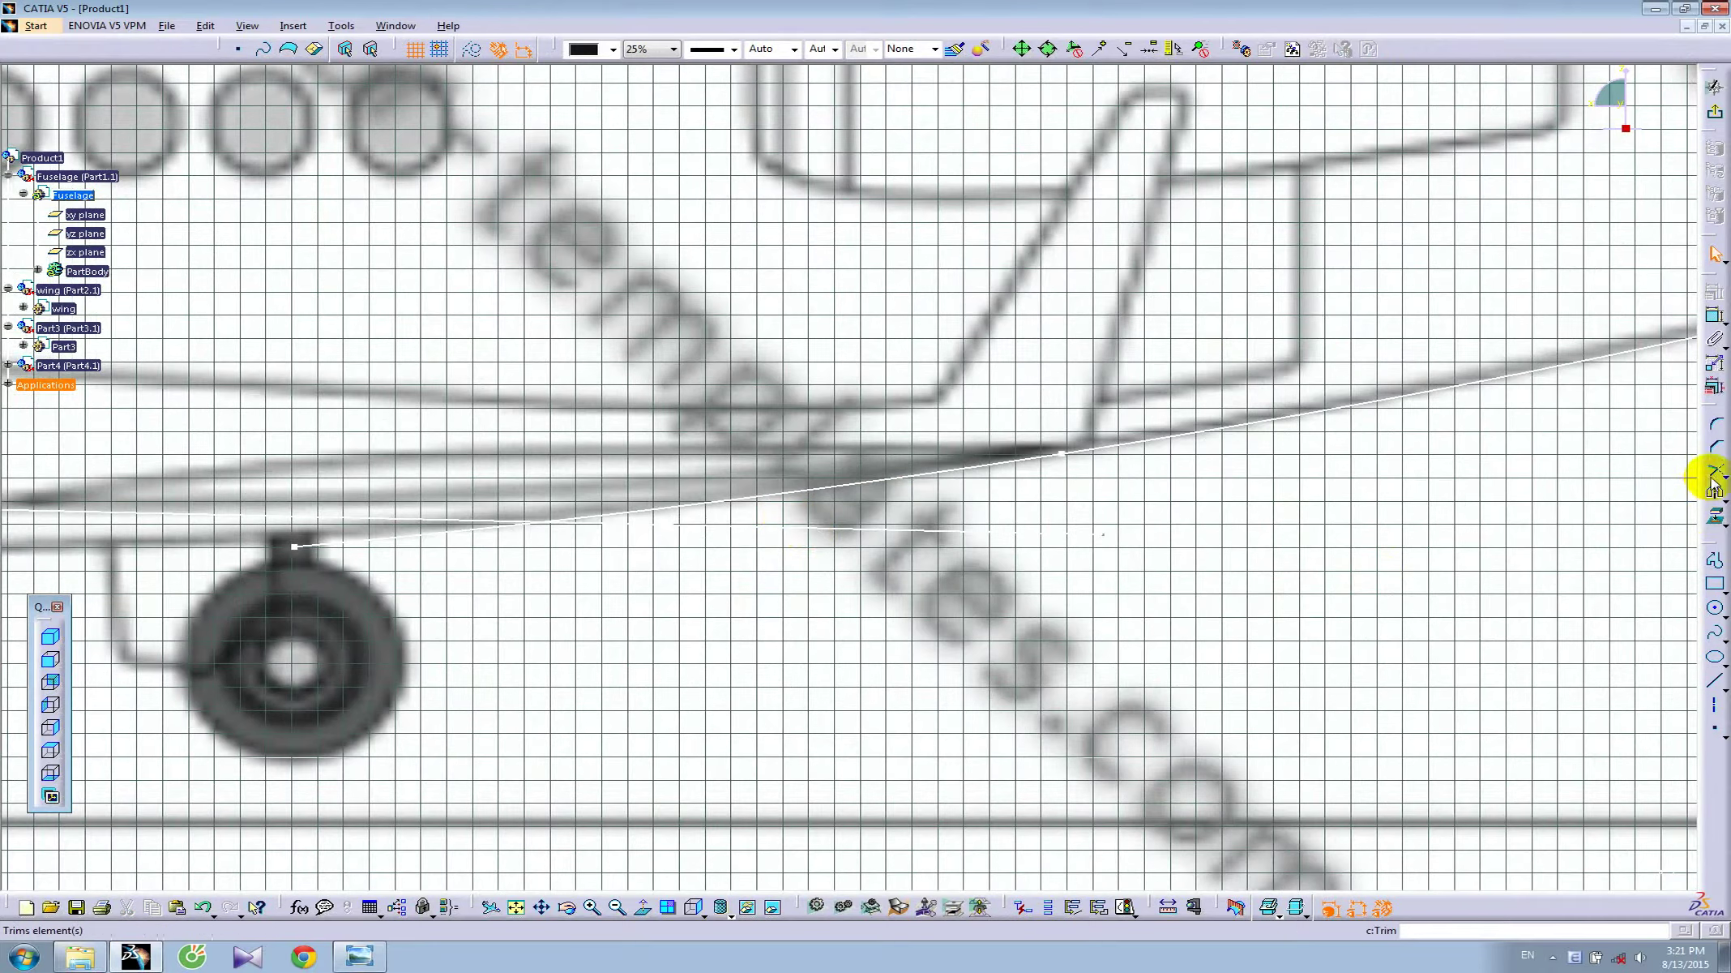
click(1718, 472)
click(1670, 491)
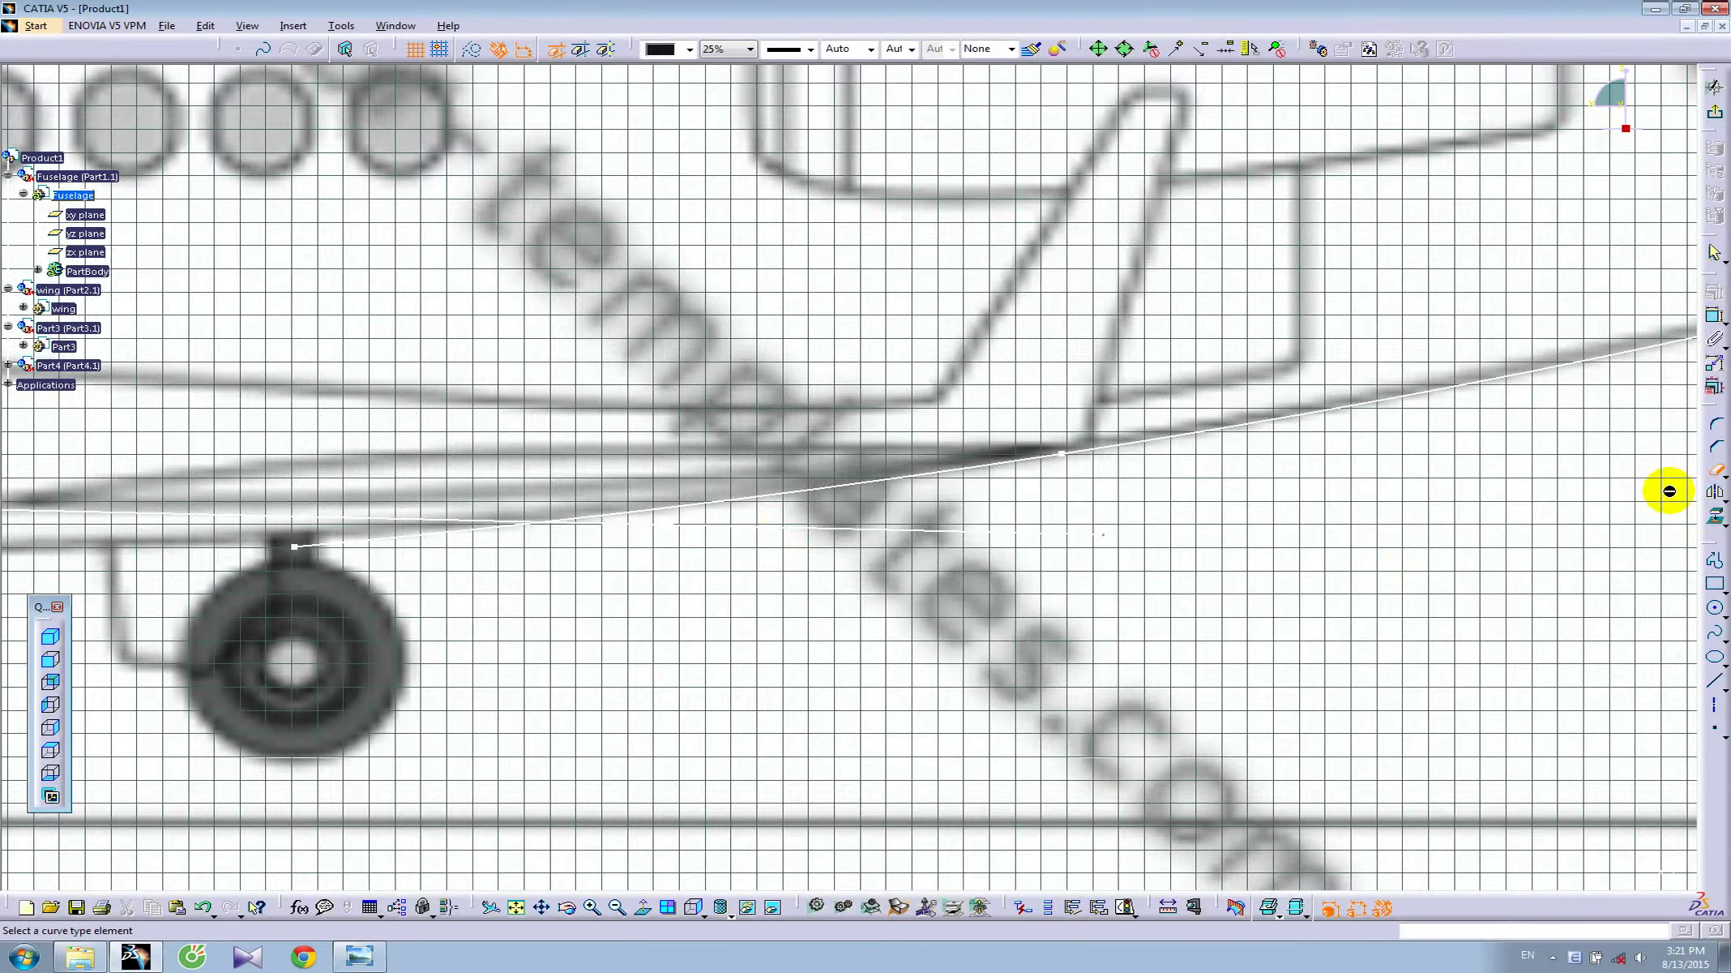
click(429, 531)
click(673, 528)
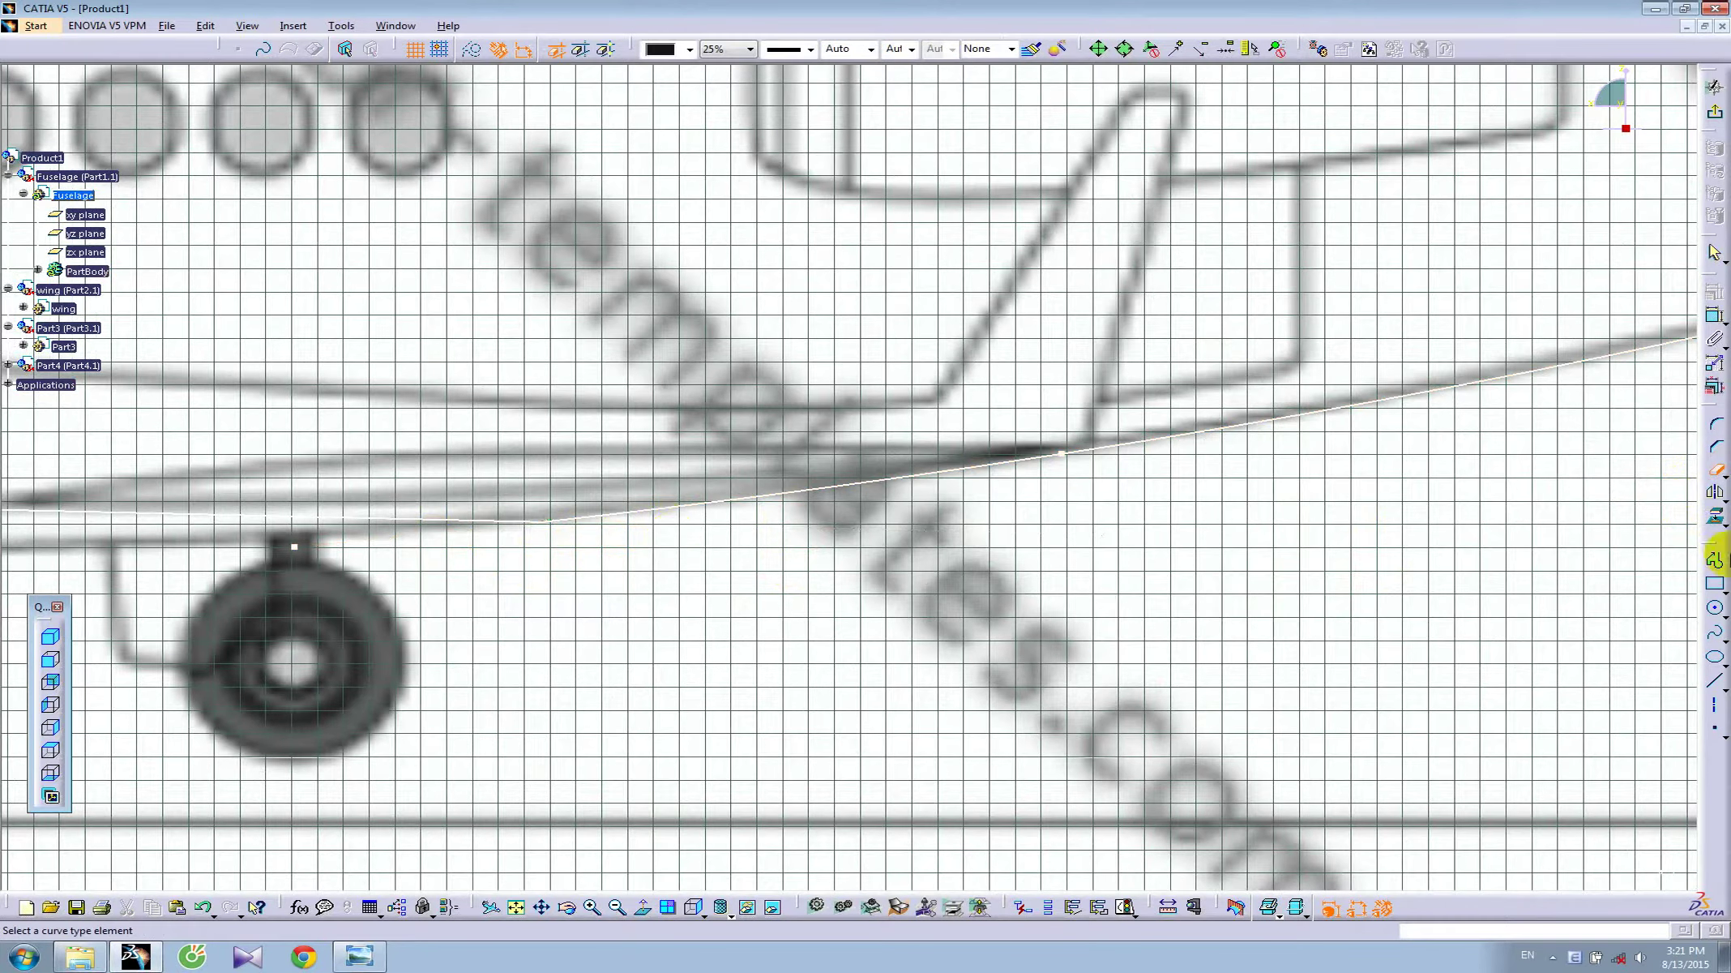
click(1717, 424)
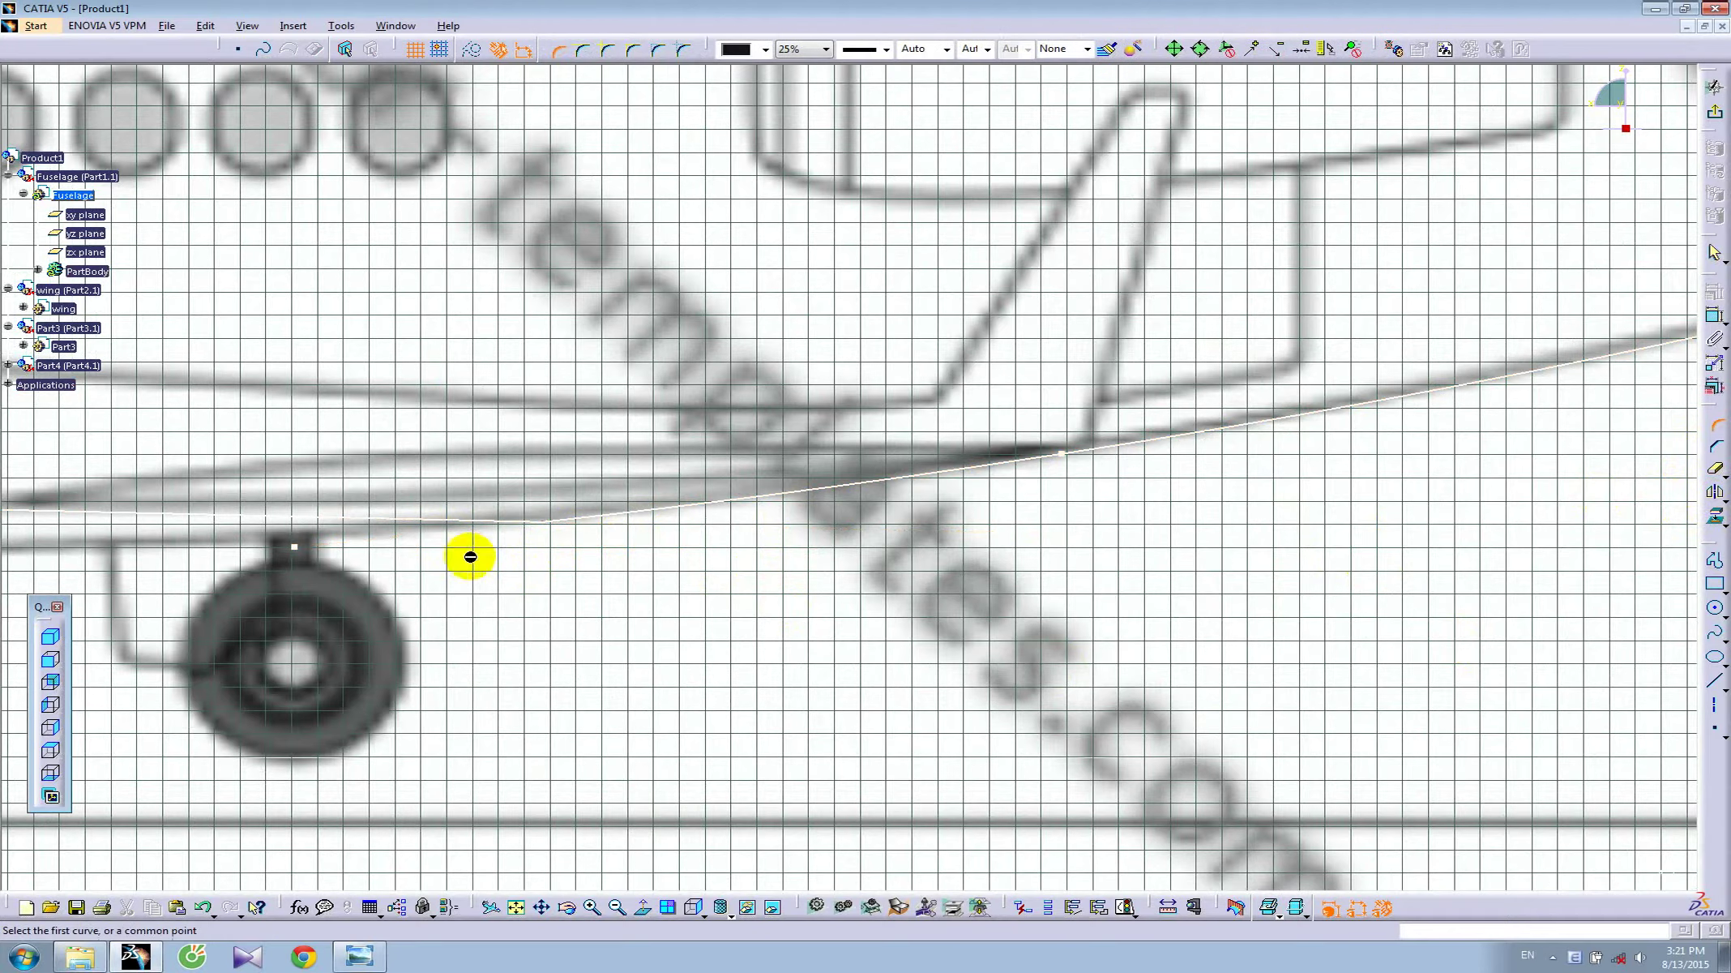
click(551, 520)
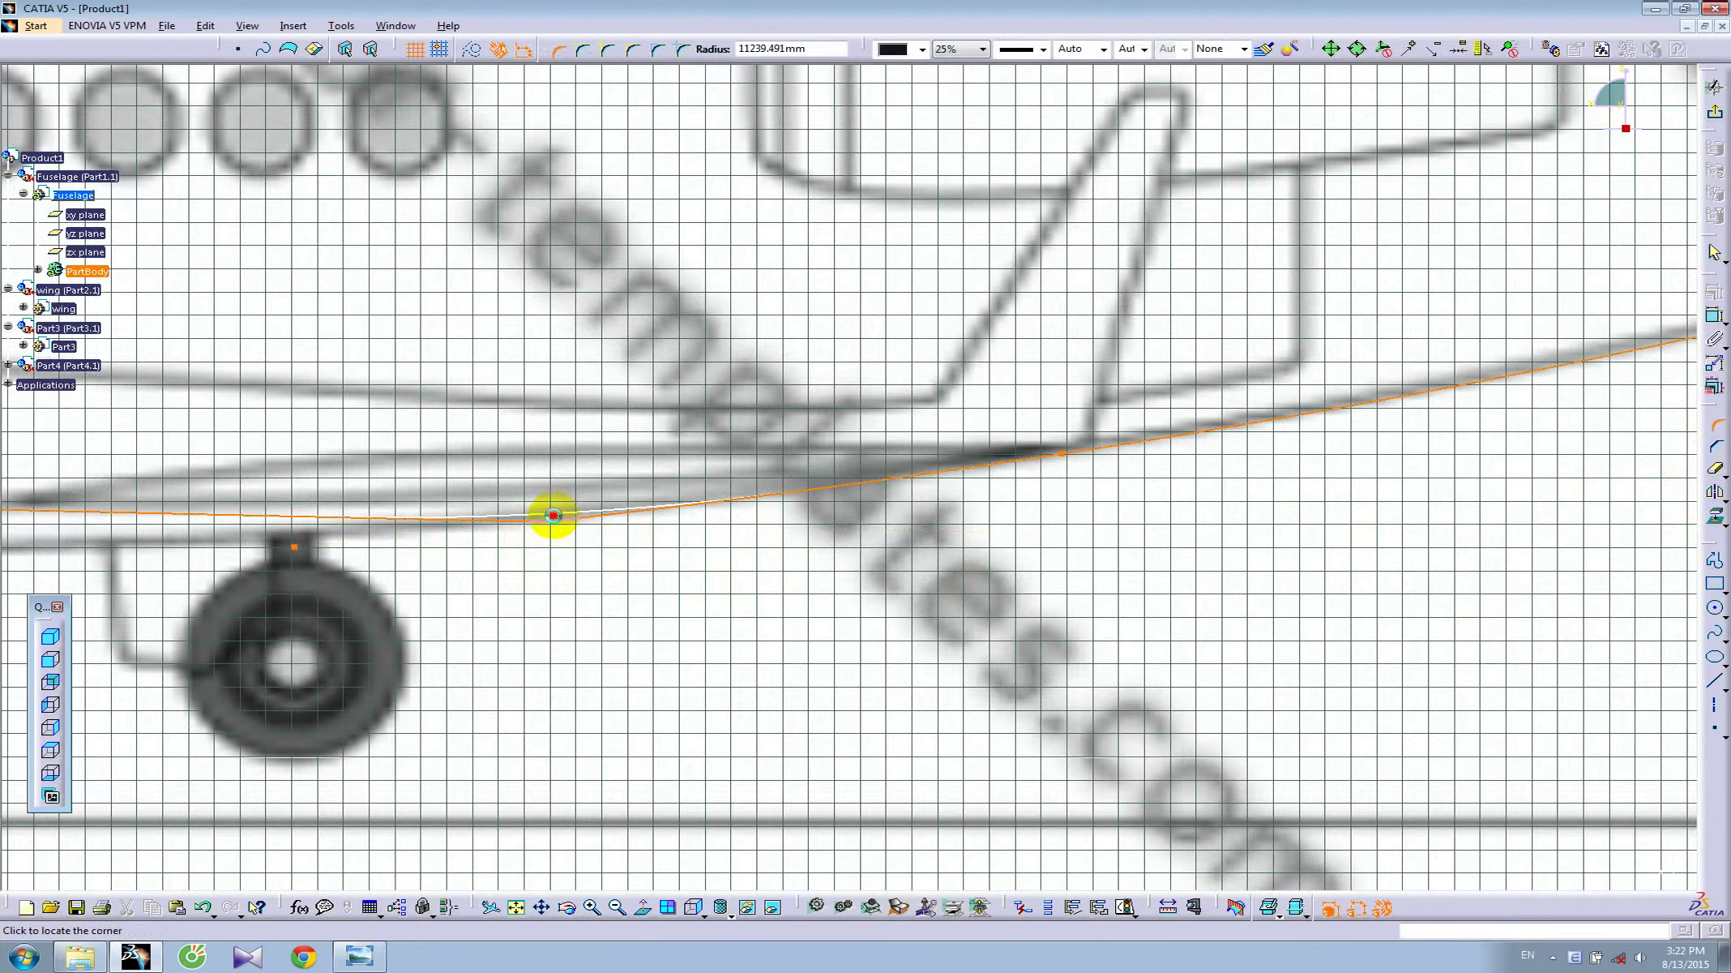
click(858, 511)
mouse_move(864, 512)
ctrl+middle_down()
mouse_move(823, 618)
mouse_move(823, 483)
mouse_move(677, 599)
mouse_move(658, 531)
mouse_move(514, 567)
mouse_move(1585, 630)
ctrl+middle_up()
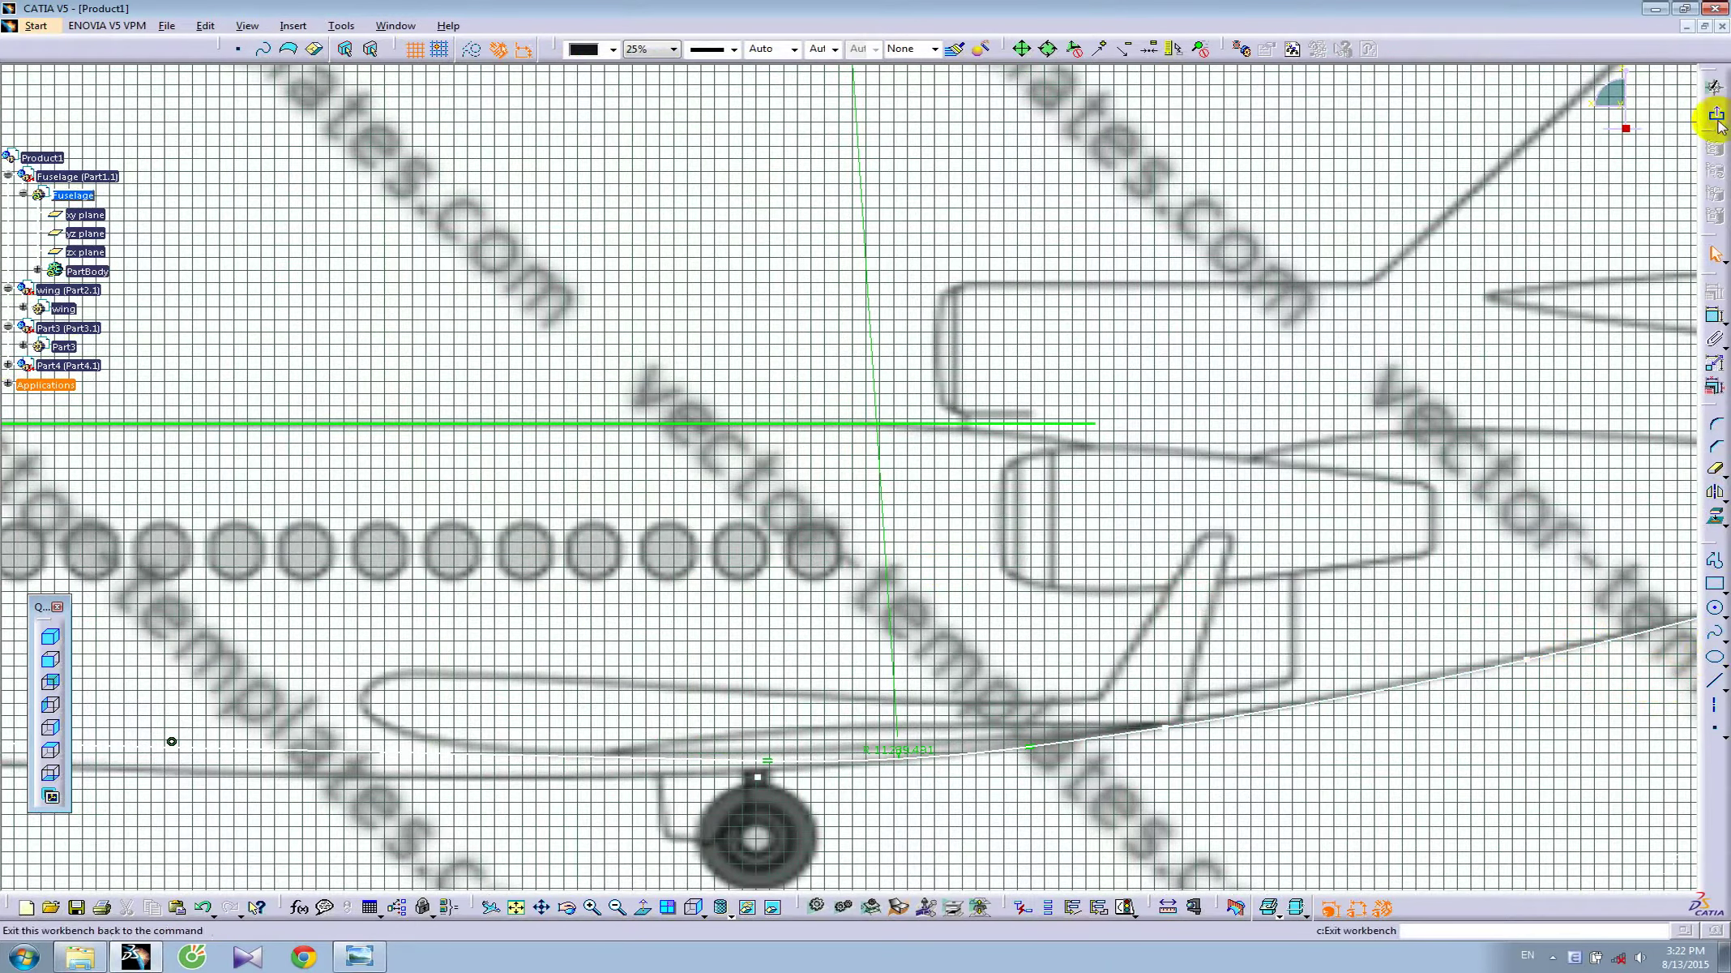
- Exit the sketcher and reopen the fuselage sketch for editing
click(1715, 87)
ctrl+middle_drag(841, 482, 804, 588)
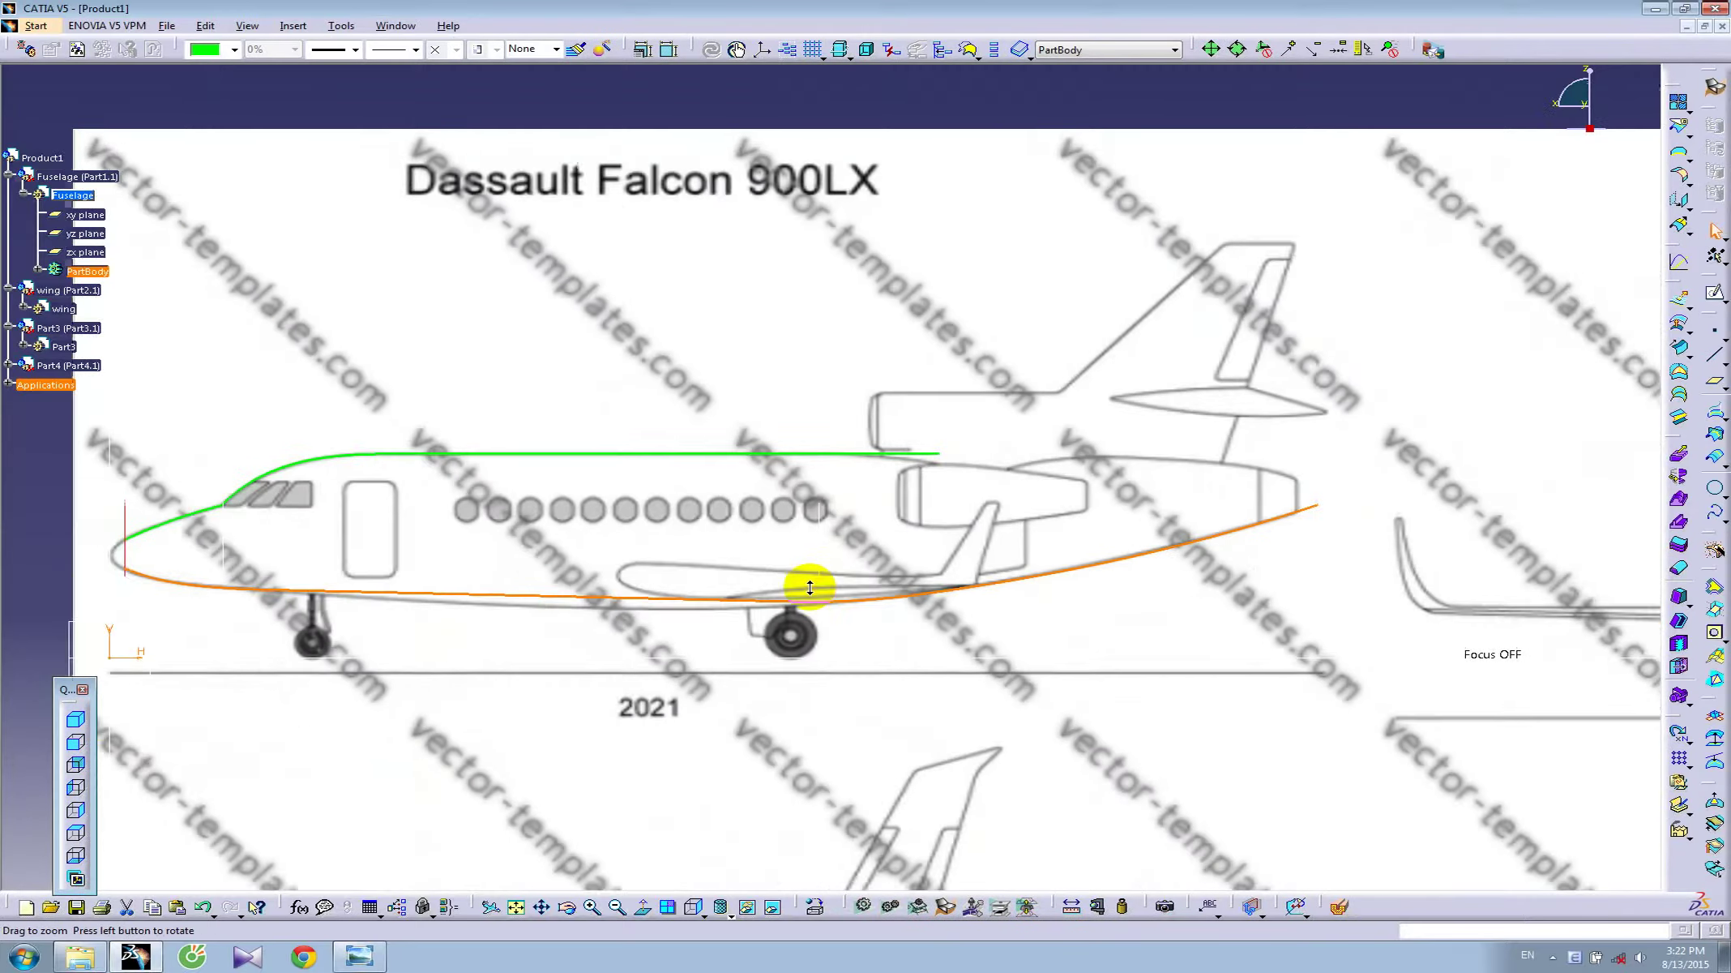
mouse_move(1051, 549)
middle_down()
mouse_move(618, 546)
mouse_move(553, 451)
mouse_move(514, 436)
middle_up()
click(1101, 328)
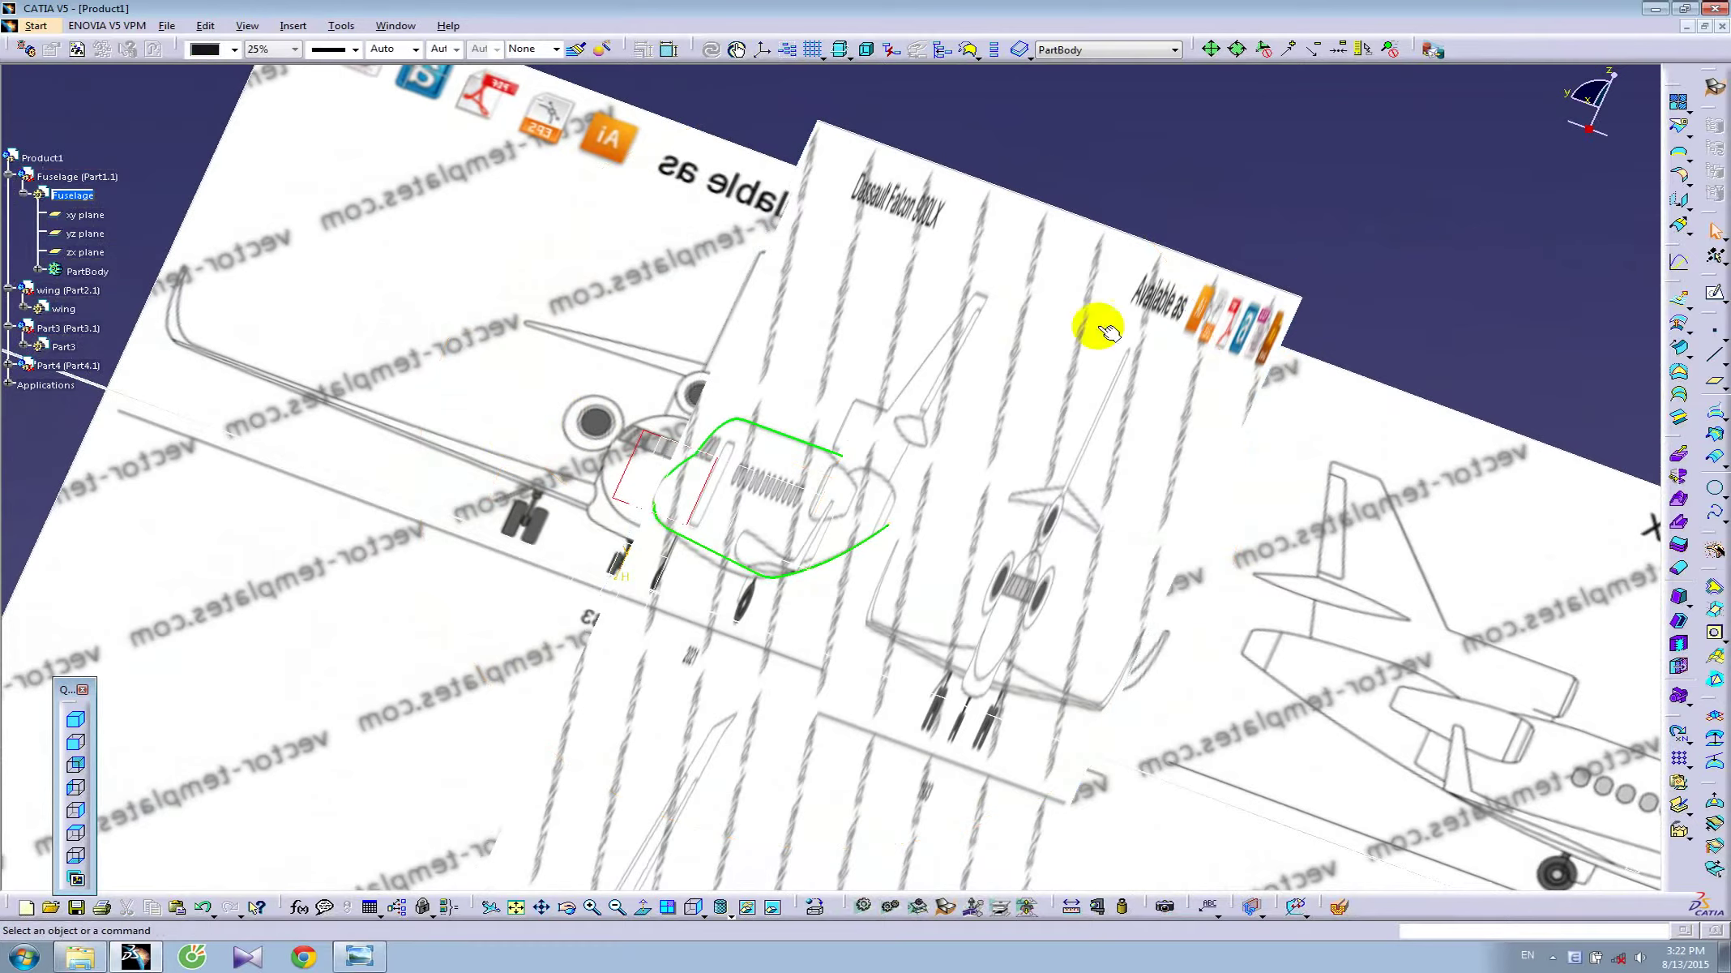
double_click(785, 432)
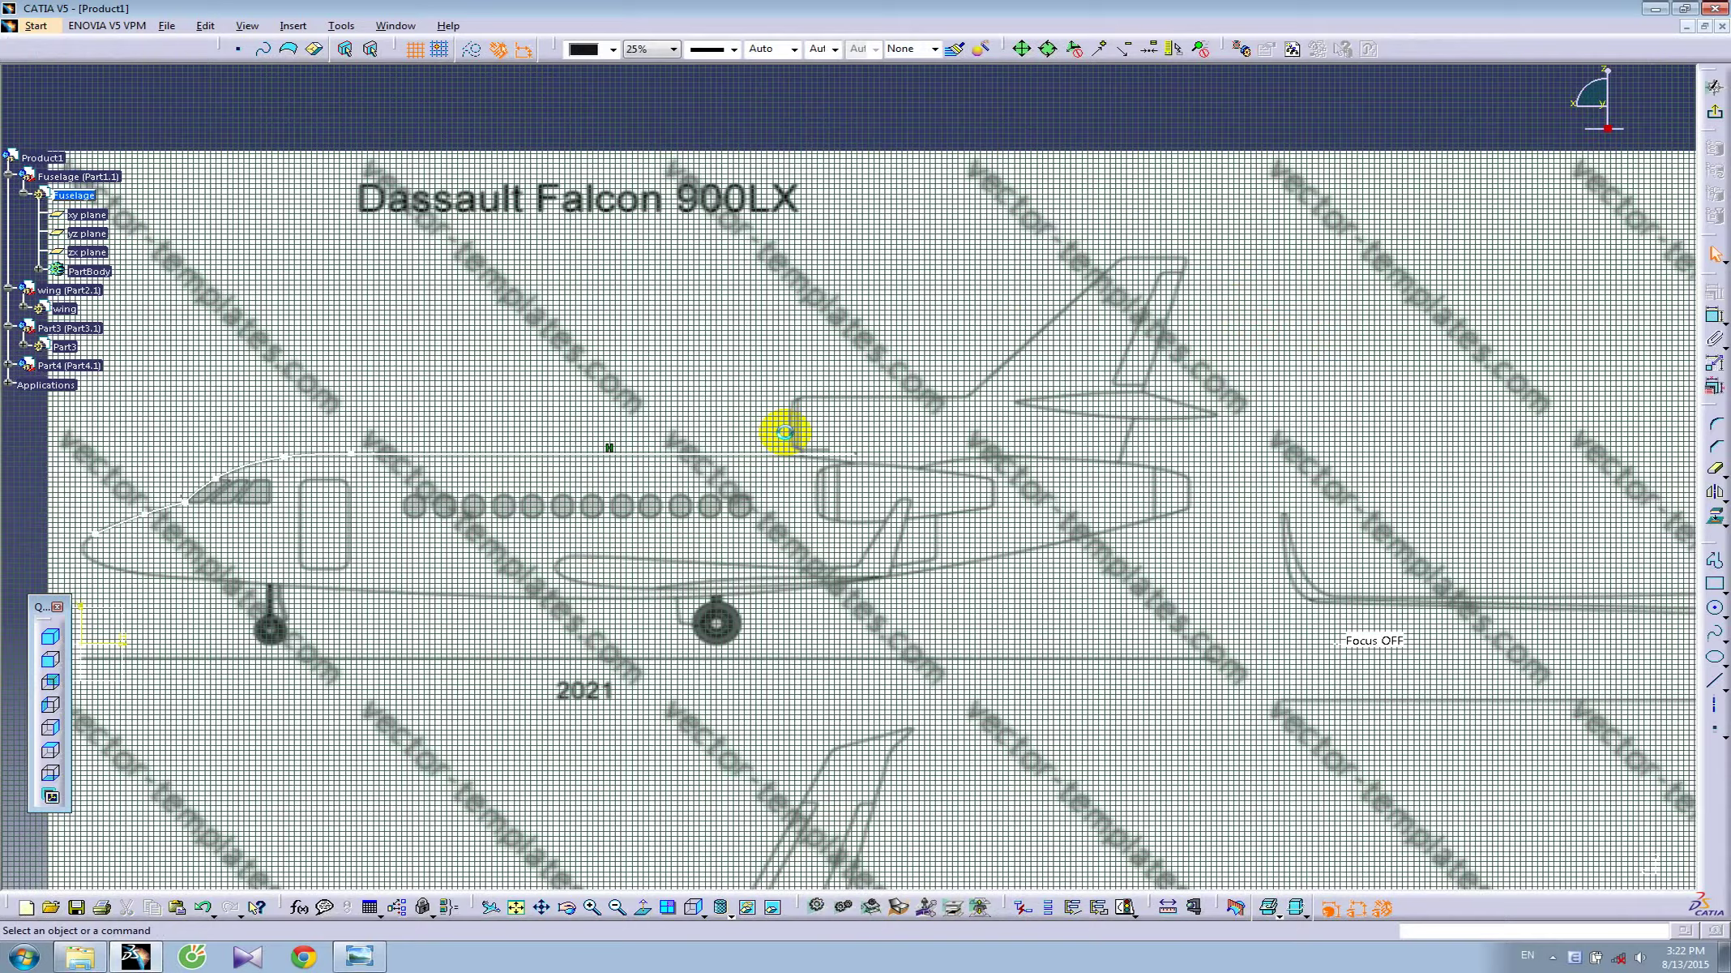
ctrl+middle_drag(916, 541, 900, 426)
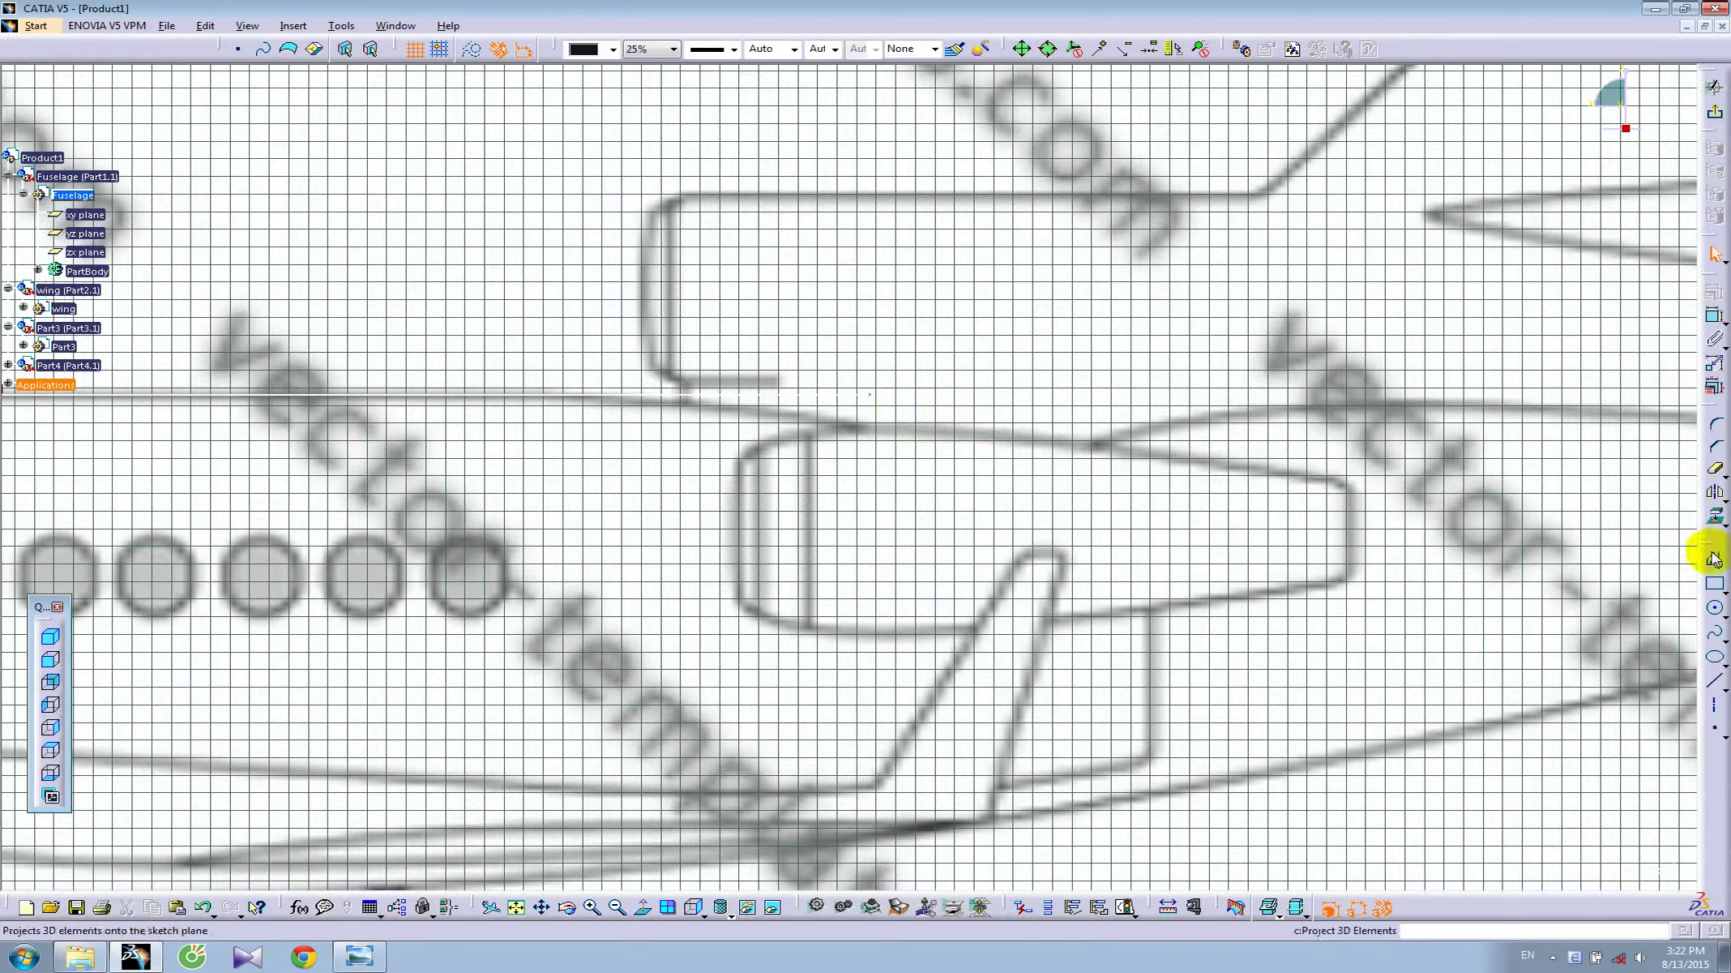
- Draw a spline along the upper fuselage back to the tail
click(1715, 632)
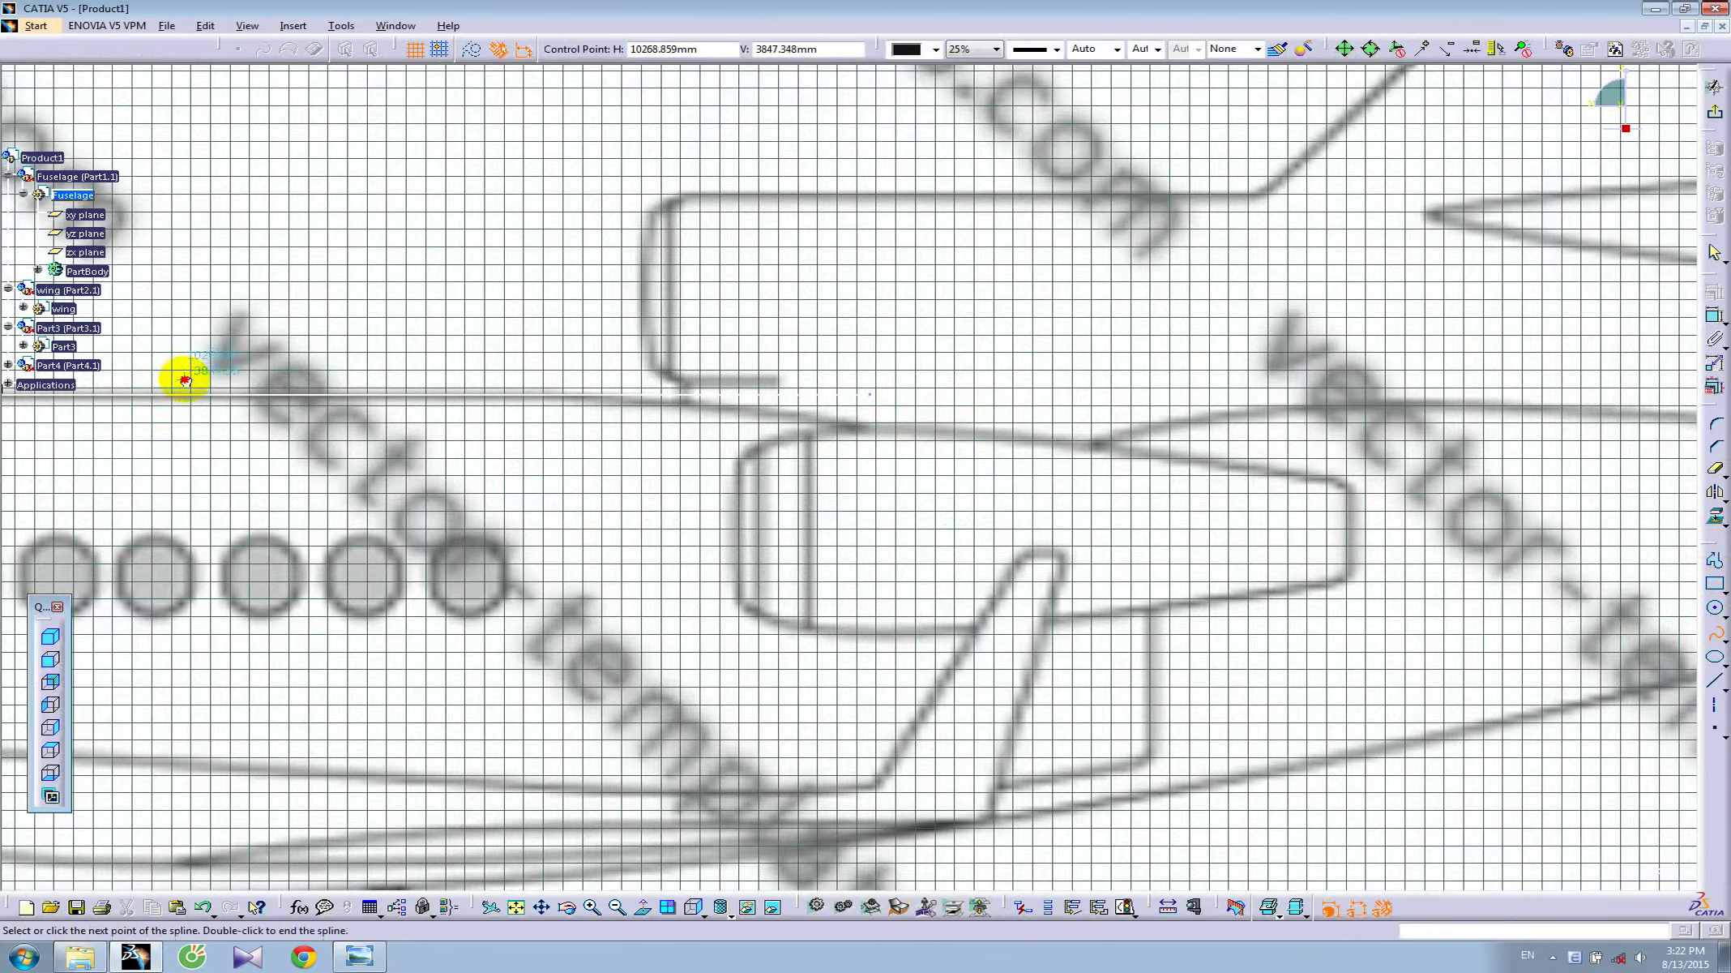
click(651, 401)
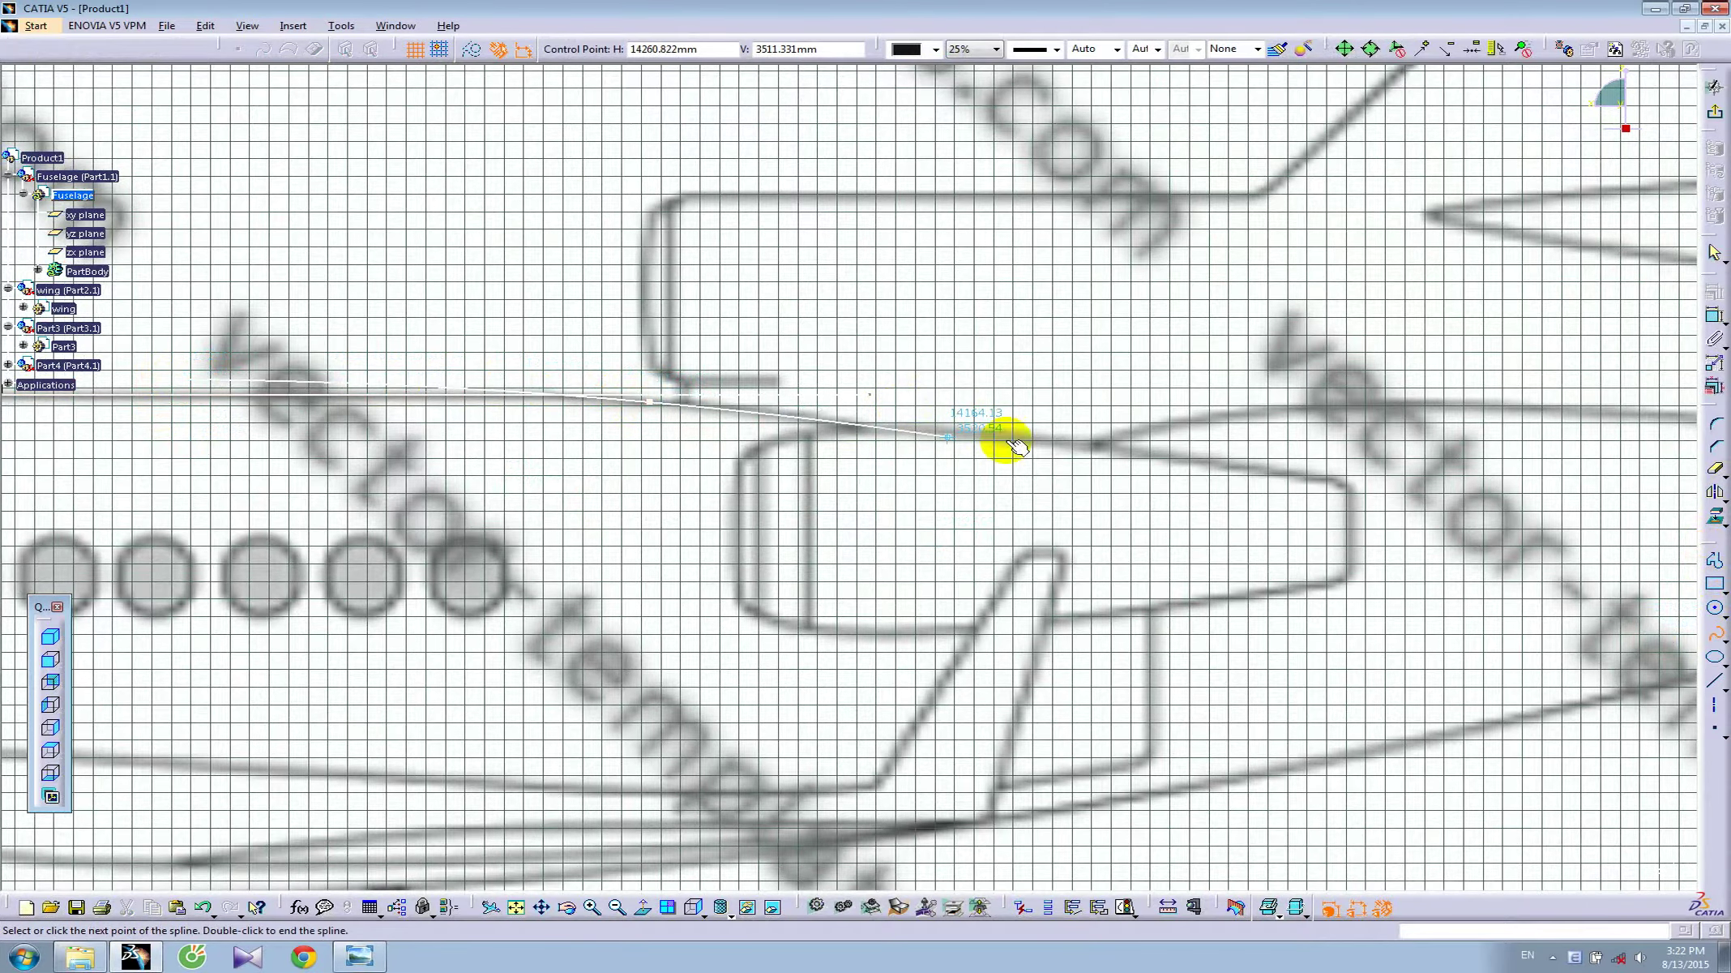
middle_drag(1261, 462, 869, 436)
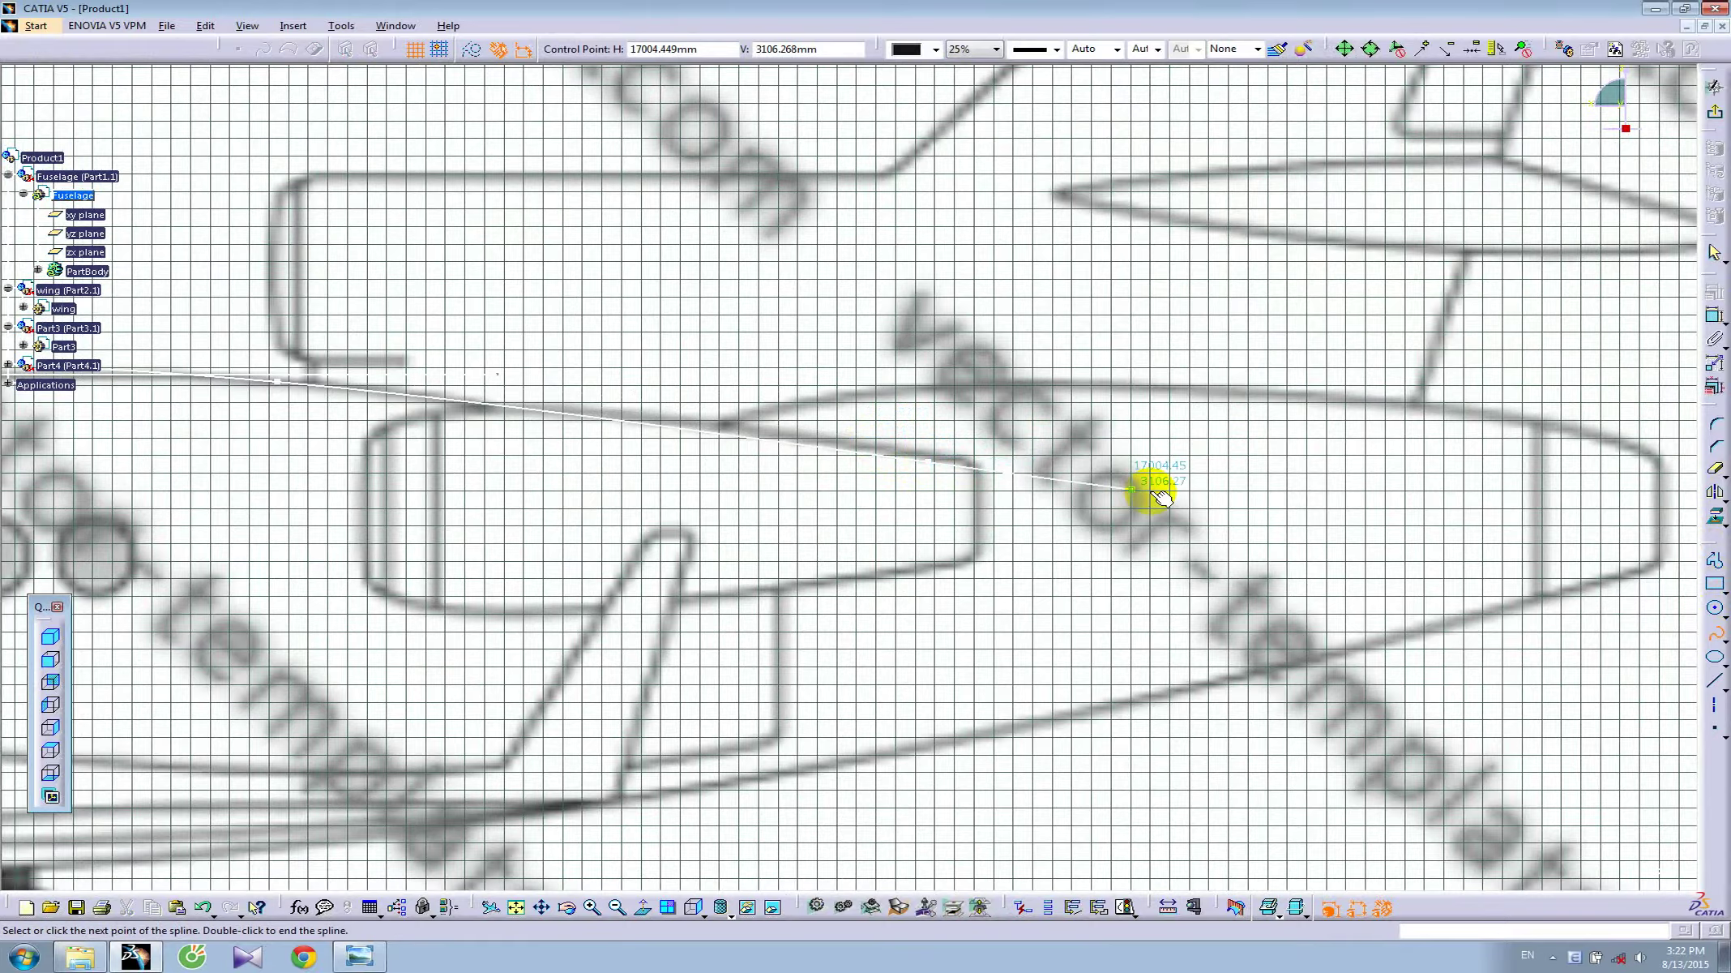
middle_drag(1196, 496, 1249, 553)
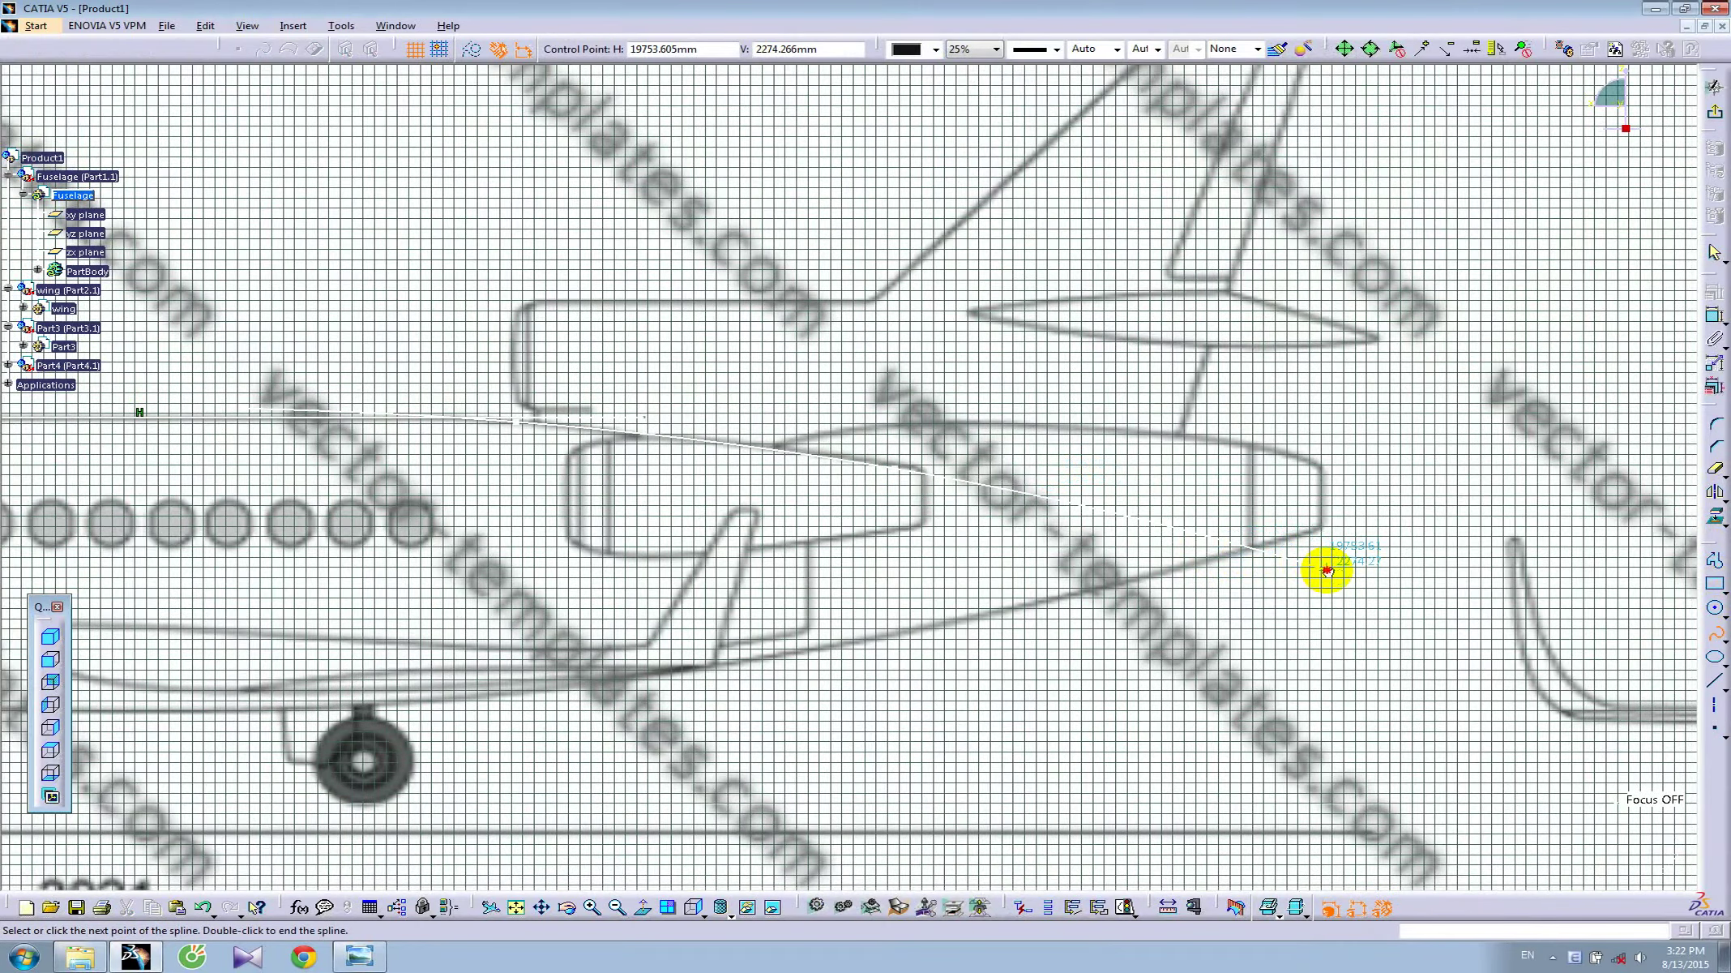
double_click(1445, 594)
mouse_move(1218, 588)
middle_down()
mouse_move(985, 548)
mouse_move(967, 402)
middle_up()
- Trim the overlapping old roof curve and join the spline with a rounded corner
click(1716, 470)
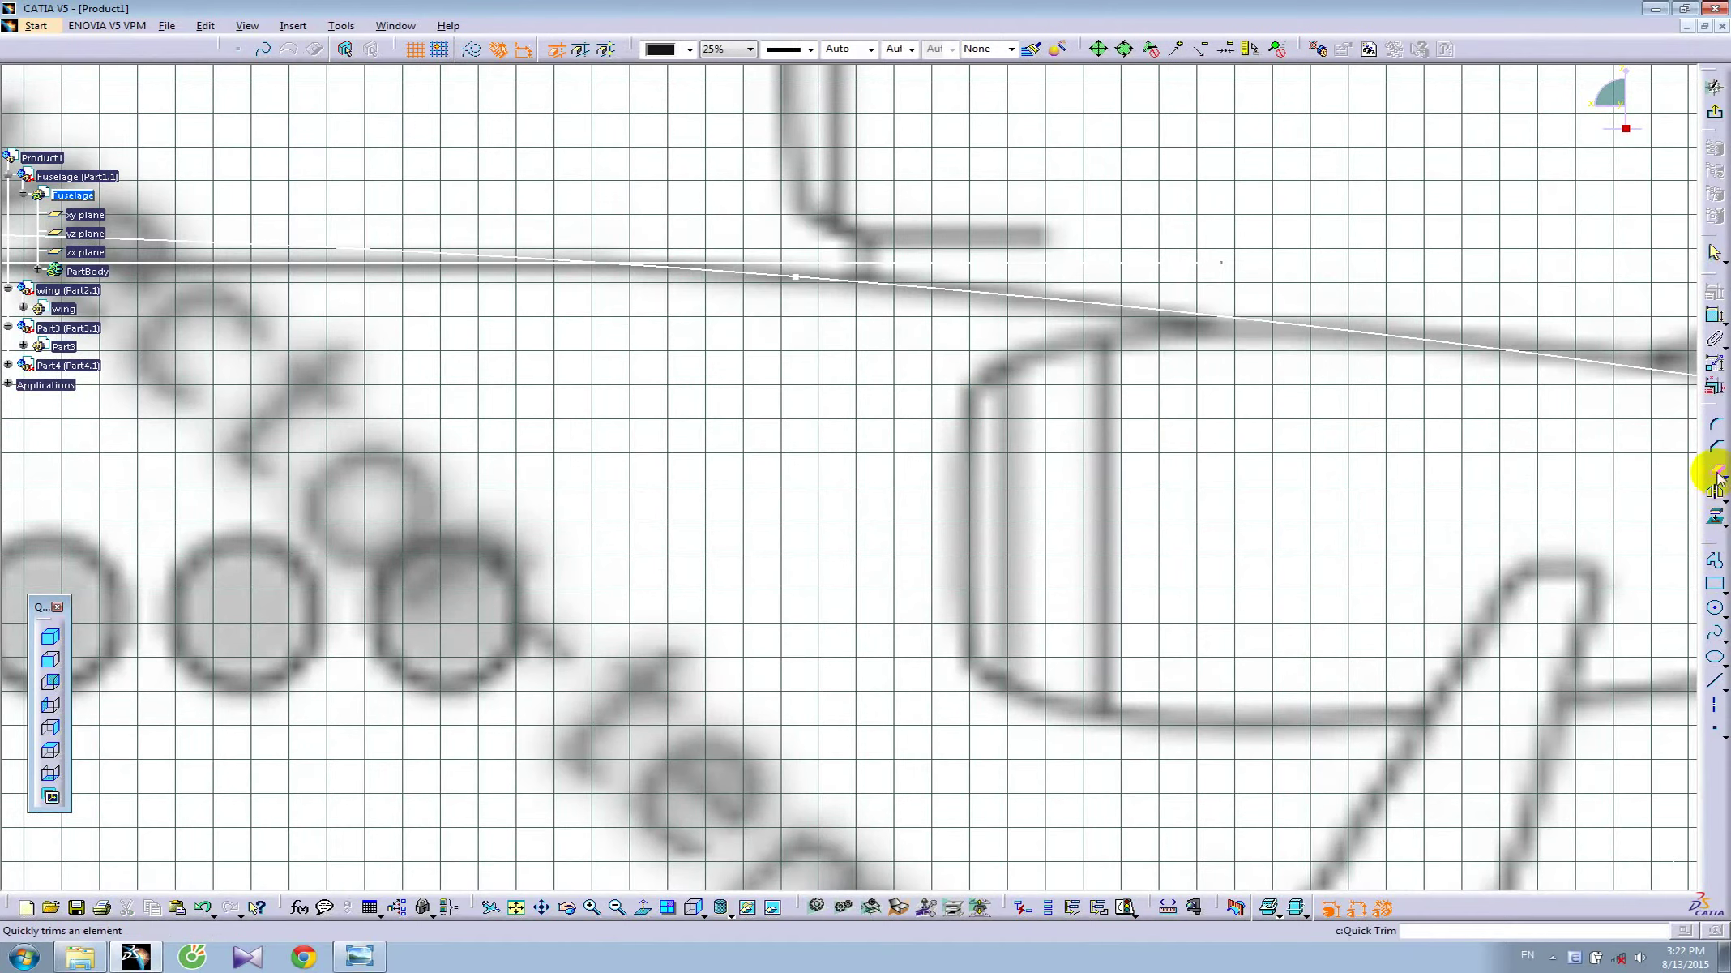
click(793, 270)
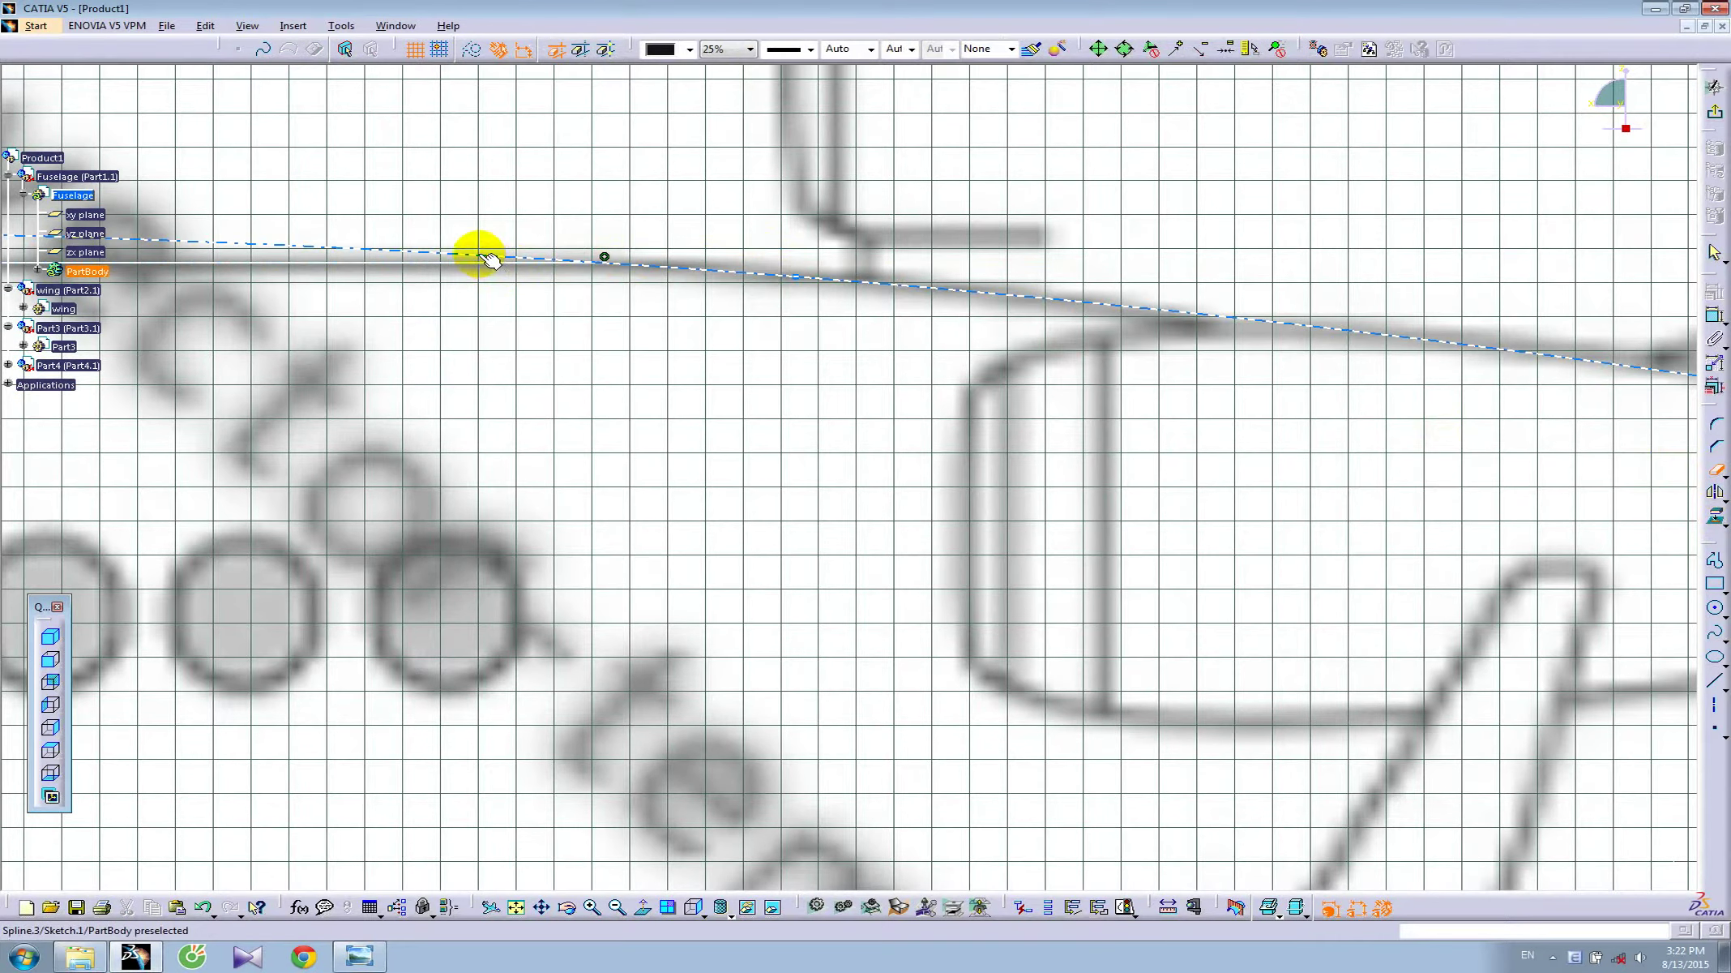
click(490, 259)
click(1716, 423)
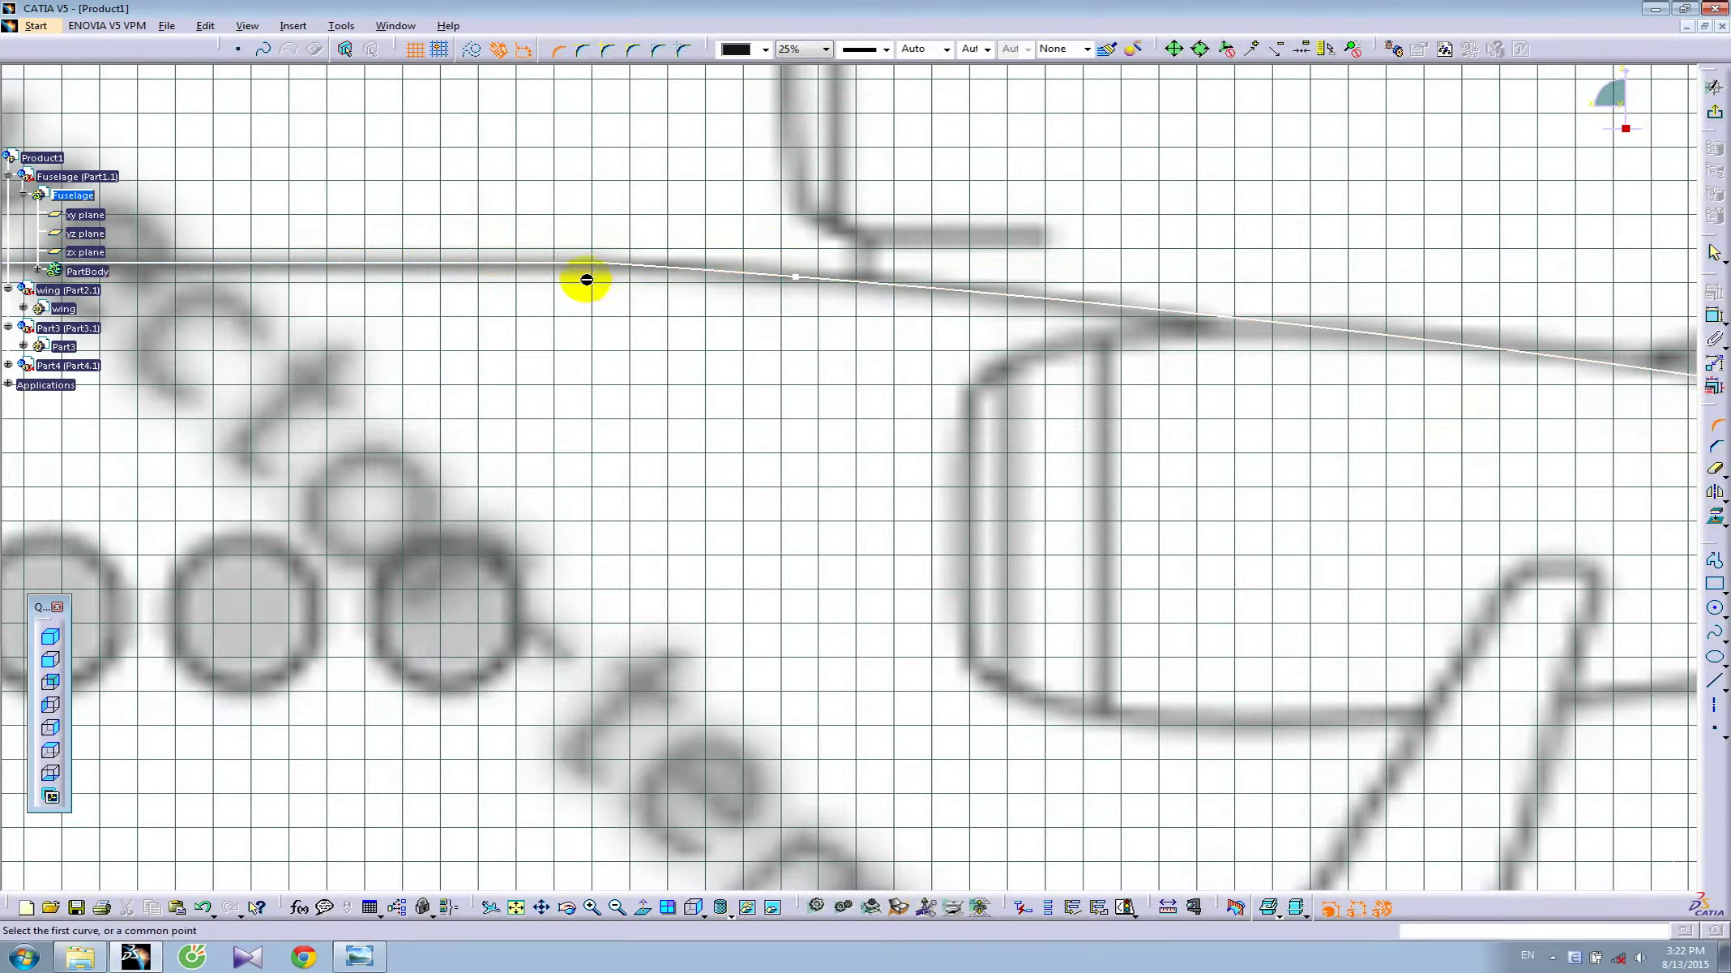
click(640, 269)
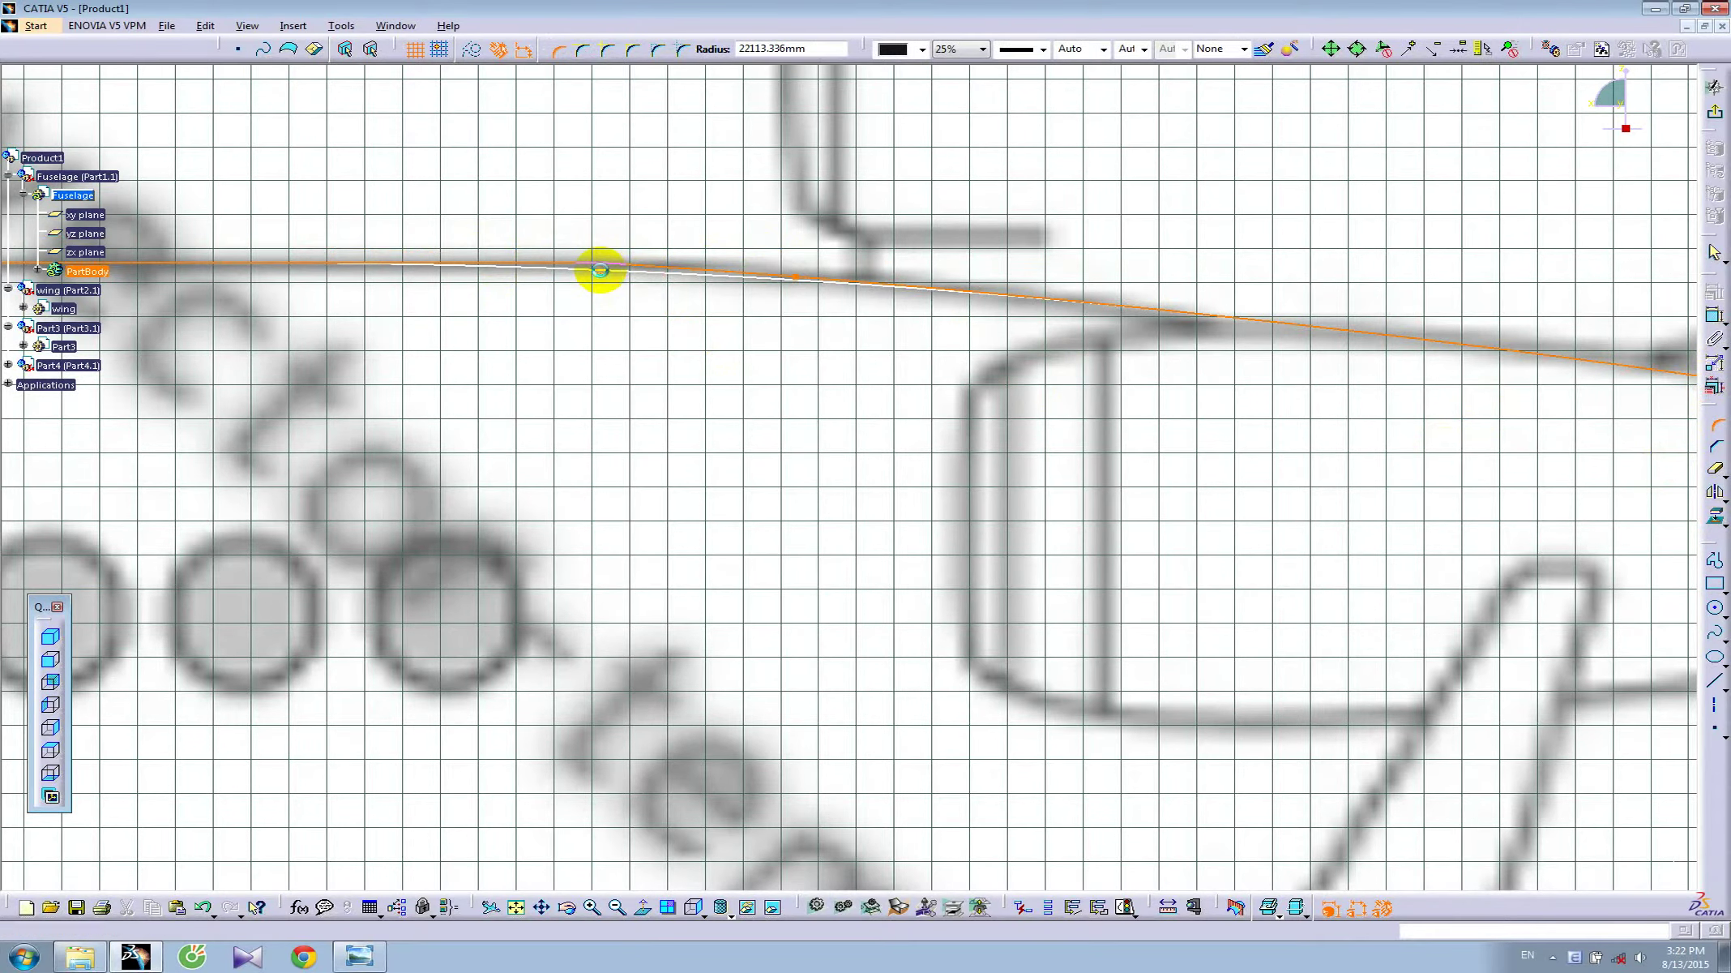
click(600, 269)
middle_drag(896, 232, 986, 309)
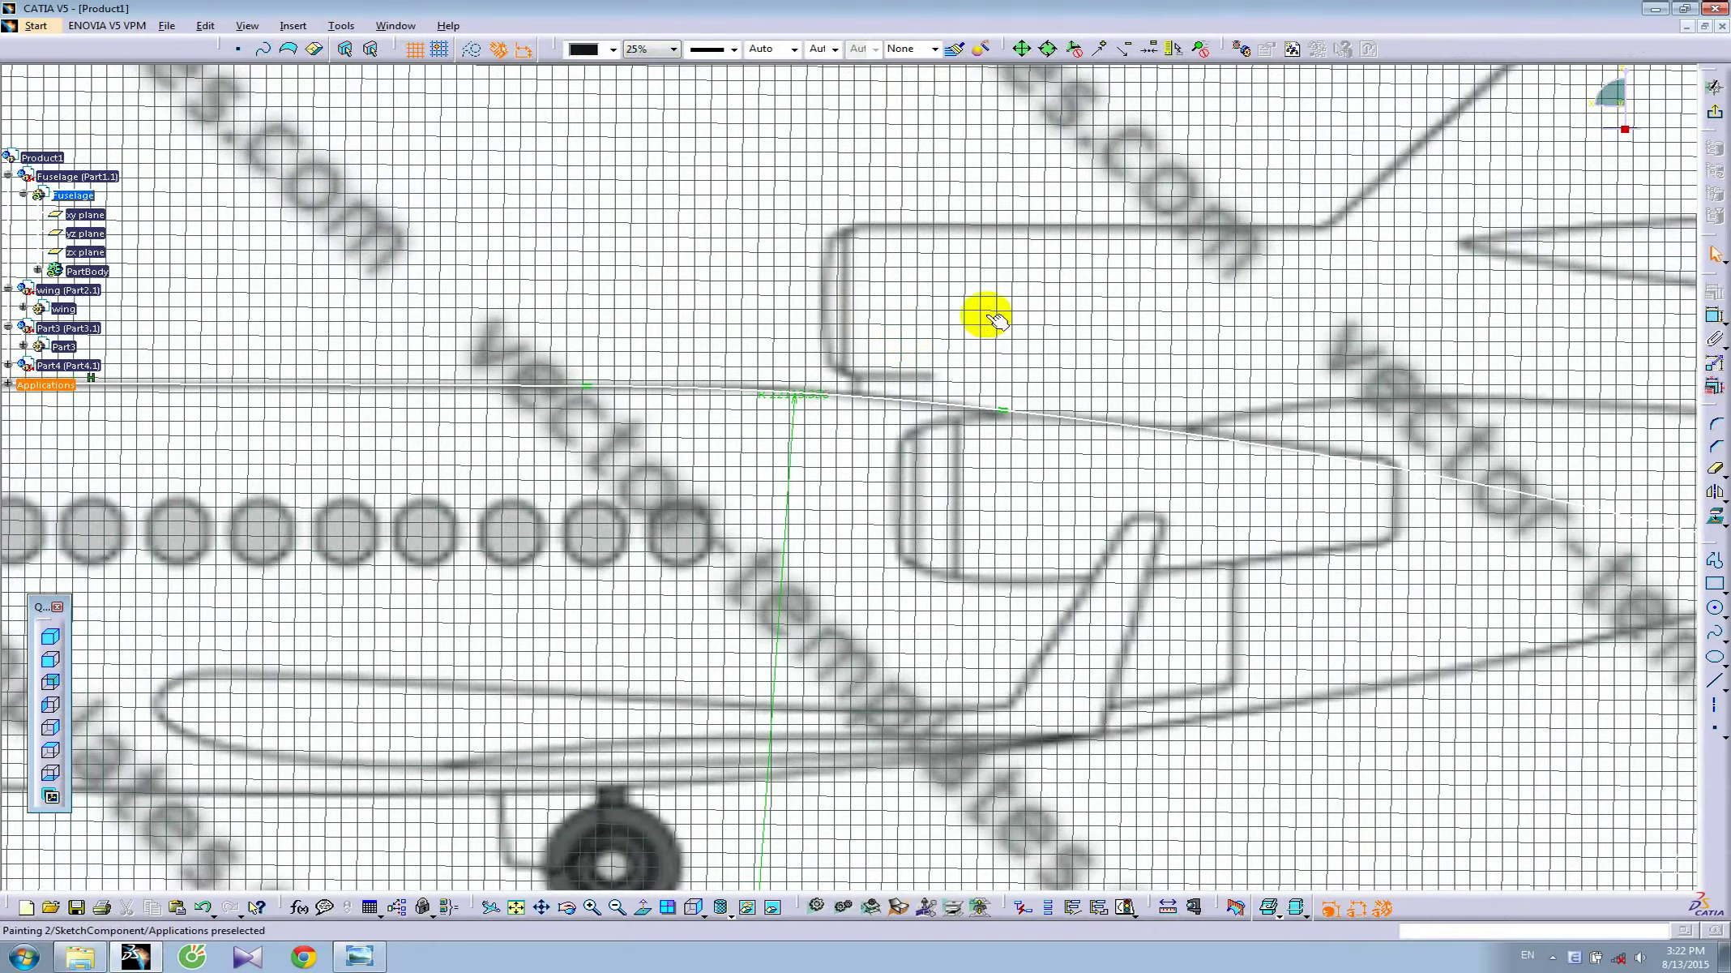
- Leave the sketch and add a plane offset -4979 mm from Plane.4 across the aft fuselage
click(1716, 128)
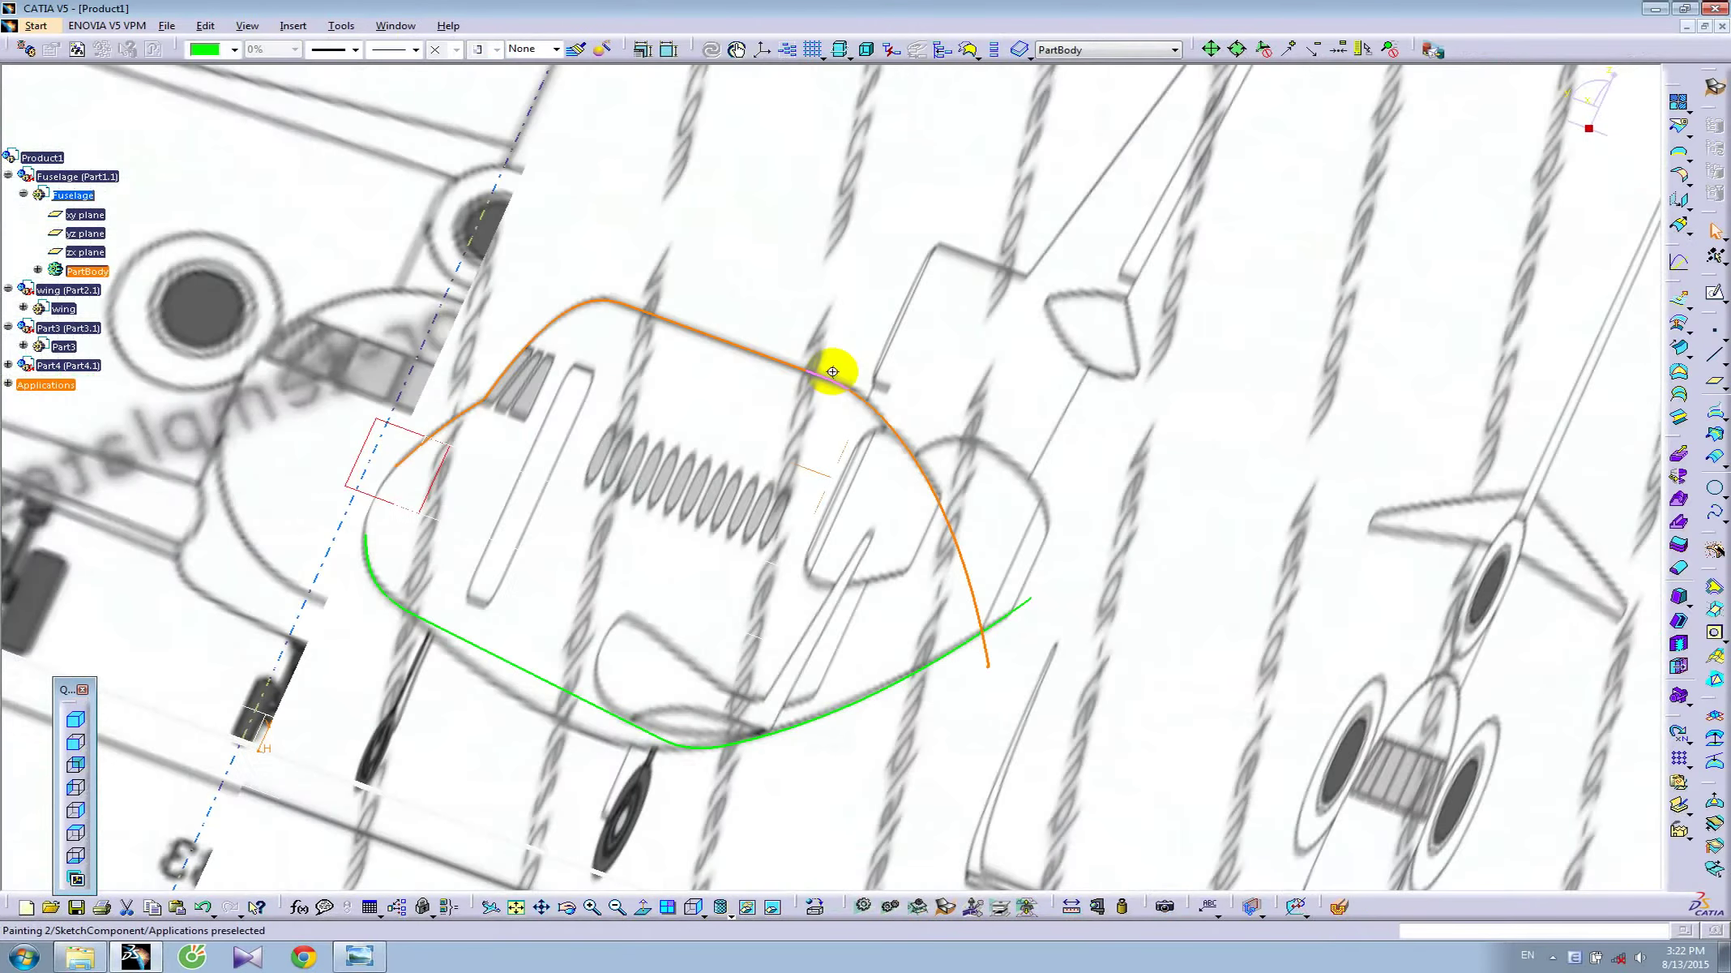
mouse_move(832, 371)
middle_down()
mouse_move(735, 367)
mouse_move(762, 352)
mouse_move(691, 478)
mouse_move(866, 548)
mouse_move(977, 537)
mouse_move(688, 518)
mouse_move(807, 622)
mouse_move(1014, 599)
mouse_move(998, 603)
middle_up()
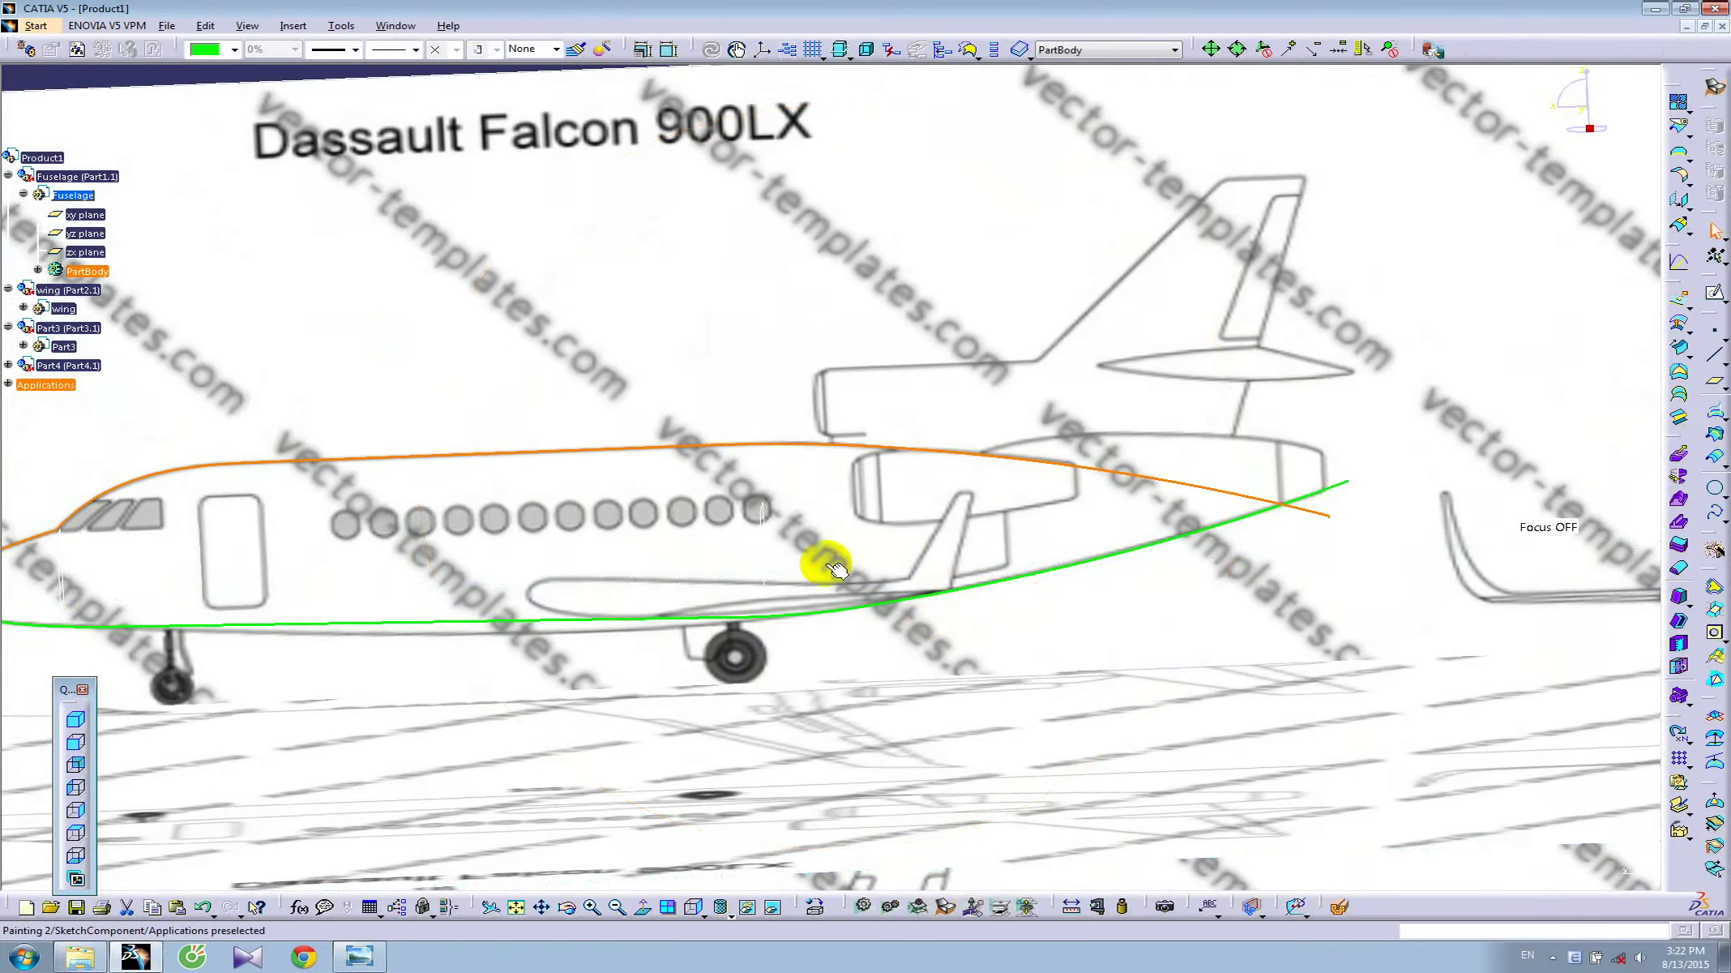
middle_drag(835, 568, 955, 541)
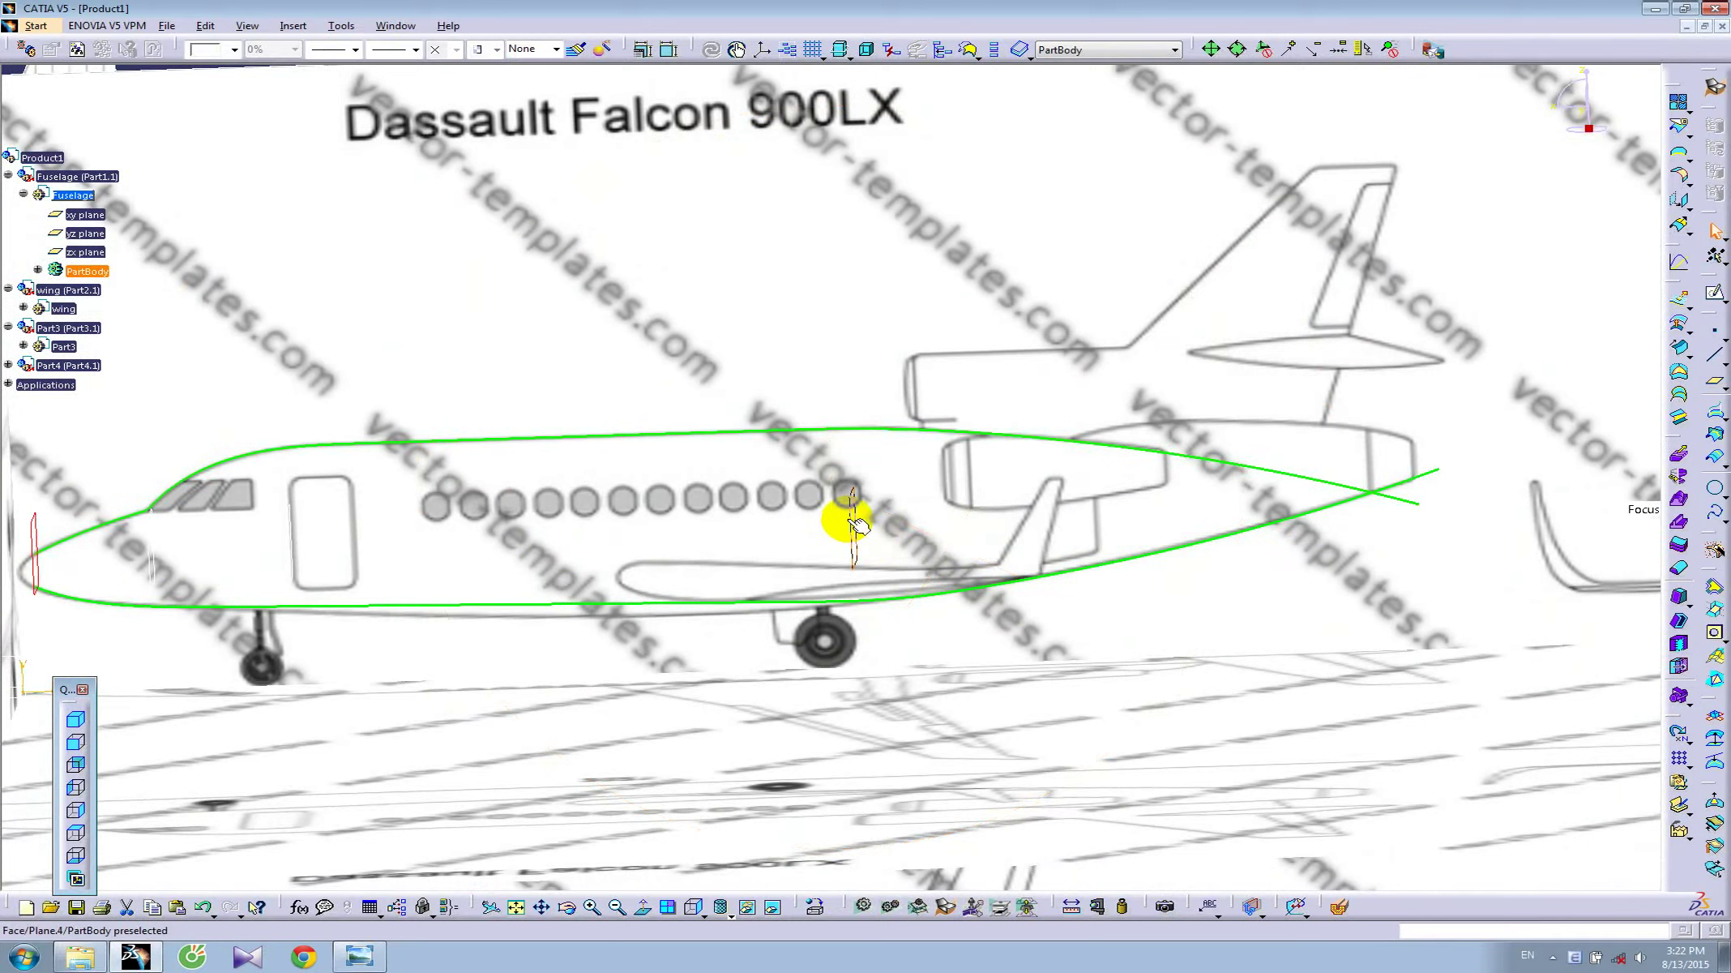
click(1715, 374)
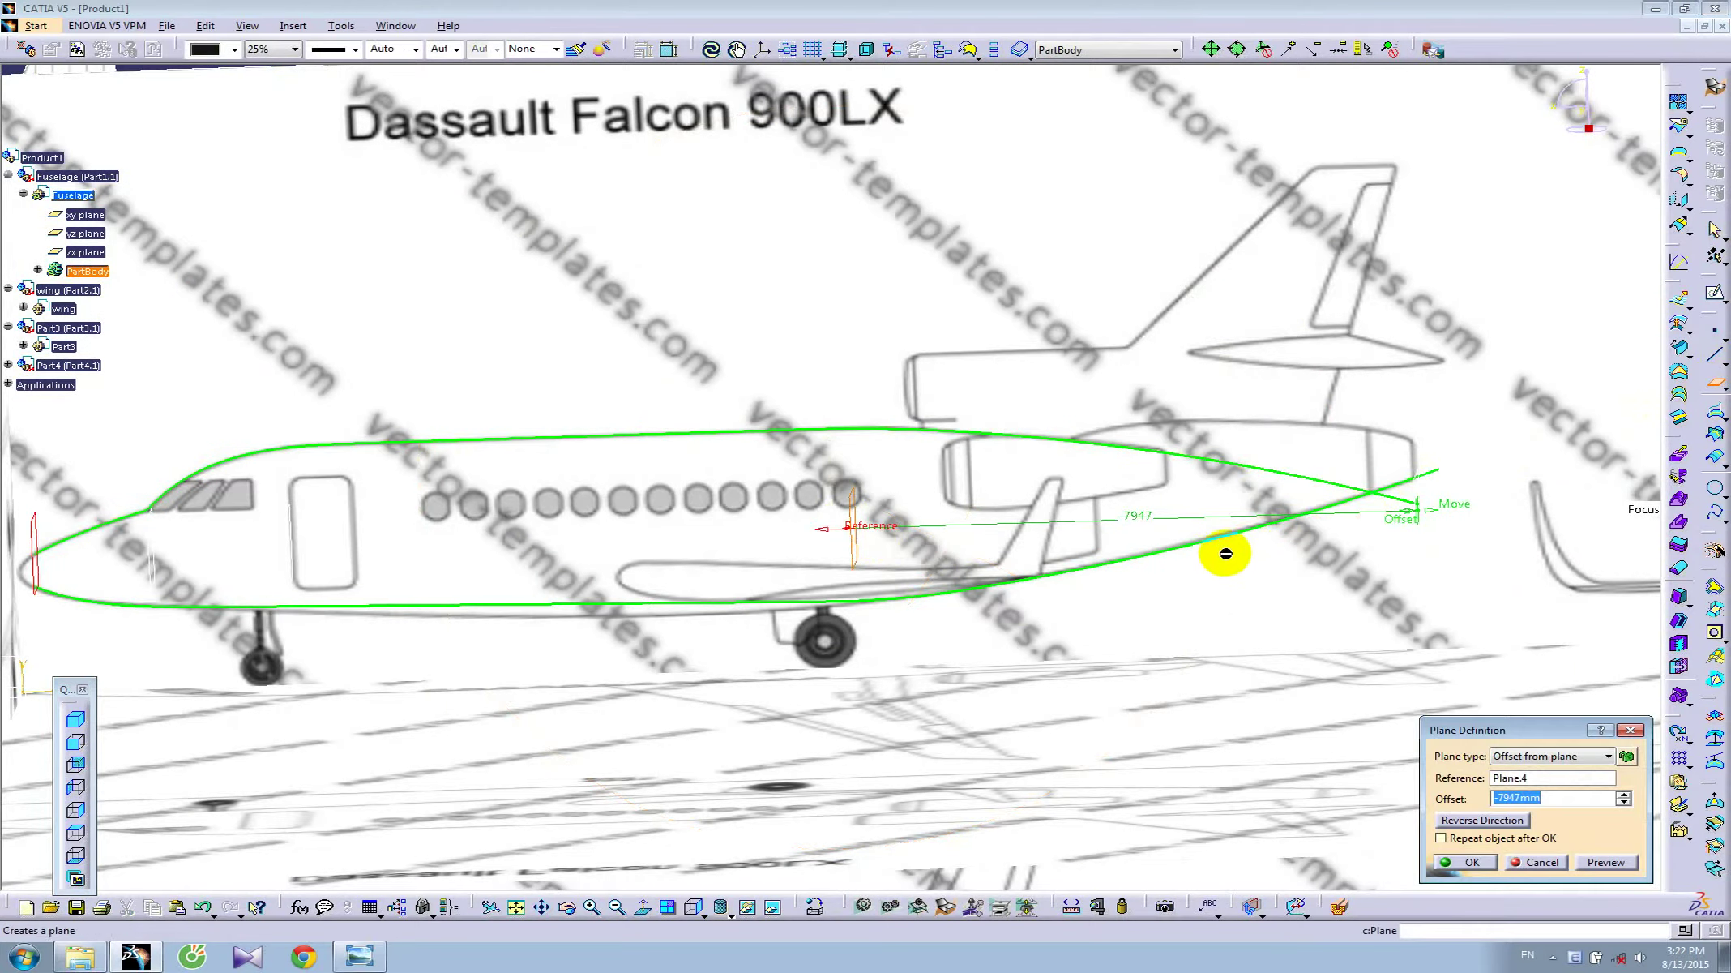
drag(1117, 529, 1084, 531)
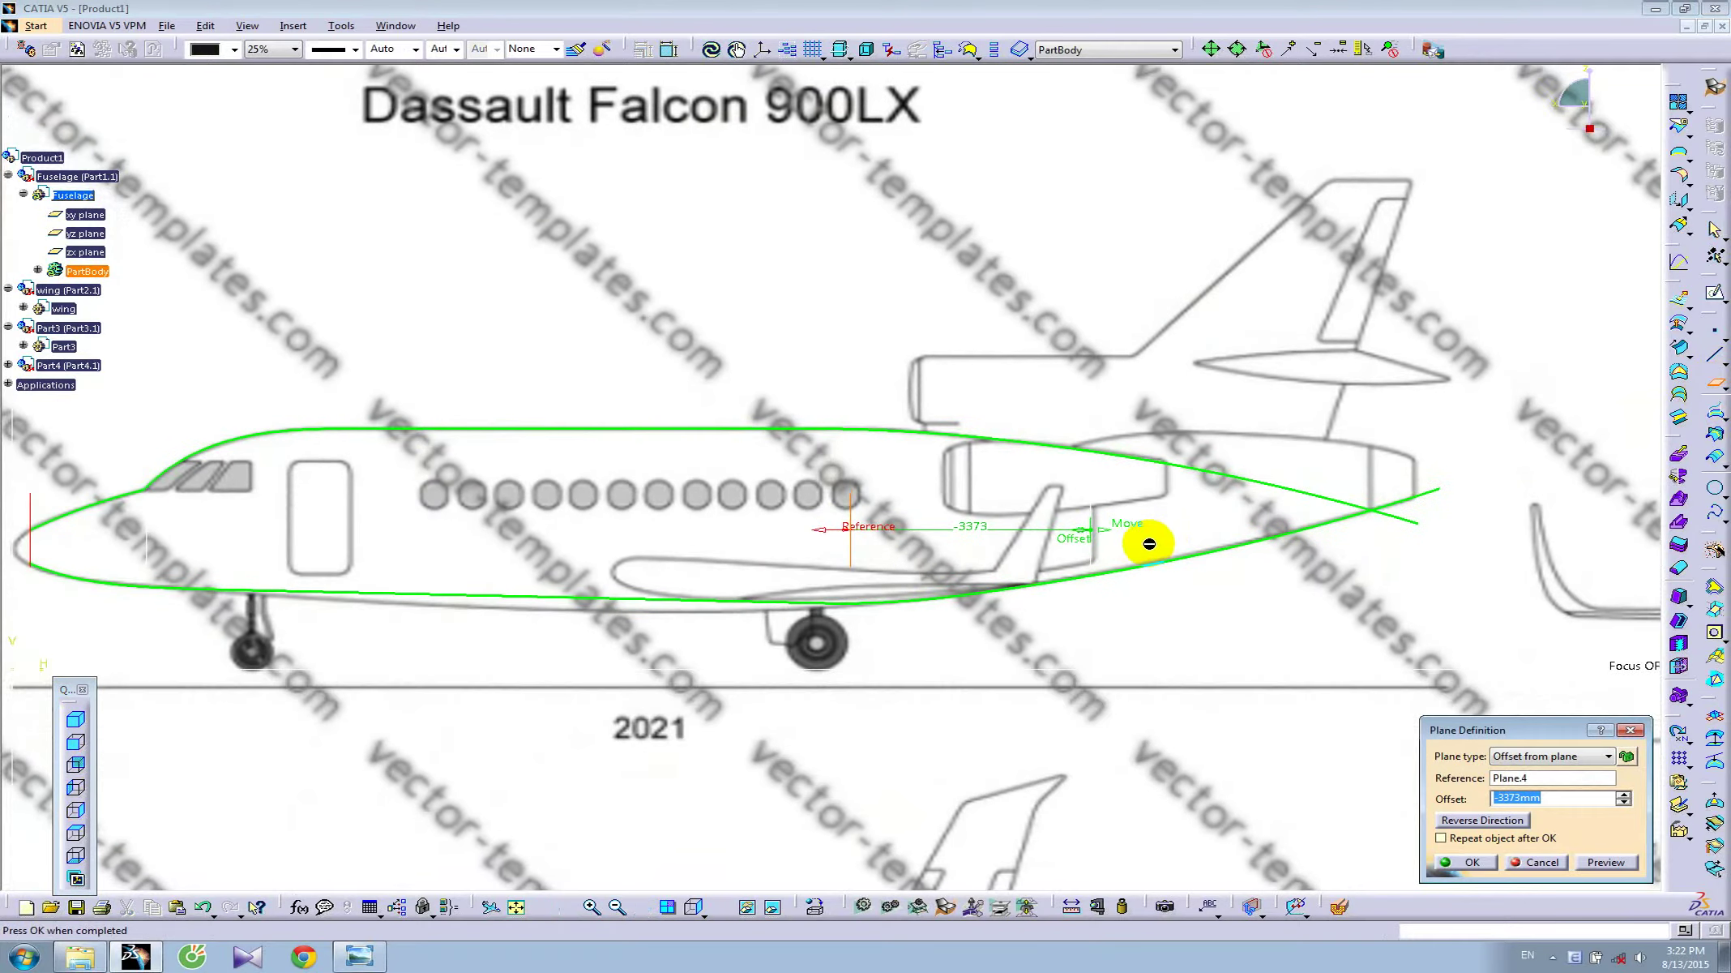
click(1101, 530)
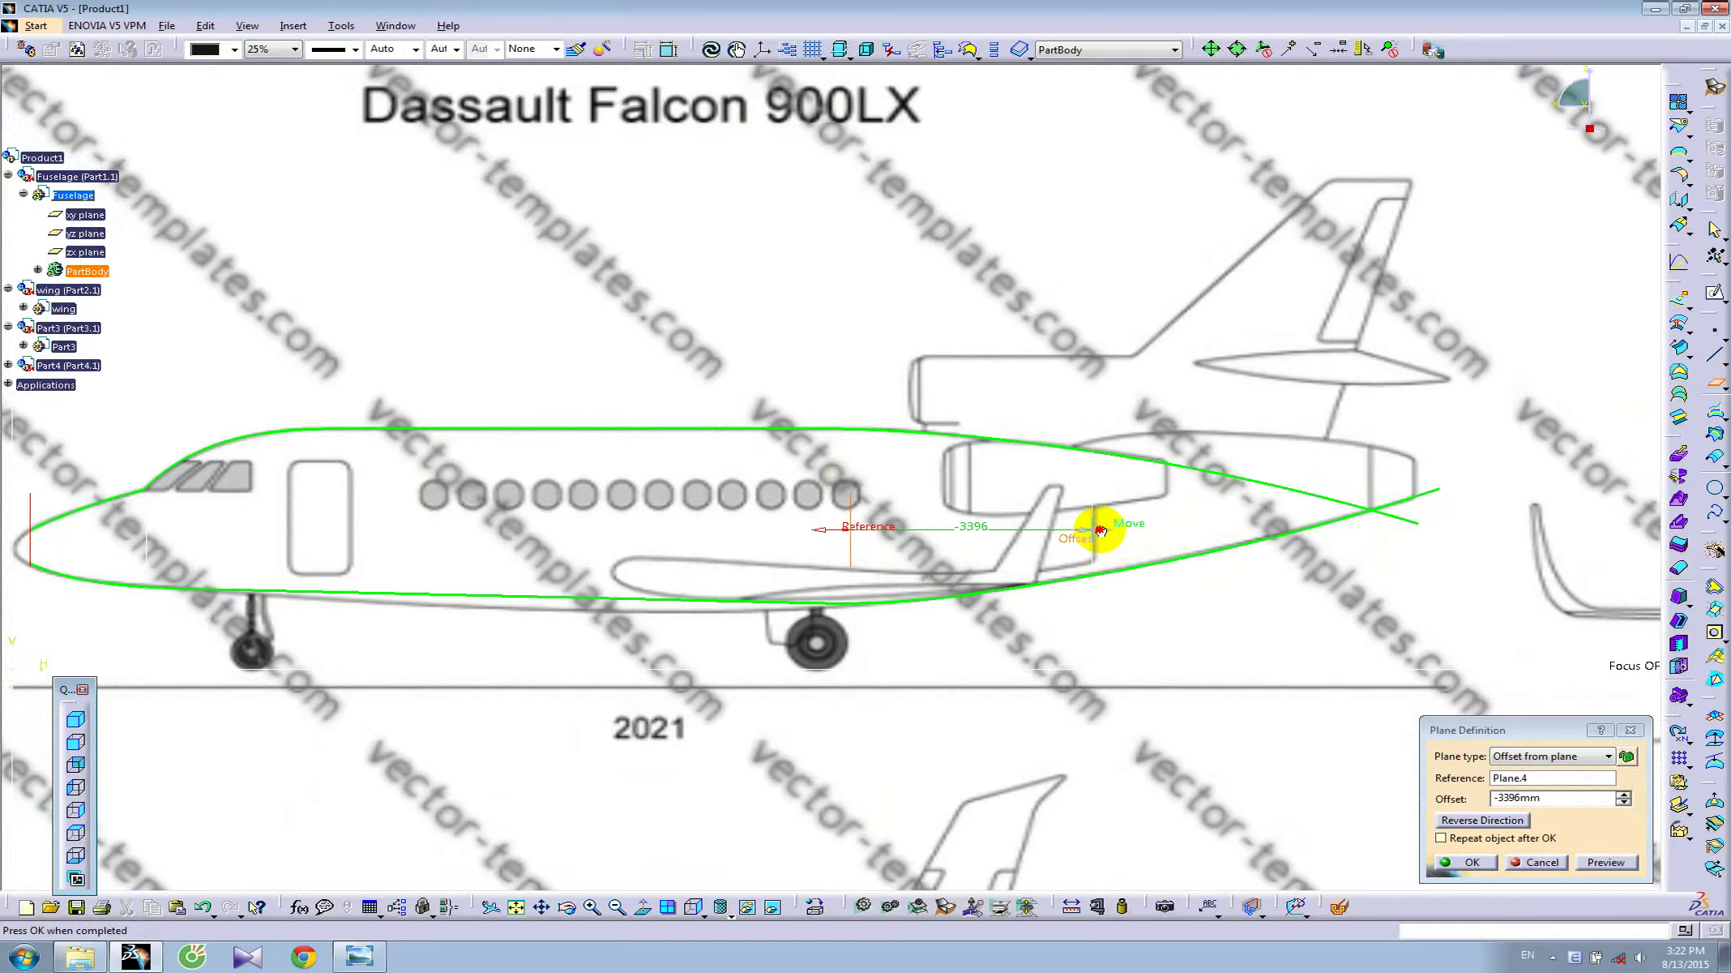
drag(1101, 531, 1211, 529)
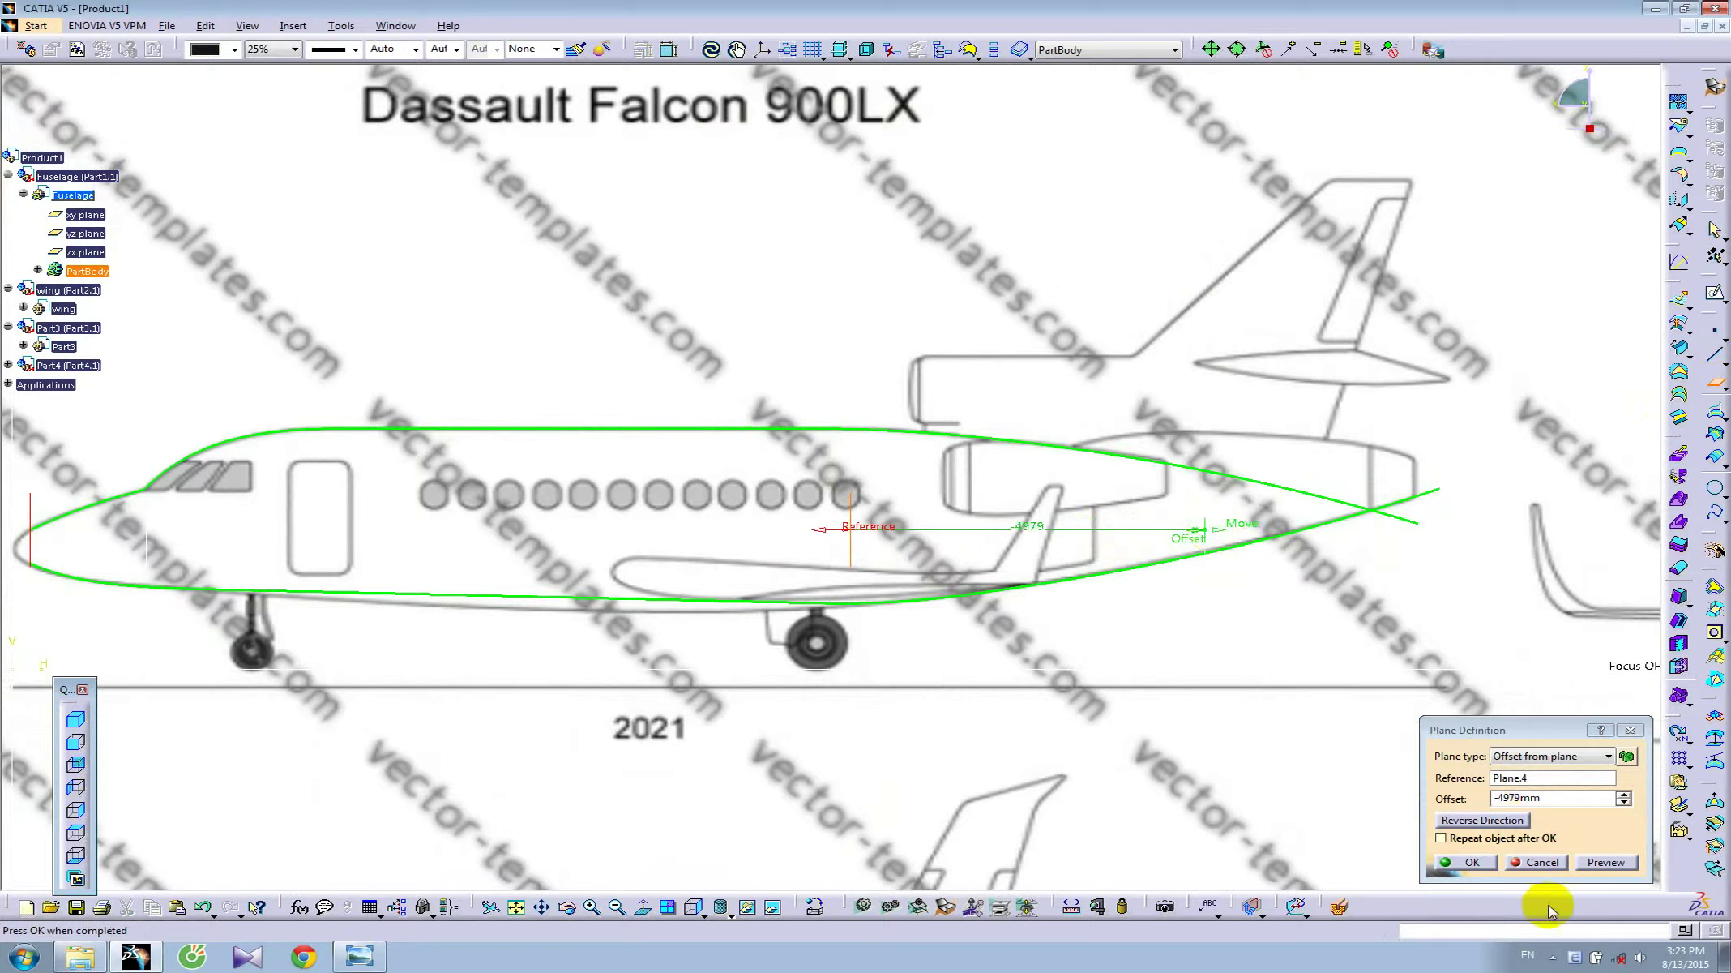
click(1469, 861)
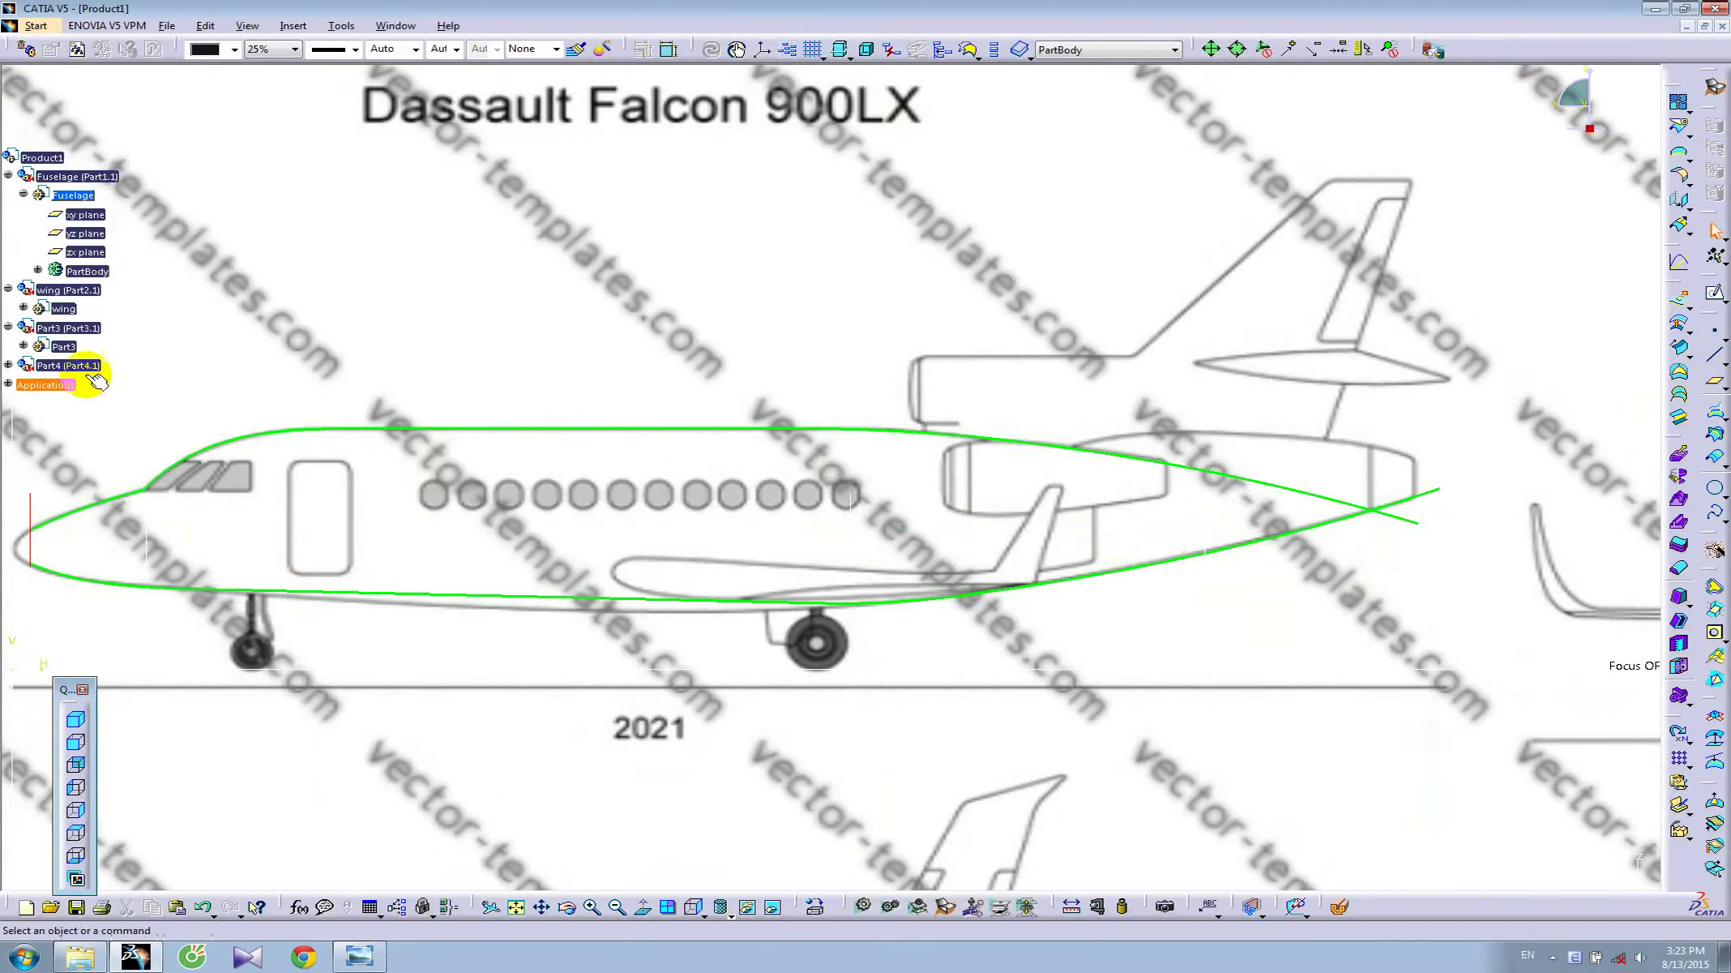
- Colour Plane.2 through Plane.5 red and tilt the view to check them
click(38, 271)
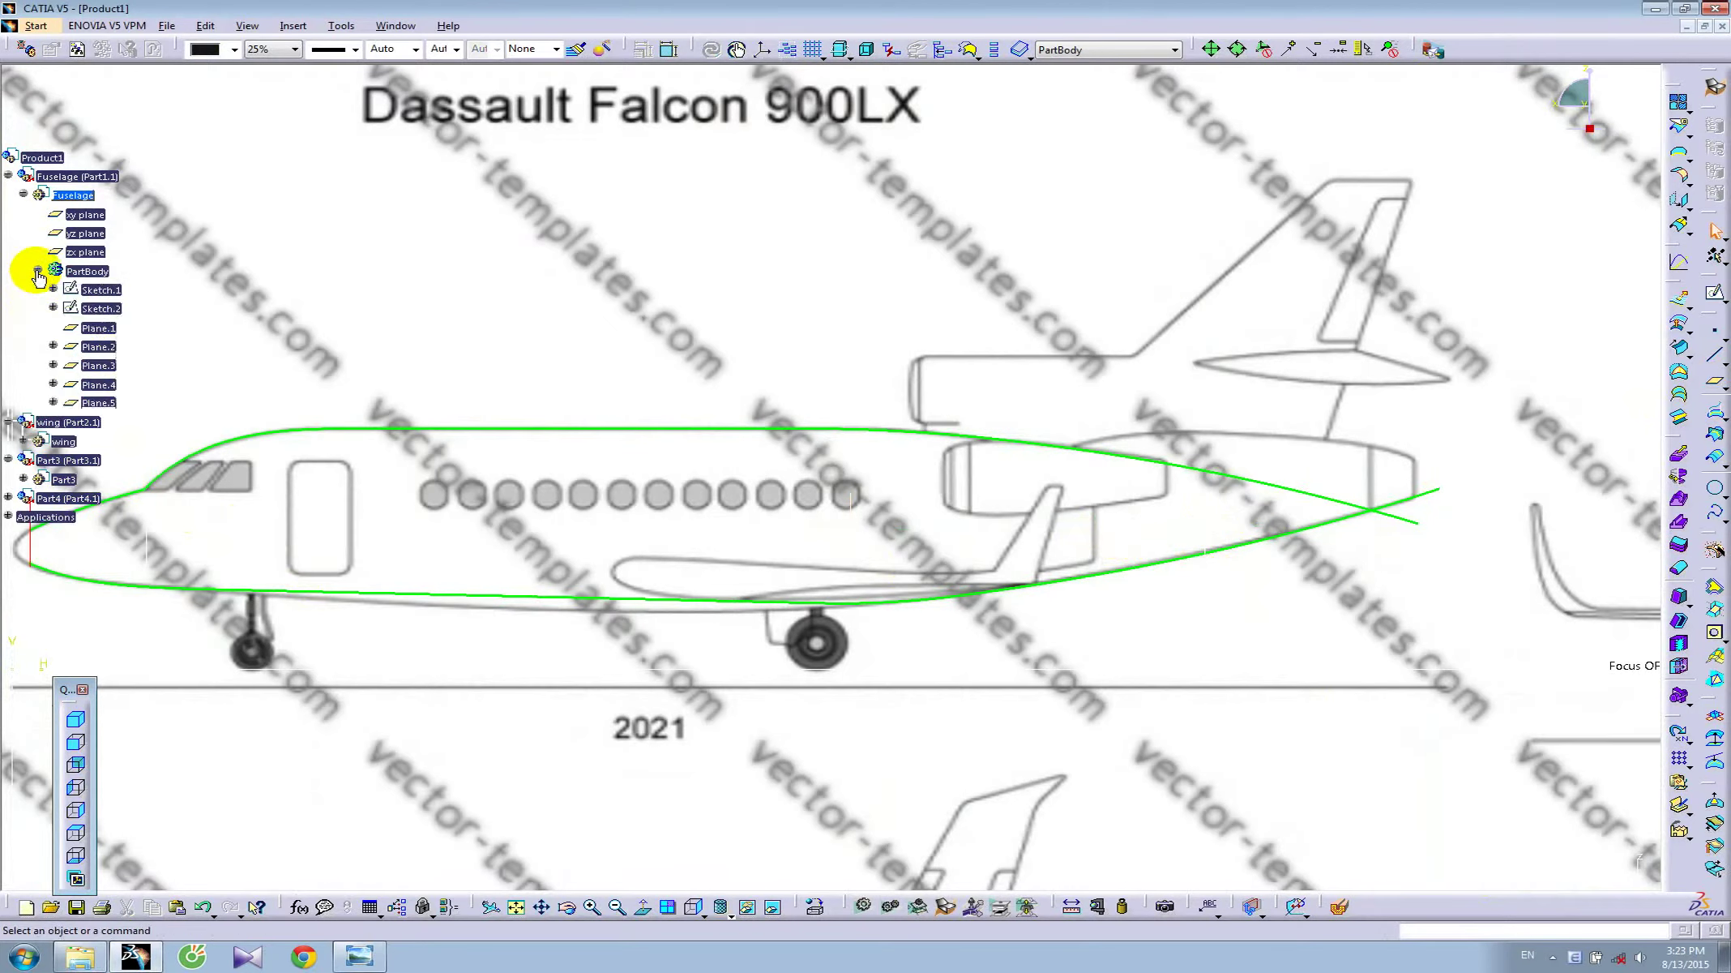
click(97, 346)
shift+click(99, 402)
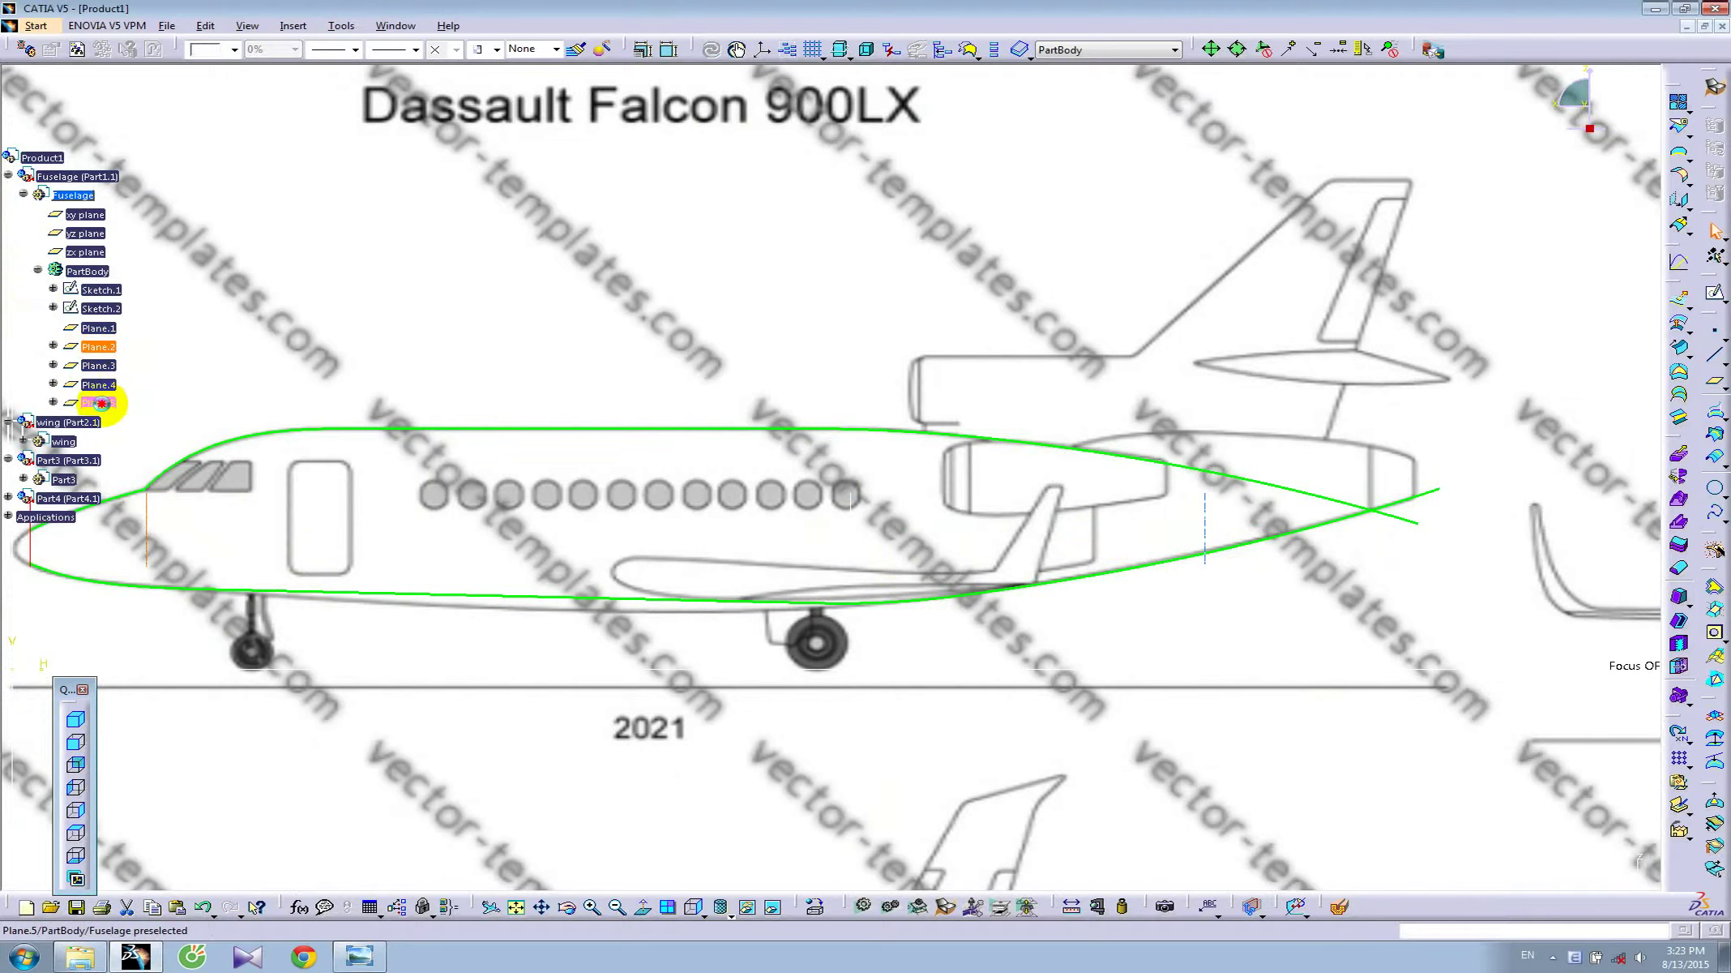
click(234, 49)
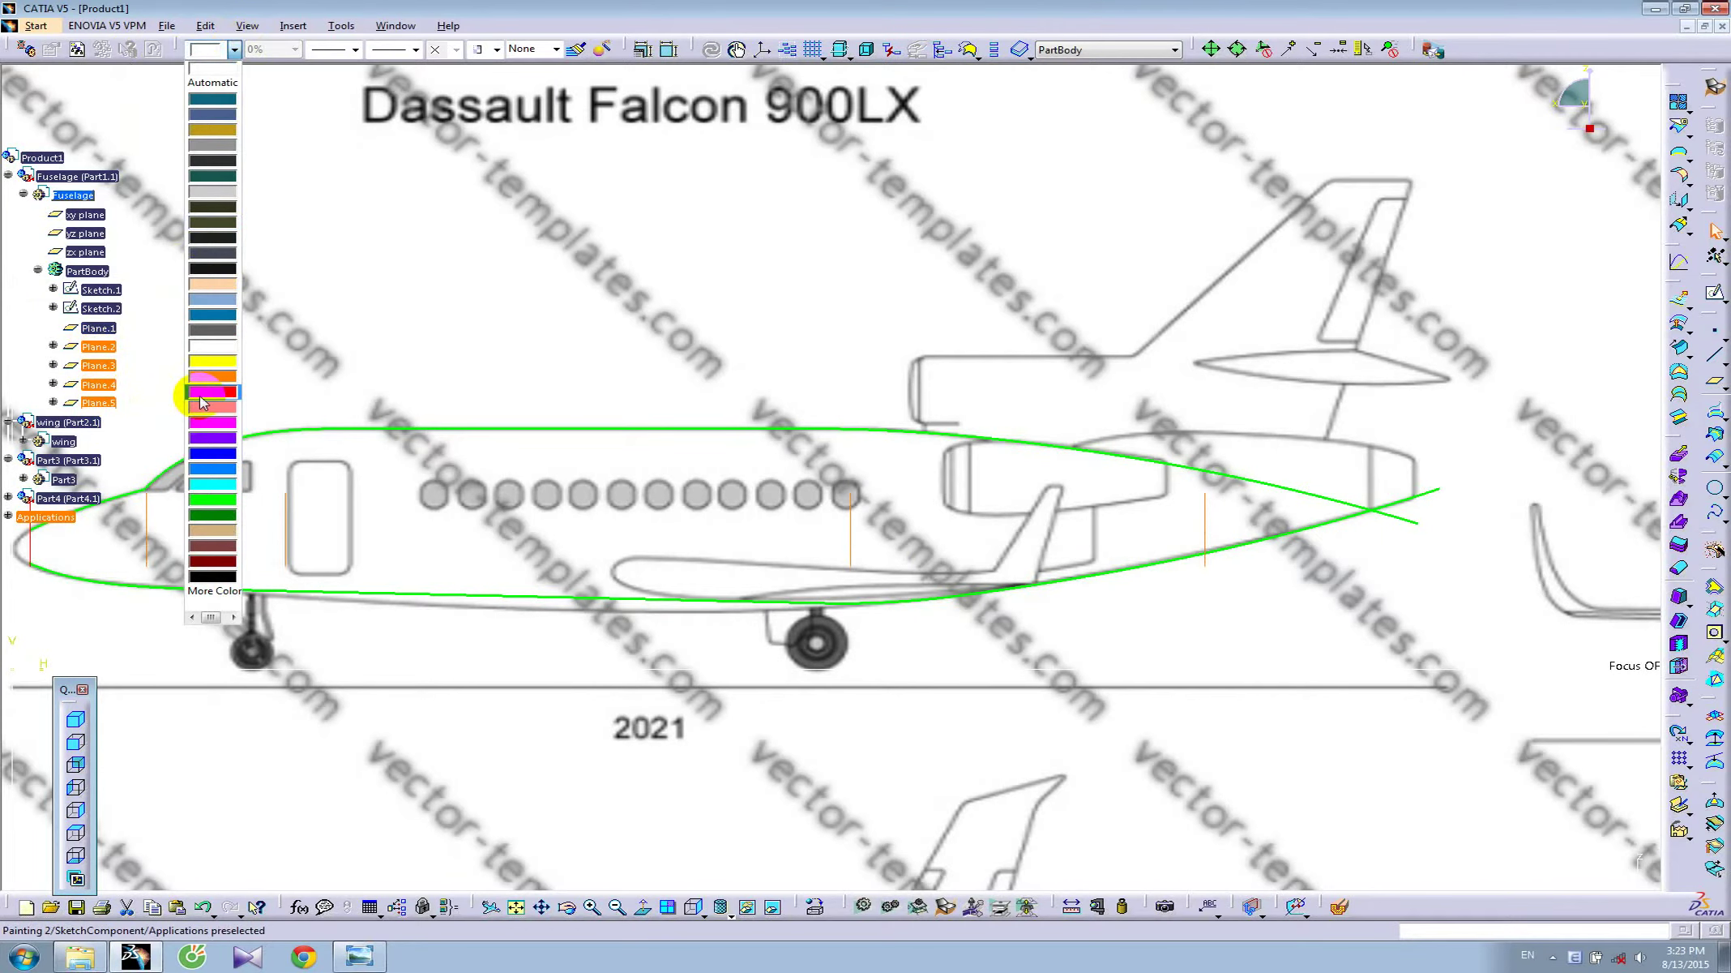
click(199, 393)
click(671, 308)
mouse_move(707, 298)
middle_down()
mouse_move(623, 496)
mouse_move(610, 478)
middle_up()
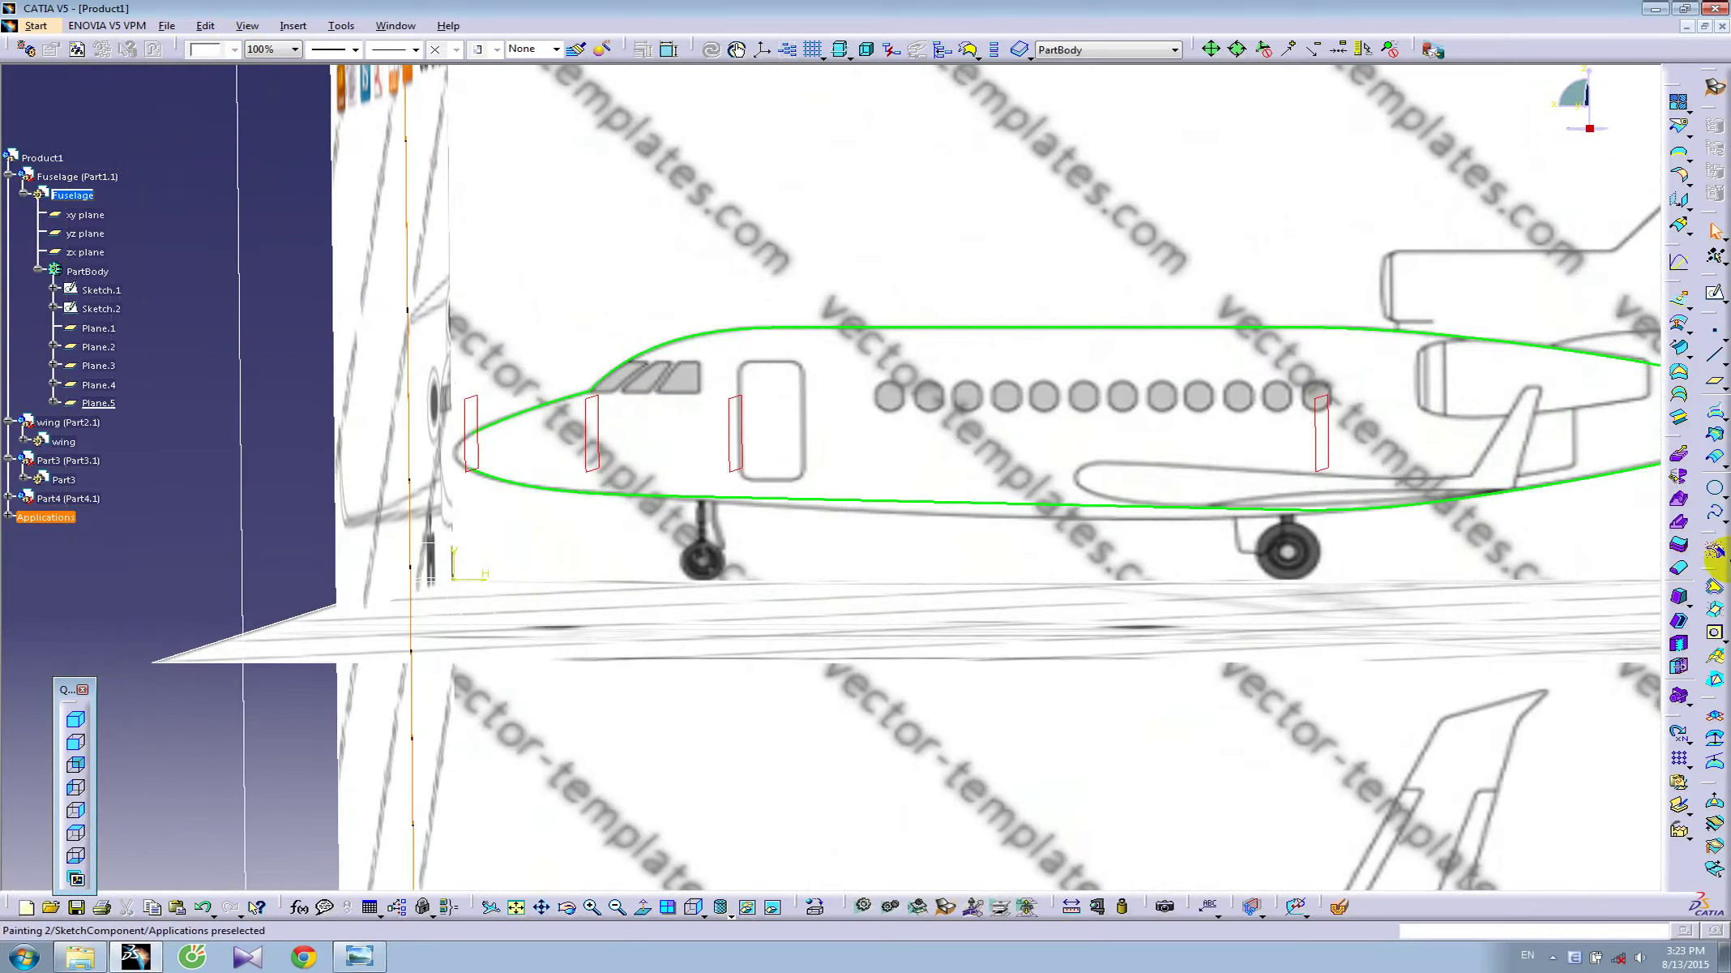
click(1715, 460)
click(1716, 437)
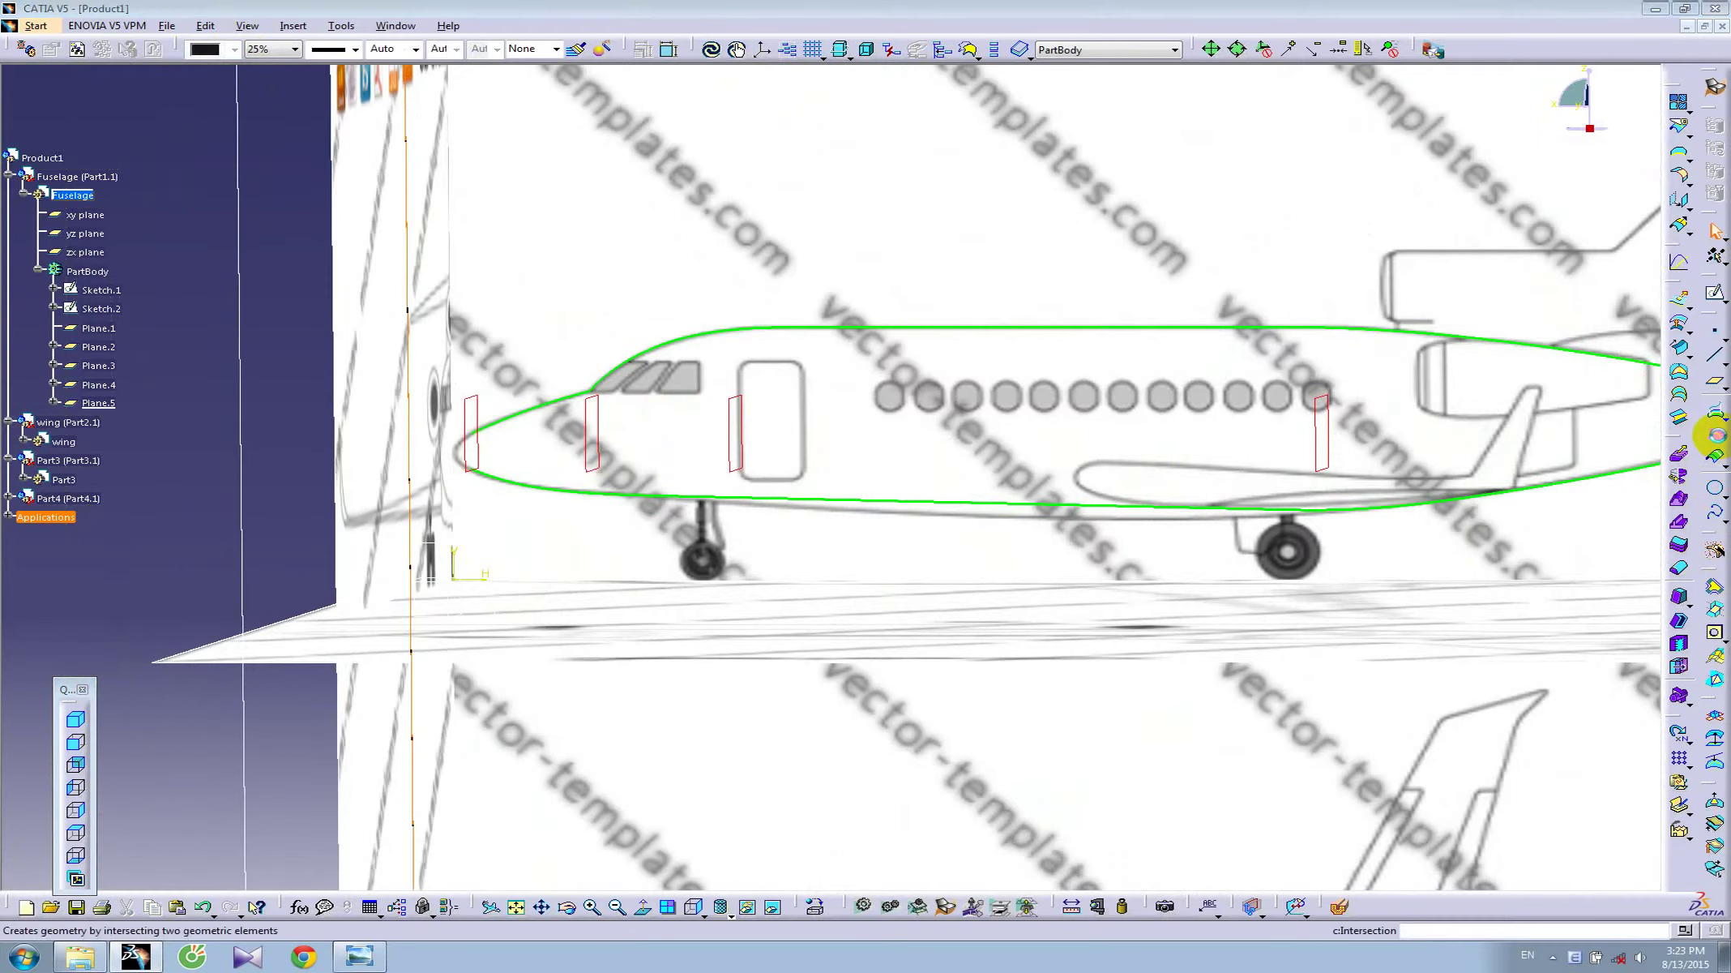
- Intersect Plane.1 with the lower profile and Plane.2 with both fuselage profiles
click(478, 400)
click(502, 482)
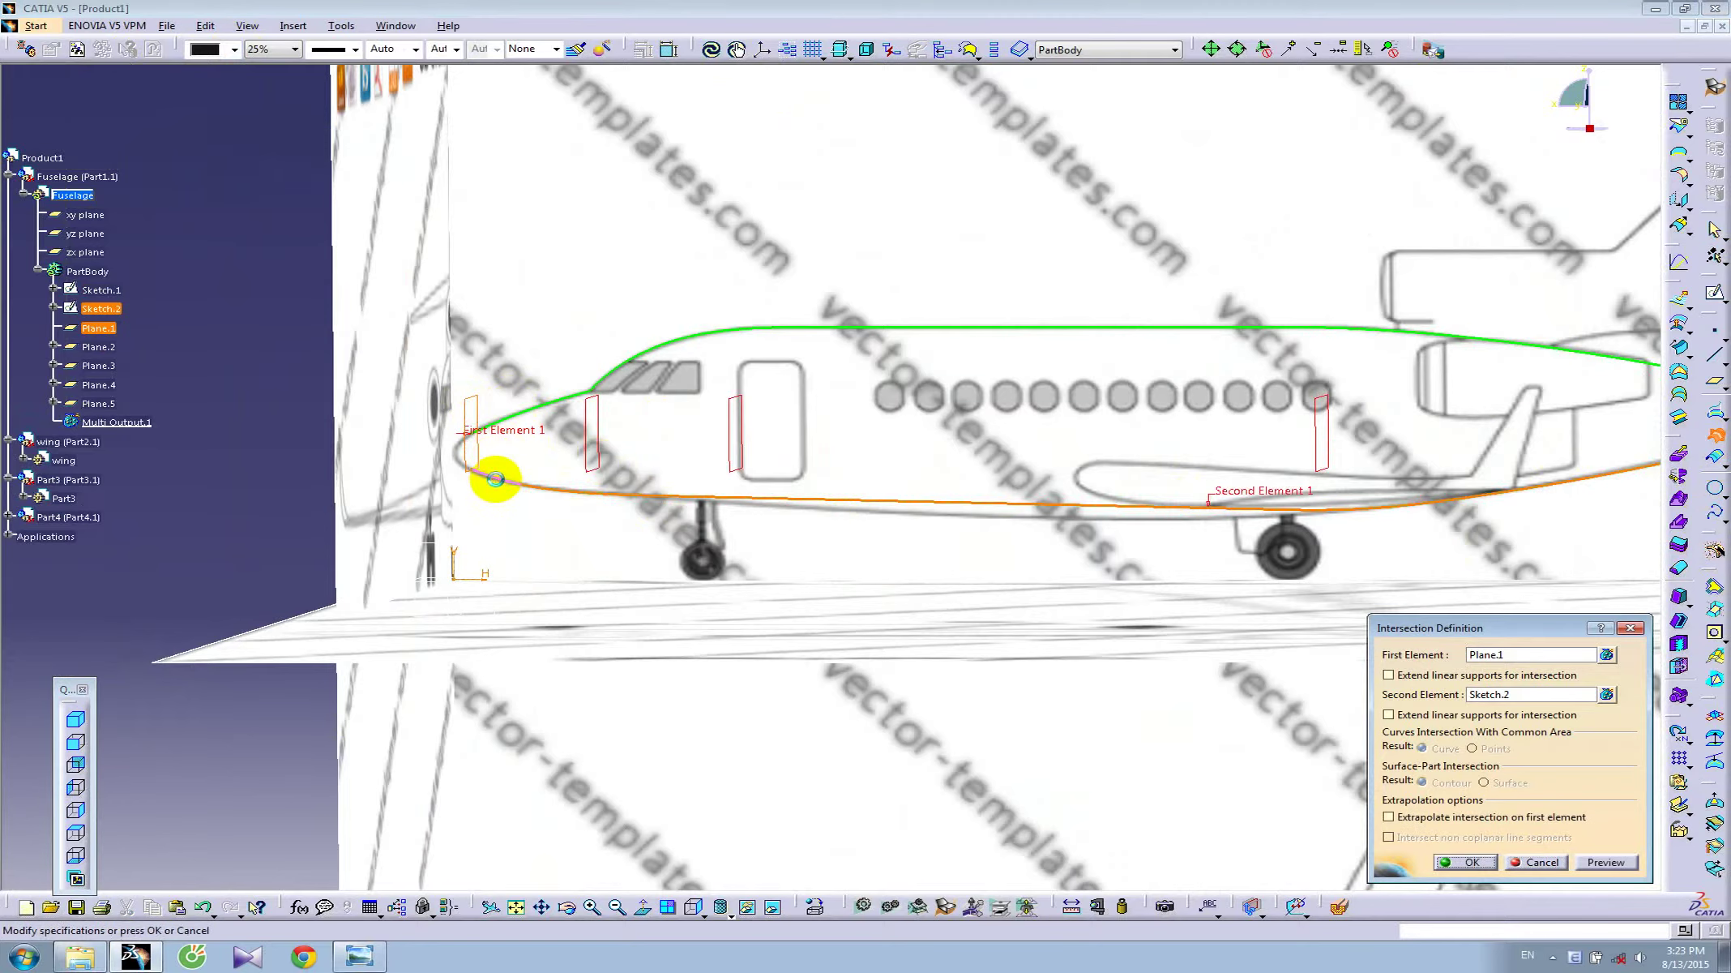
key(Return)
click(596, 434)
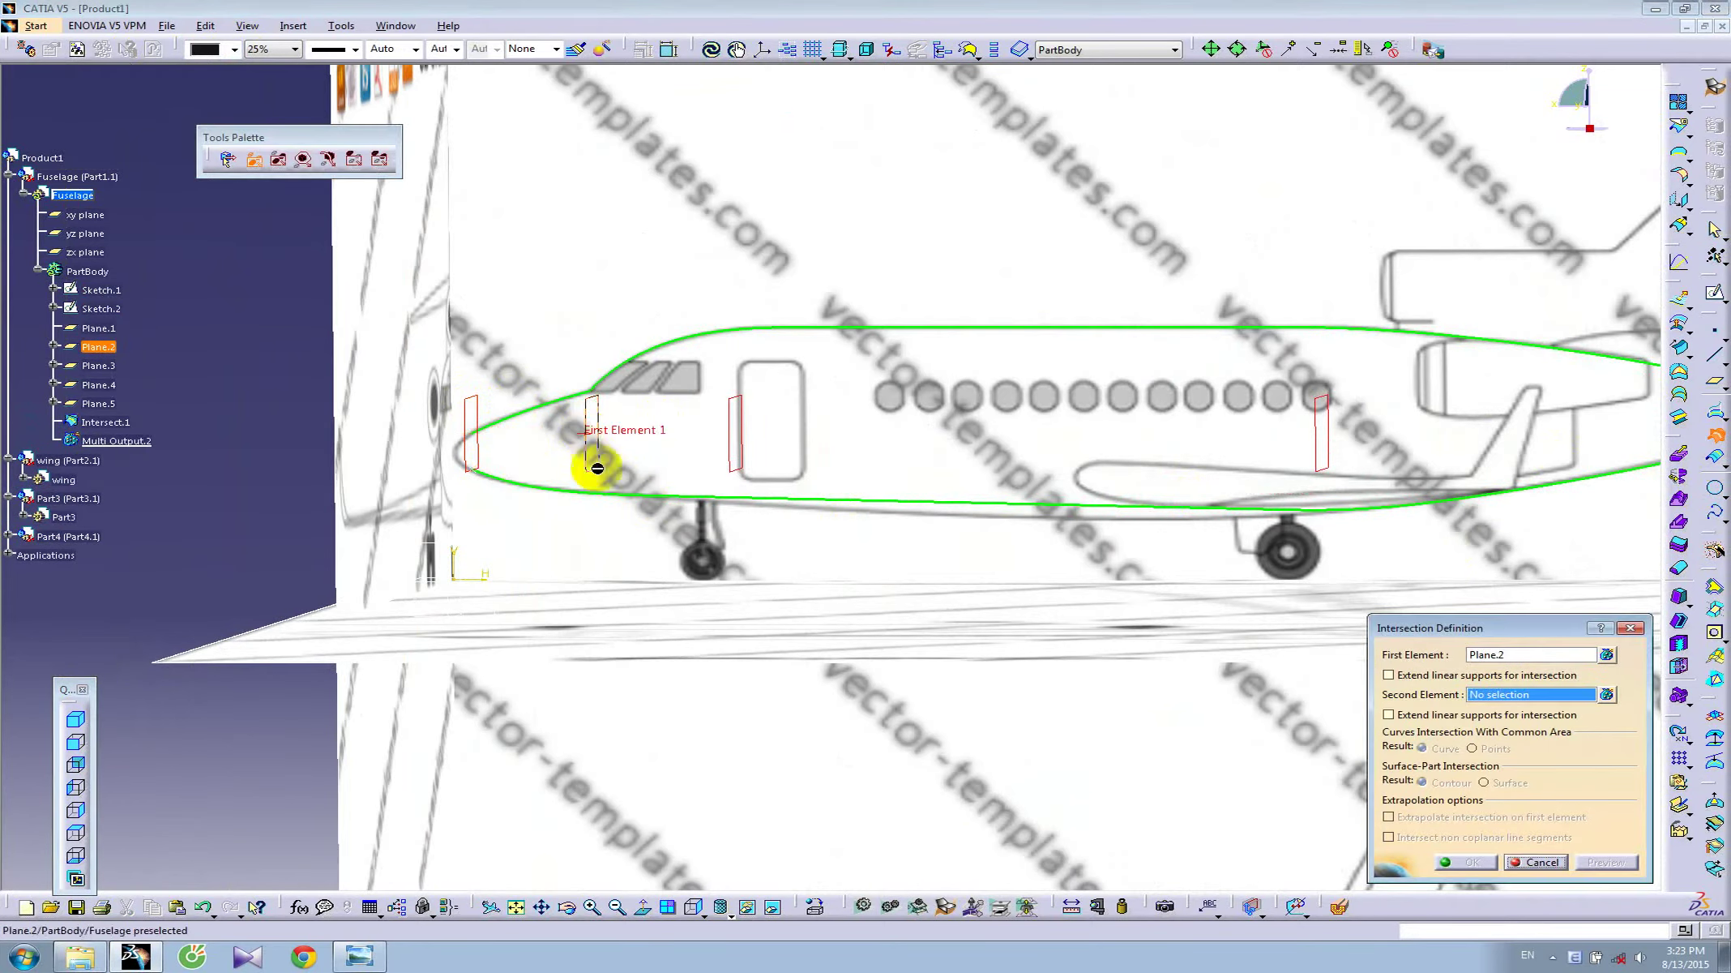
click(609, 493)
key(Return)
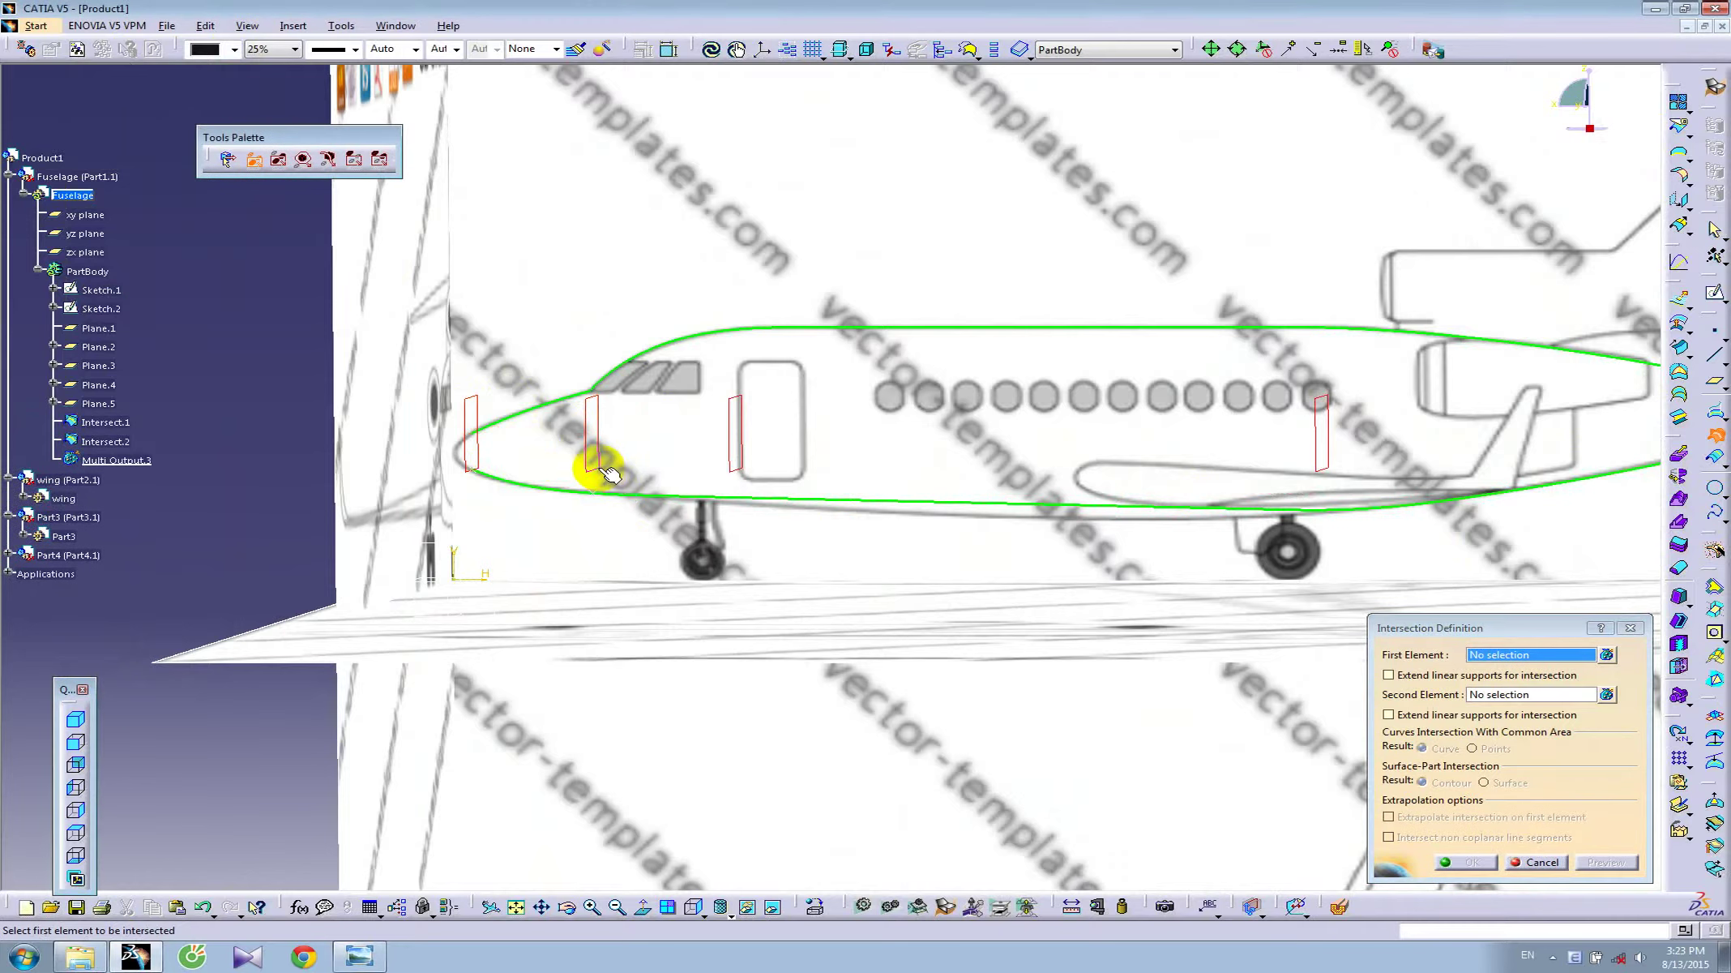
click(598, 467)
click(608, 389)
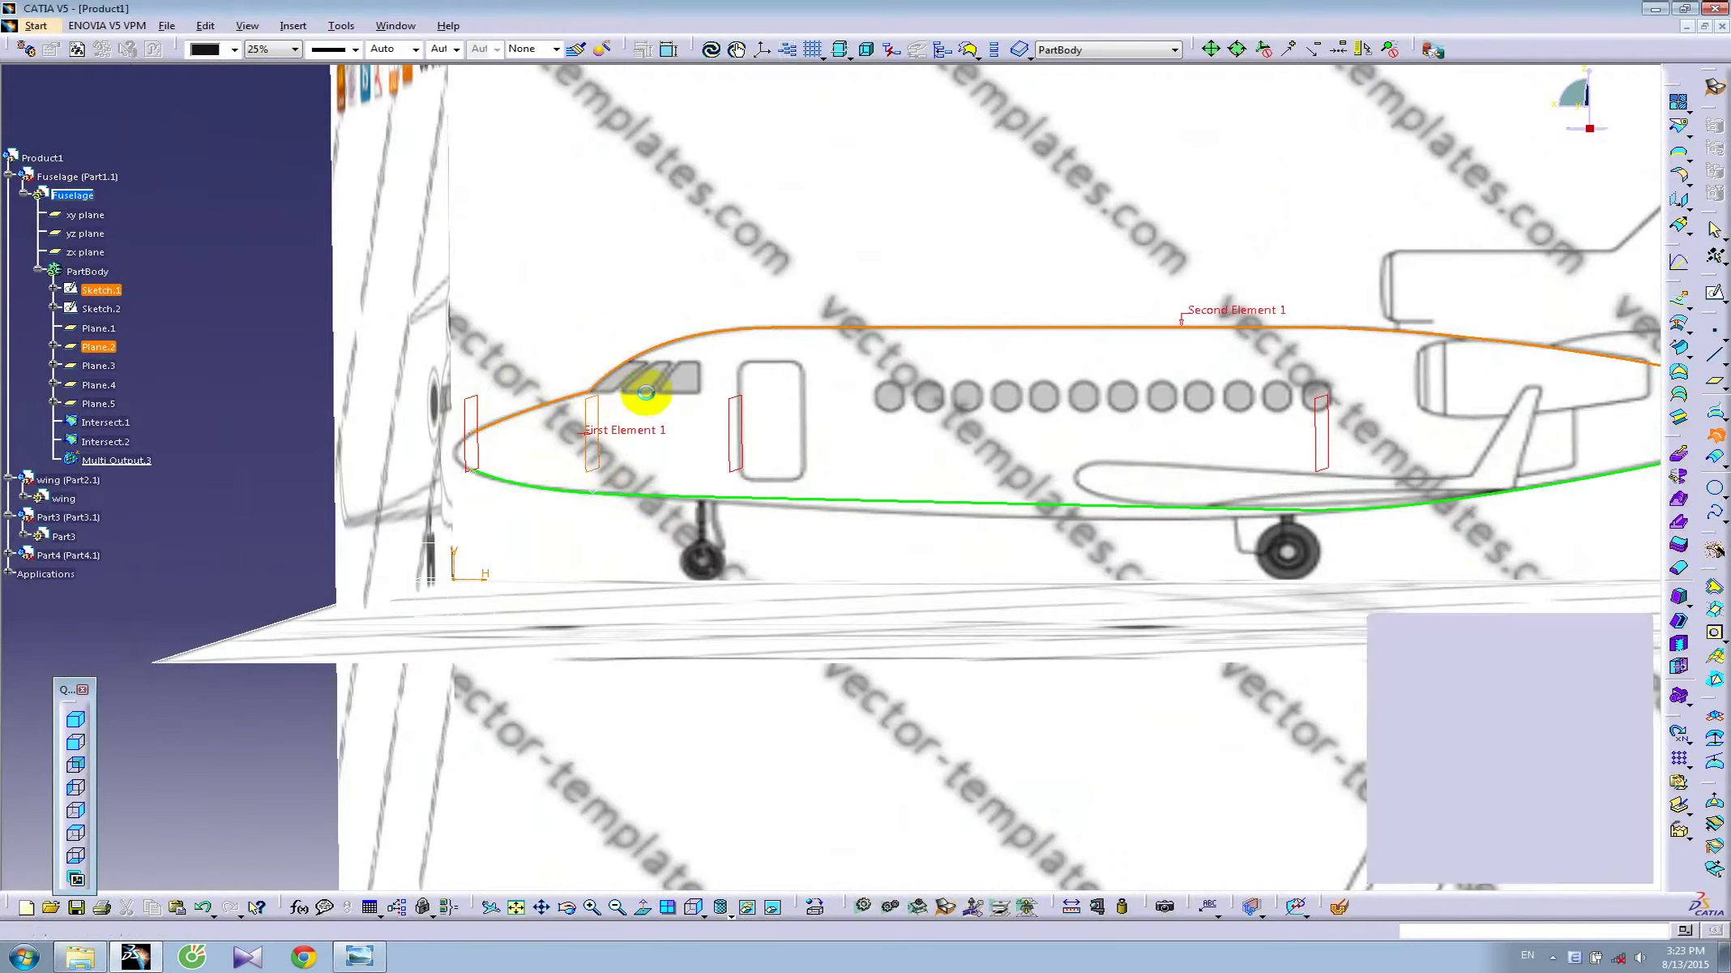
key(Return)
- Intersect Plane.3 and Plane.4 with both the upper and lower fuselage curves
click(735, 424)
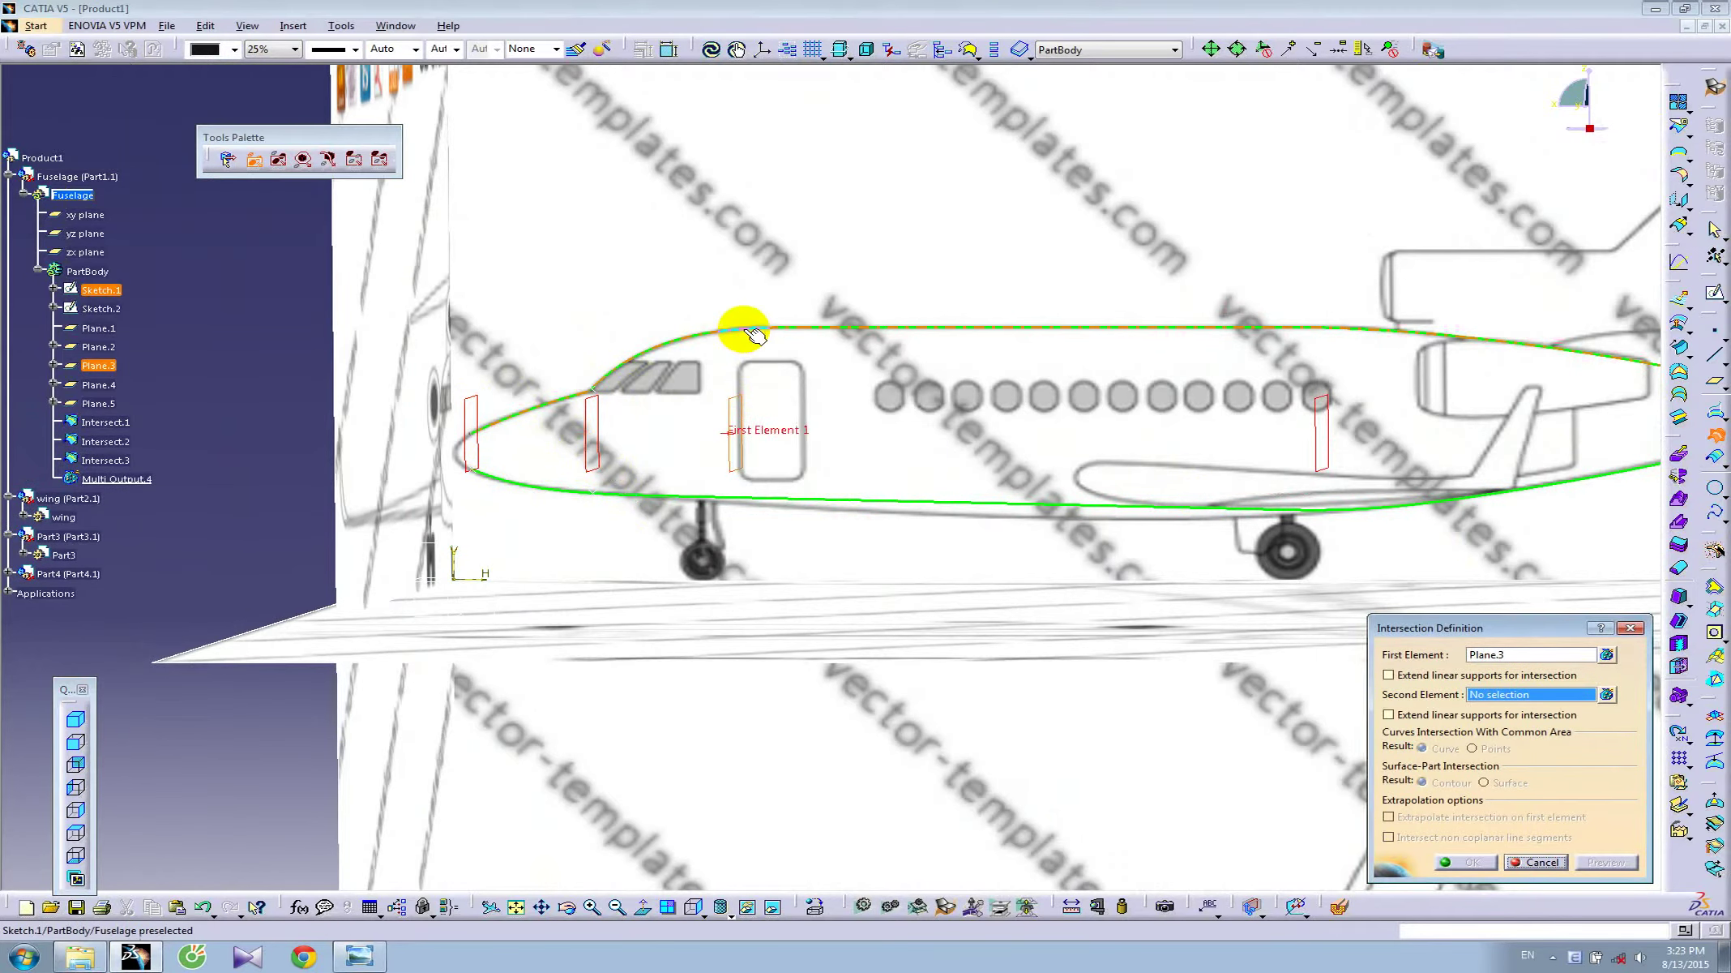
click(754, 334)
key(Return)
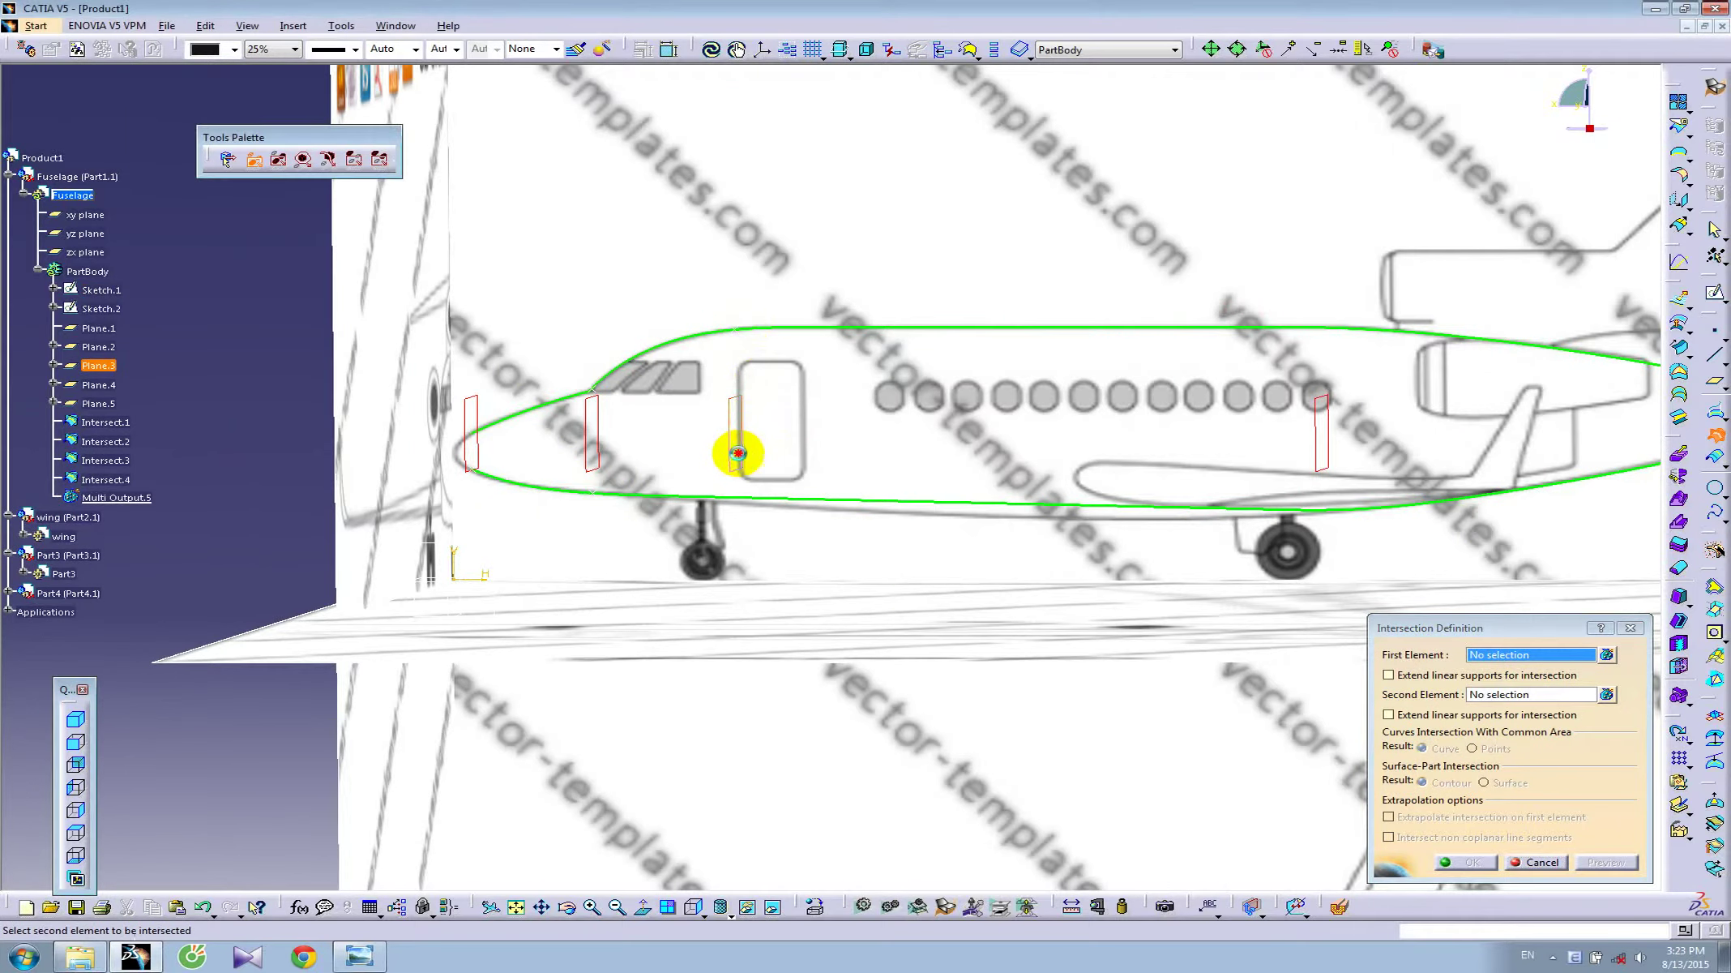
click(738, 452)
click(760, 500)
key(Return)
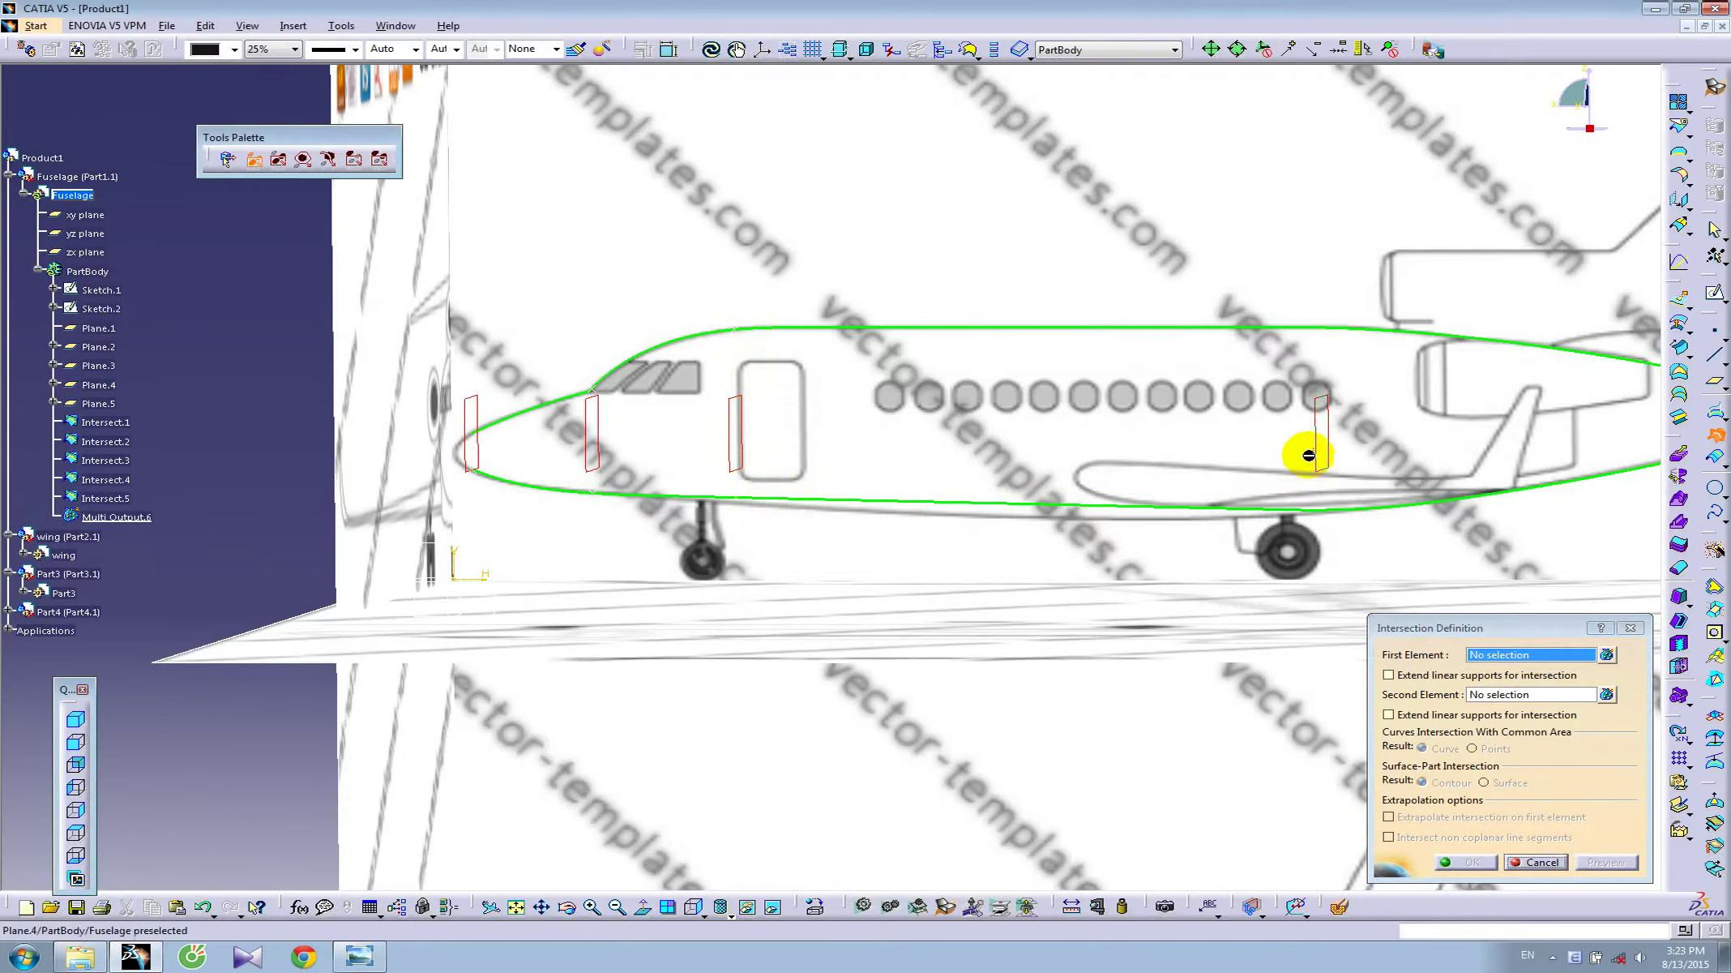
click(1323, 436)
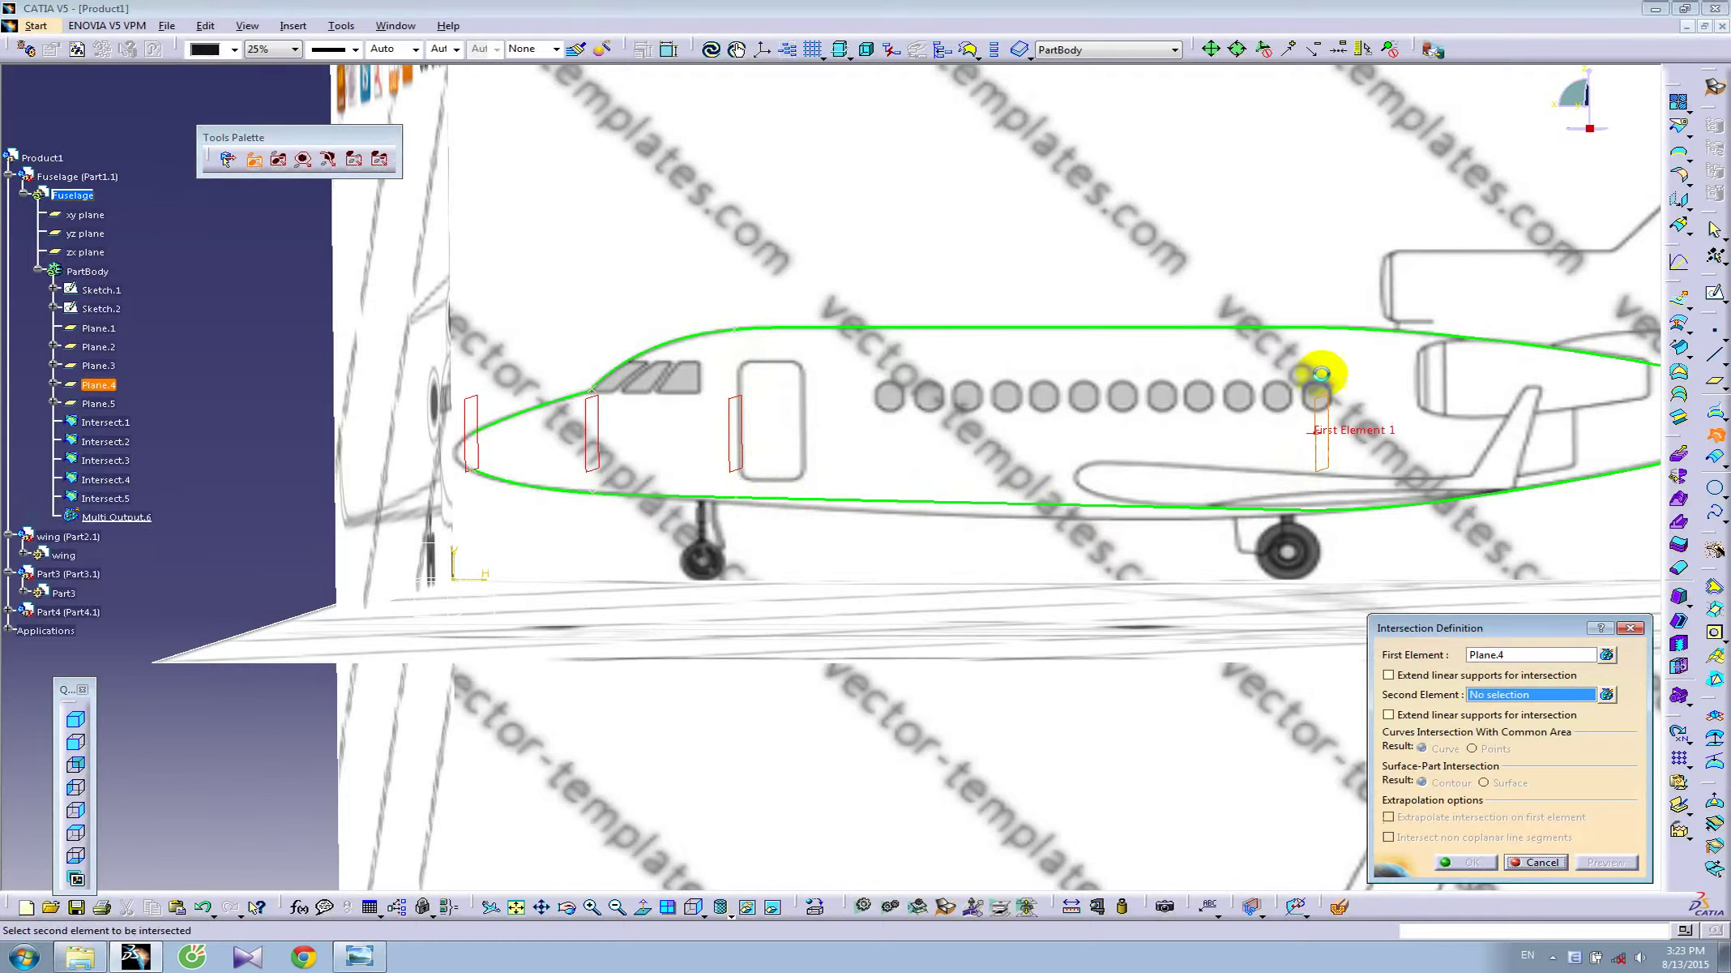
click(1323, 333)
key(Return)
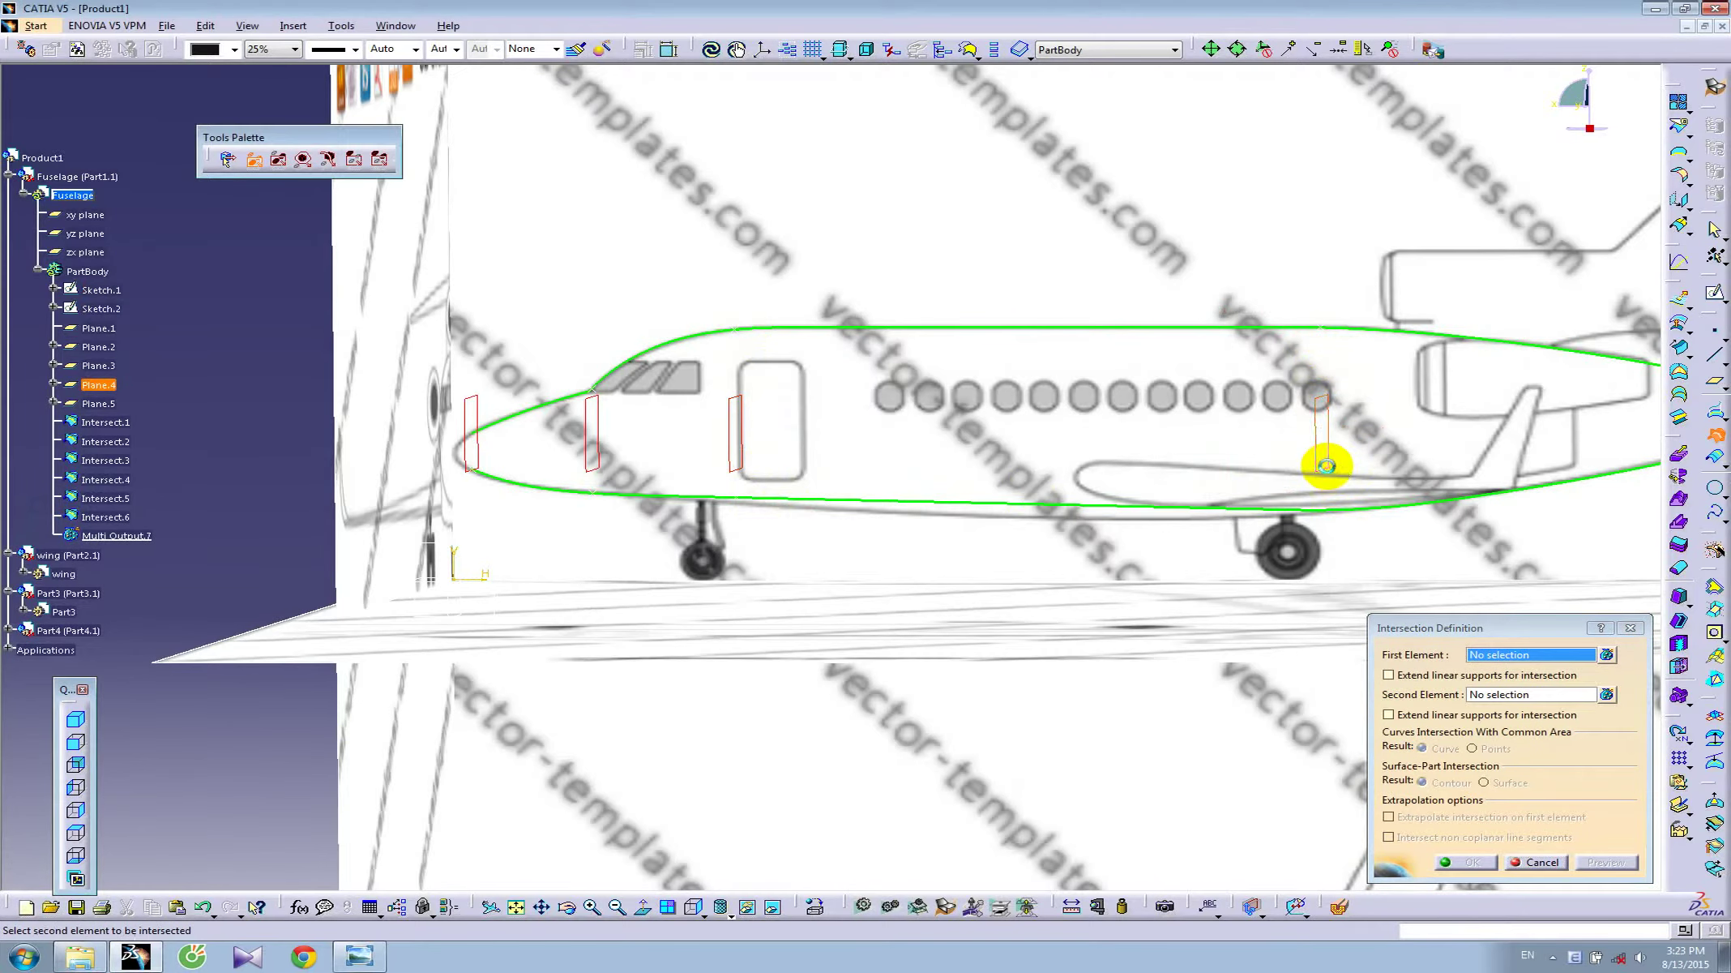
click(1327, 465)
click(1326, 508)
key(Return)
- Intersect Plane.5 with the upper and lower curves, then close the Intersection dialog
middle_drag(1212, 493, 632, 506)
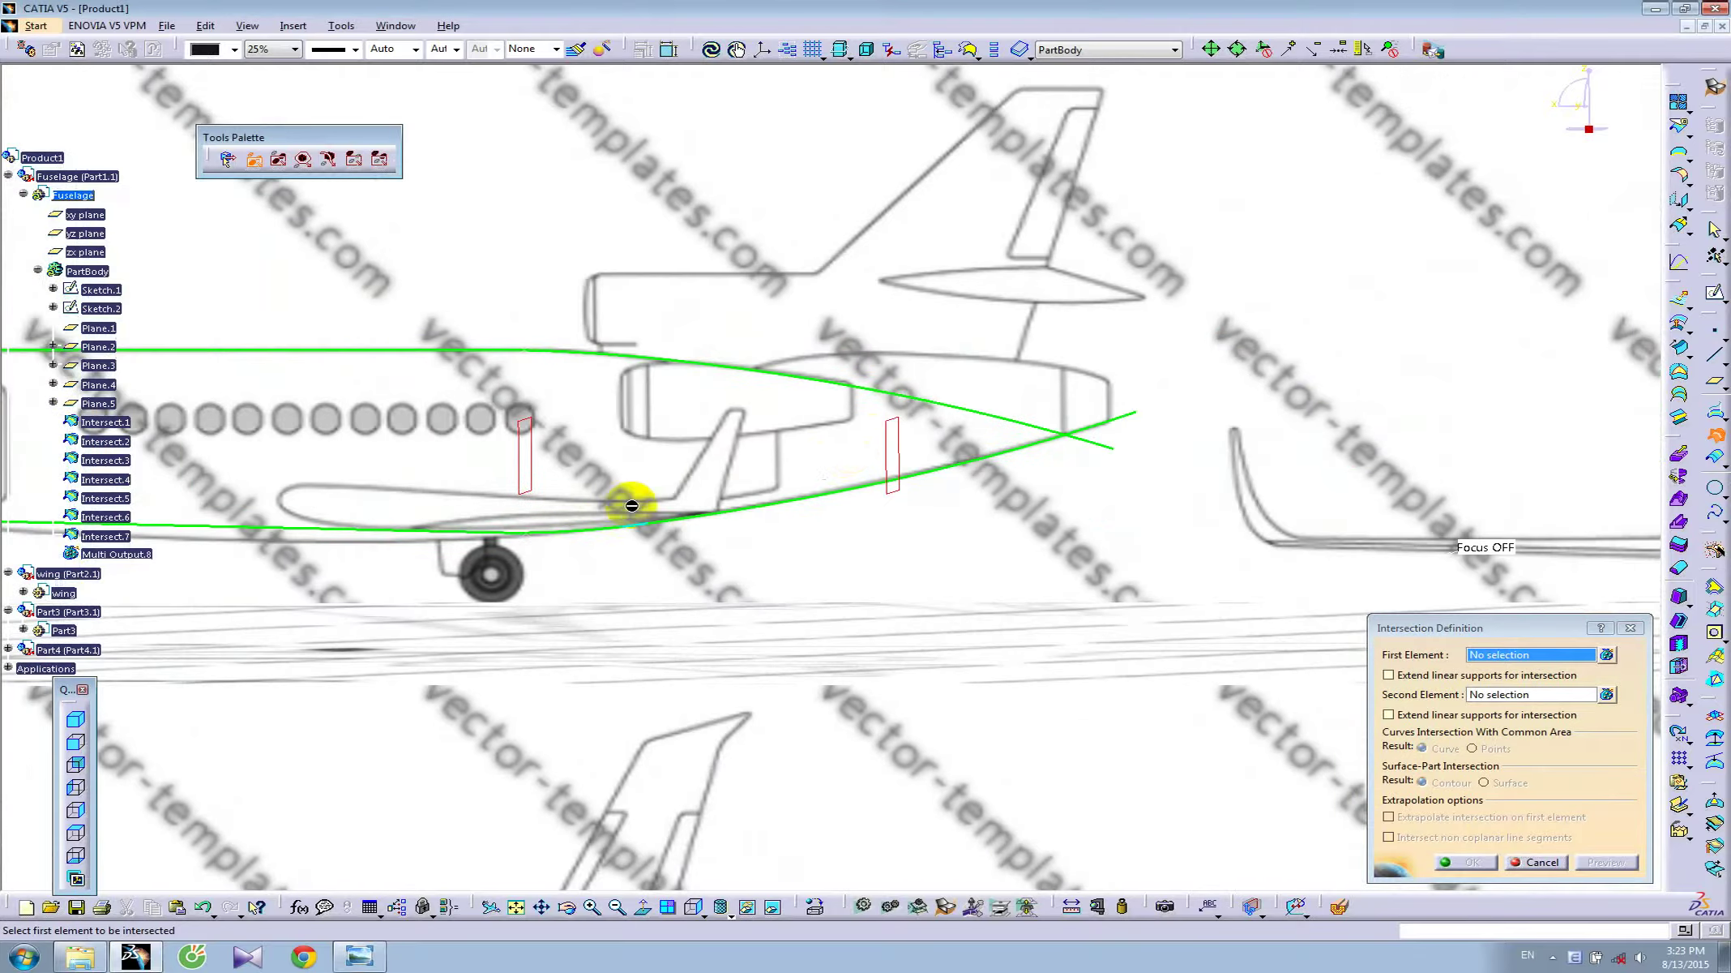
click(898, 420)
click(908, 398)
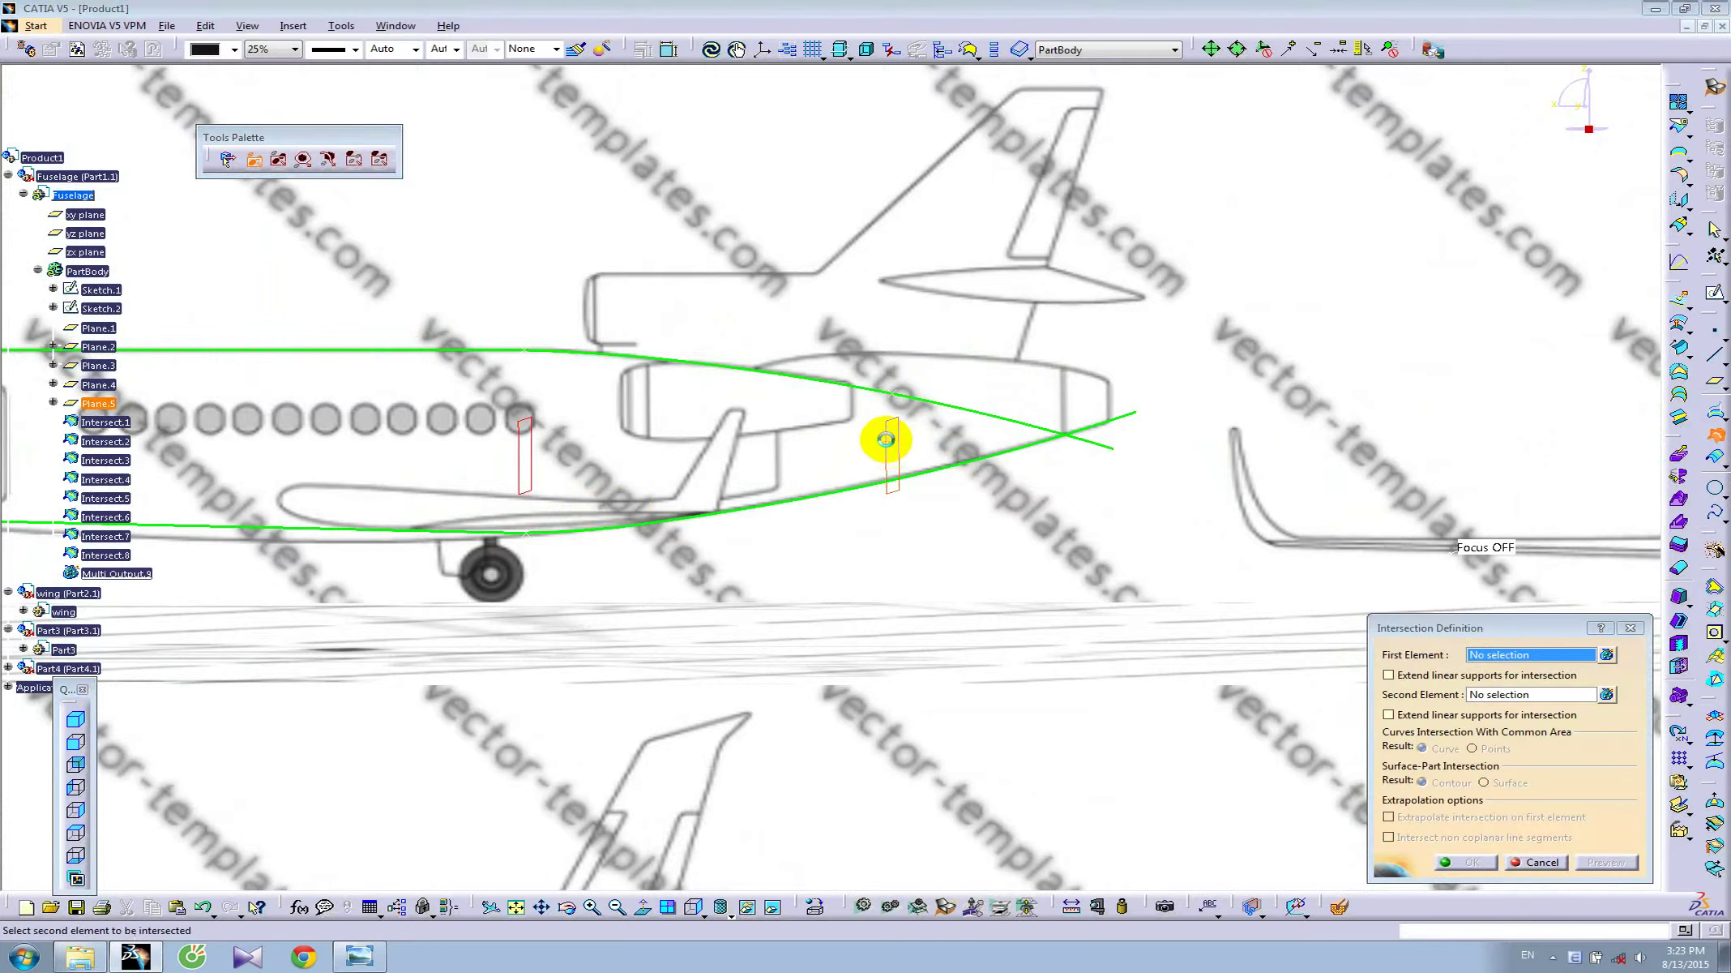
click(888, 452)
click(891, 489)
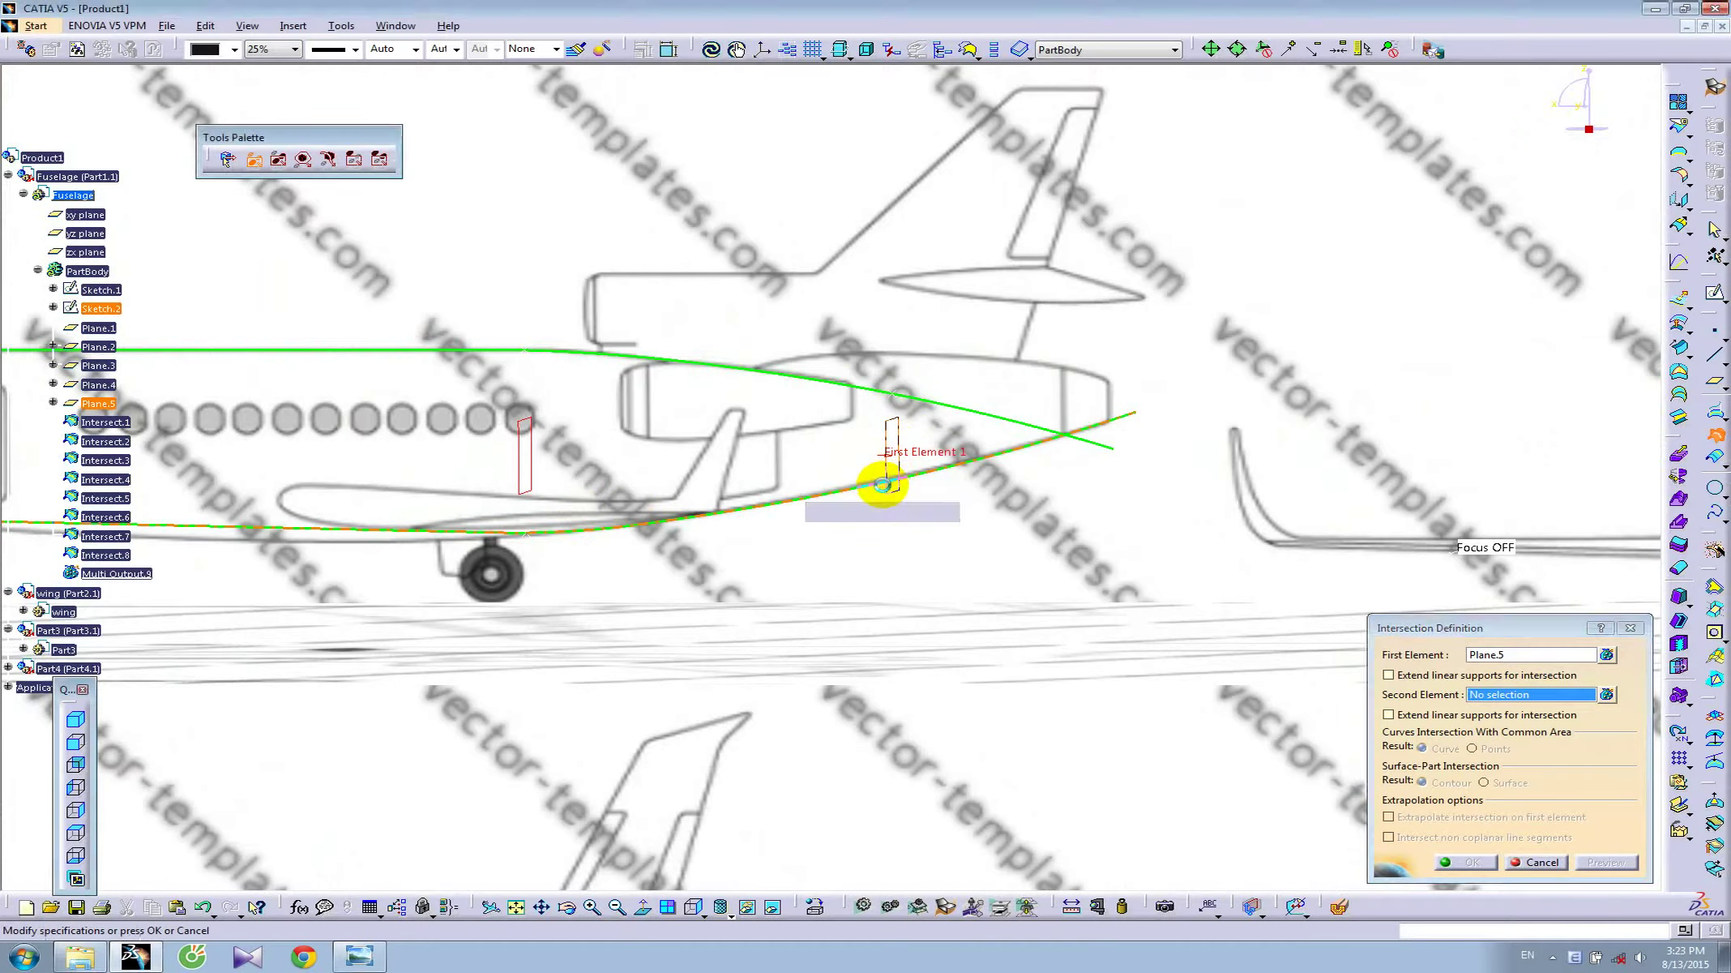
click(1540, 862)
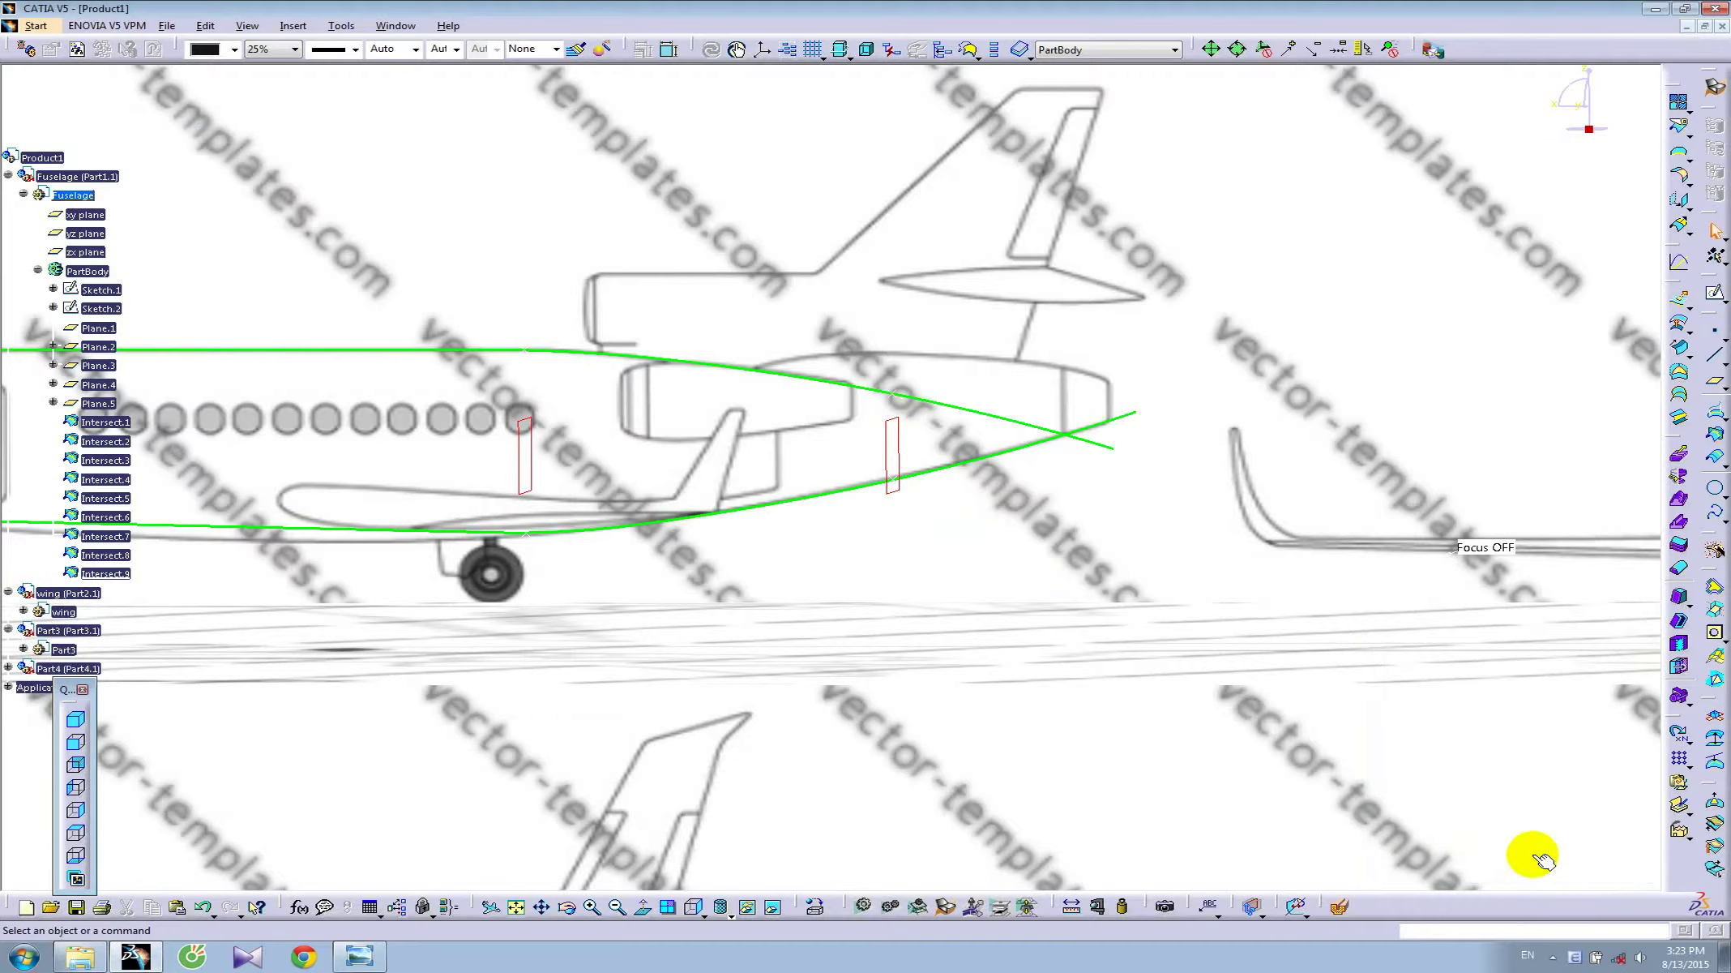
- Drag the aft control point of Sketch.1's roof spline near the tail, then exit to 3D
double_click(994, 415)
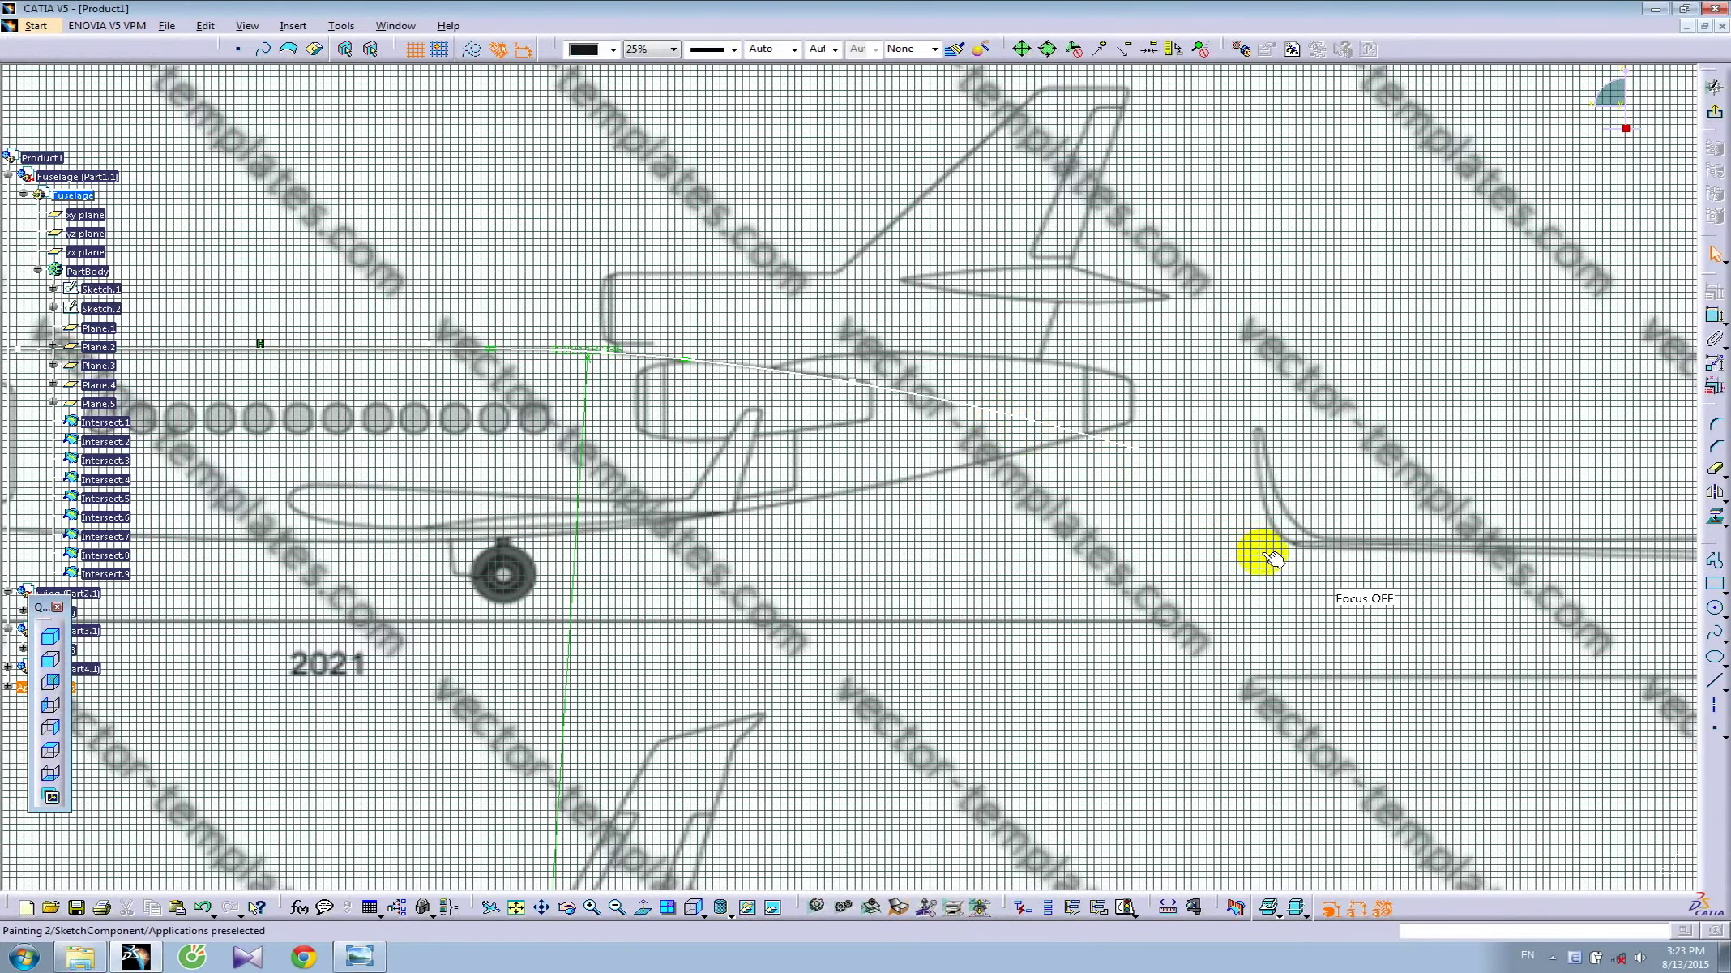
mouse_move(1256, 553)
middle_down()
mouse_move(1243, 496)
mouse_move(1434, 444)
middle_up()
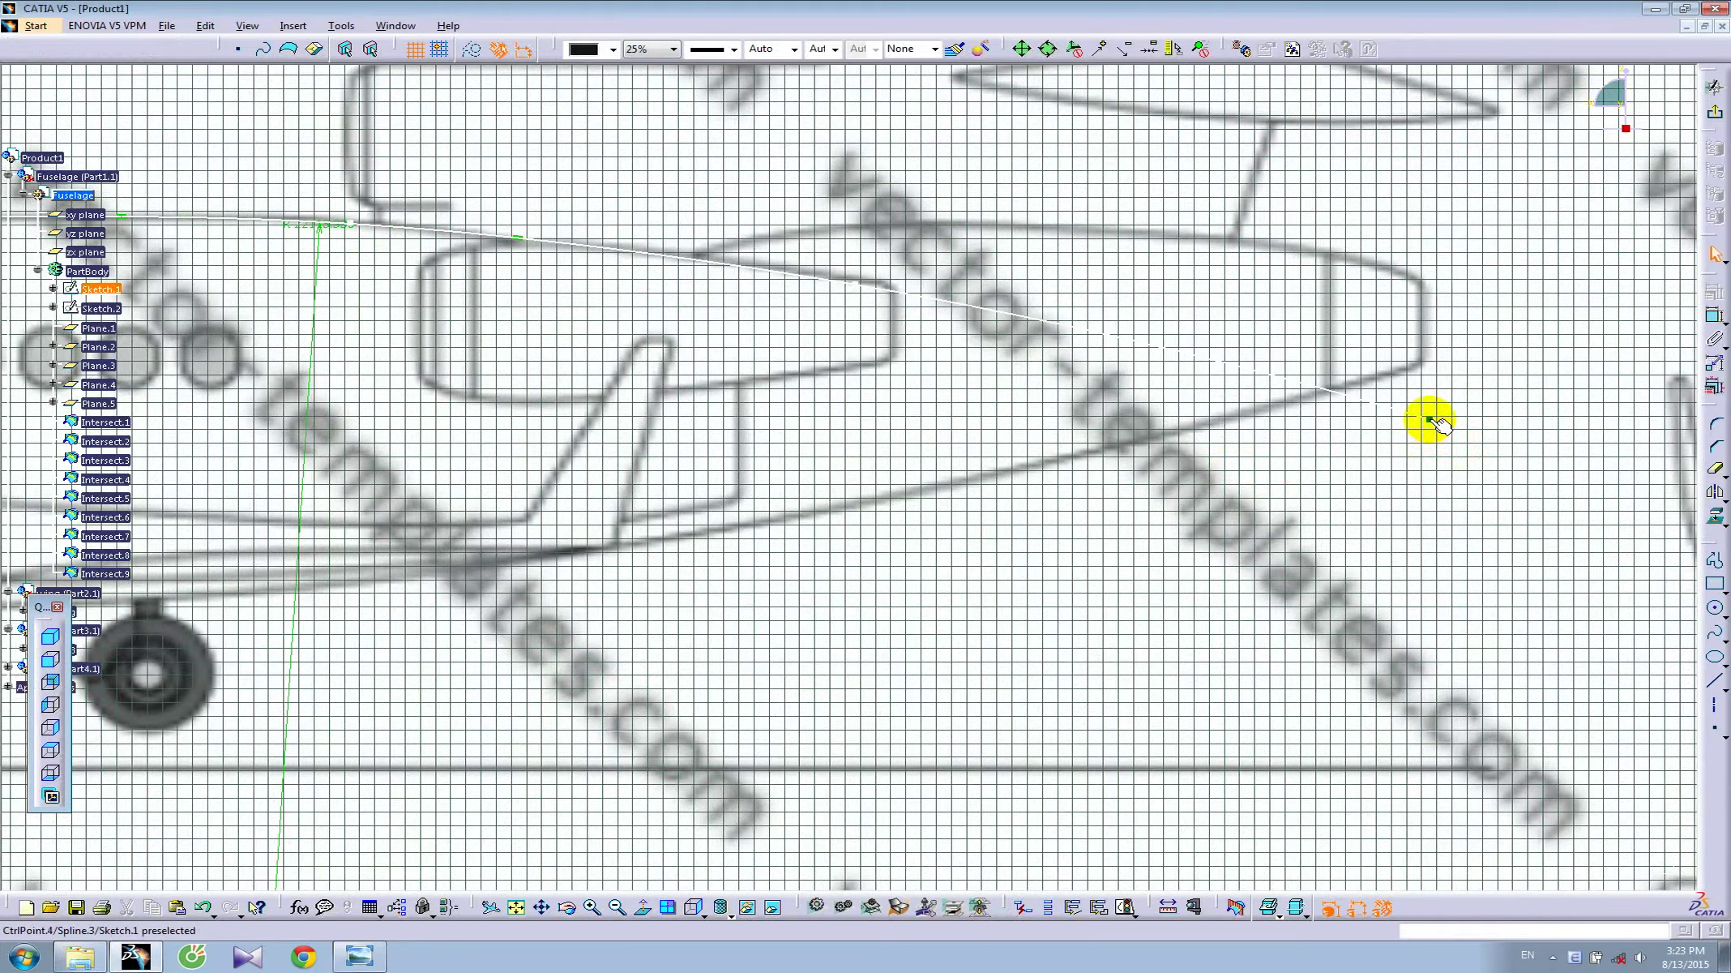
mouse_move(1431, 420)
mouse_down()
mouse_move(1257, 359)
mouse_move(1122, 343)
mouse_up()
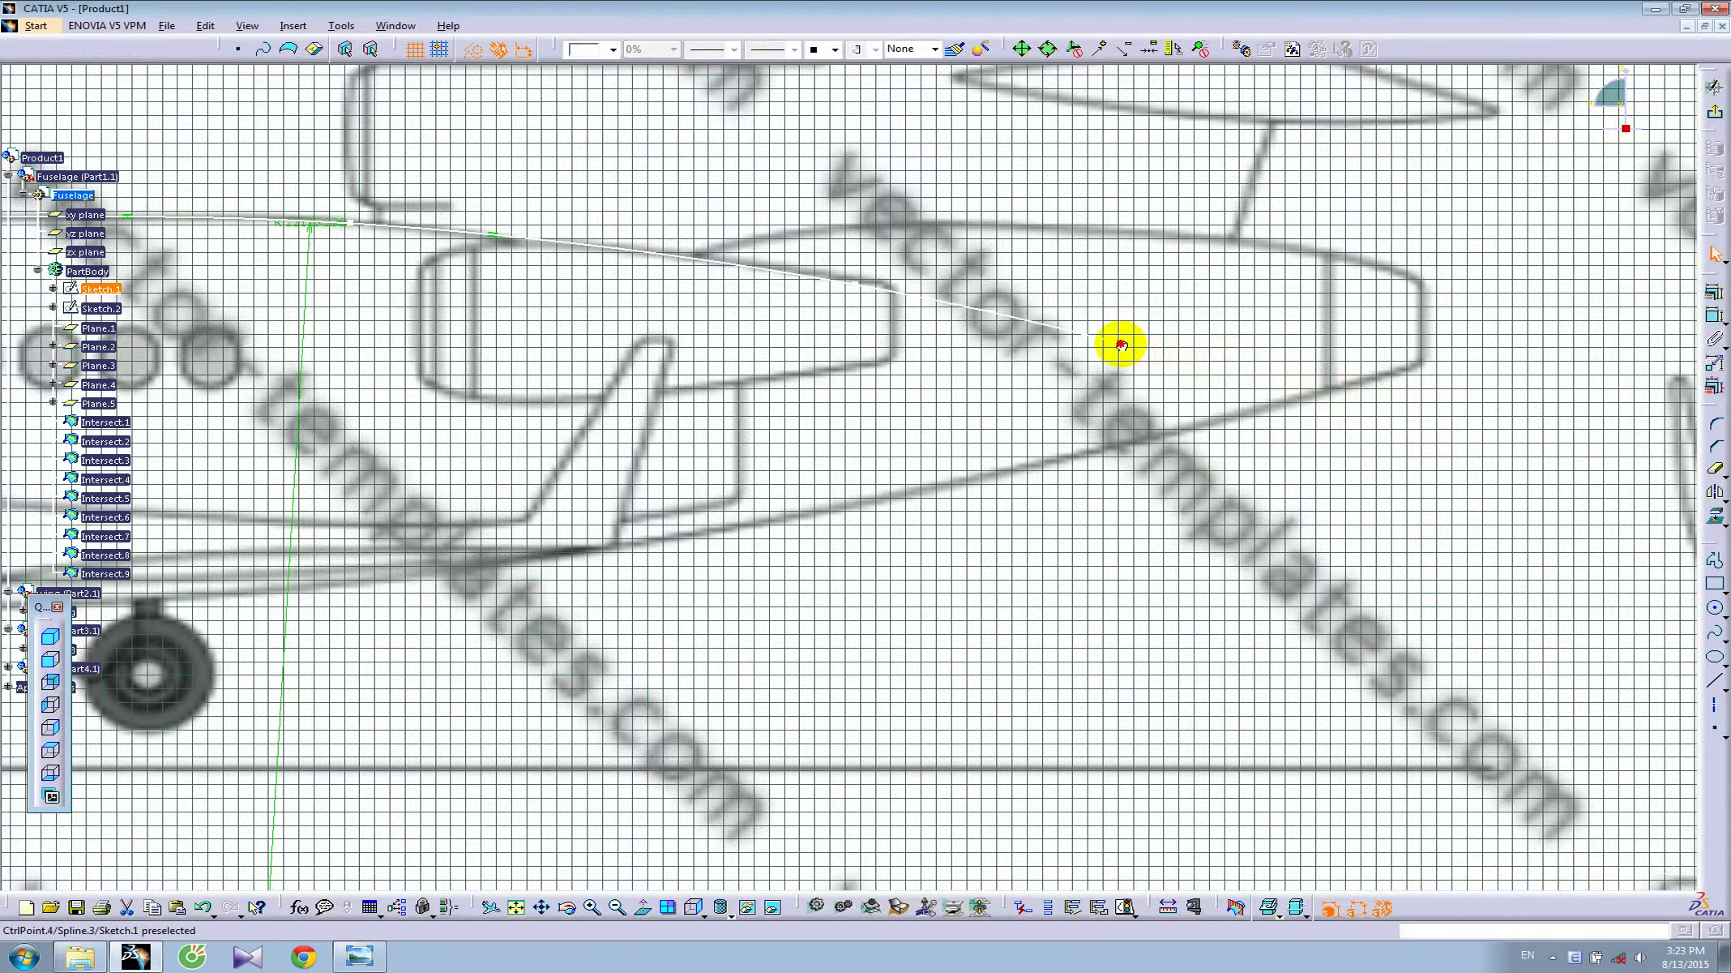
click(1715, 112)
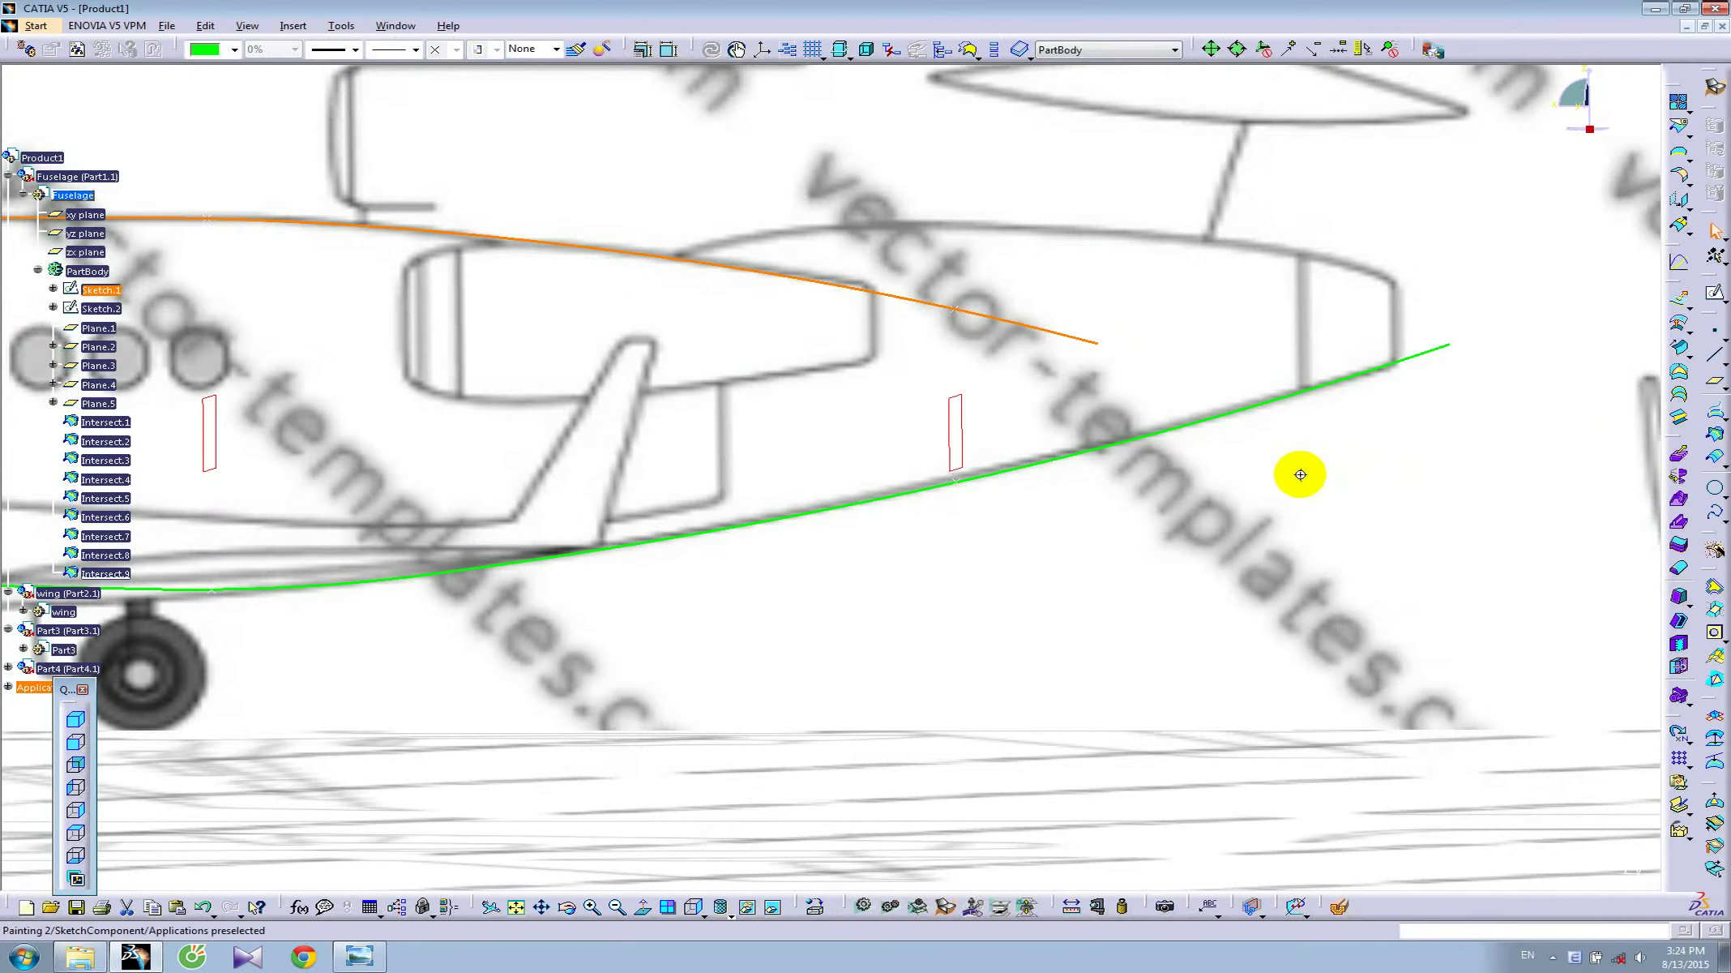
mouse_move(1301, 474)
middle_down()
mouse_move(1245, 584)
mouse_move(951, 565)
mouse_move(1005, 553)
mouse_move(831, 561)
mouse_move(935, 580)
mouse_move(866, 599)
mouse_move(837, 574)
mouse_move(4, 498)
middle_up()
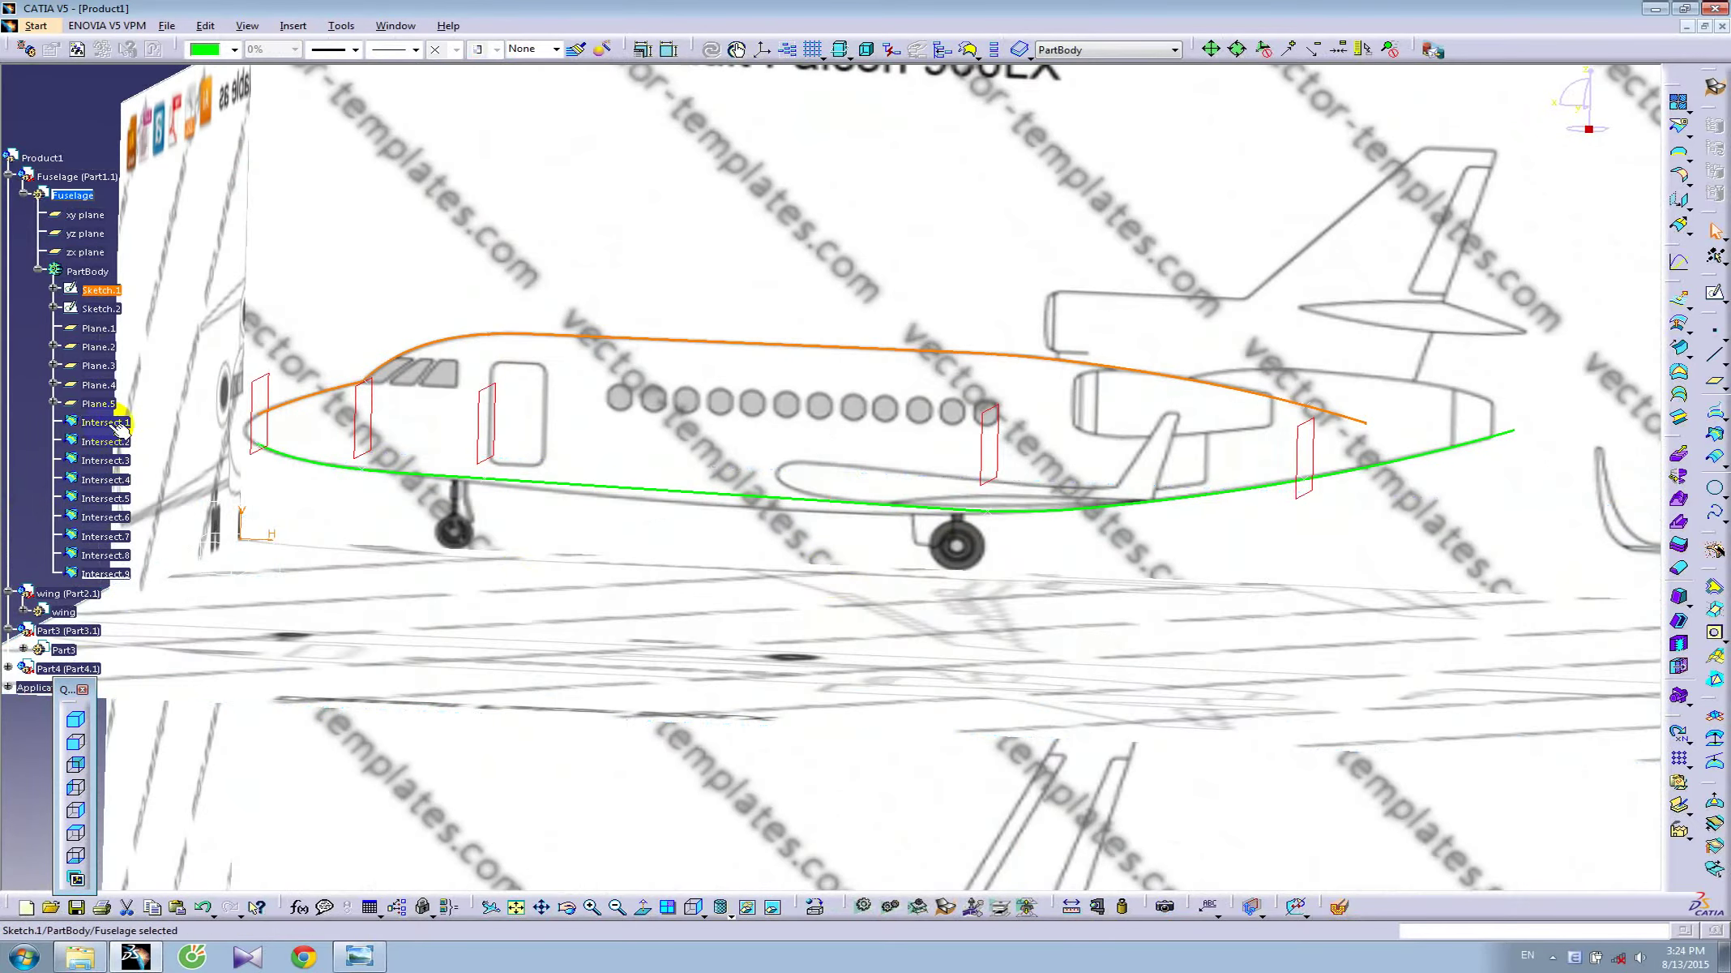
- Colour Intersect.1 through Intersect.9 black and rotate the view to see them
shift+click(105, 573)
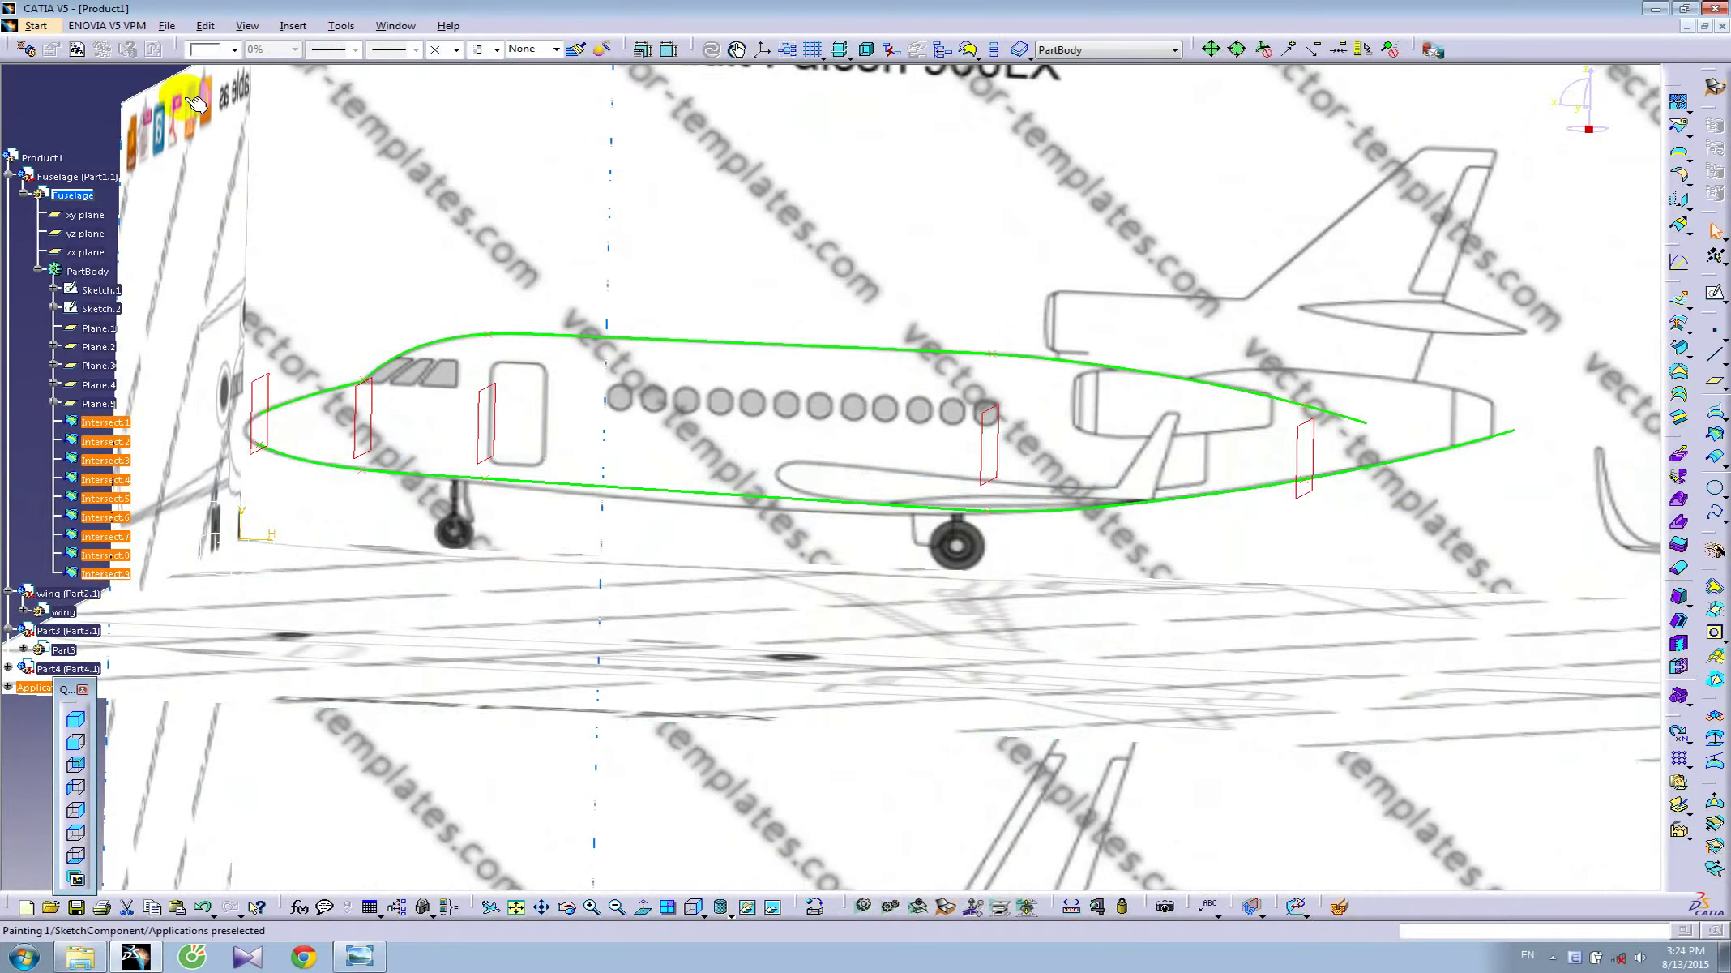
click(233, 50)
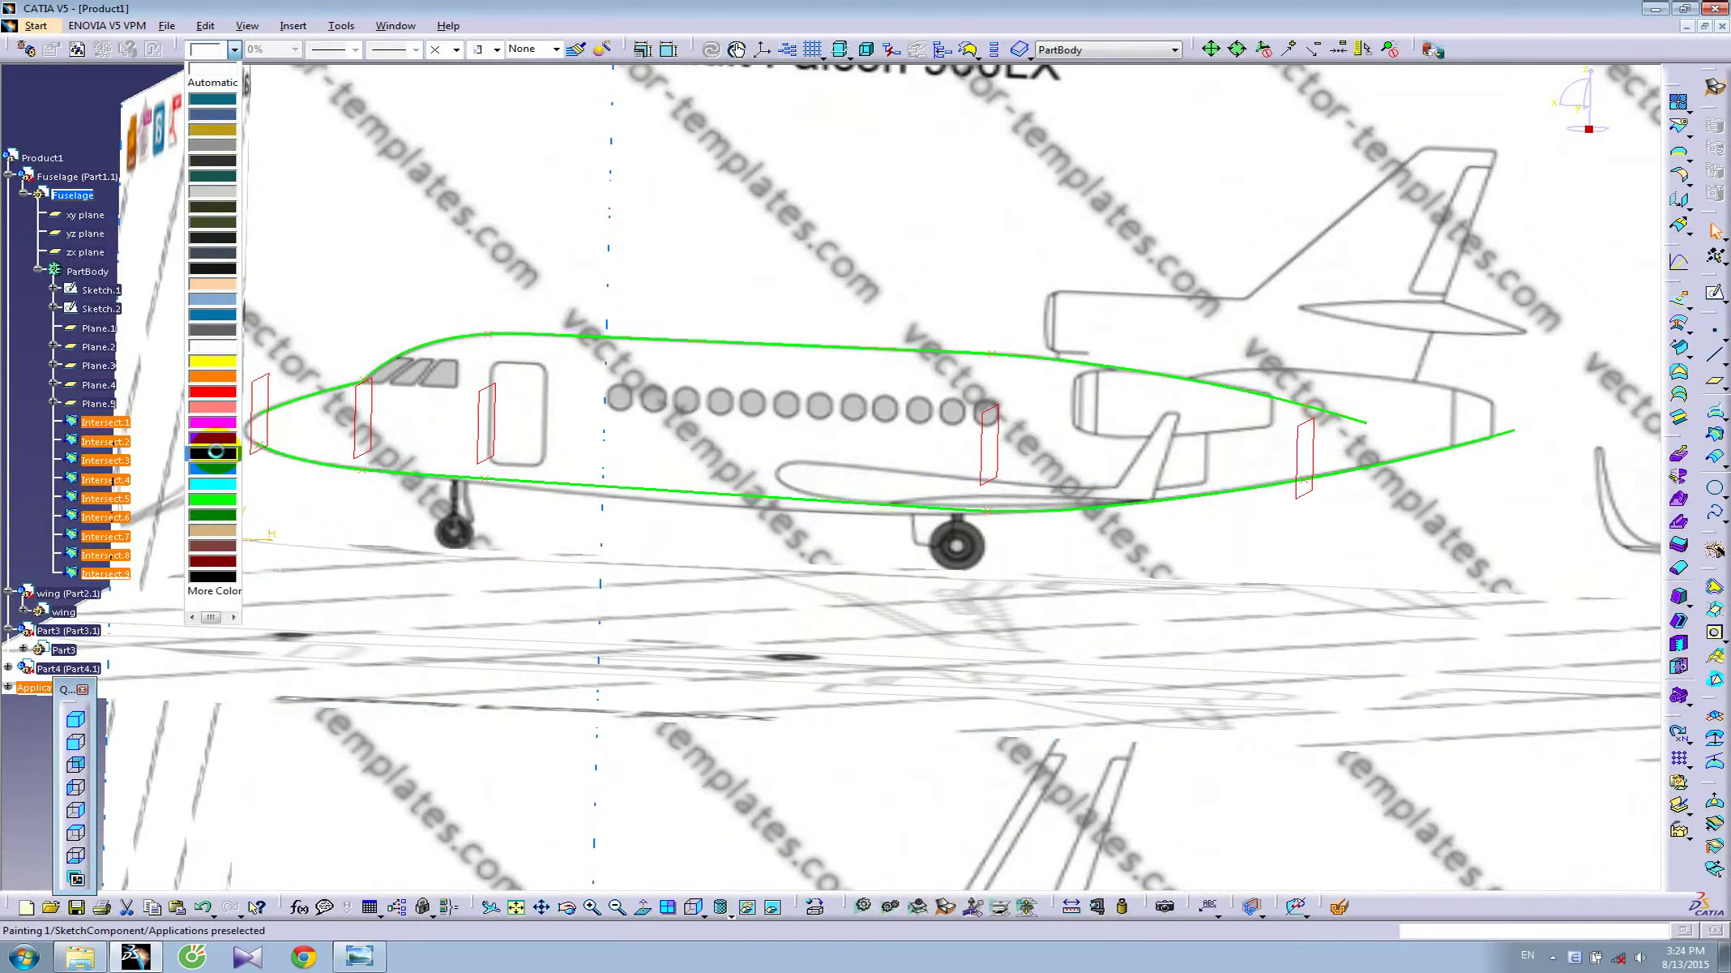
click(216, 452)
click(87, 93)
middle_drag(470, 494, 632, 438)
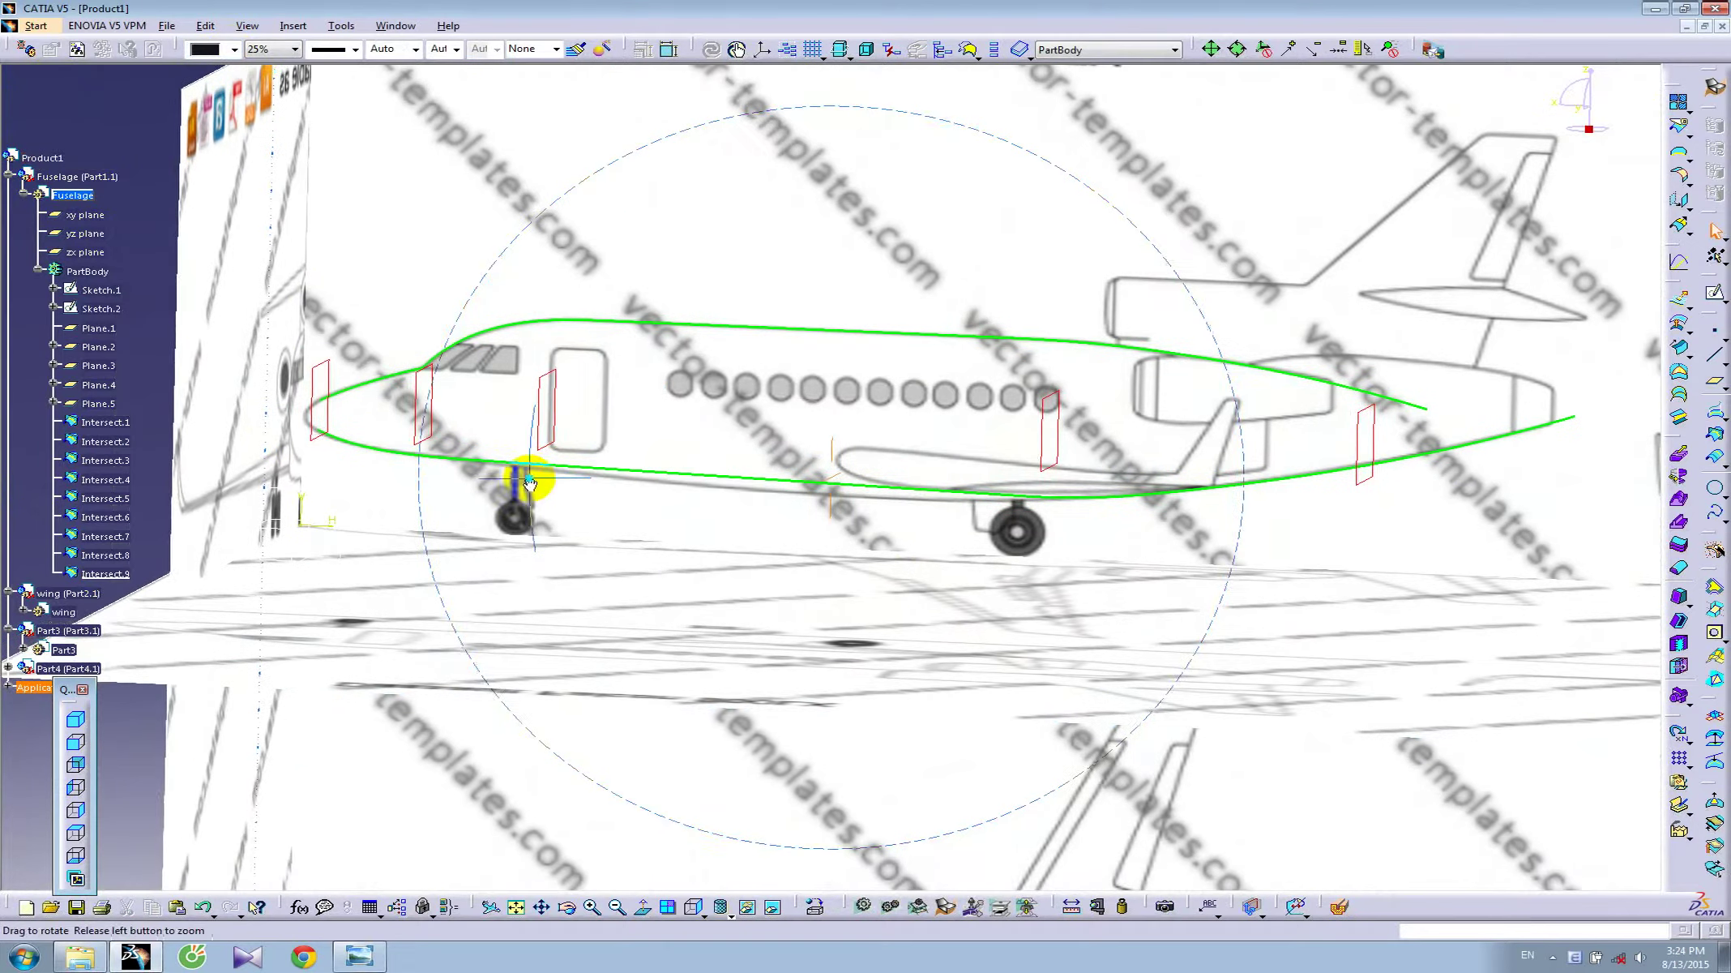
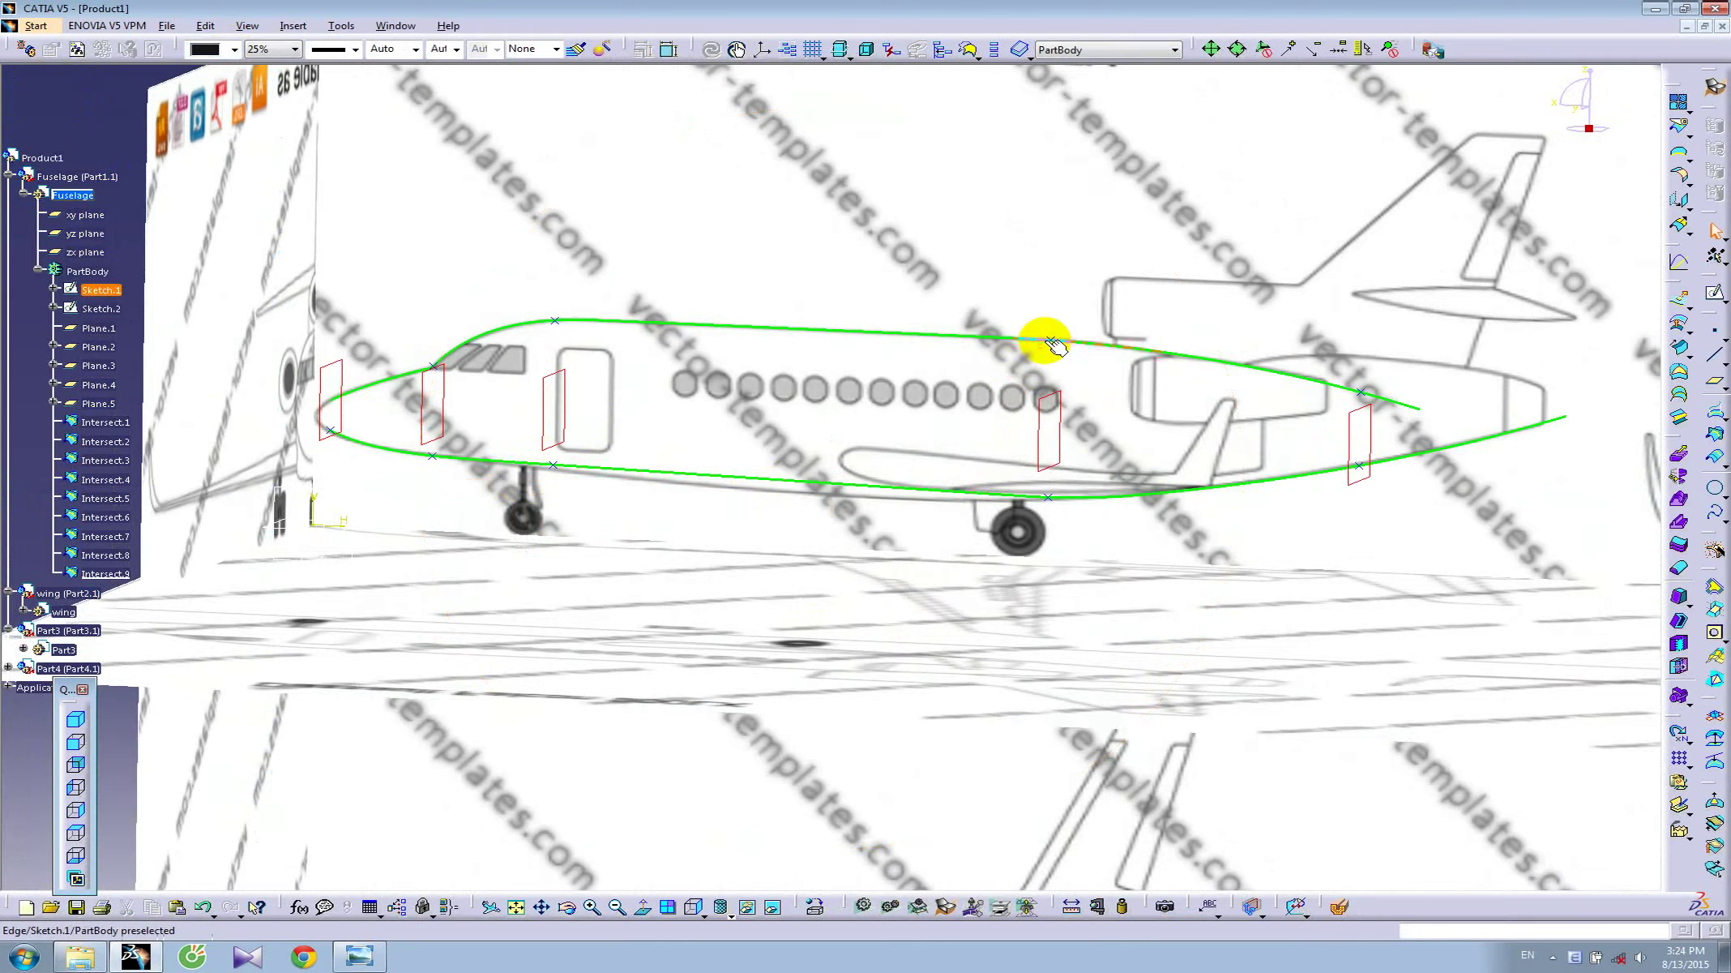
- Open a sketch on the nose plane and draw a circle on the centreline
click(341, 377)
click(1715, 294)
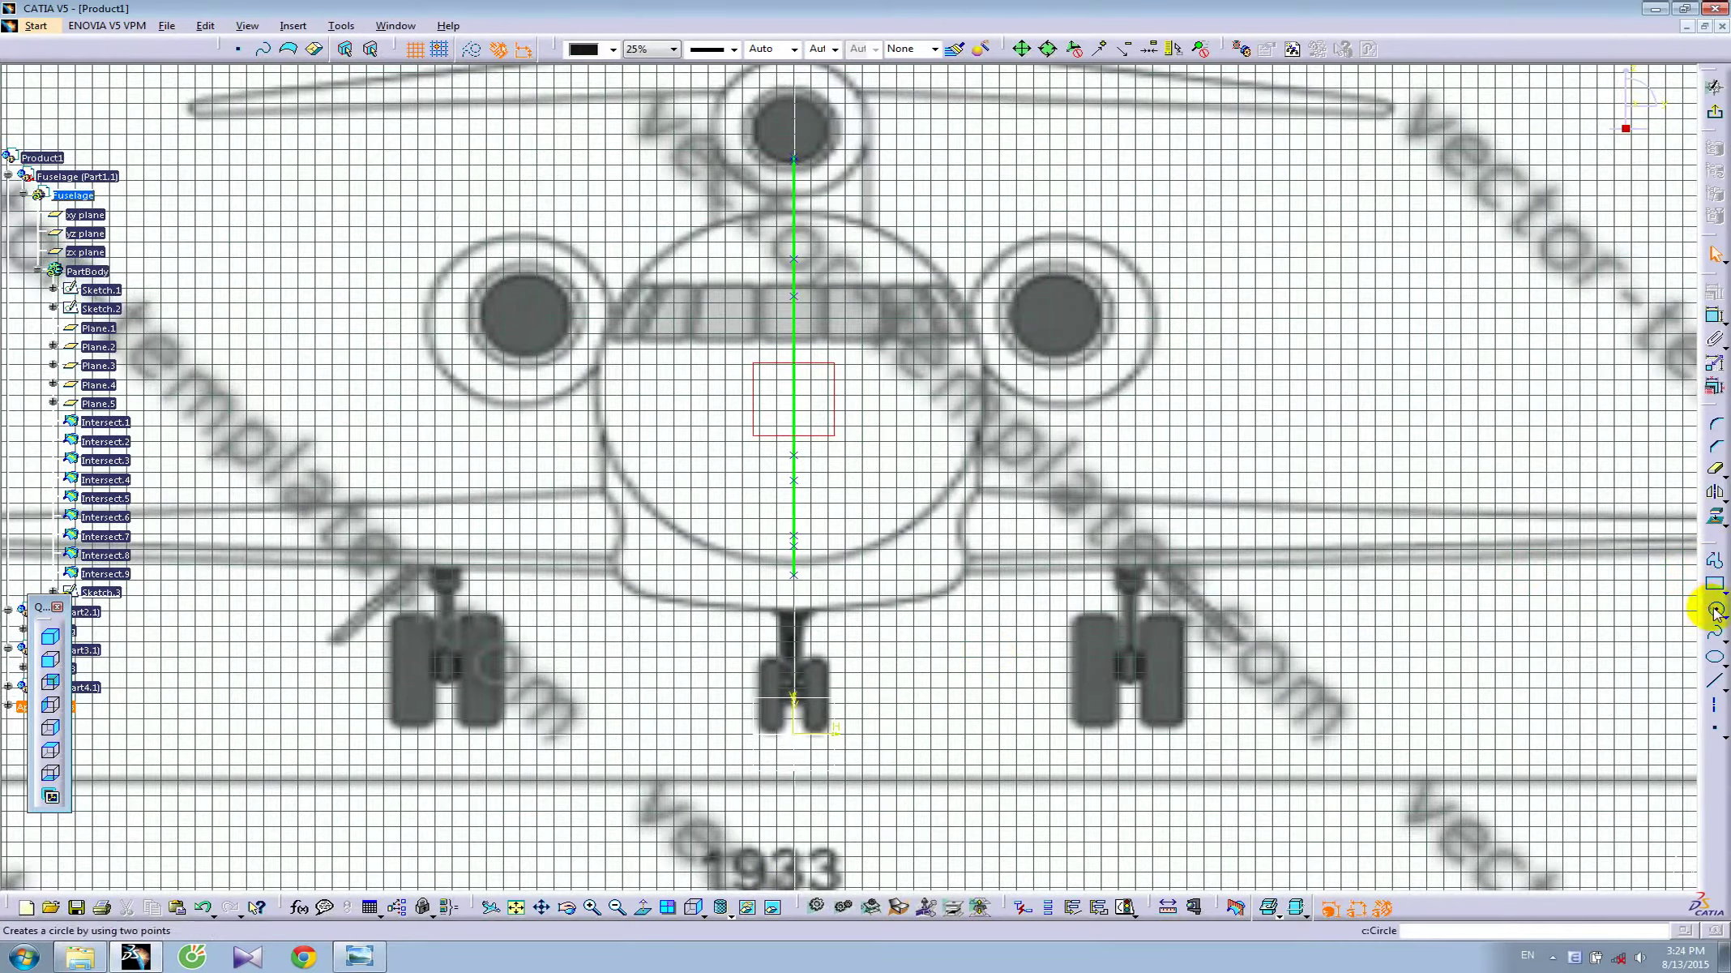
click(1715, 610)
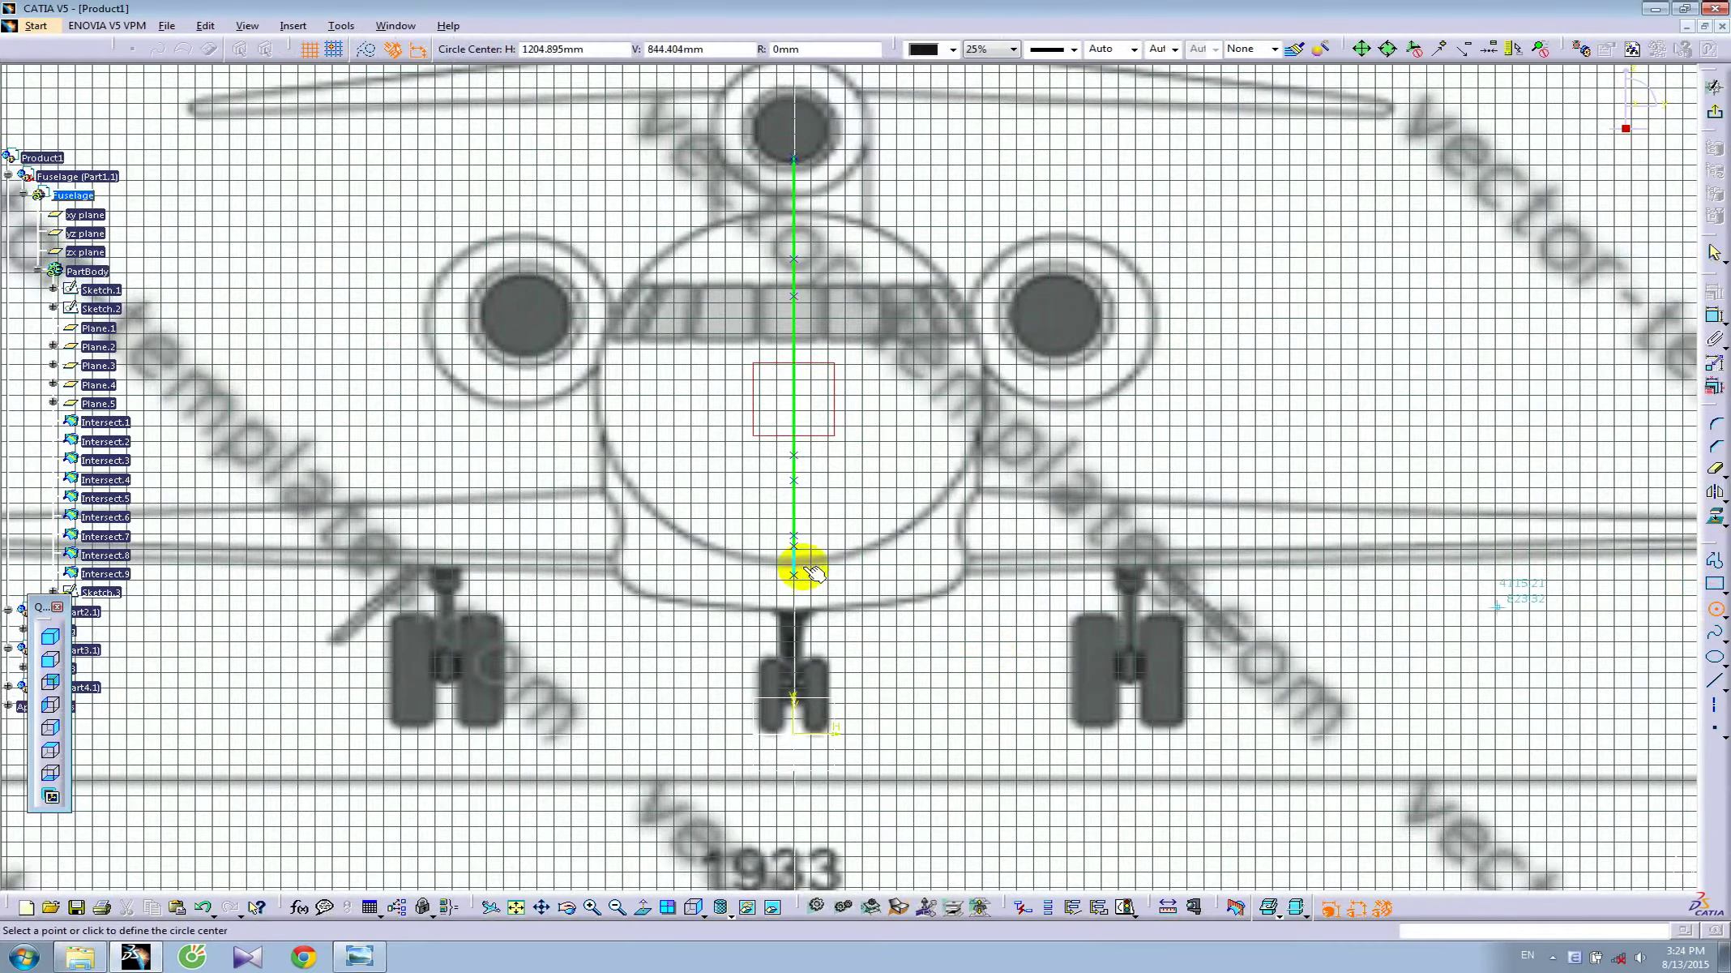
click(850, 486)
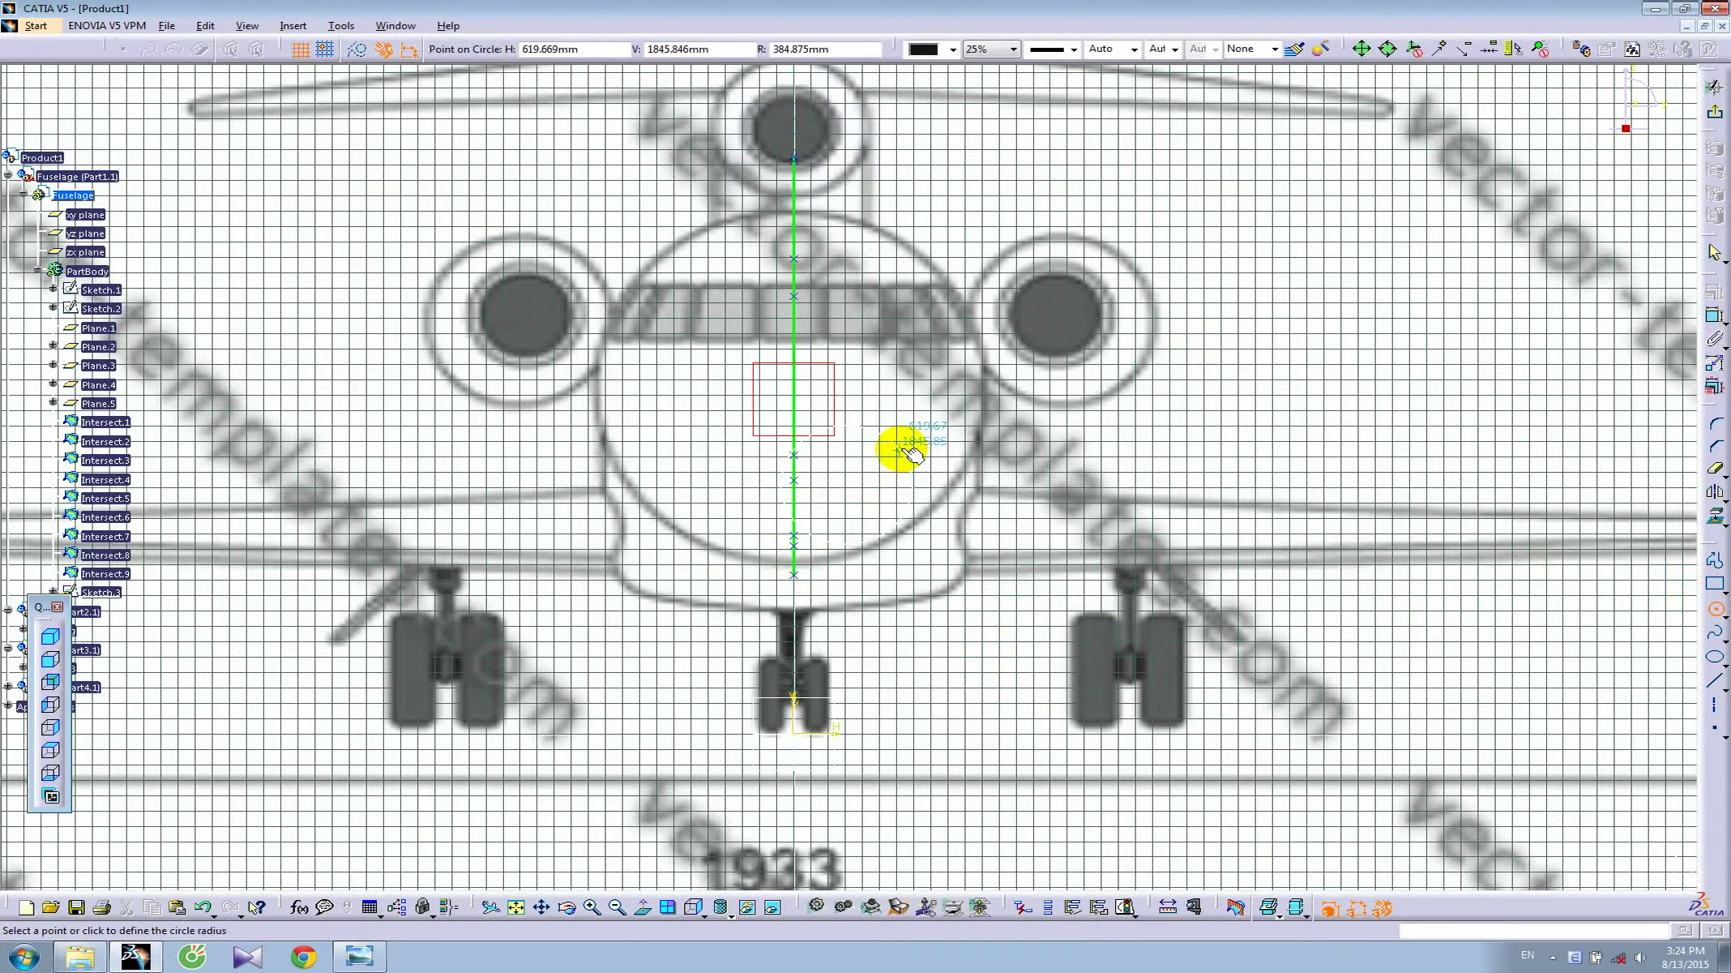
click(900, 449)
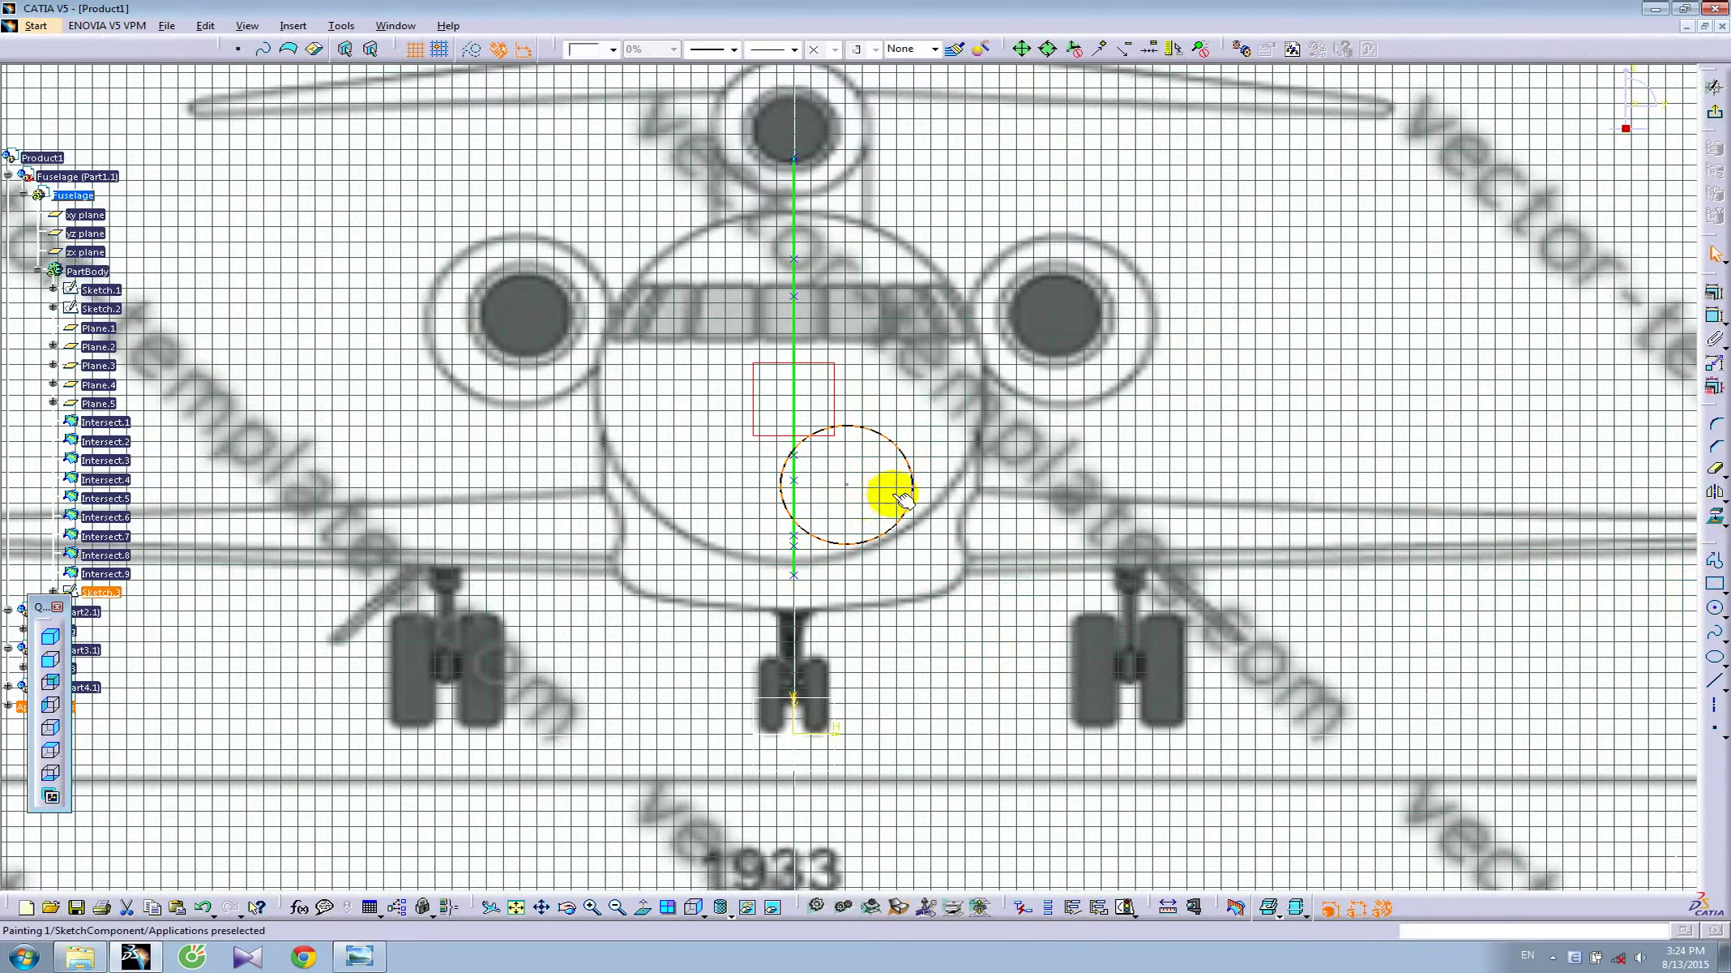
- Delete the misplaced circle and redraw it centred on the fuselage centreline
key(Delete)
click(1715, 614)
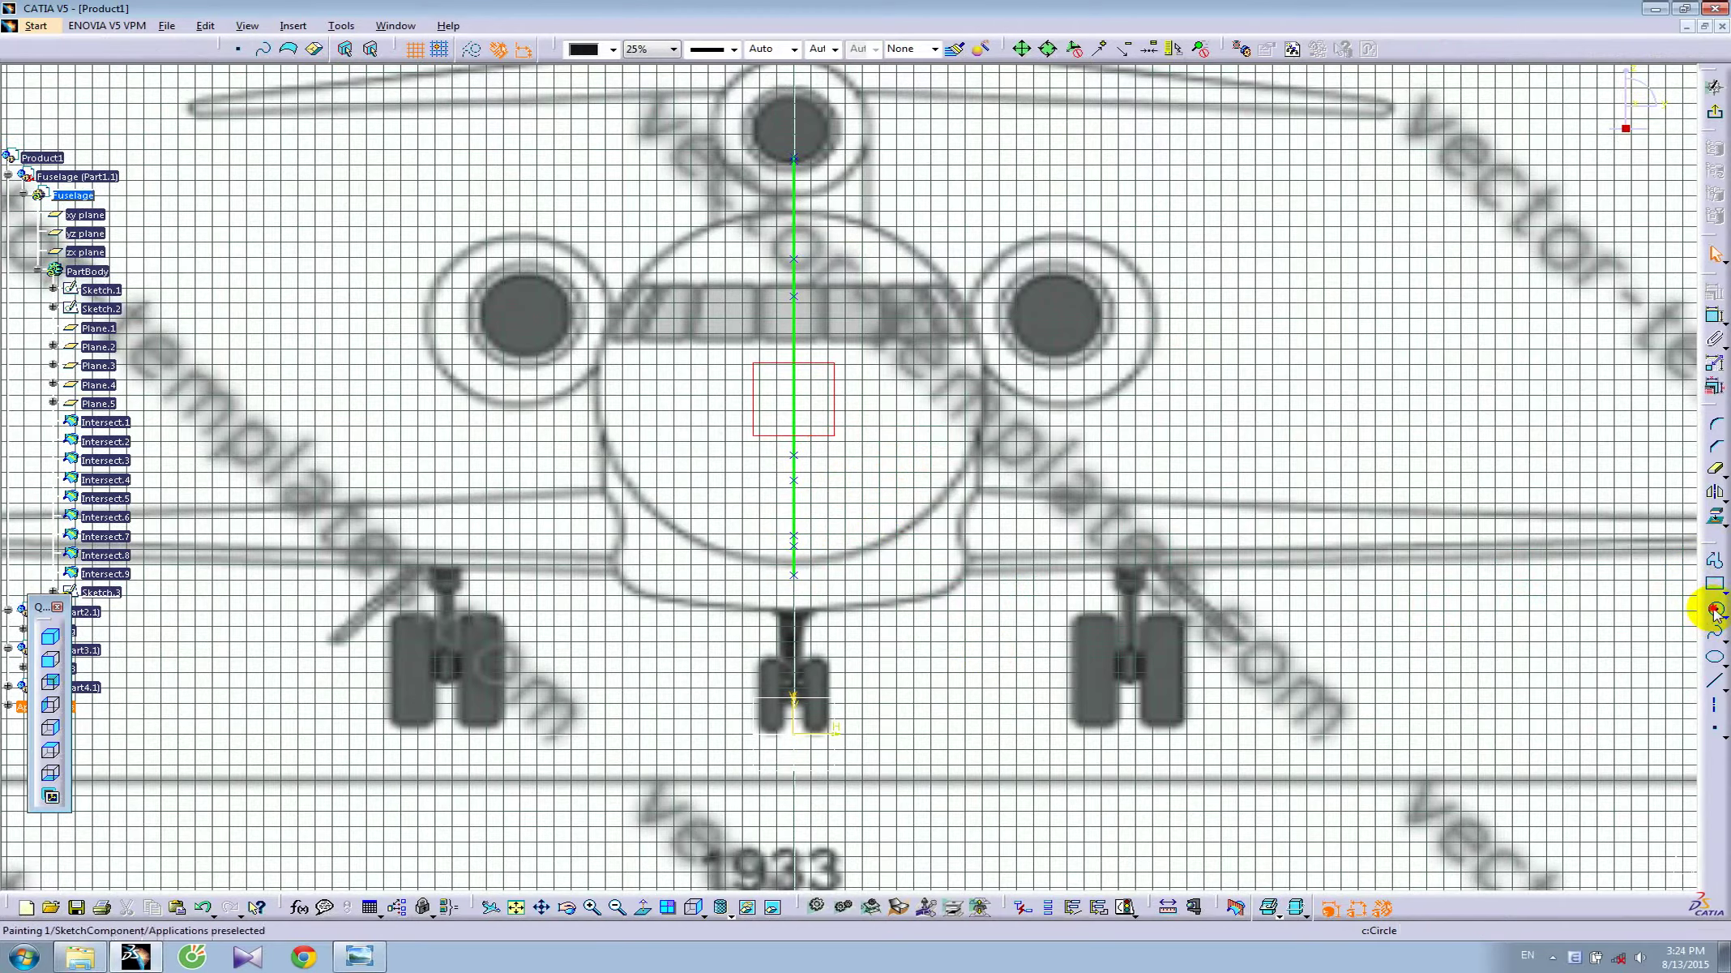
click(798, 489)
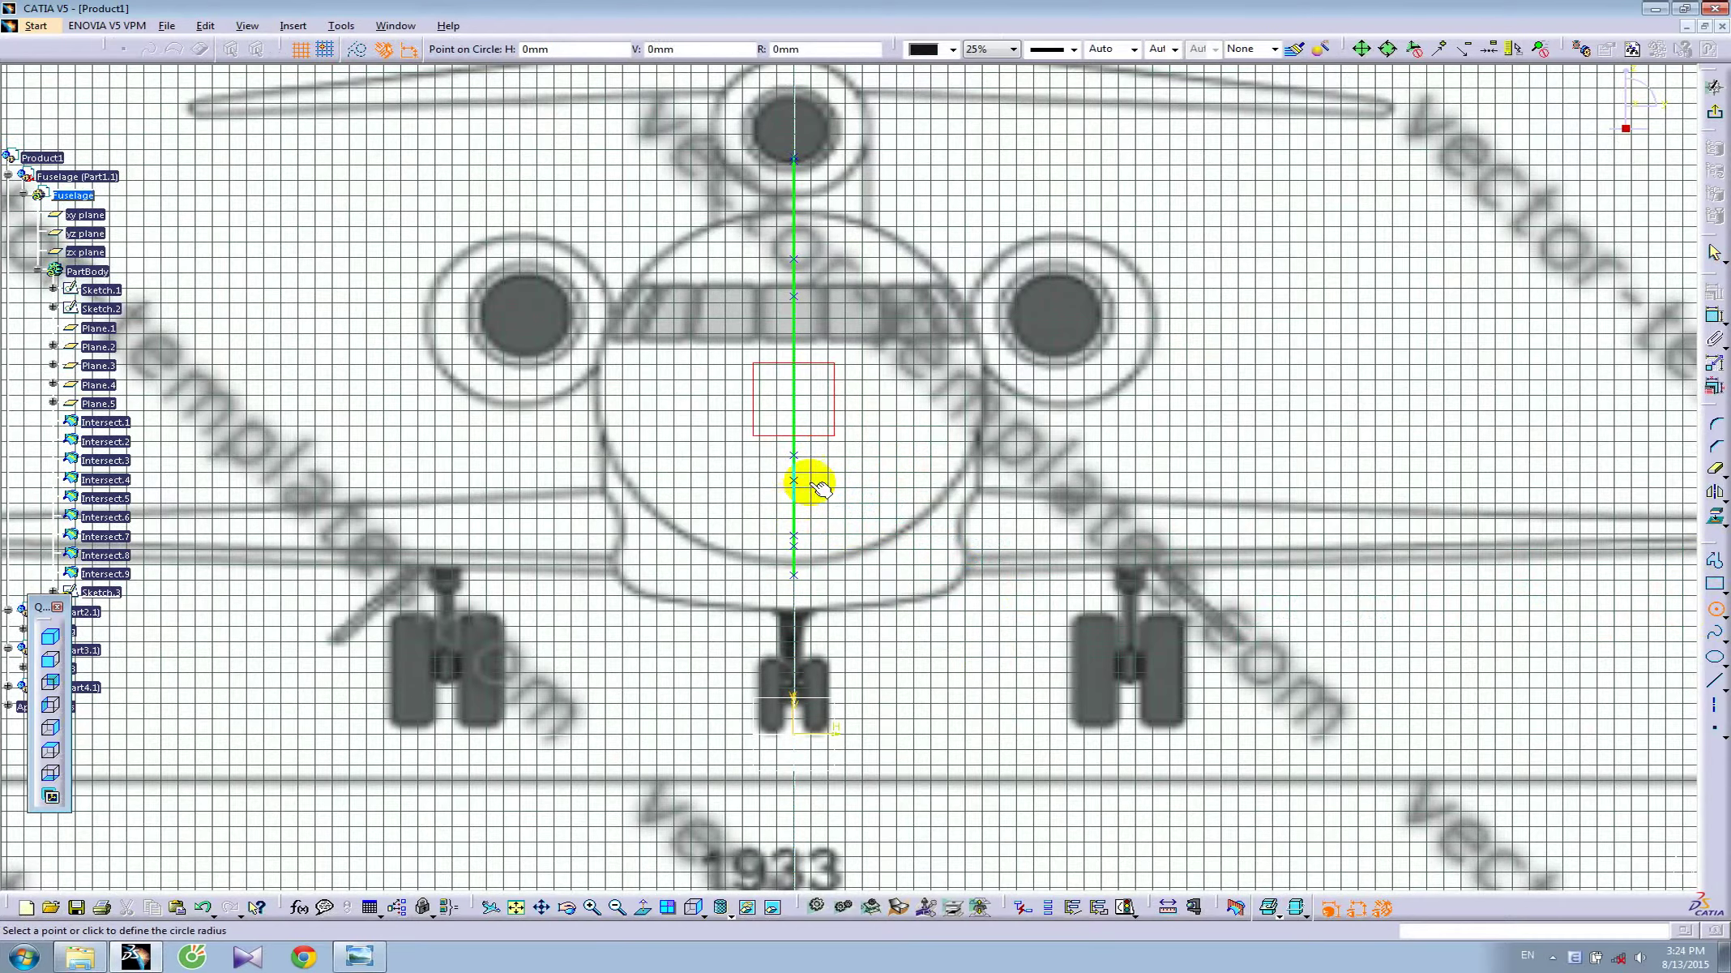
click(871, 453)
mouse_move(874, 452)
middle_down()
mouse_move(708, 527)
mouse_move(368, 530)
mouse_move(341, 494)
mouse_move(1291, 379)
mouse_move(1248, 353)
mouse_move(918, 506)
mouse_move(704, 374)
middle_up()
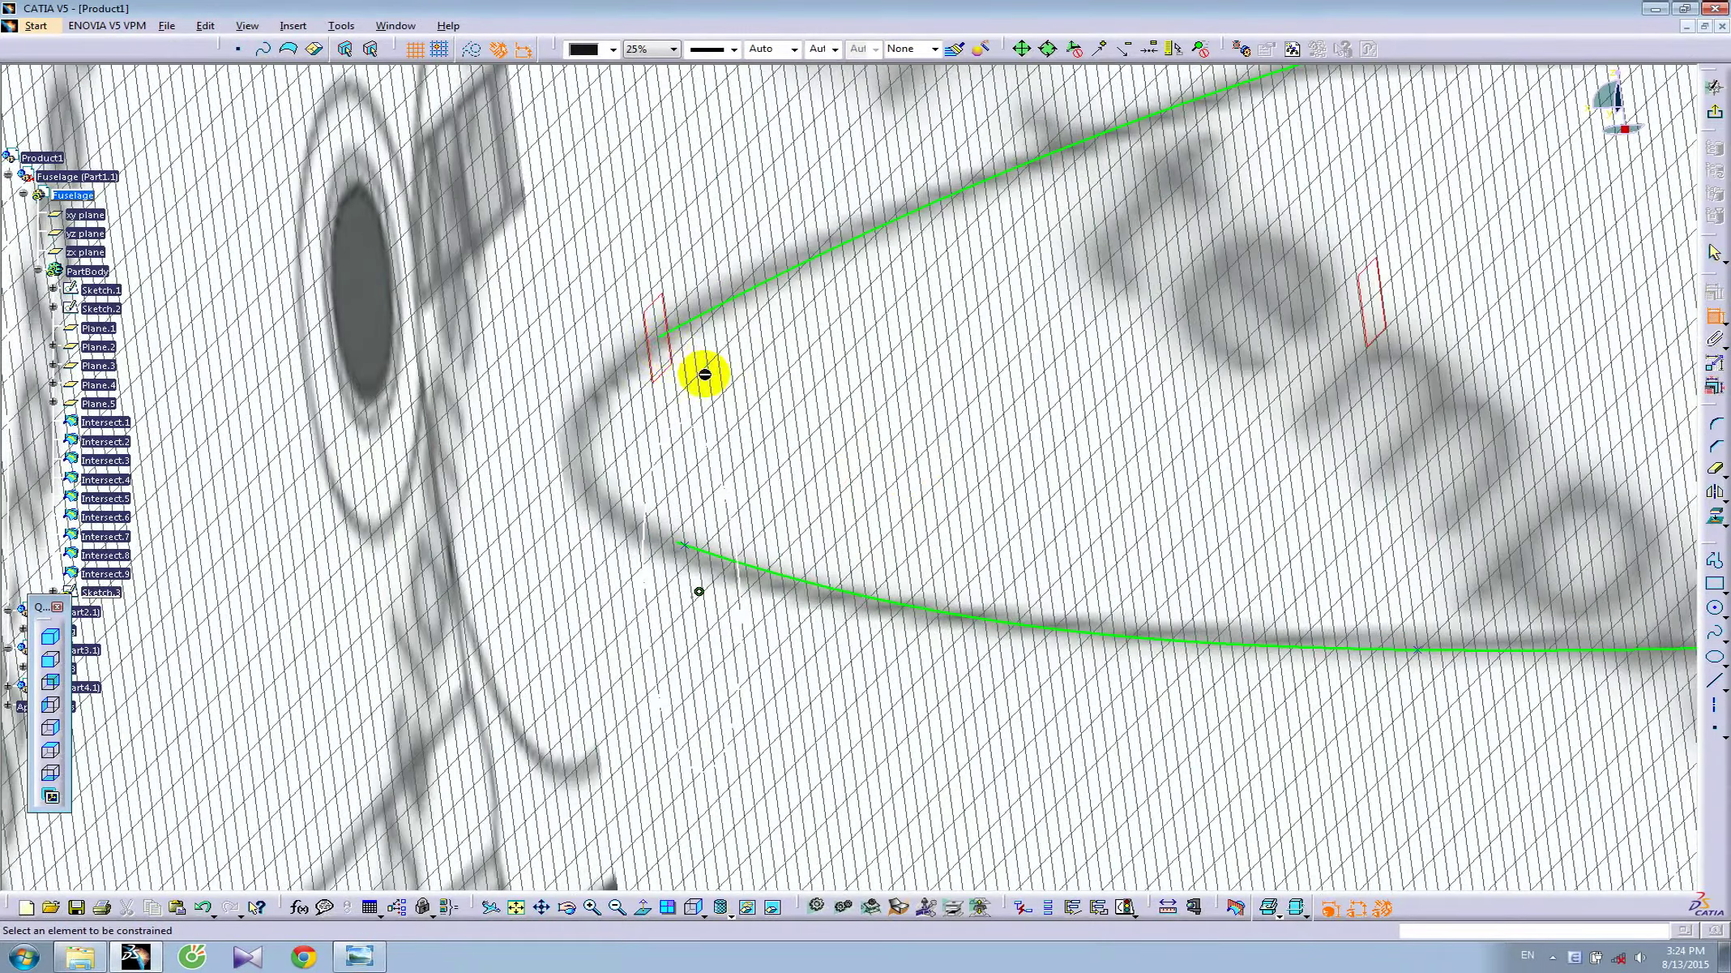
- Make the nose circle coincident with the upper fuselage profile point
click(663, 336)
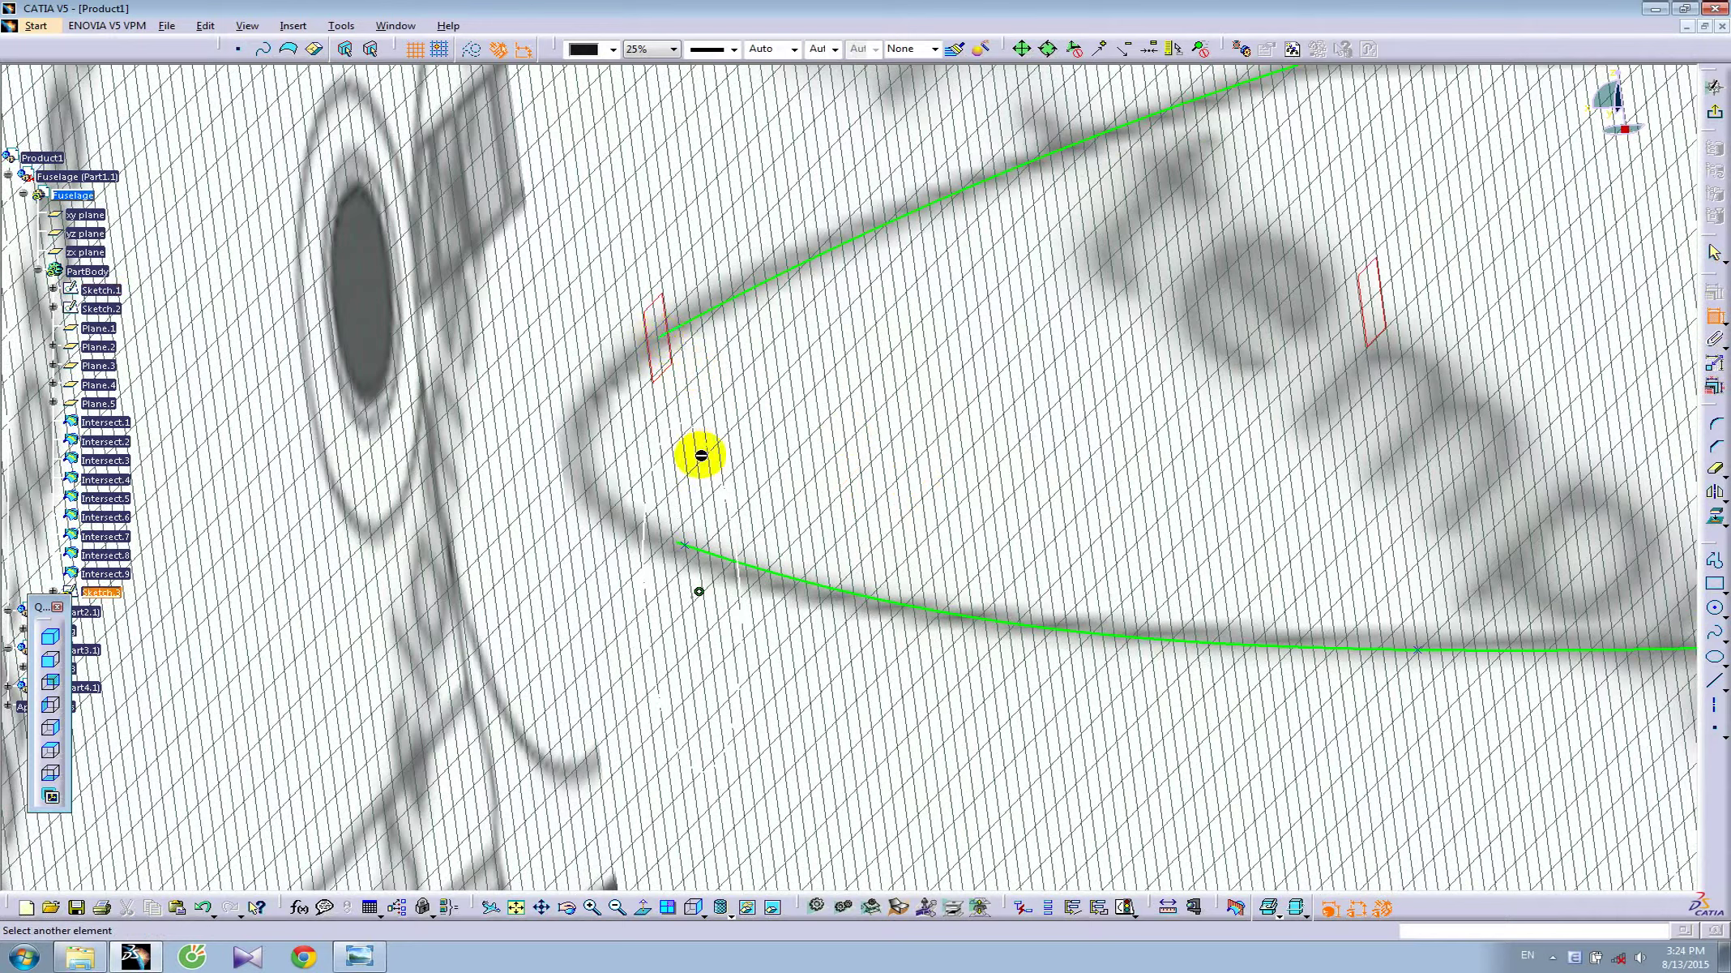
click(674, 424)
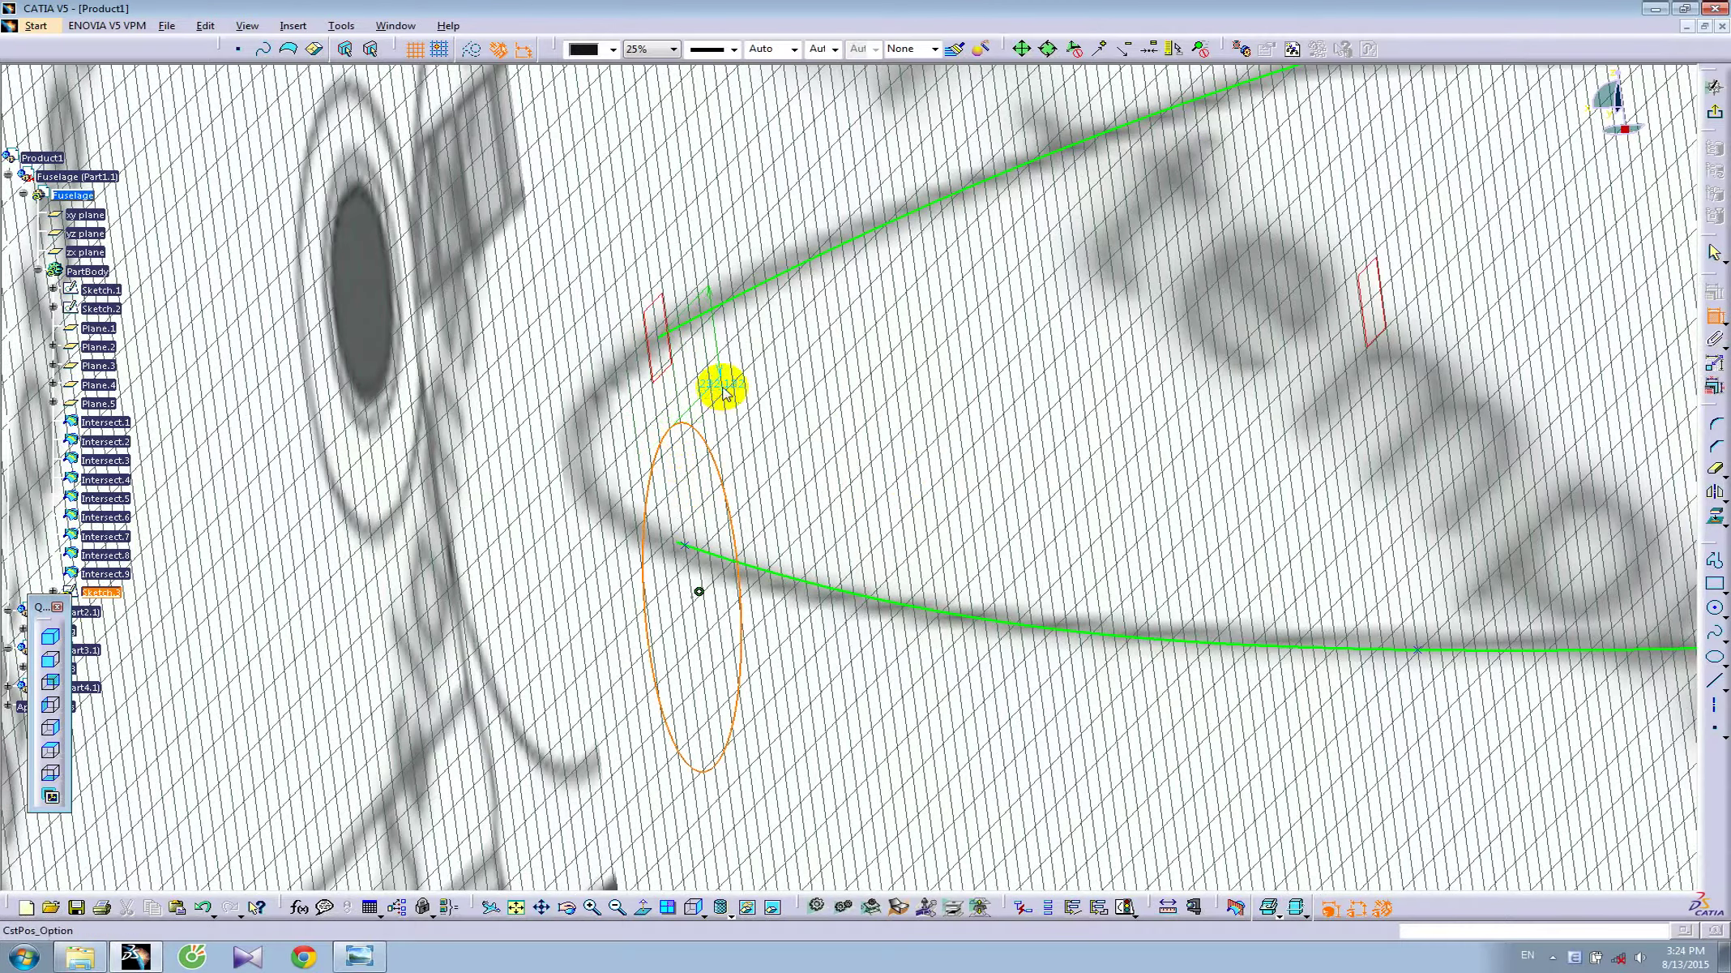
right_click(723, 389)
click(765, 603)
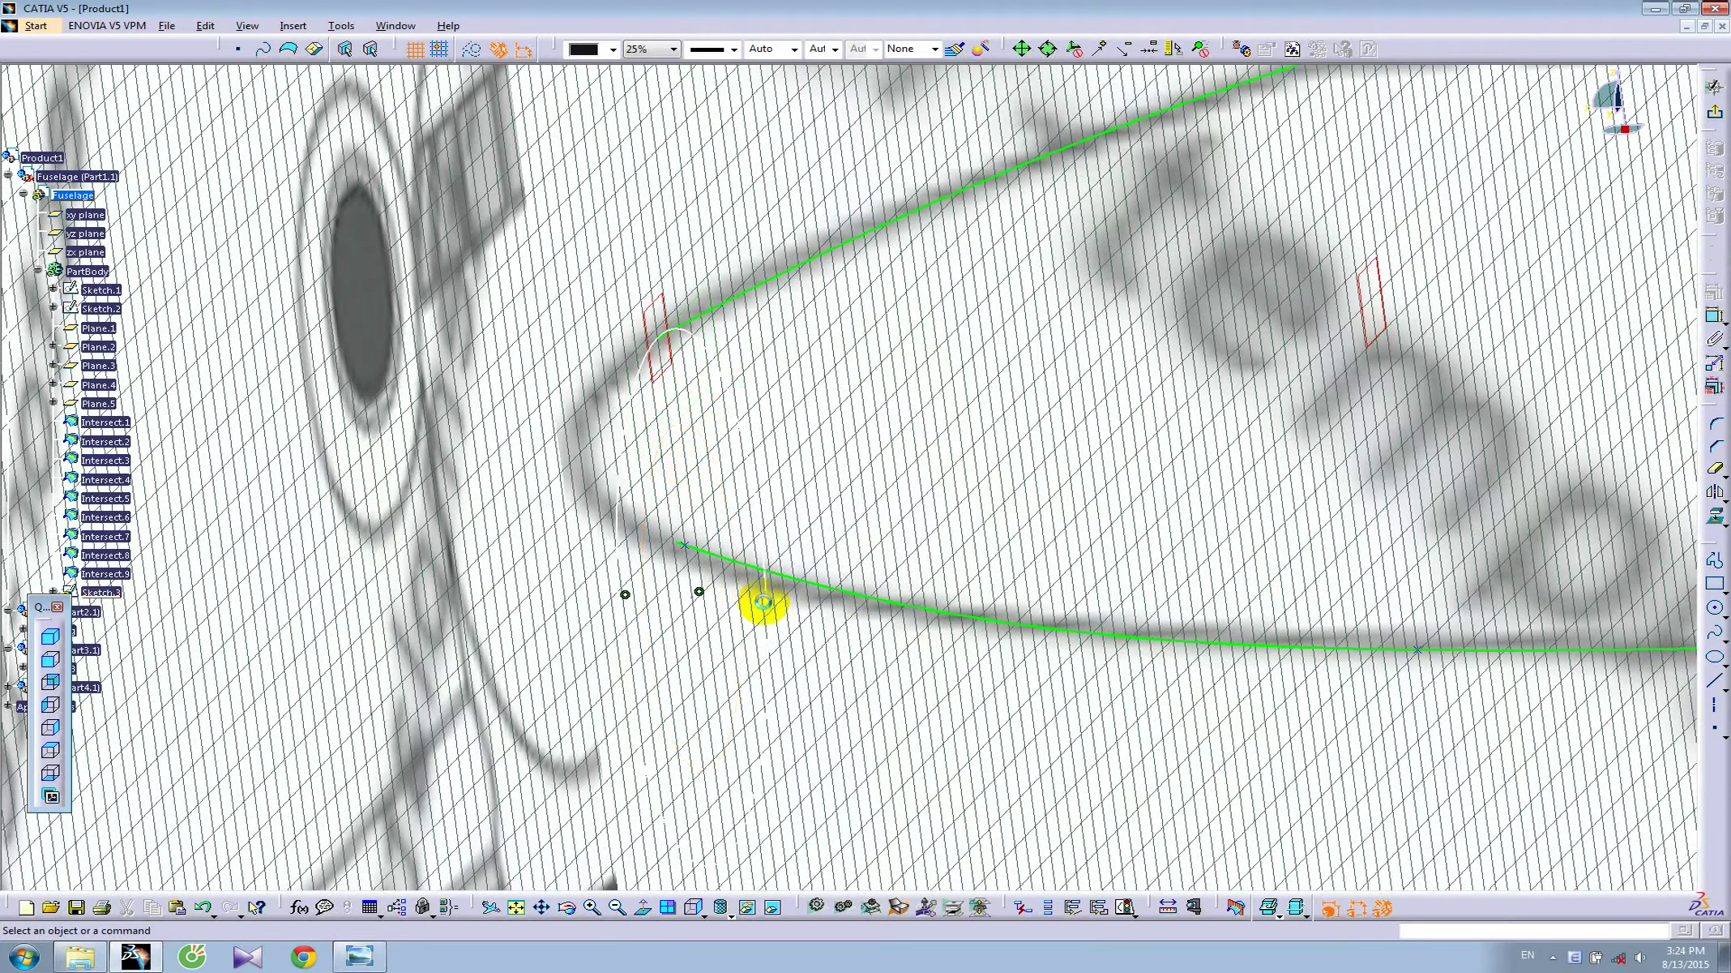
- Make the circle coincident with the lower profile point, then view the sketch face-on
click(1716, 319)
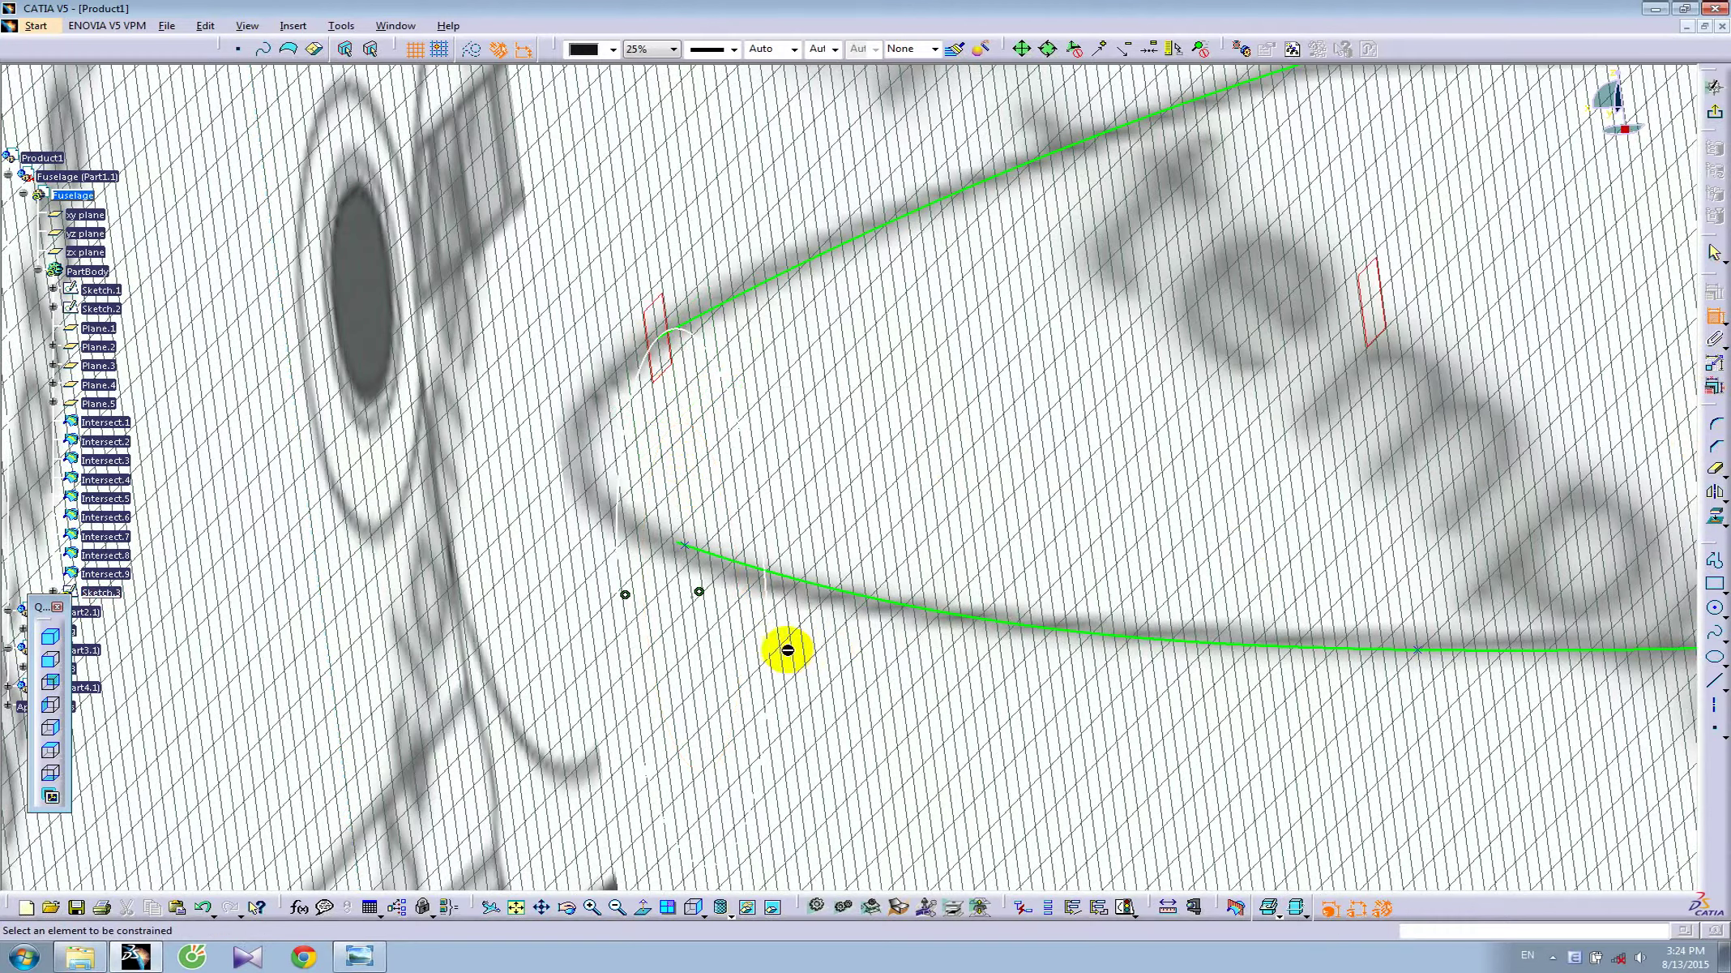
click(684, 544)
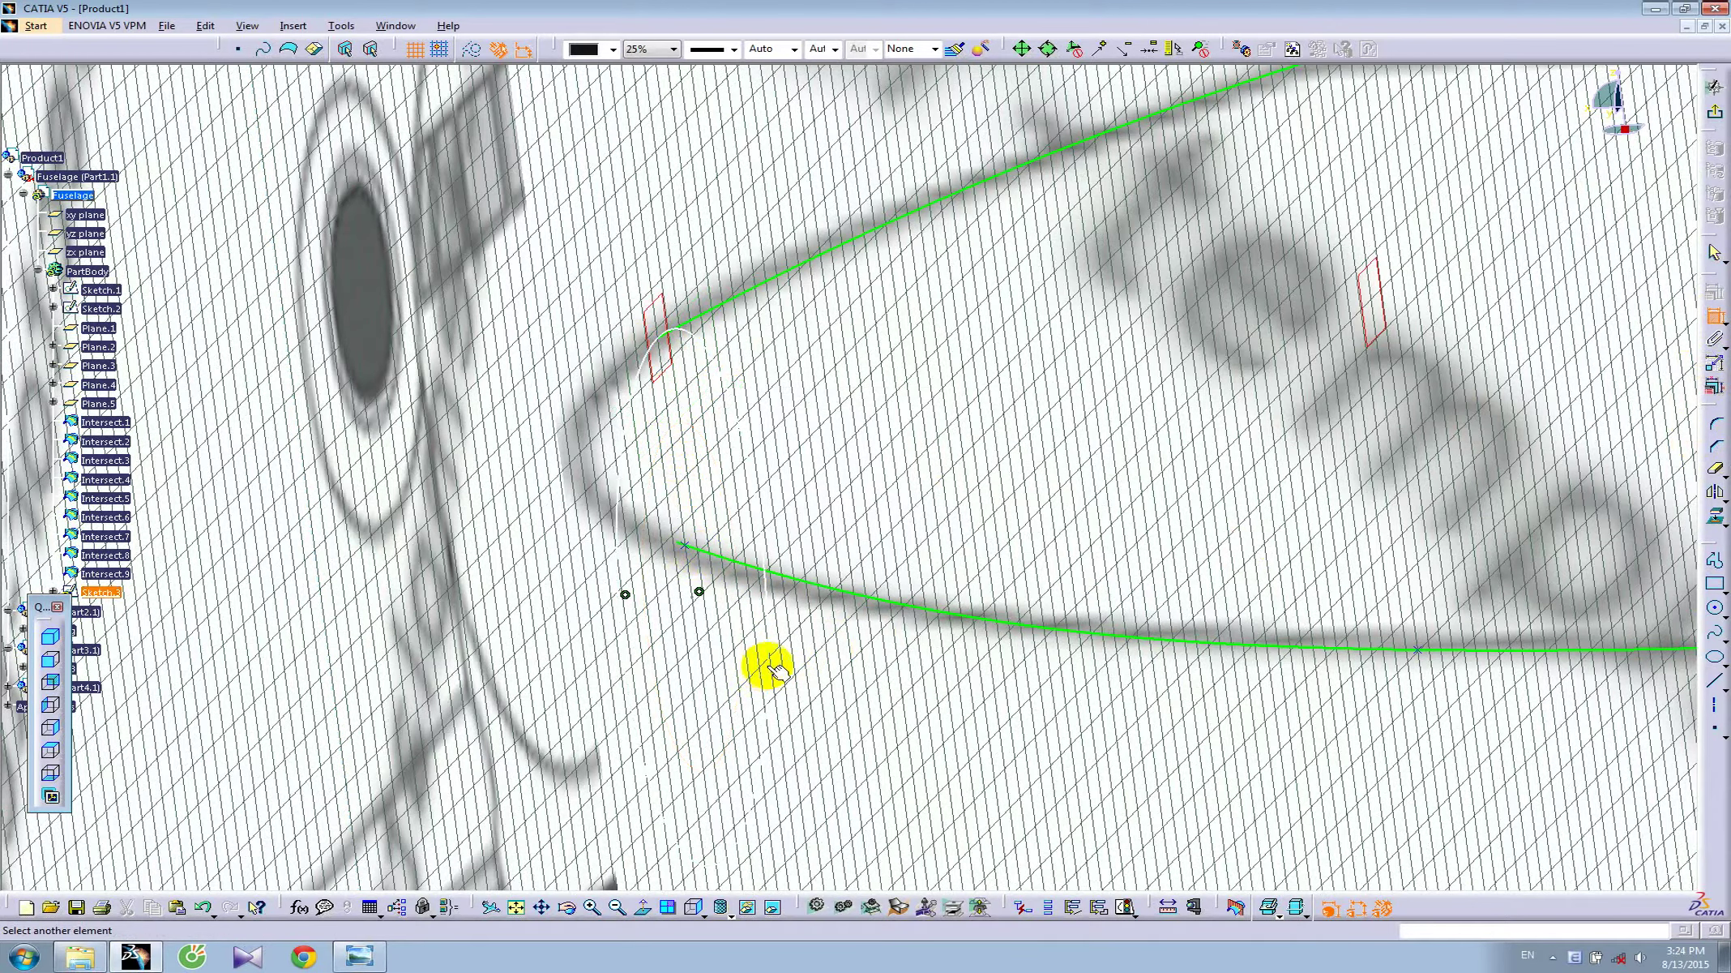
click(762, 649)
right_click(744, 525)
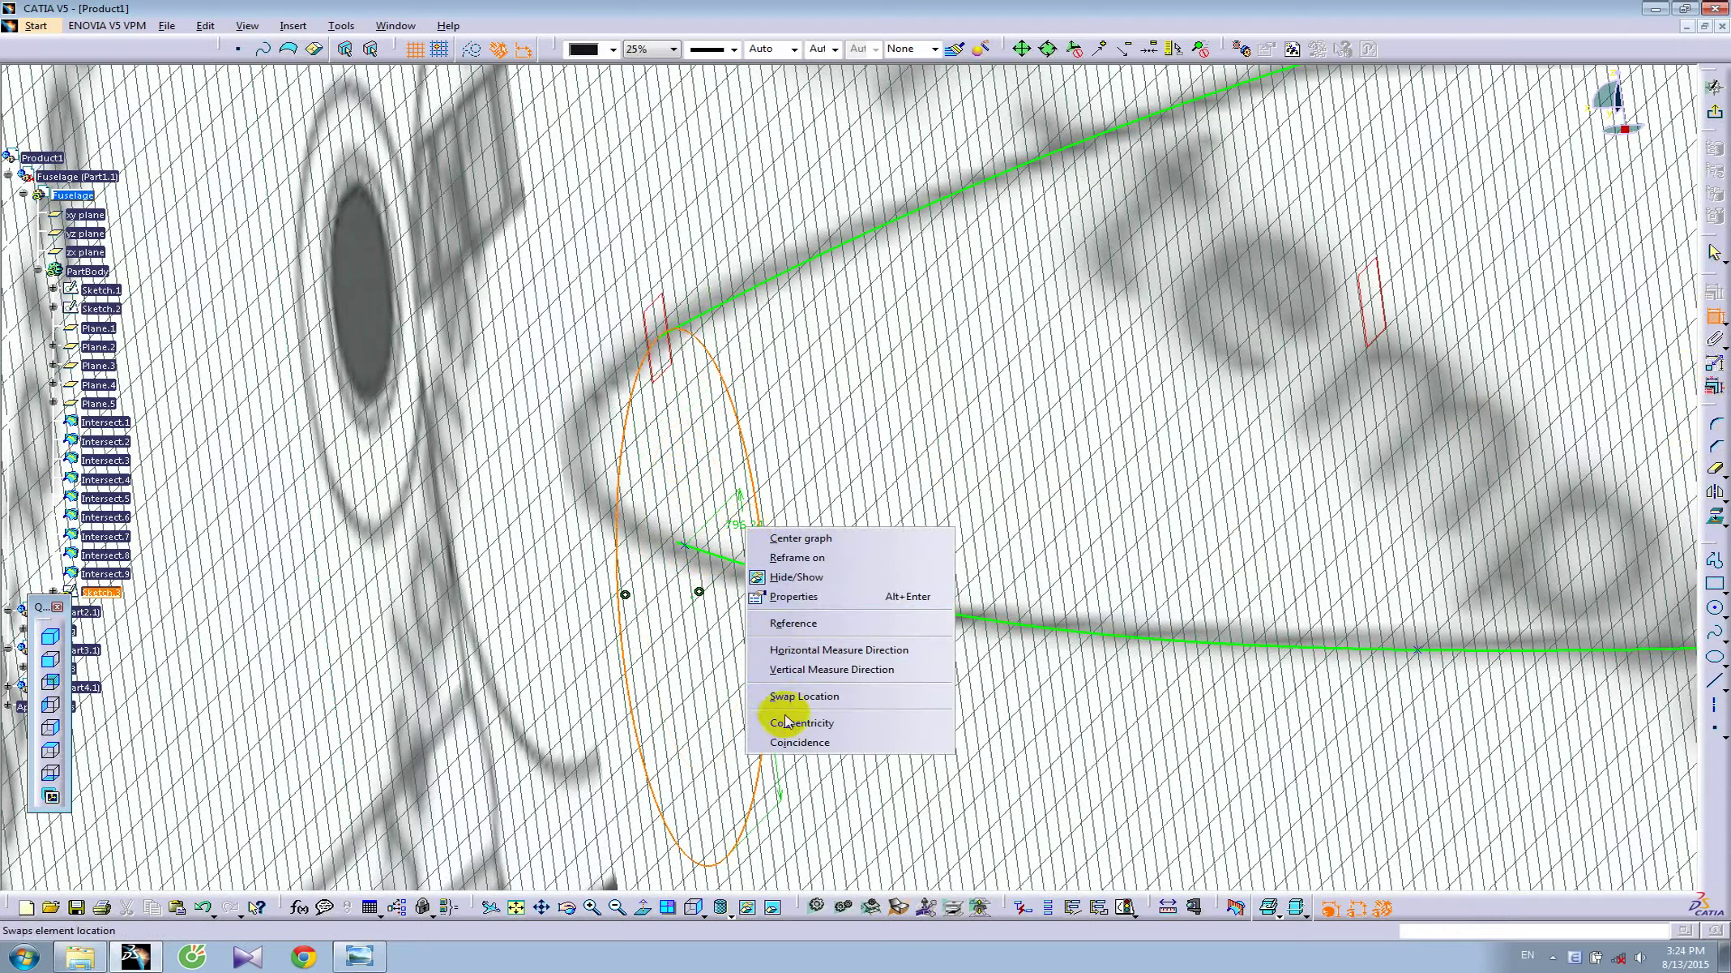
click(793, 742)
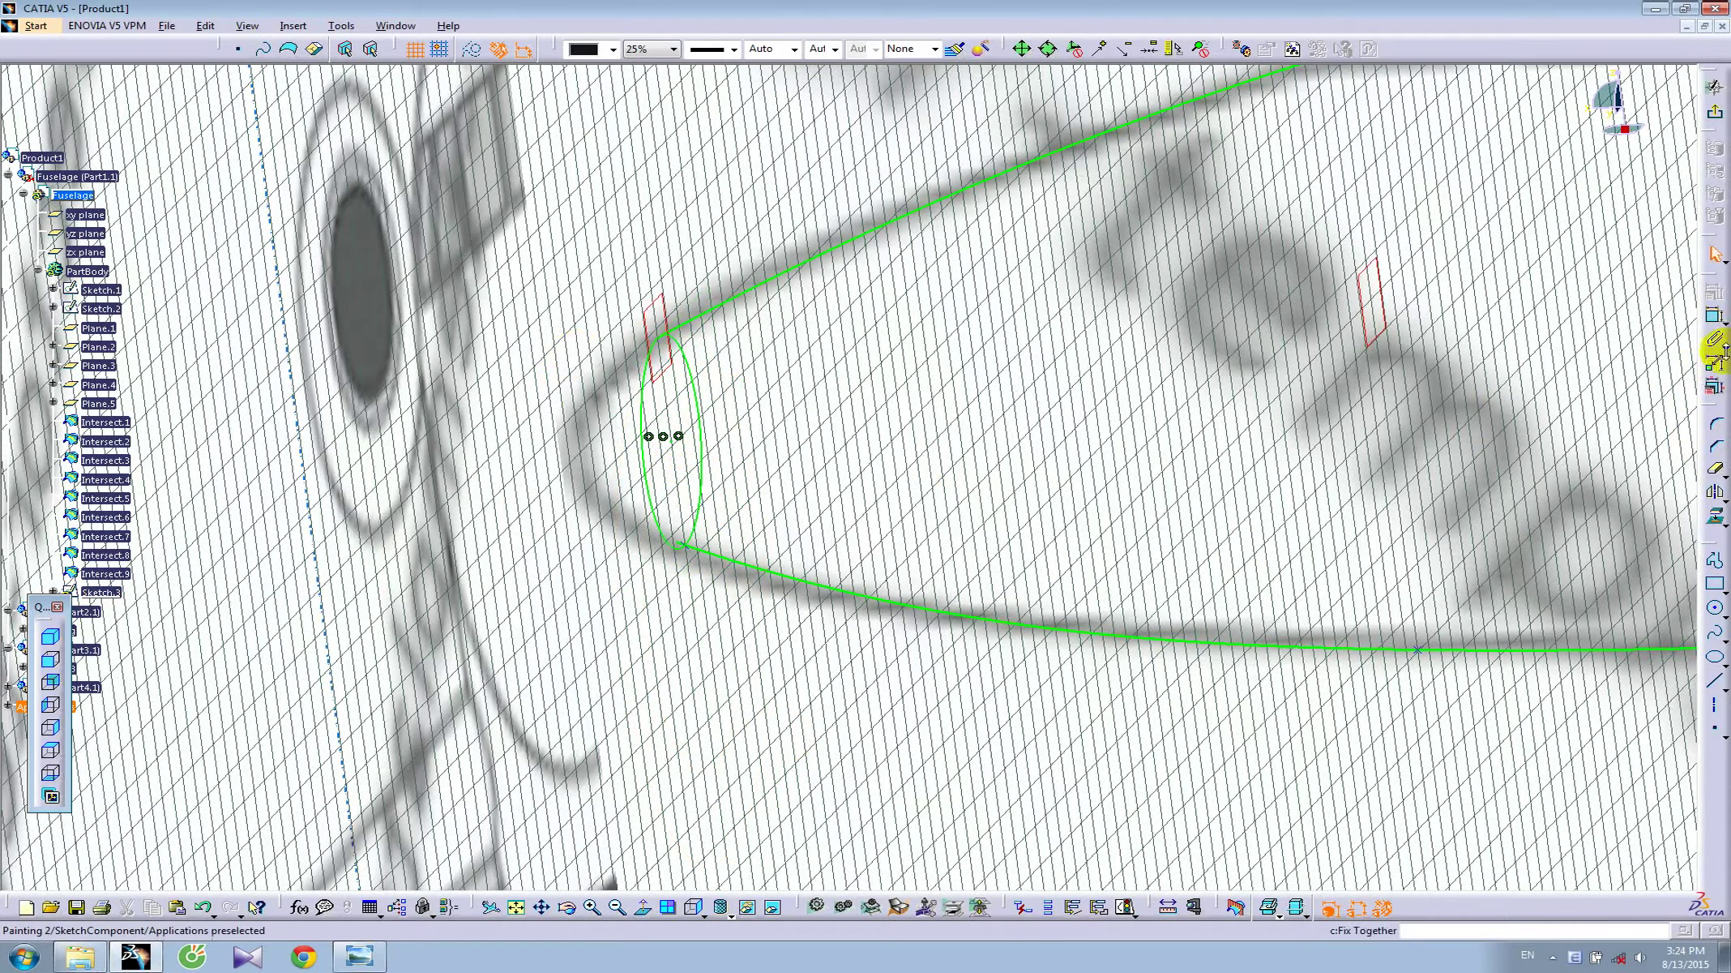
click(50, 662)
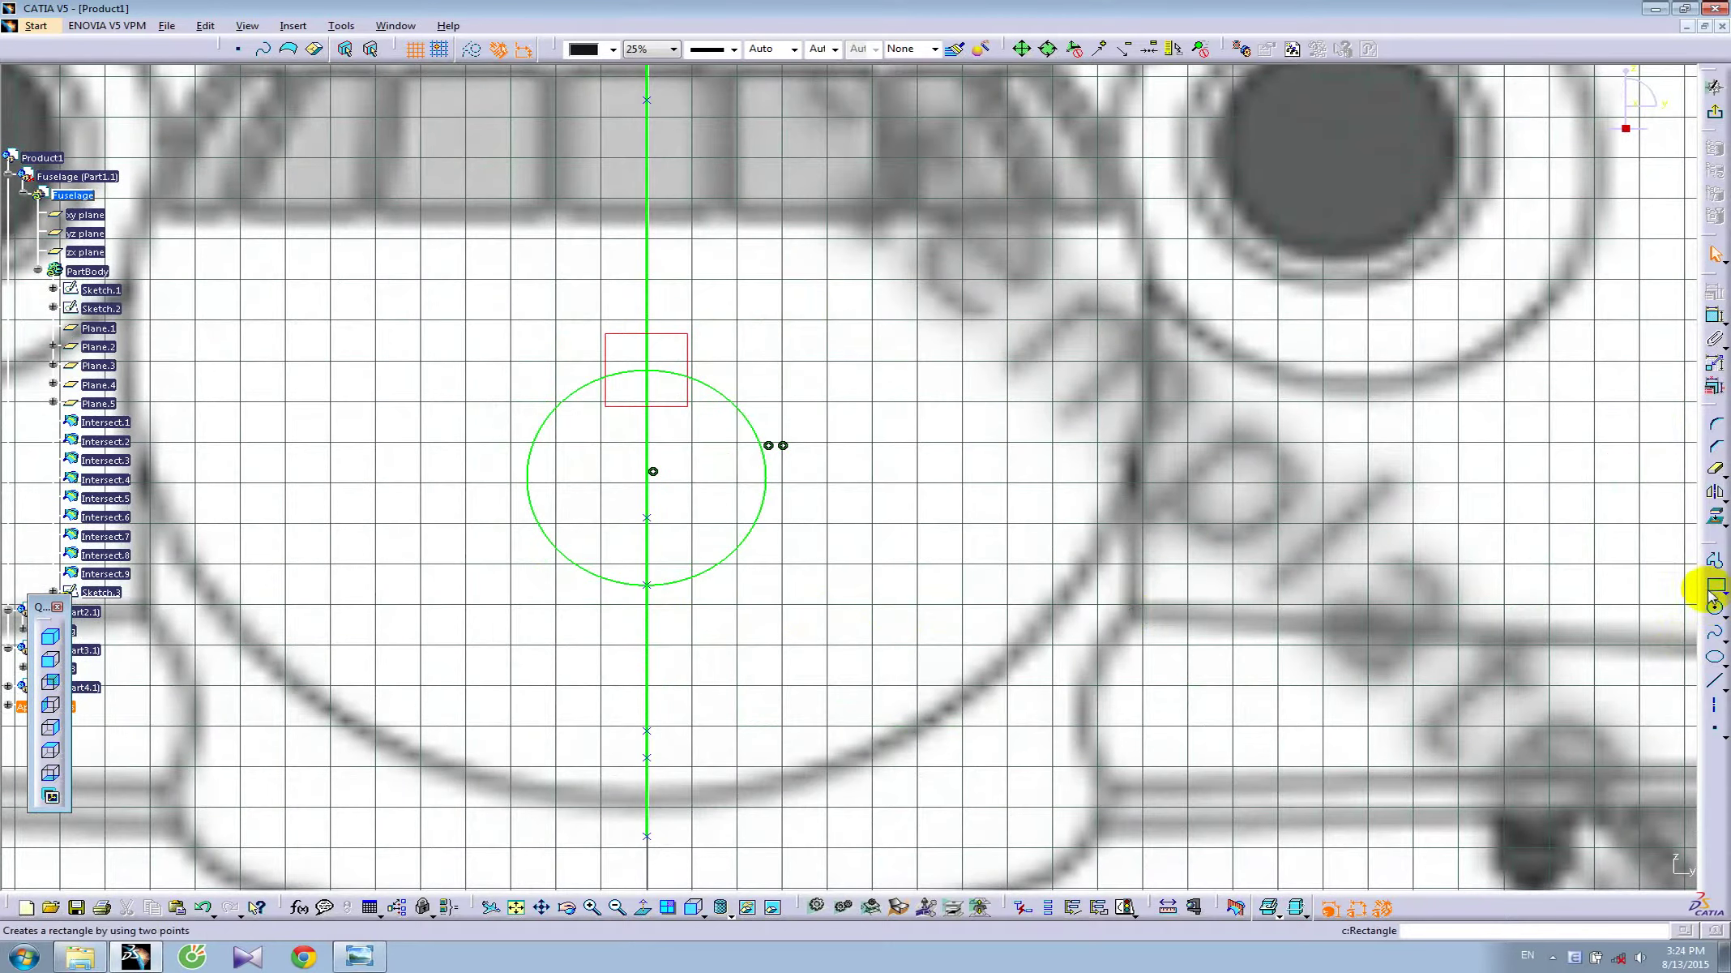
- Trim the circle to its right-hand semicircle using a vertical helper line, then exit the sketch
click(1715, 639)
click(1716, 679)
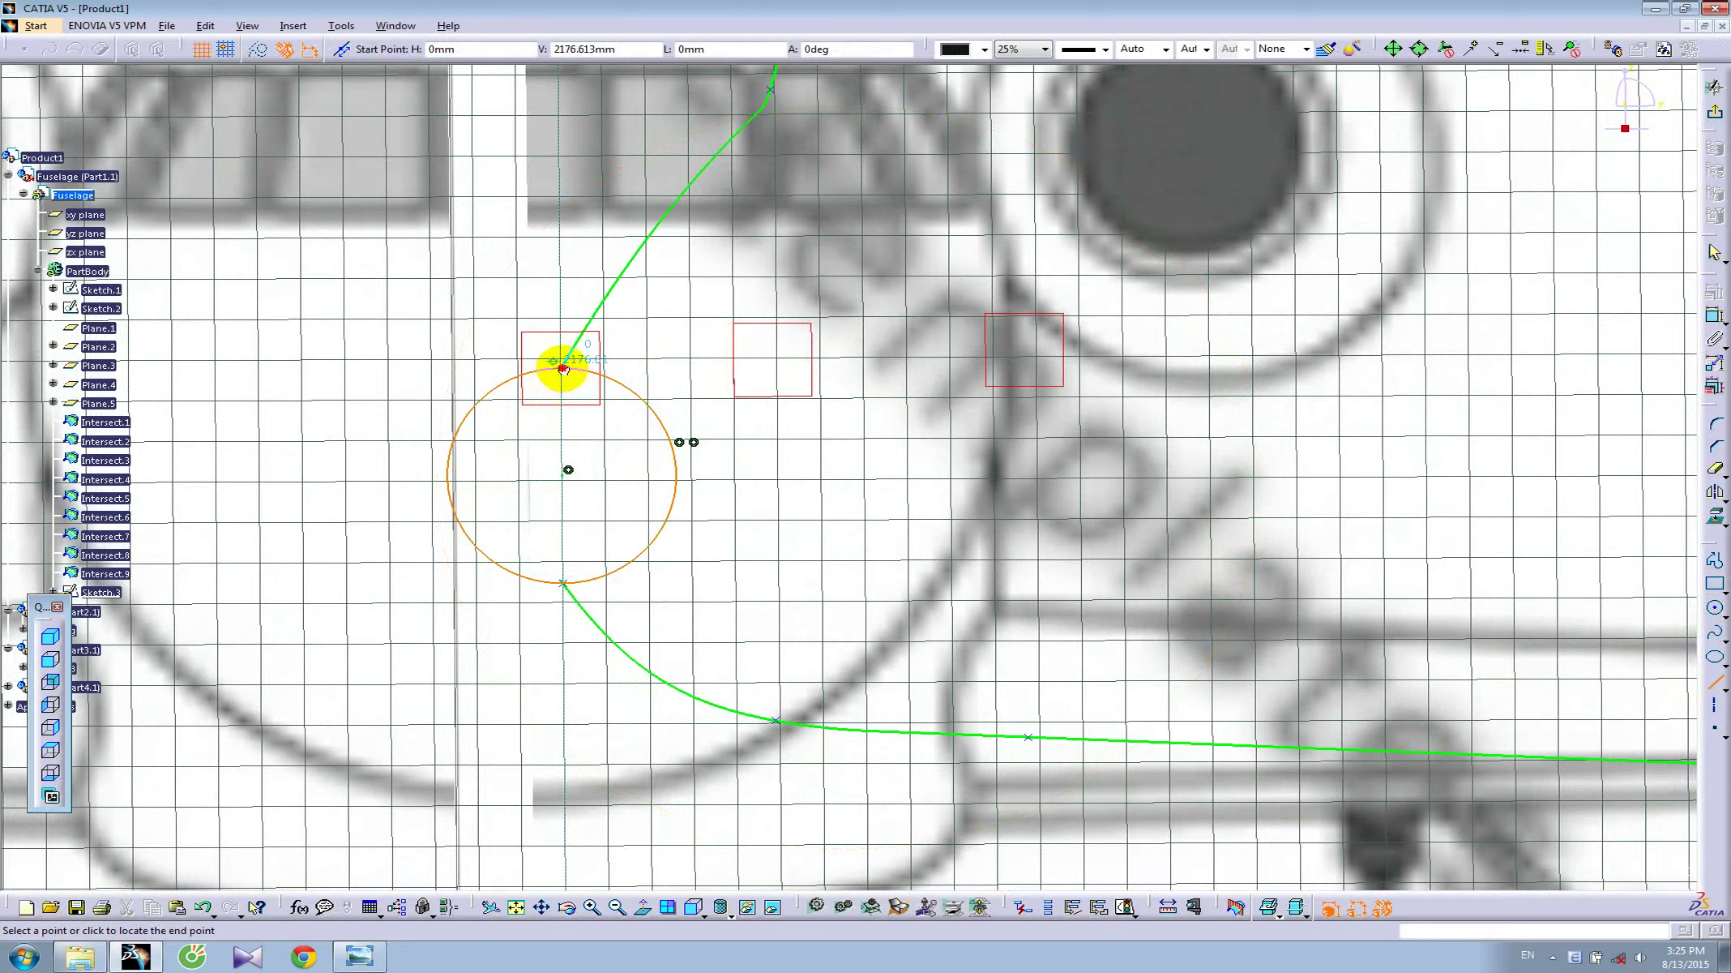
click(562, 369)
click(563, 584)
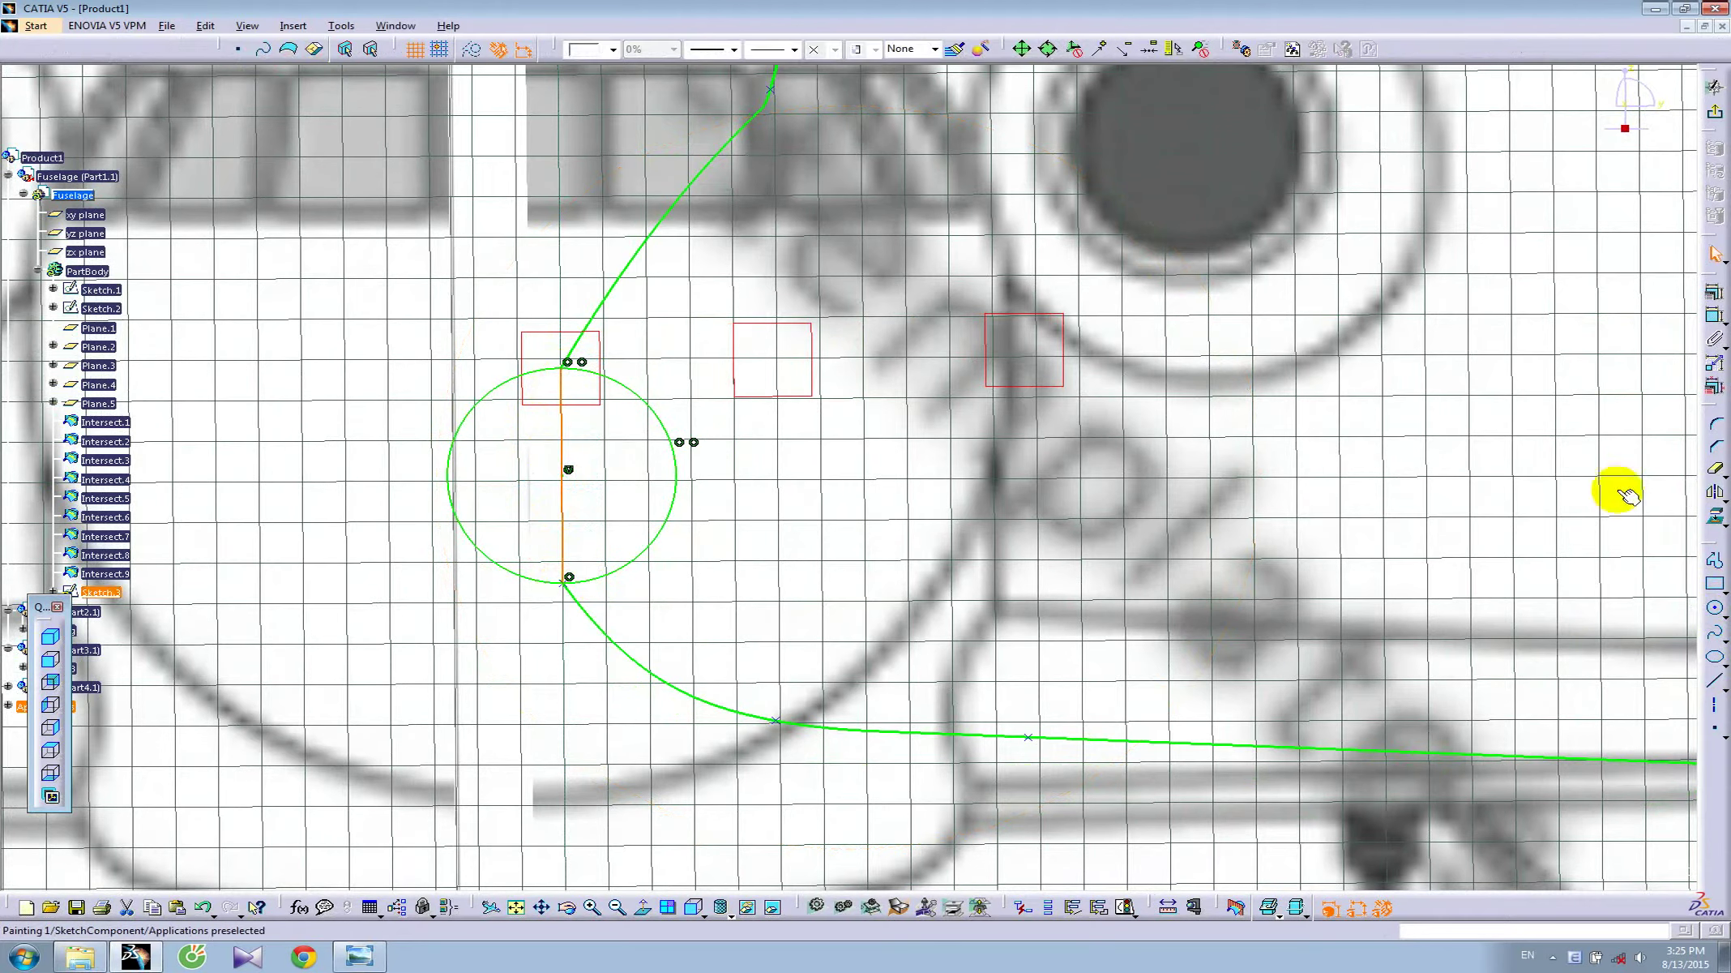
click(1715, 470)
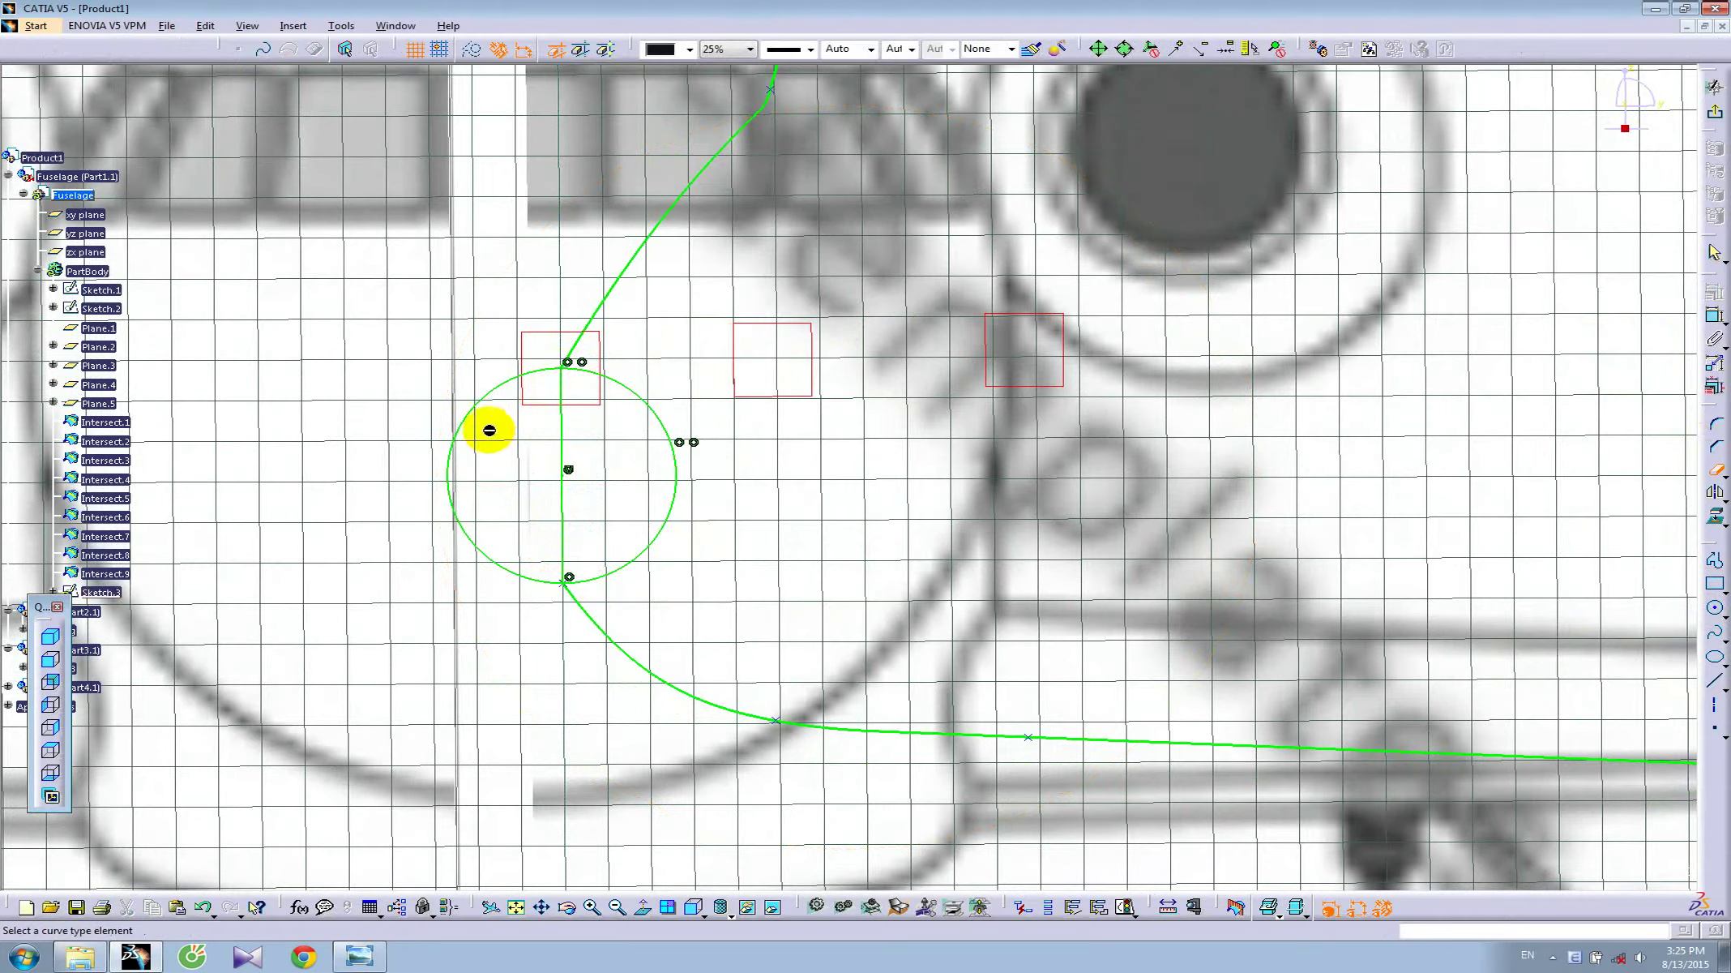
click(490, 398)
click(569, 459)
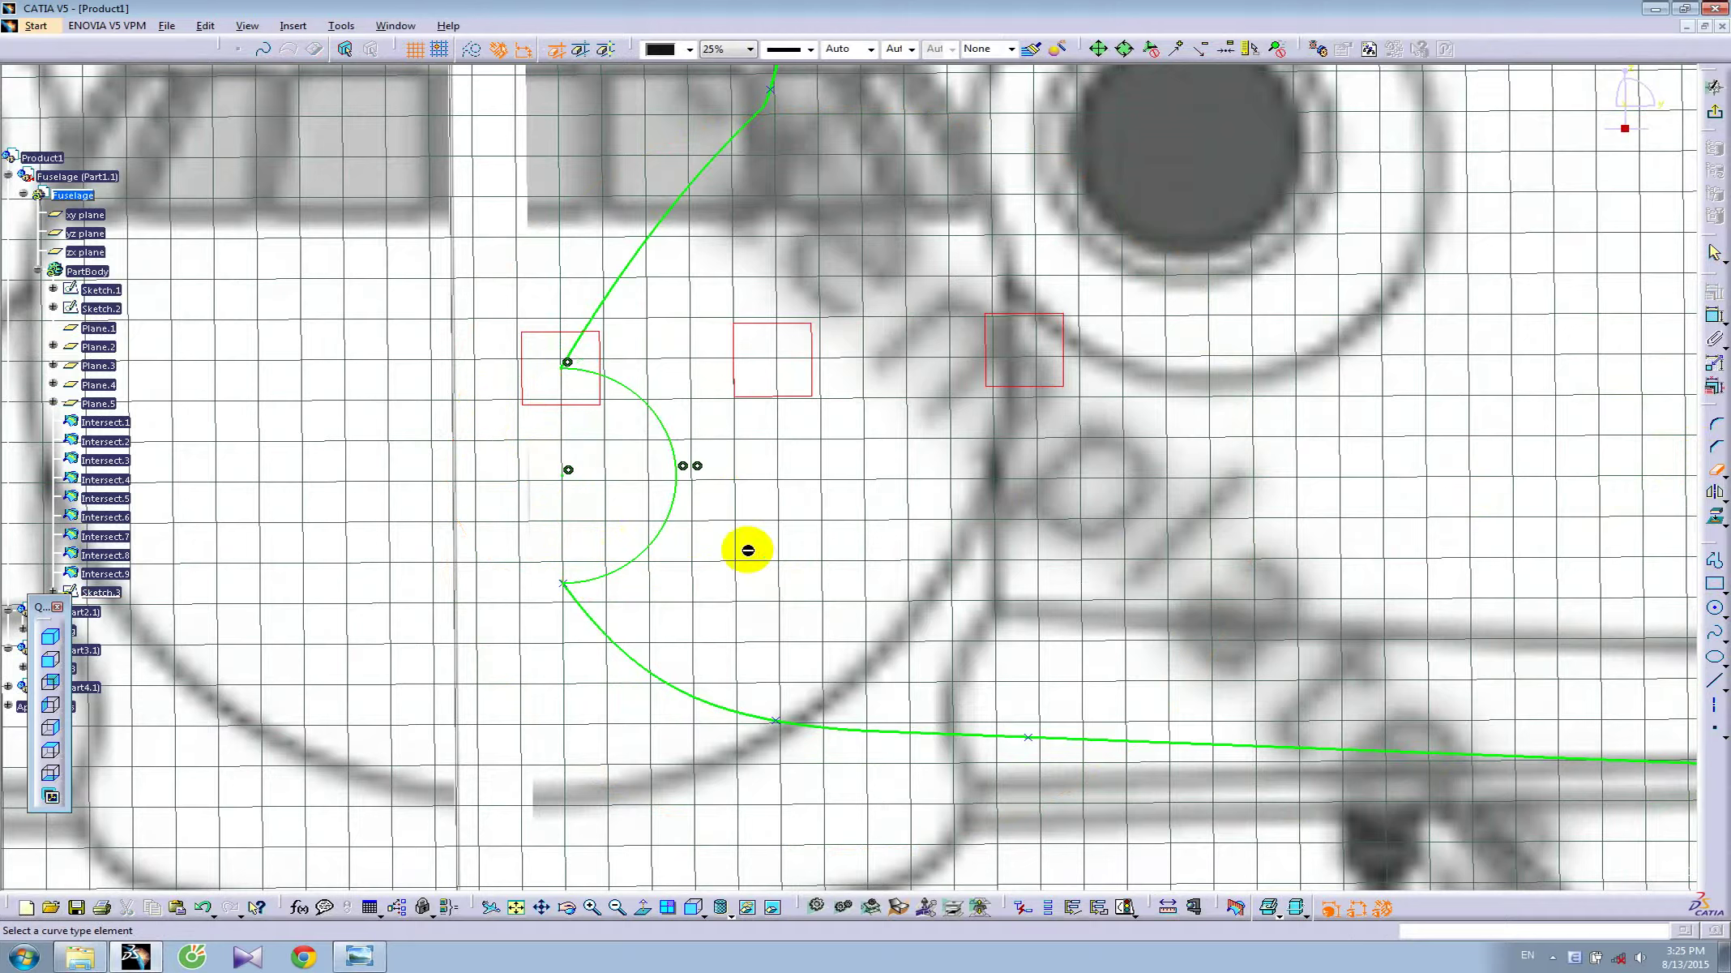
click(1715, 111)
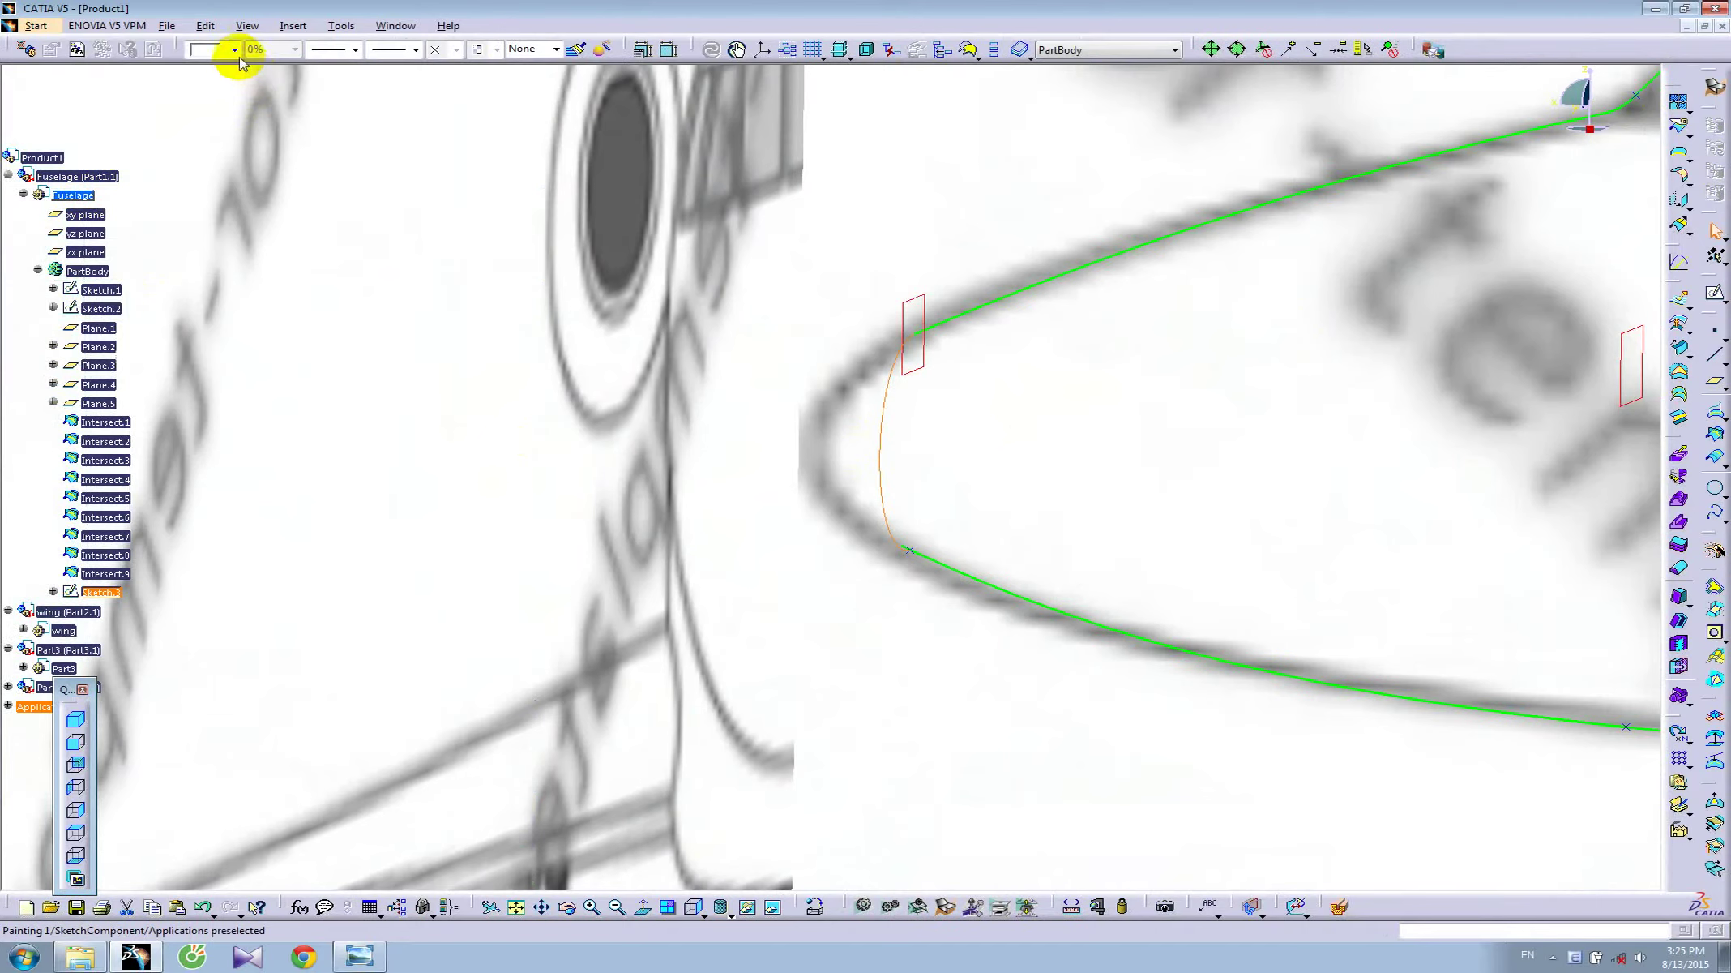
- Give the nose arc a red colour and a thicker line weight
click(234, 49)
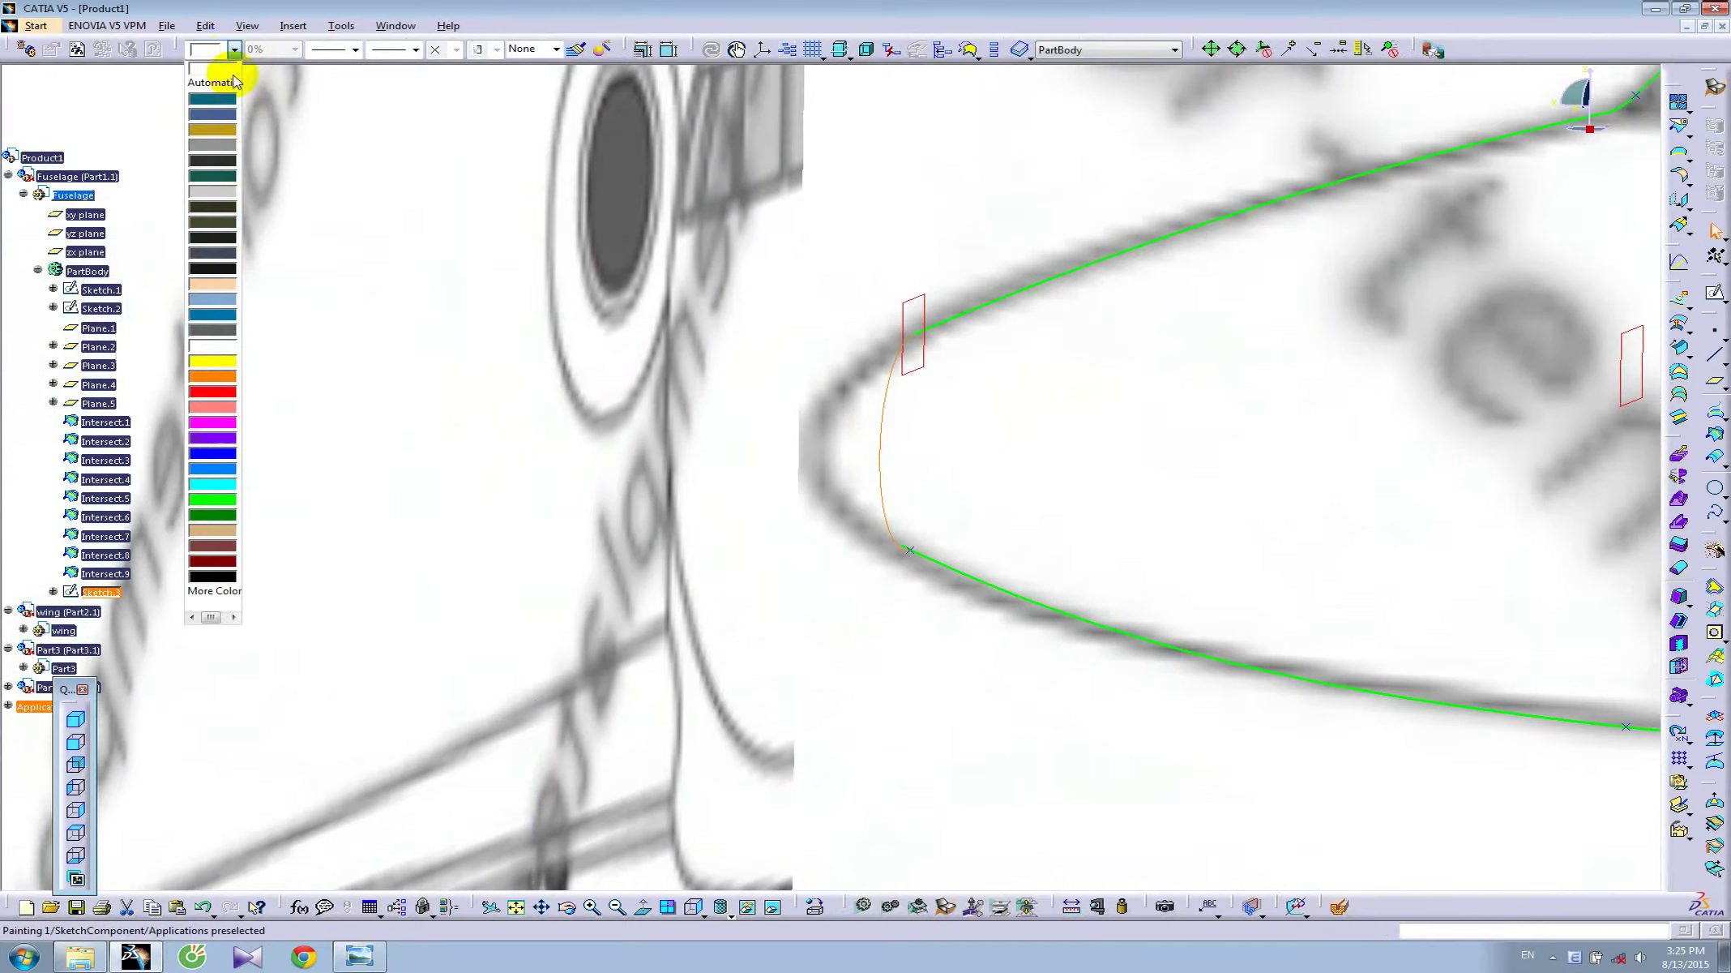
click(215, 400)
click(356, 51)
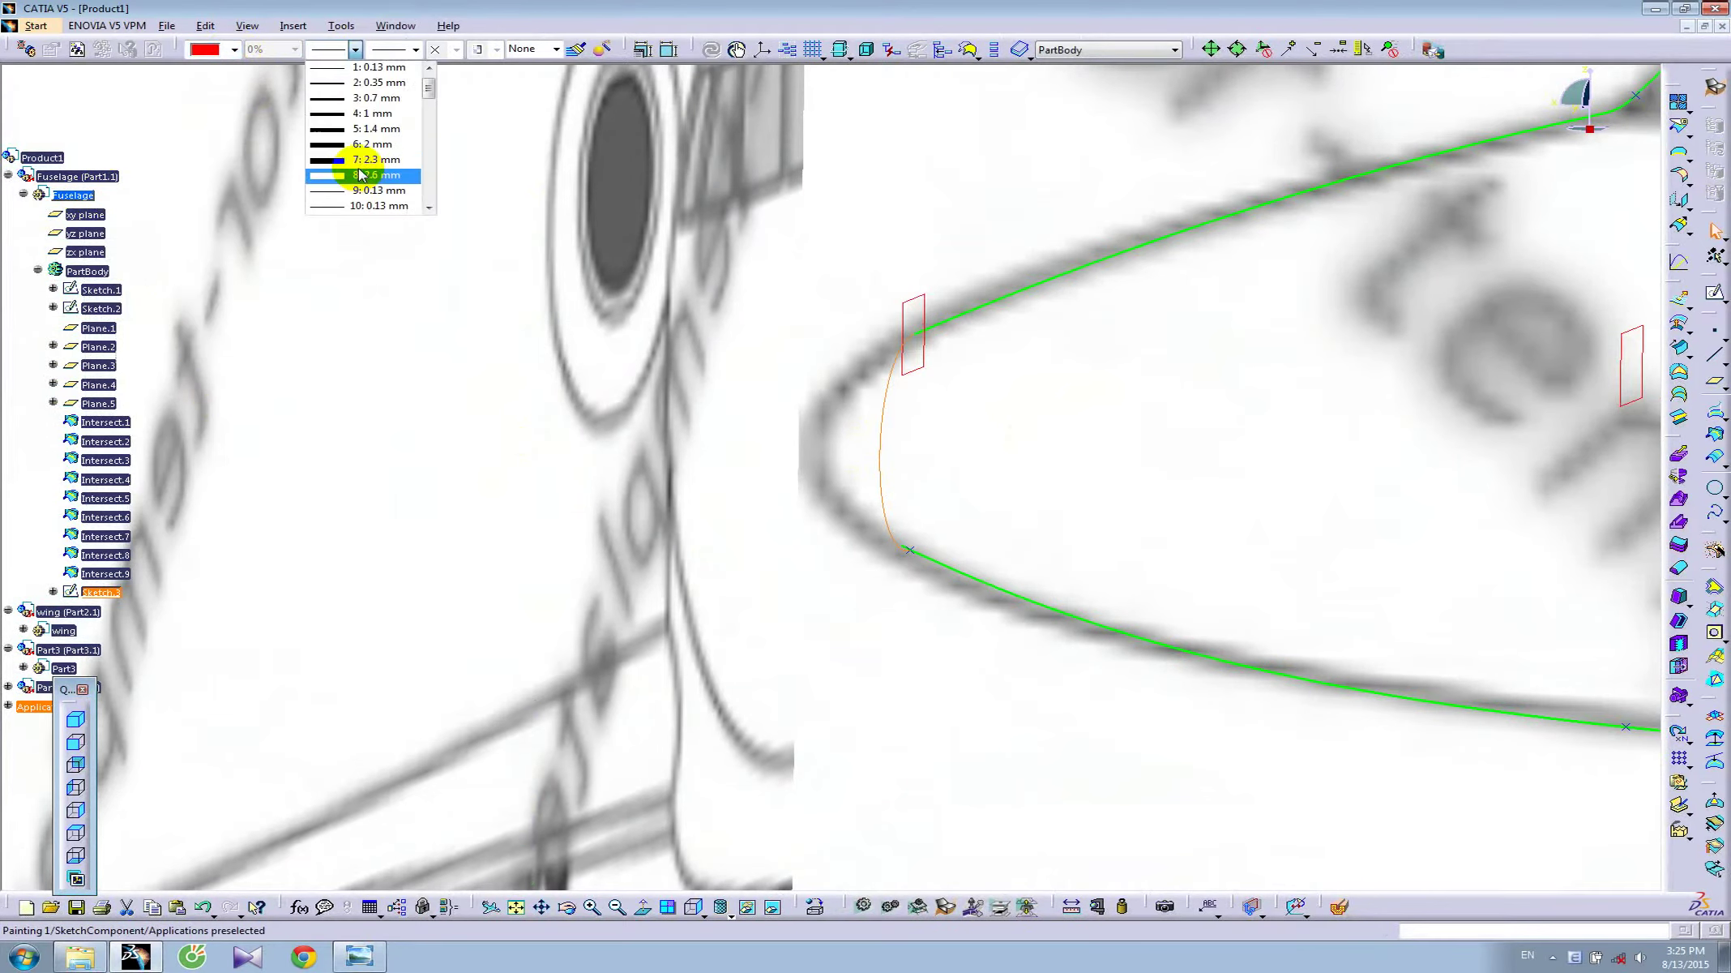
click(364, 106)
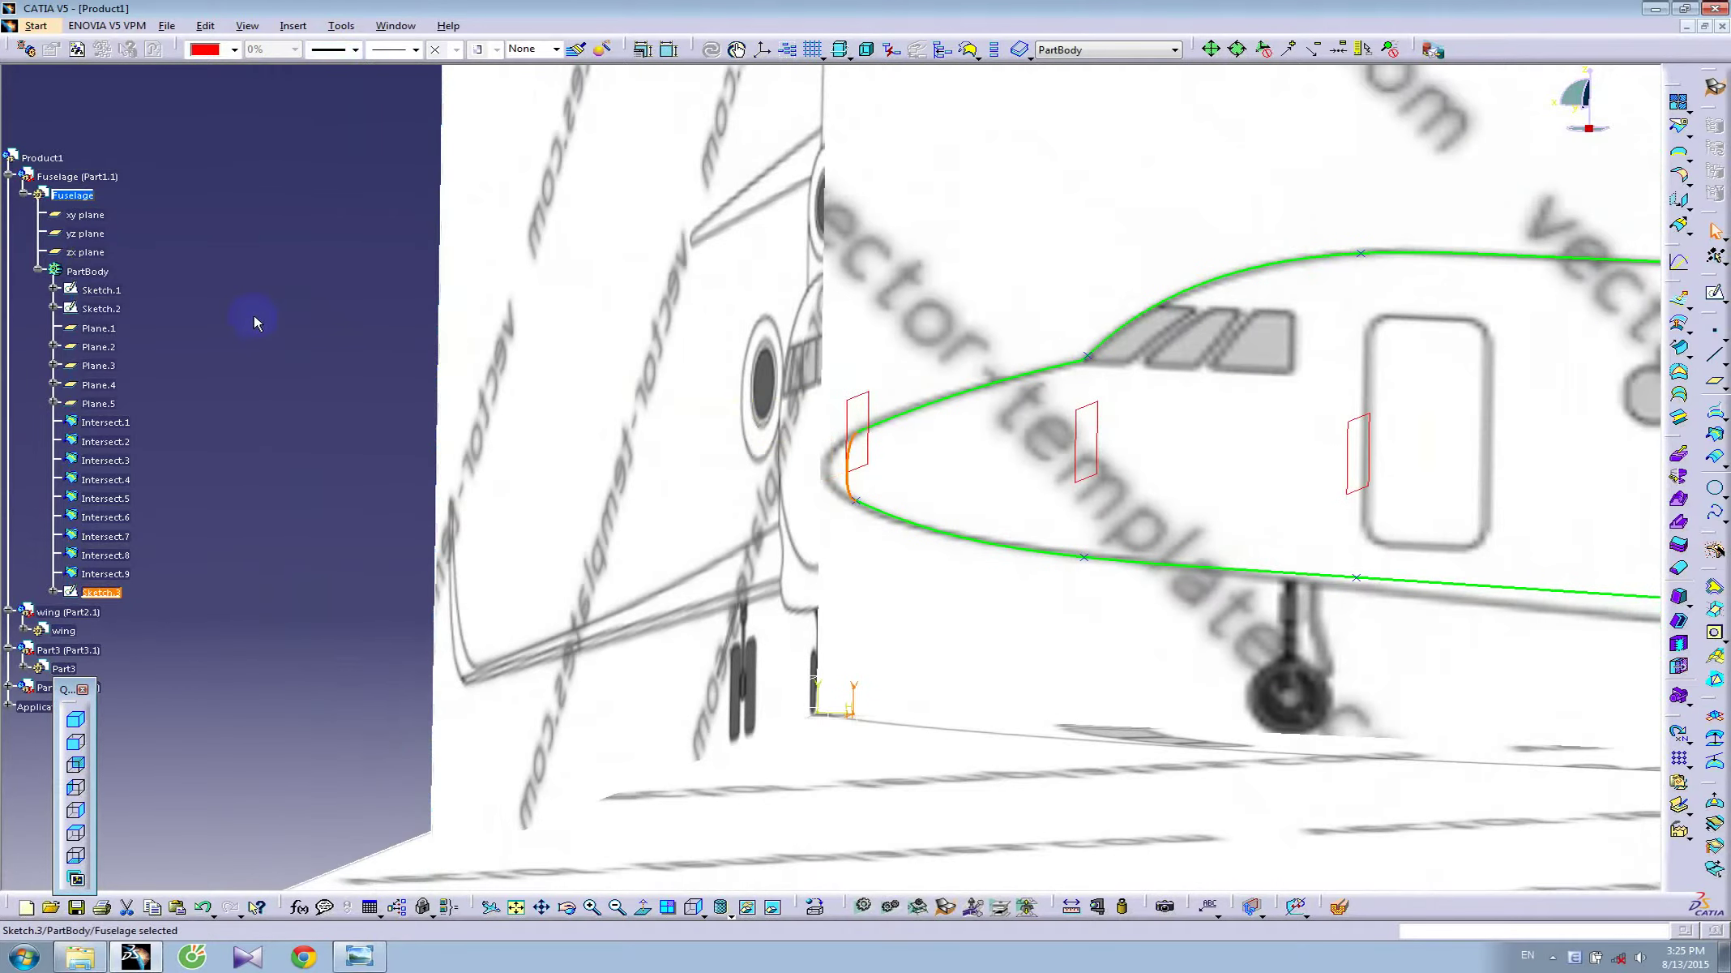
click(256, 317)
mouse_move(1210, 372)
middle_down()
mouse_move(1062, 383)
mouse_move(975, 413)
middle_up()
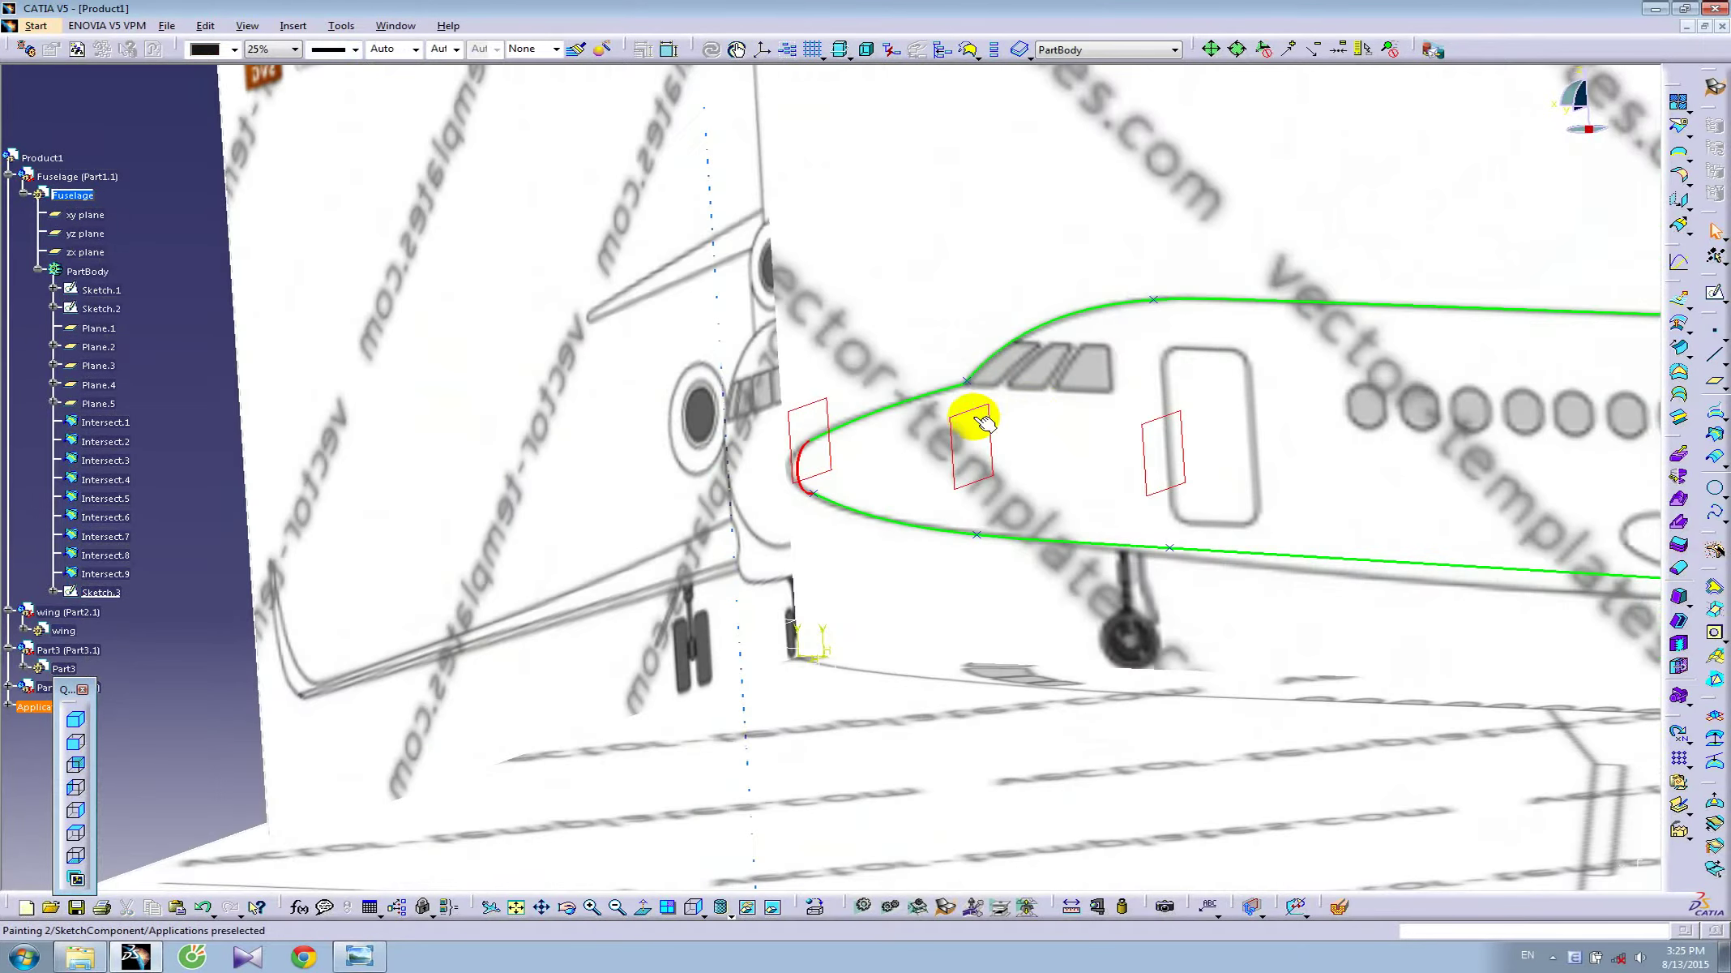
- Open a sketch on Plane.2 and draw a circle centred on the fuselage centreline
click(1715, 292)
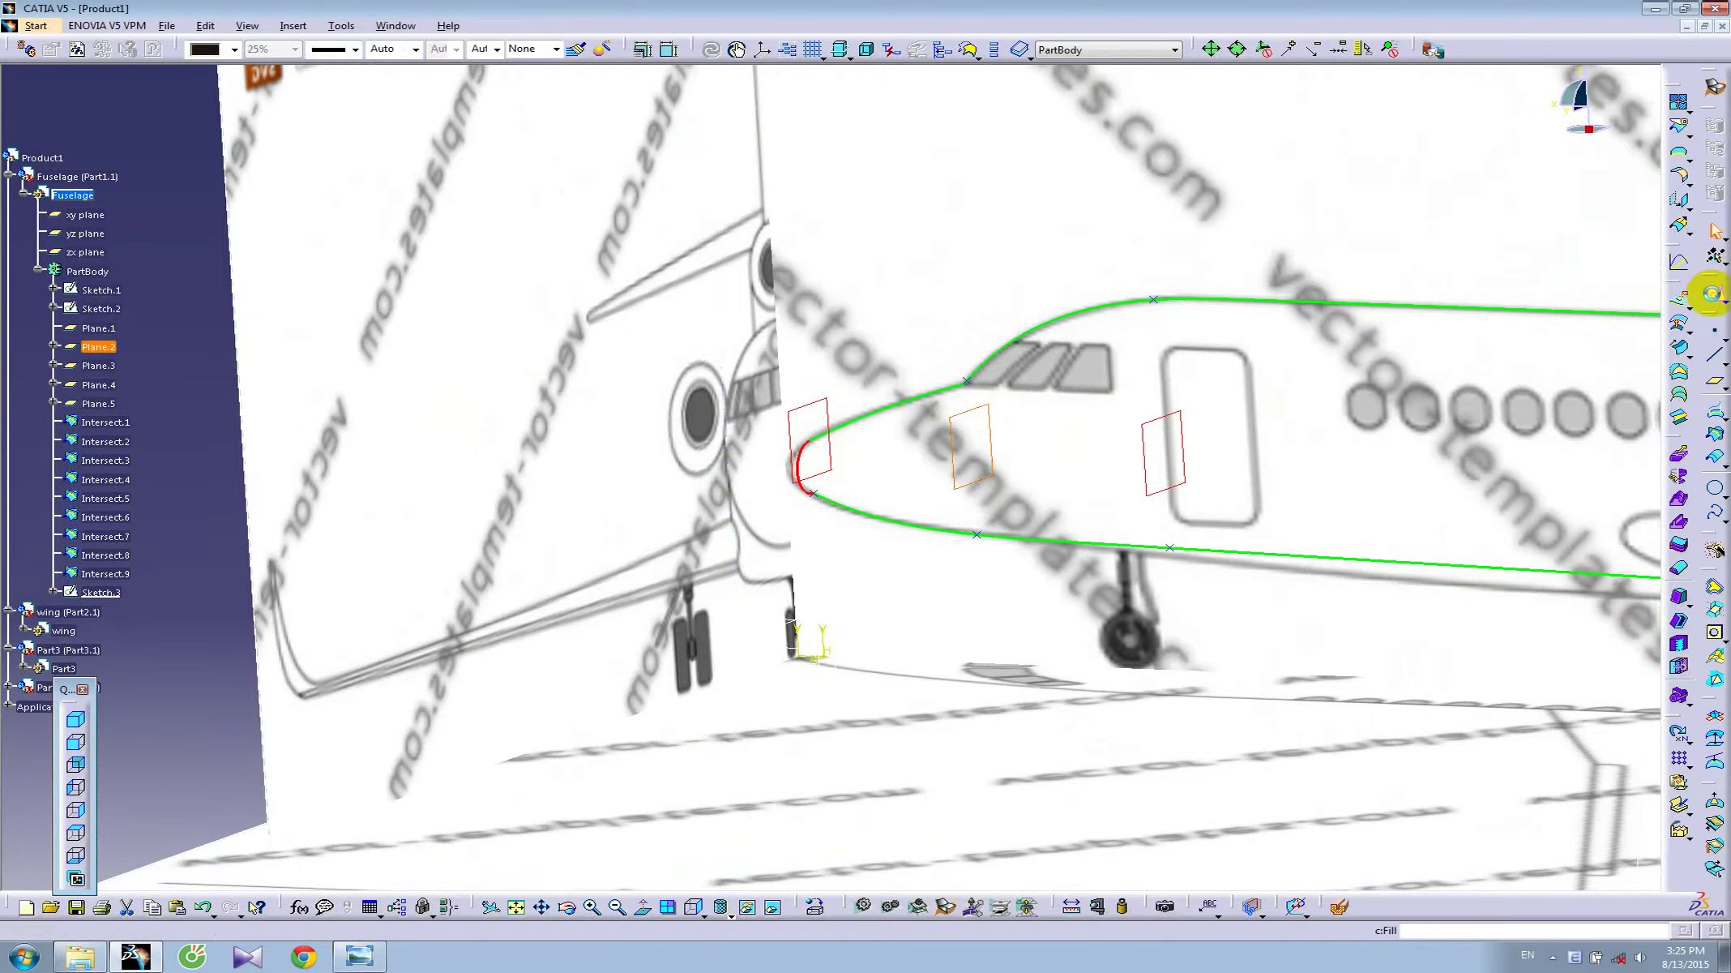
click(951, 432)
mouse_move(819, 534)
middle_down()
mouse_move(1001, 483)
mouse_move(1013, 425)
middle_up()
click(1716, 610)
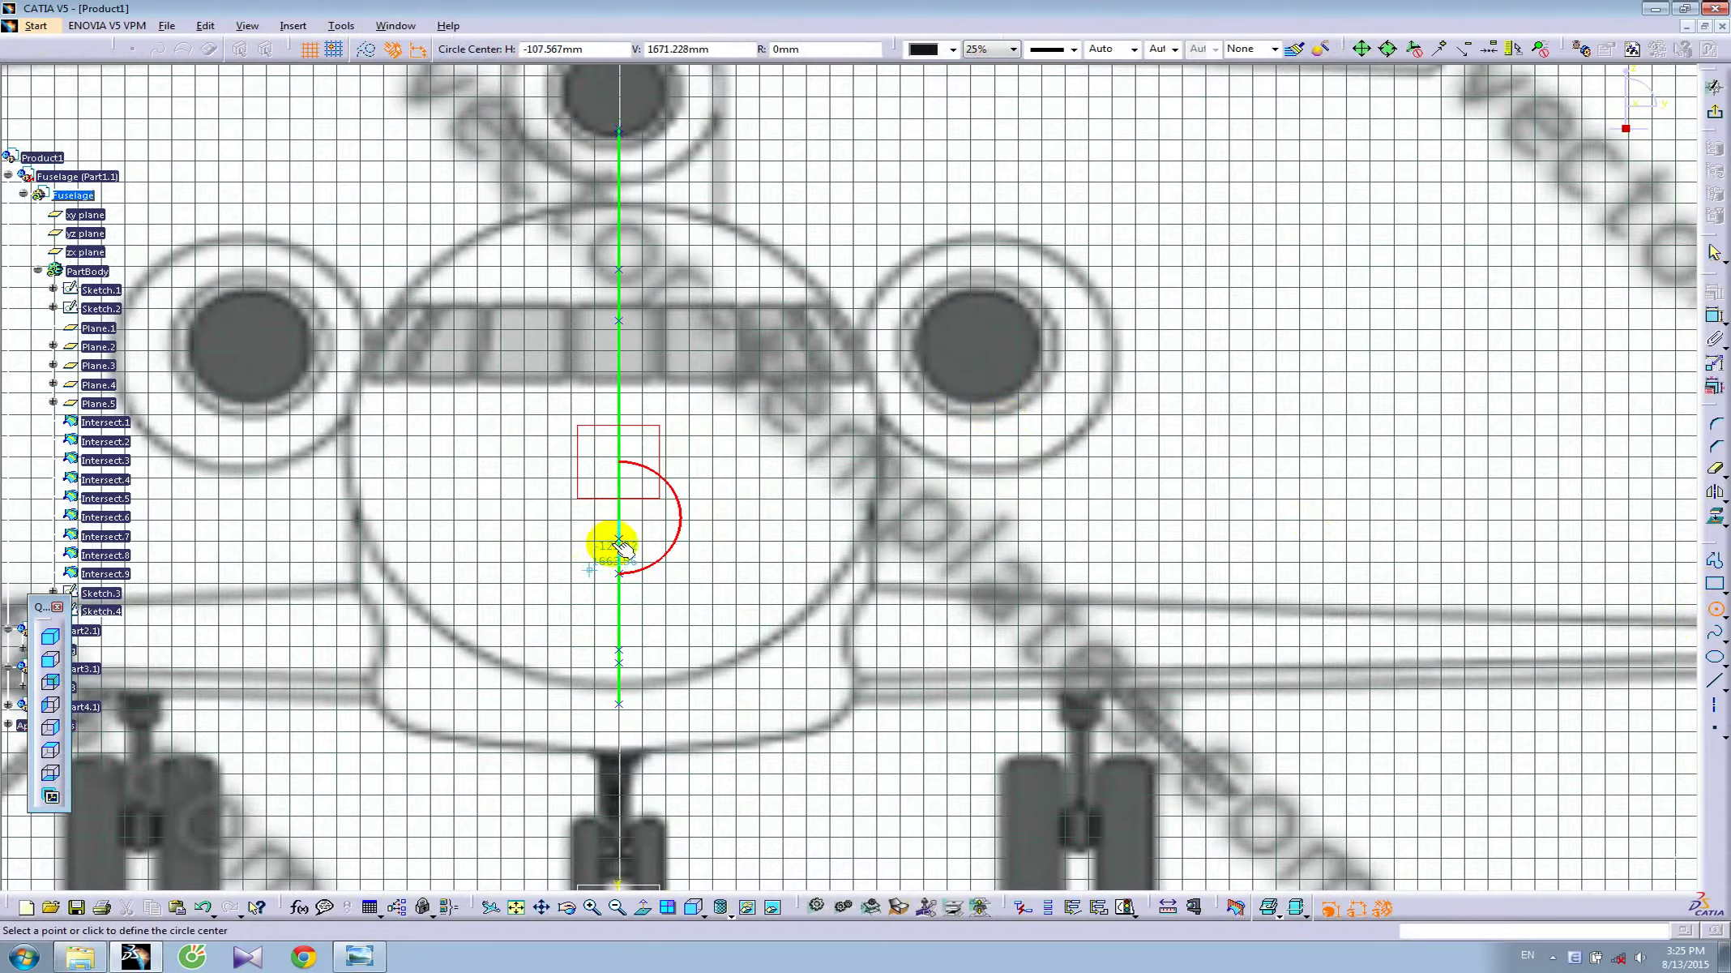
click(631, 526)
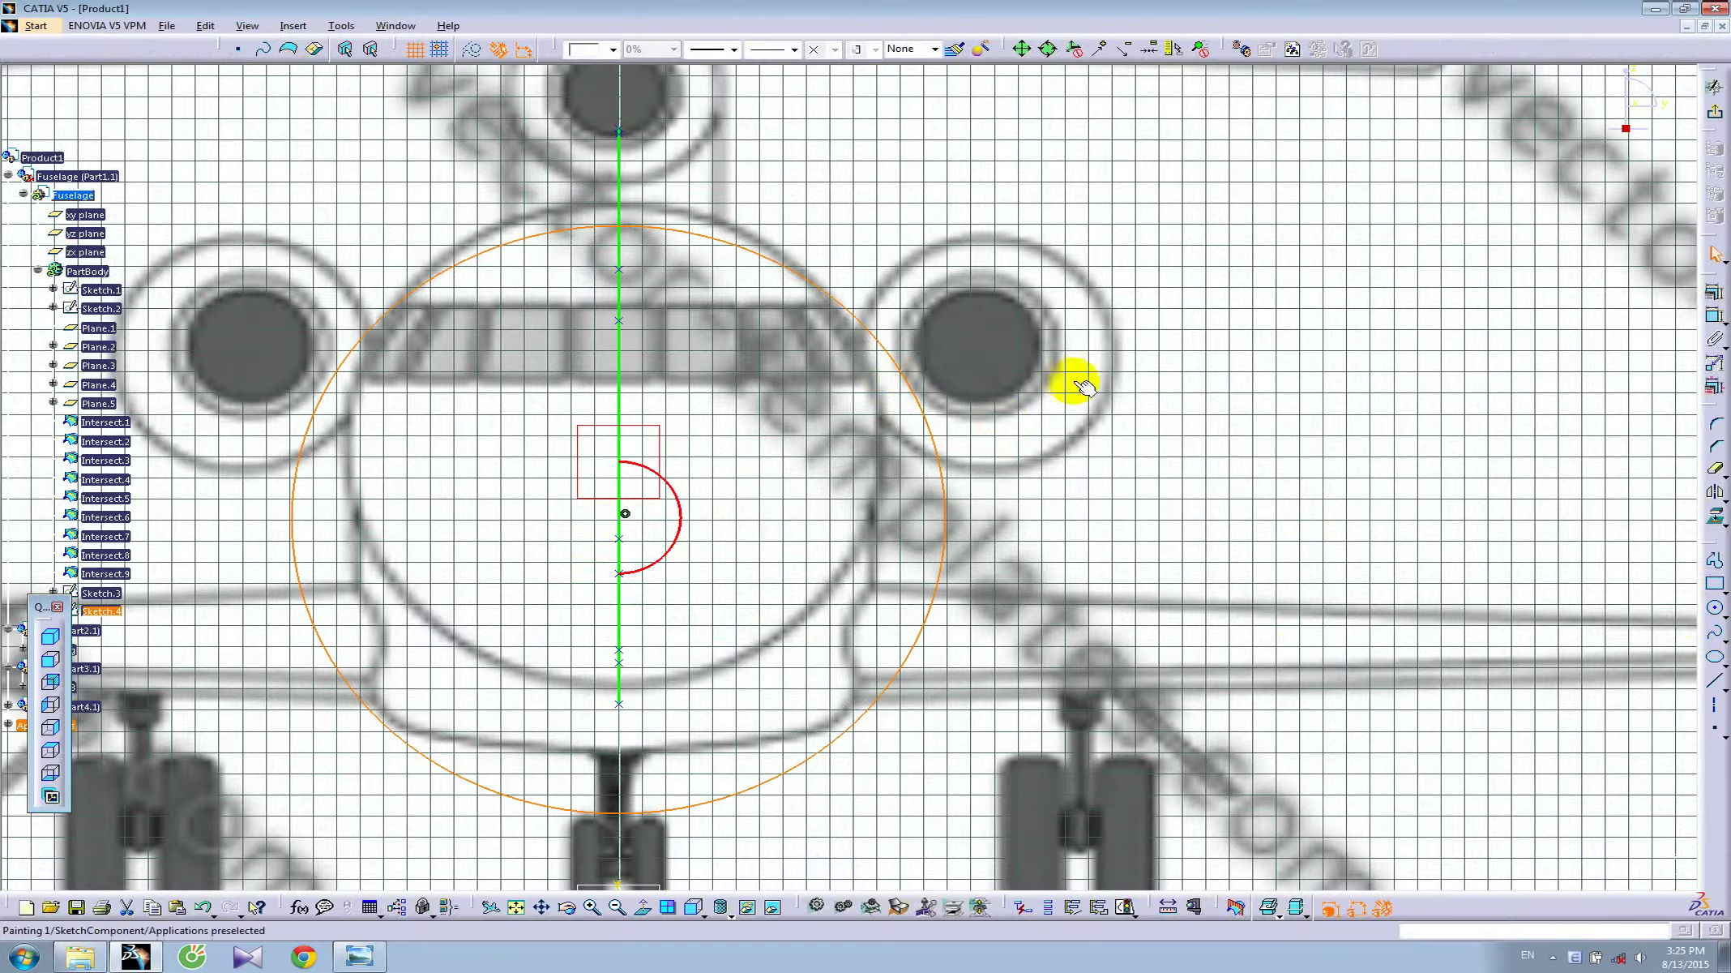
mouse_move(1075, 378)
middle_down()
mouse_move(709, 504)
mouse_move(471, 471)
middle_up()
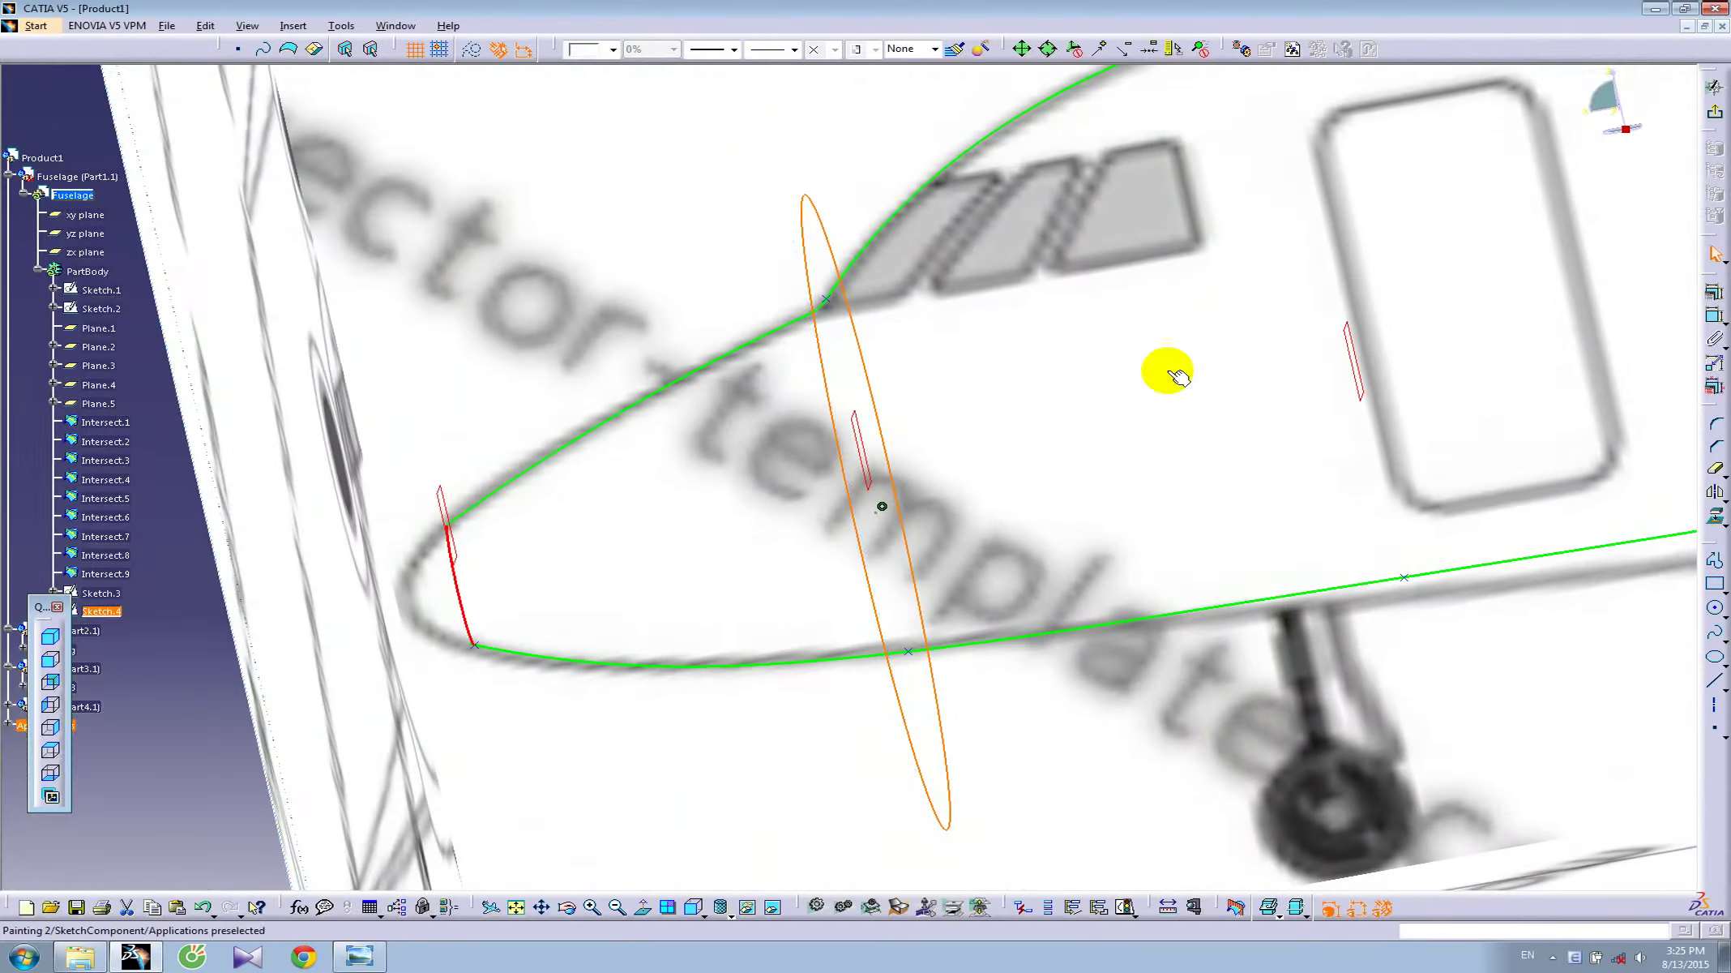
middle_drag(1167, 371, 1098, 398)
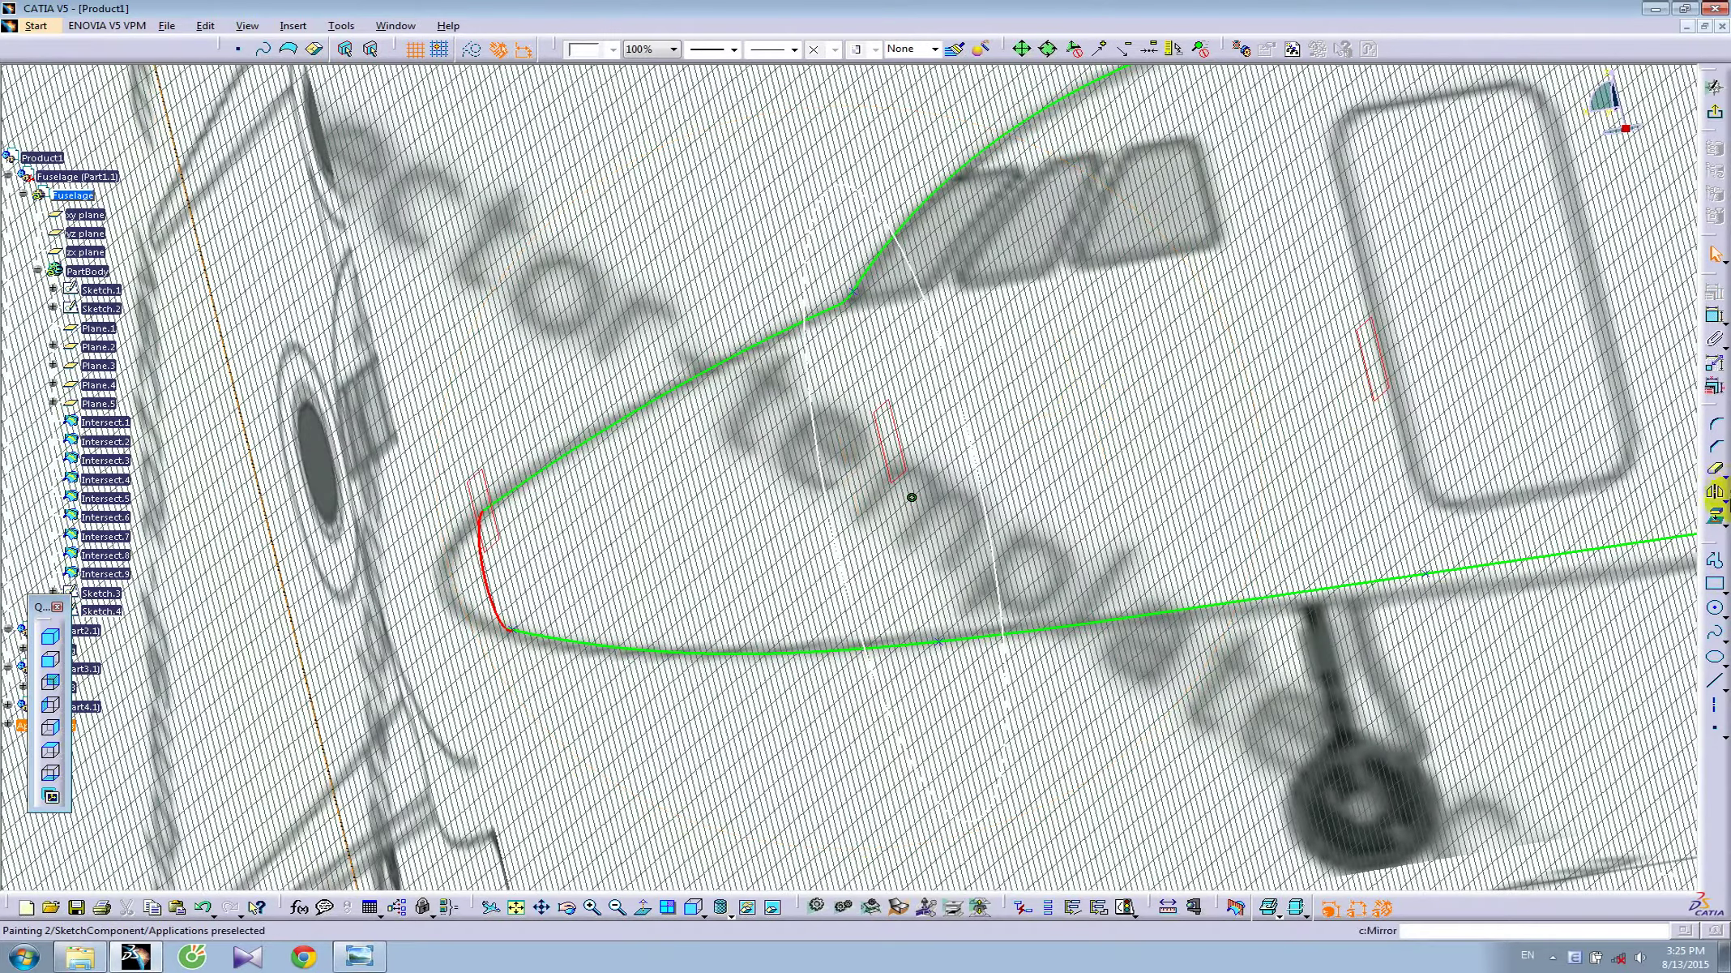
- Constrain the Plane.2 circle to be concentric with the reference curve
click(1716, 316)
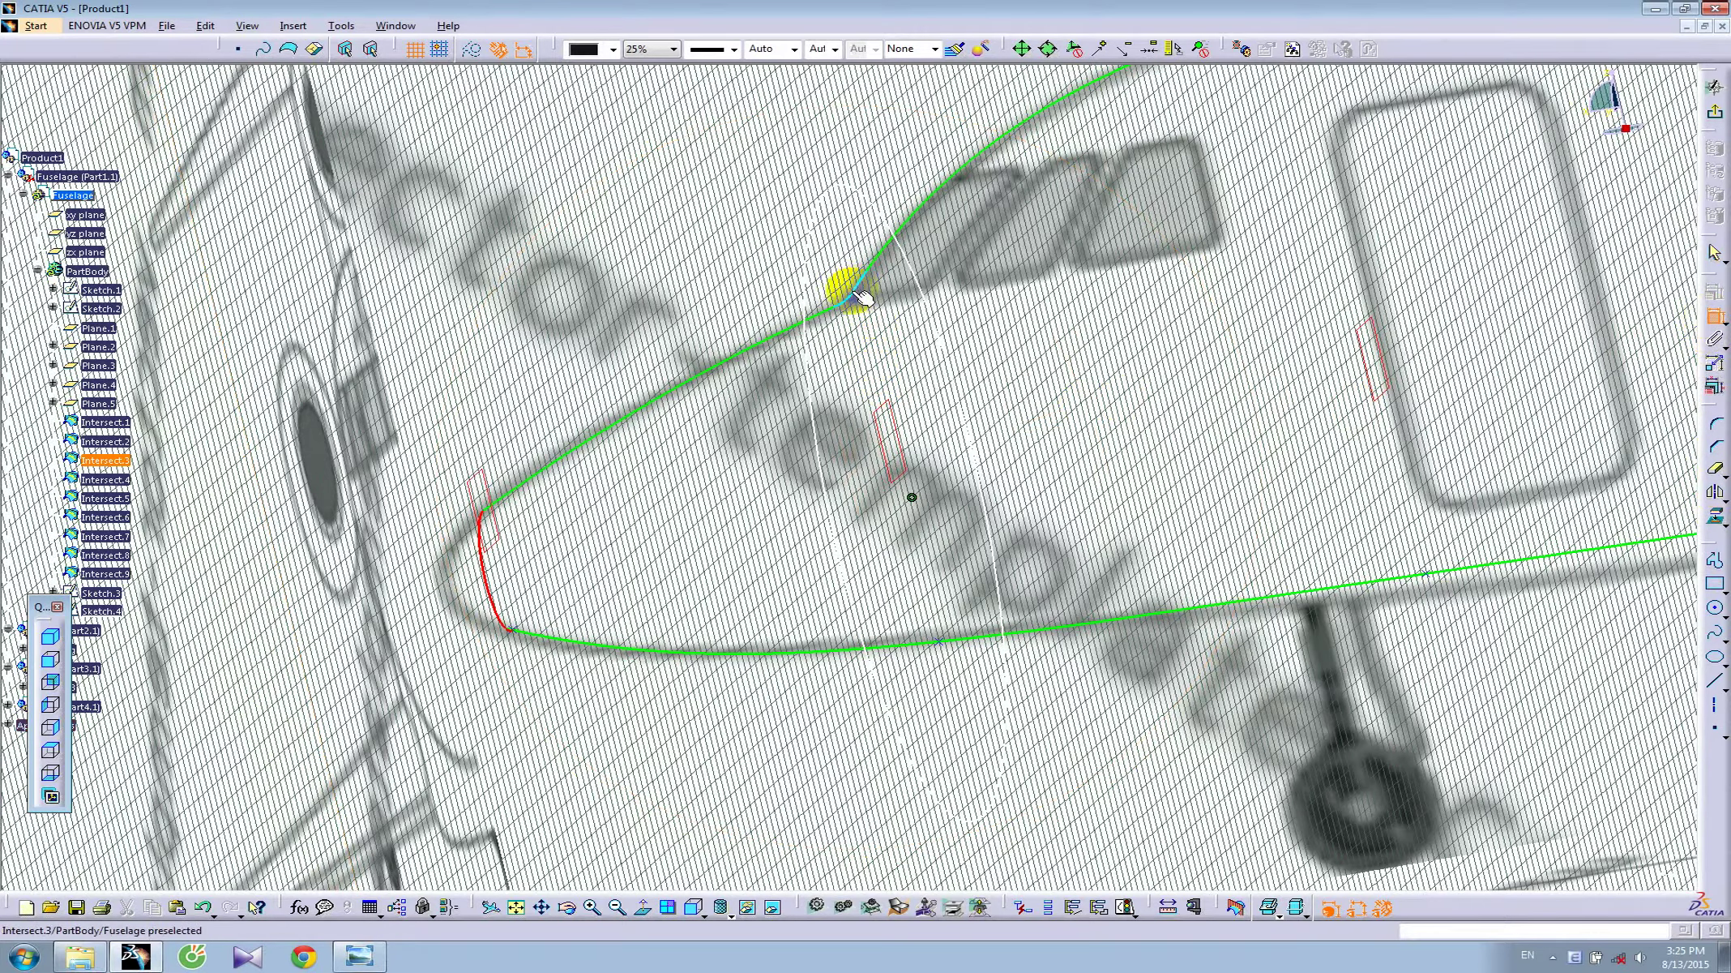
right_click(830, 191)
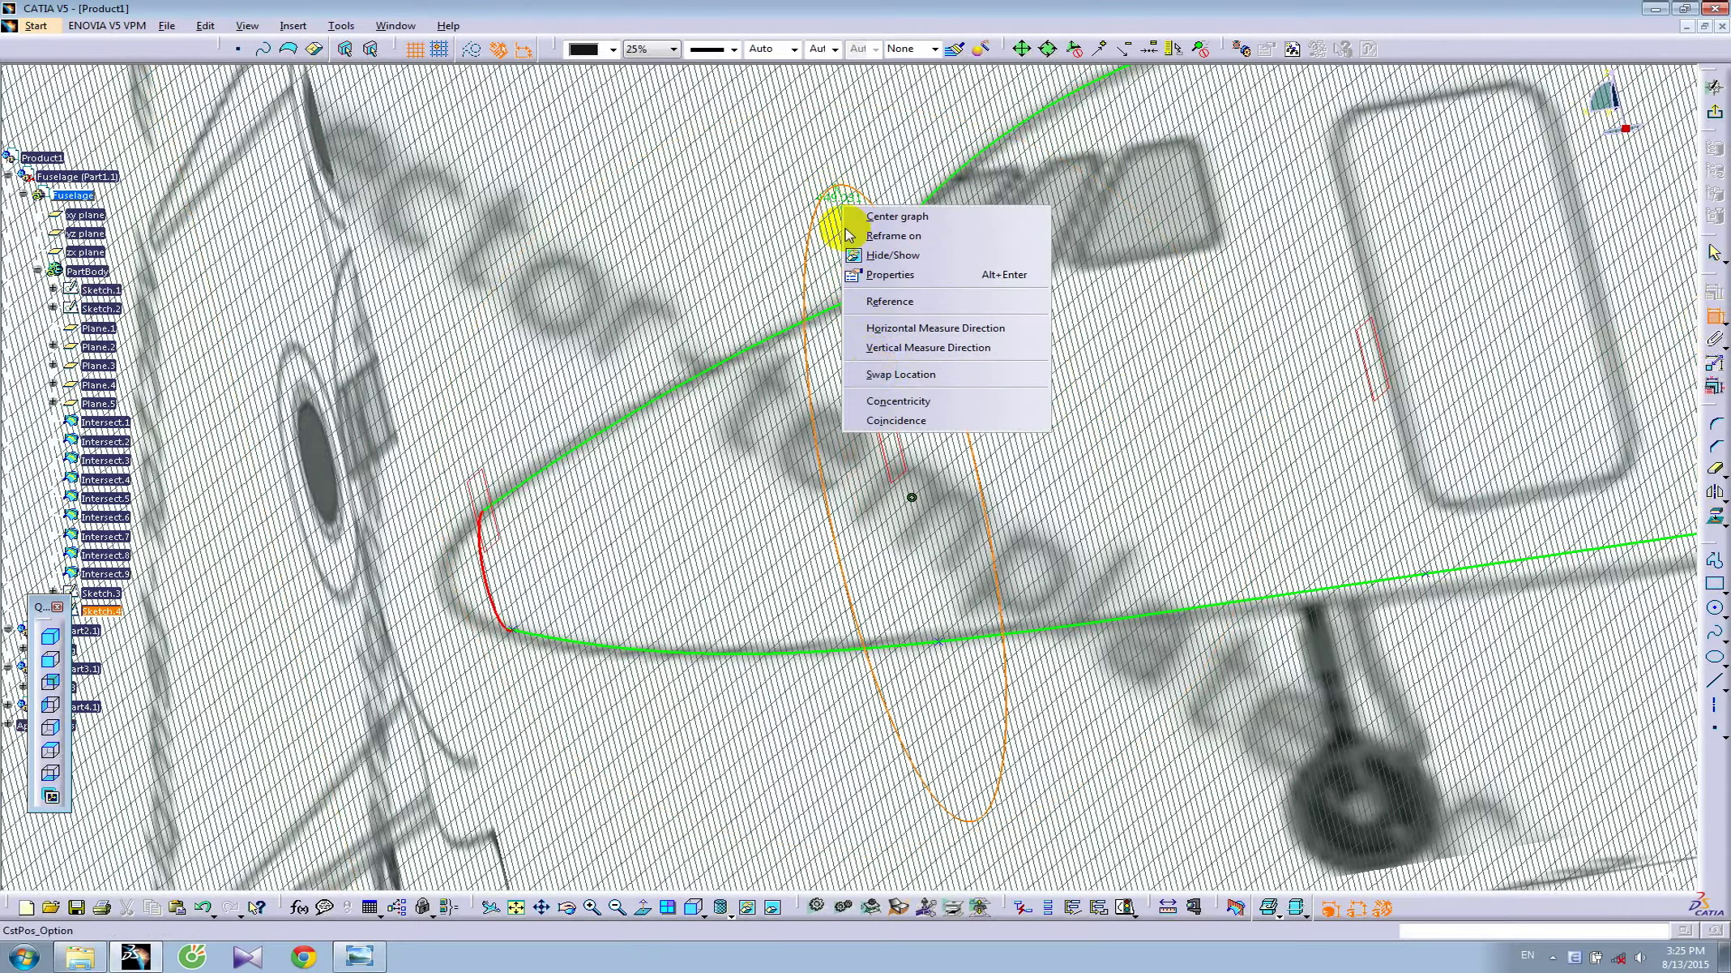
click(888, 415)
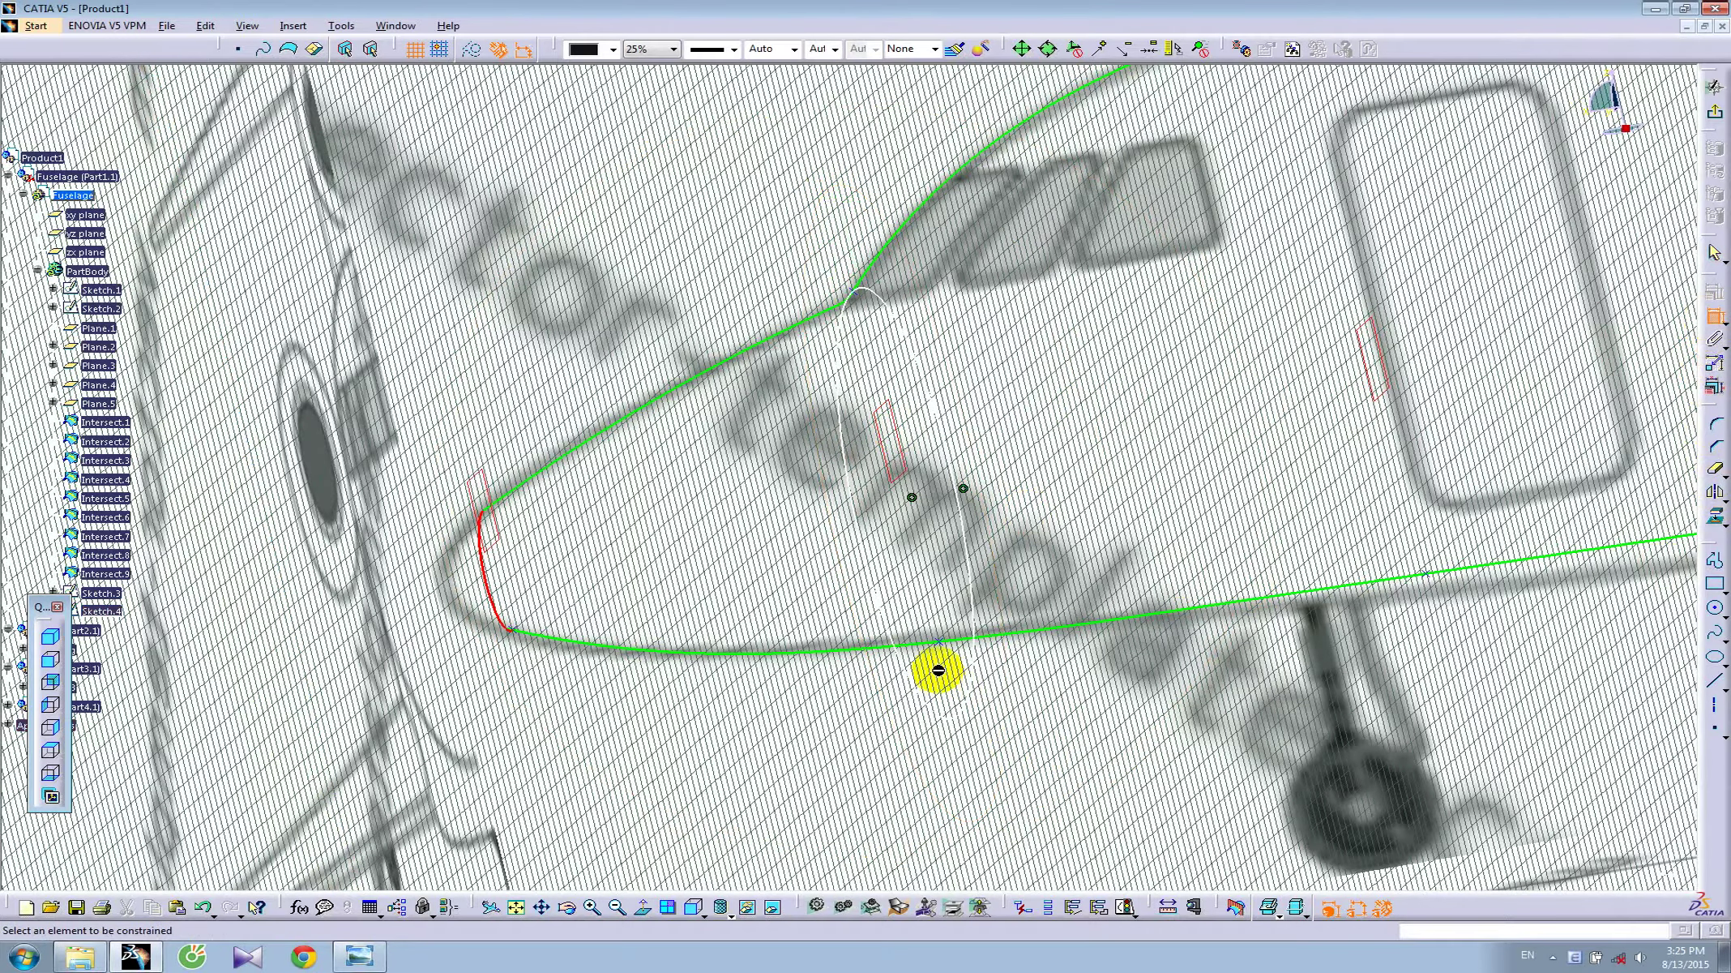
click(950, 644)
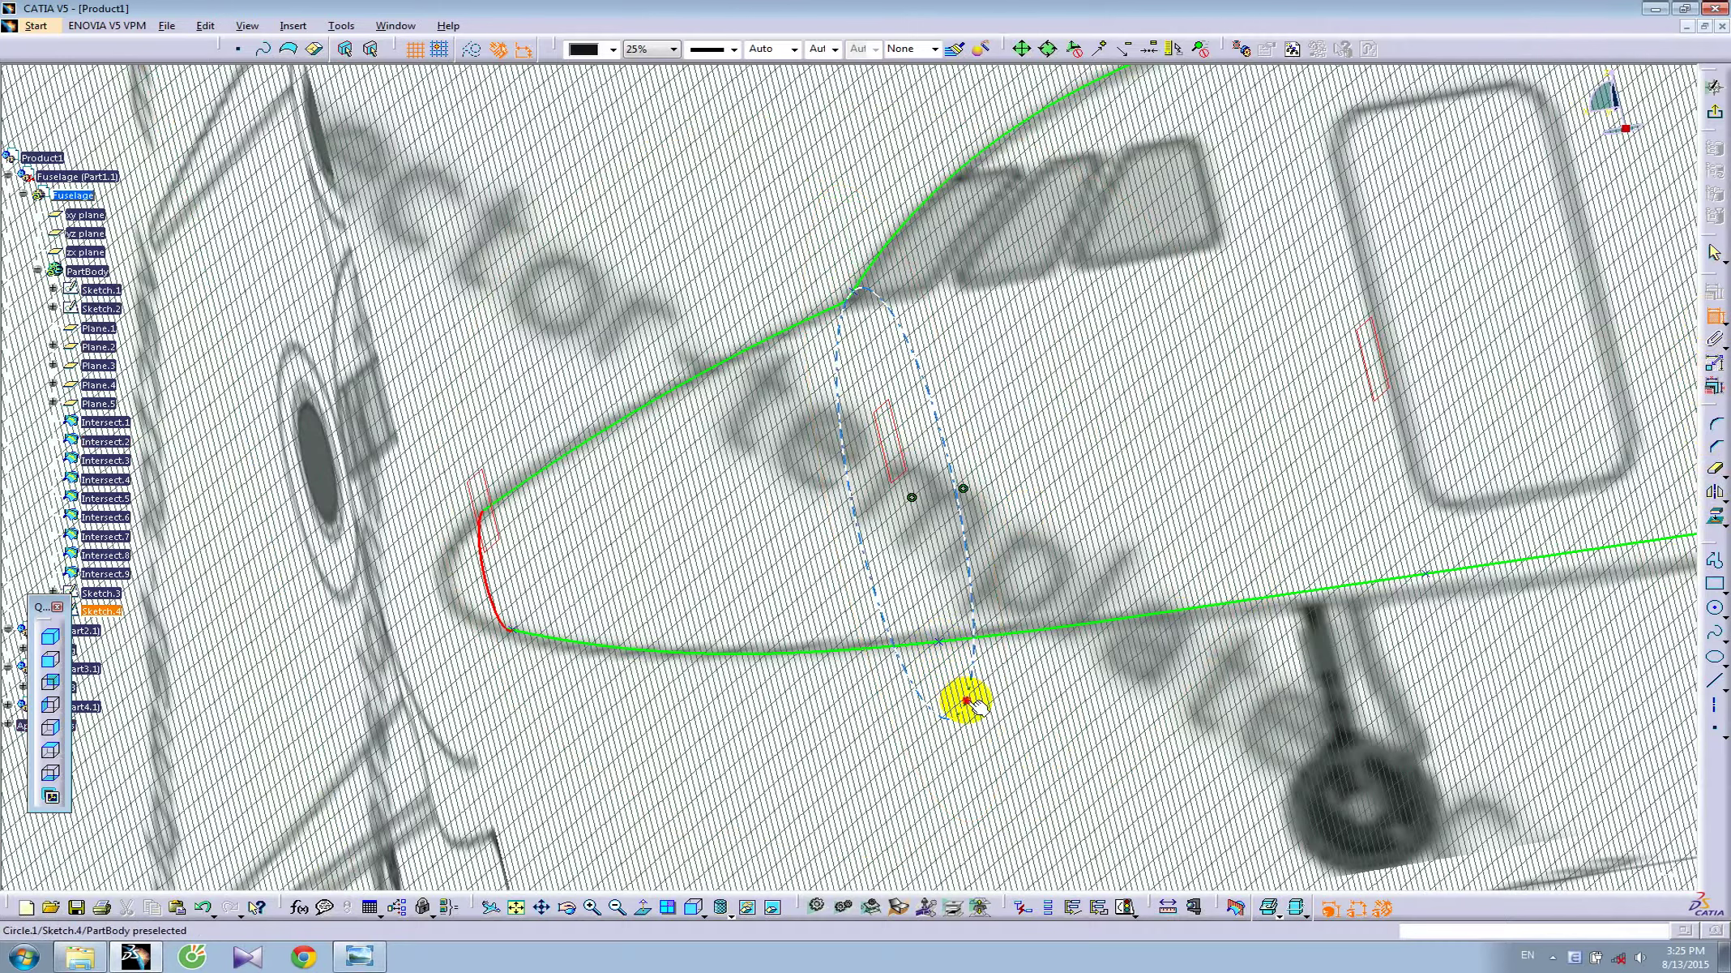
click(967, 701)
right_click(1010, 670)
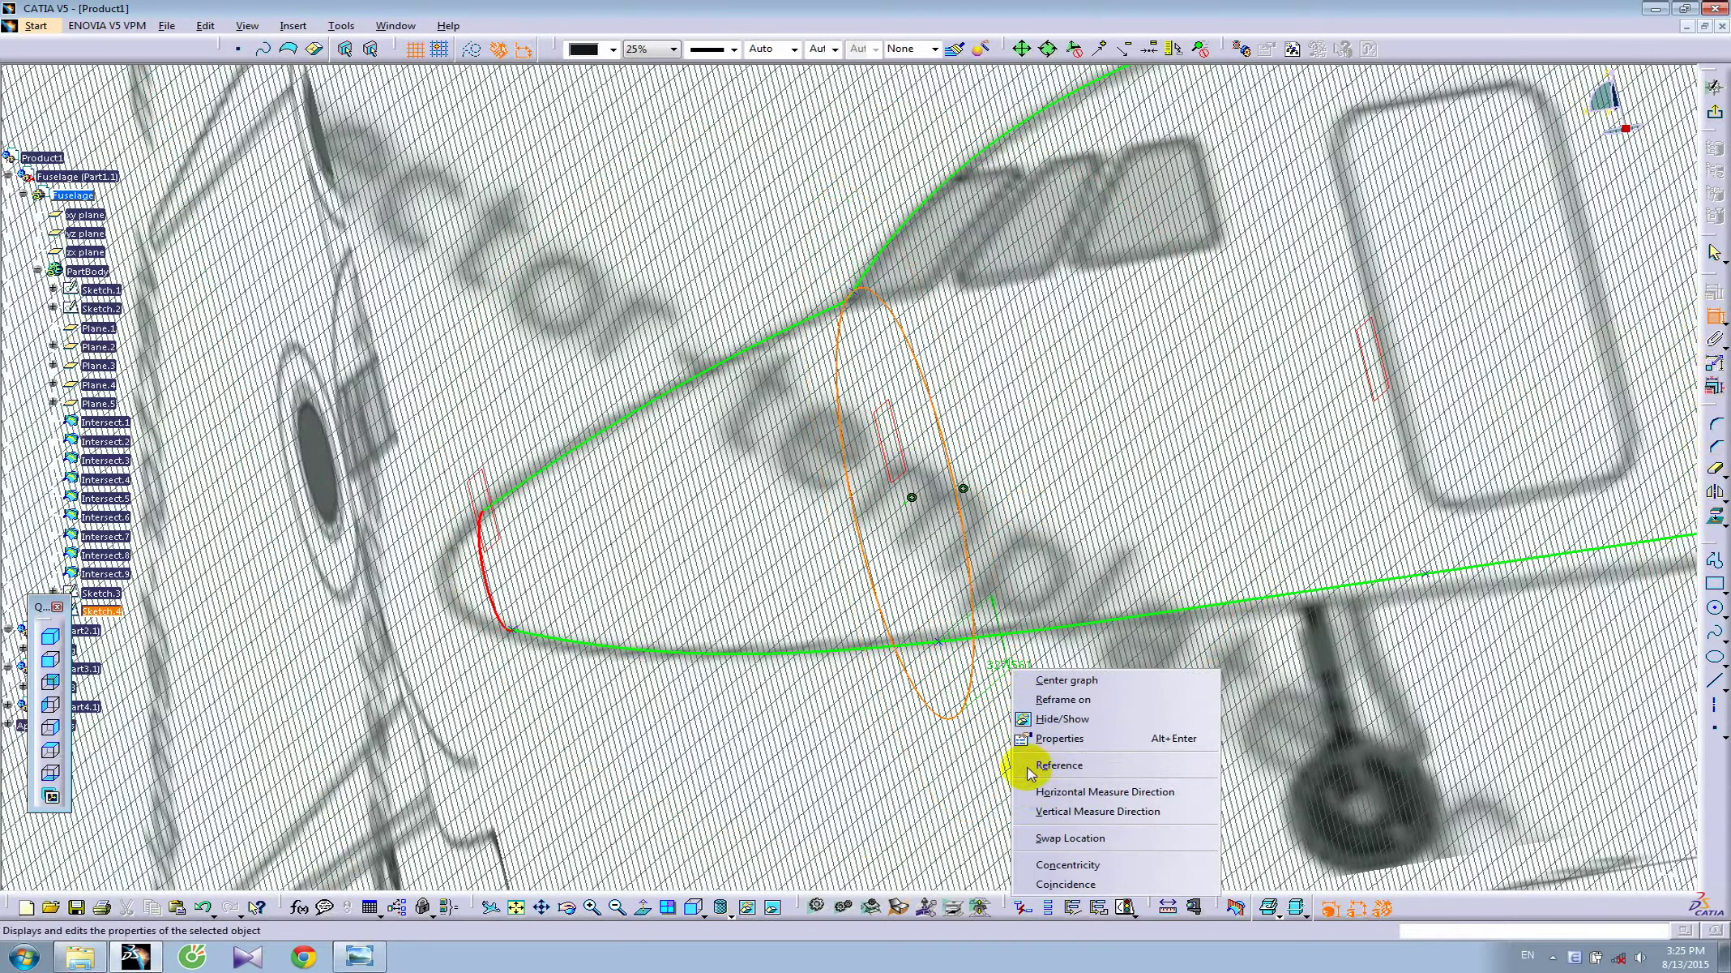
click(1060, 872)
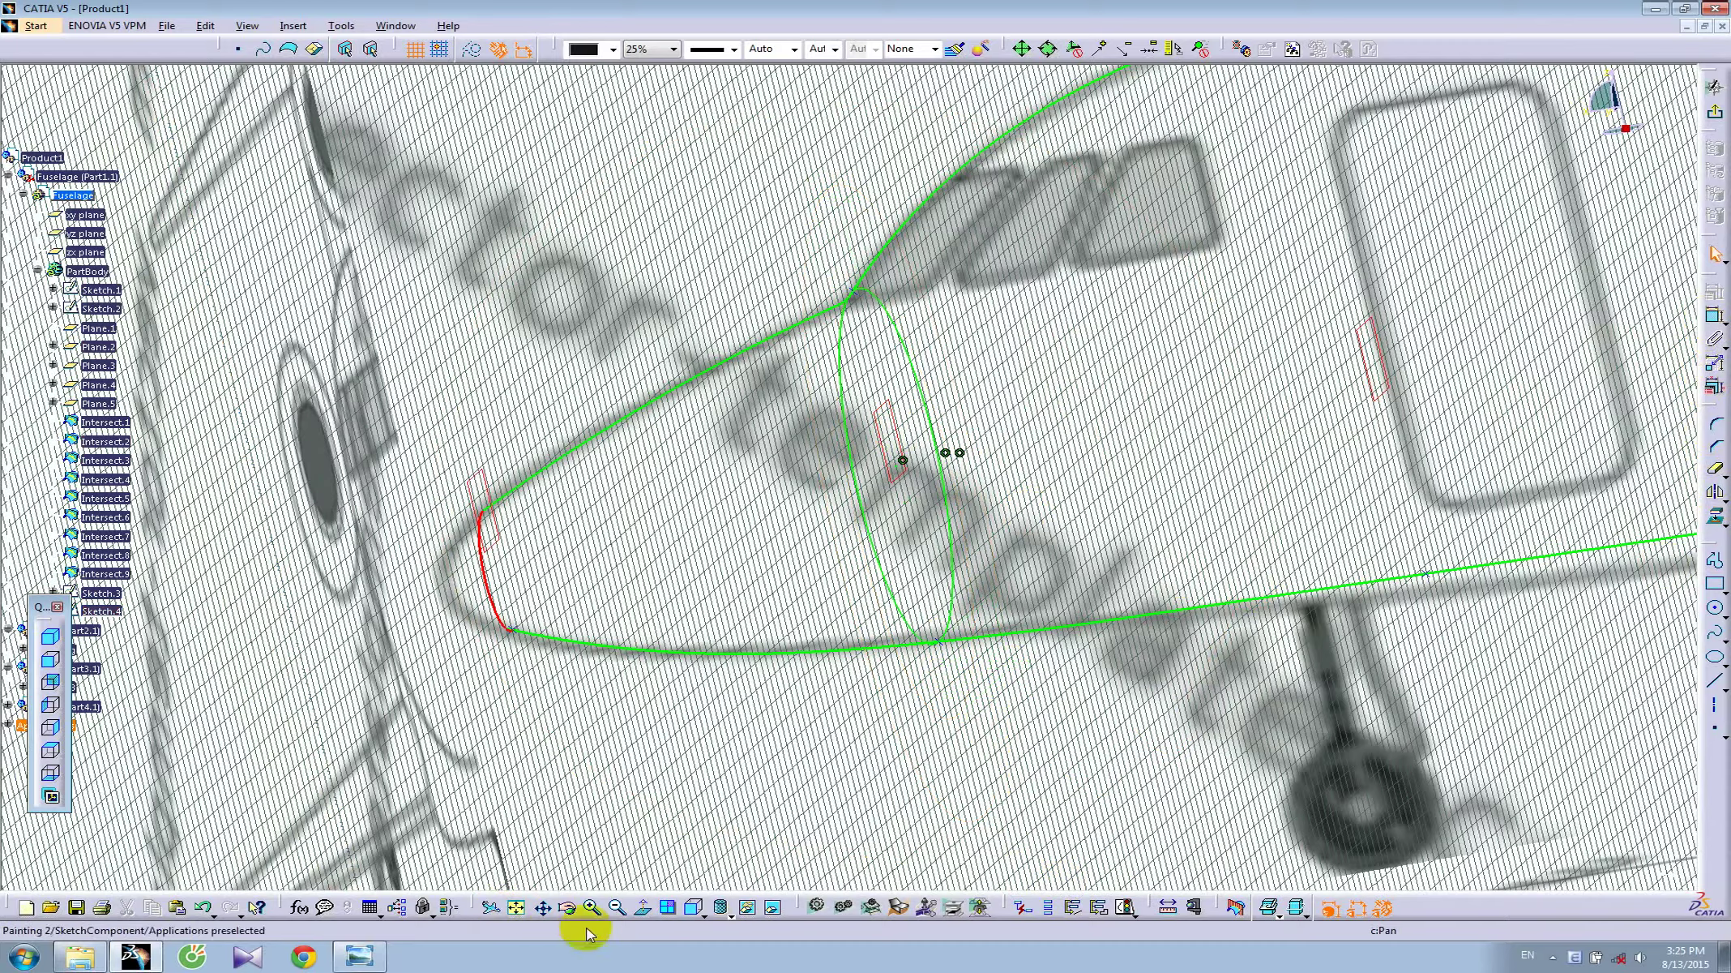
- Trim the Plane.2 circle to its right-hand arc using a vertical helper line, then exit the sketch
click(50, 658)
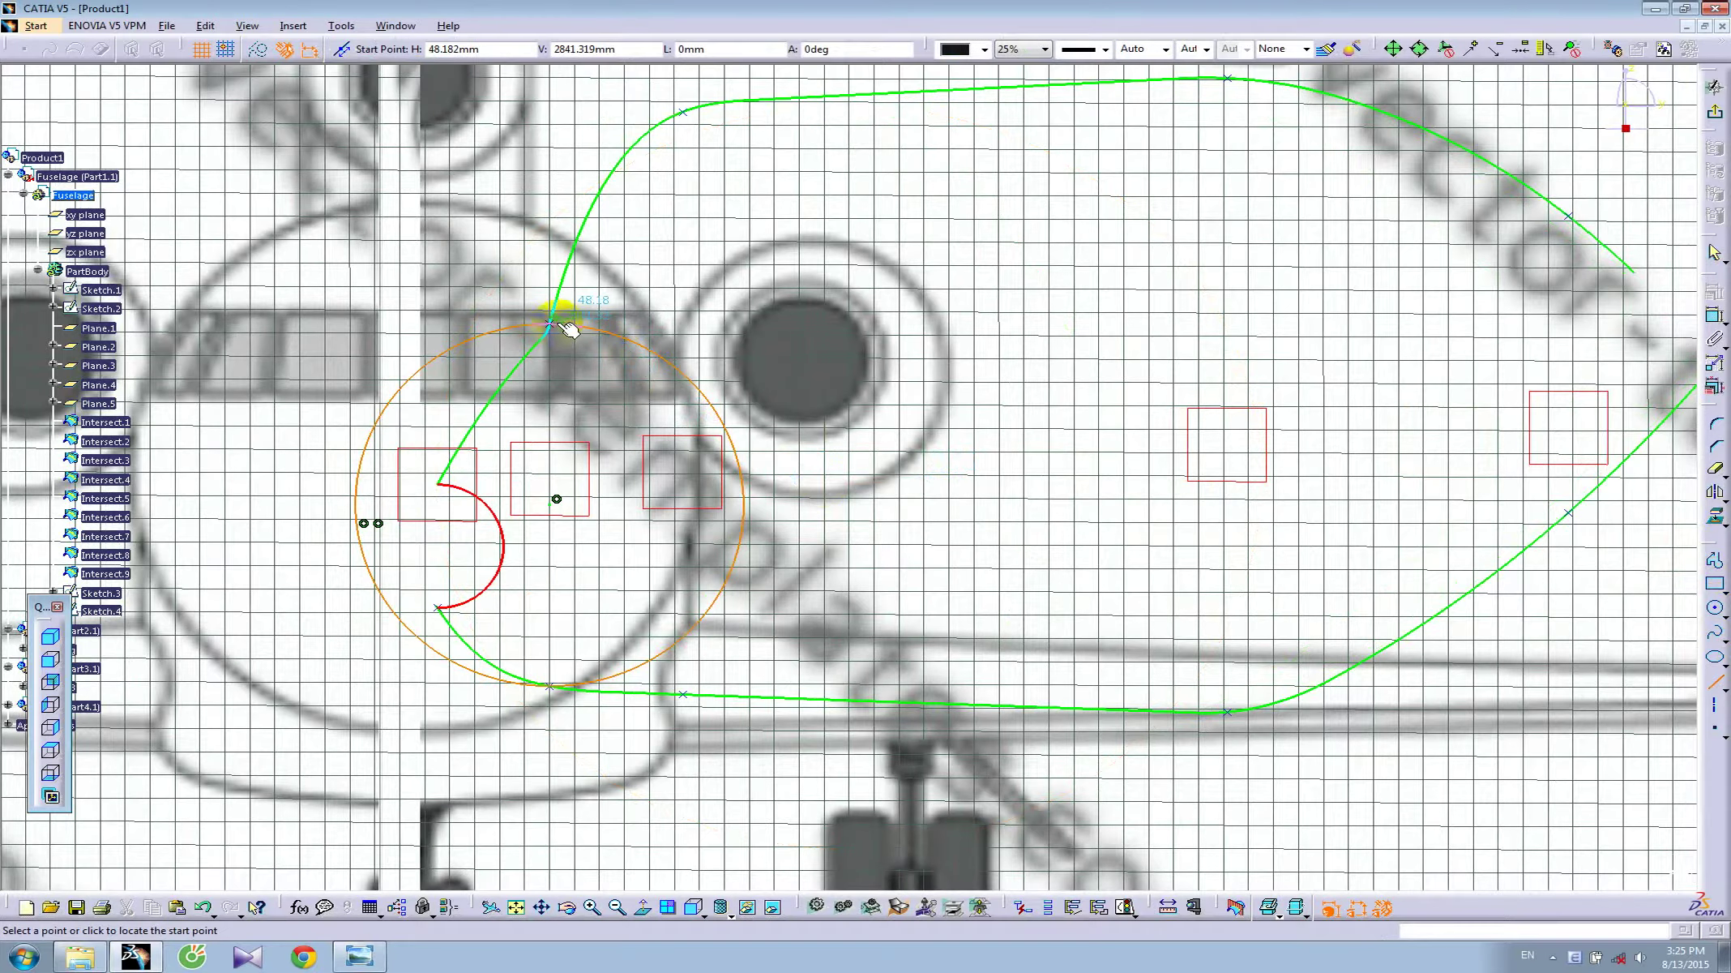
click(552, 326)
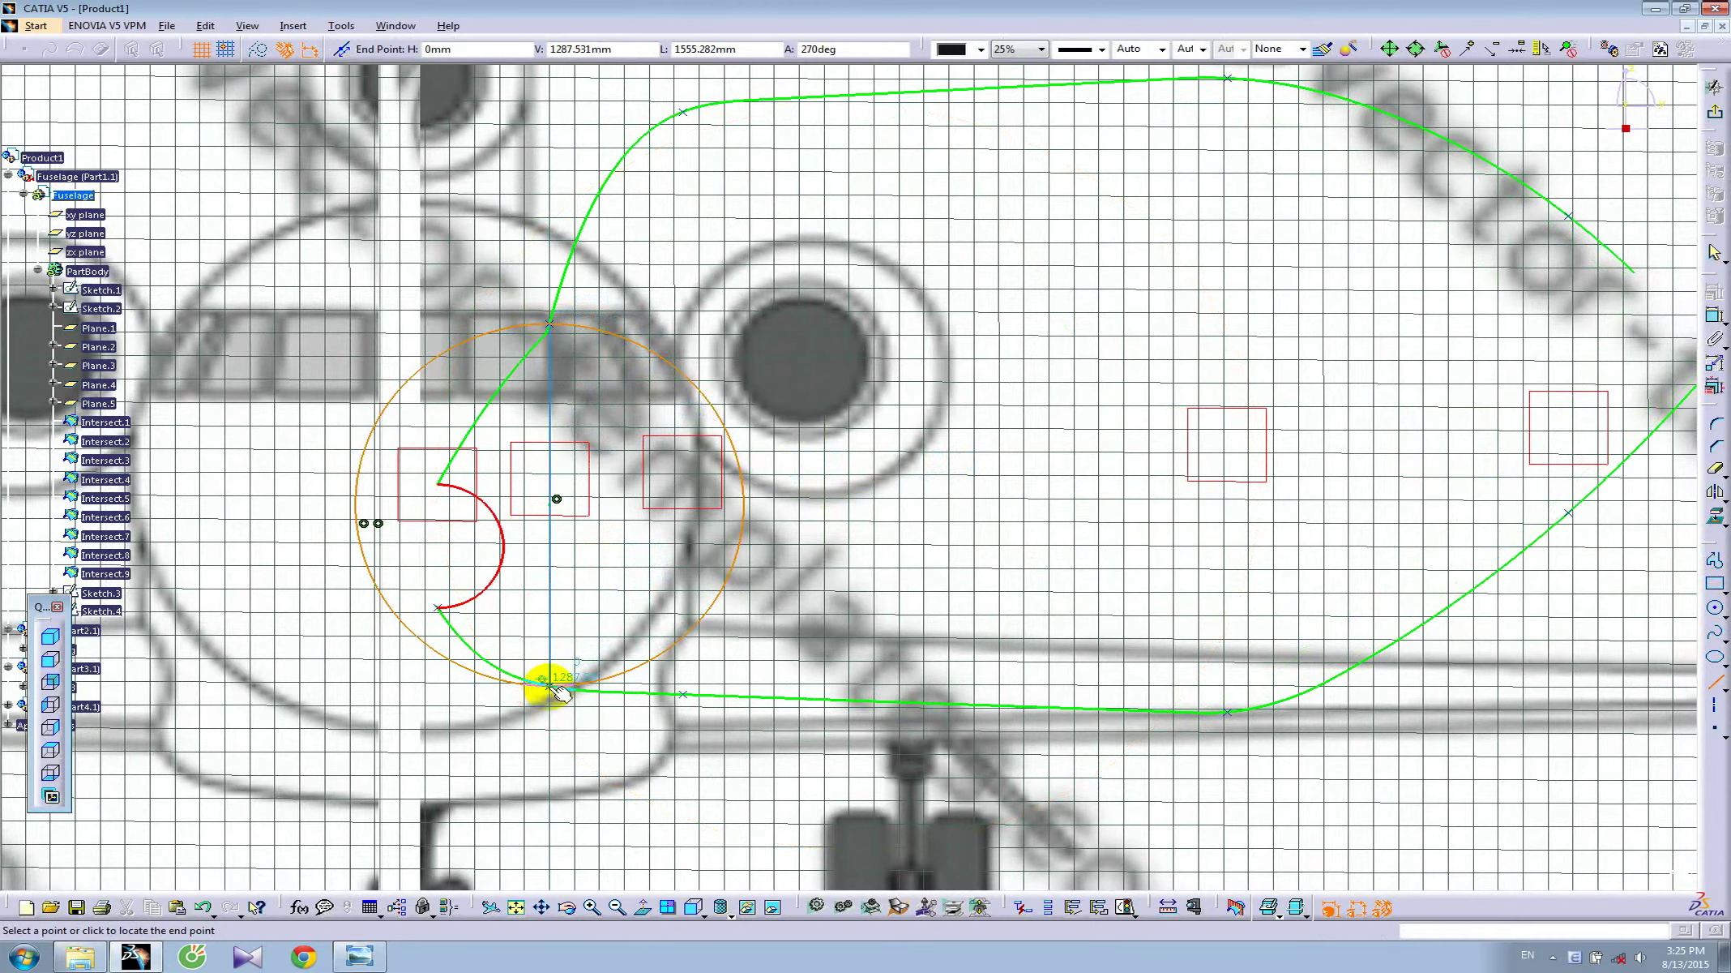
click(550, 685)
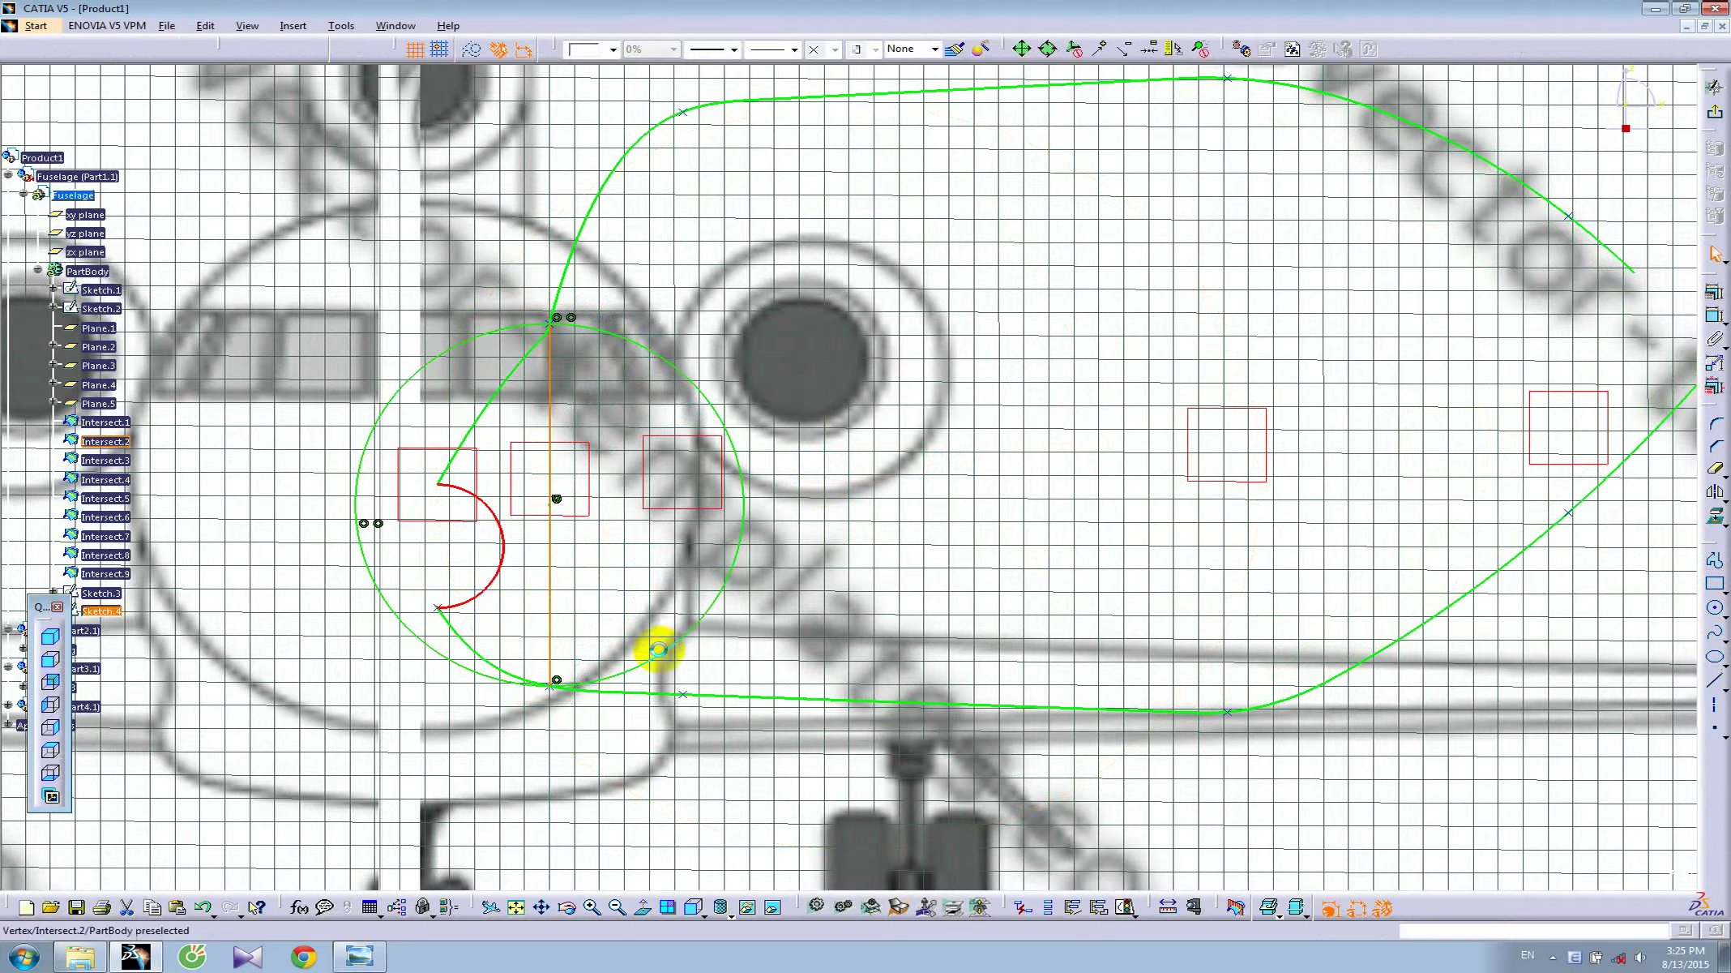
click(1713, 474)
click(467, 343)
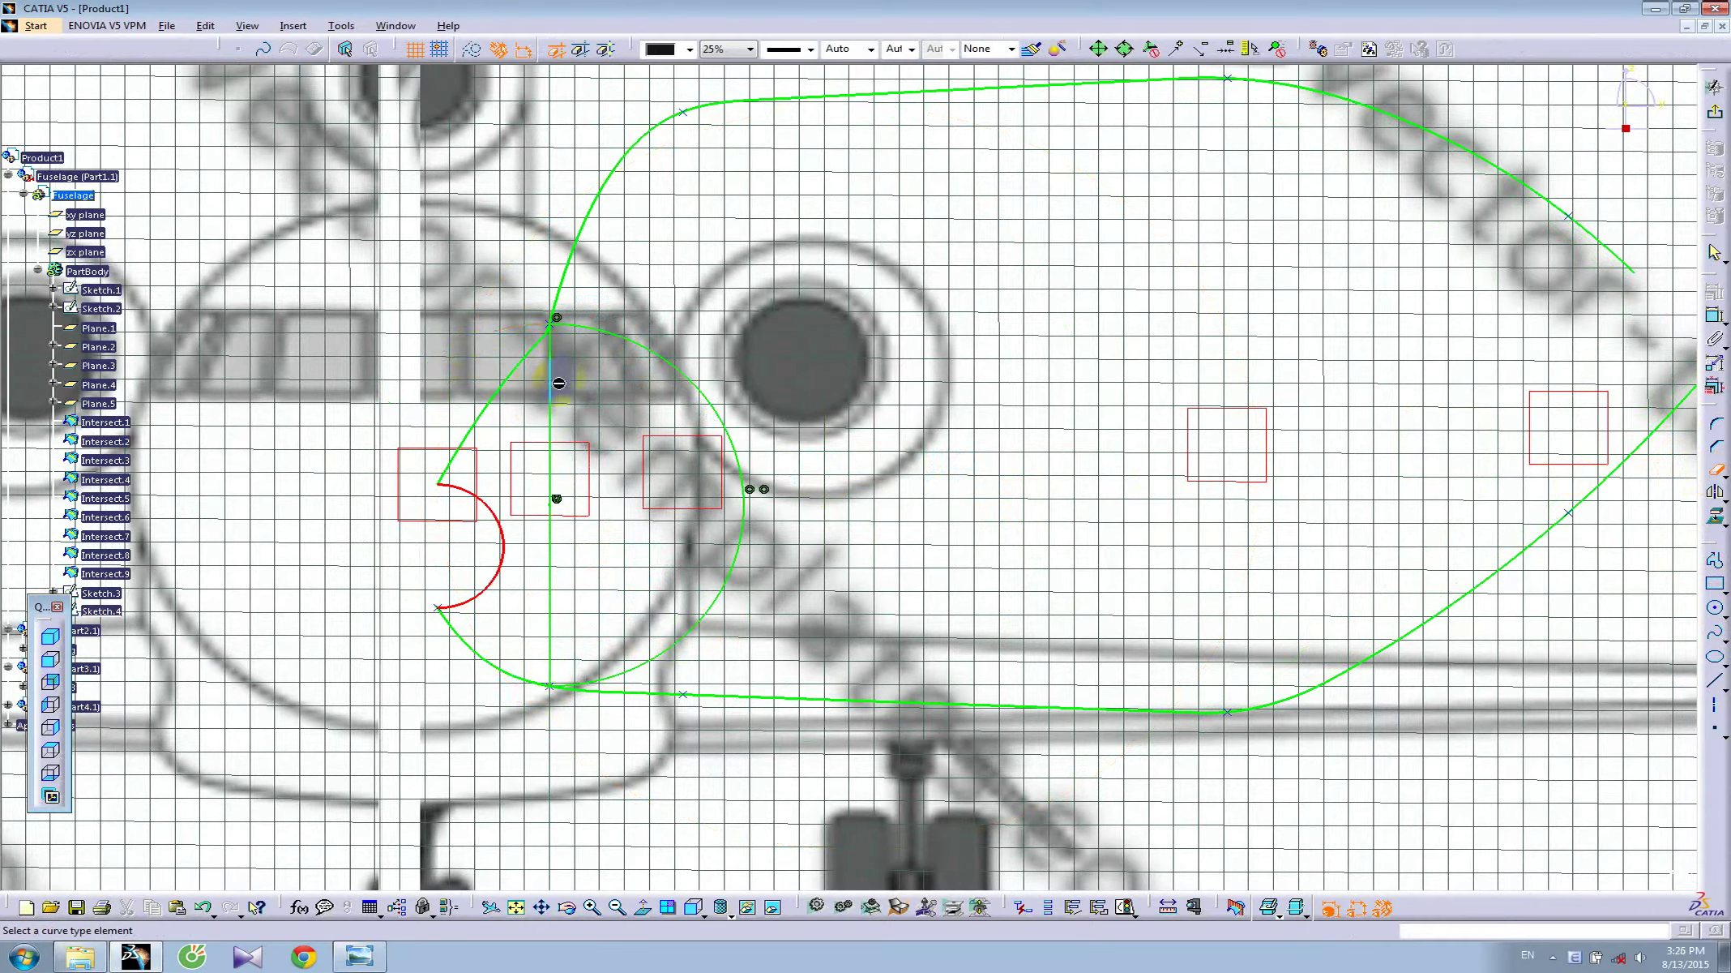
click(551, 387)
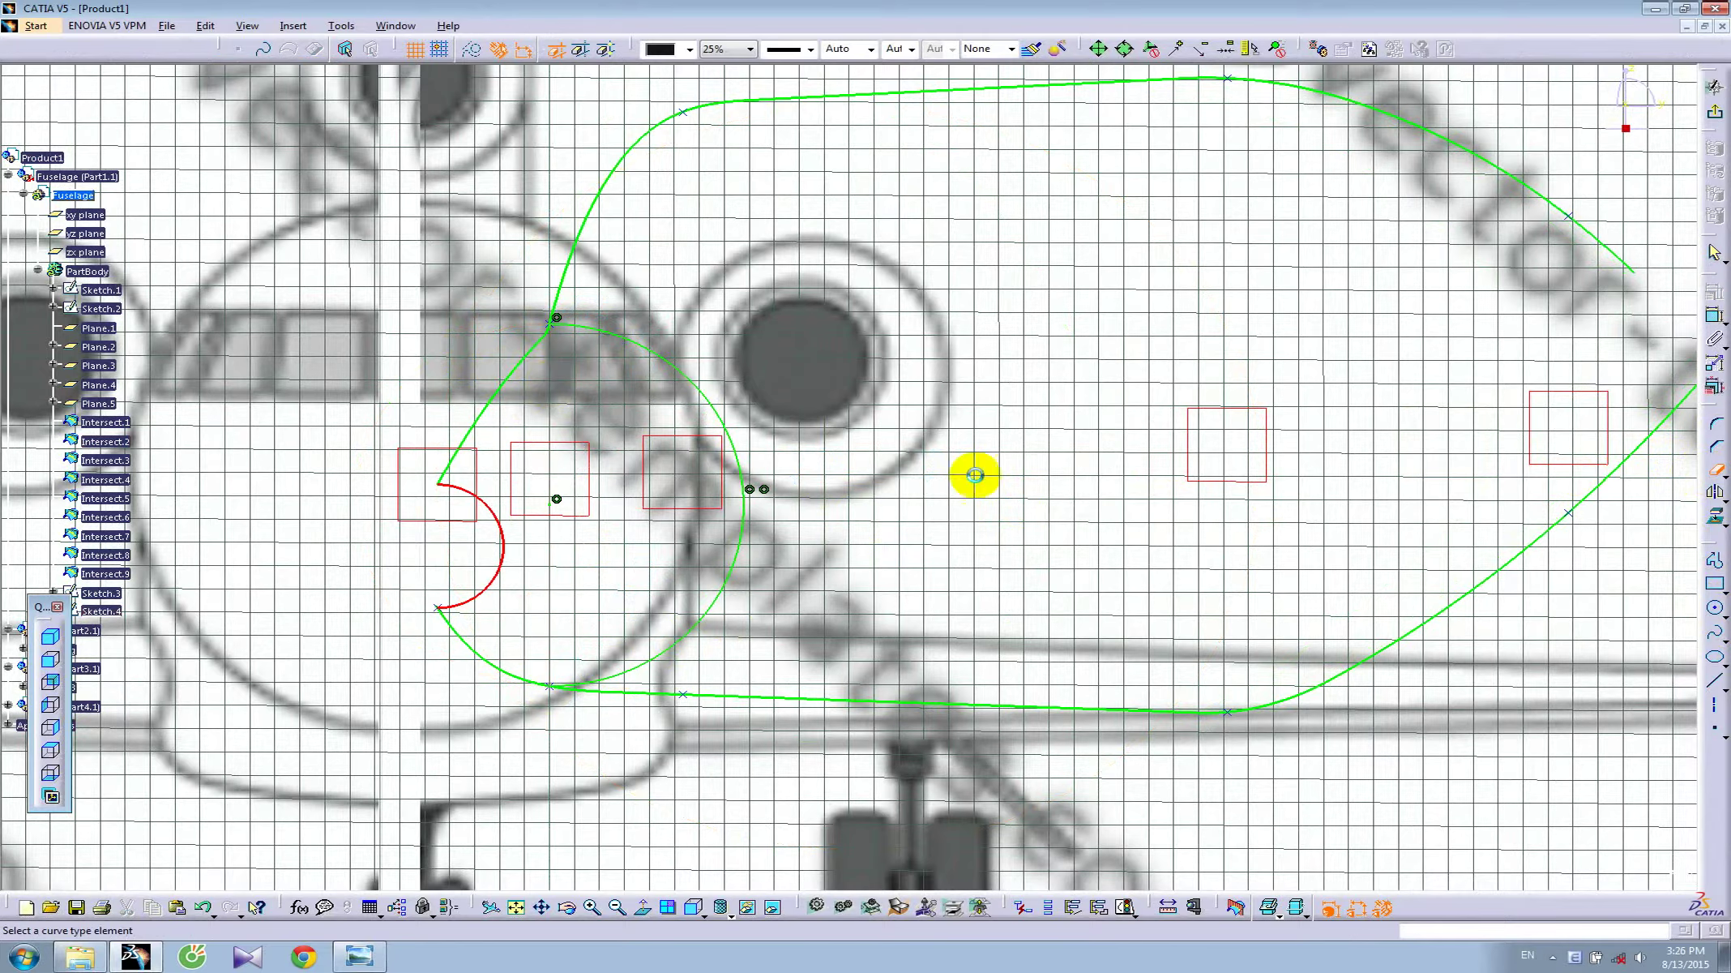
click(1717, 118)
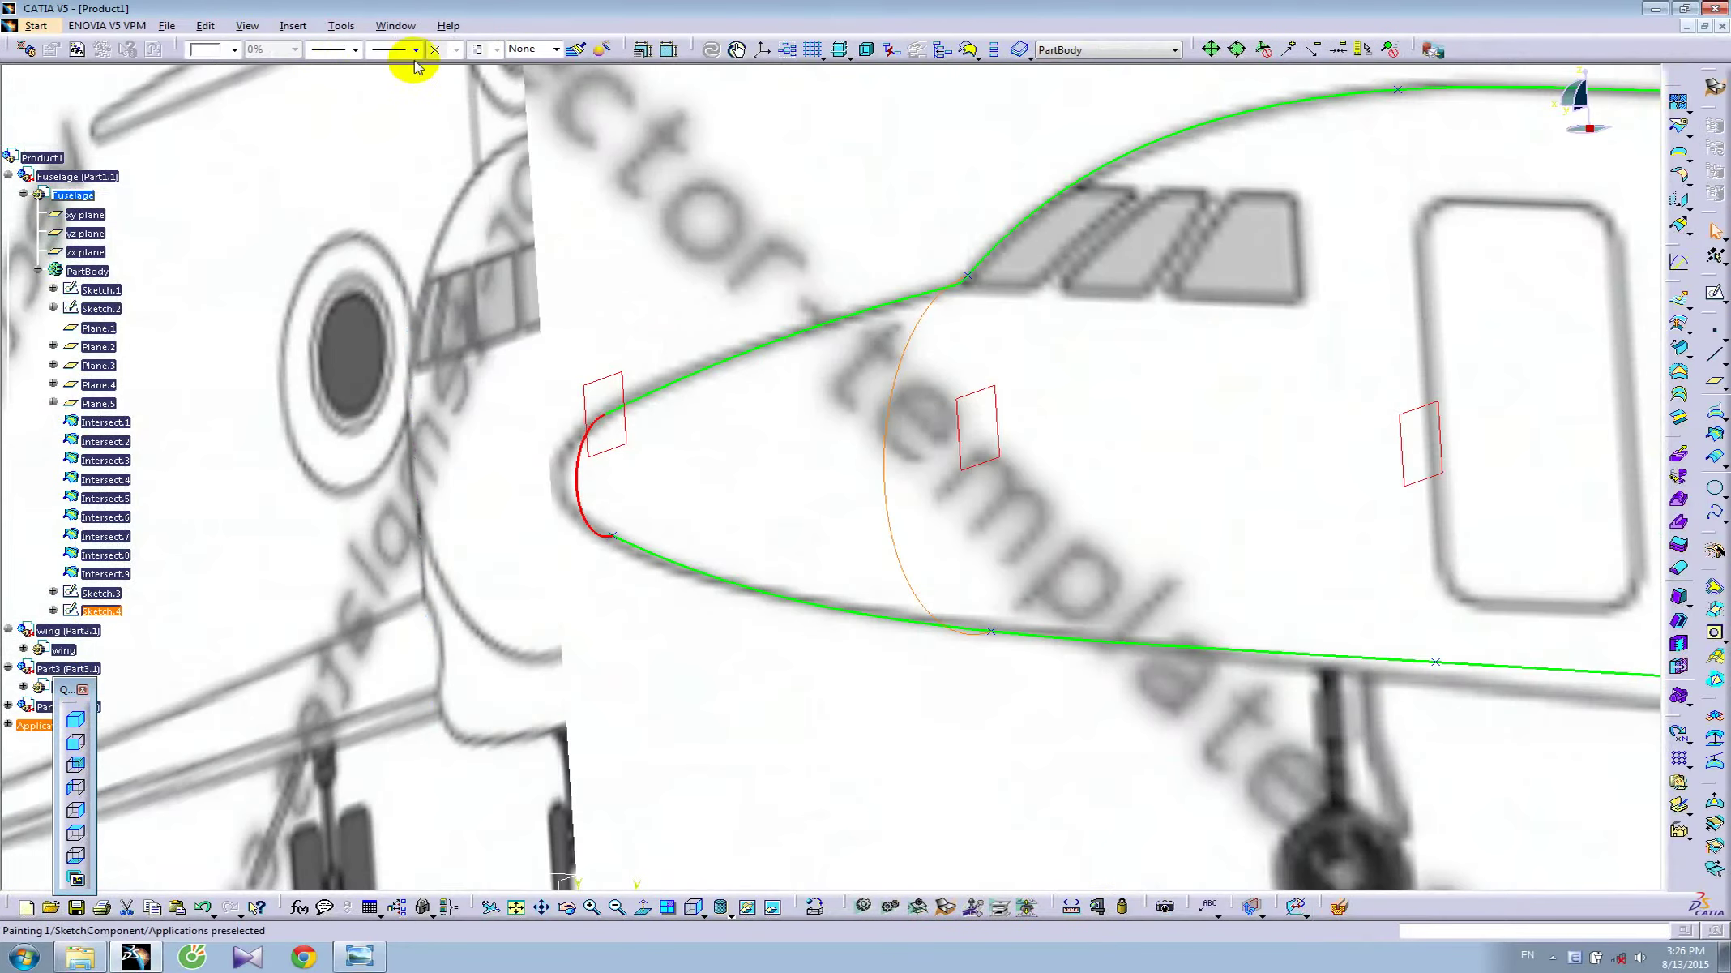
- Colour the second section arc red to match the nose arc
click(580, 477)
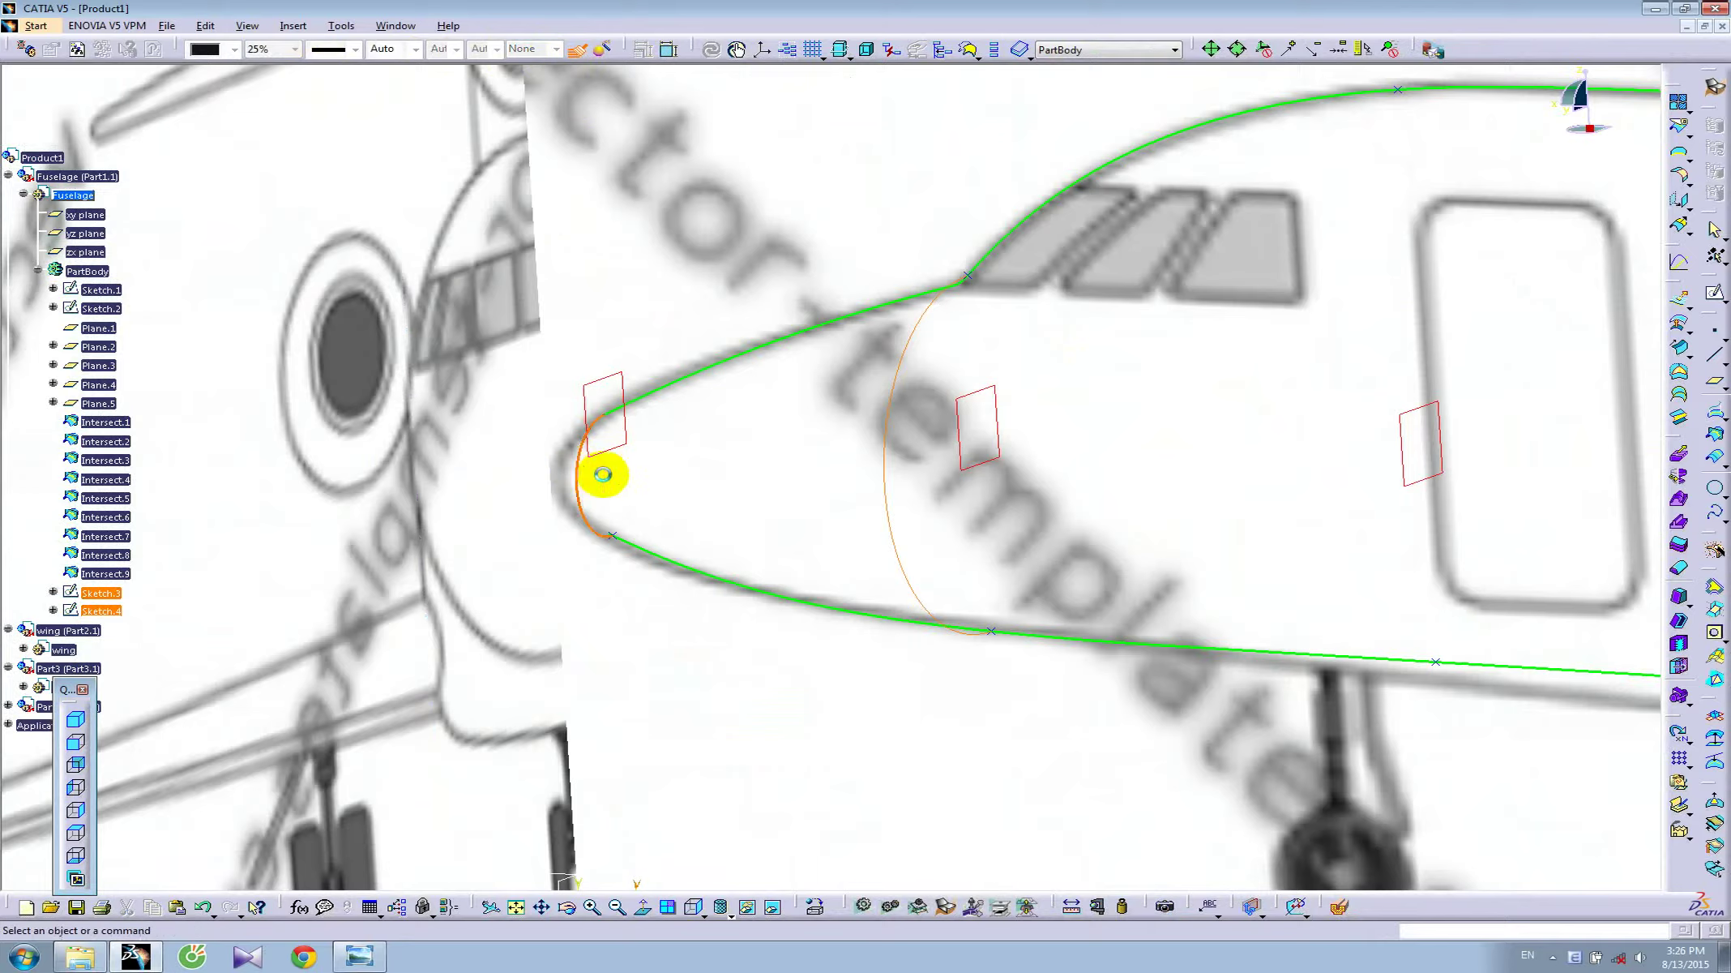
click(885, 474)
mouse_move(1042, 474)
middle_down()
mouse_move(552, 425)
mouse_move(997, 387)
middle_up()
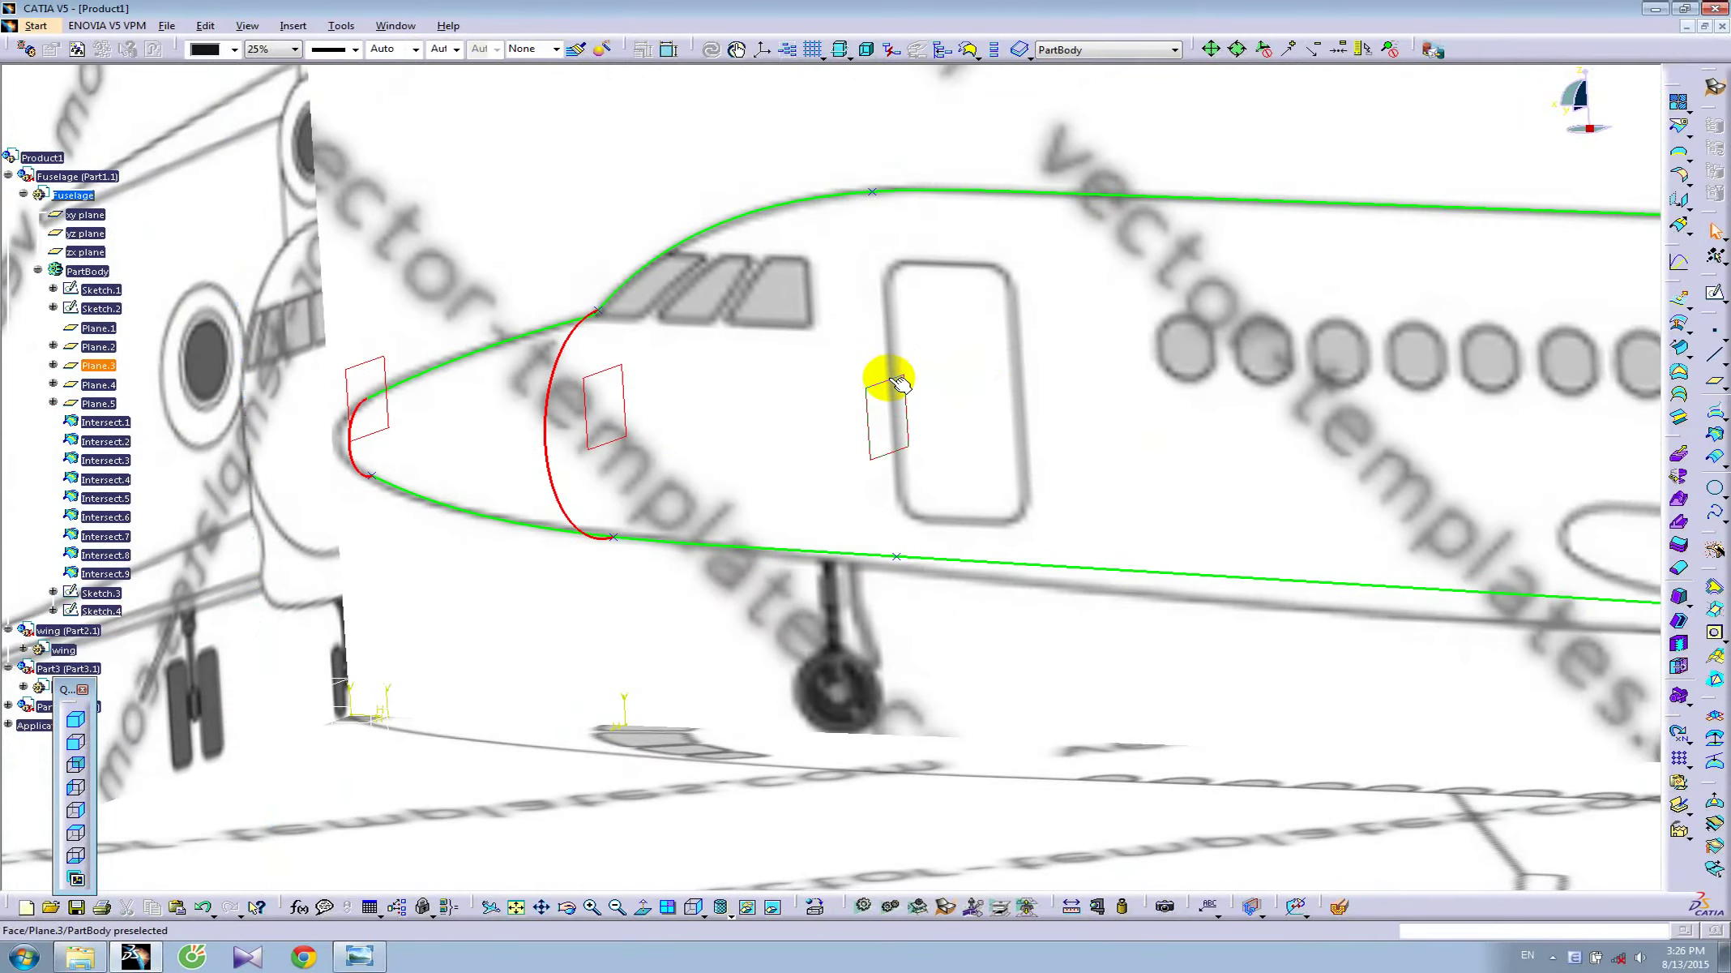
- Open a sketch on Plane.3 and draw a circle for the next section
click(1717, 293)
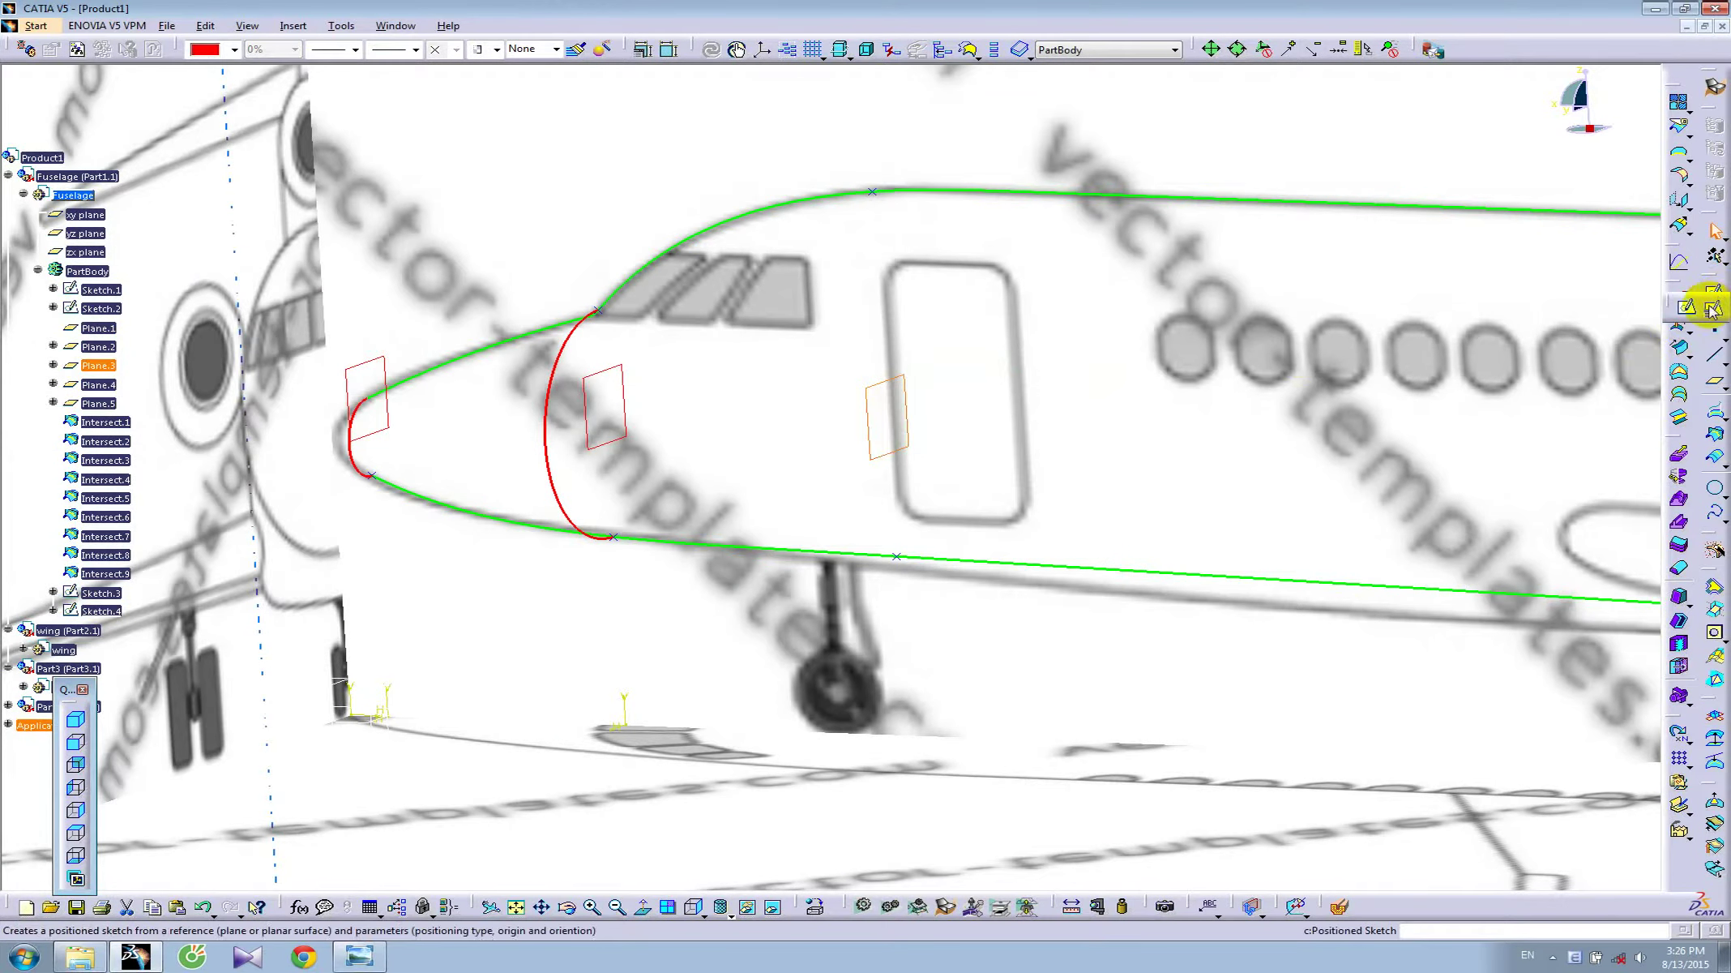
click(1121, 436)
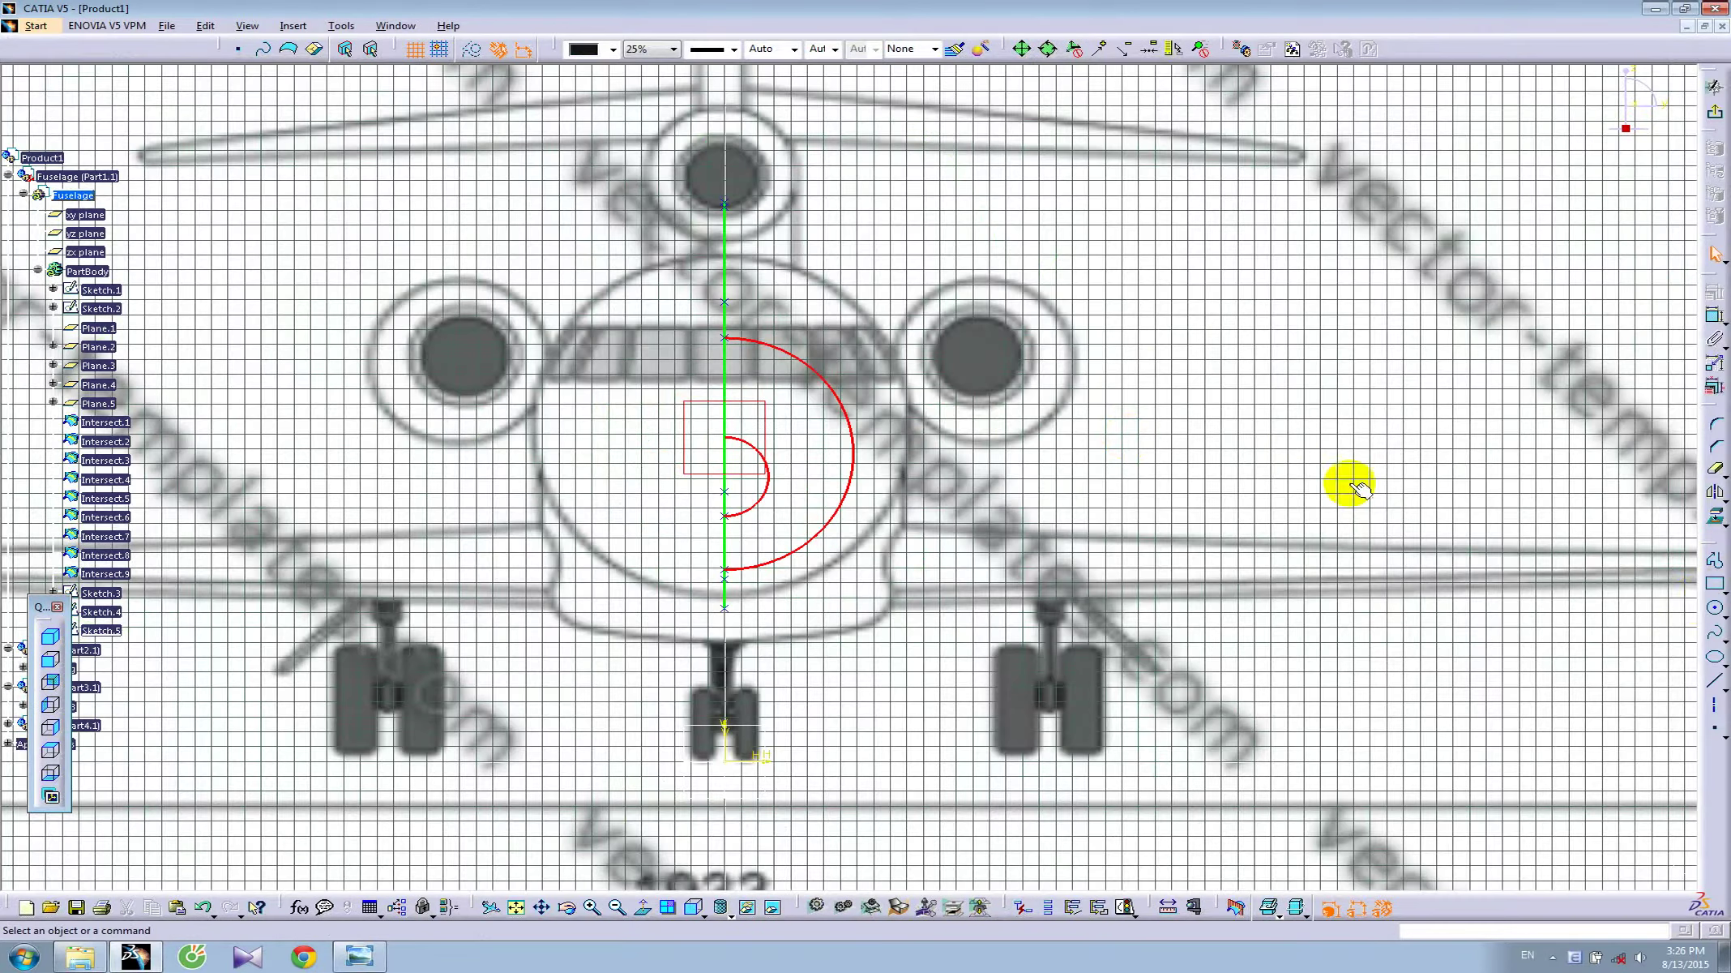
click(1718, 608)
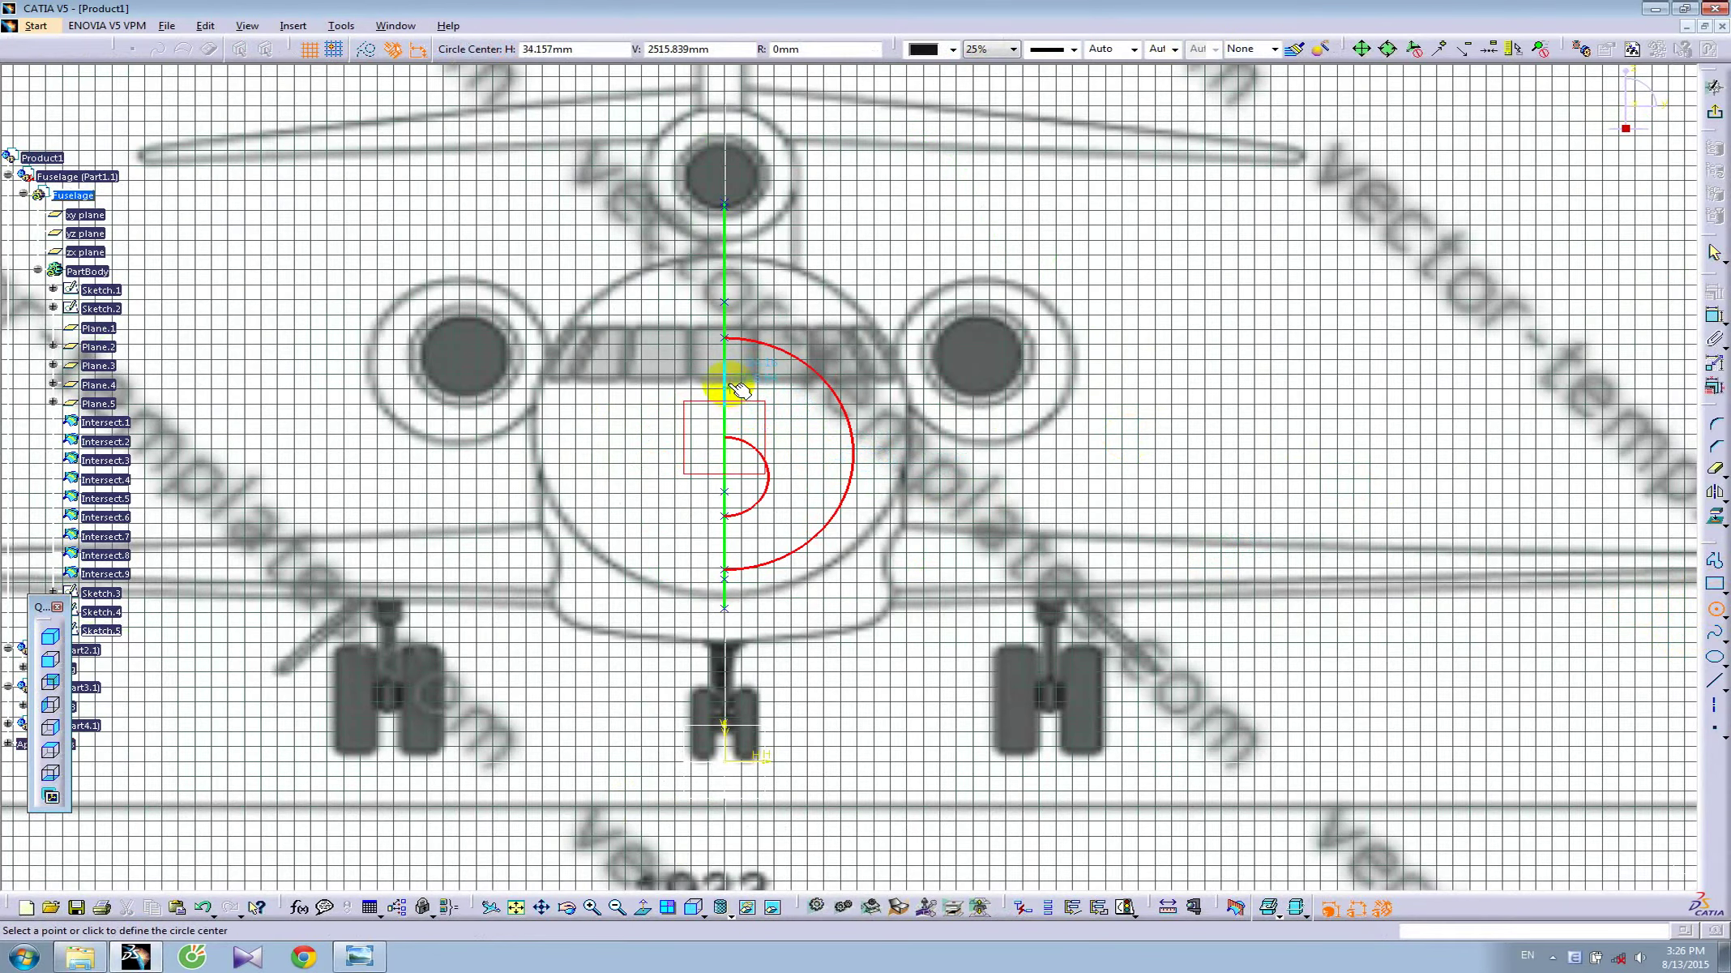
click(735, 385)
click(912, 340)
mouse_move(912, 340)
middle_down()
mouse_move(897, 390)
mouse_move(509, 470)
mouse_move(433, 463)
mouse_move(1097, 278)
mouse_move(1122, 440)
middle_up()
click(1224, 266)
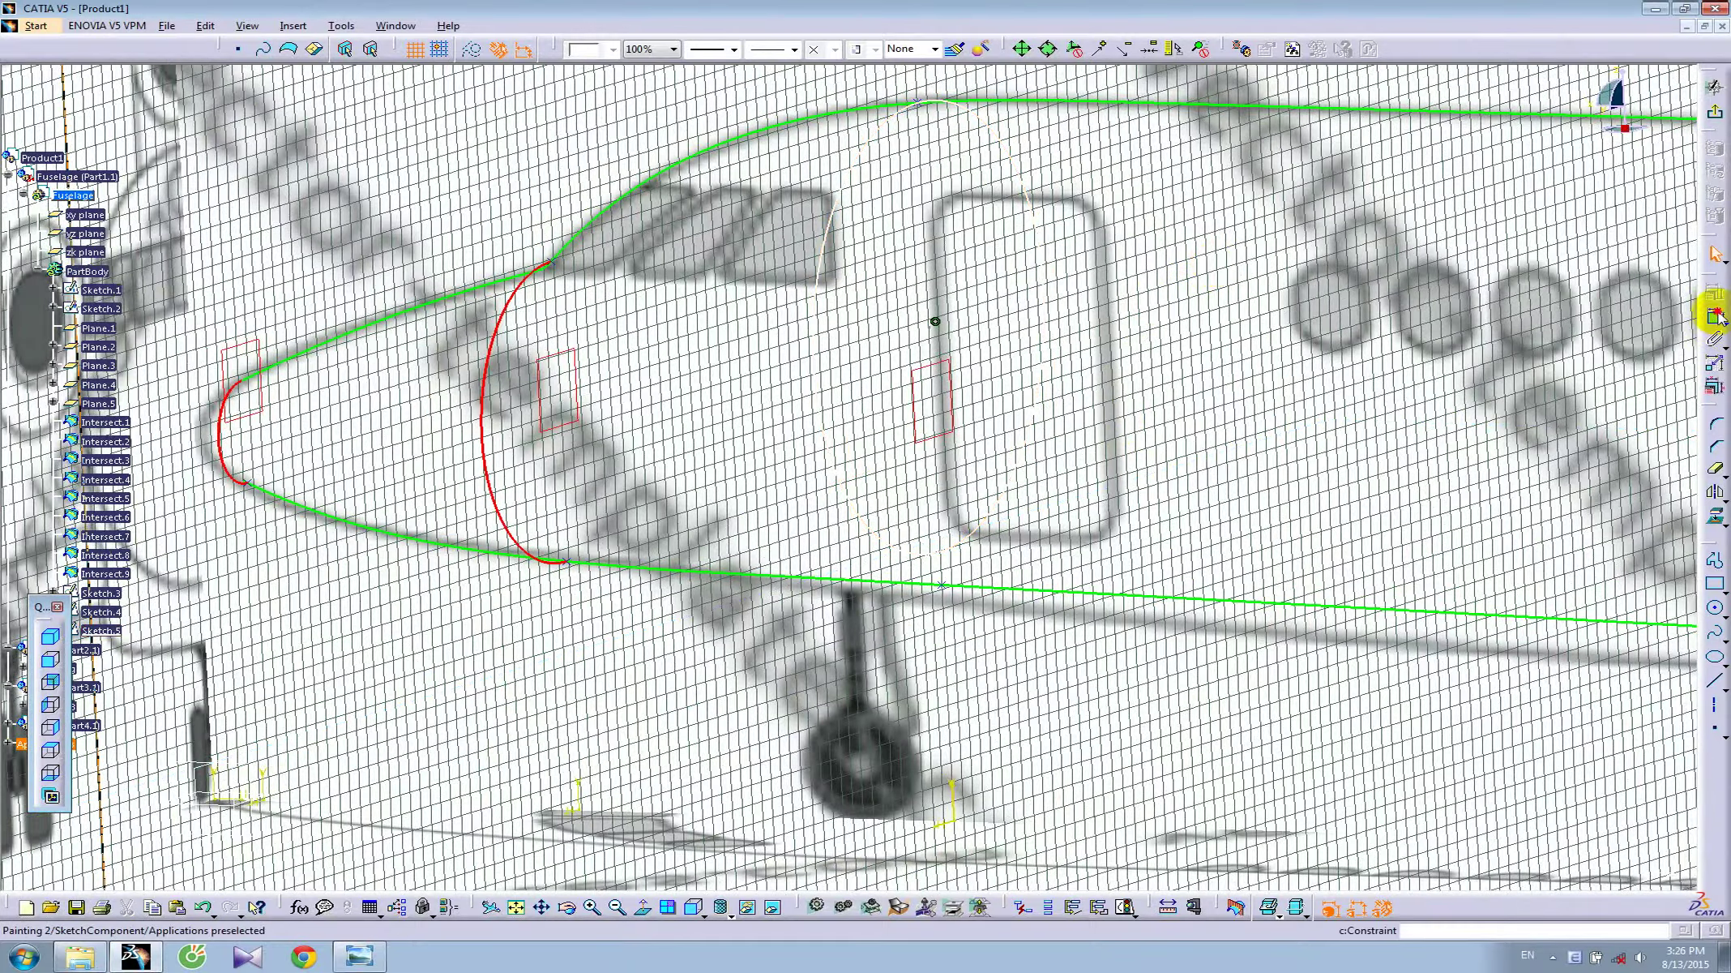
- Make the Plane.3 circle coincident with the upper fuselage curve
click(1717, 316)
mouse_move(936, 104)
middle_down()
mouse_move(824, 402)
mouse_move(815, 341)
mouse_move(768, 315)
middle_up()
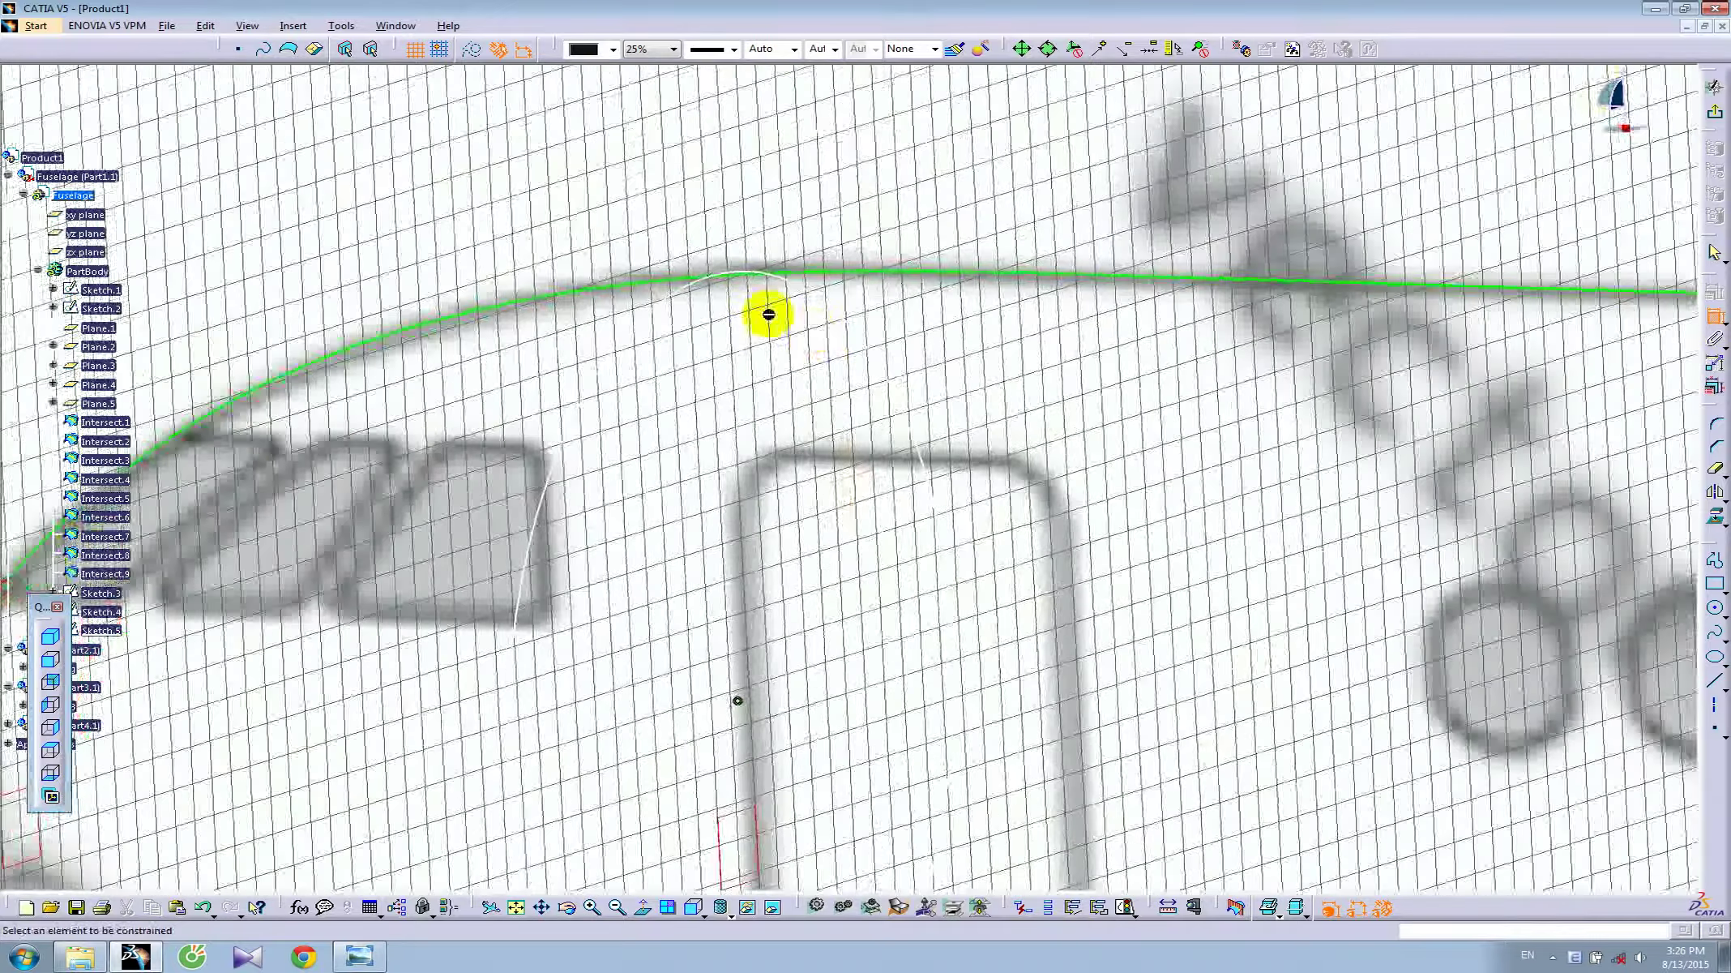
click(688, 290)
right_click(707, 292)
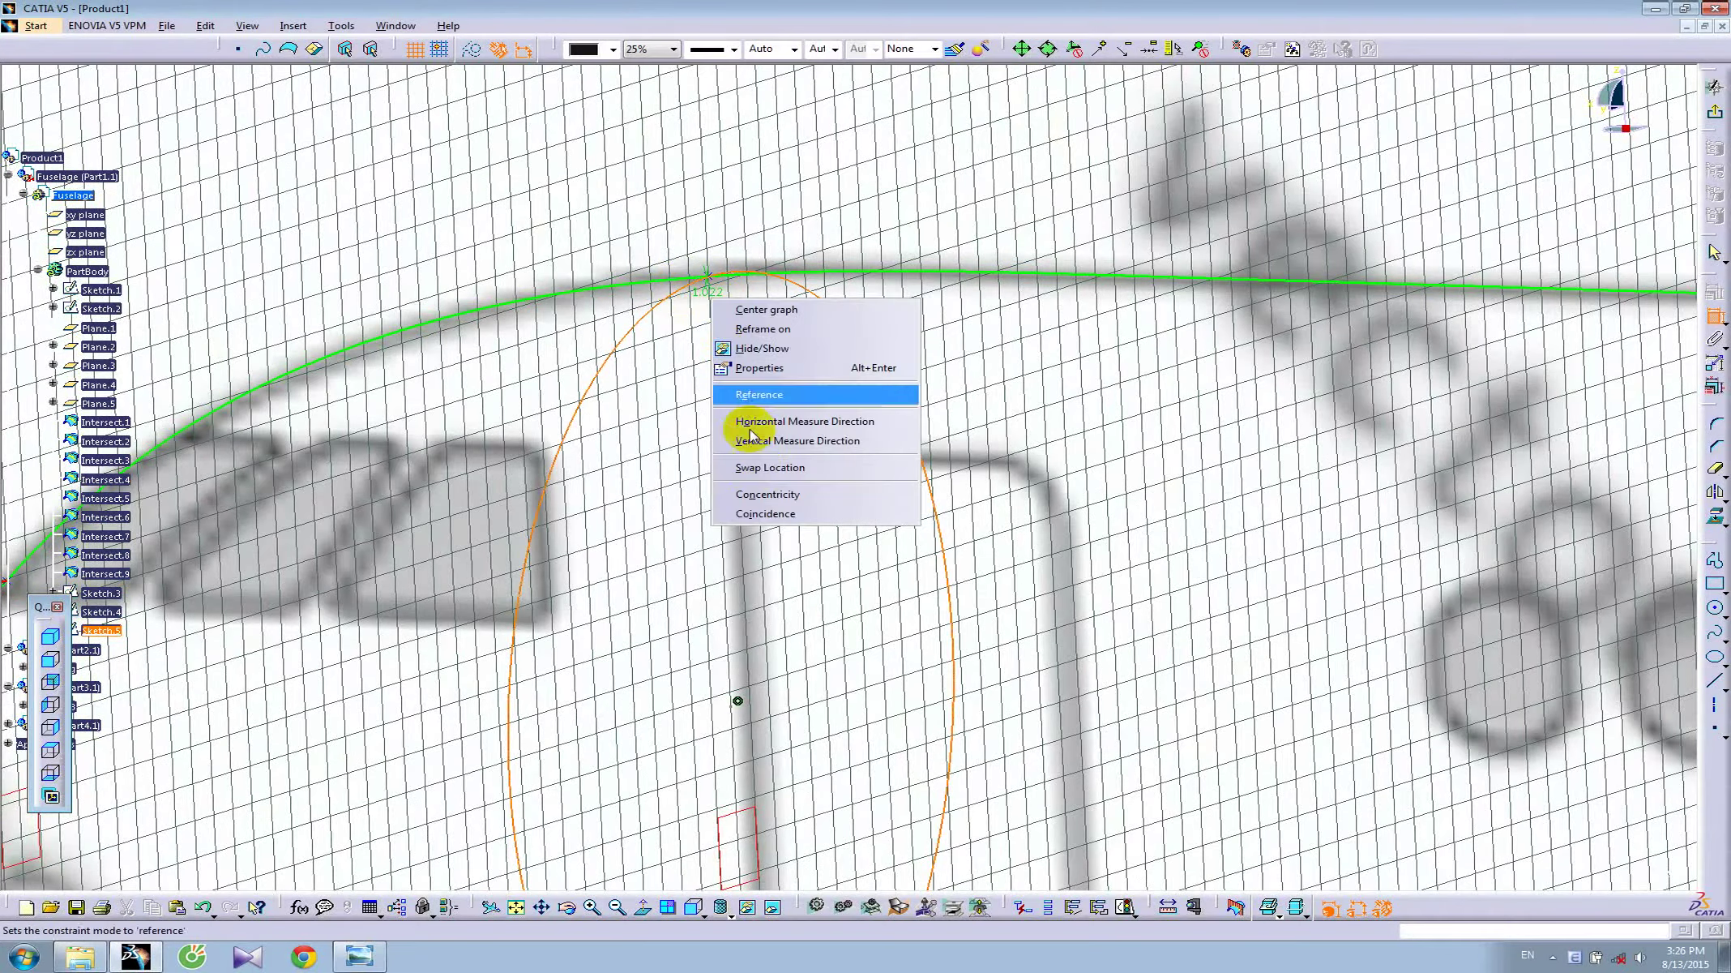
click(772, 512)
- Make the Plane.3 circle coincident with the lower fuselage curve
middle_drag(767, 535, 804, 143)
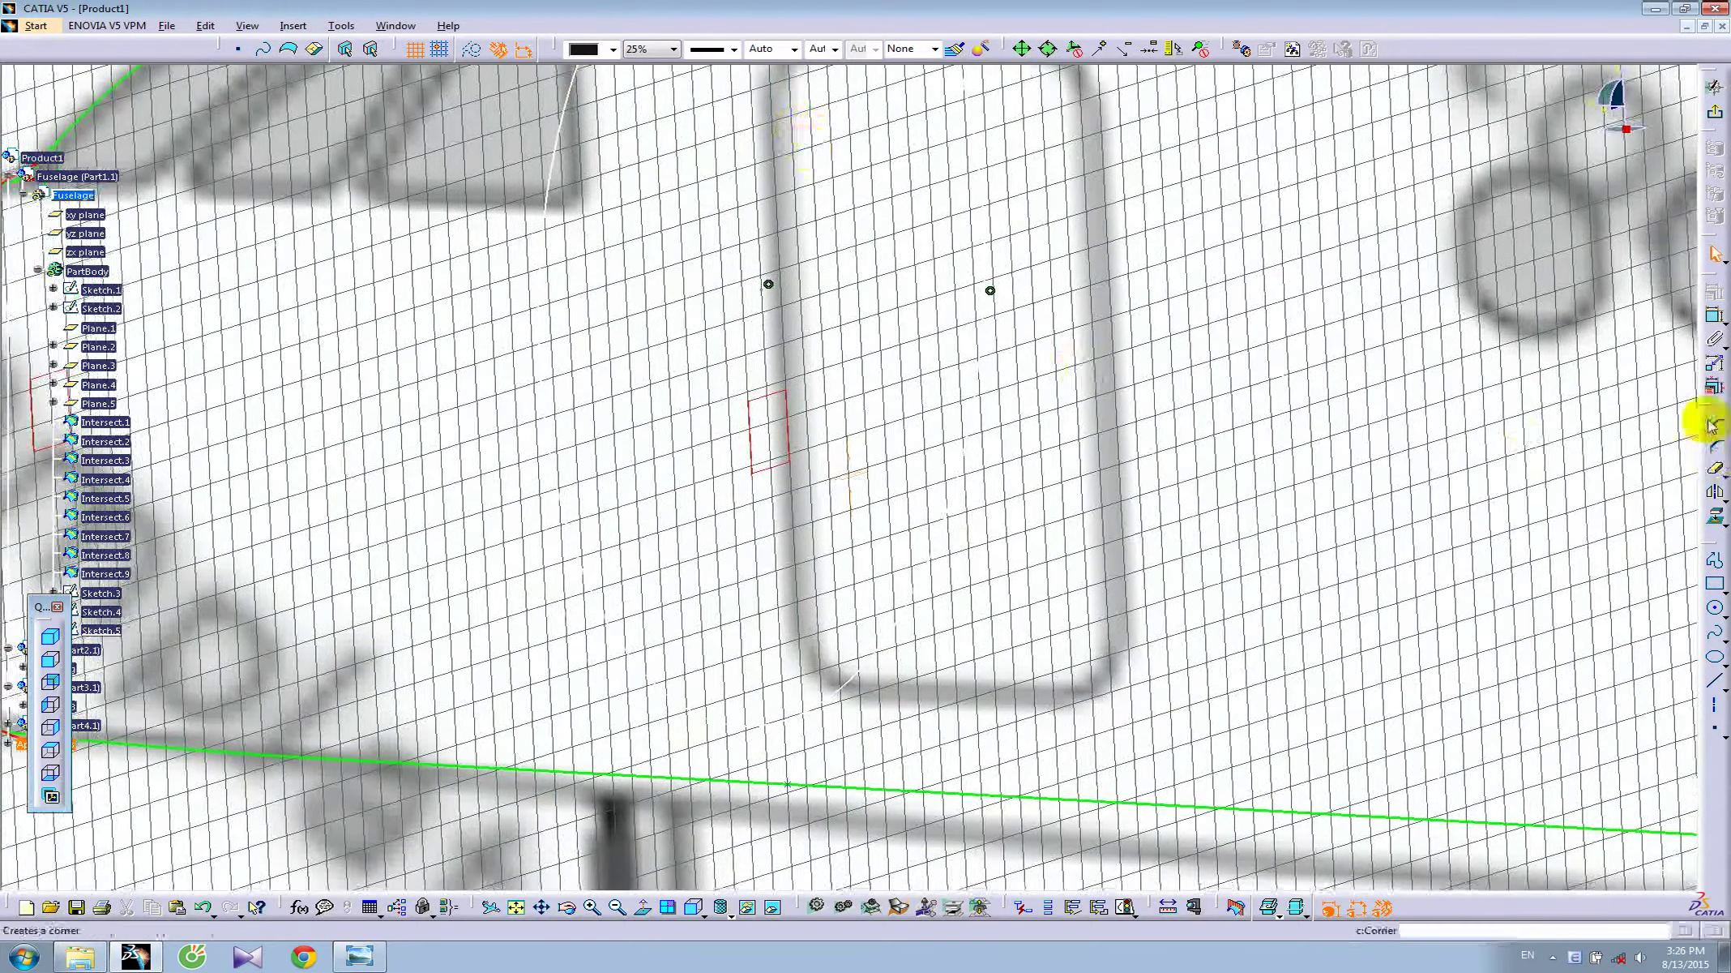
click(1712, 336)
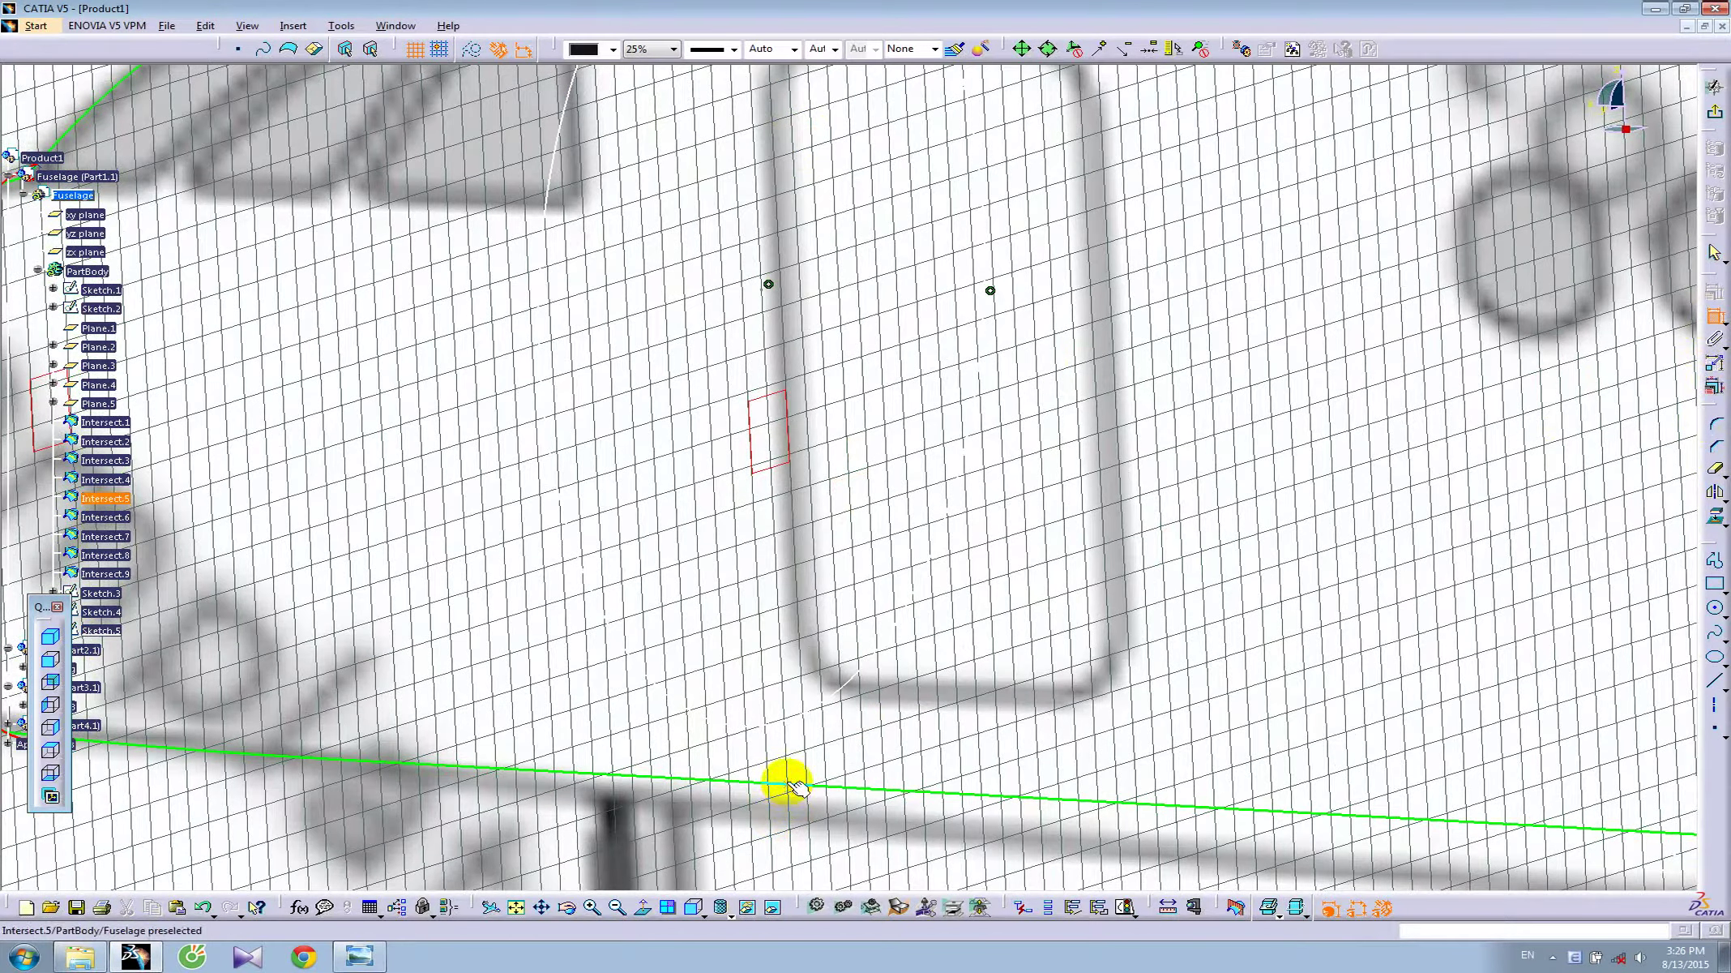
click(798, 724)
right_click(889, 707)
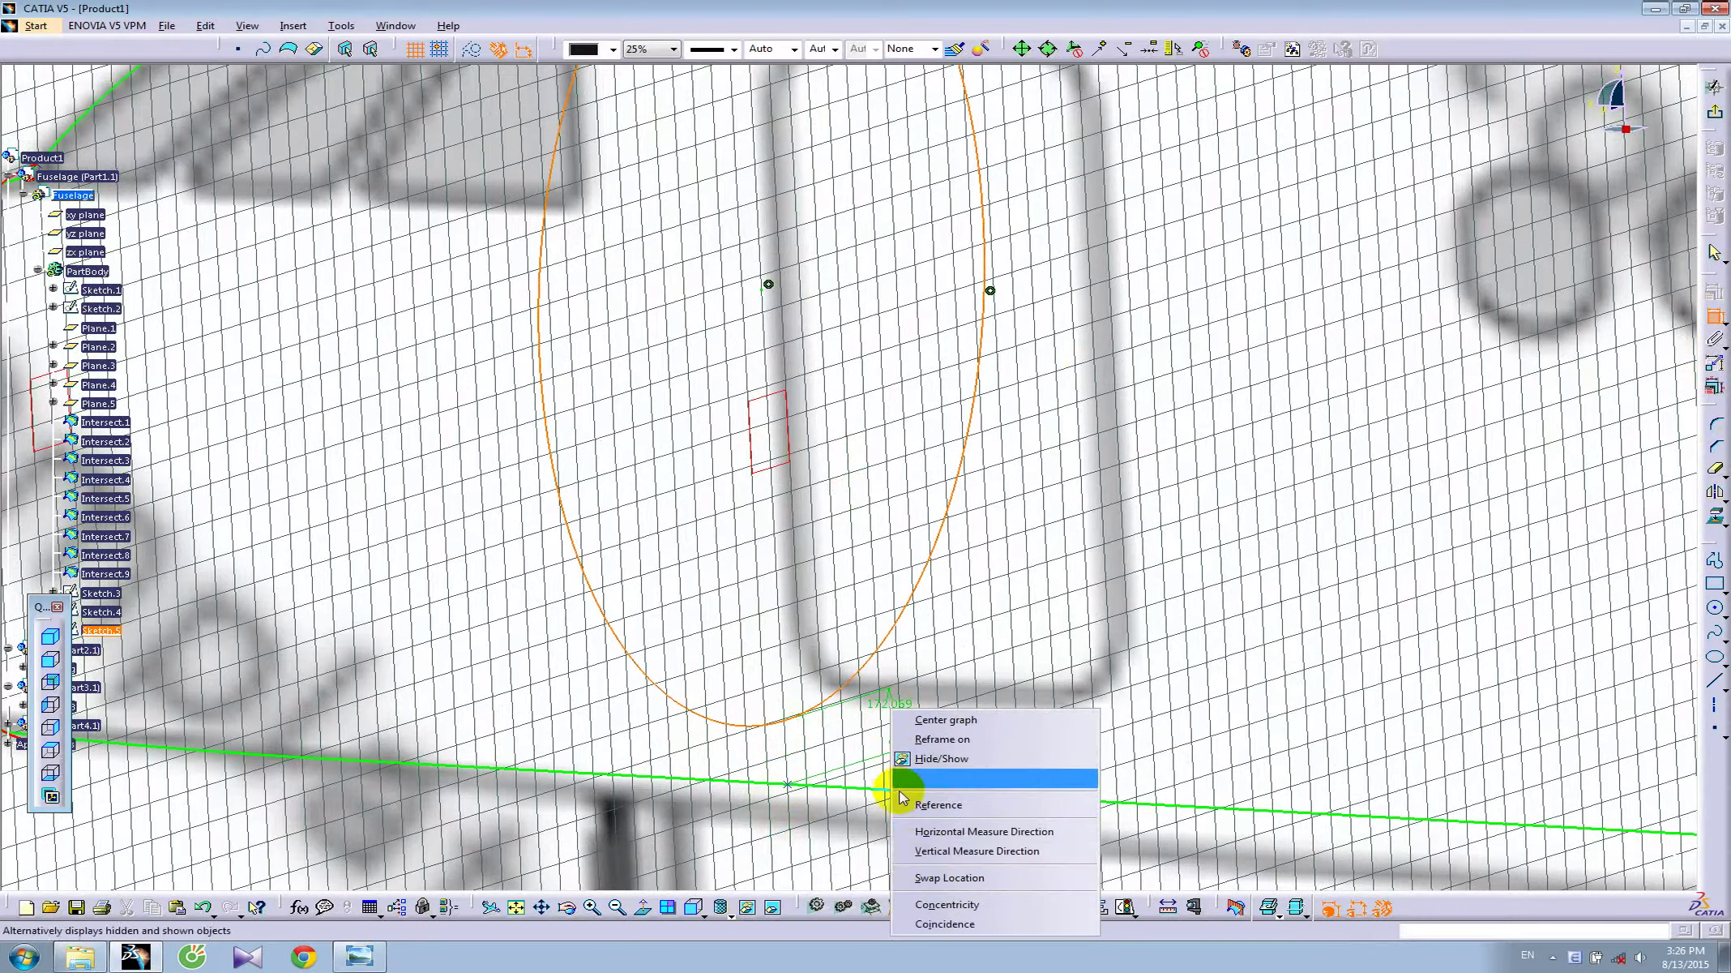
click(923, 846)
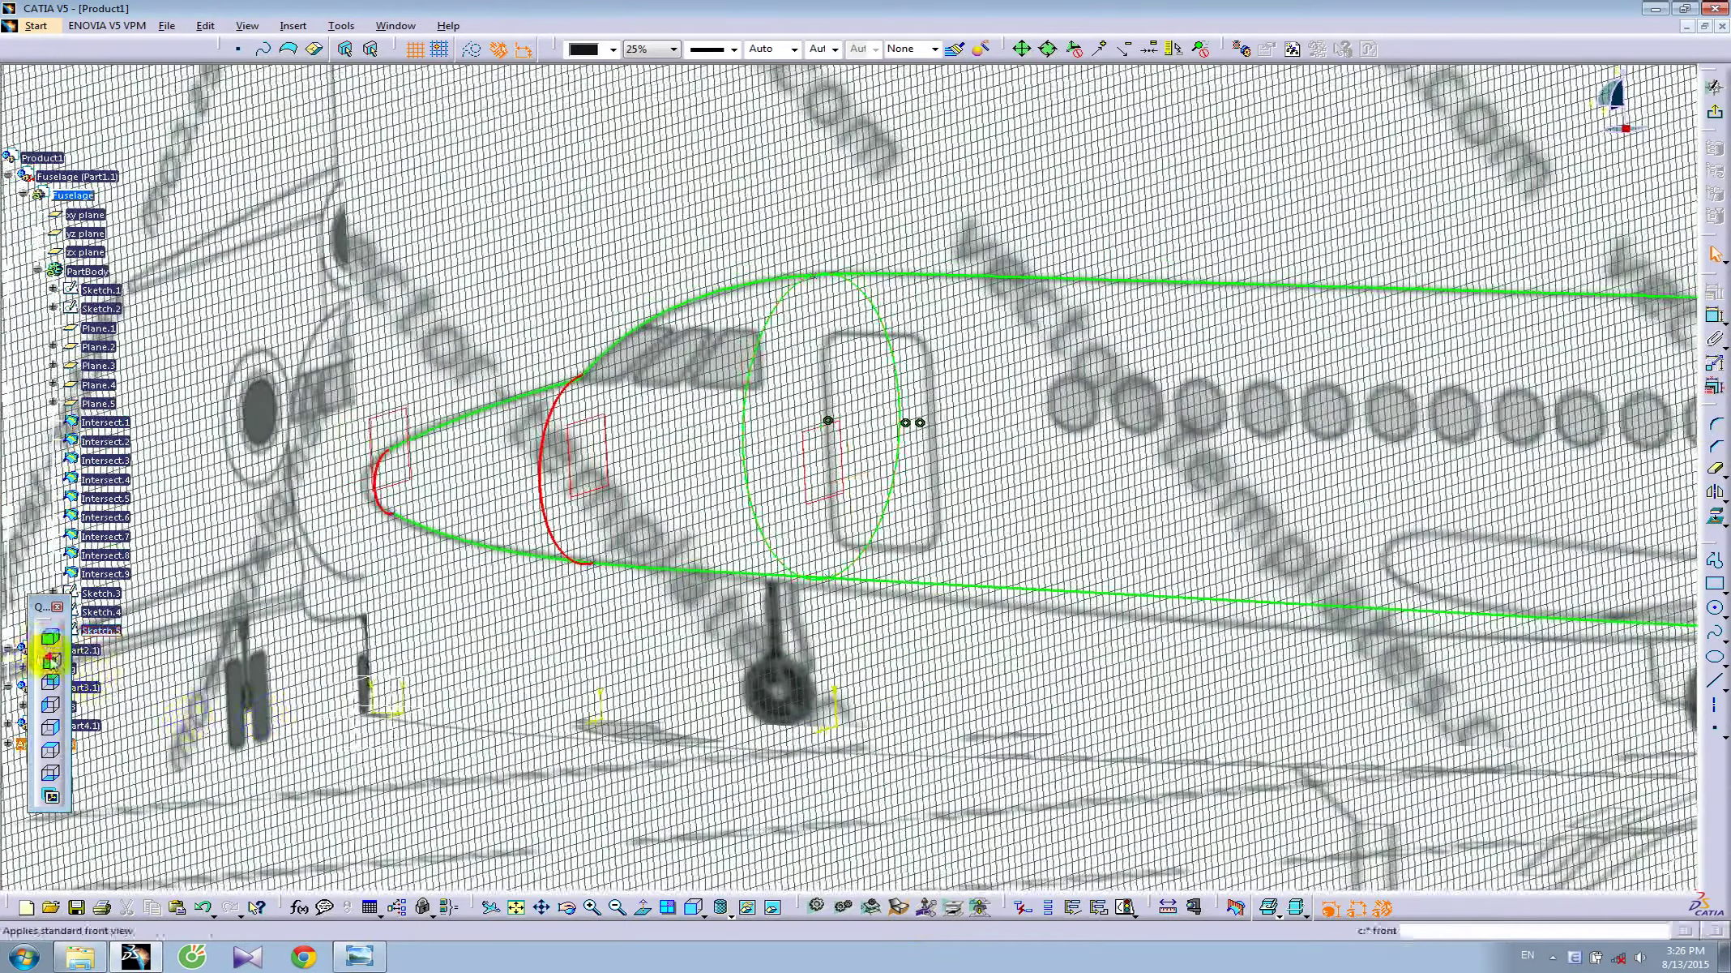
- Draw a vertical helper line from the upper to the lower fuselage curve
click(50, 661)
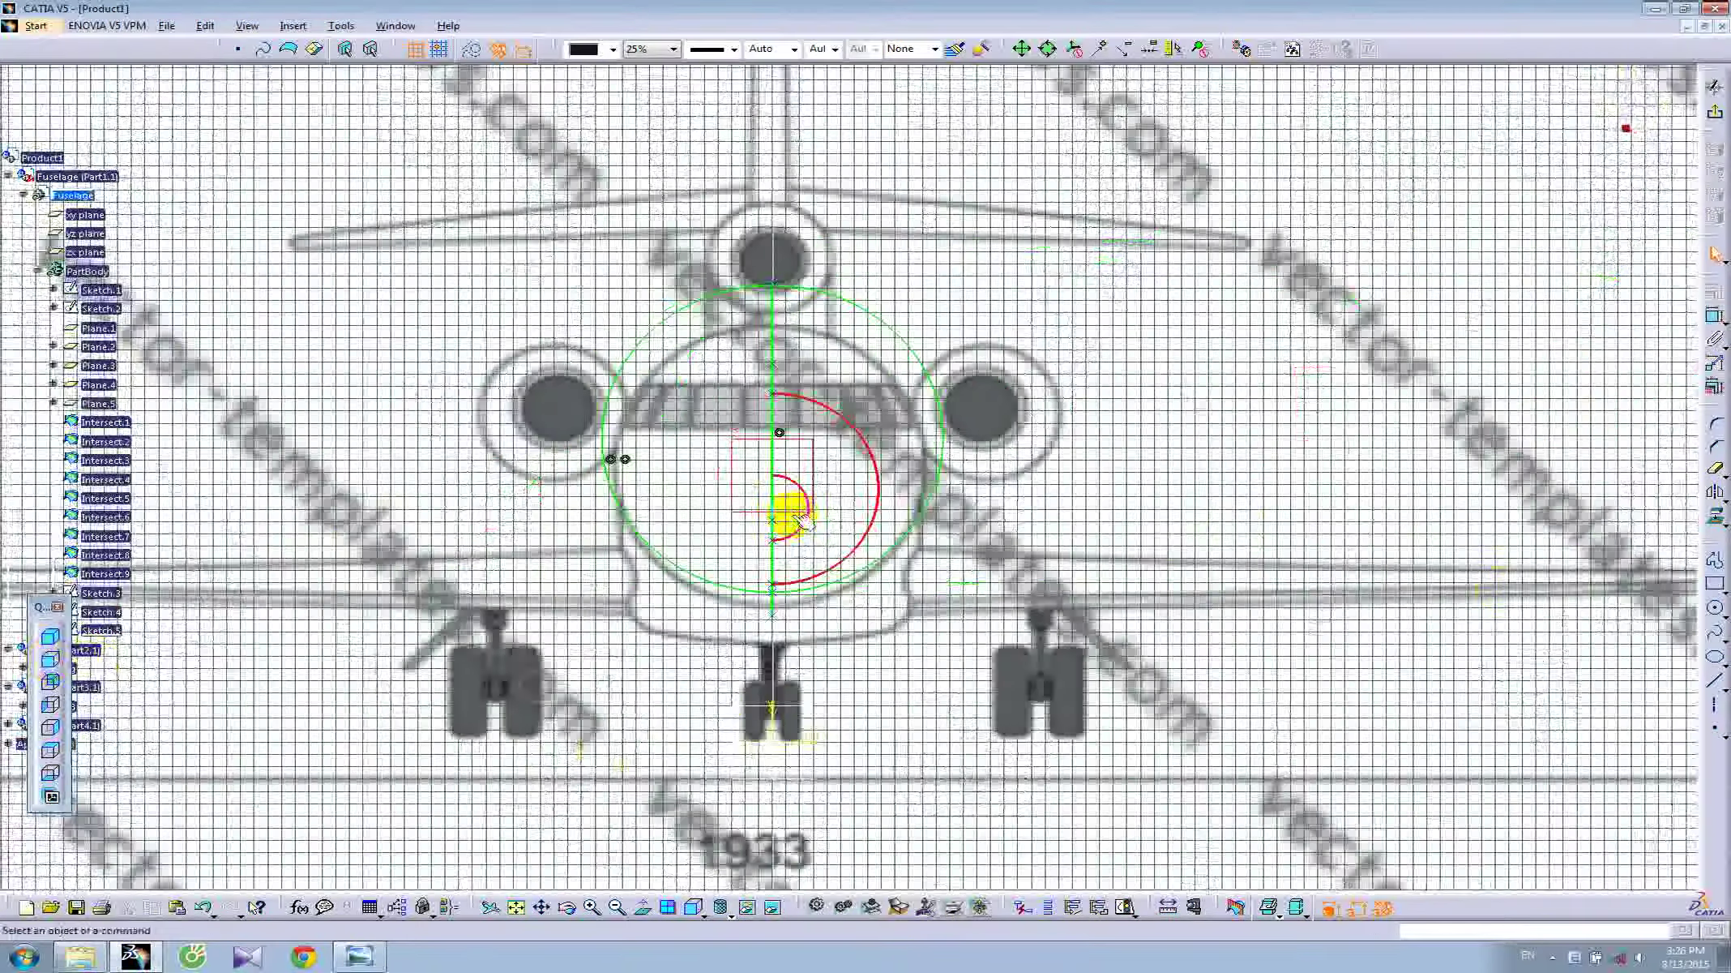
click(1713, 684)
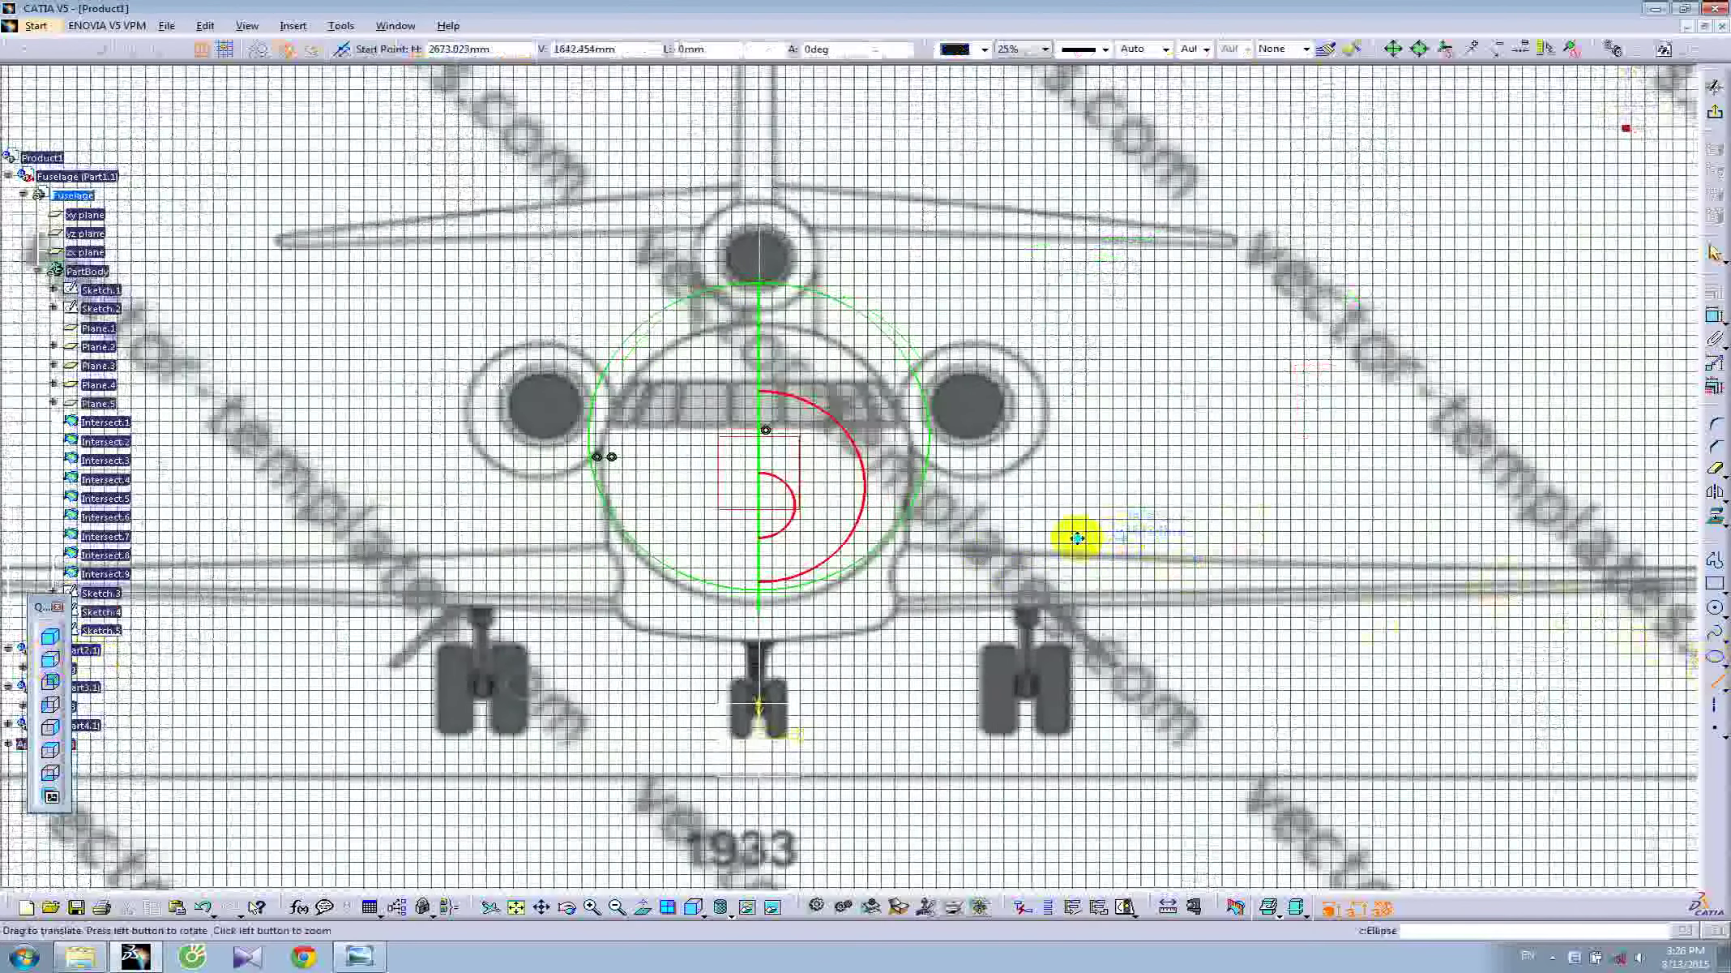
mouse_move(1075, 538)
middle_down()
mouse_move(927, 541)
mouse_move(765, 282)
middle_up()
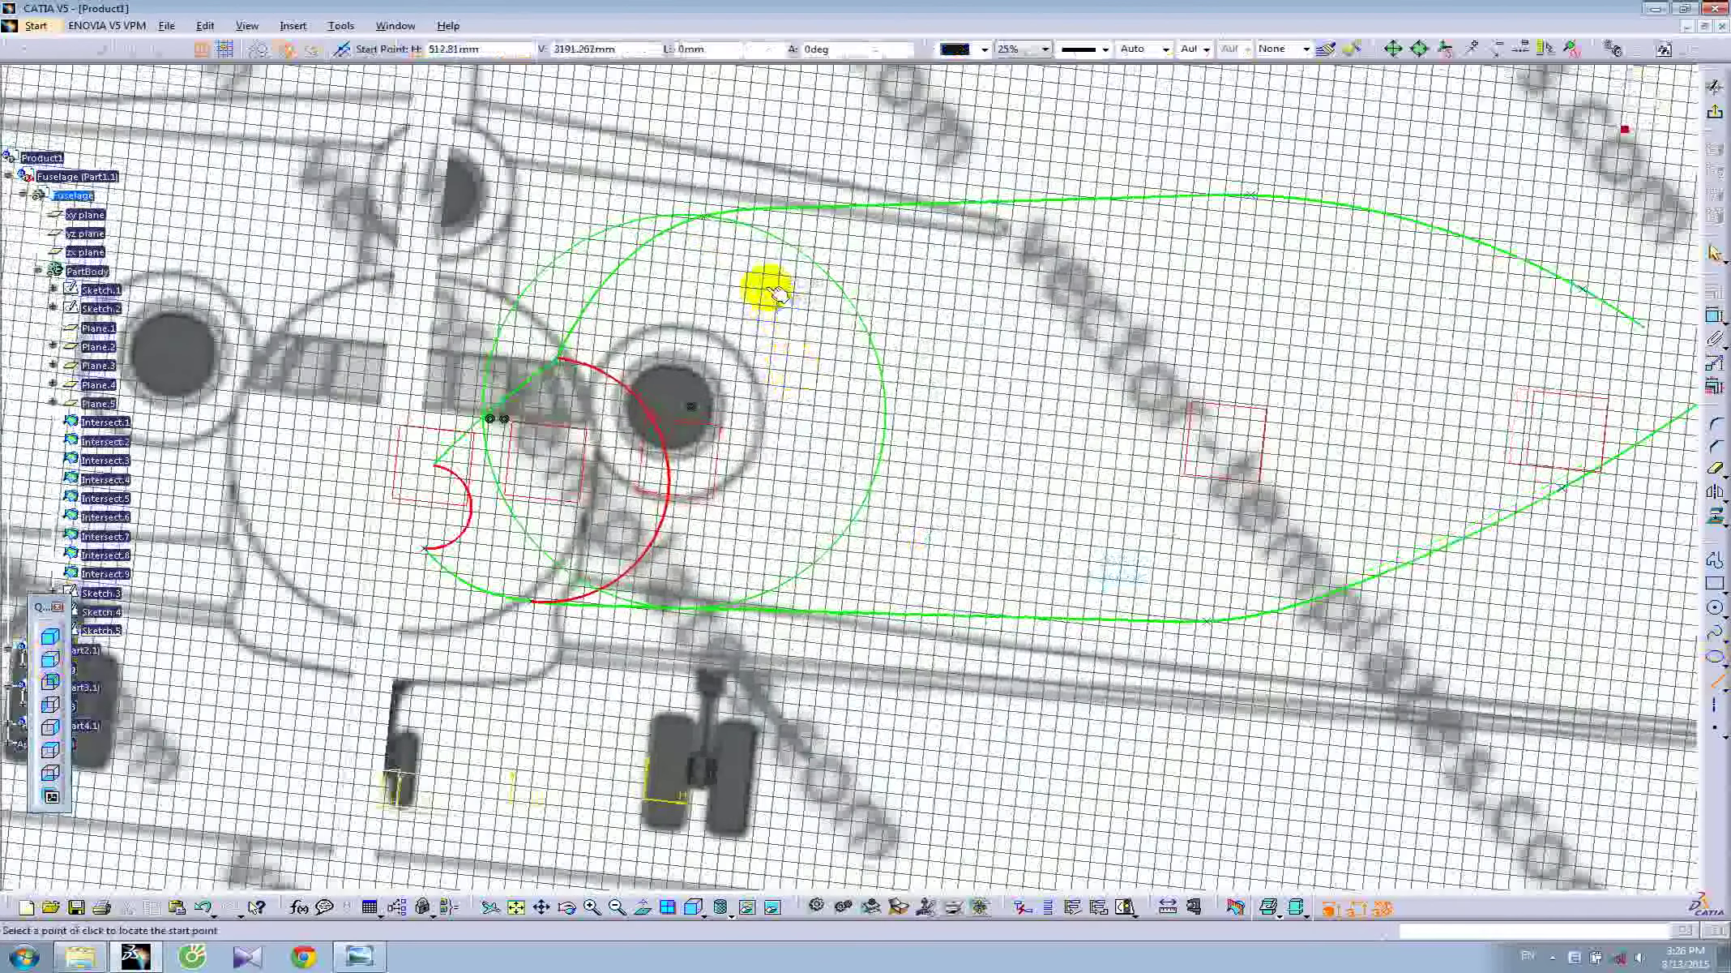
click(713, 219)
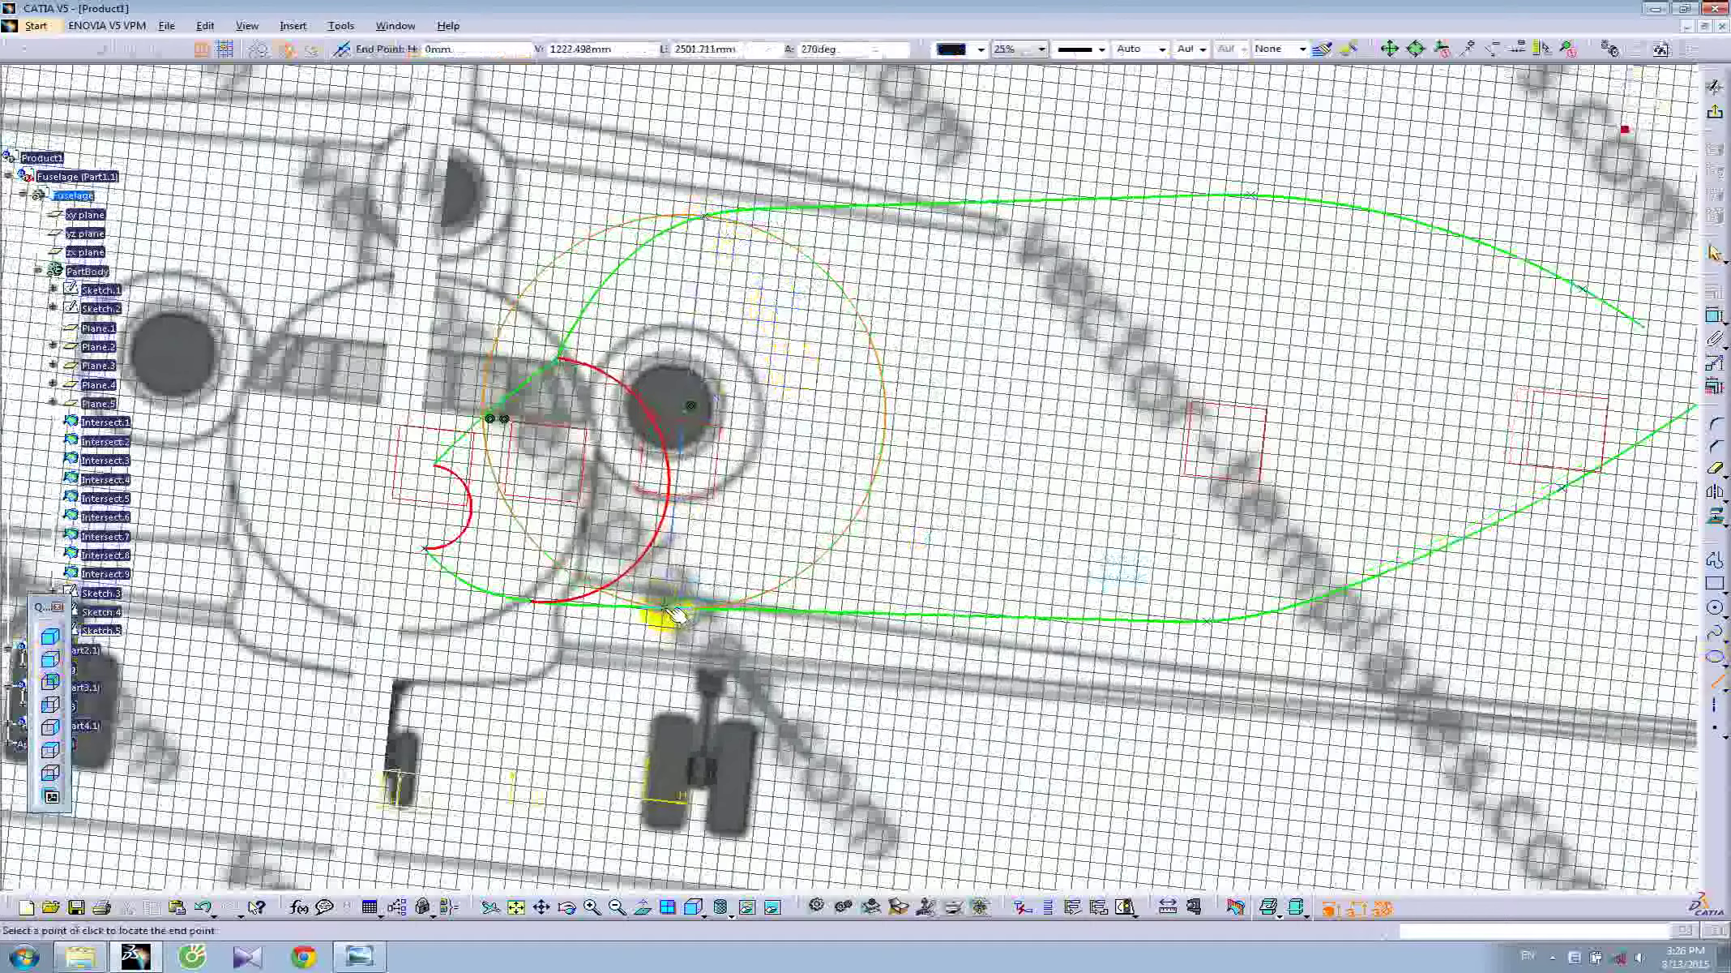
click(671, 607)
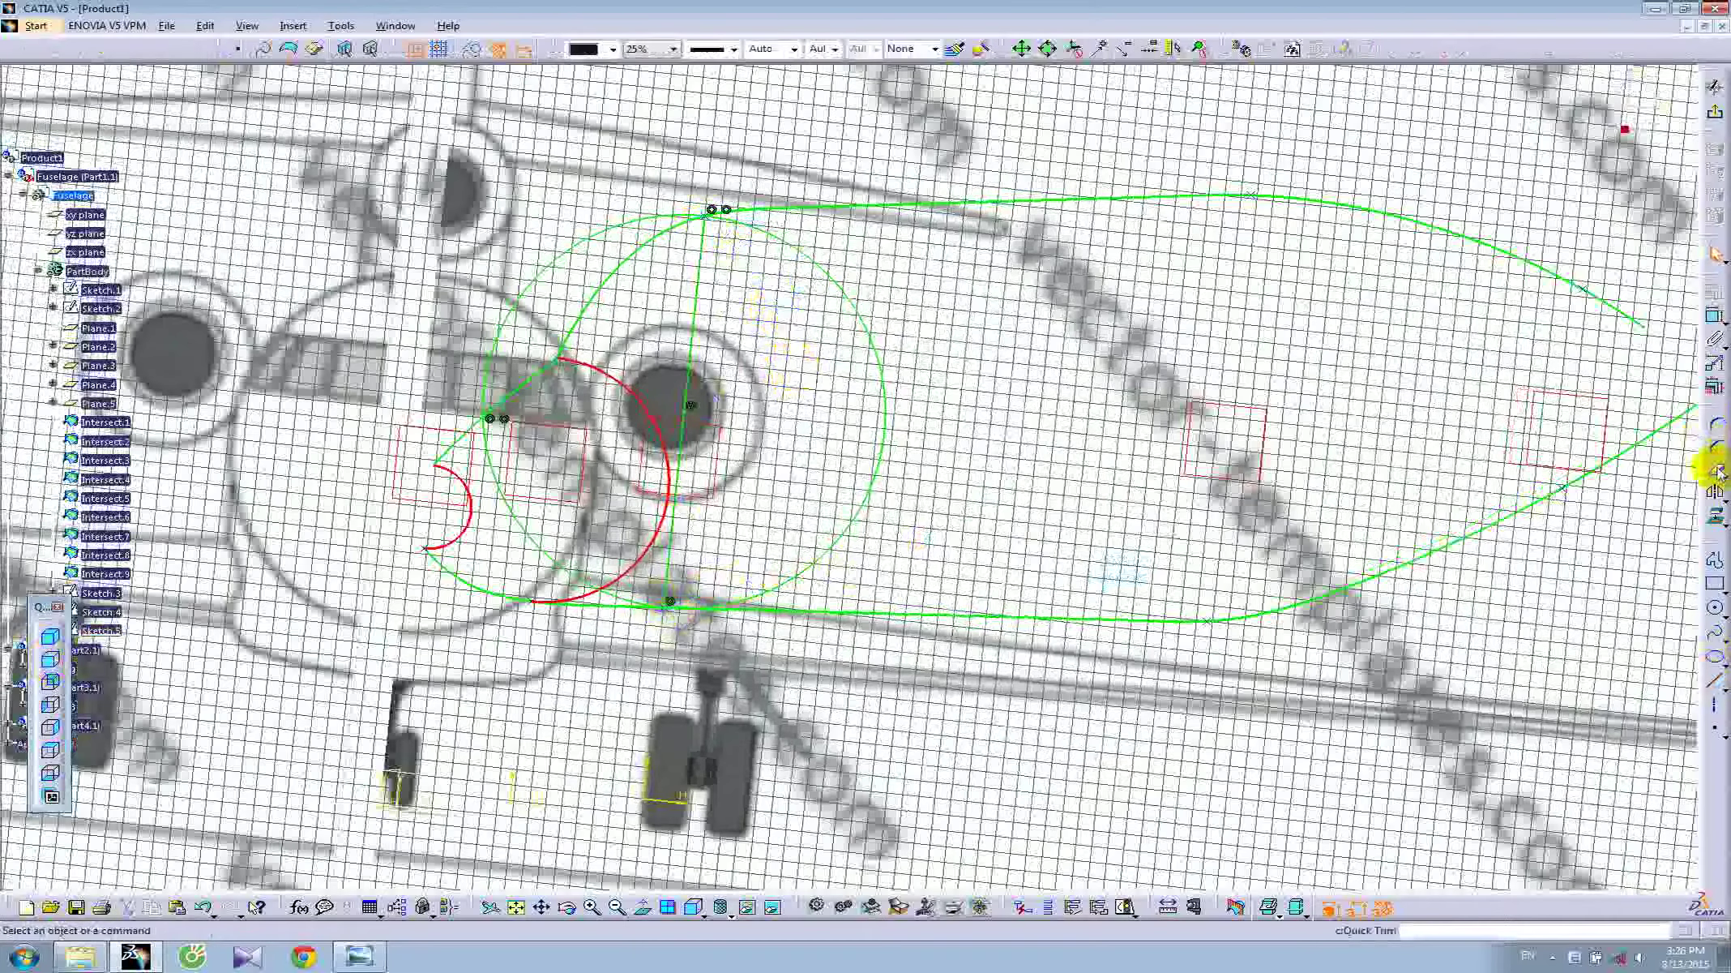
- Trim away the unwanted circle arc and the helper line, then exit the sketch
click(1717, 470)
click(620, 235)
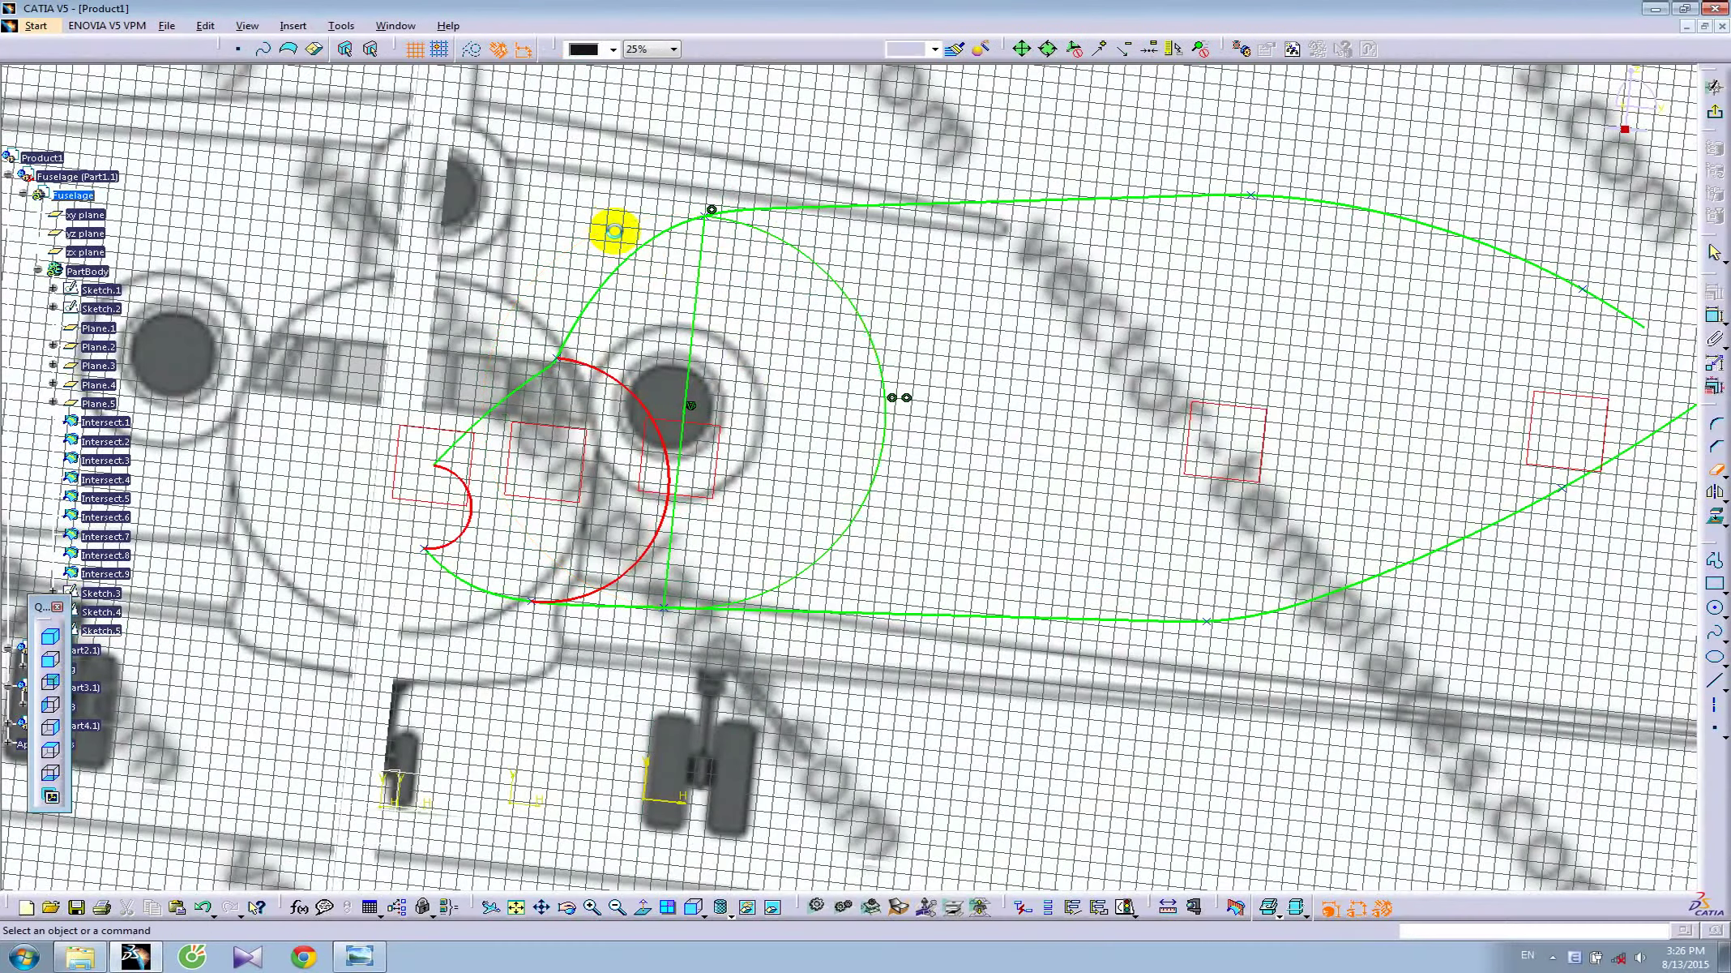
click(1717, 470)
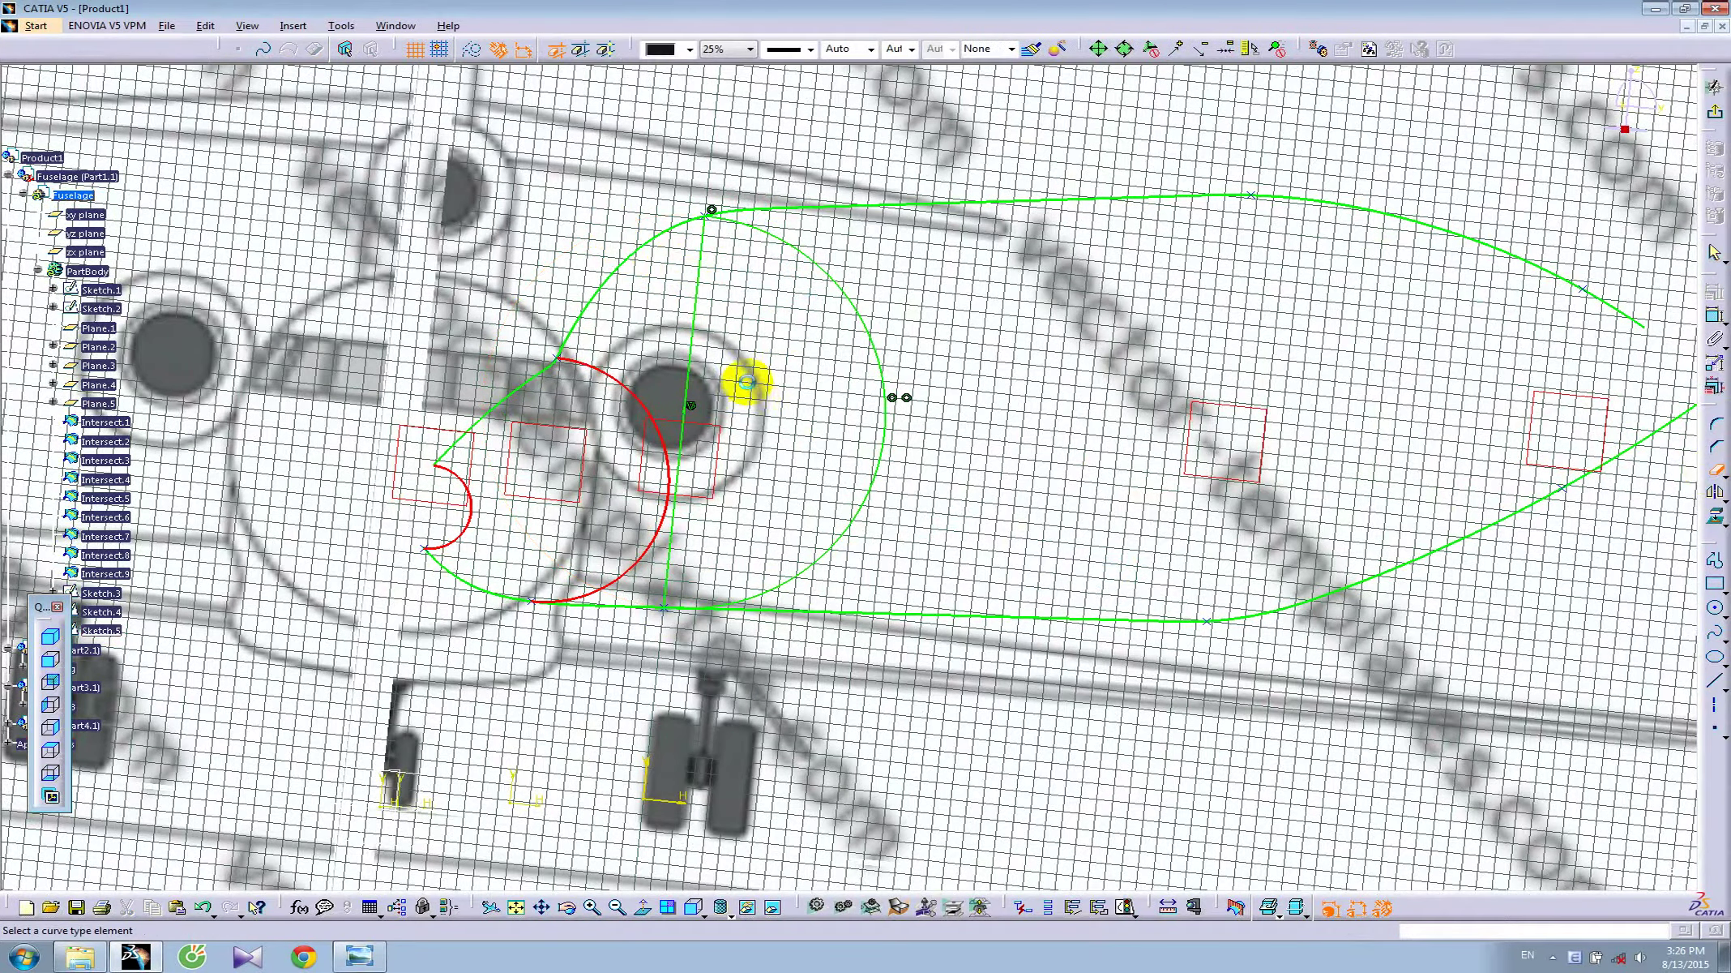
click(707, 306)
click(1715, 117)
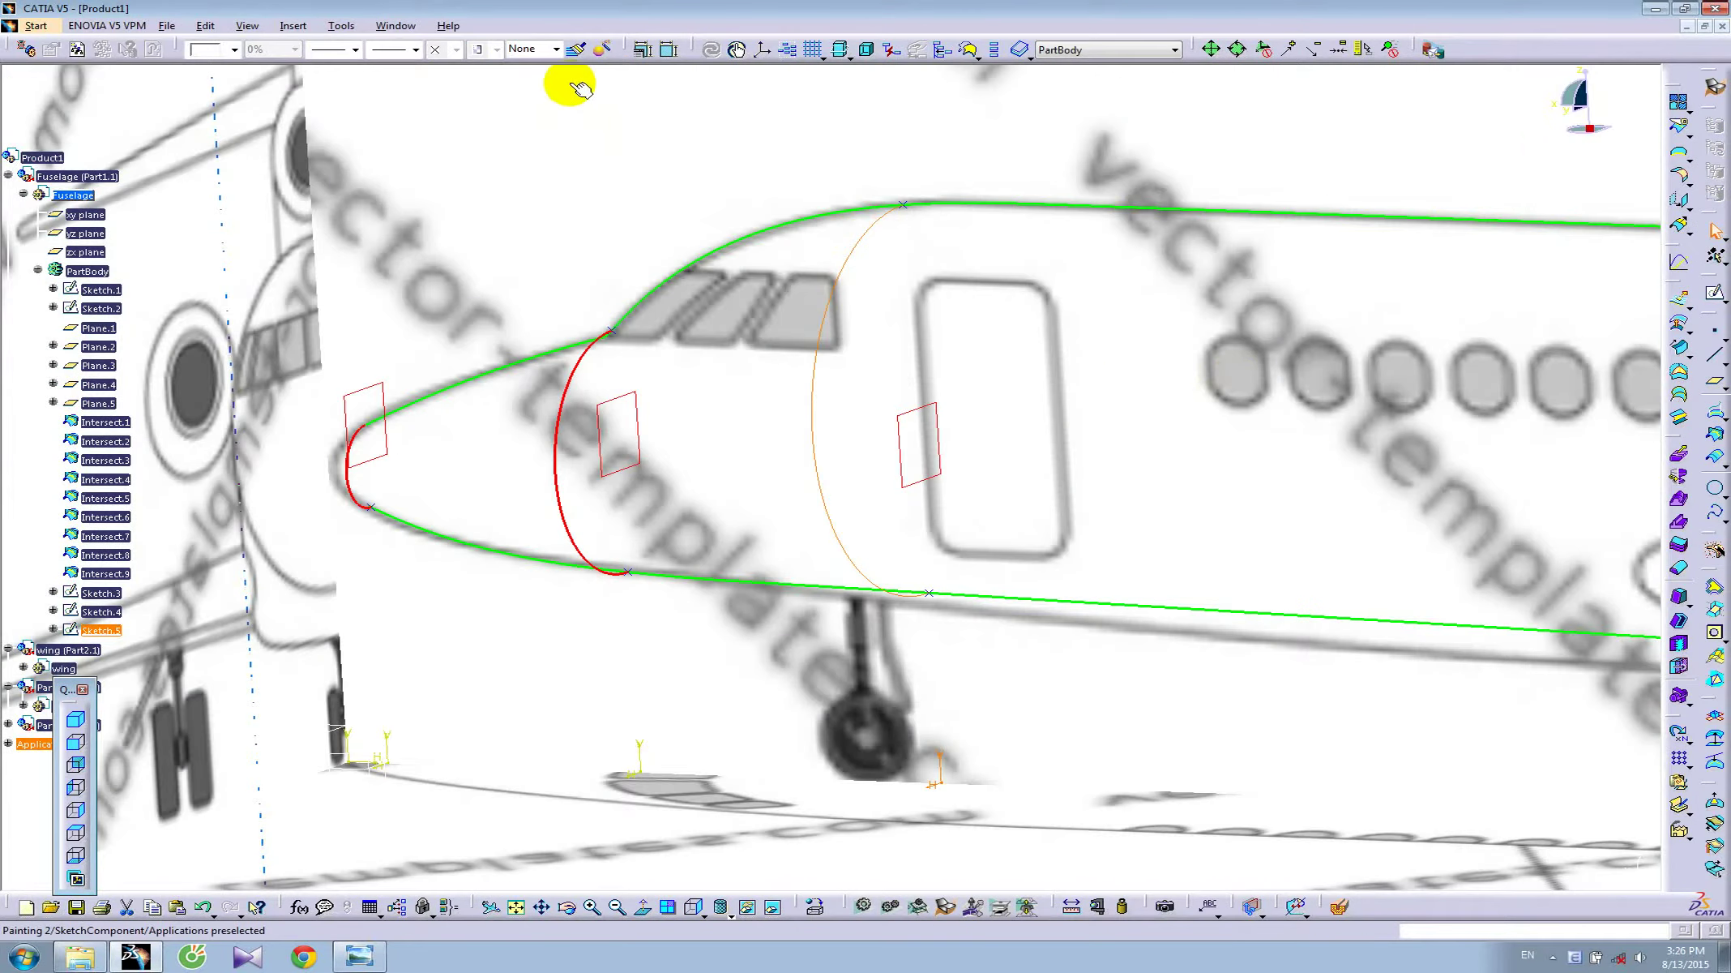
click(573, 58)
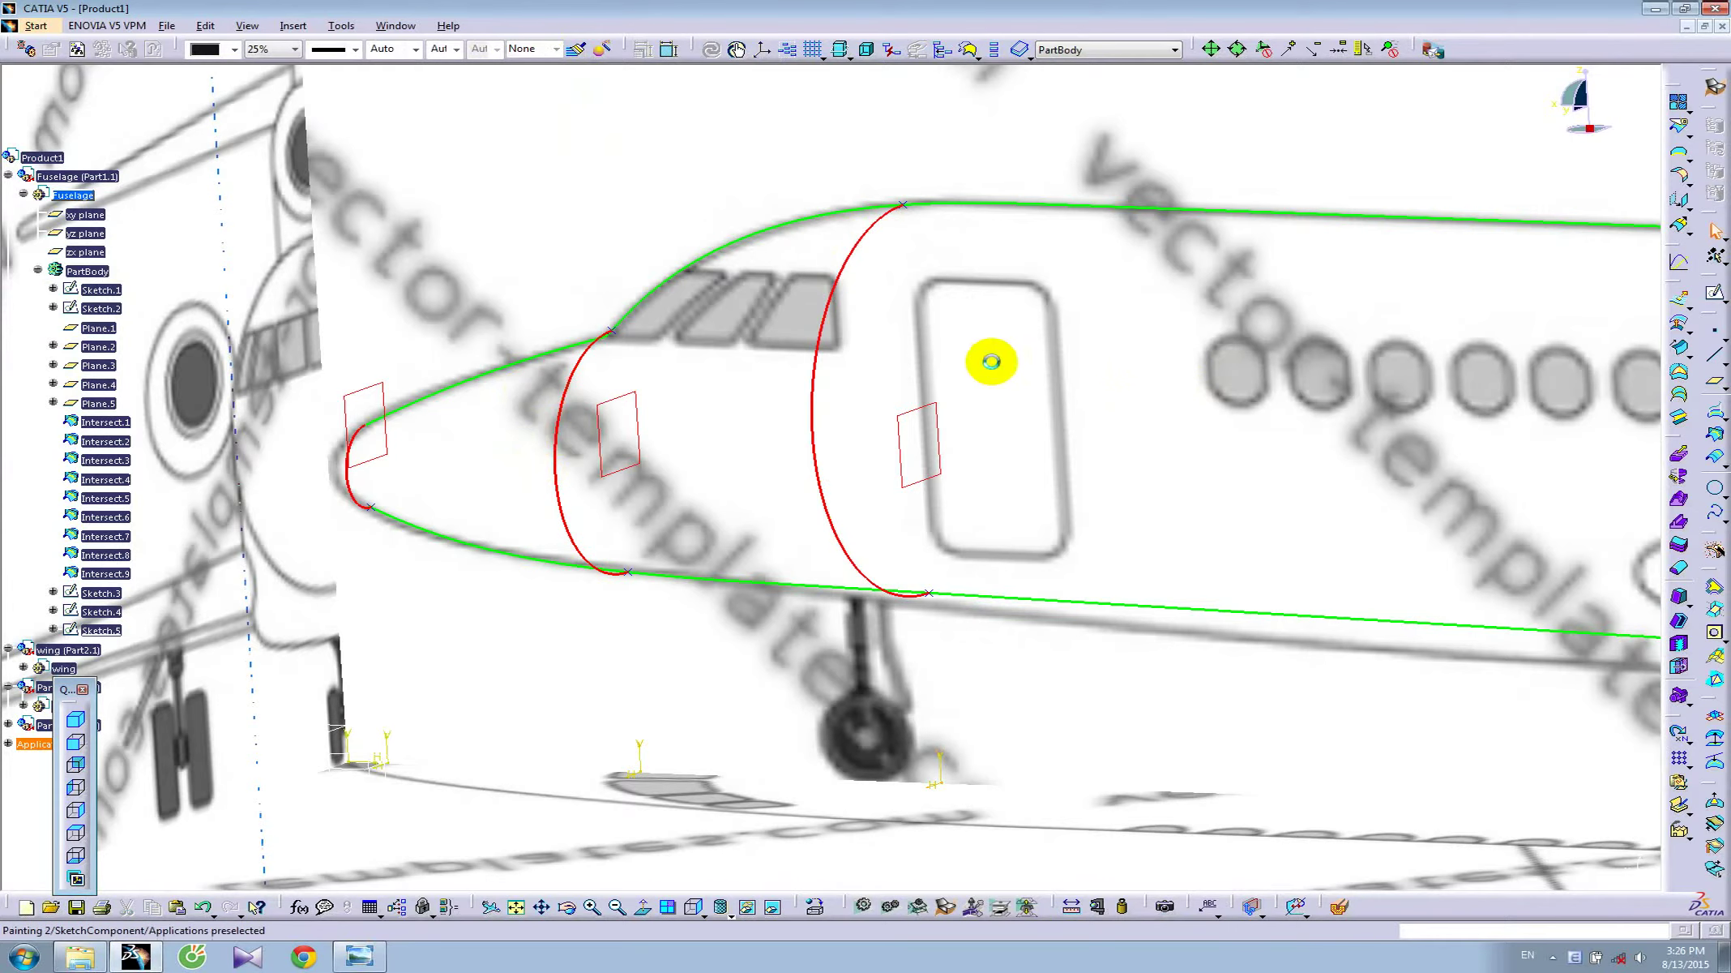
mouse_move(990, 359)
middle_down()
mouse_move(725, 484)
mouse_move(688, 417)
middle_up()
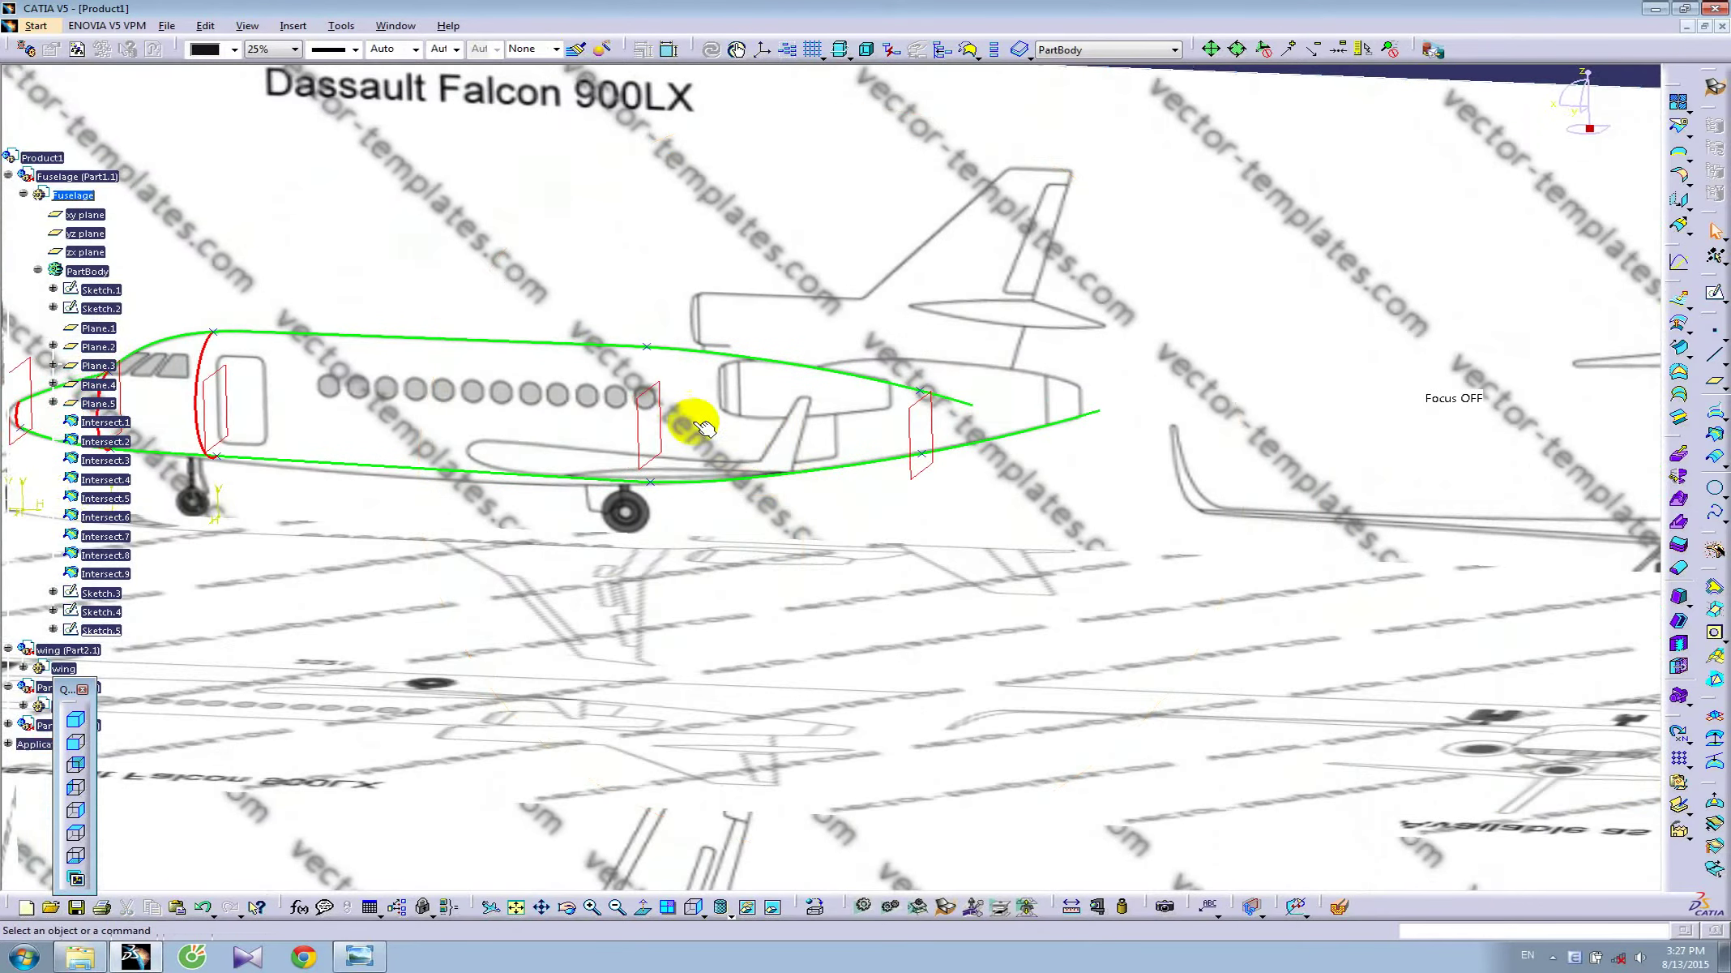
click(657, 392)
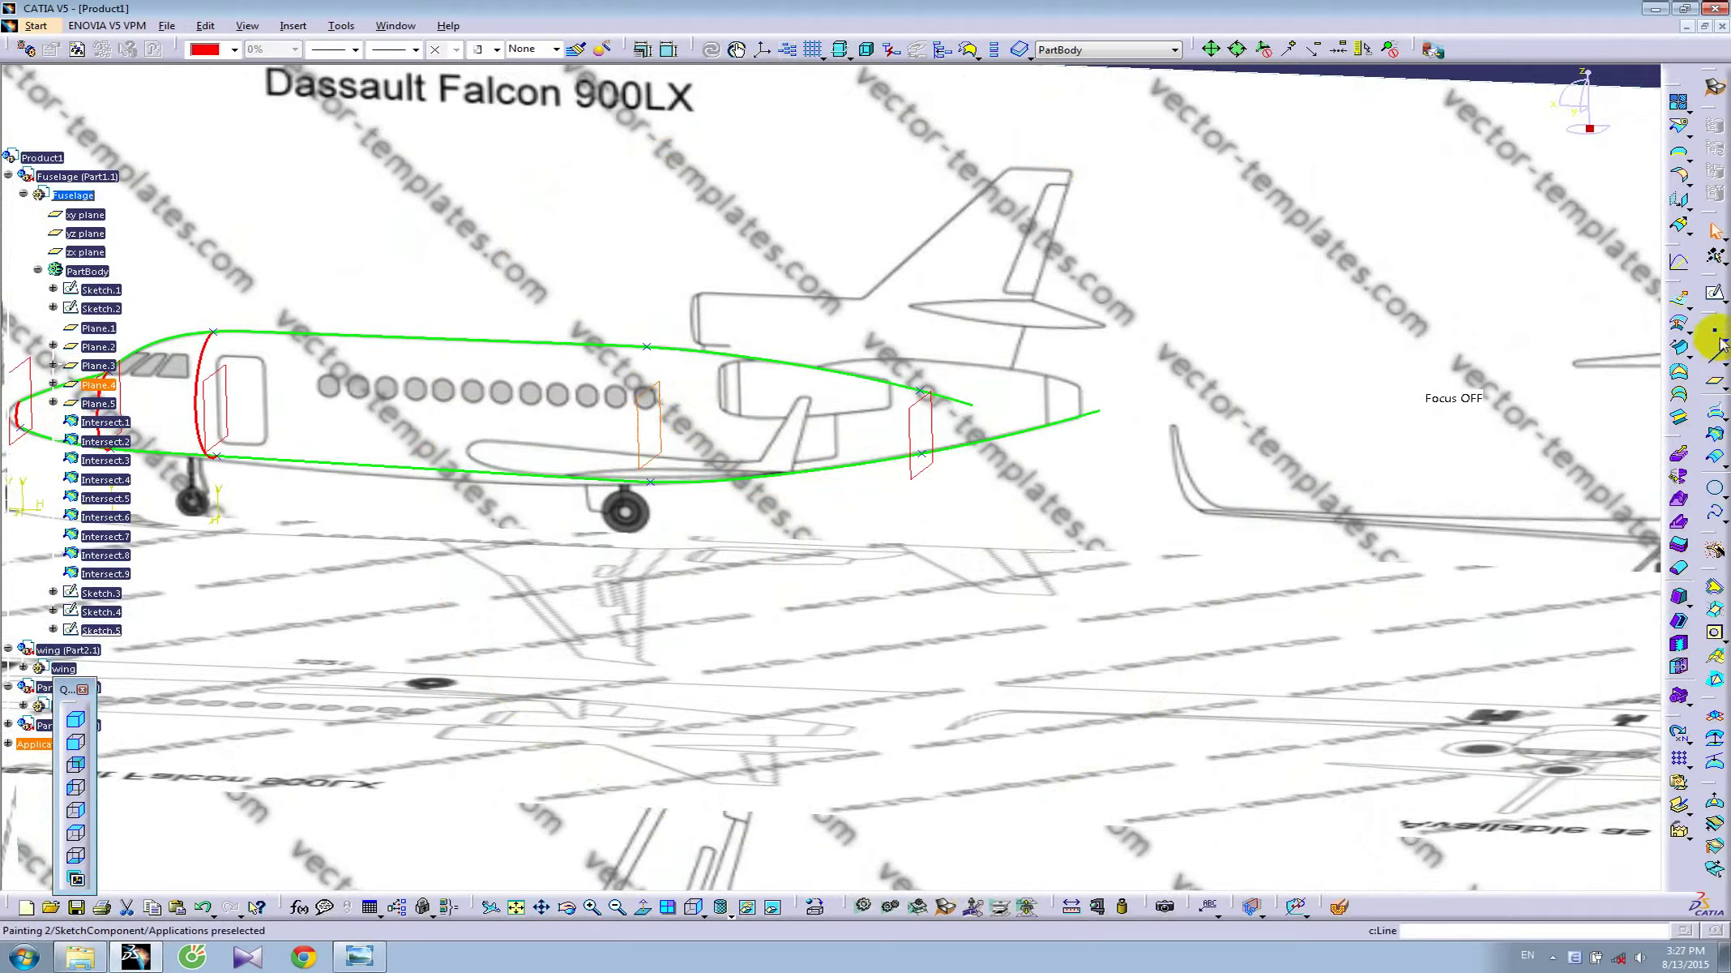
click(1707, 297)
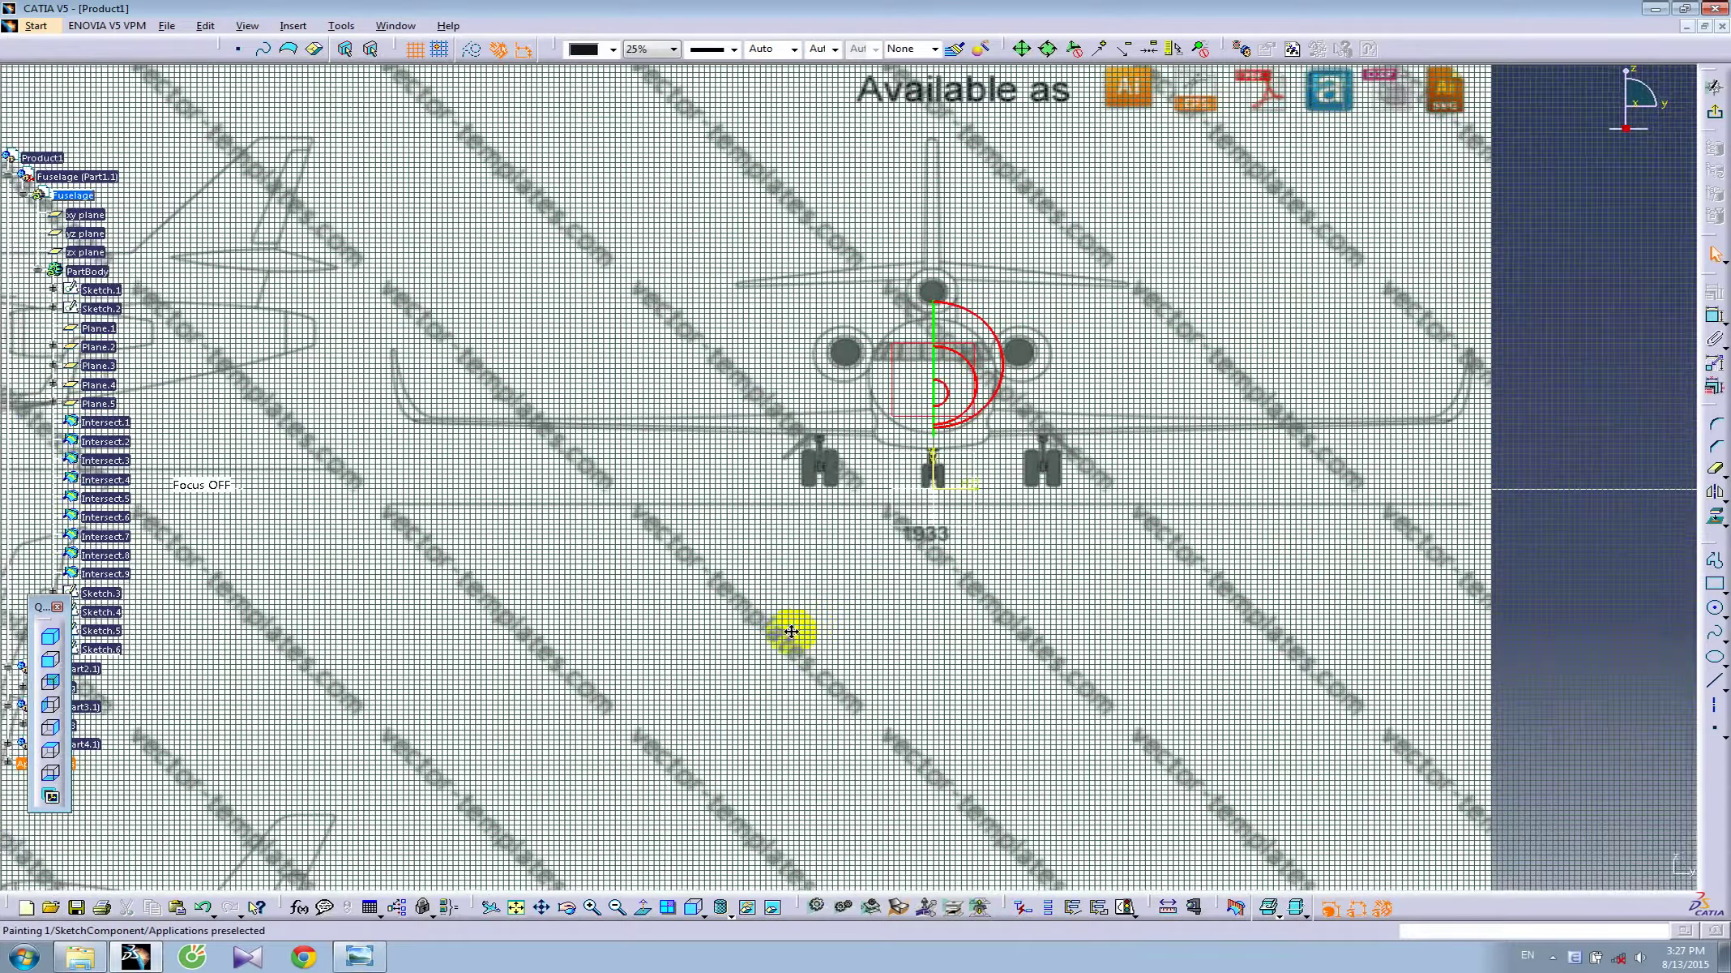
mouse_move(784, 630)
ctrl+middle_down()
mouse_move(791, 542)
mouse_move(1256, 464)
mouse_move(979, 572)
mouse_move(928, 464)
ctrl+middle_up()
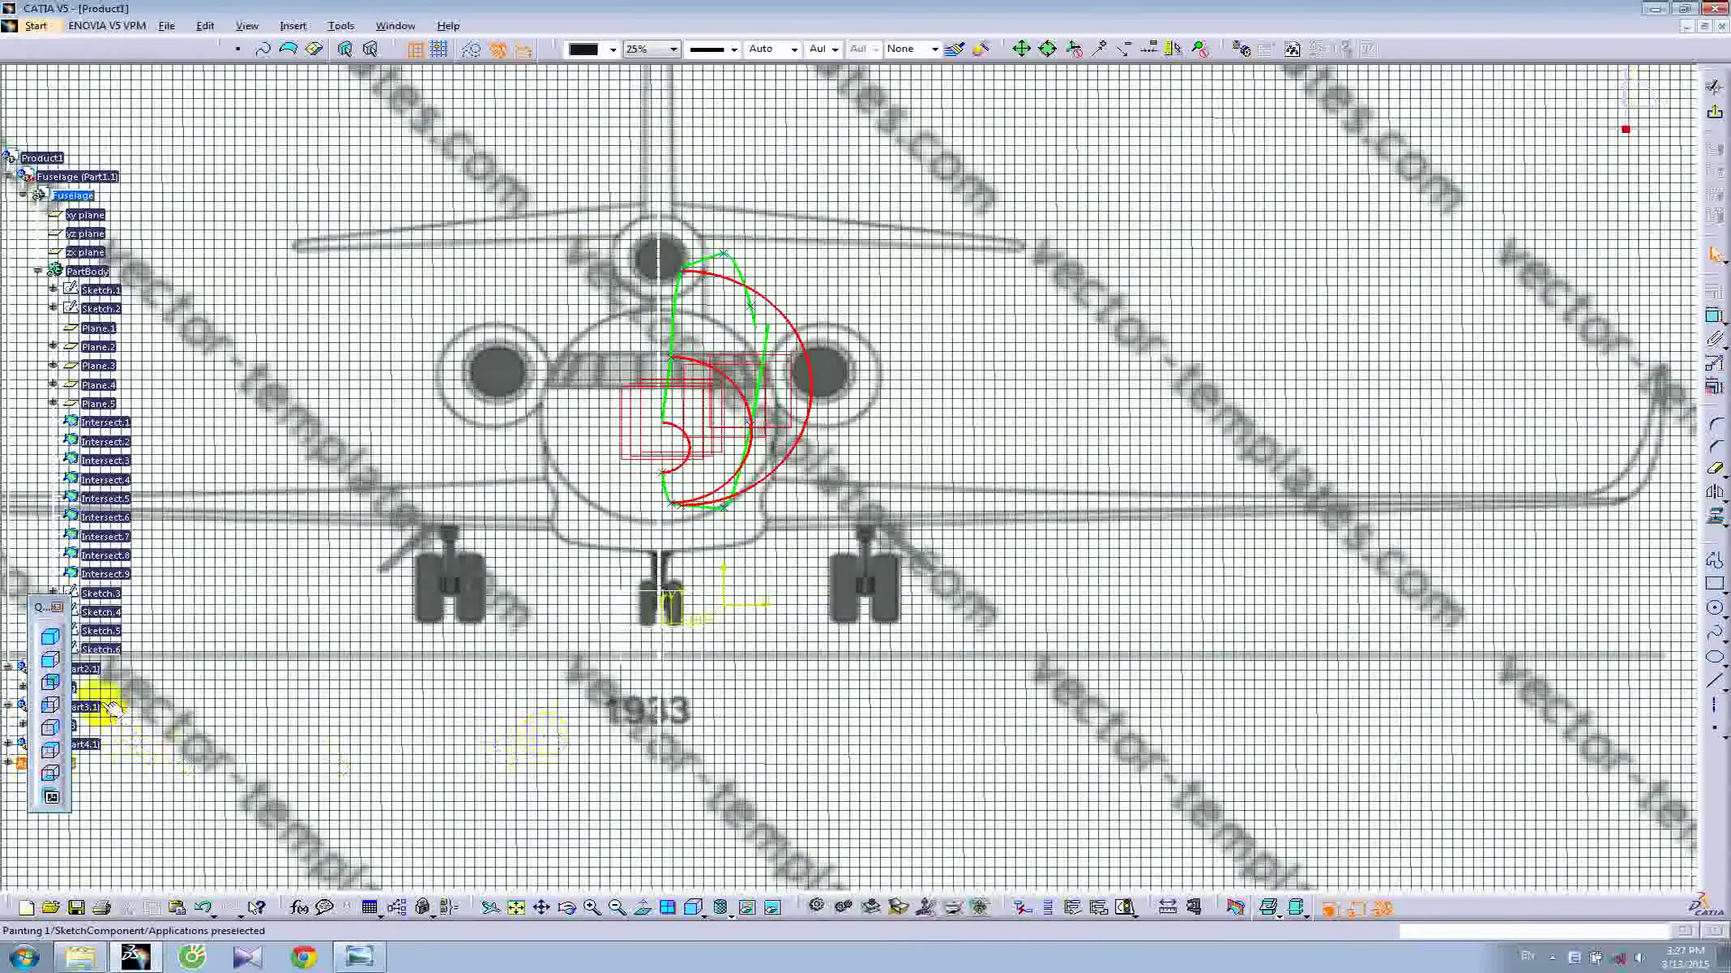
click(50, 661)
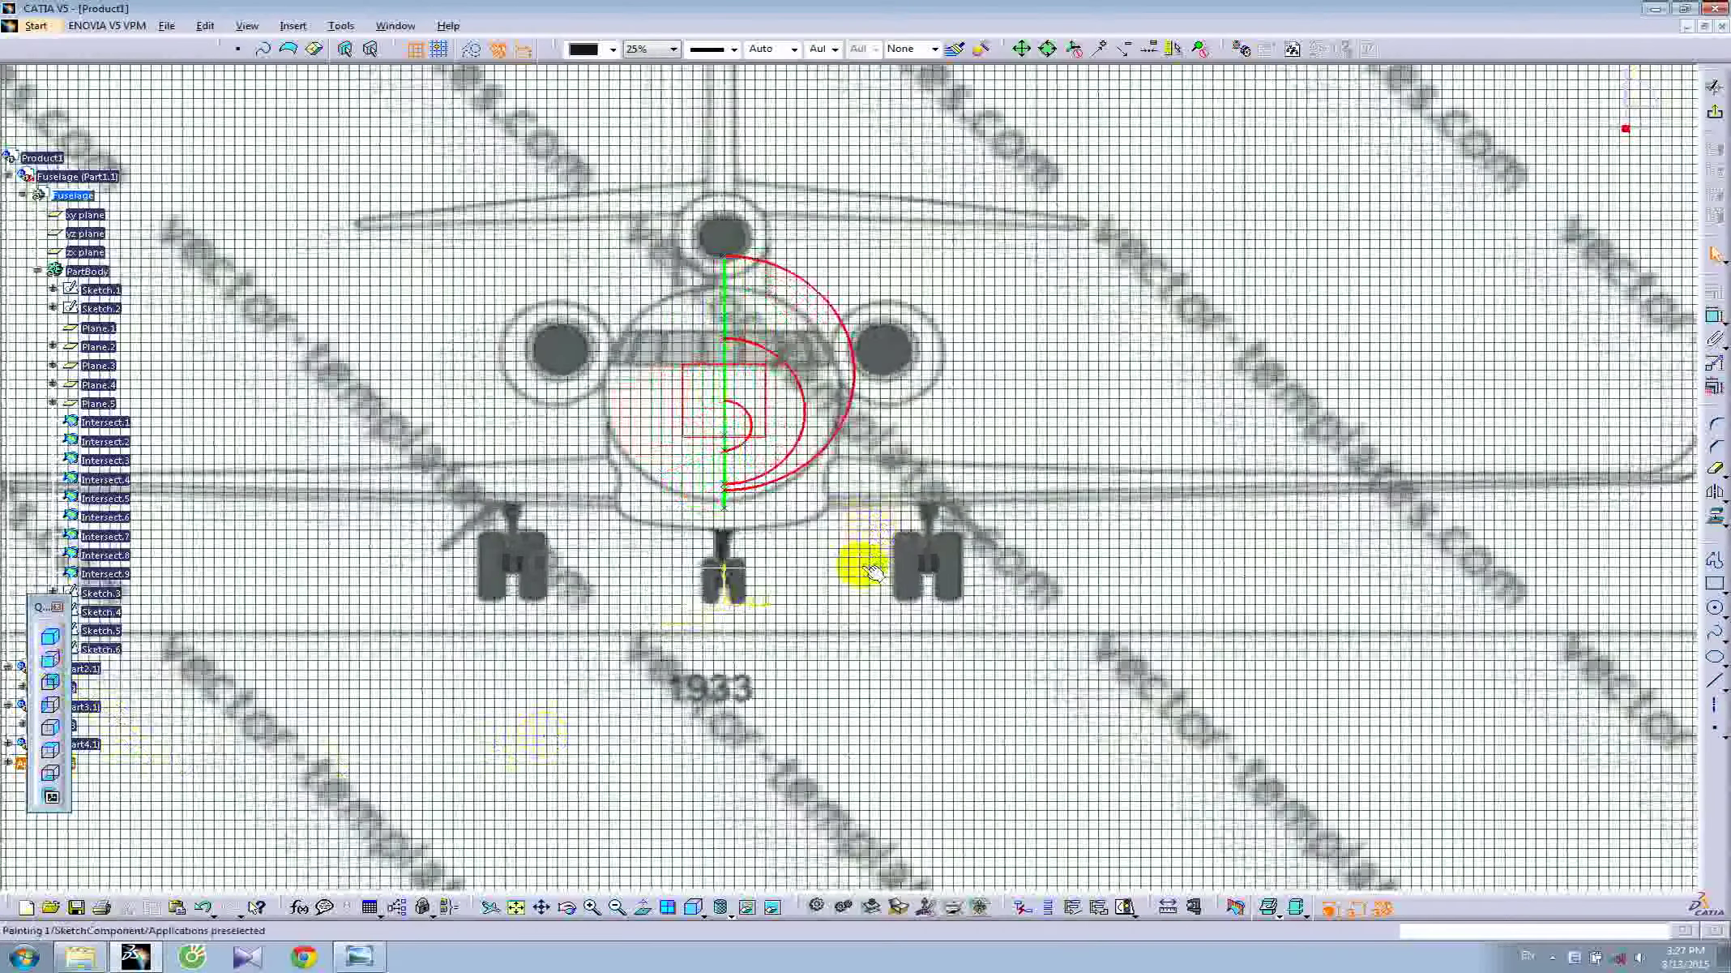
mouse_move(881, 541)
middle_down()
mouse_move(758, 504)
mouse_move(978, 533)
mouse_move(734, 479)
mouse_move(736, 502)
mouse_move(579, 541)
mouse_move(707, 456)
mouse_move(758, 503)
mouse_move(707, 437)
mouse_move(1113, 494)
mouse_move(1012, 577)
middle_up()
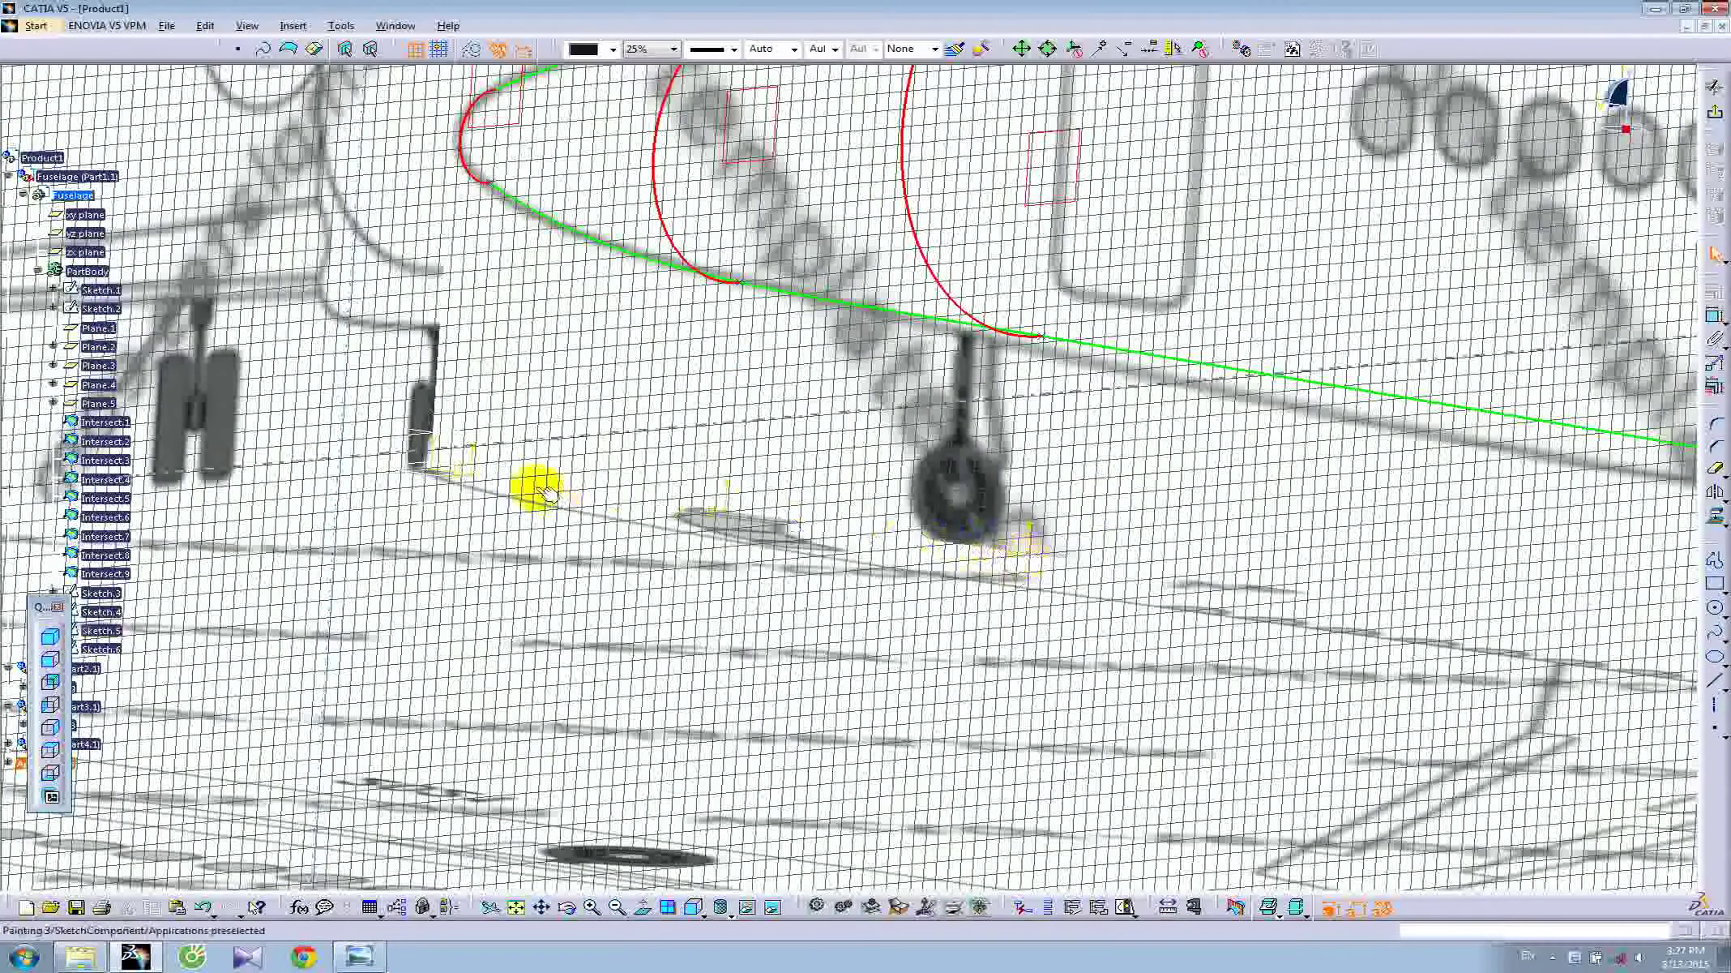
mouse_move(447, 495)
middle_down()
mouse_move(452, 548)
mouse_move(823, 386)
mouse_move(816, 359)
mouse_move(792, 367)
mouse_move(782, 445)
middle_up()
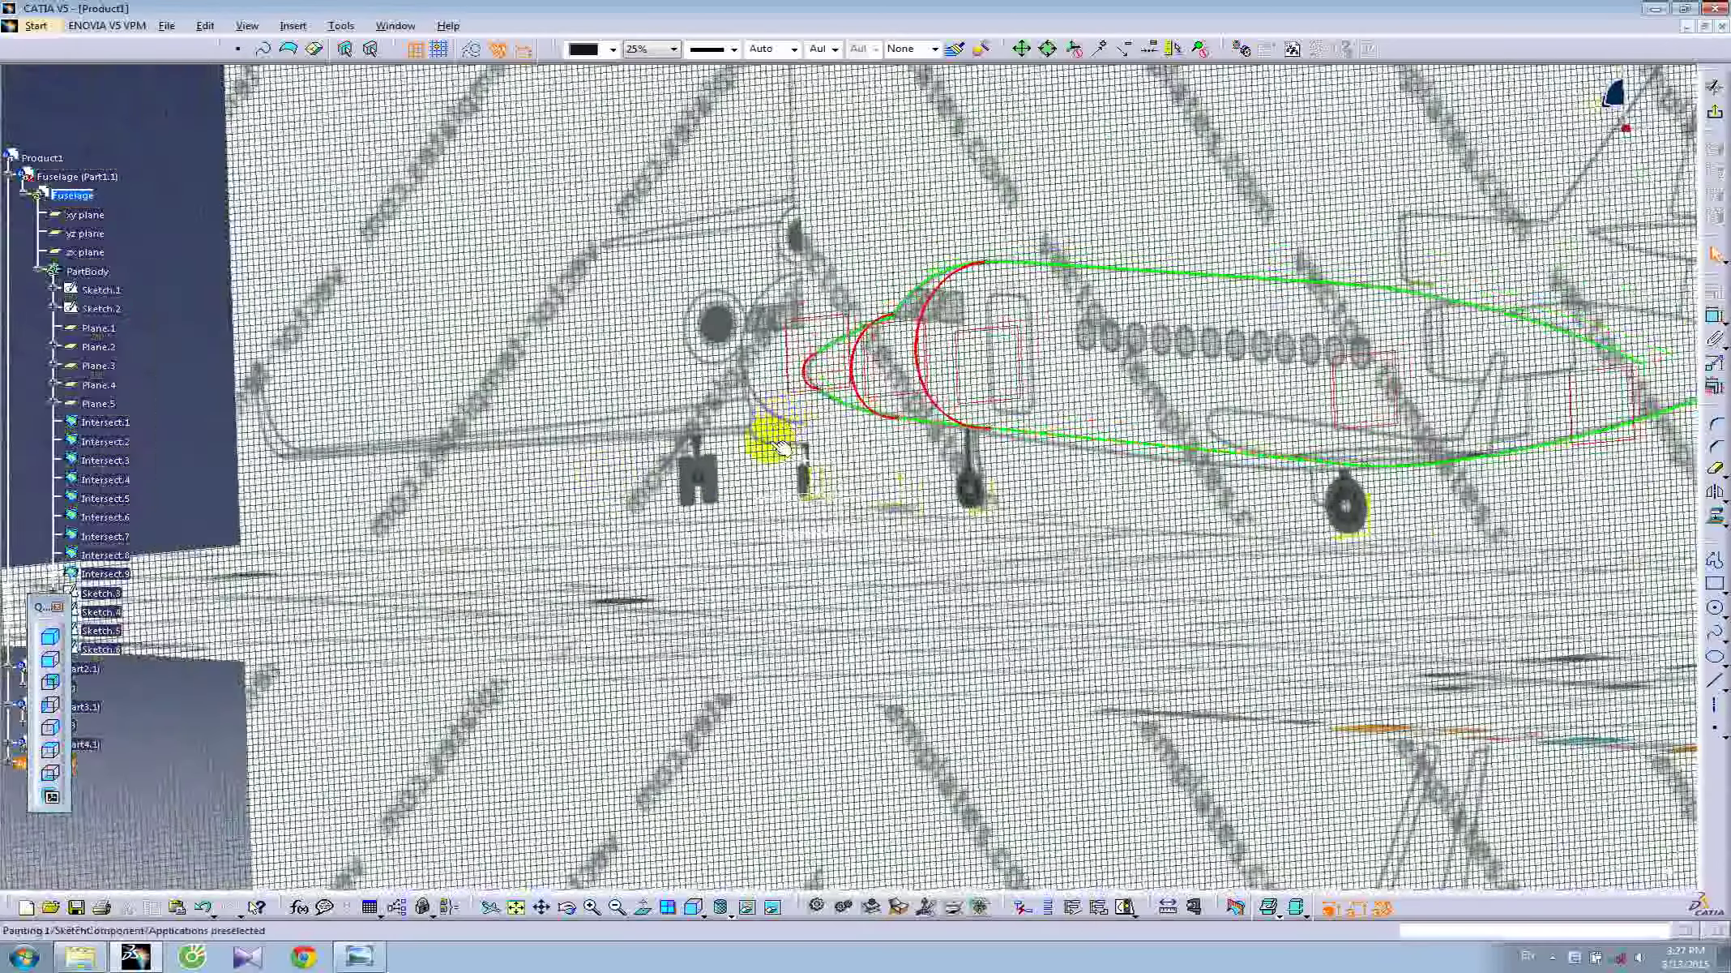
middle_drag(596, 471, 1187, 507)
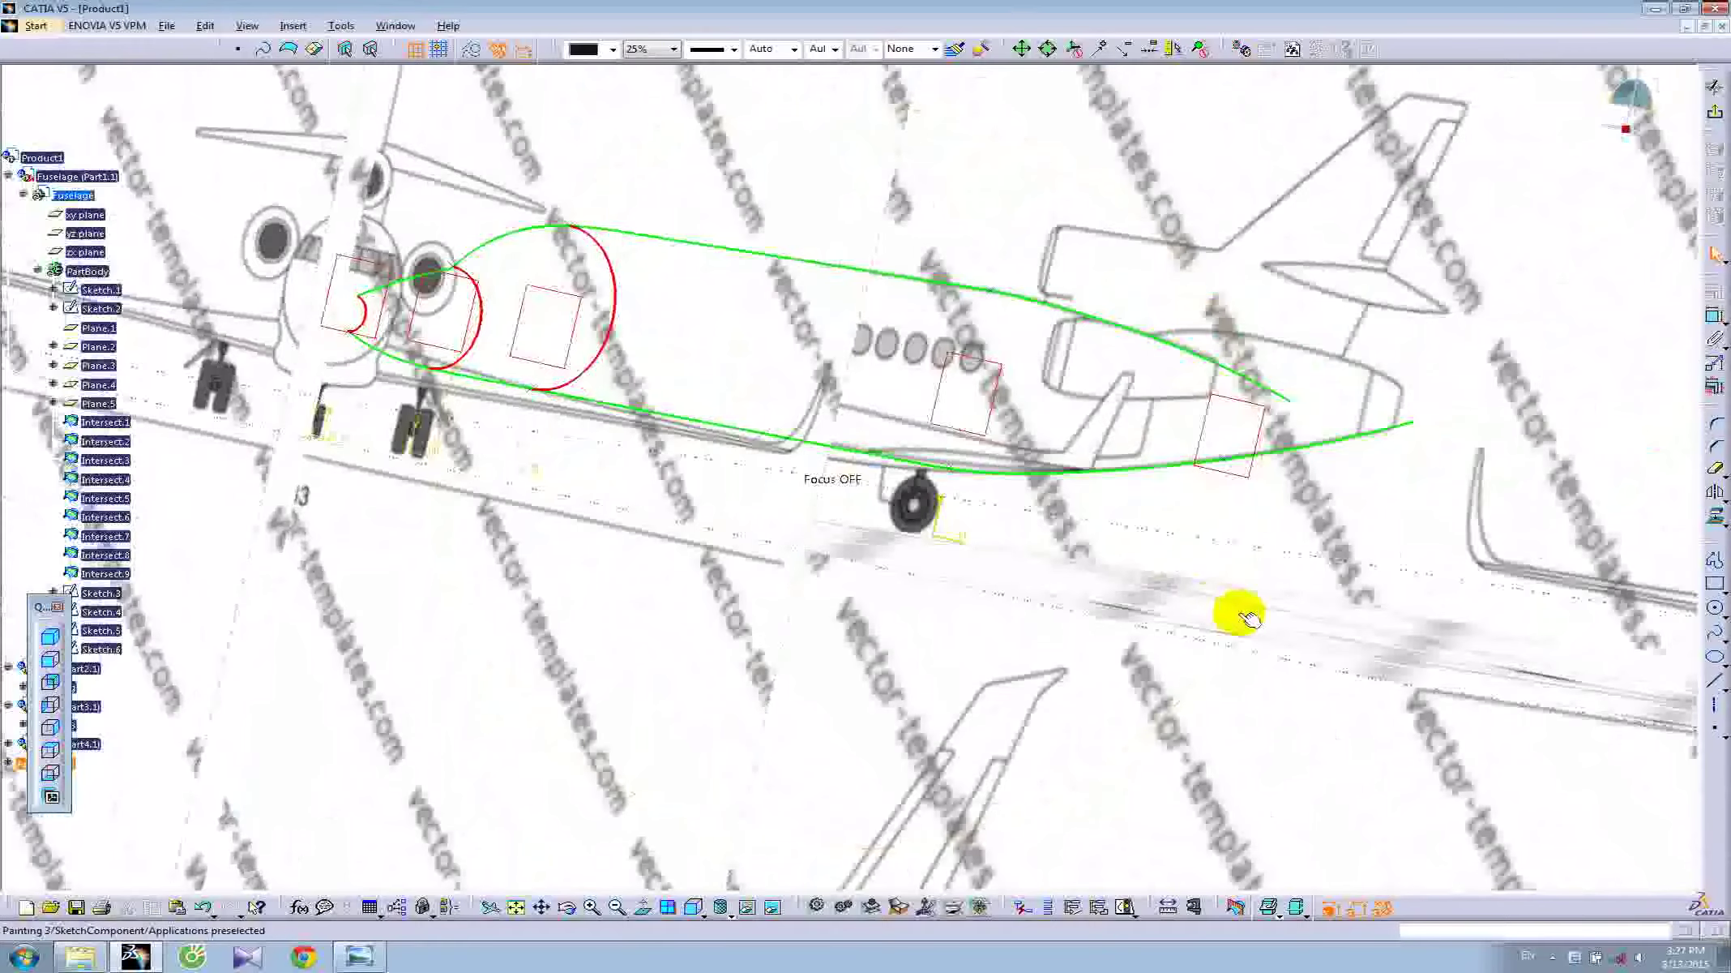
click(50, 659)
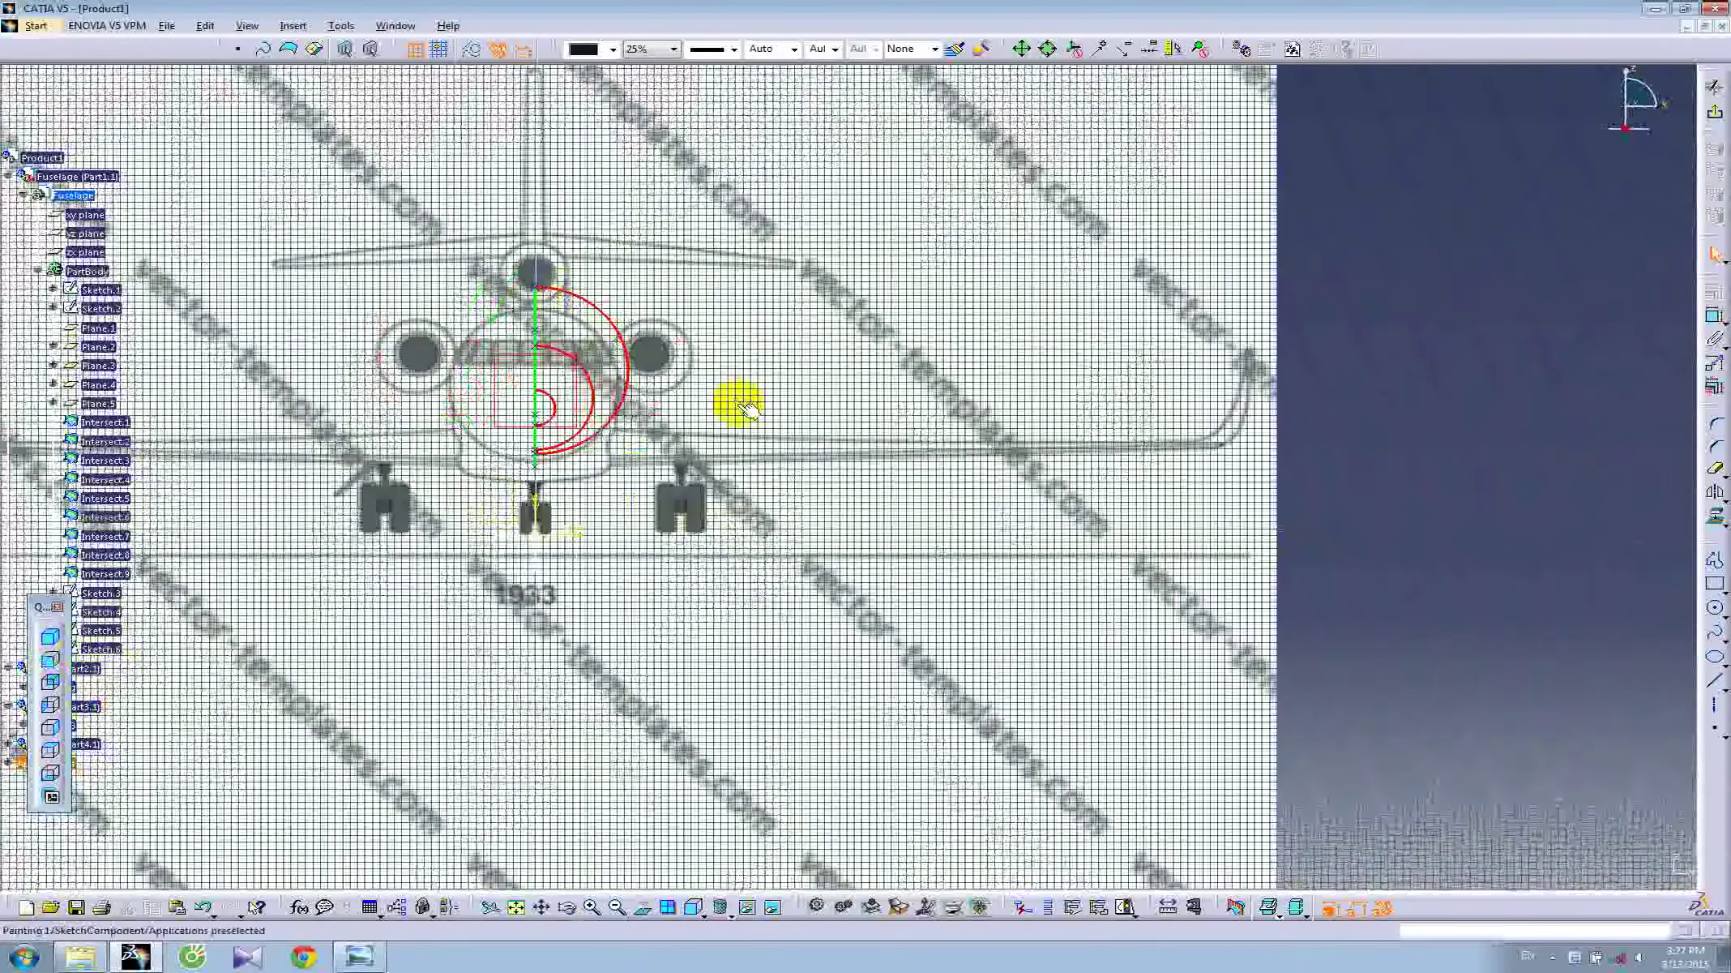
middle_drag(693, 484, 677, 436)
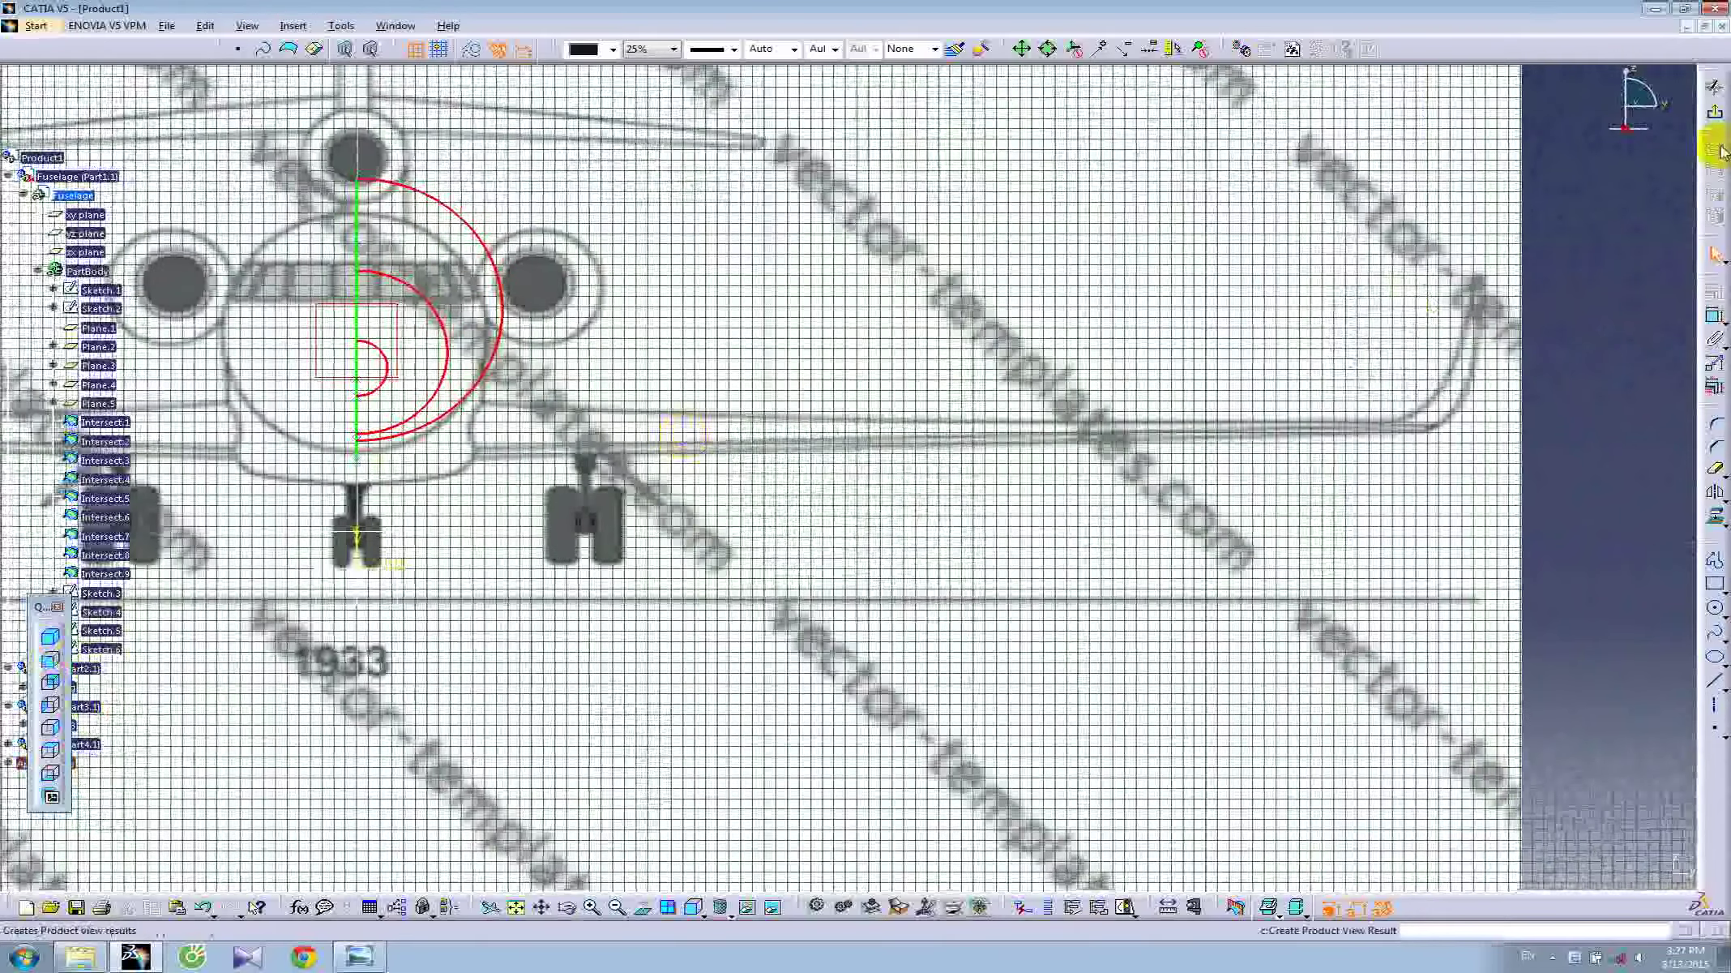
click(767, 470)
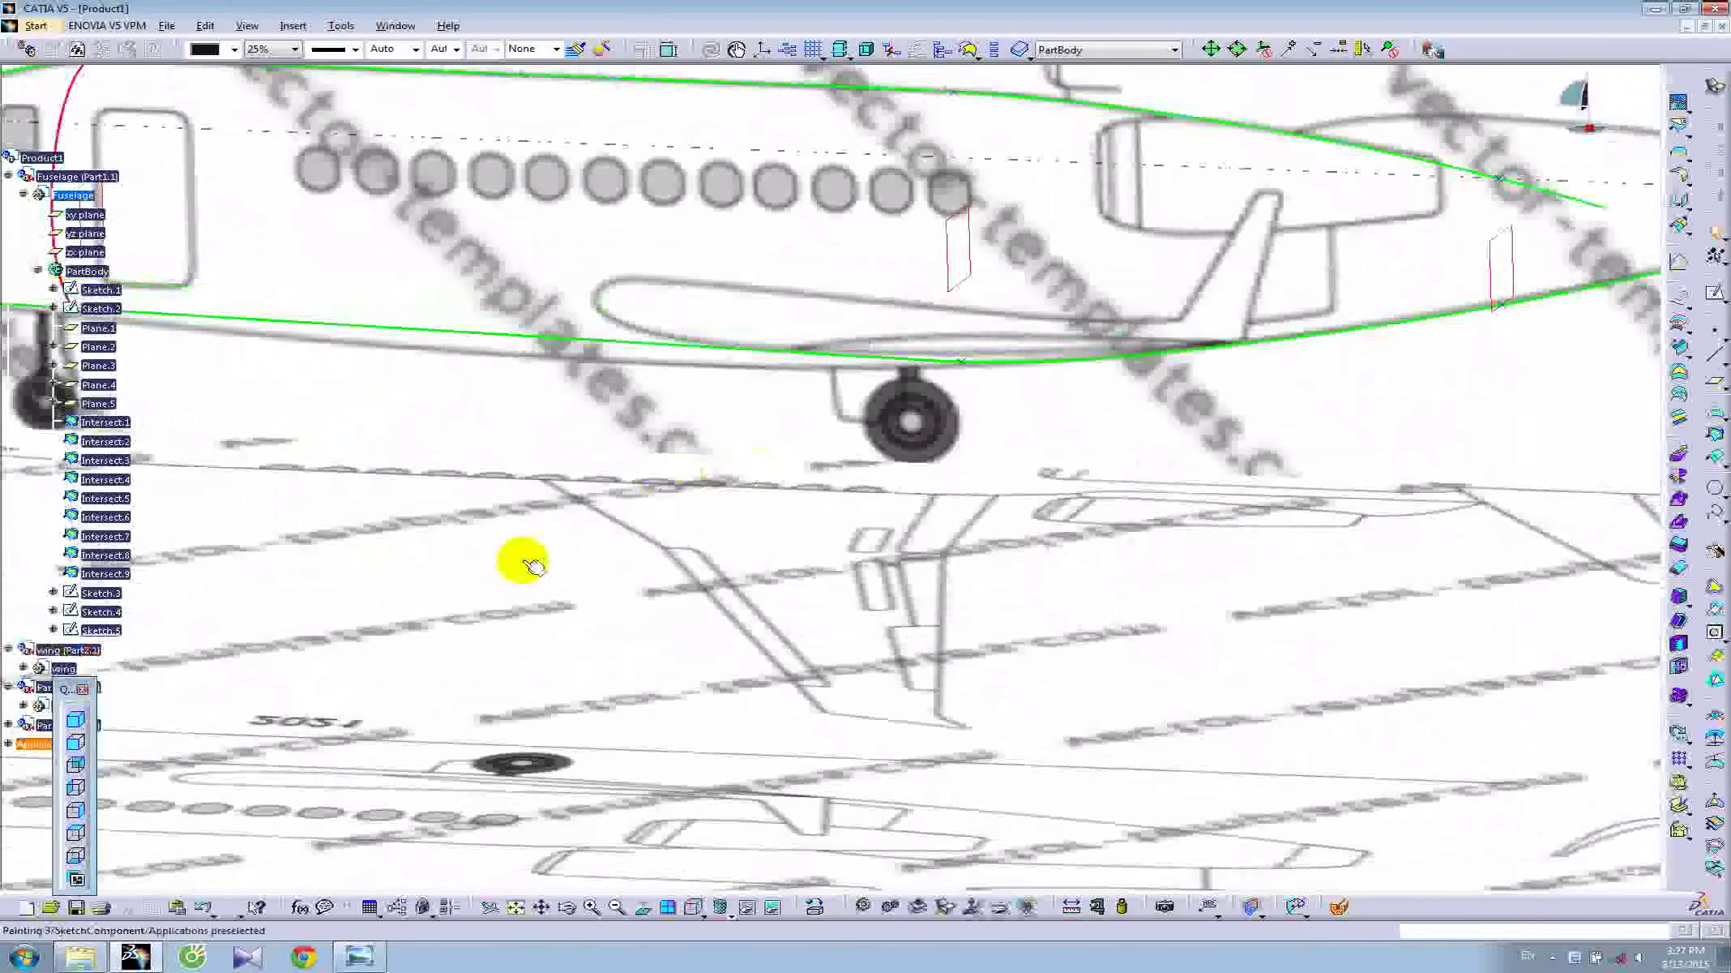
- Shift the front-view reference image until the nose profile matches the fuselage outline, then confirm
click(78, 747)
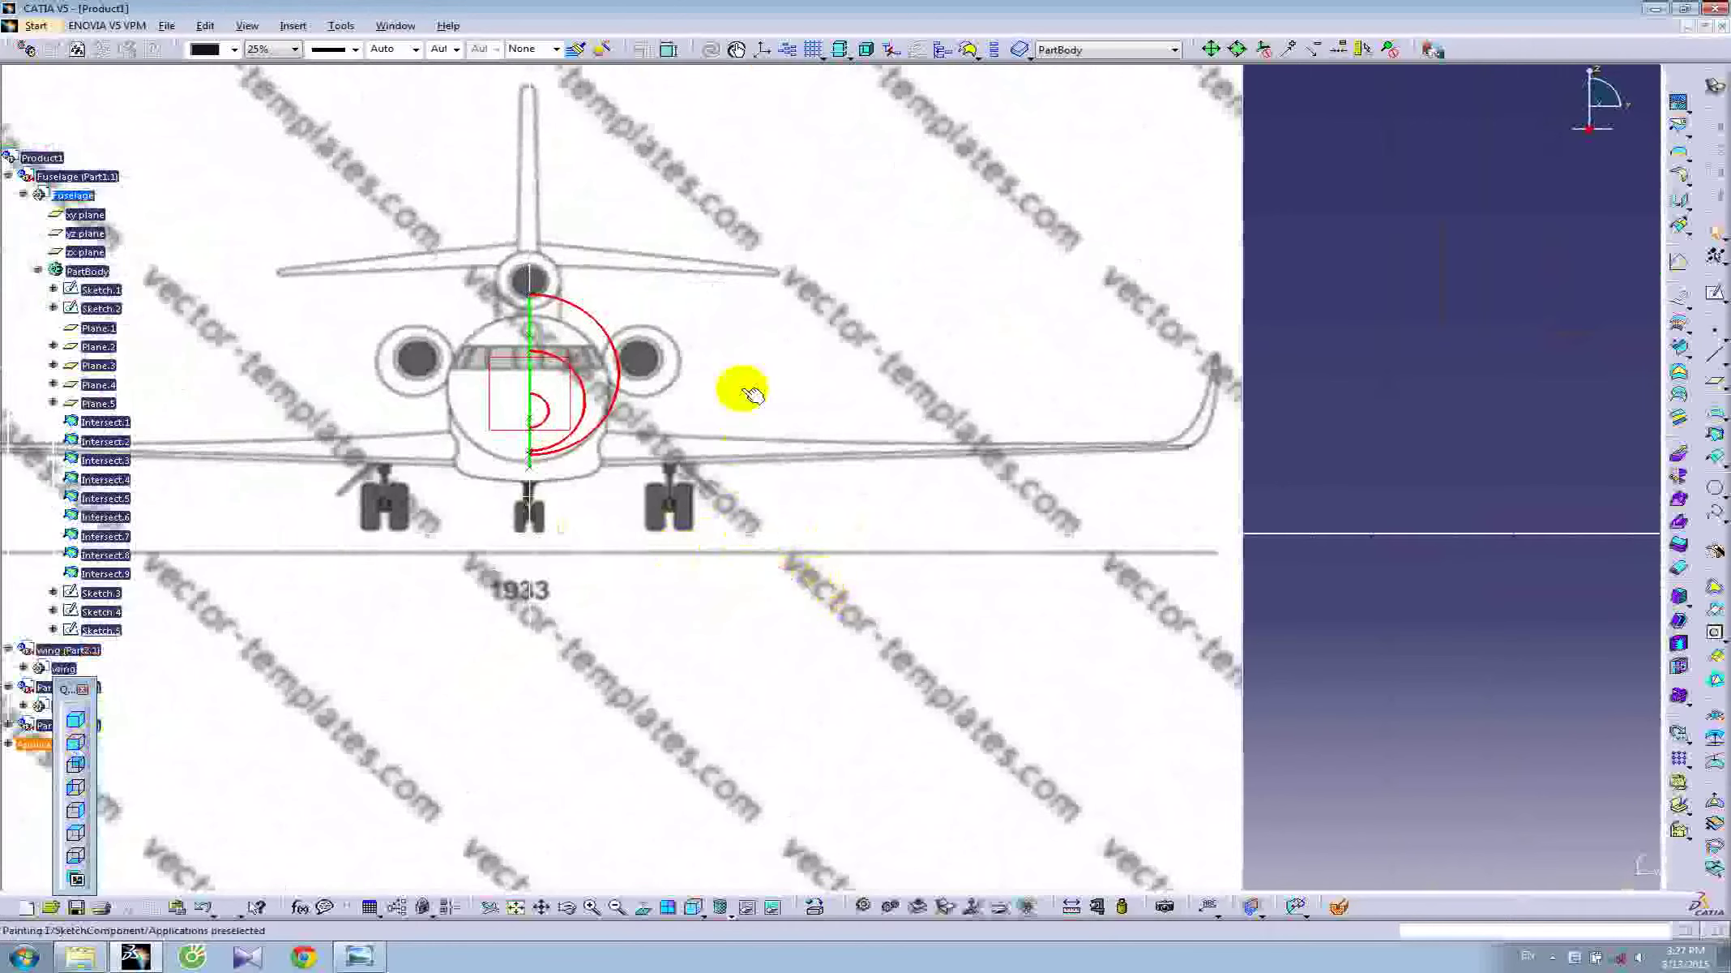
middle_drag(742, 596, 846, 530)
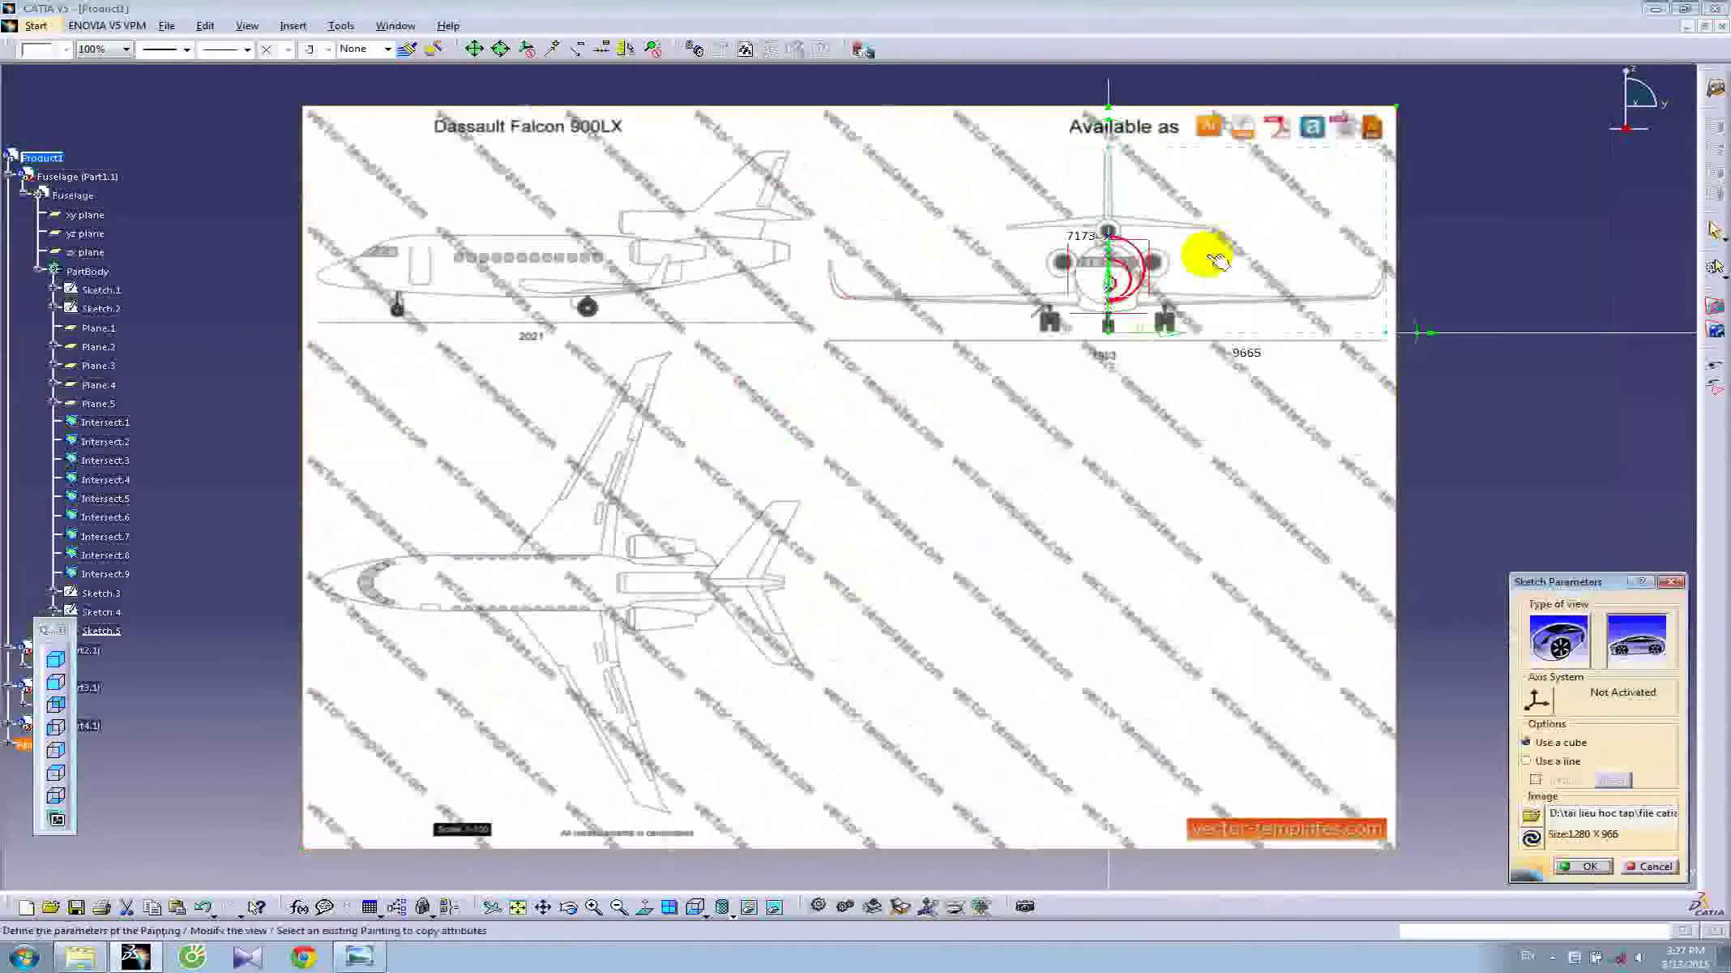
mouse_move(1207, 255)
middle_down()
mouse_move(870, 568)
mouse_move(858, 496)
mouse_move(821, 451)
mouse_move(927, 518)
mouse_move(939, 479)
mouse_move(707, 684)
middle_up()
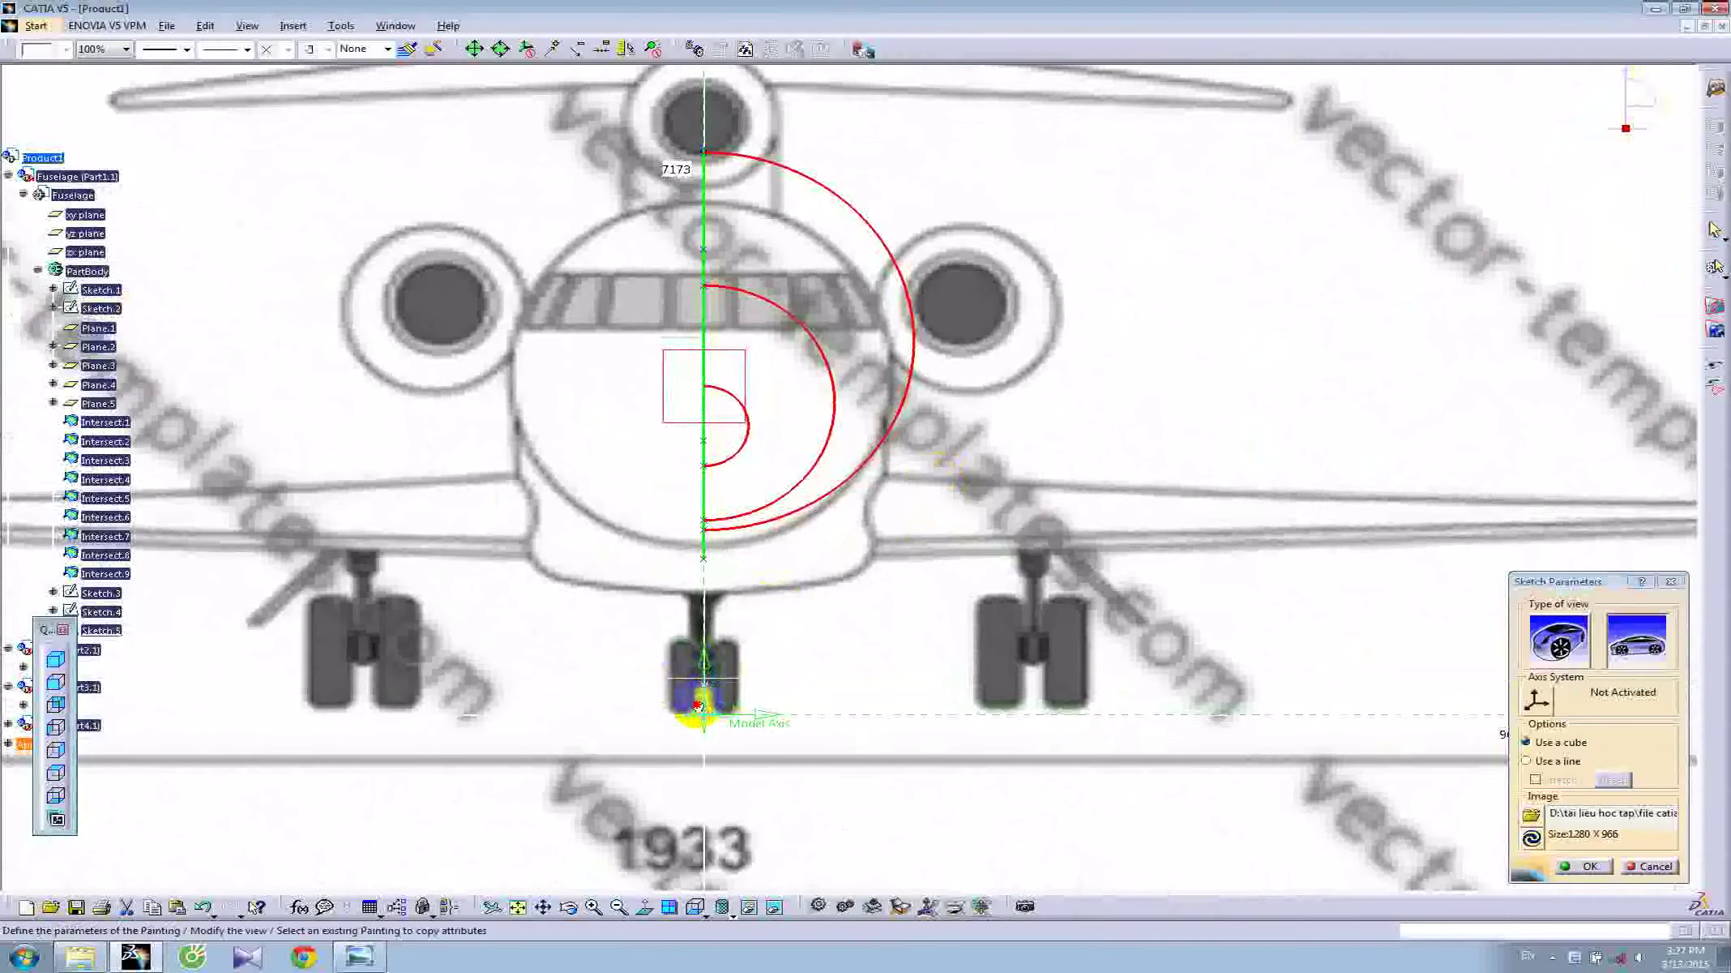
middle_drag(697, 703, 699, 754)
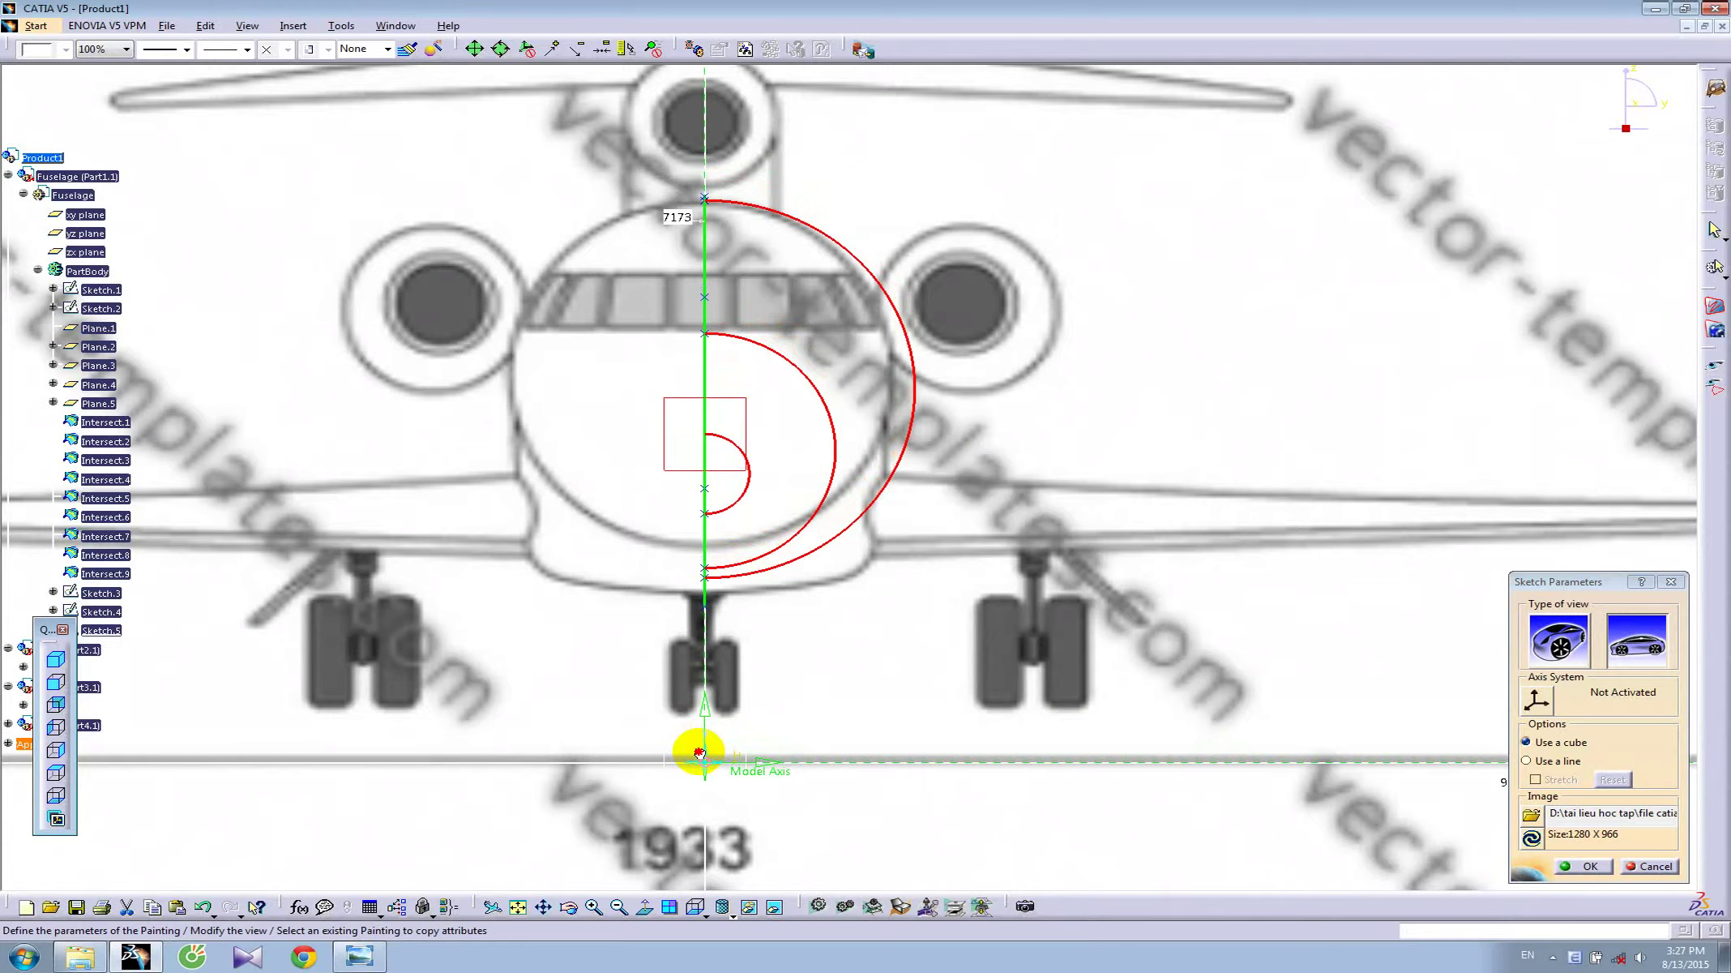
middle_drag(699, 754, 698, 757)
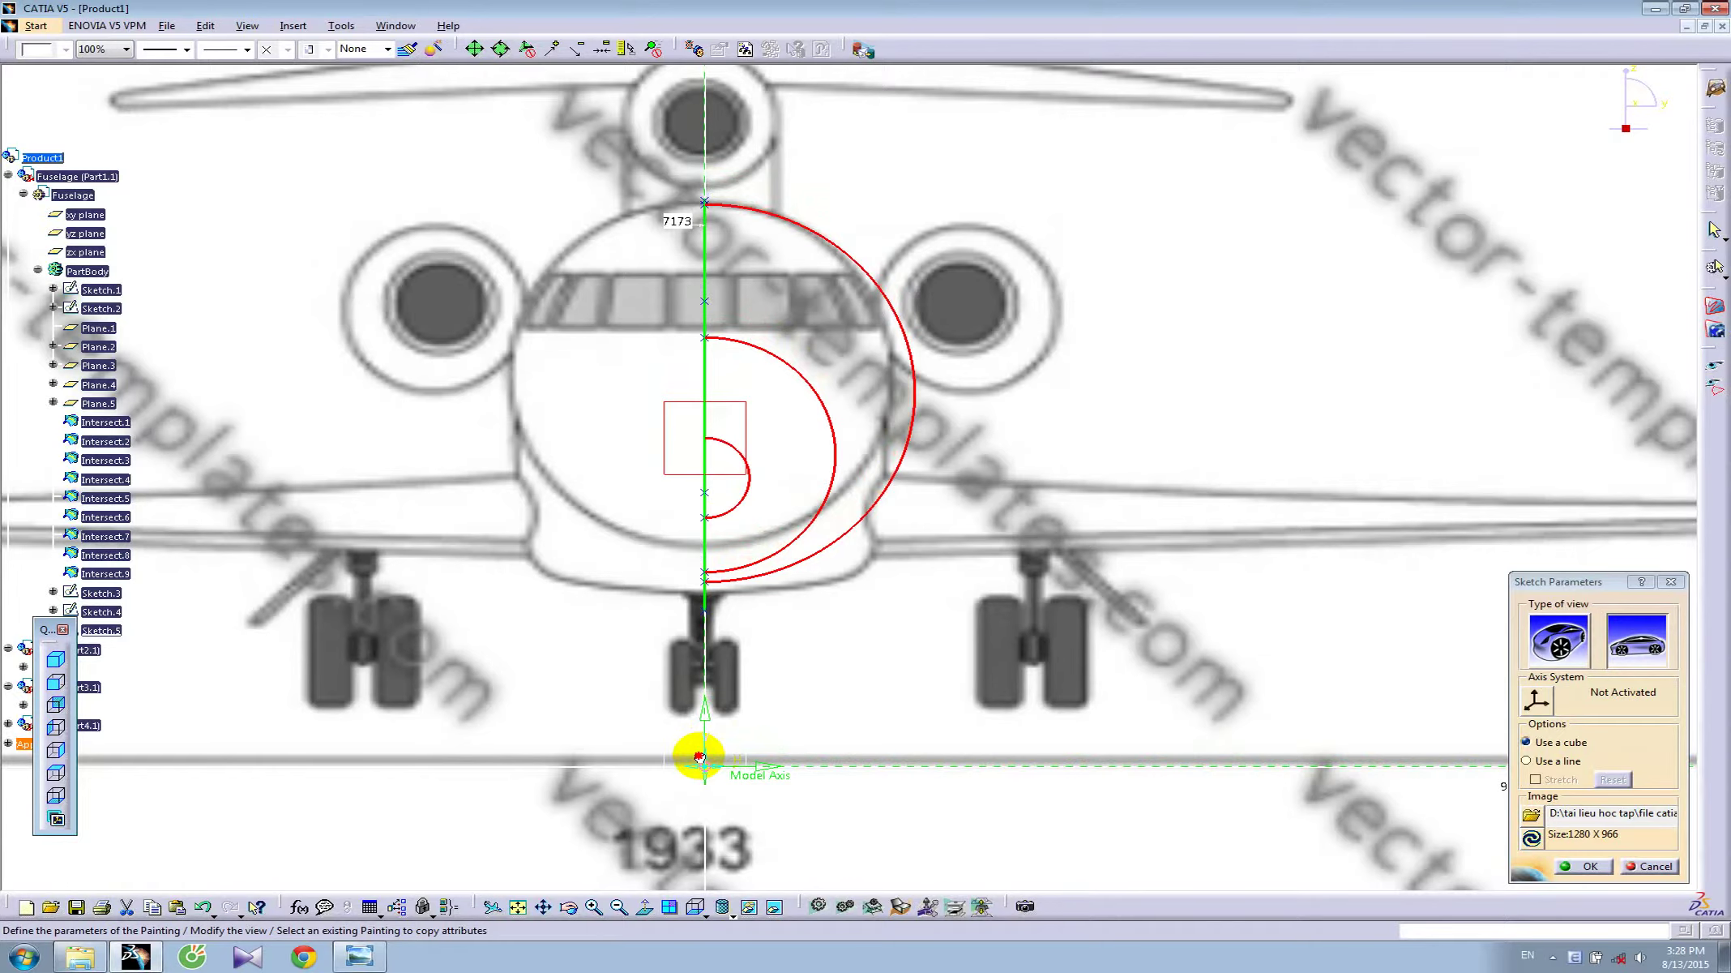
click(1583, 866)
mouse_move(986, 553)
middle_down()
mouse_move(899, 574)
mouse_move(850, 619)
mouse_move(1110, 529)
mouse_move(824, 553)
middle_up()
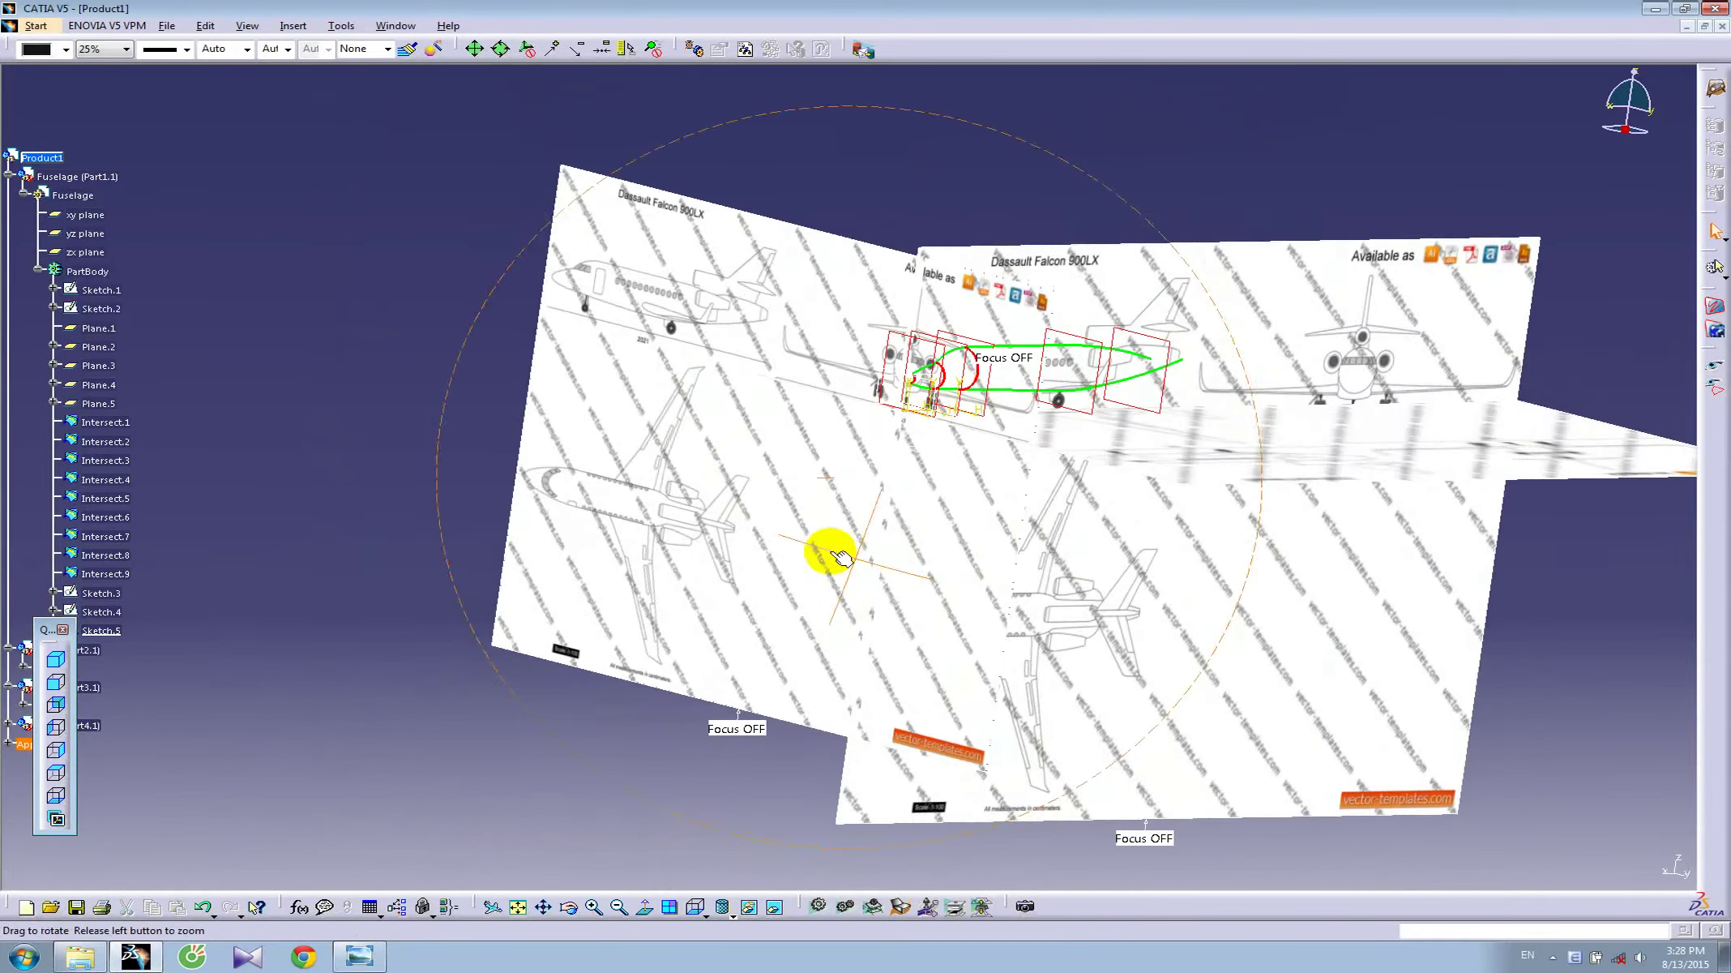
- Activate the Fuselage part and open a sketch on Plane.4, zoomed in face-on
double_click(73, 196)
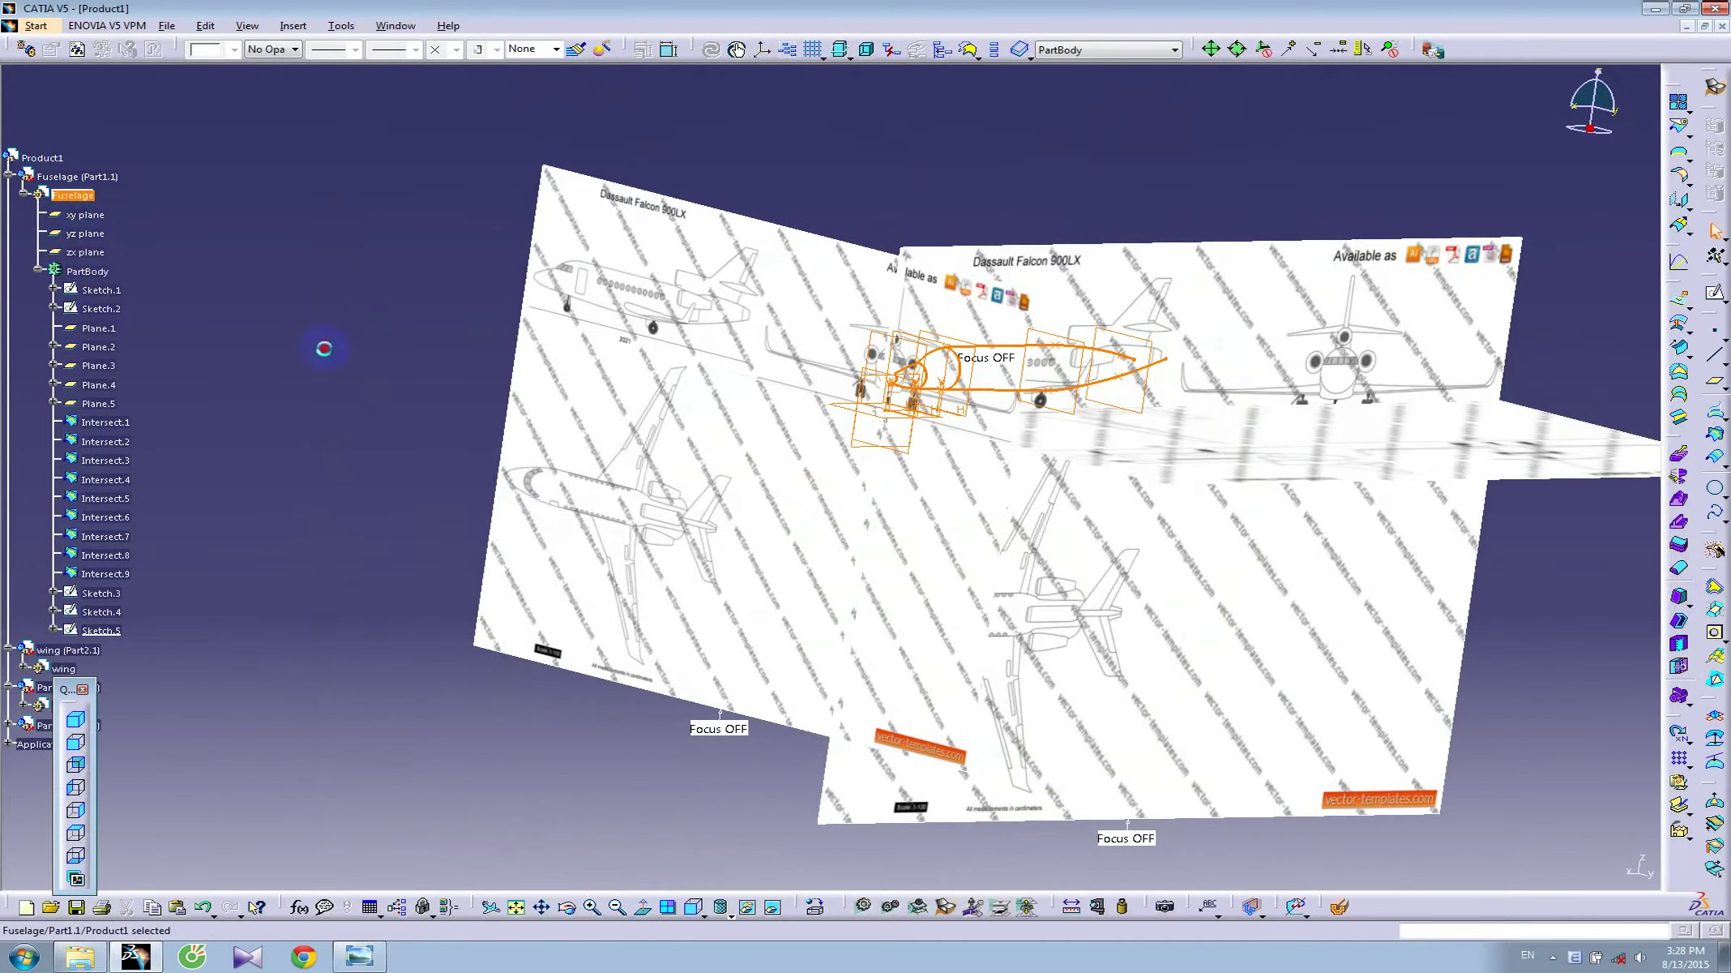
mouse_move(1014, 508)
middle_down()
mouse_move(804, 534)
mouse_move(762, 406)
mouse_move(788, 402)
middle_up()
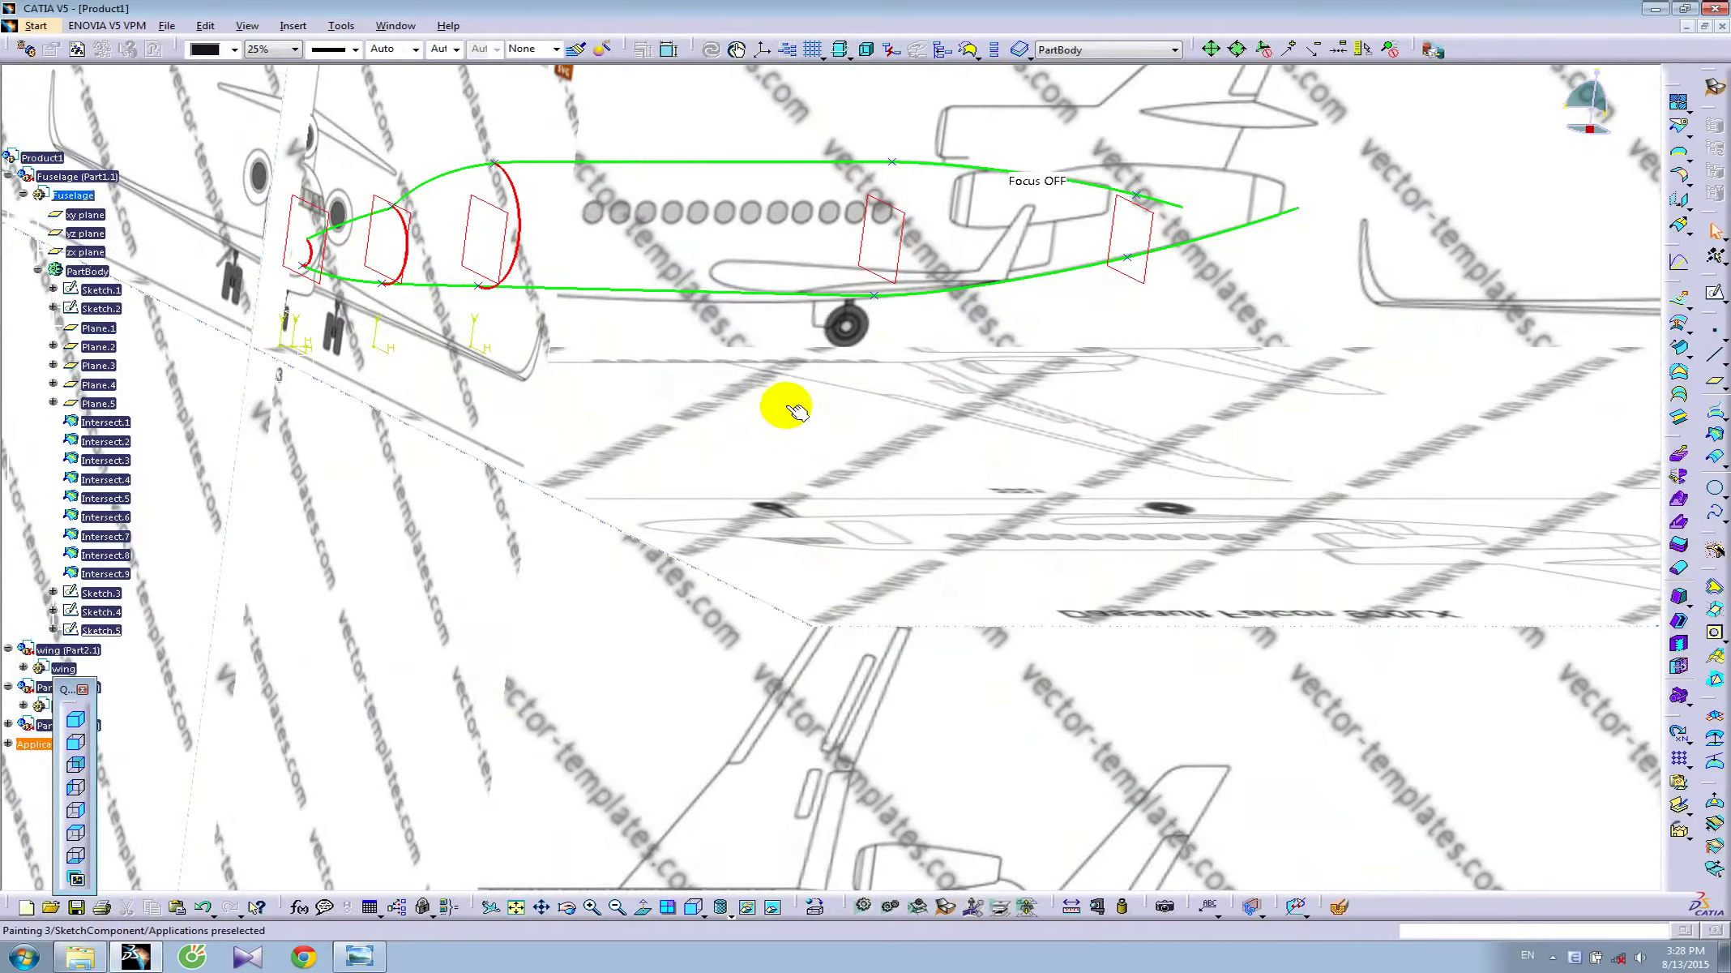
click(908, 234)
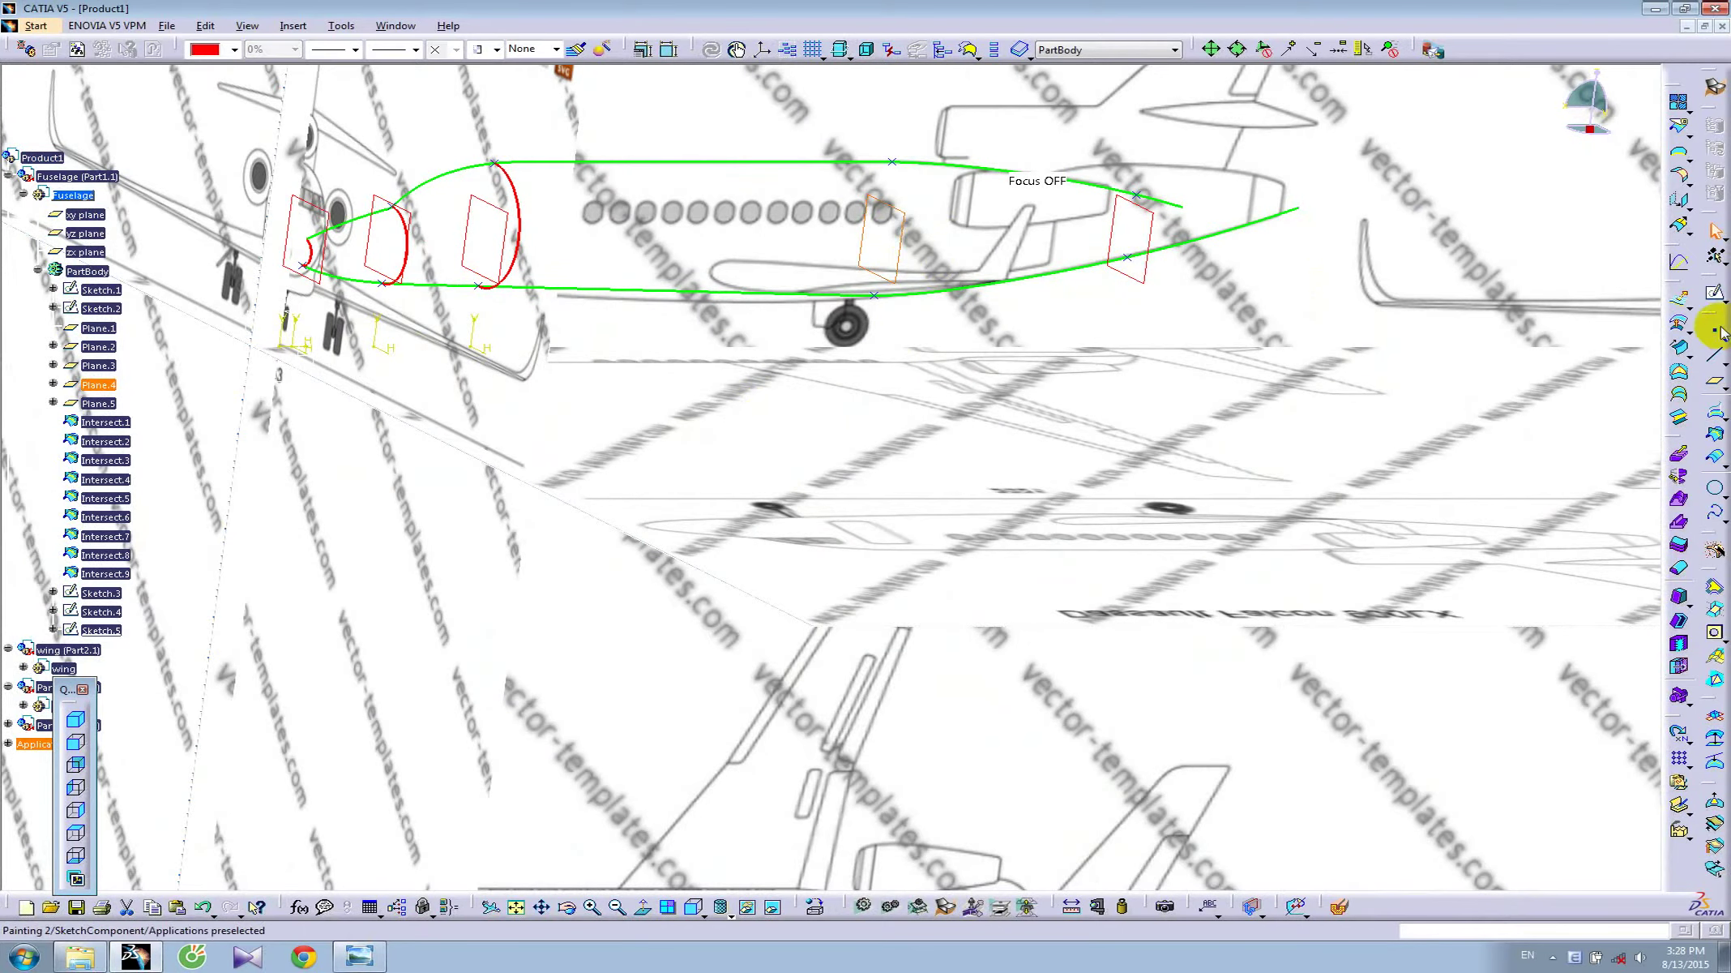
click(1712, 298)
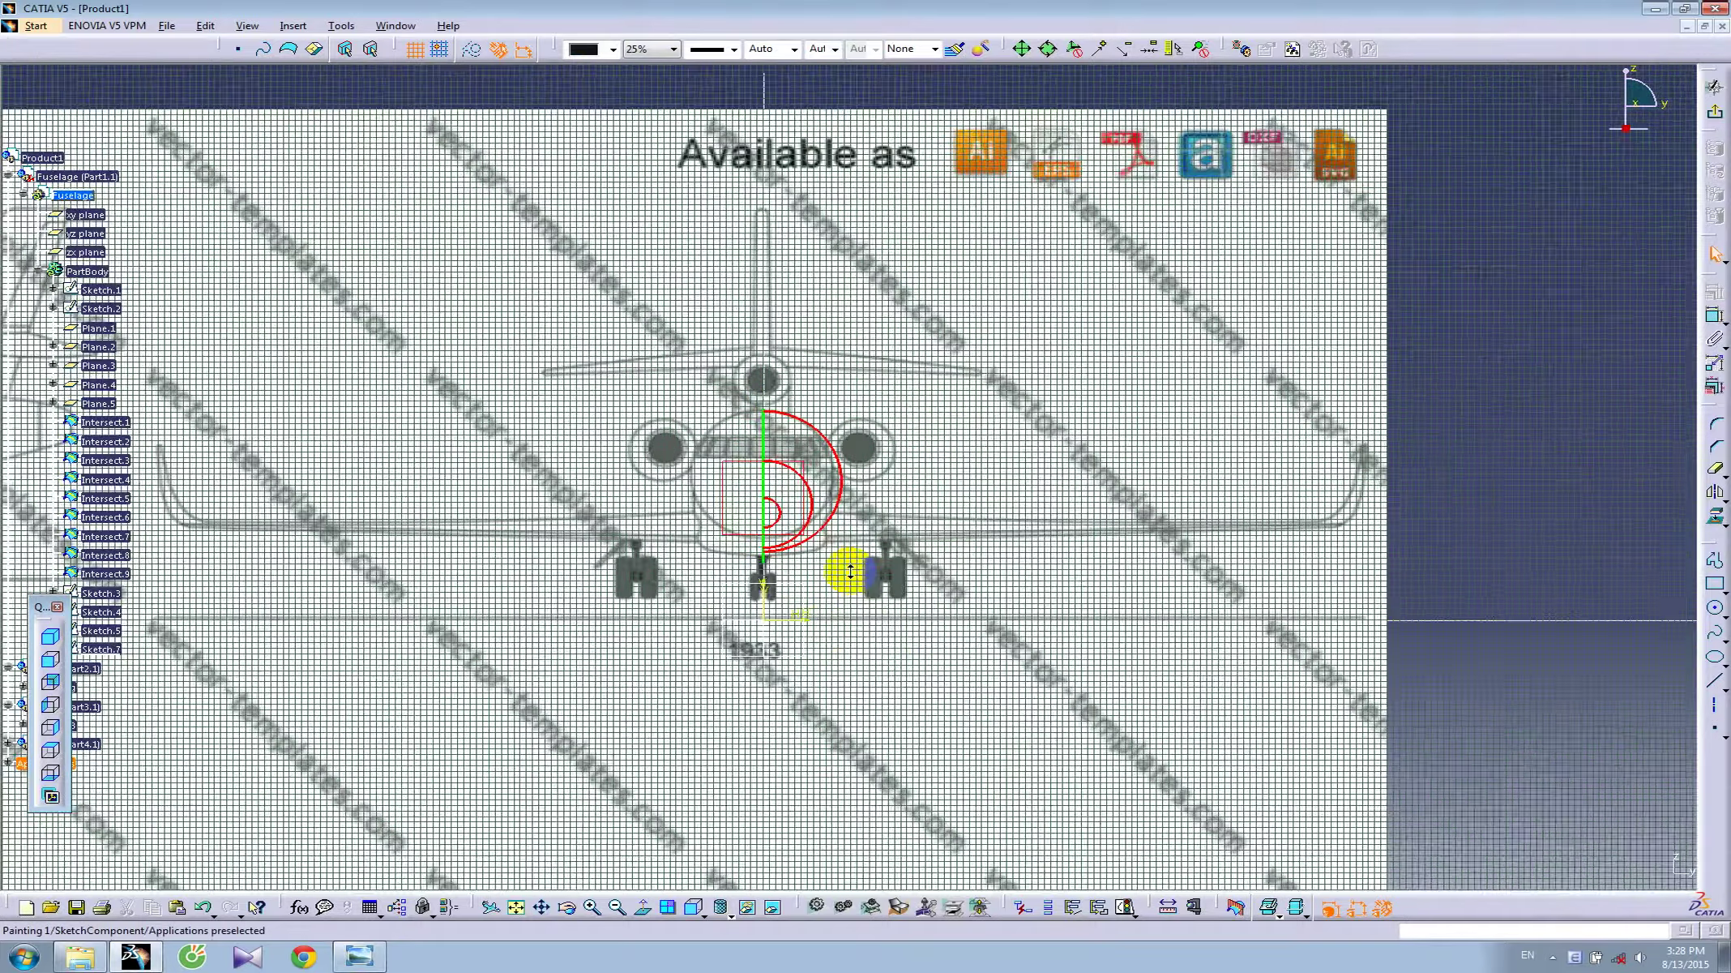
ctrl+middle_drag(851, 572, 843, 479)
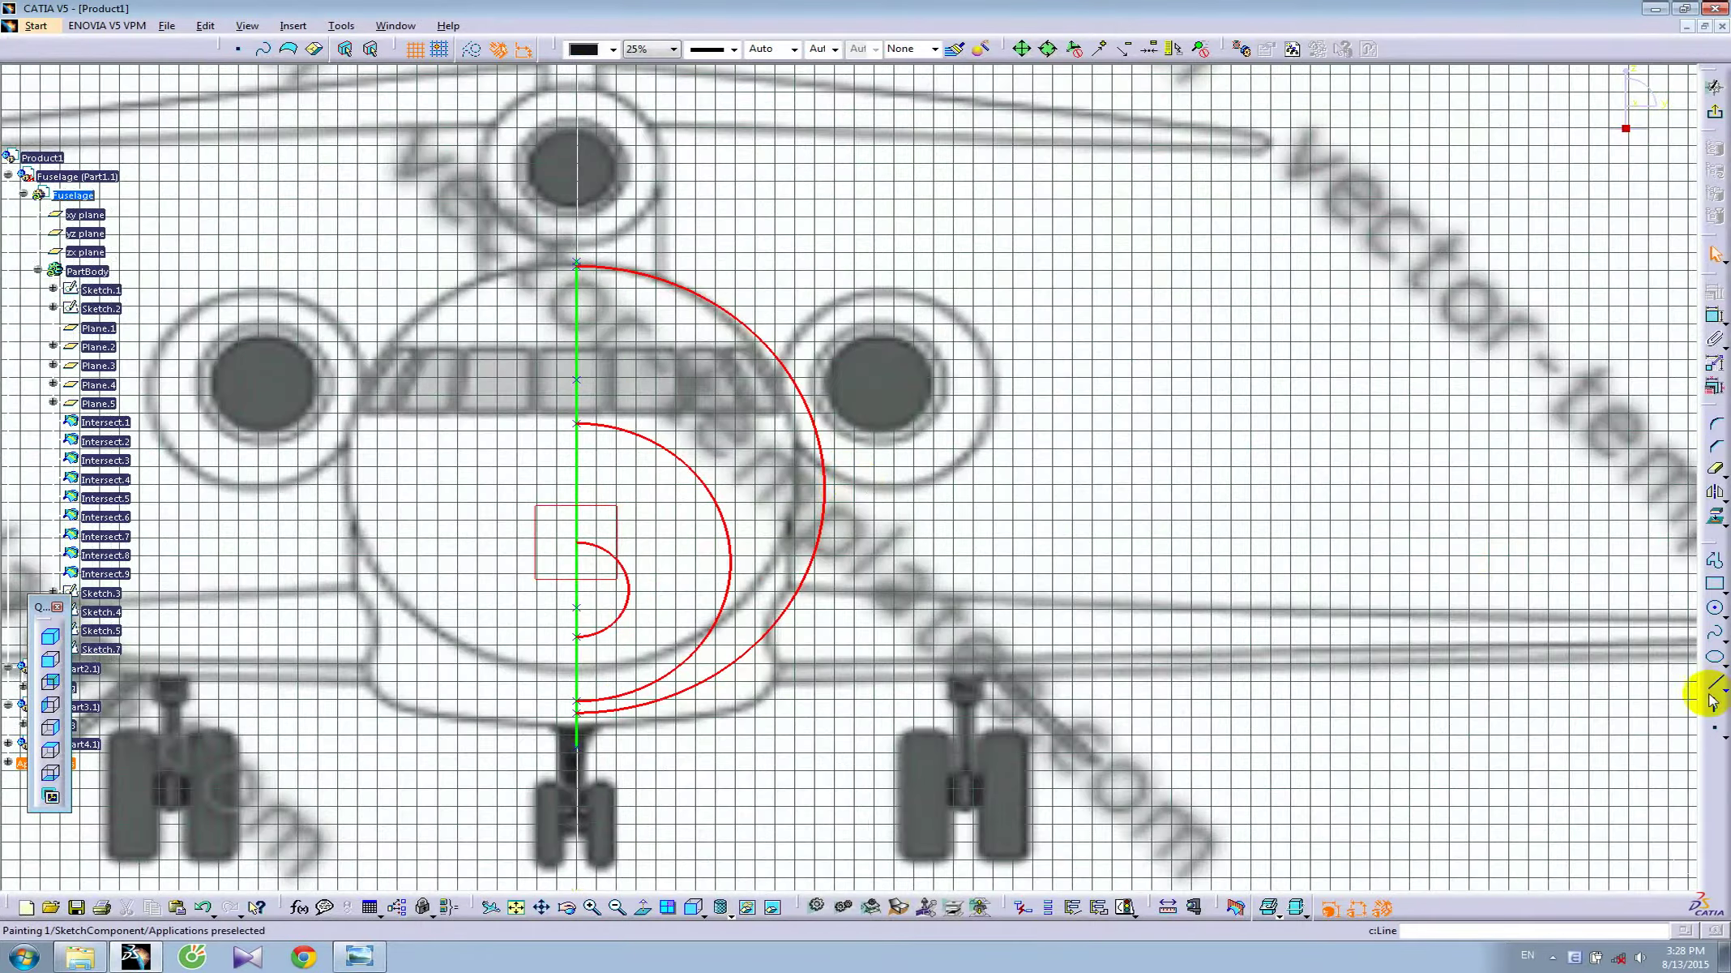
- Constrain the ellipse concentric with the reference point and coincident with the fuselage curve
click(1712, 614)
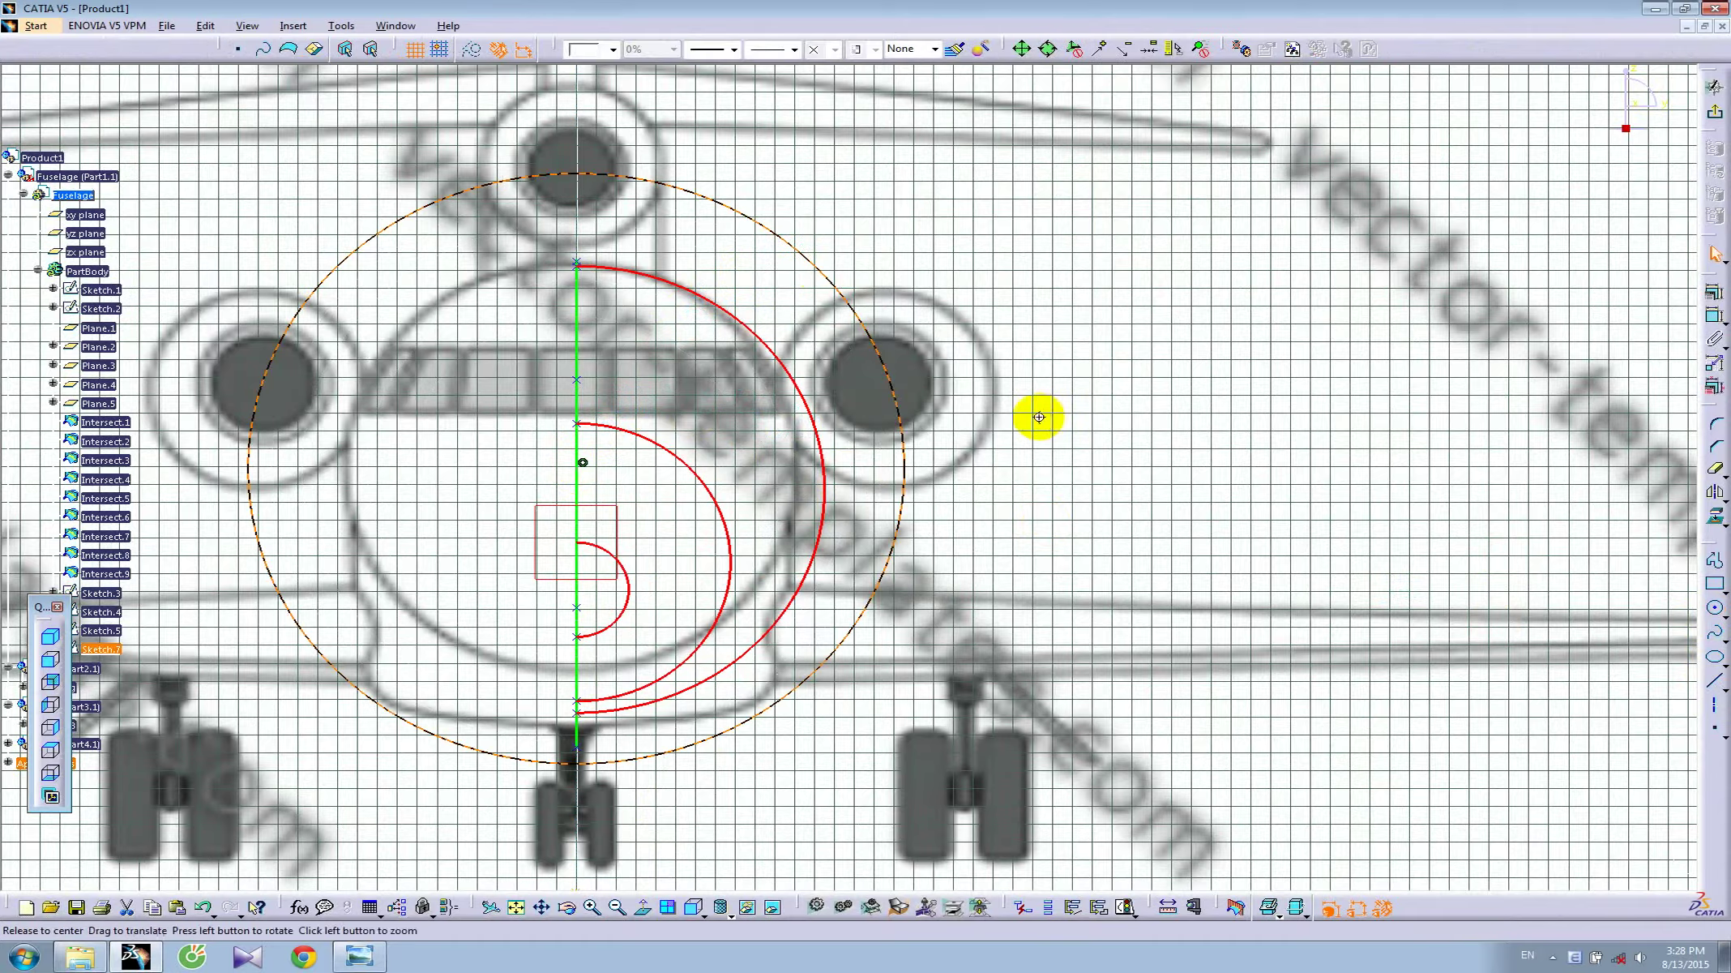
mouse_move(1036, 413)
middle_down()
mouse_move(565, 542)
mouse_move(600, 502)
middle_up()
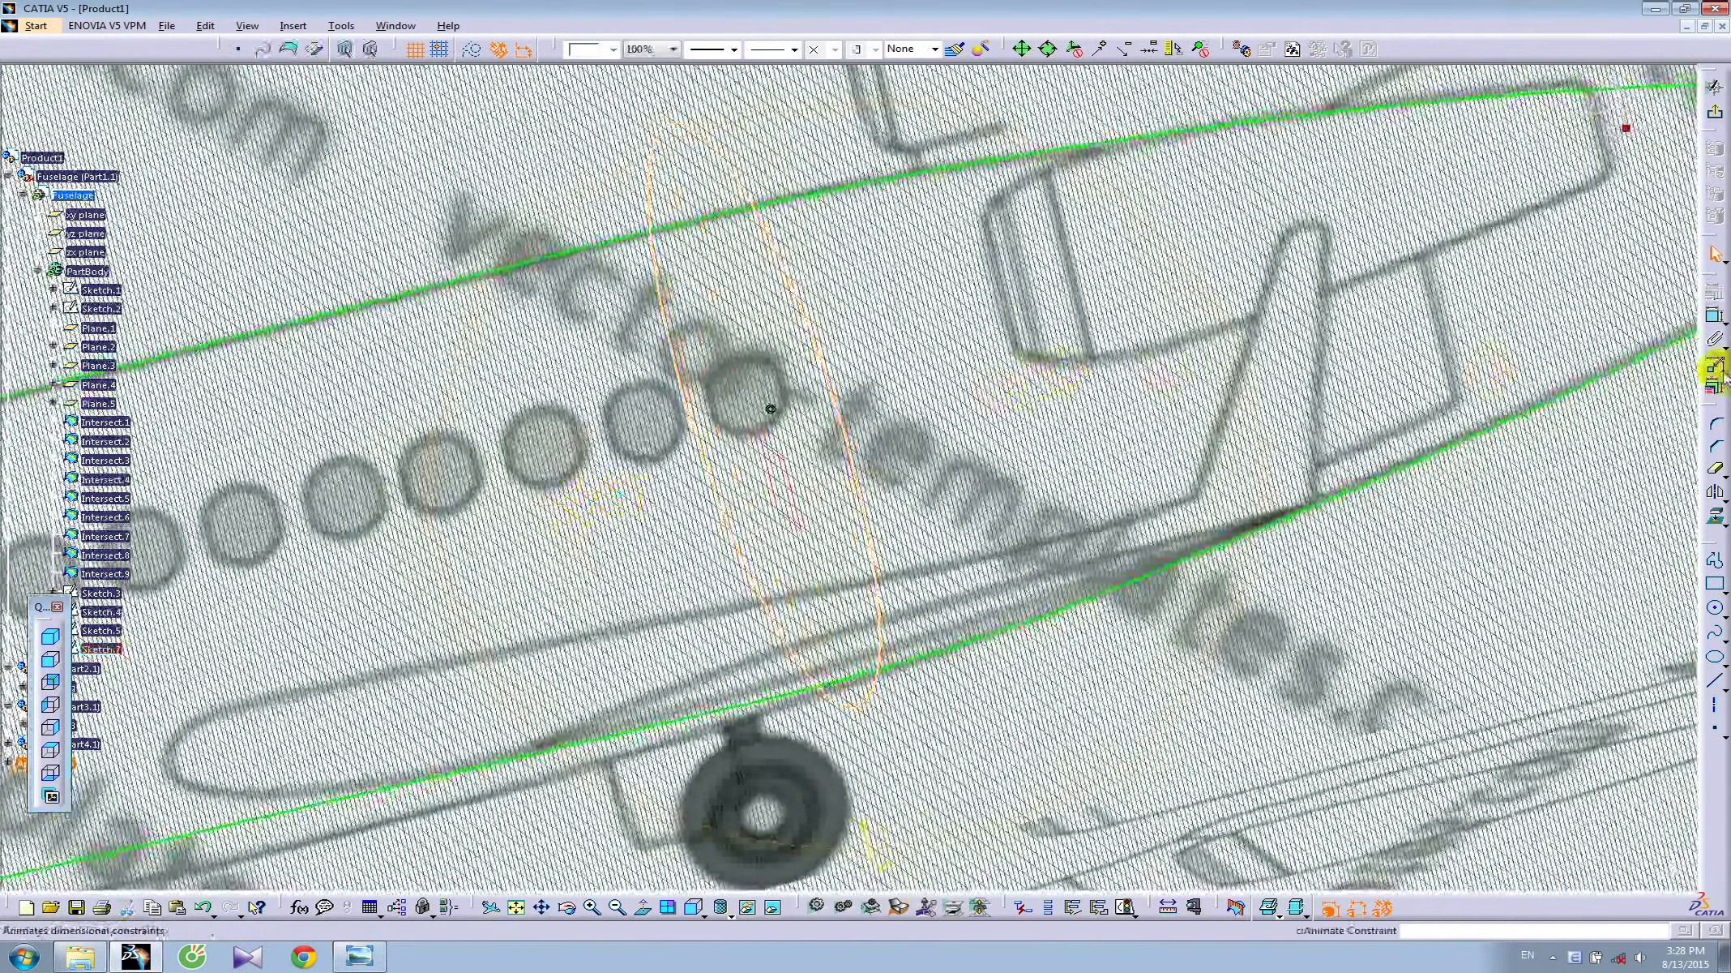
click(1715, 316)
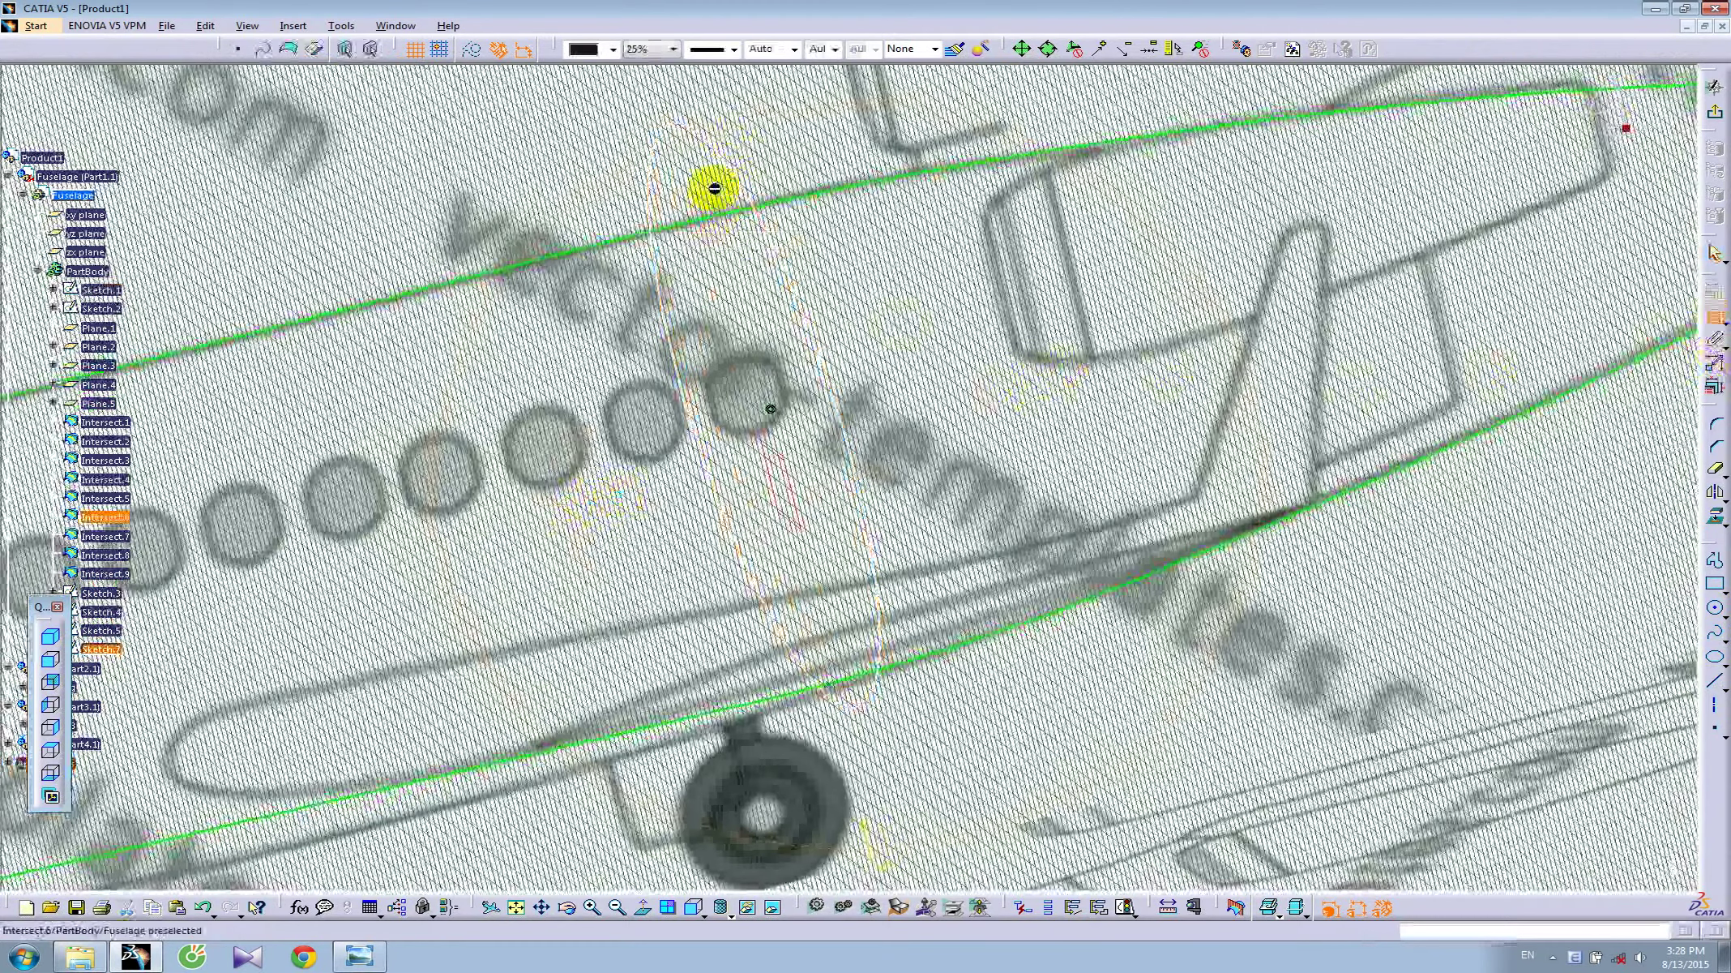
click(688, 158)
right_click(690, 163)
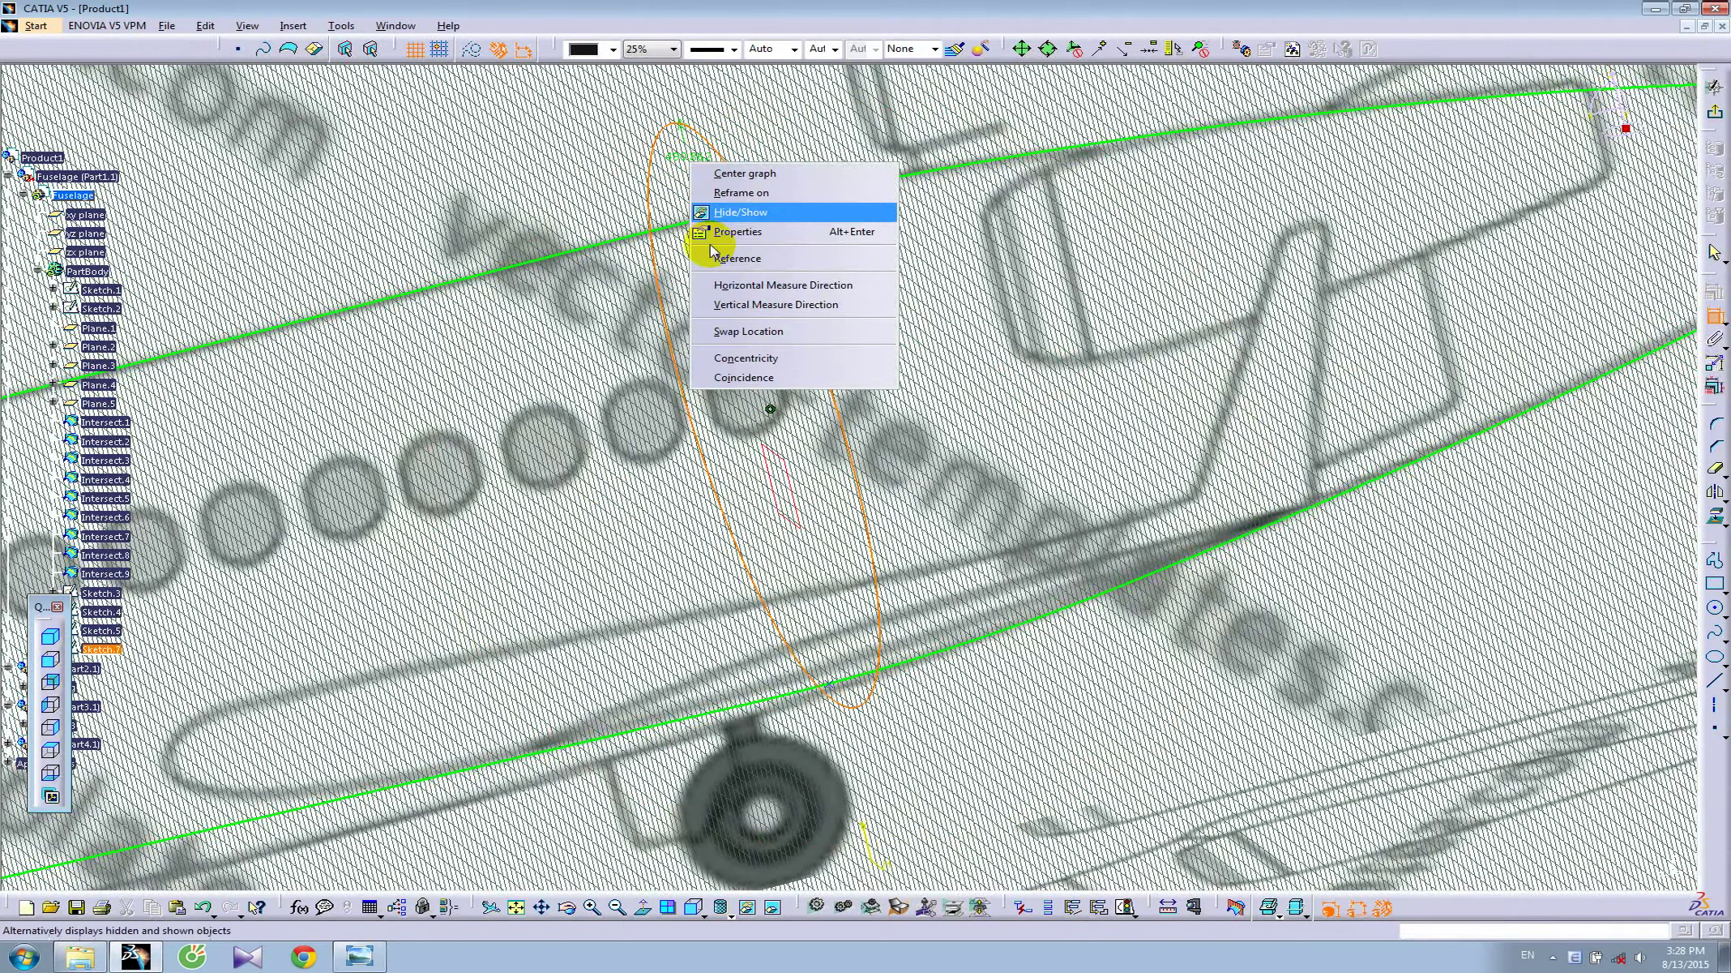
click(726, 359)
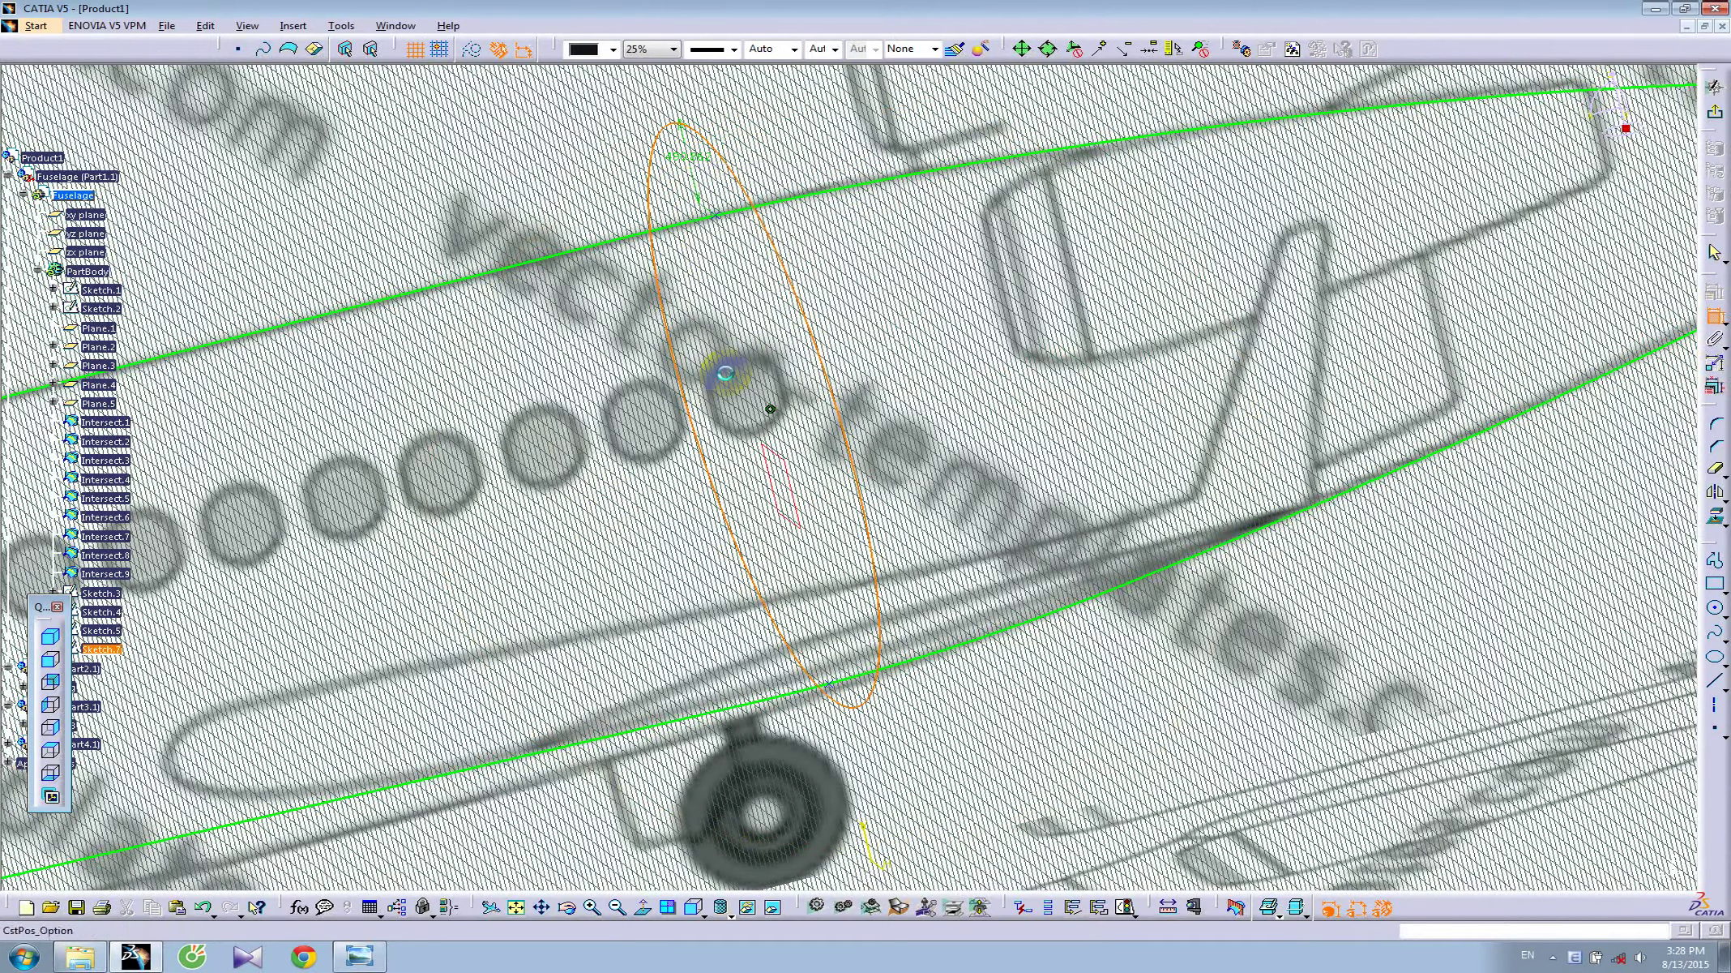
click(1715, 319)
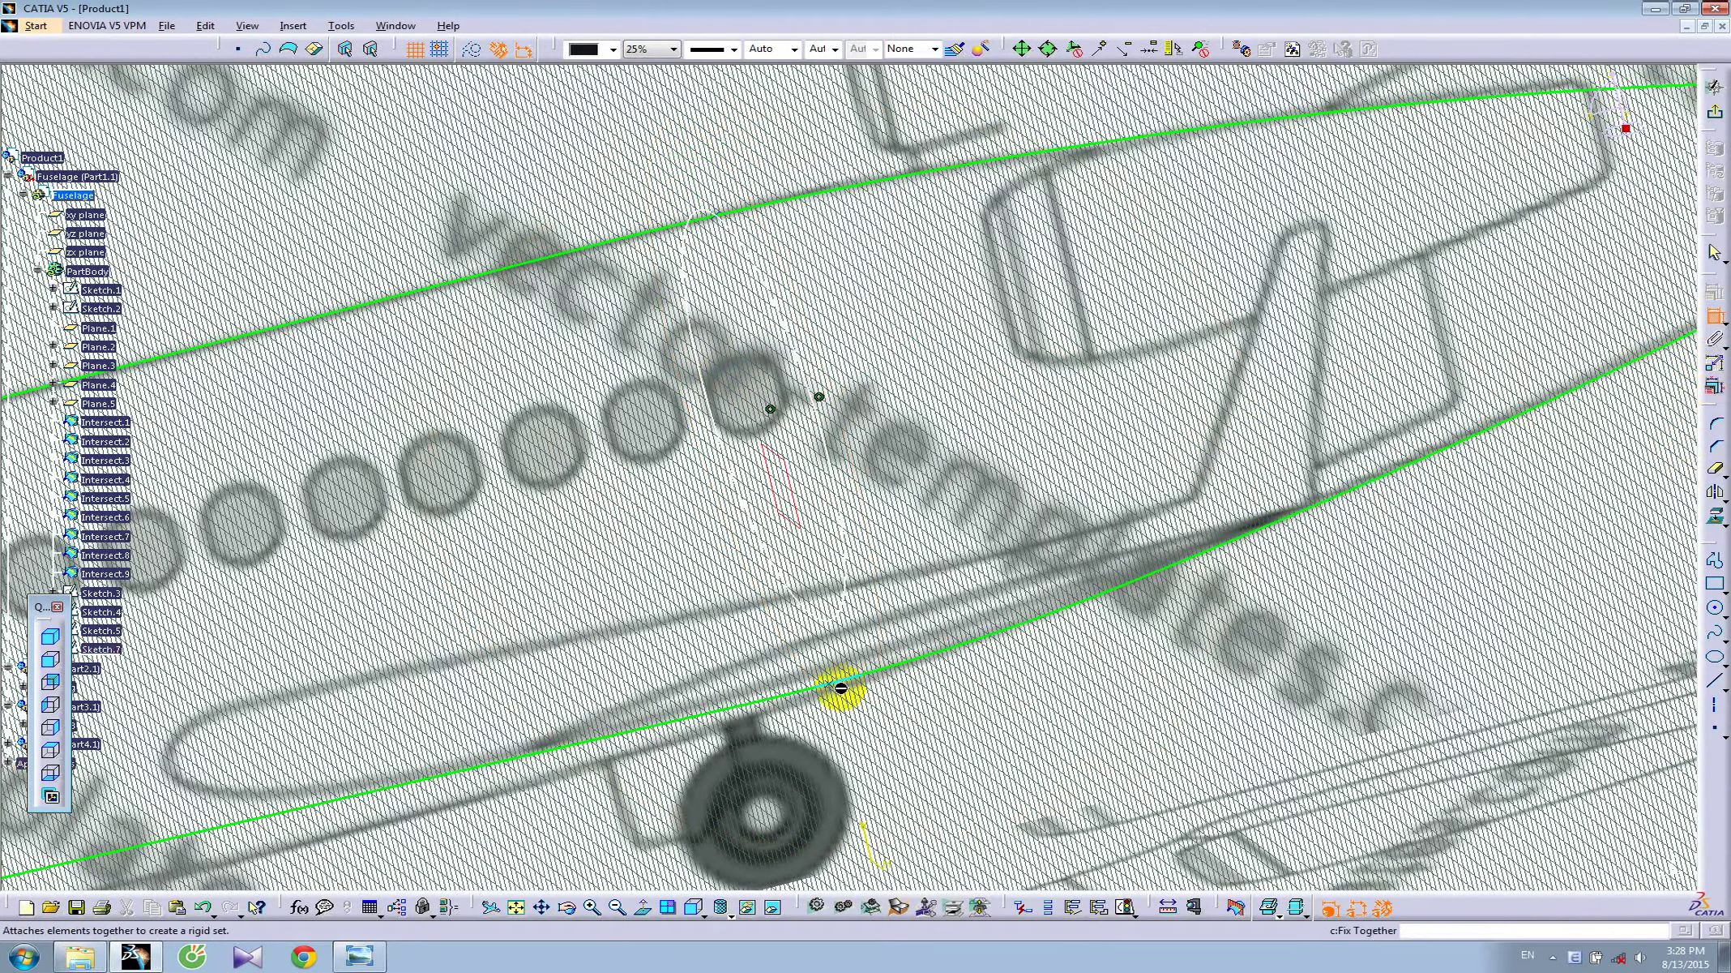
click(843, 624)
right_click(915, 616)
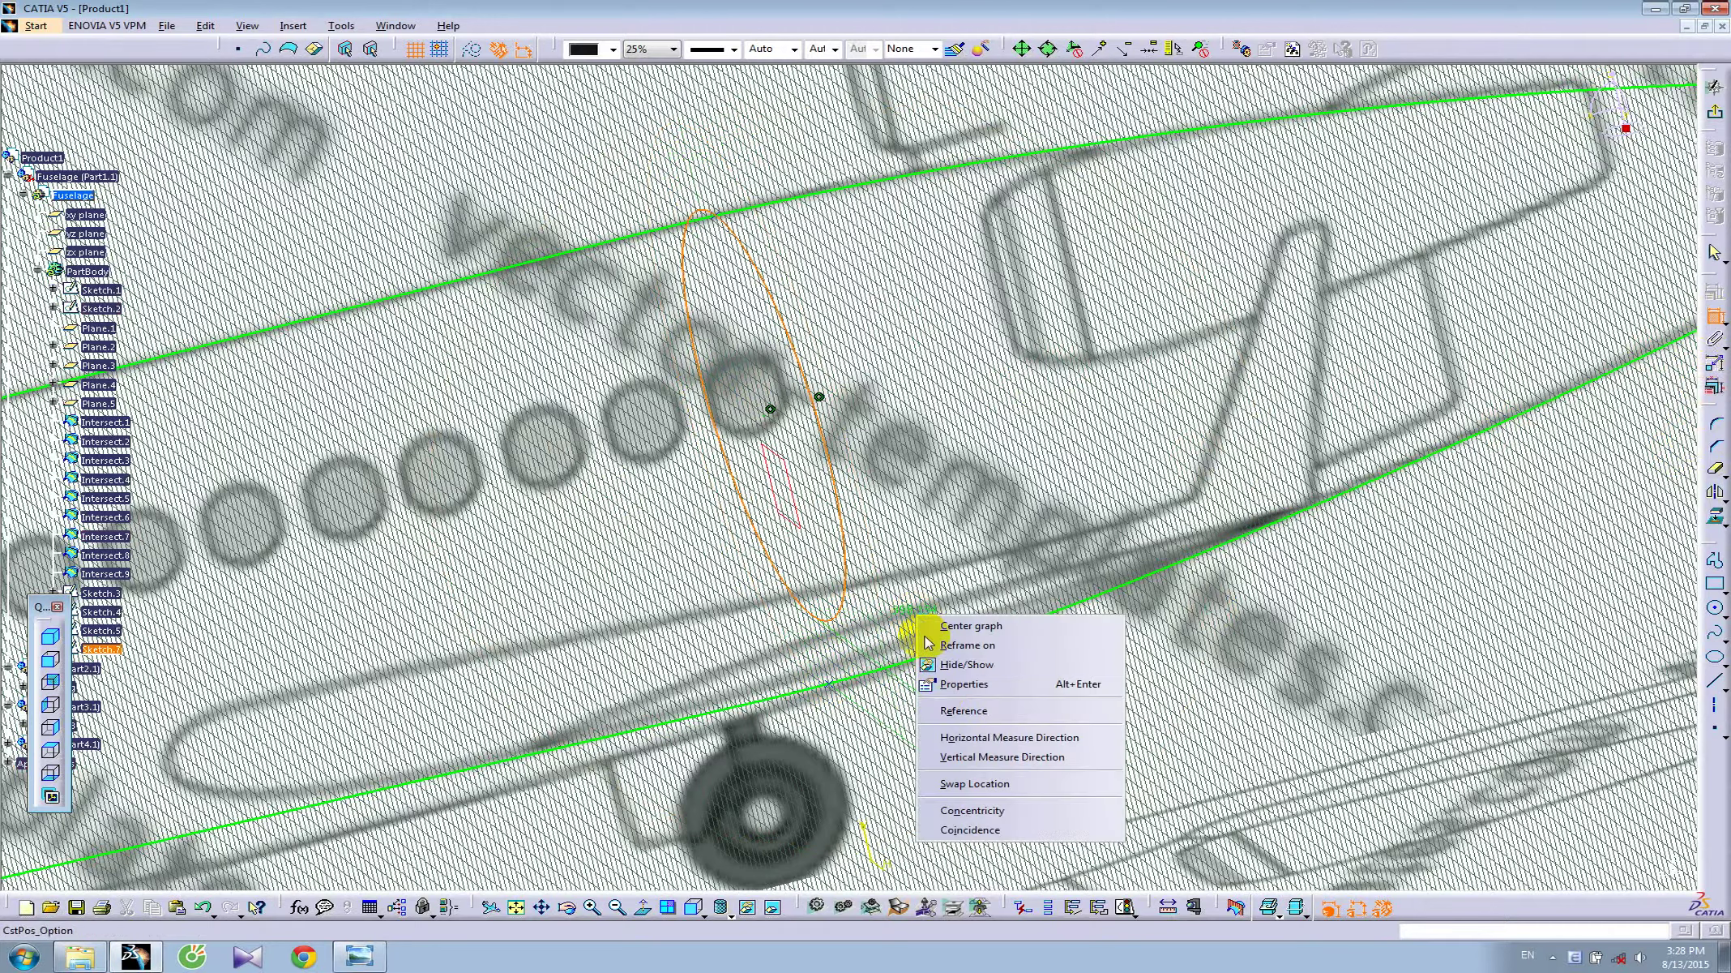
click(955, 828)
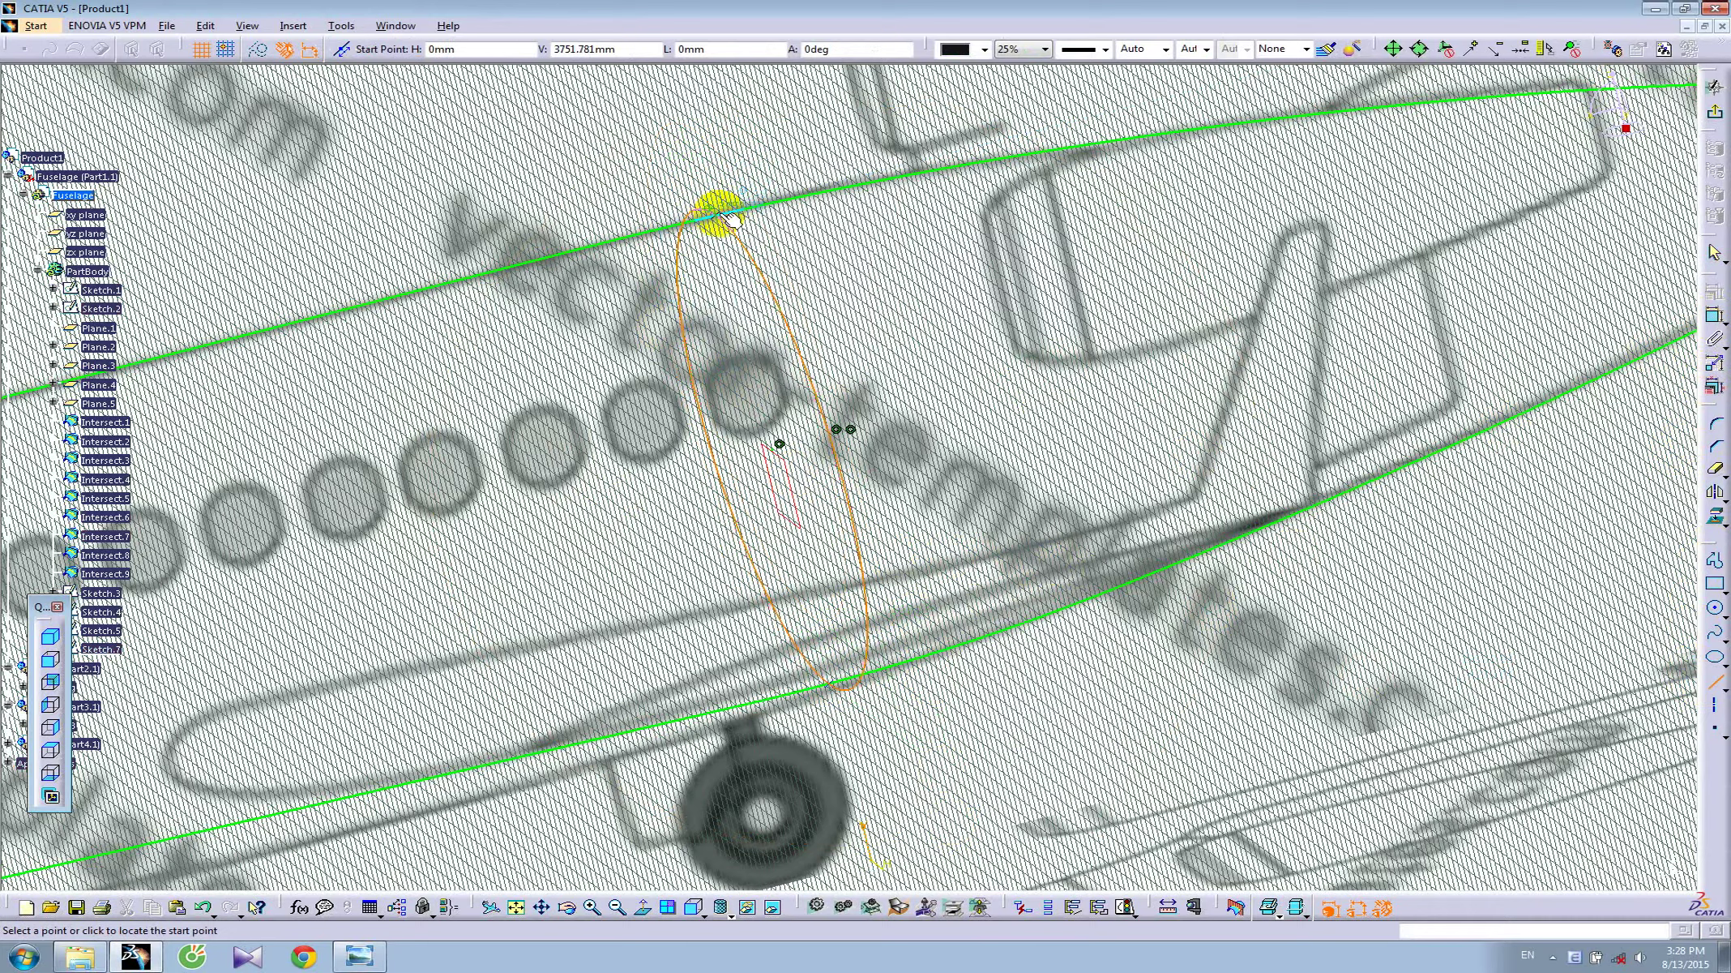
- Draw a top-to-bottom line across the ellipse, then trim away its left arc and the line
middle_drag(725, 220, 742, 174)
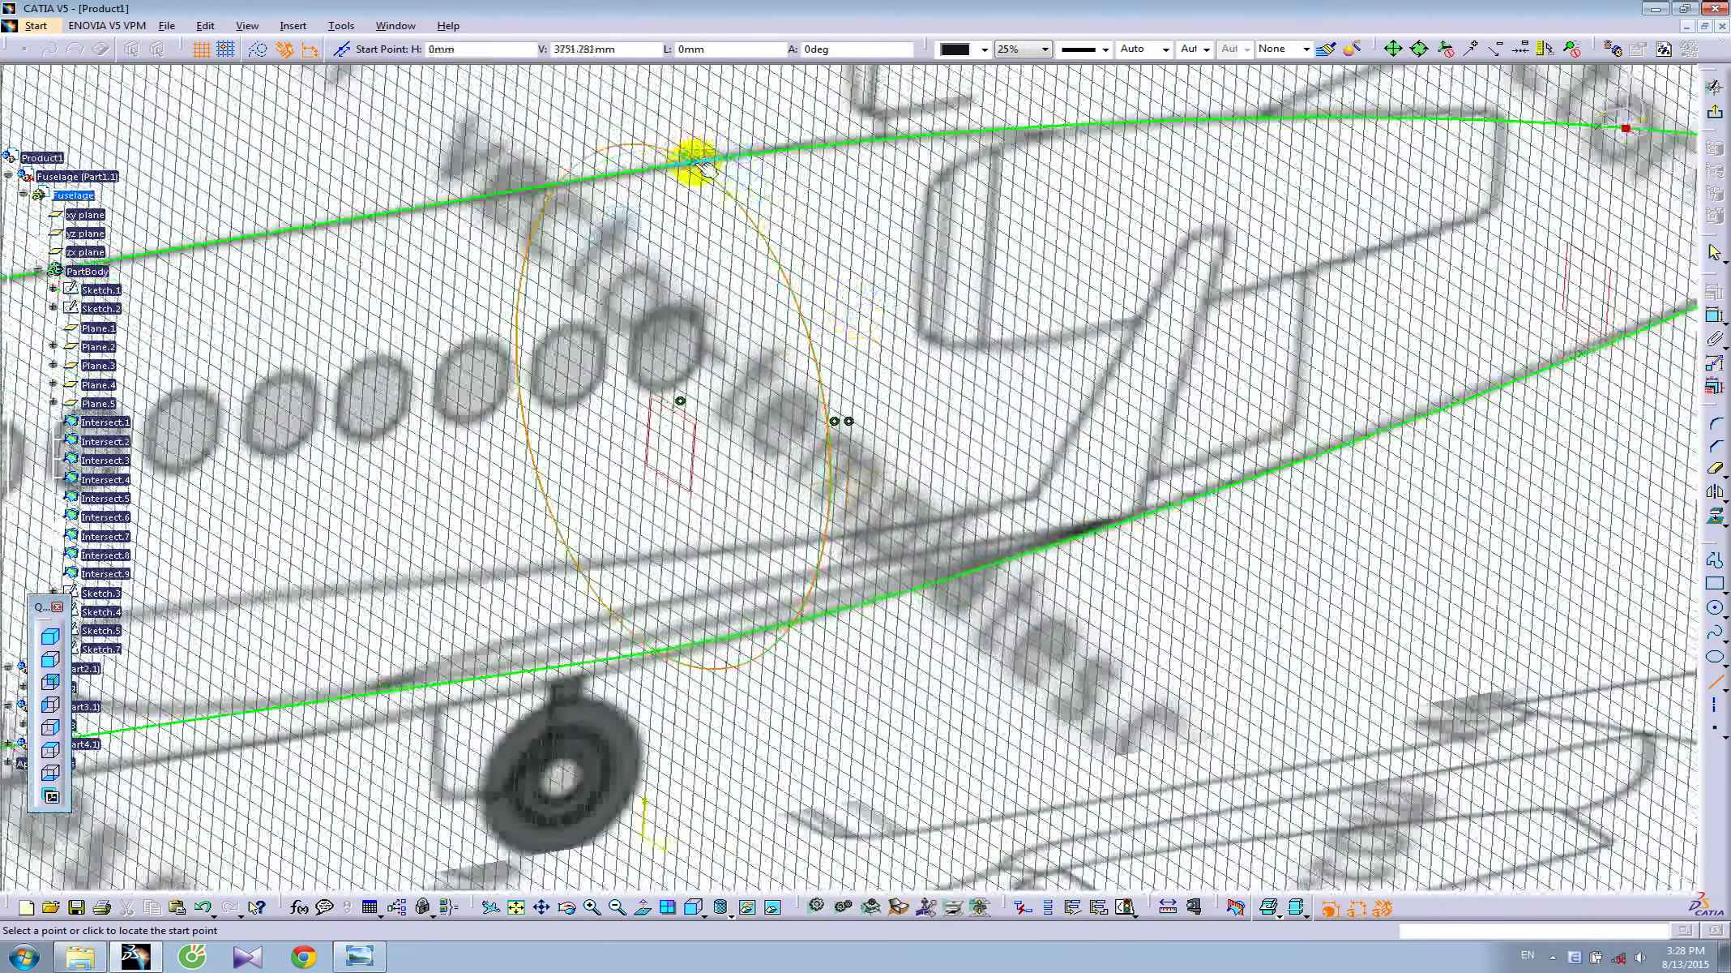
click(689, 163)
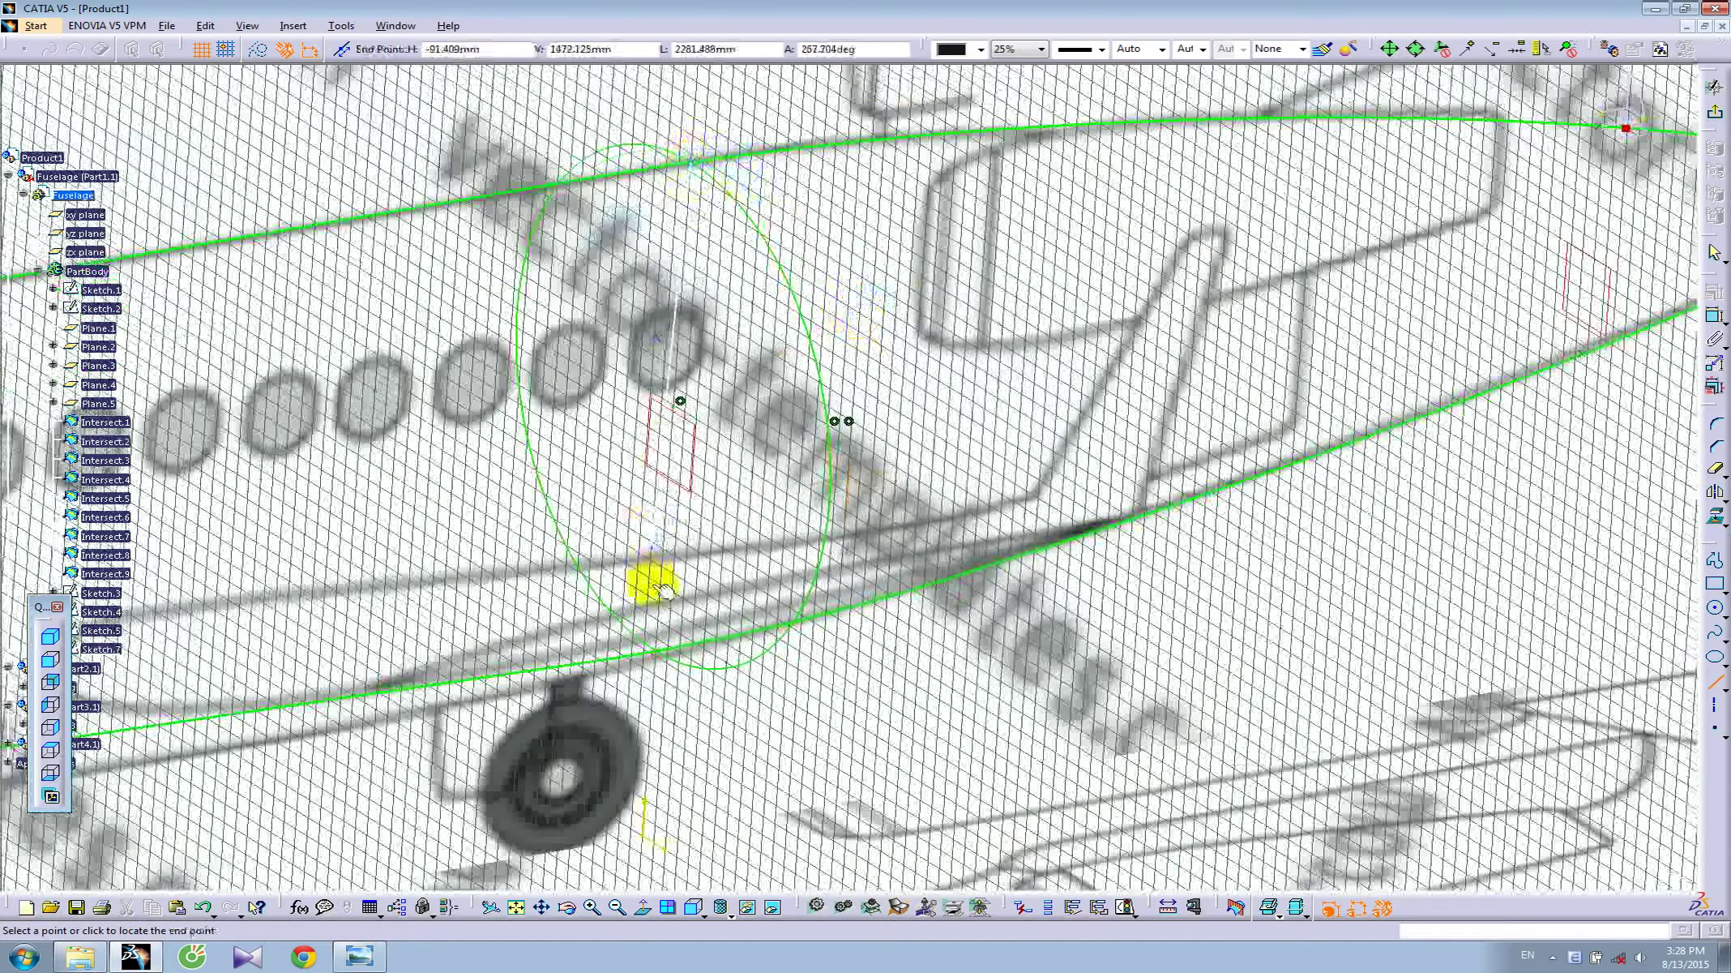
click(657, 650)
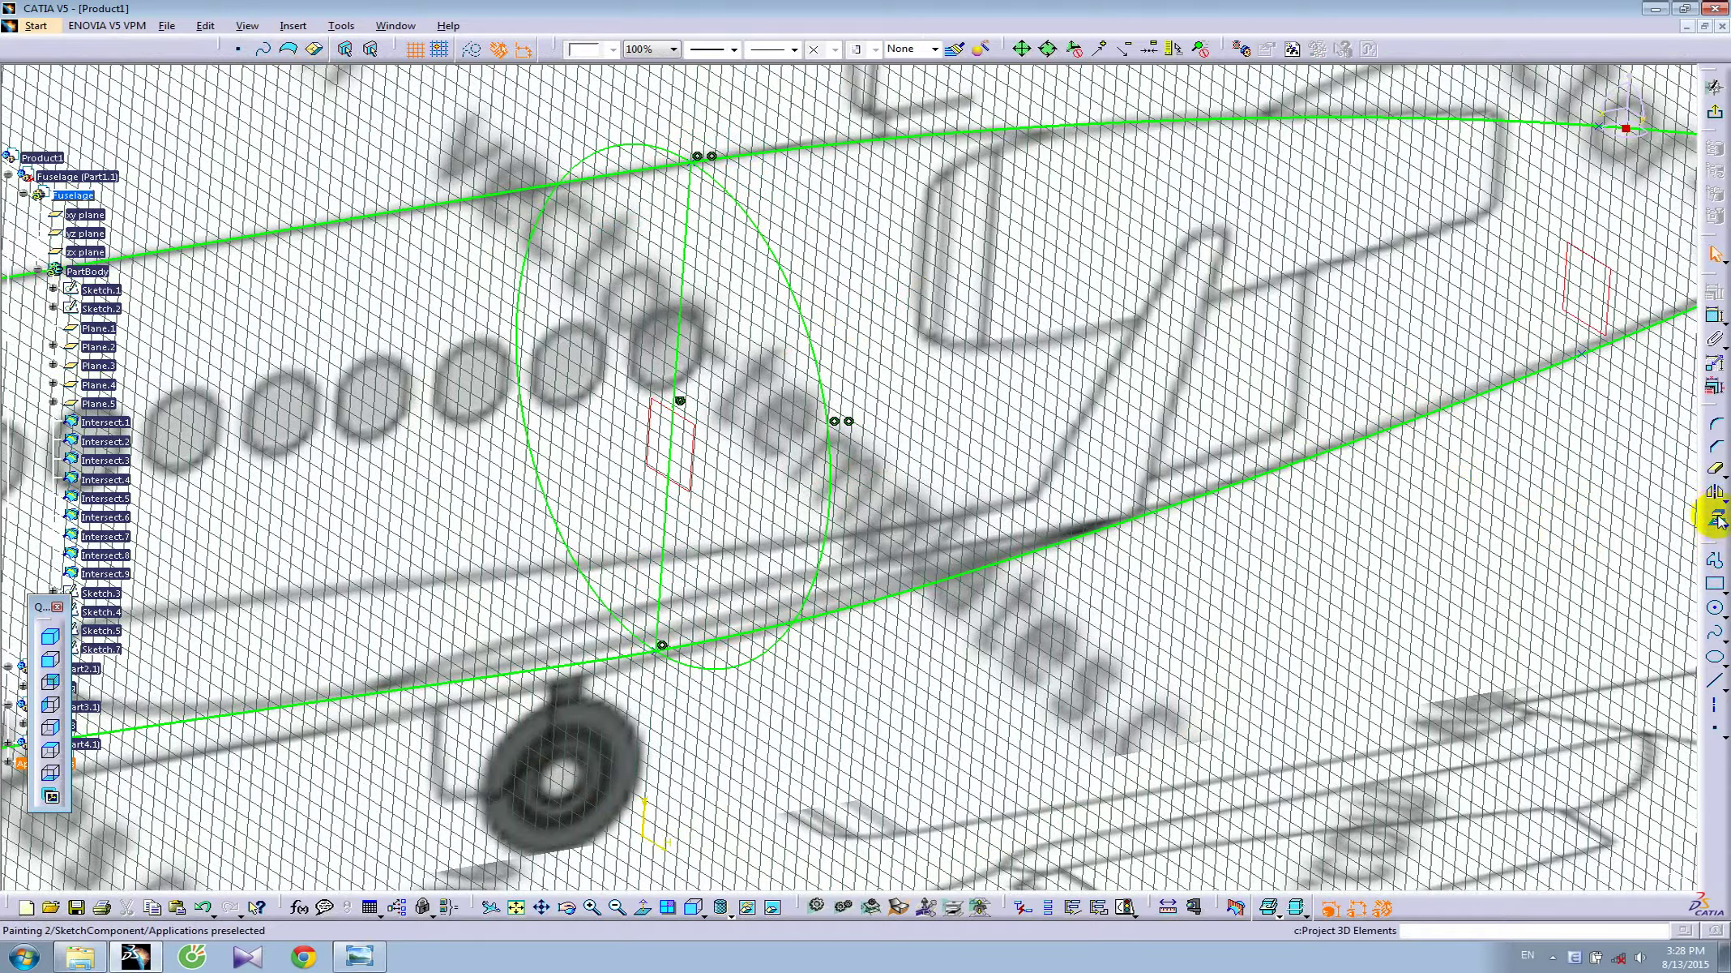
click(1716, 474)
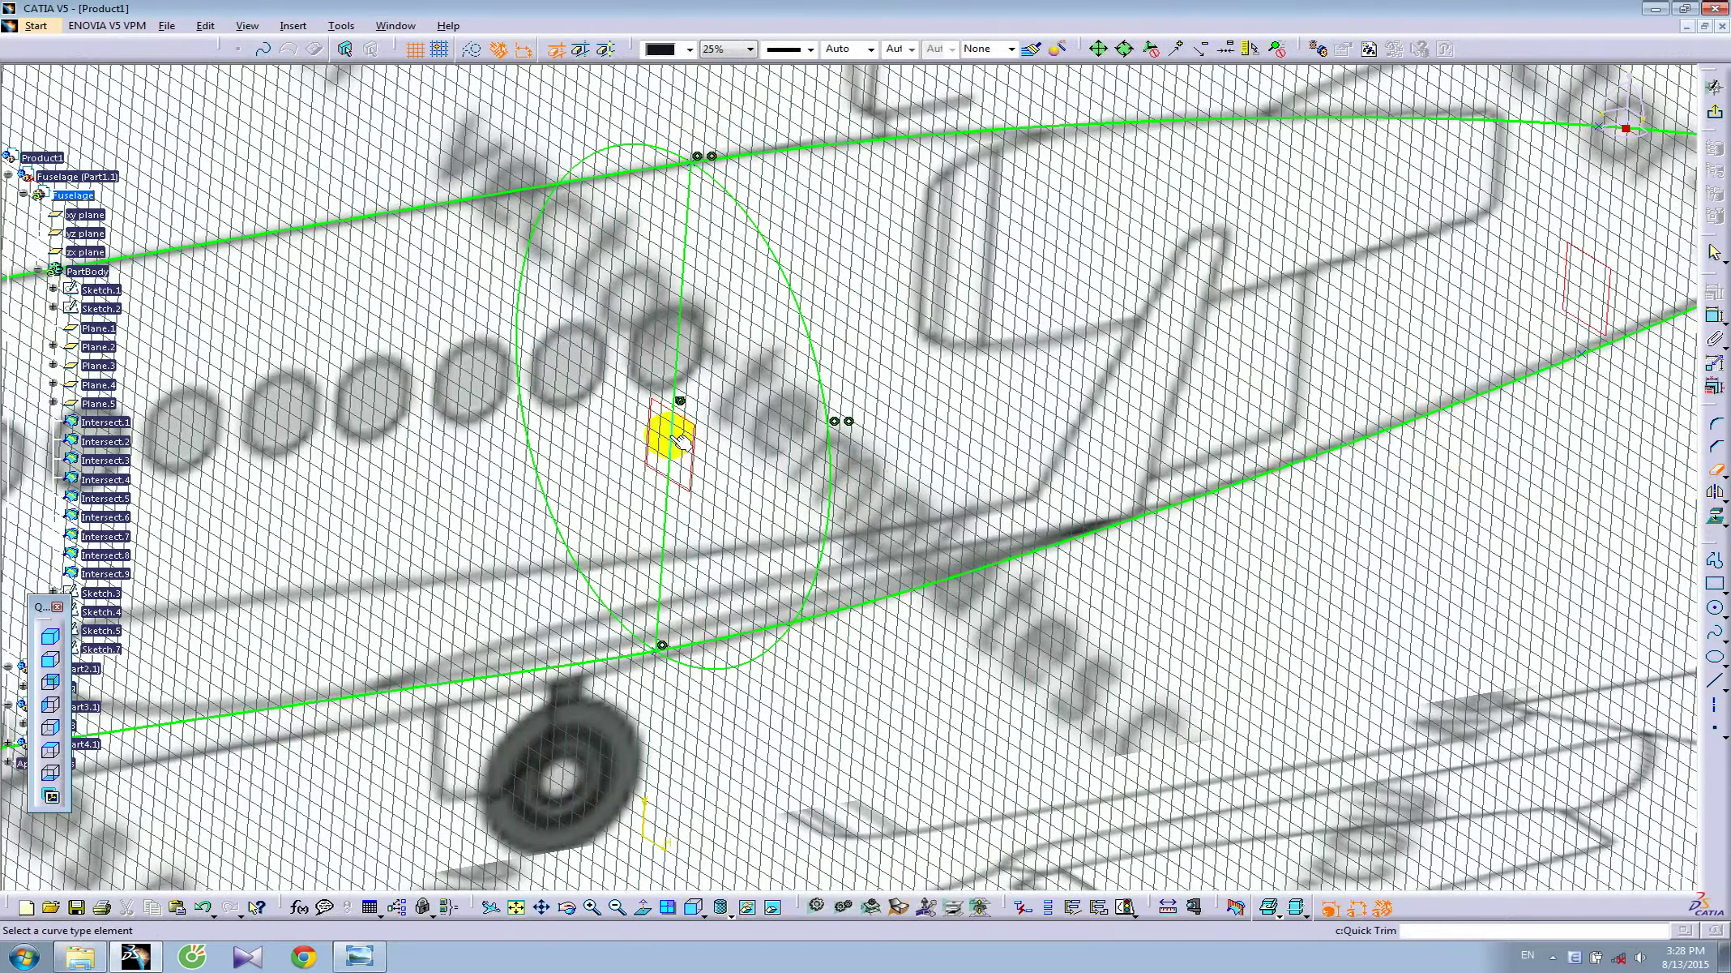
click(522, 324)
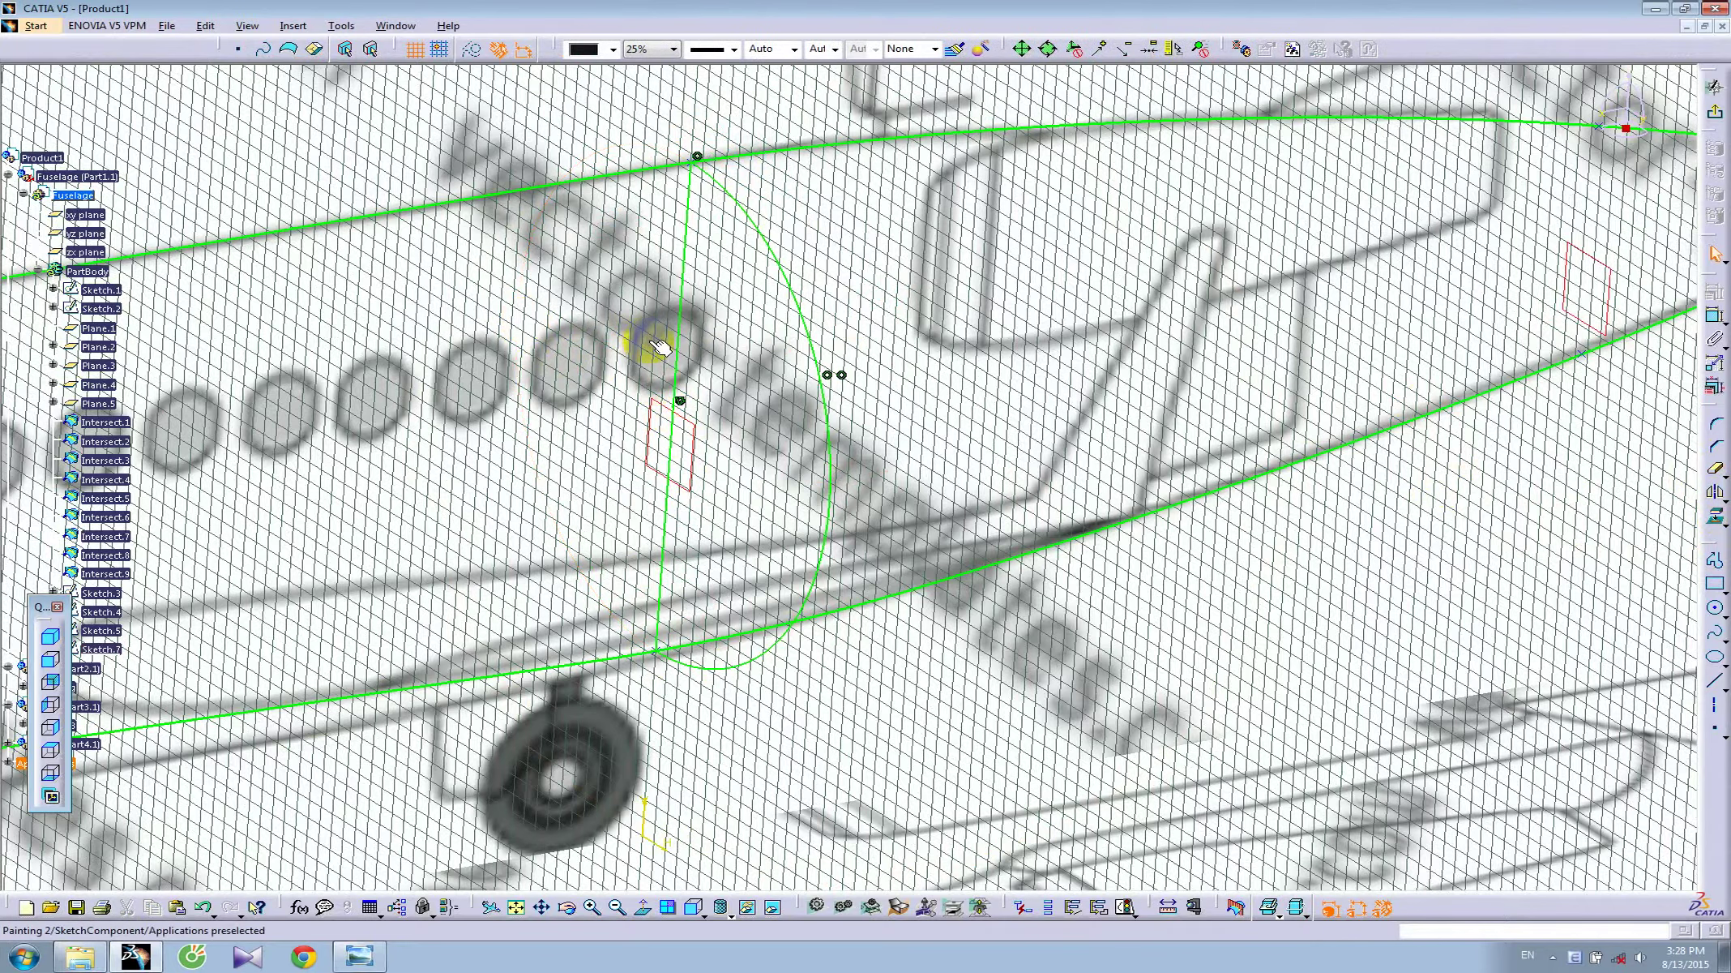
click(1717, 470)
click(680, 363)
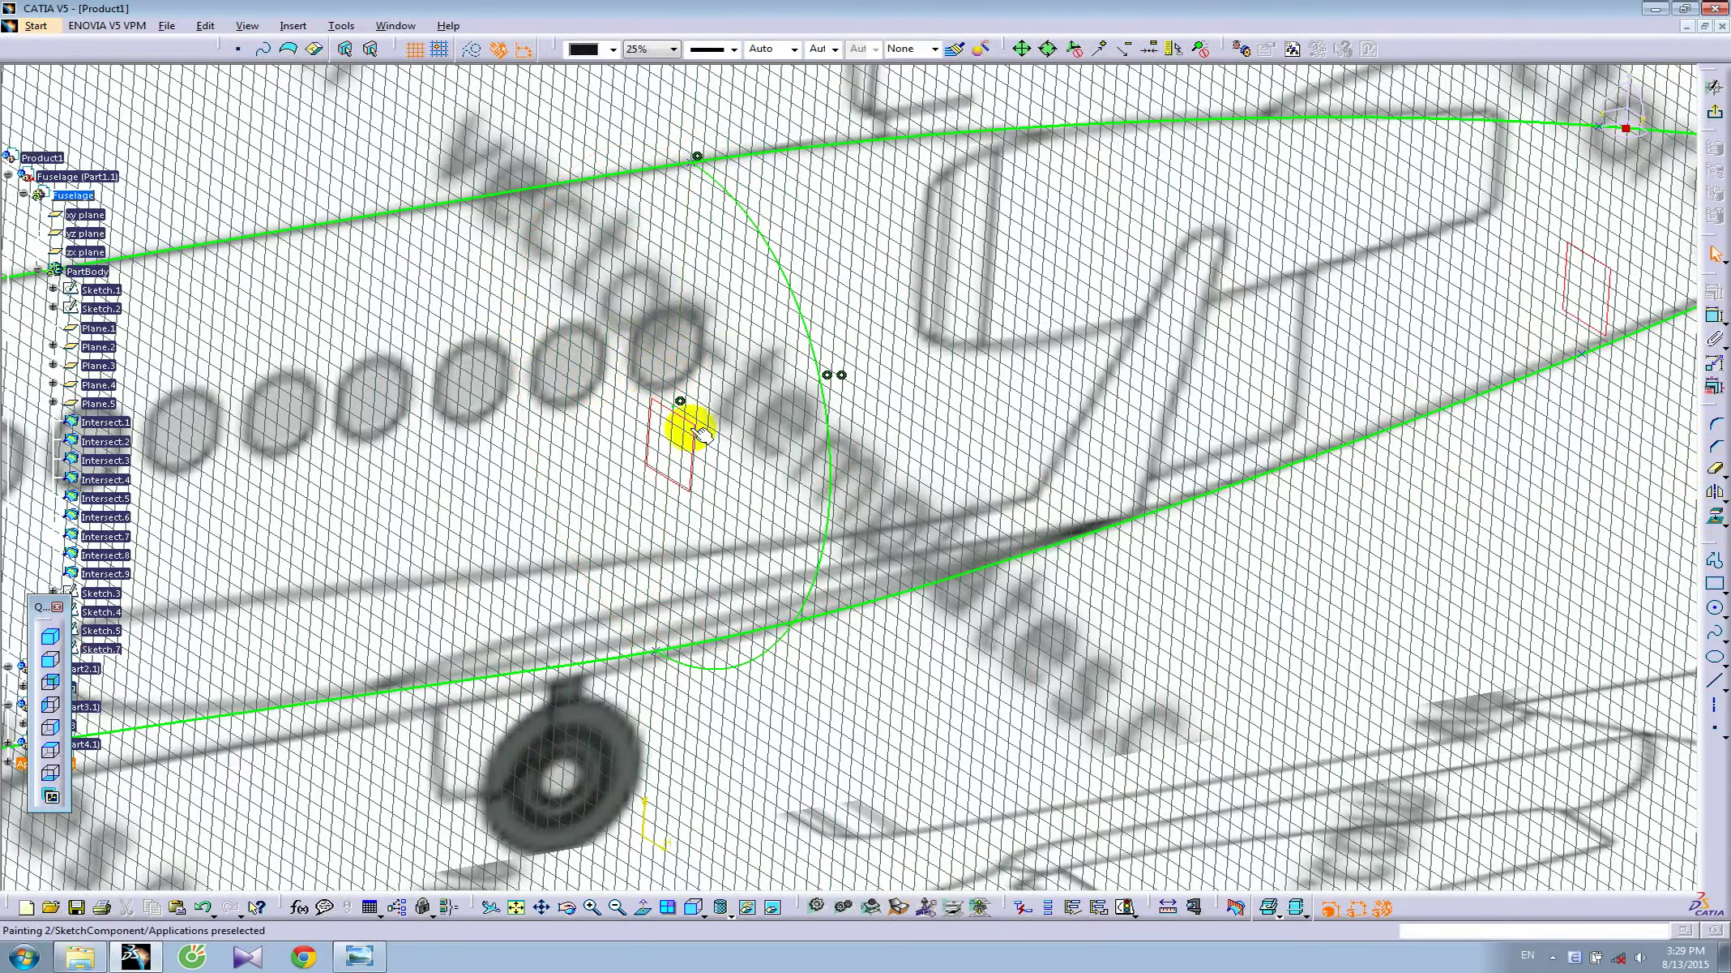
- Exit the sketch and draw a circle in a new sketch on Plane.5 near the tail
click(1717, 116)
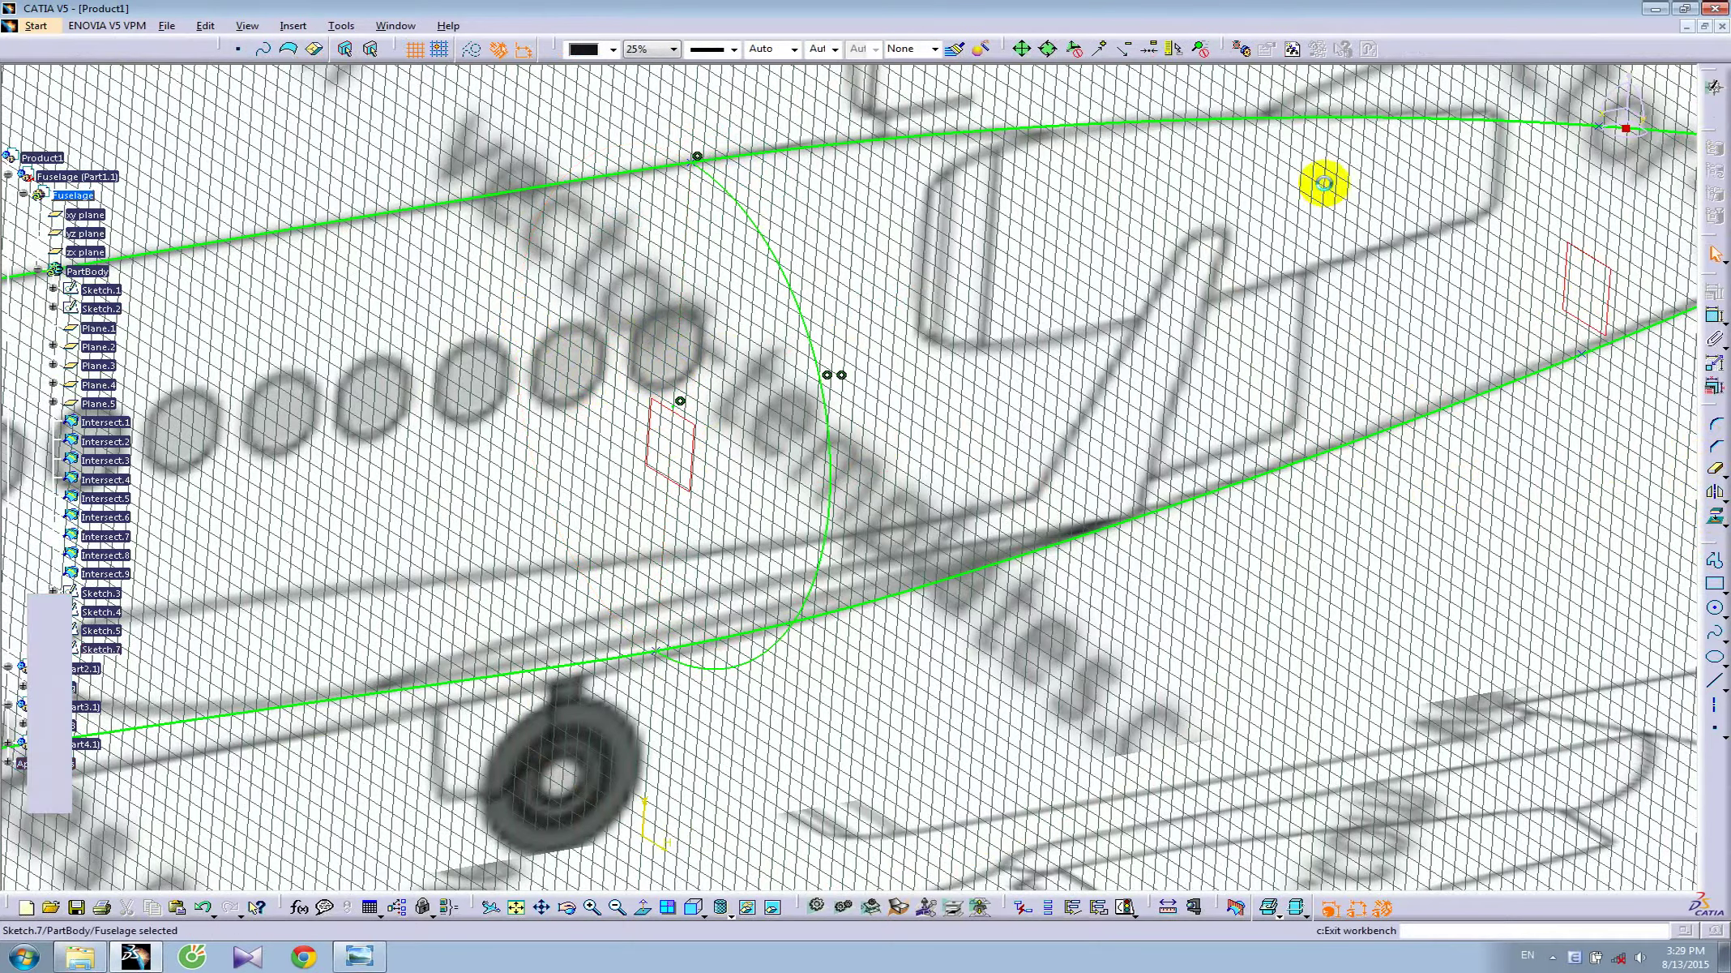
mouse_move(1237, 205)
middle_down()
mouse_move(967, 224)
mouse_move(940, 349)
mouse_move(892, 308)
middle_up()
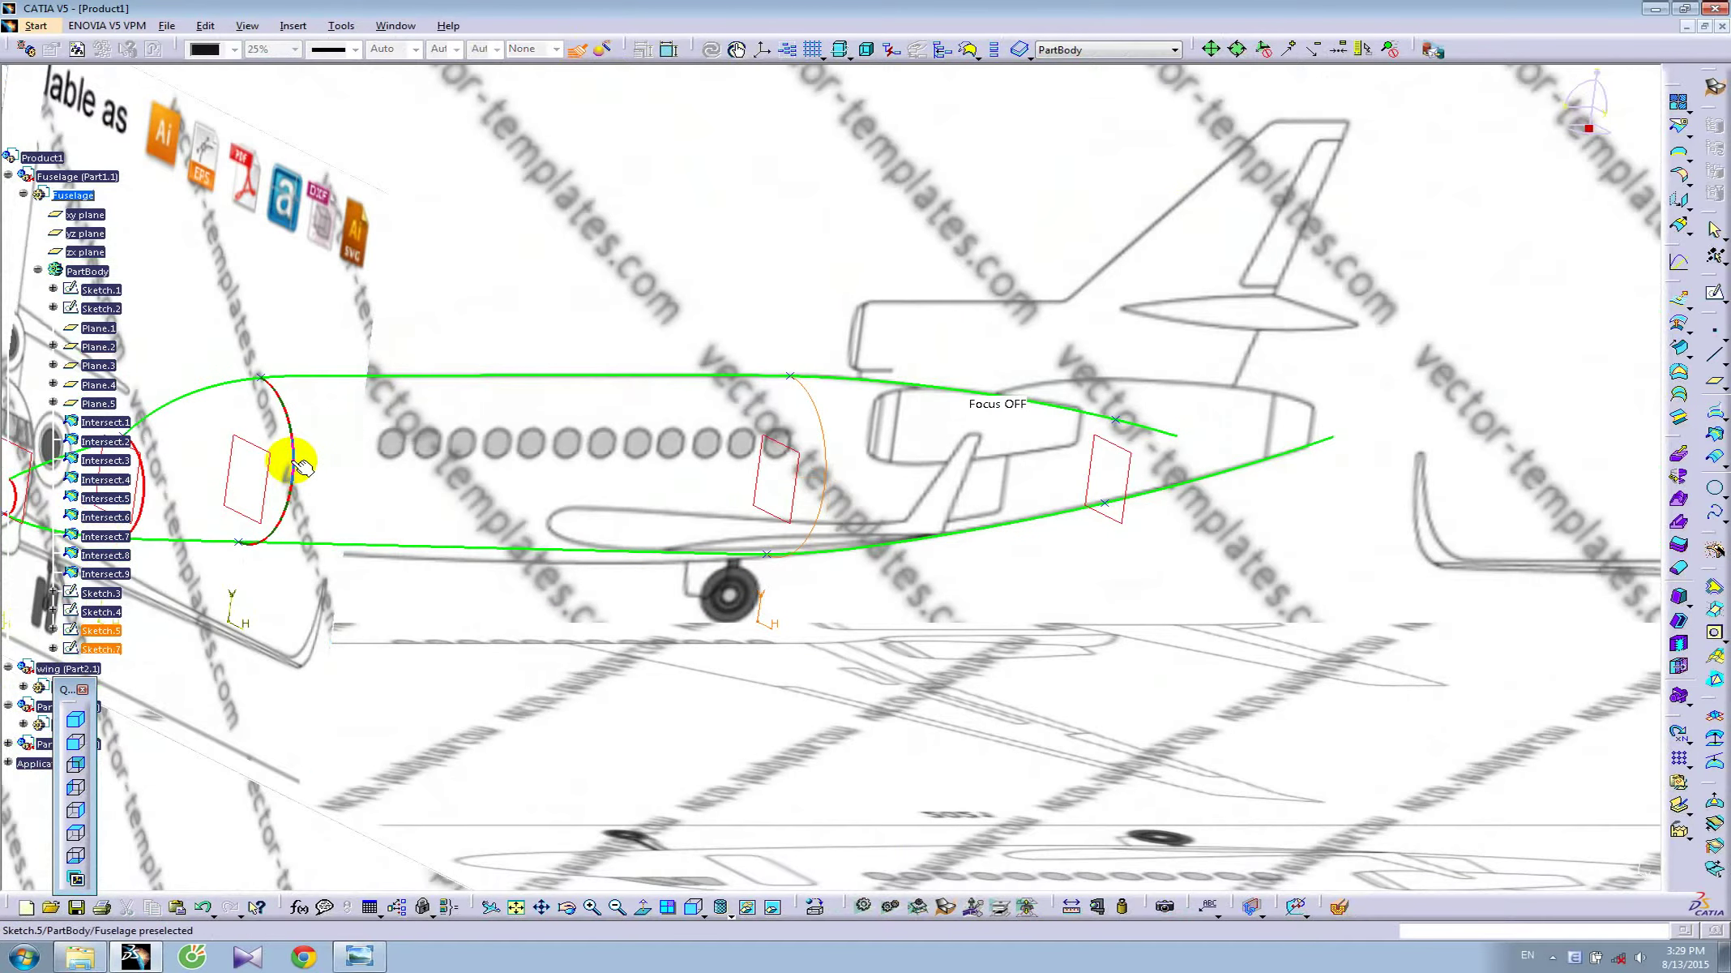
middle_drag(1036, 549, 773, 514)
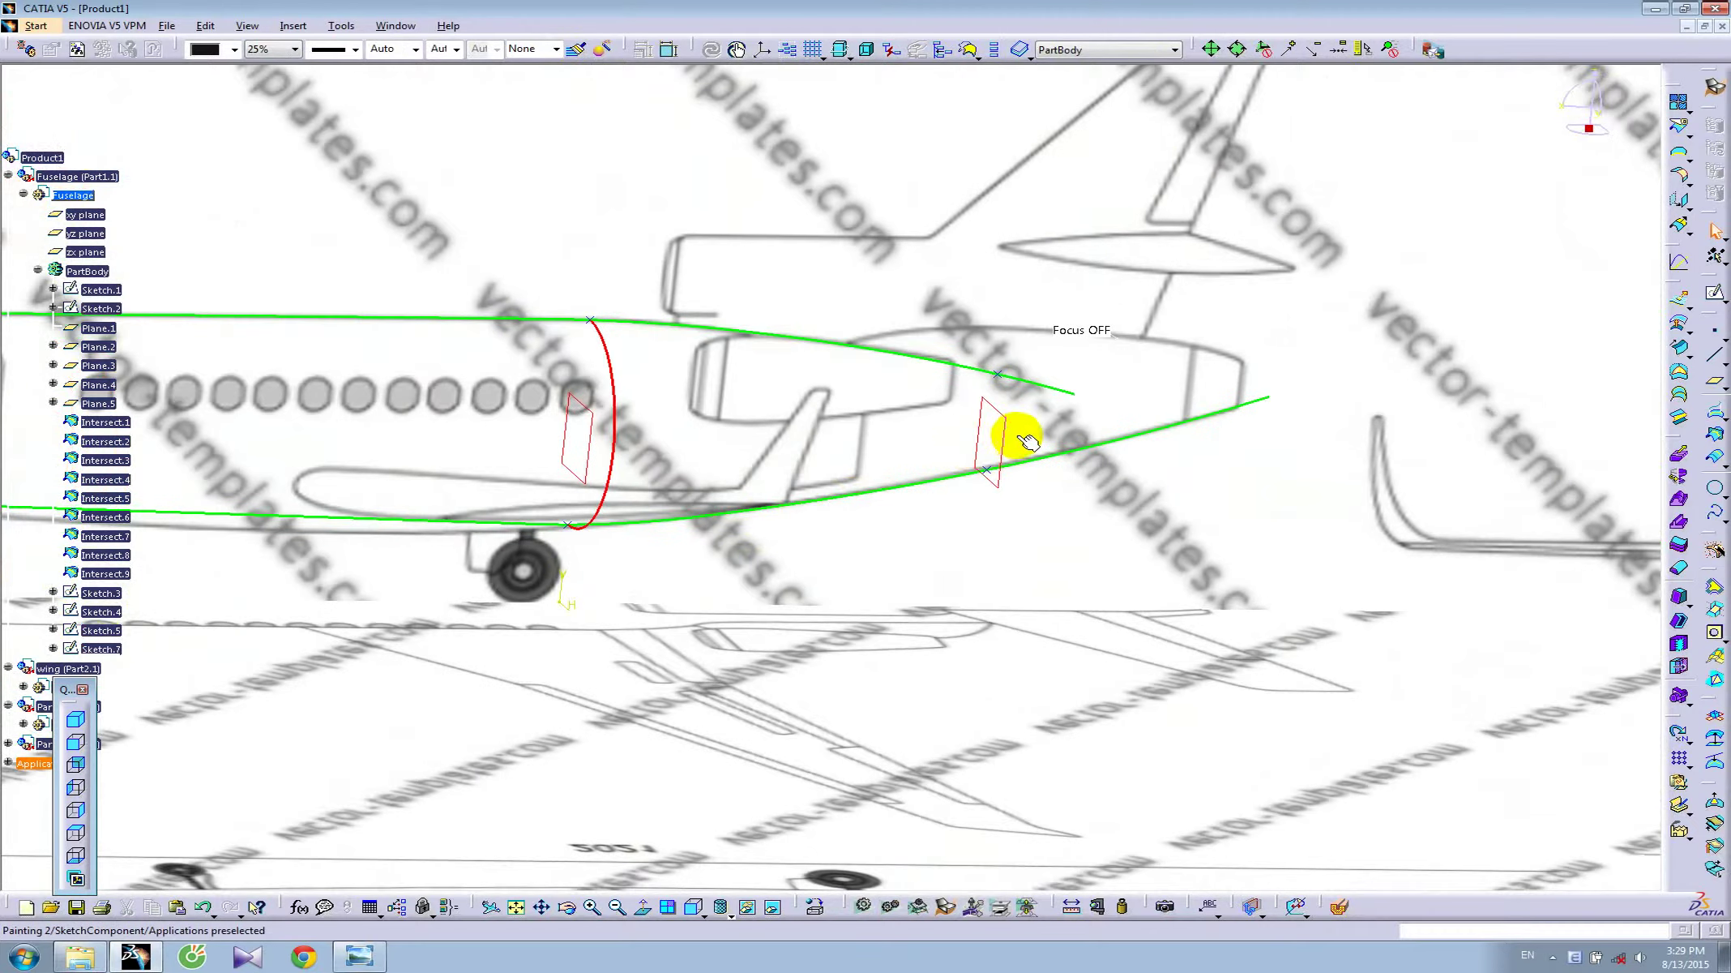
click(1013, 437)
click(1715, 294)
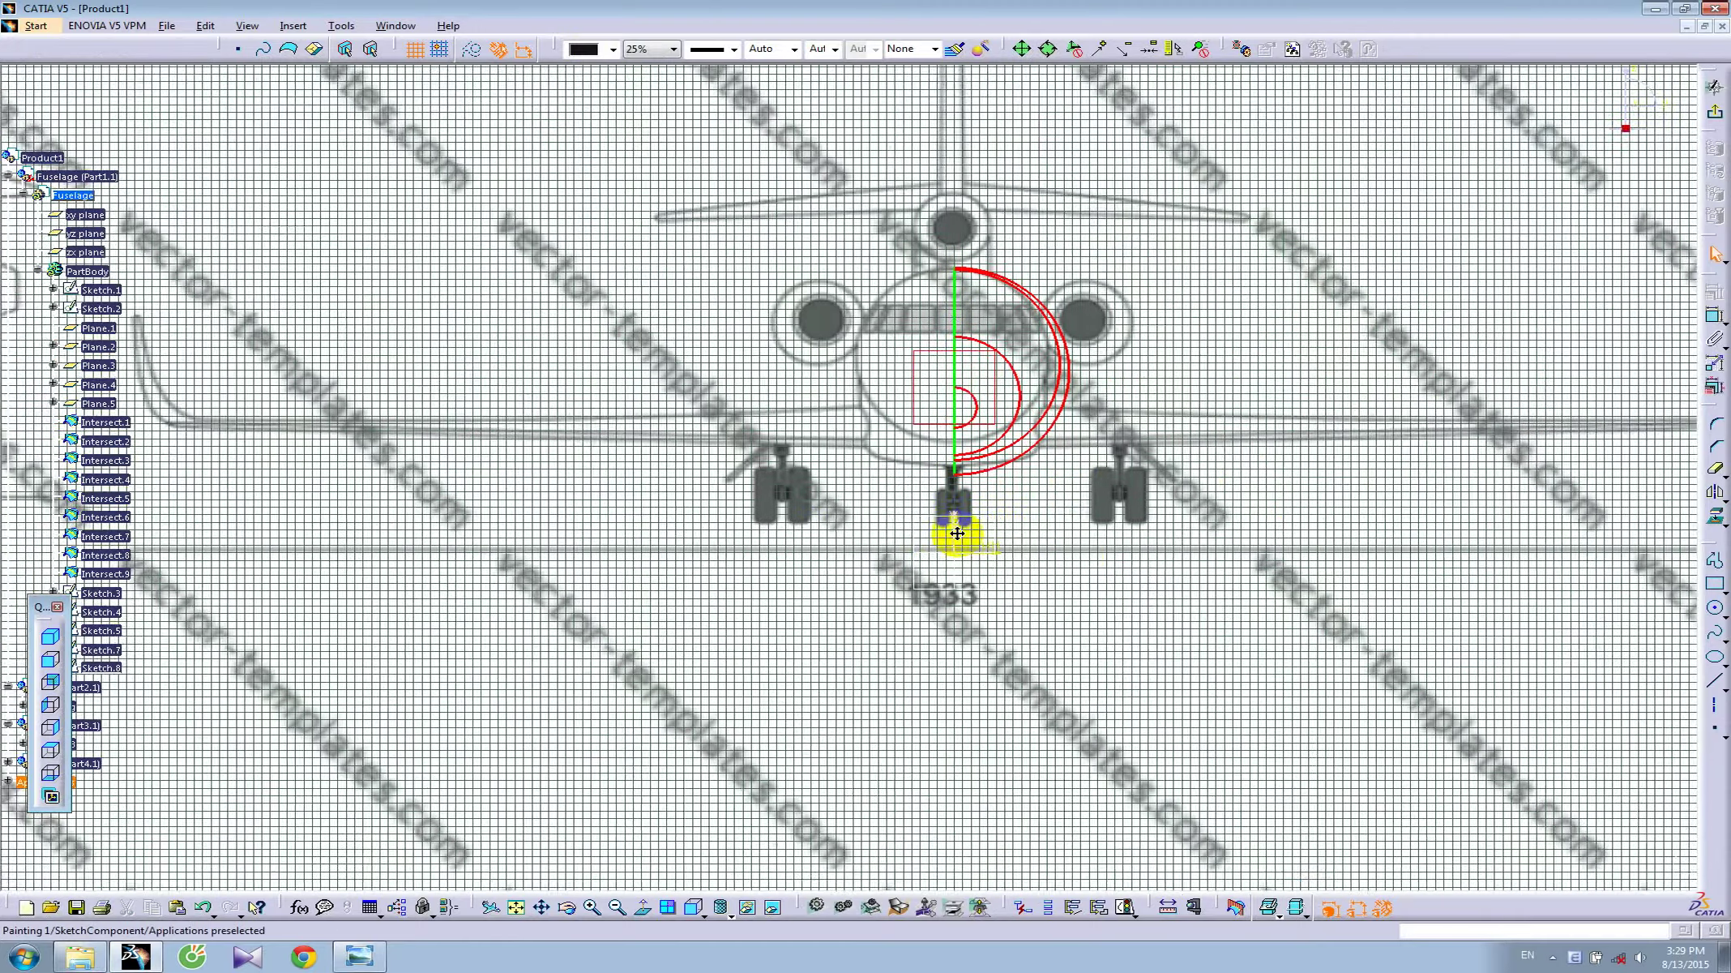
mouse_move(966, 529)
middle_down()
mouse_move(927, 560)
mouse_move(927, 468)
middle_up()
click(1715, 609)
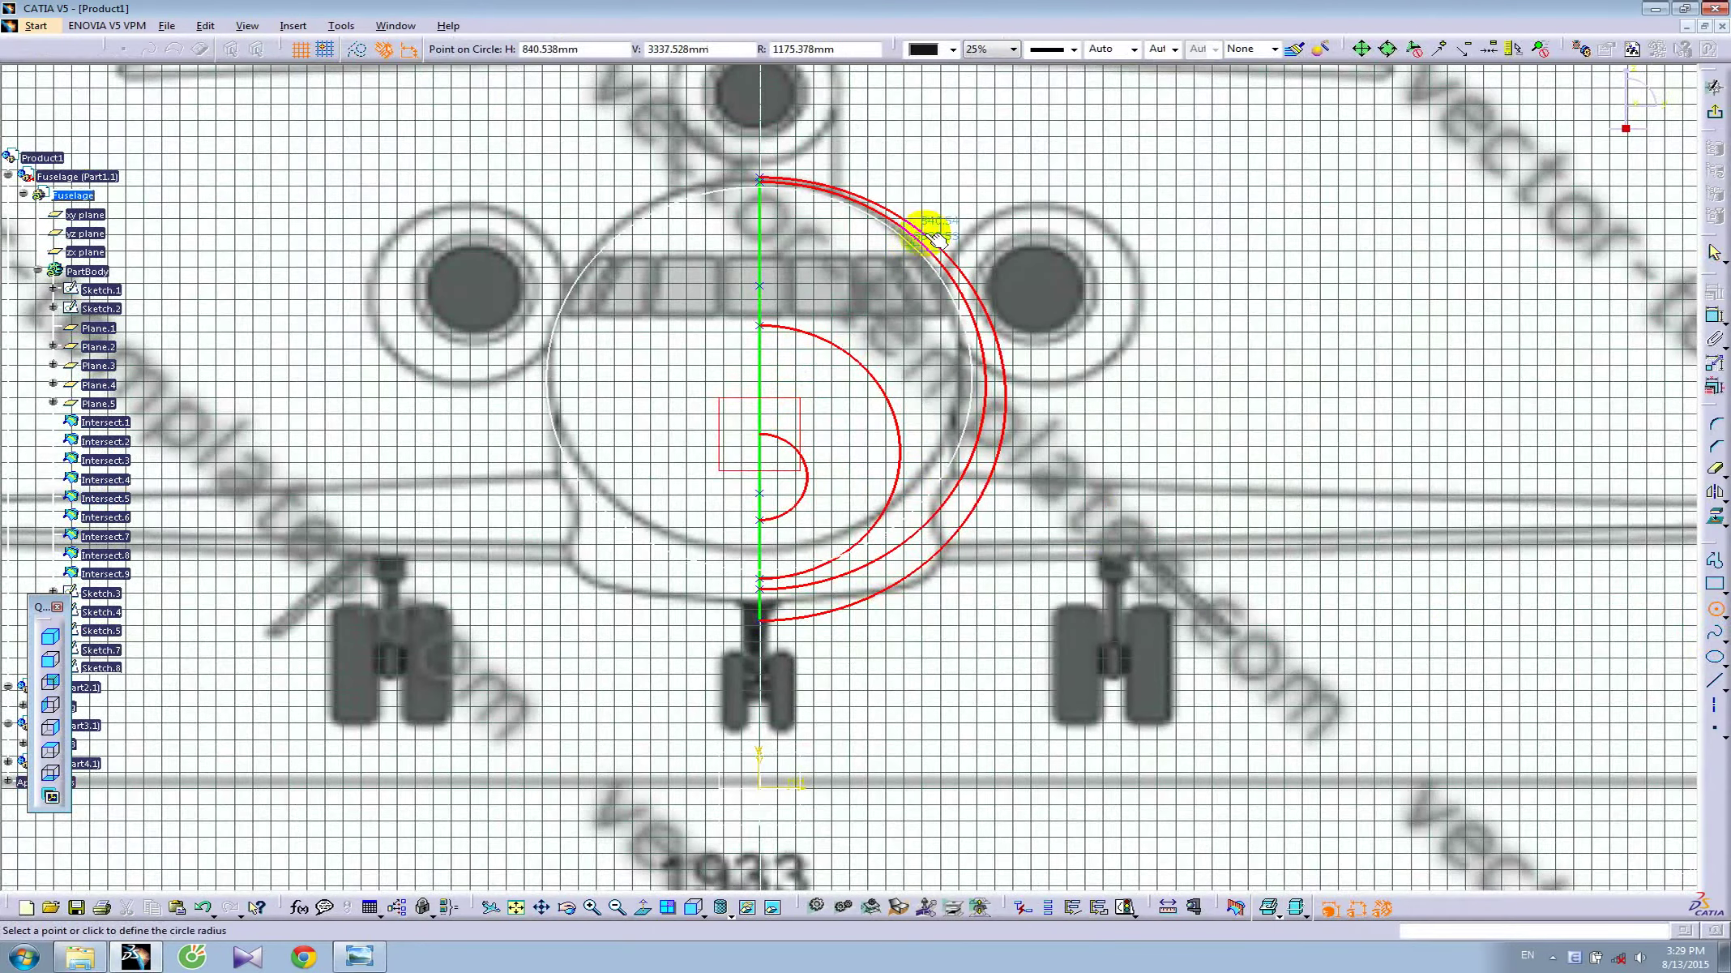
mouse_move(986, 212)
middle_down()
mouse_move(740, 381)
mouse_move(727, 371)
mouse_move(744, 351)
middle_up()
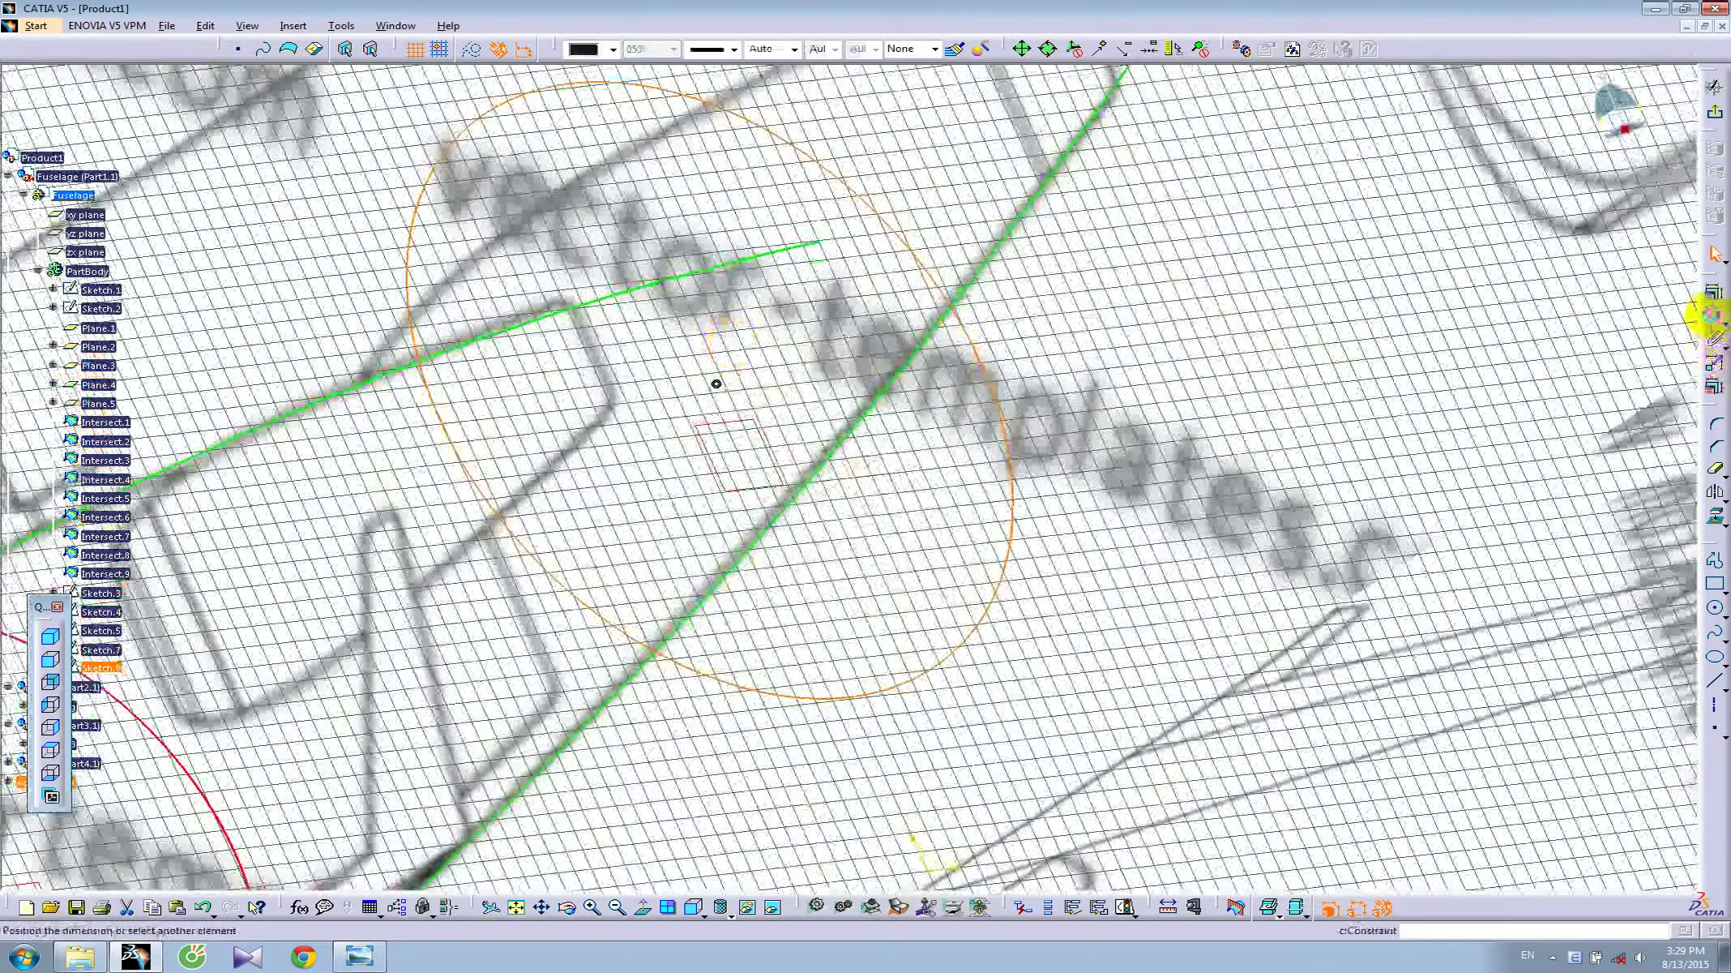
- Constrain the circle to the green upper fuselage line and onto the lower fuselage curve
click(689, 289)
key(Escape)
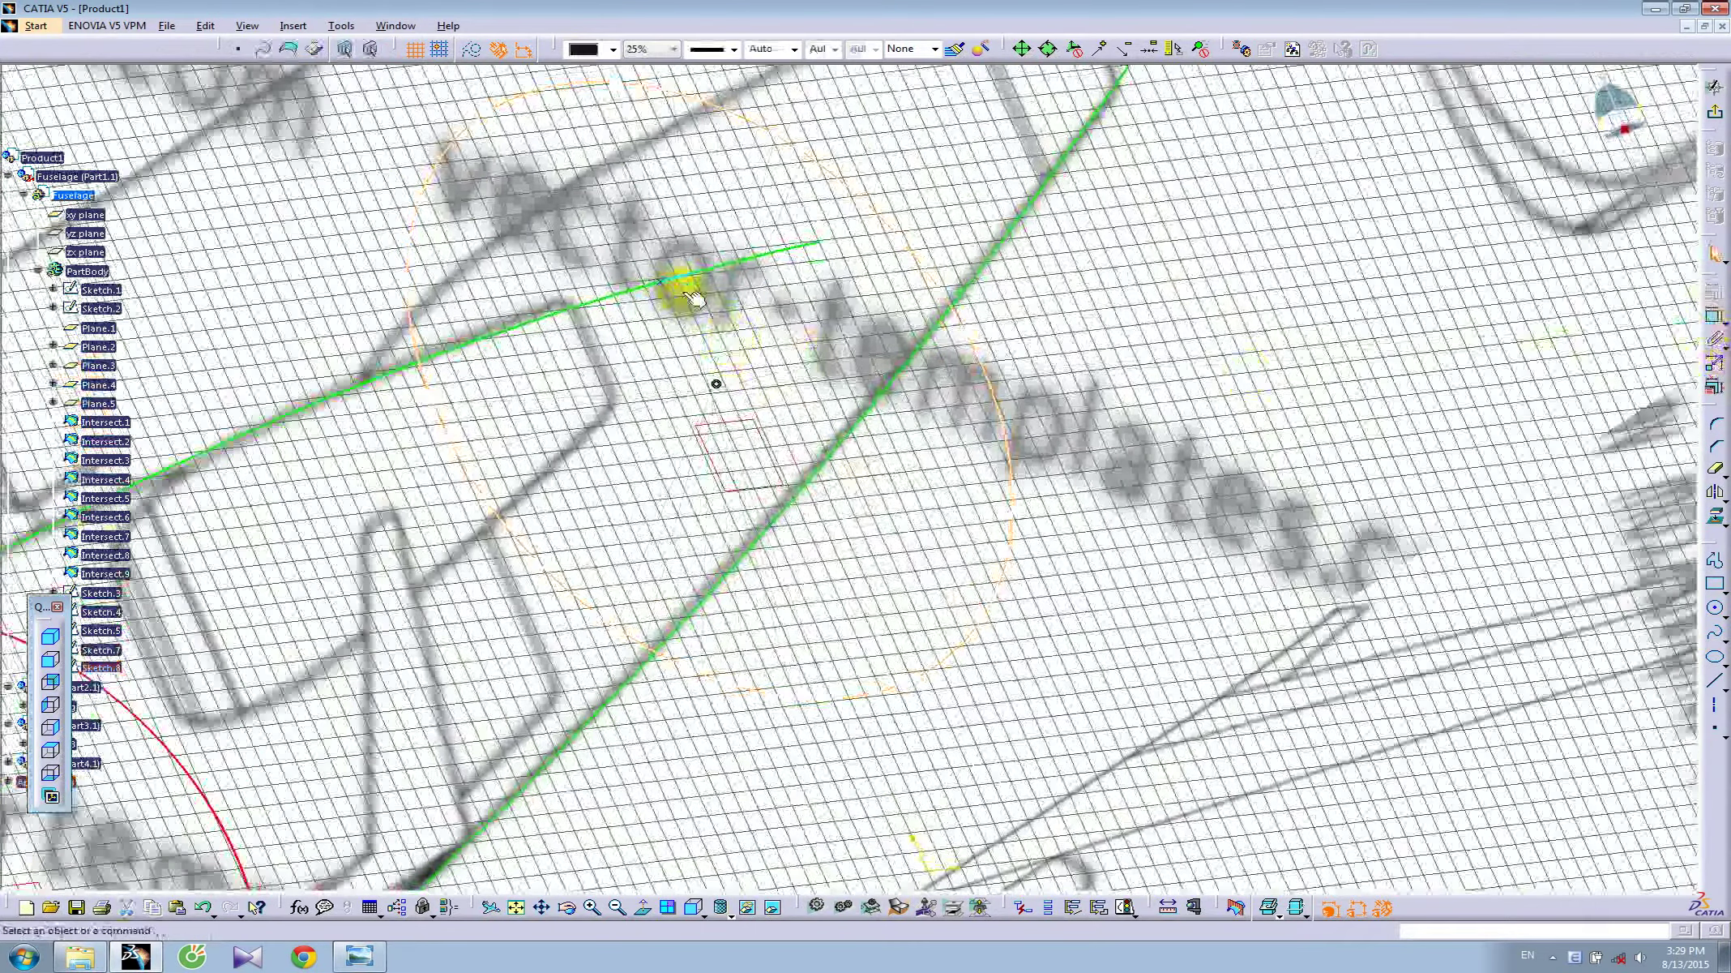
click(1716, 318)
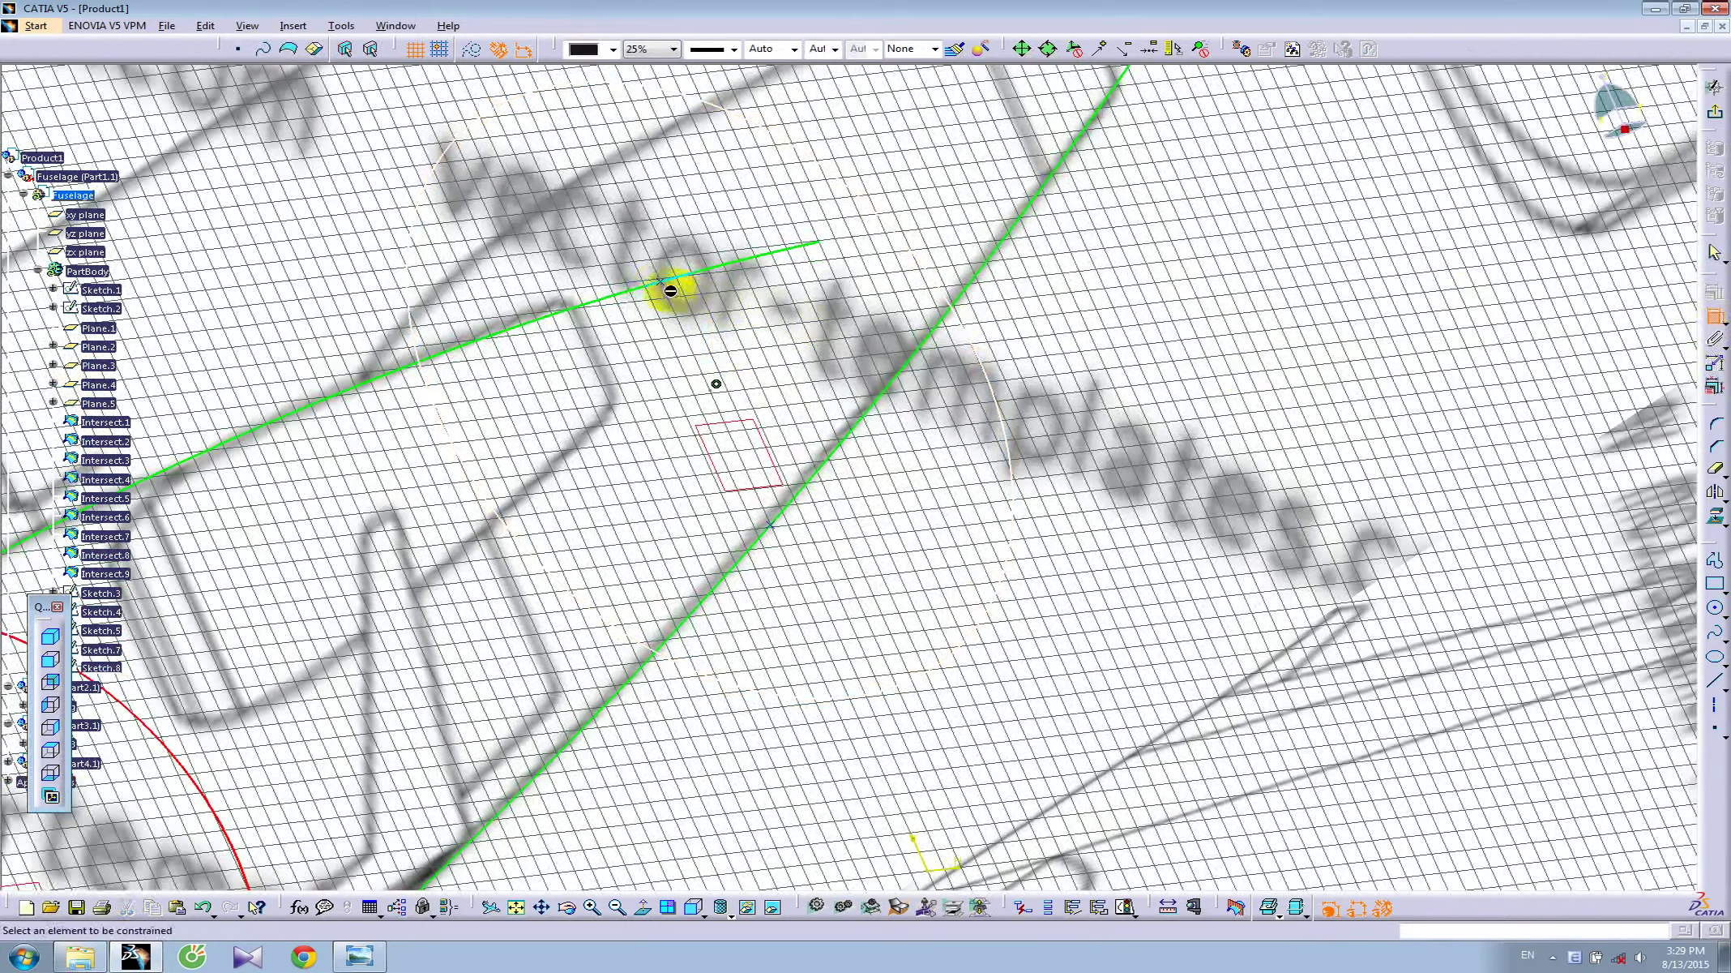
click(672, 284)
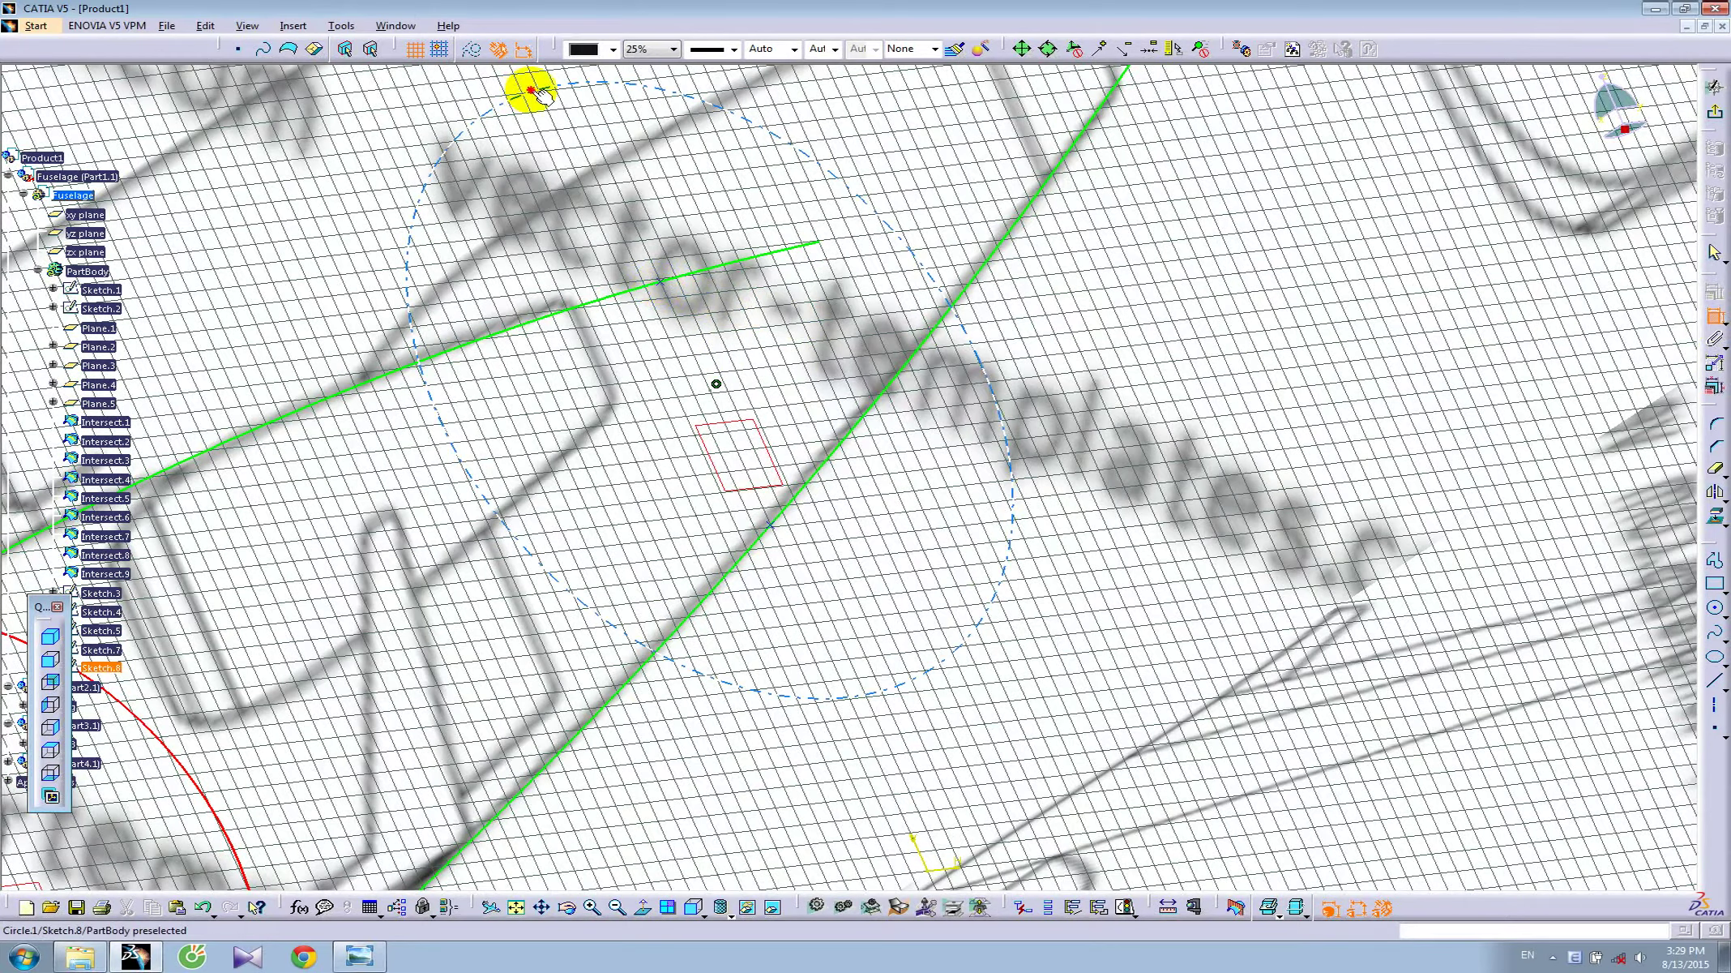
click(531, 91)
right_click(598, 145)
click(659, 357)
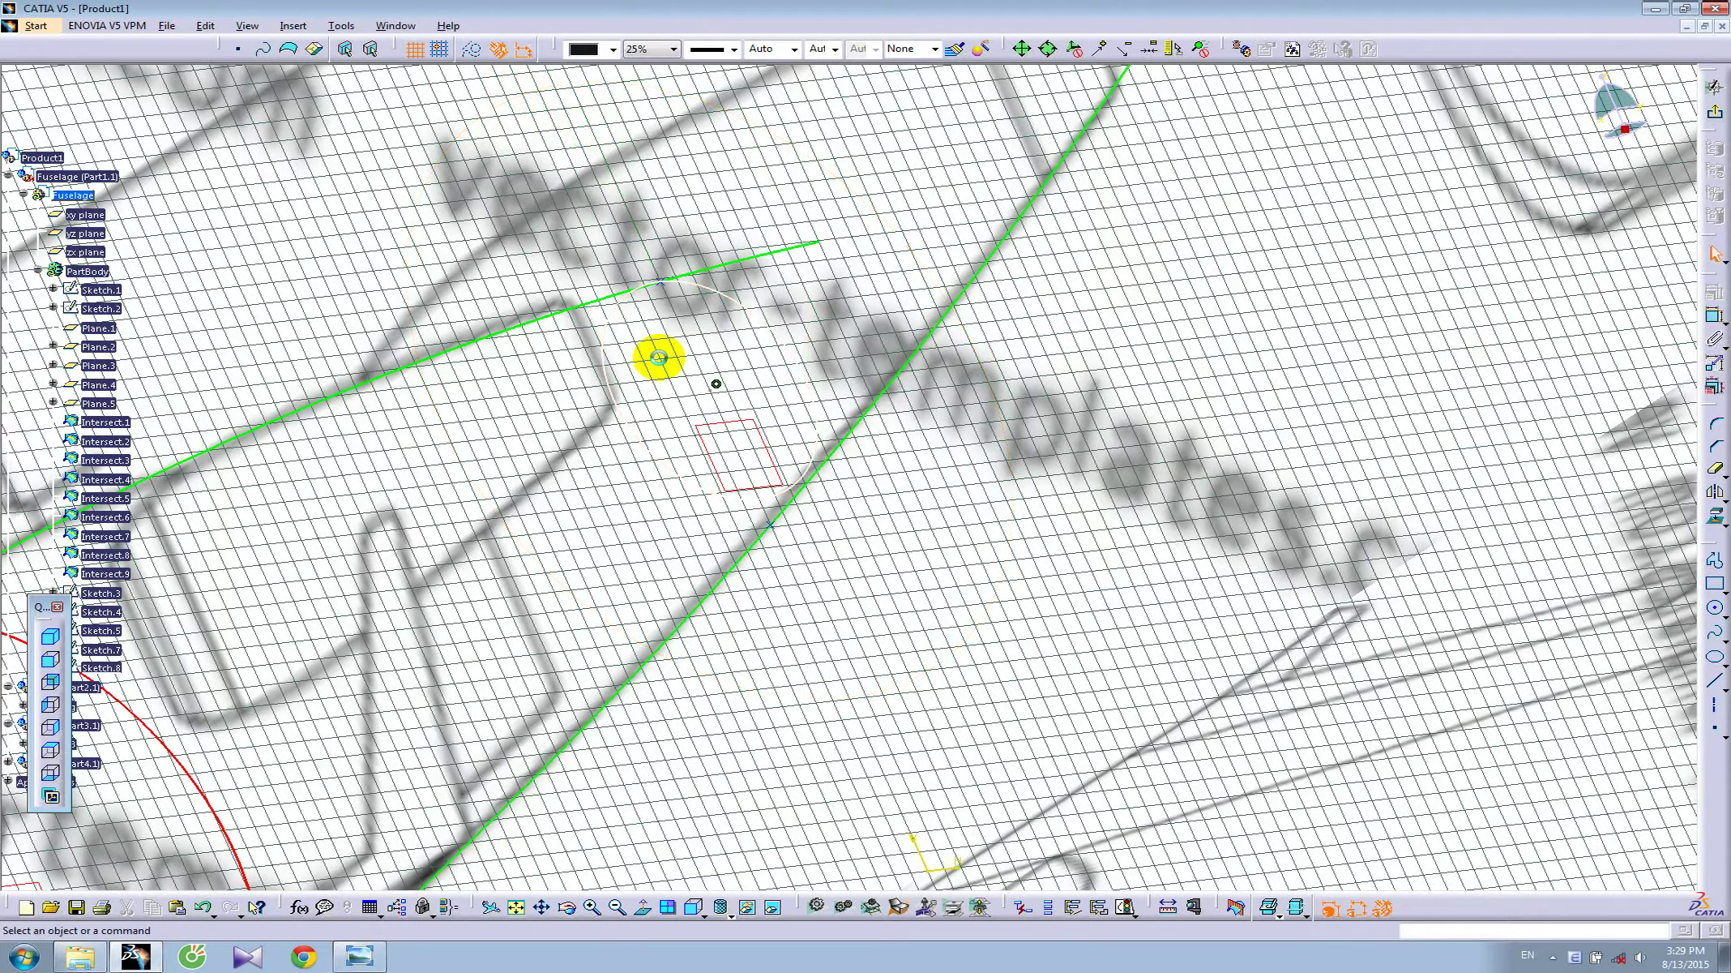
click(1715, 316)
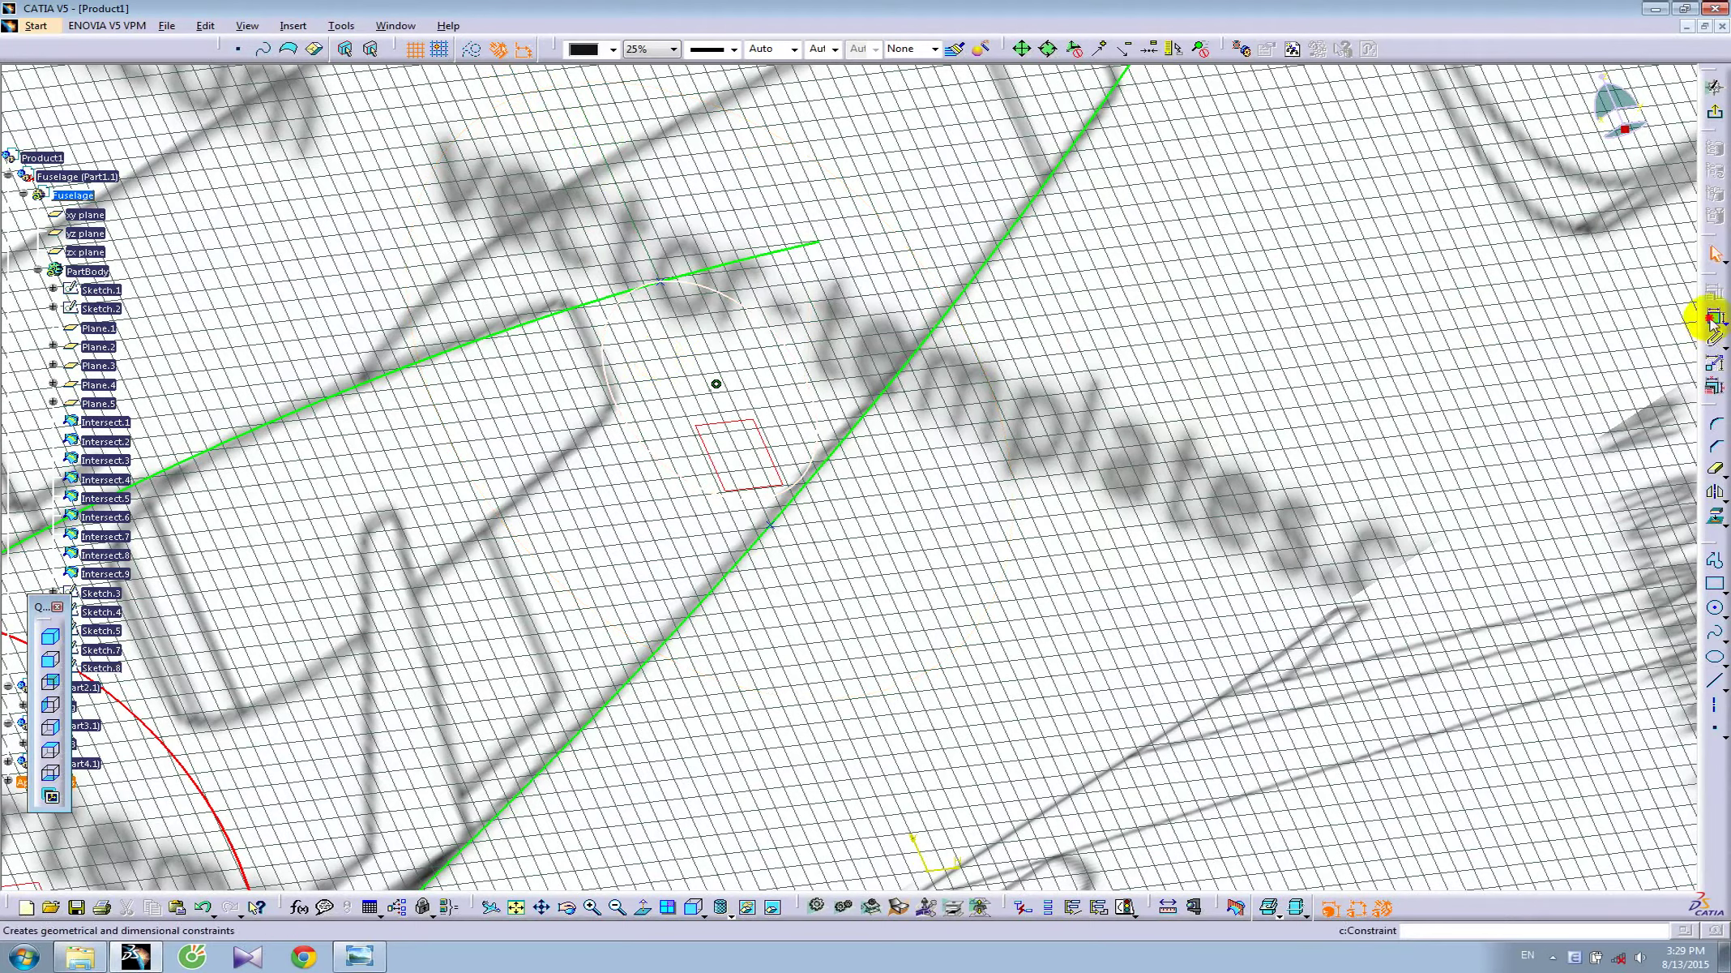
click(790, 496)
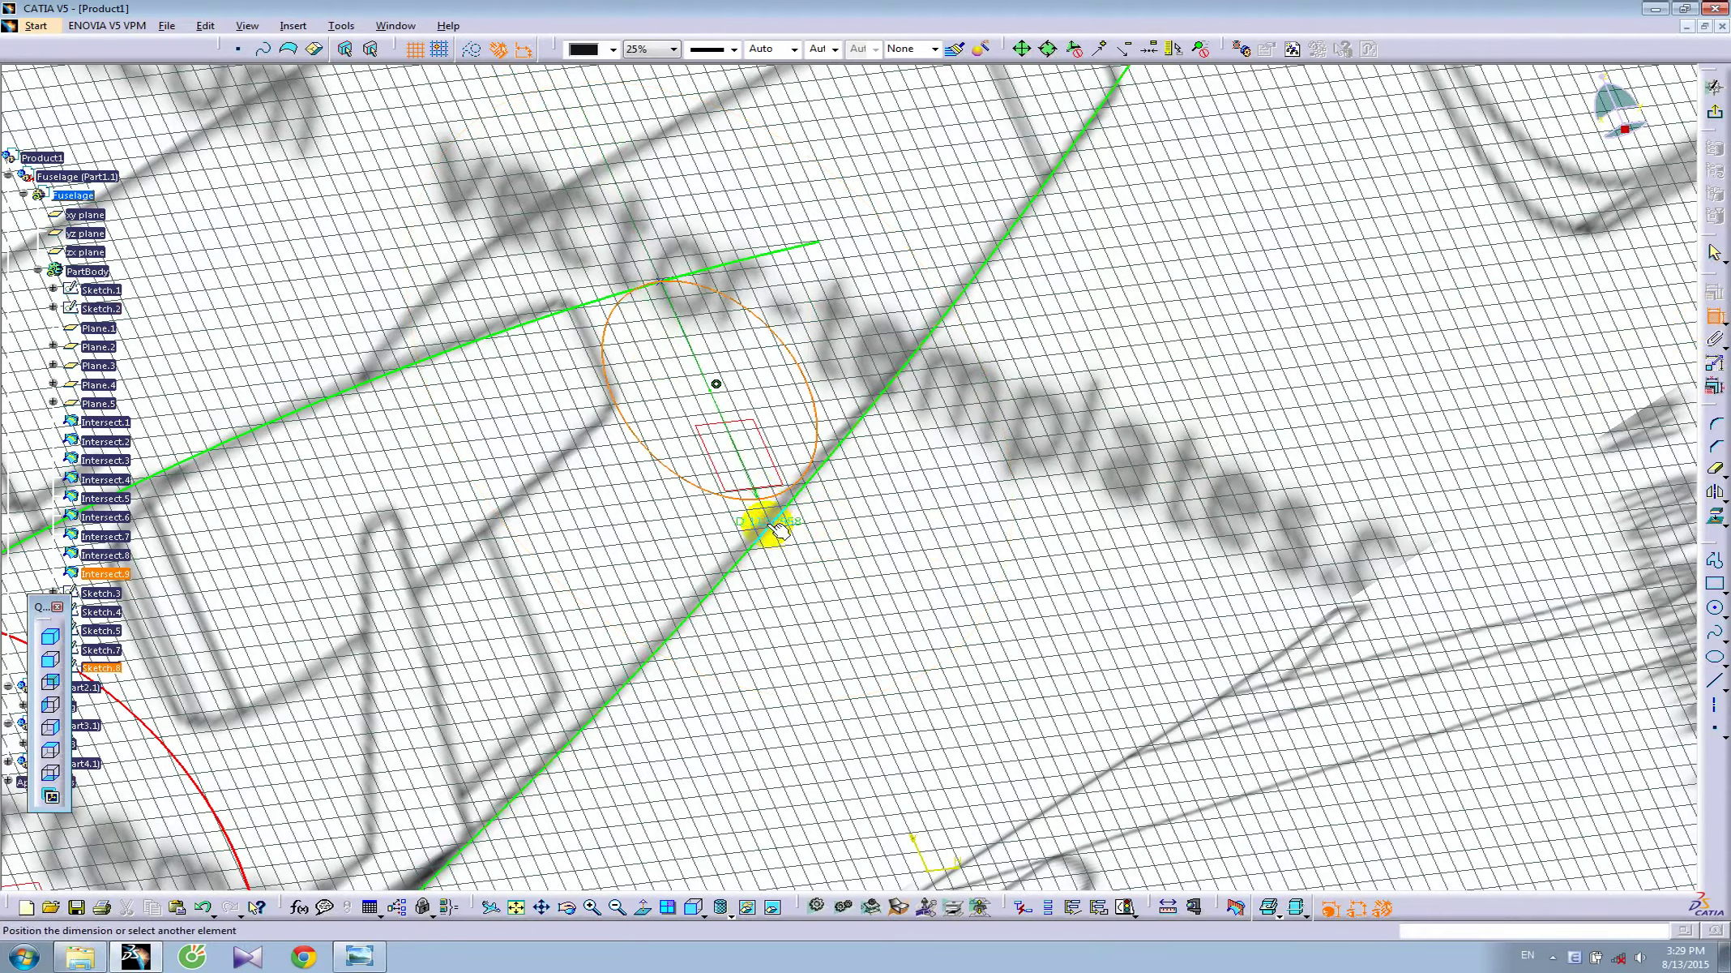
click(786, 525)
right_click(839, 522)
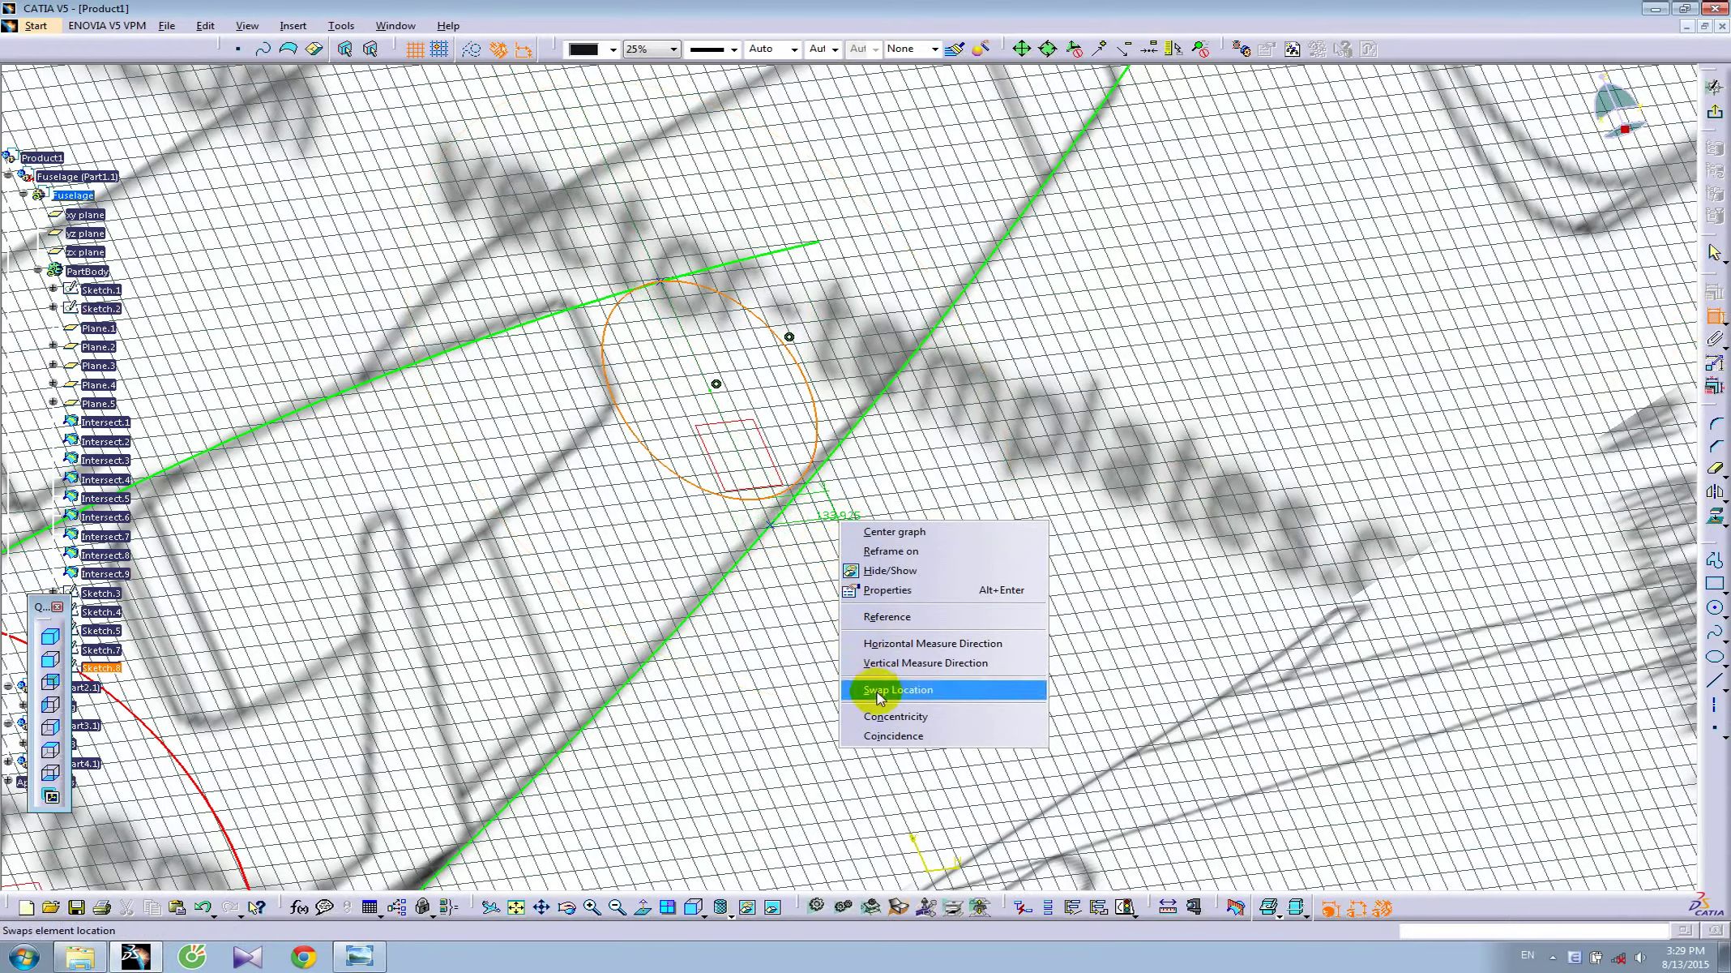
click(891, 737)
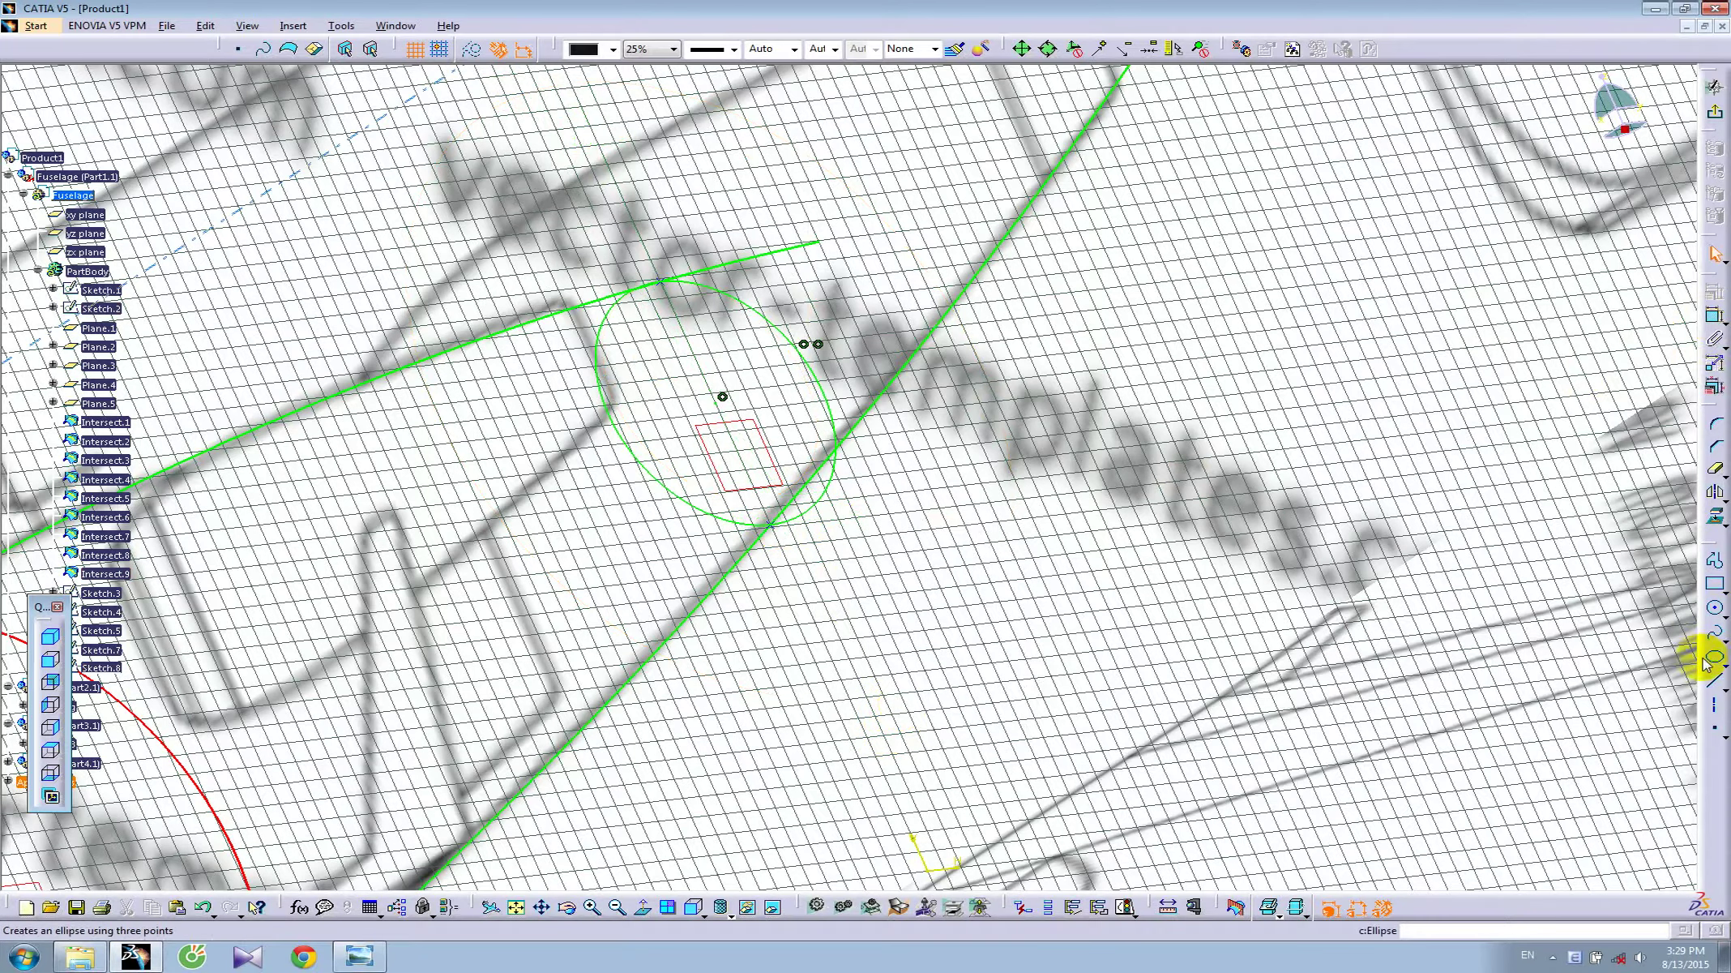
- Draw a diameter line between the curves, then trim away the circle's leftover half and the line
click(1714, 686)
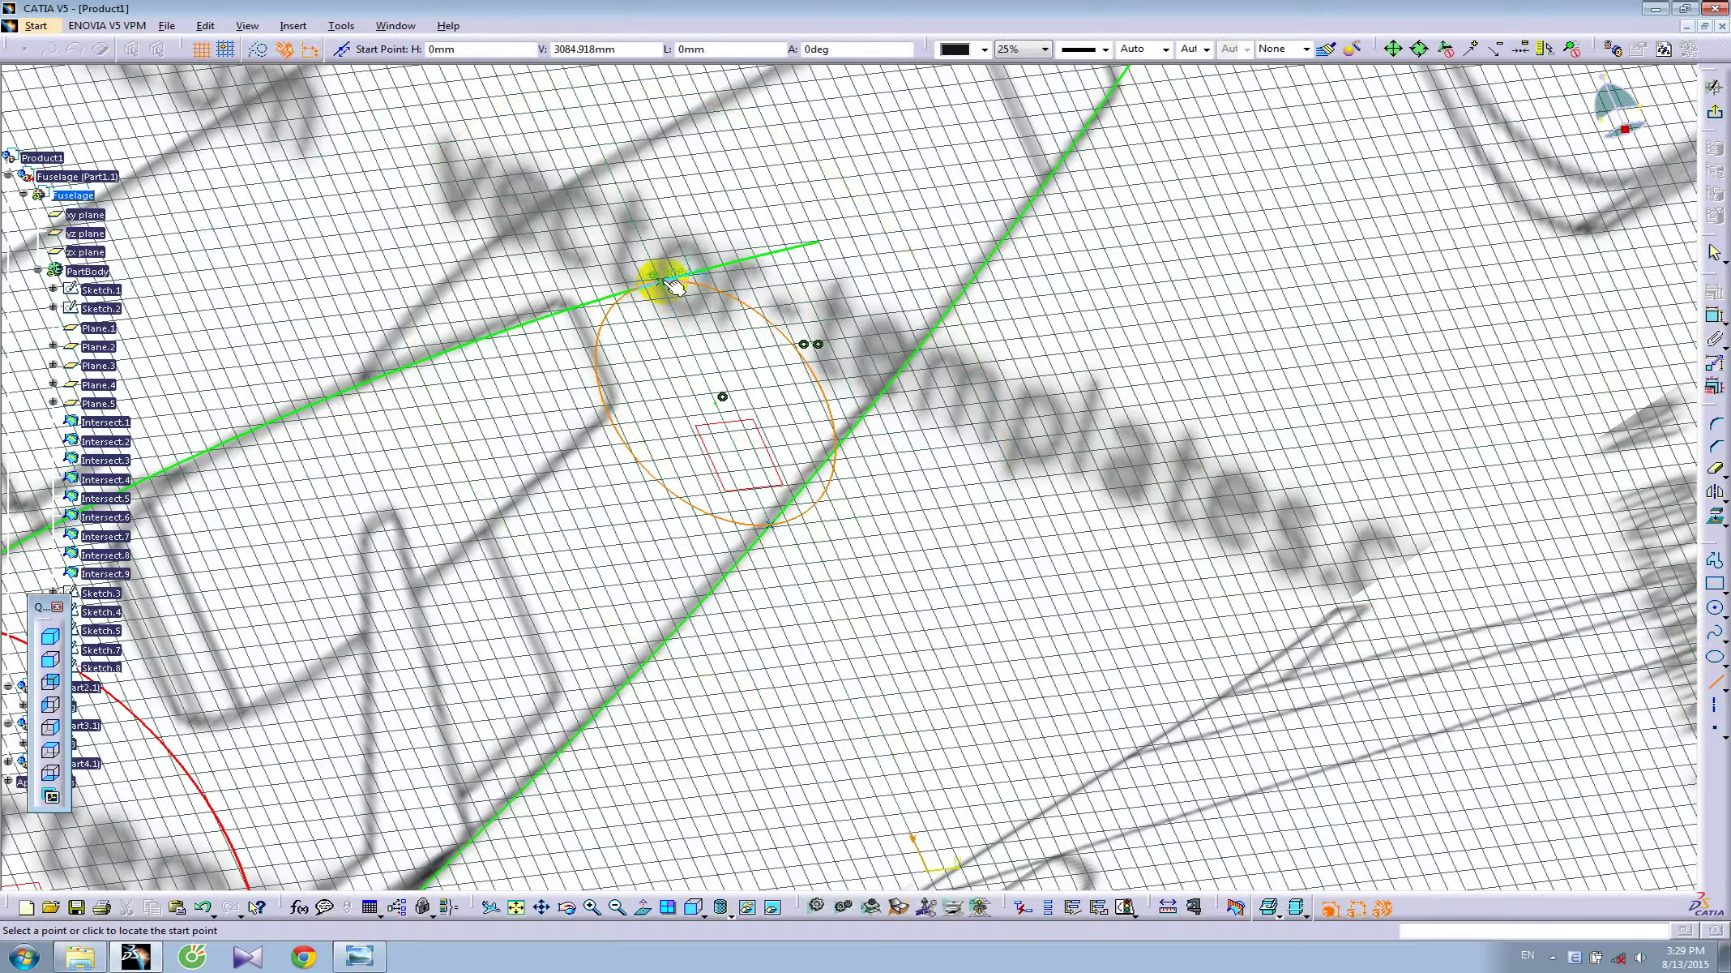
click(663, 282)
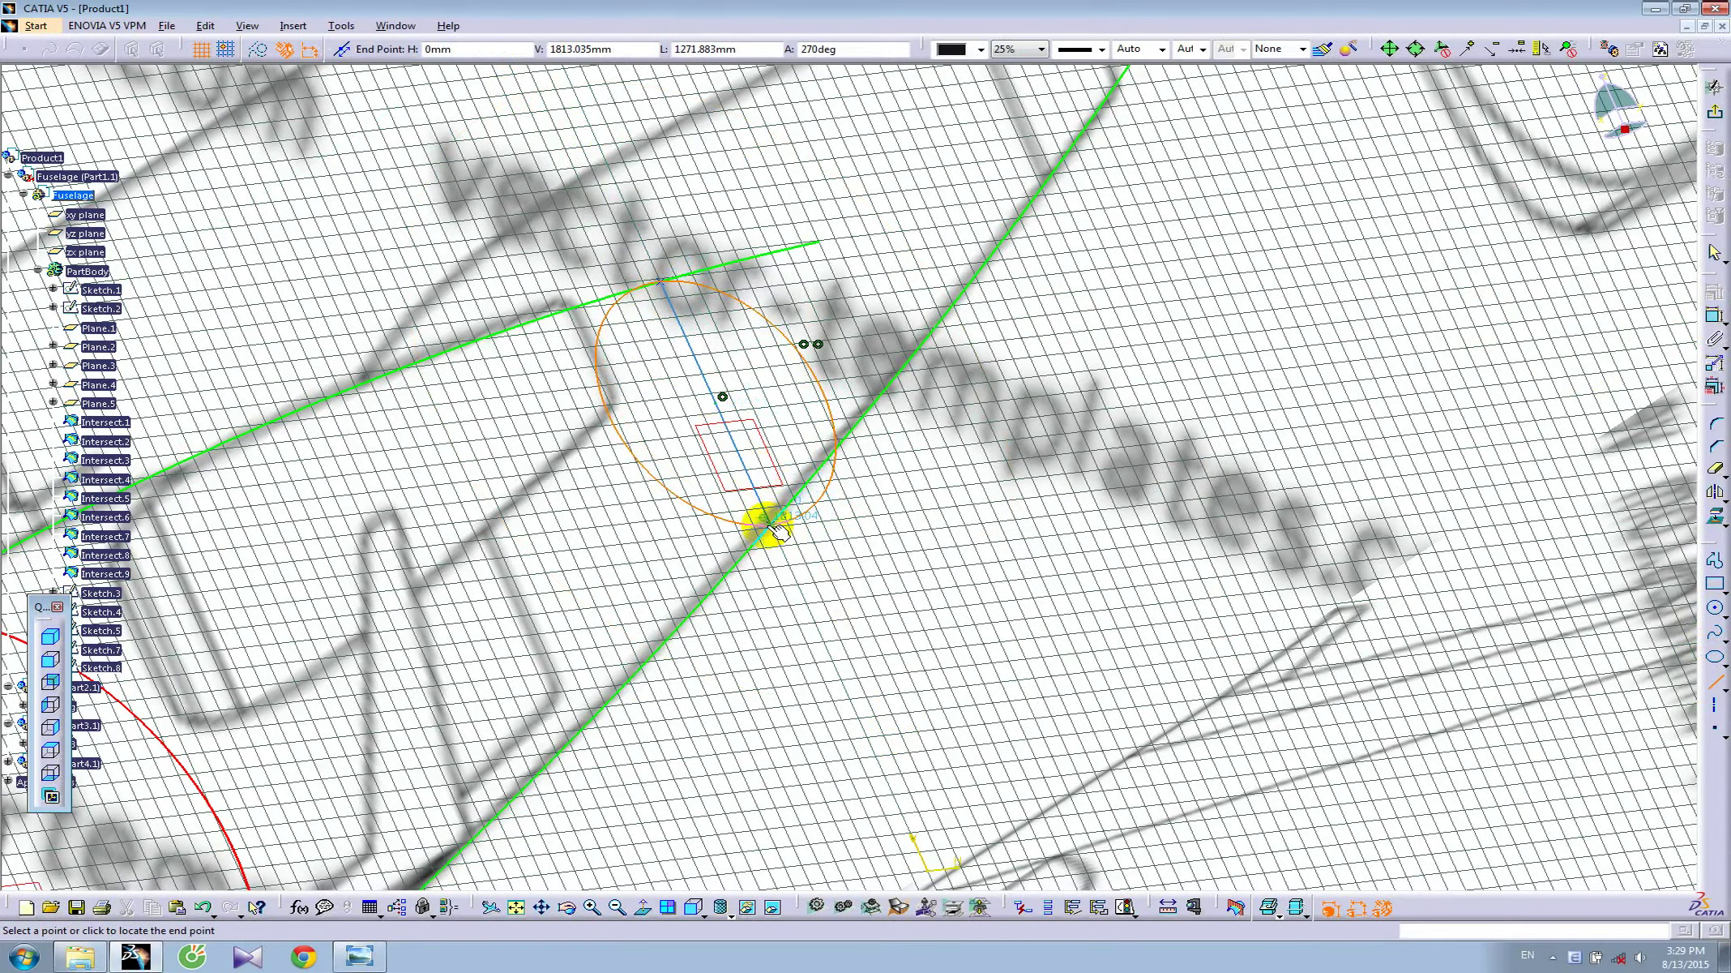
click(774, 528)
click(1715, 469)
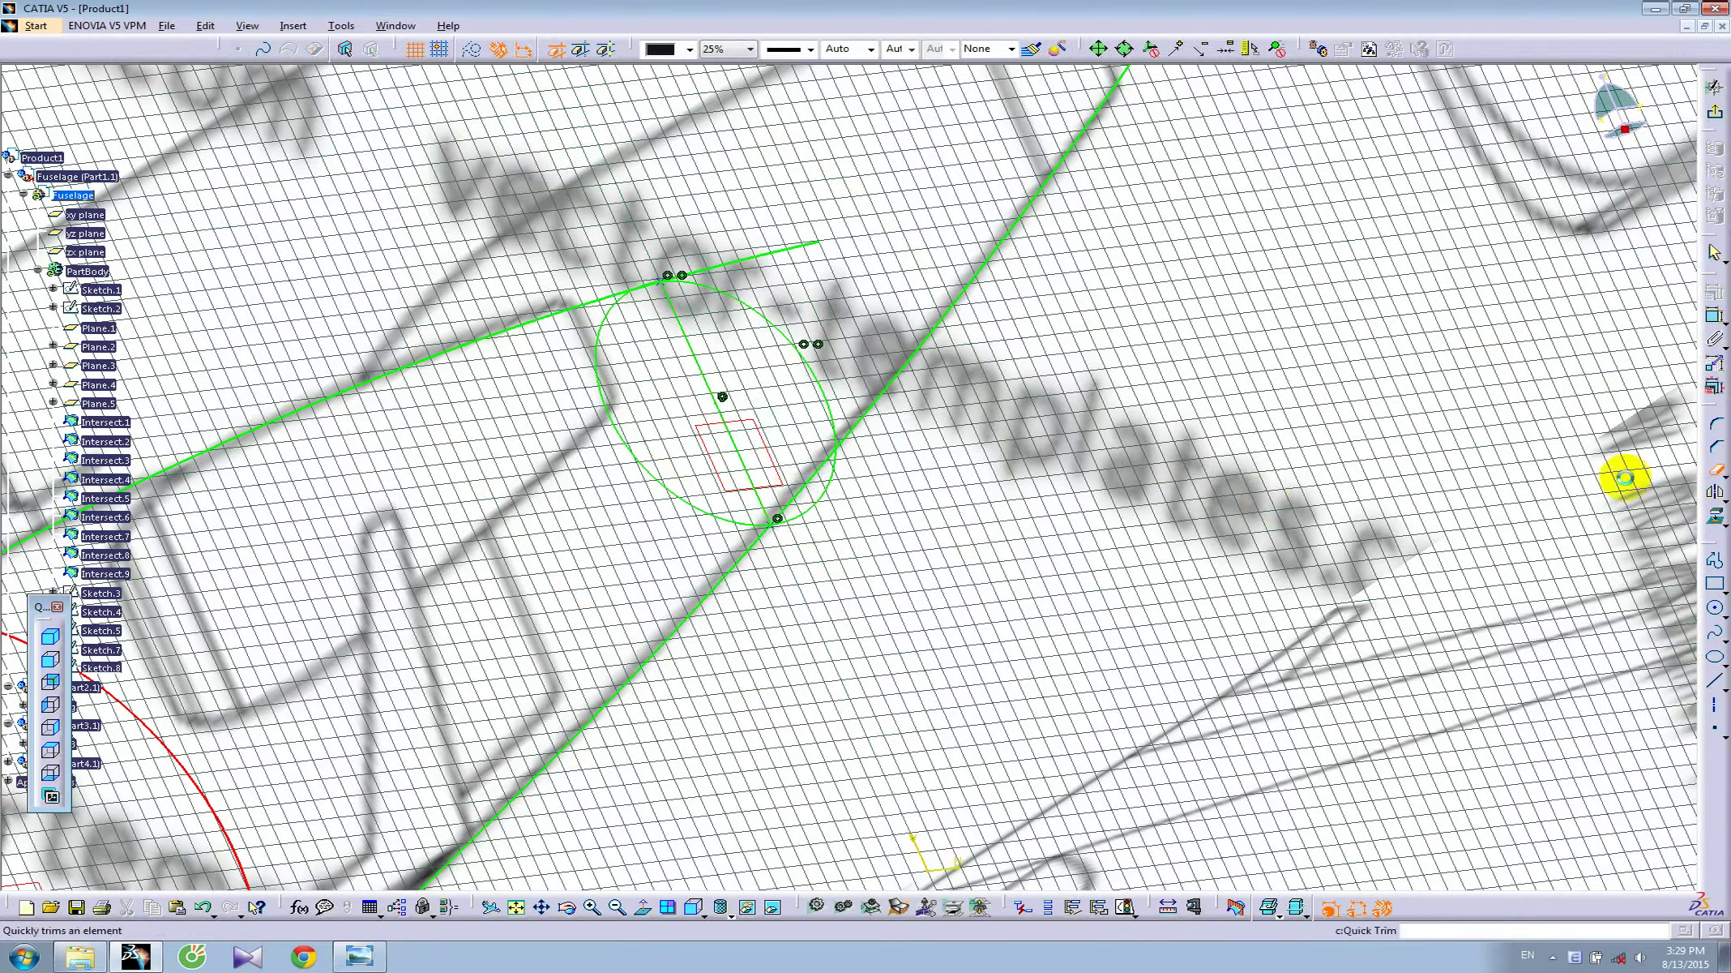
click(601, 397)
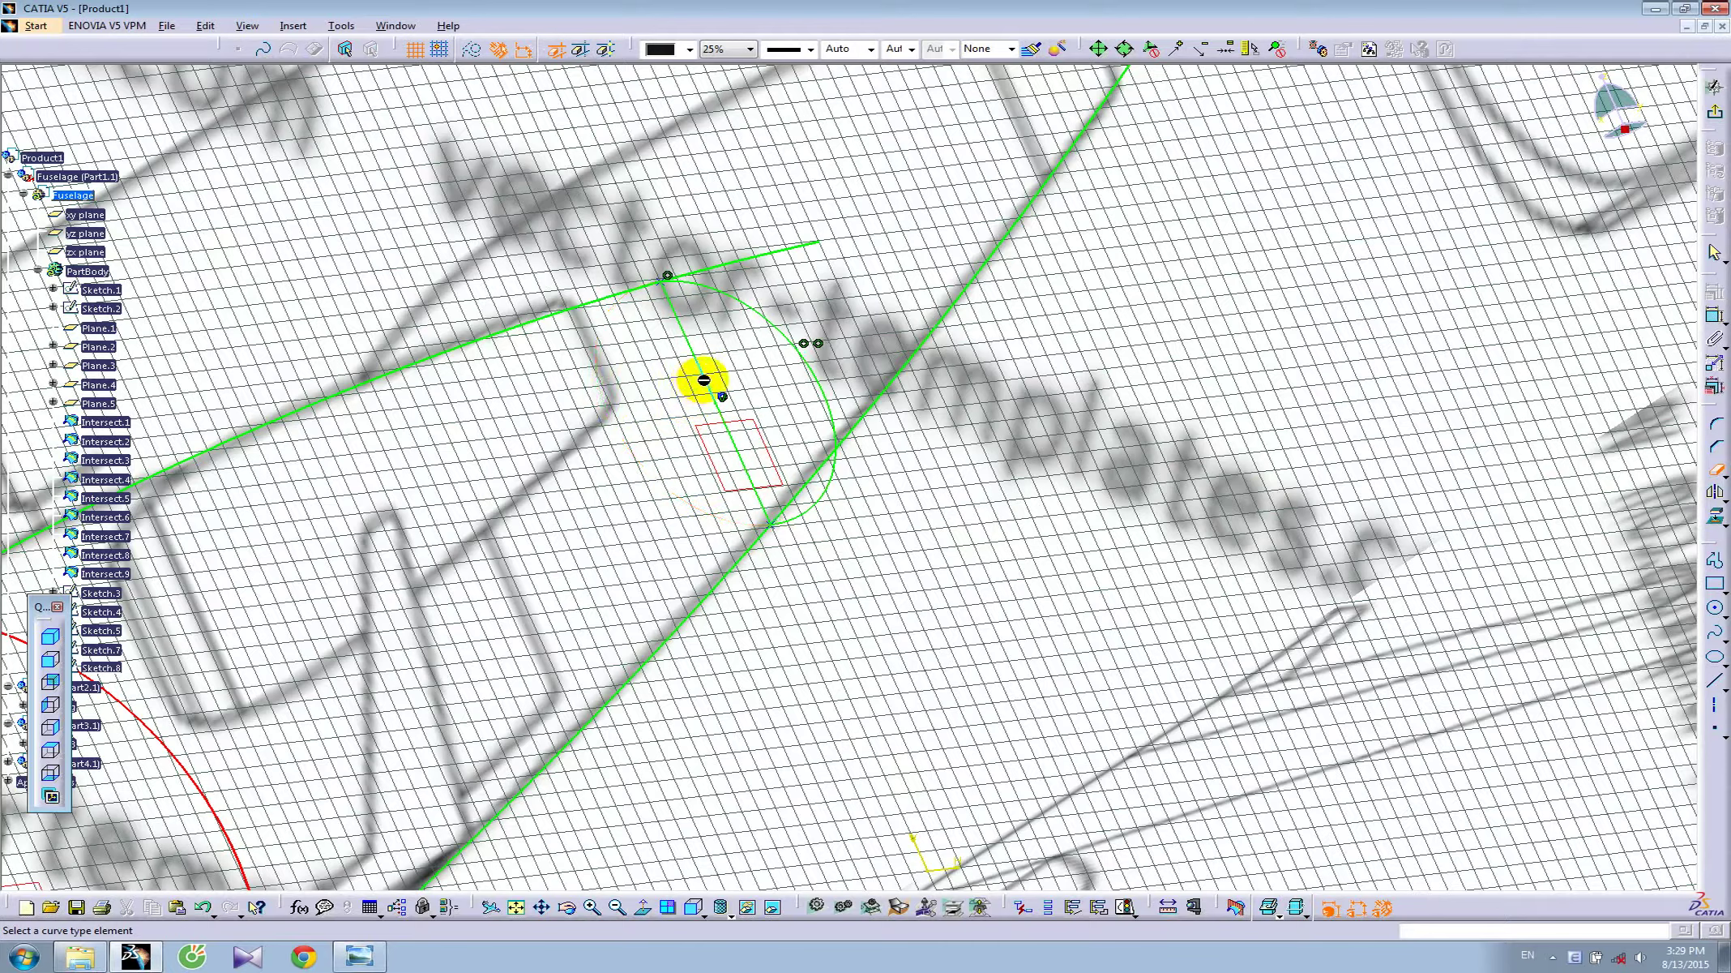
click(707, 378)
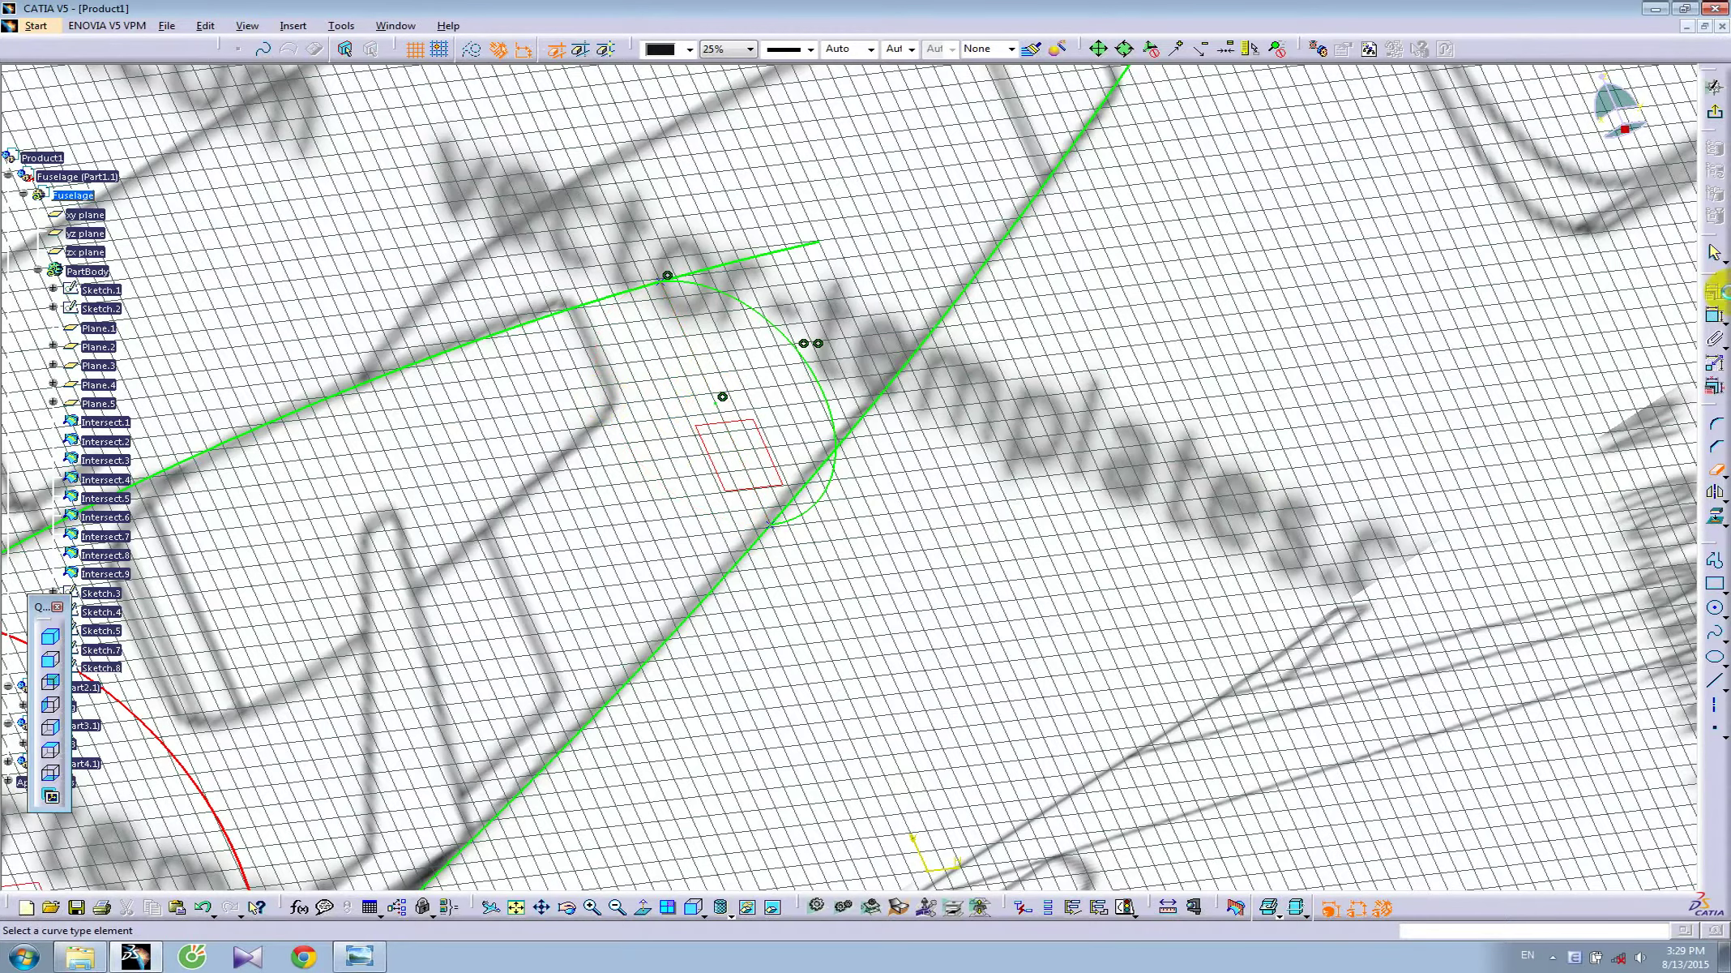
- Exit the sketch and pick Sketch.3, 4, 5, 7 and 8 as multi-sections surface sections
click(1717, 116)
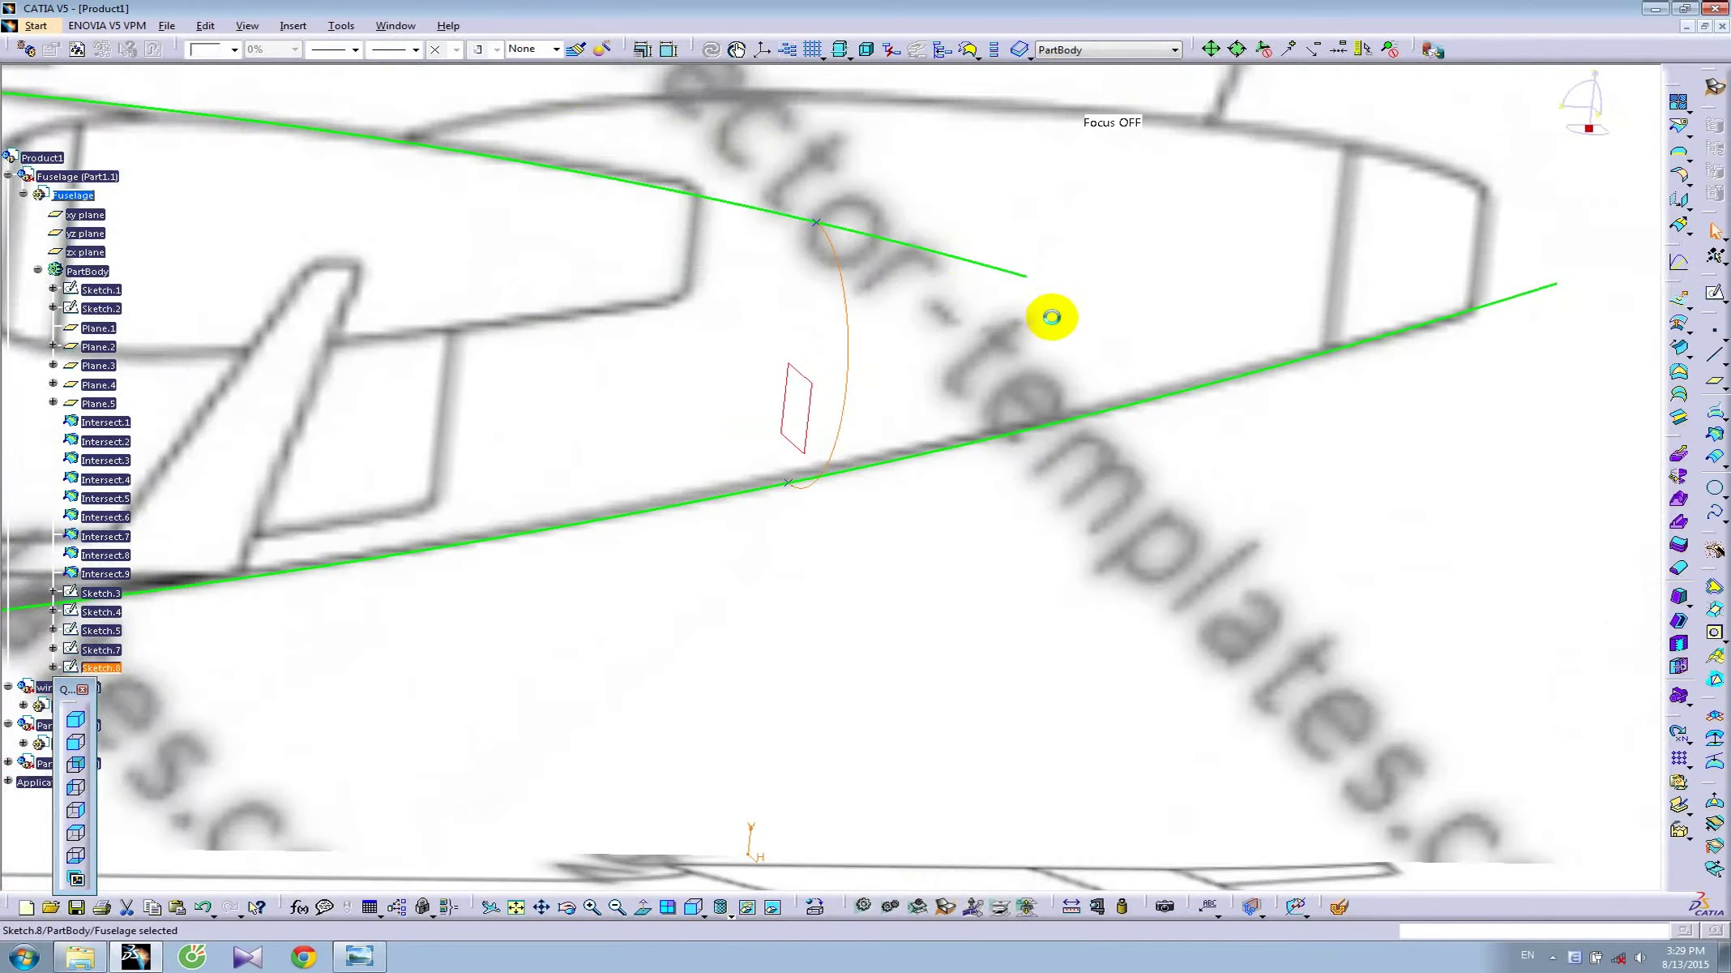
middle_drag(464, 258, 483, 417)
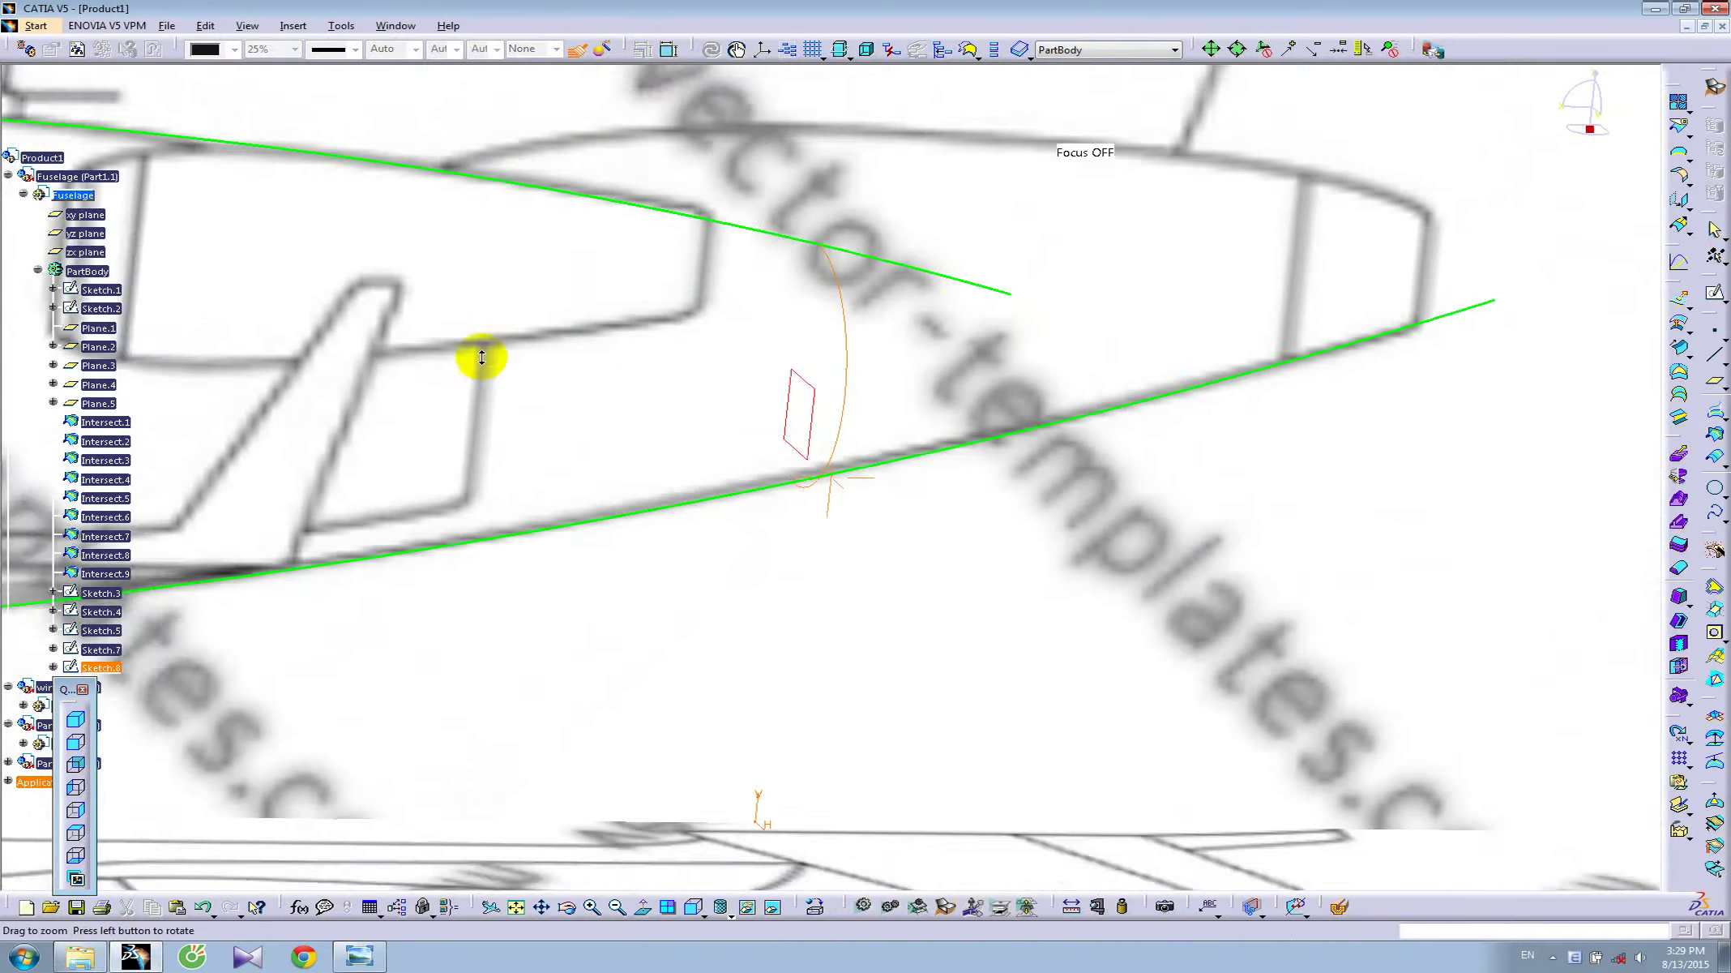
mouse_move(521, 414)
middle_down()
mouse_move(835, 406)
mouse_move(689, 521)
mouse_move(870, 491)
mouse_move(717, 519)
mouse_move(672, 482)
middle_up()
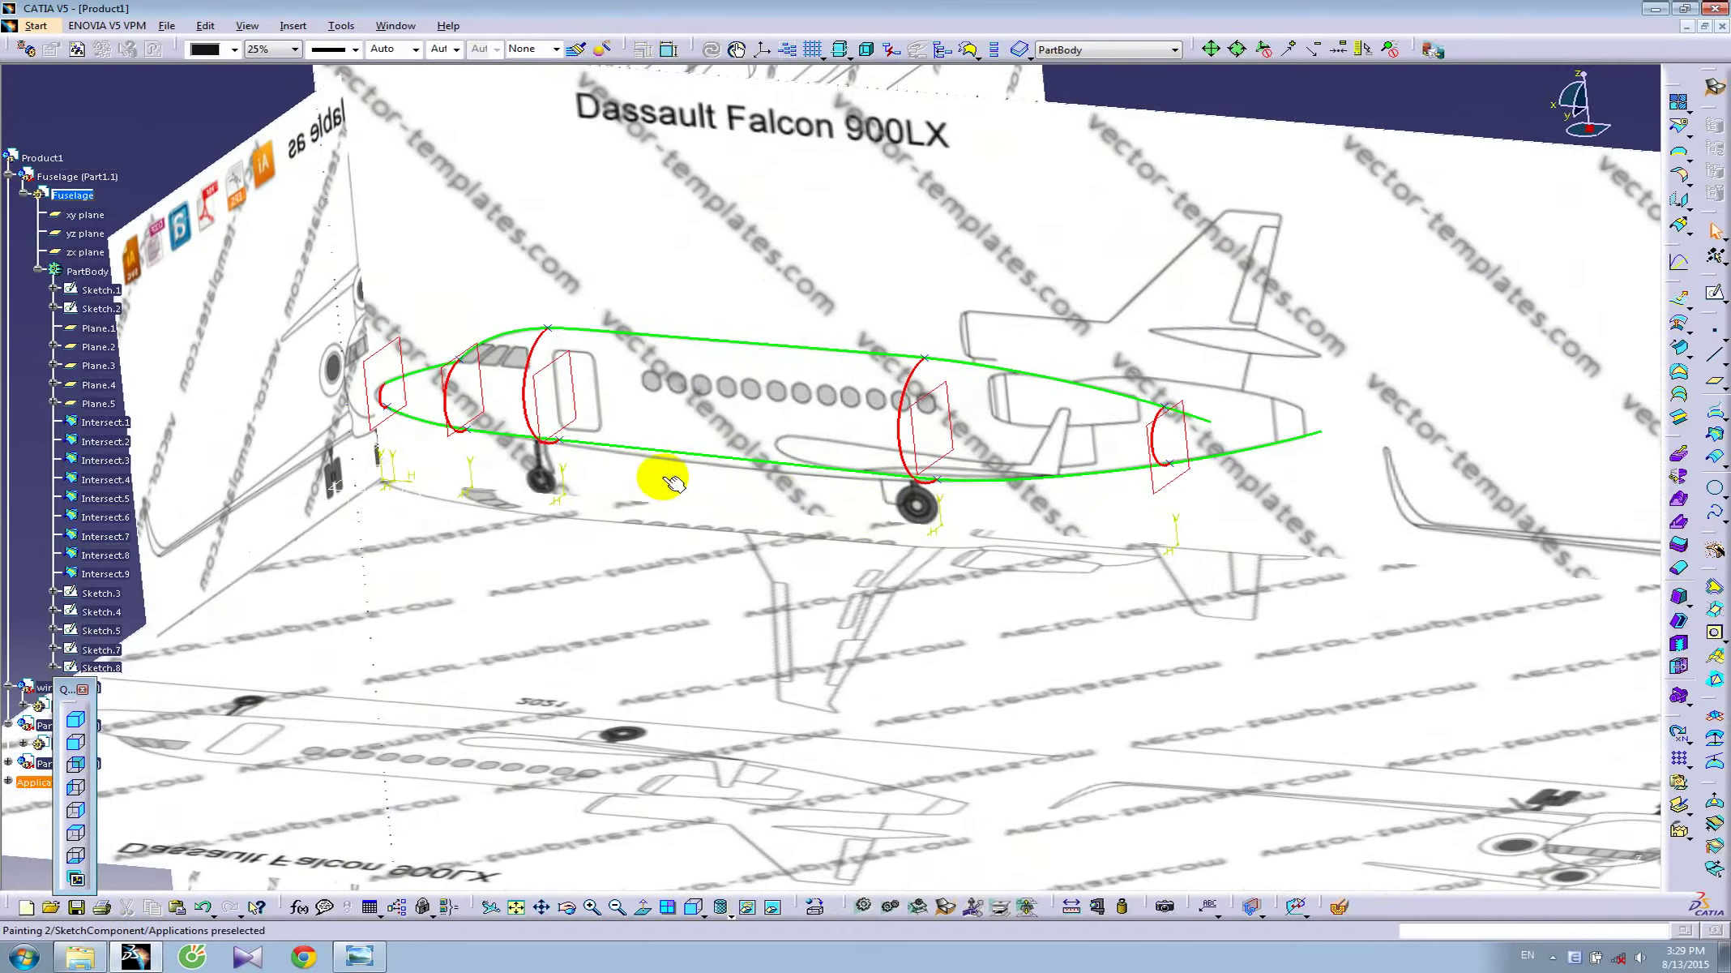
click(1682, 397)
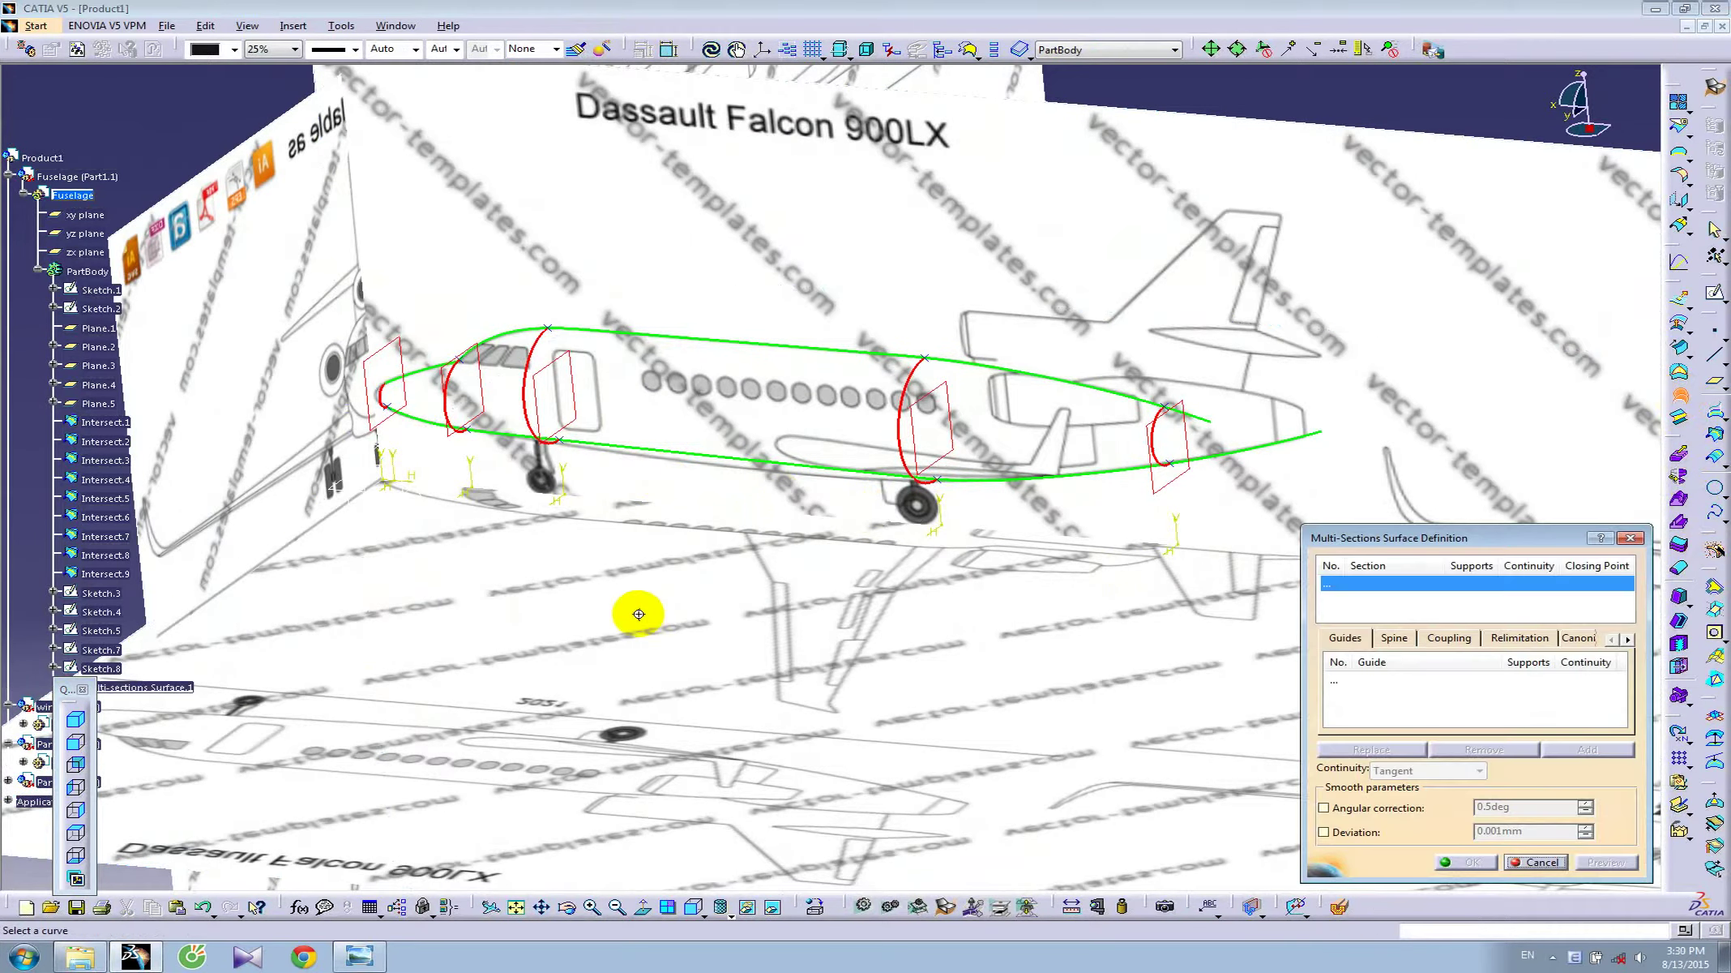
mouse_move(638, 606)
middle_down()
mouse_move(670, 635)
mouse_move(645, 580)
mouse_move(792, 591)
mouse_move(626, 495)
middle_up()
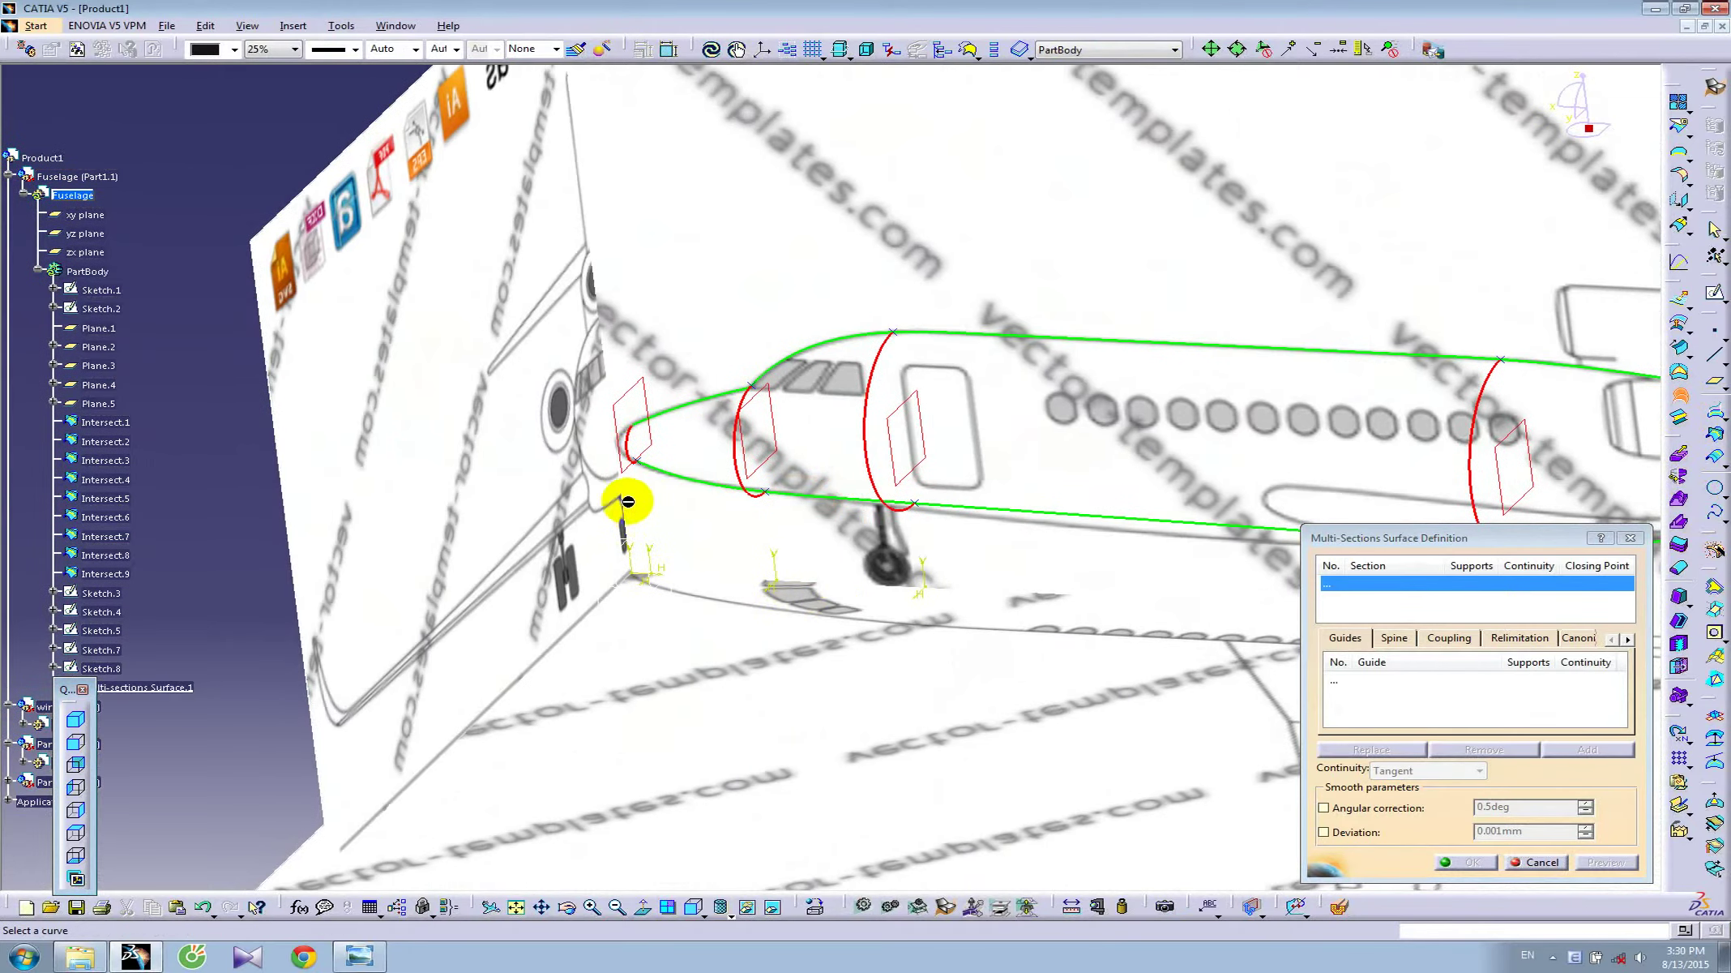
click(636, 461)
click(739, 474)
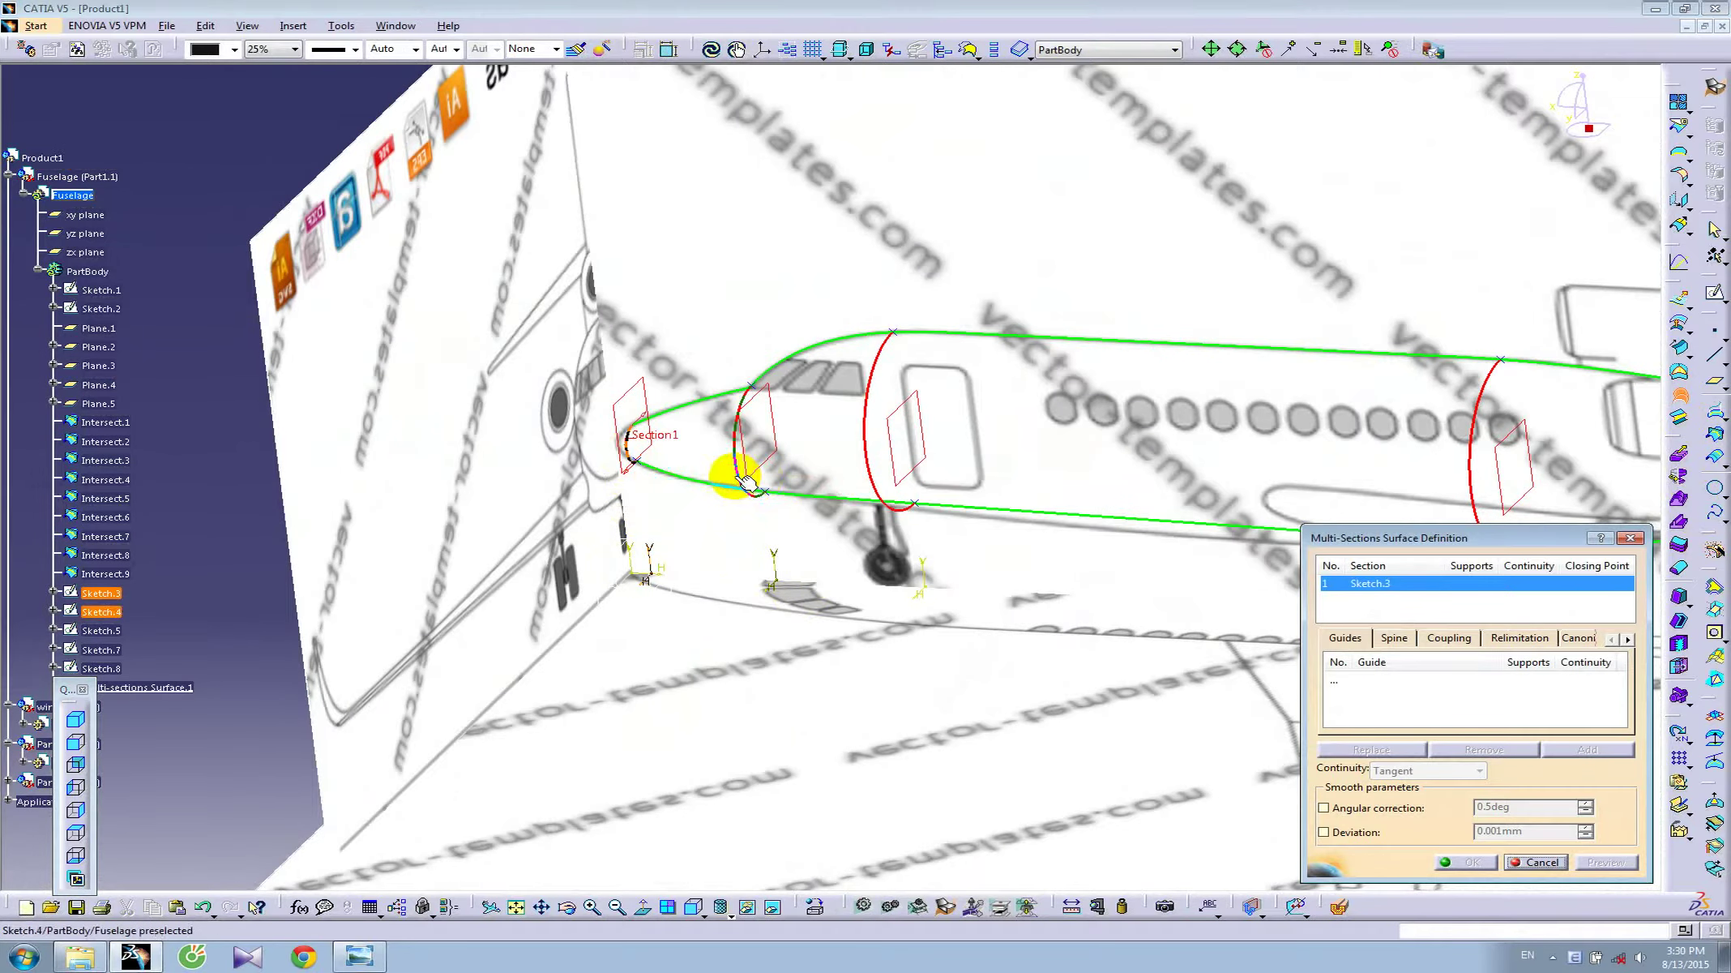
click(875, 427)
middle_drag(1102, 483, 618, 483)
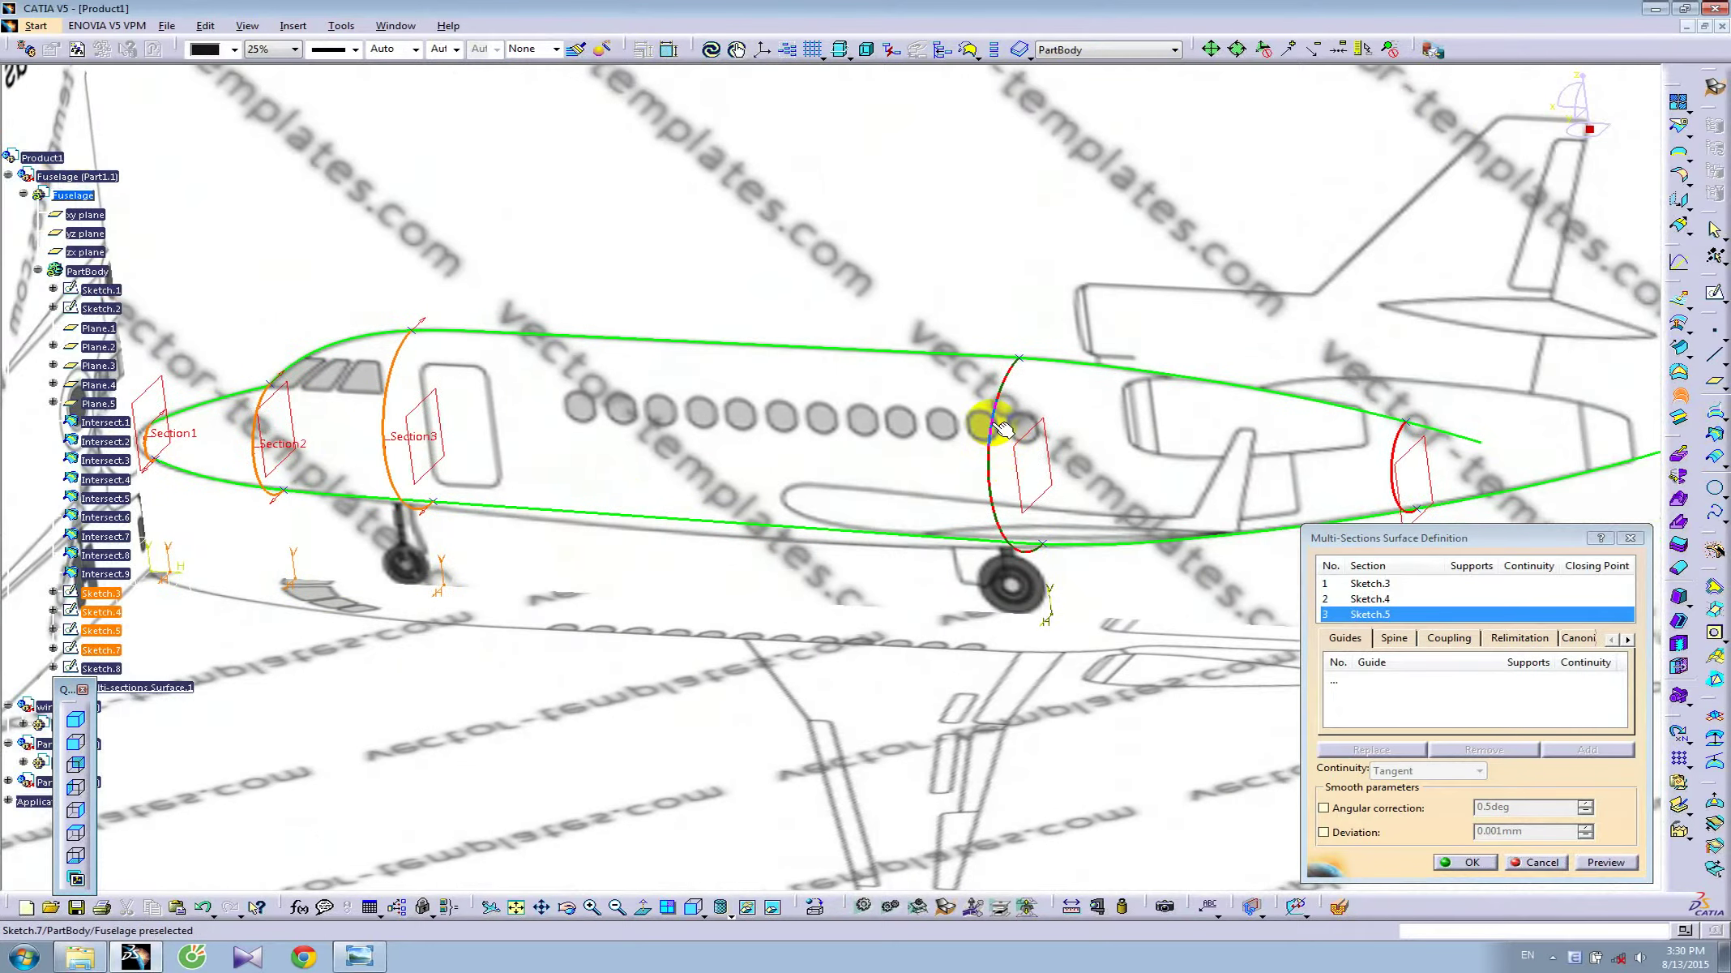
click(1003, 428)
middle_drag(1152, 433, 947, 433)
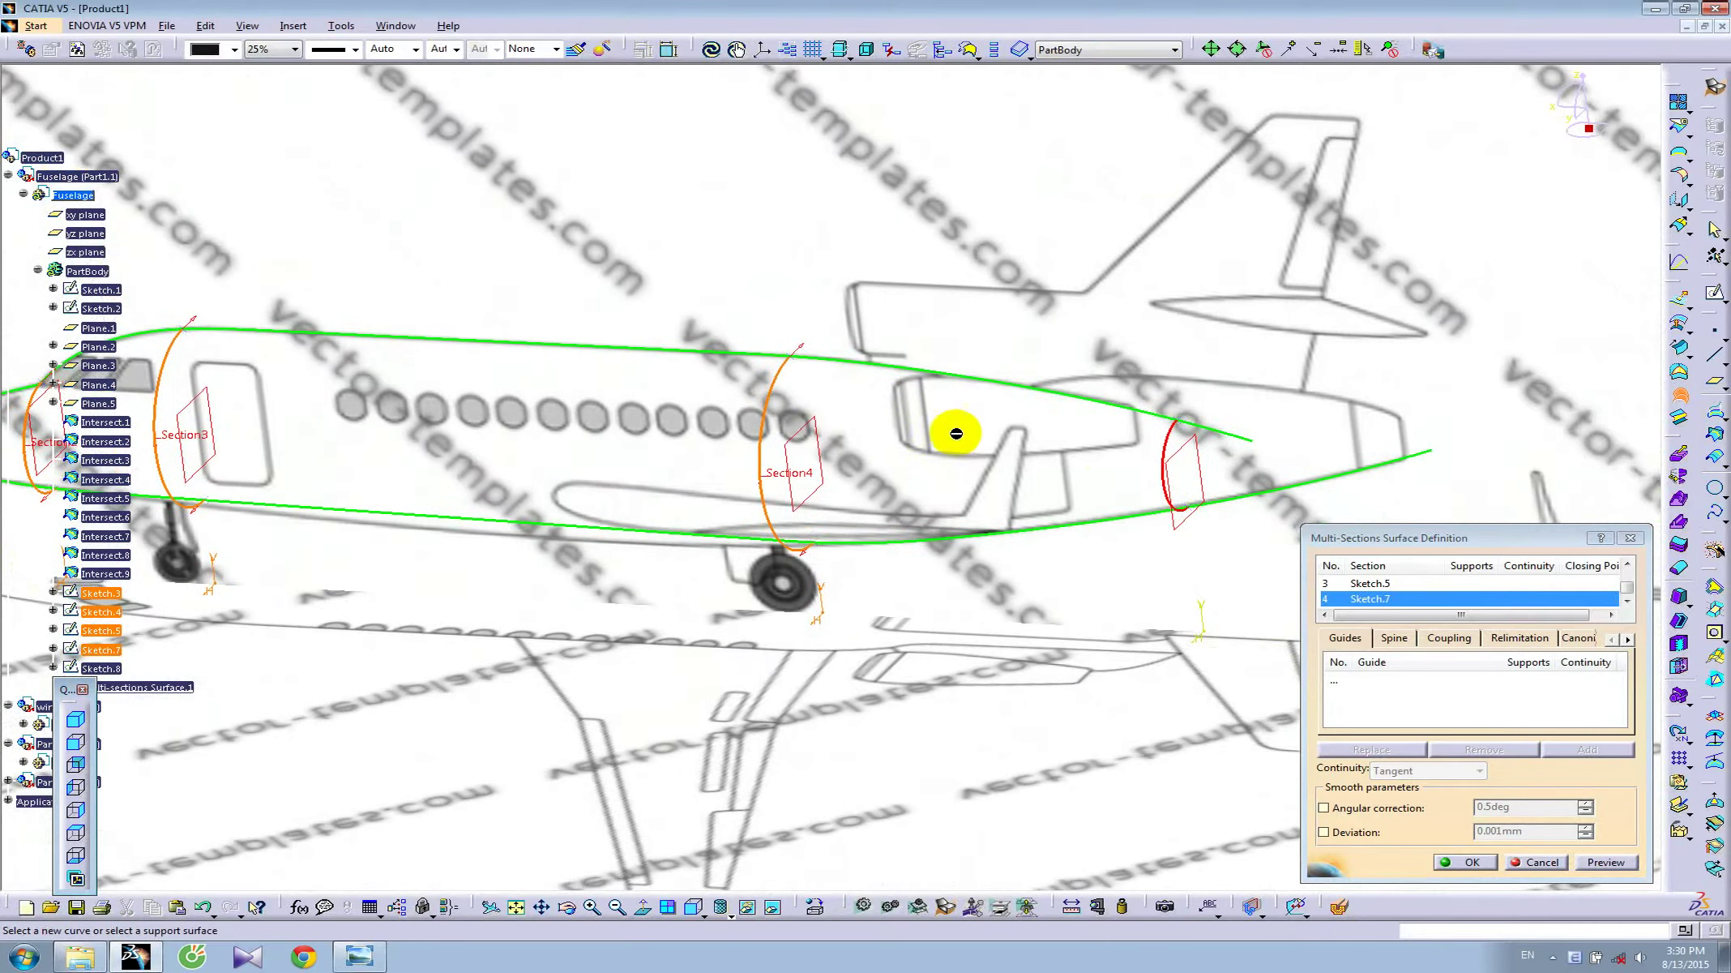
click(1171, 444)
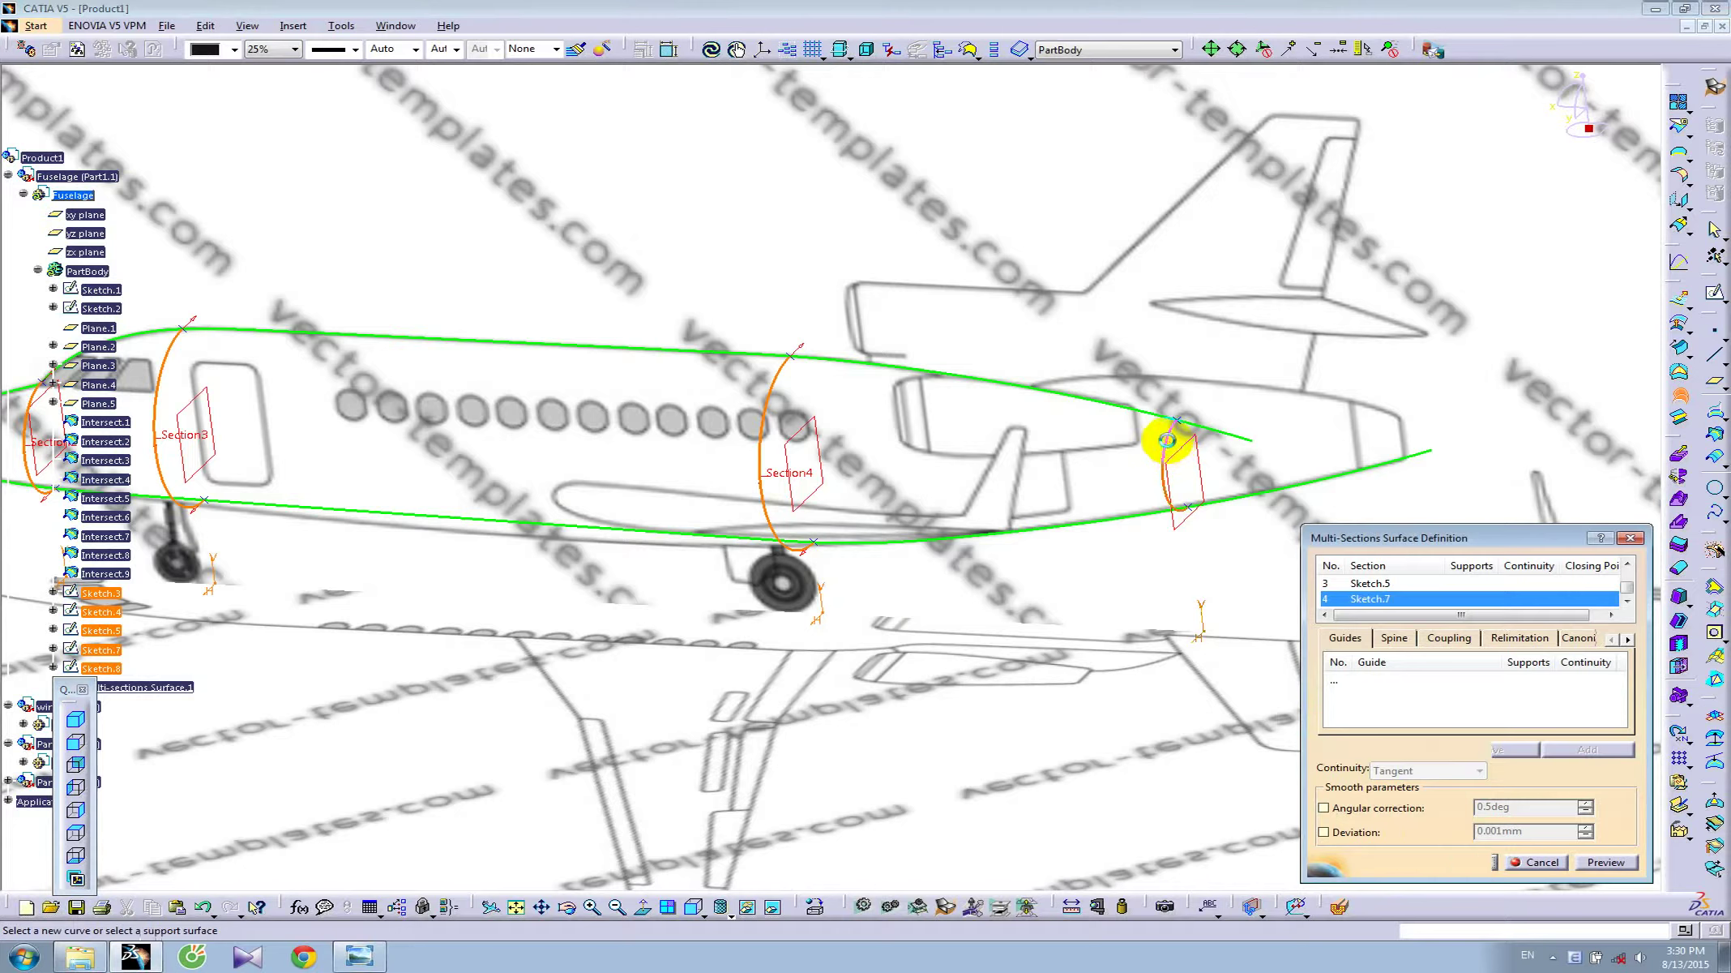
- Add the upper and lower fuselage curves as guides, preview, and create the lofted surface
click(1400, 681)
click(740, 354)
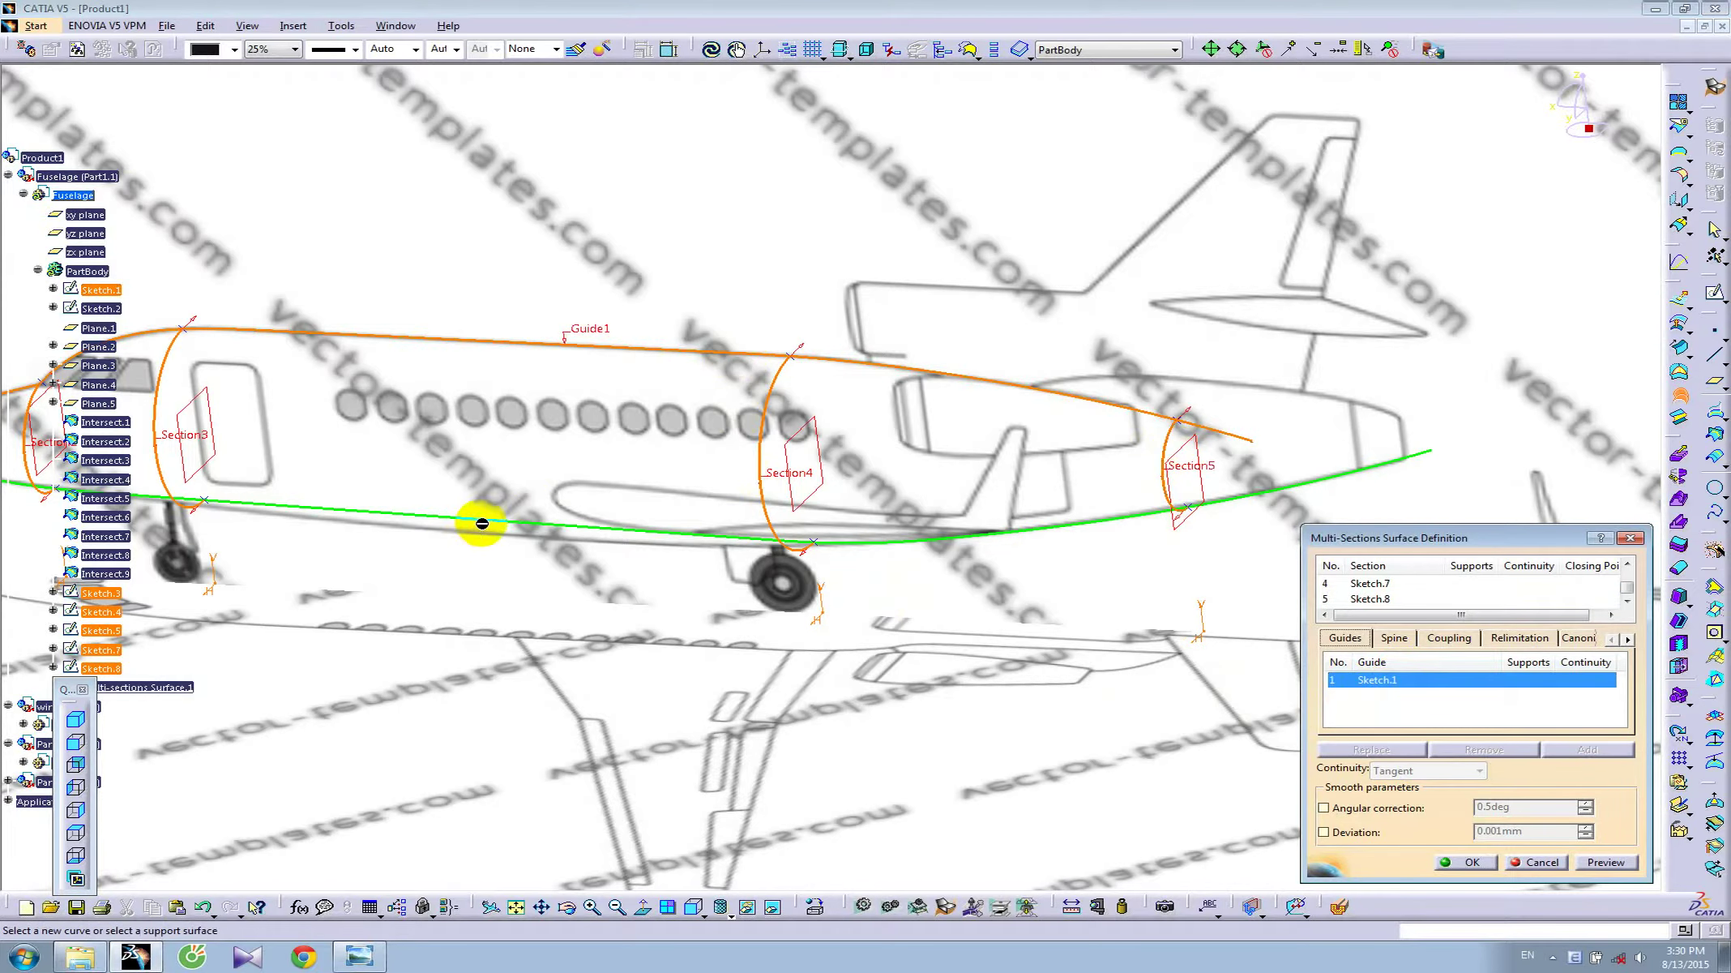
click(493, 525)
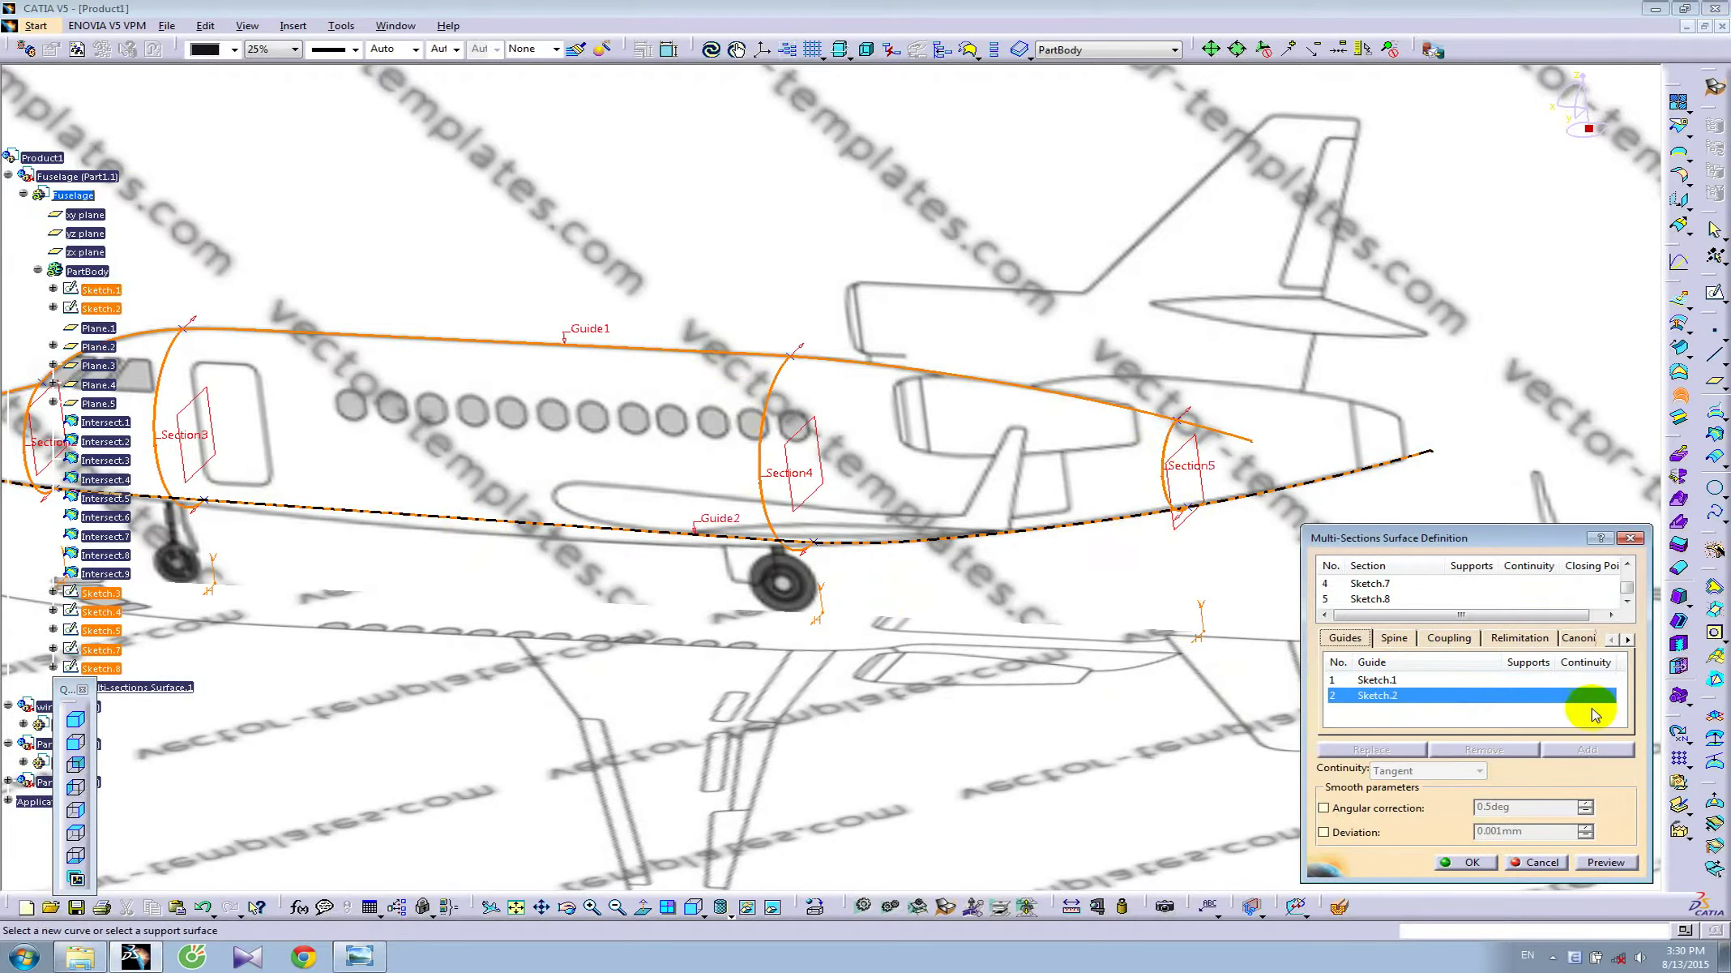
click(1609, 861)
mouse_move(696, 600)
middle_down()
mouse_move(785, 534)
mouse_move(607, 552)
mouse_move(951, 618)
mouse_move(544, 557)
mouse_move(947, 591)
mouse_move(885, 606)
mouse_move(842, 501)
mouse_move(826, 607)
middle_up()
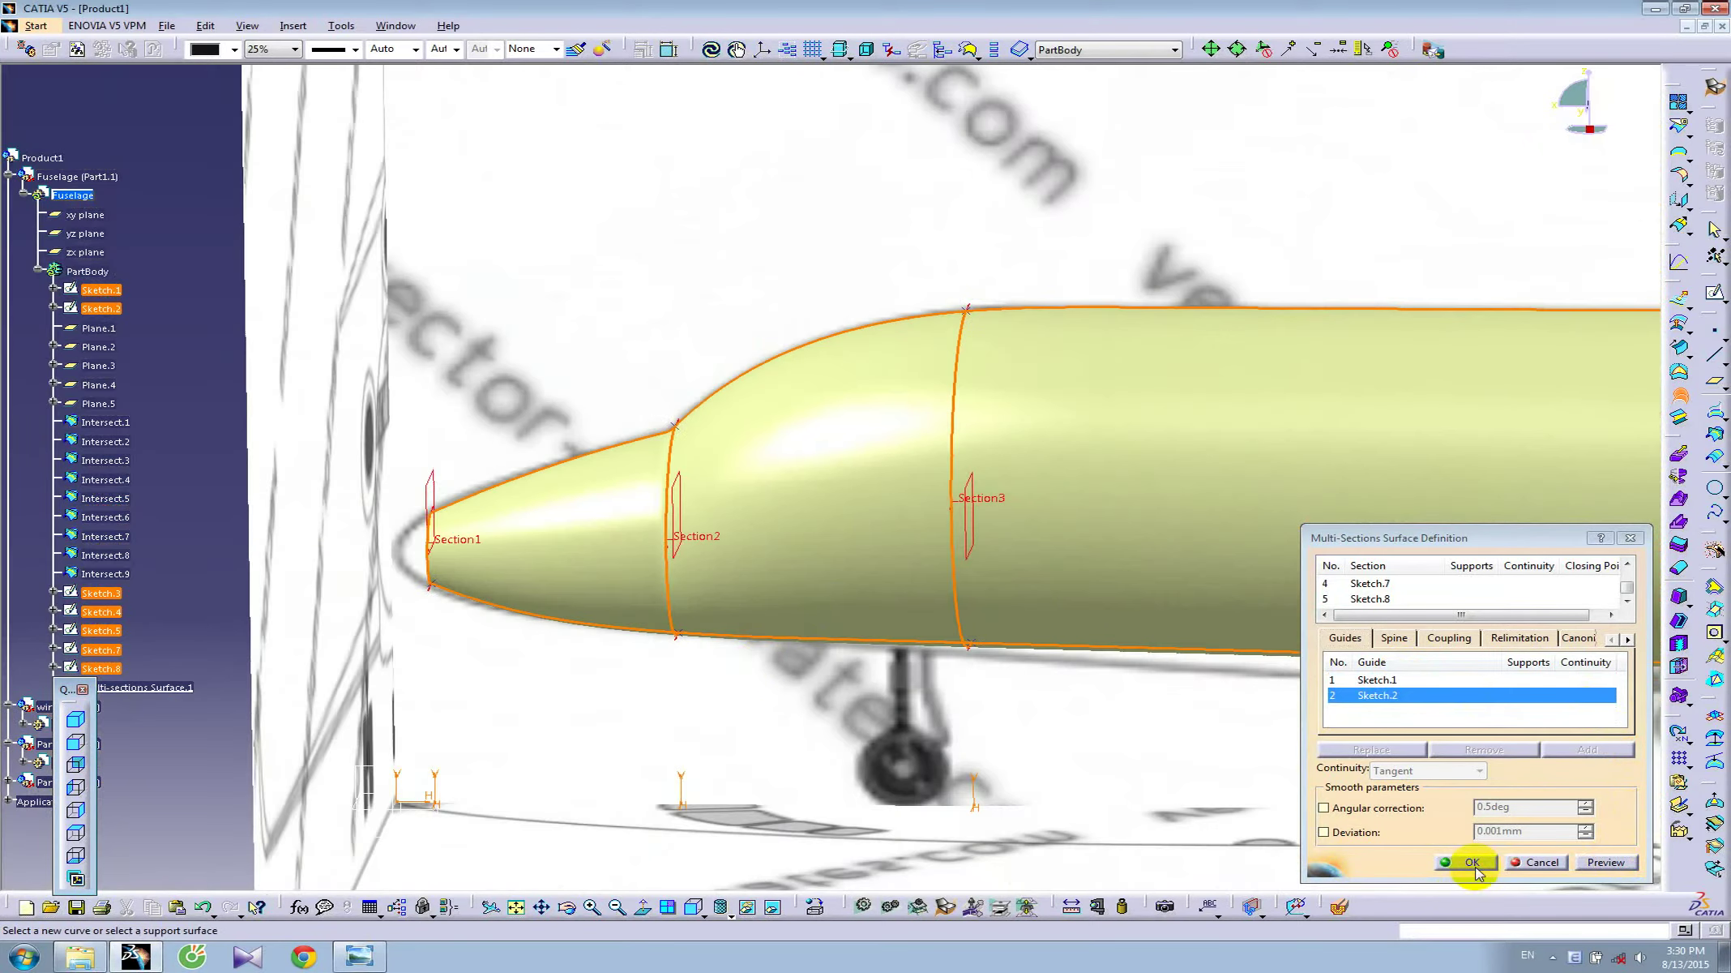
click(1474, 862)
mouse_move(1064, 675)
middle_down()
mouse_move(883, 612)
mouse_move(1106, 610)
mouse_move(1048, 669)
mouse_move(1025, 581)
mouse_move(989, 623)
mouse_move(958, 626)
mouse_move(910, 710)
mouse_move(928, 734)
mouse_move(707, 541)
mouse_move(696, 575)
mouse_move(1157, 527)
mouse_move(940, 523)
mouse_move(801, 614)
mouse_move(792, 541)
mouse_move(805, 647)
mouse_move(842, 568)
mouse_move(777, 626)
mouse_move(807, 665)
mouse_move(1018, 575)
middle_up()
mouse_move(655, 624)
middle_down()
mouse_move(734, 680)
mouse_move(877, 700)
mouse_move(757, 657)
mouse_move(692, 568)
mouse_move(793, 649)
mouse_move(793, 630)
mouse_move(760, 620)
mouse_move(754, 650)
middle_up()
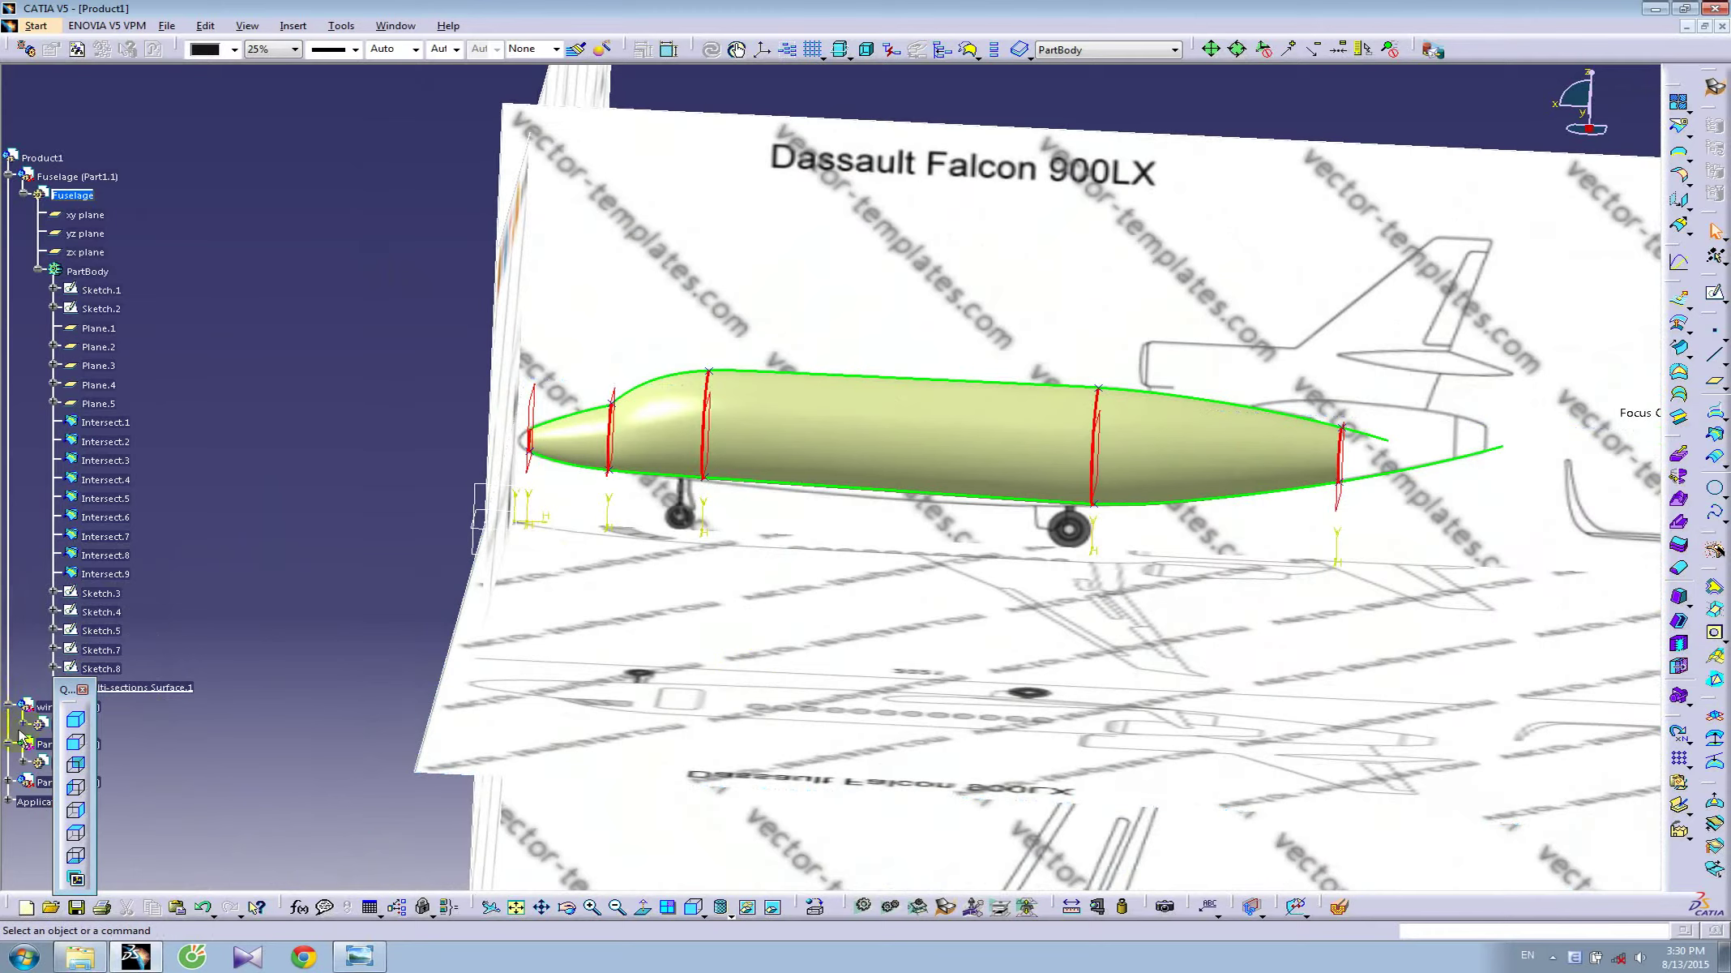
click(83, 820)
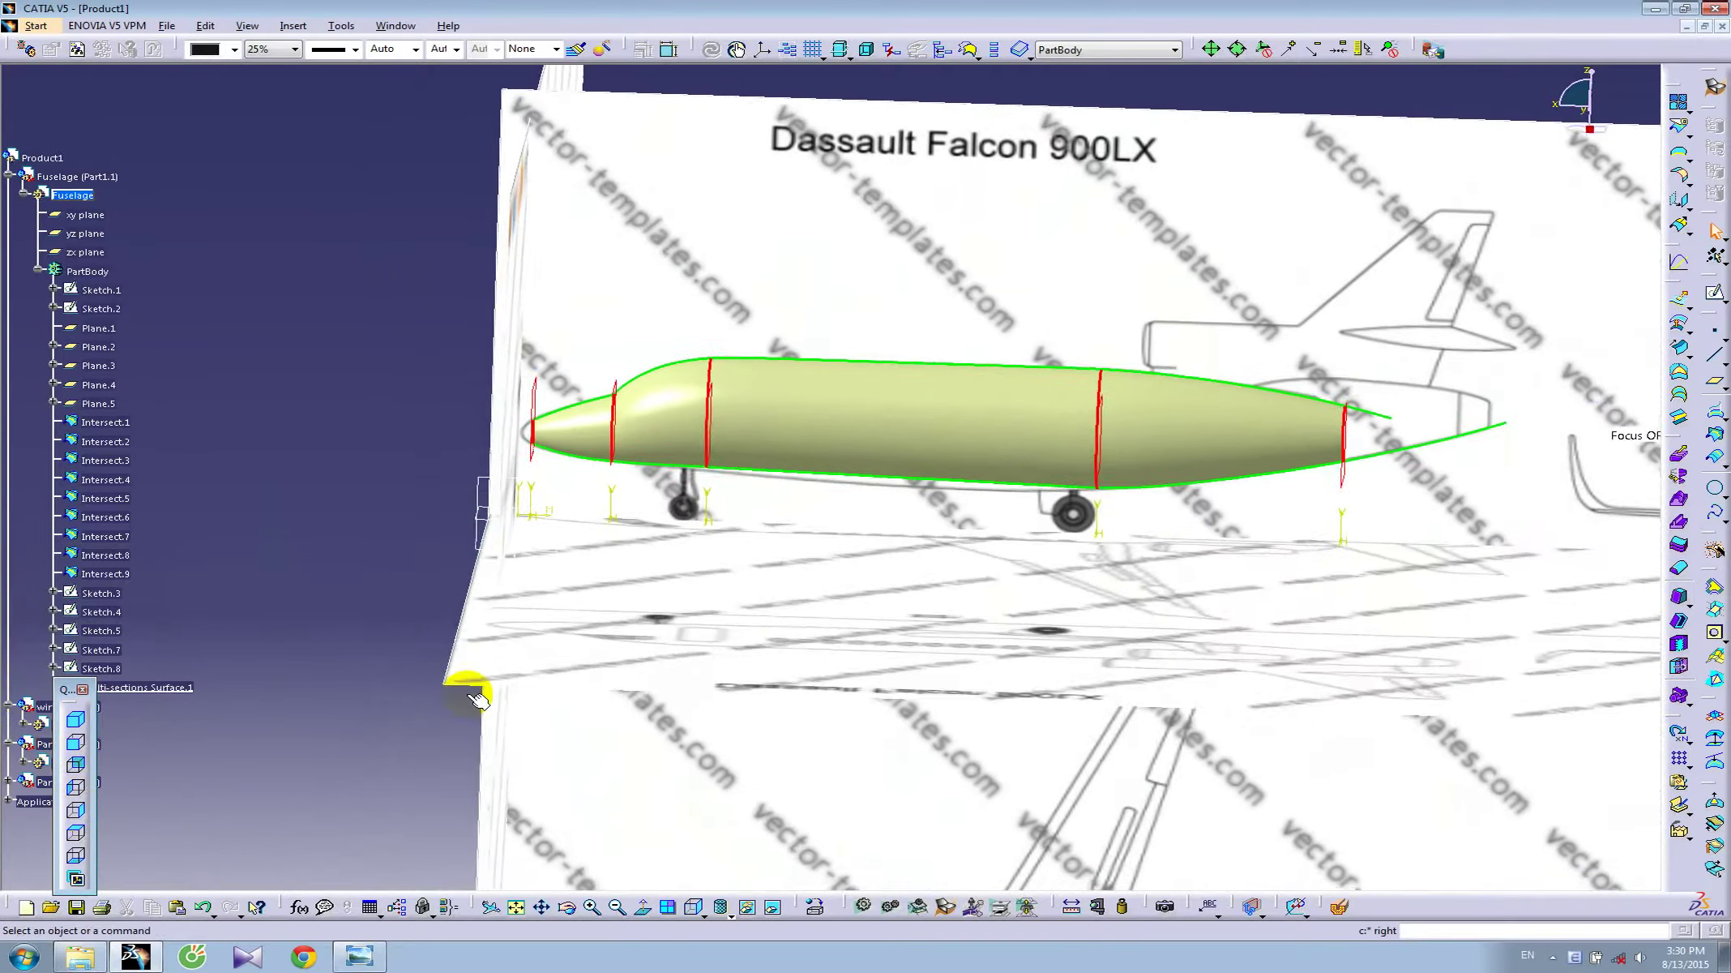
click(77, 809)
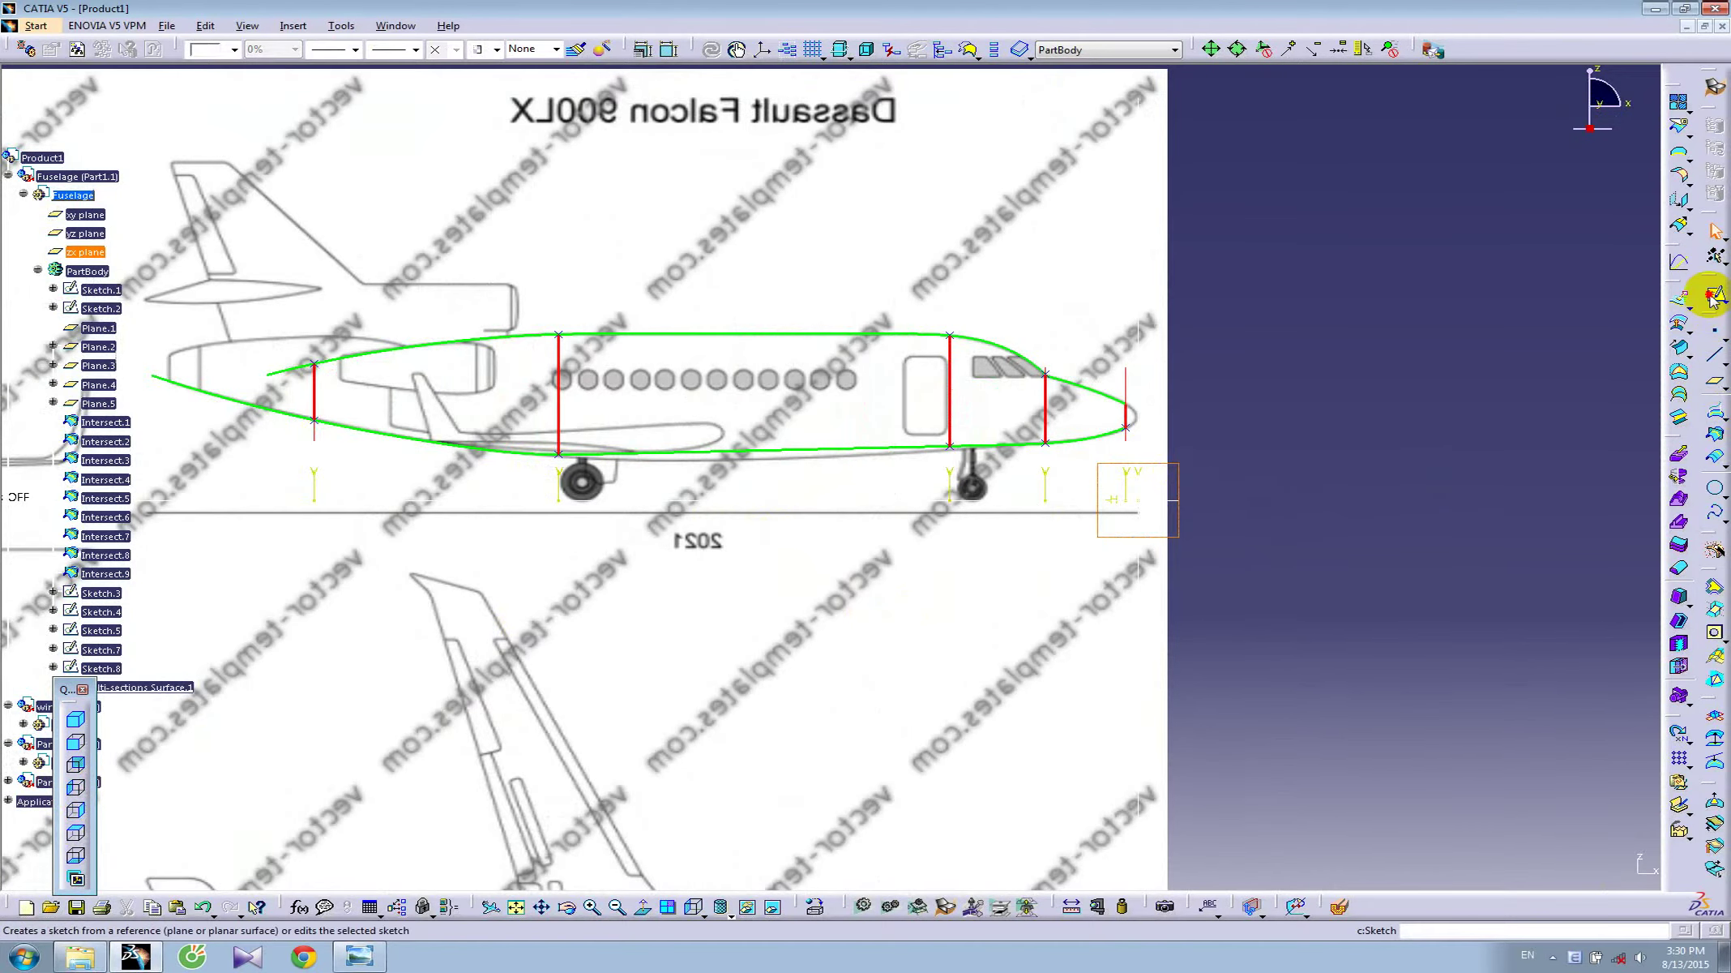
- Start and abandon an empty sketch, then zoom in on the fuselage nose section
click(1706, 323)
click(1164, 516)
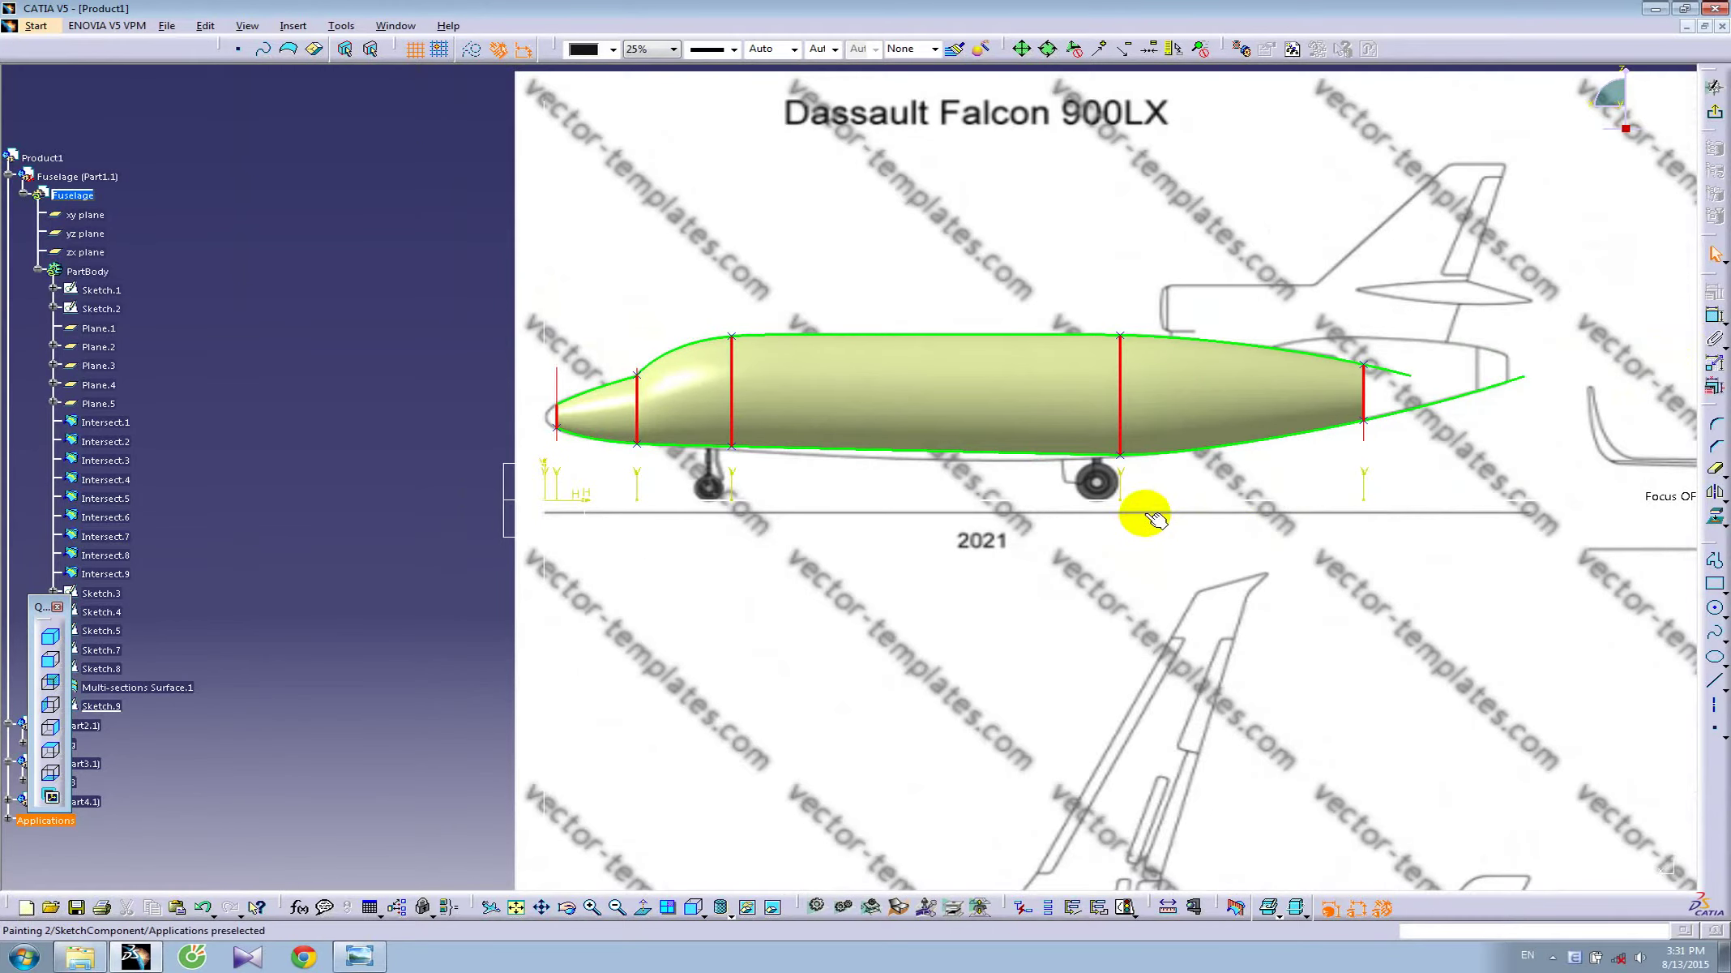
click(1715, 111)
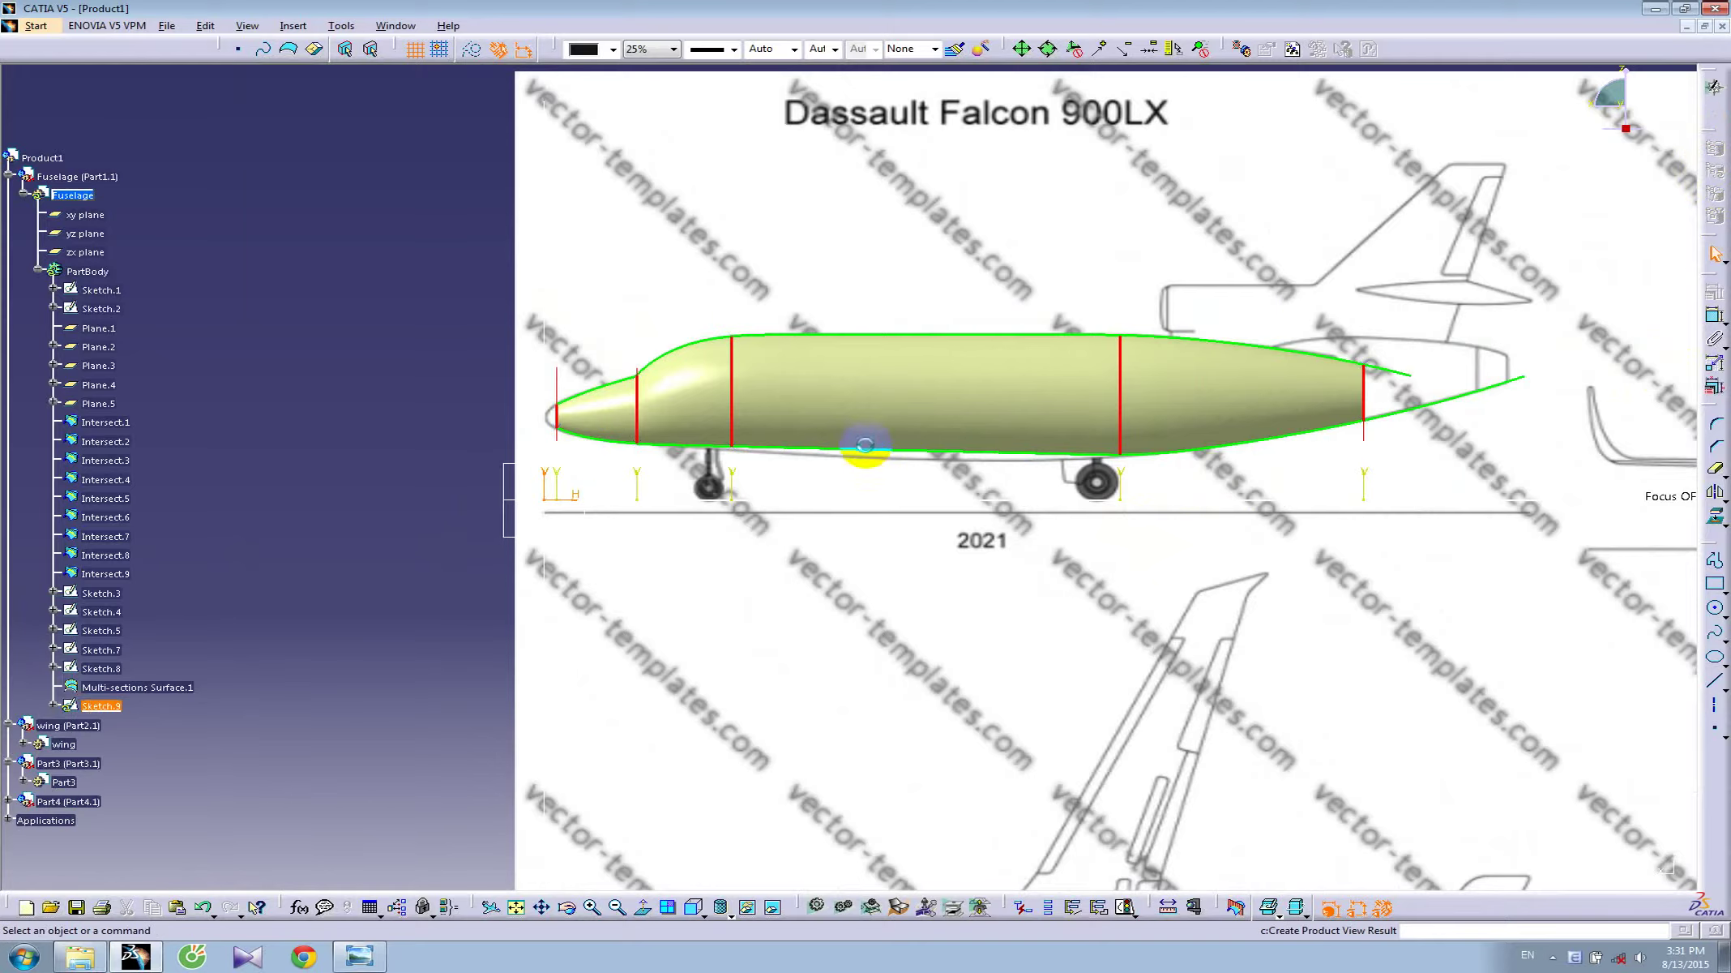
click(800, 460)
mouse_move(585, 482)
middle_down()
mouse_move(1129, 478)
mouse_move(1198, 397)
mouse_move(936, 587)
mouse_move(932, 550)
middle_up()
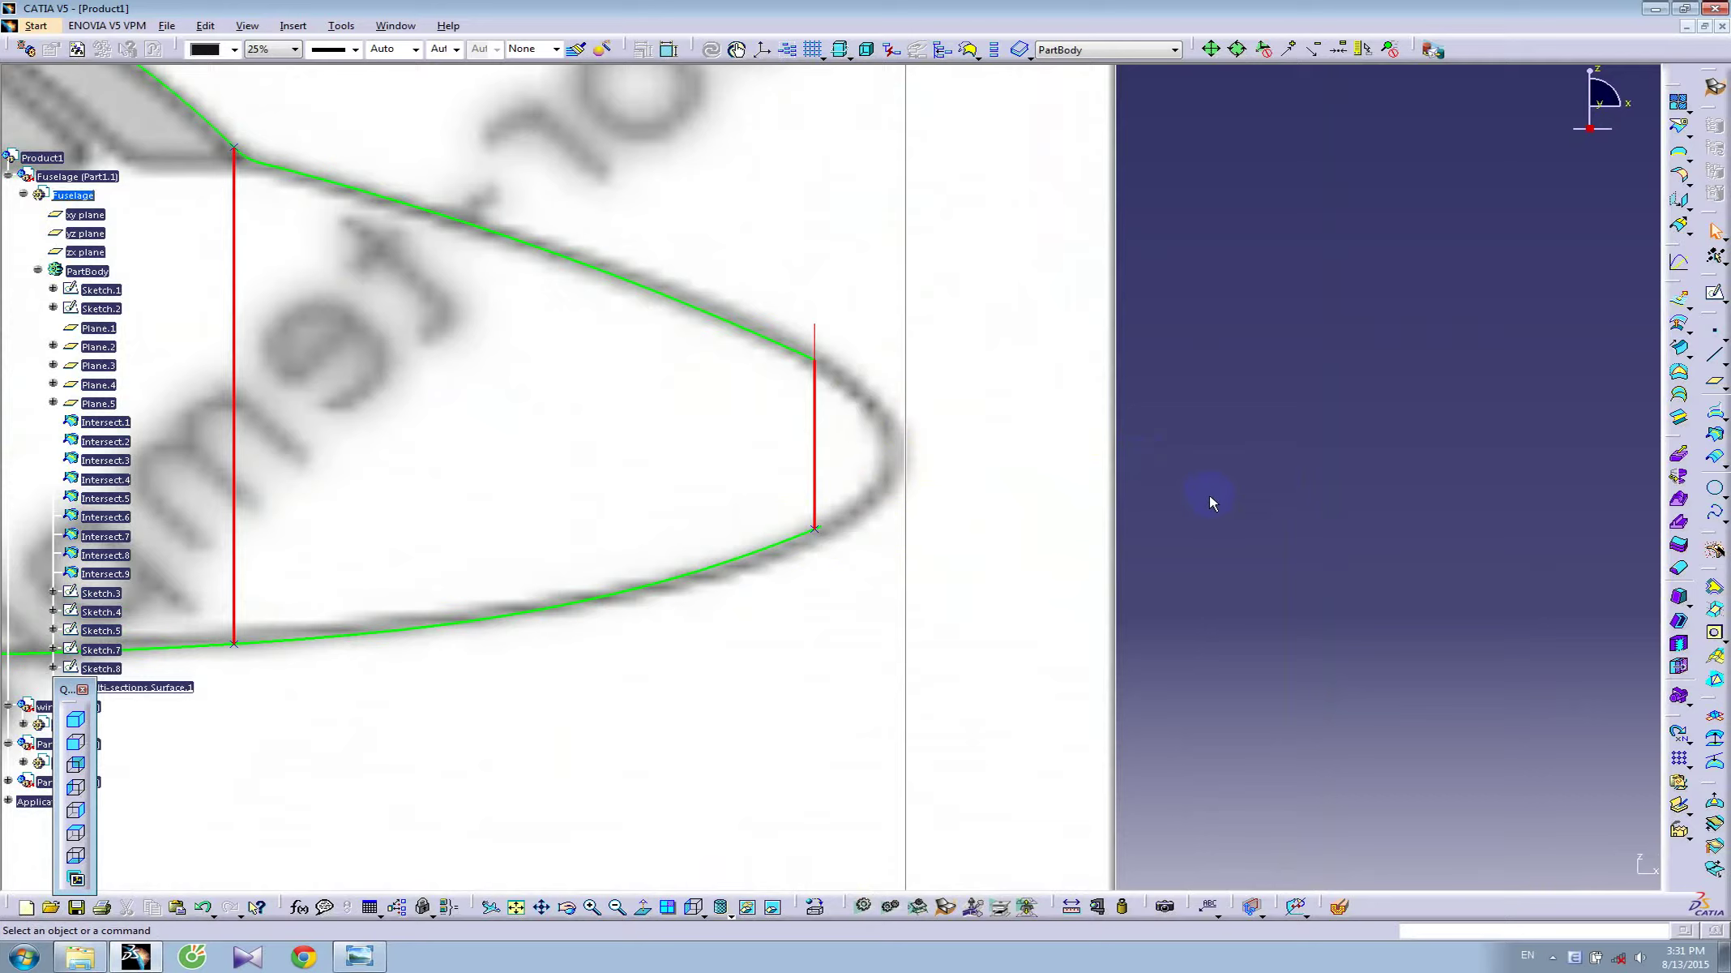
mouse_move(986, 417)
ctrl+middle_down()
mouse_move(950, 584)
mouse_move(906, 480)
ctrl+middle_up()
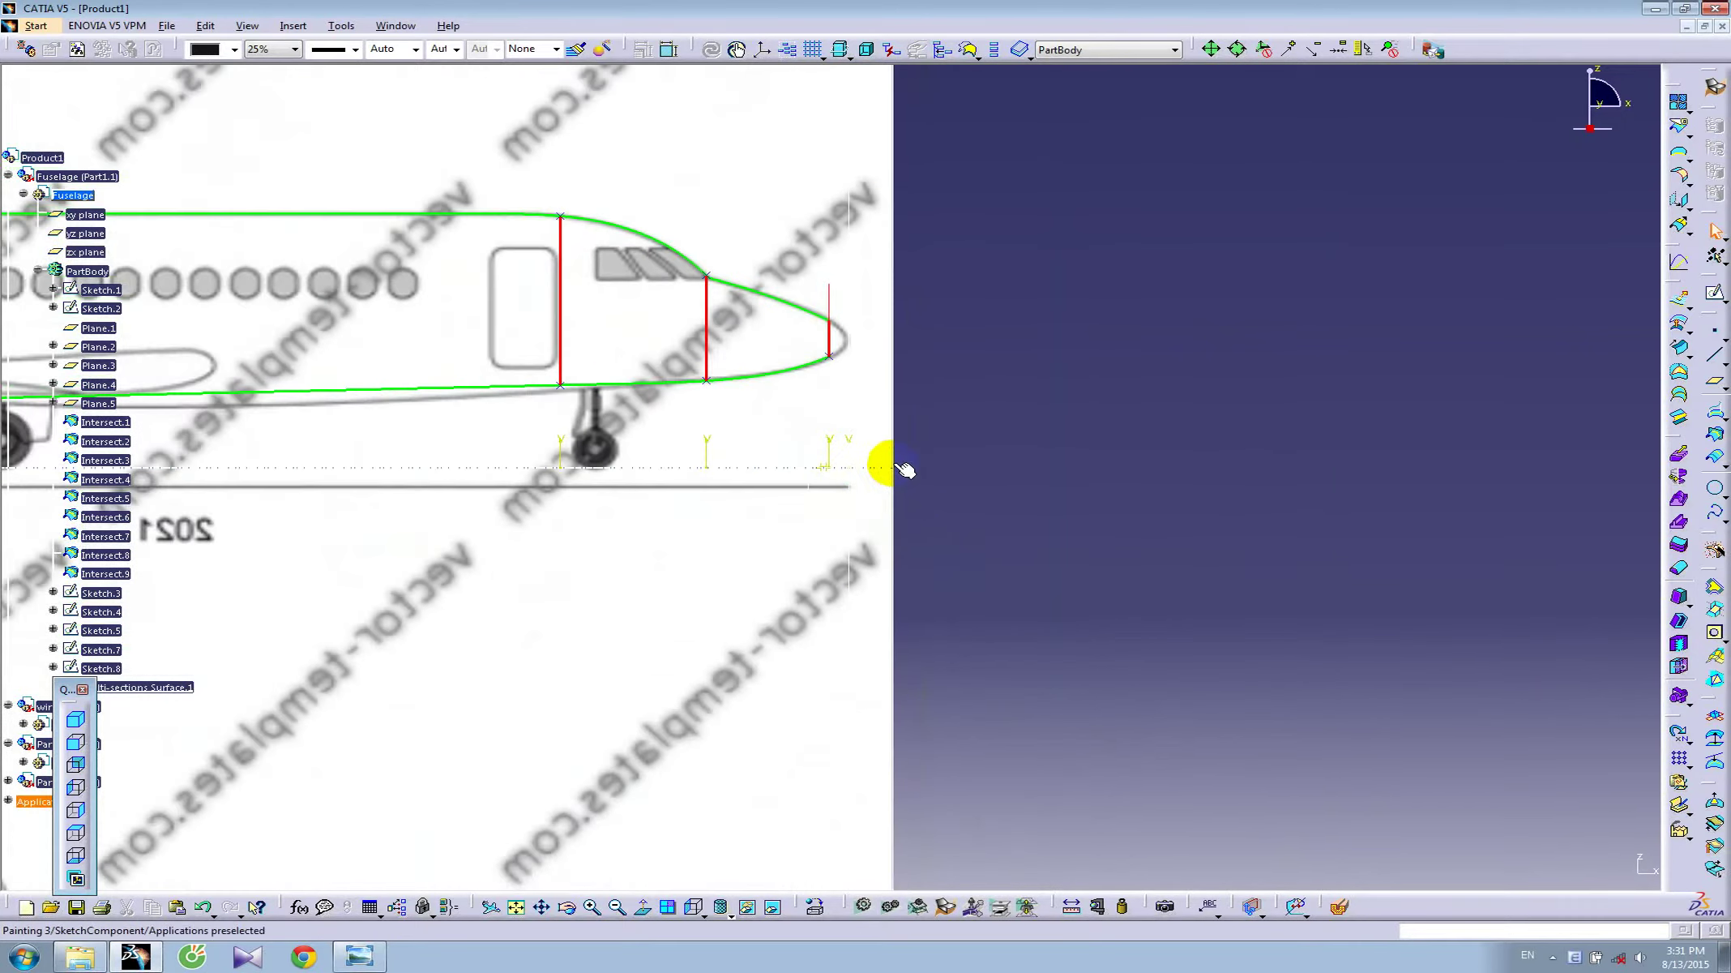
- Open a new sketch on the zx plane at the nose tip and bring up the Falcon 7X photo
click(900, 467)
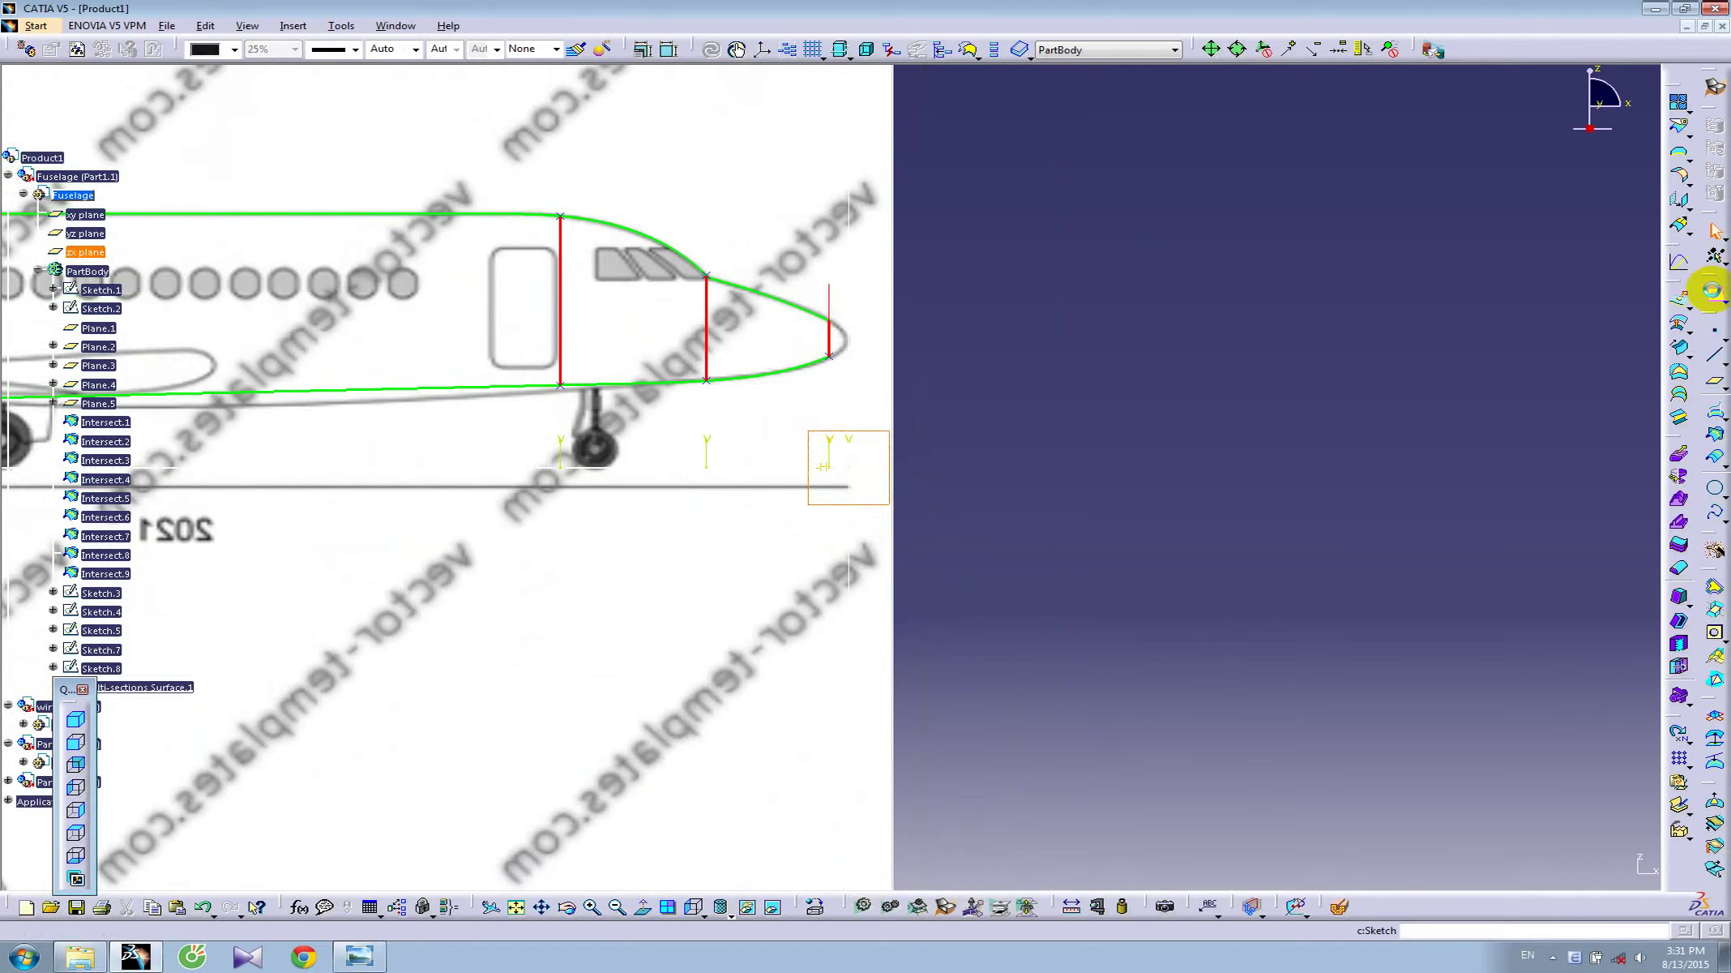
click(1713, 291)
mouse_move(1179, 514)
ctrl+middle_down()
mouse_move(1017, 281)
mouse_move(963, 685)
mouse_move(963, 591)
mouse_move(901, 527)
mouse_move(965, 733)
ctrl+middle_up()
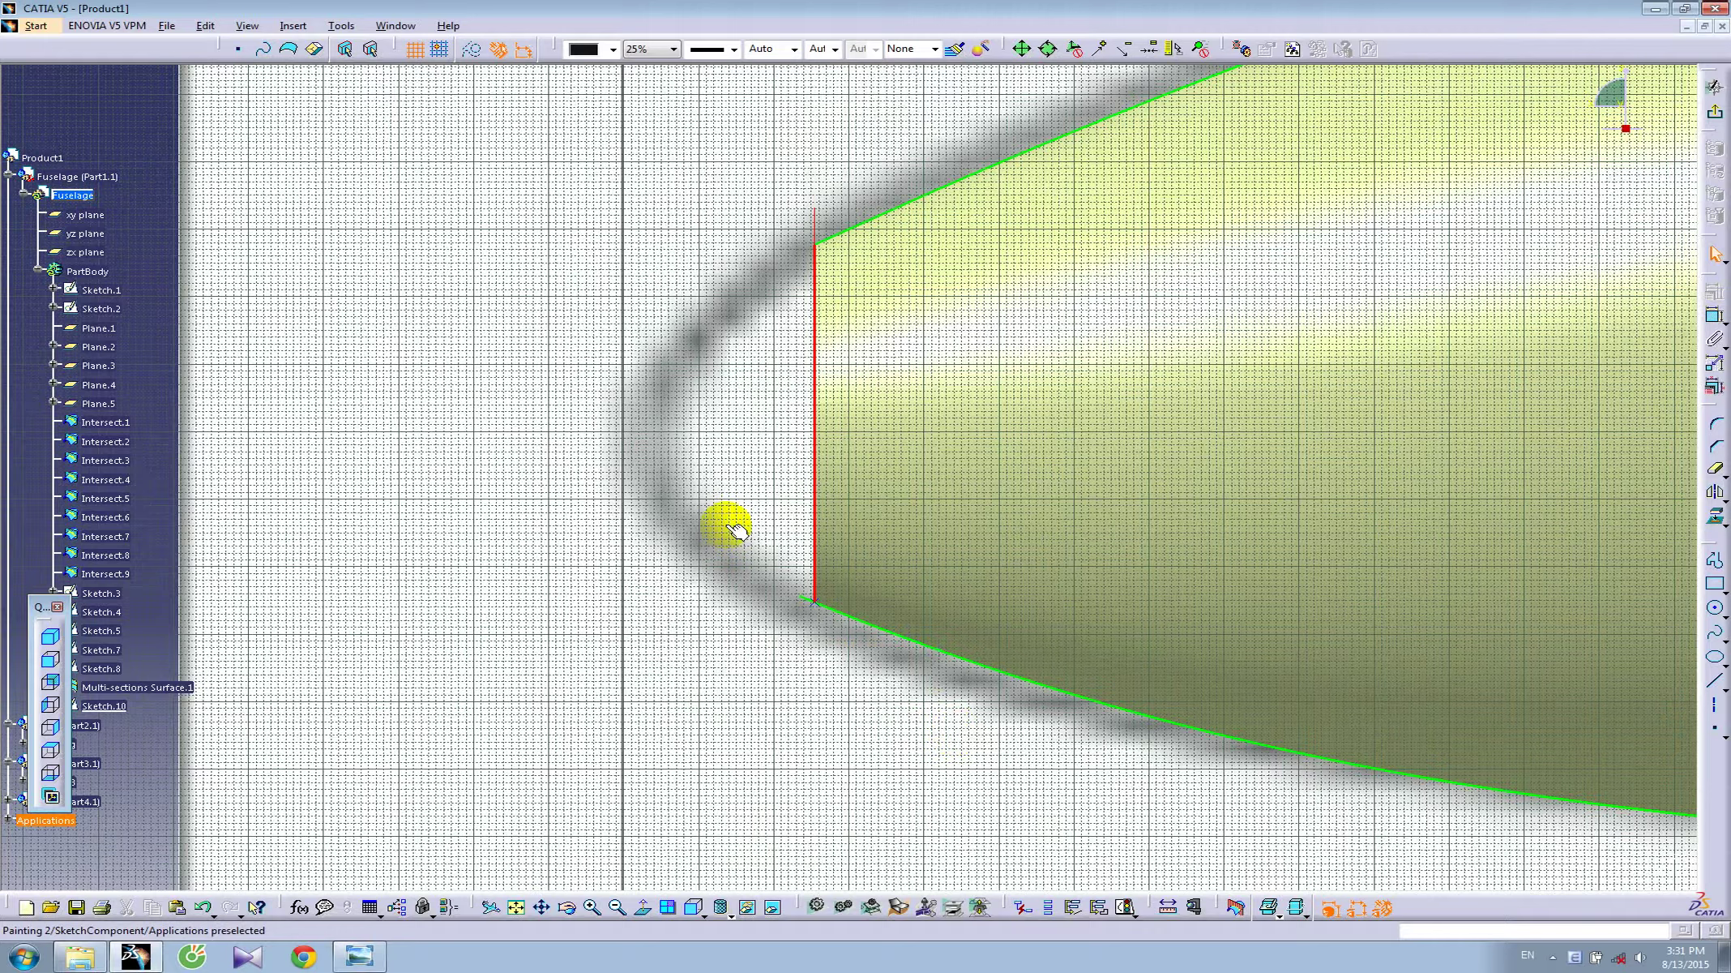
click(688, 487)
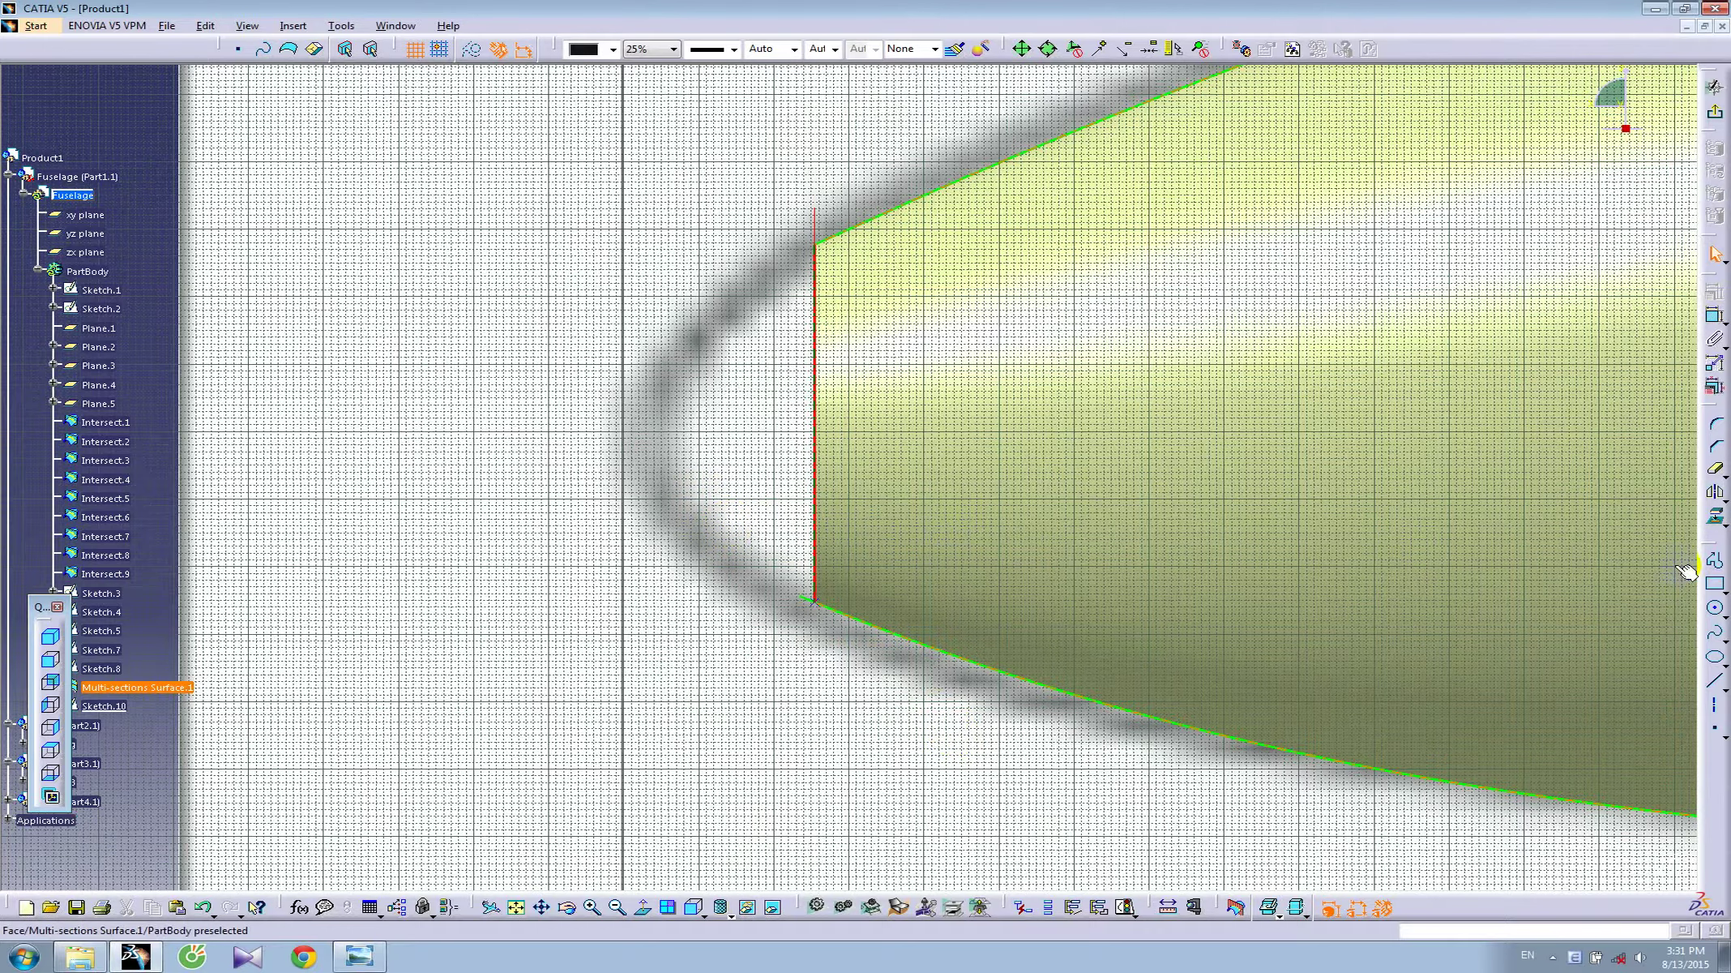
click(1713, 587)
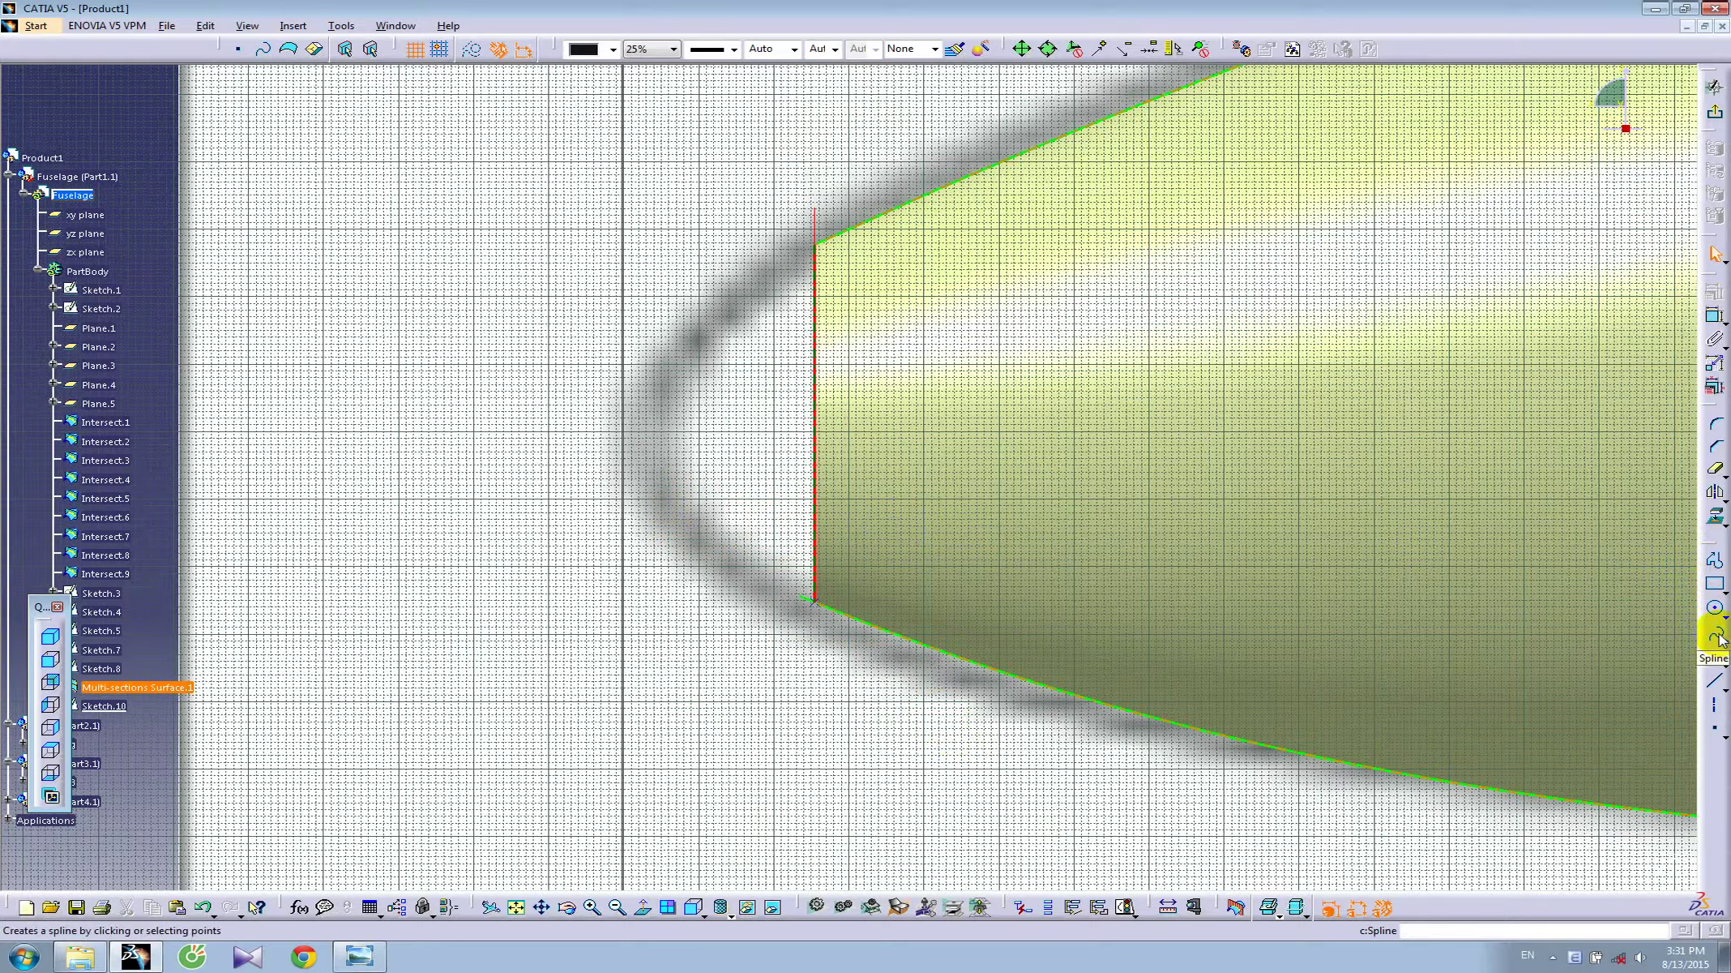
click(357, 958)
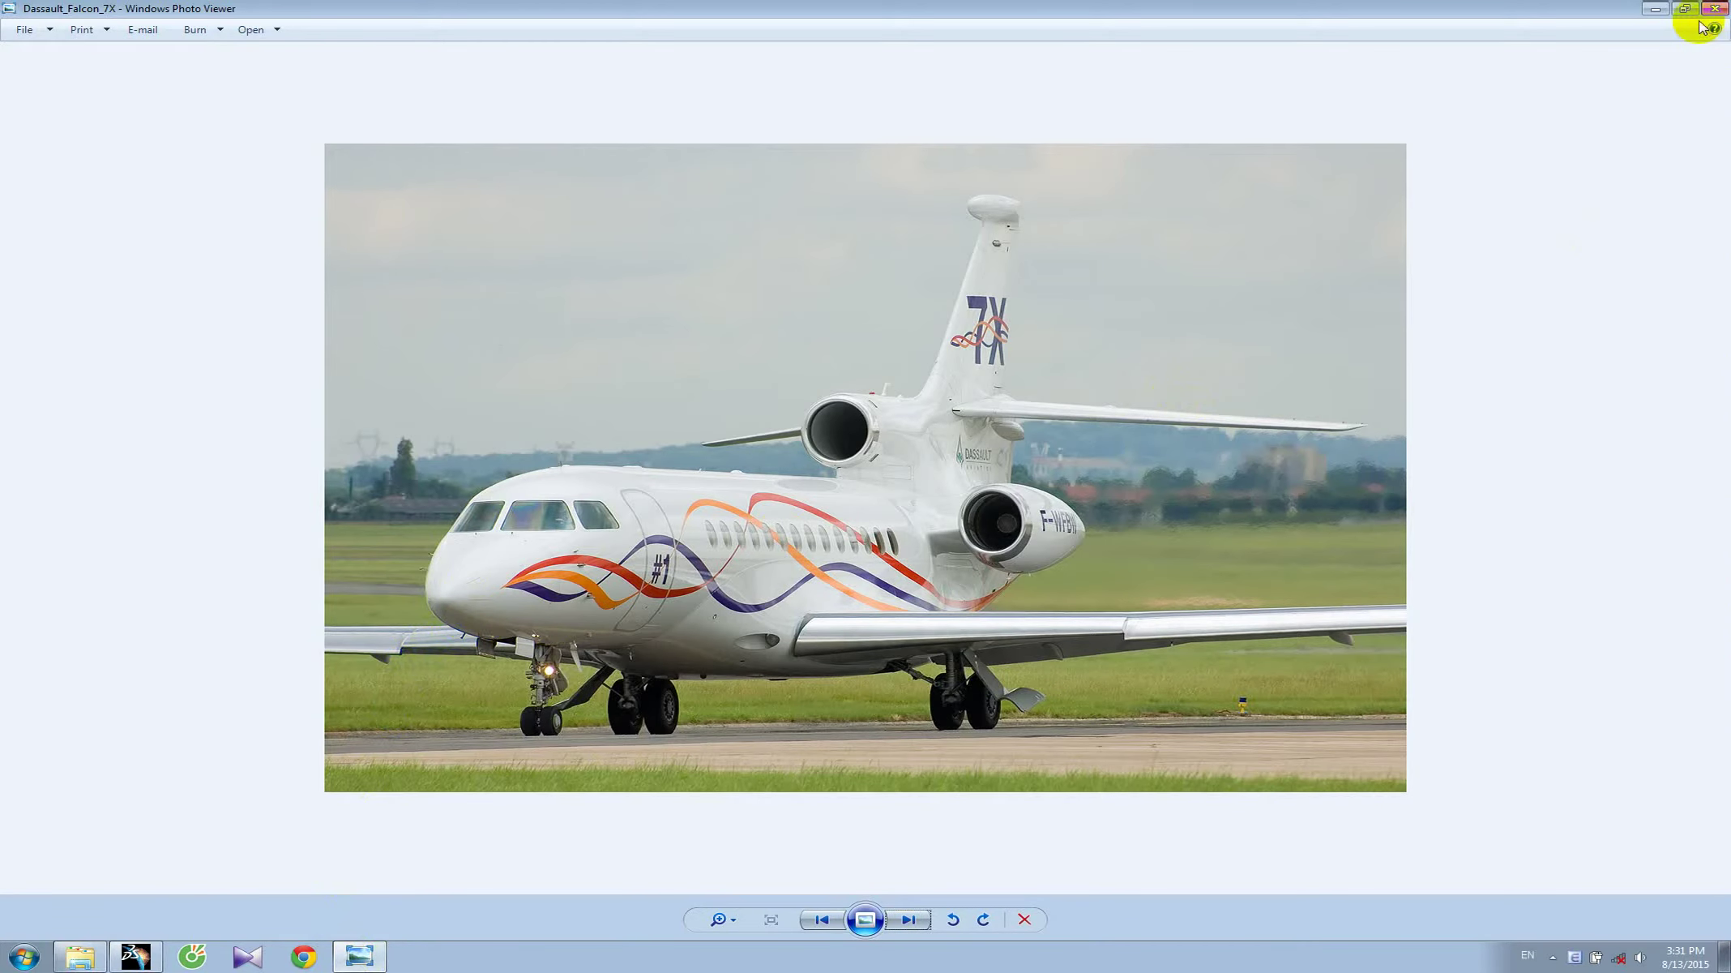
- Minimize the Falcon 7X reference photo to return to the CATIA nose sketch
click(1657, 9)
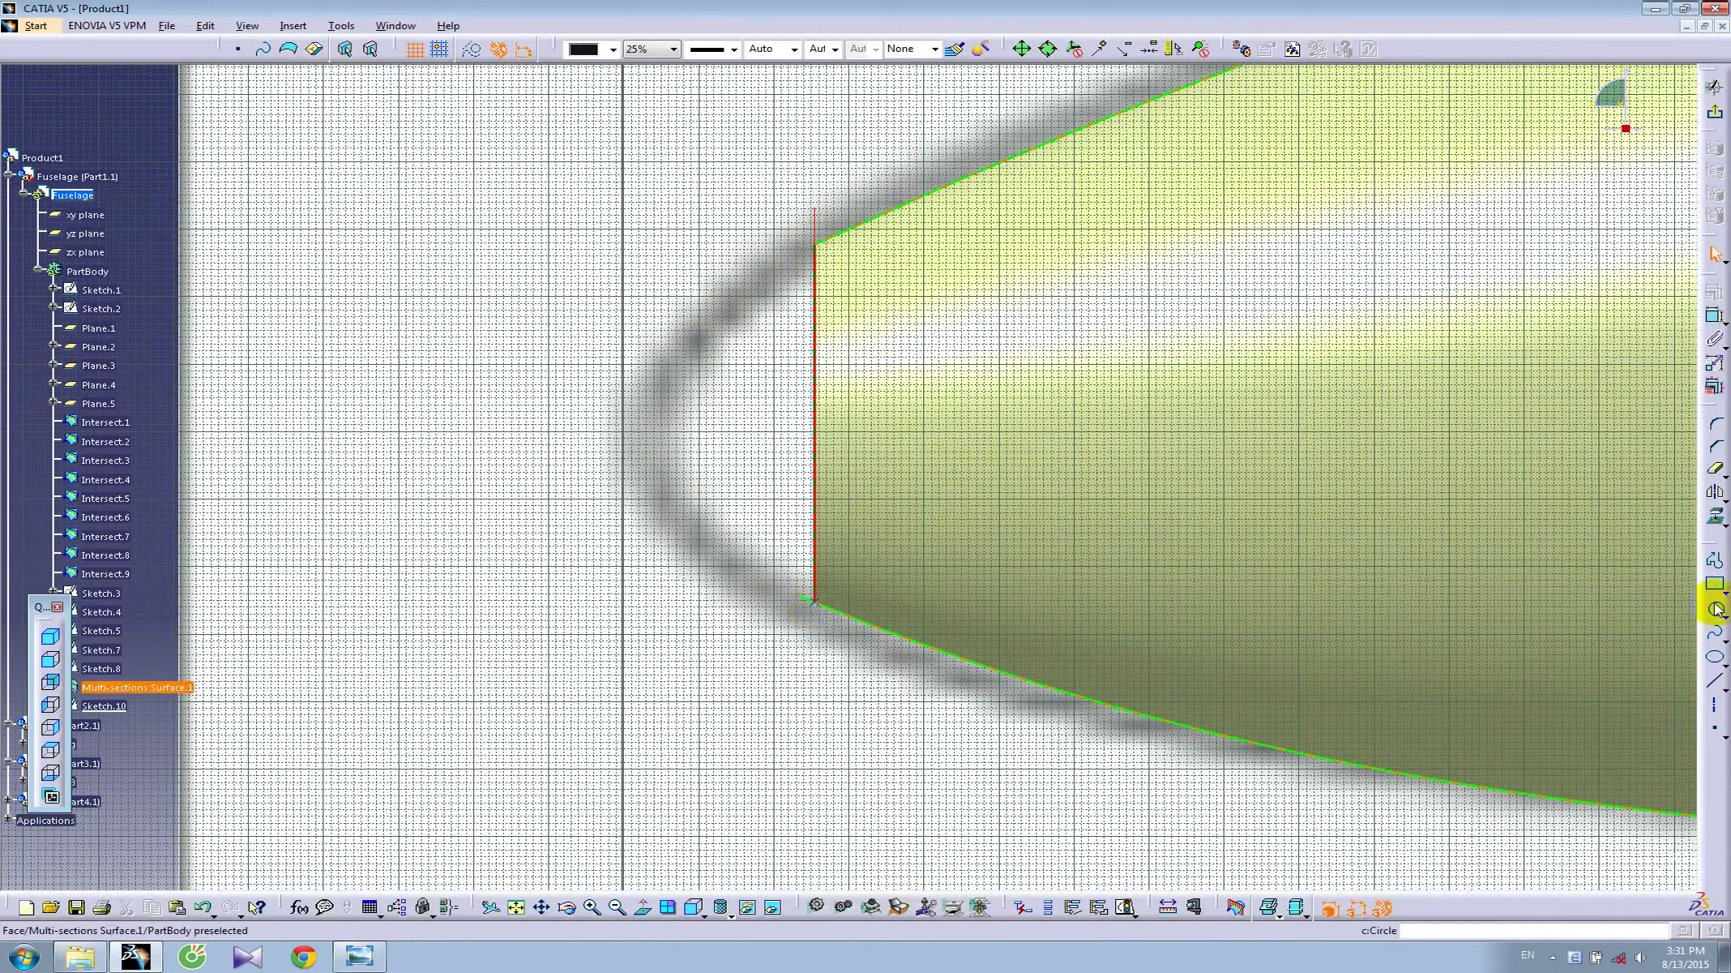
- Profile a horizontal line from the centre axis to the red edge, then vertically up to its top corner
click(1553, 958)
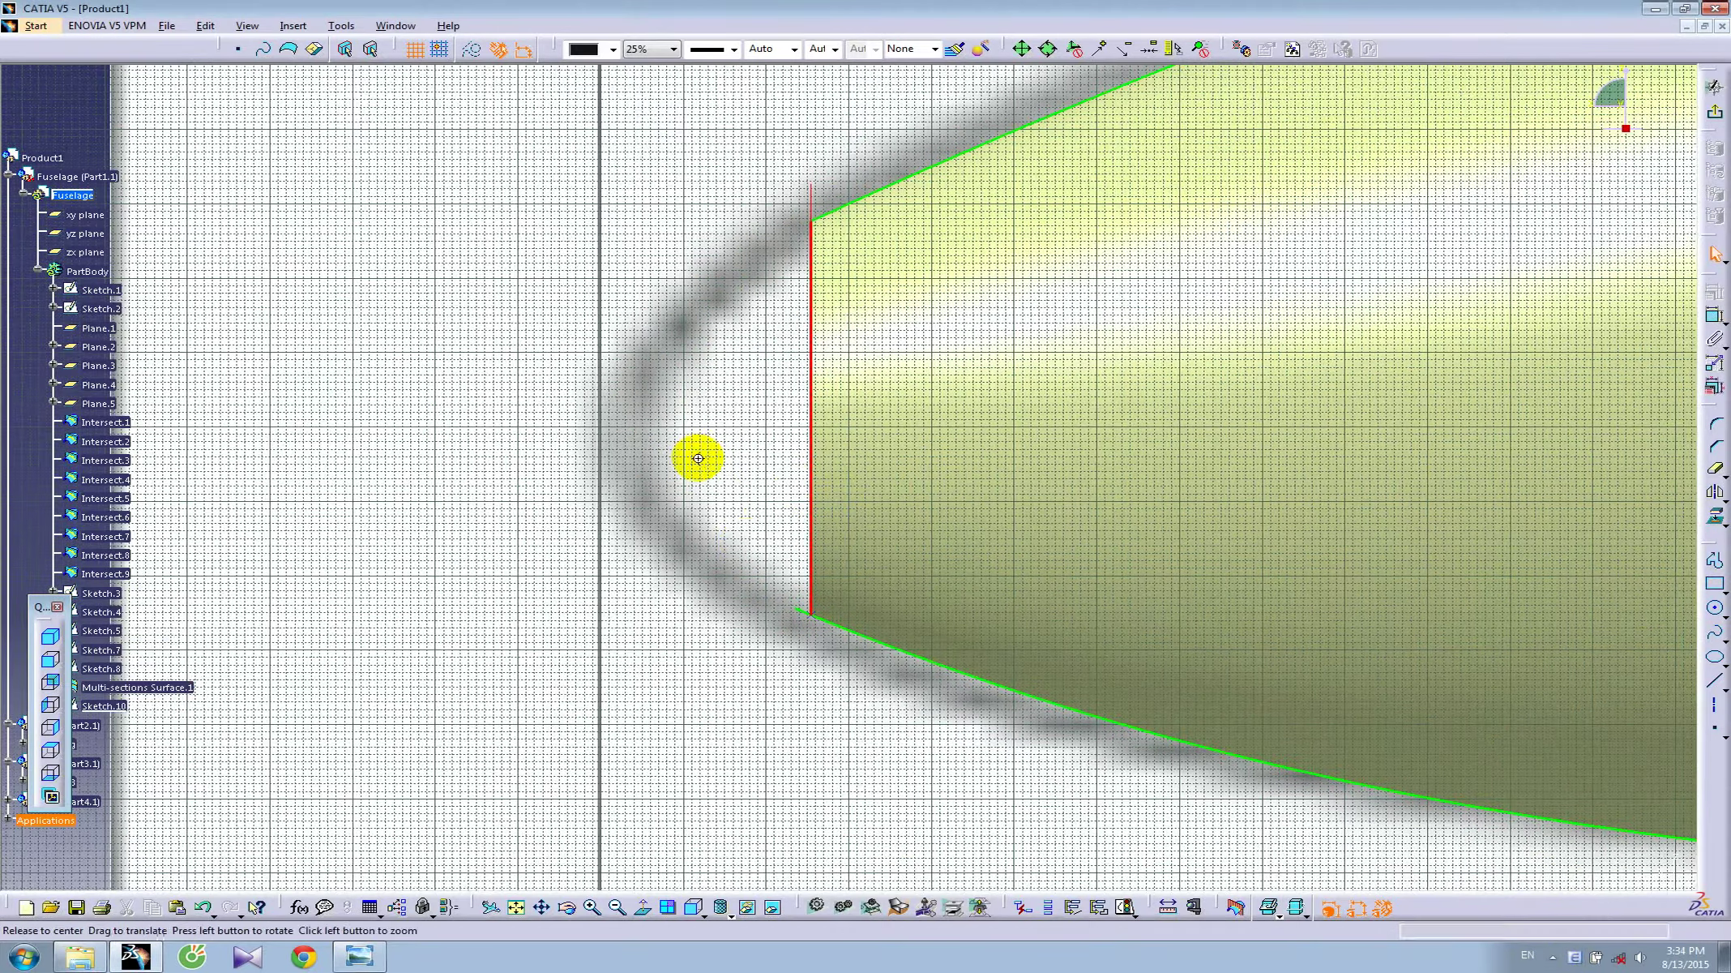
middle_drag(696, 457, 766, 561)
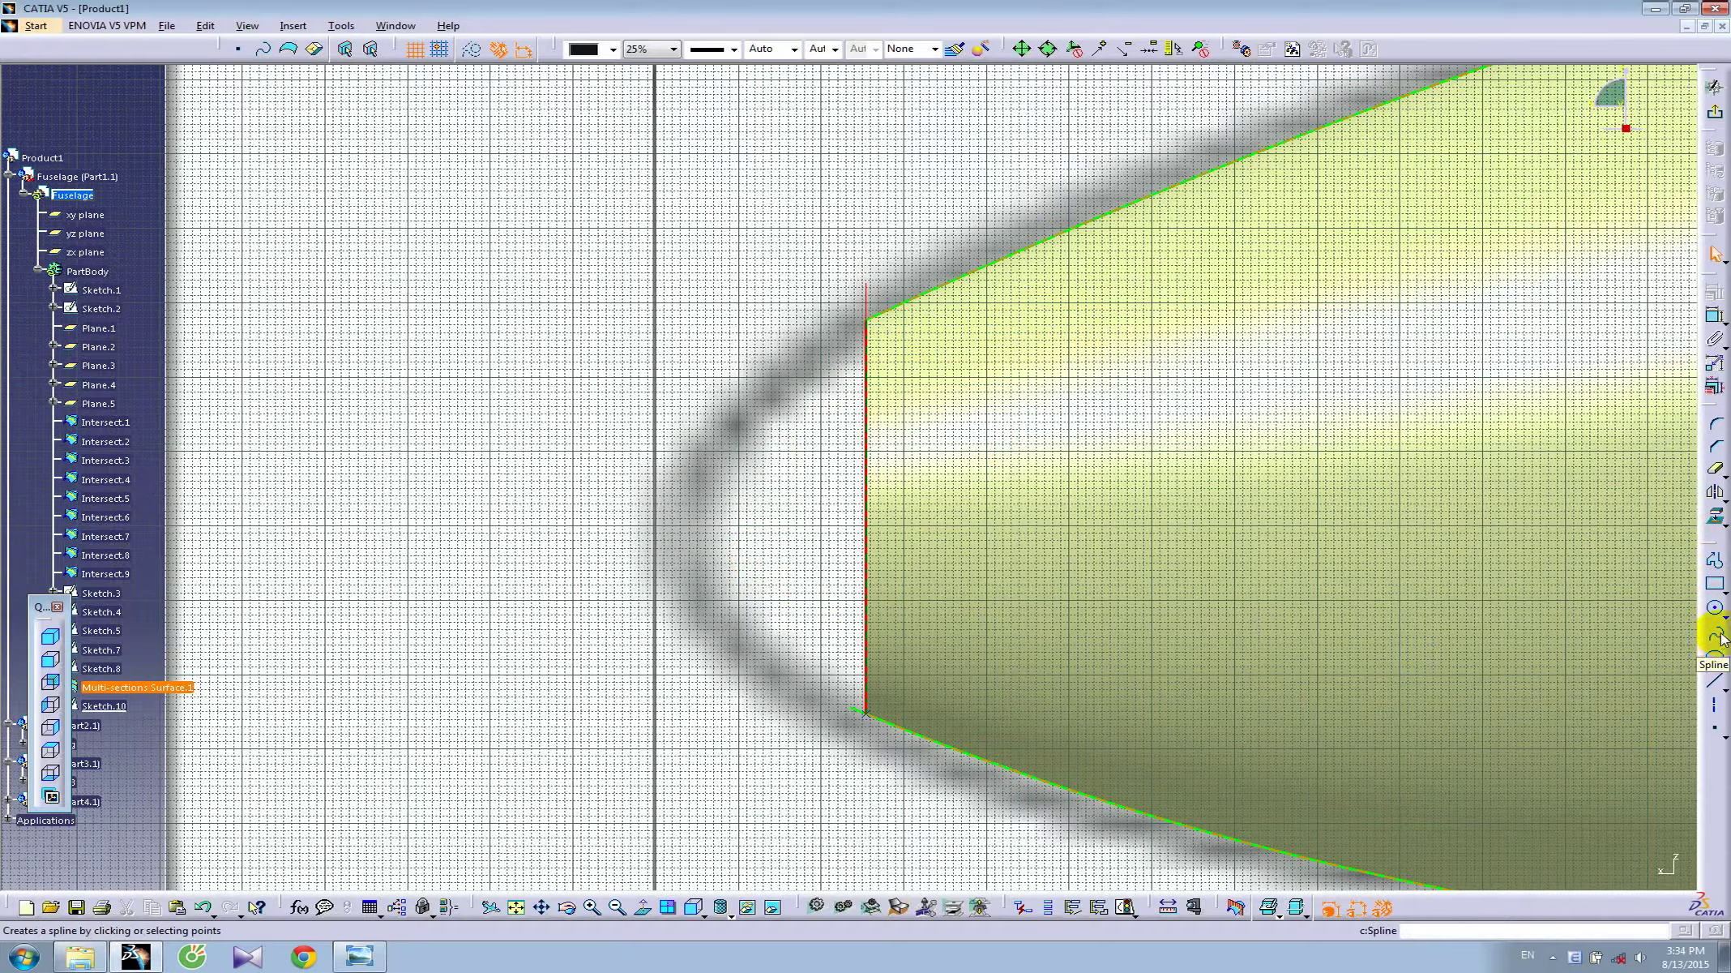
click(1716, 565)
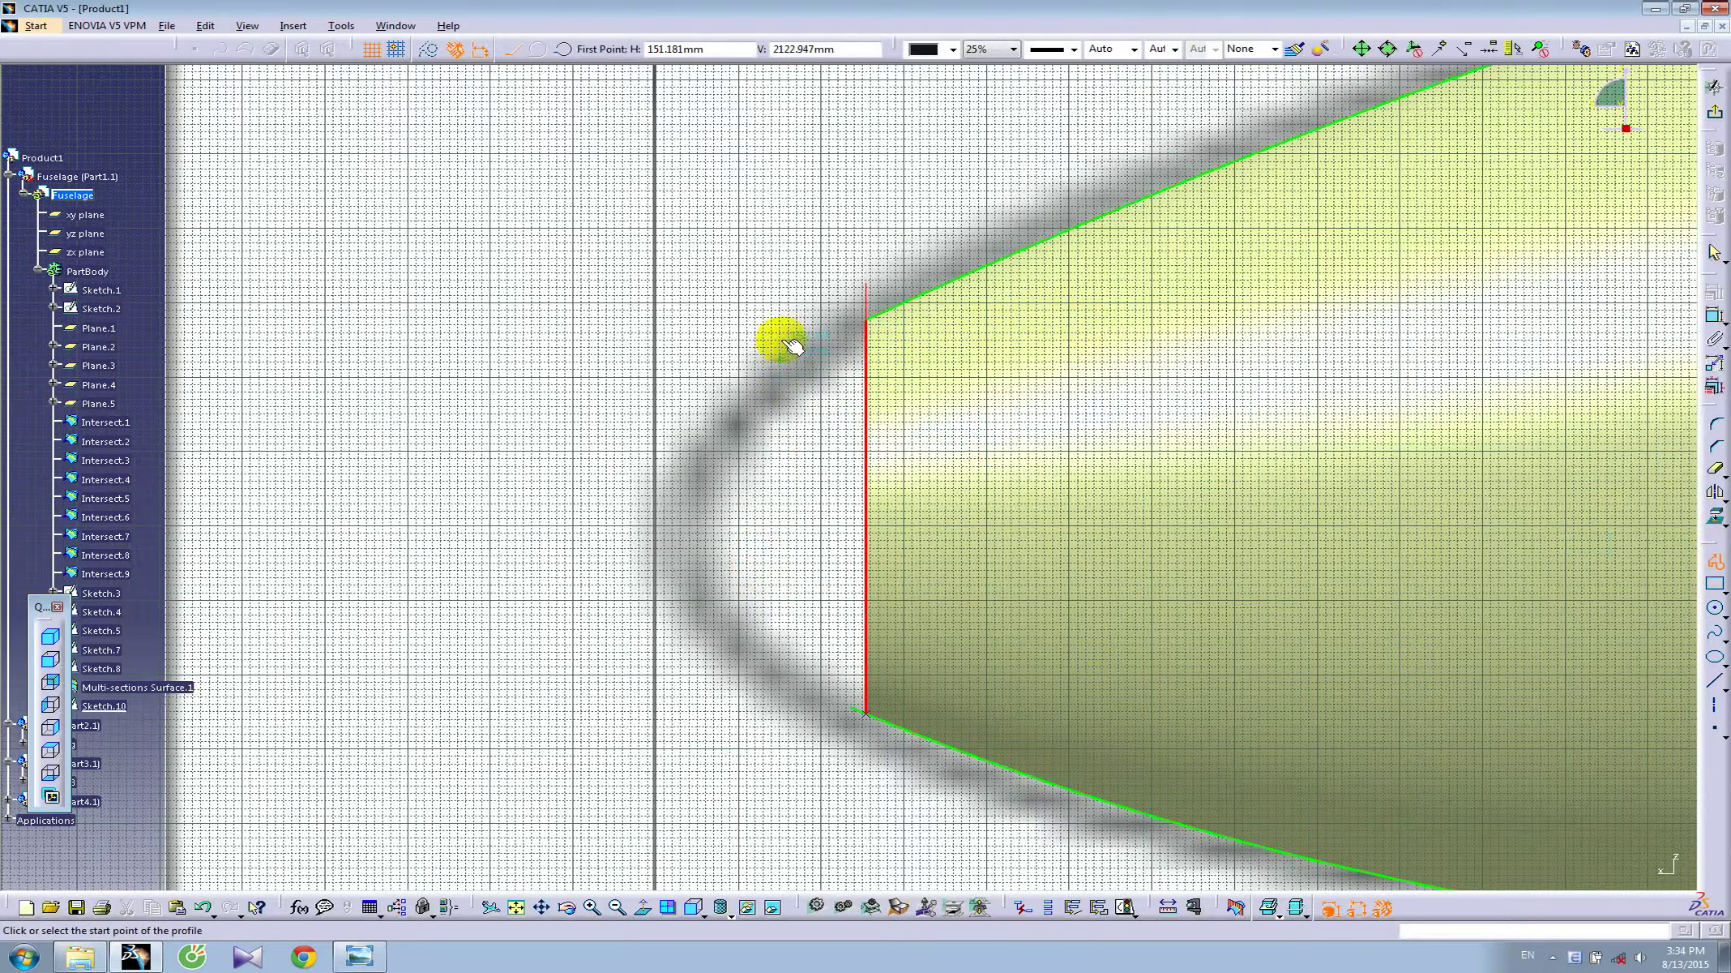
click(674, 525)
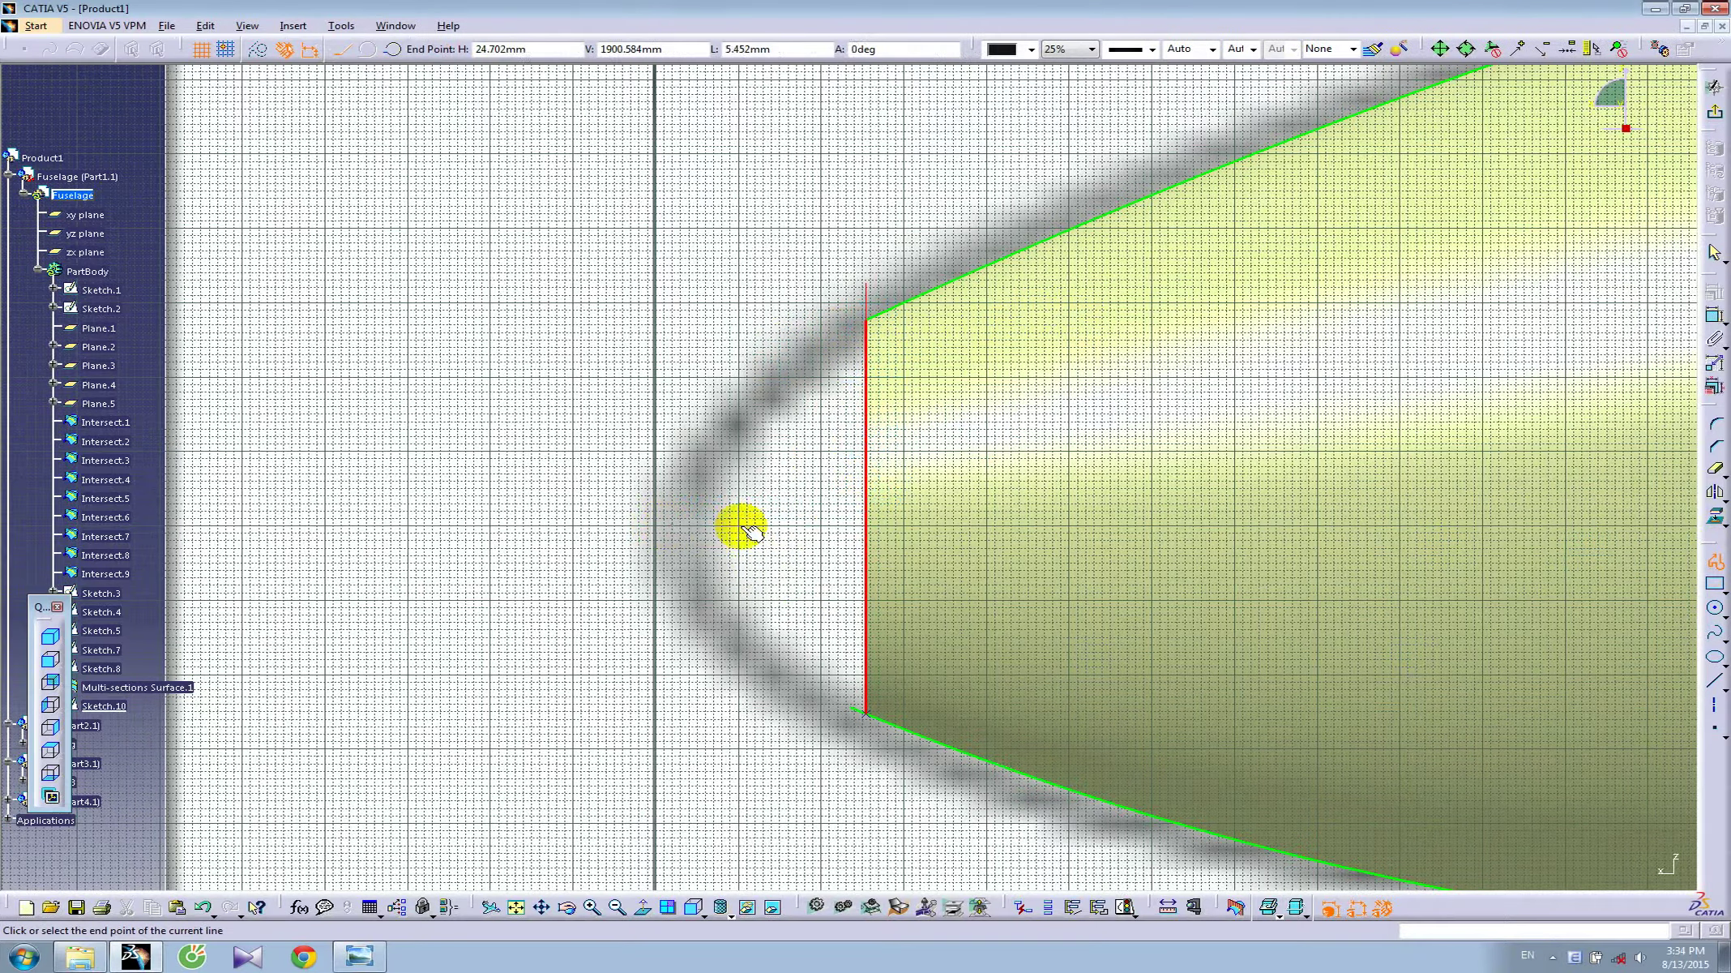
click(864, 526)
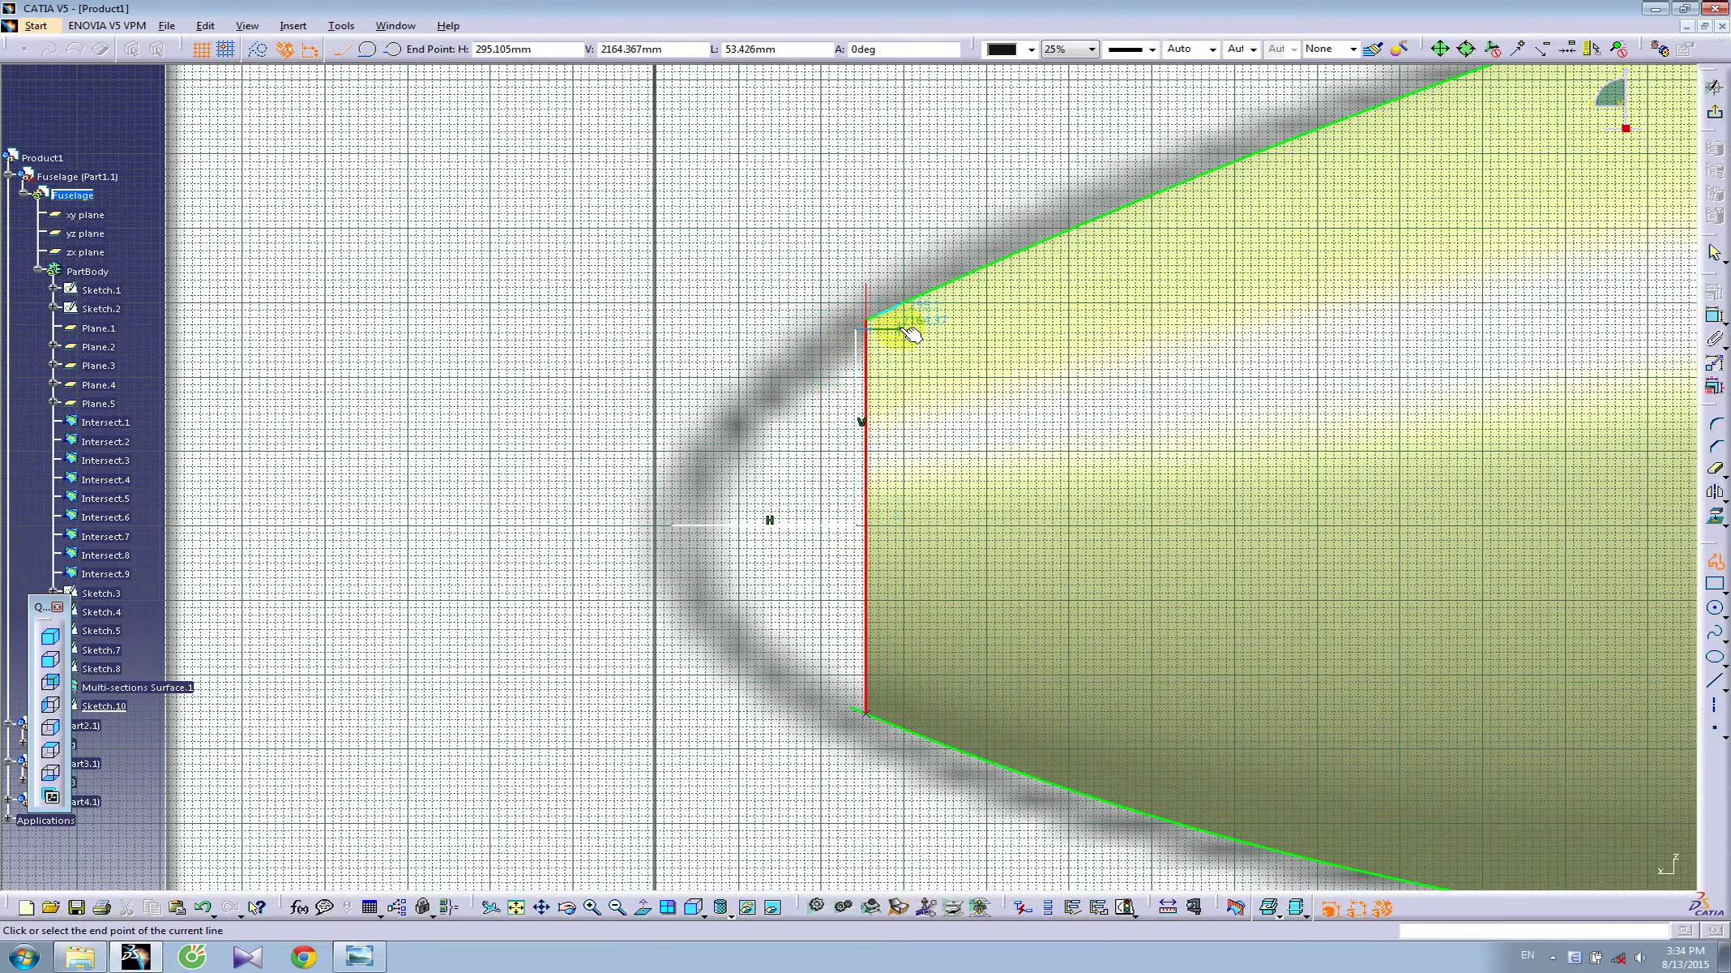
double_click(867, 323)
mouse_move(823, 398)
middle_down()
mouse_move(843, 418)
mouse_move(830, 297)
middle_up()
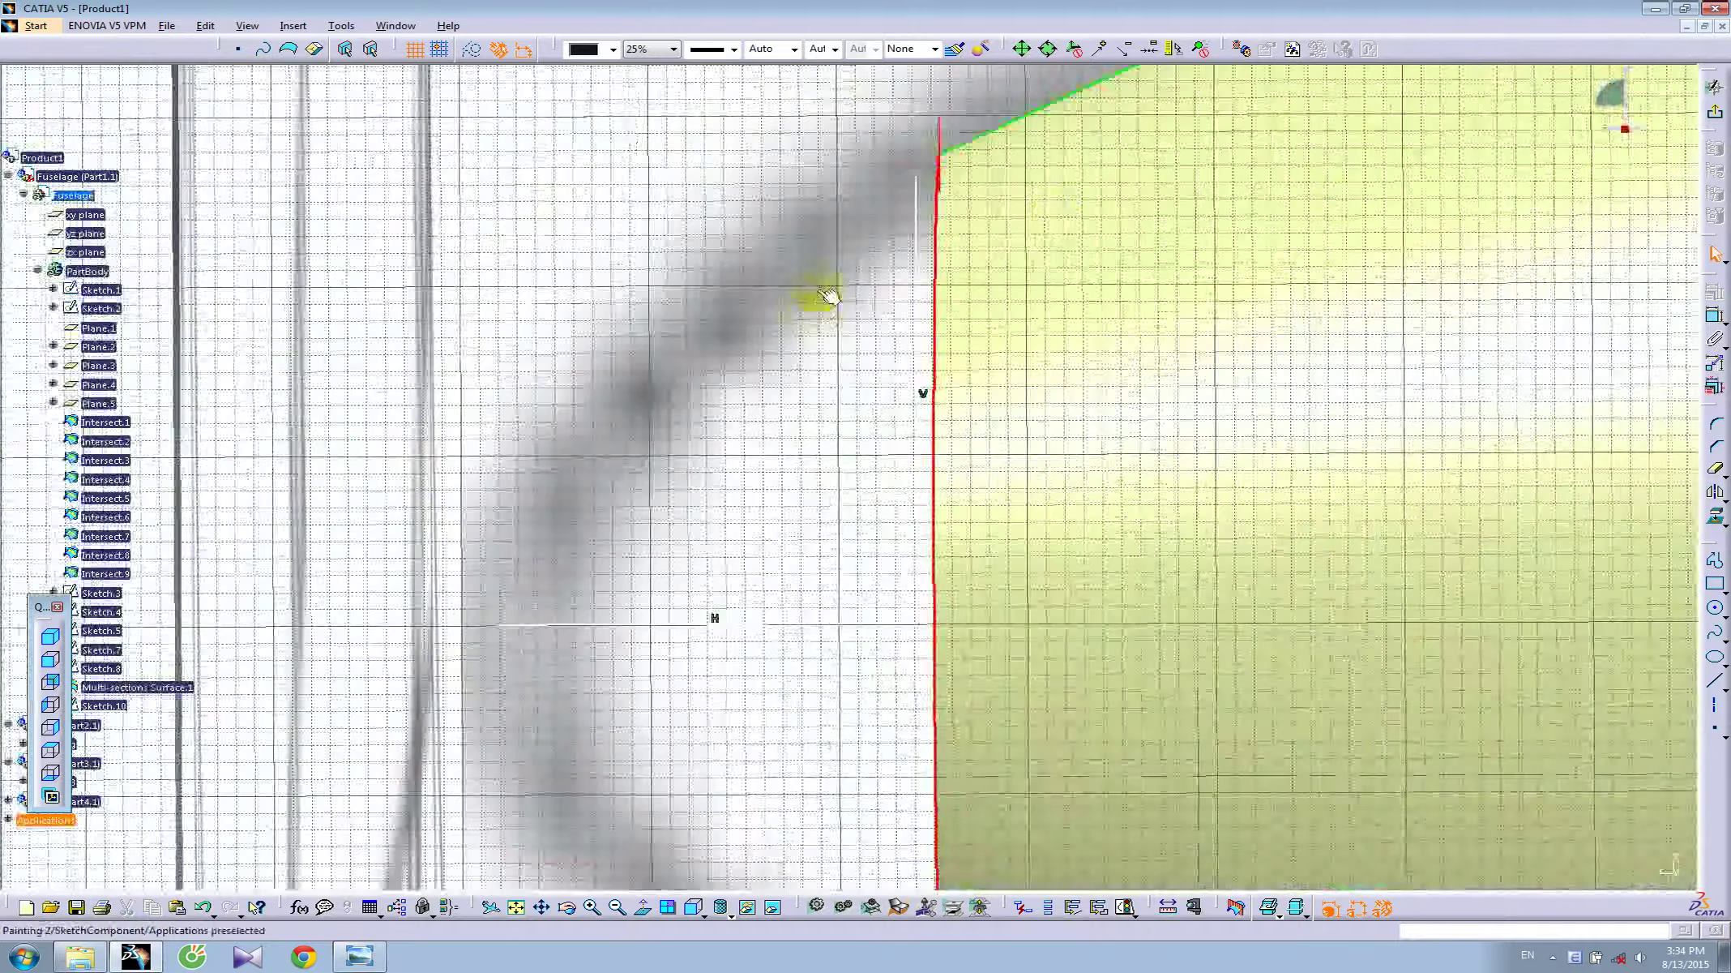
- Make the vertical profile line's top end coincide with the nose edge's upper corner
click(1714, 319)
click(938, 160)
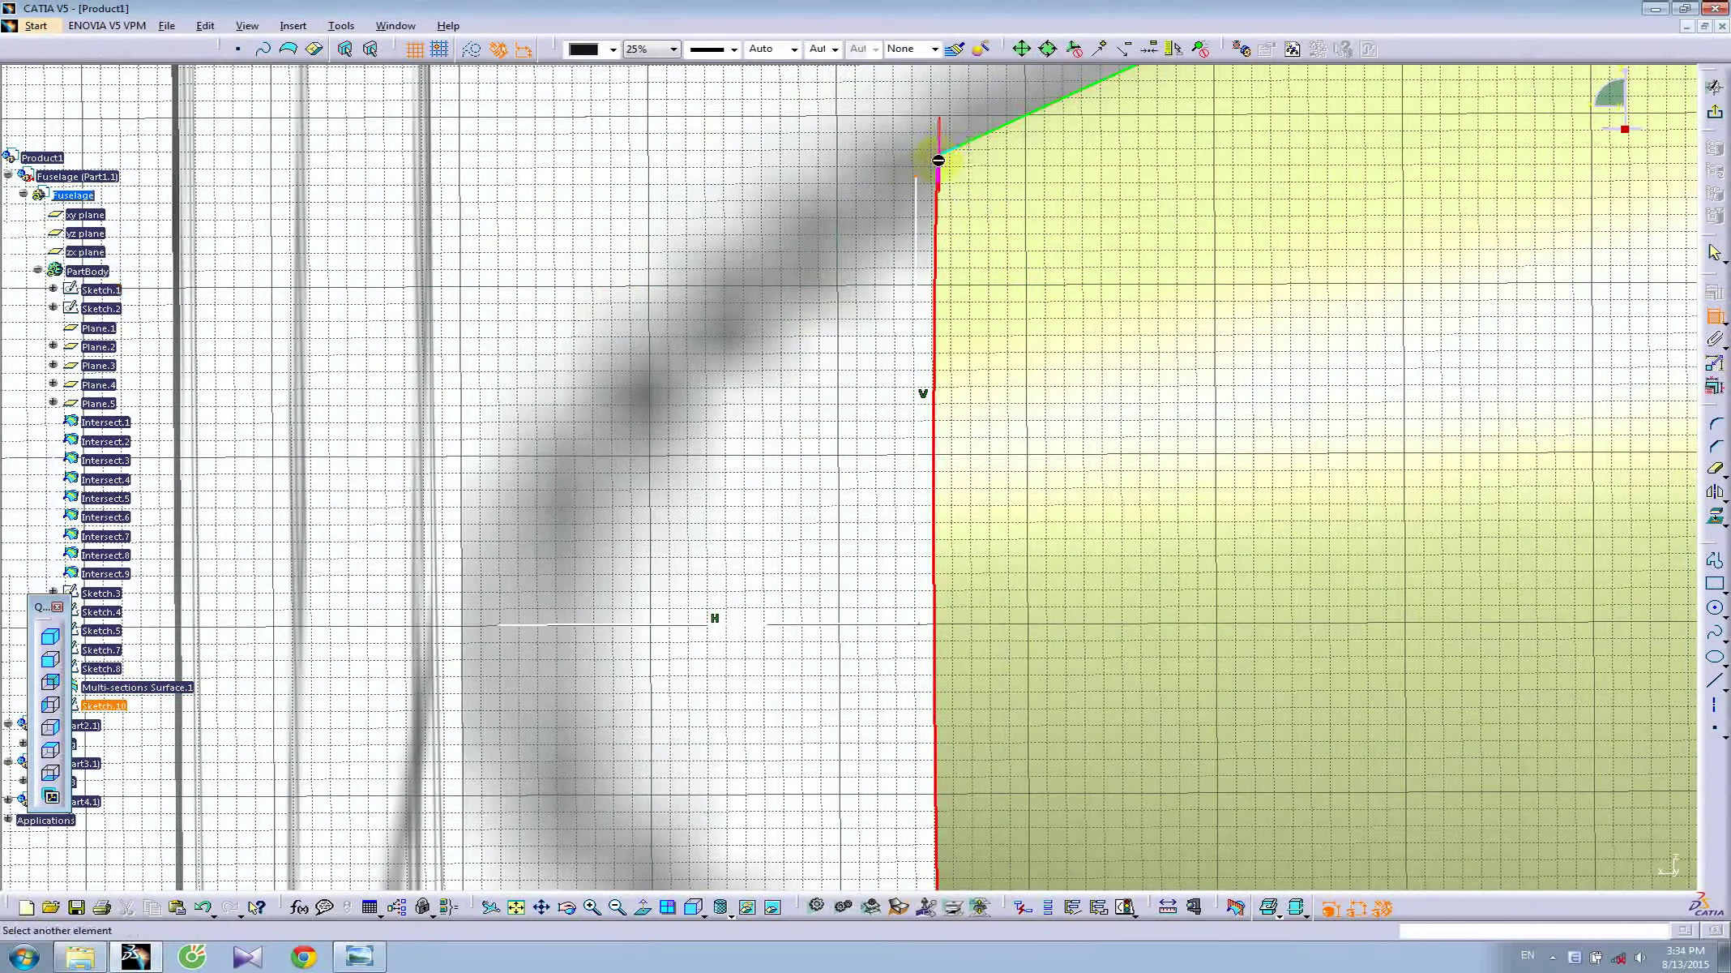
right_click(902, 165)
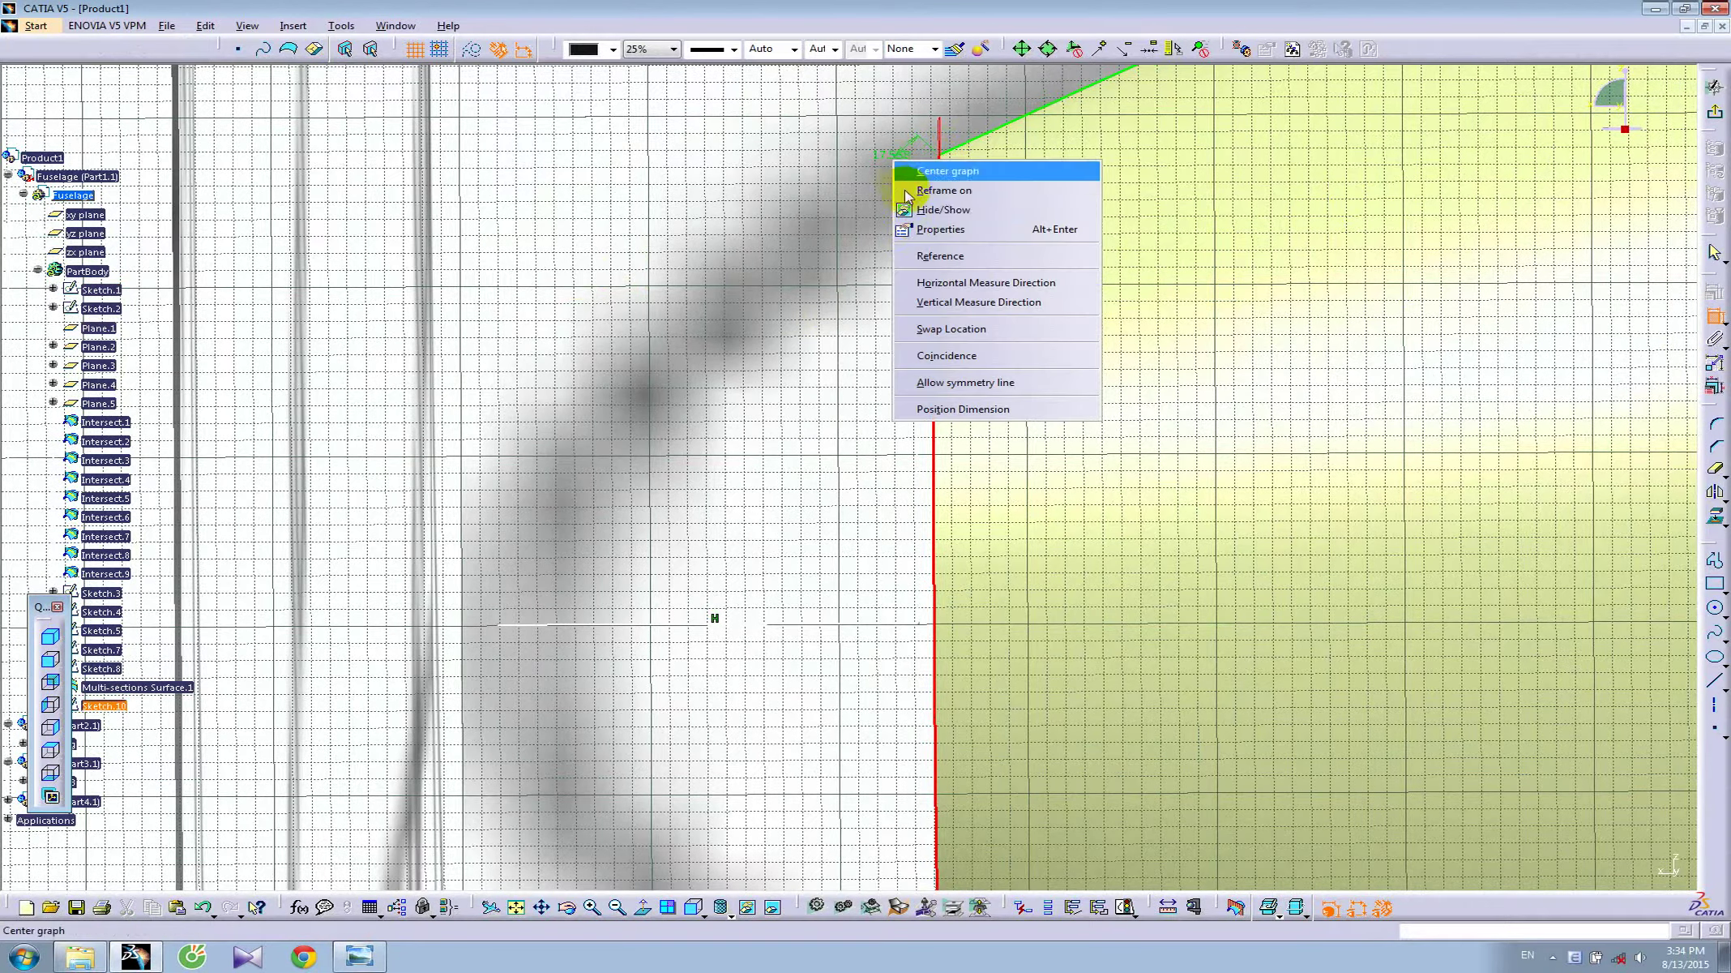
click(941, 359)
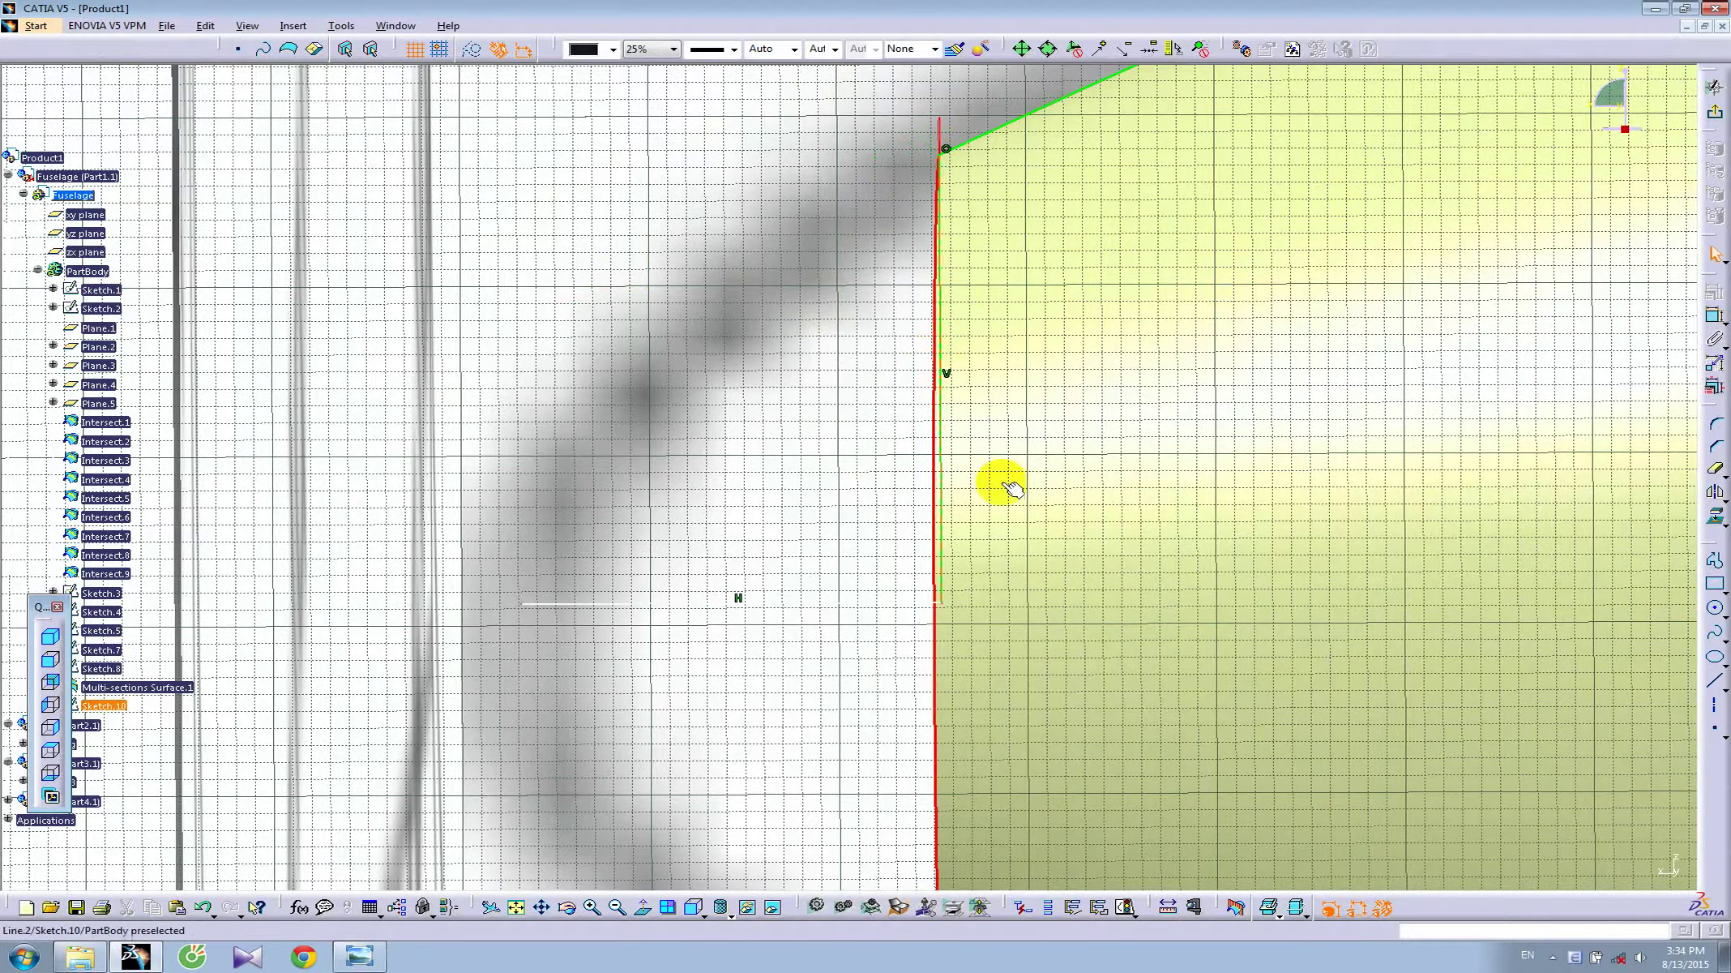
mouse_move(826, 653)
middle_down()
mouse_move(840, 506)
mouse_move(783, 524)
middle_up()
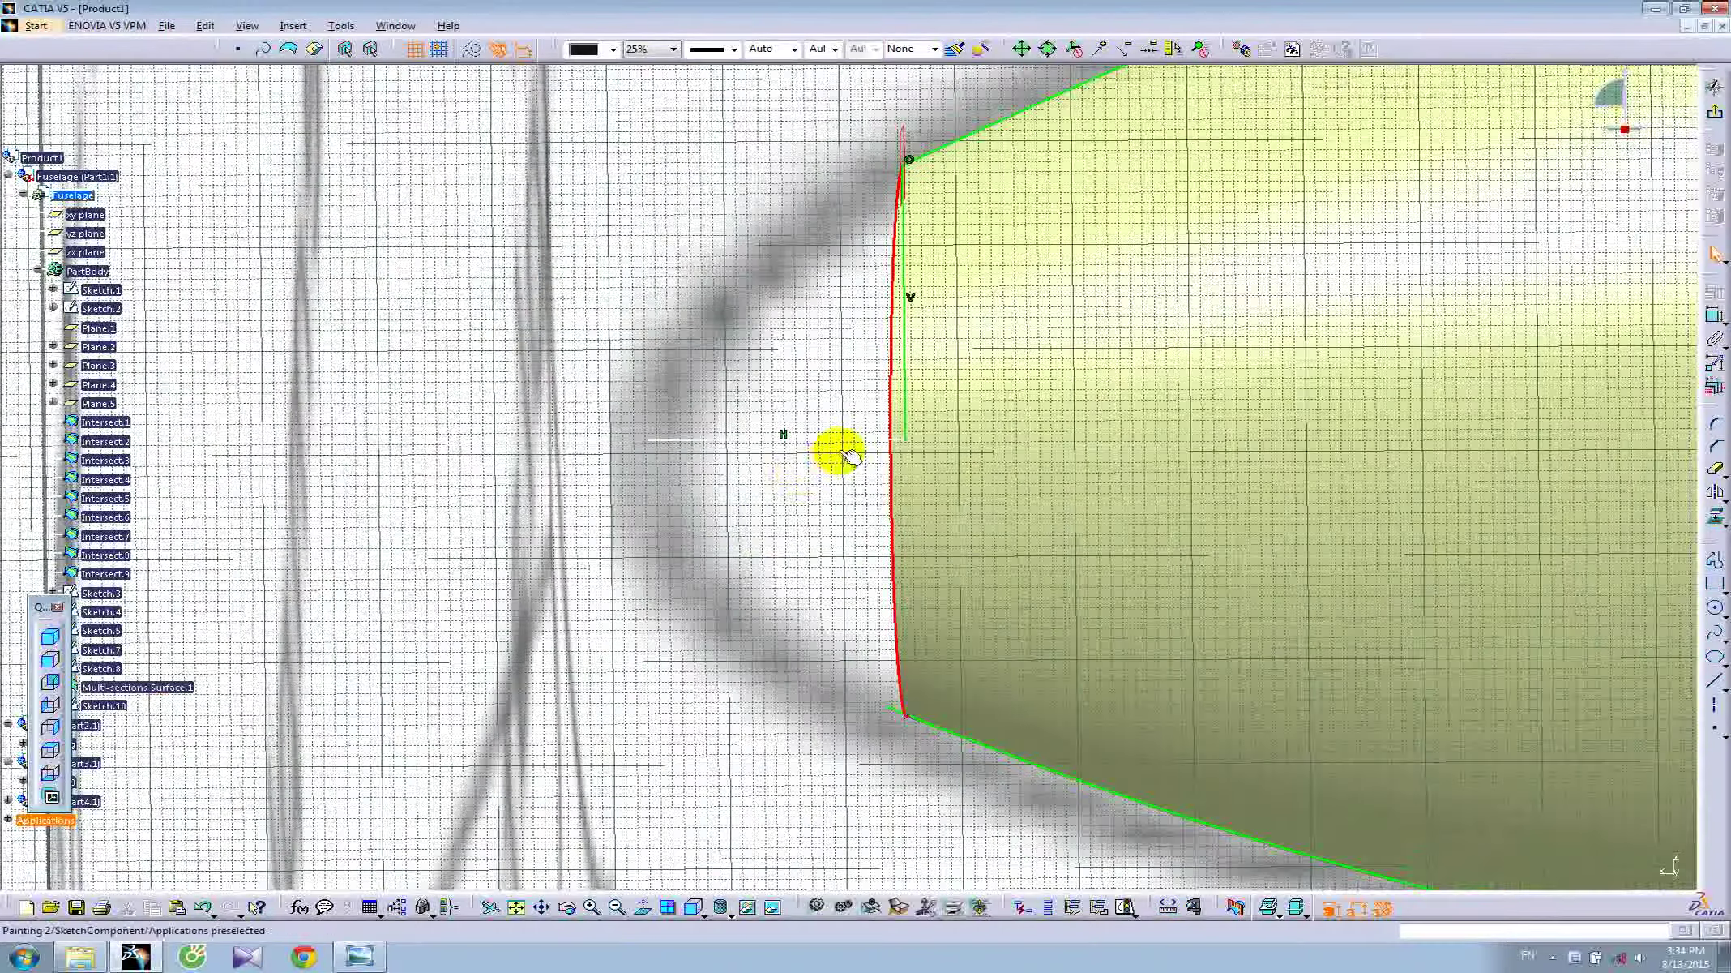
- Constrain the horizontal H line through the Constraint Definition dialog and return to normal view
click(852, 440)
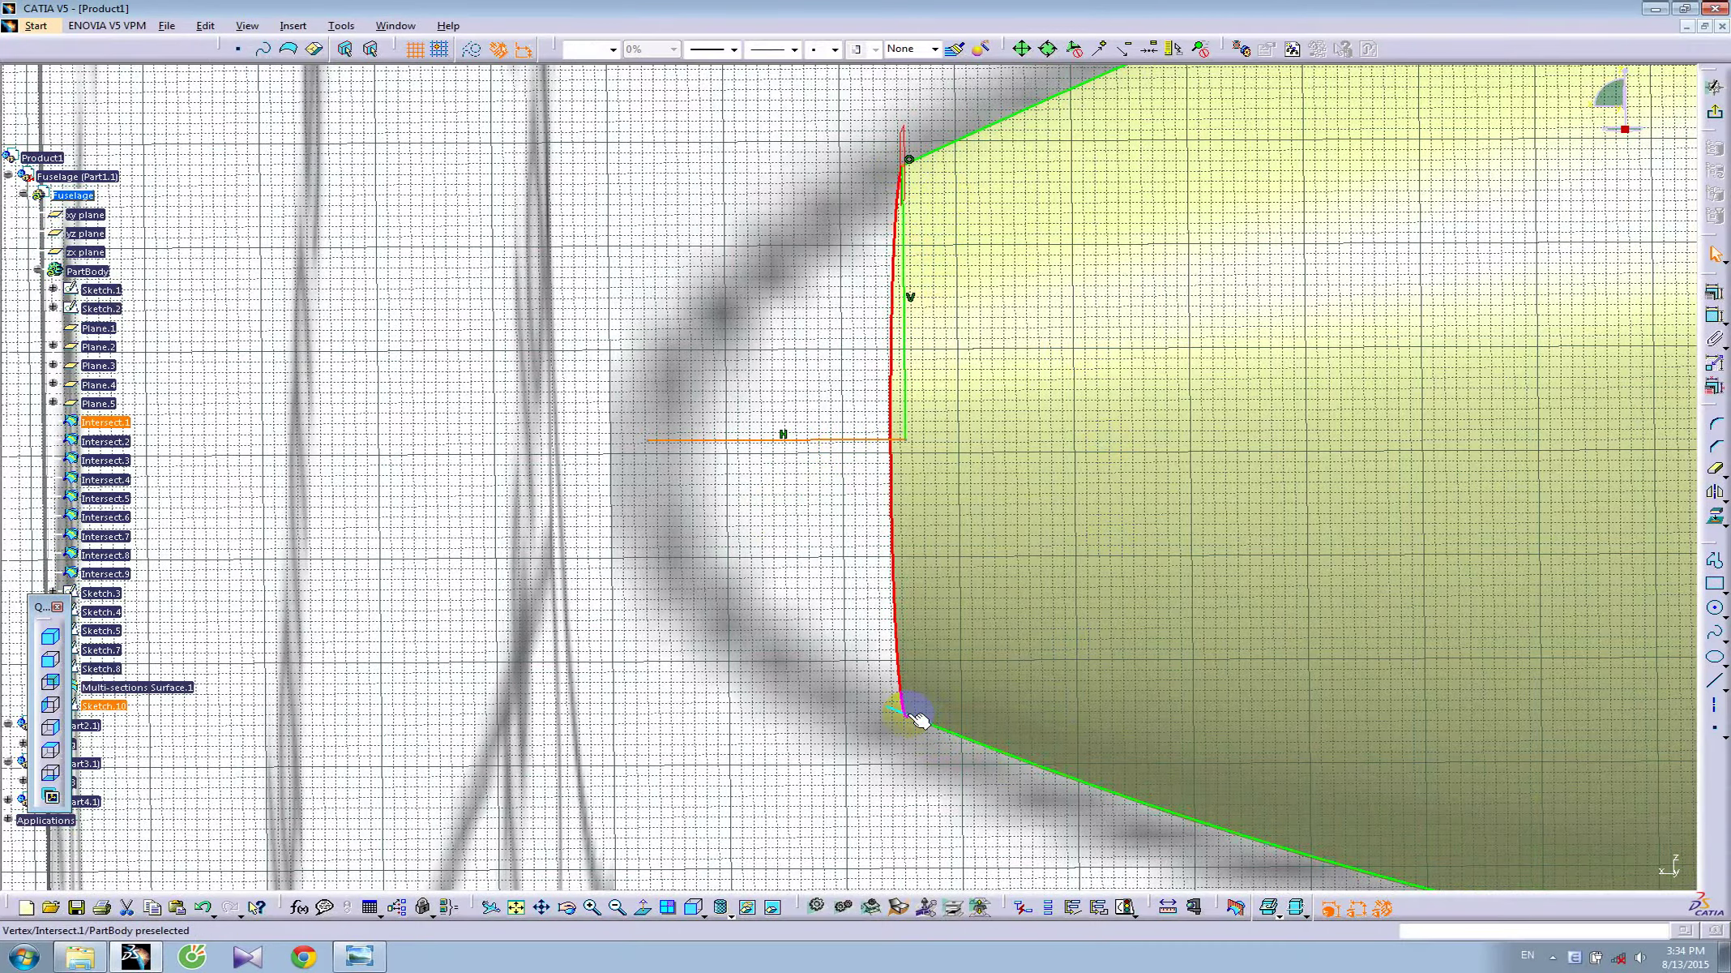
middle_drag(1011, 585, 726, 544)
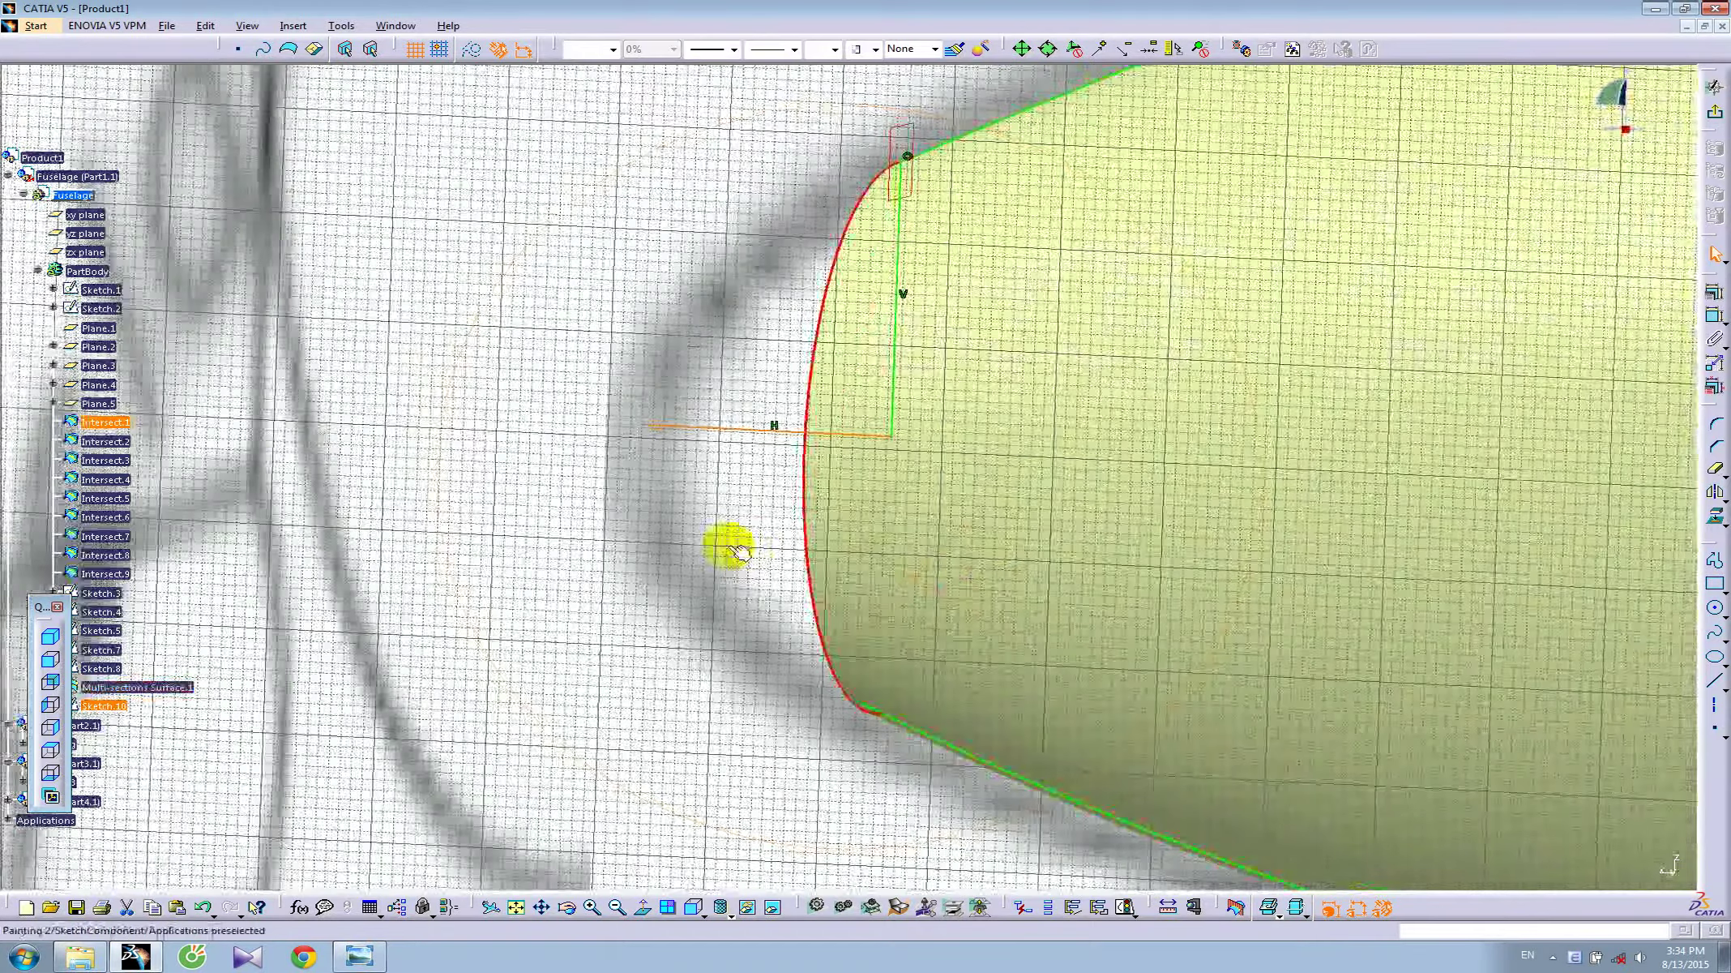
click(908, 159)
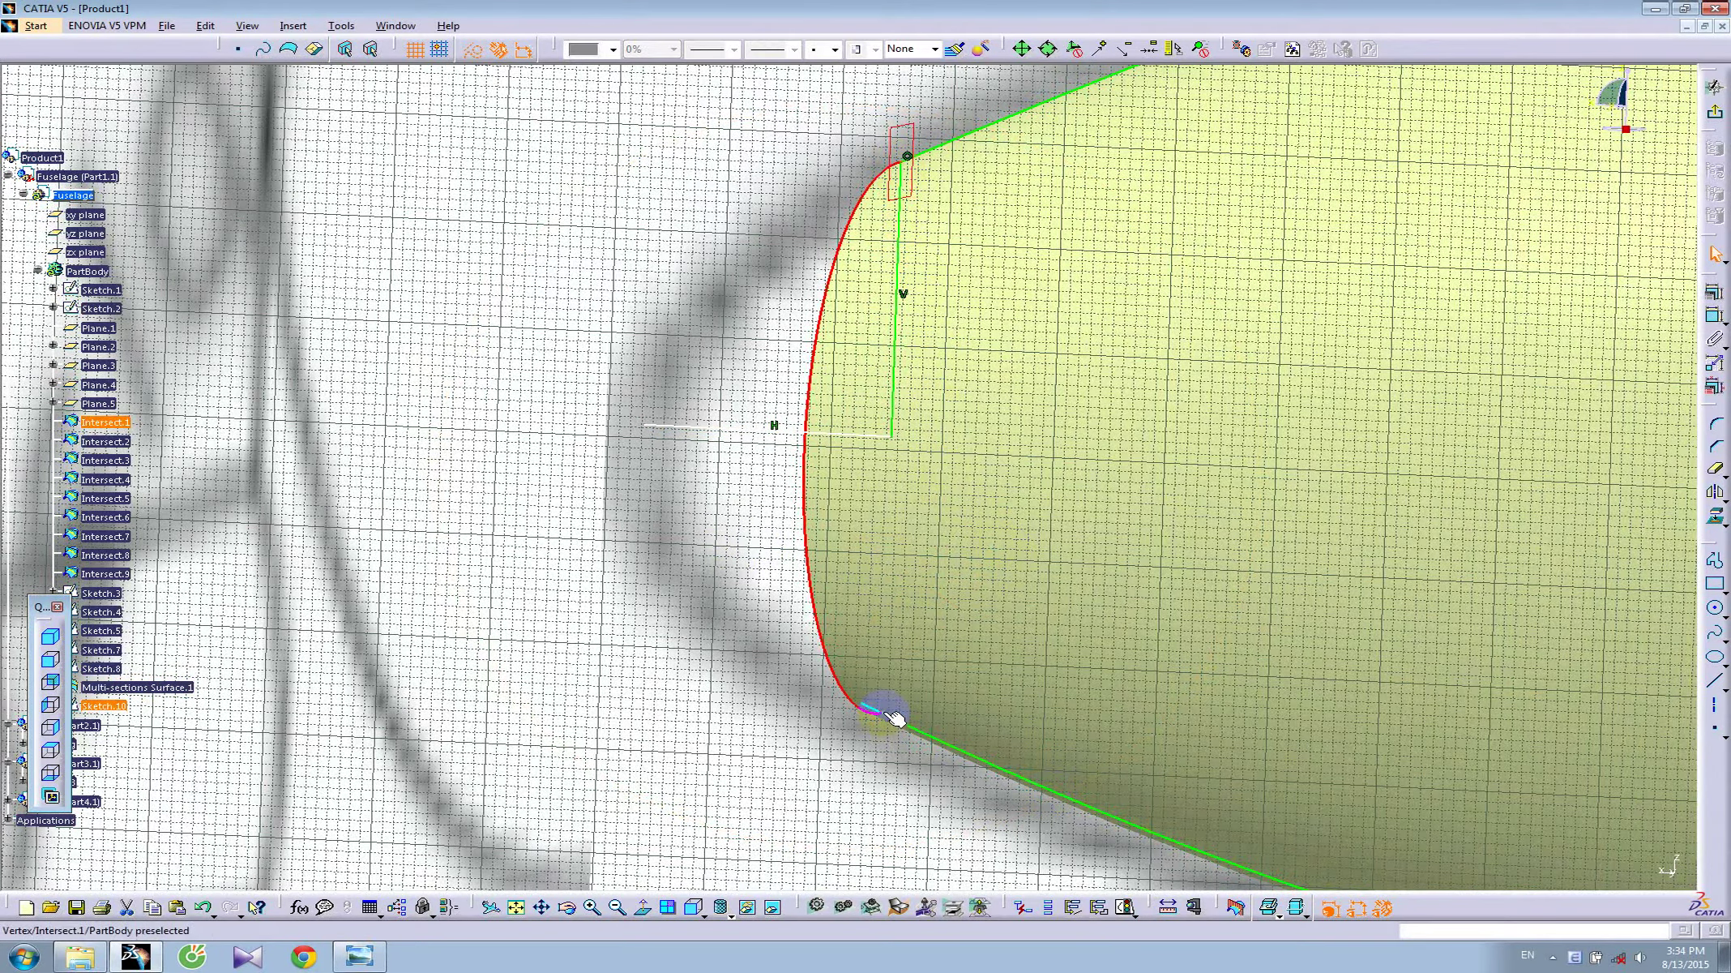
click(691, 463)
click(705, 427)
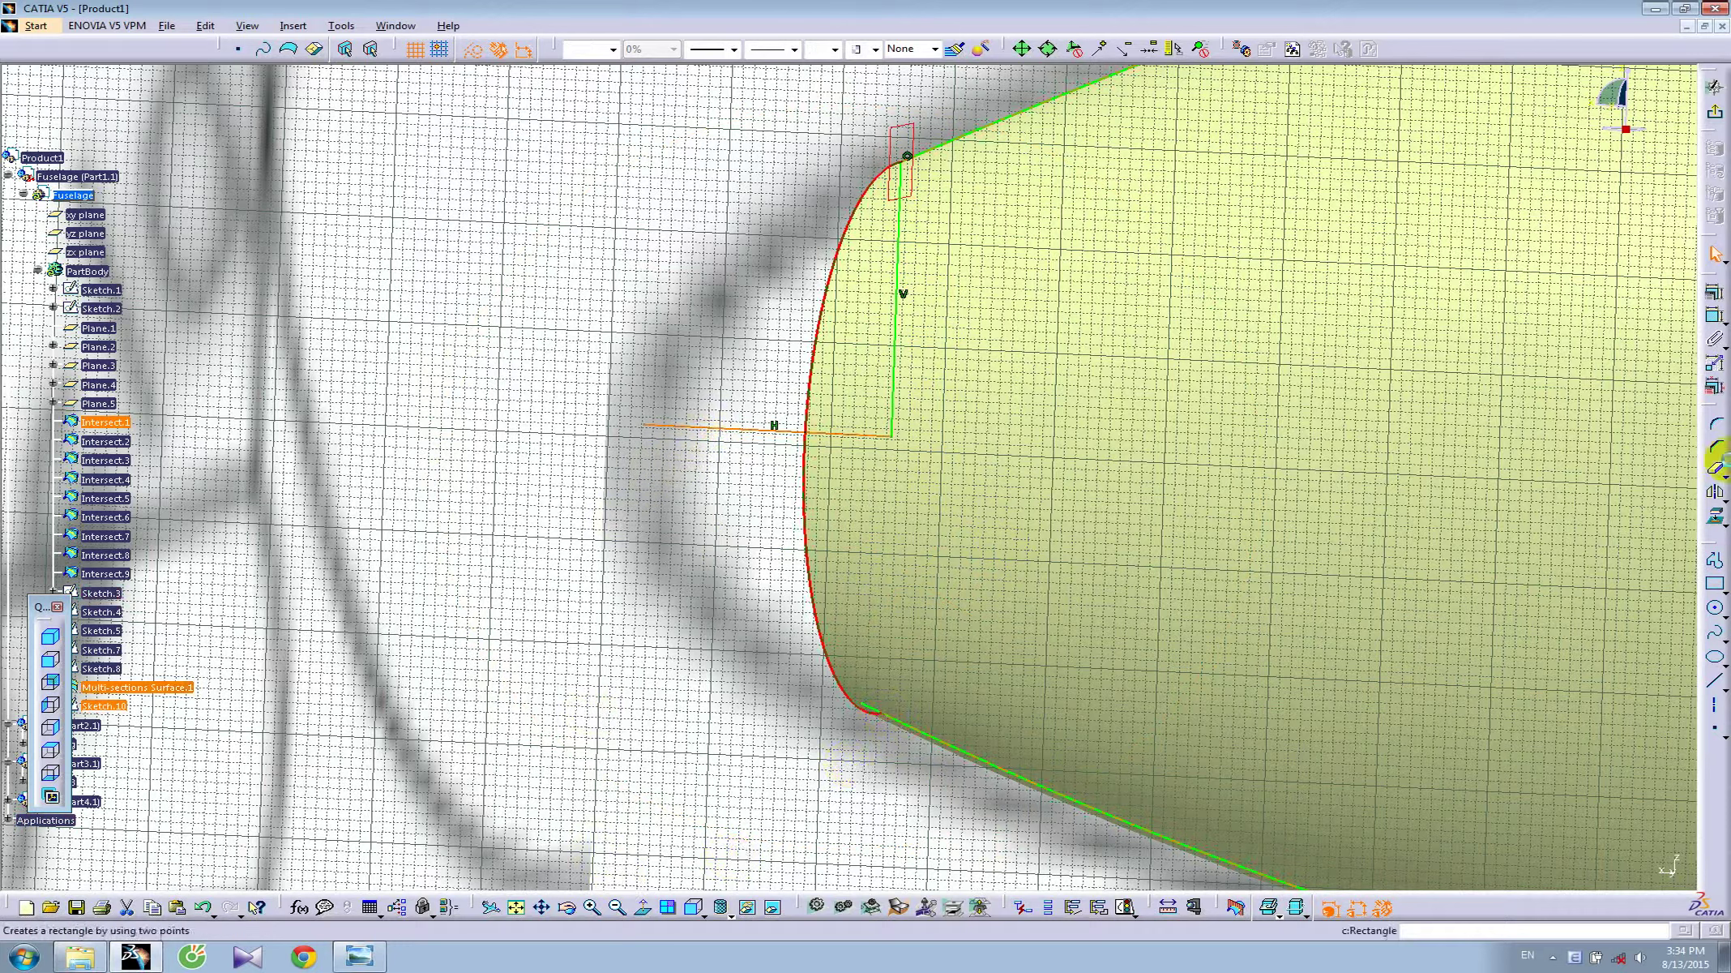
click(1714, 292)
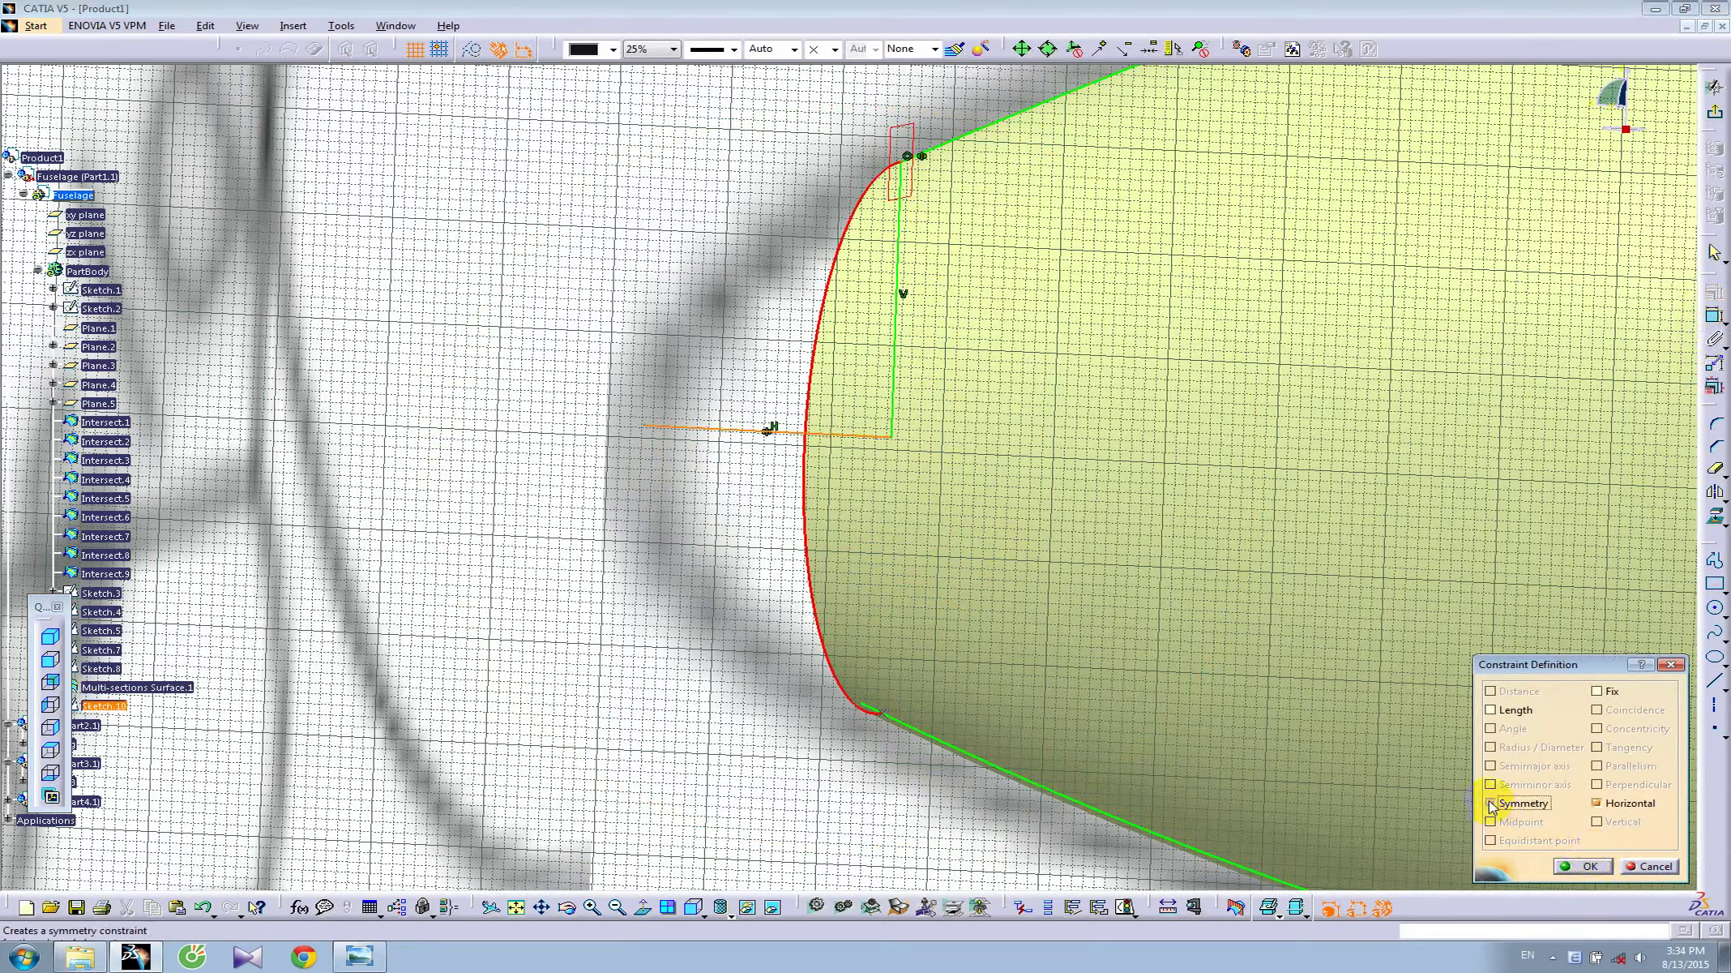
click(1586, 866)
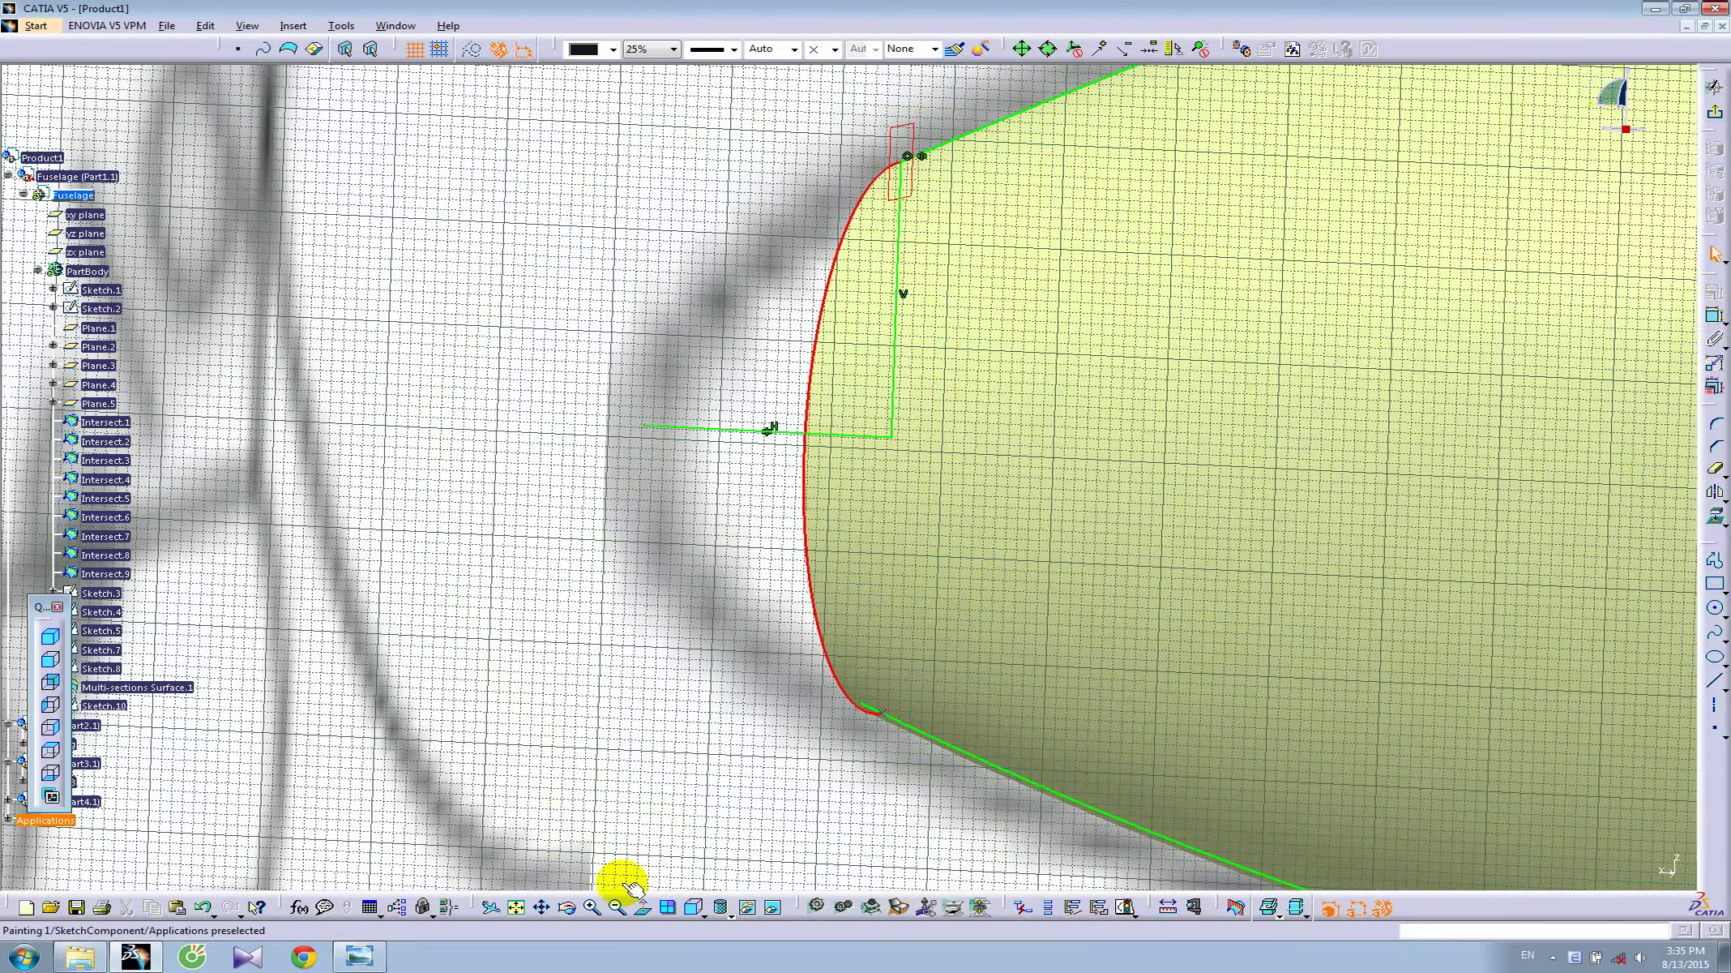
click(641, 908)
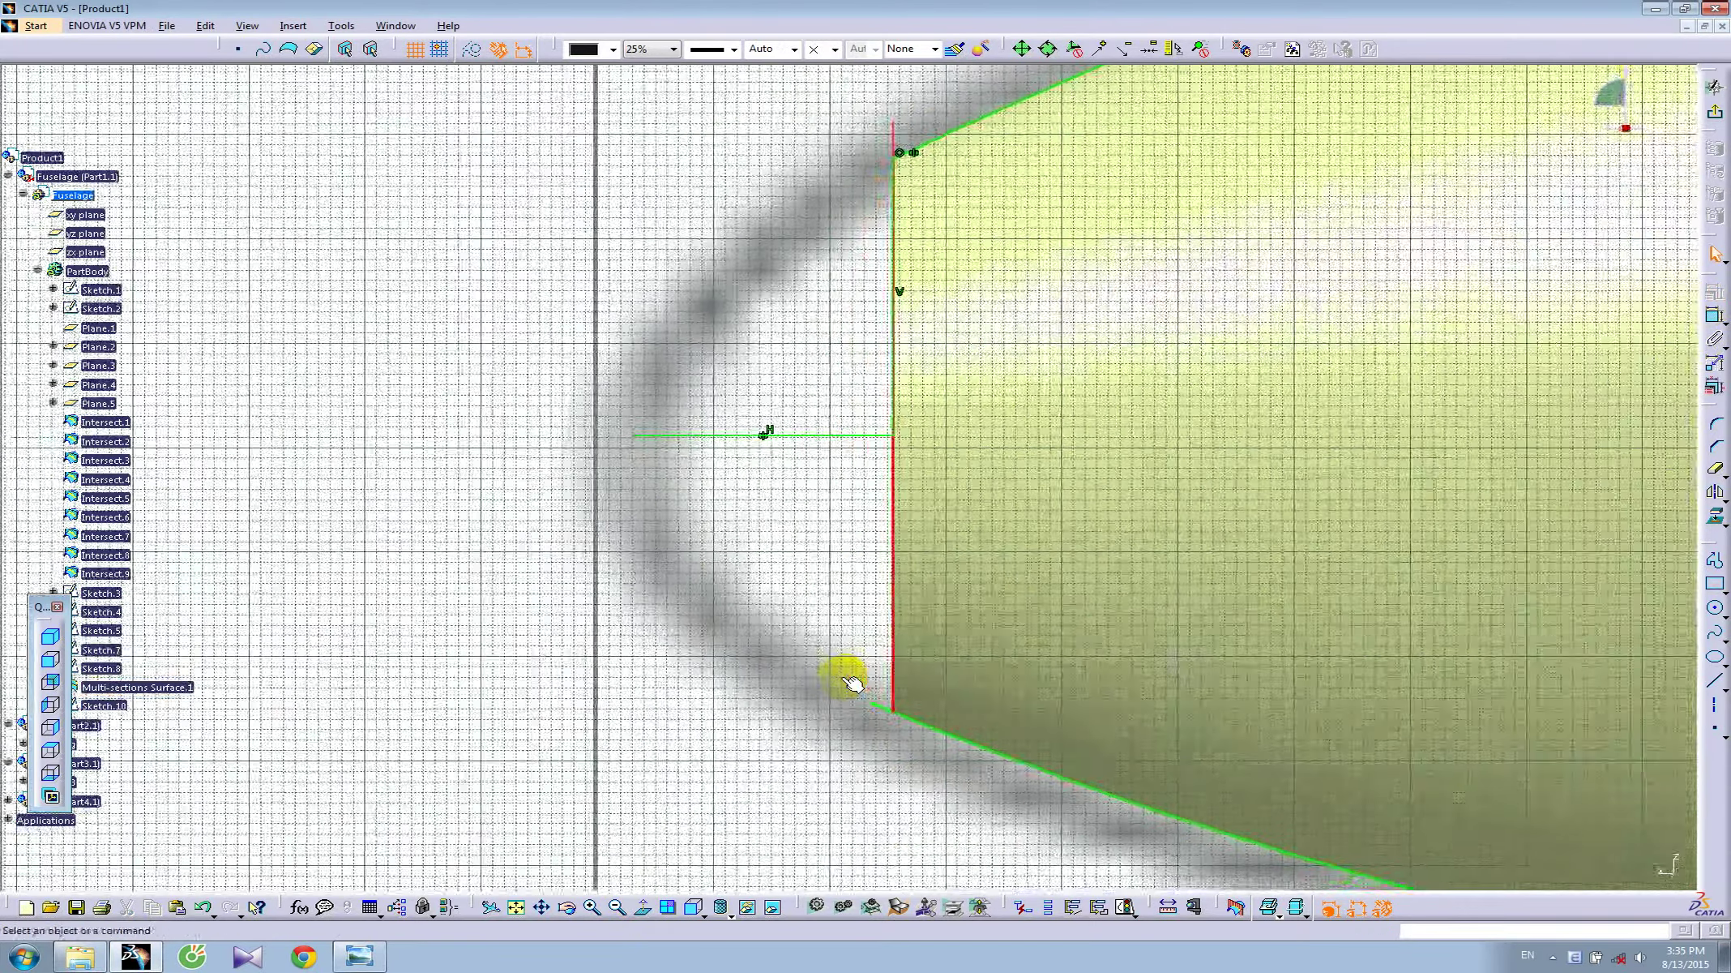
- Draw a spline from the H line's axis end to the top corner and drag it into shape
click(1714, 632)
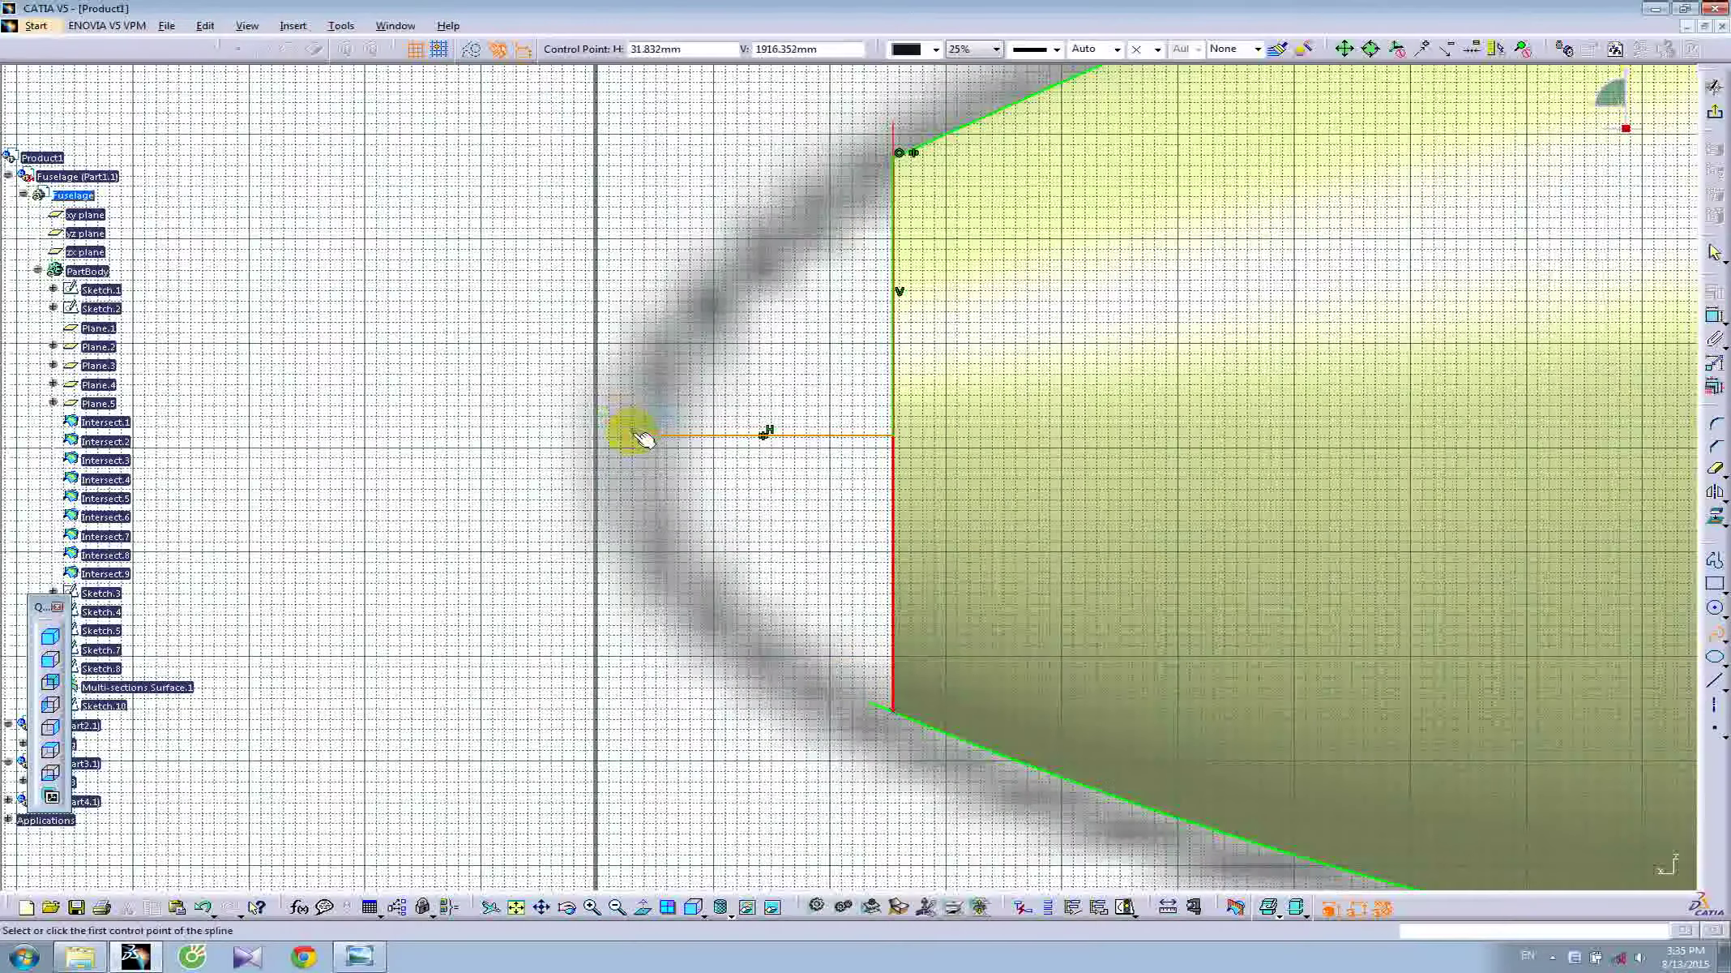
click(637, 435)
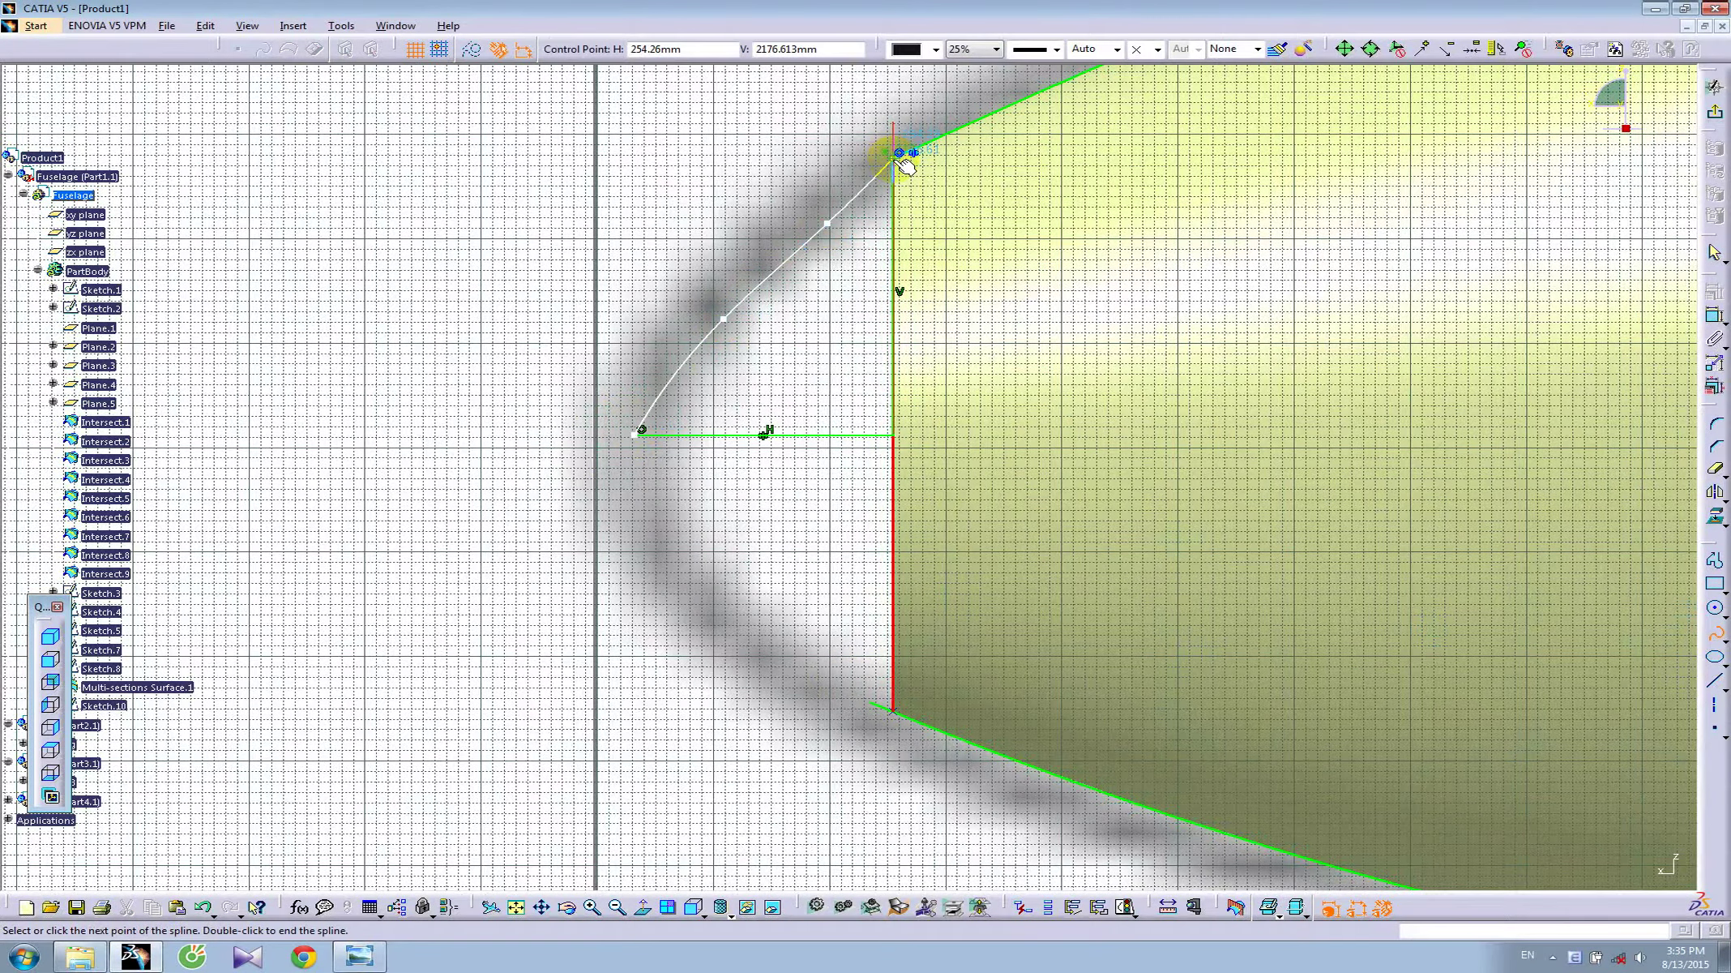
mouse_move(899, 197)
middle_down()
mouse_move(970, 290)
mouse_move(1043, 133)
mouse_move(978, 290)
mouse_move(1001, 227)
middle_up()
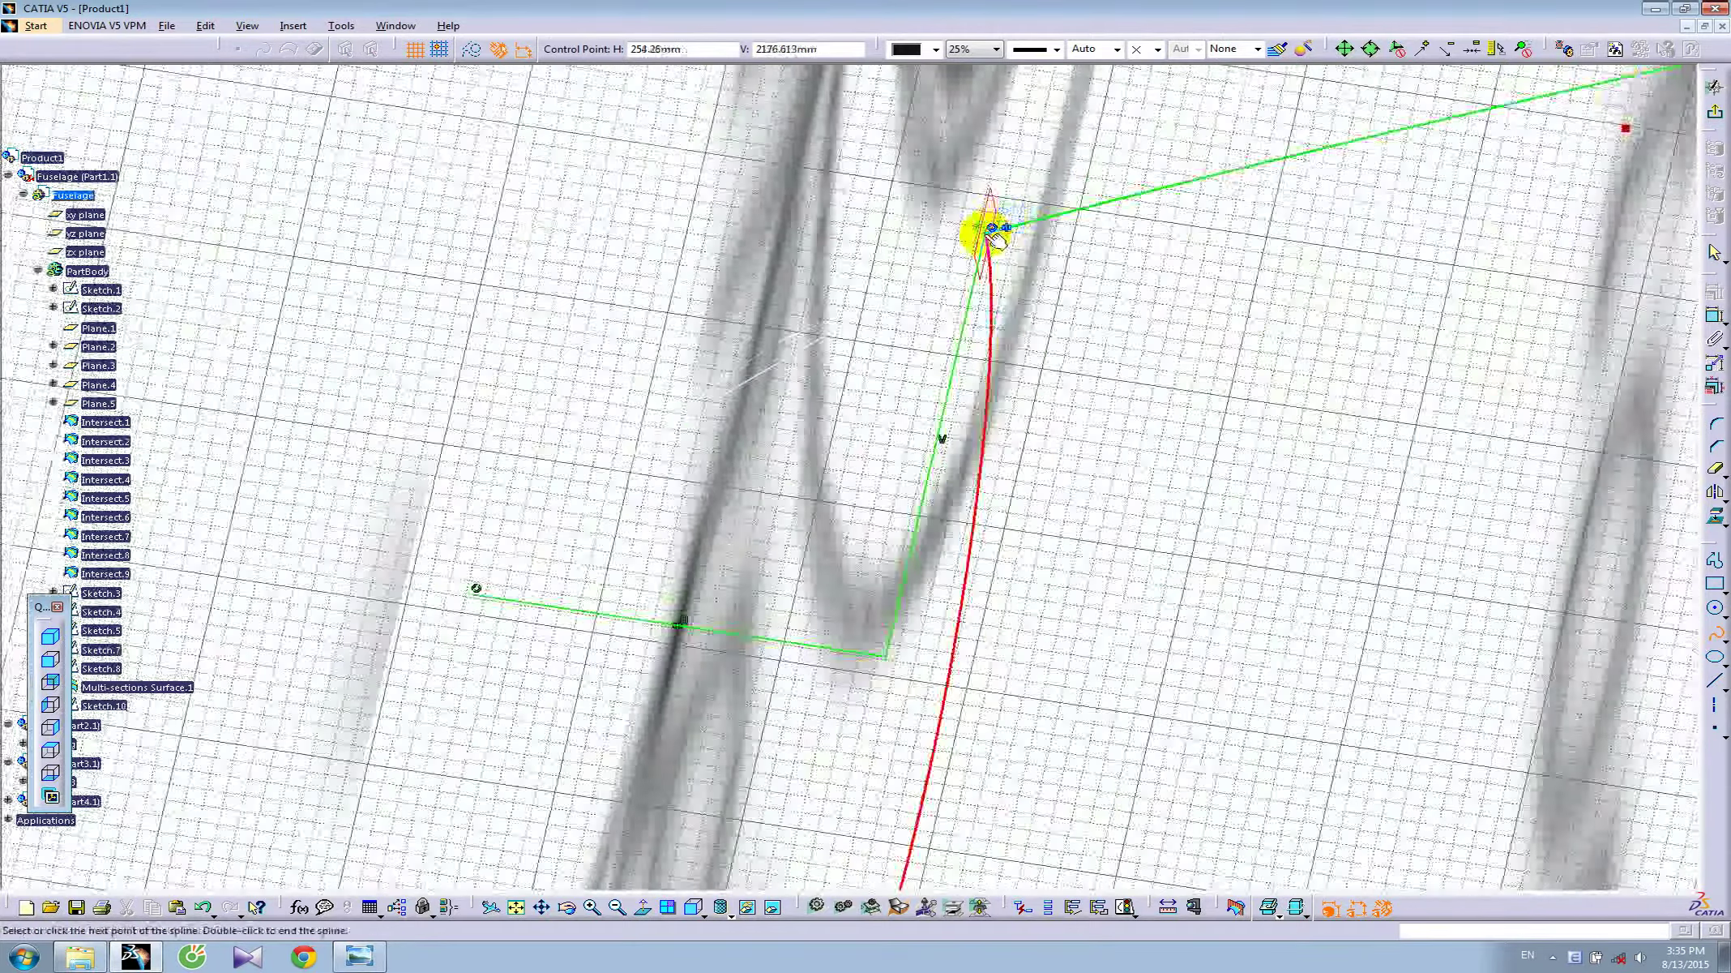
click(990, 231)
key(Escape)
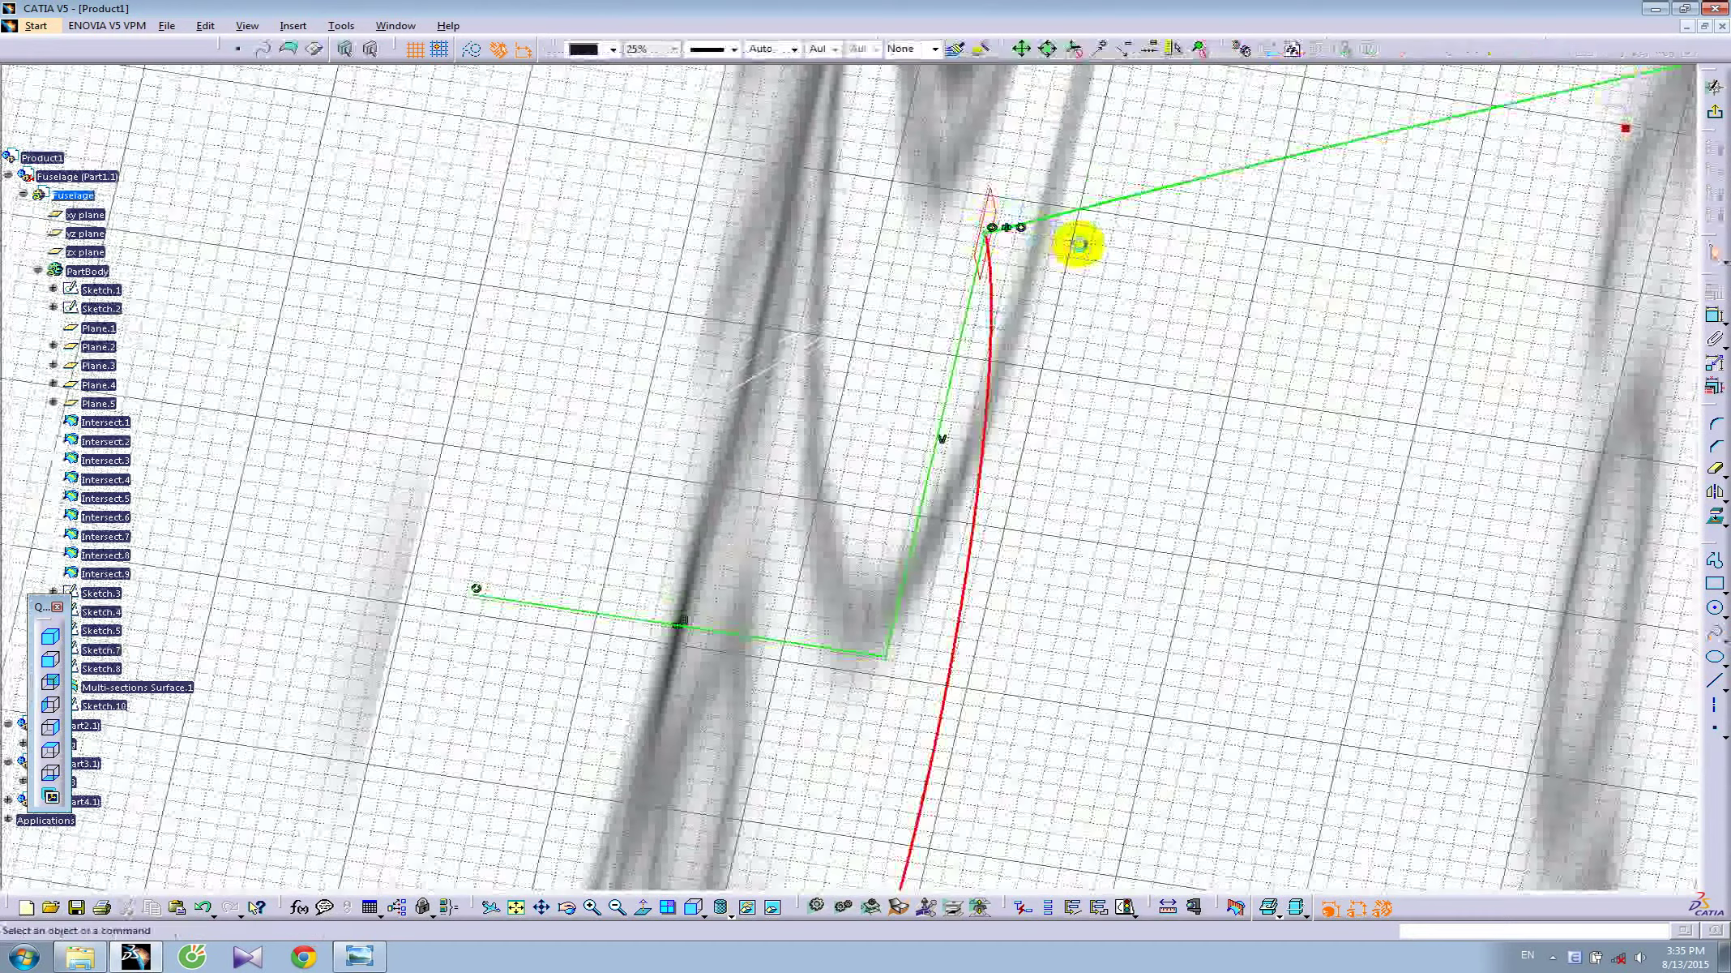
click(617, 907)
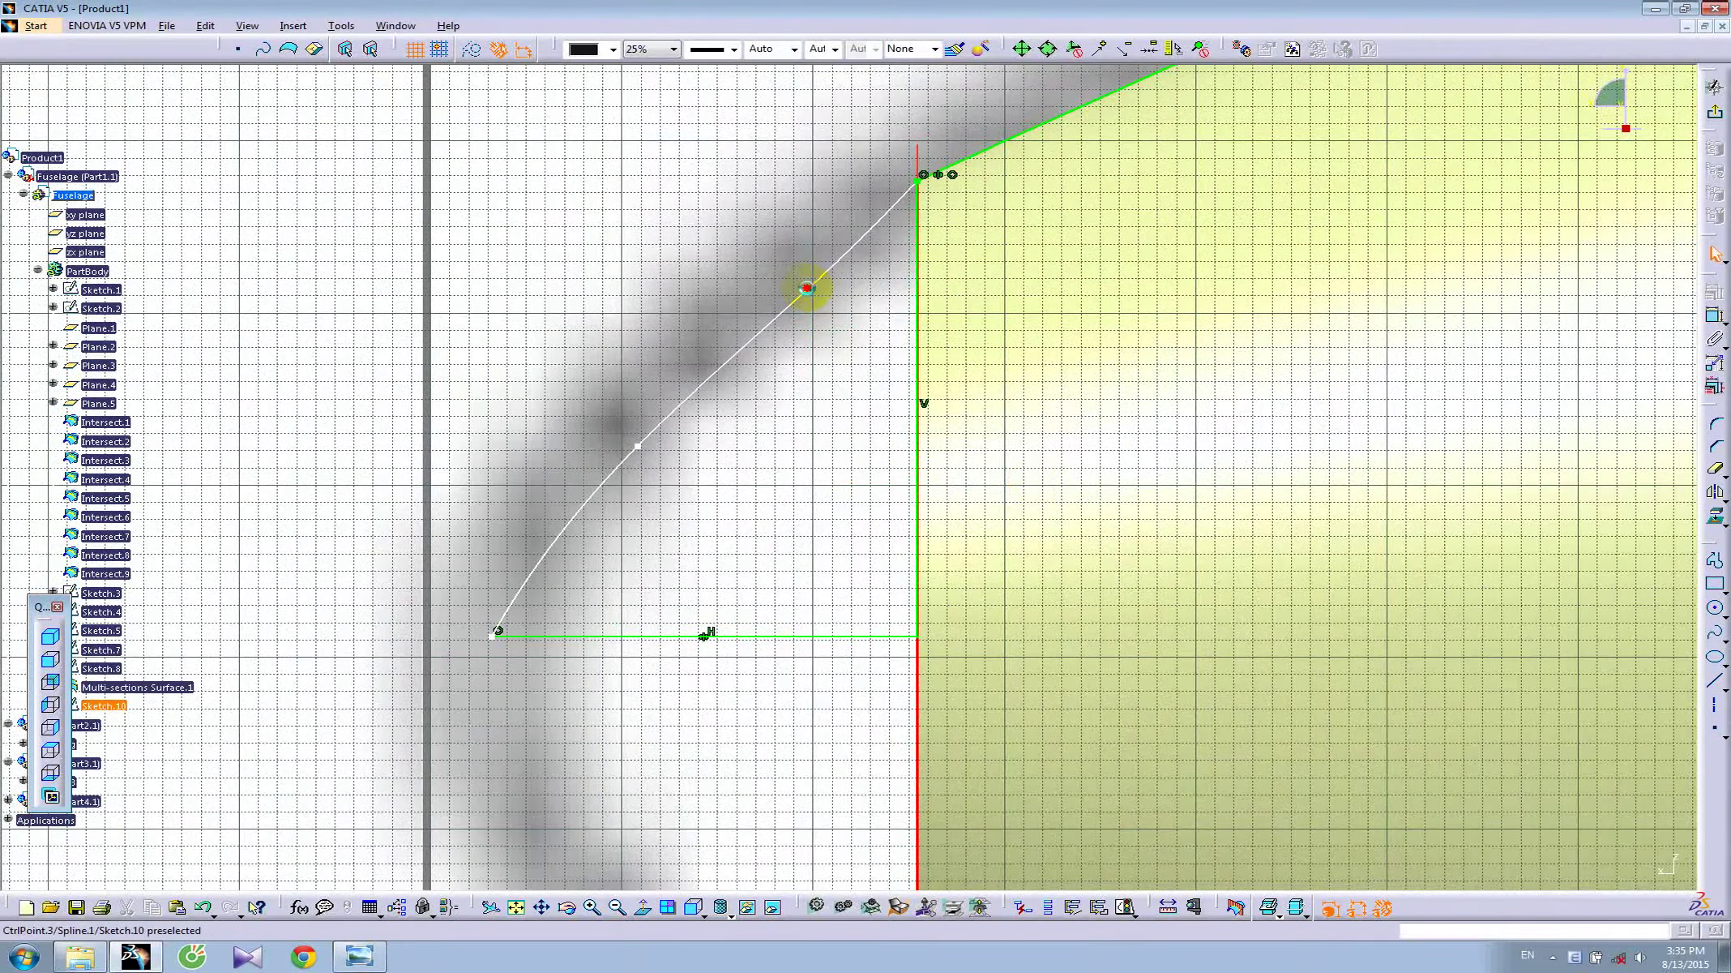
drag(808, 288, 797, 274)
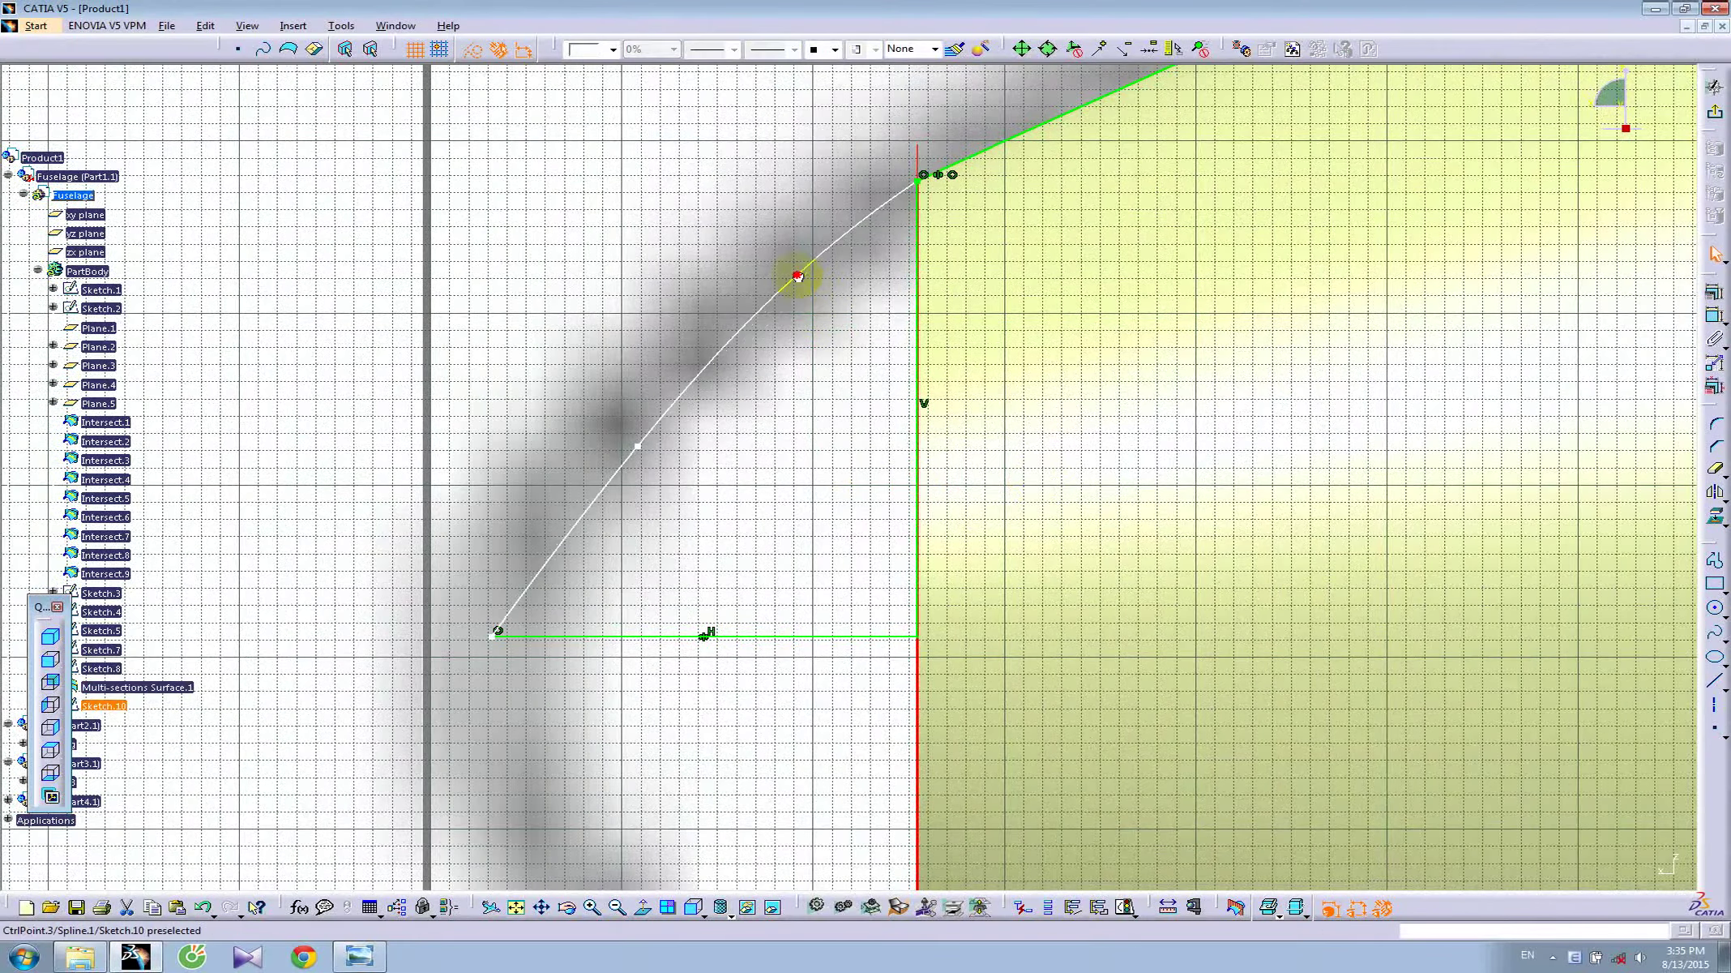
drag(640, 445, 603, 443)
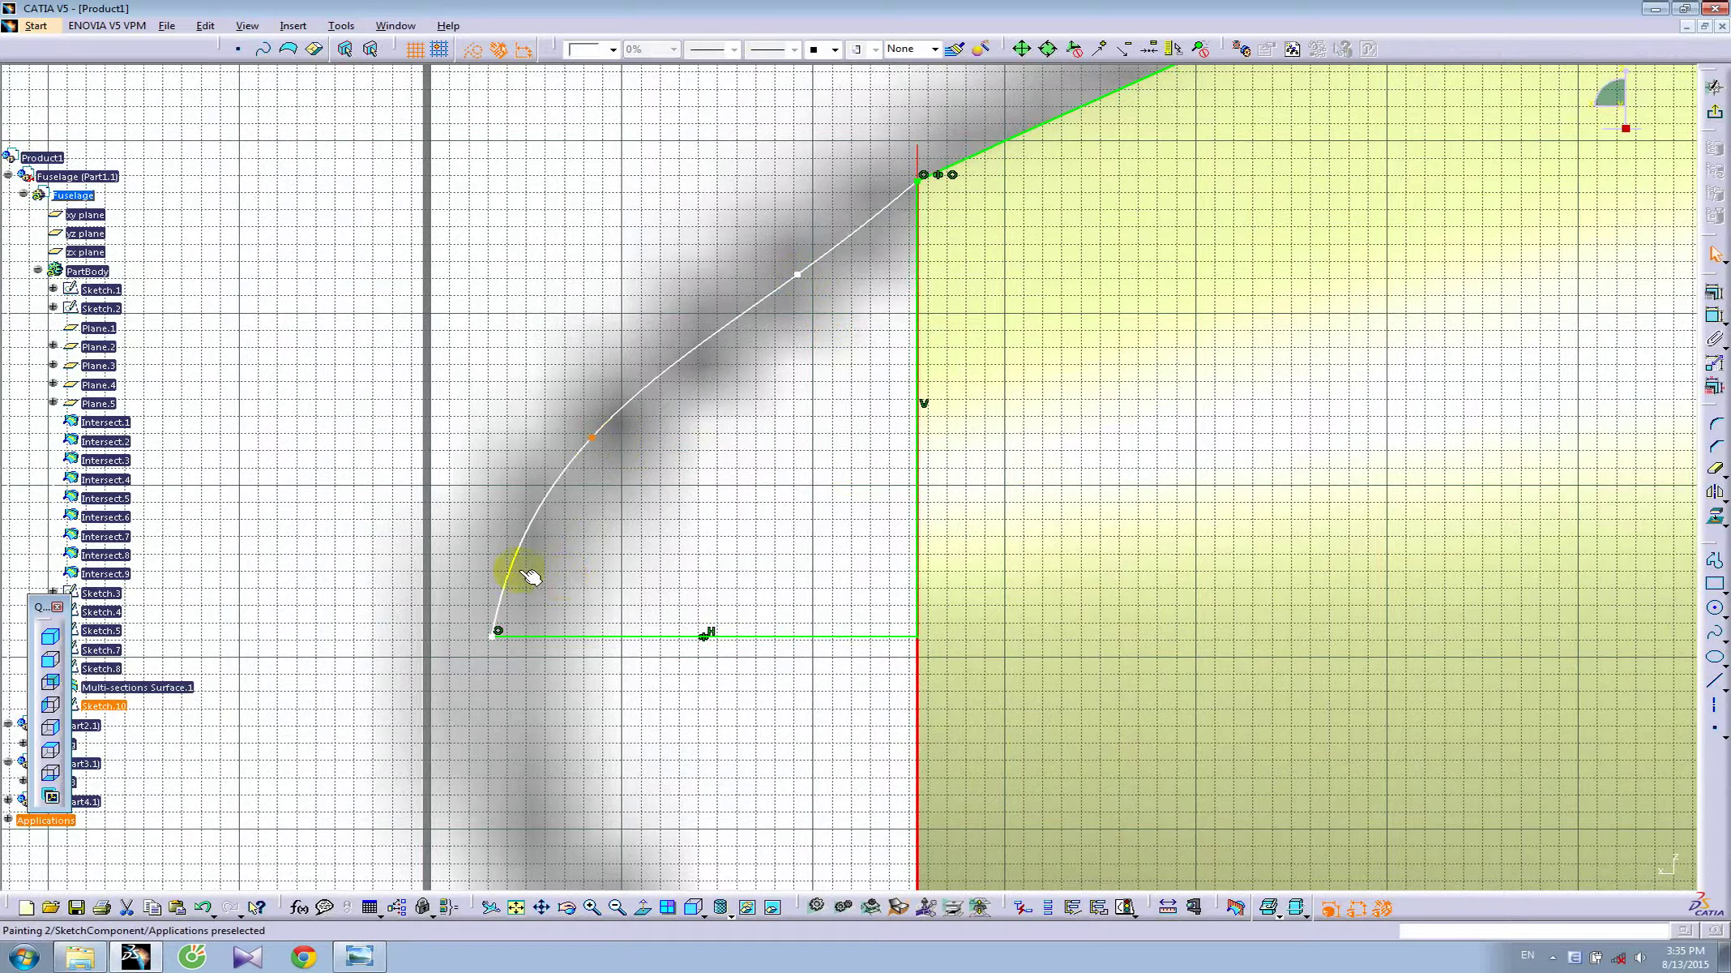
- Make the spline's lower end vertical at CtrlPoint.4 using the control point definitions
double_click(512, 566)
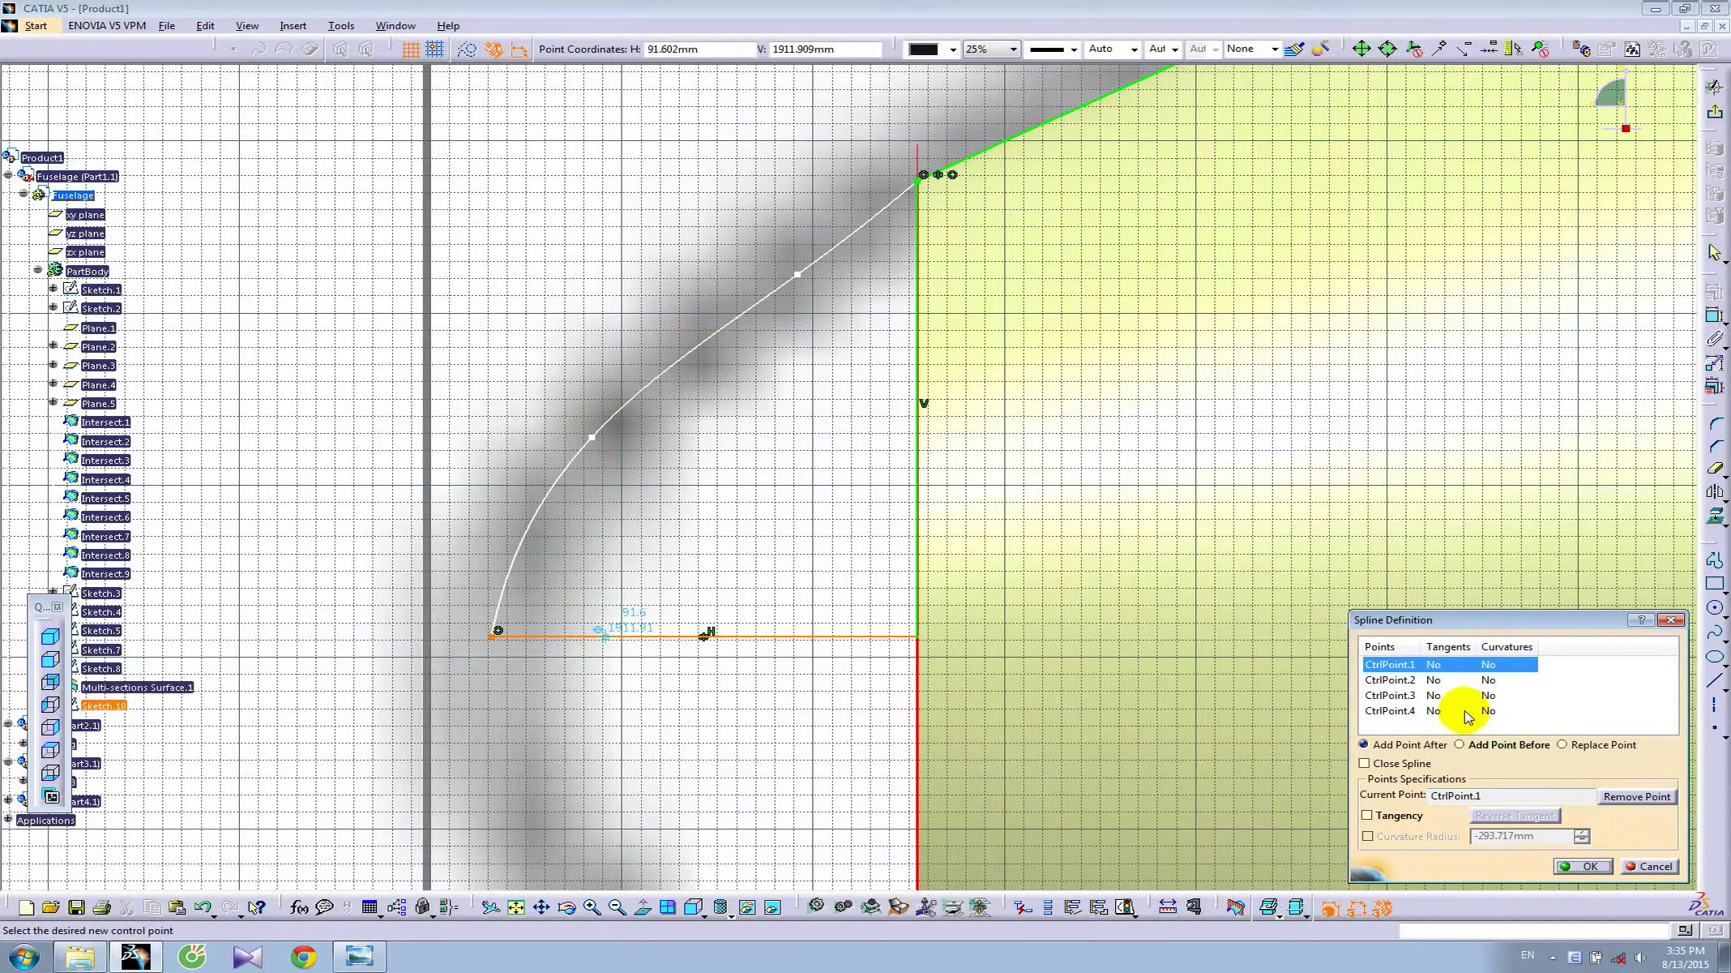
click(1467, 712)
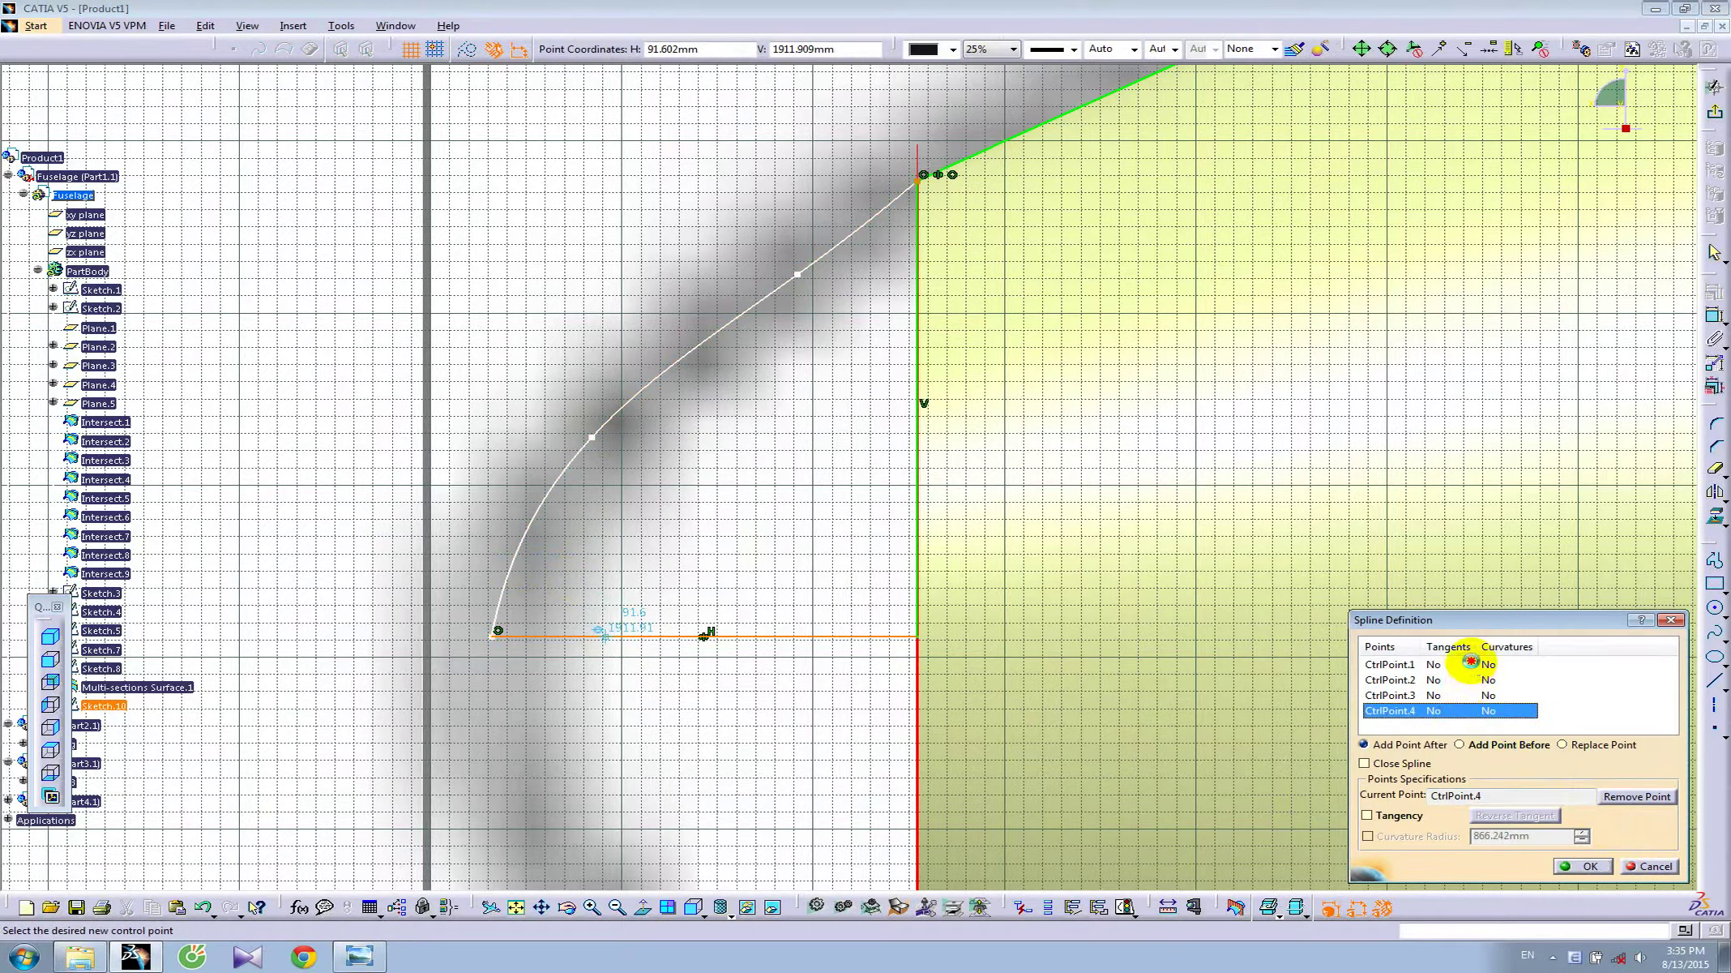
click(1581, 866)
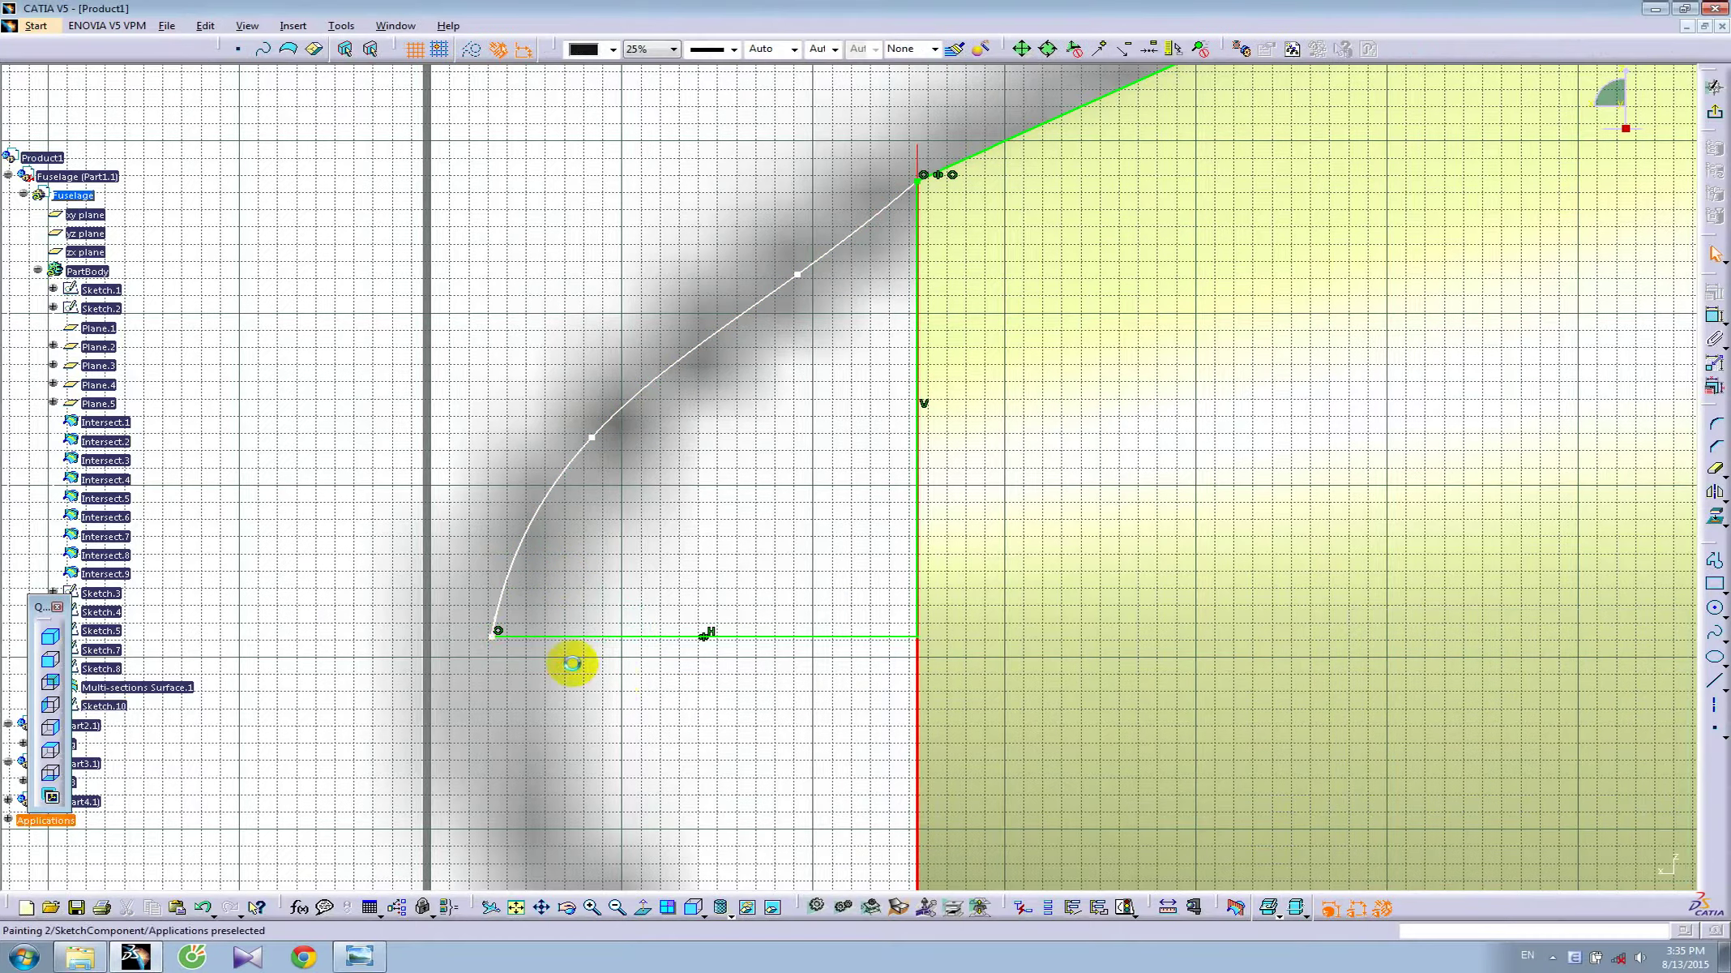
click(496, 631)
click(1716, 291)
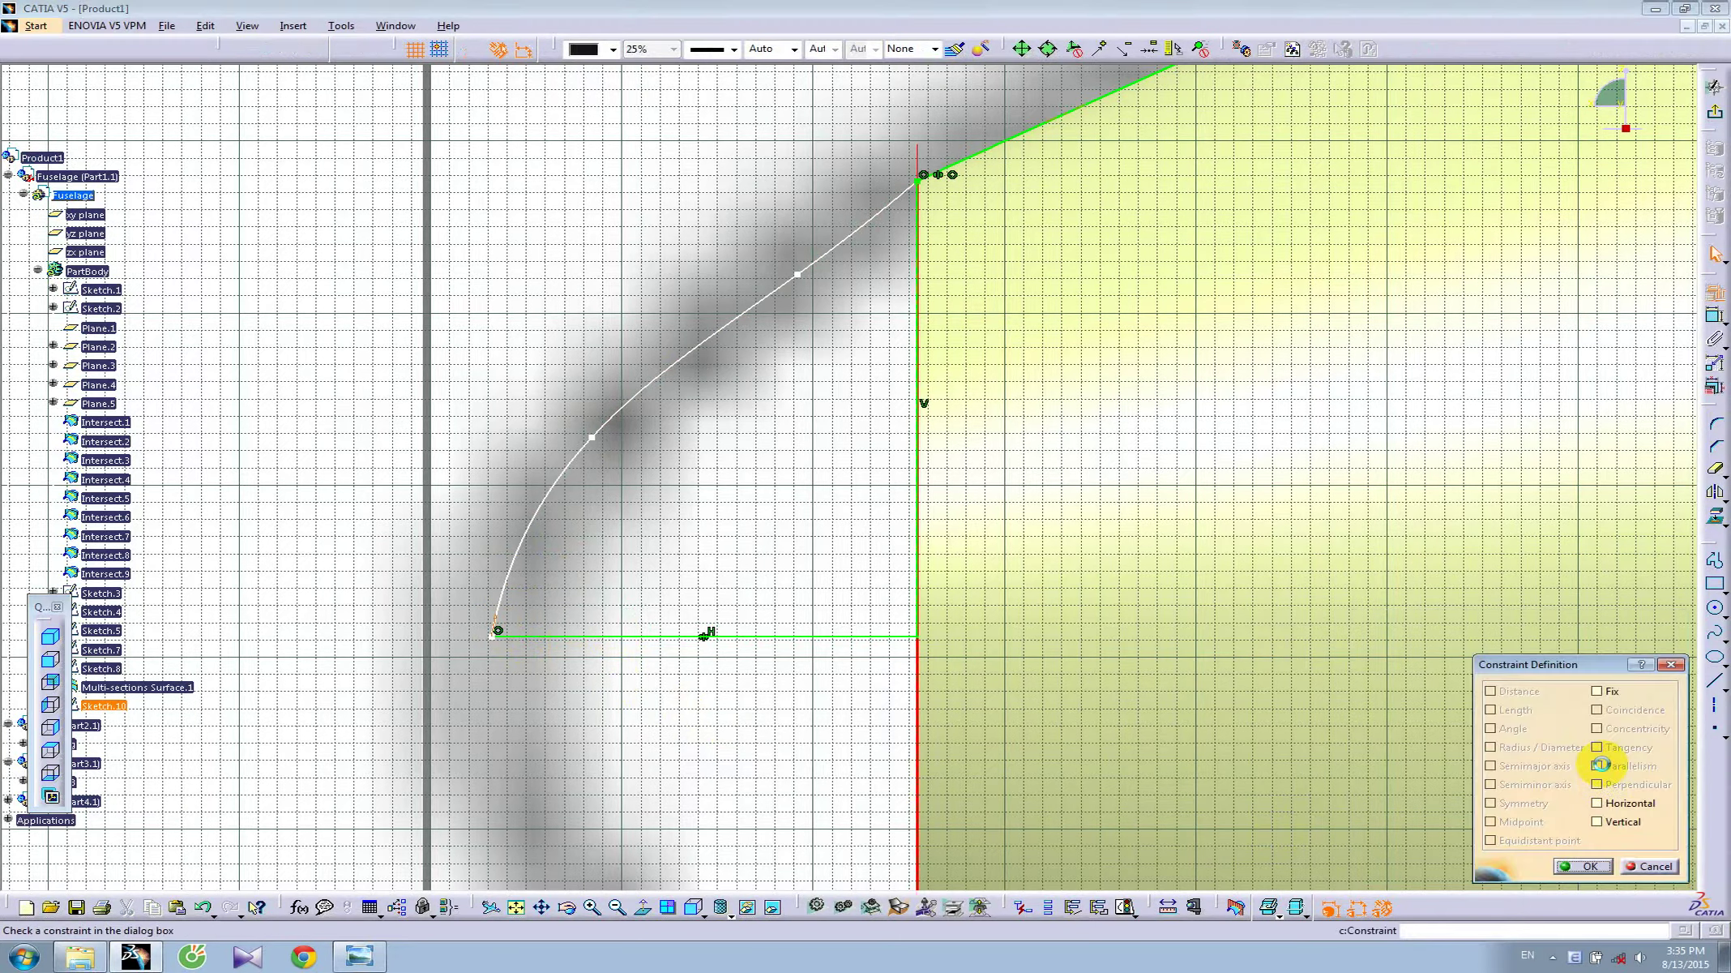
click(1597, 821)
click(1589, 866)
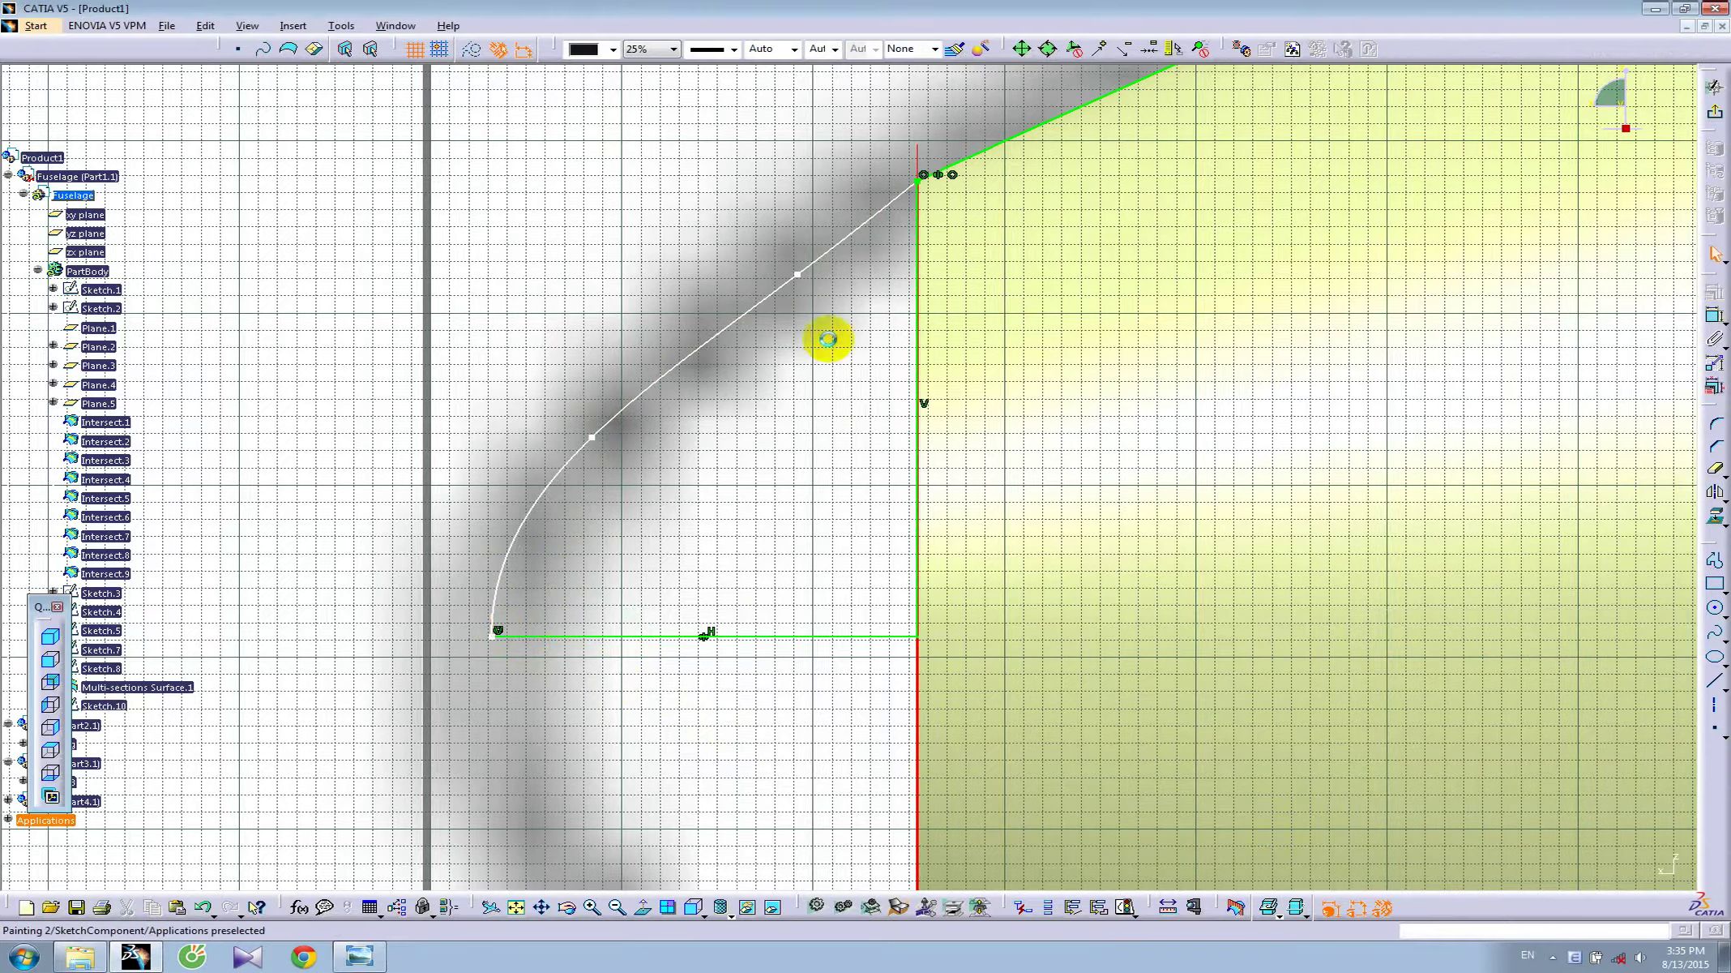
- Fine-tune the spline's upper and lower control points, then leave the sketch
drag(800, 276, 778, 266)
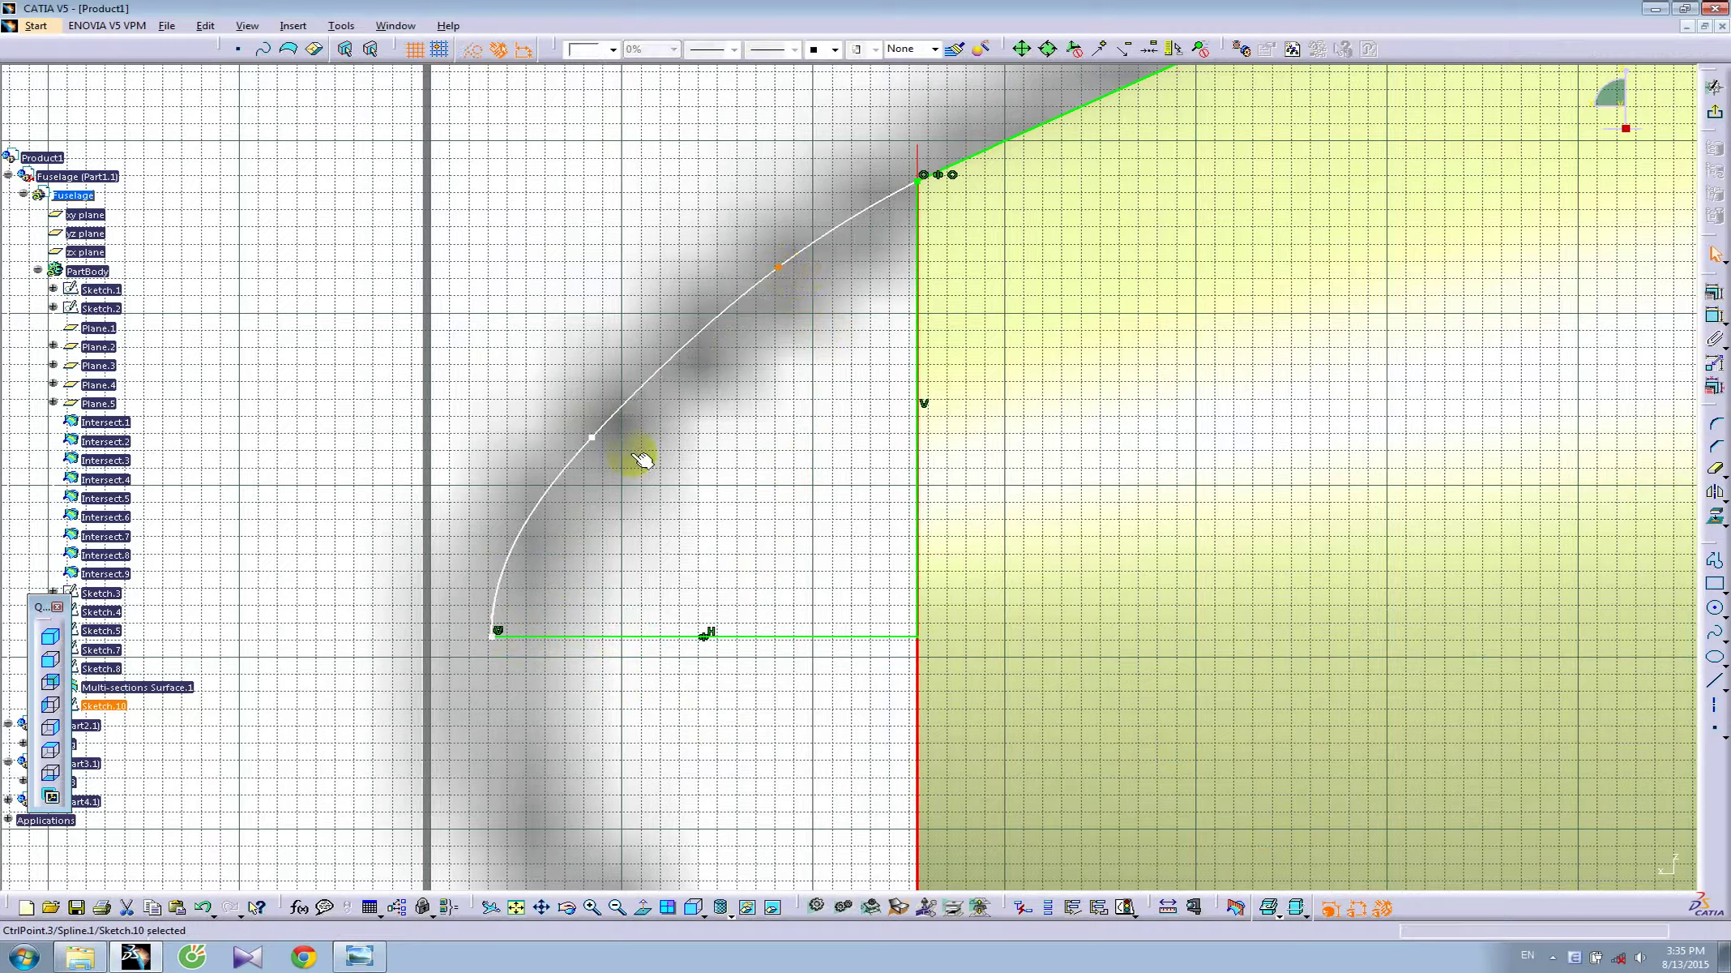
click(594, 439)
drag(592, 438, 608, 420)
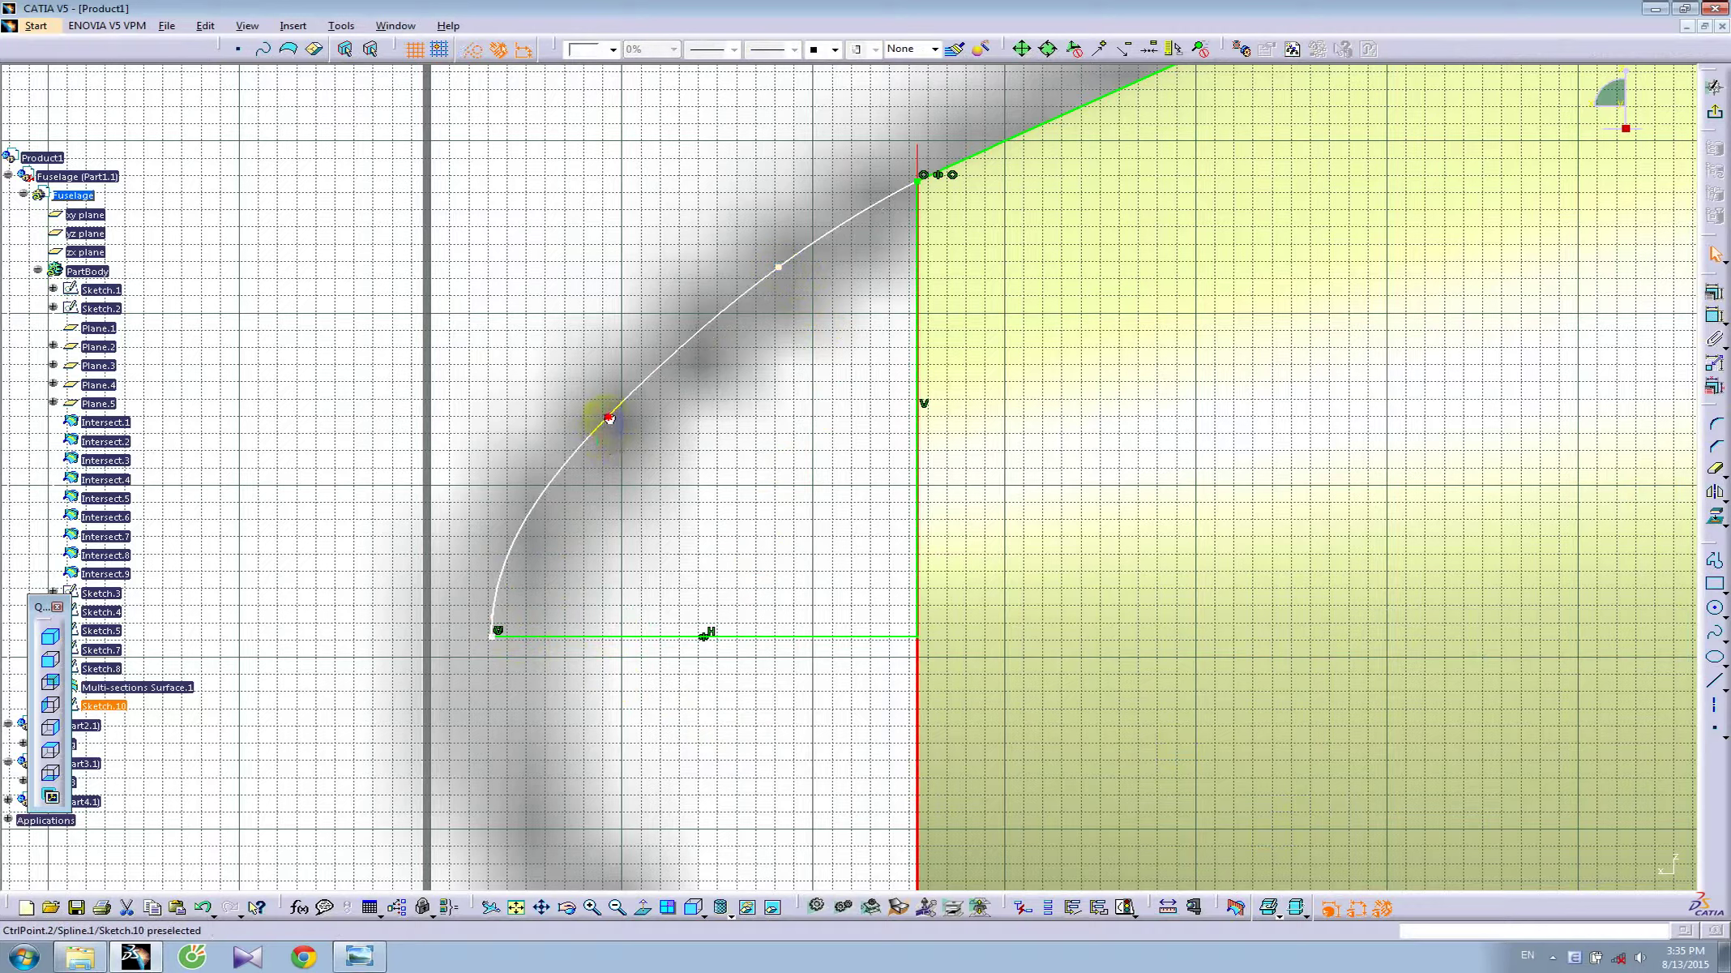
click(641, 512)
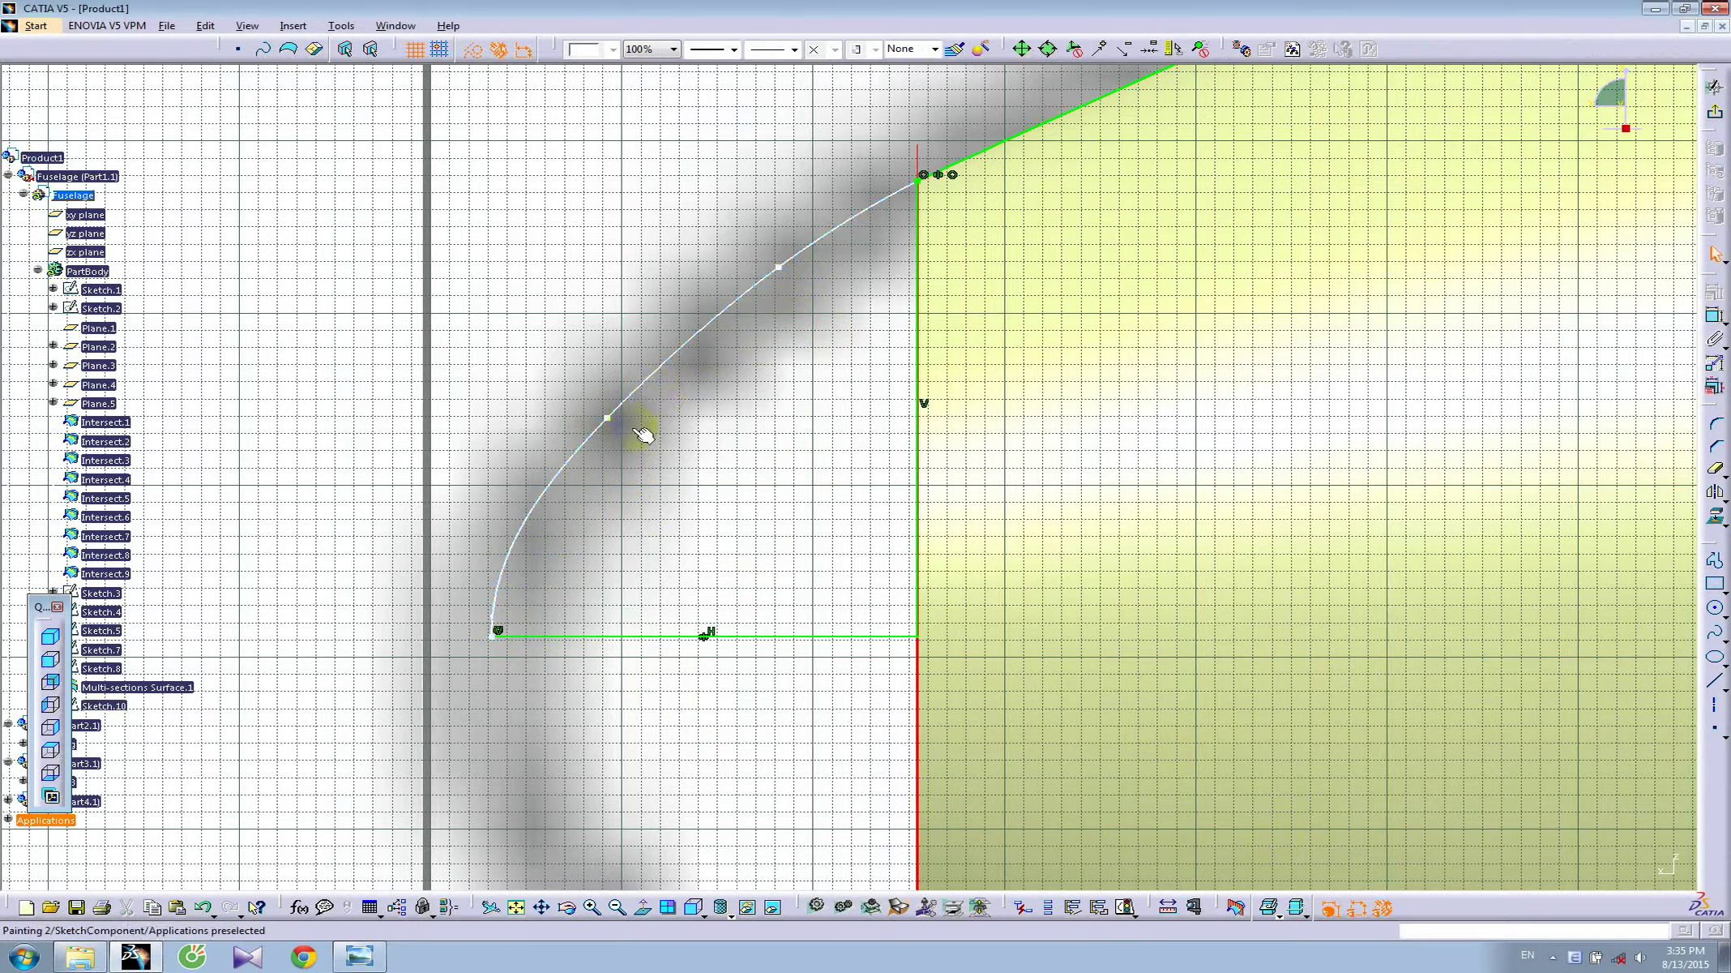
drag(610, 419, 601, 413)
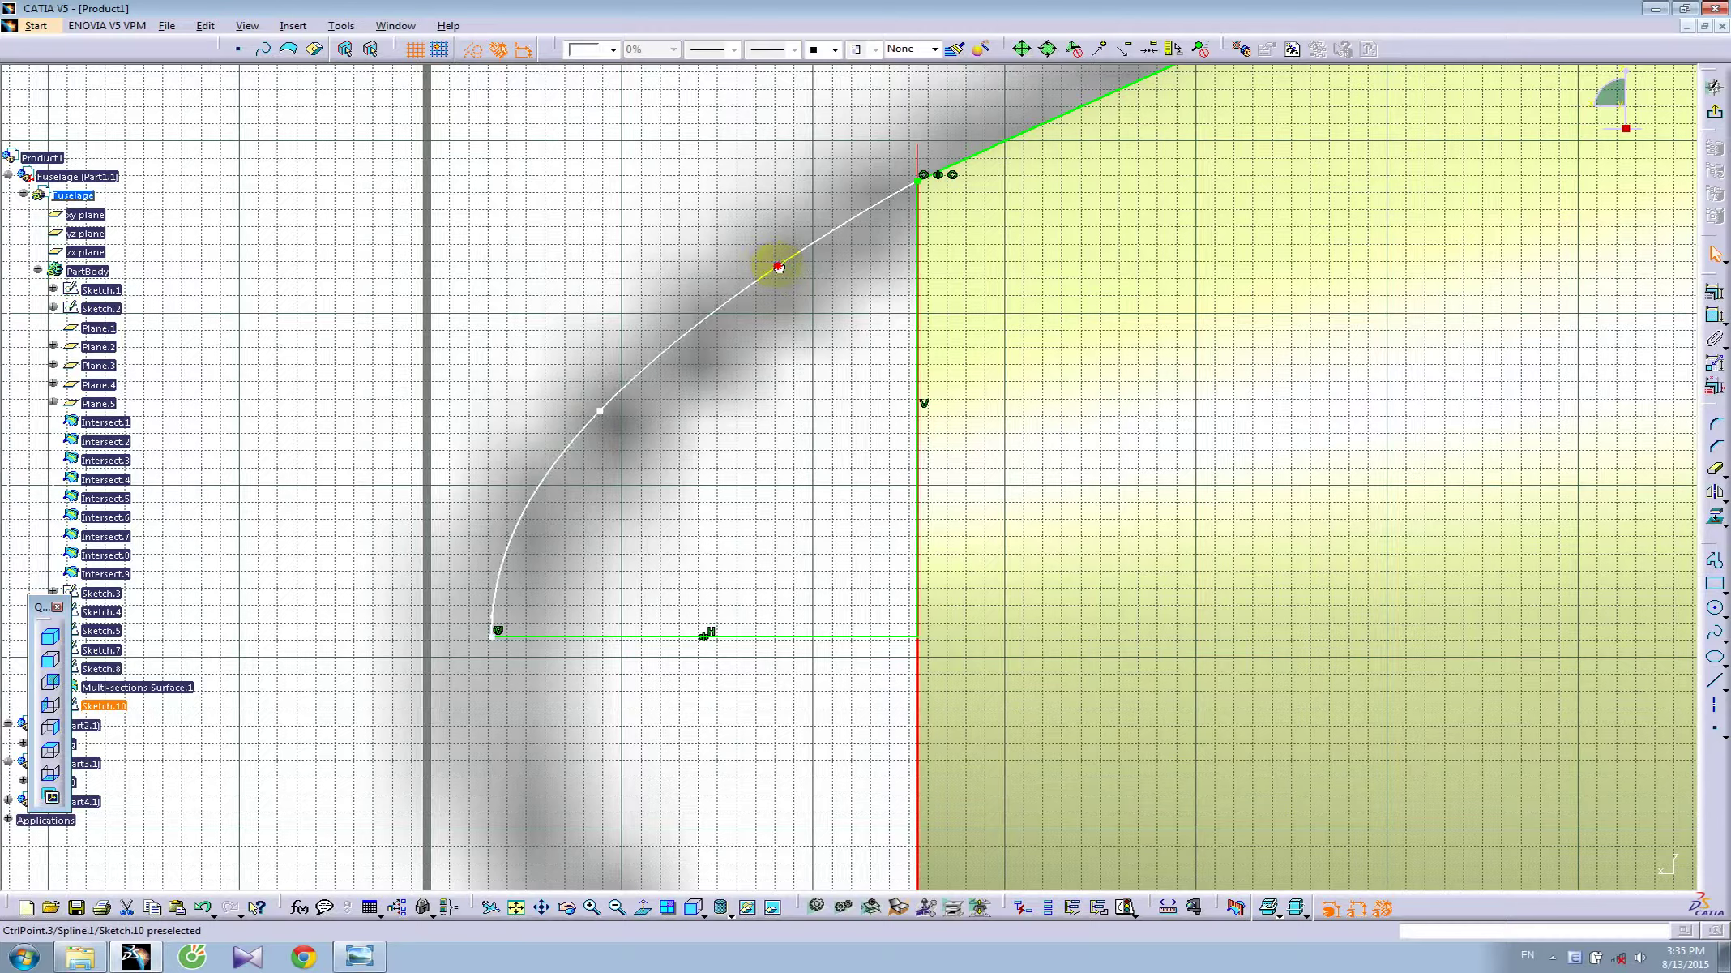
click(870, 340)
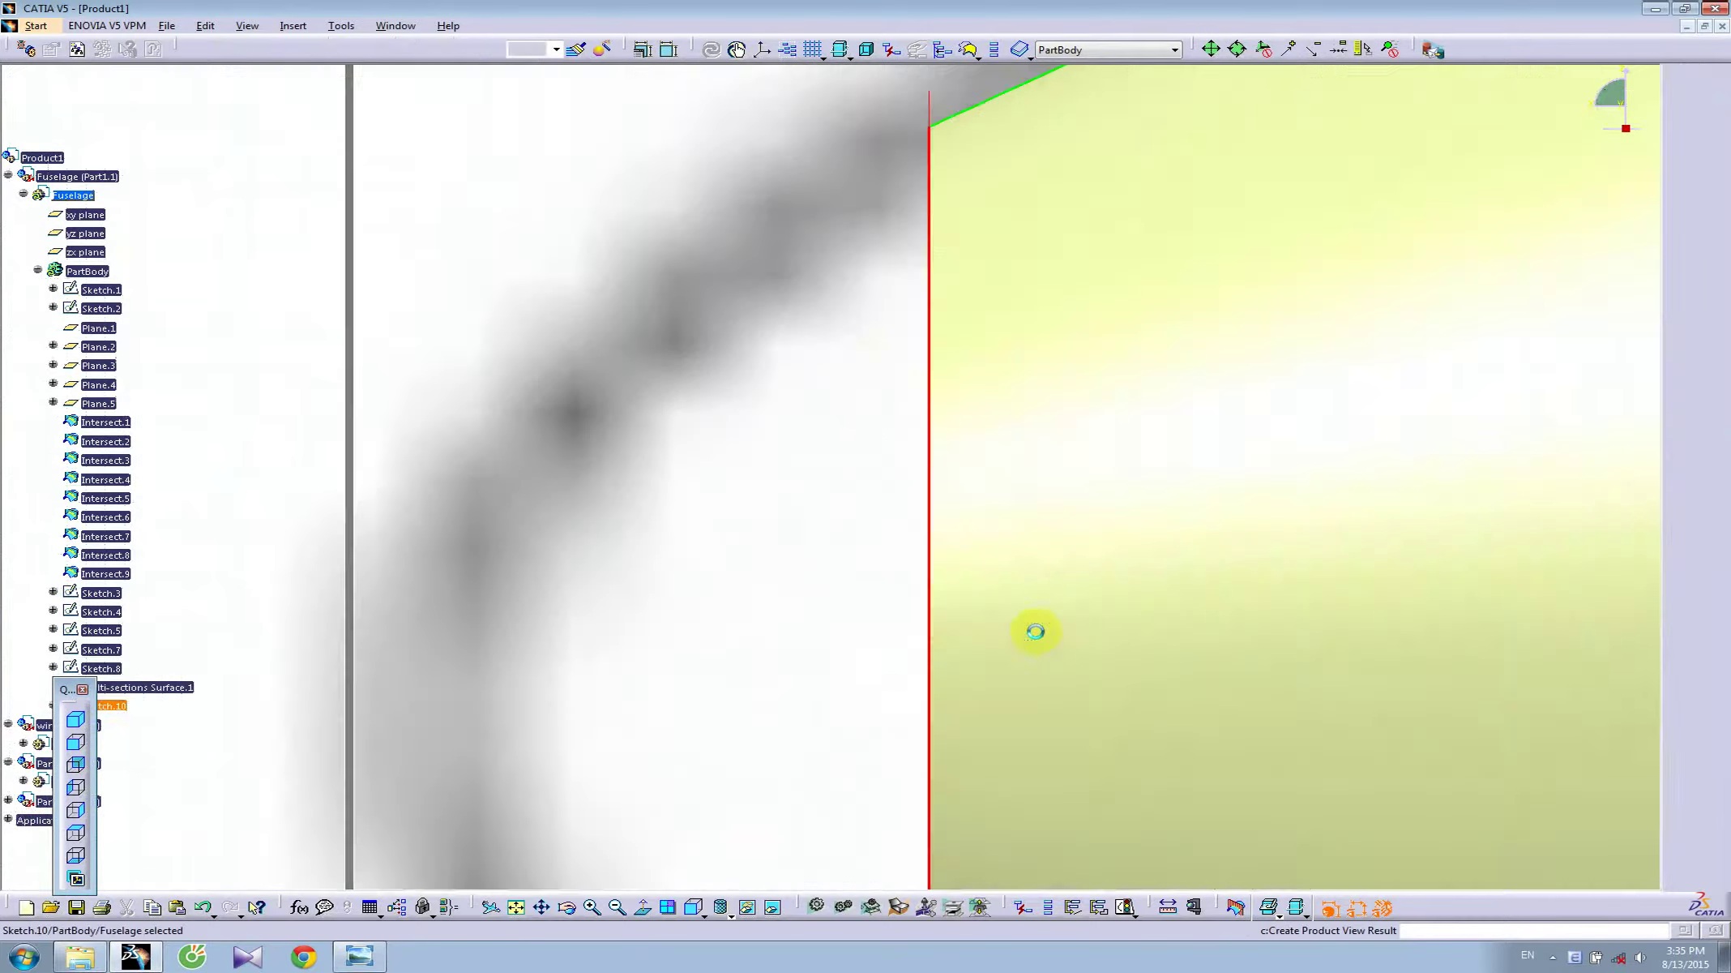
mouse_move(1032, 630)
middle_down()
mouse_move(979, 578)
mouse_move(638, 583)
mouse_move(352, 472)
middle_up()
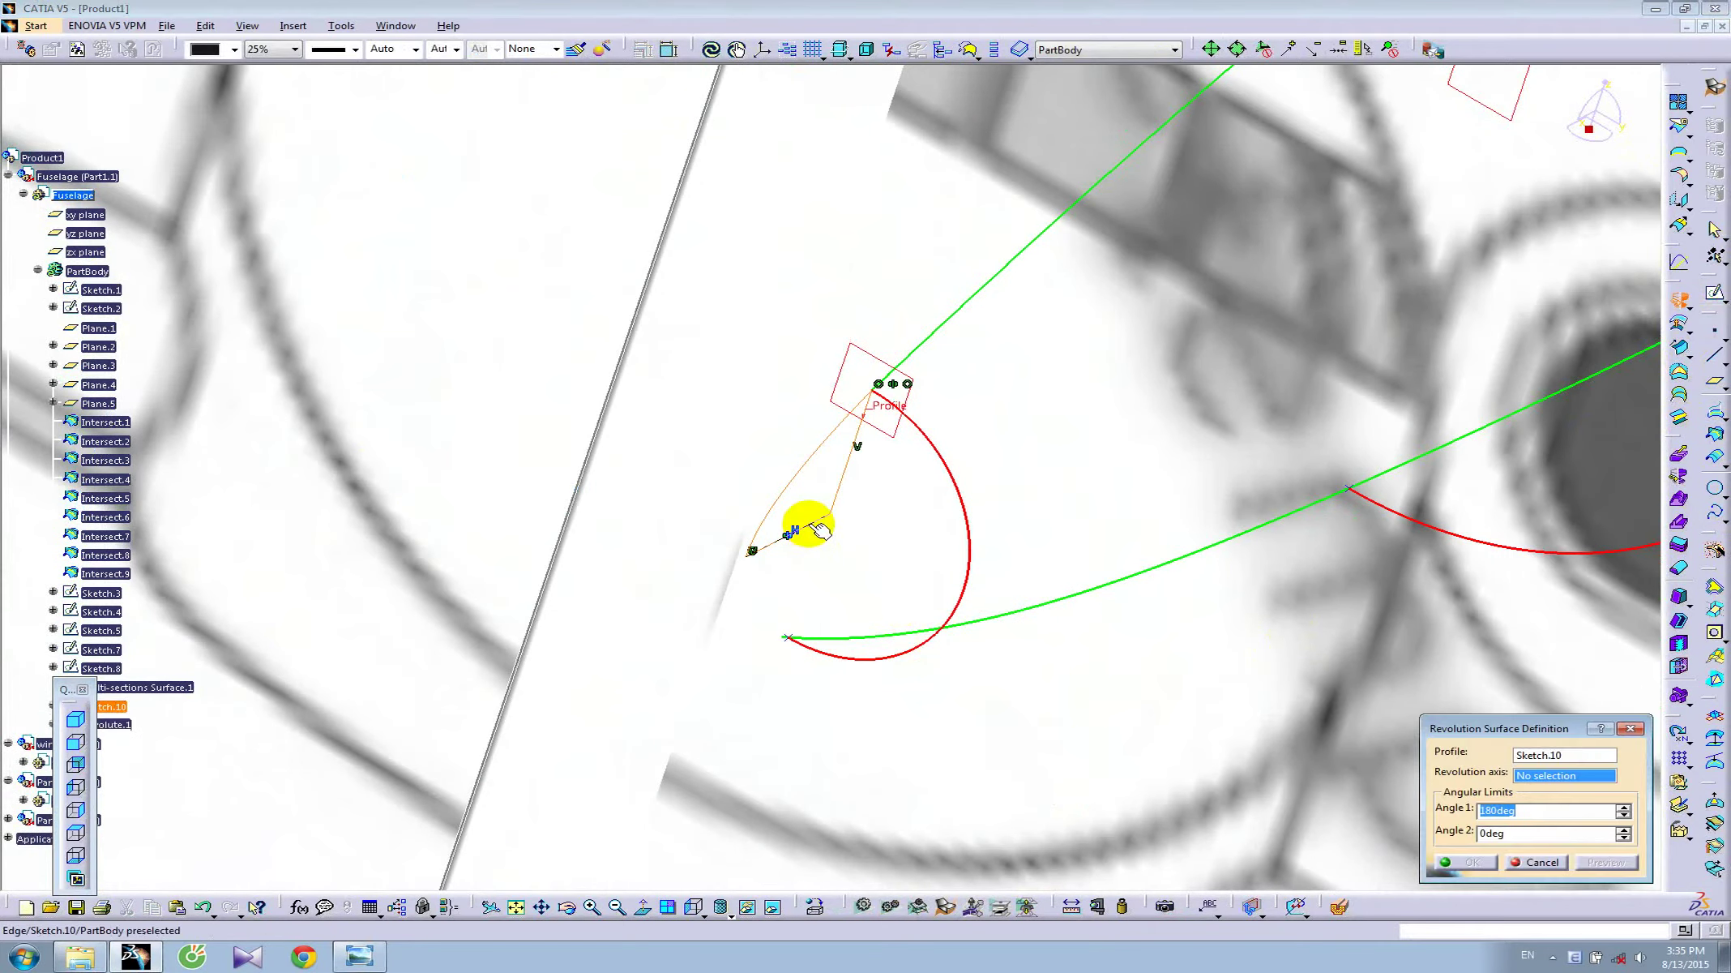
- Revolve Sketch.10 180° about its own edge into Revolute.1, then start a zx-plane sketch
click(831, 570)
middle_drag(1035, 610, 640, 510)
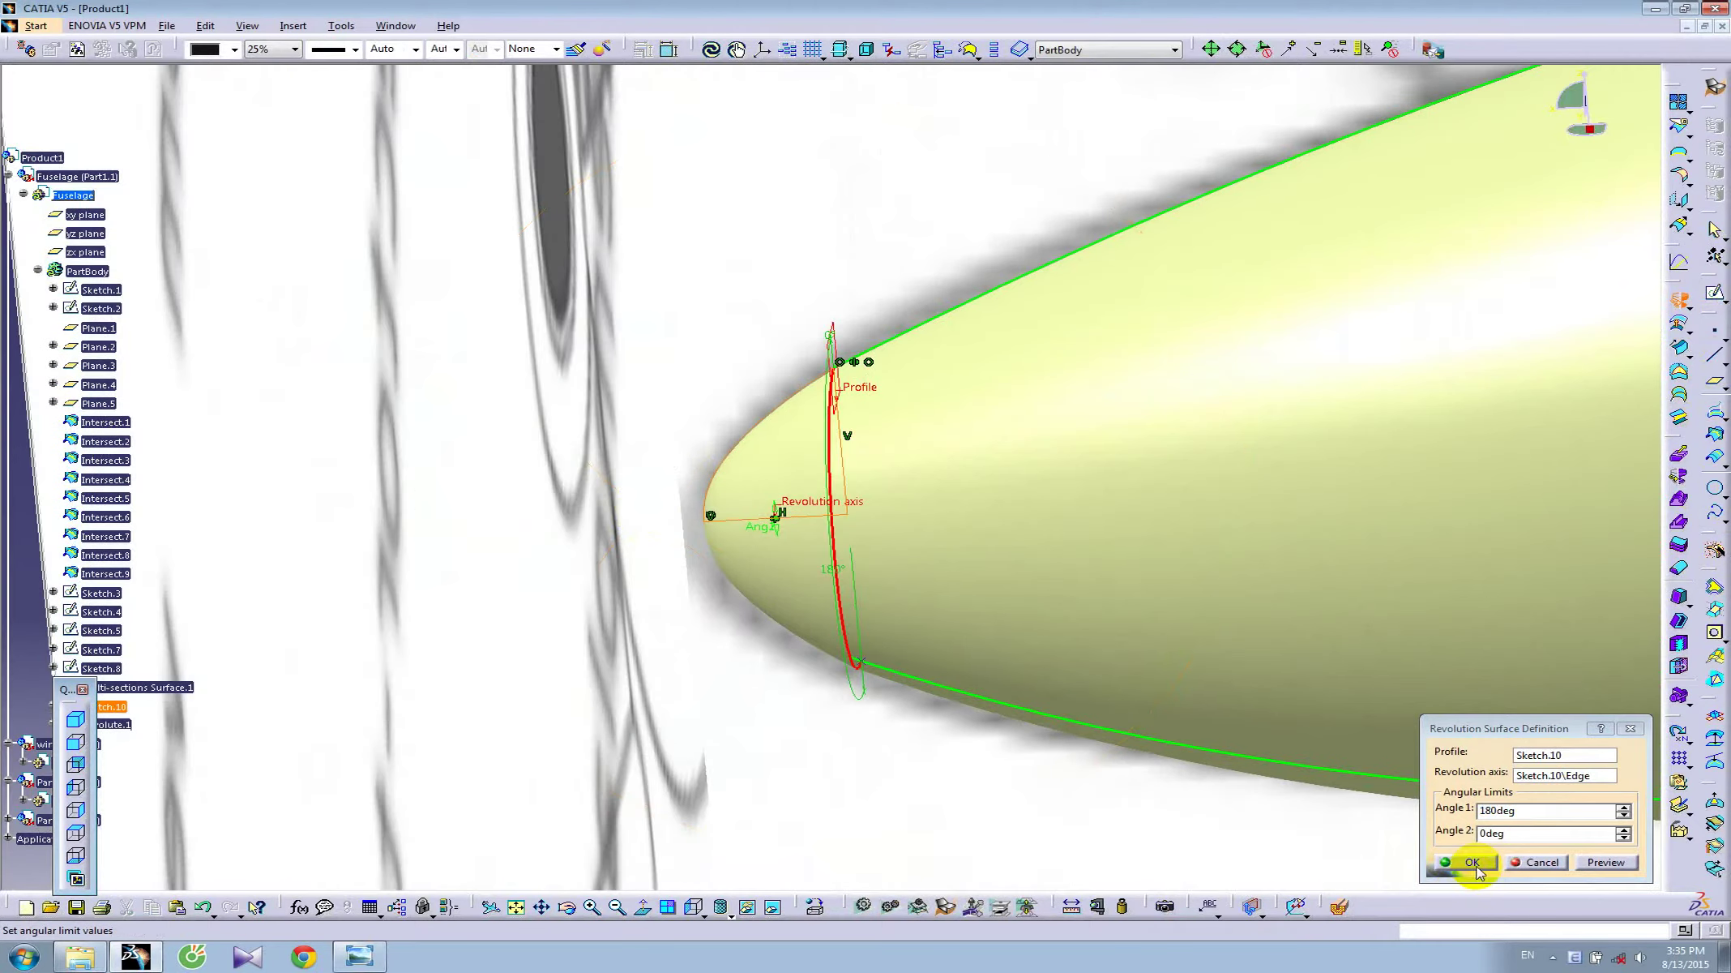
click(1475, 865)
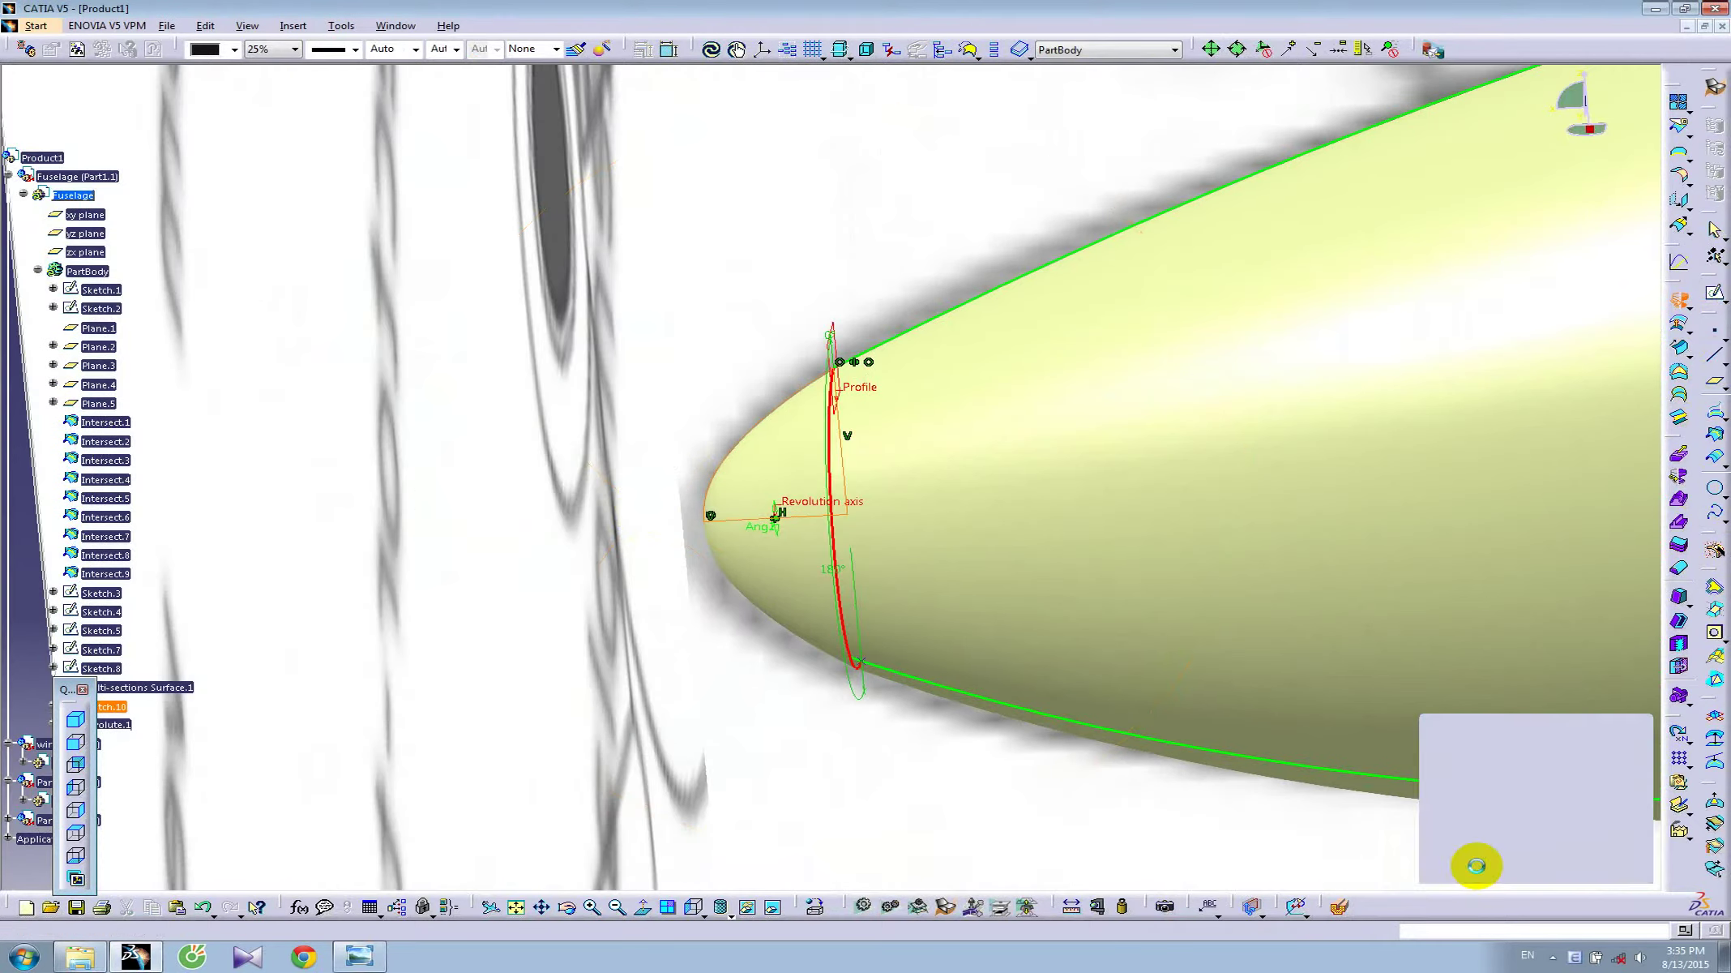
middle_drag(1102, 630, 1071, 753)
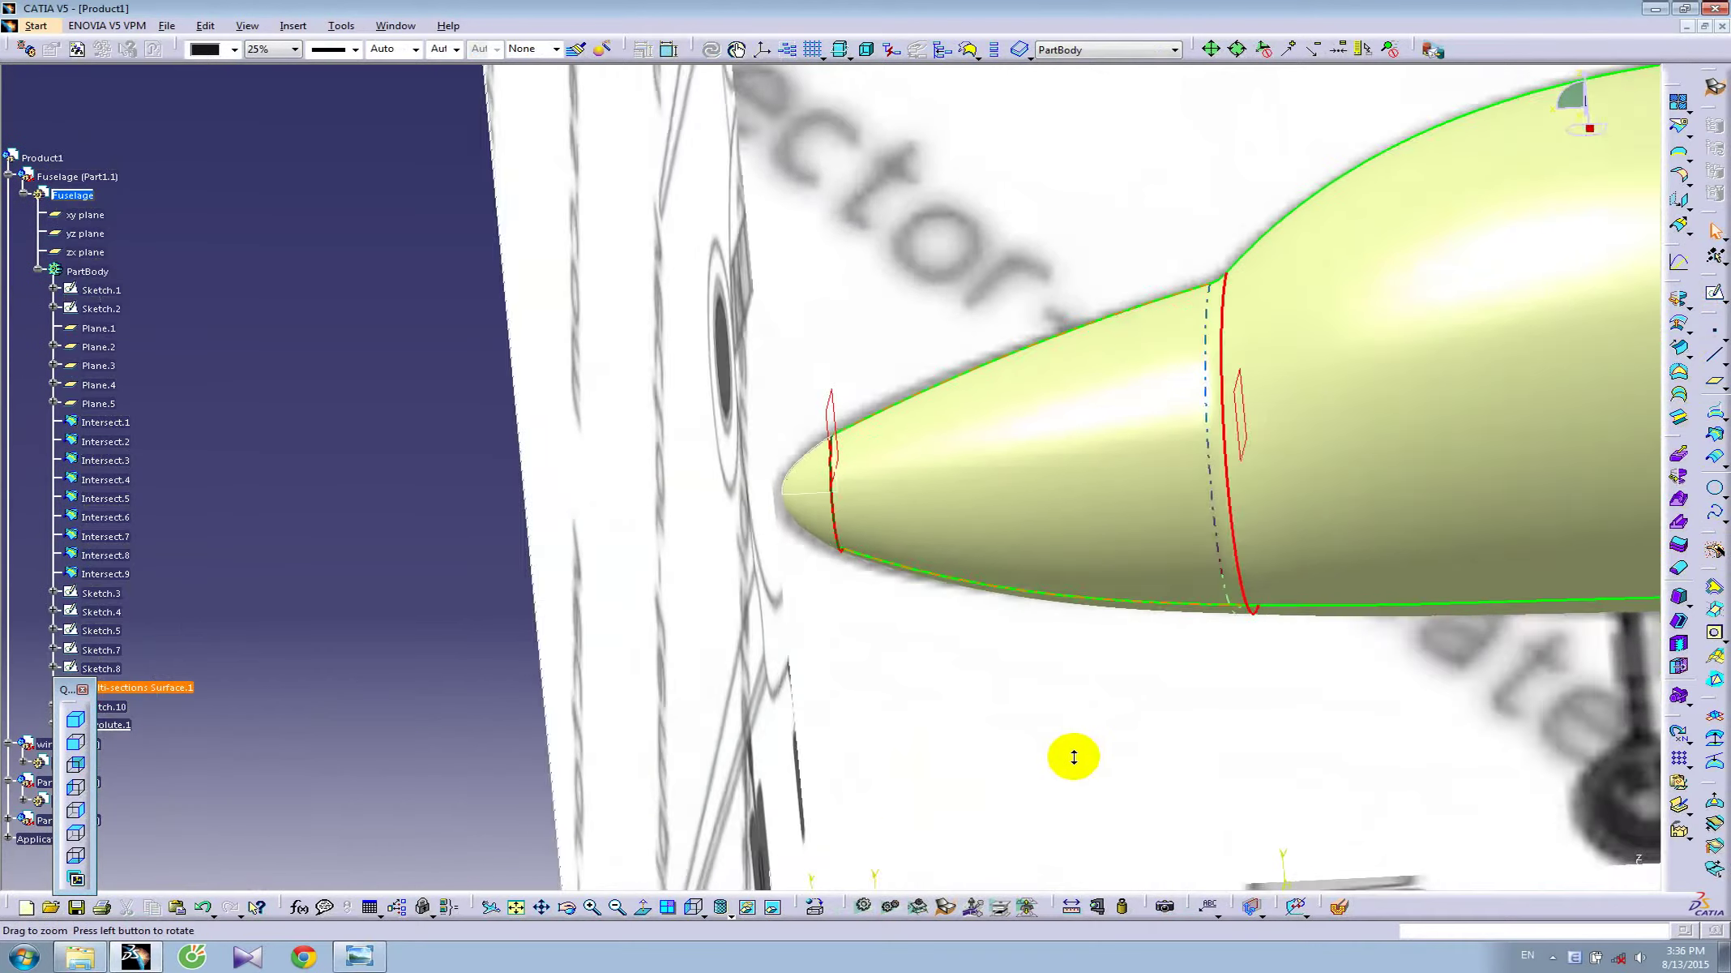
middle_drag(1079, 570, 1040, 688)
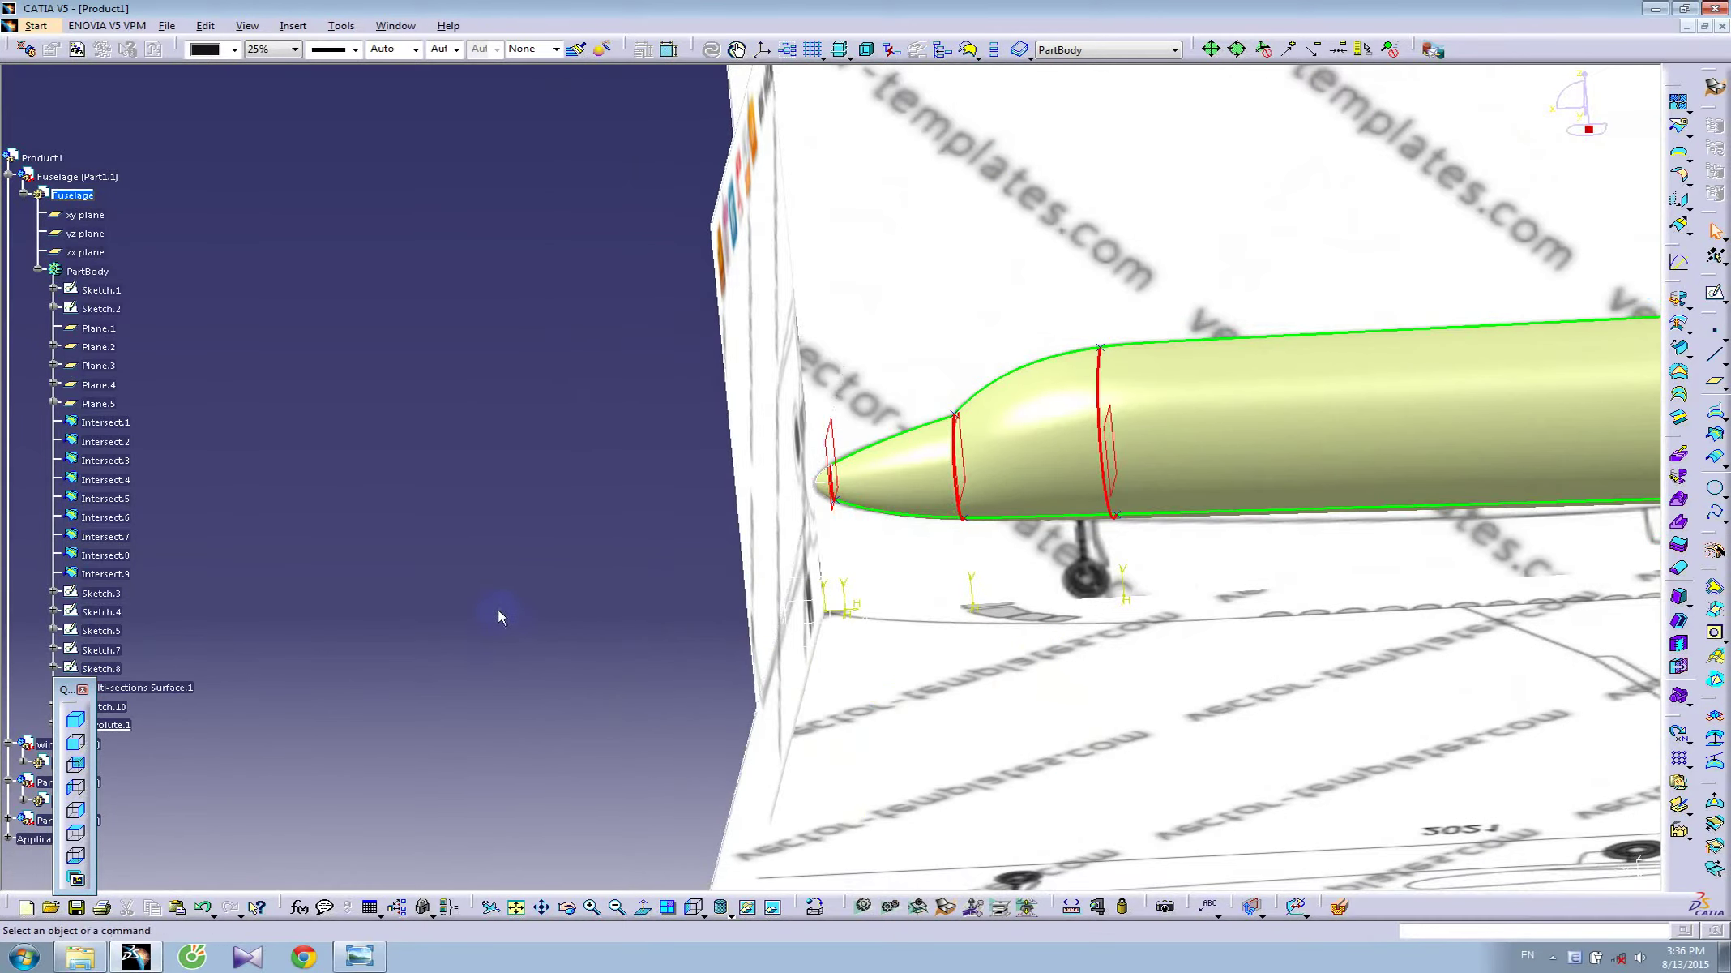
mouse_move(425, 665)
middle_down()
mouse_move(1040, 609)
mouse_move(1314, 529)
mouse_move(734, 657)
mouse_move(970, 471)
mouse_move(922, 574)
middle_up()
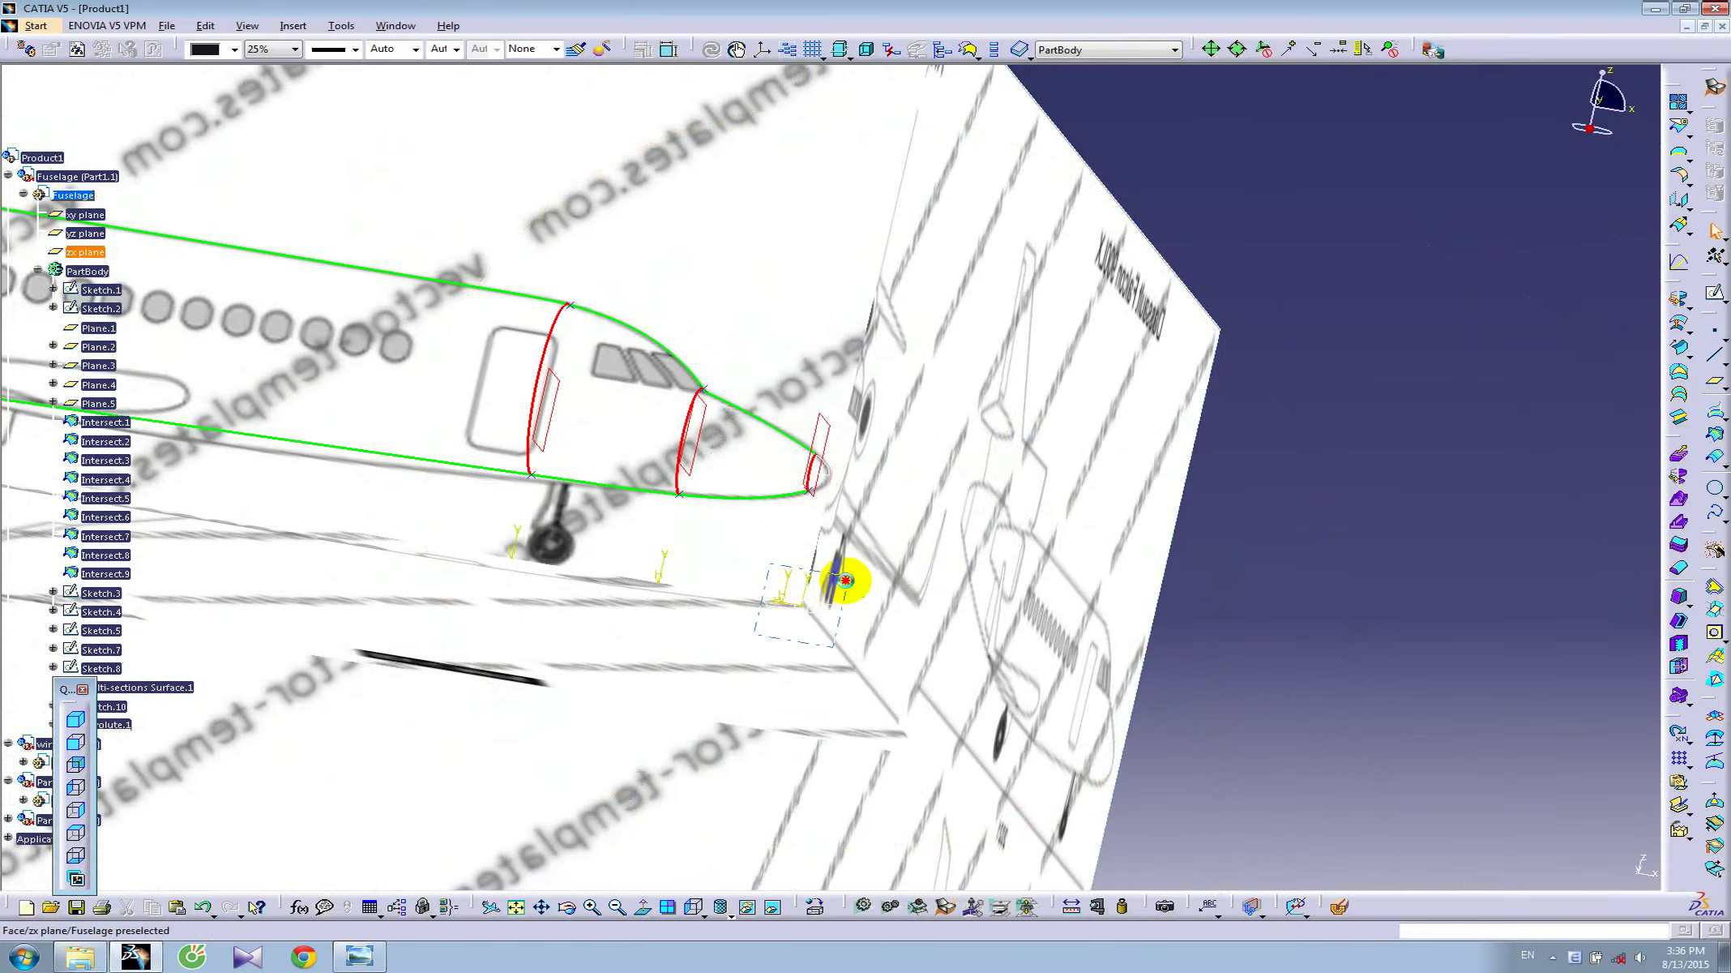
middle_drag(1135, 625, 1084, 630)
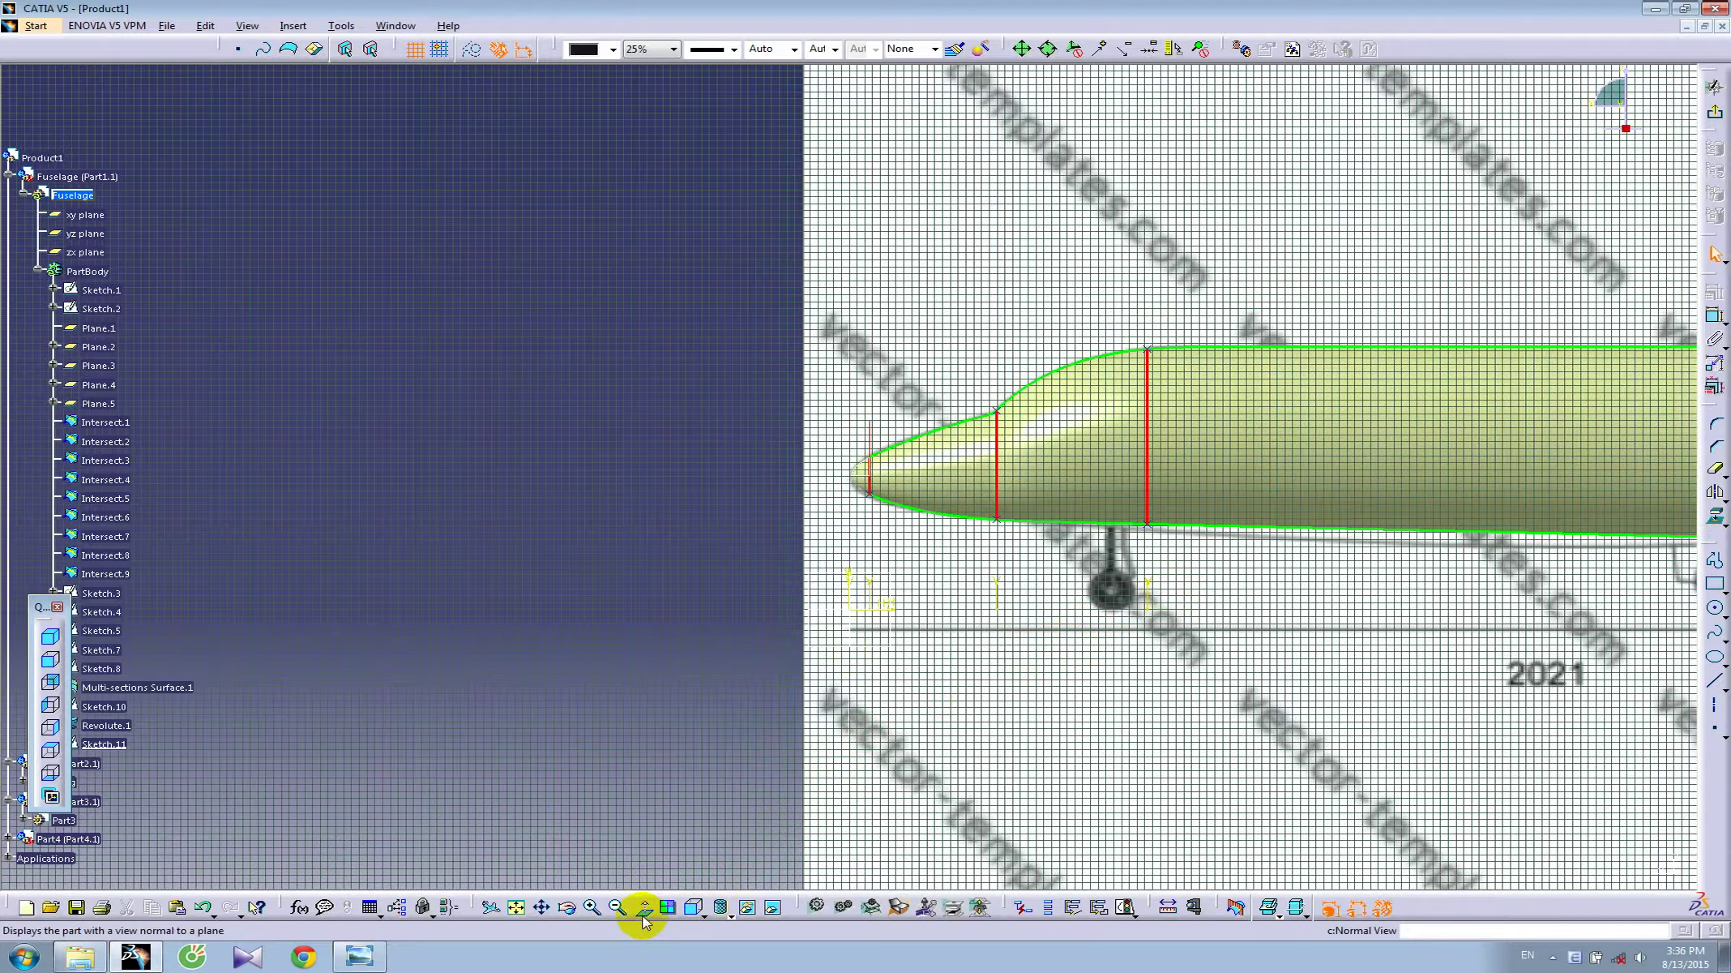
- Zoom in on the reference image and trace circles over the first four cabin windows
click(642, 919)
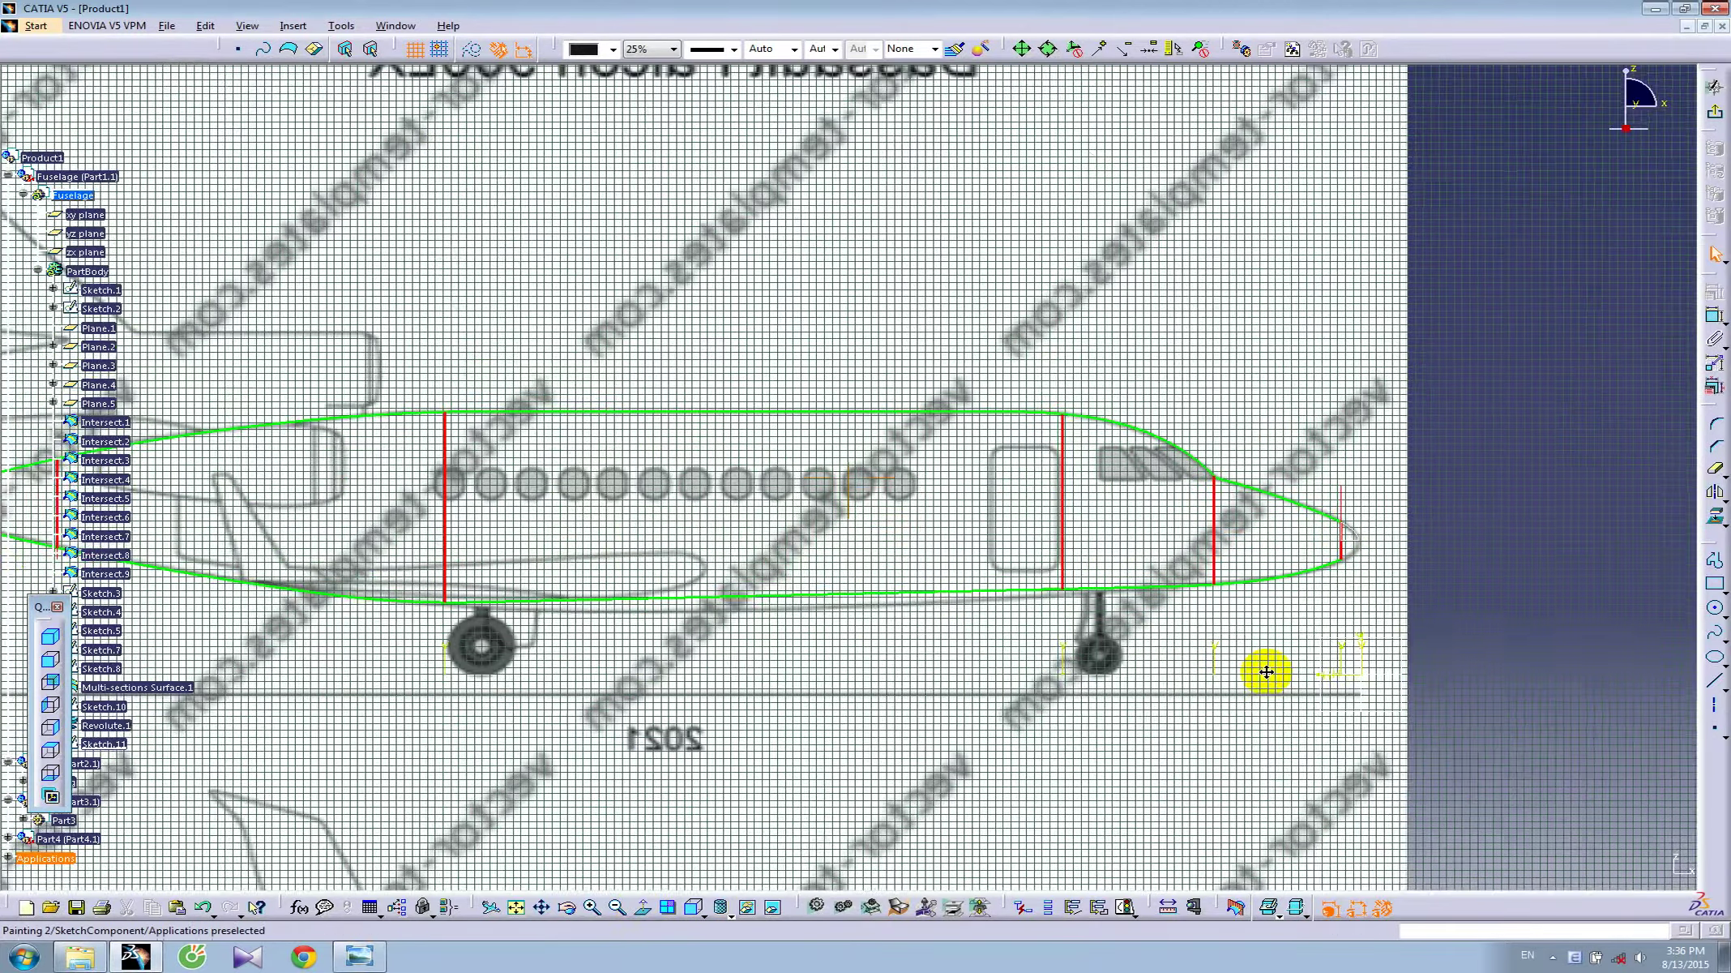
ctrl+middle_drag(1266, 671, 1256, 519)
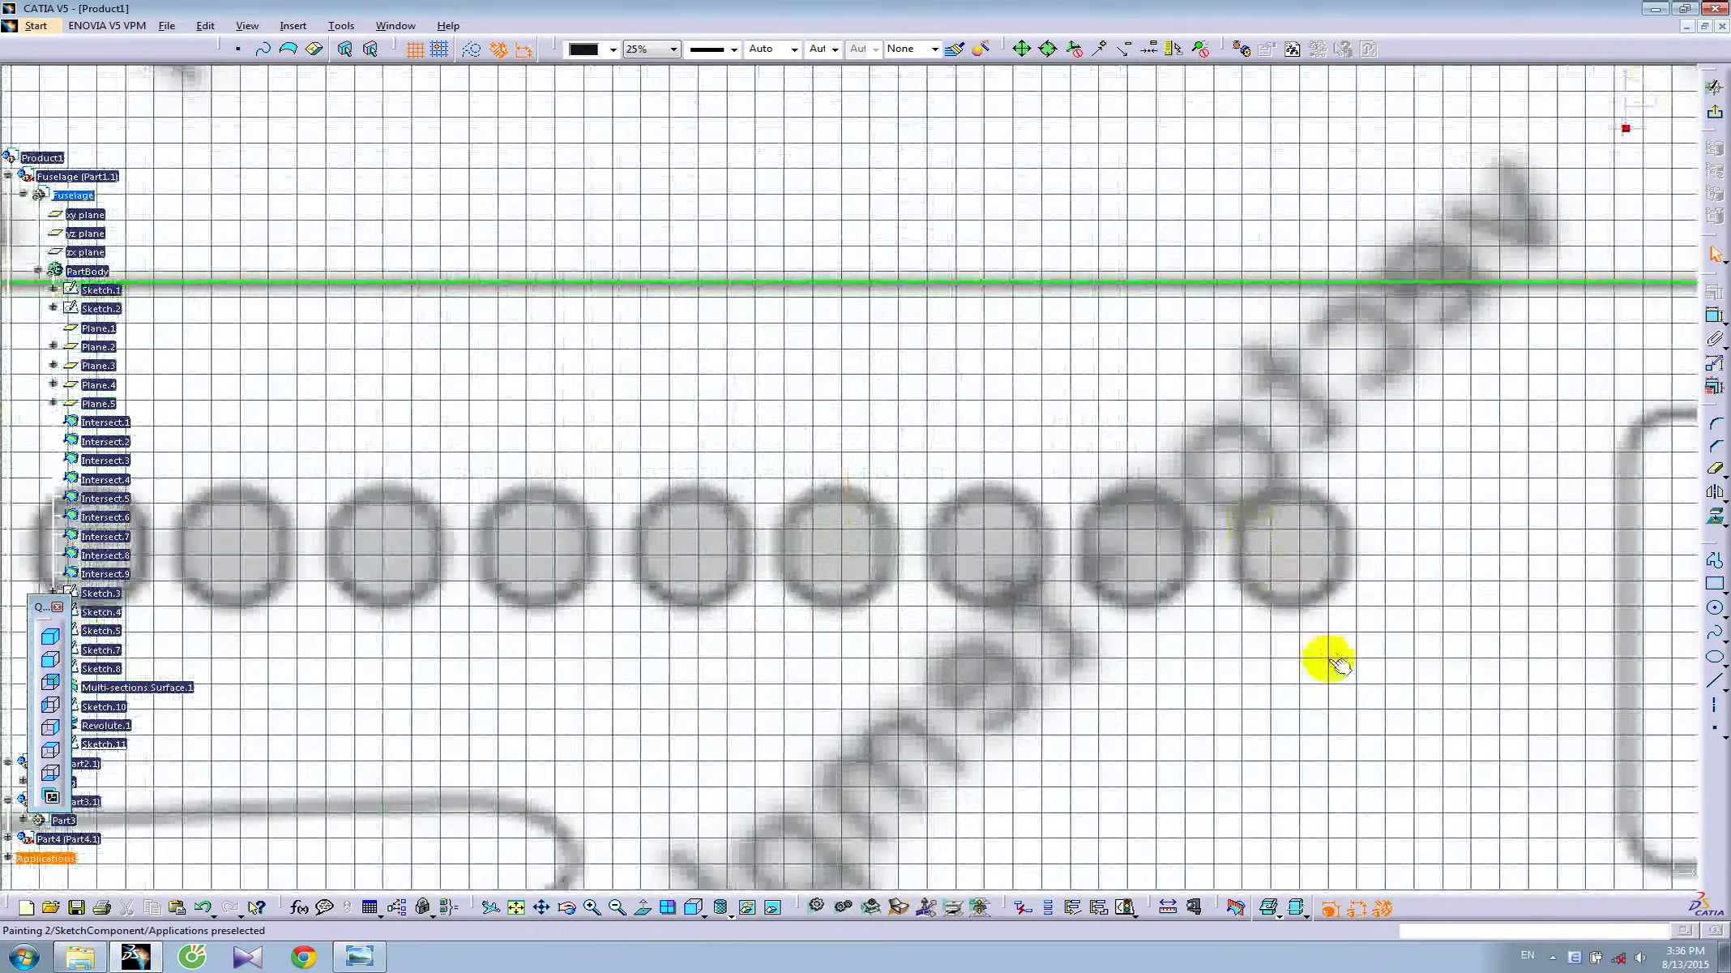
mouse_move(1330, 663)
ctrl+middle_down()
mouse_move(939, 623)
mouse_move(1240, 564)
ctrl+middle_up()
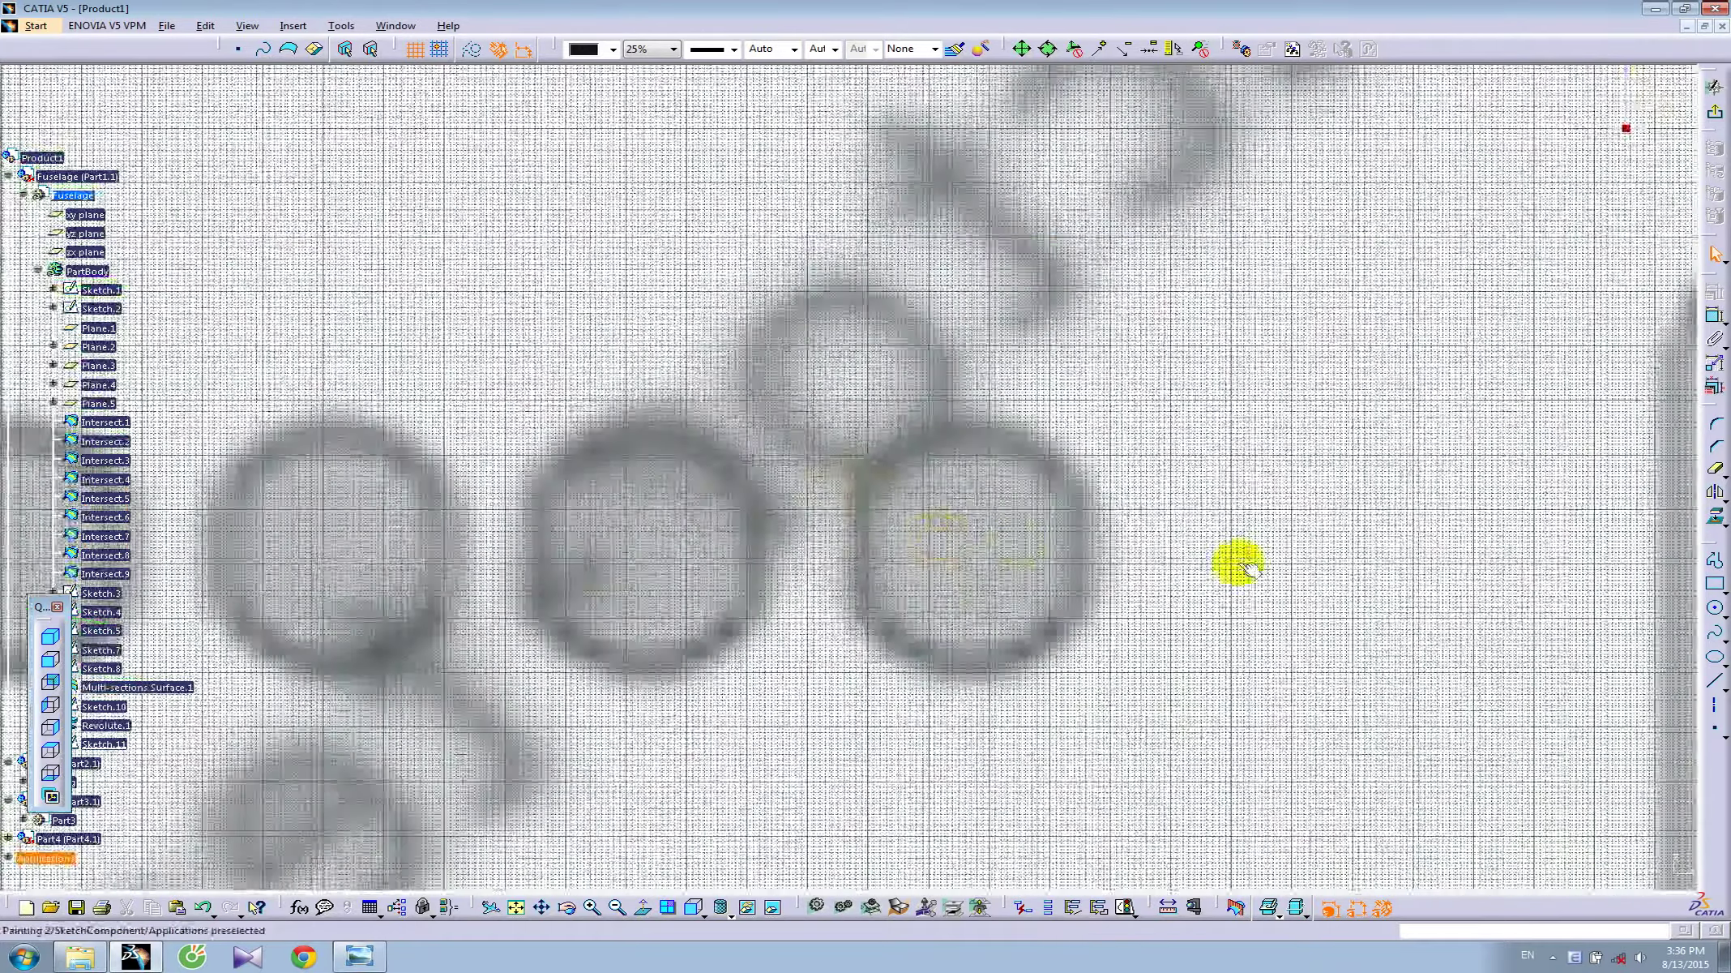
click(1717, 611)
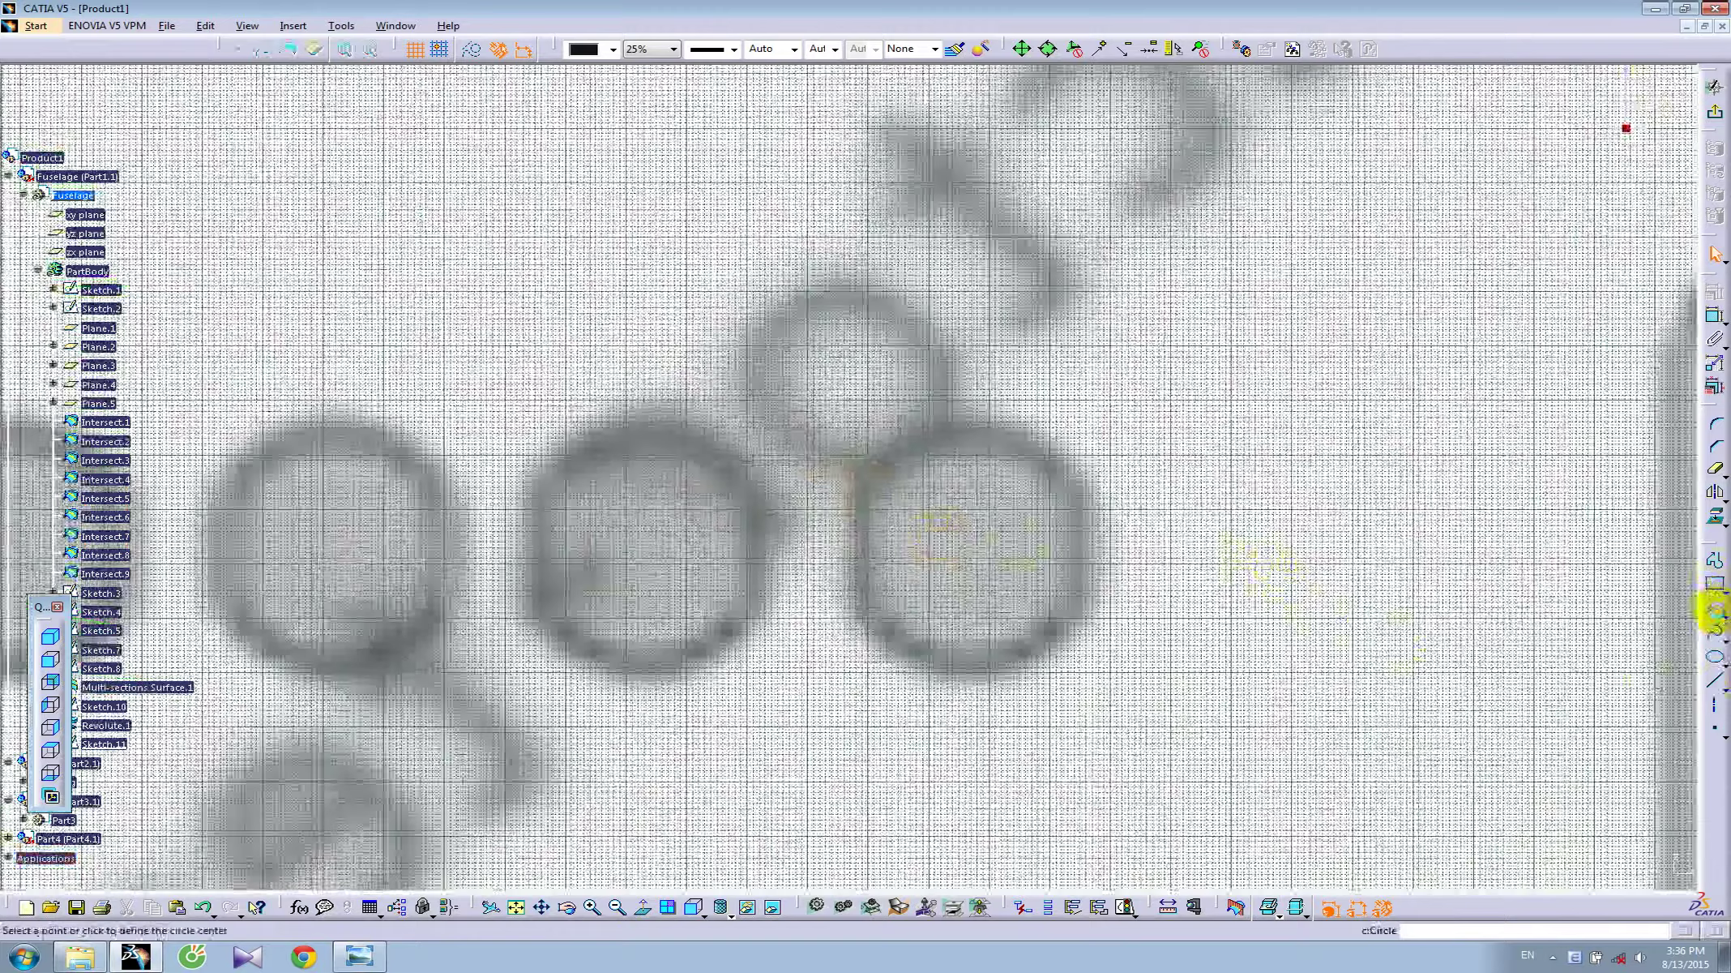
click(972, 547)
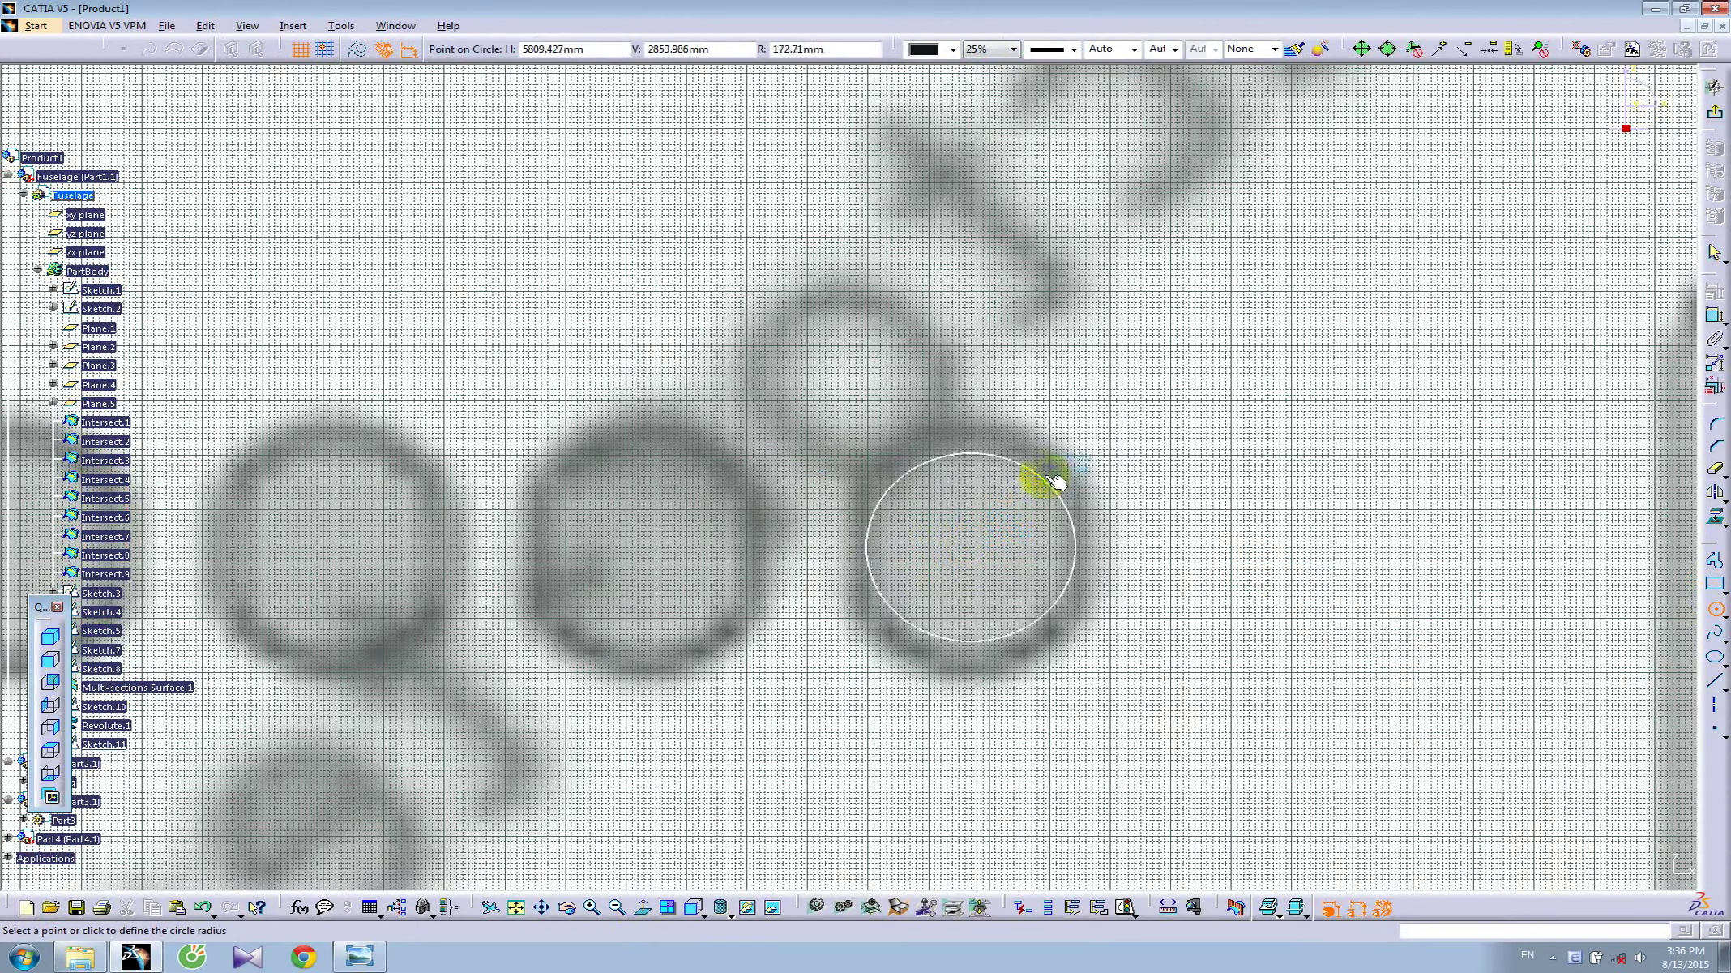
click(1057, 467)
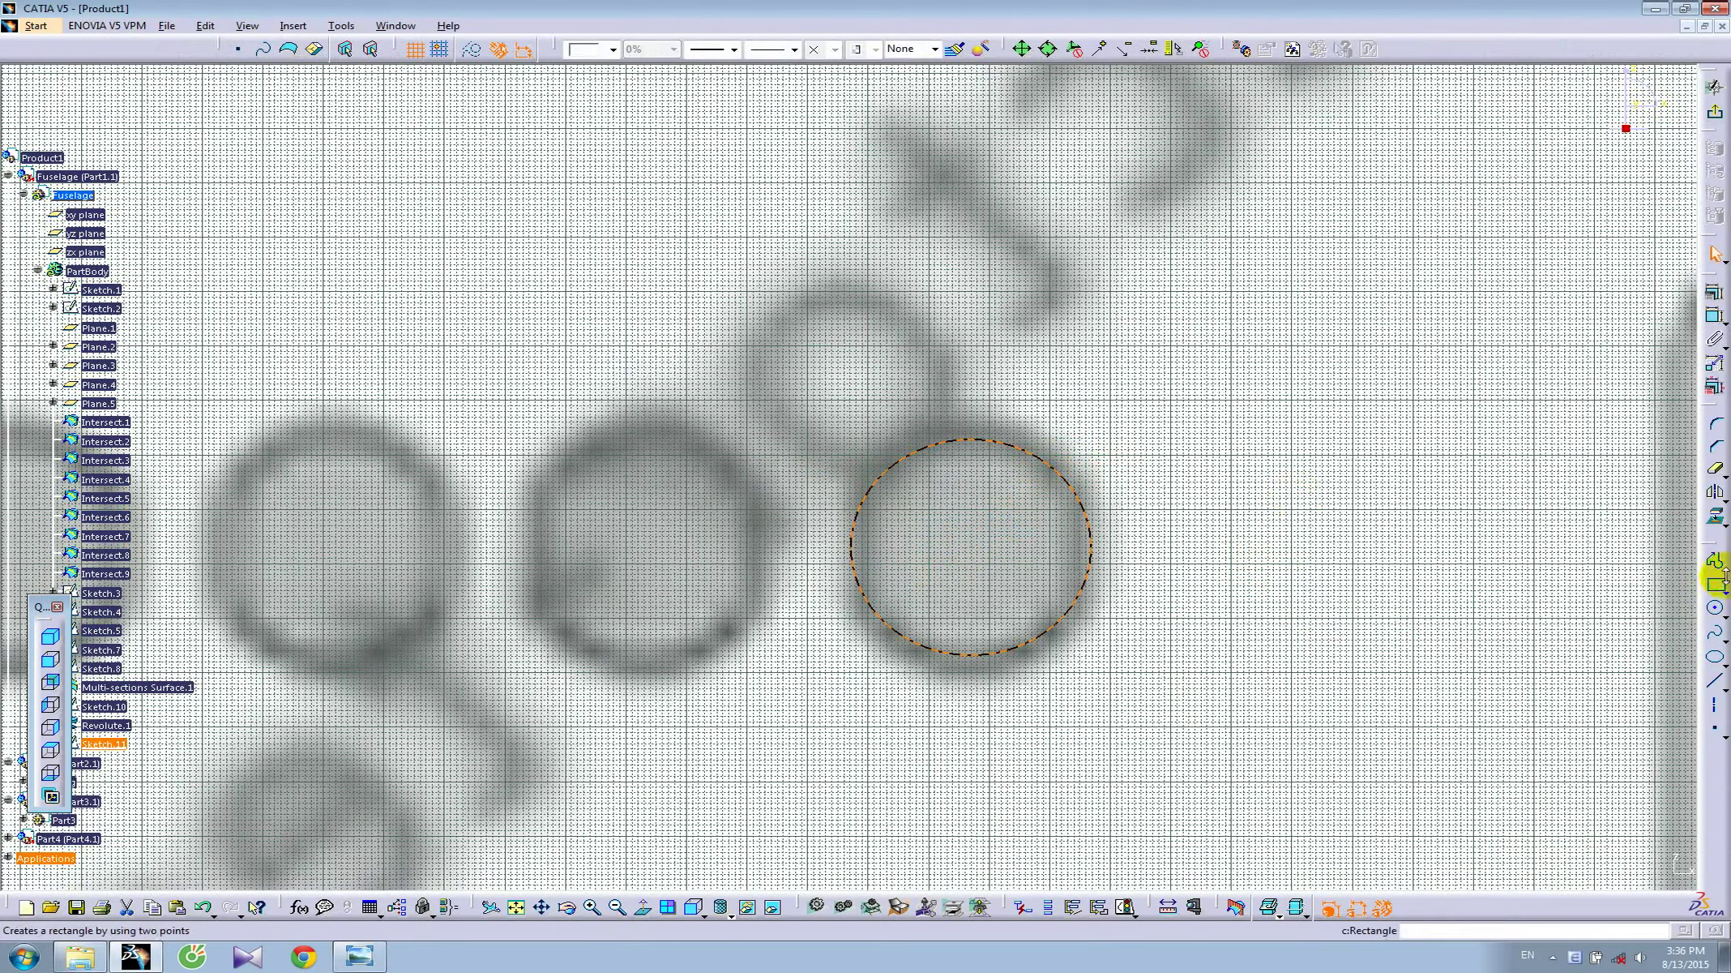
click(1717, 610)
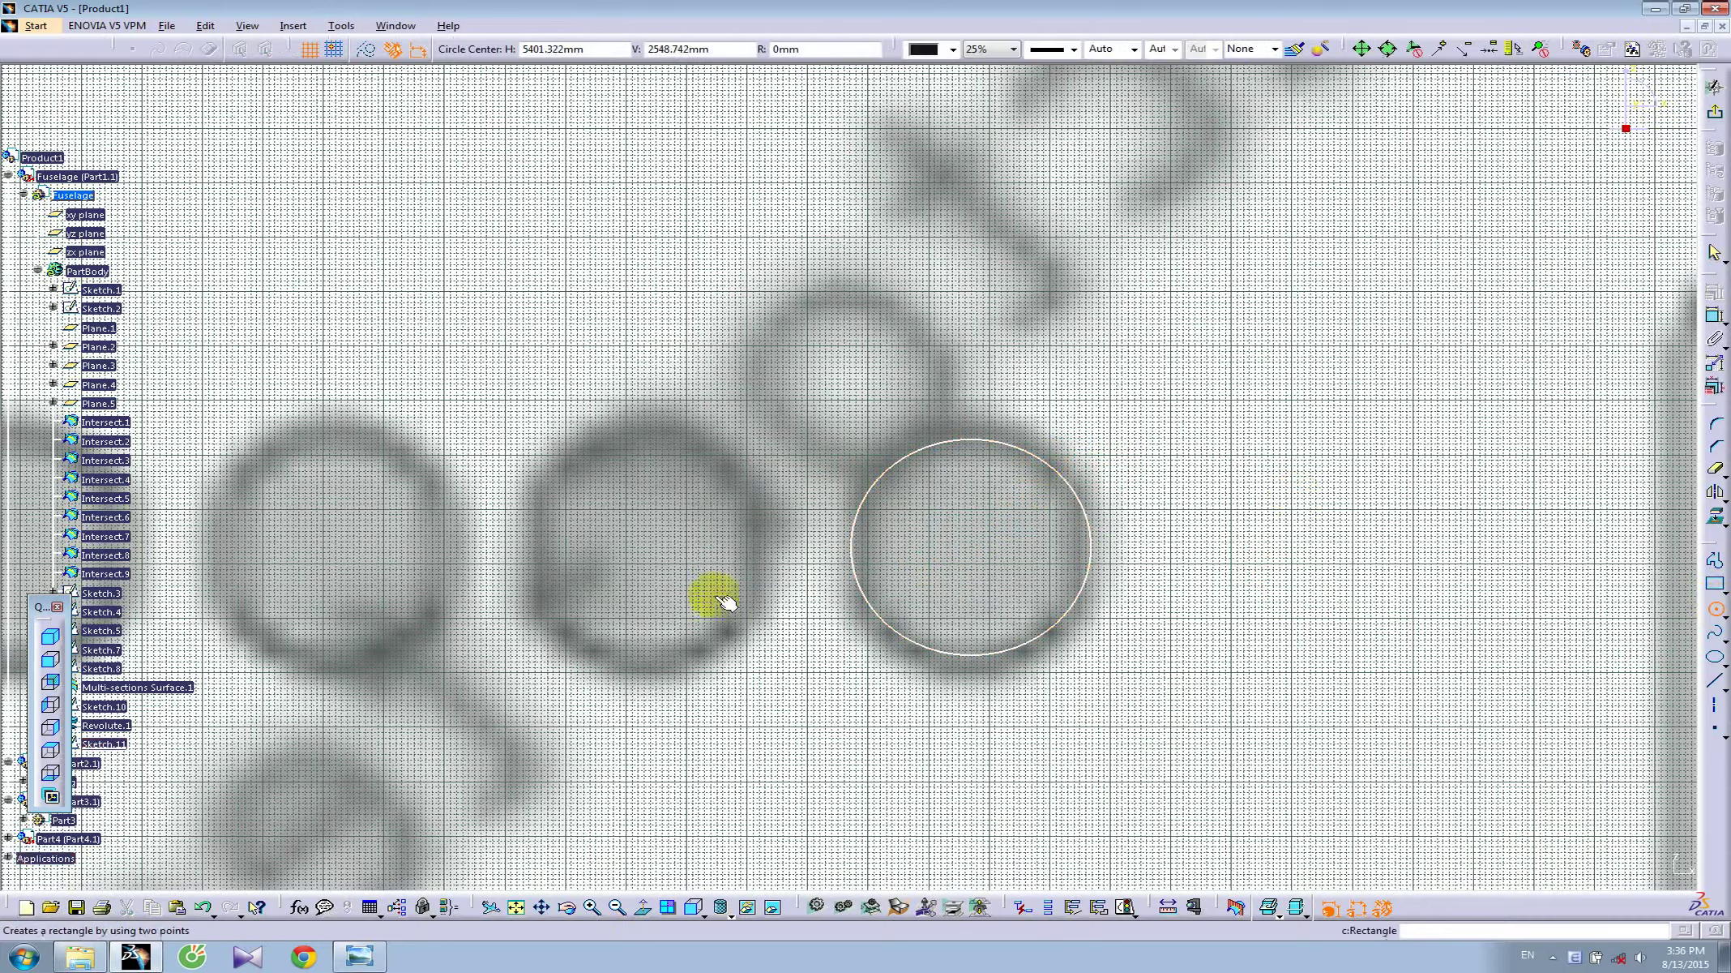
click(648, 541)
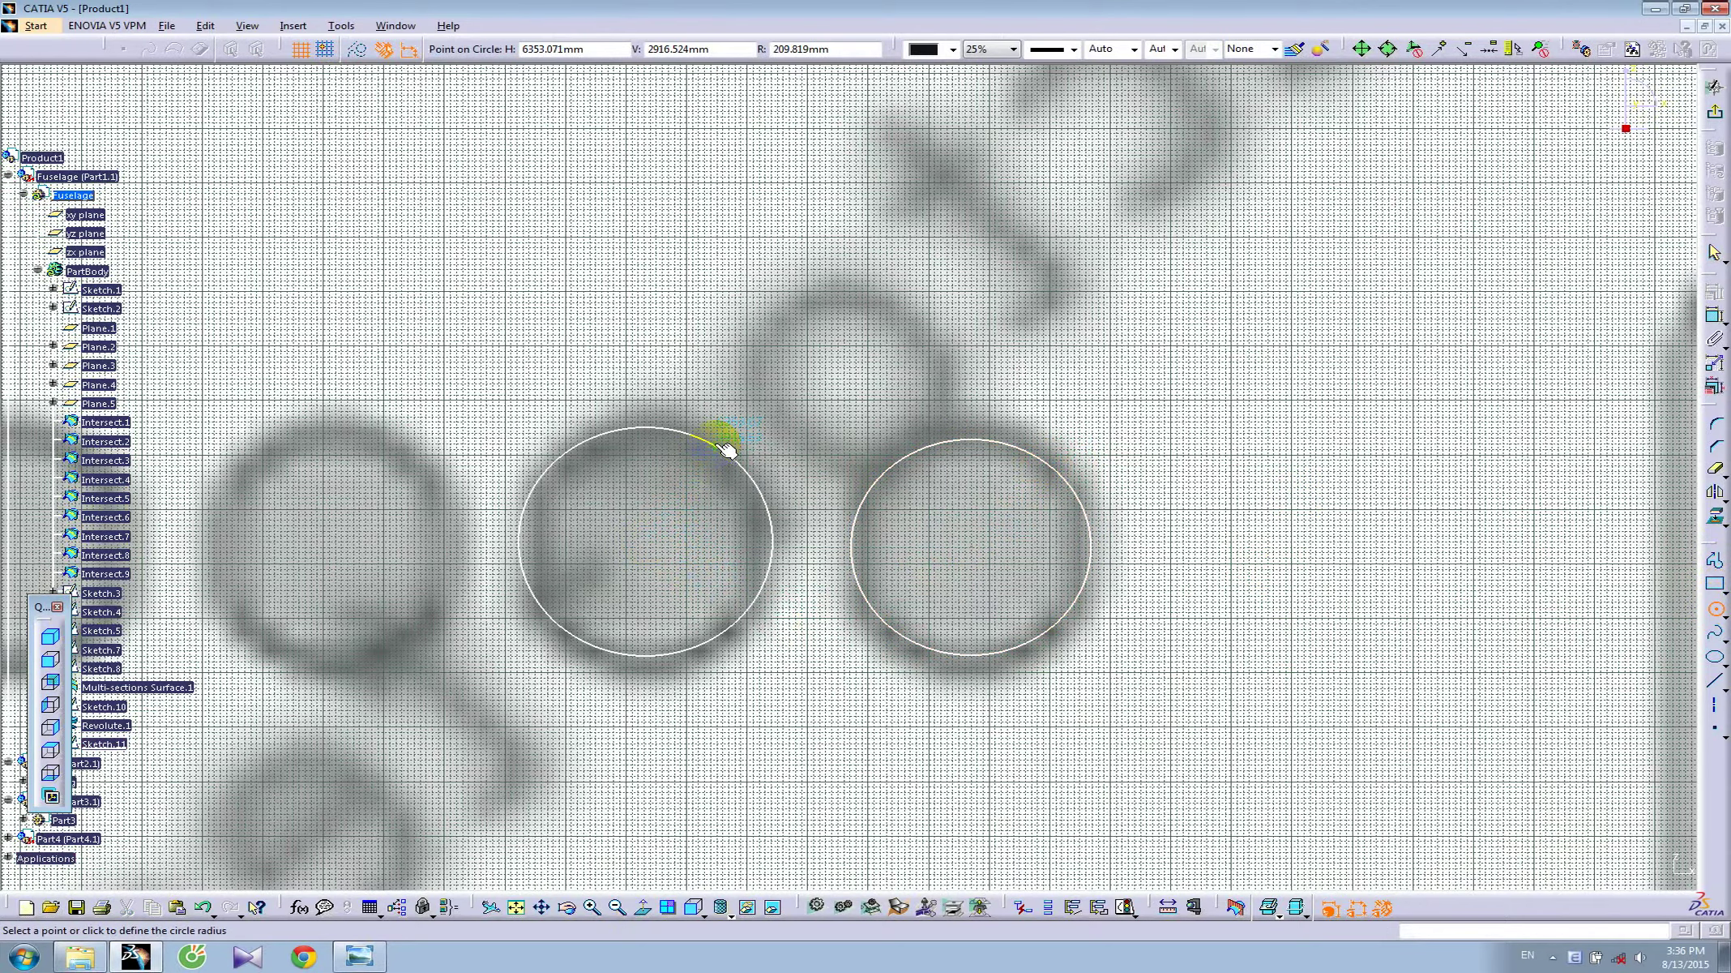
click(720, 443)
middle_drag(517, 703, 1205, 709)
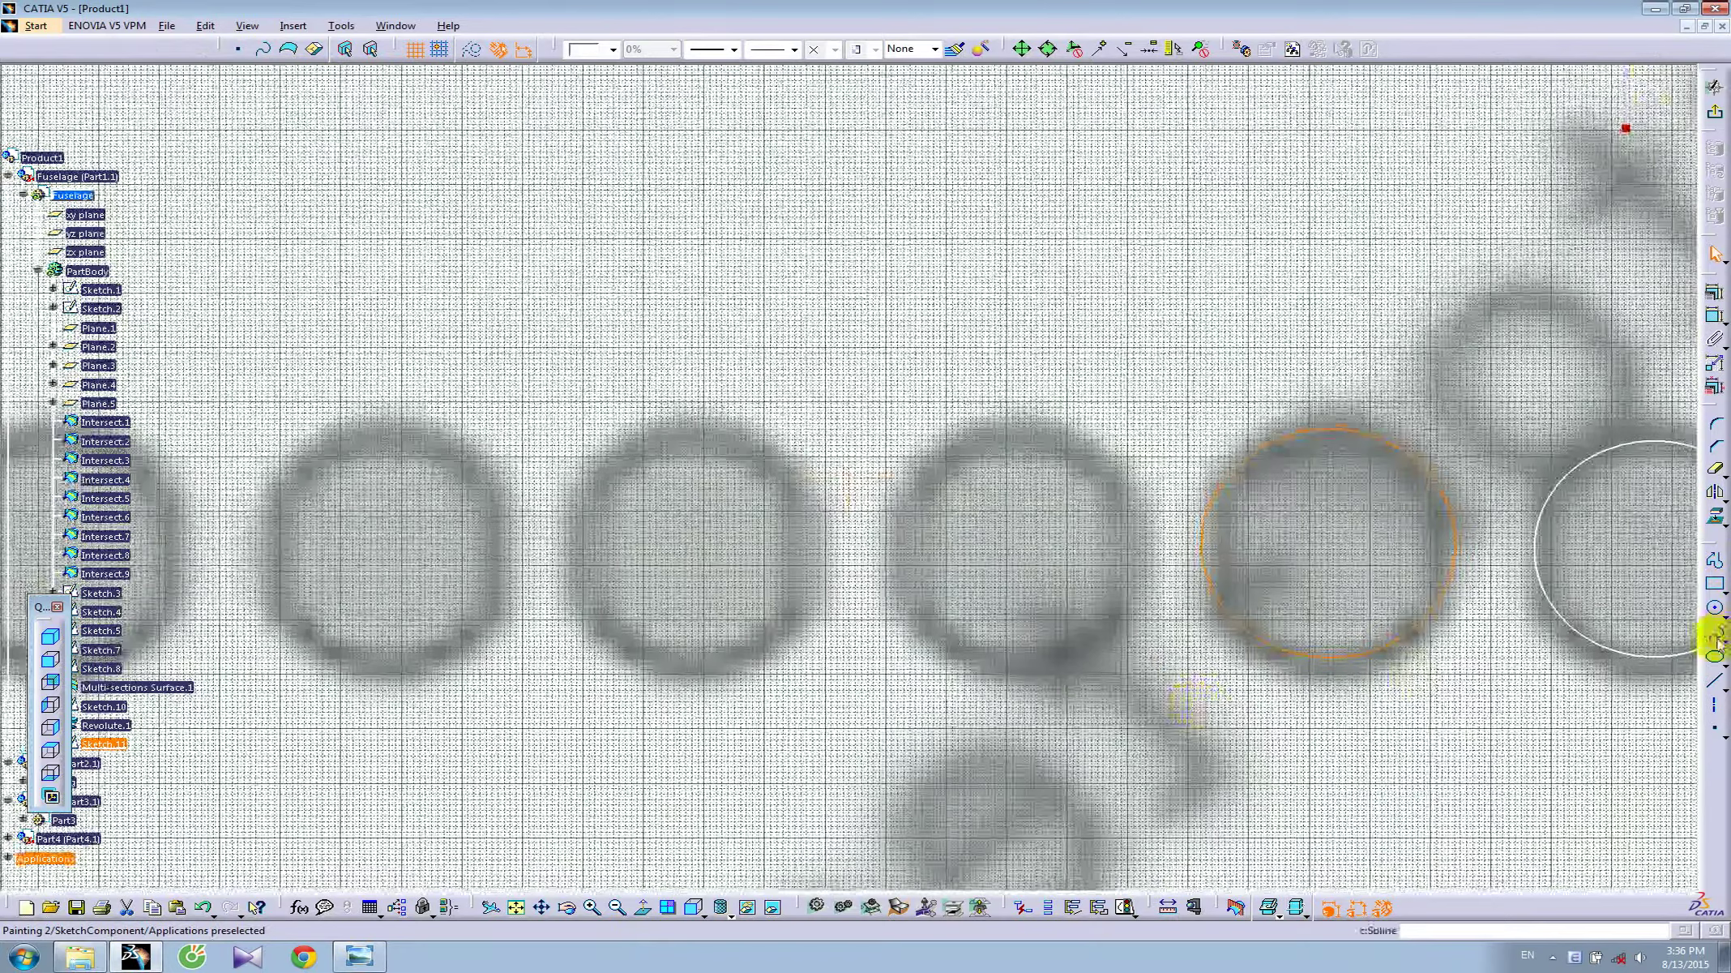
click(1717, 618)
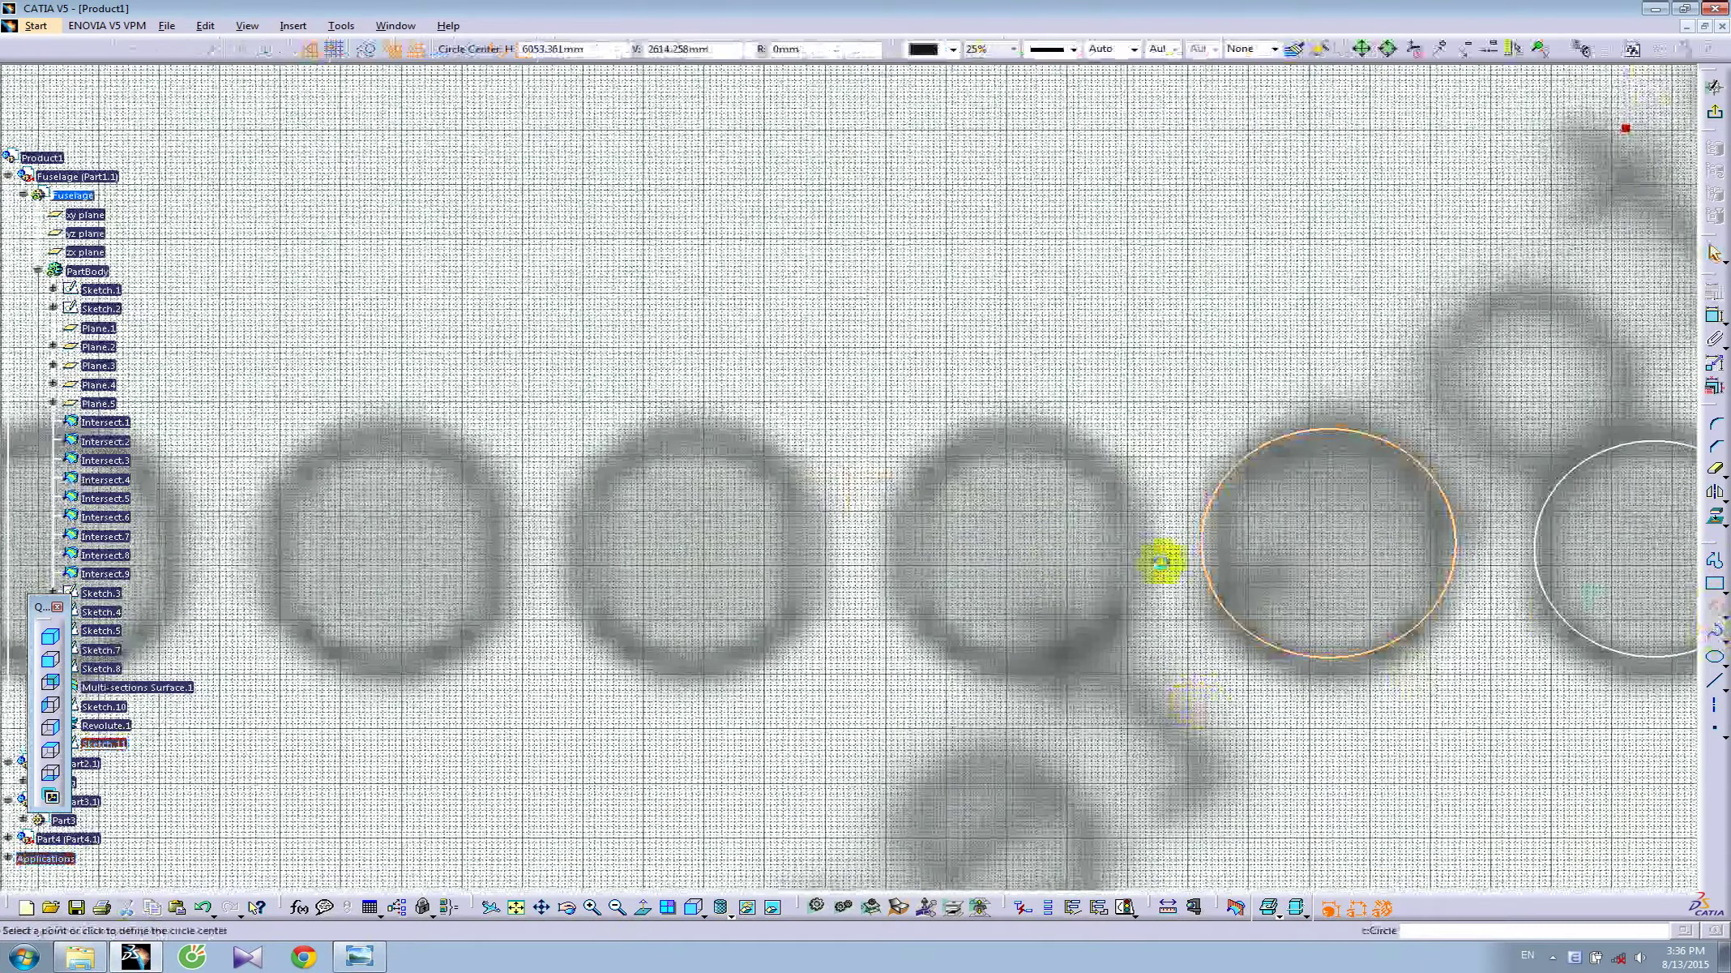
click(1021, 541)
click(1123, 469)
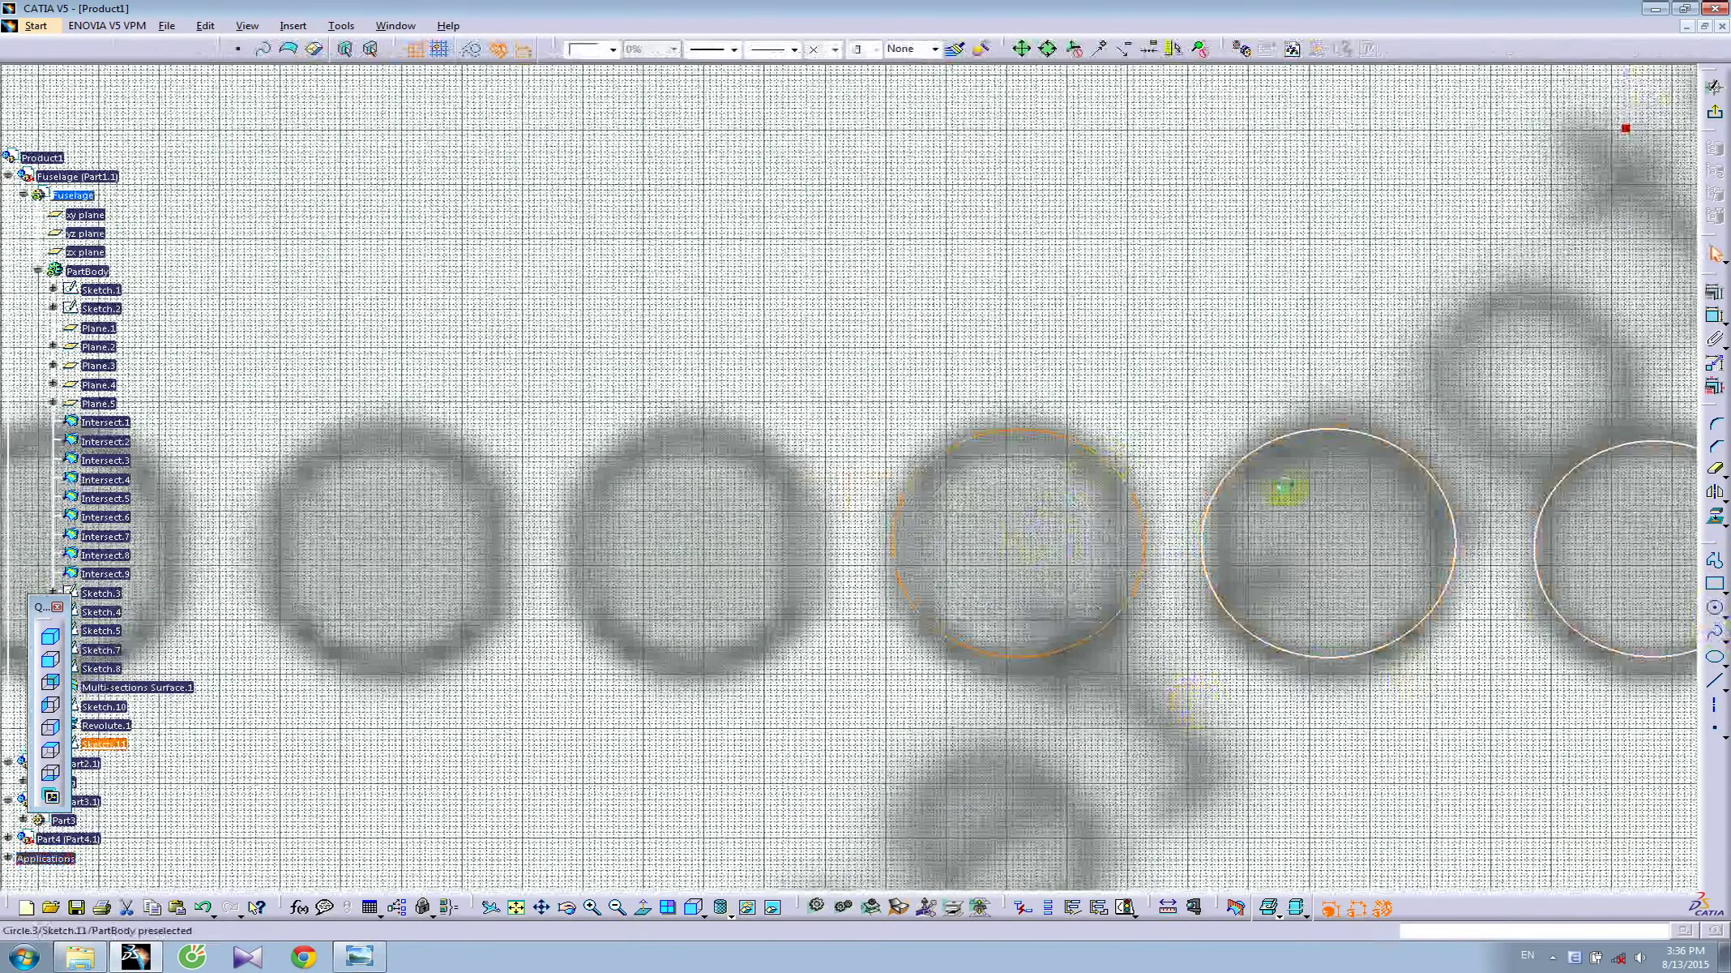
click(1716, 612)
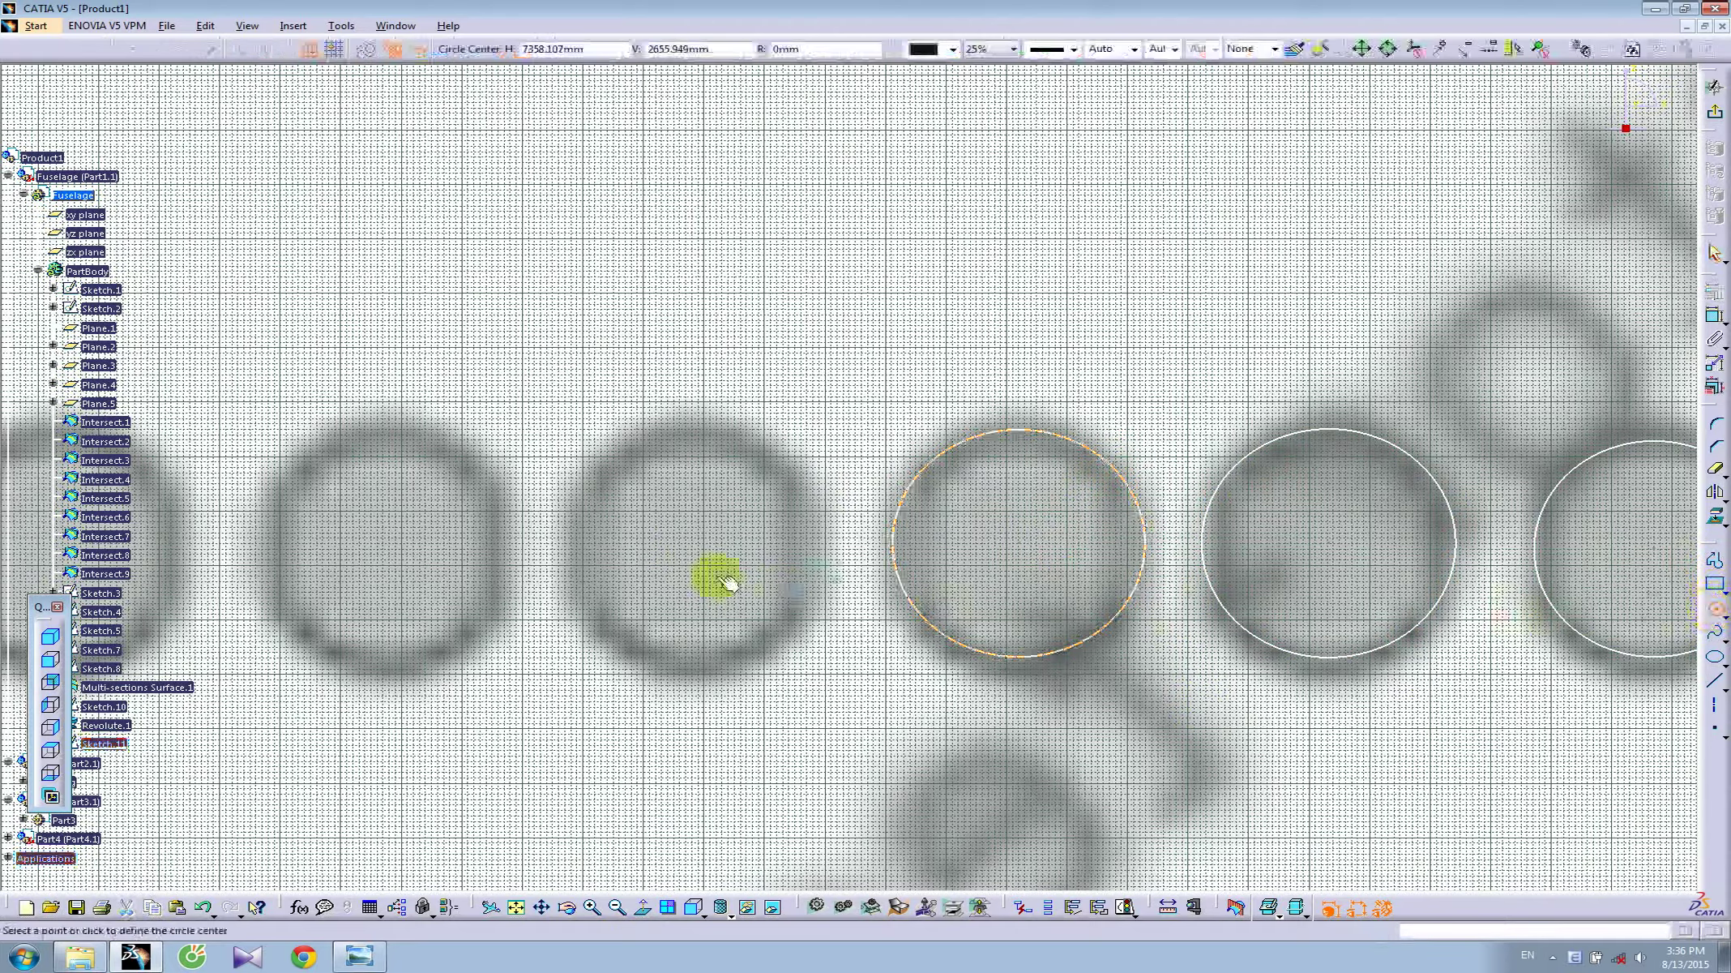
click(696, 545)
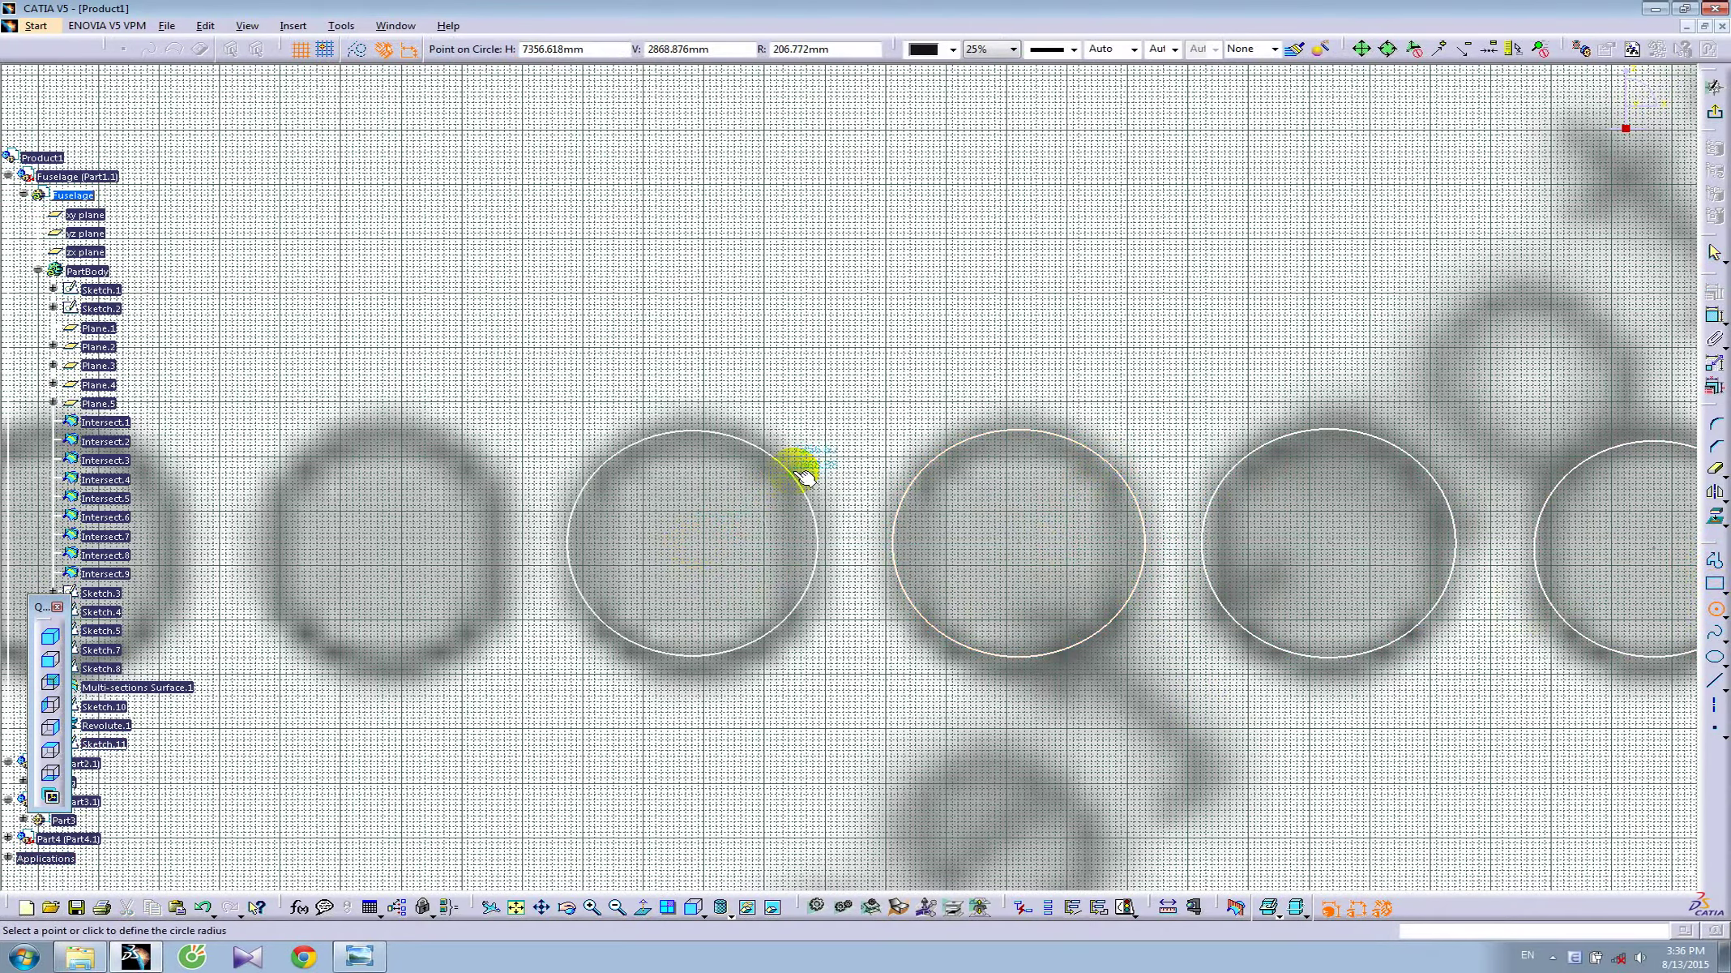
click(793, 465)
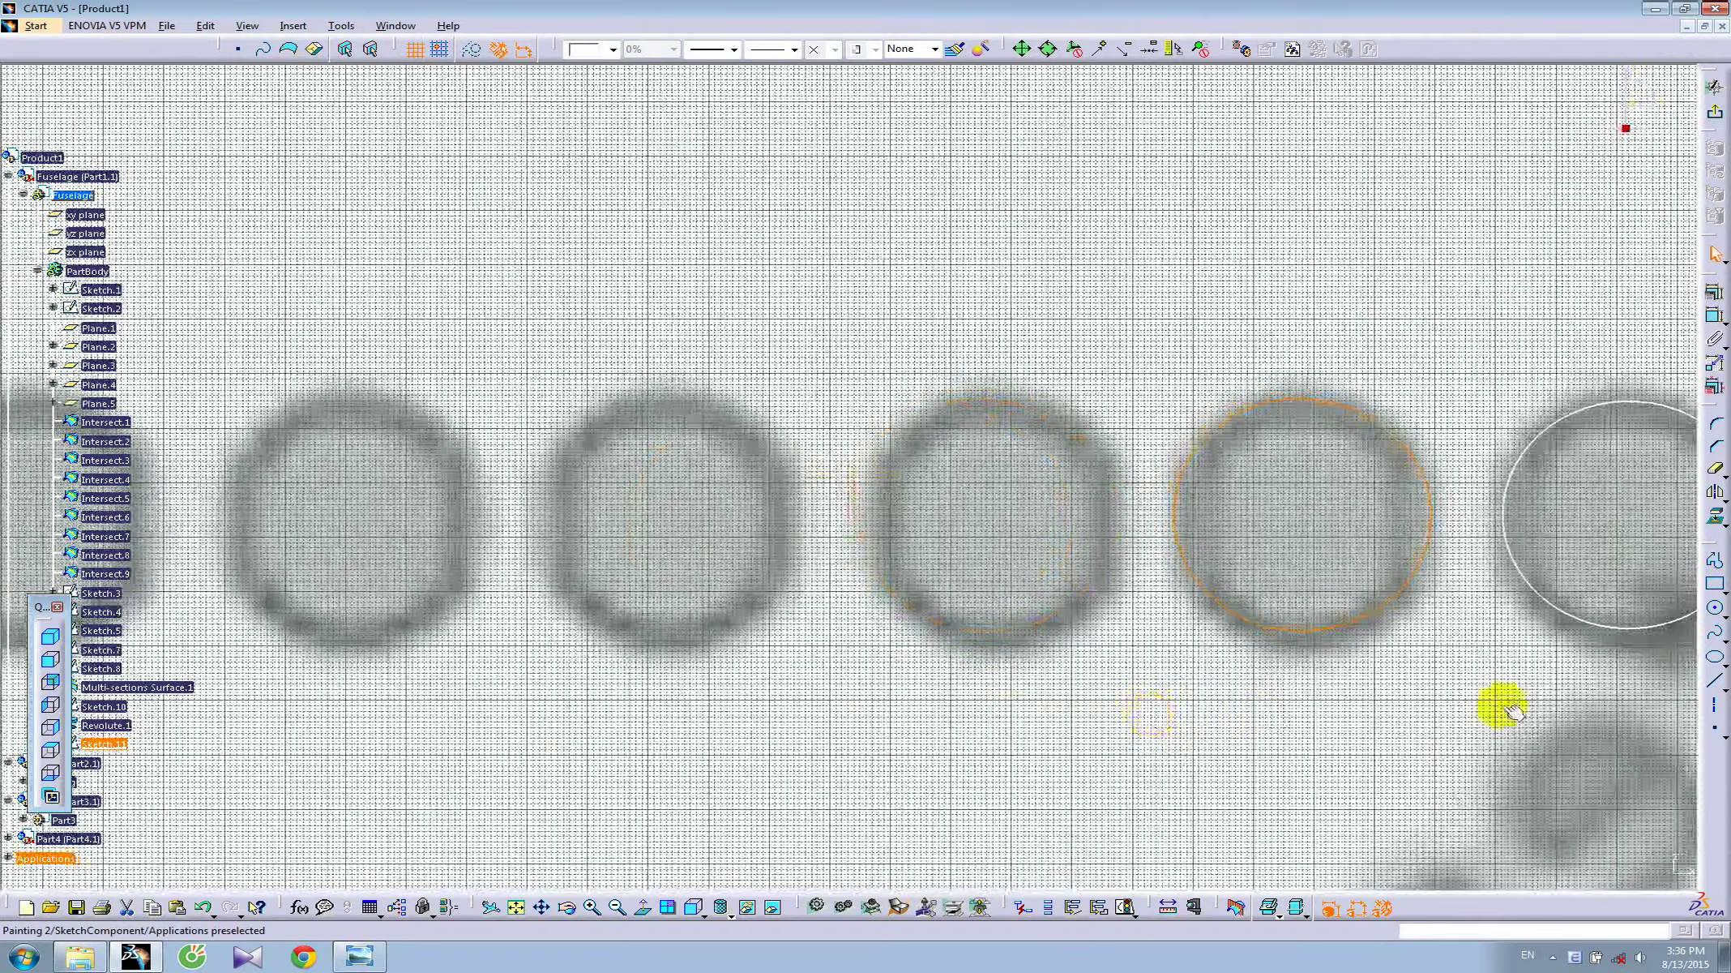
- Trace circles over the next group of cabin windows along the fuselage
click(1715, 633)
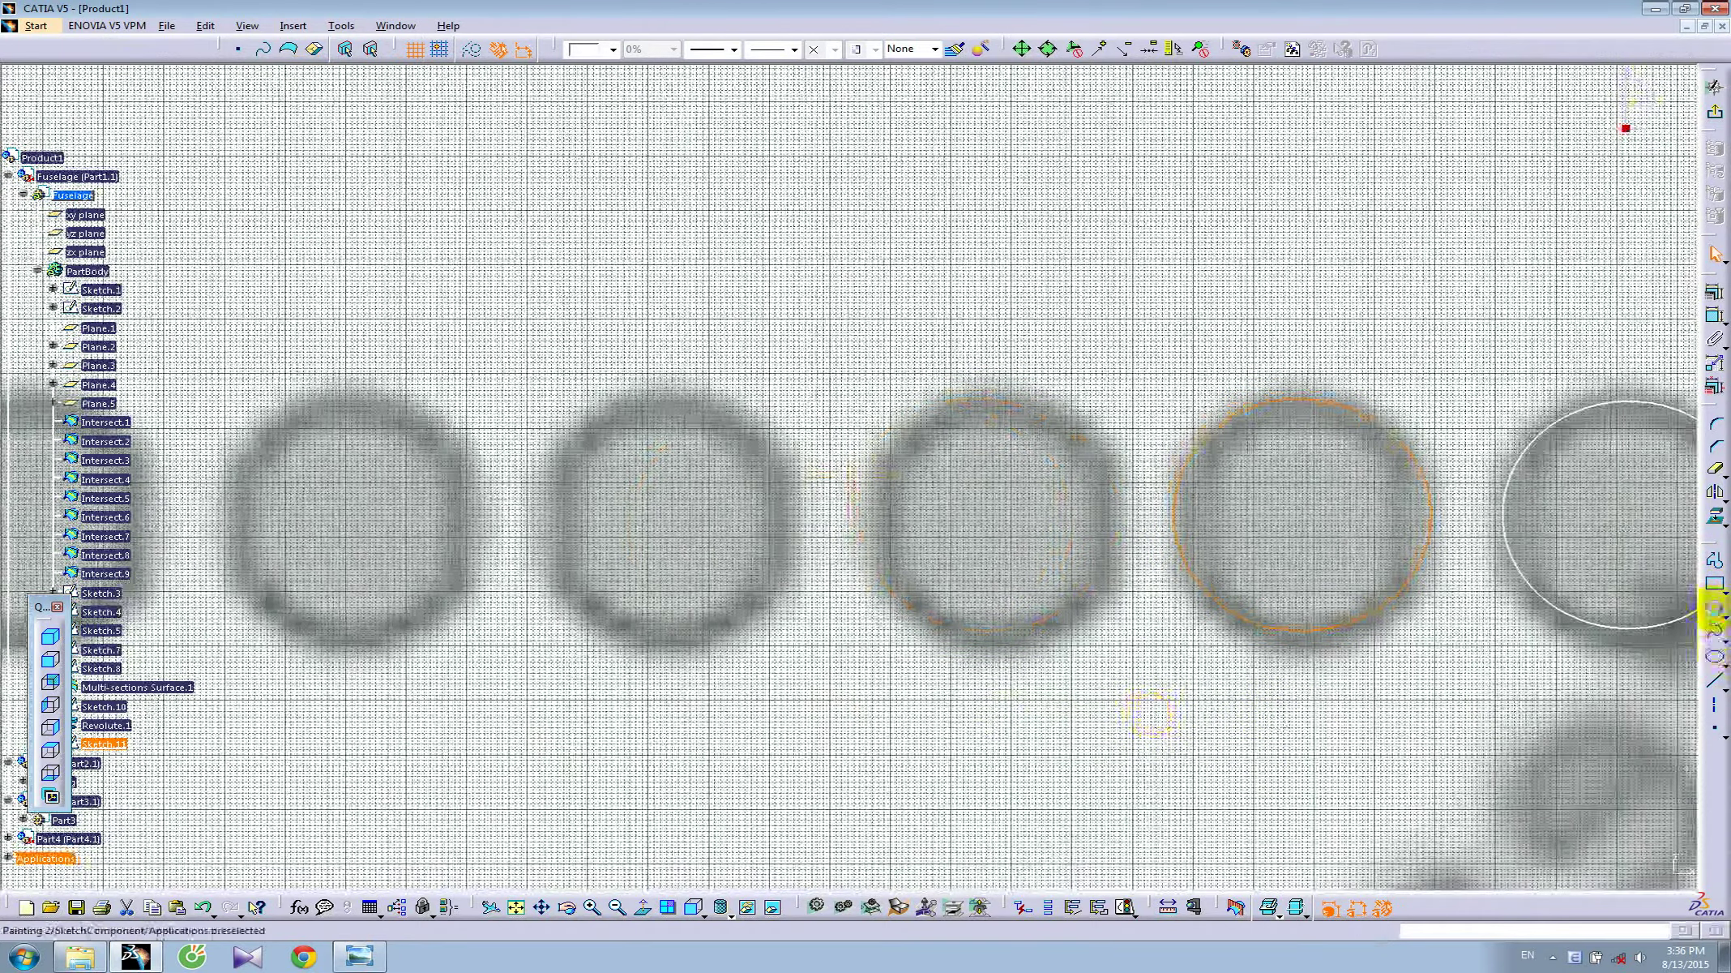
click(1716, 613)
click(993, 515)
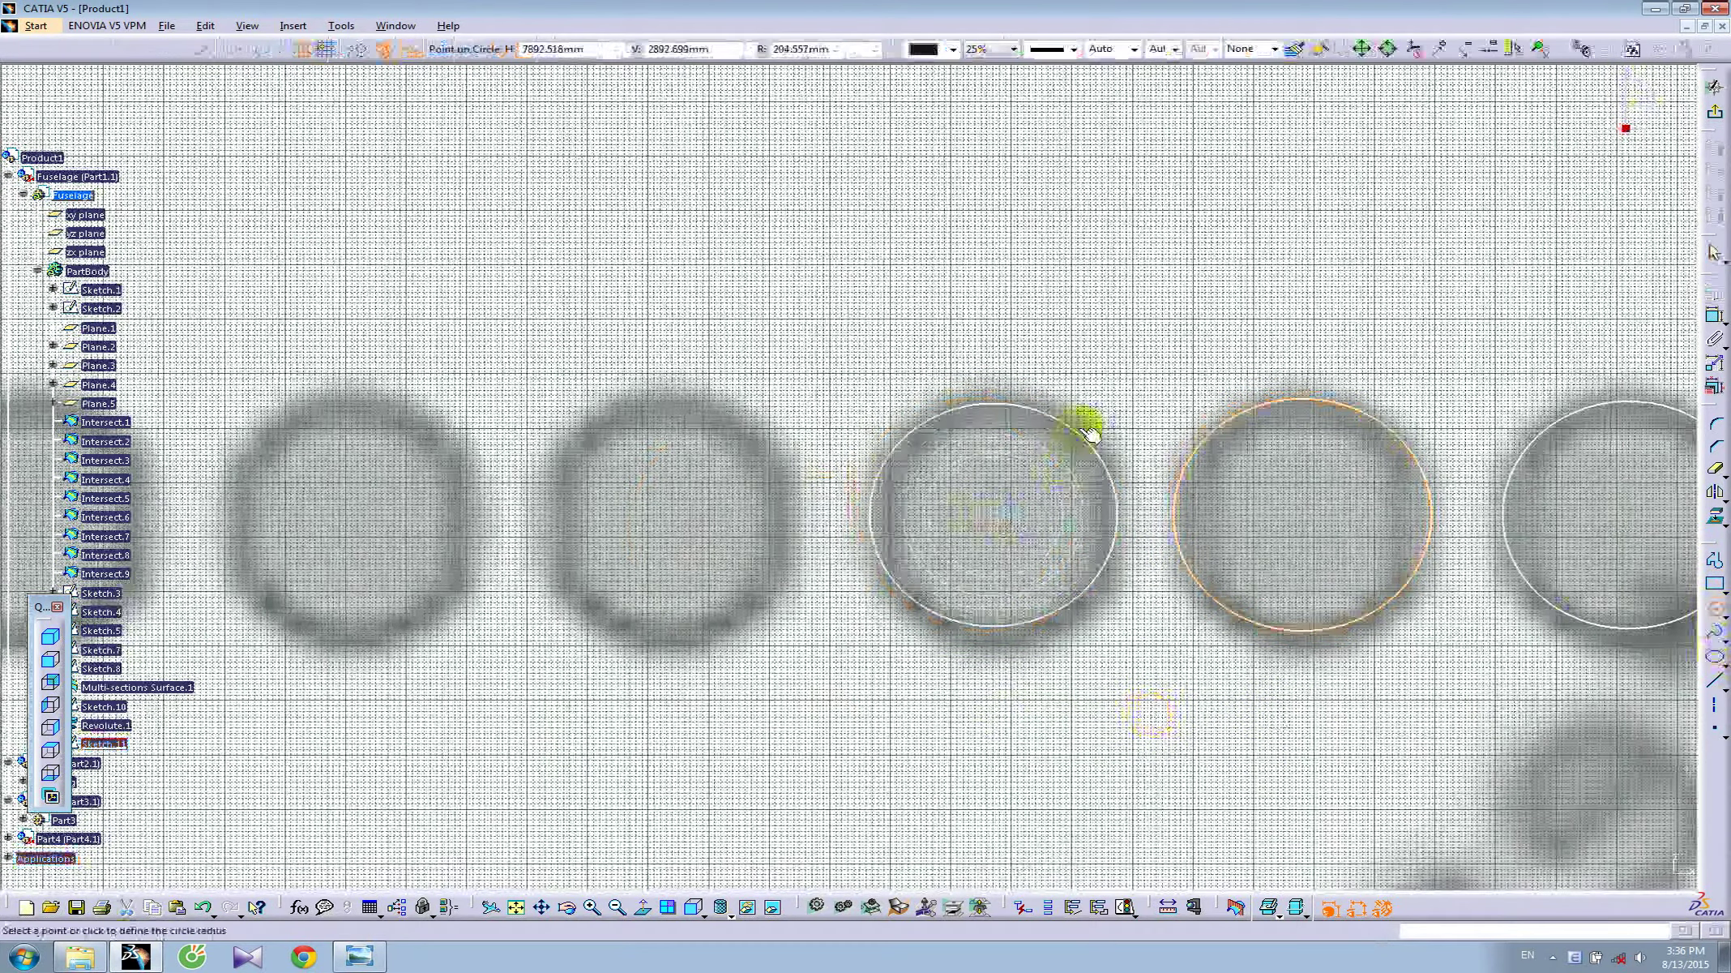
click(1088, 426)
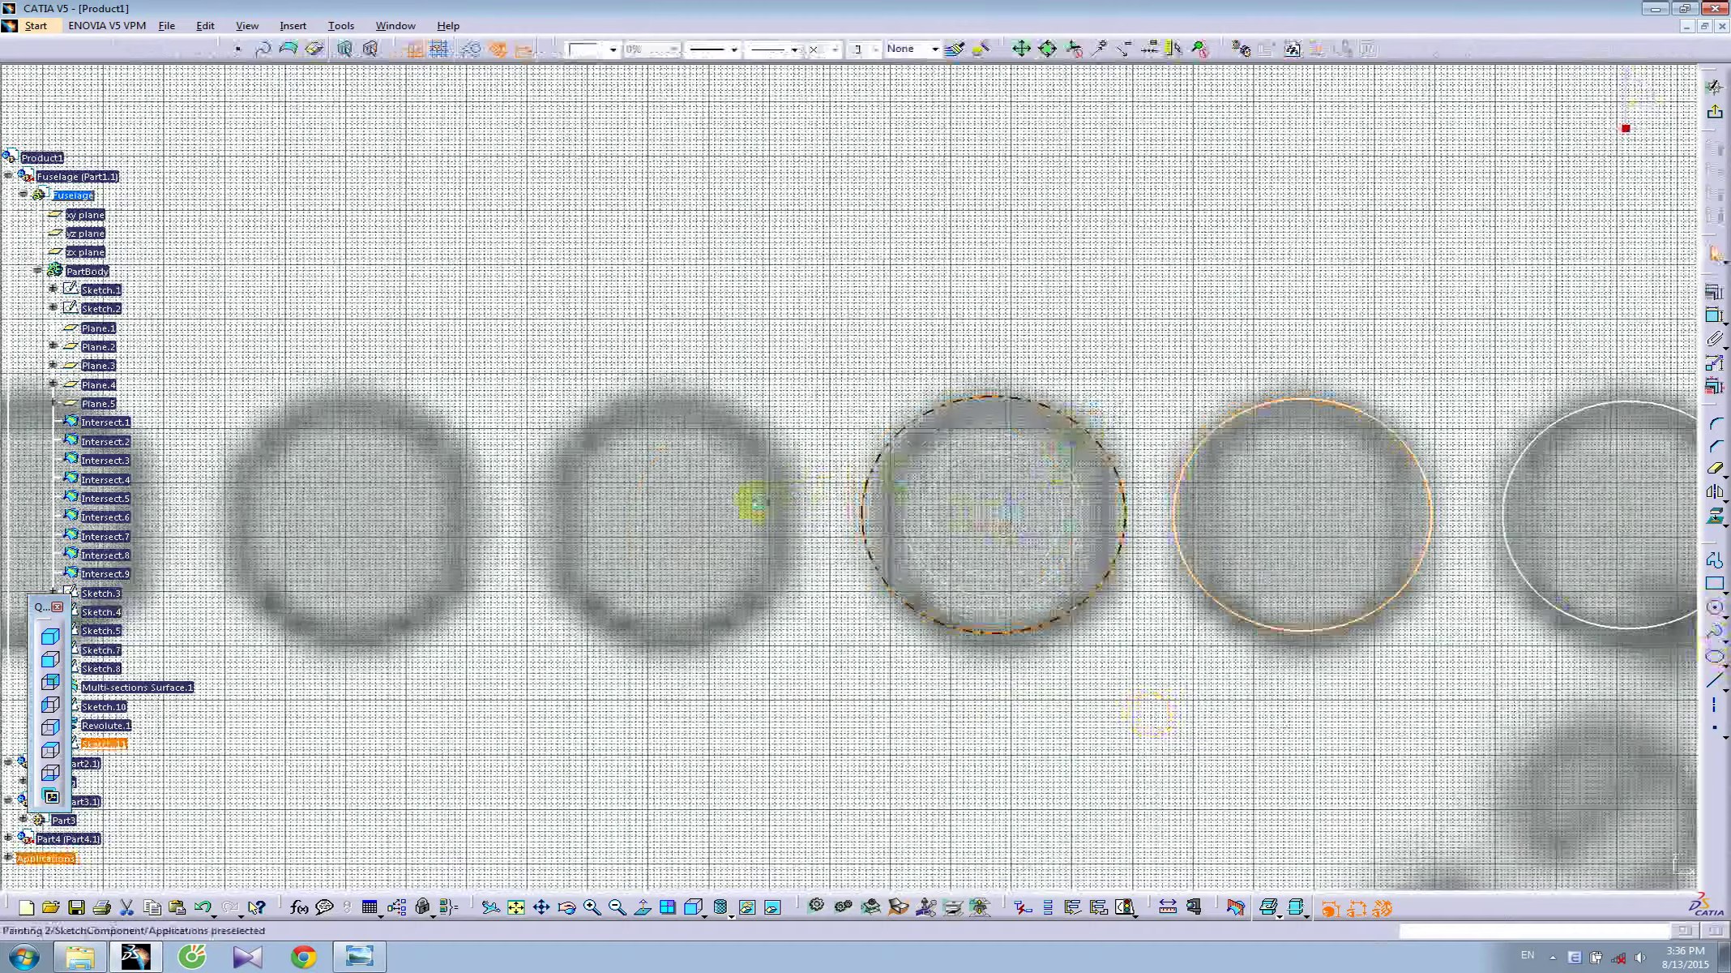
click(1715, 611)
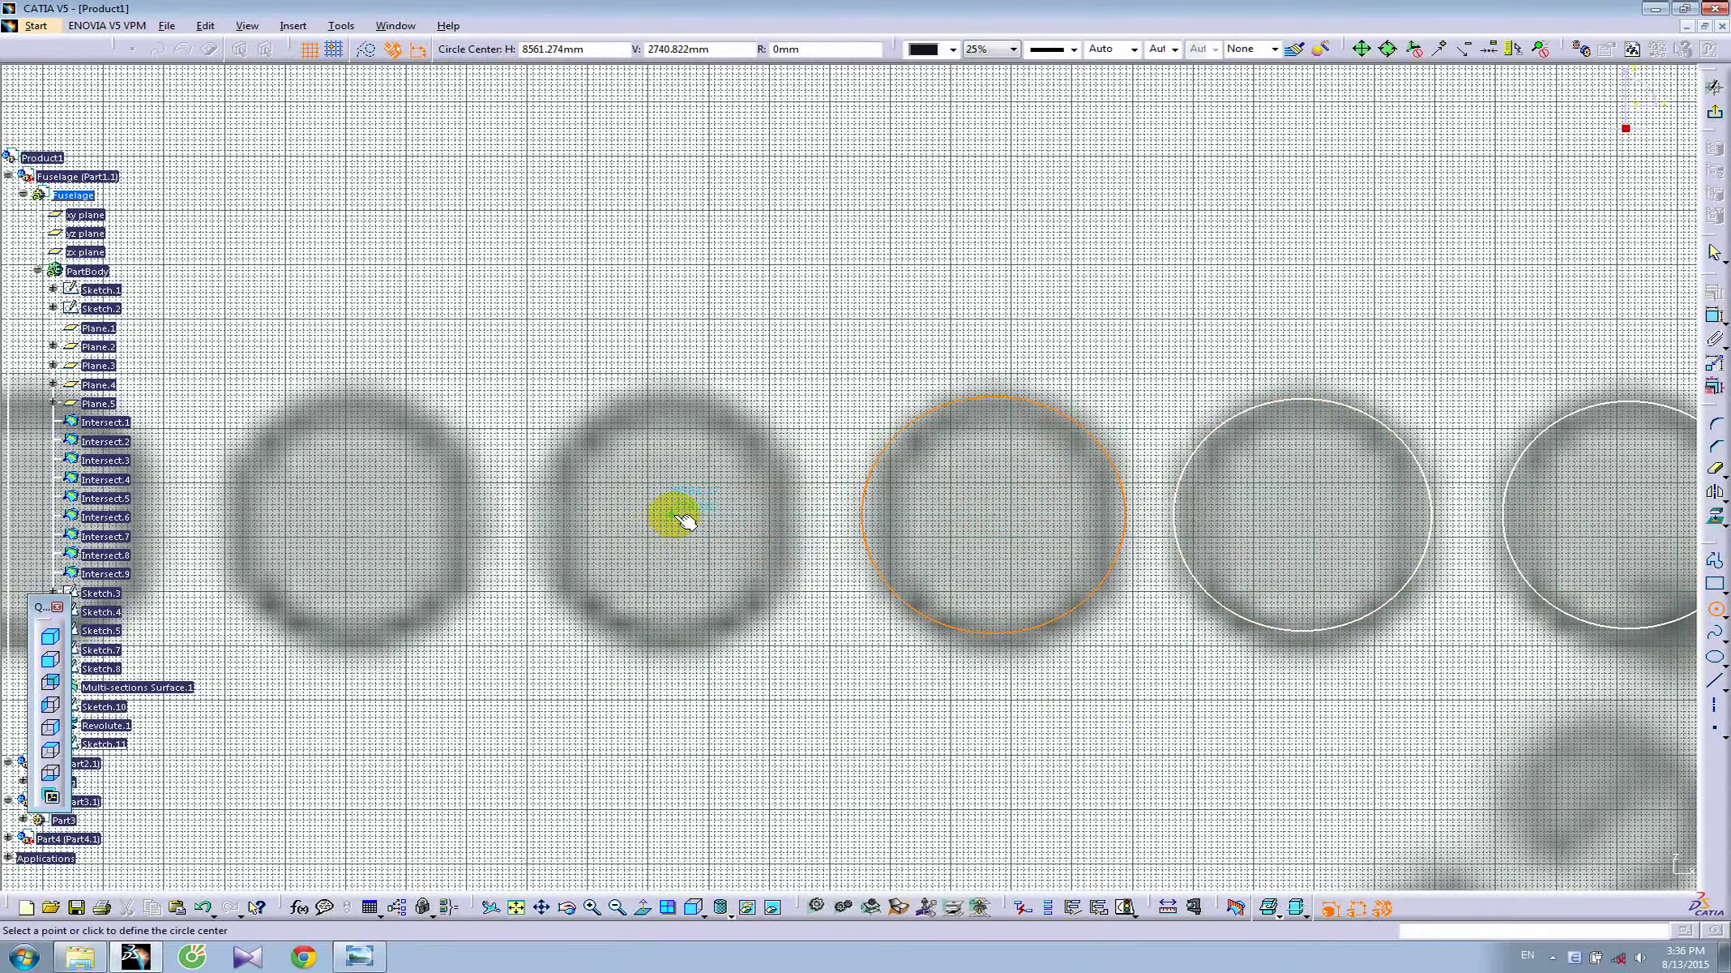
click(743, 402)
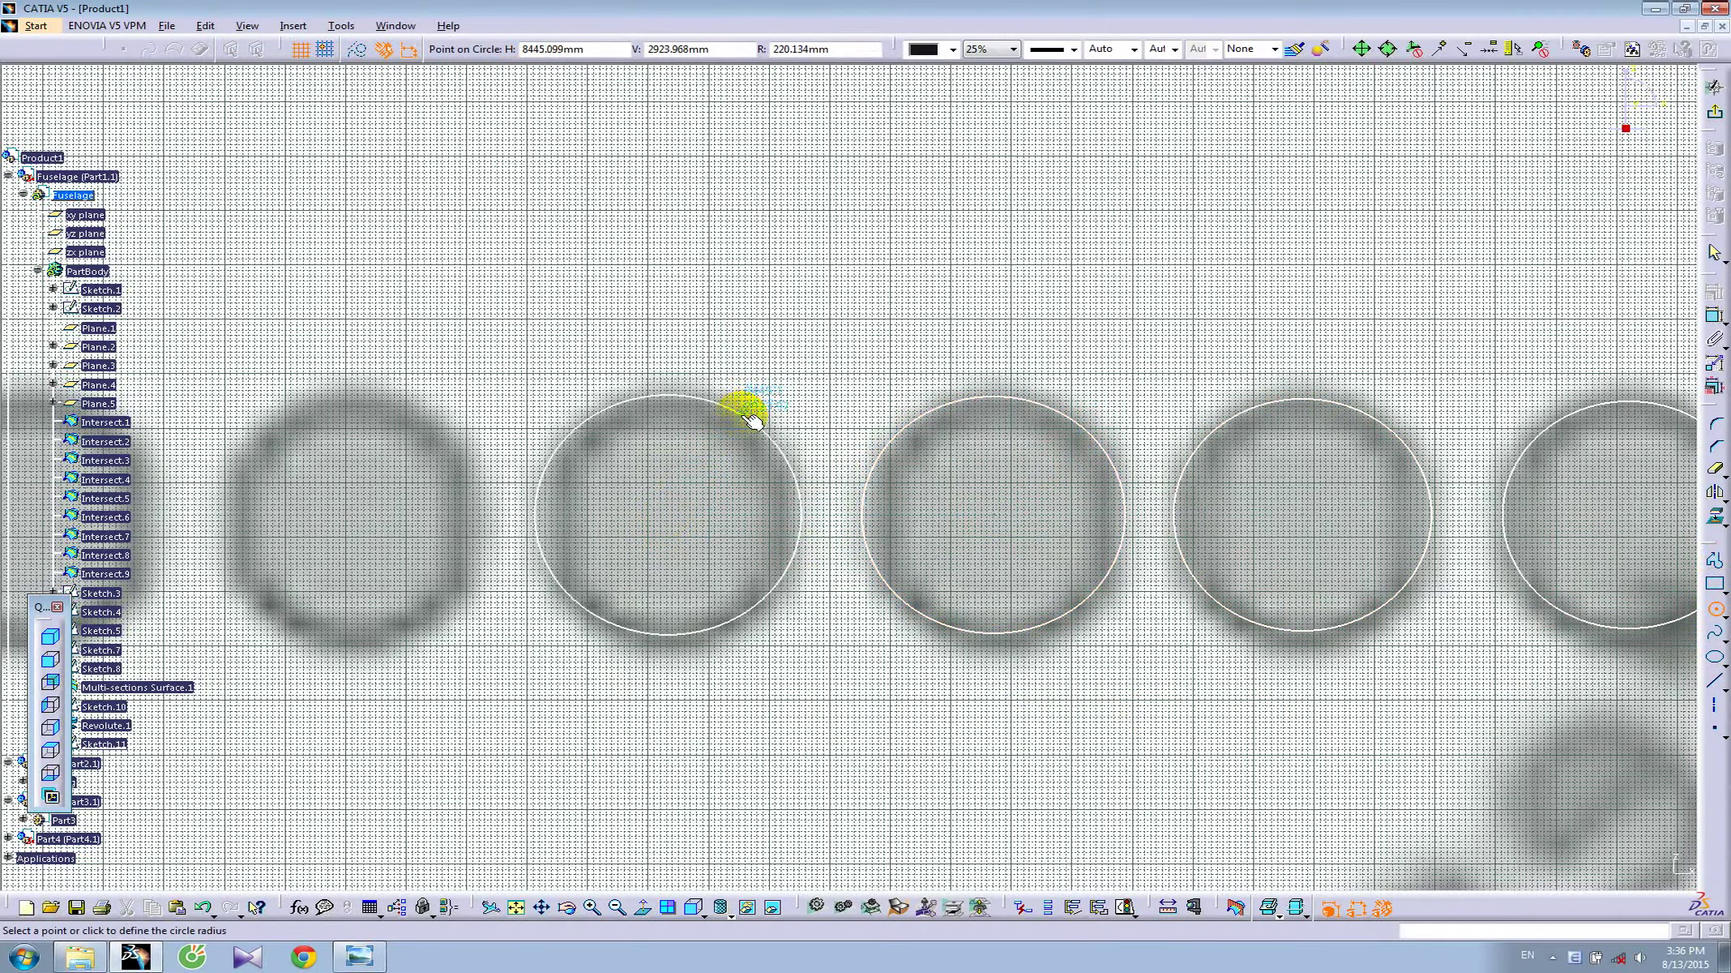
click(355, 516)
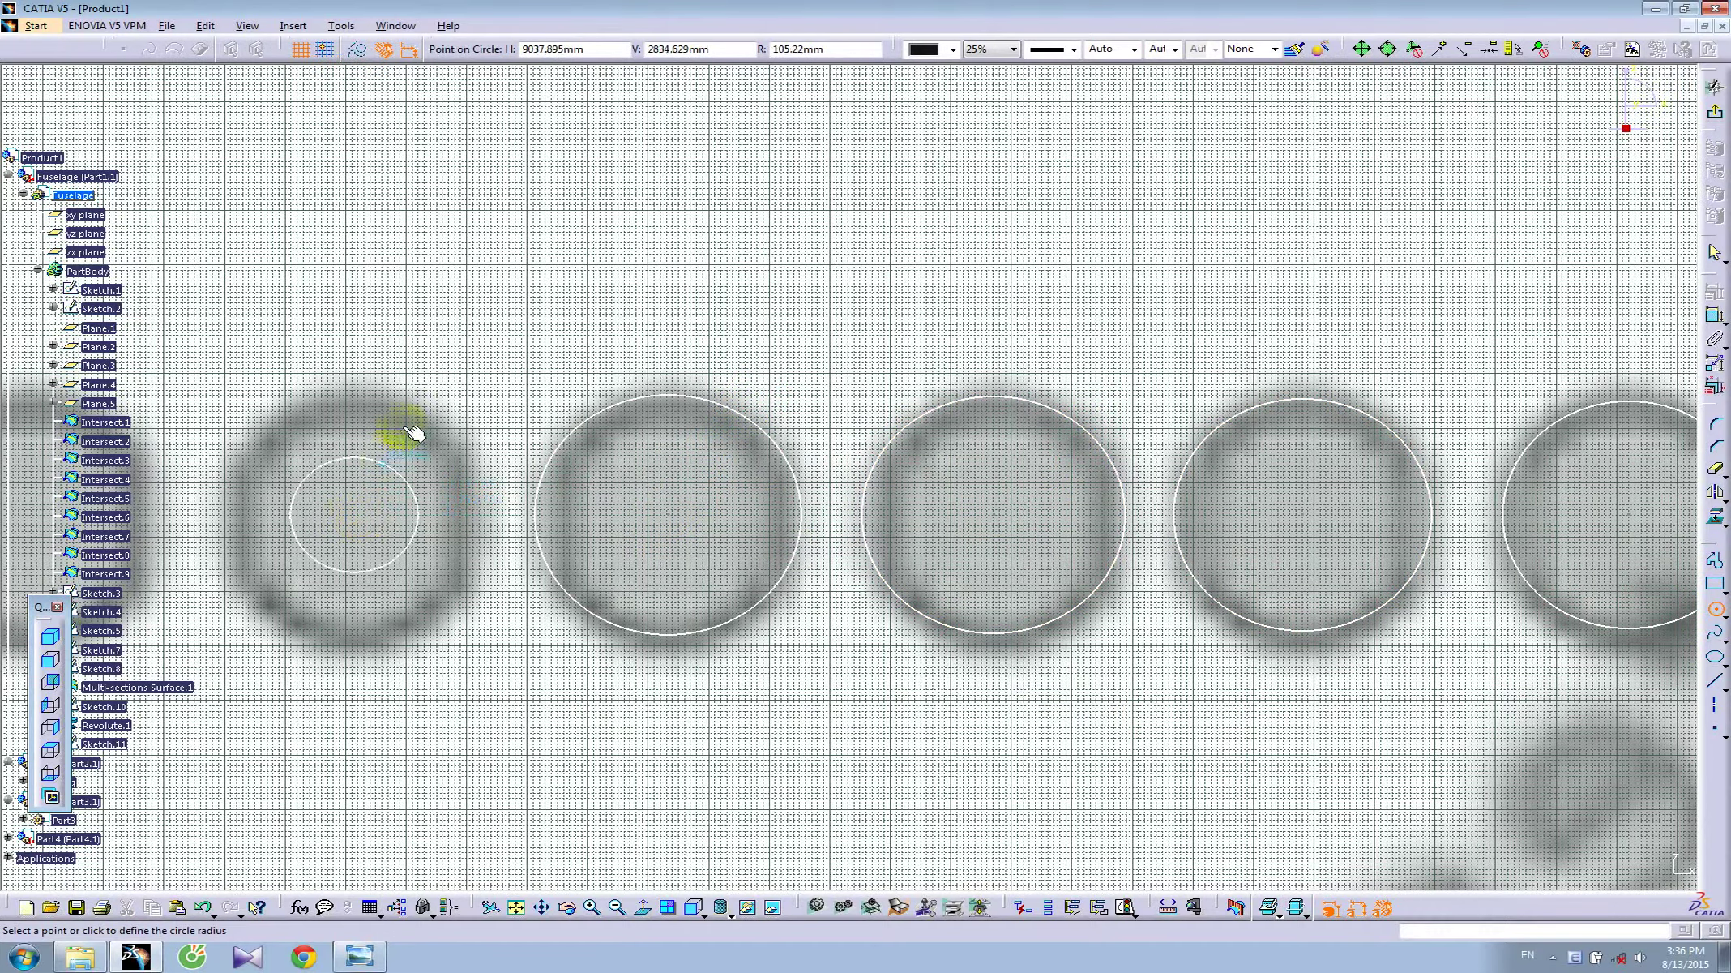
click(413, 411)
middle_drag(289, 561, 1014, 579)
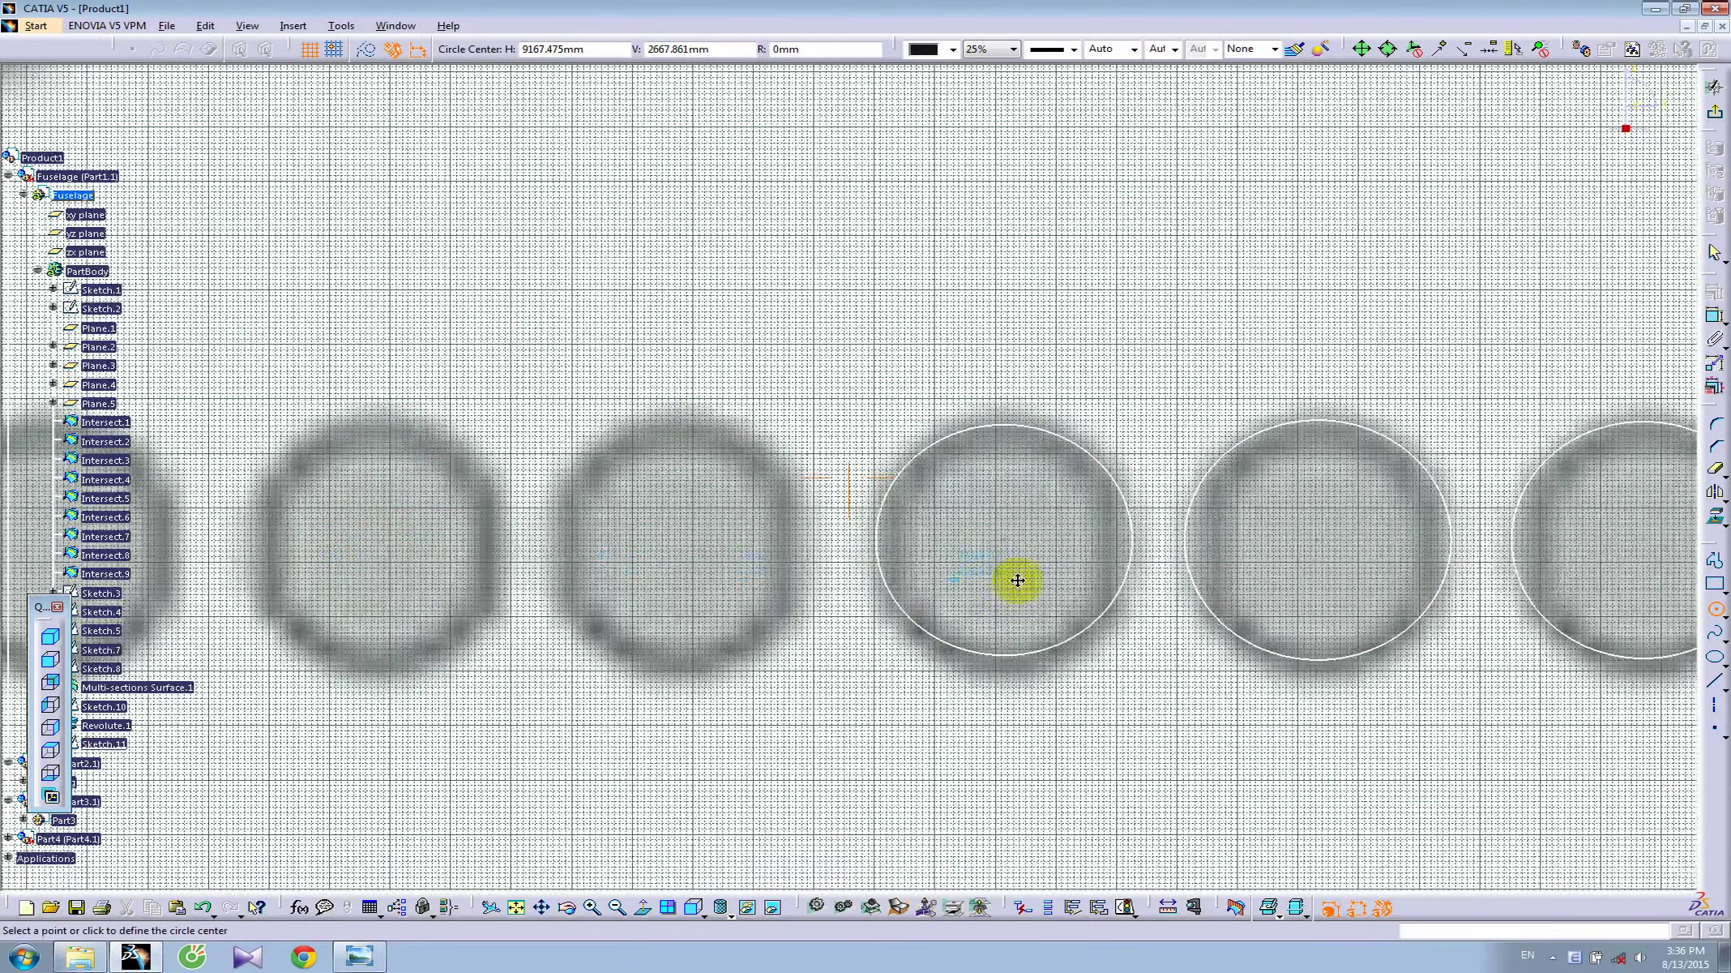
click(774, 531)
click(832, 426)
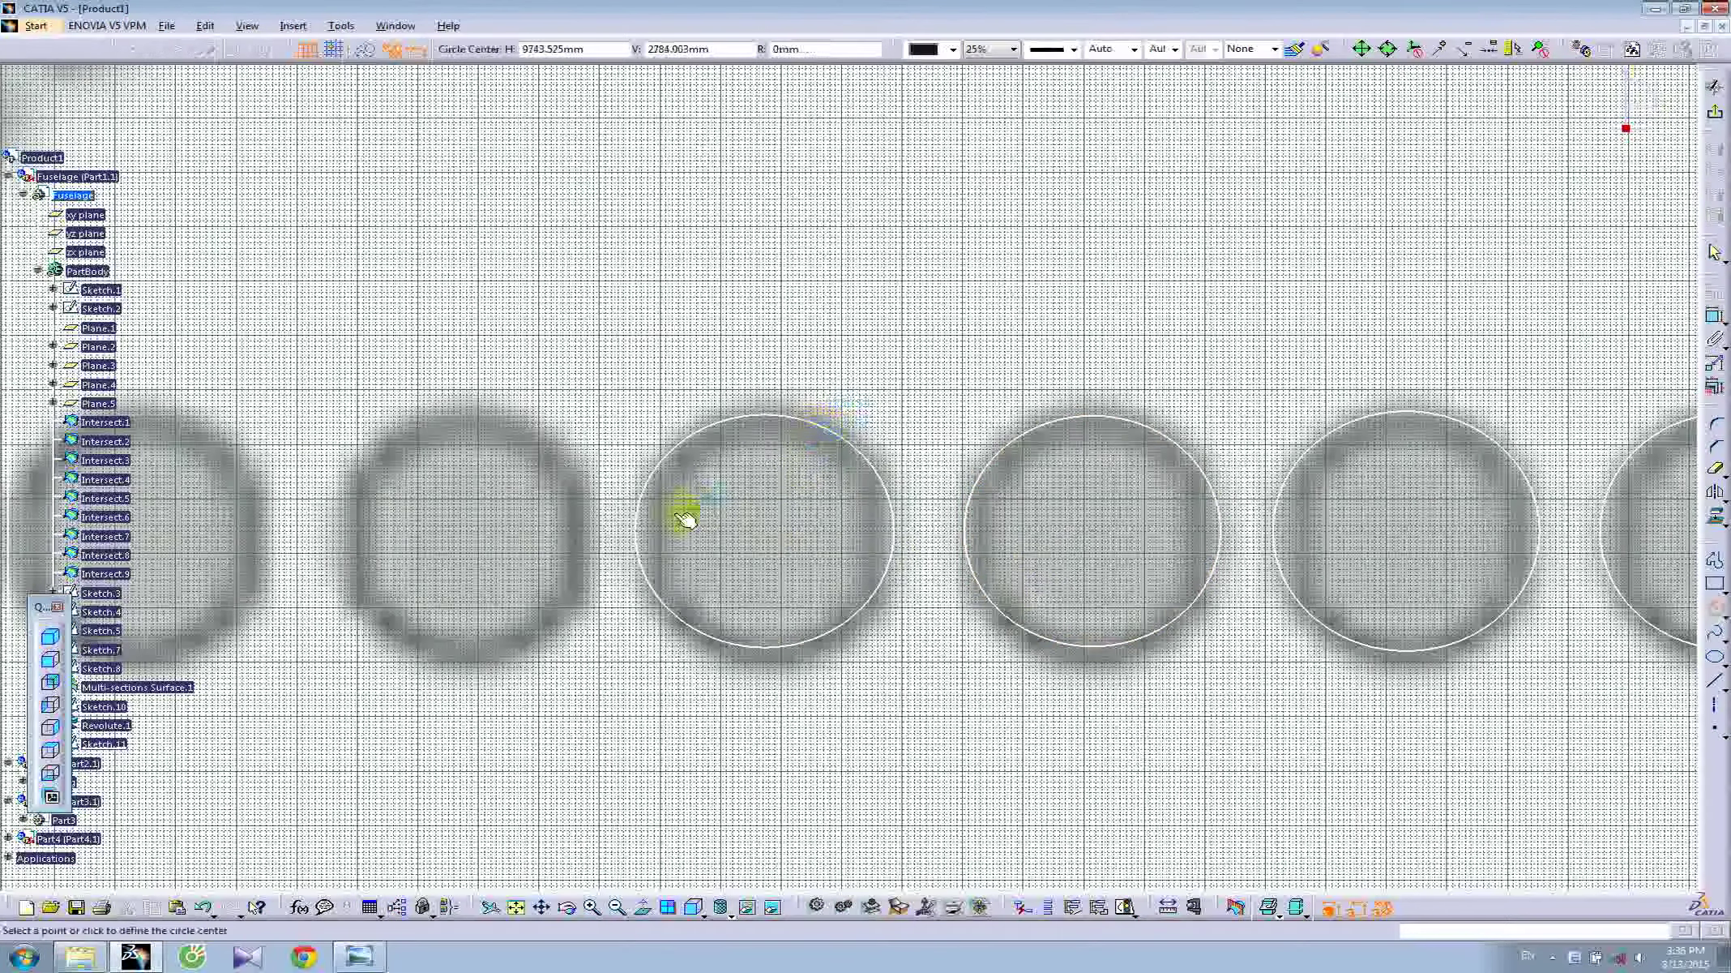
click(462, 531)
click(551, 440)
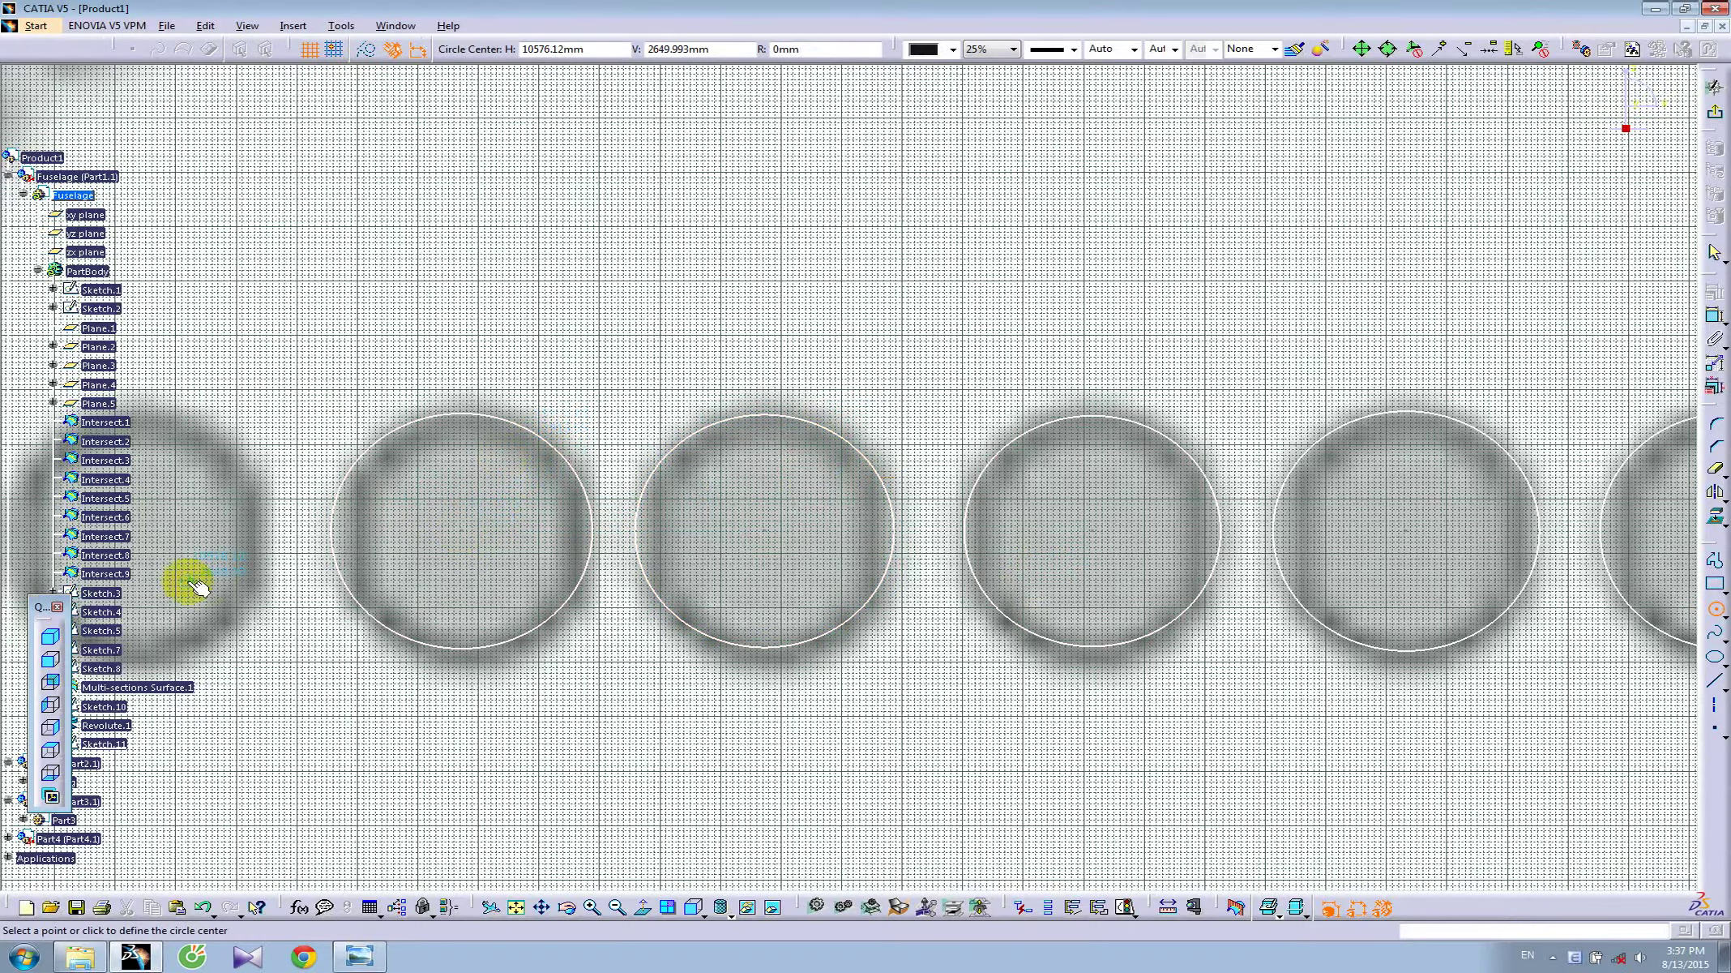
- Trace the last three window circles, completing the row of twelve, then zoom out
middle_drag(182, 587, 774, 569)
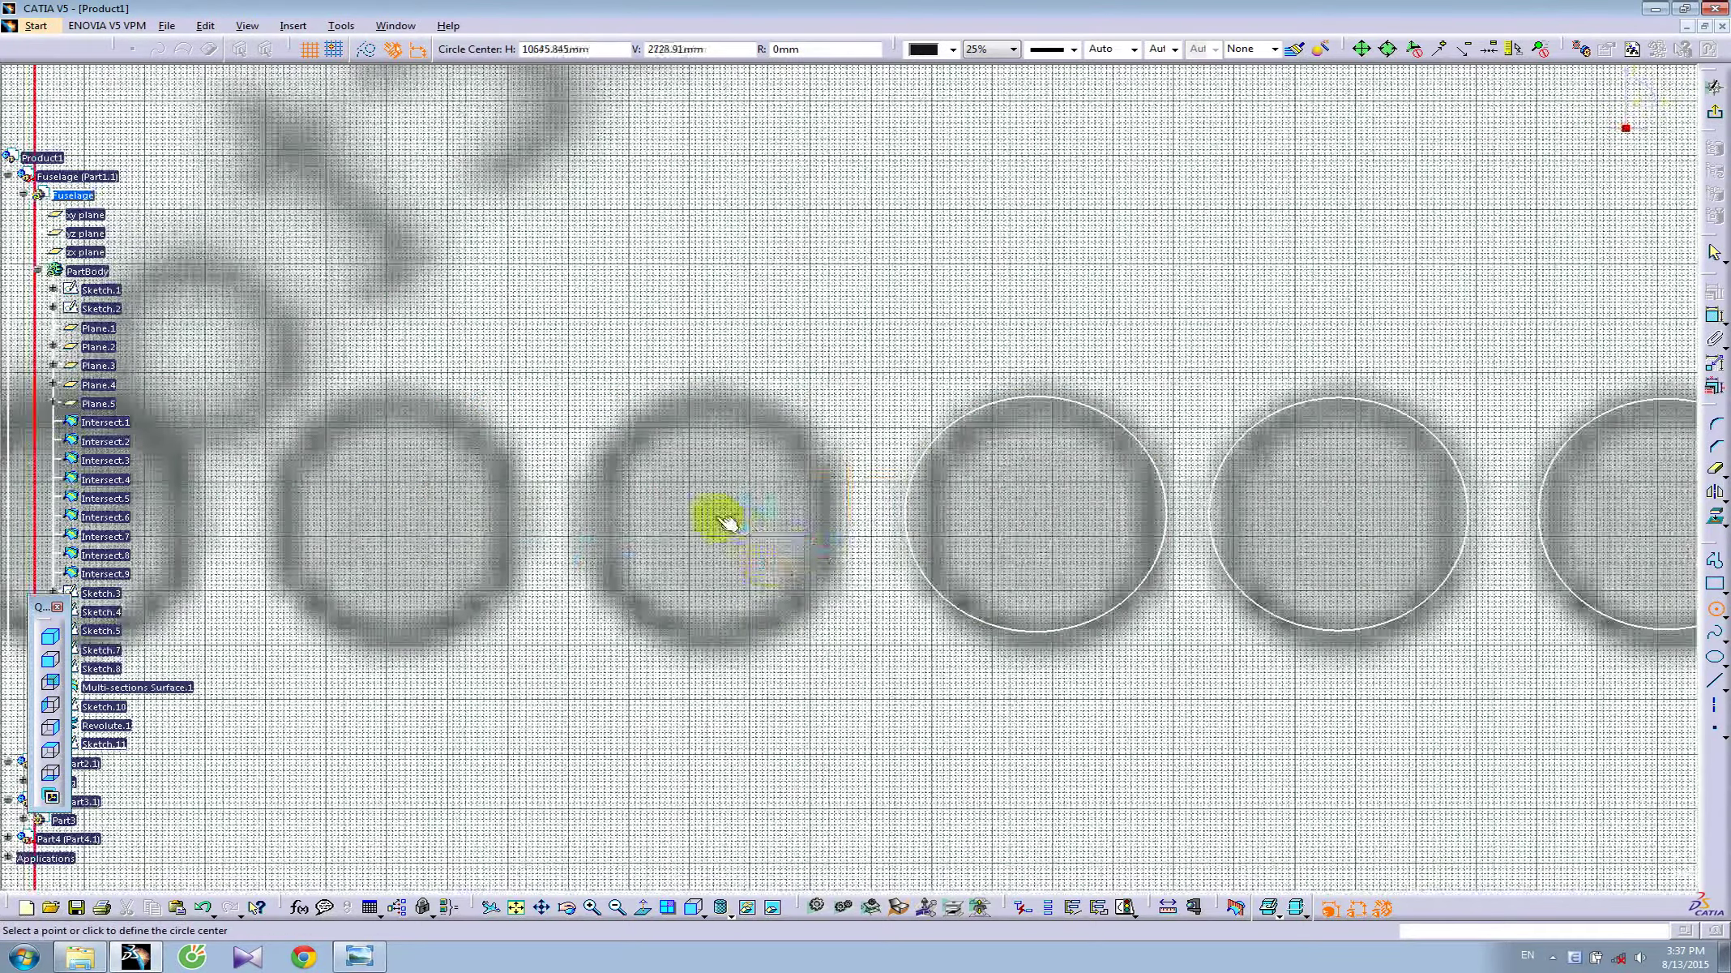
click(708, 514)
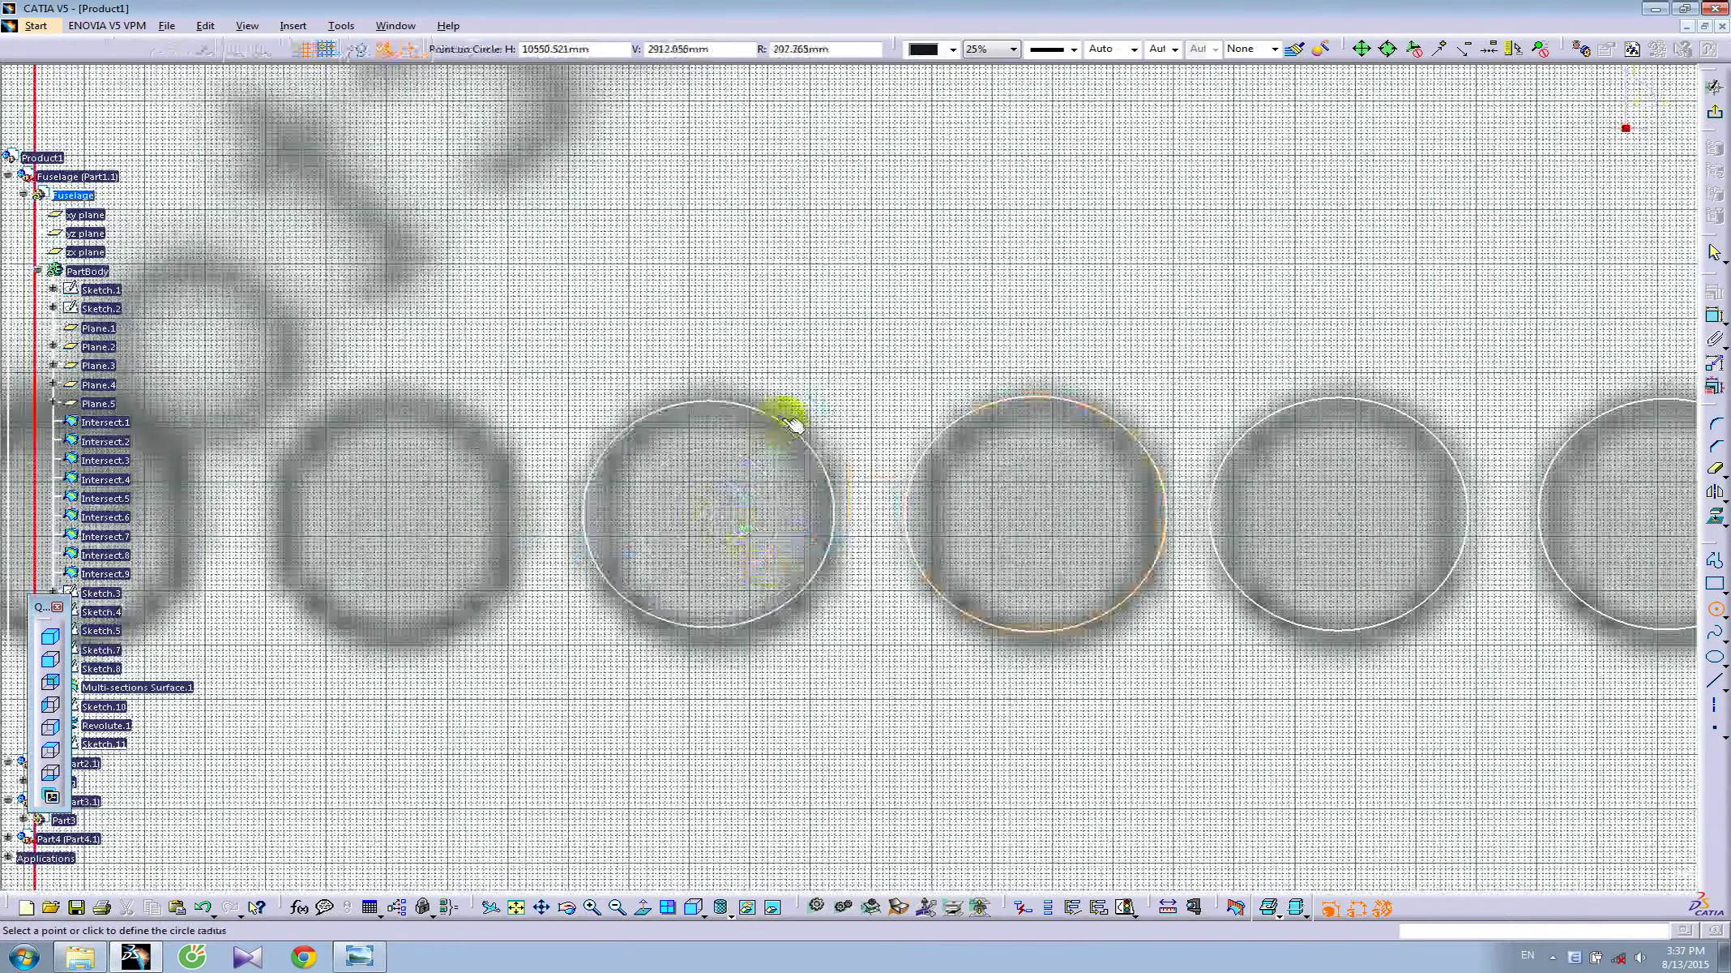
click(792, 413)
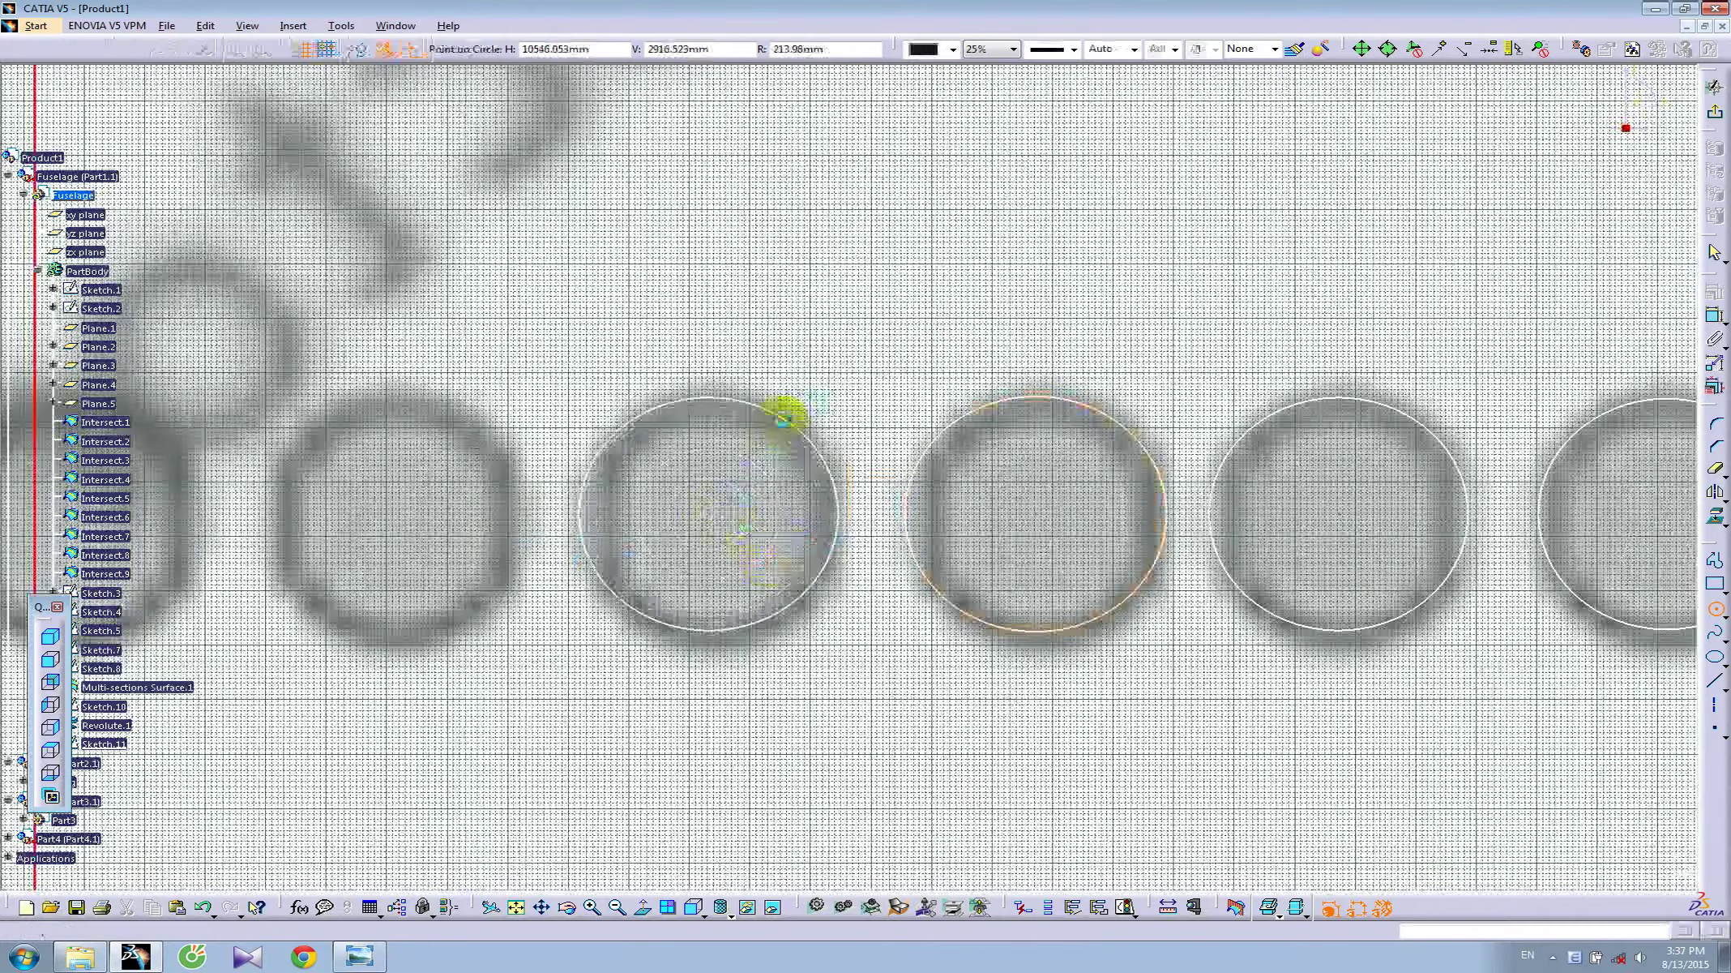
click(396, 513)
click(472, 433)
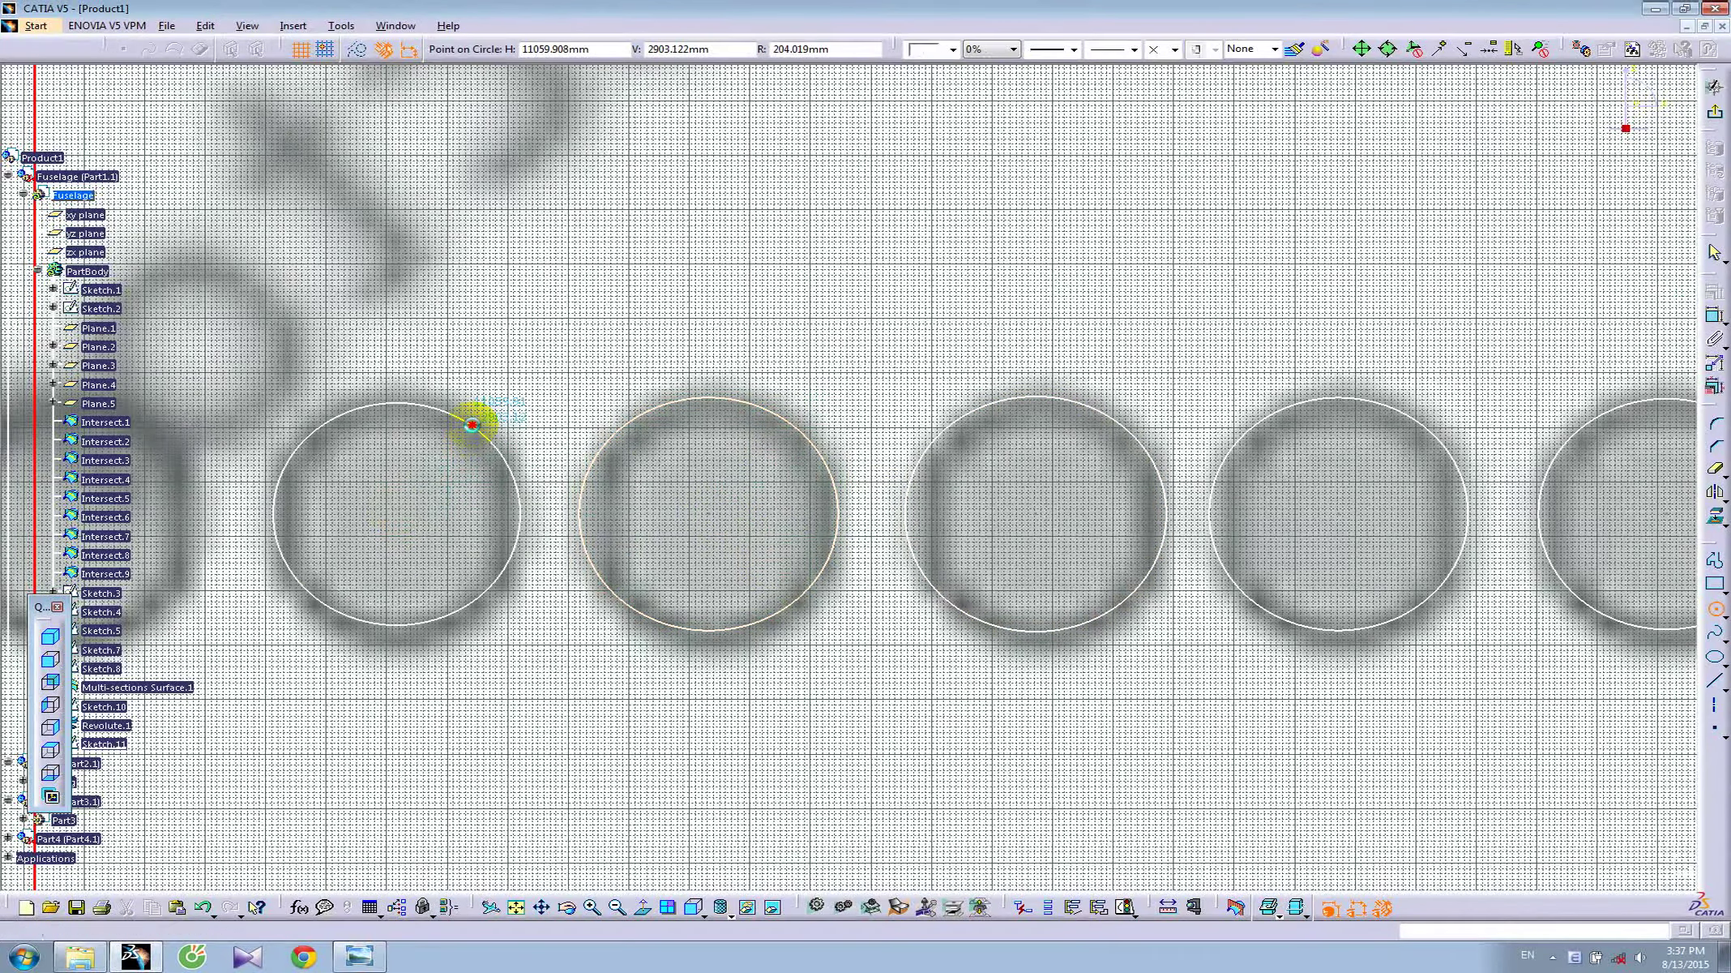
middle_drag(437, 578, 1152, 506)
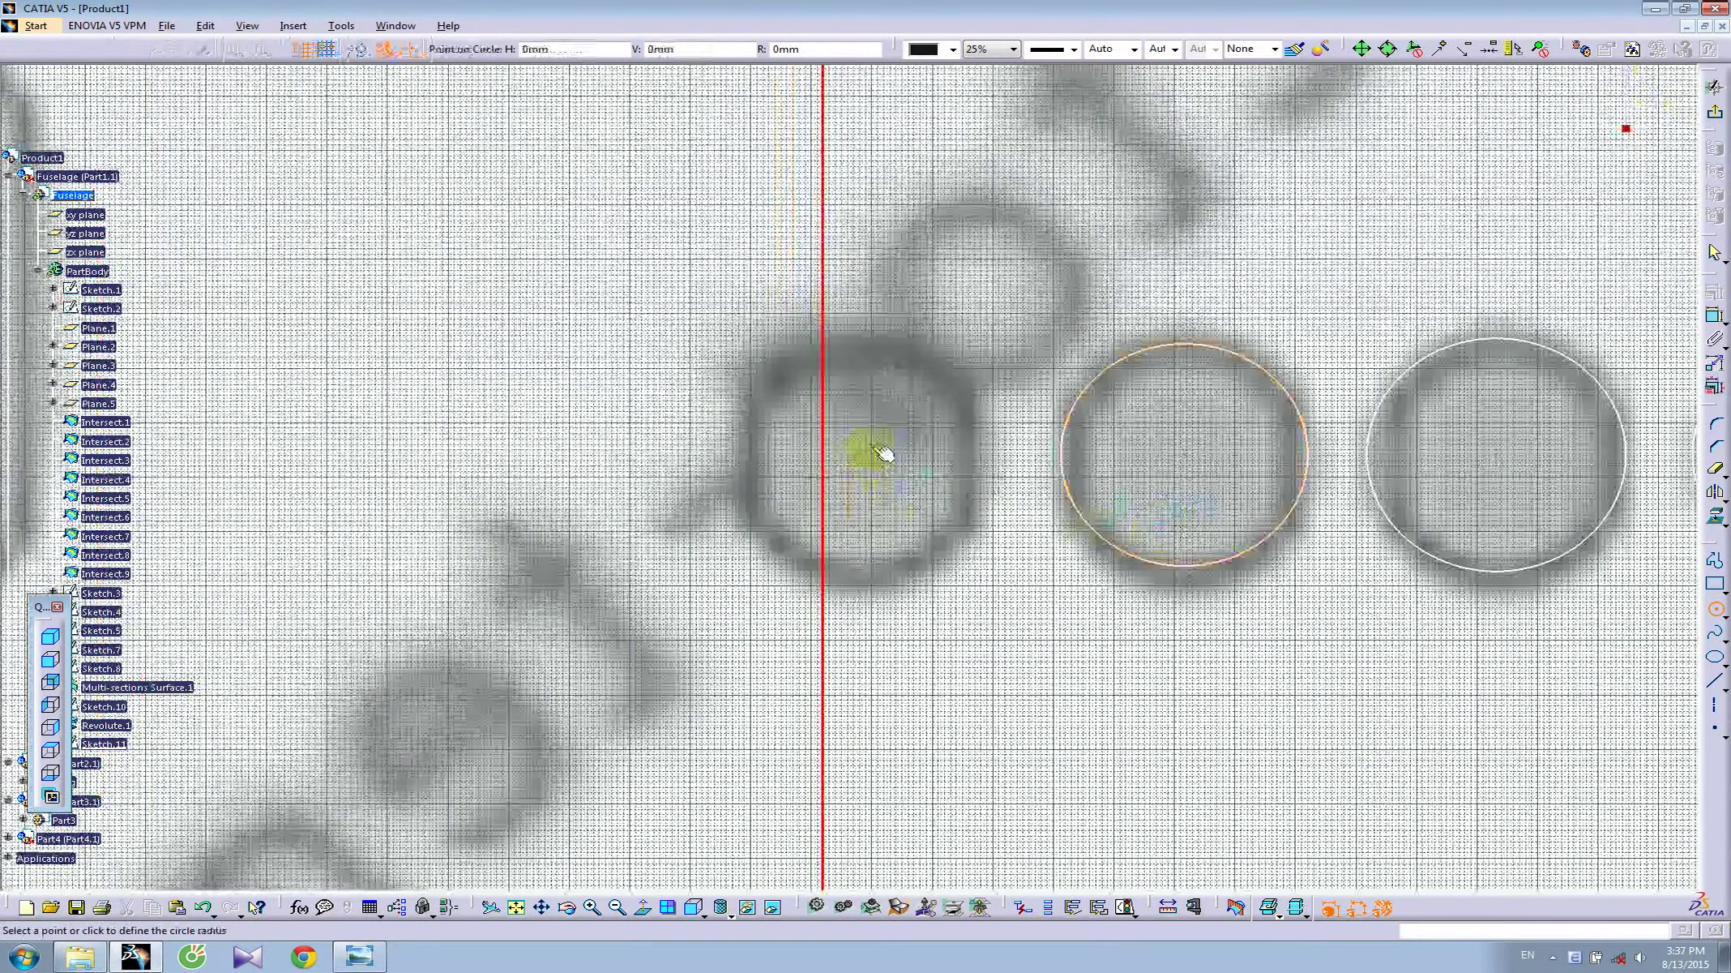
click(861, 454)
click(939, 376)
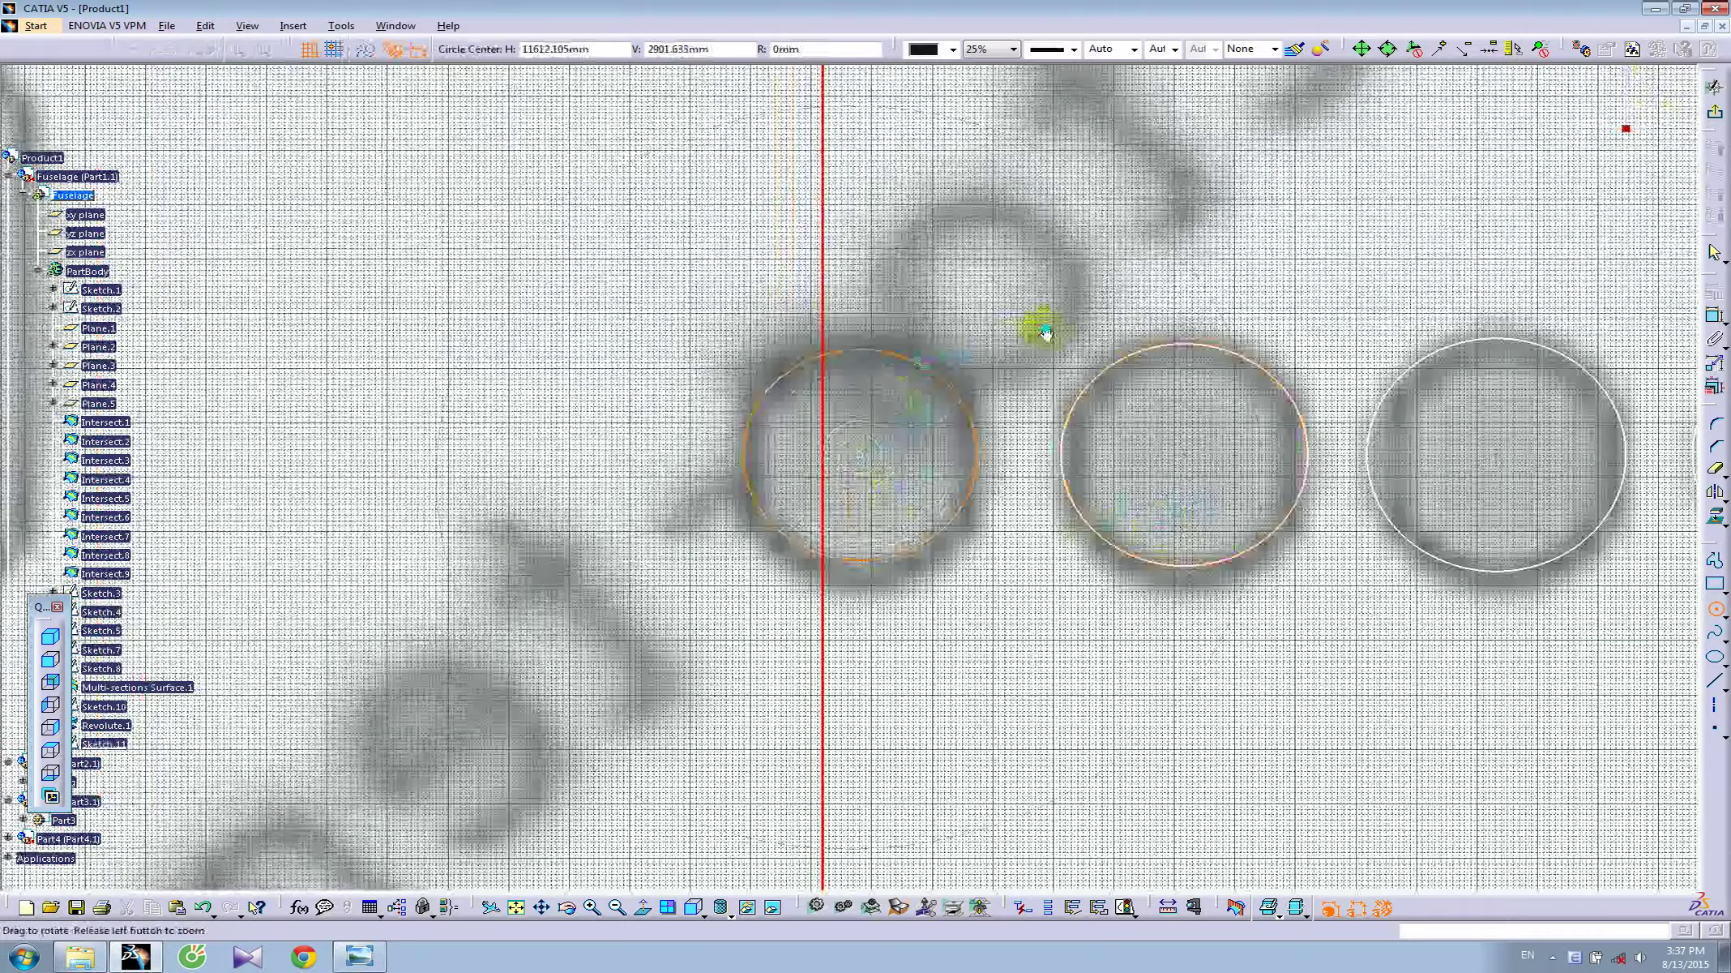
middle_drag(1046, 333, 997, 534)
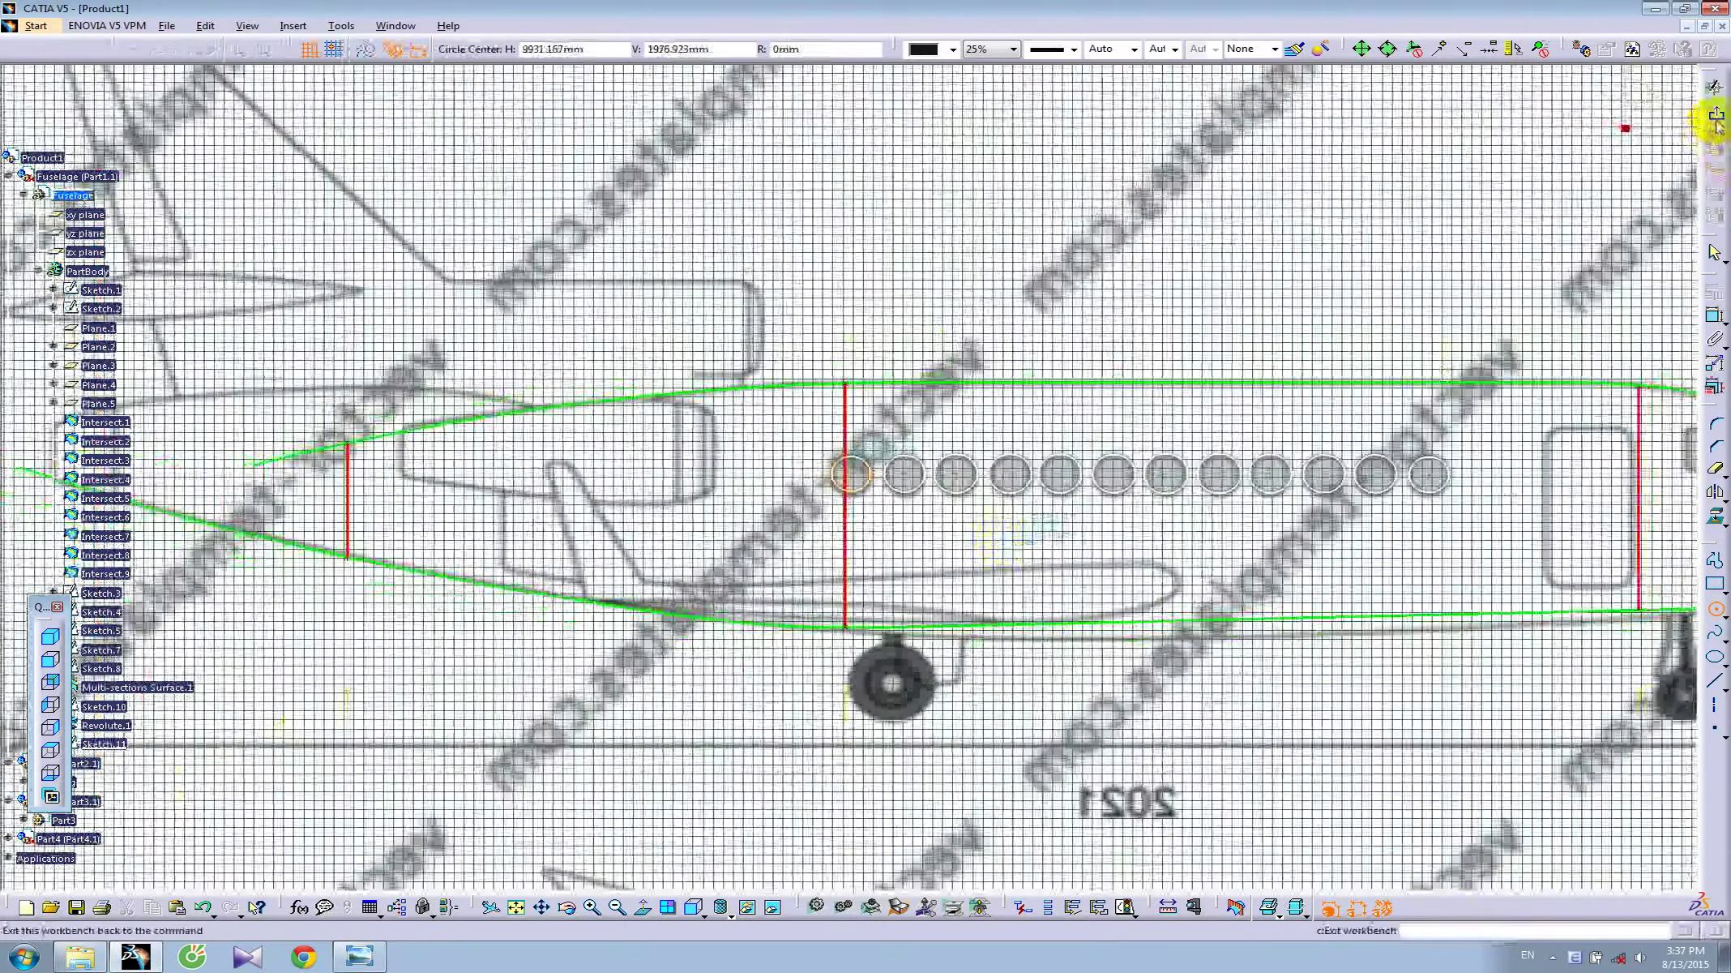
- Exit Sketch.11 to 3D and compare the fuselage with the Falcon 7X reference photo
click(1716, 117)
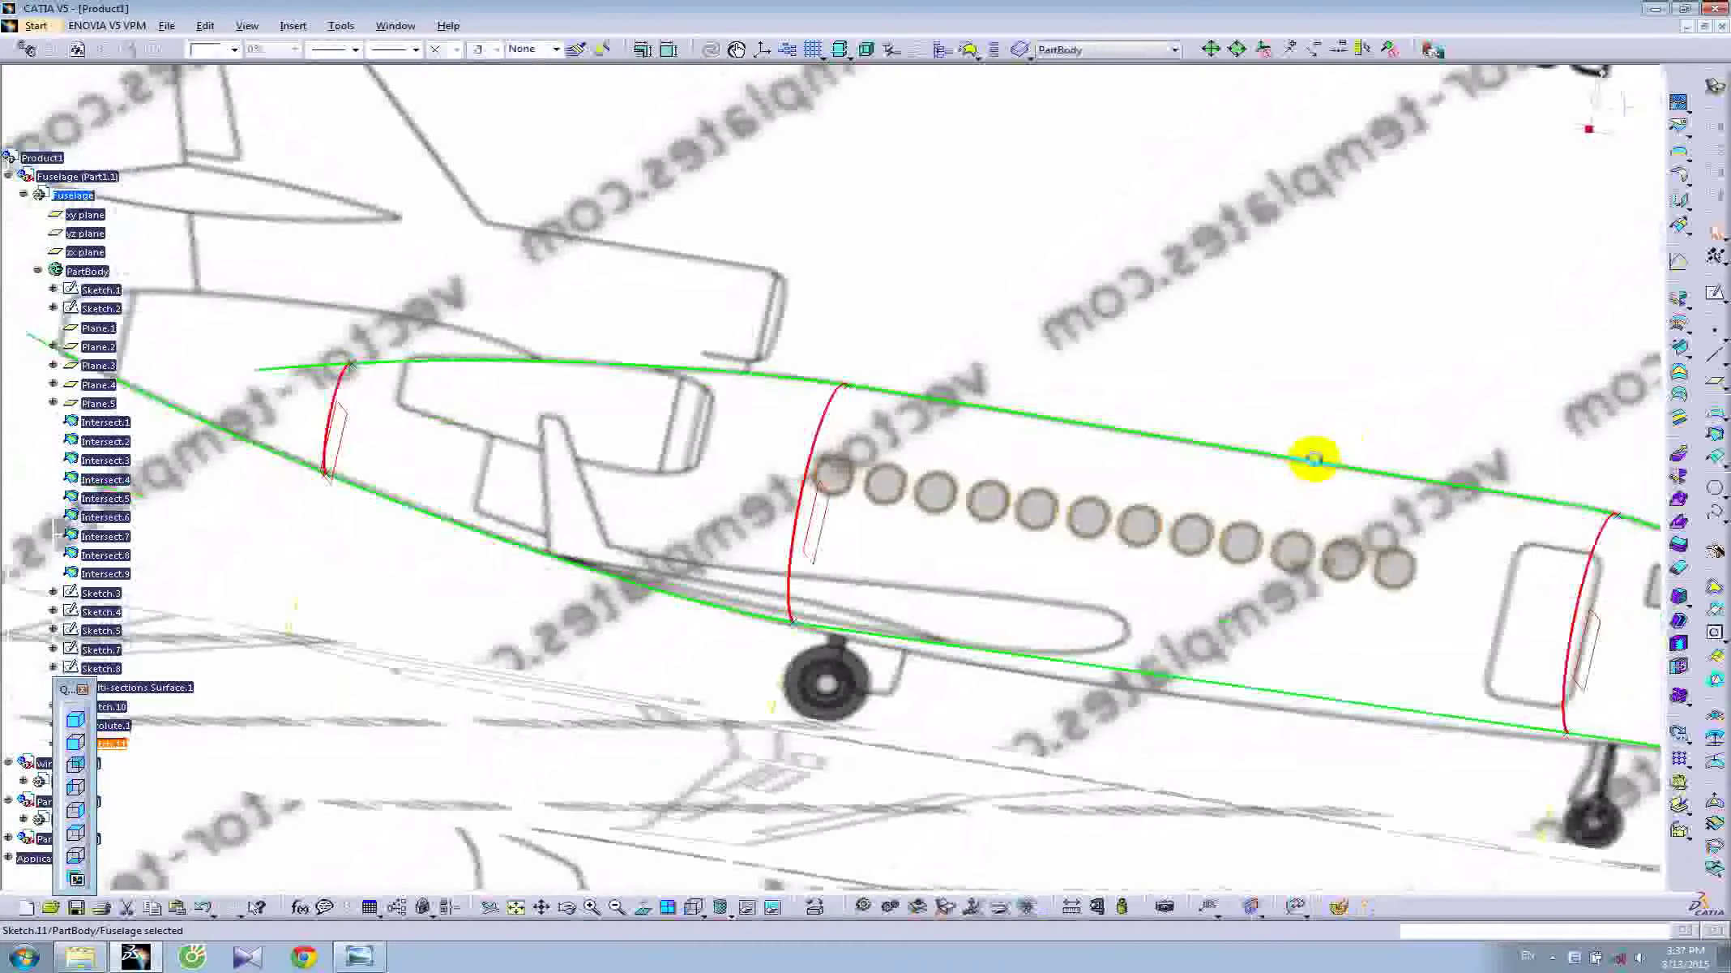
mouse_move(1249, 494)
middle_down()
mouse_move(808, 418)
mouse_move(444, 490)
middle_up()
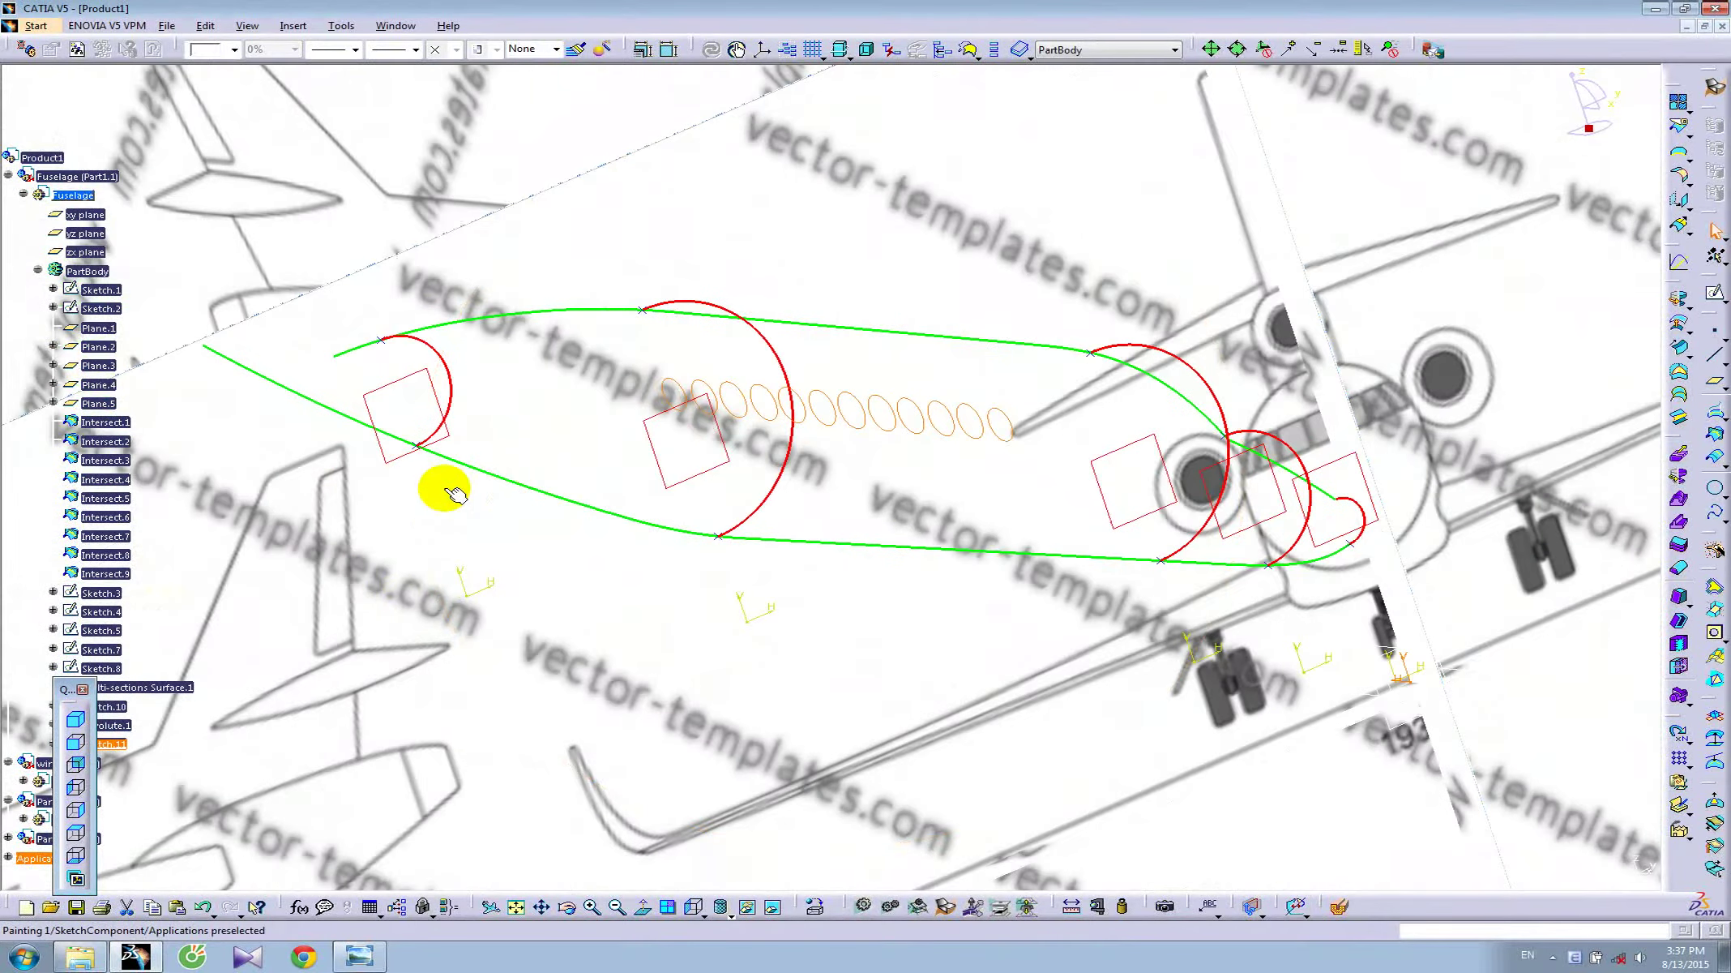
click(369, 959)
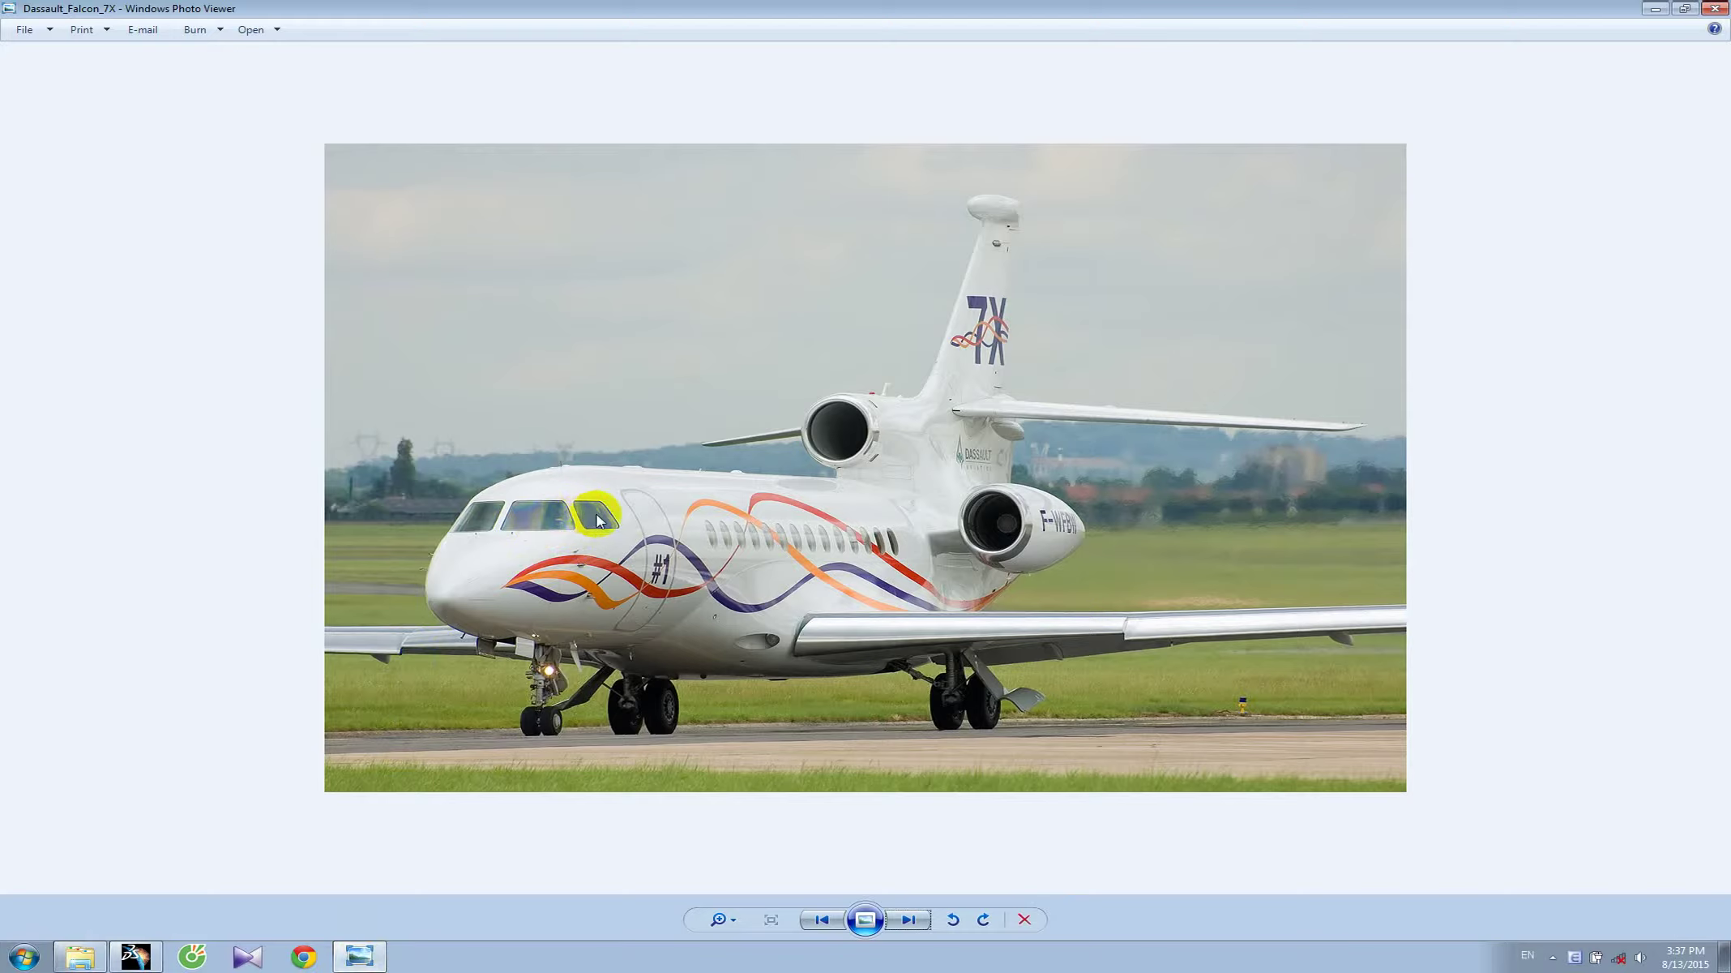
click(138, 957)
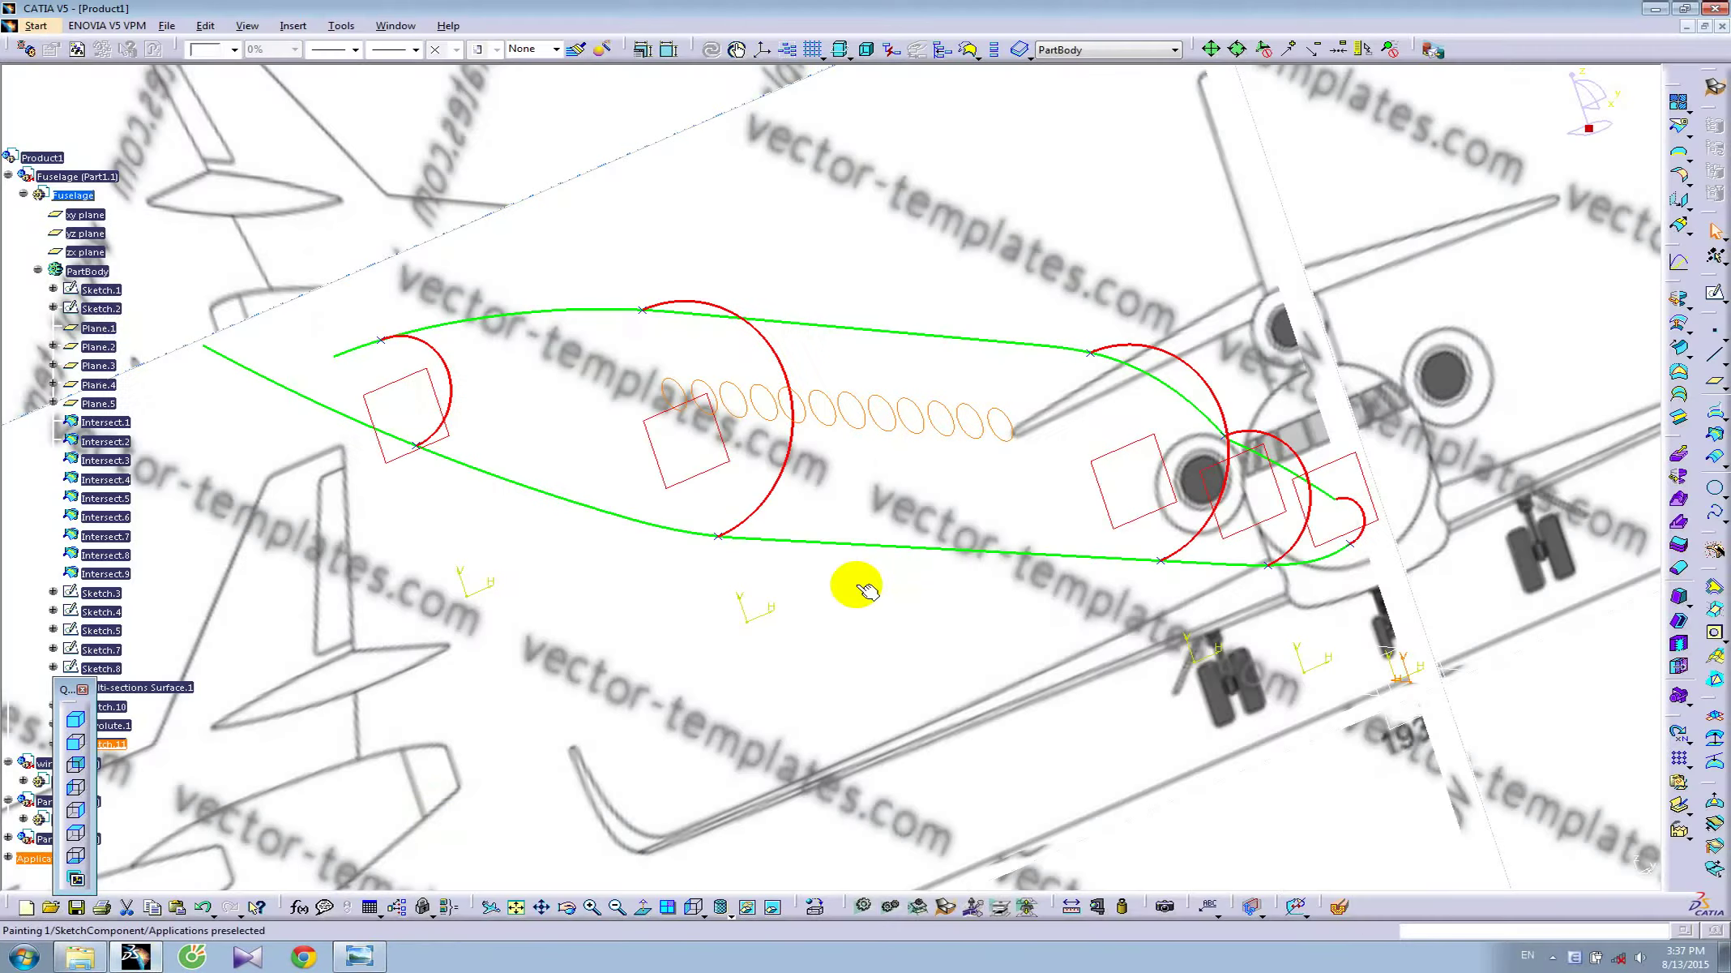
mouse_move(851, 588)
middle_down()
mouse_move(773, 630)
mouse_move(452, 577)
mouse_move(360, 483)
middle_up()
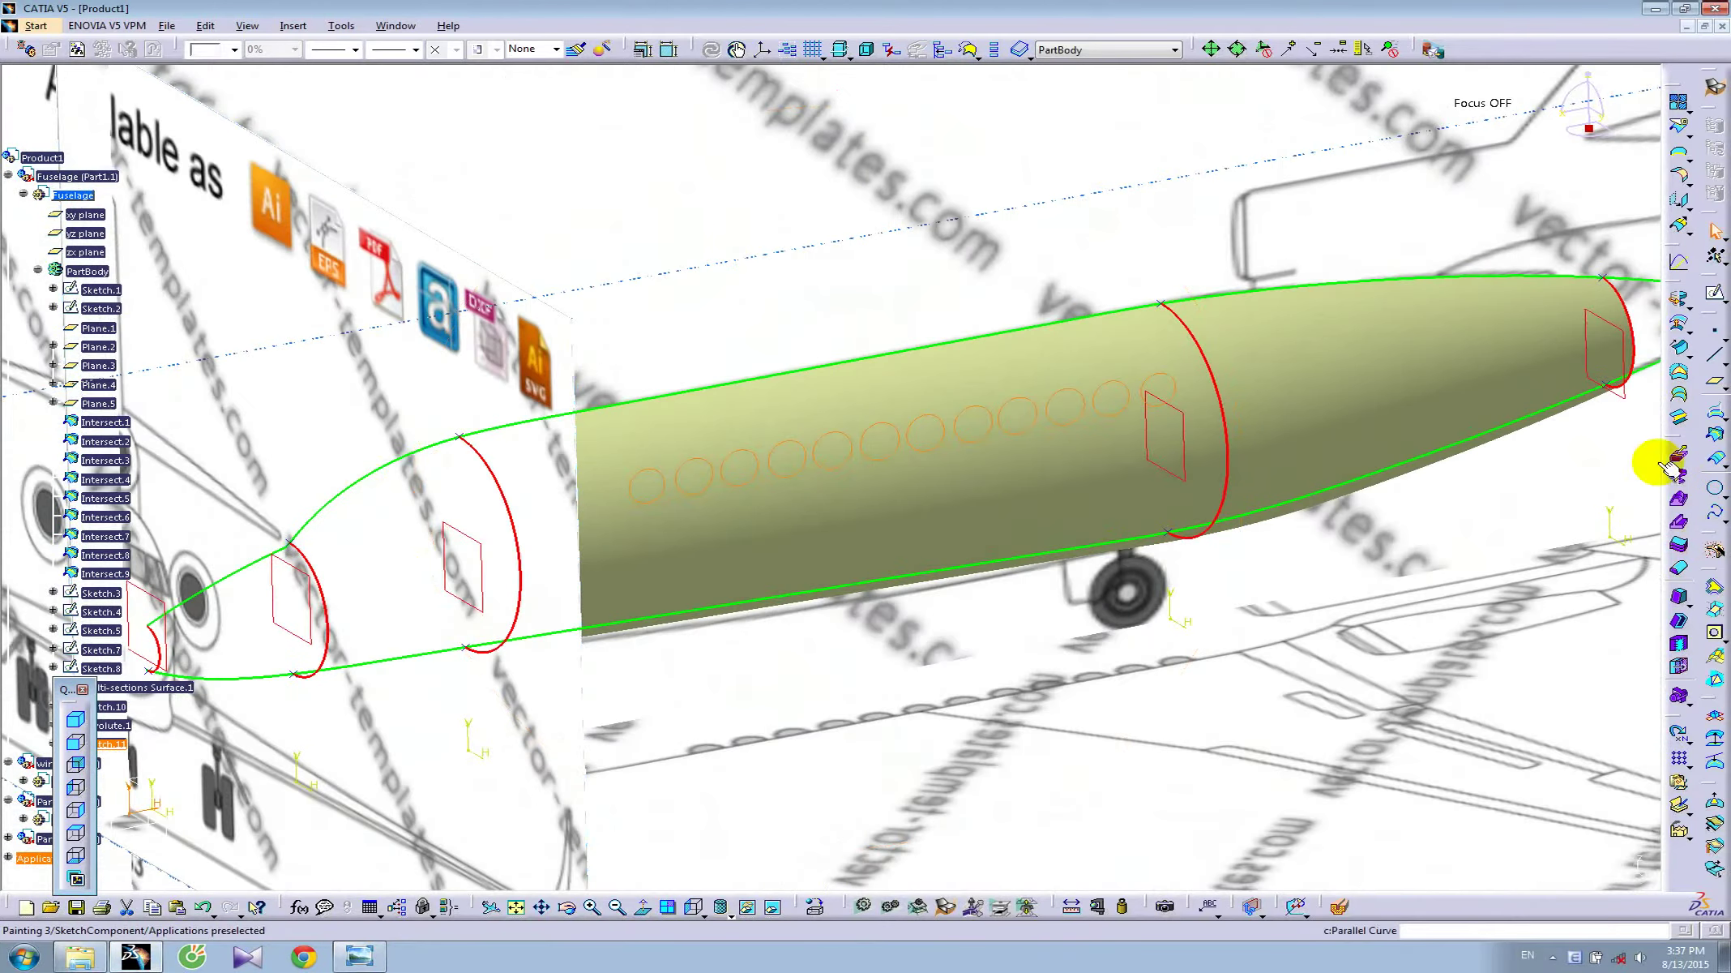
- Extrude Sketch.11 by 2000 mm and keep all twelve window cylinders as sub-elements
click(1688, 307)
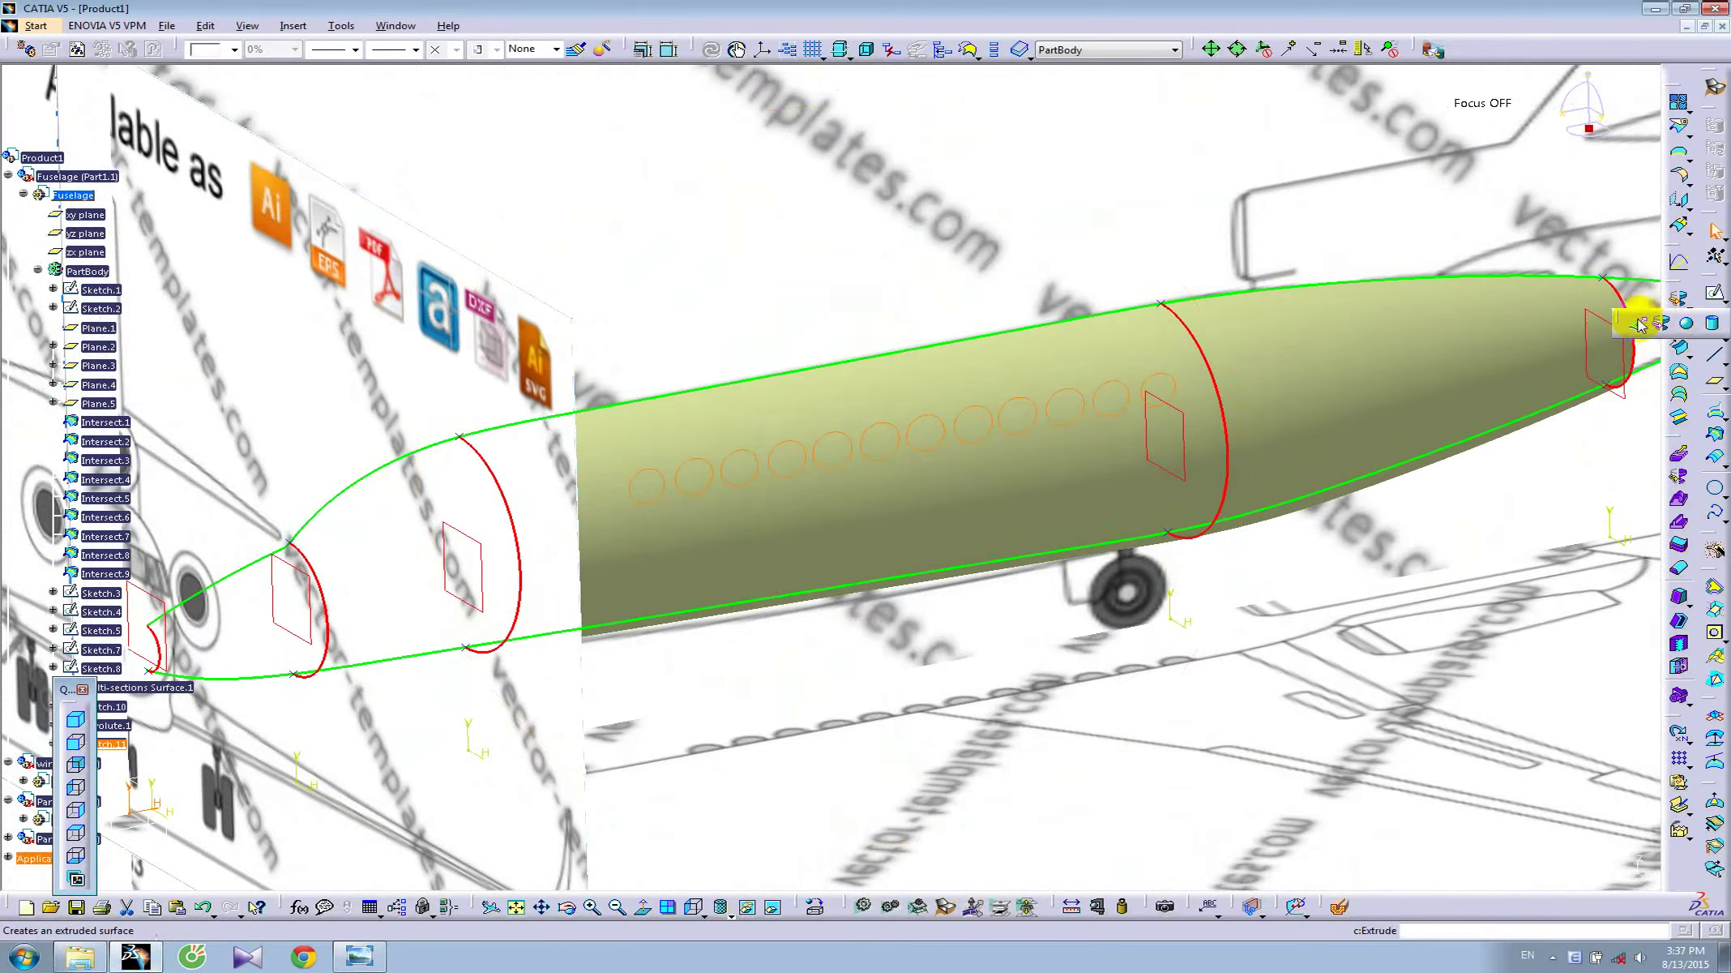
click(1635, 324)
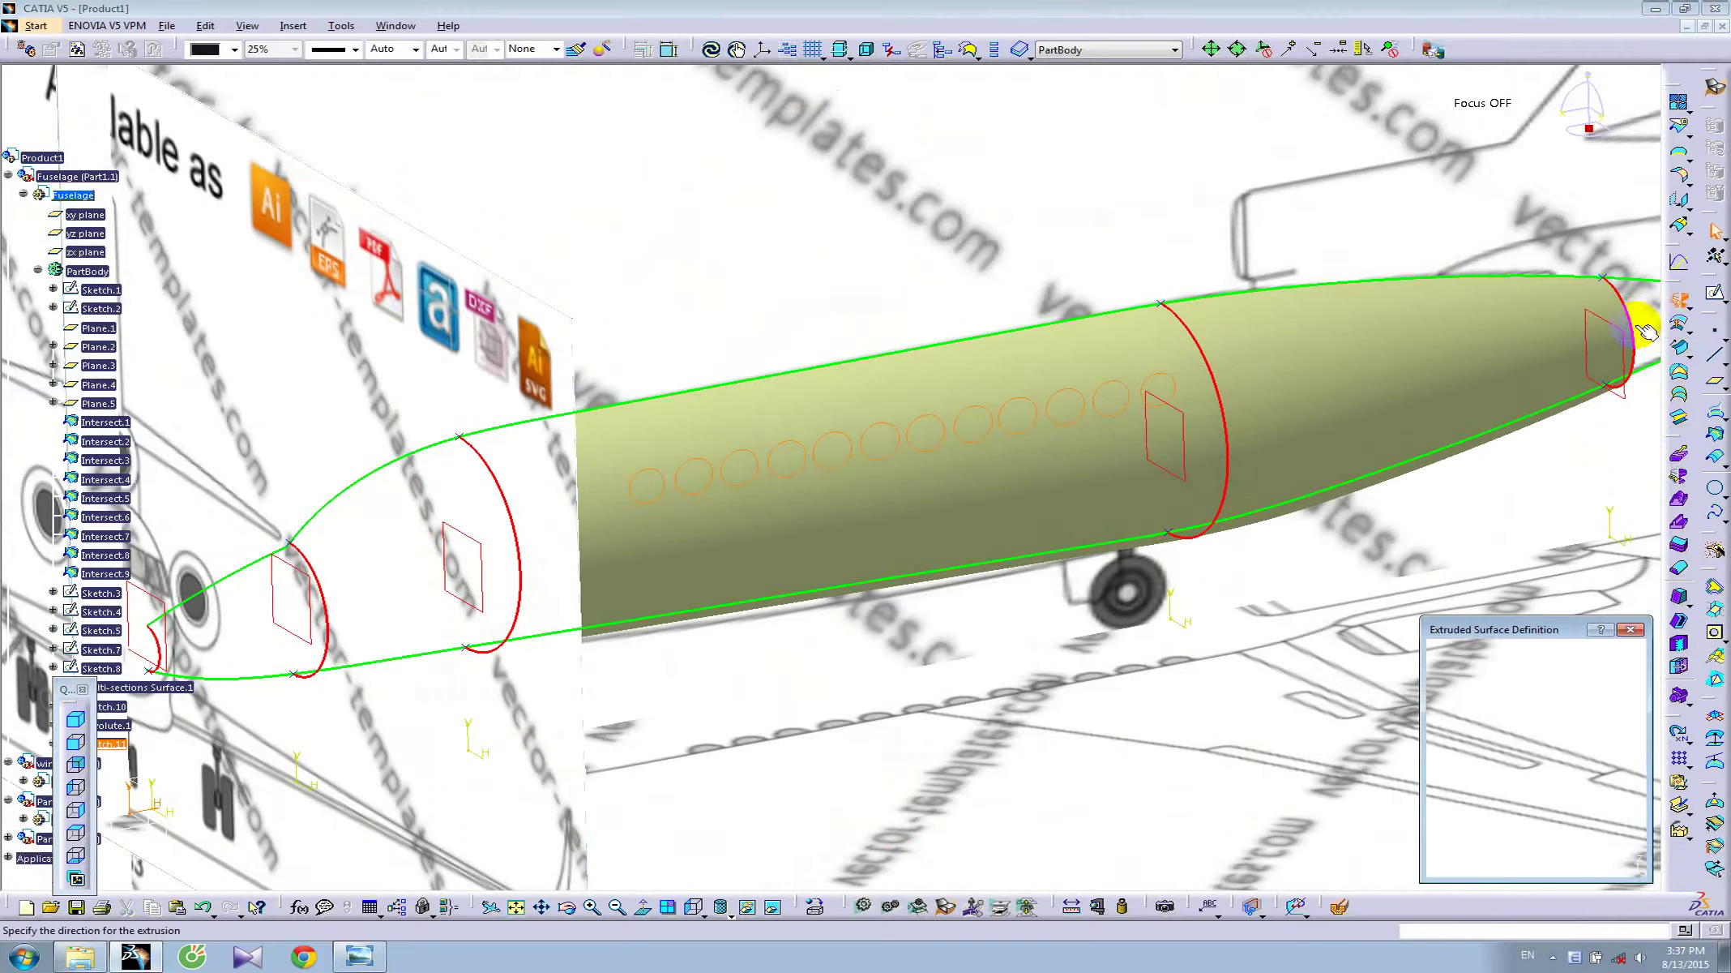
double_click(1497, 744)
text(2000)
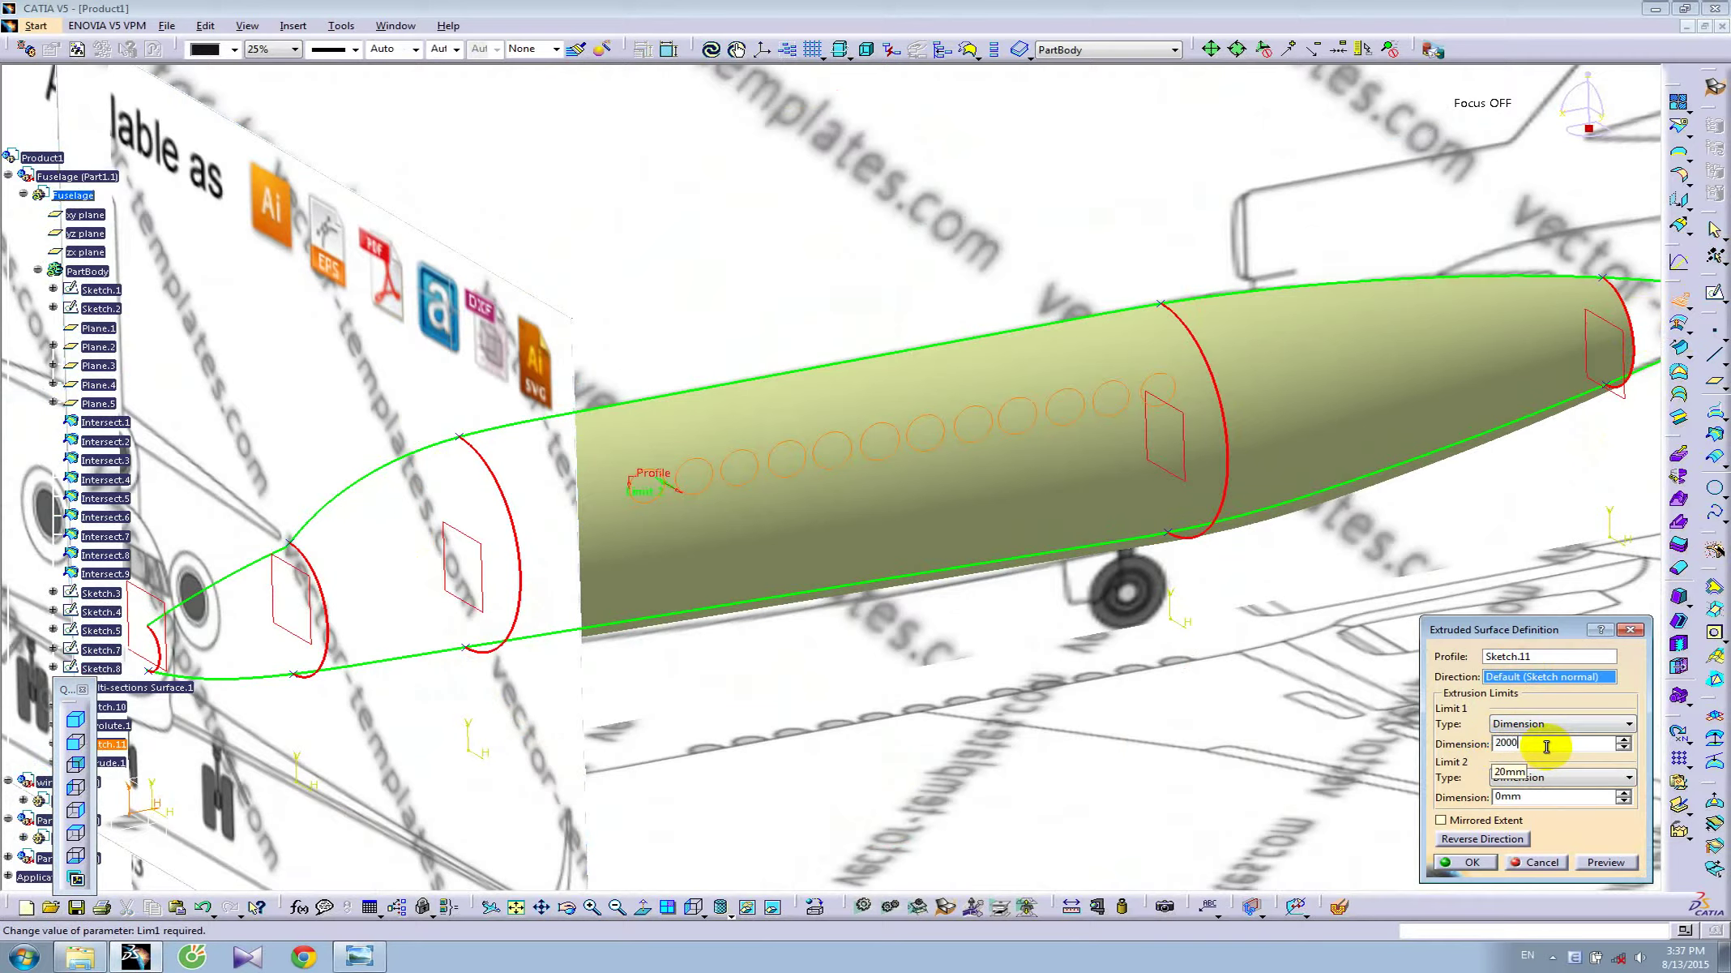
key(Return)
click(1593, 862)
mouse_move(1001, 663)
middle_down()
mouse_move(928, 639)
mouse_move(1244, 793)
middle_up()
click(1472, 864)
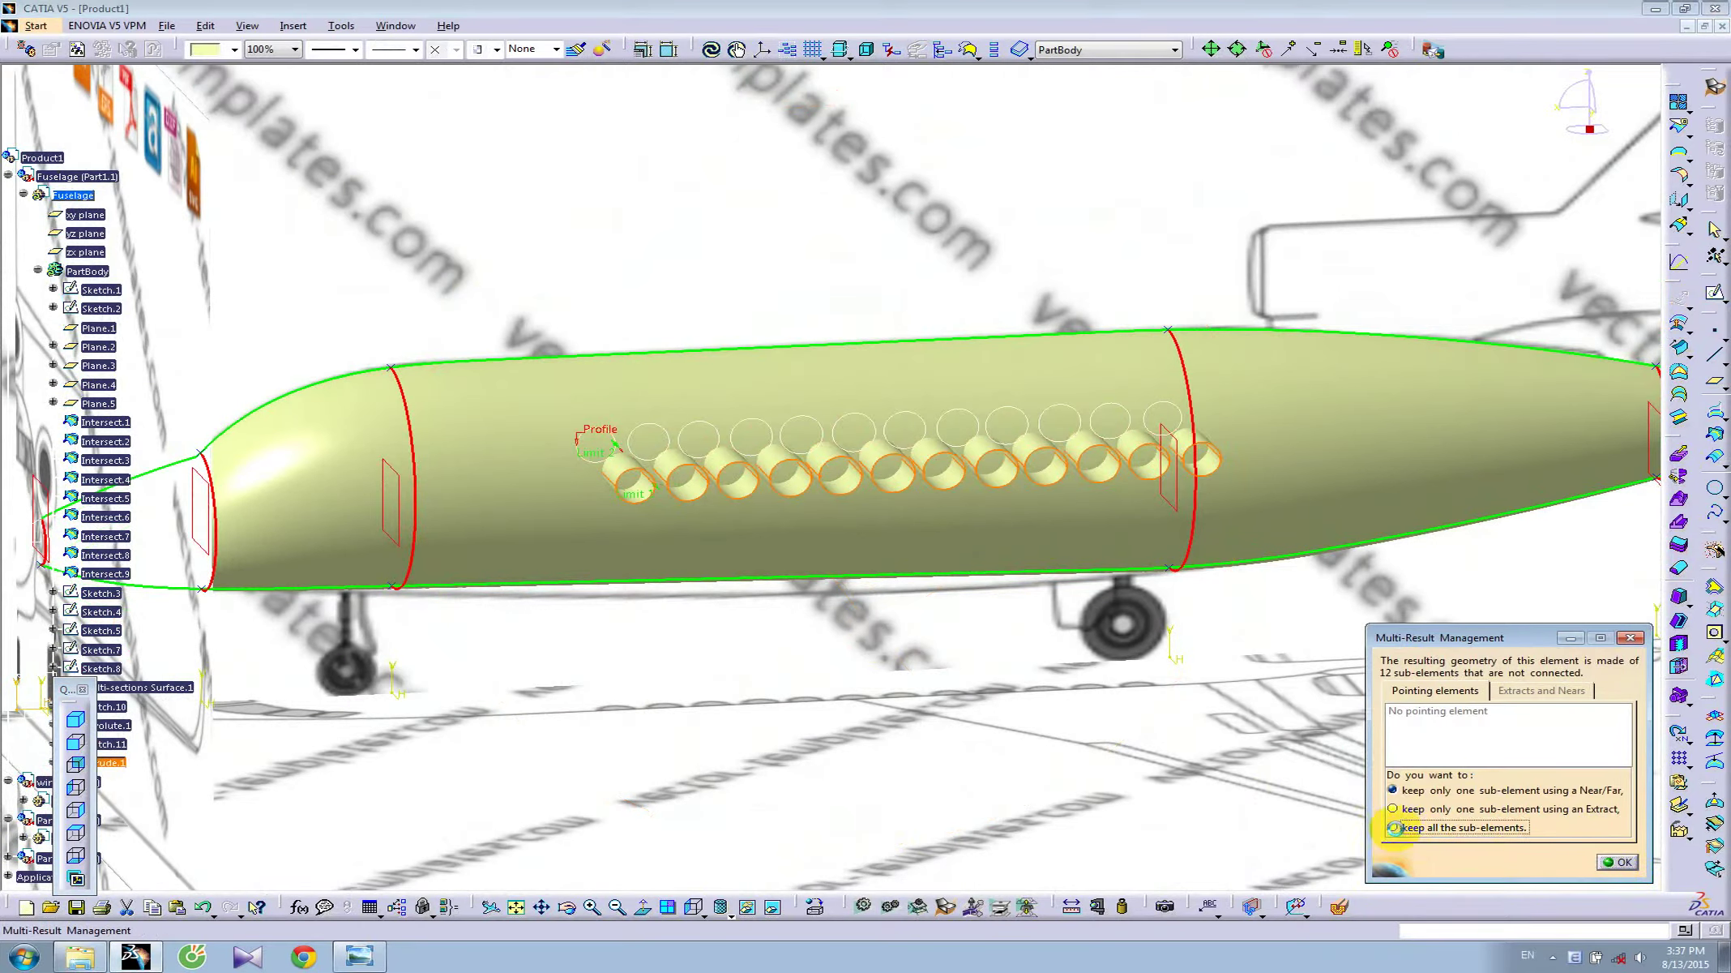
click(1394, 826)
click(1617, 861)
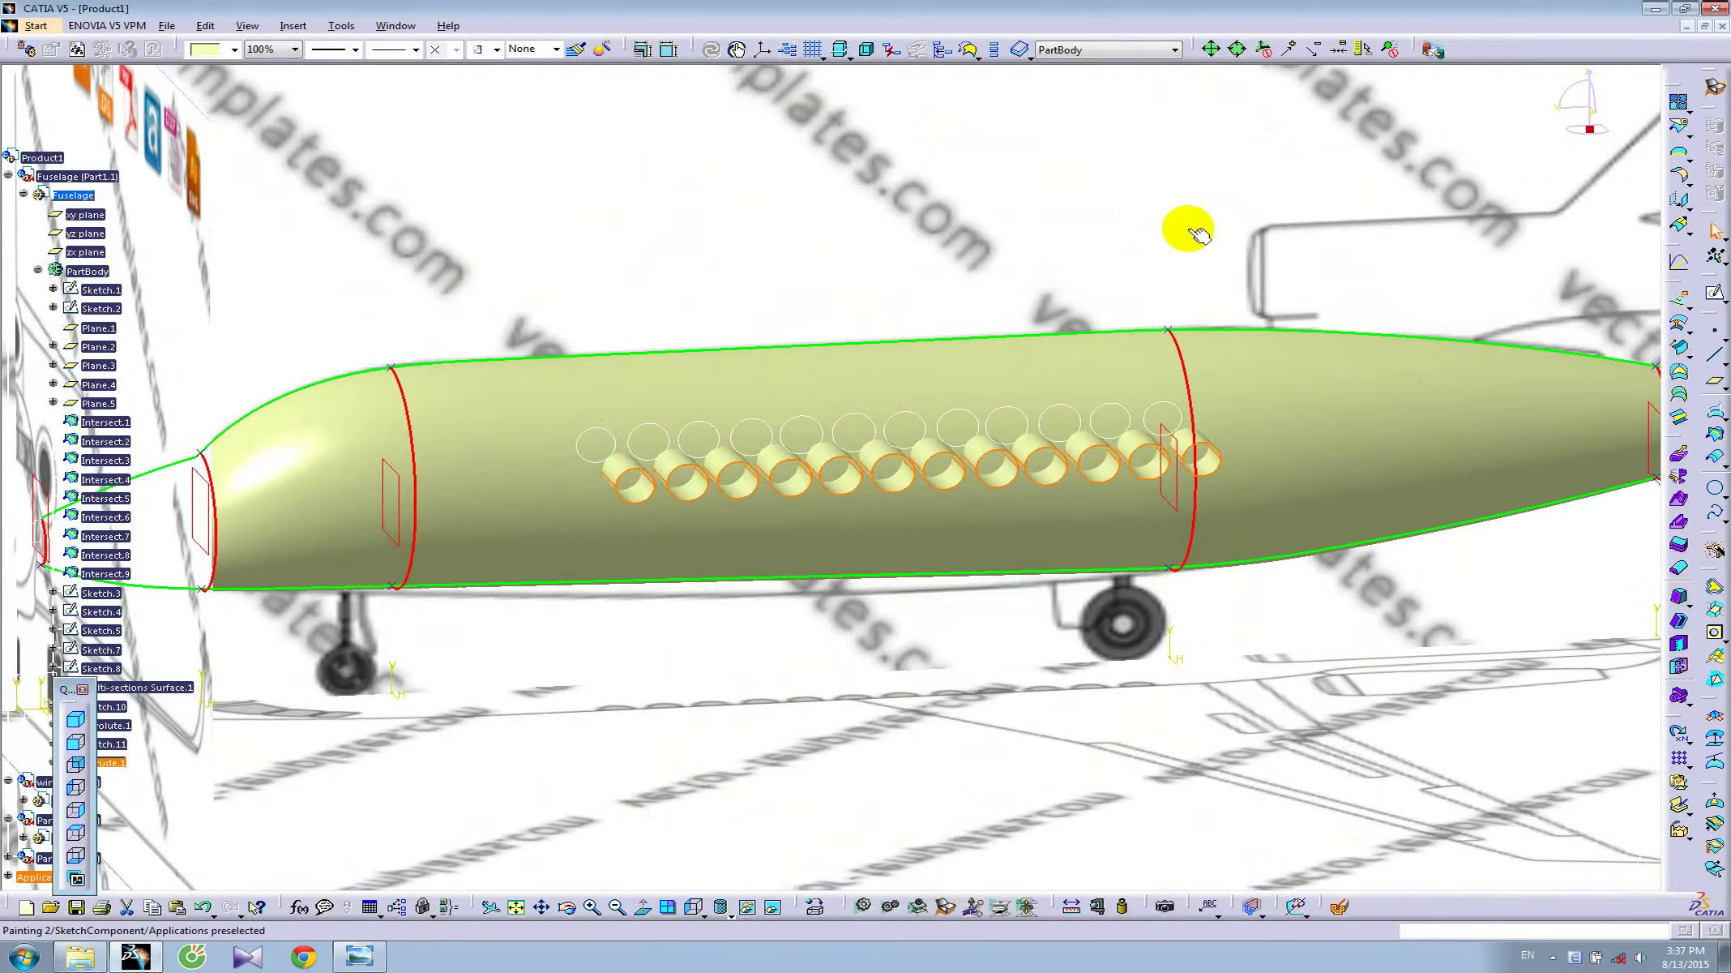
click(1200, 309)
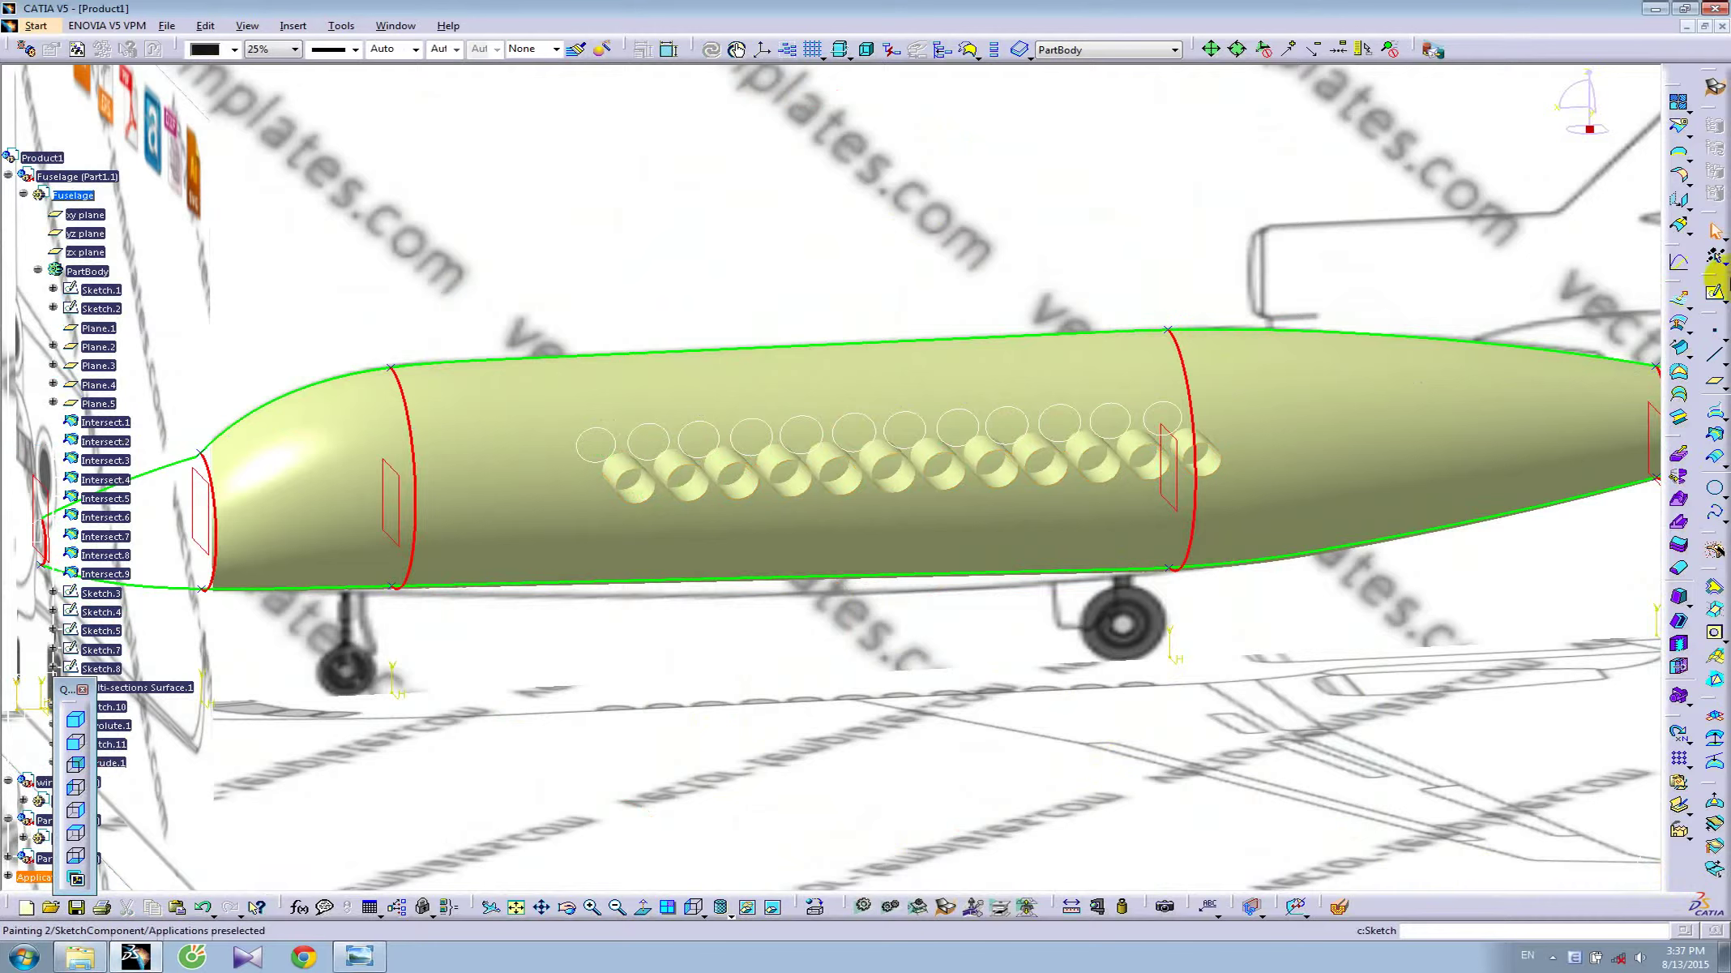
- Split the fuselage surface with the window cylinders, keeping both sides, to create Split.1
click(1678, 129)
click(558, 516)
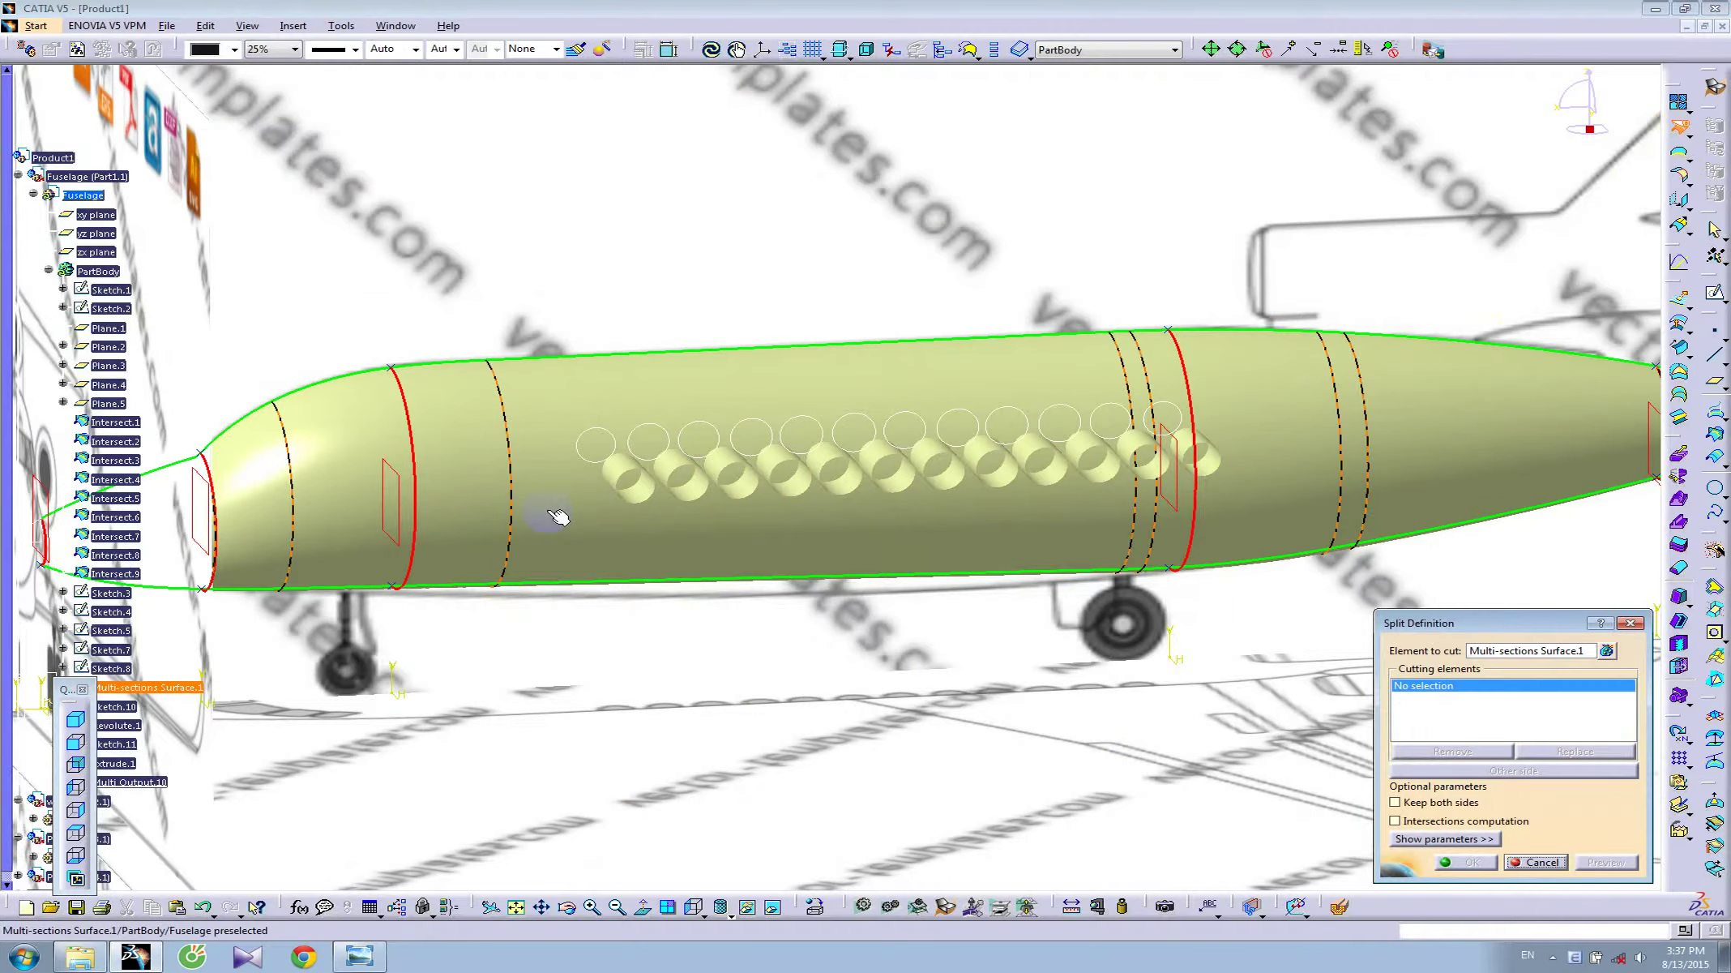
click(632, 468)
middle_drag(1210, 706, 1067, 637)
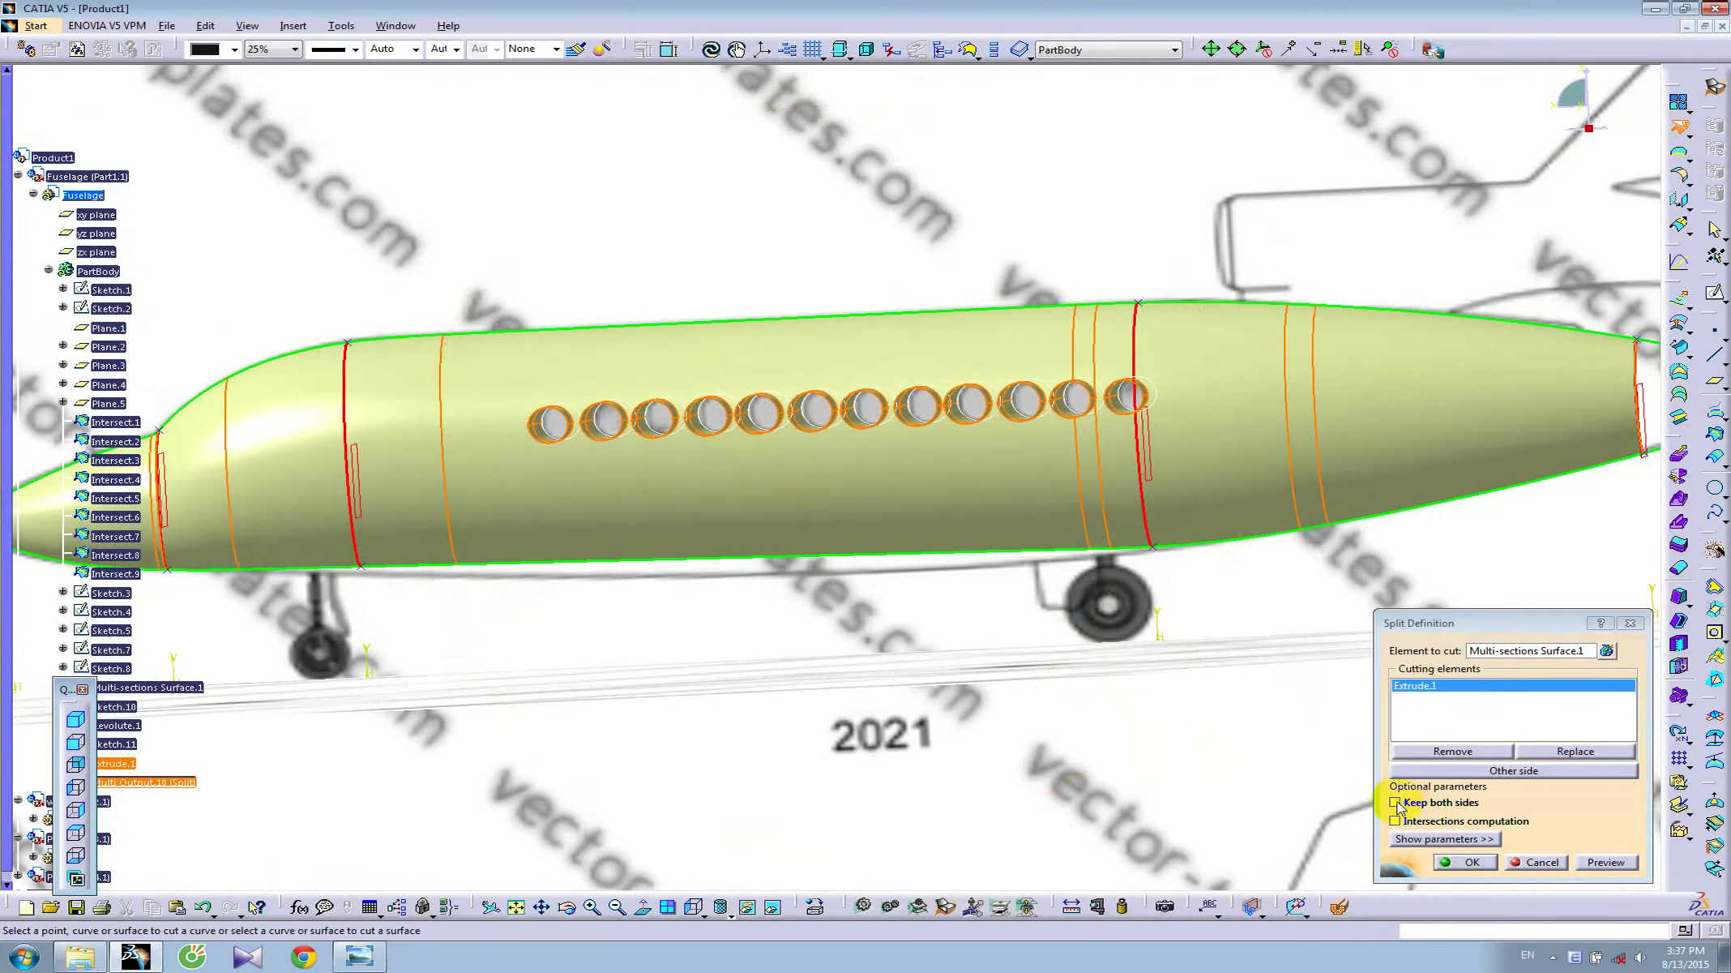
click(1396, 802)
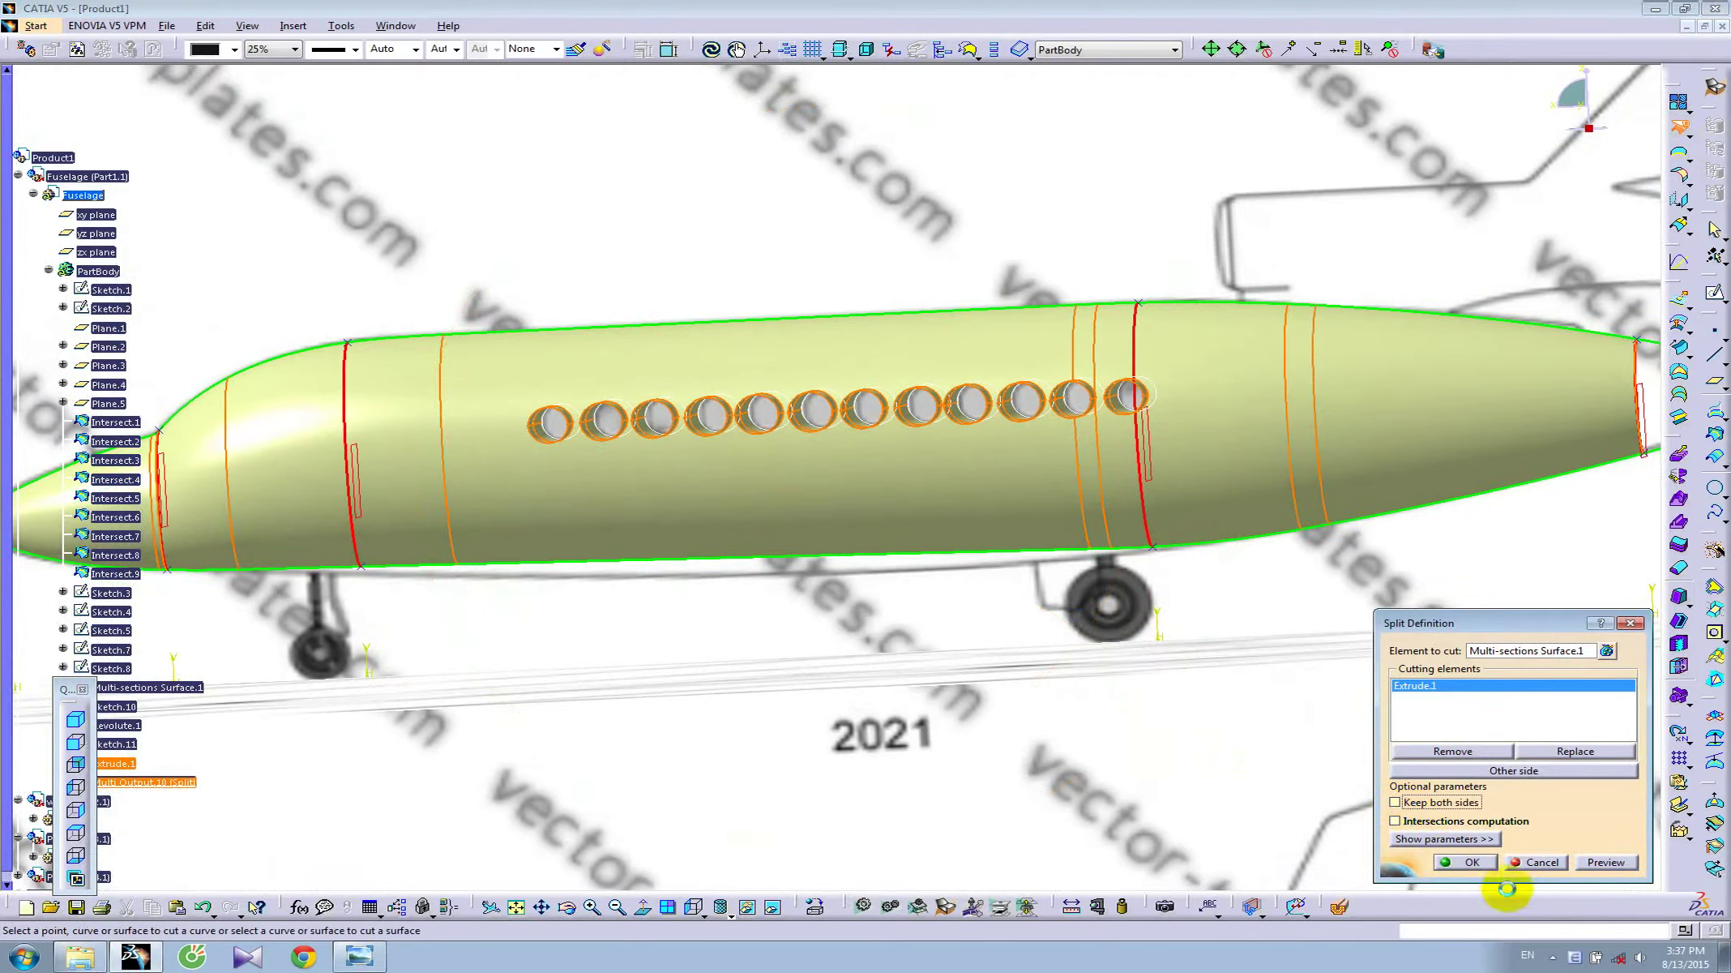
click(1471, 862)
click(1621, 863)
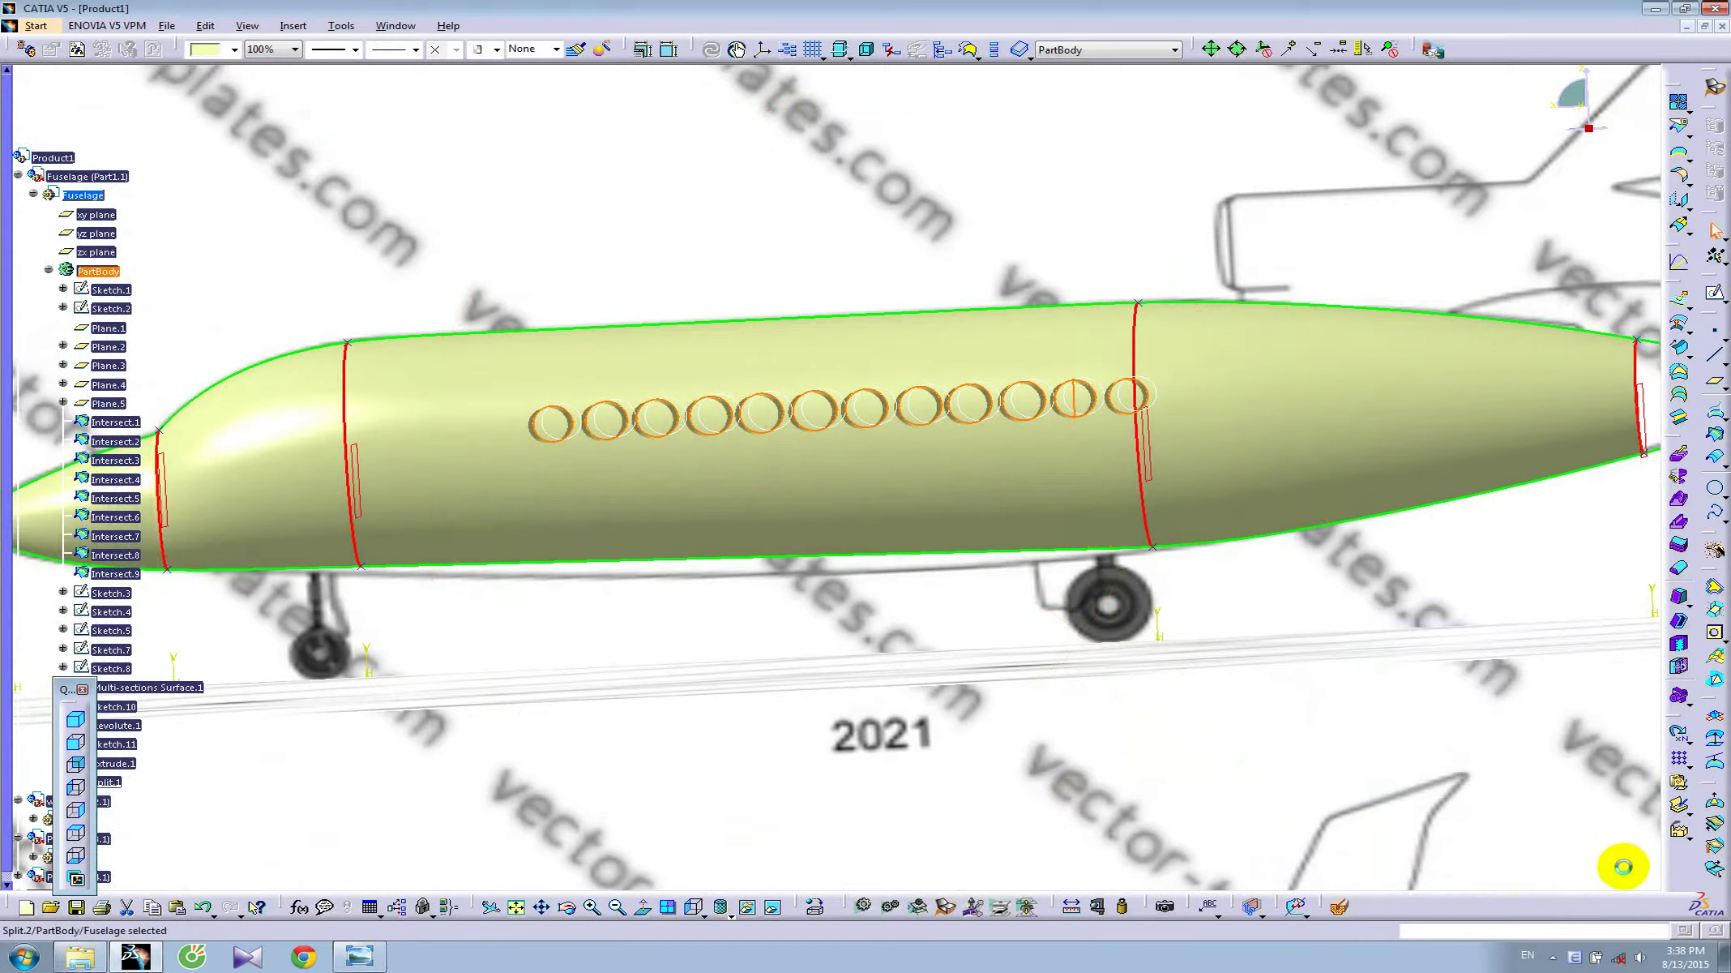
- Hide Extrude.1 and Sketch.11, then turn the view toward the fuselage nose
scroll(173, 531, down, 7)
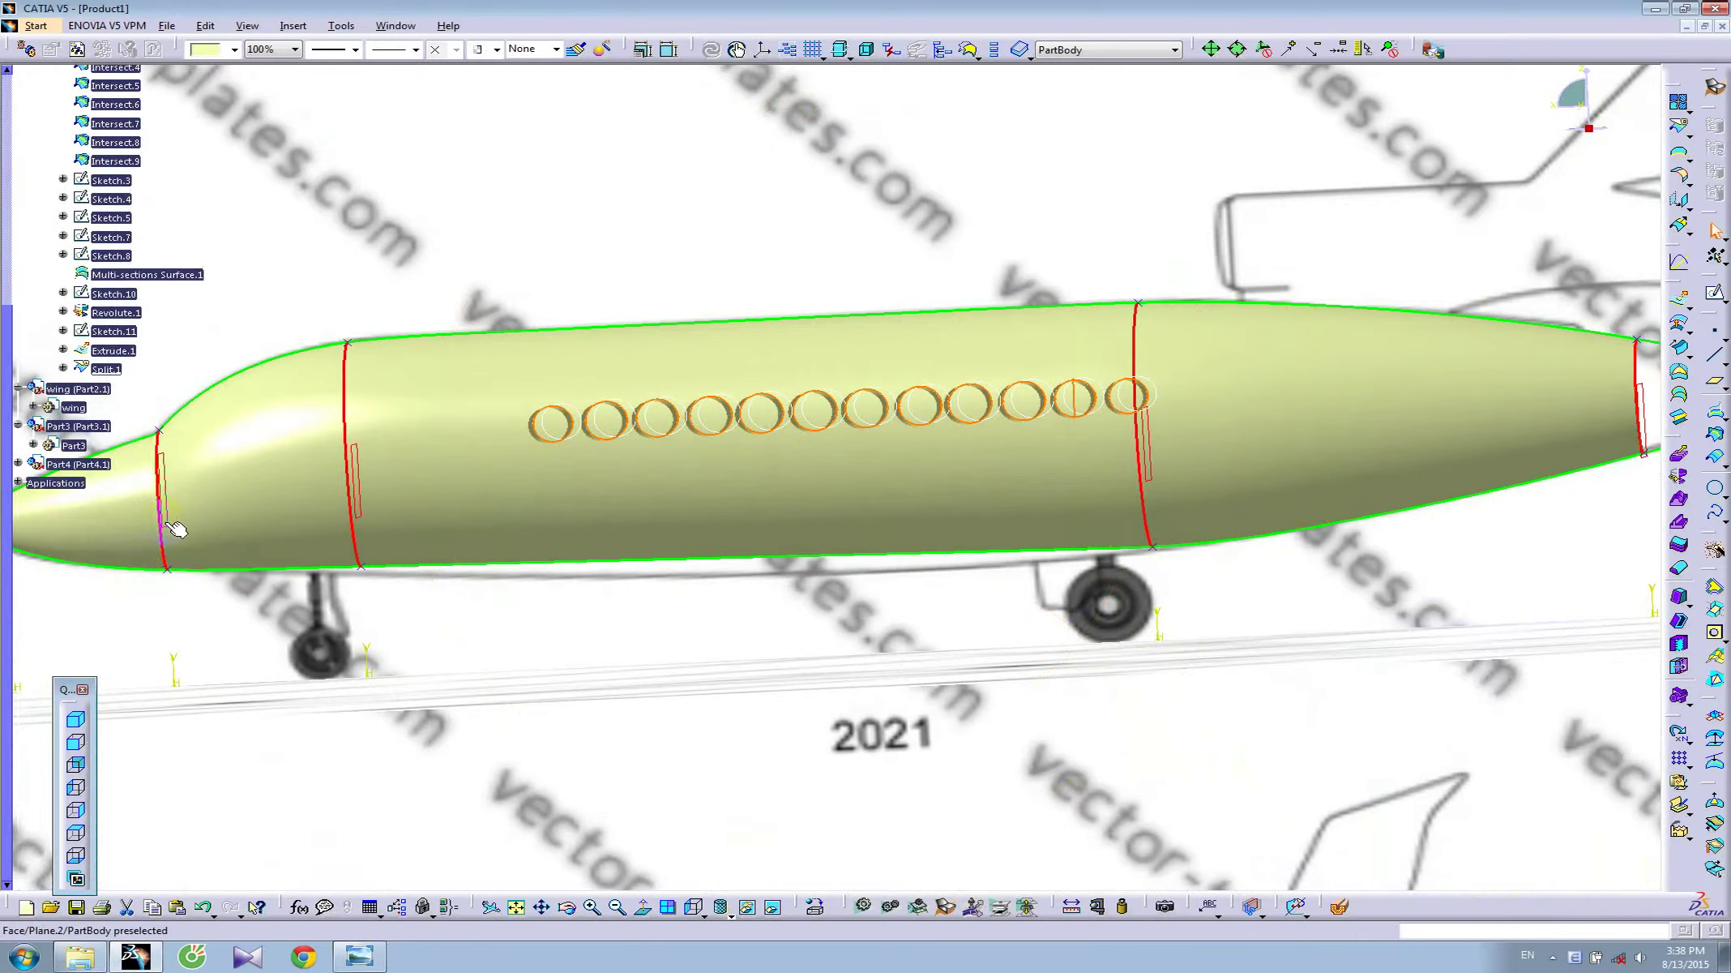
right_click(120, 353)
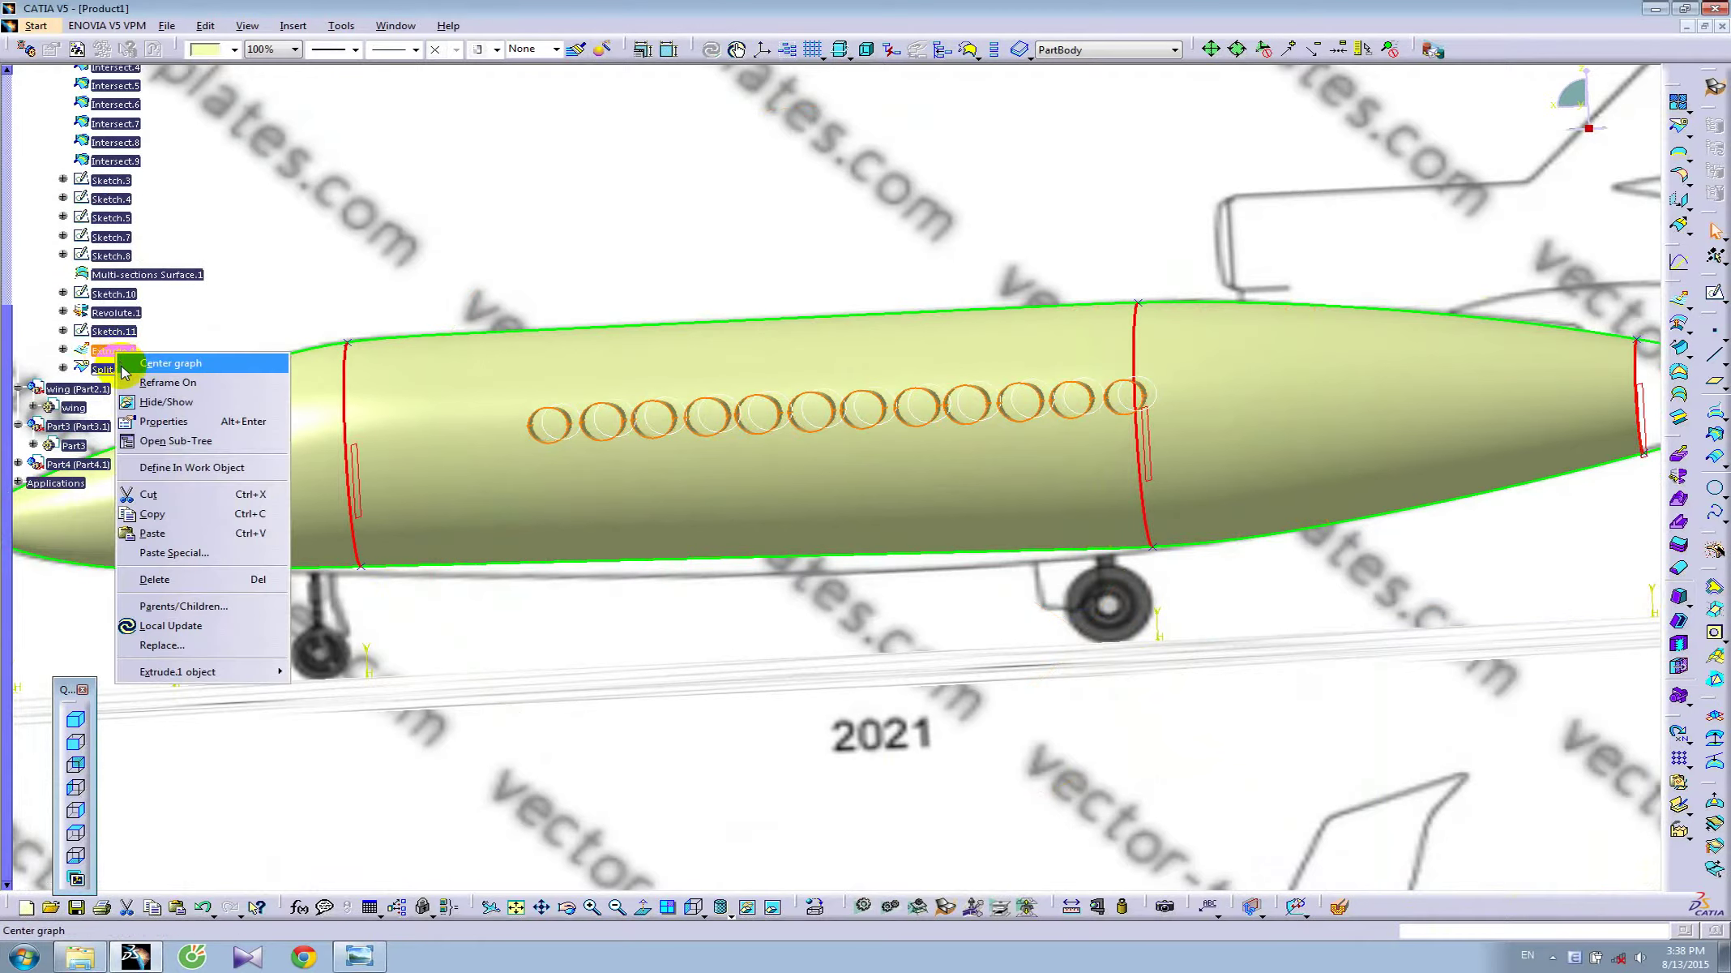
click(162, 402)
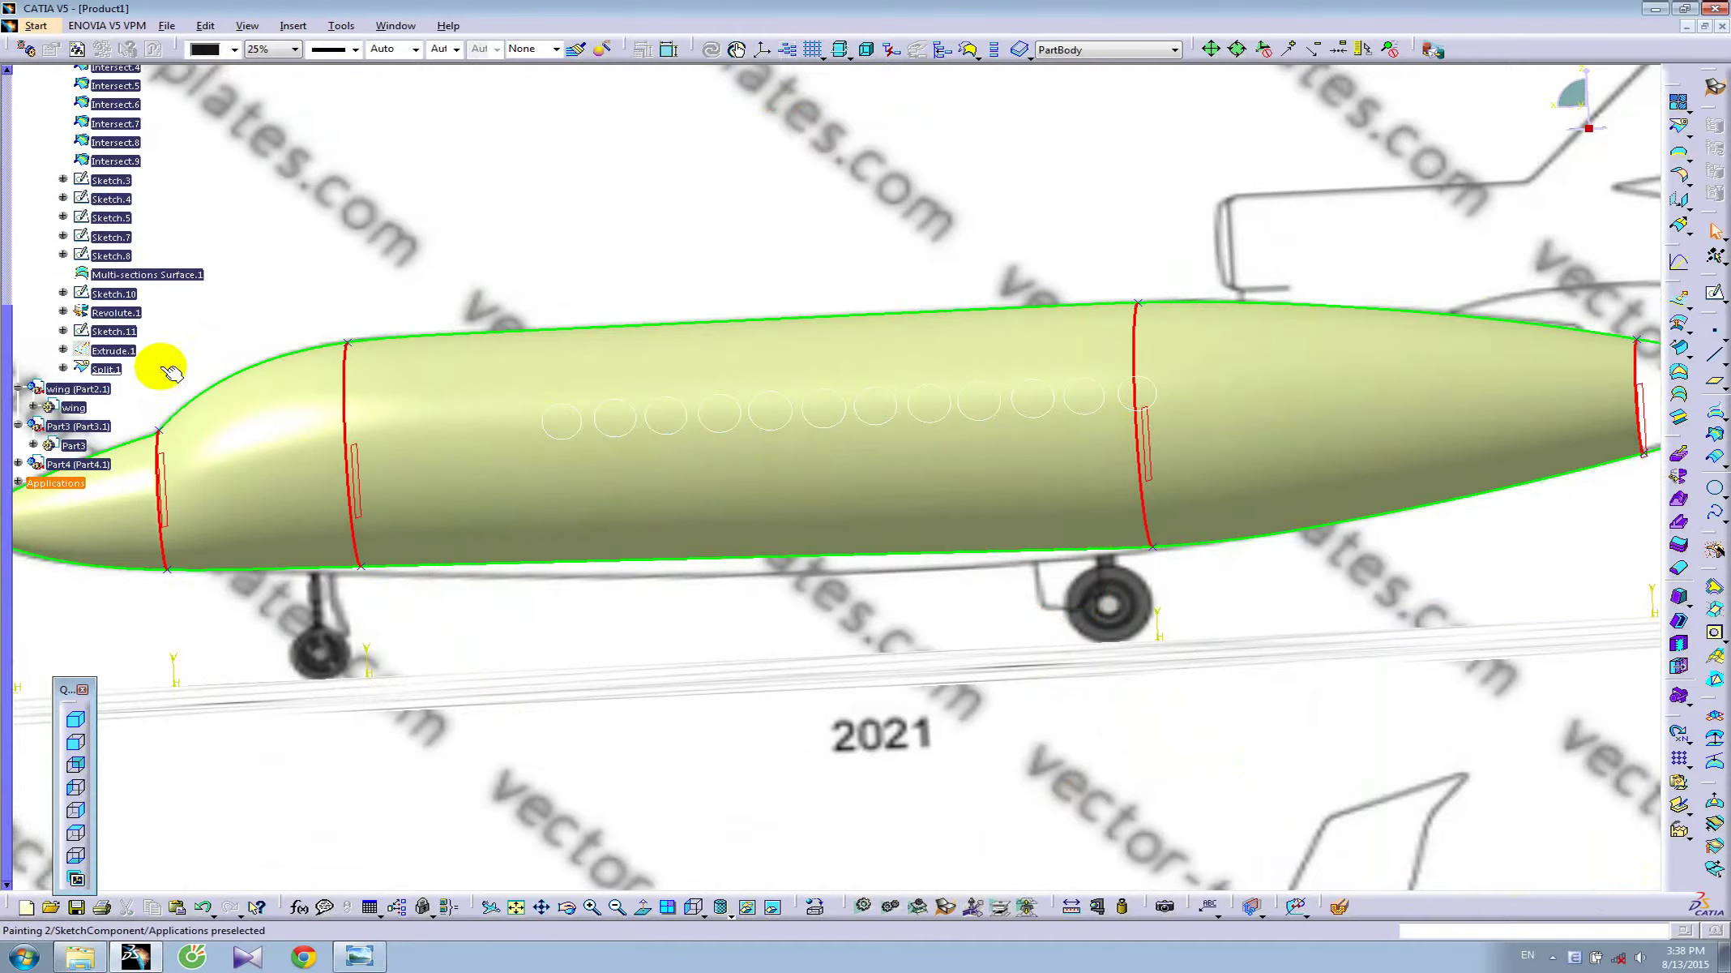
right_click(115, 331)
click(140, 379)
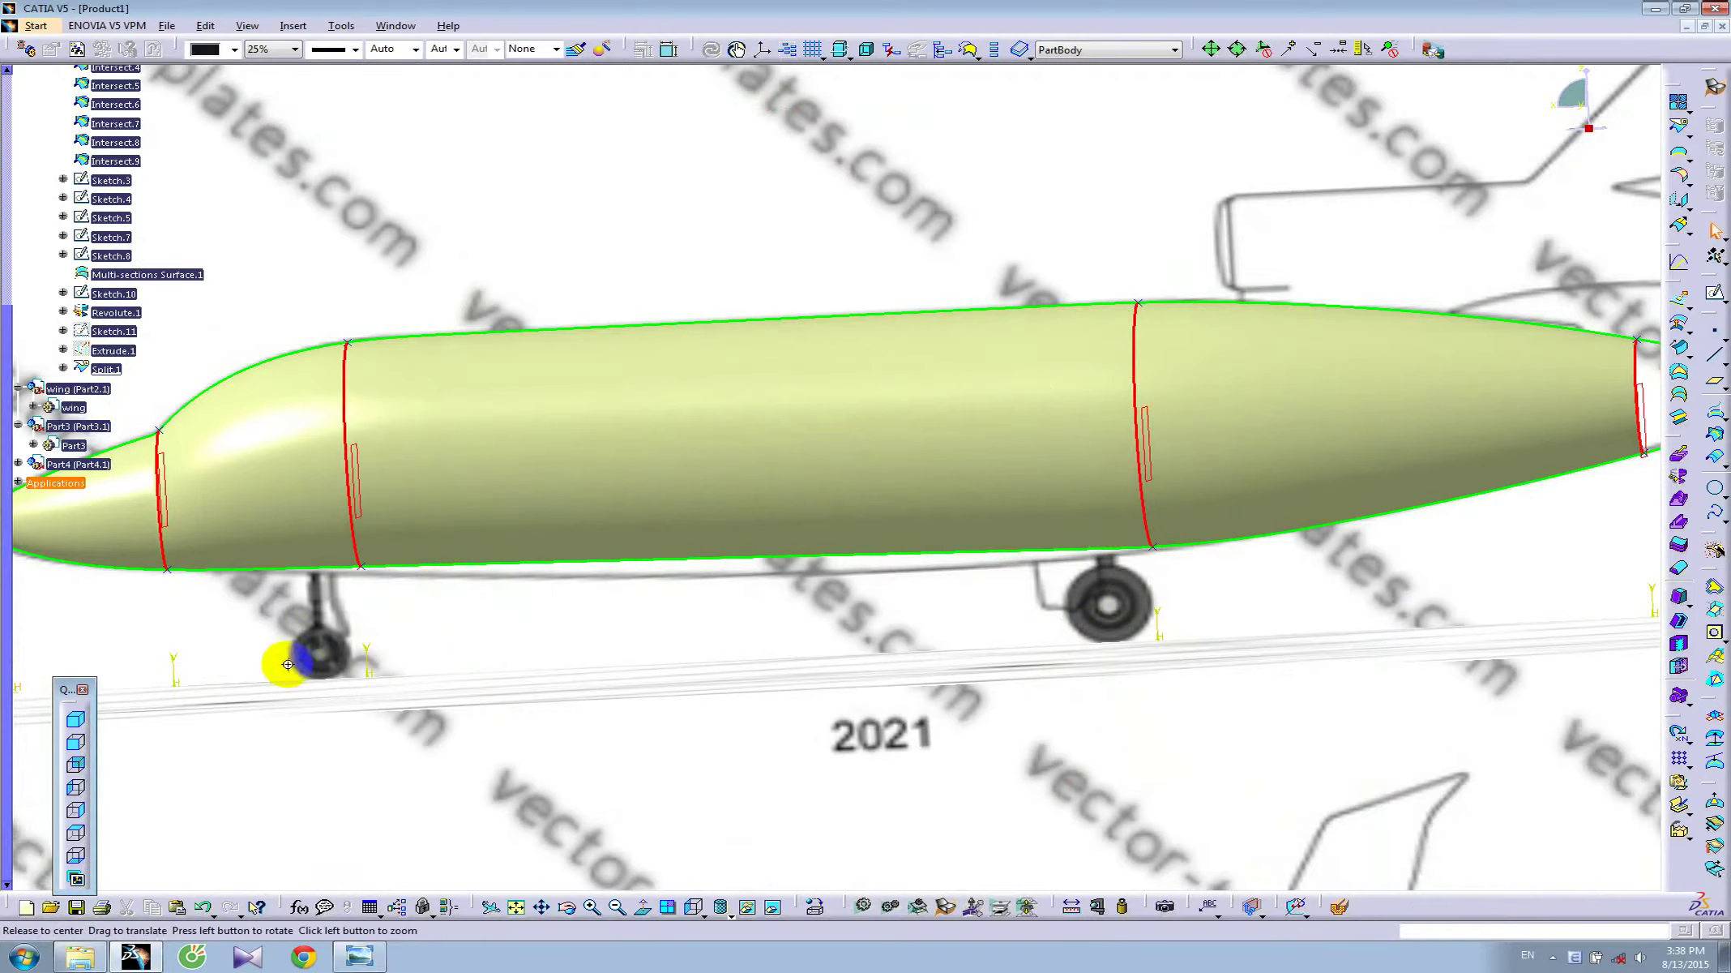
mouse_move(290, 656)
middle_down()
mouse_move(702, 761)
mouse_move(808, 462)
mouse_move(1090, 414)
mouse_move(1064, 456)
mouse_move(1026, 445)
middle_up()
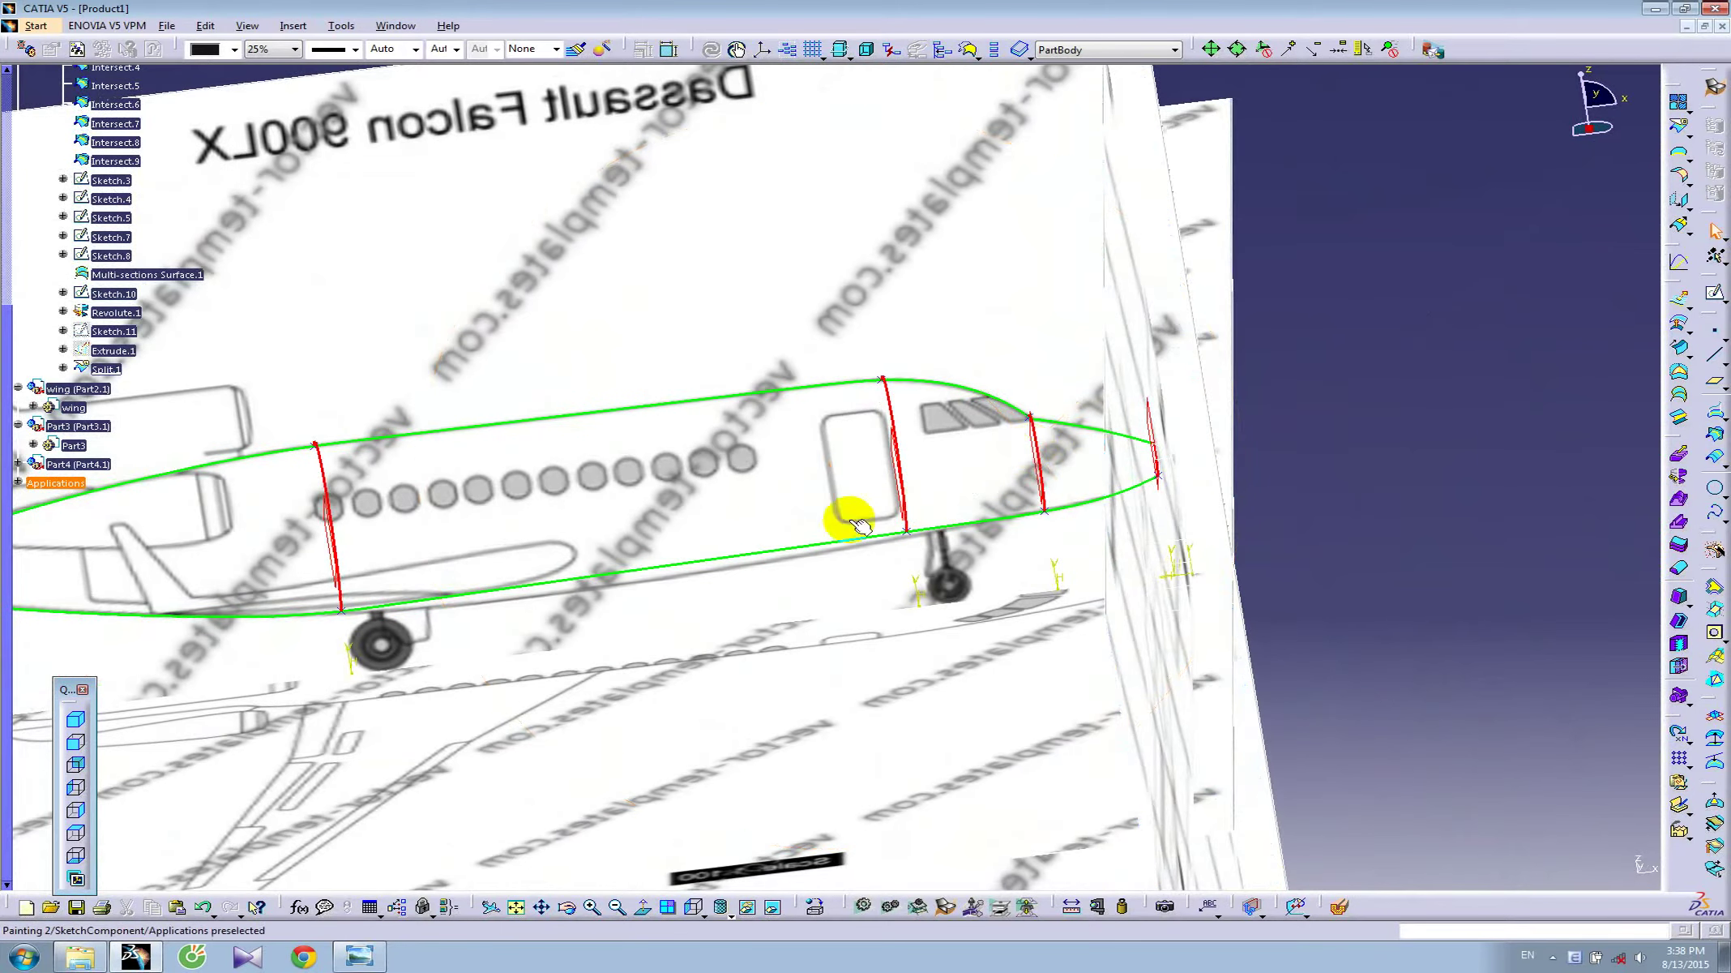
right_click(123, 334)
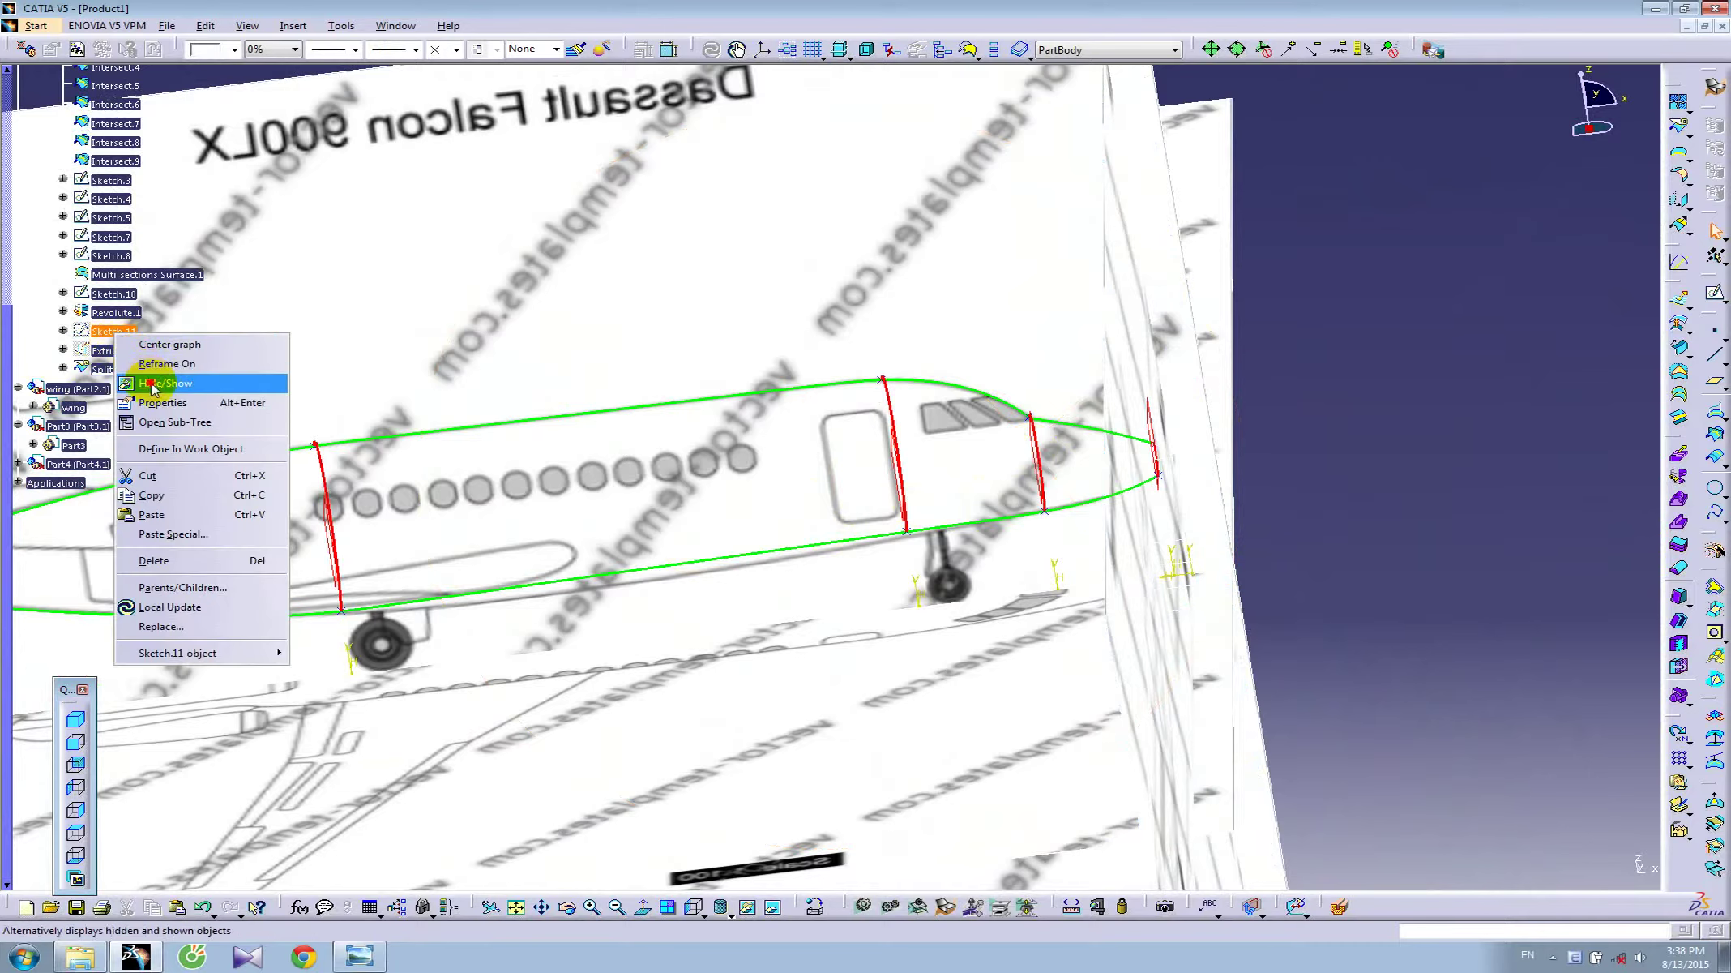
- Show and edit Sketch.11 in reverse normal view, zoomed in on the cockpit windows
click(148, 378)
double_click(126, 330)
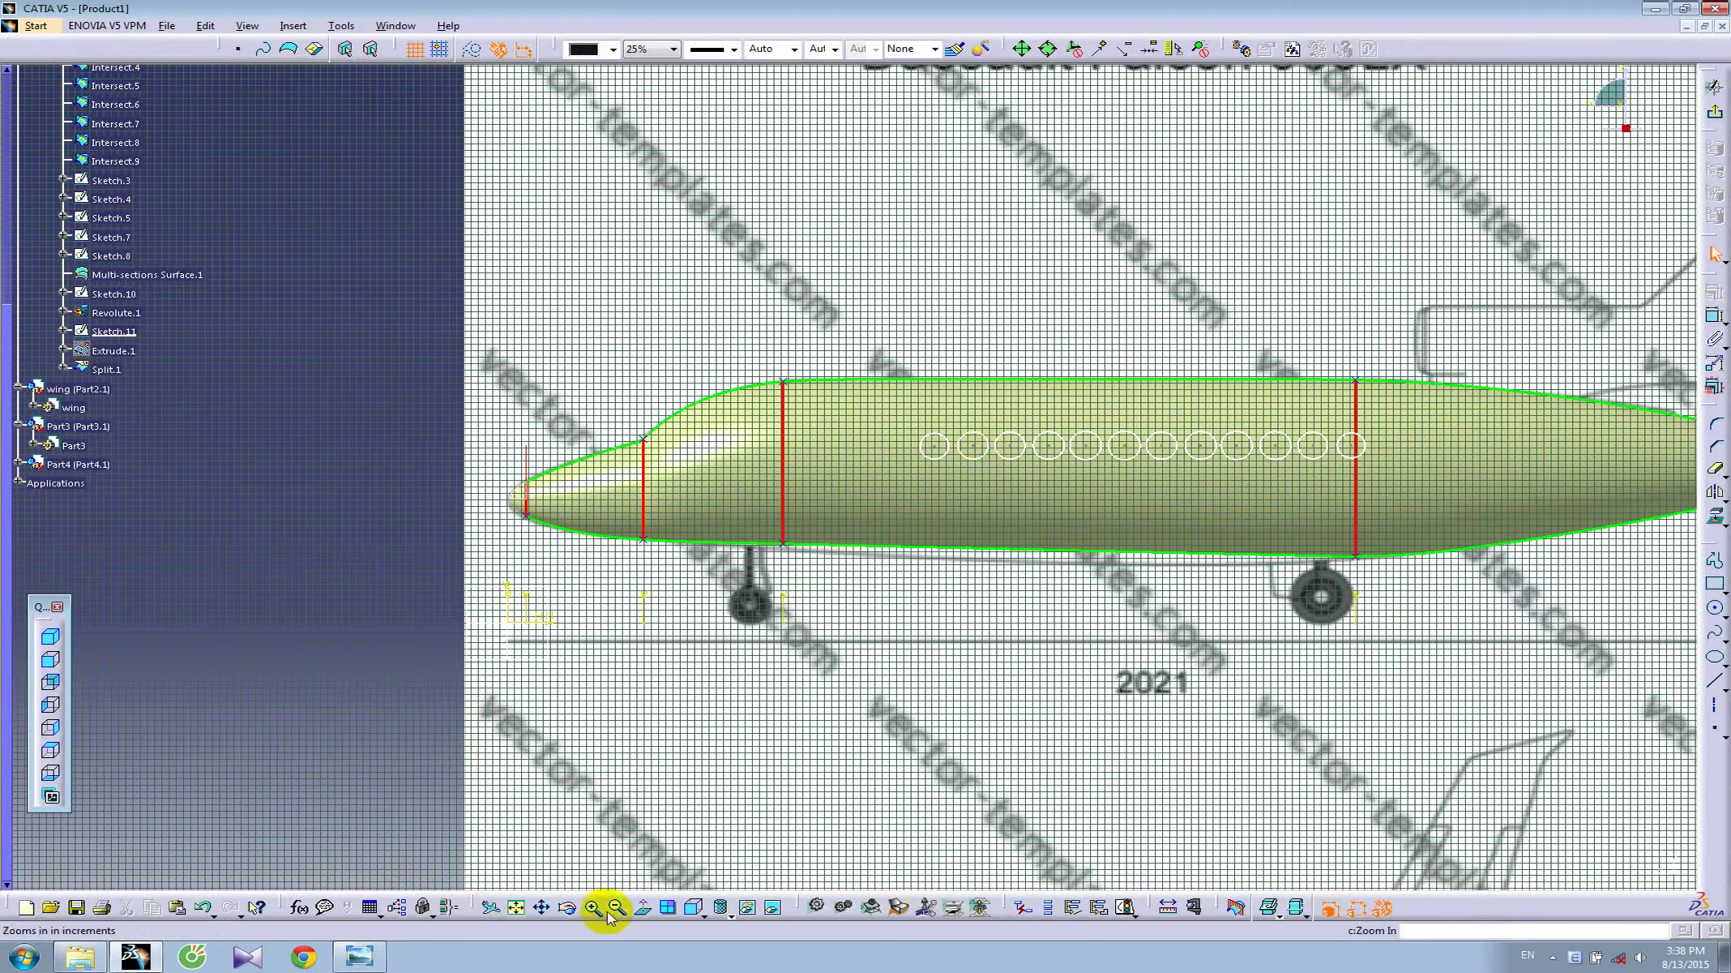
click(642, 909)
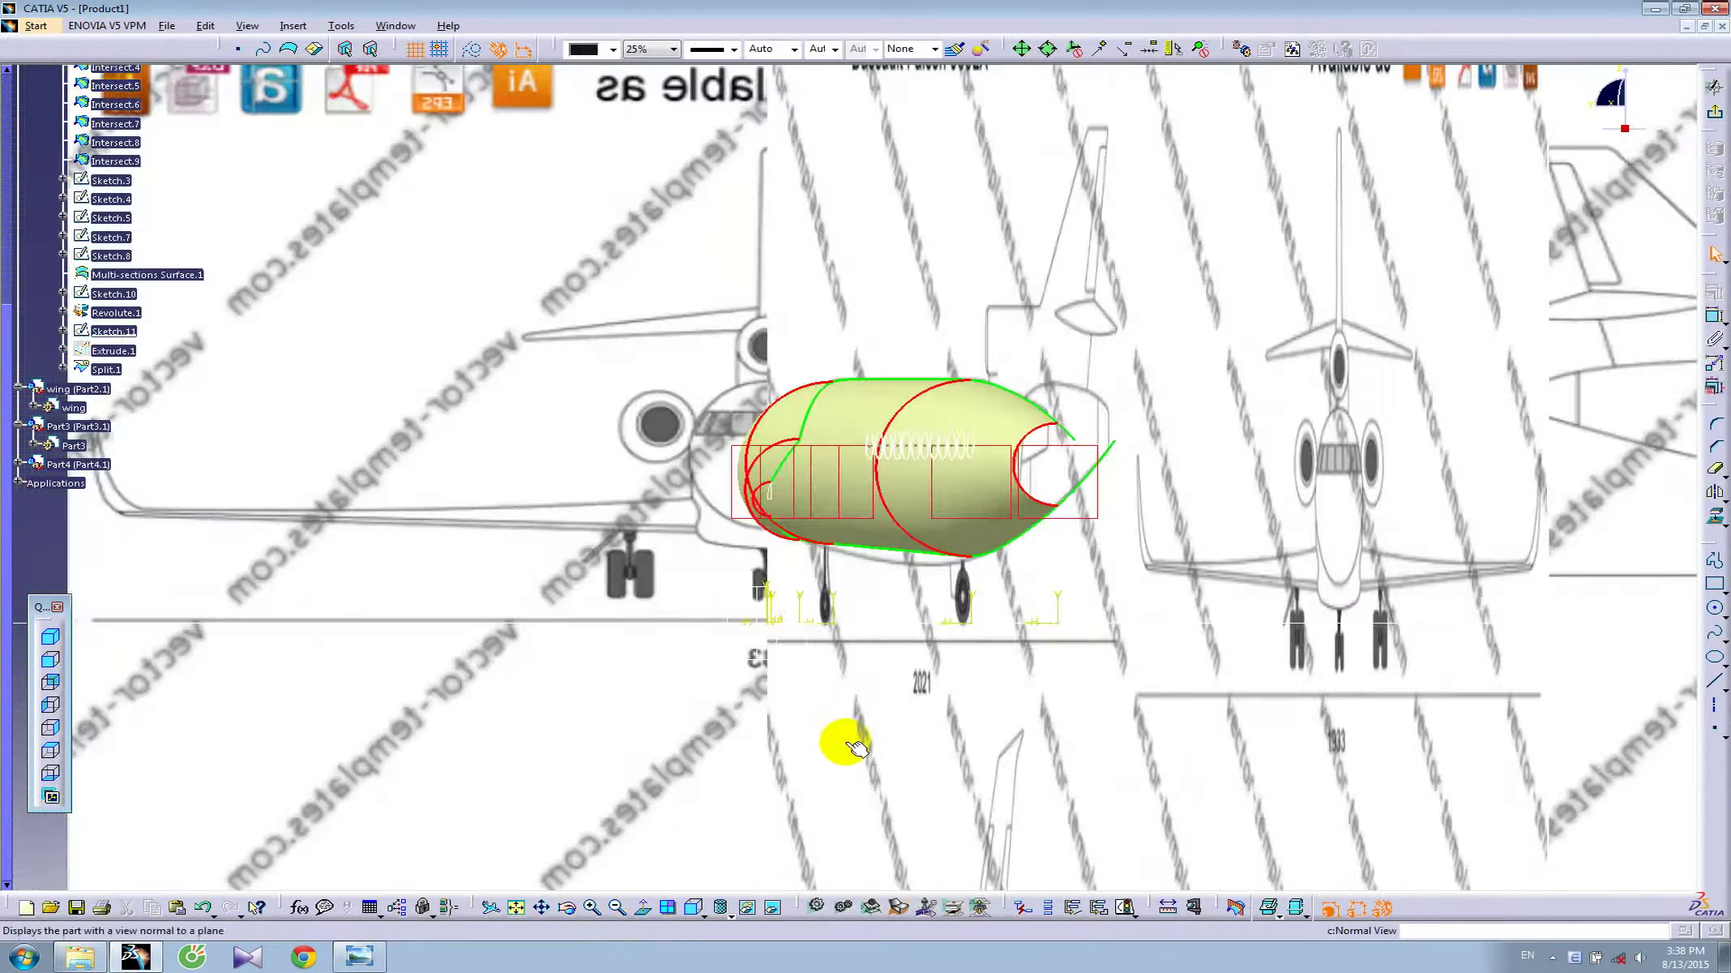
scroll(1036, 606, up, 5)
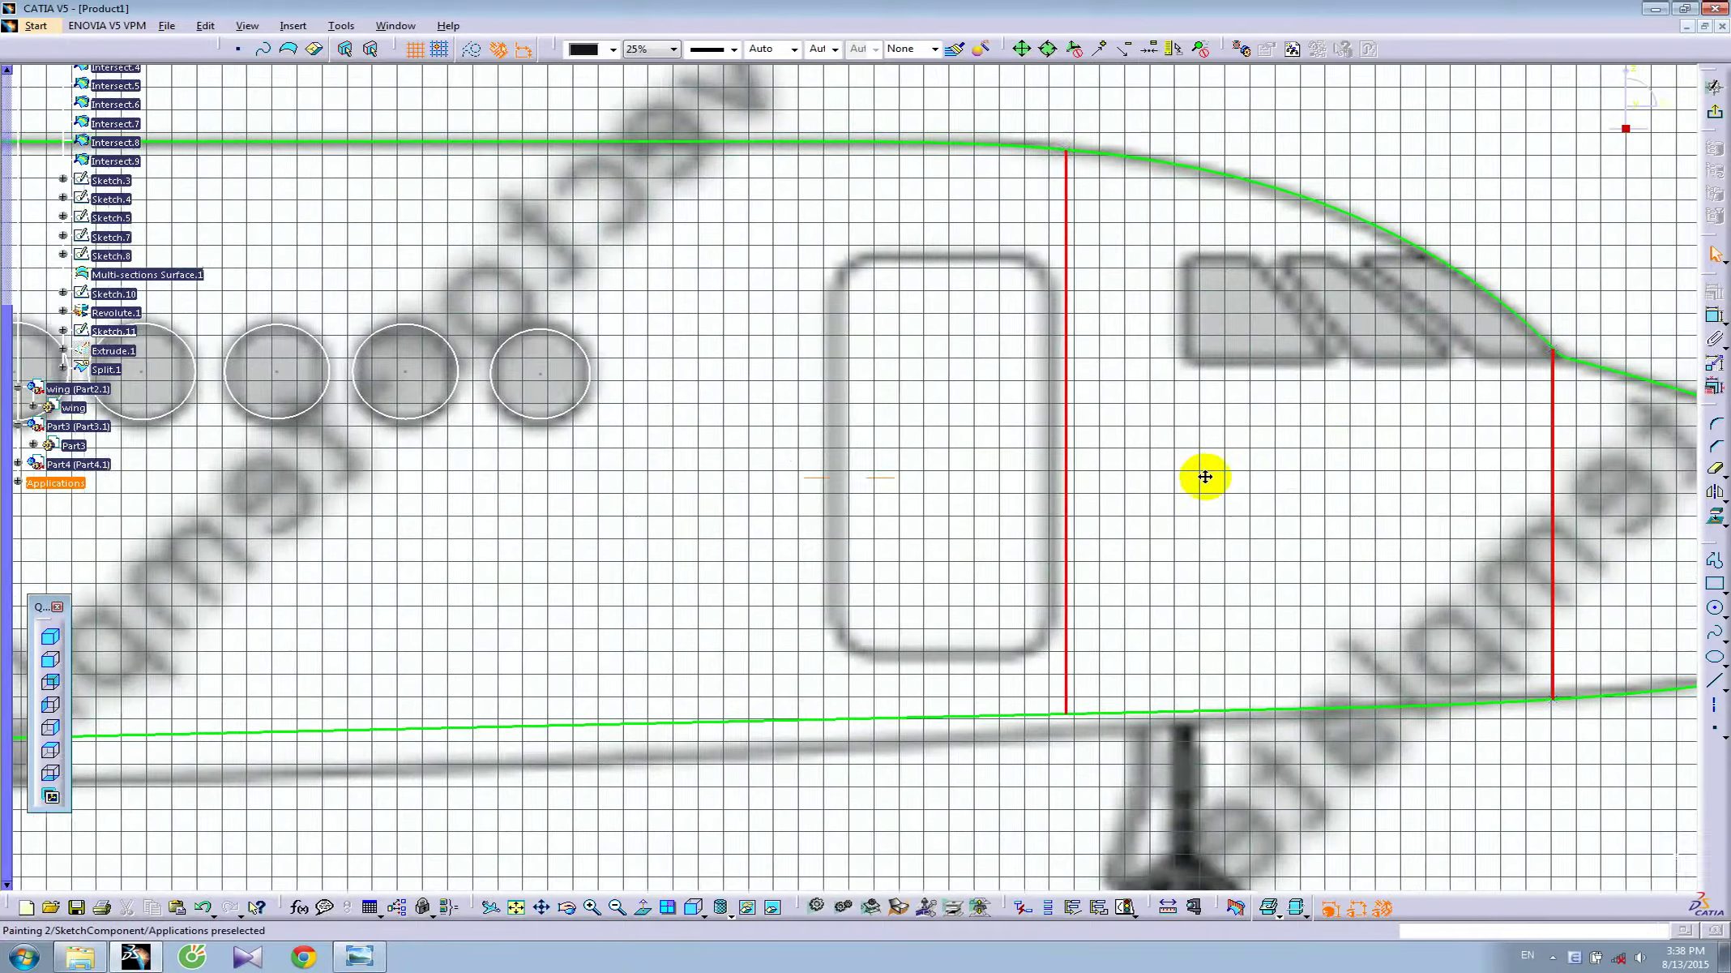
middle_drag(1206, 475, 989, 564)
scroll(990, 470, up, 5)
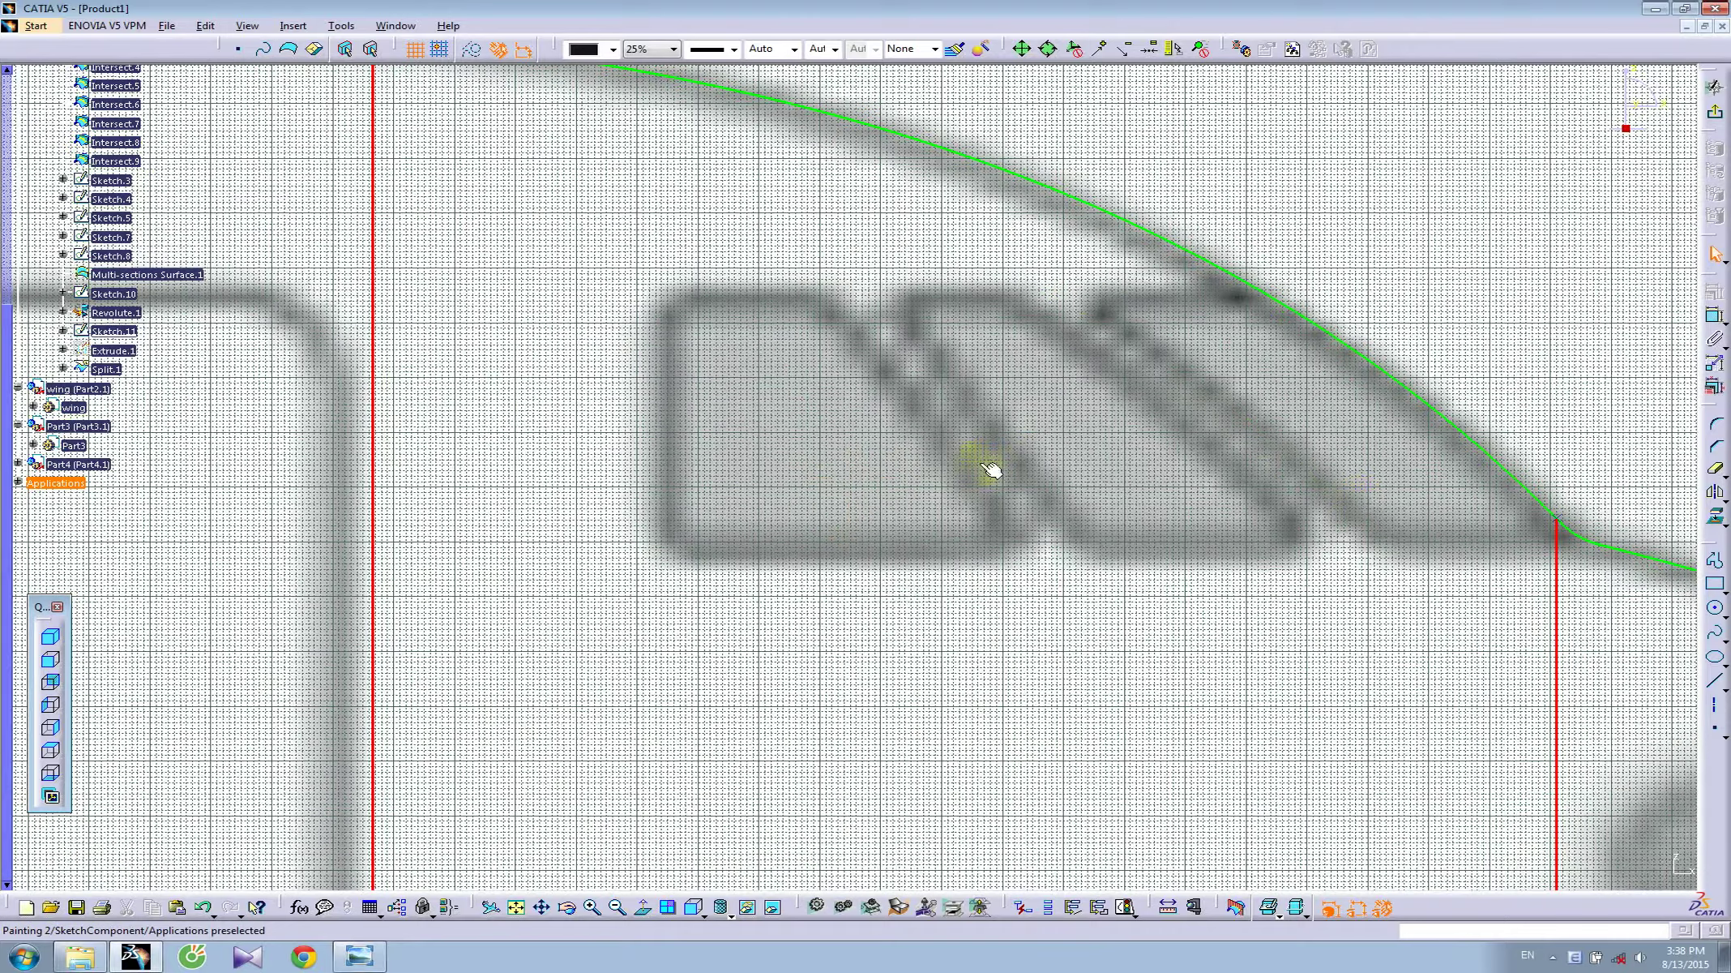
- Trace a closed four-sided profile around the first cockpit window
click(1712, 559)
click(664, 299)
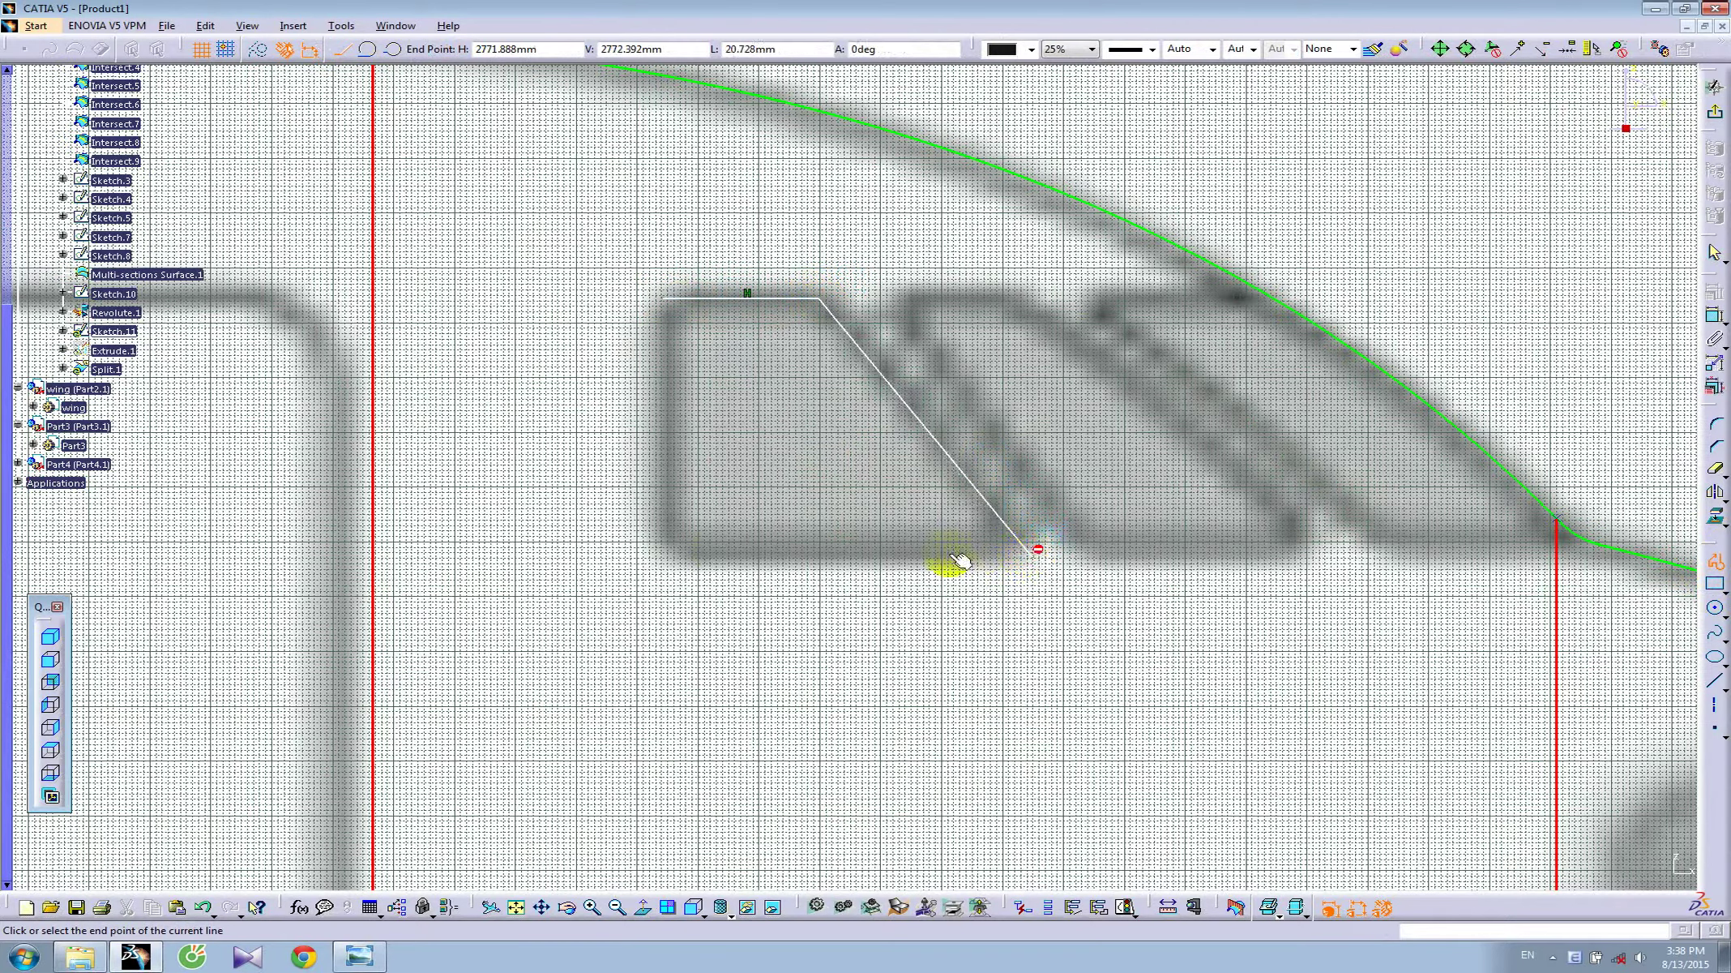
click(665, 557)
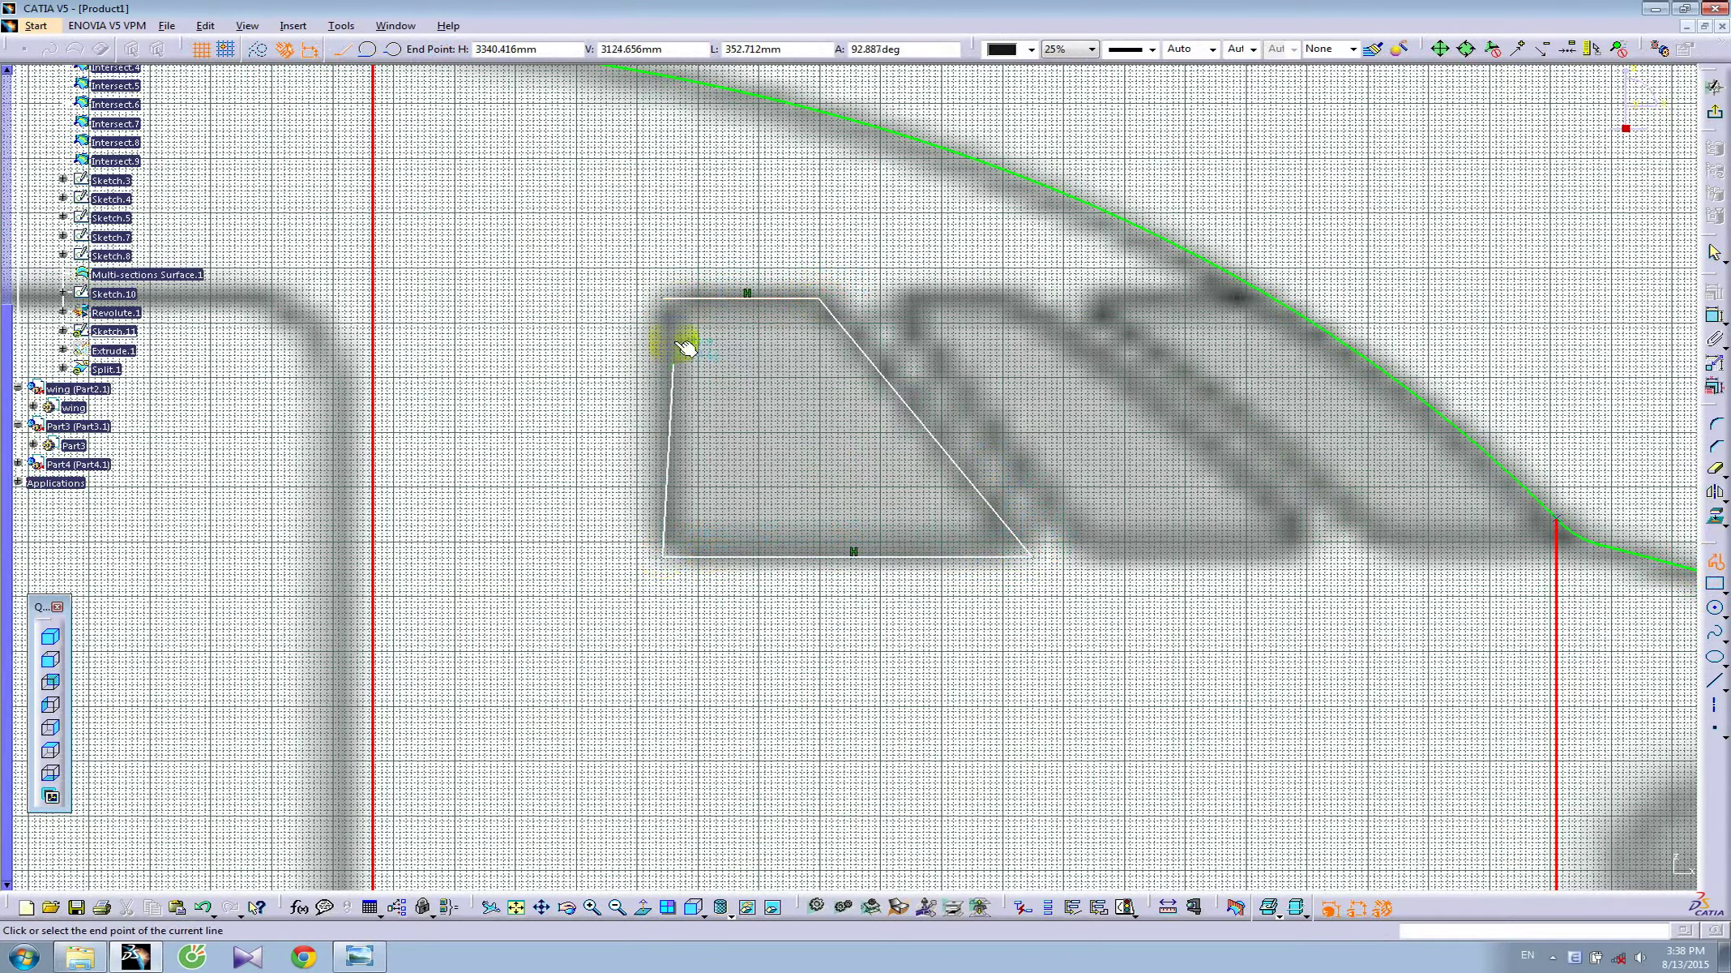
click(664, 298)
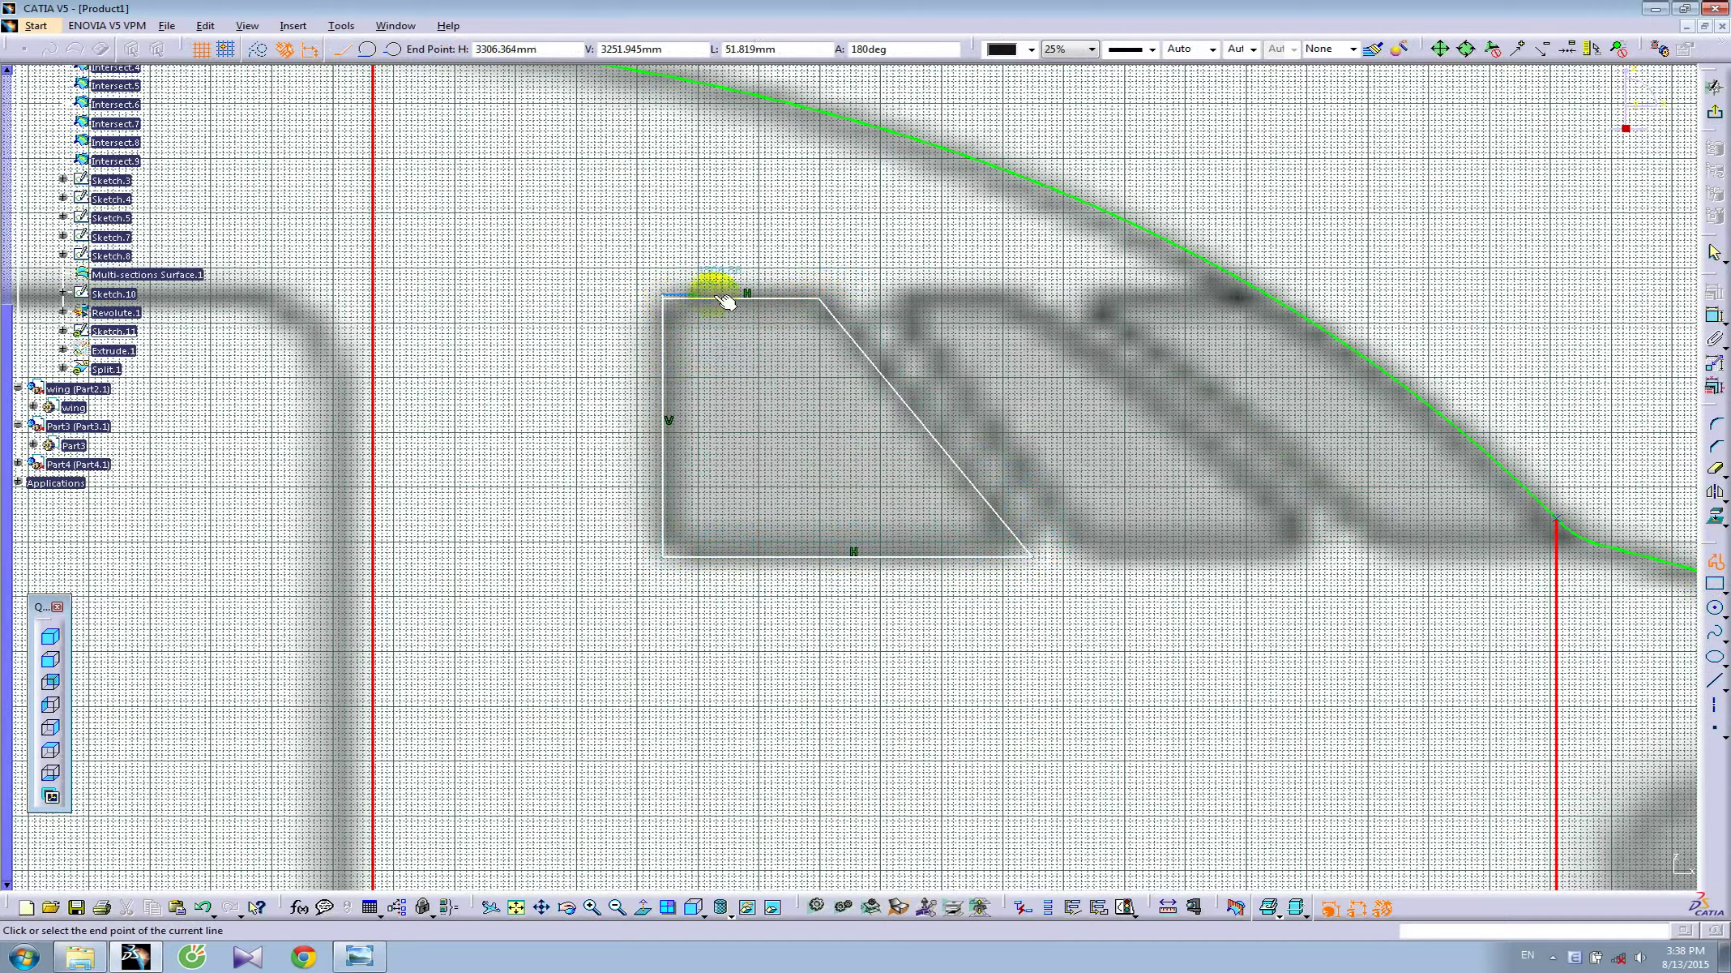
click(819, 280)
middle_drag(927, 367, 923, 270)
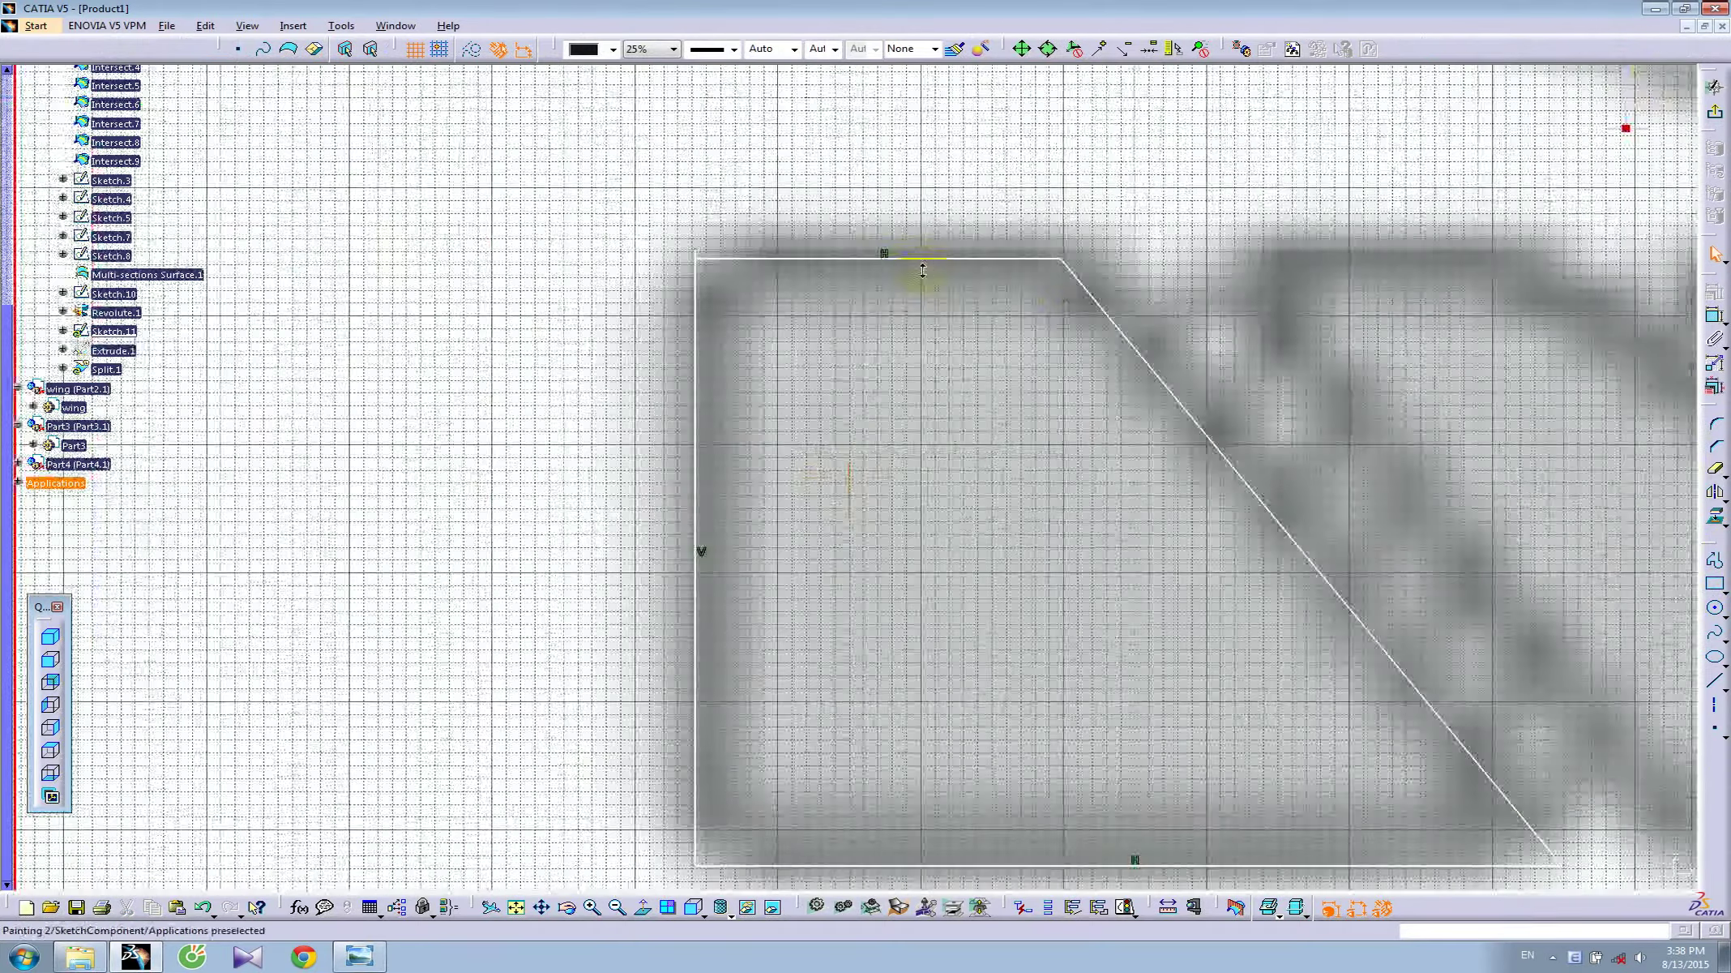
click(1717, 468)
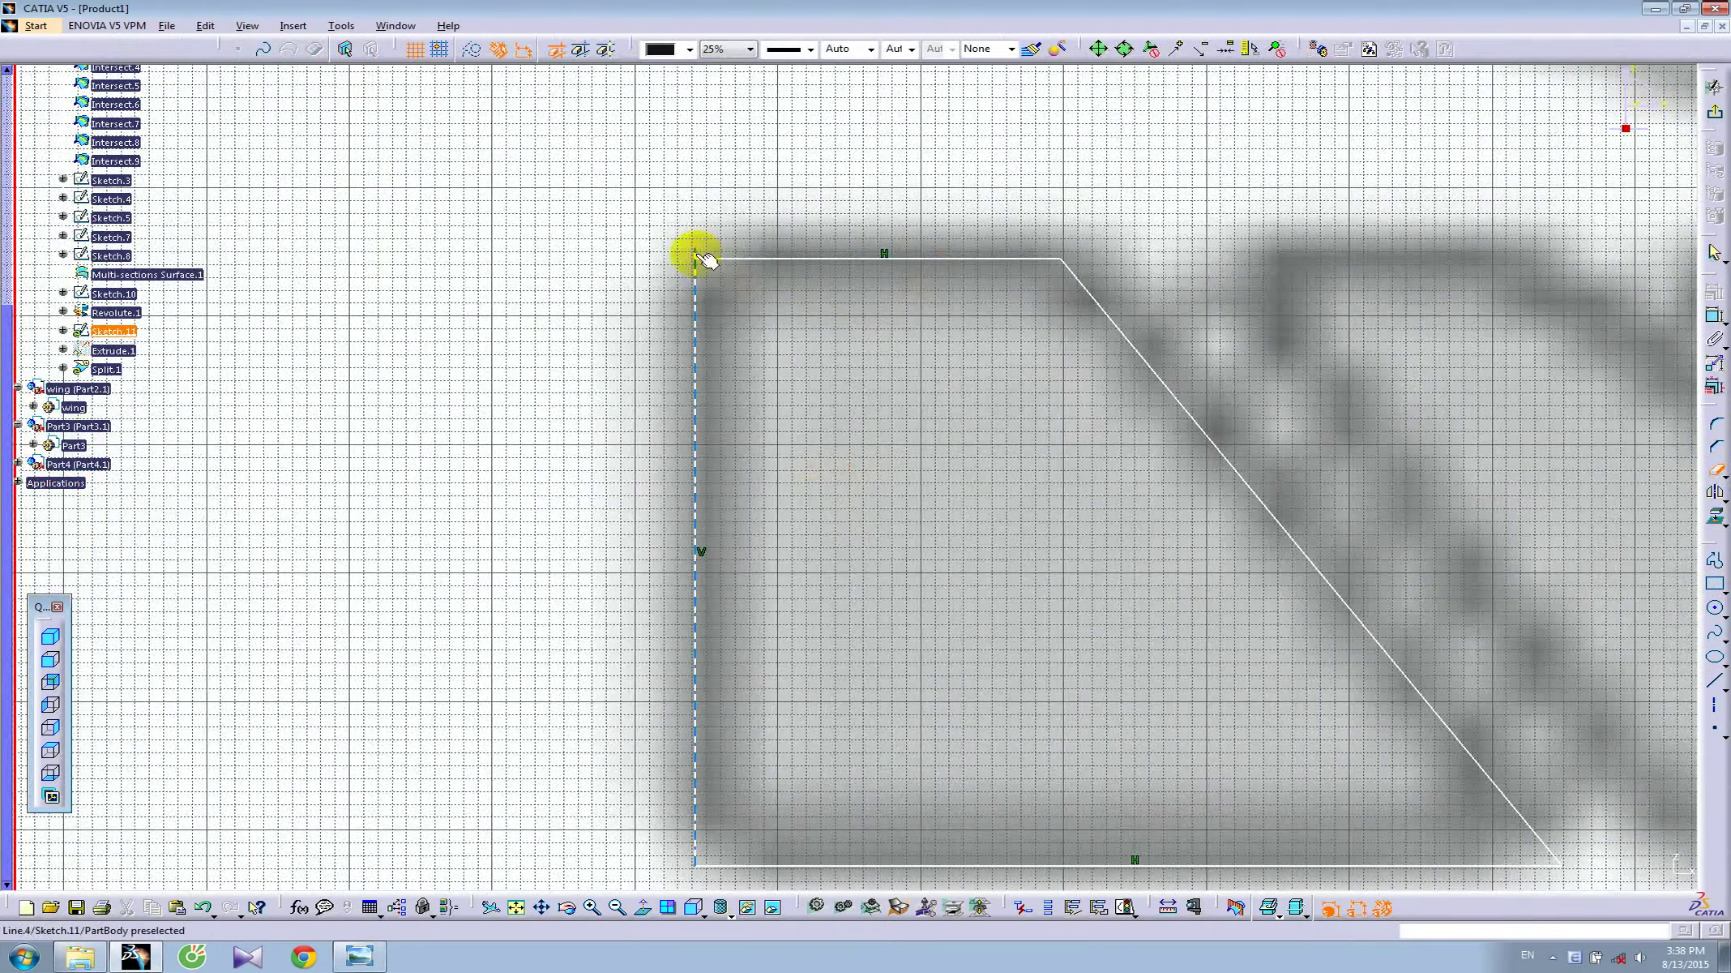
mouse_move(706, 259)
middle_down()
mouse_move(835, 472)
mouse_move(824, 386)
middle_up()
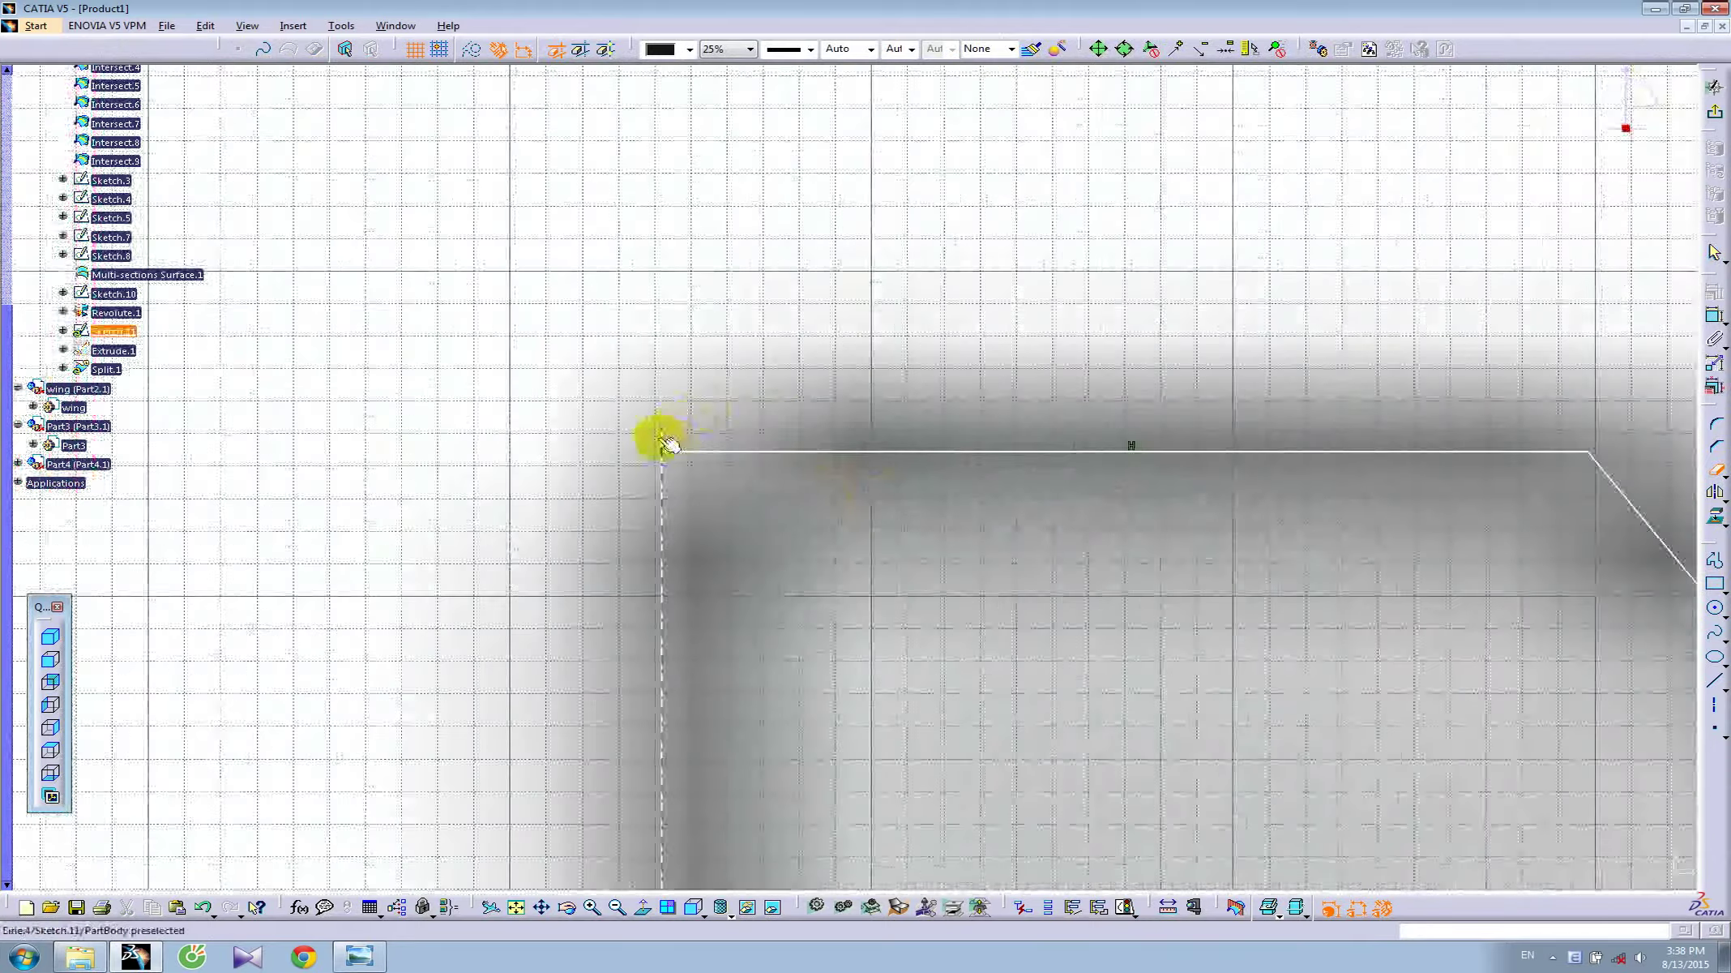
scroll(932, 328, down, 3)
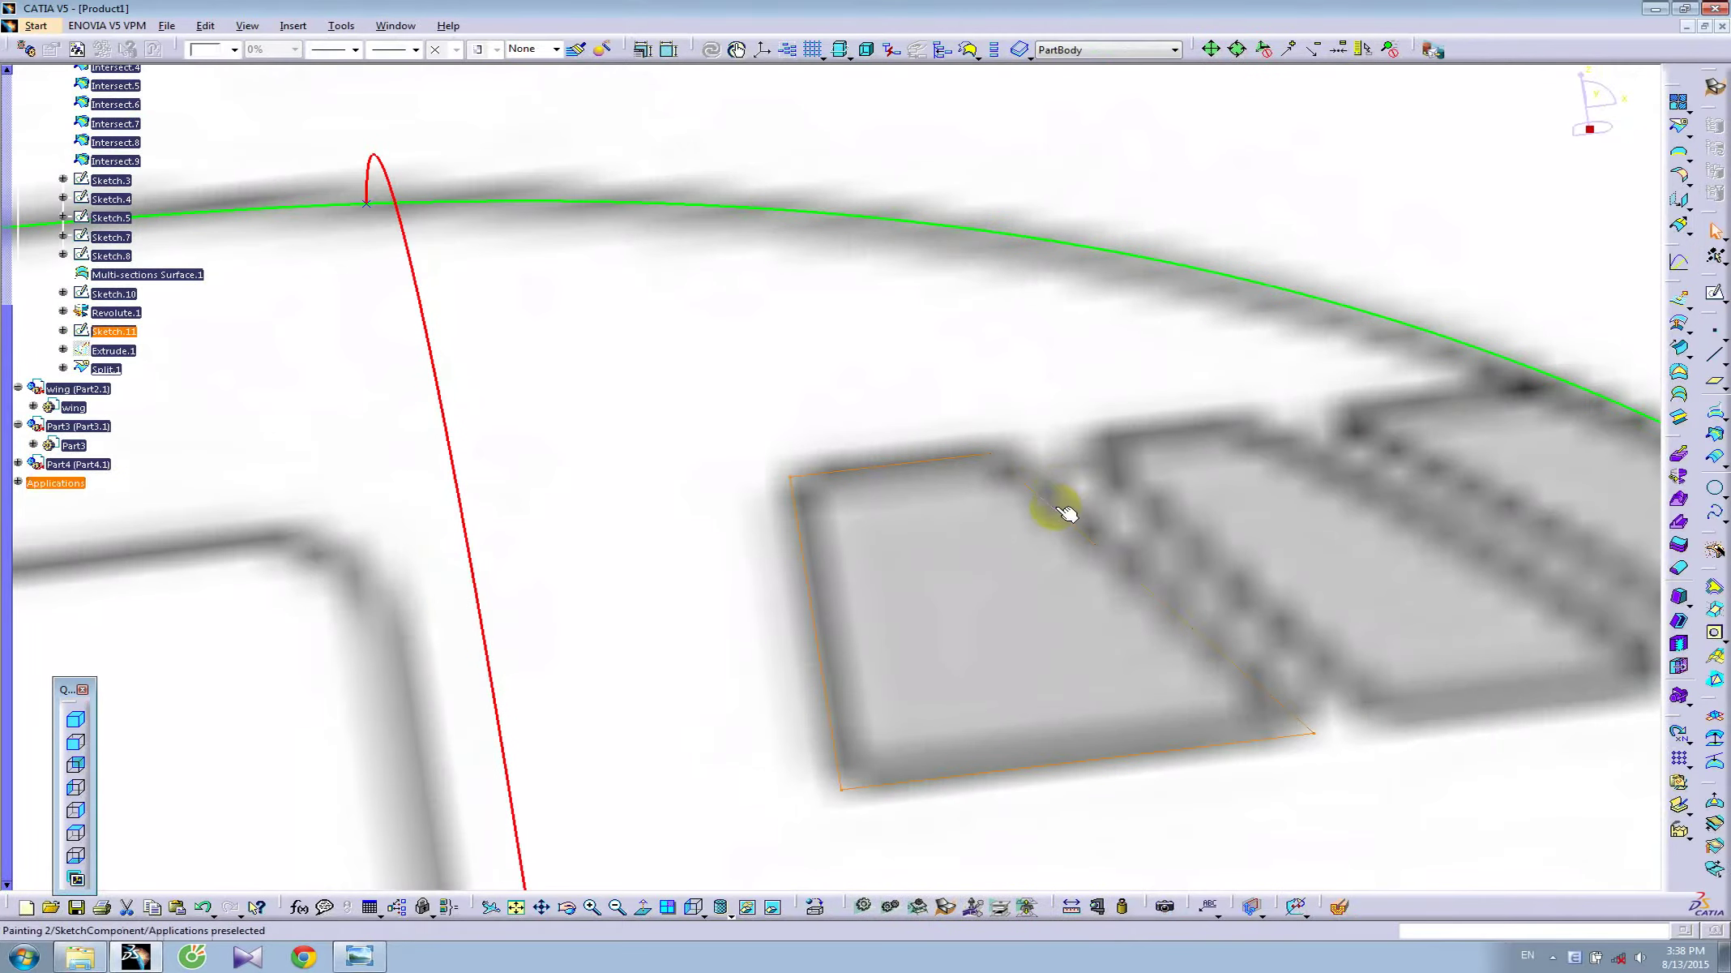
- Zoom out around the nose and hide Sketch.11, then select the fuselage surface
mouse_move(1017, 617)
middle_down()
mouse_move(1143, 567)
mouse_move(804, 503)
middle_up()
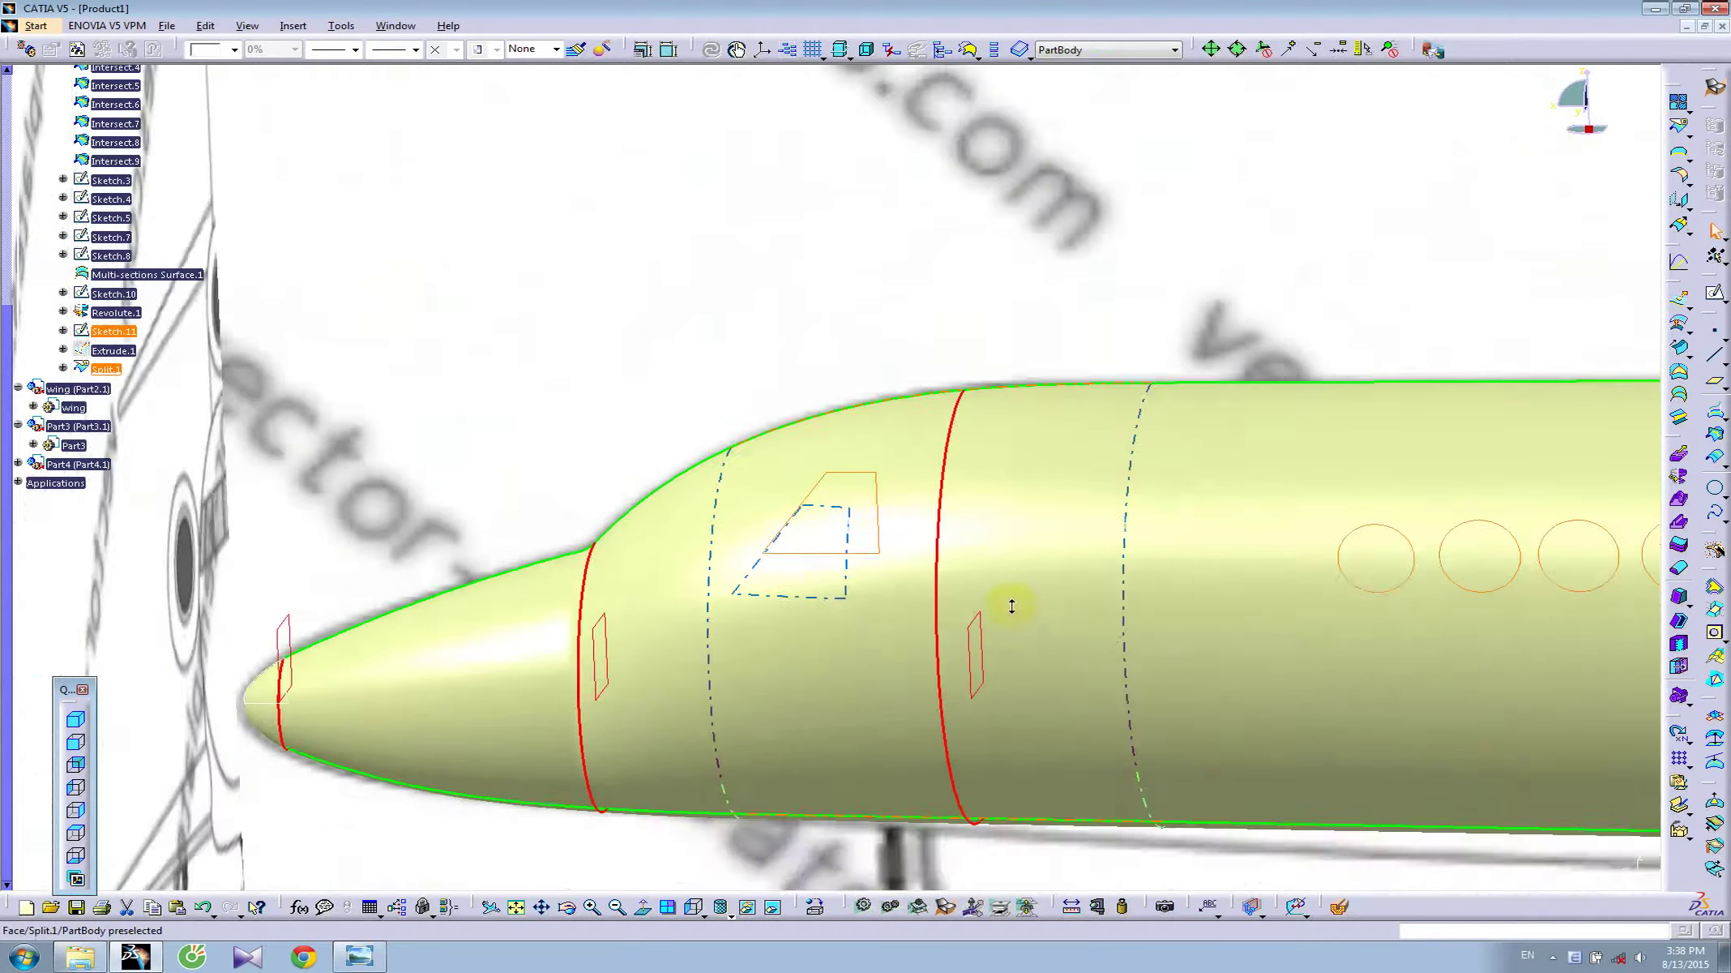
middle_drag(799, 562, 1408, 567)
right_click(134, 334)
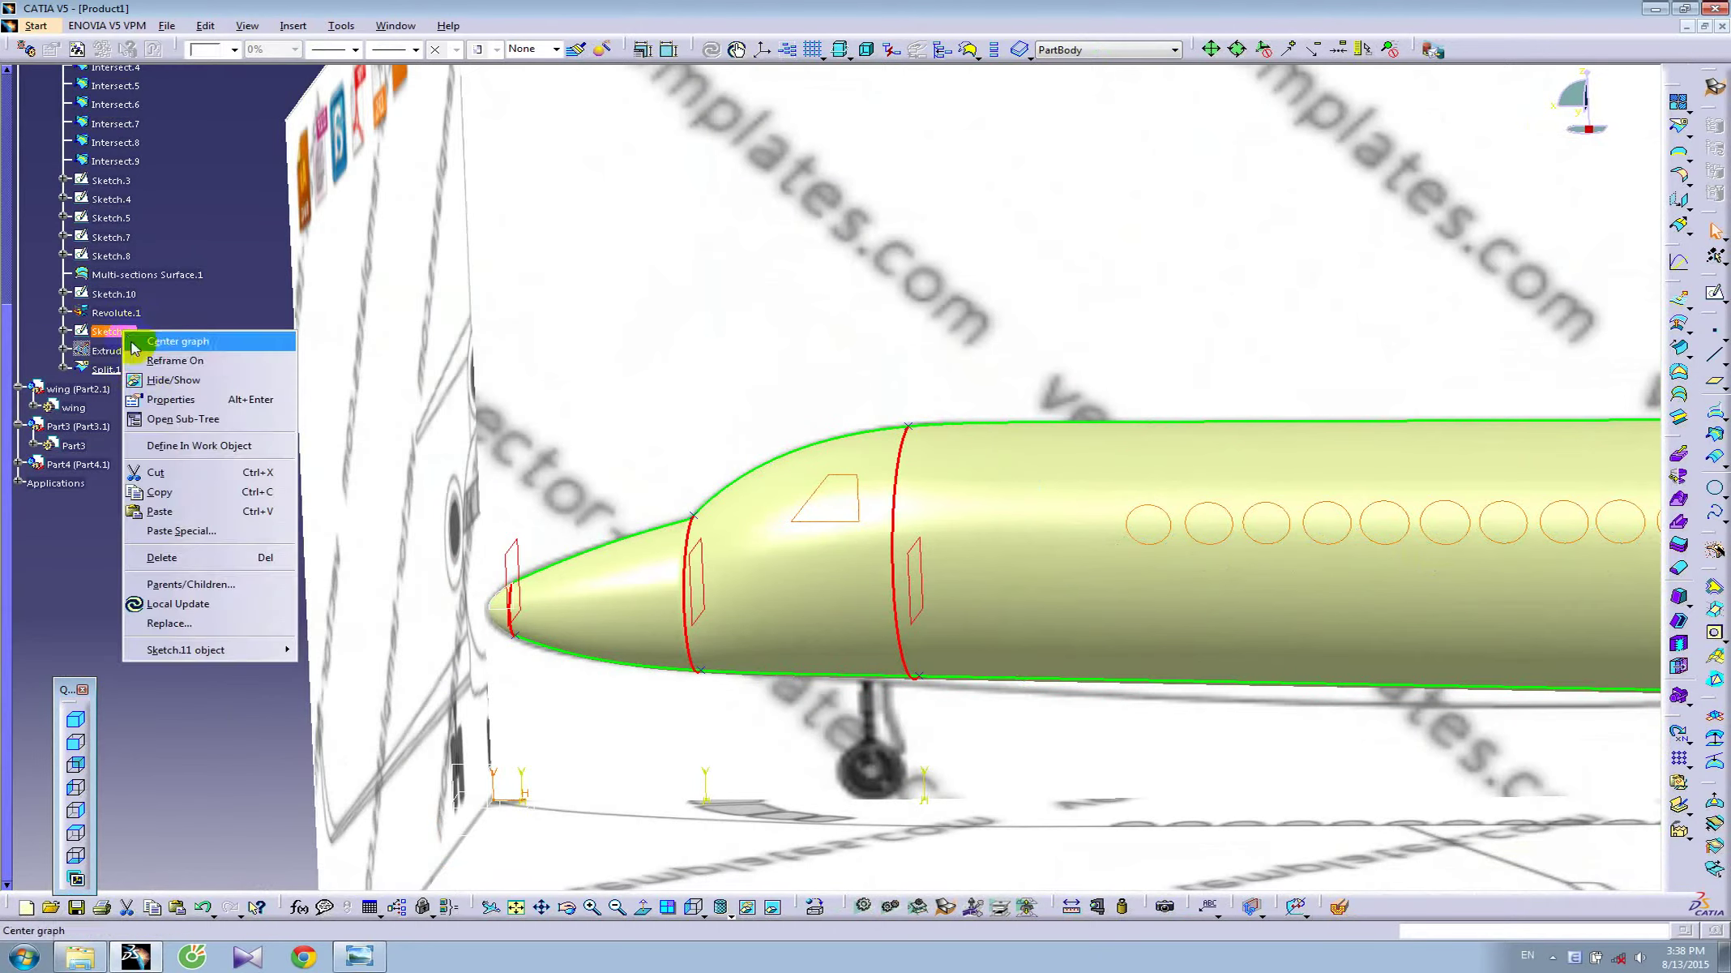
click(158, 376)
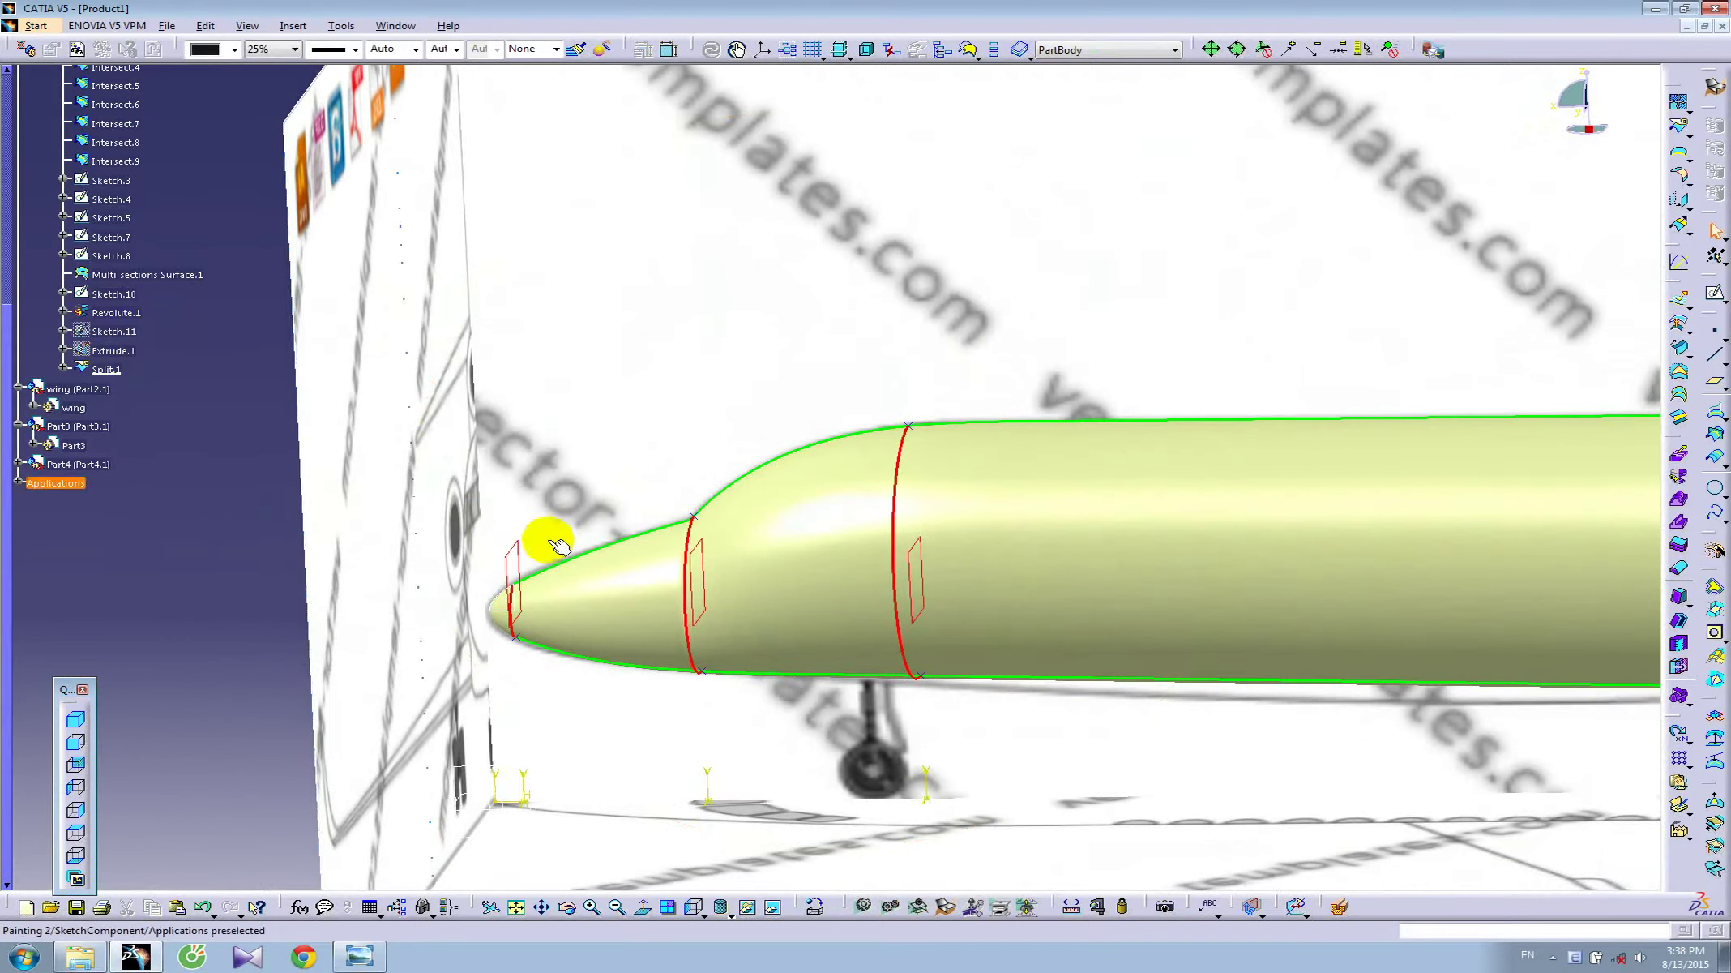
click(927, 550)
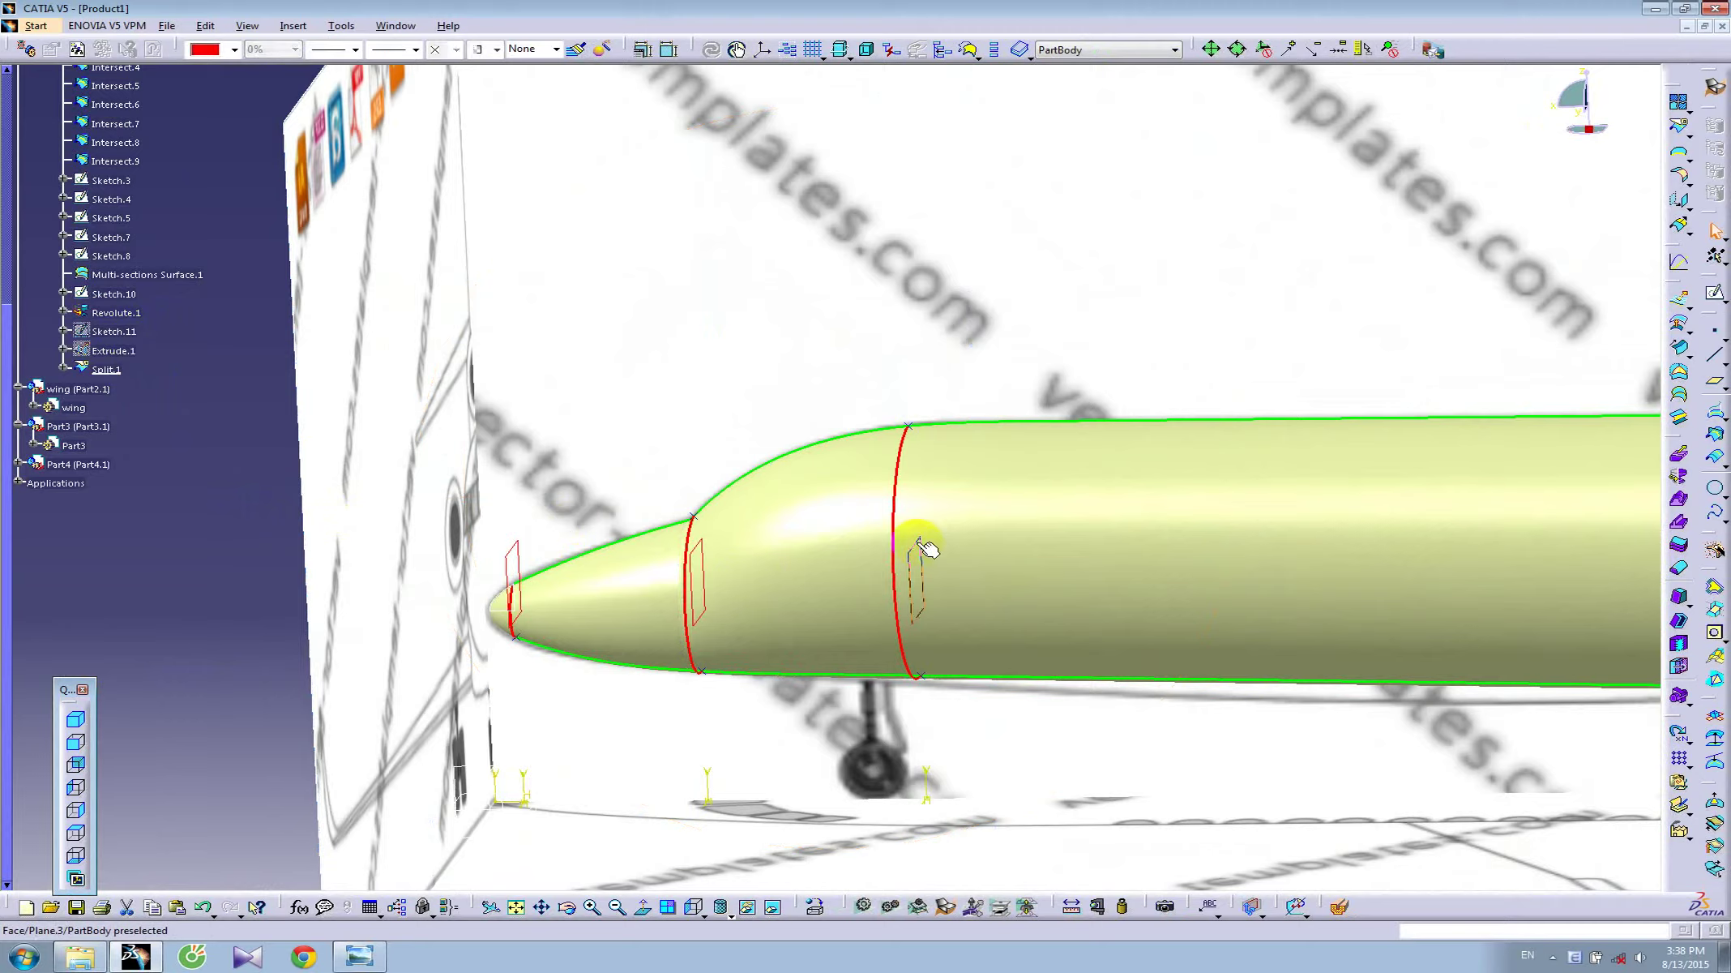
- Create Sketch.12 on the front plane and glance at the Falcon 7X reference photo
click(1716, 295)
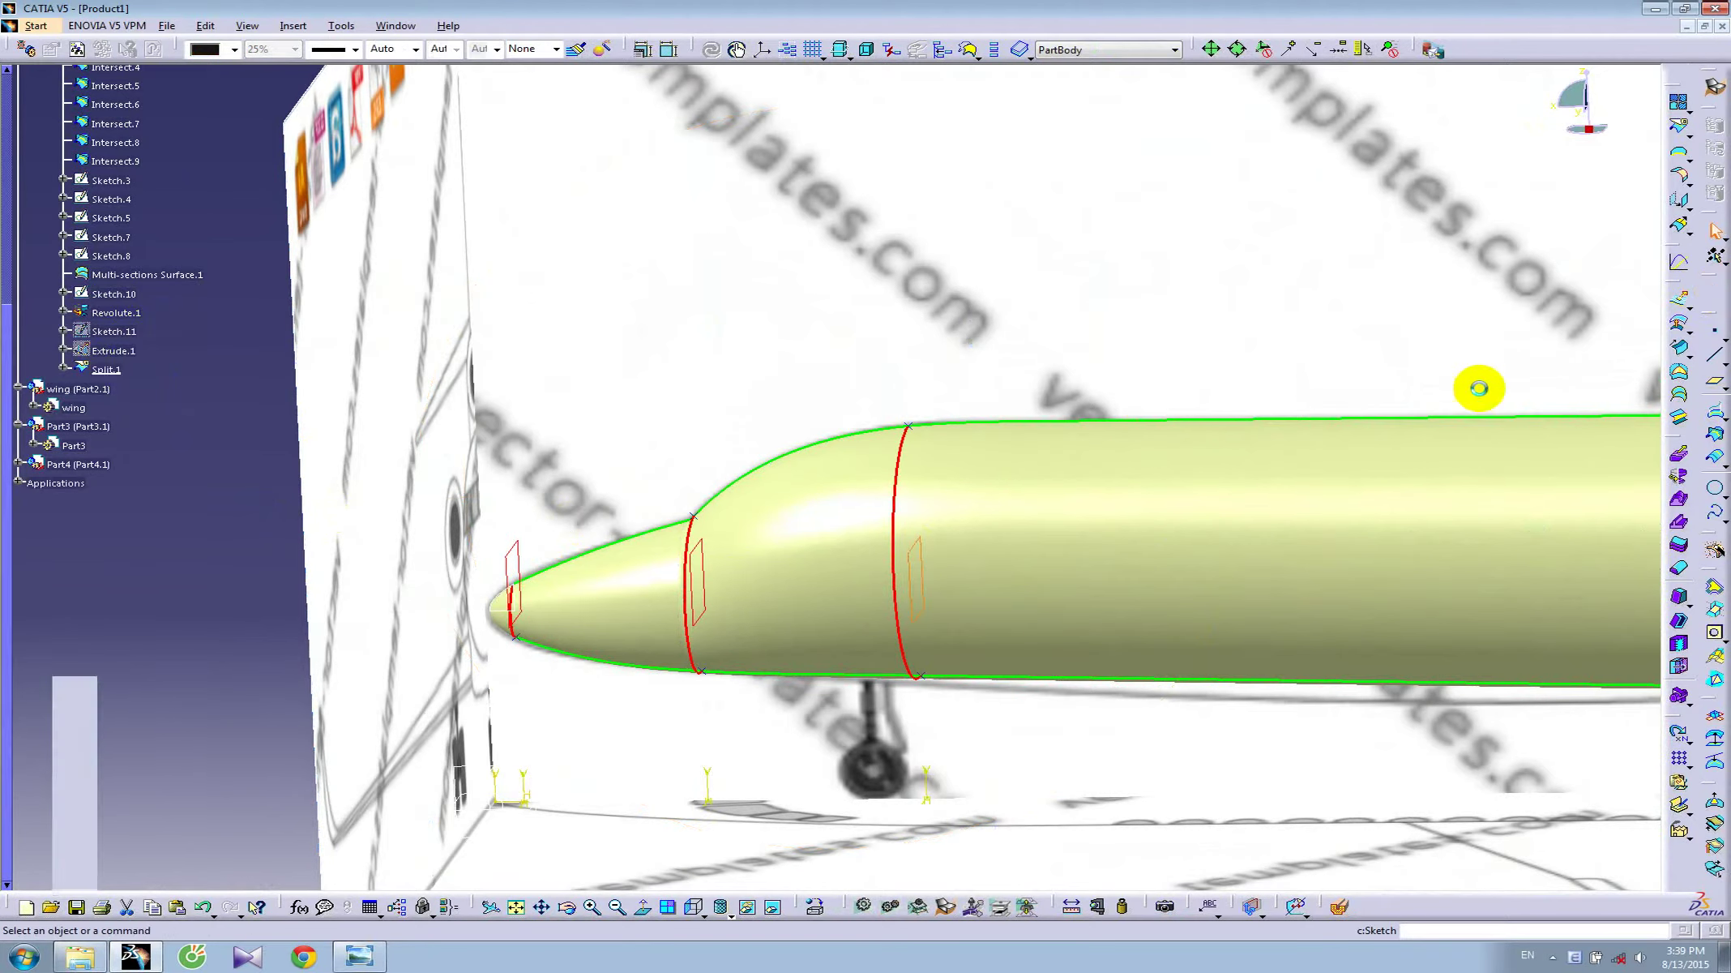
click(1476, 388)
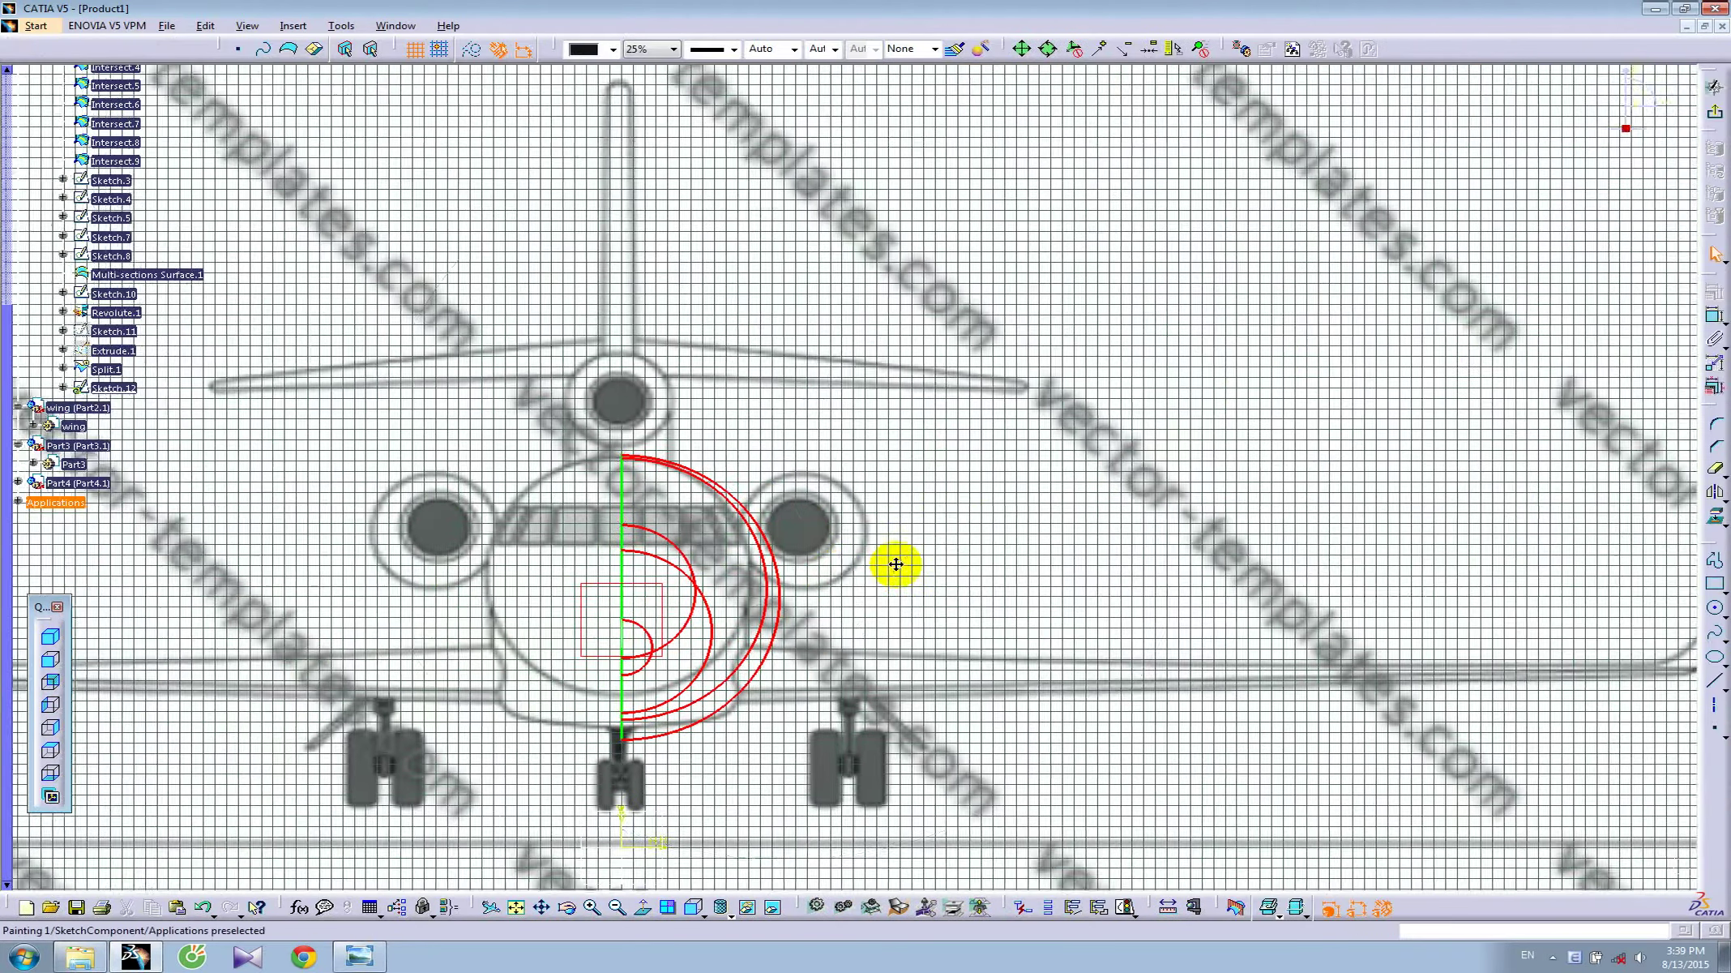
mouse_move(896, 565)
middle_down()
mouse_move(917, 574)
mouse_move(919, 528)
middle_up()
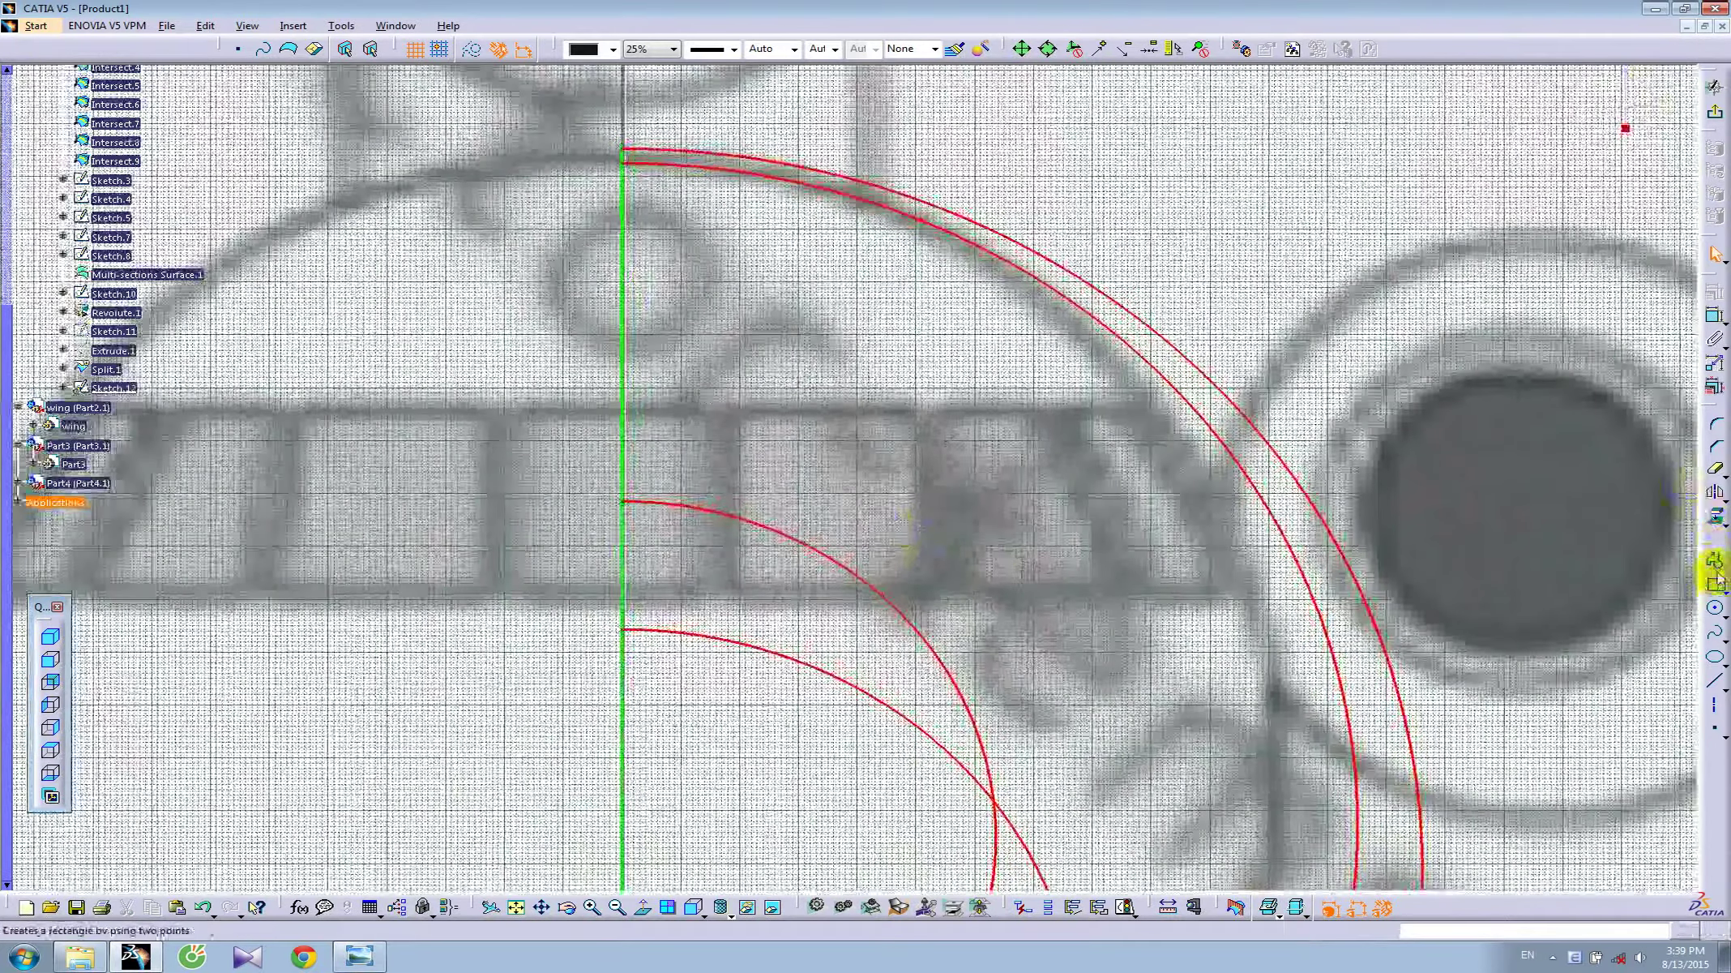
click(359, 957)
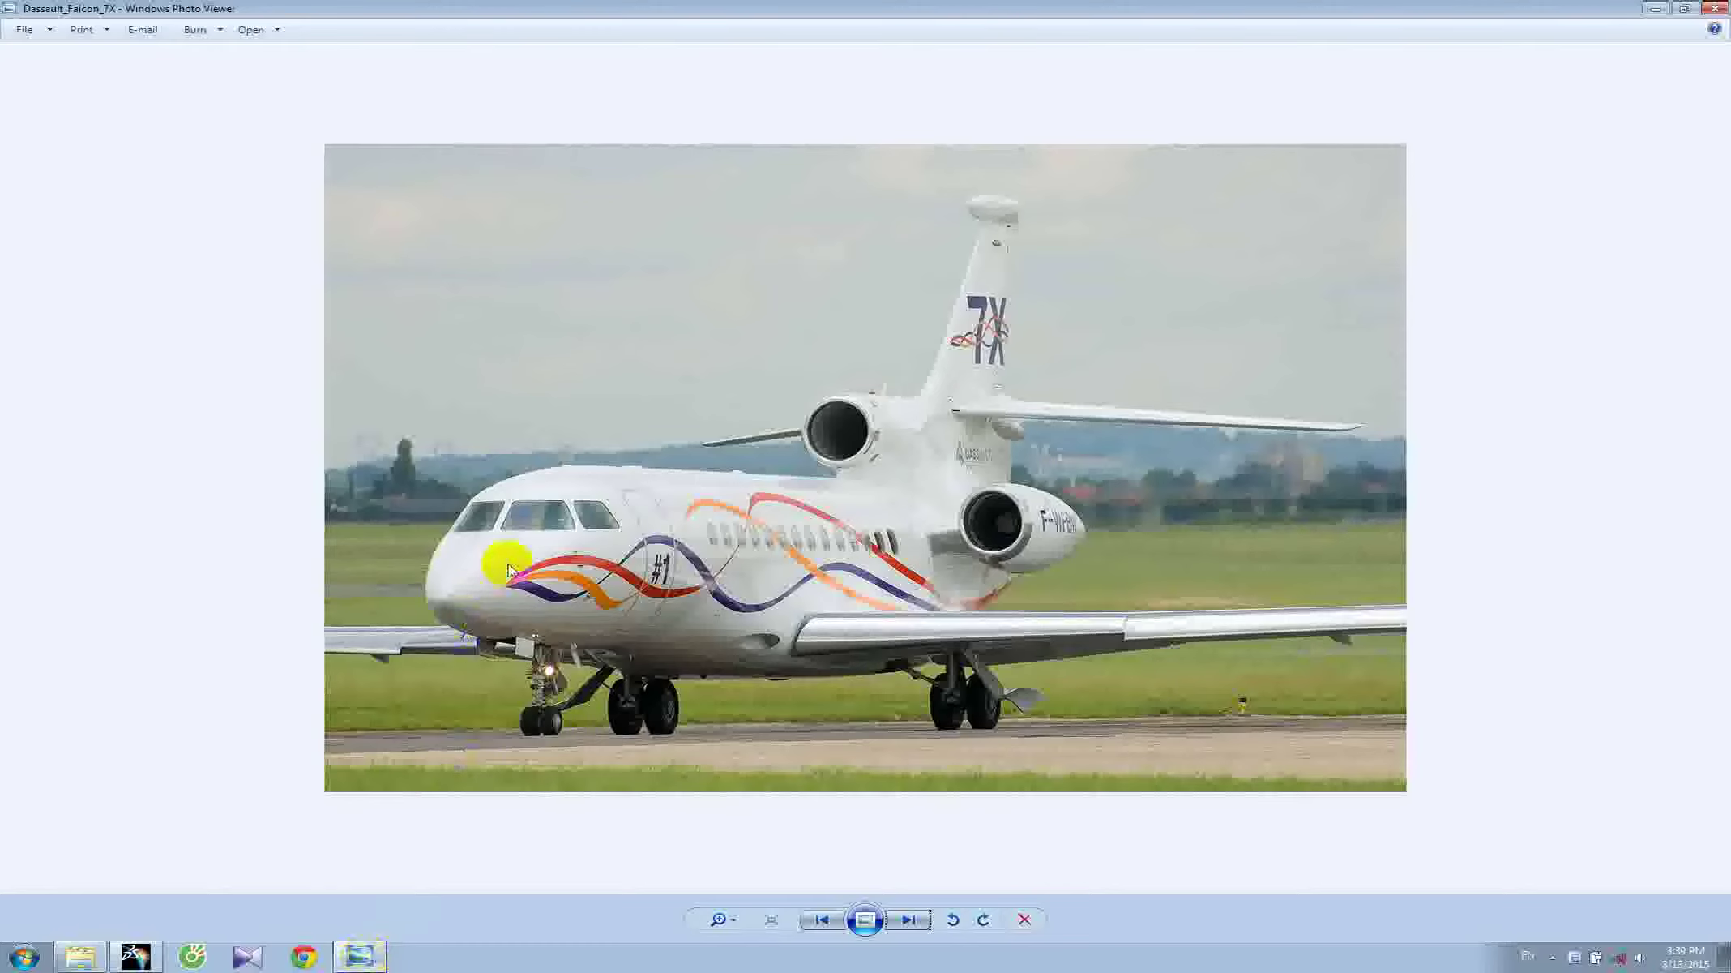
click(188, 956)
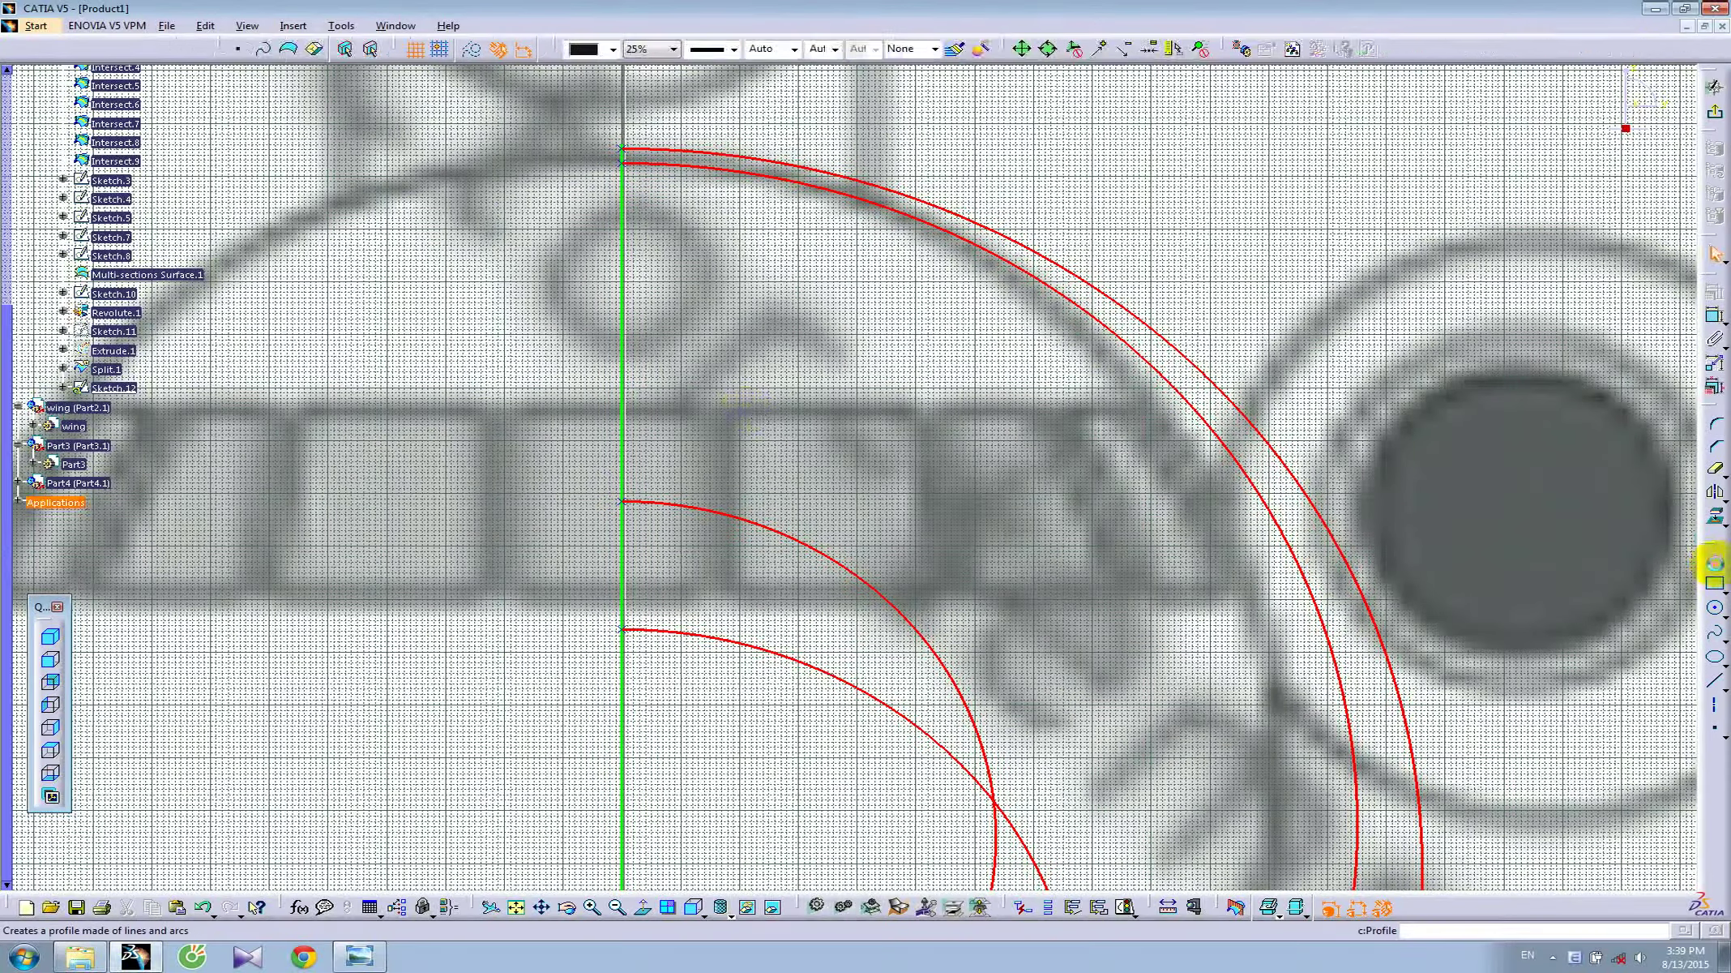
- Draw a closed four-sided windshield profile in Sketch.12
click(1716, 561)
click(673, 413)
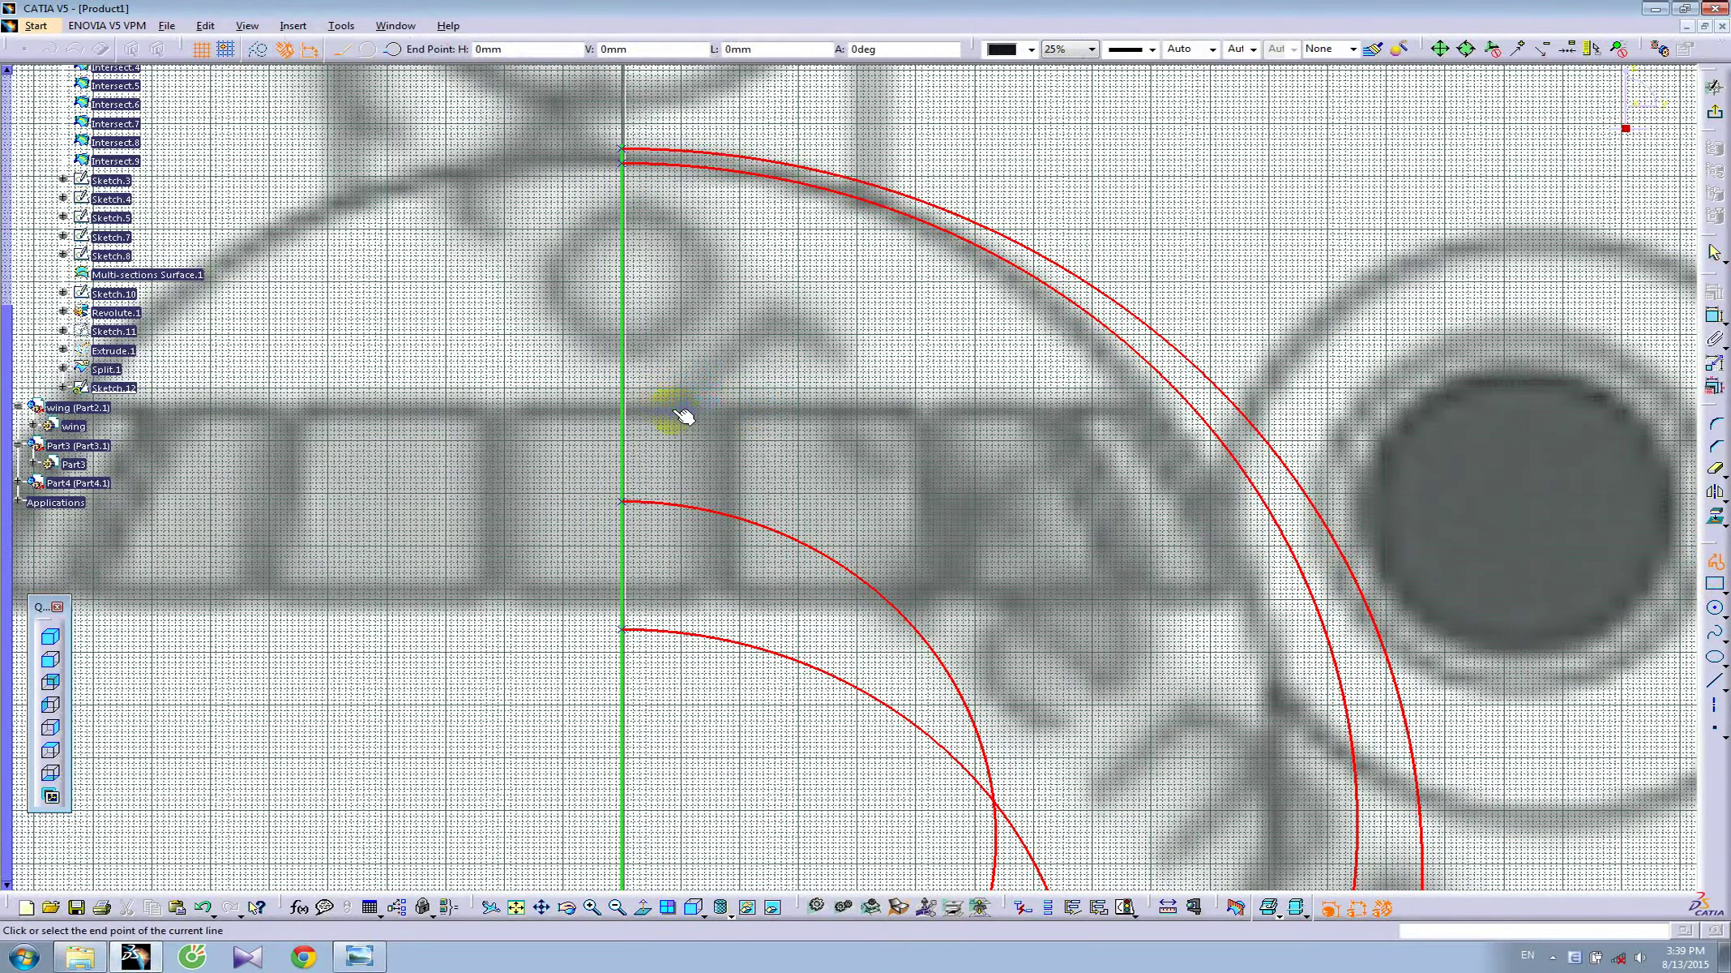
click(673, 603)
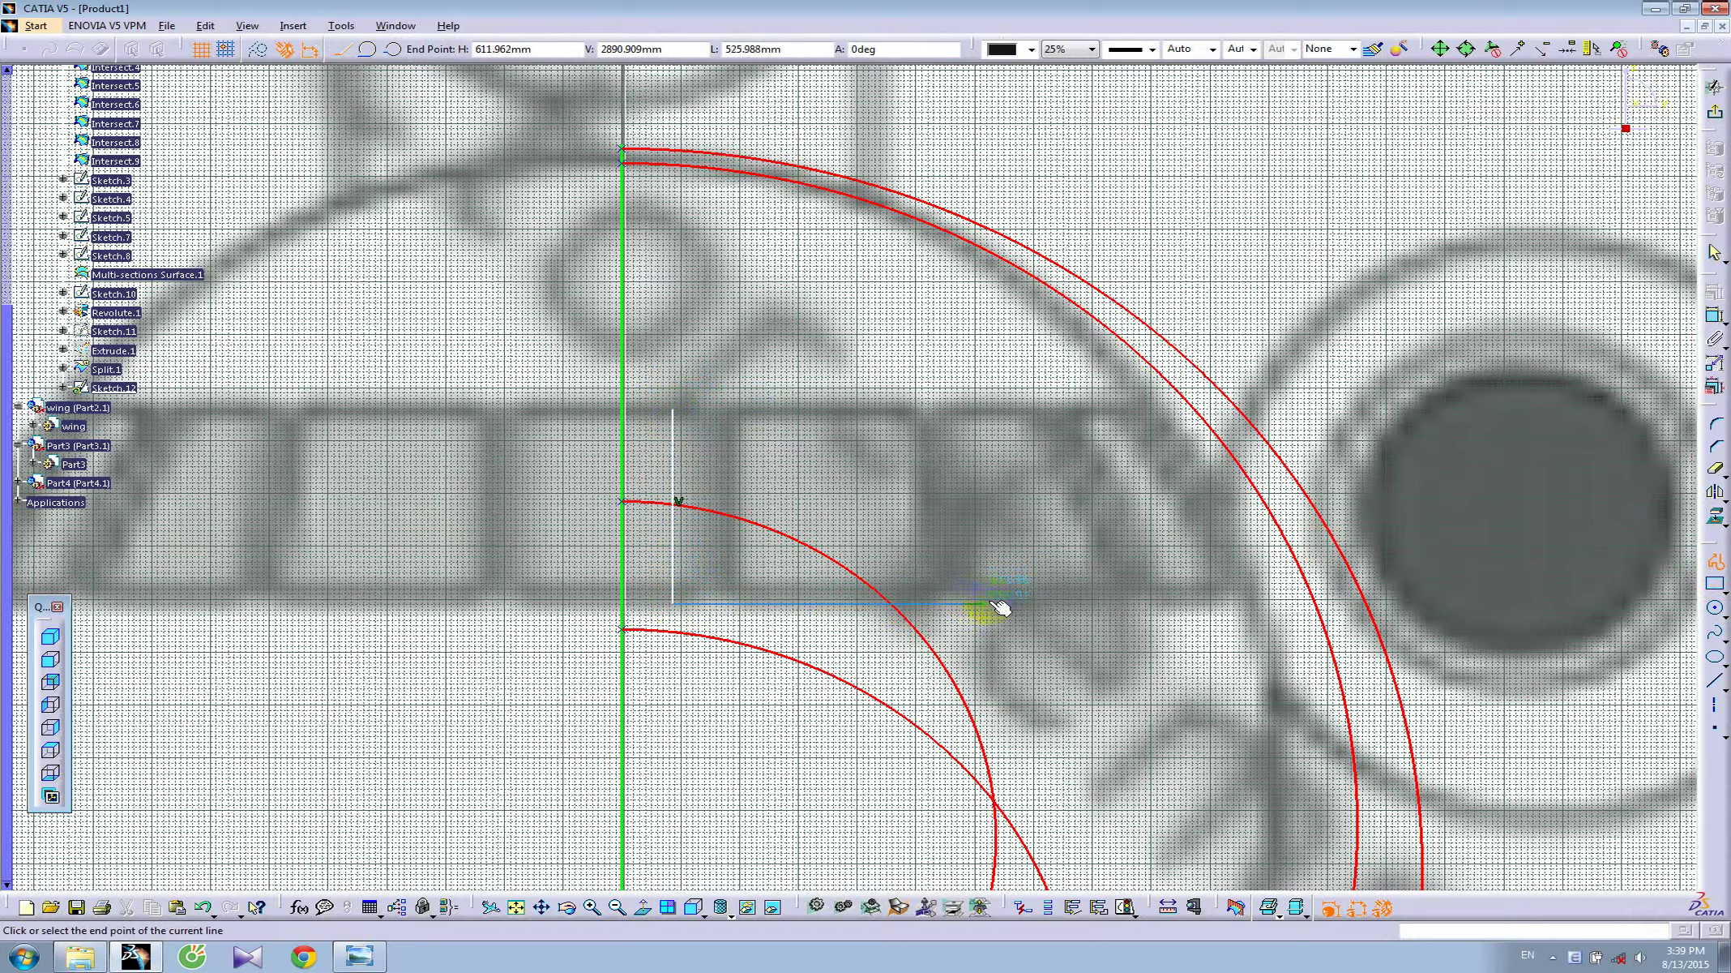
click(916, 411)
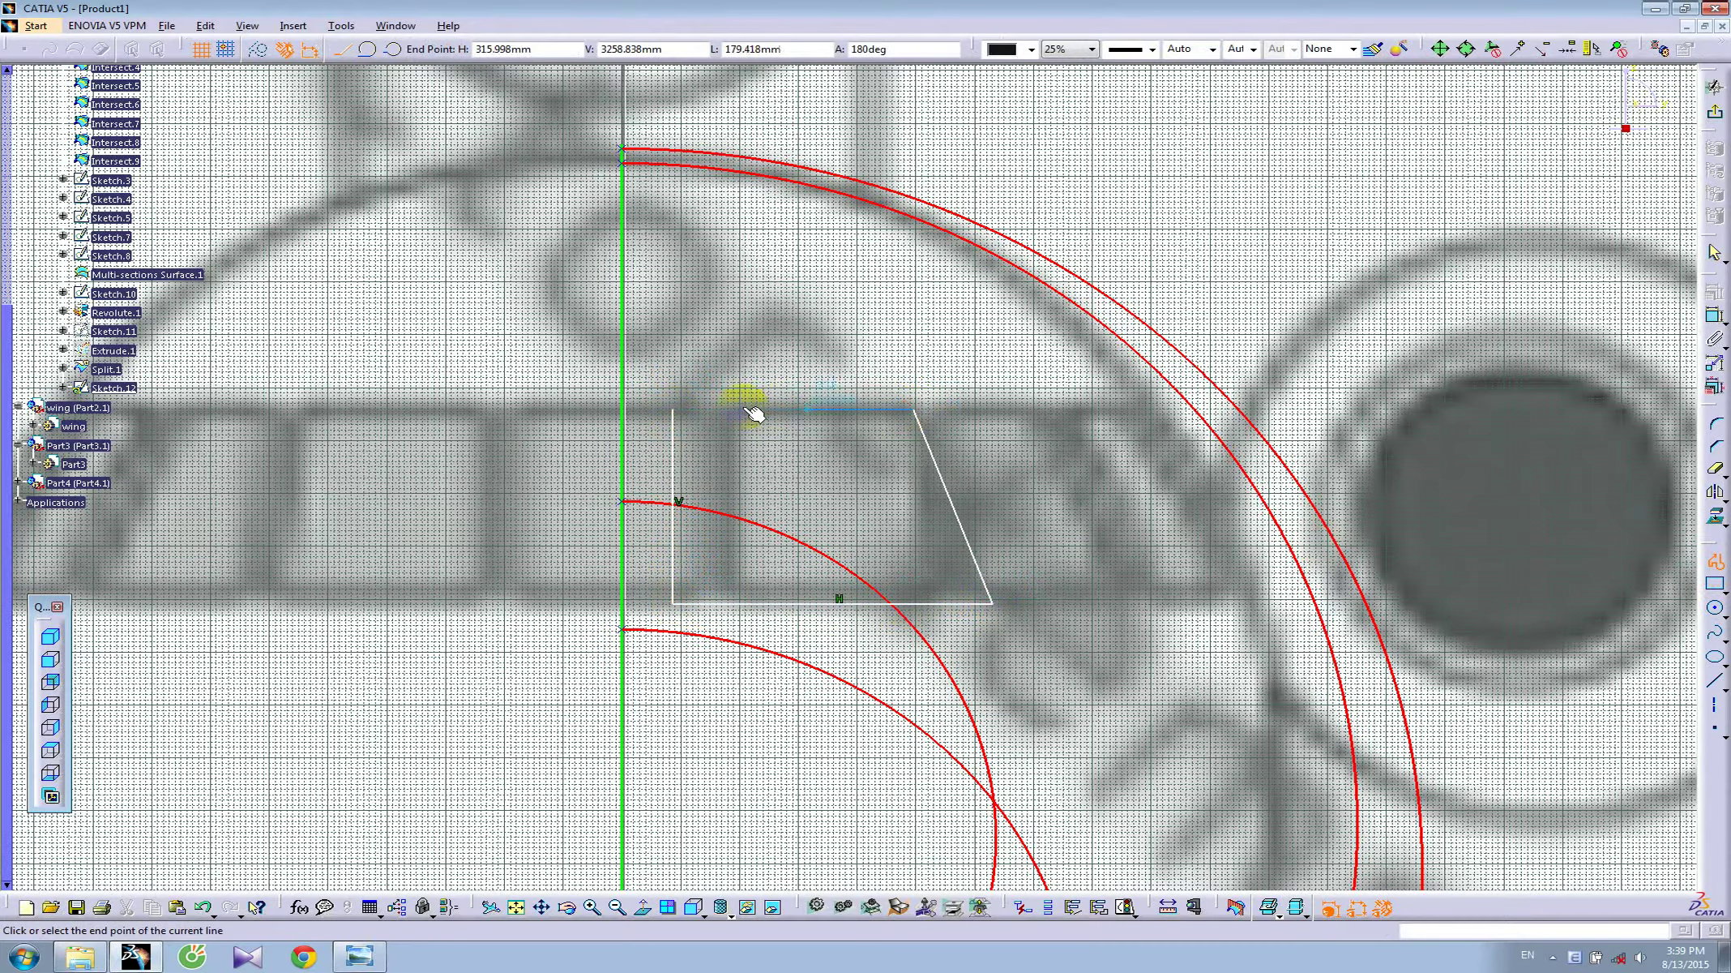
click(681, 412)
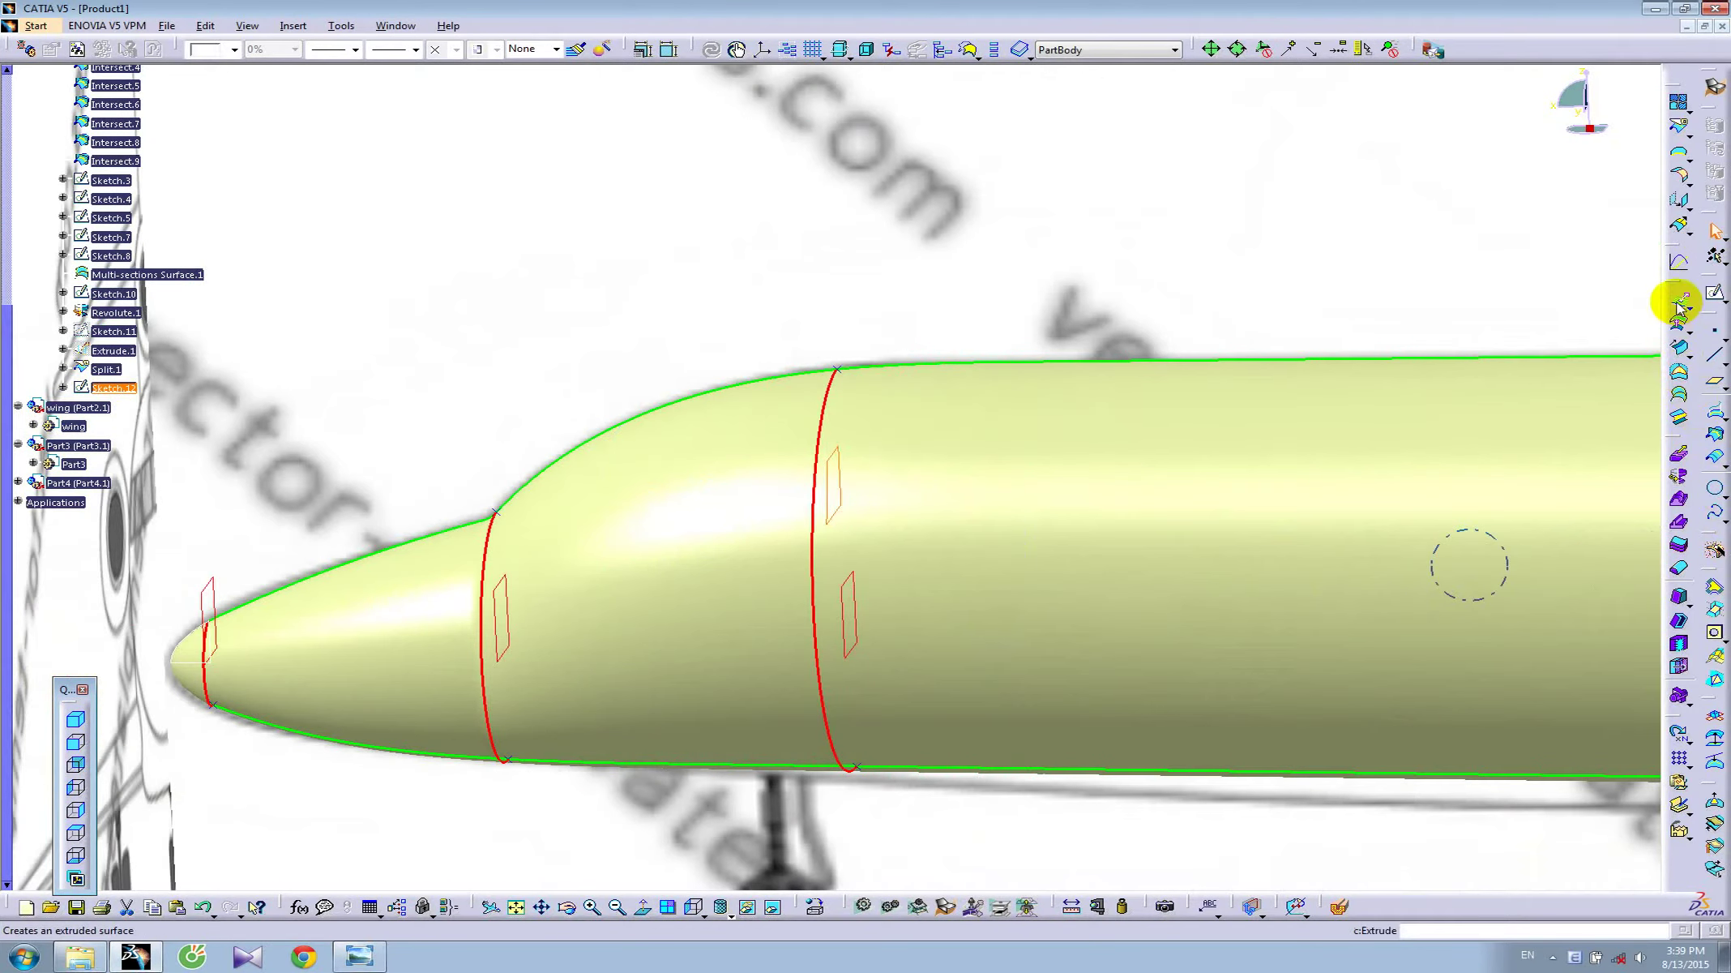
- Extrude the Sketch.12 windshield outline 2000 mm as Extrude.2 through the nose
click(1677, 297)
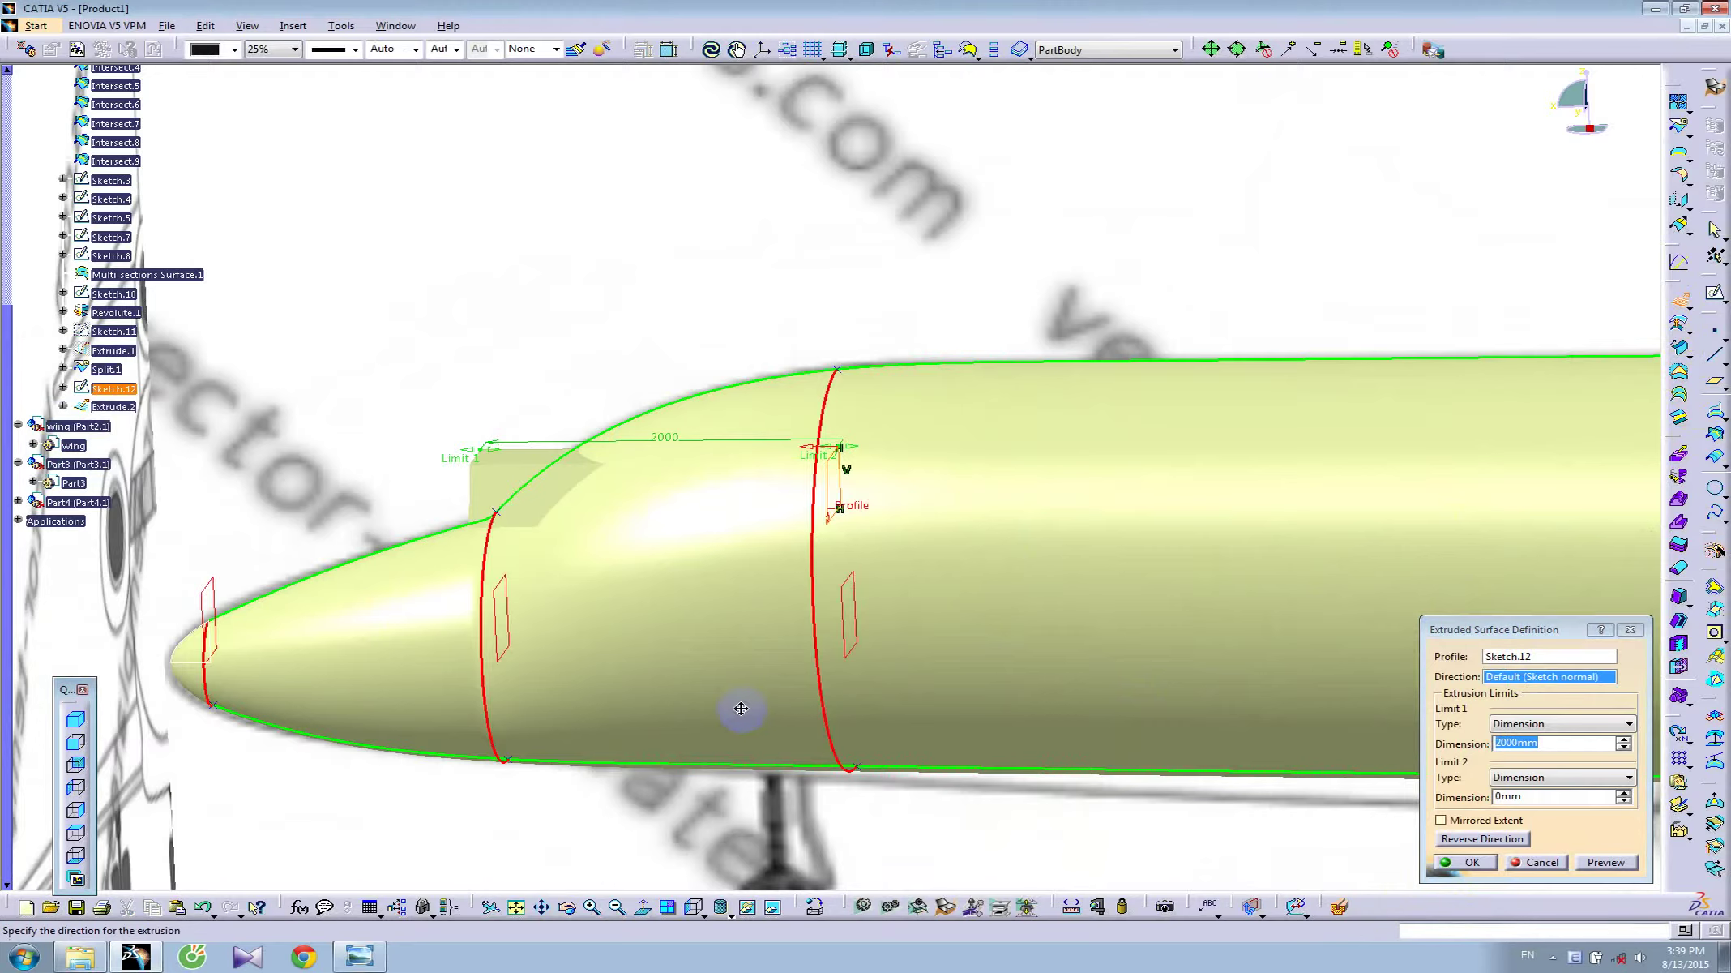
middle_drag(738, 708, 819, 715)
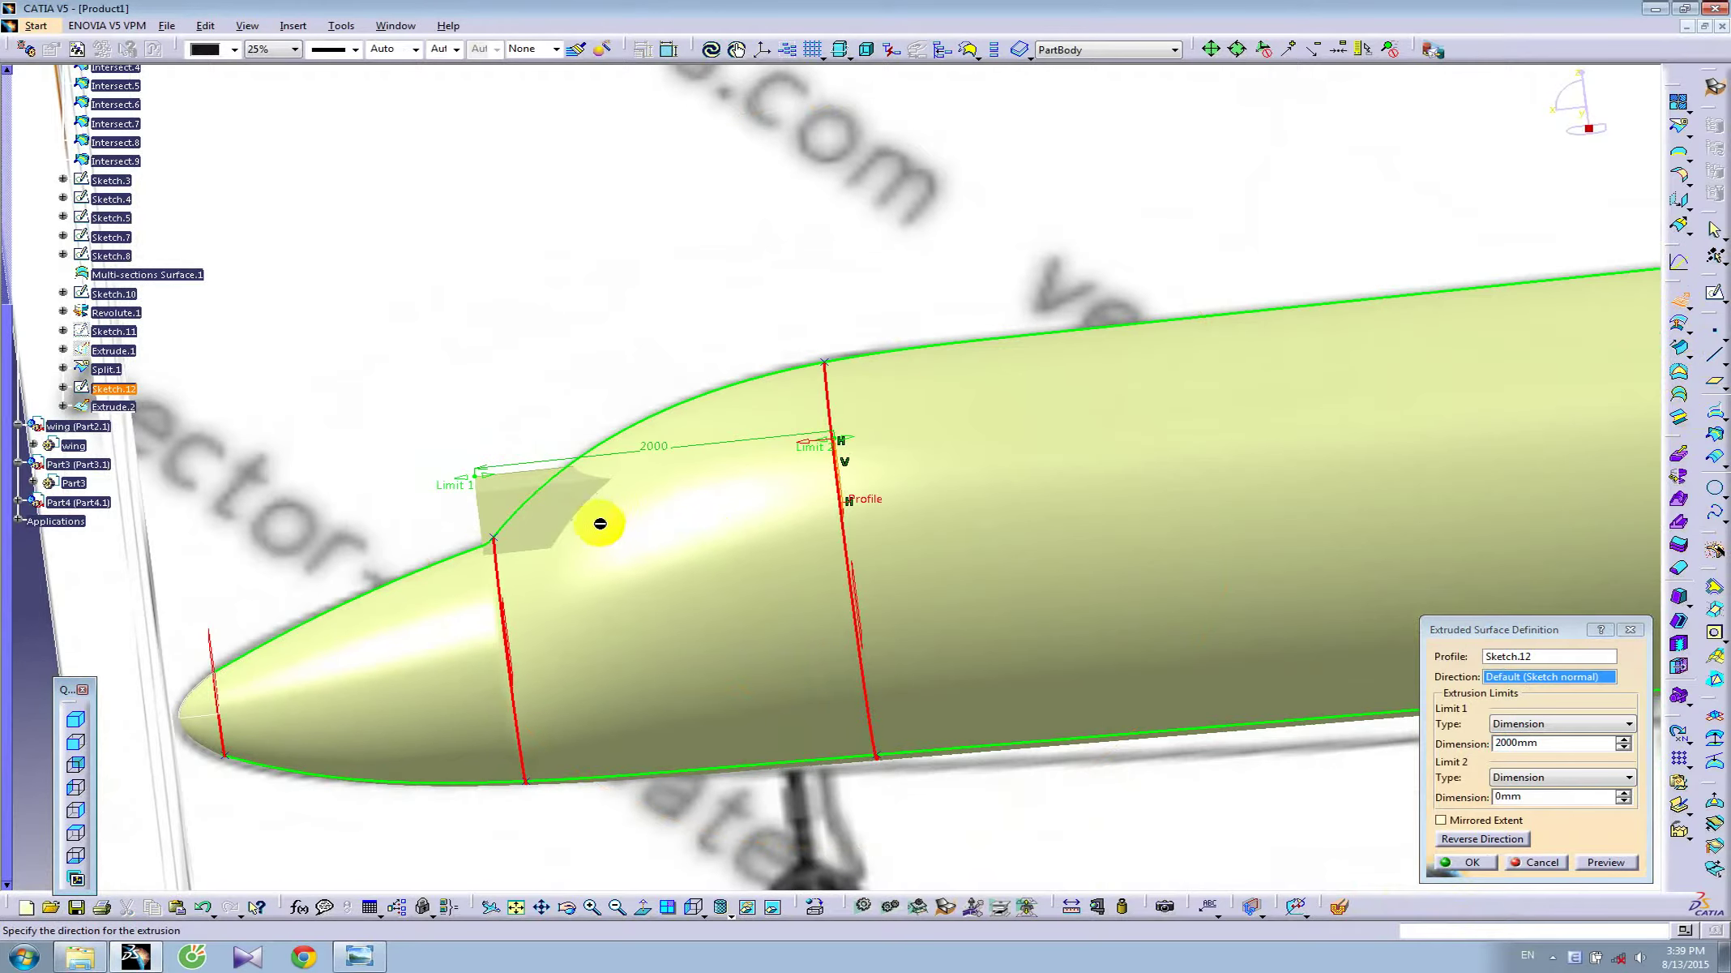
click(1484, 877)
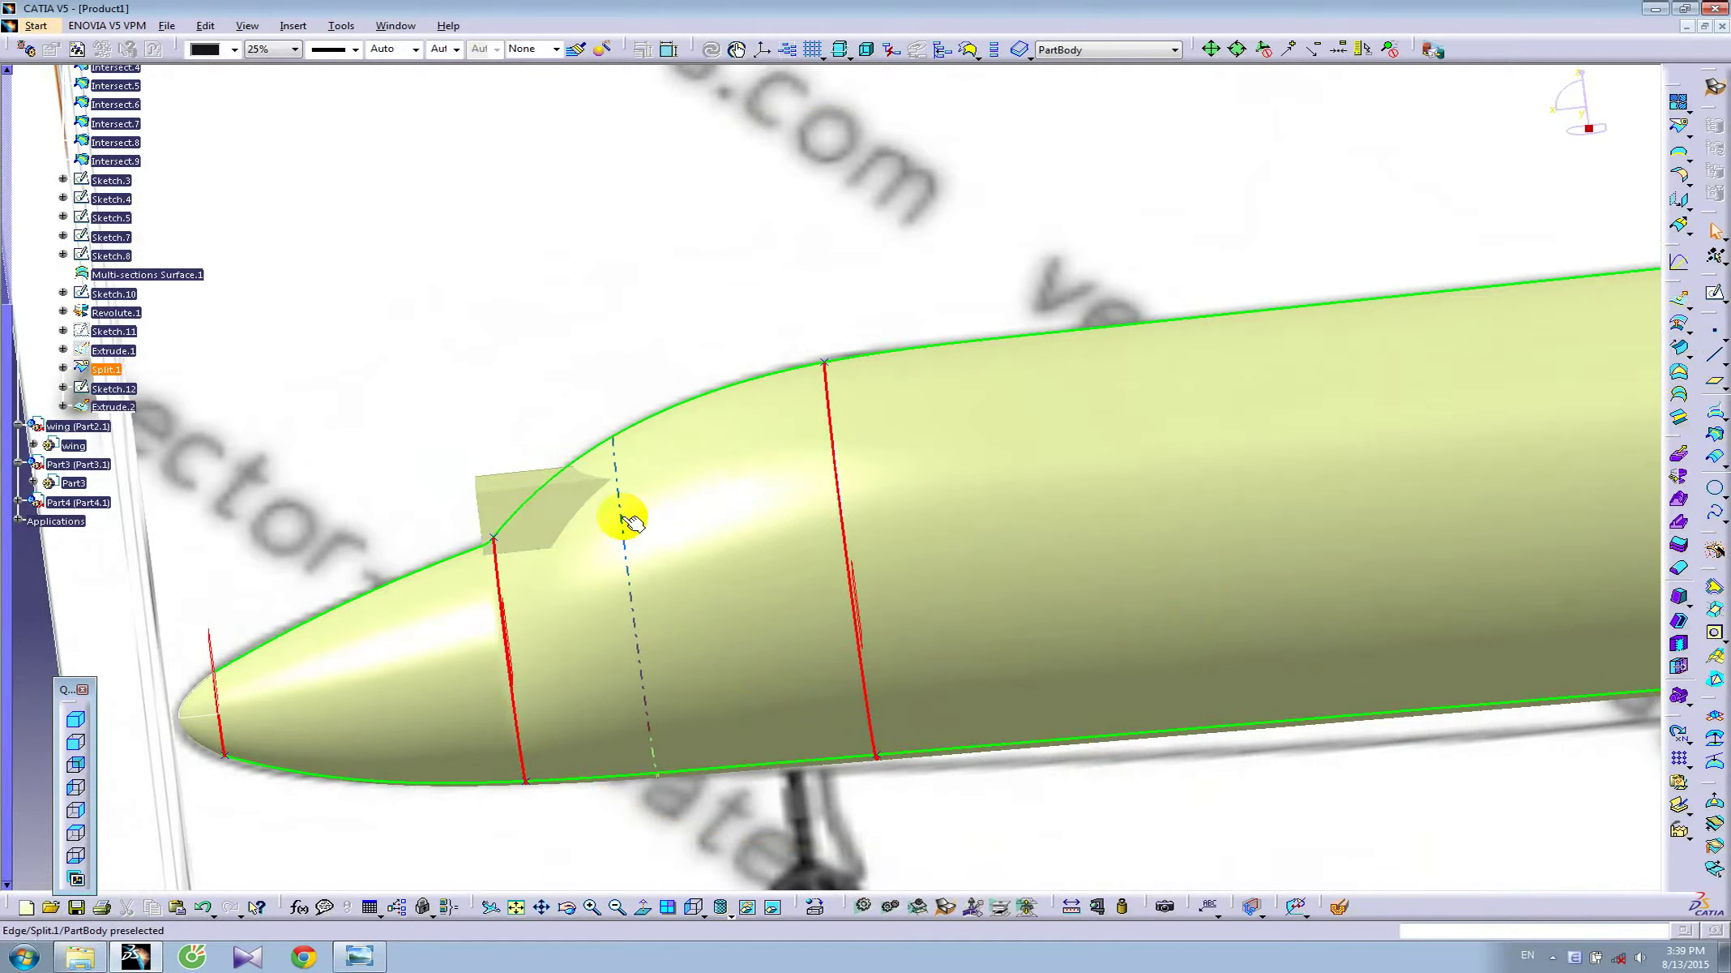
- Reshape the Sketch.12 windshield edges, exit the sketch, and reopen the Falcon 7X photo
double_click(118, 387)
mouse_move(549, 471)
middle_down()
mouse_move(996, 381)
mouse_move(996, 325)
middle_up()
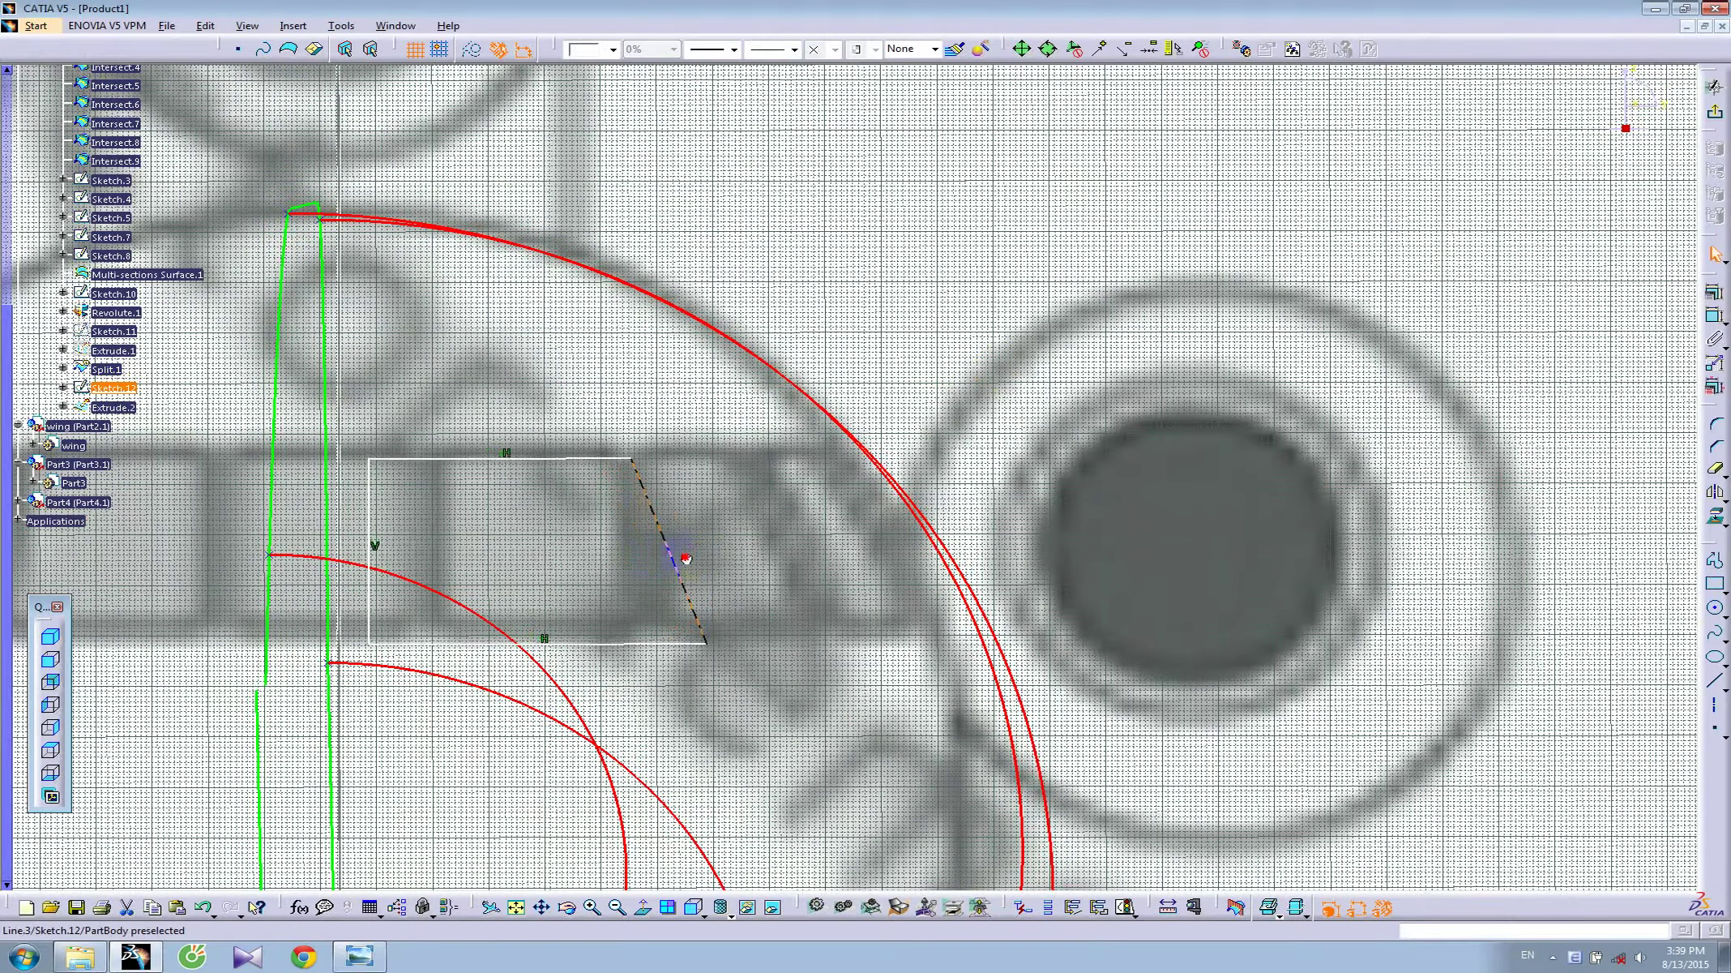
click(727, 554)
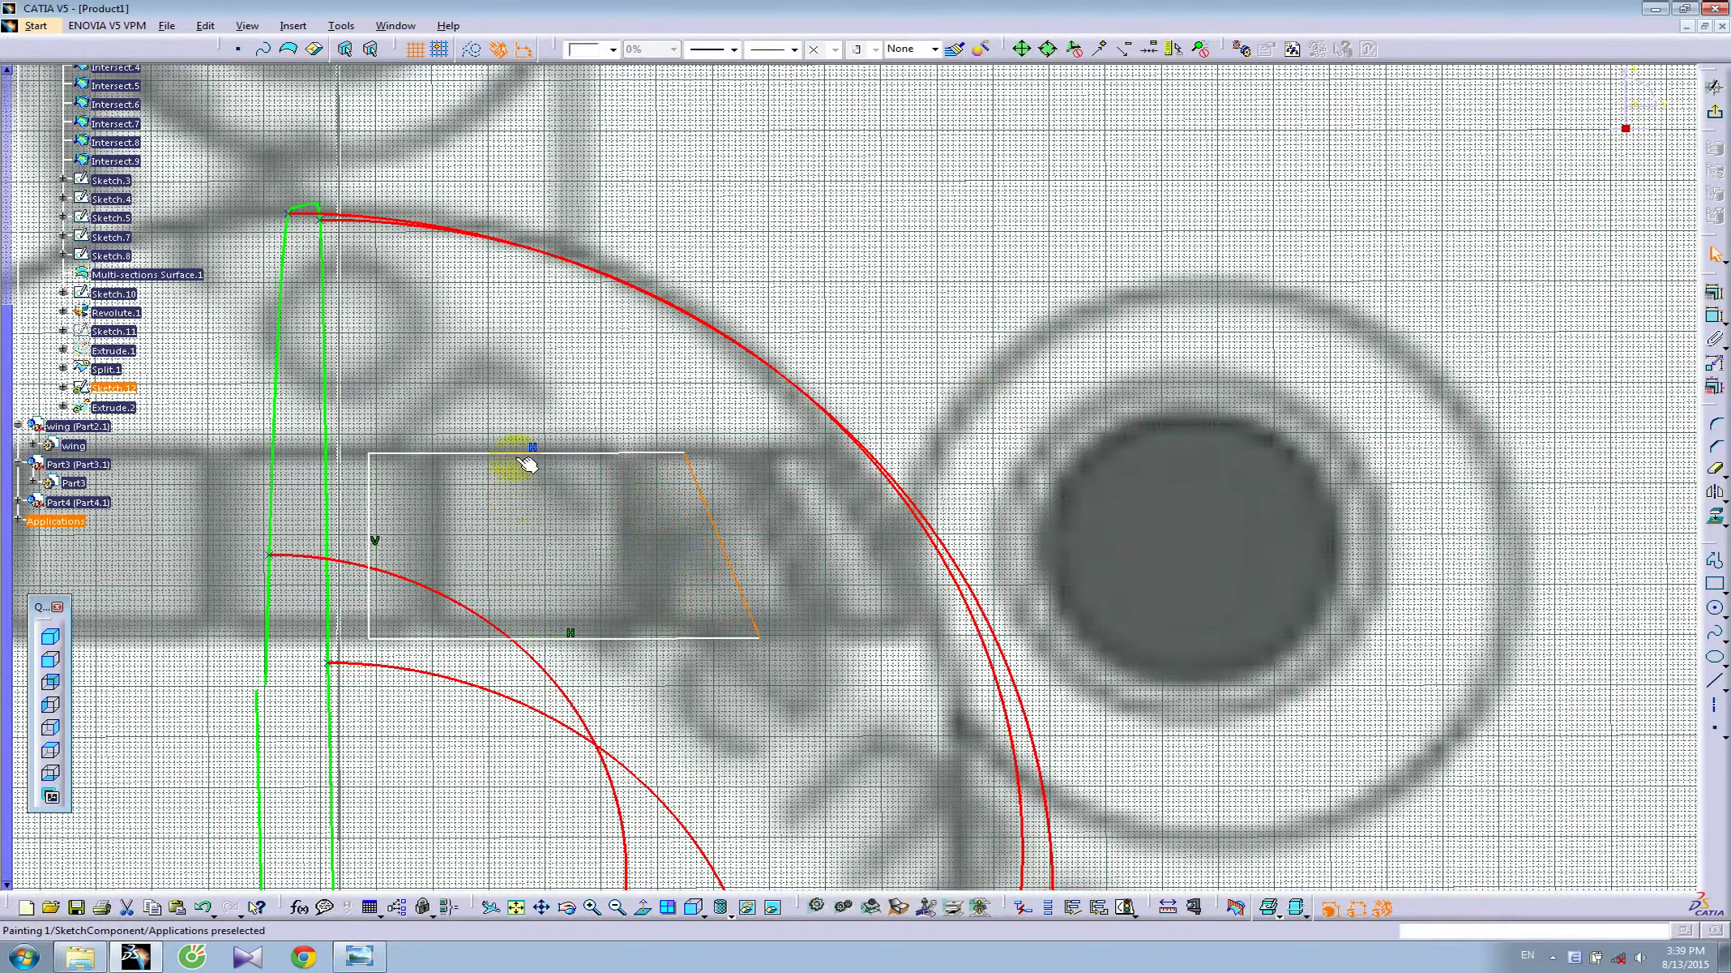
drag(516, 452, 519, 449)
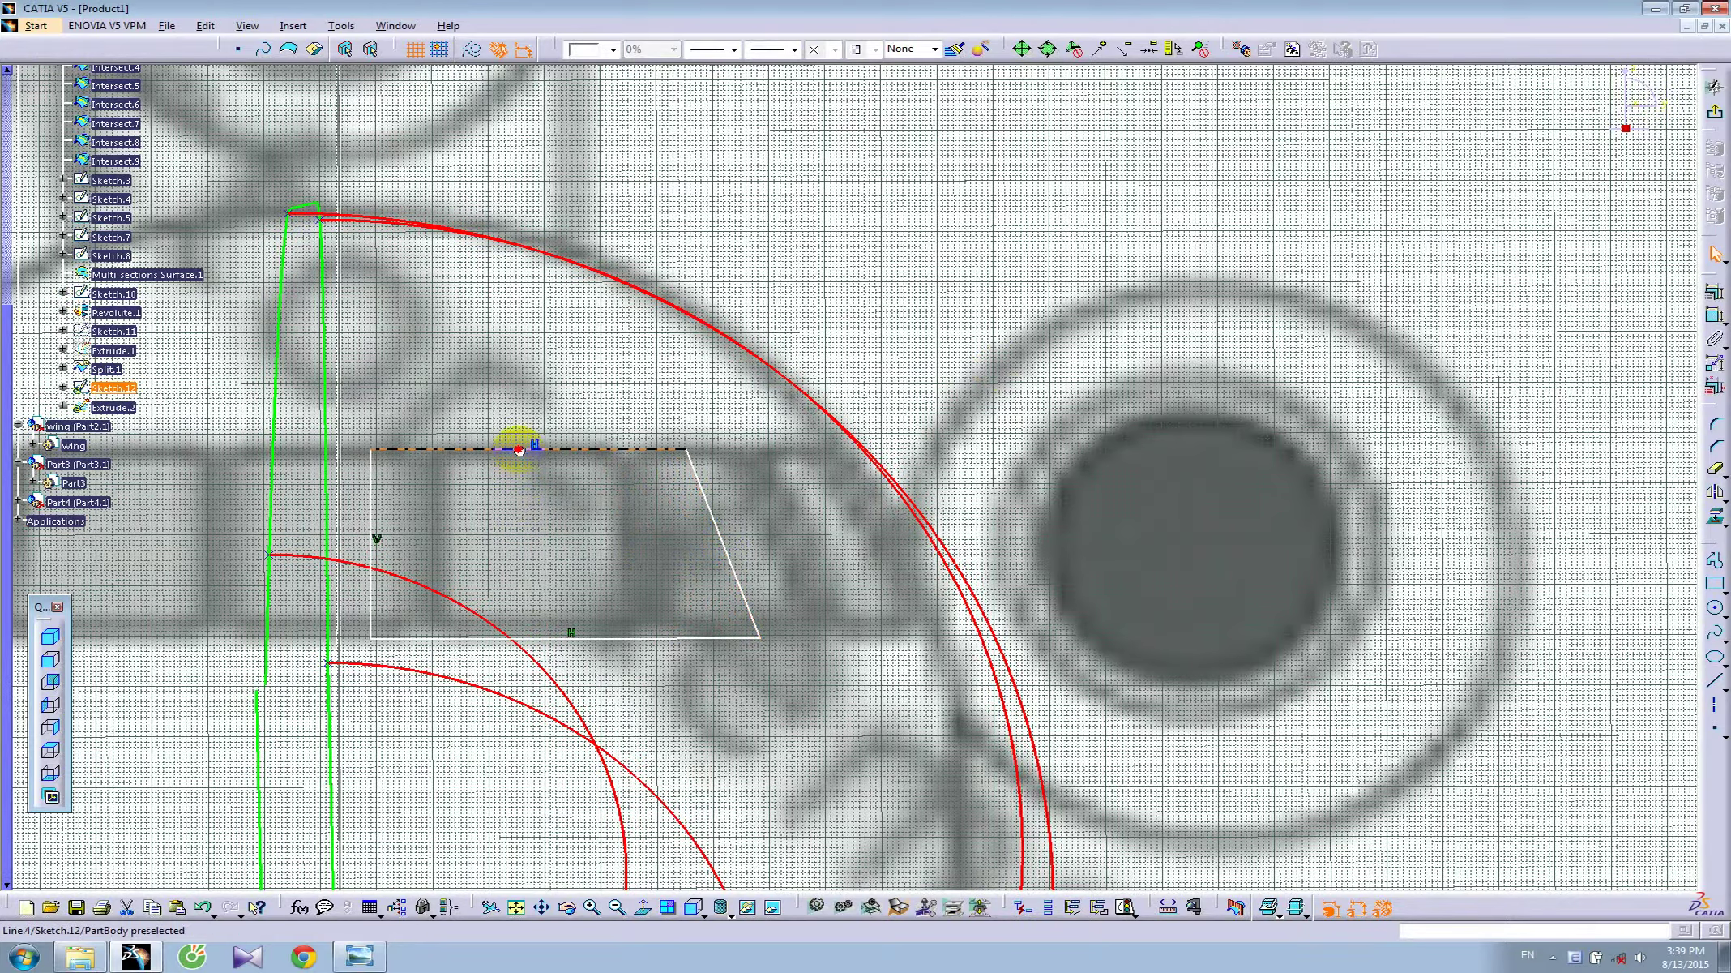
click(1715, 111)
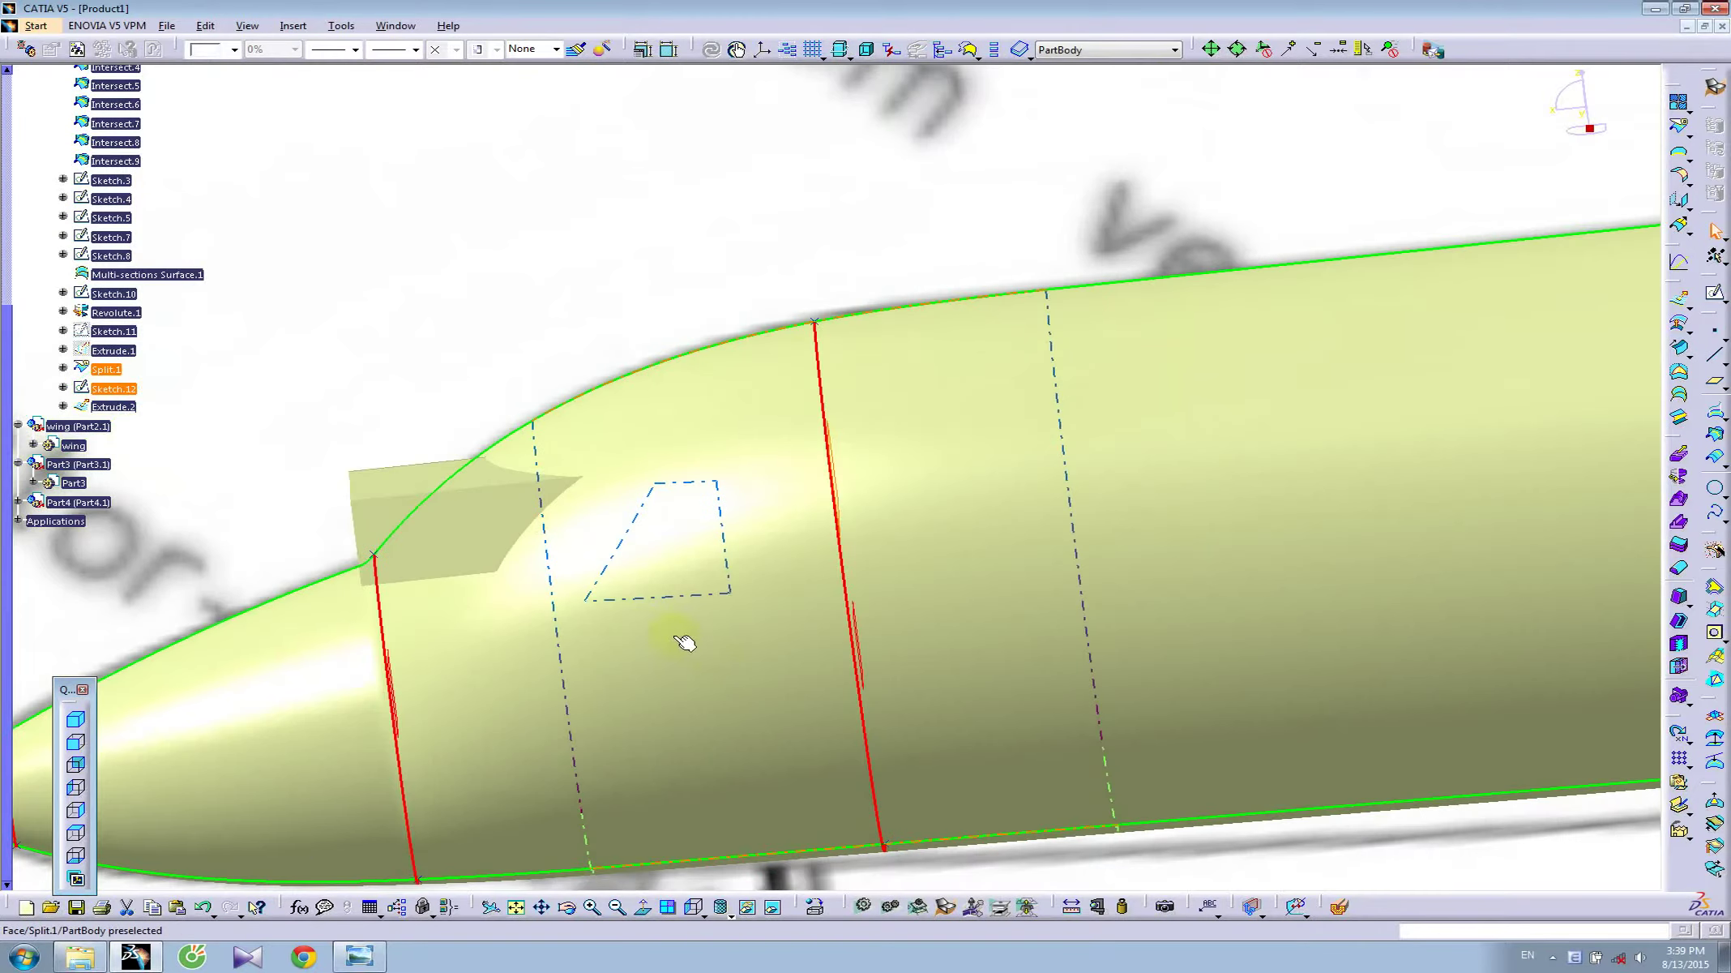
click(358, 965)
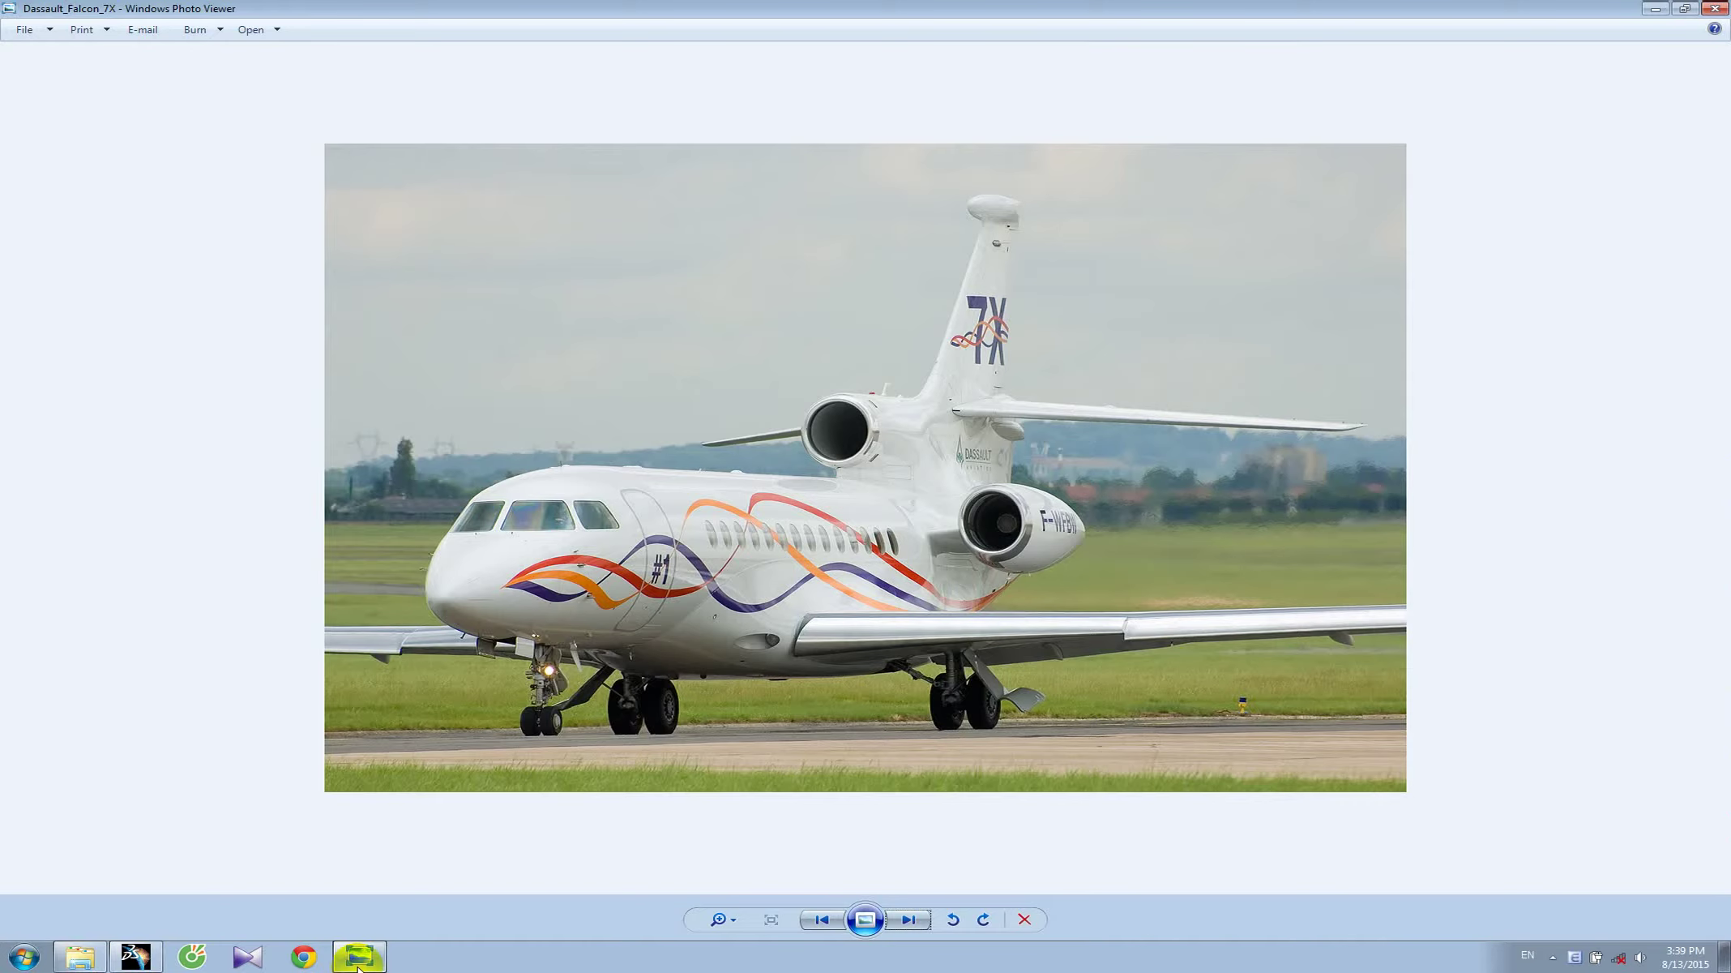
- Close the Falcon 7X photo and bring the CATIA V5 fuselage model back to the front
click(135, 956)
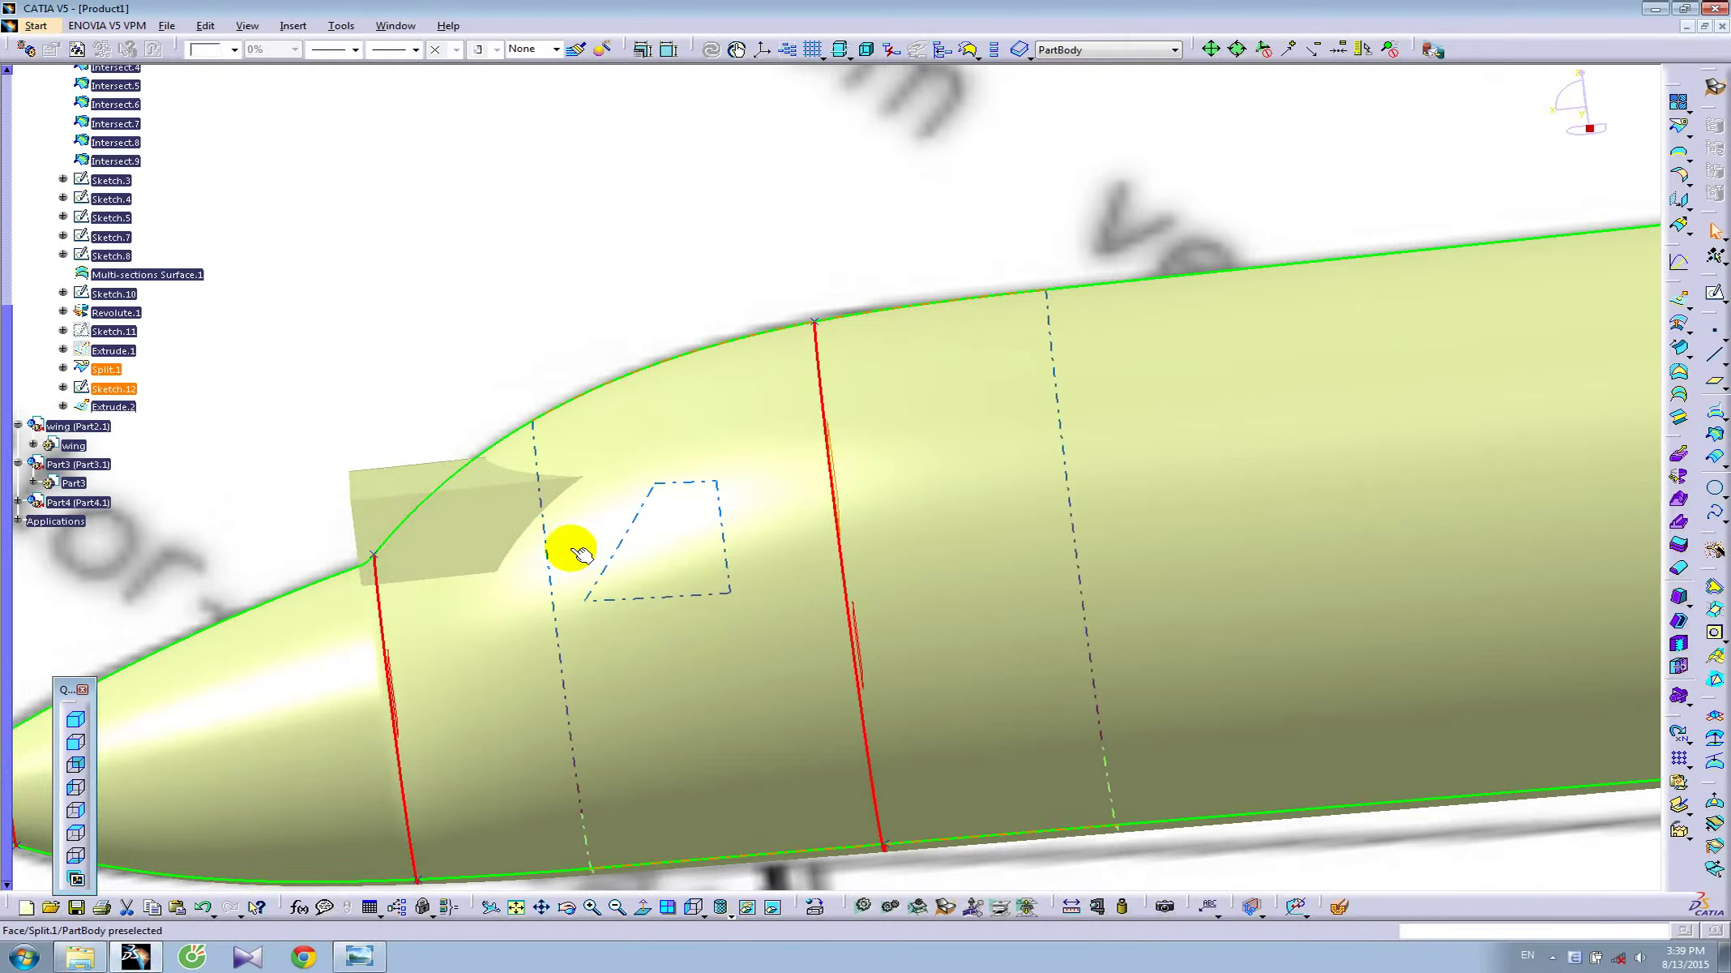
- Reopen Sketch.12 and reshape the first window outline's slanted, bottom and top edges
click(127, 389)
double_click(128, 389)
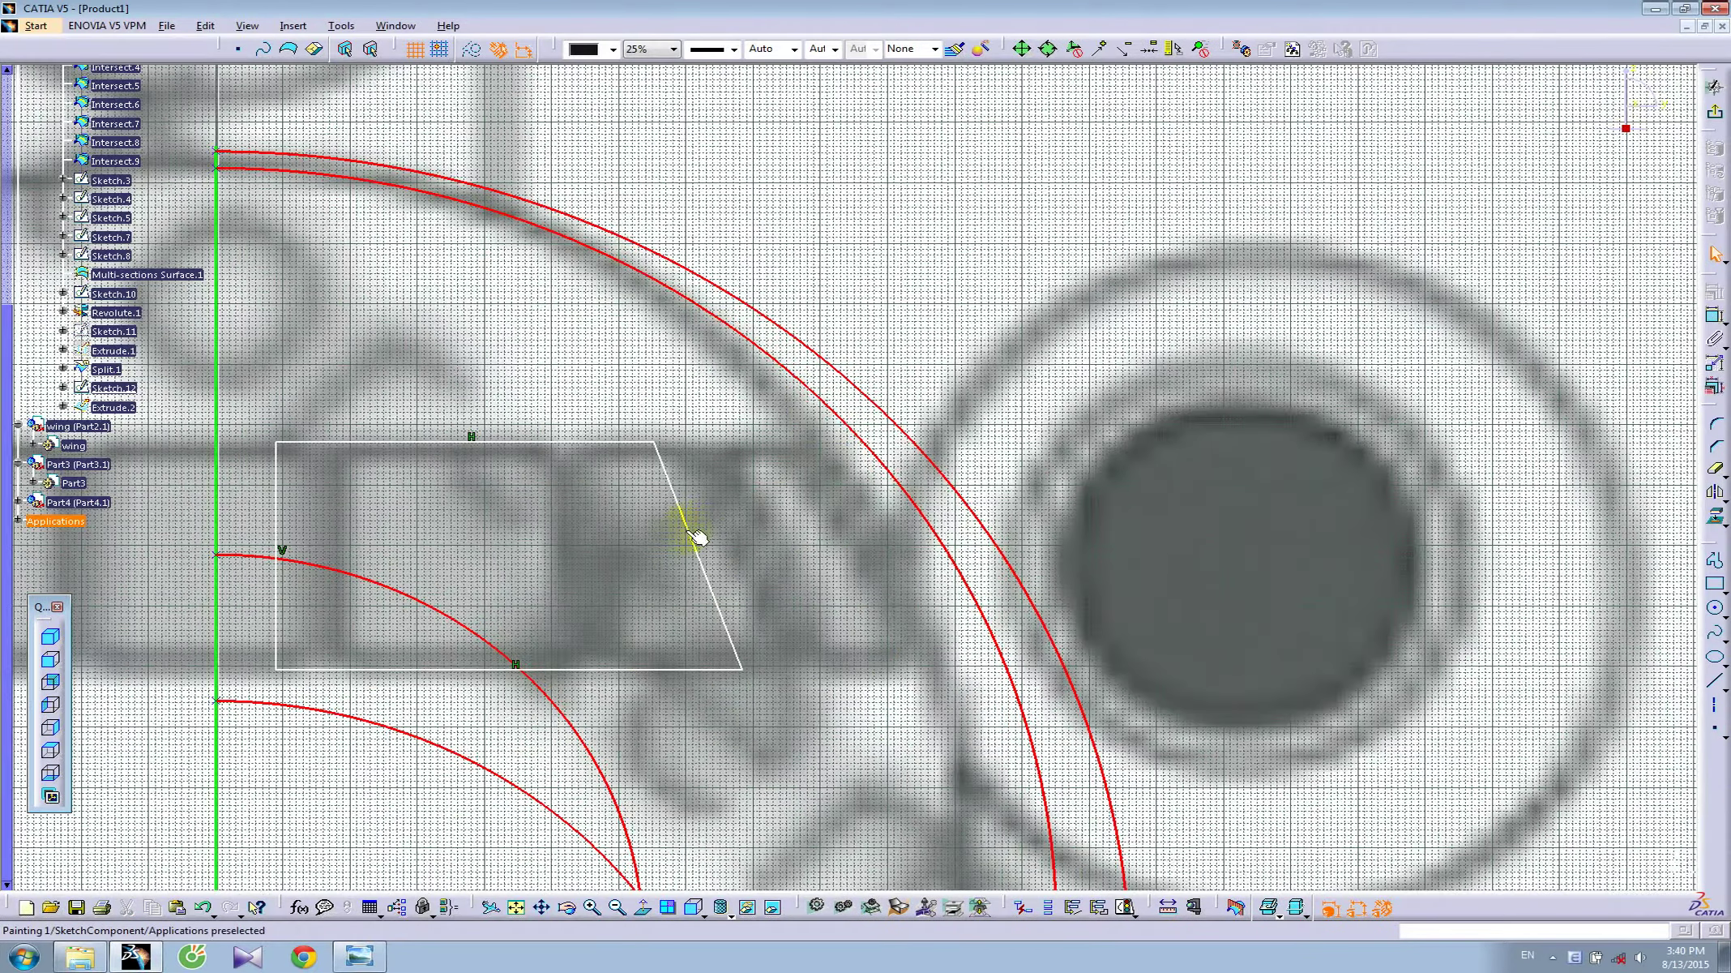
mouse_move(695, 537)
mouse_down()
mouse_move(580, 518)
mouse_move(545, 533)
mouse_move(562, 535)
mouse_up()
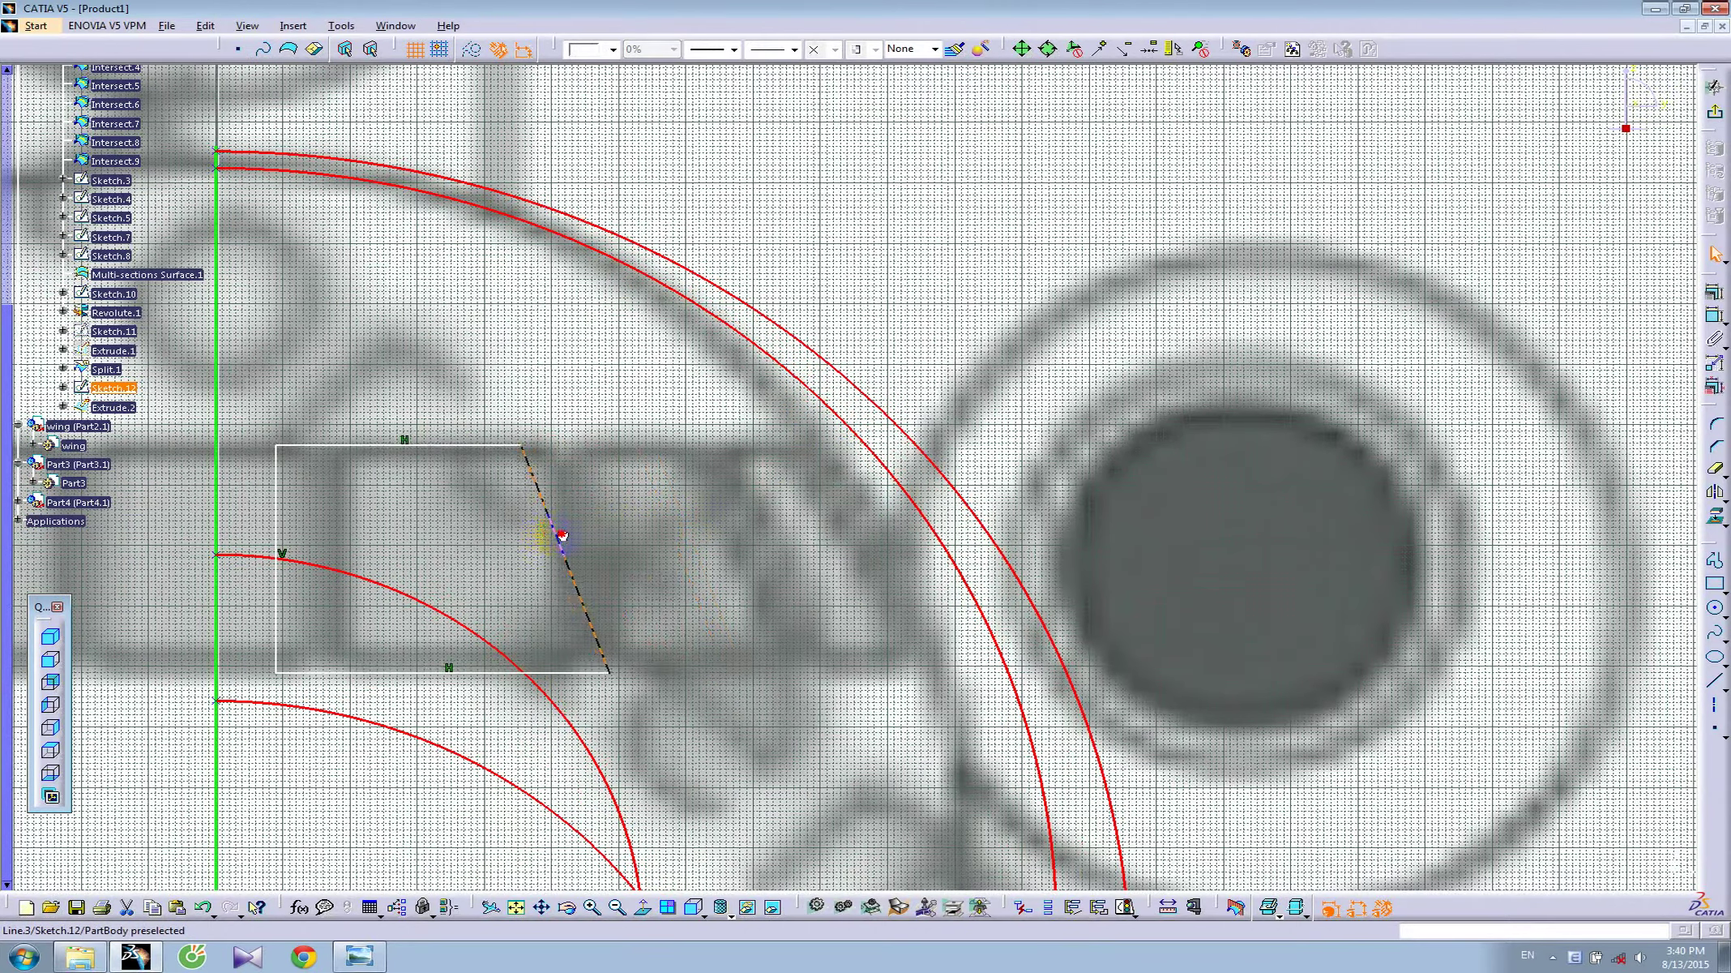
drag(408, 675, 419, 670)
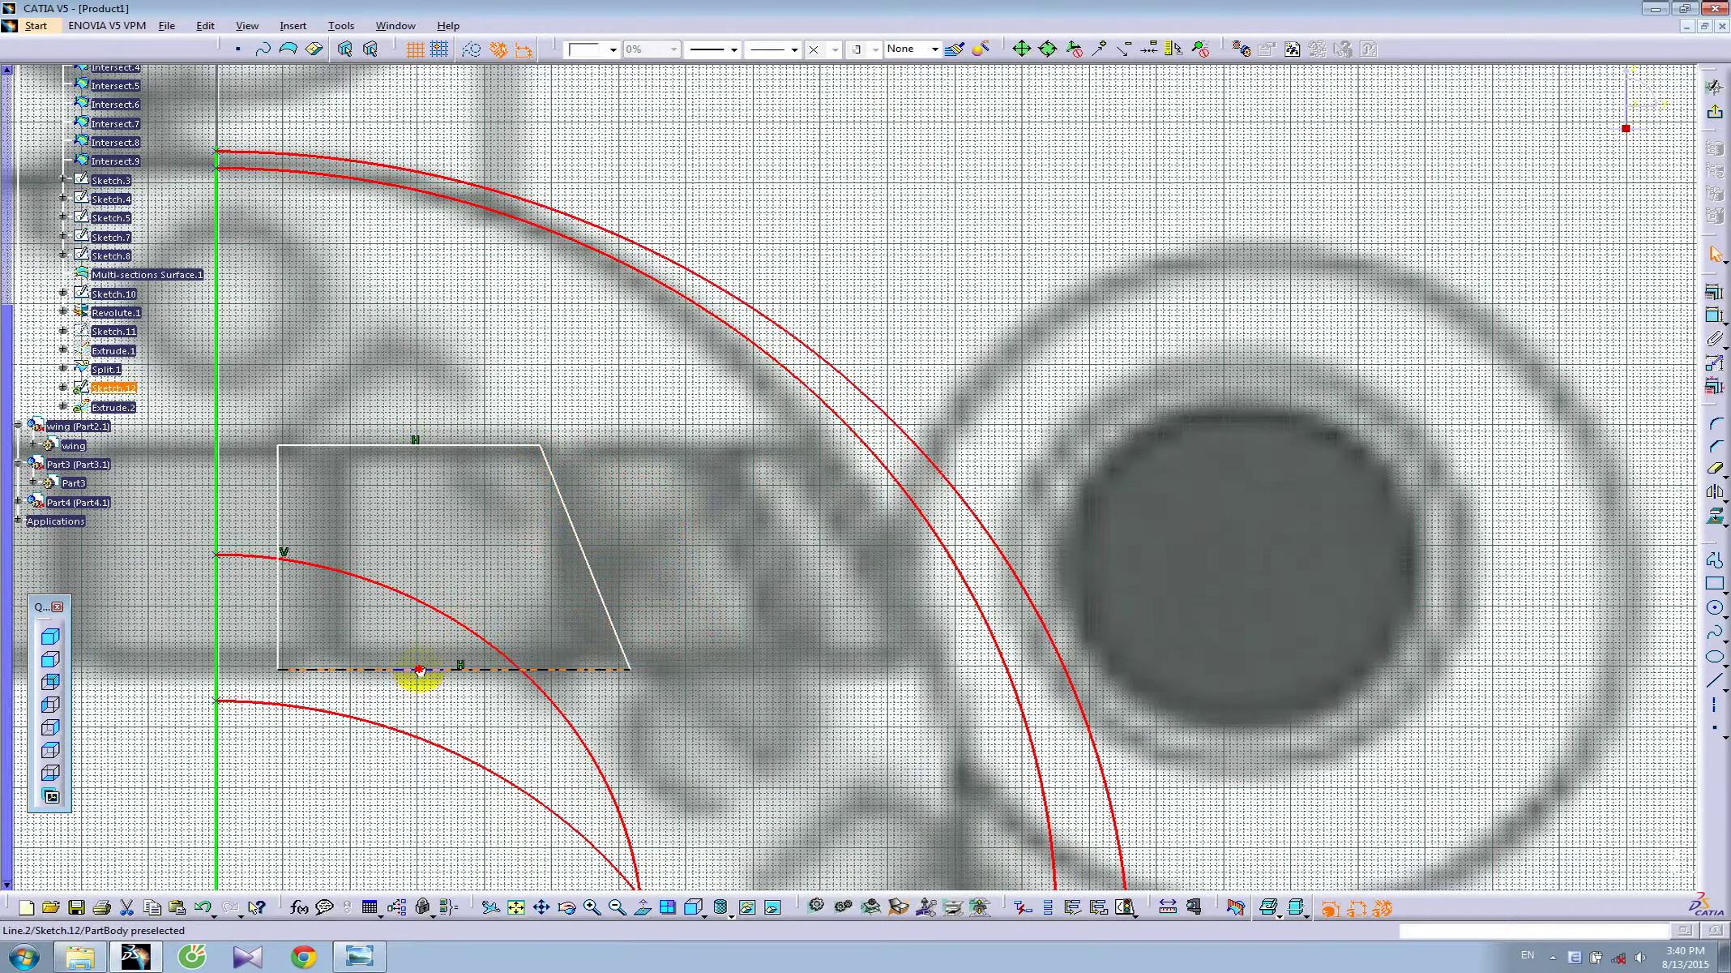
drag(451, 444, 448, 447)
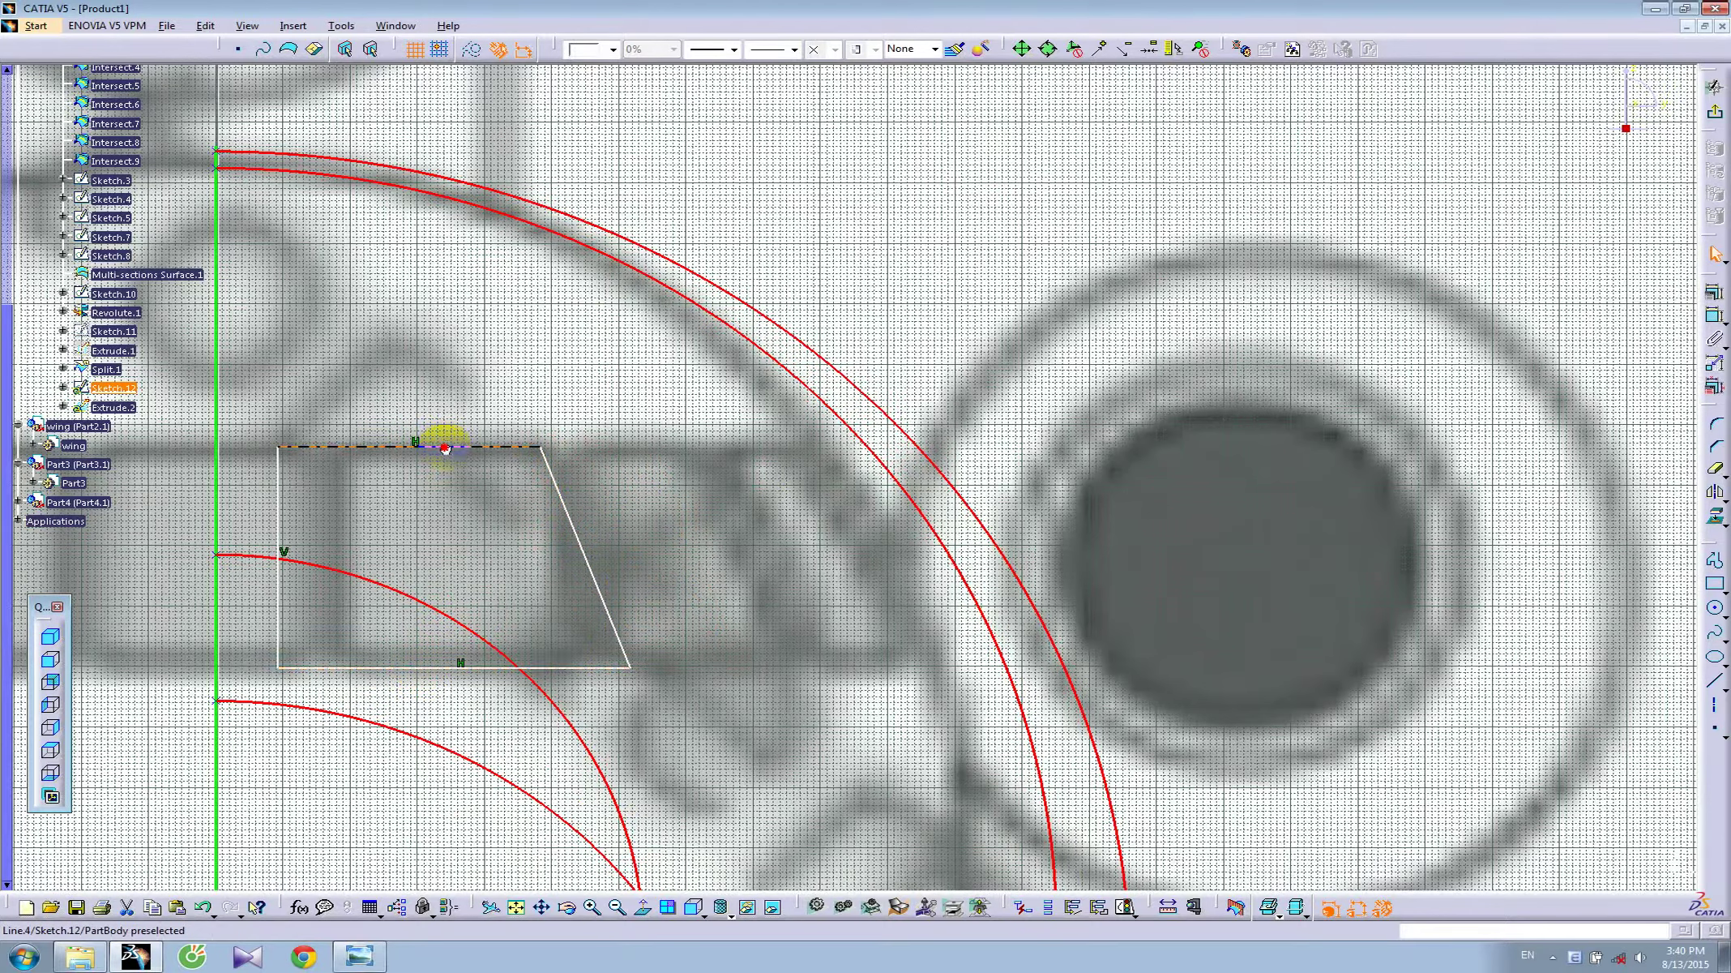
click(1025, 312)
click(1716, 563)
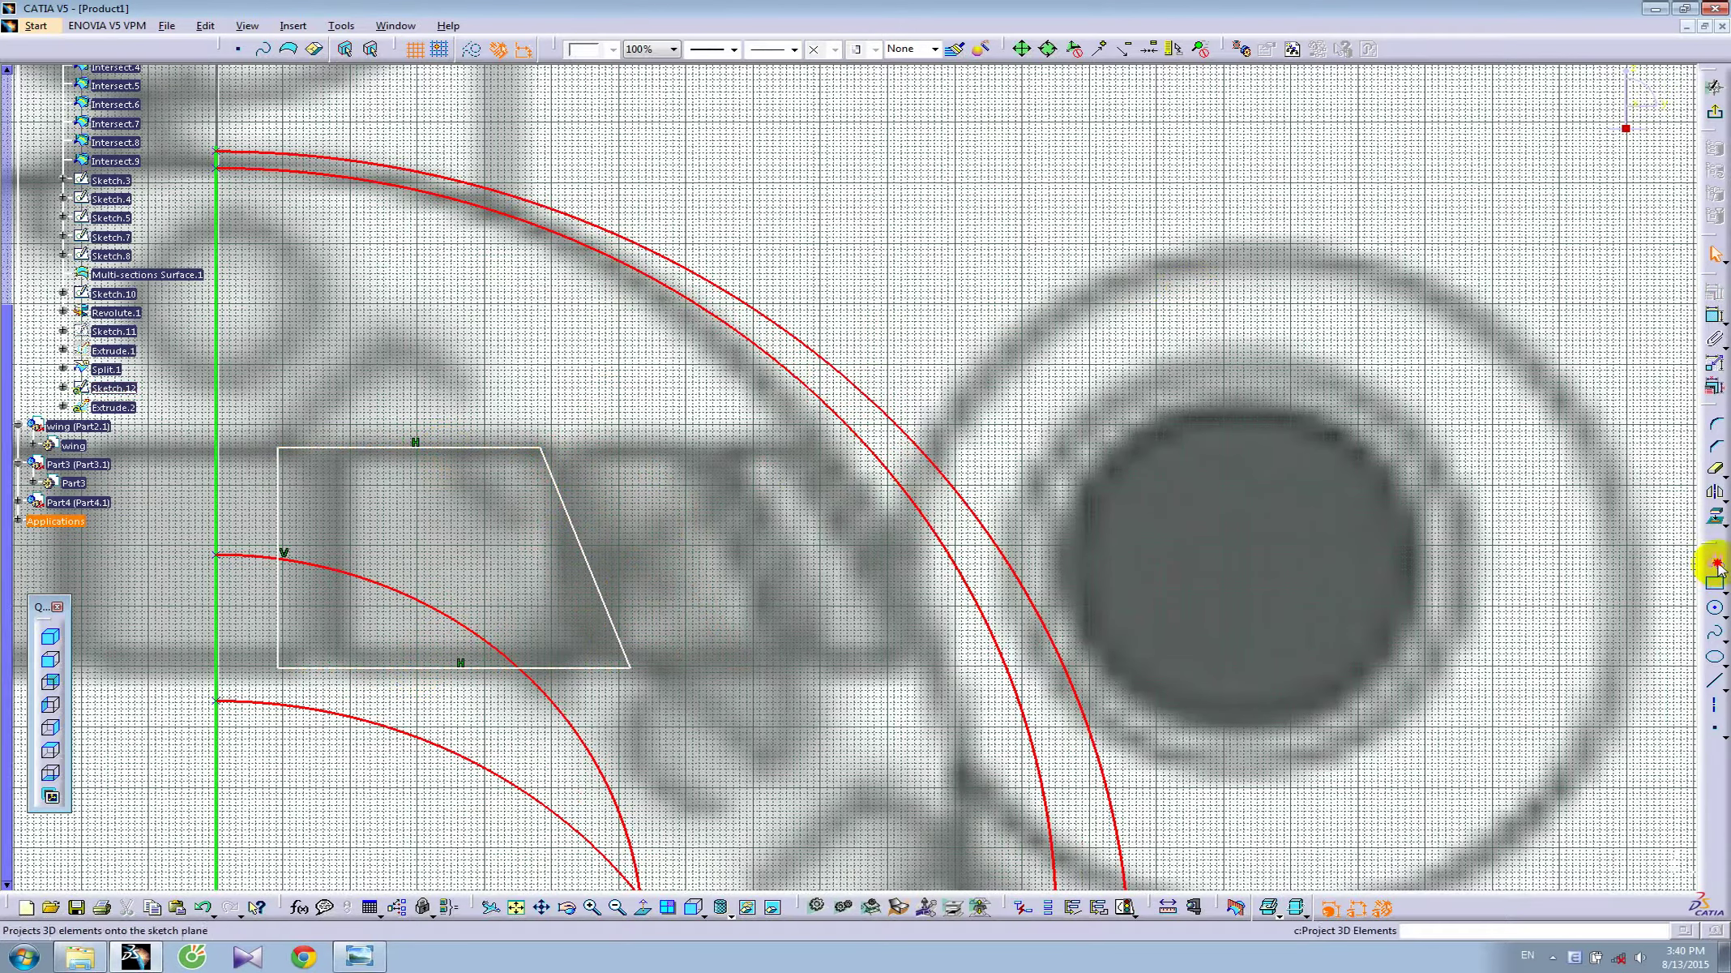
- Draw a second closed slanted window outline beside the first windshield panel
click(1719, 568)
click(586, 443)
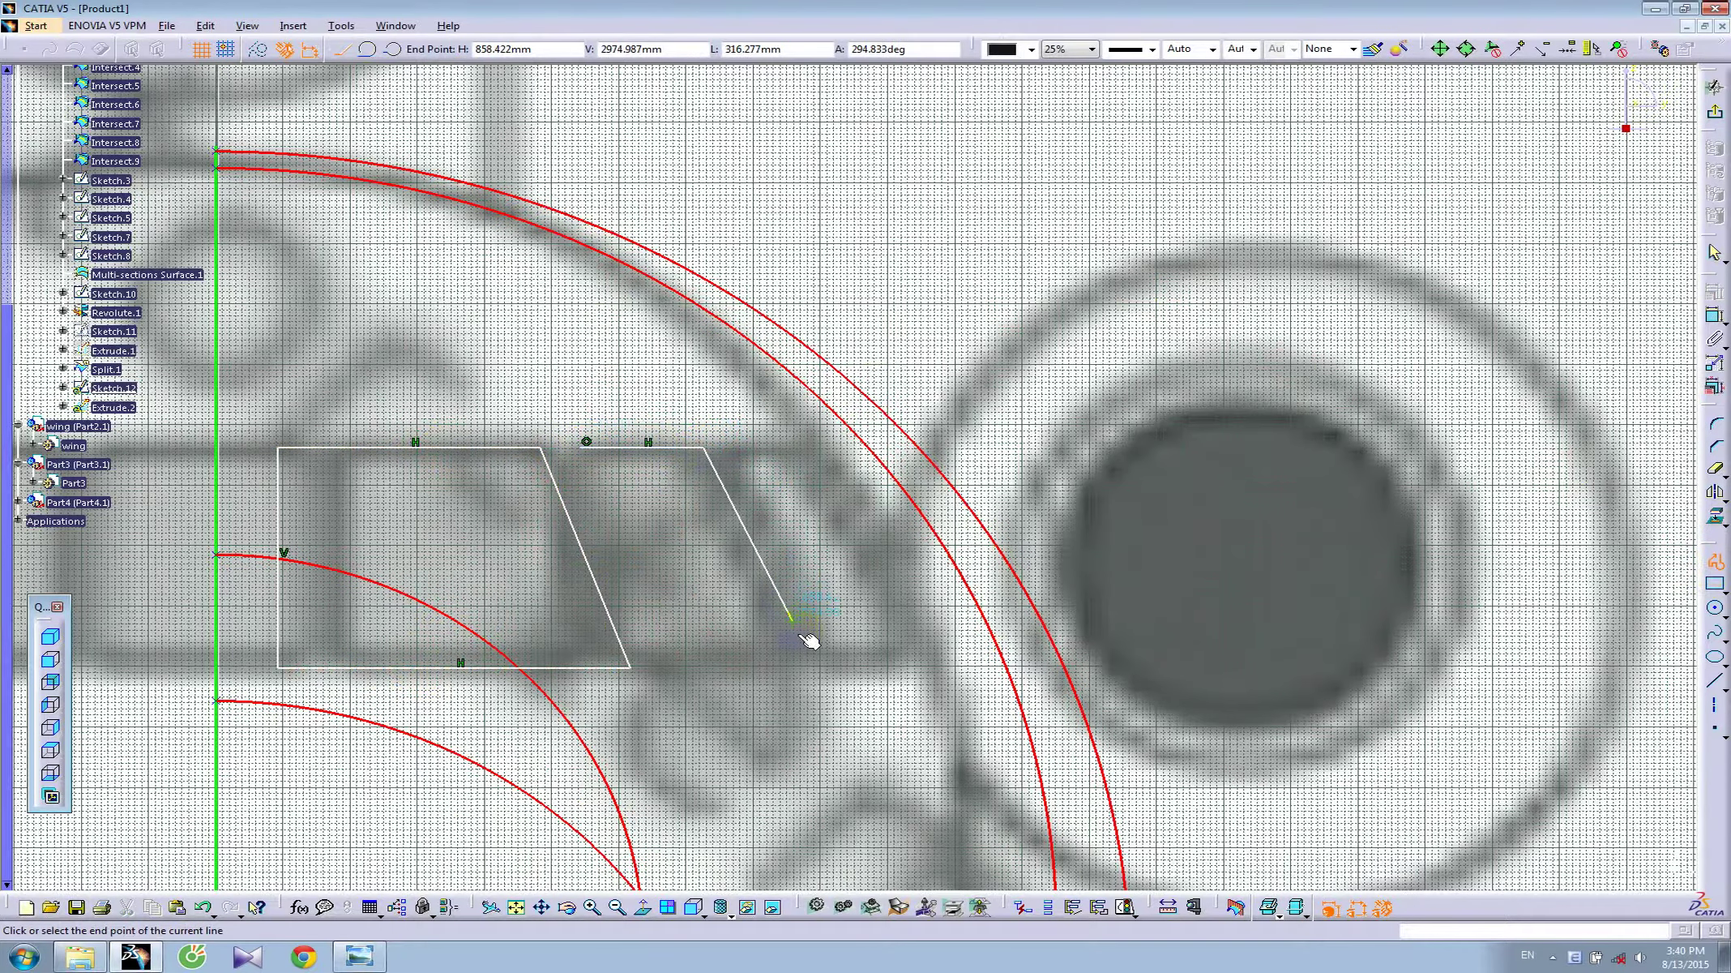
click(804, 660)
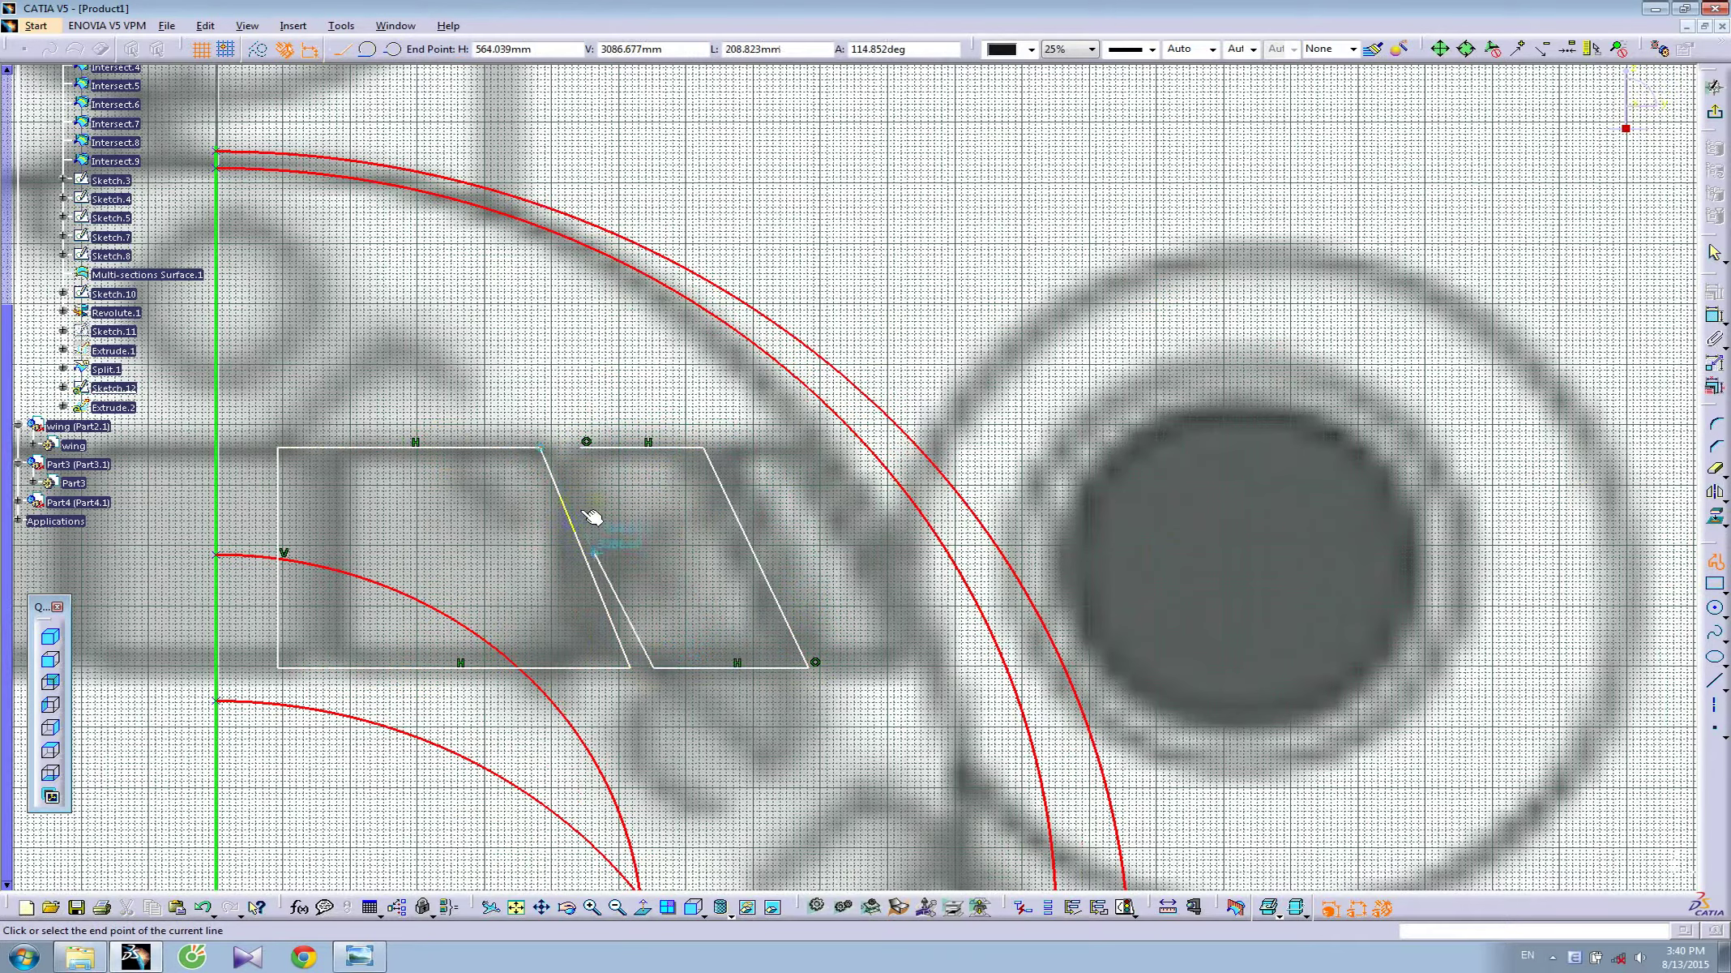
click(587, 442)
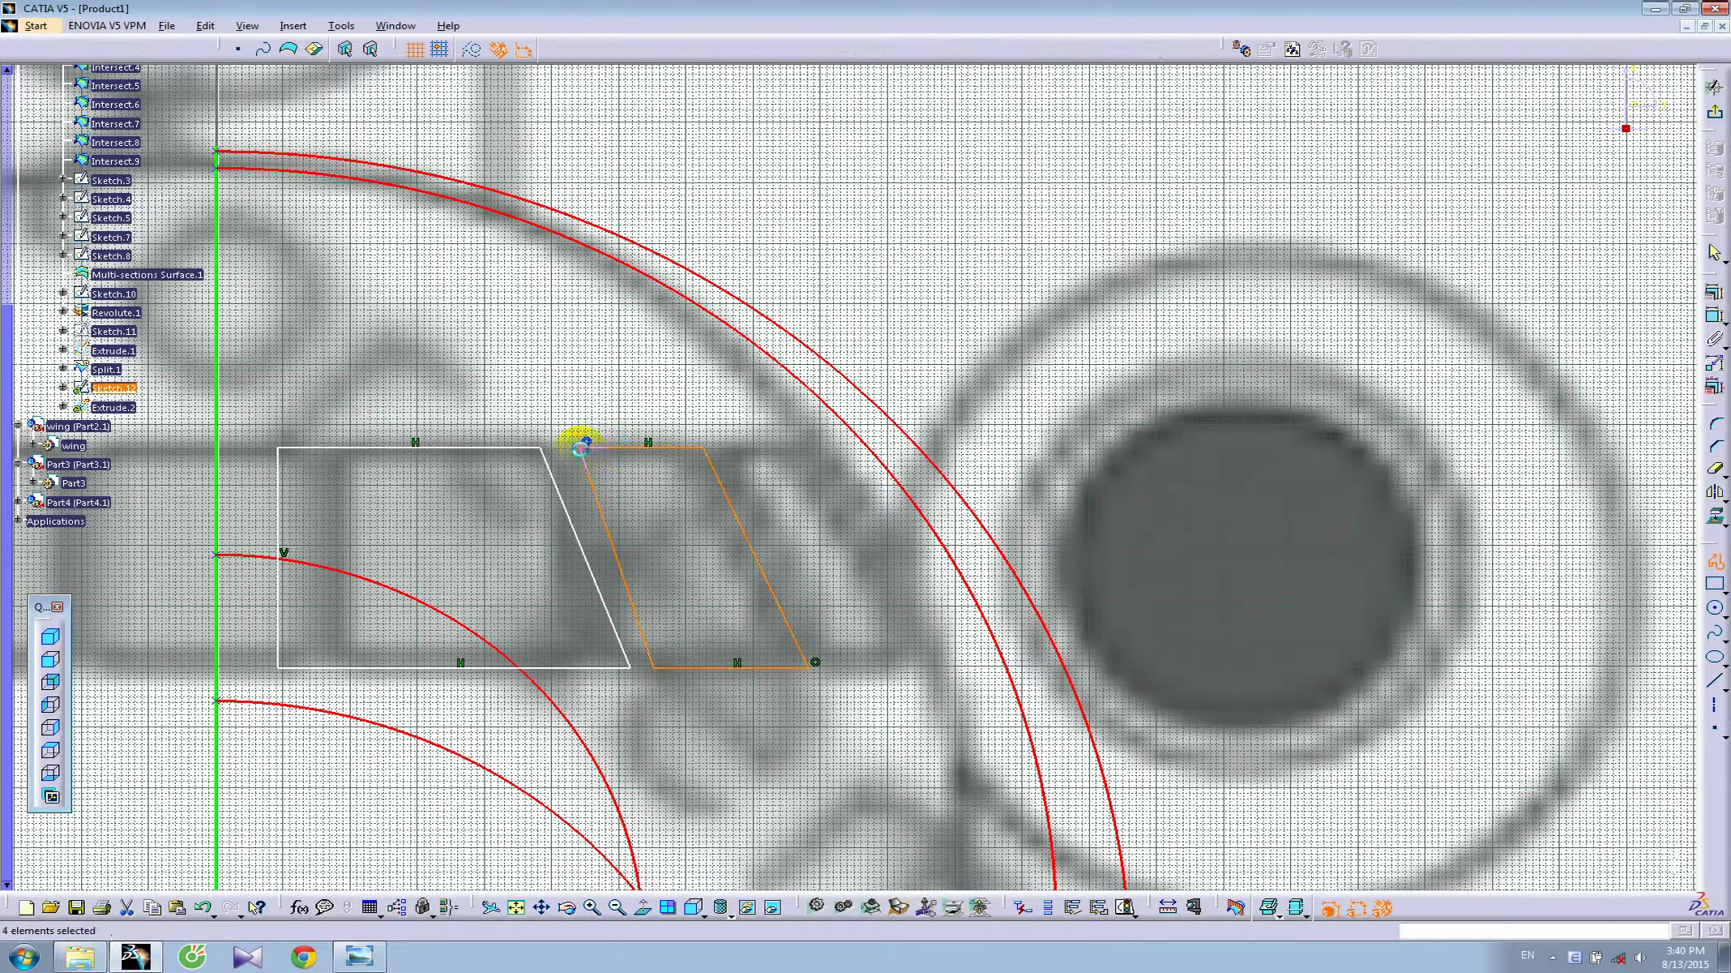
- Constrain the two neighbouring slanted window edges to be parallel
click(604, 528)
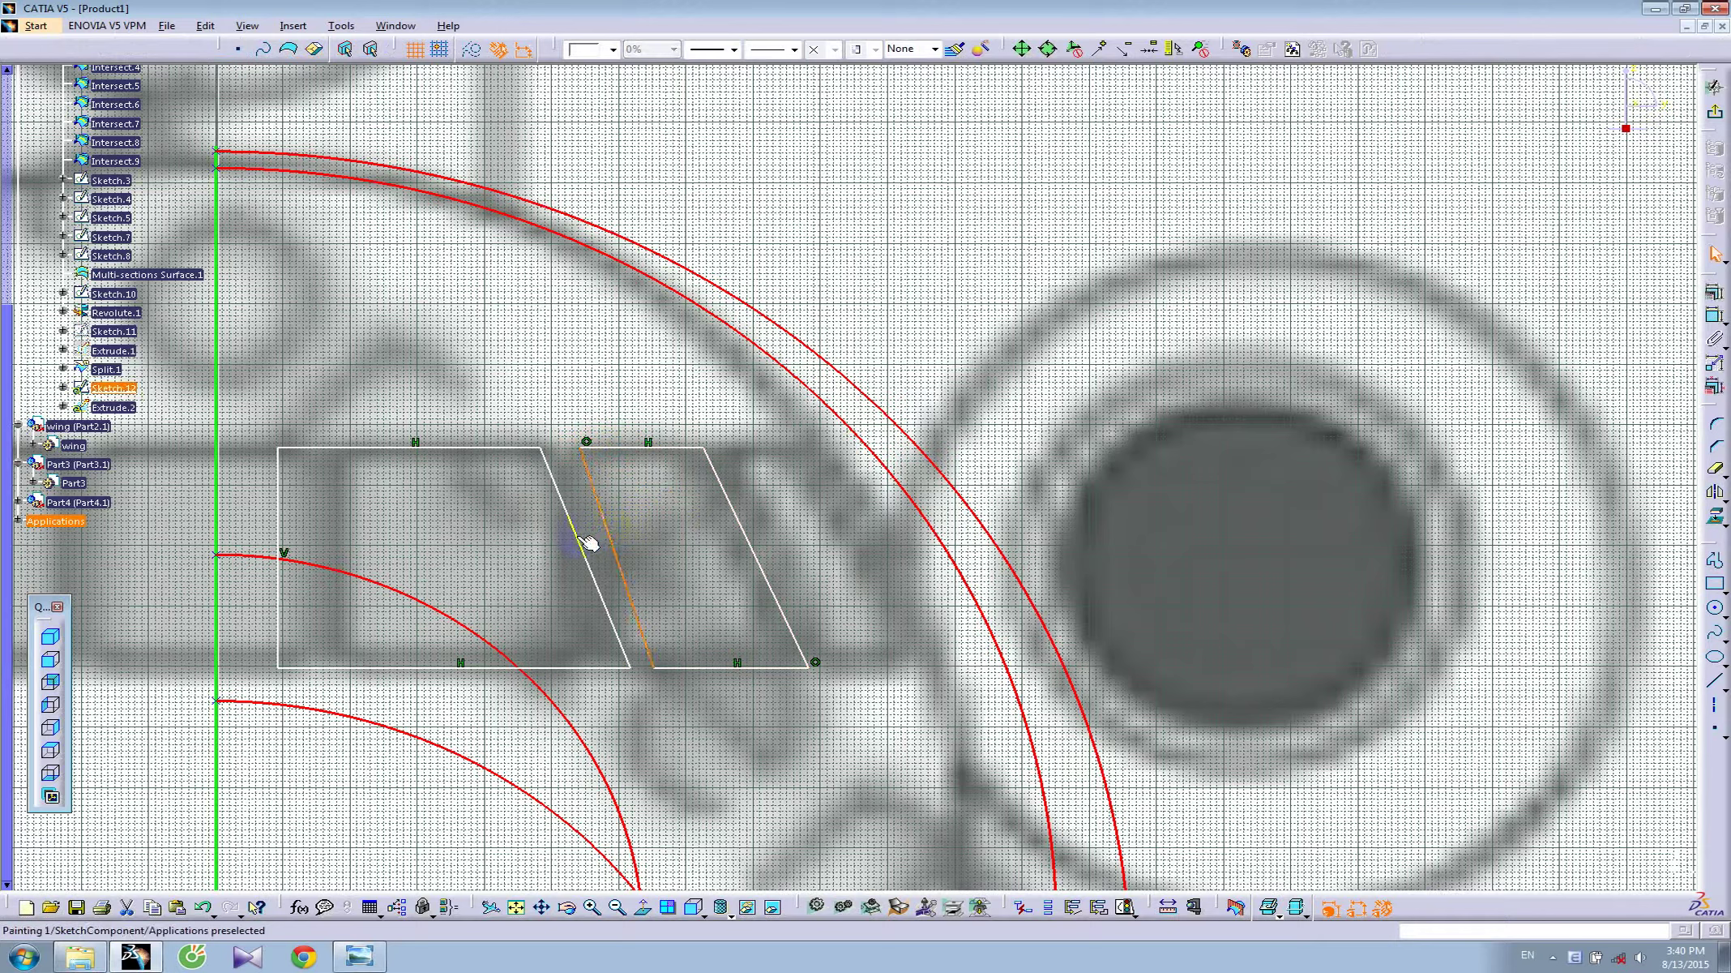
click(1710, 304)
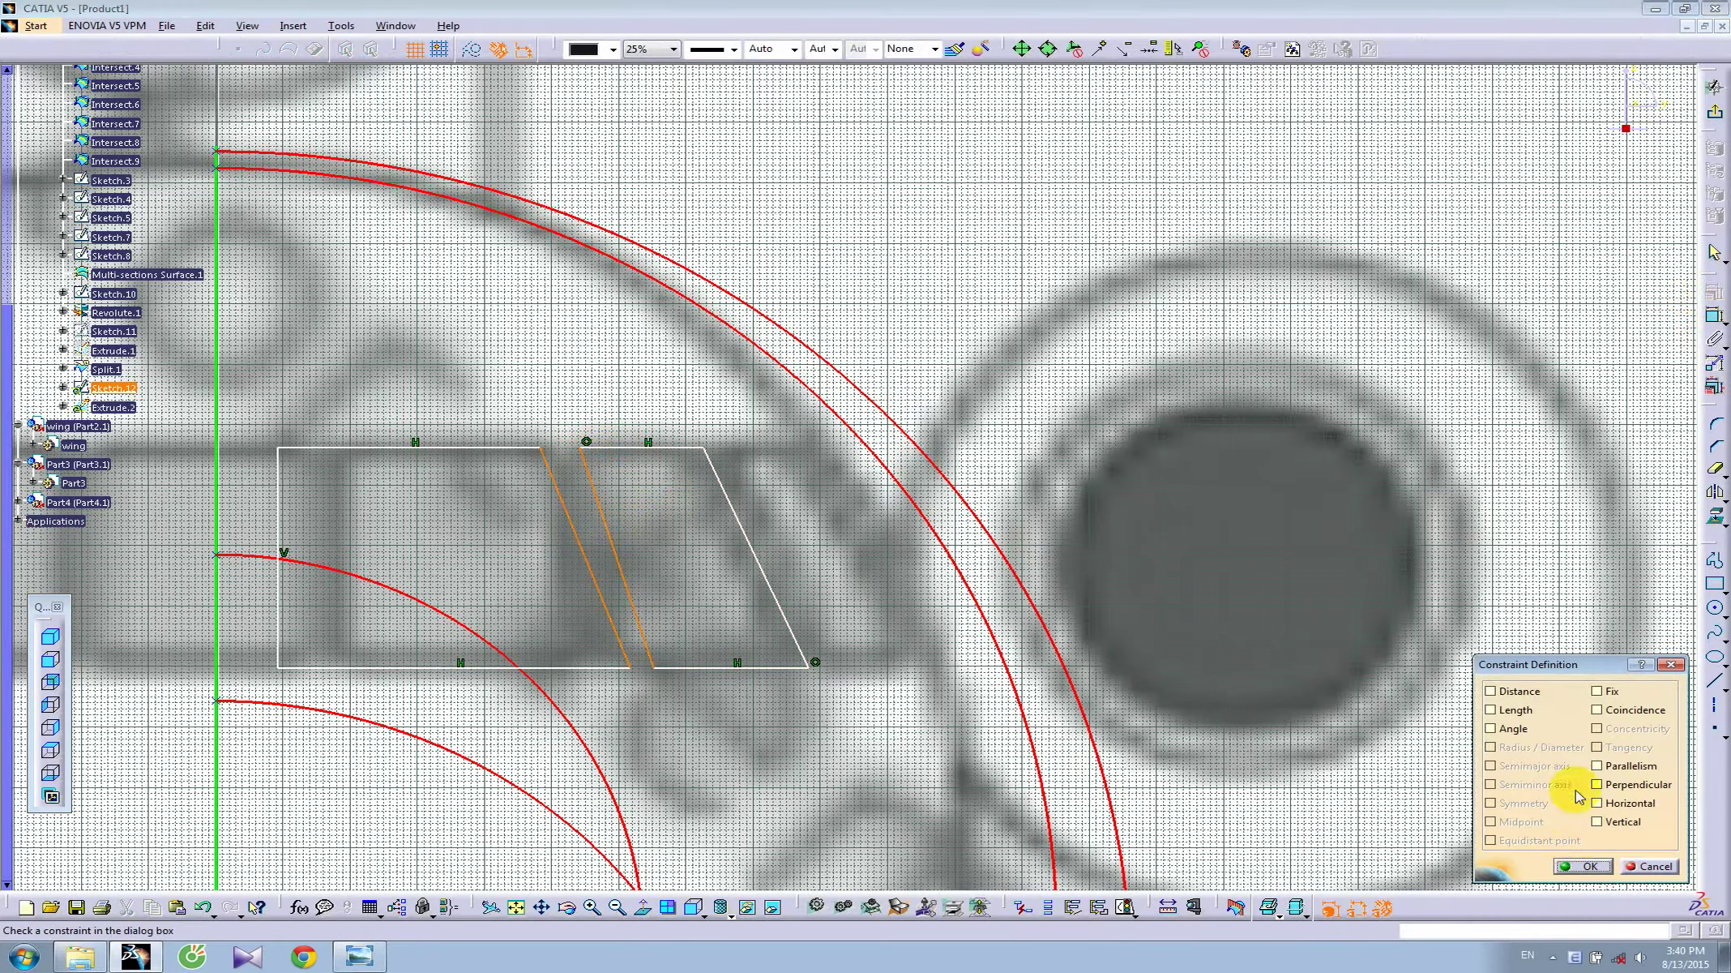
click(1596, 766)
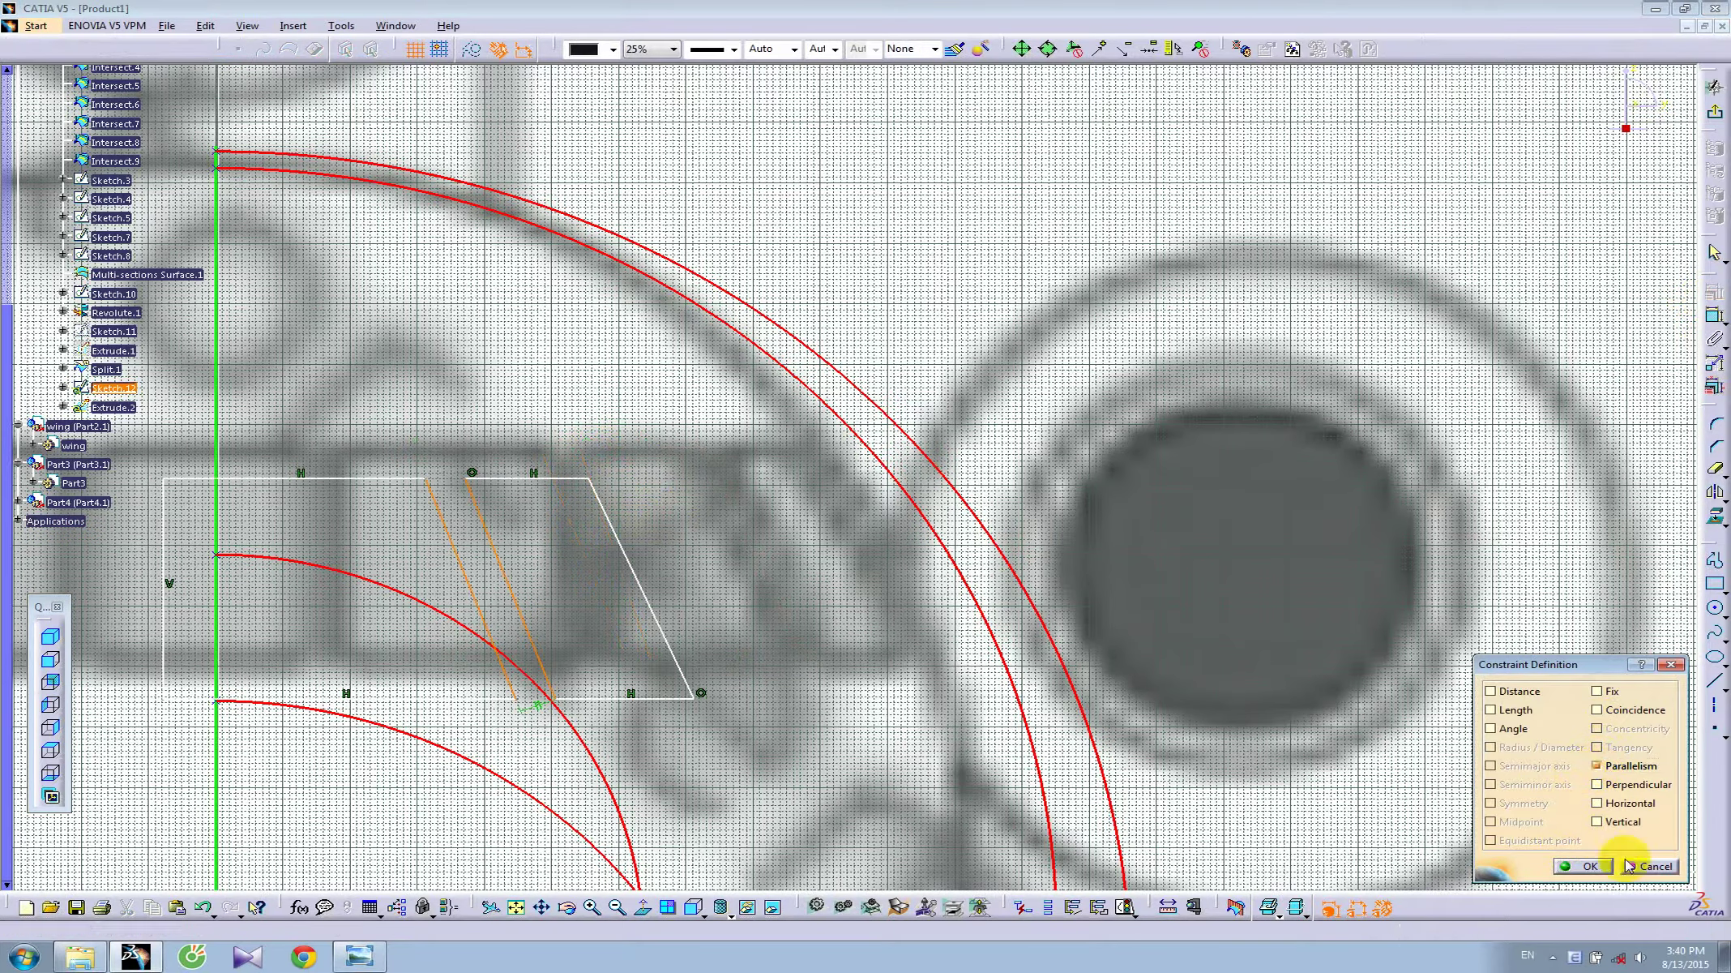
click(1588, 866)
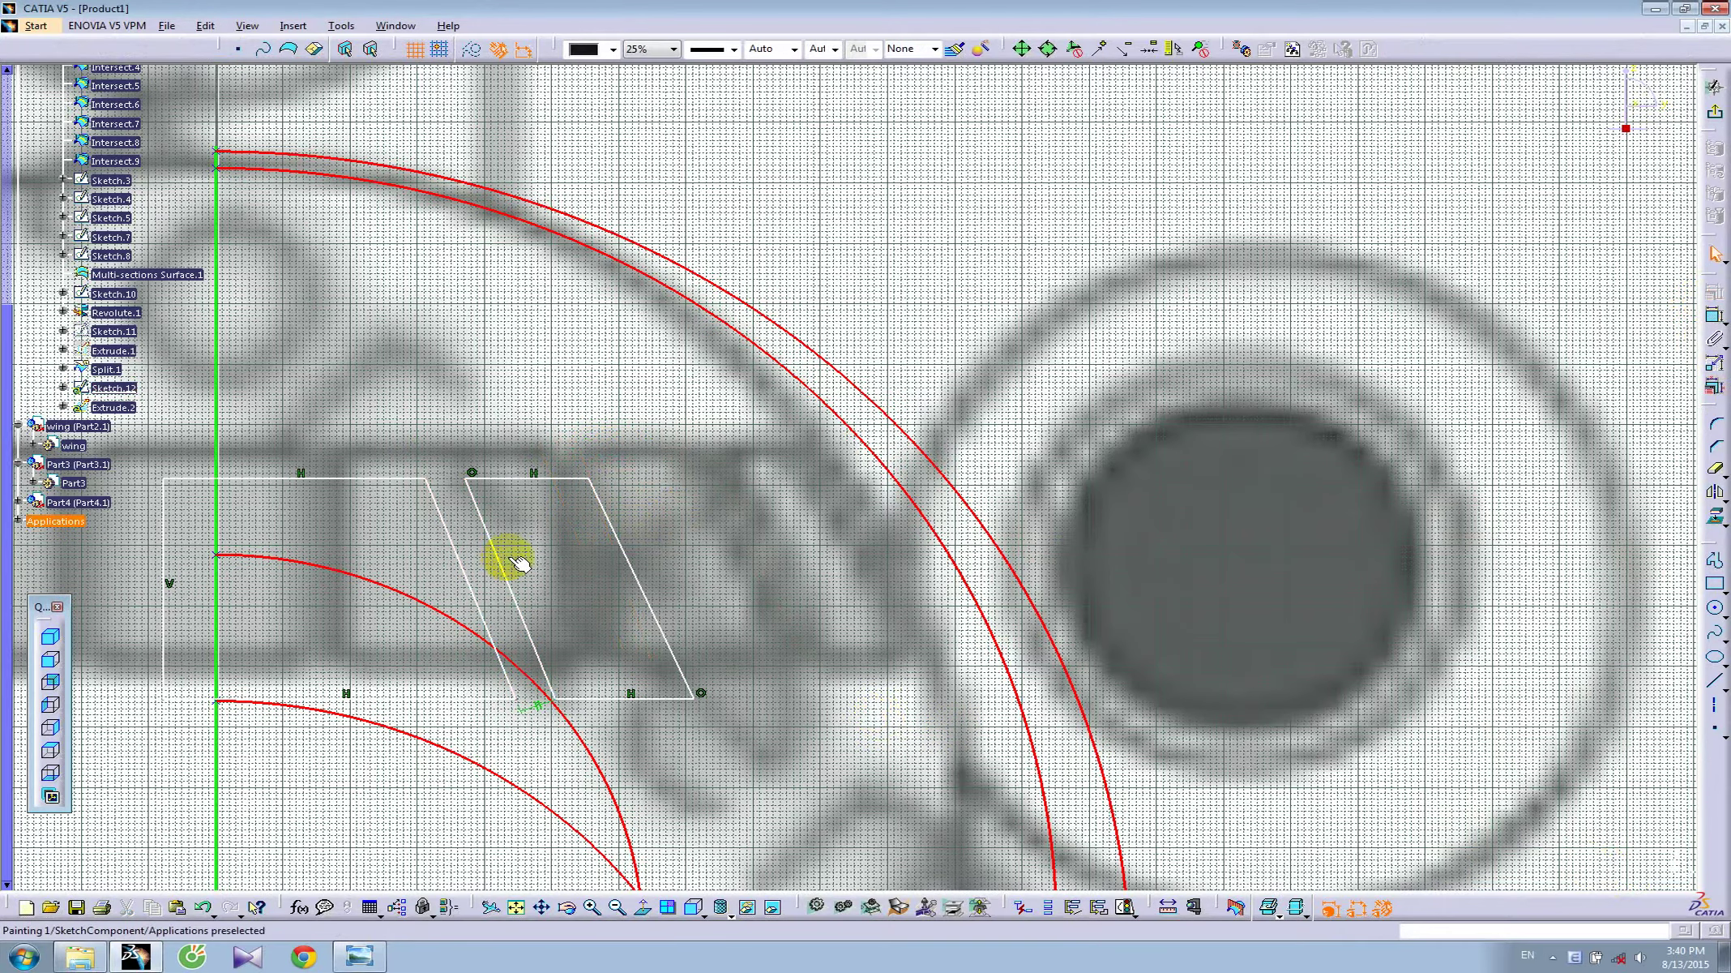
- Shift the slanted edge's bottom corner left to set the gap, then exit Sketch.12
drag(519, 561, 559, 545)
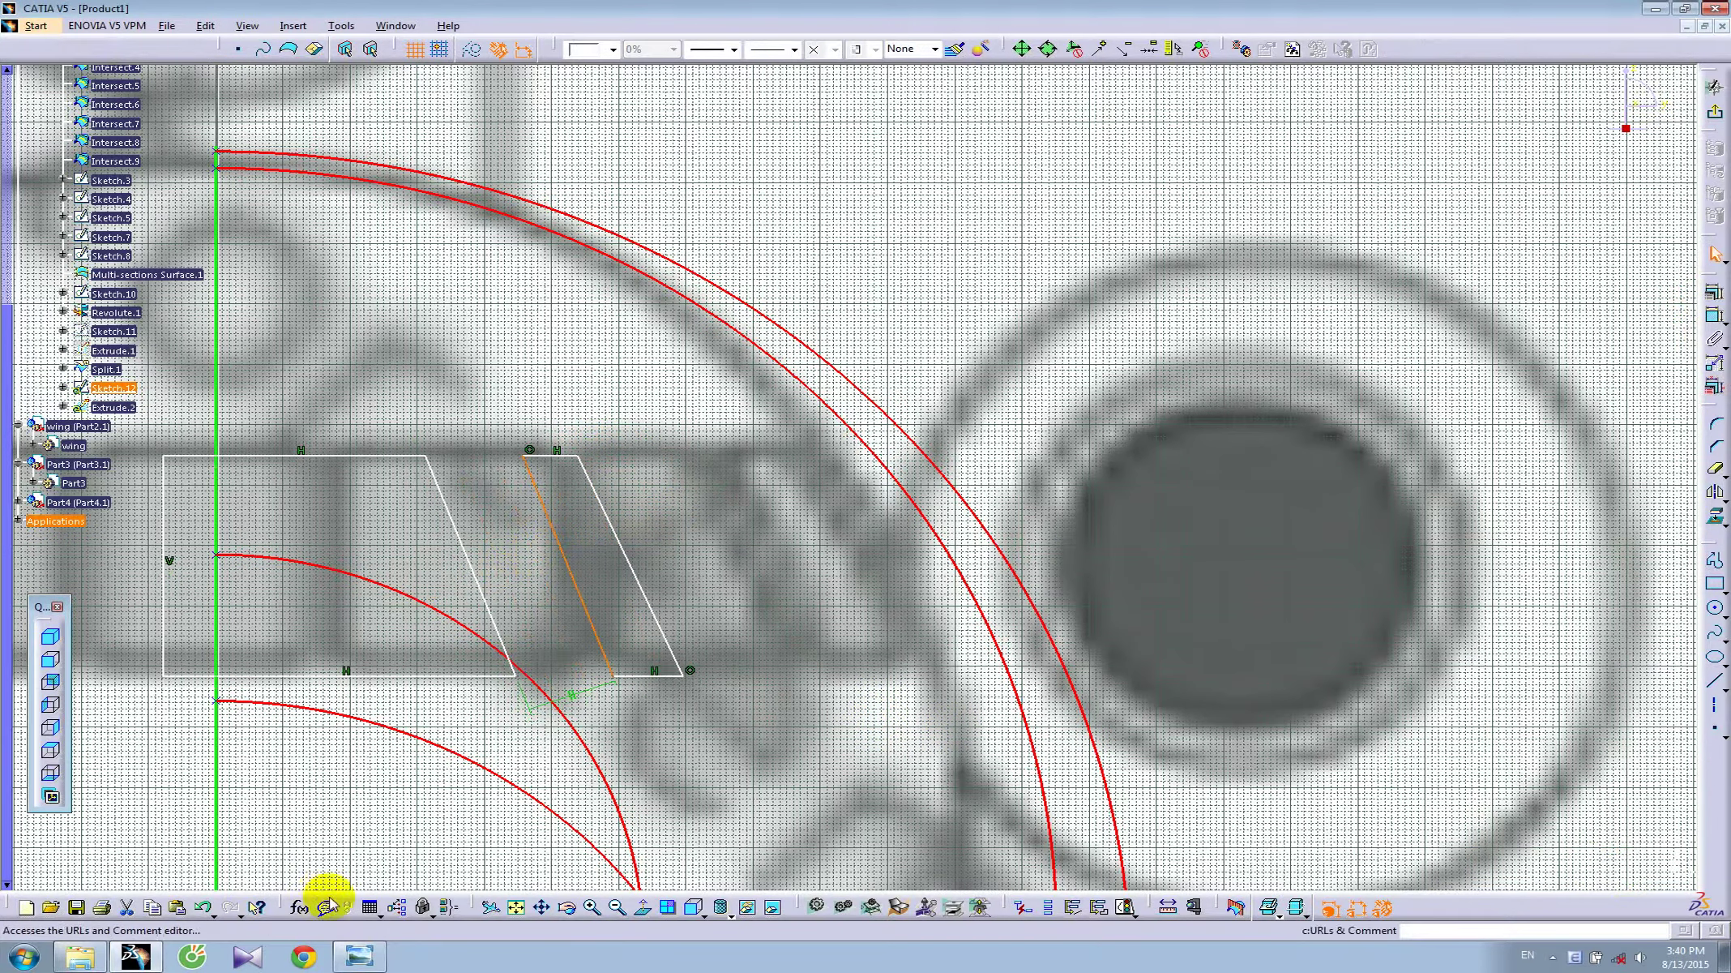
click(205, 909)
click(230, 907)
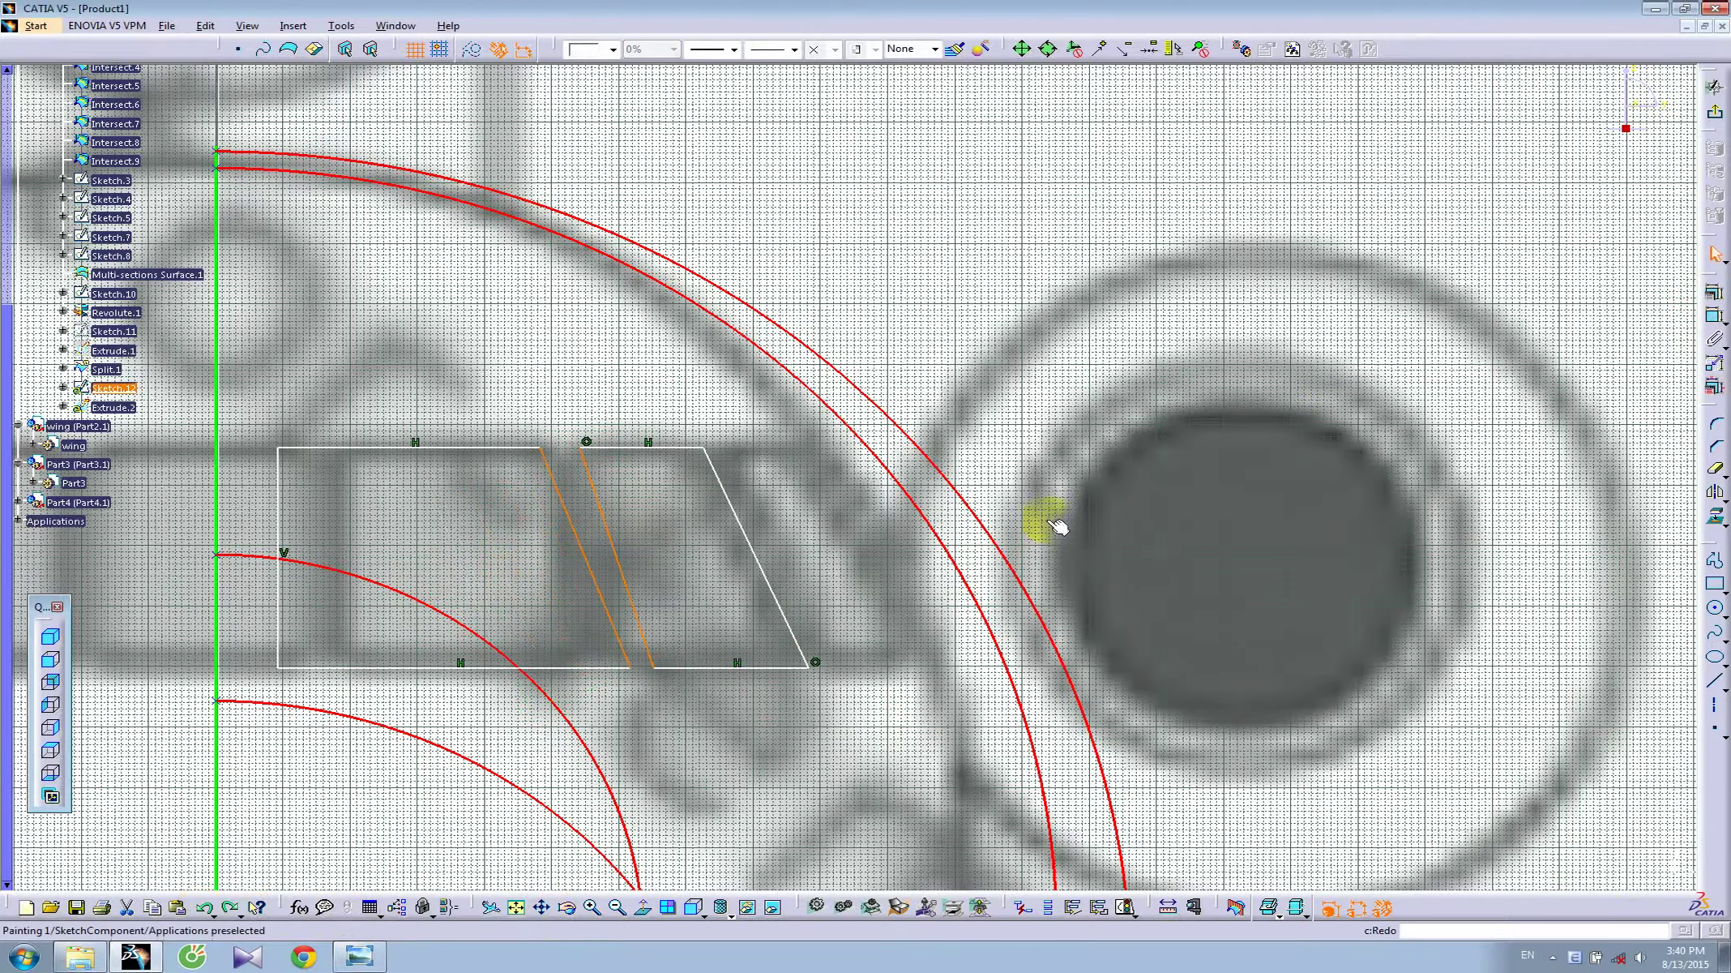
click(1334, 385)
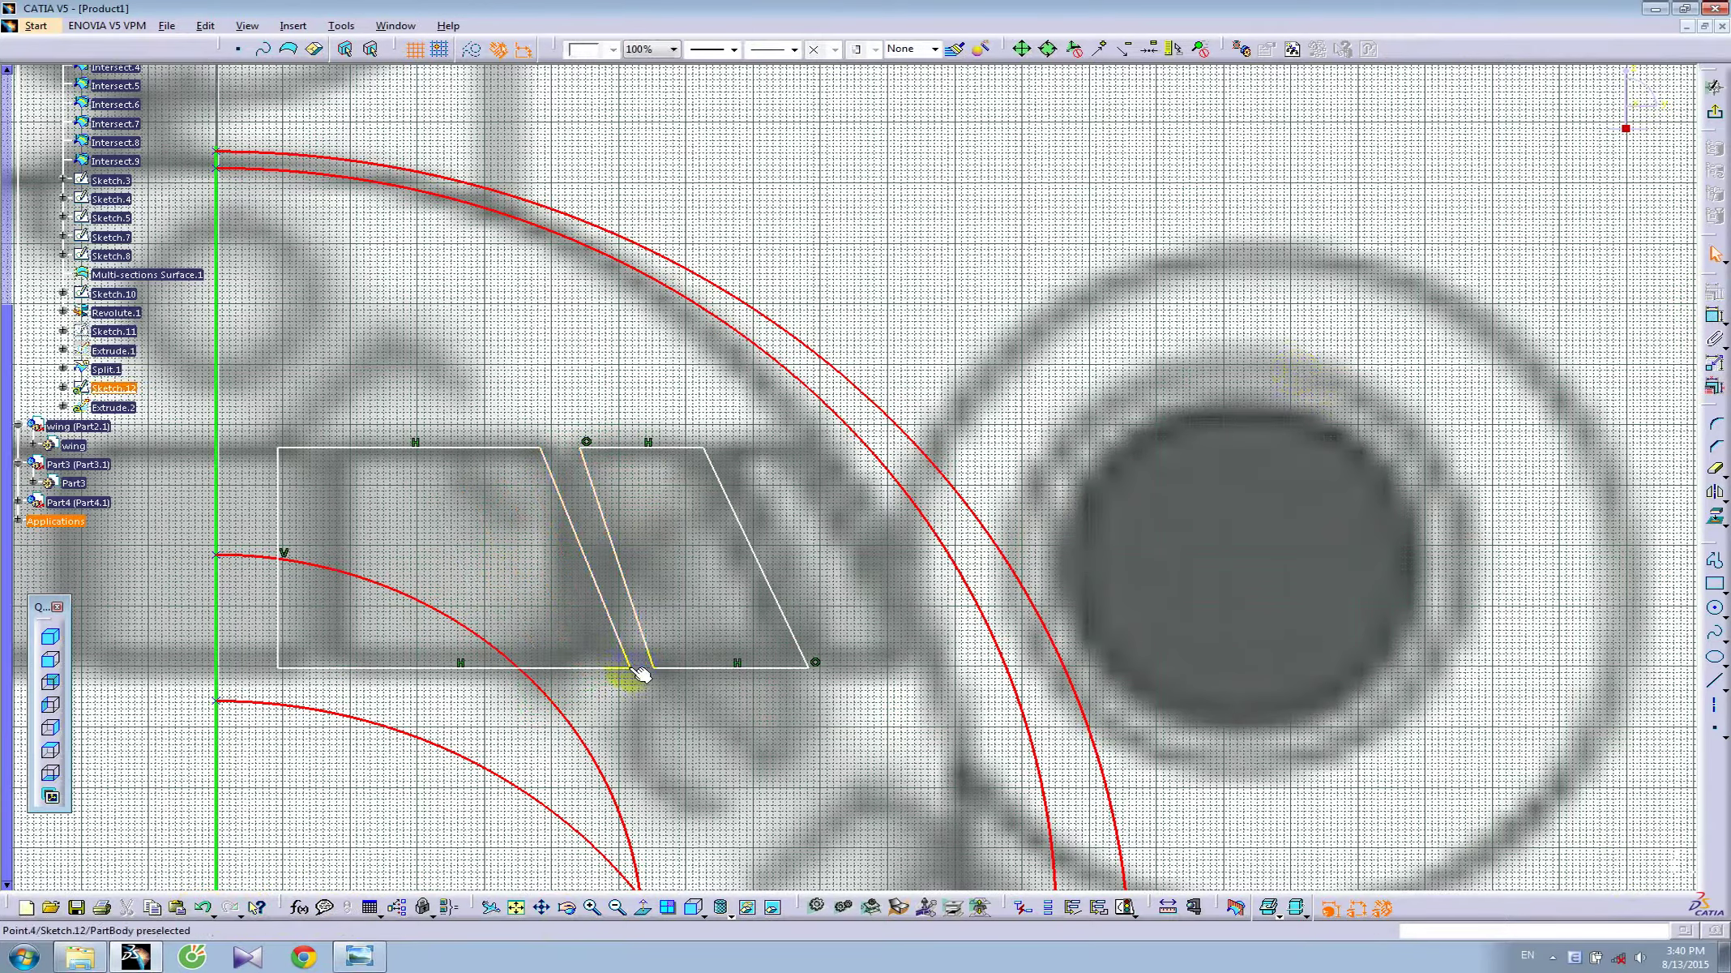
drag(639, 671, 619, 668)
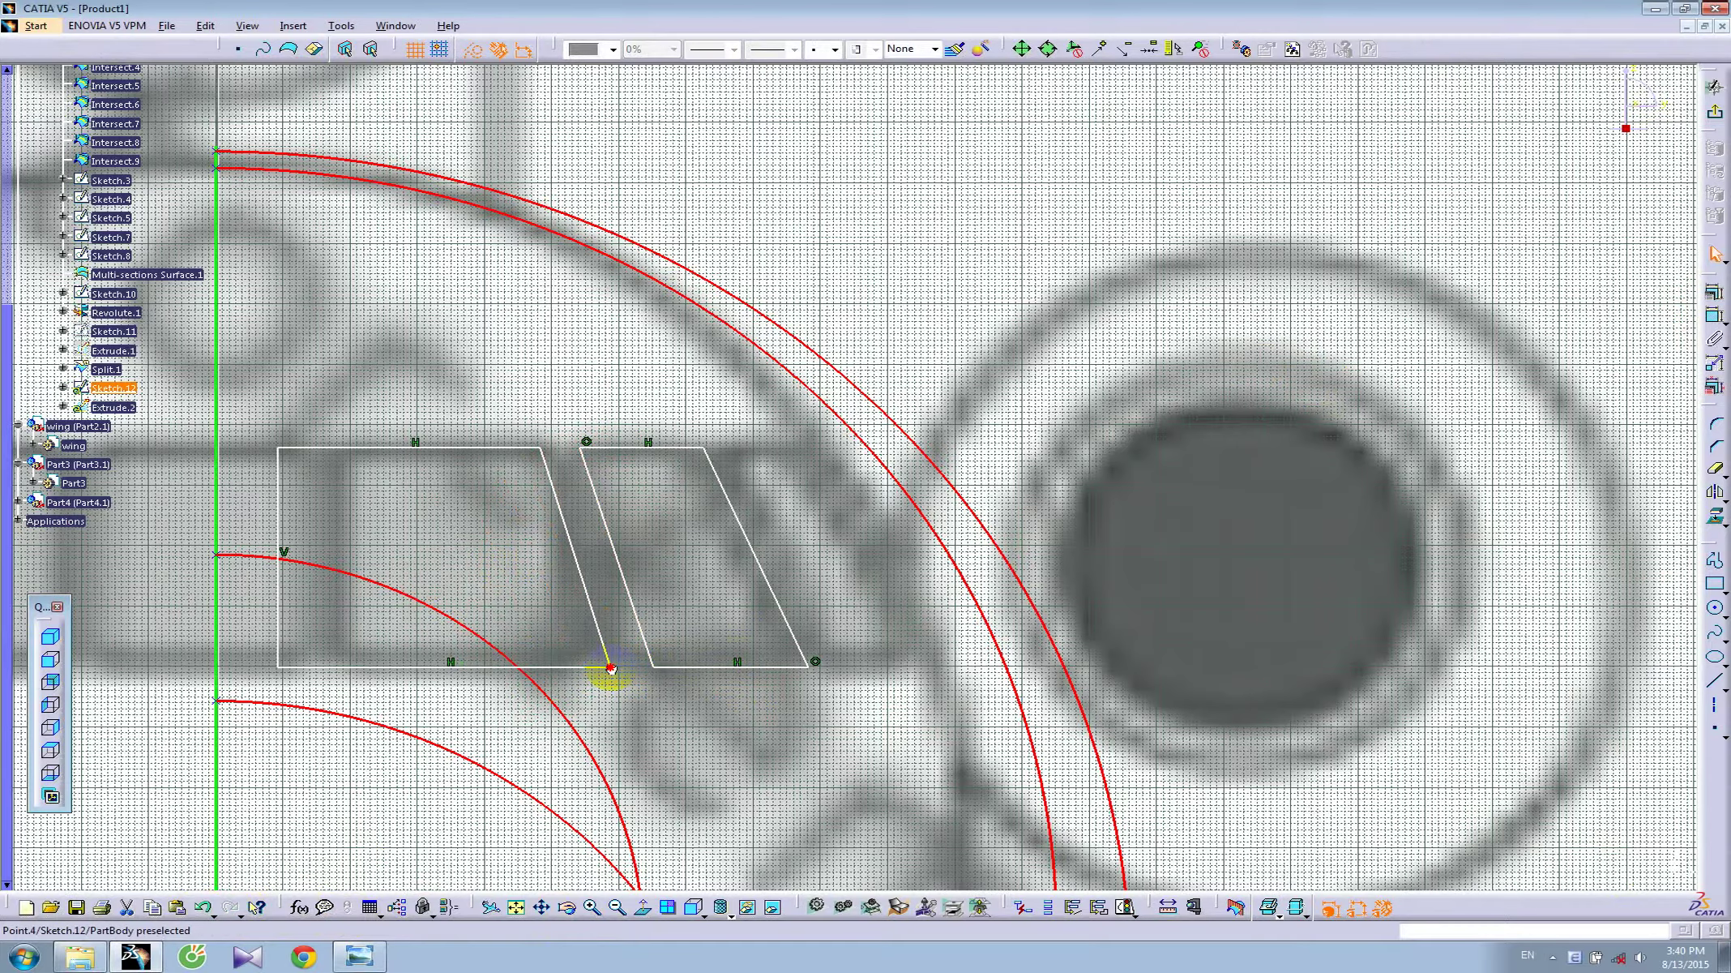
click(1716, 112)
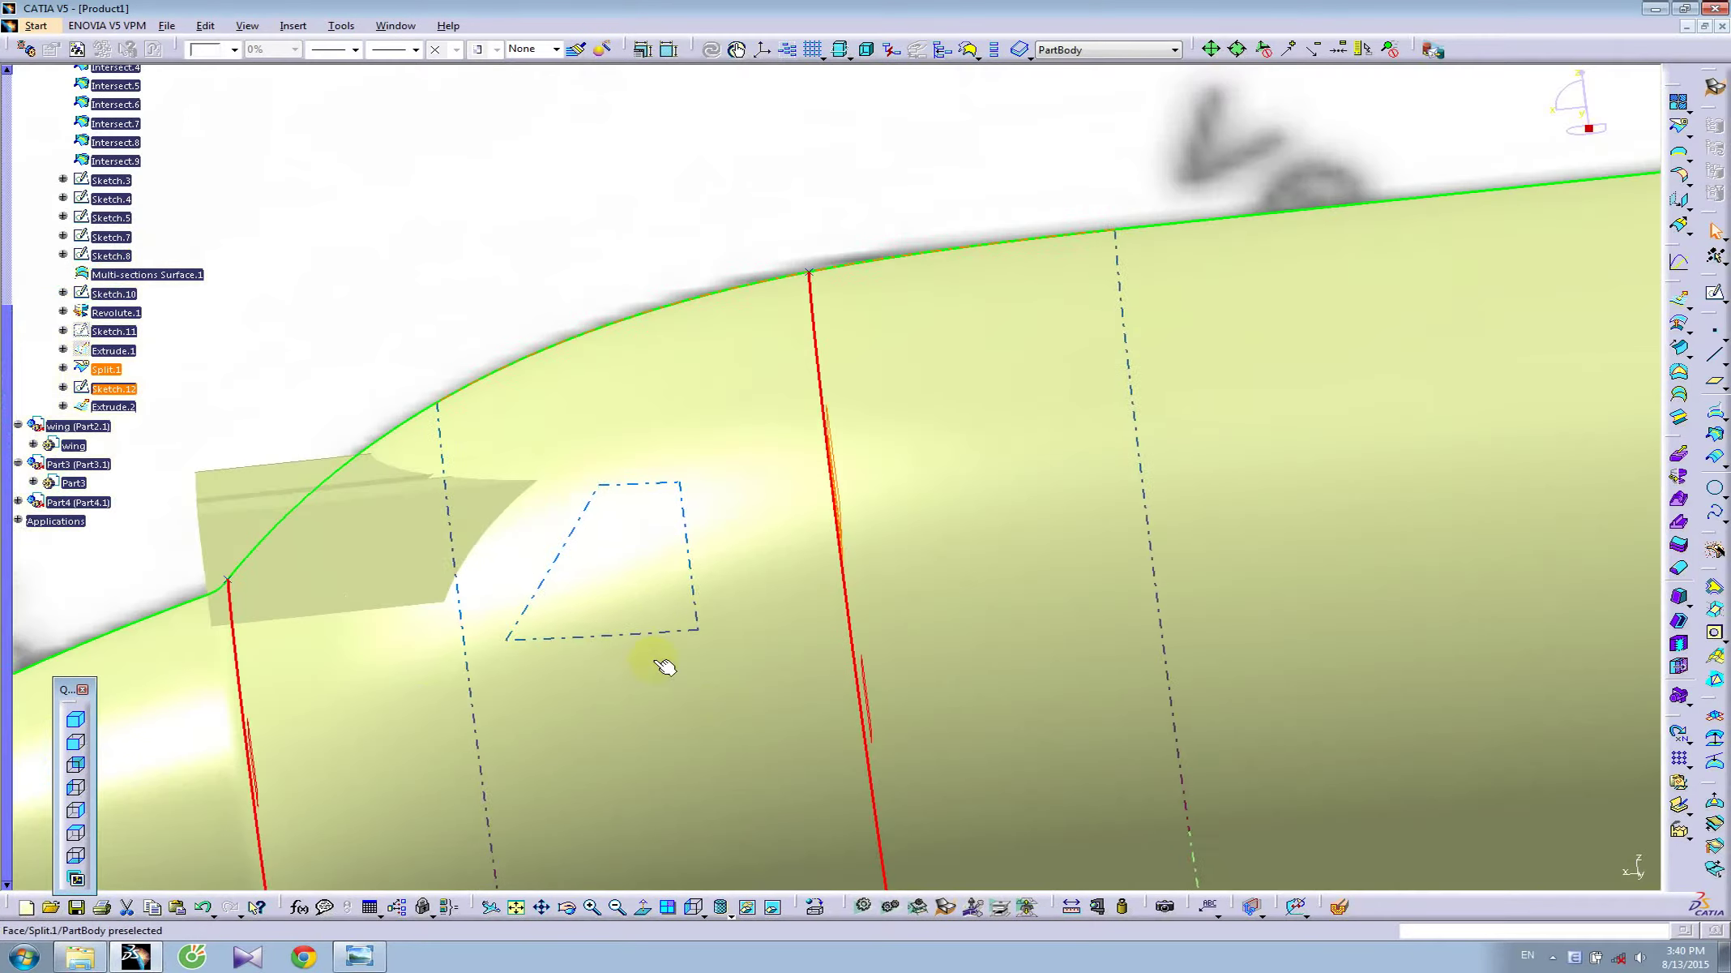
- In Sketch.12, lower the outlines' bottom edges and move the first outline's left edge outward
mouse_move(664, 666)
middle_down()
mouse_move(690, 555)
mouse_move(549, 561)
middle_up()
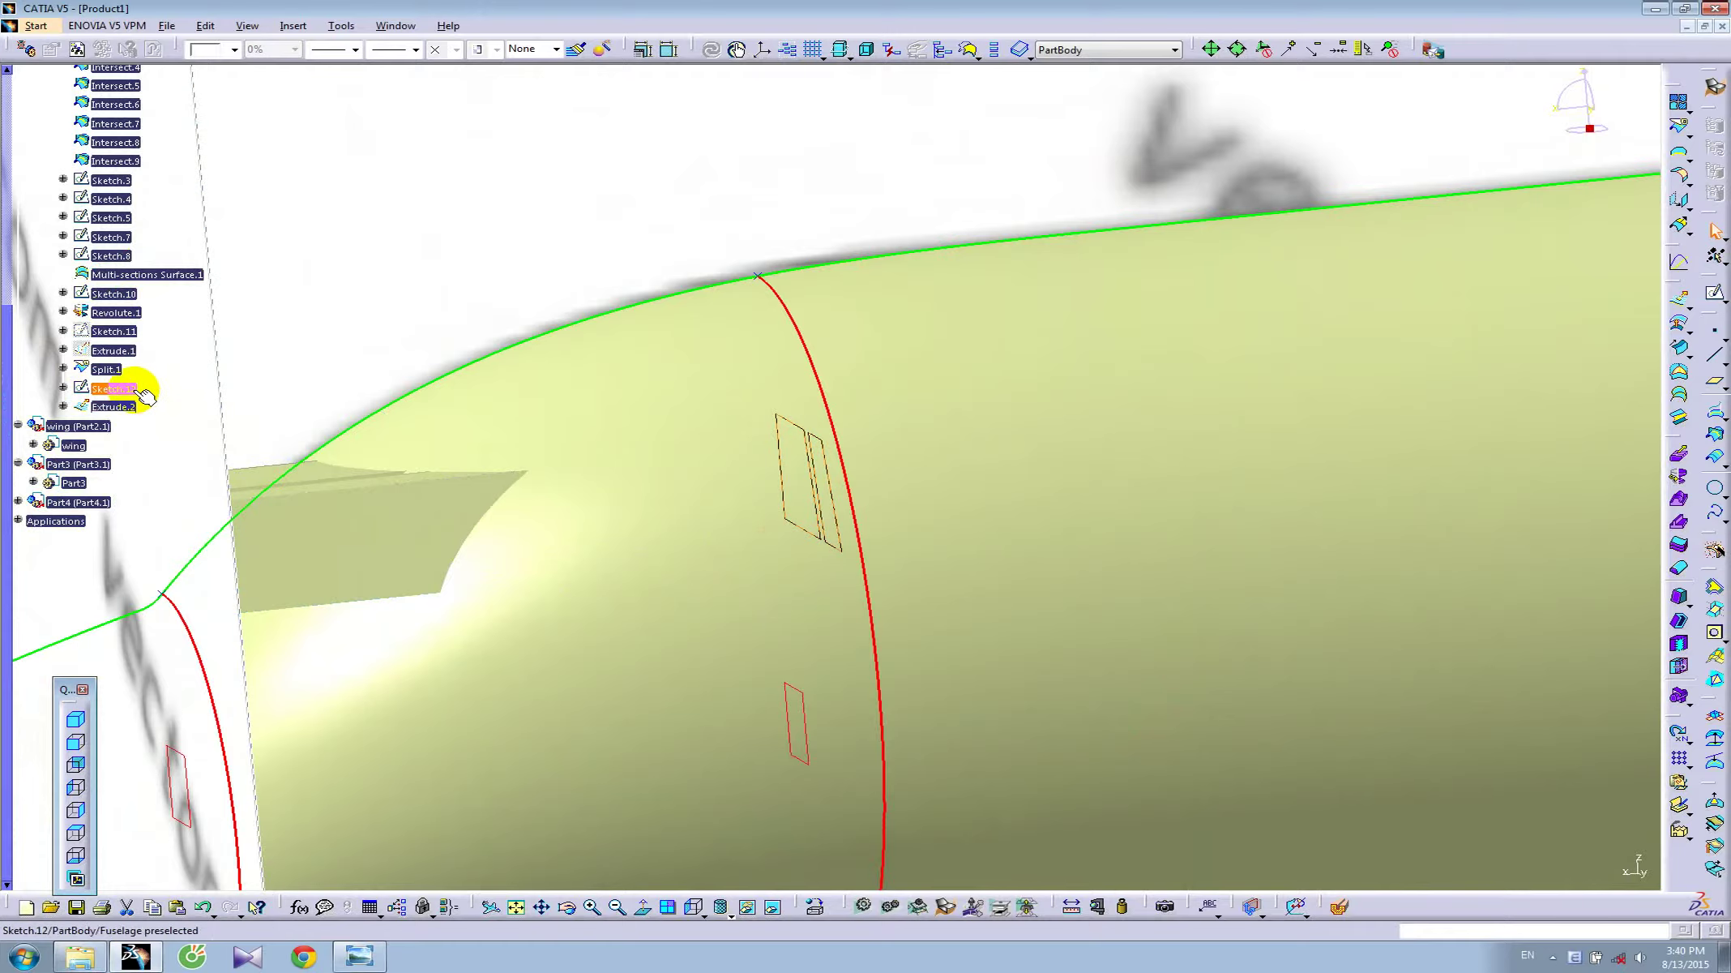
double_click(114, 387)
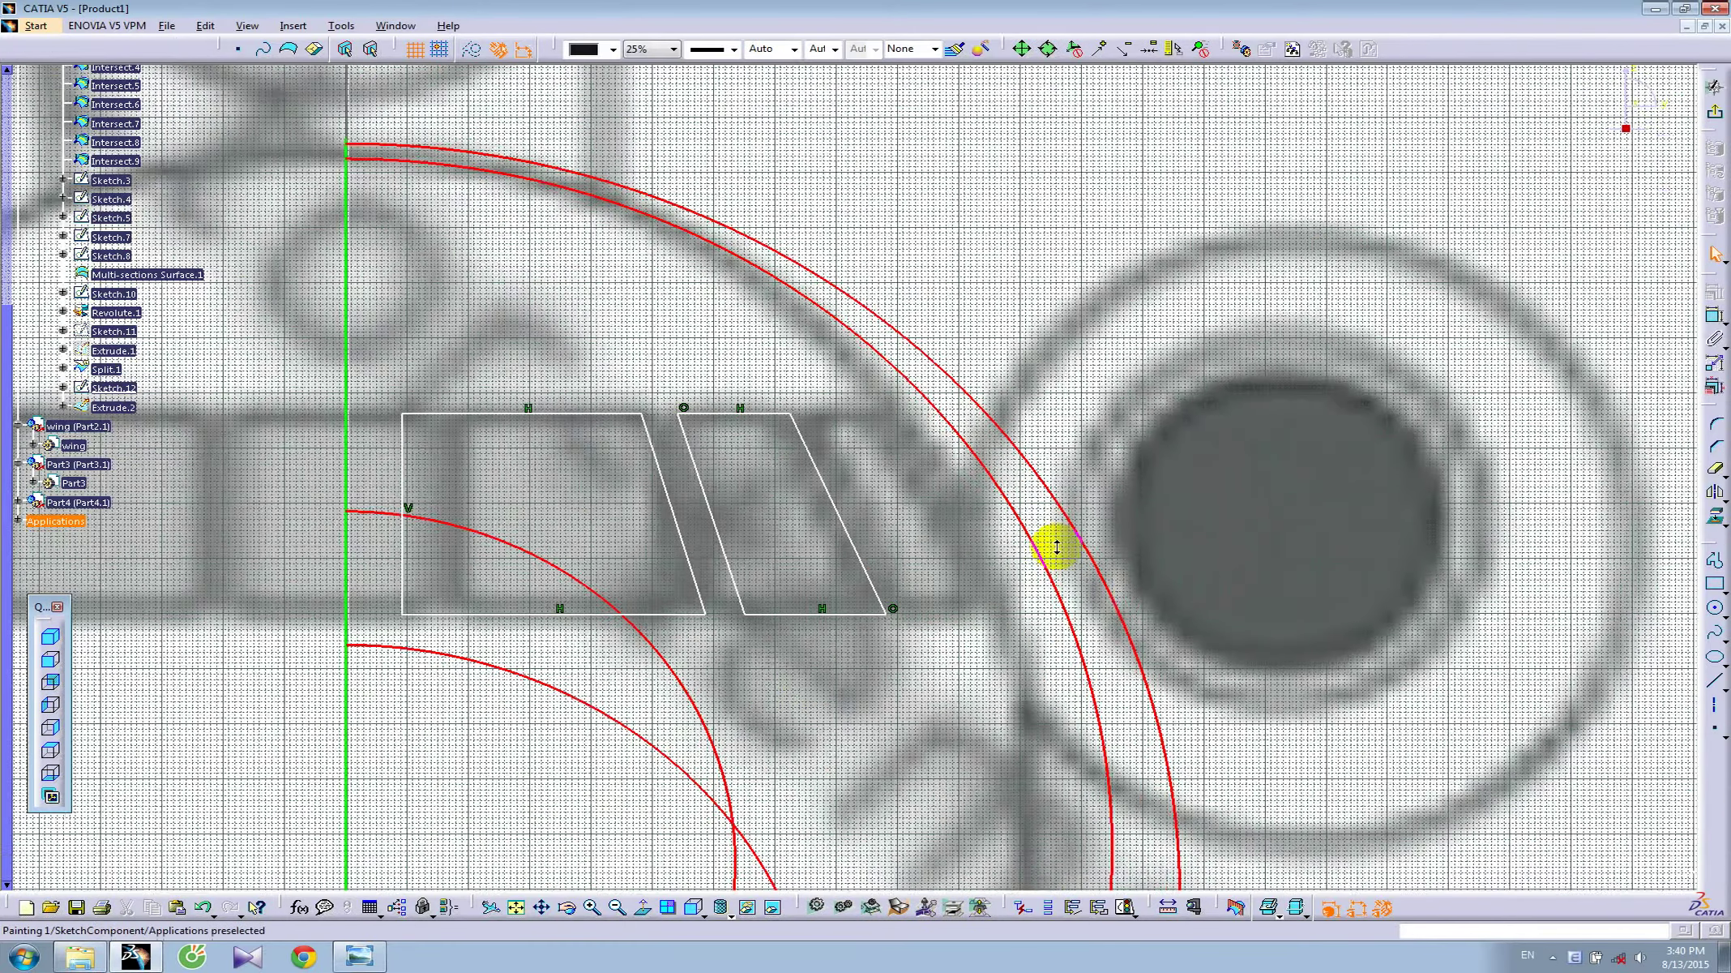
ctrl+middle_drag(1051, 626, 1048, 541)
drag(812, 630, 815, 653)
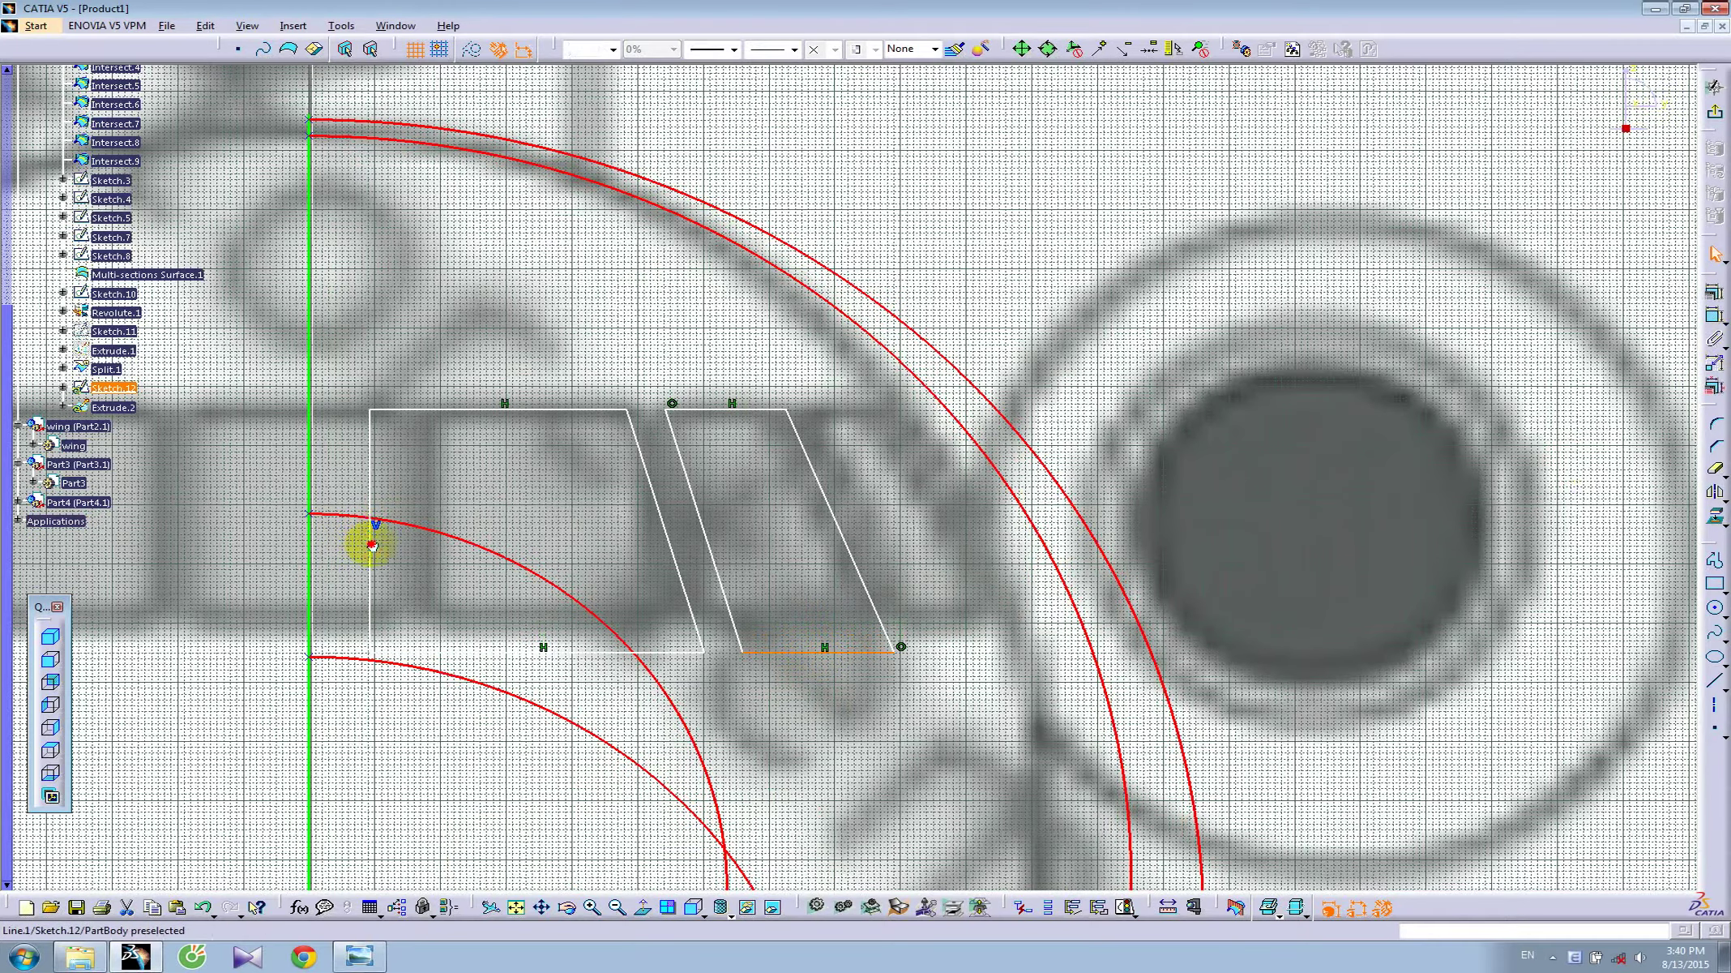
drag(364, 545, 354, 544)
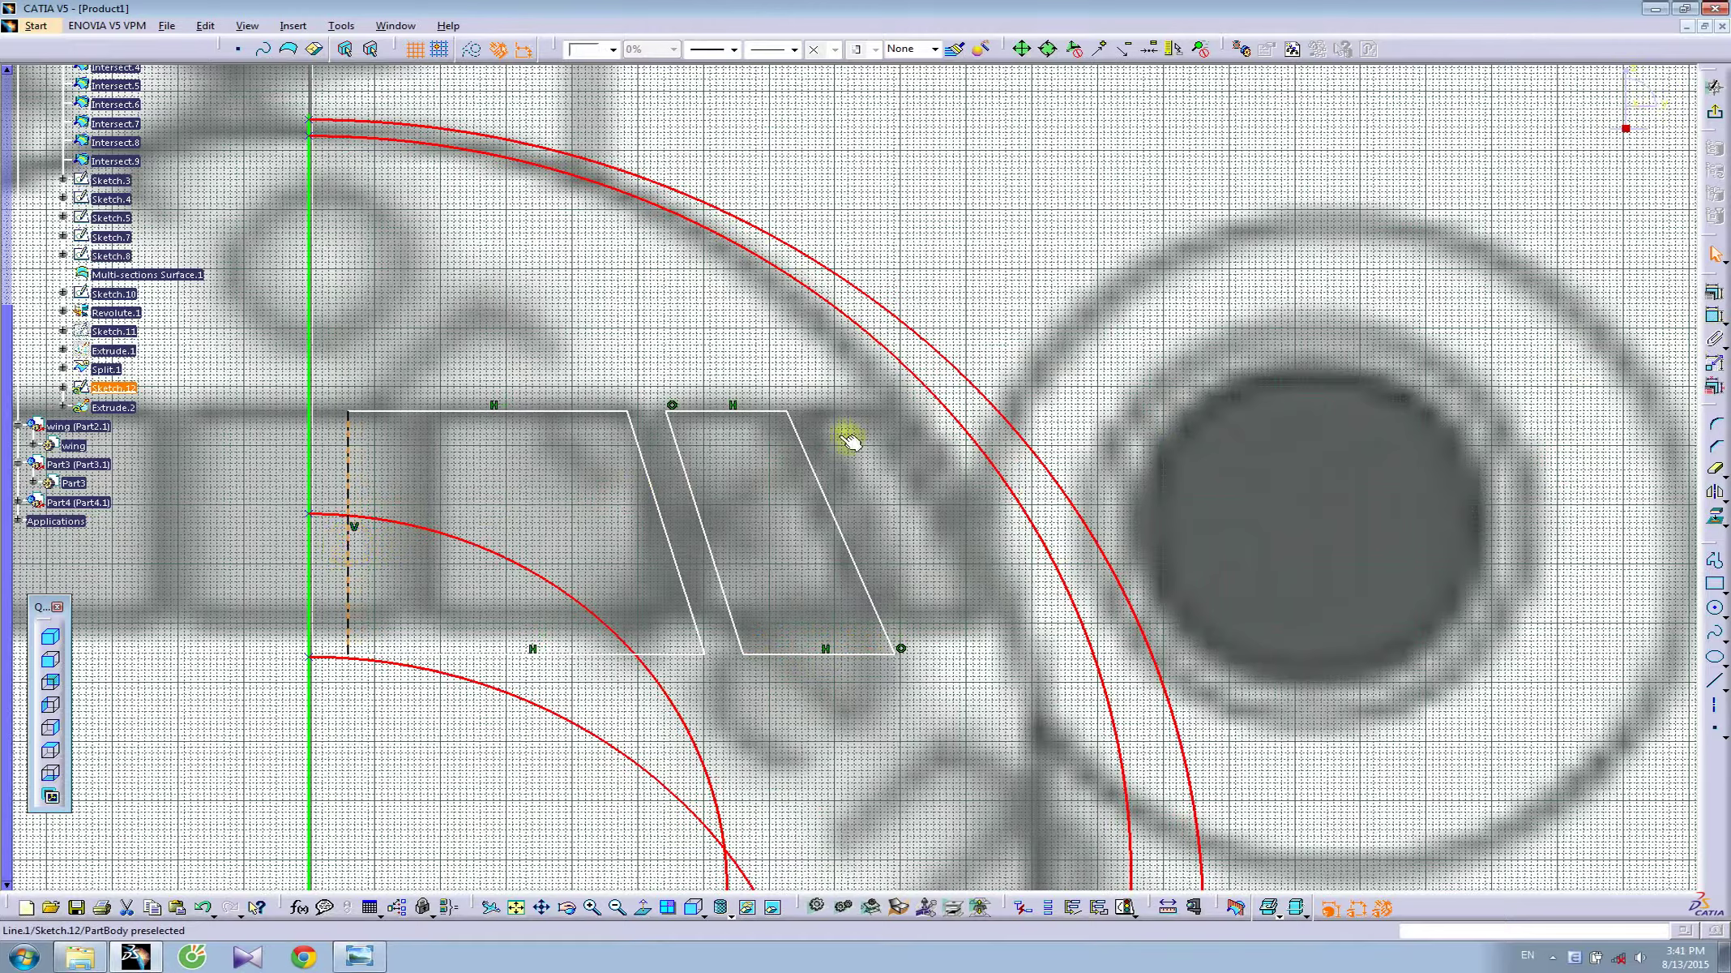
click(1714, 111)
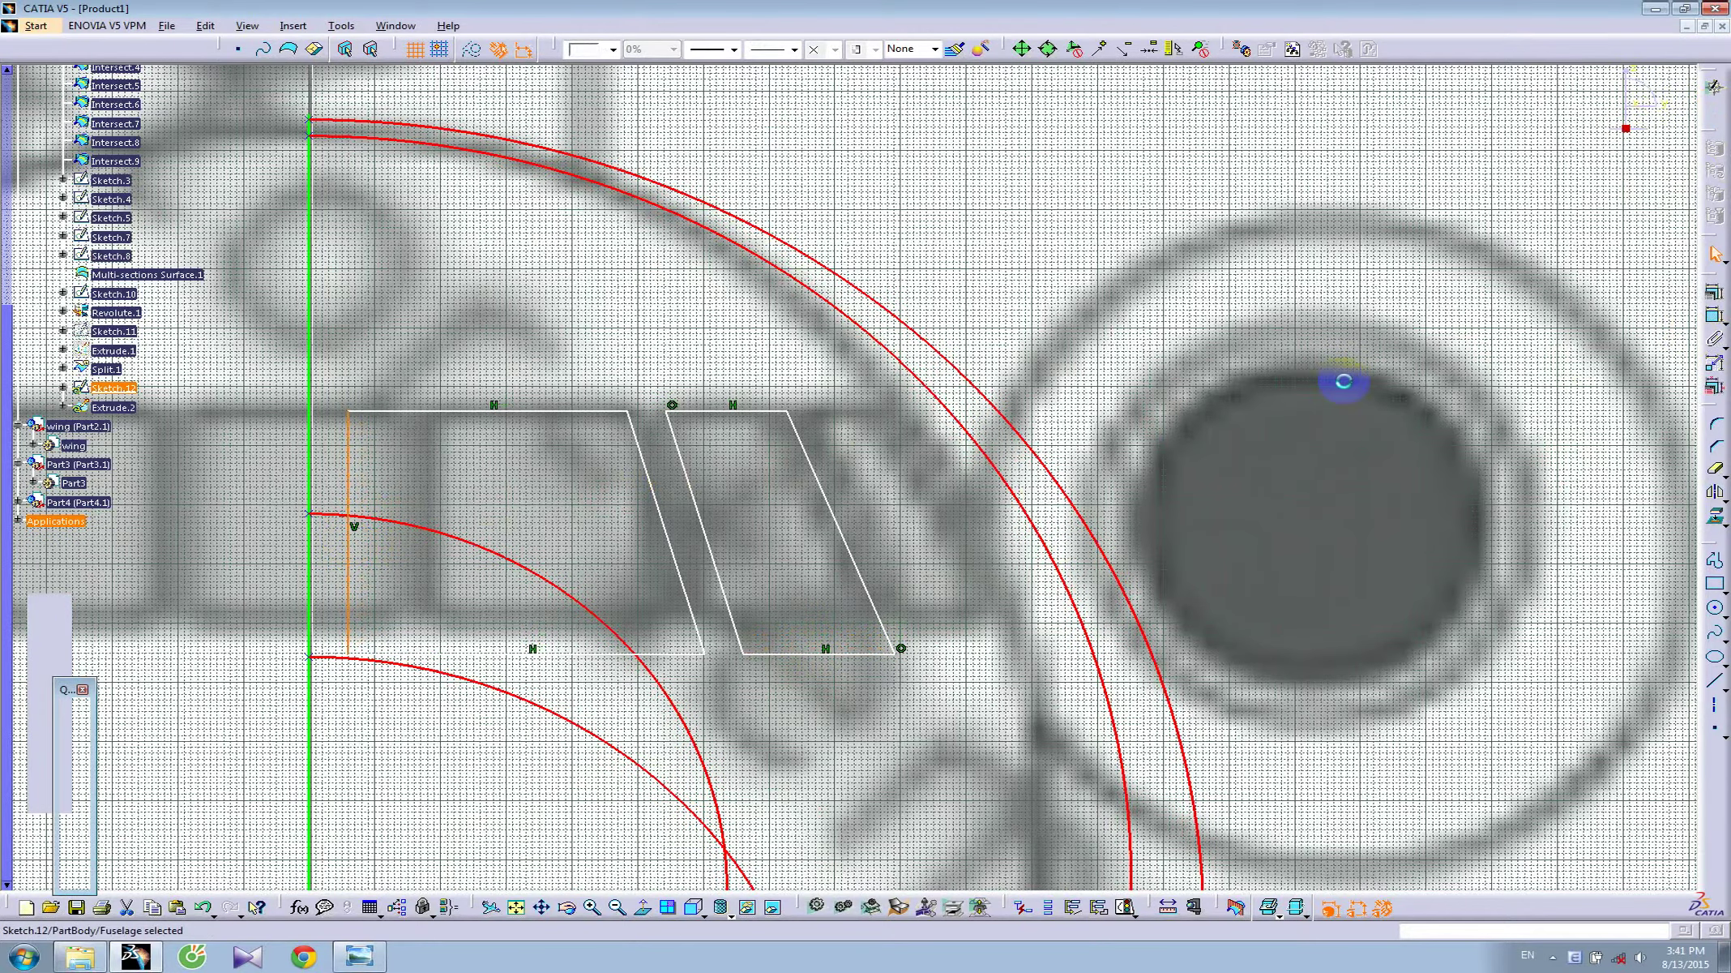
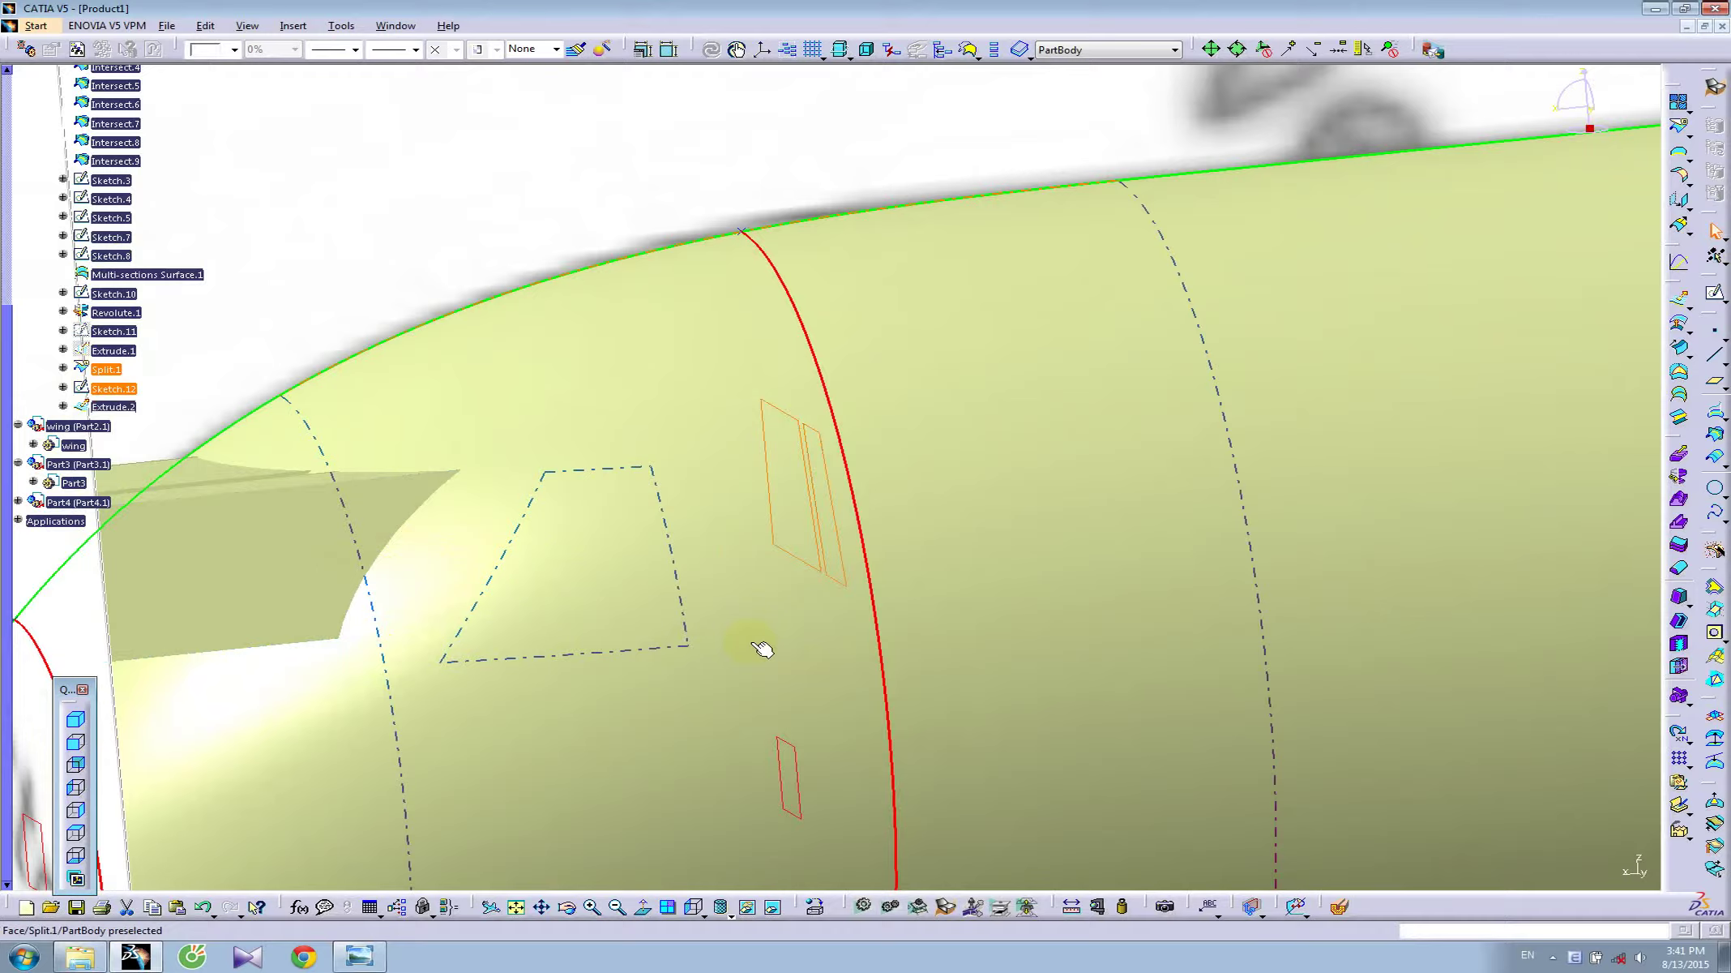
- Widen Sketch.12's right parallelogram: slanted edge outward, bottom edge lowered, then return to 3D
click(113, 388)
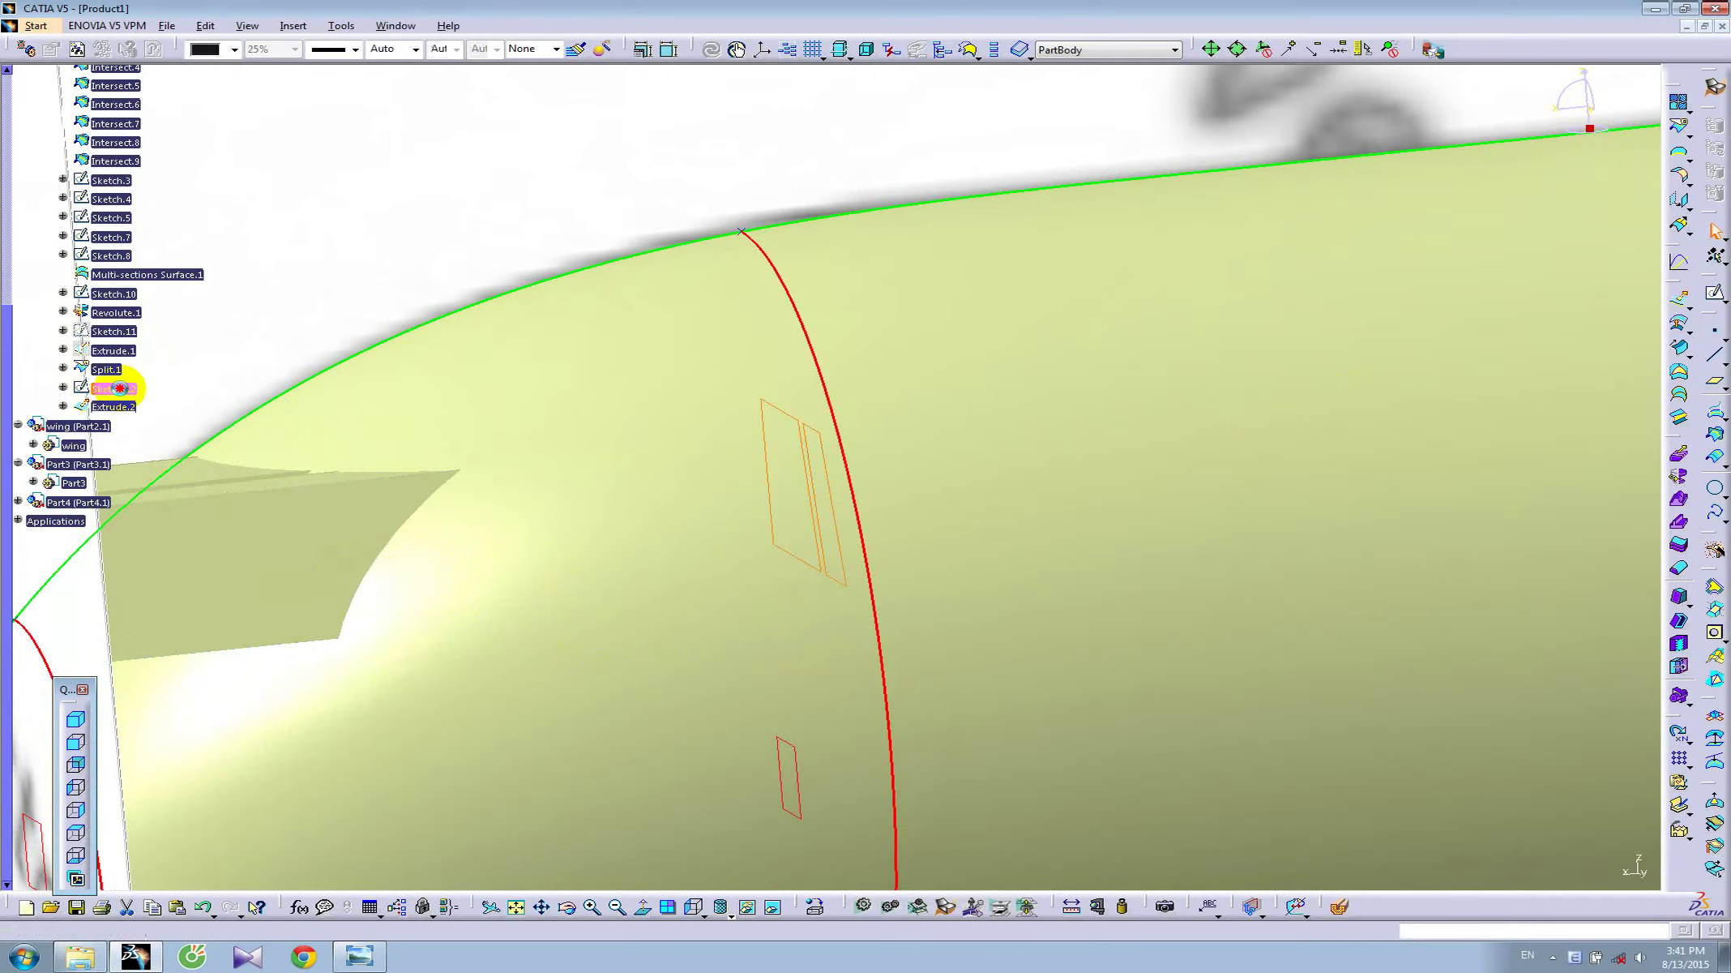
double_click(857, 477)
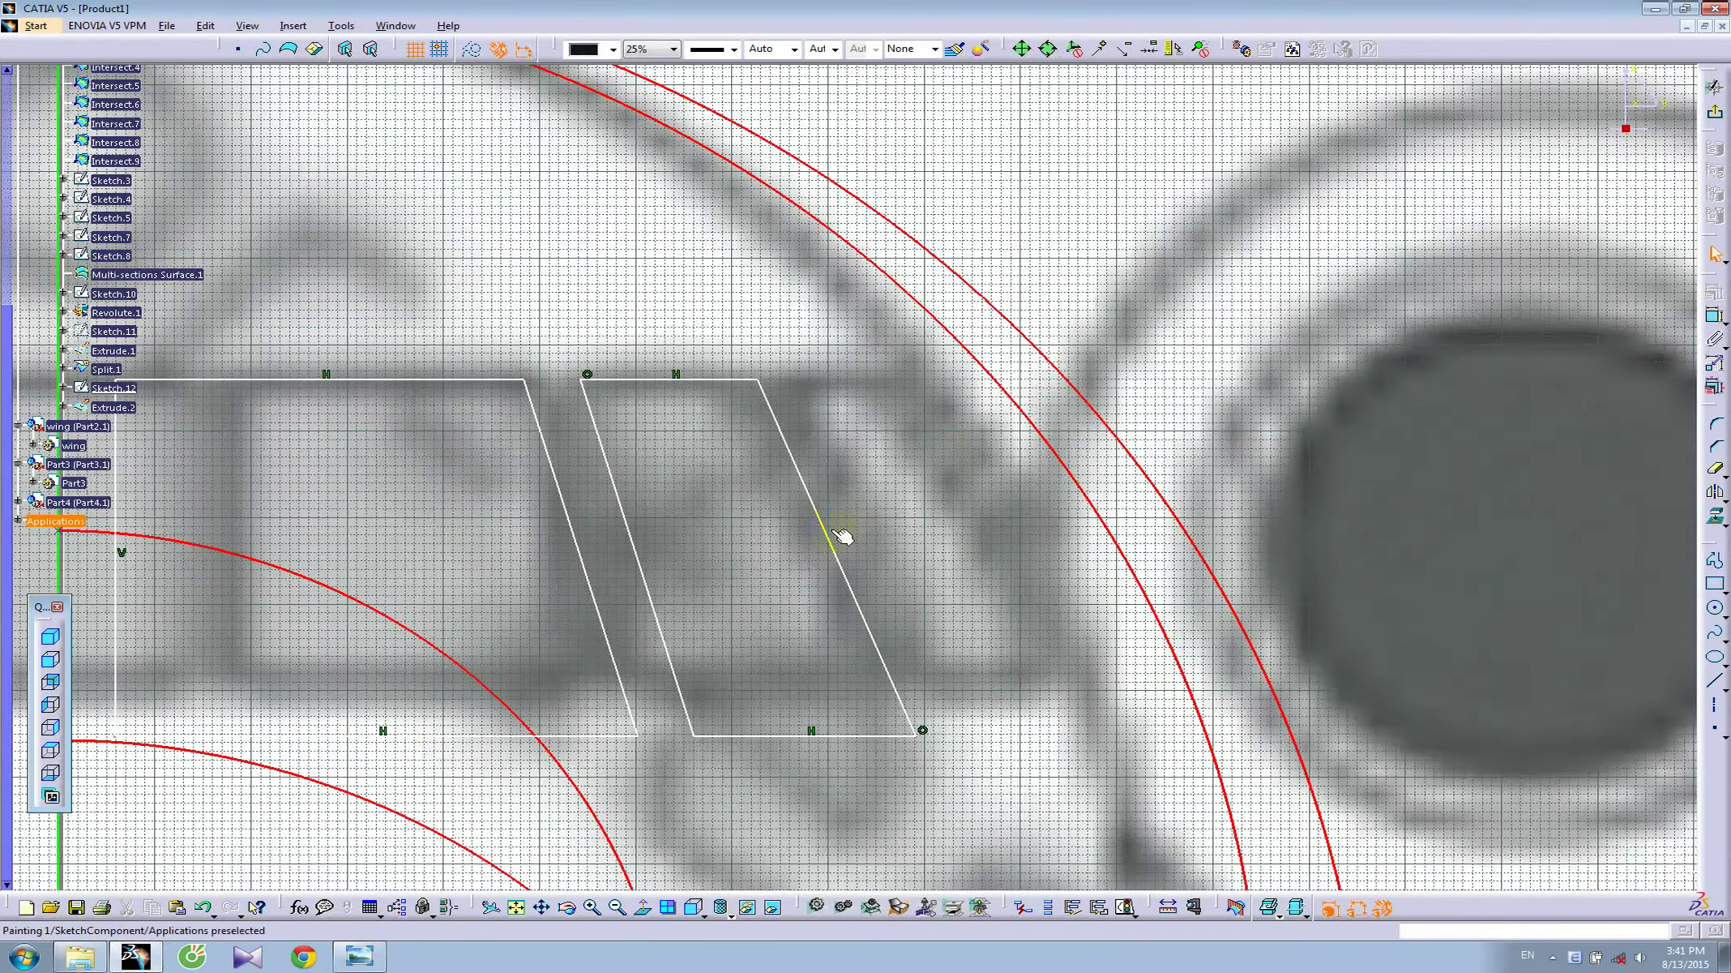
drag(835, 537, 858, 536)
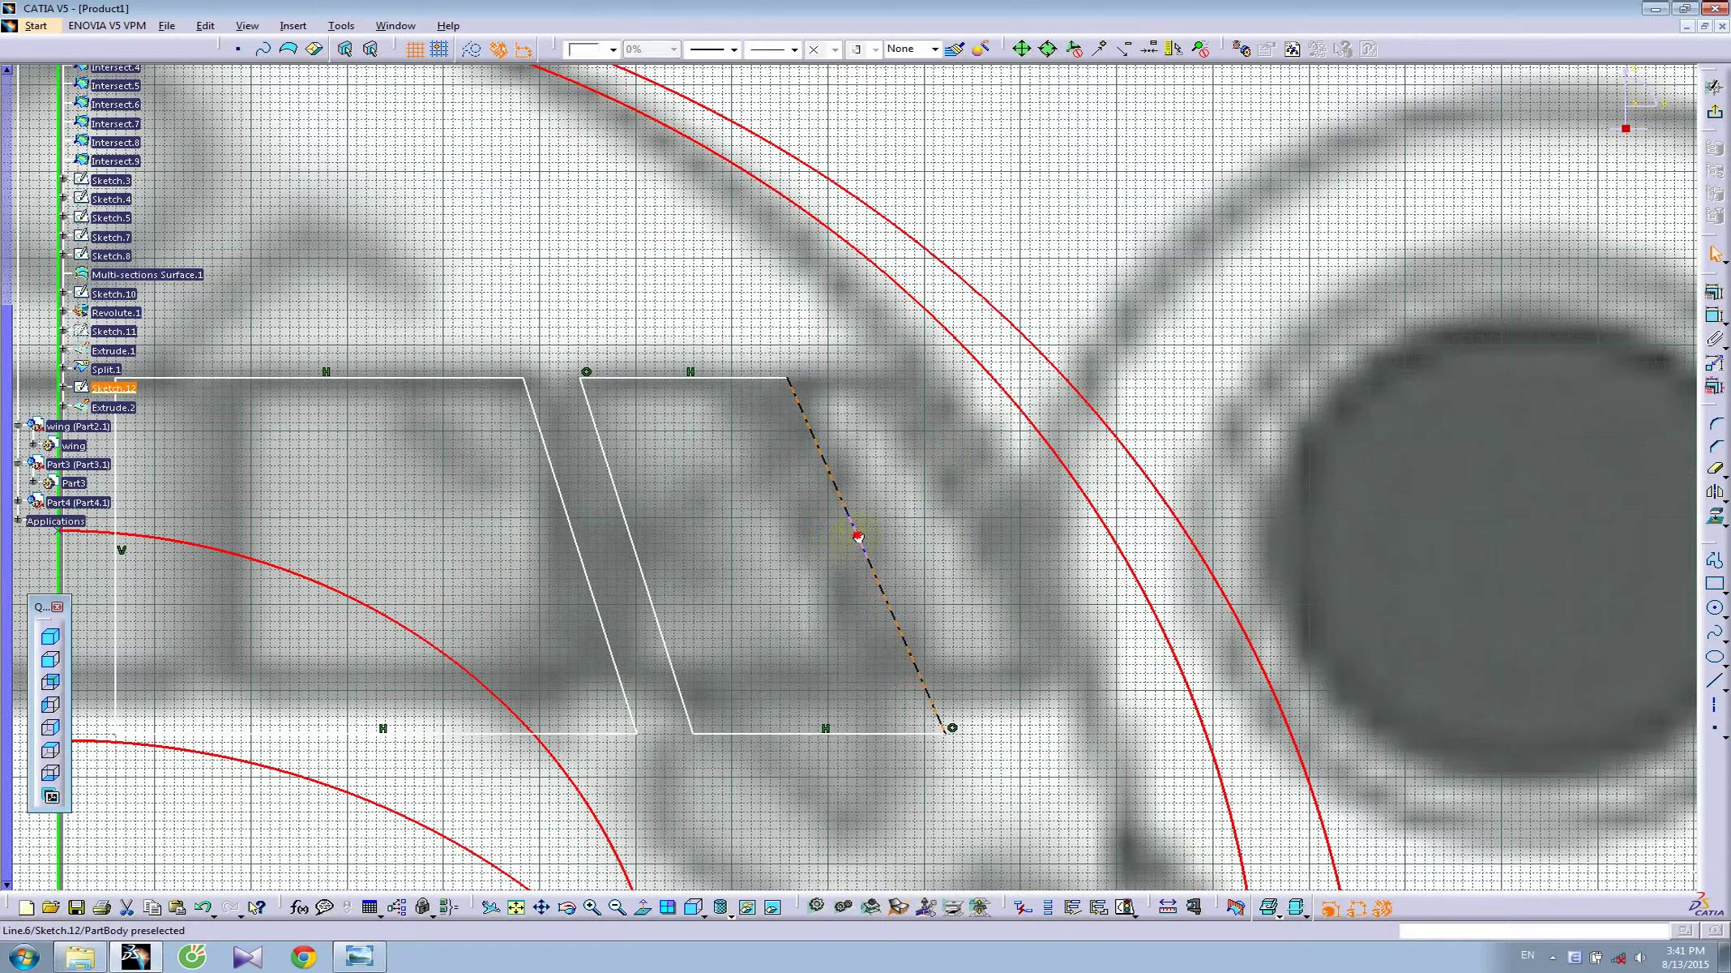
drag(792, 732, 792, 743)
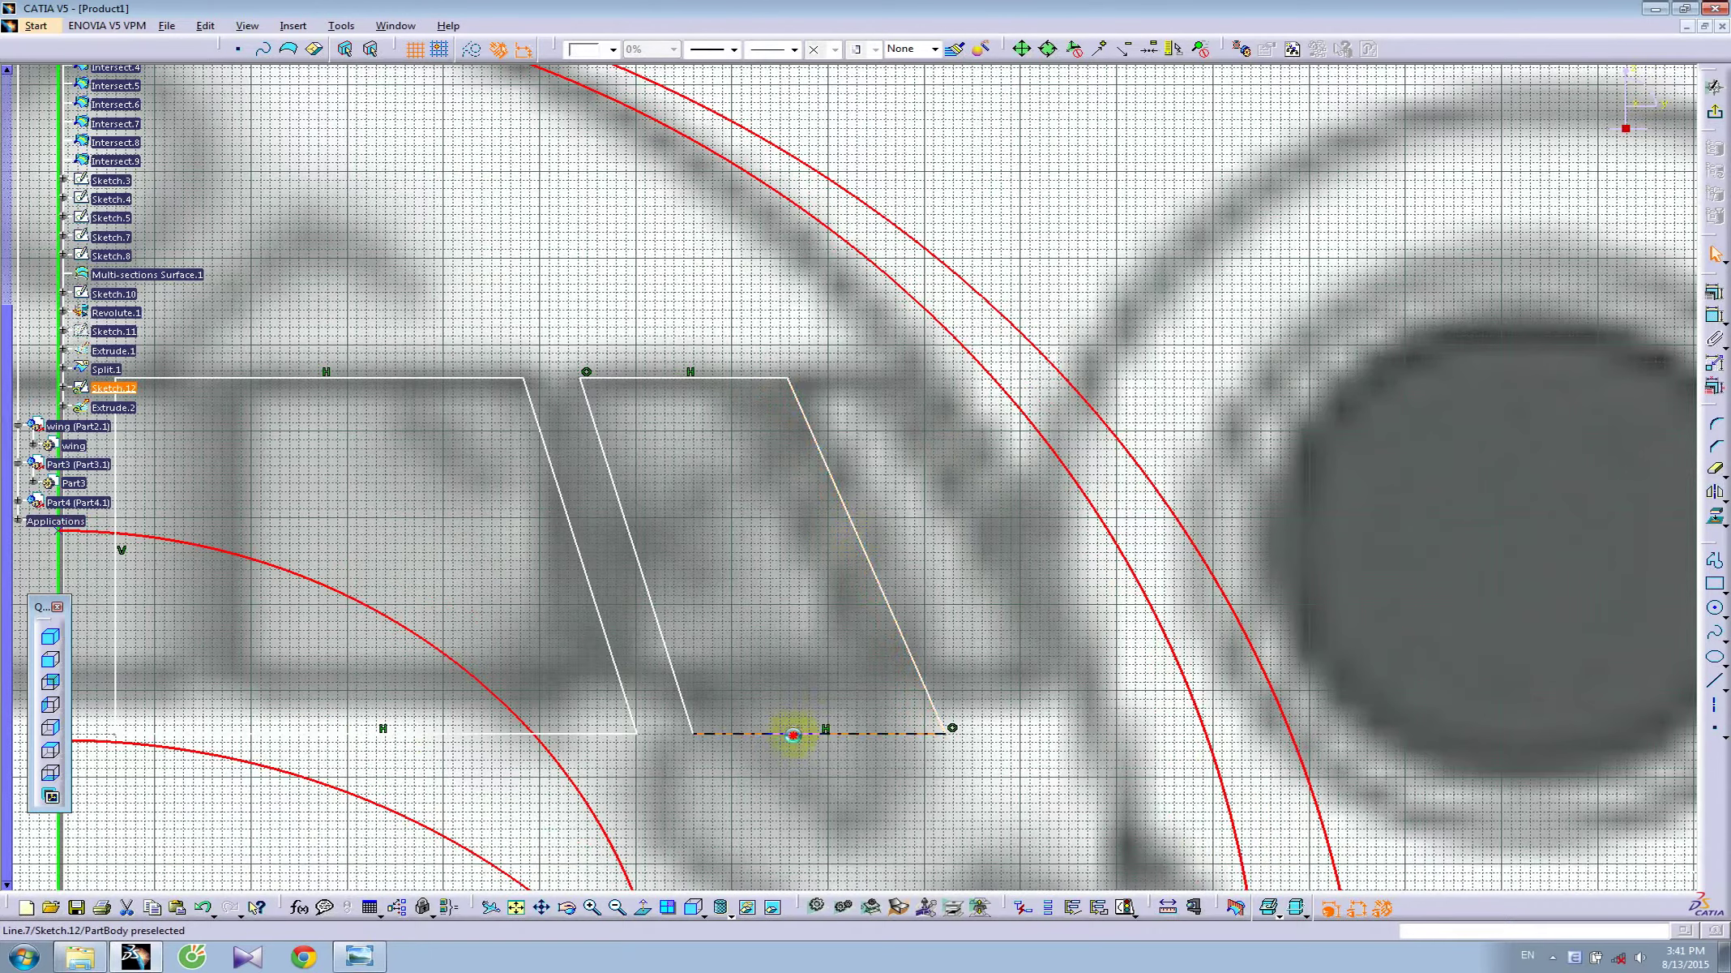
click(1715, 112)
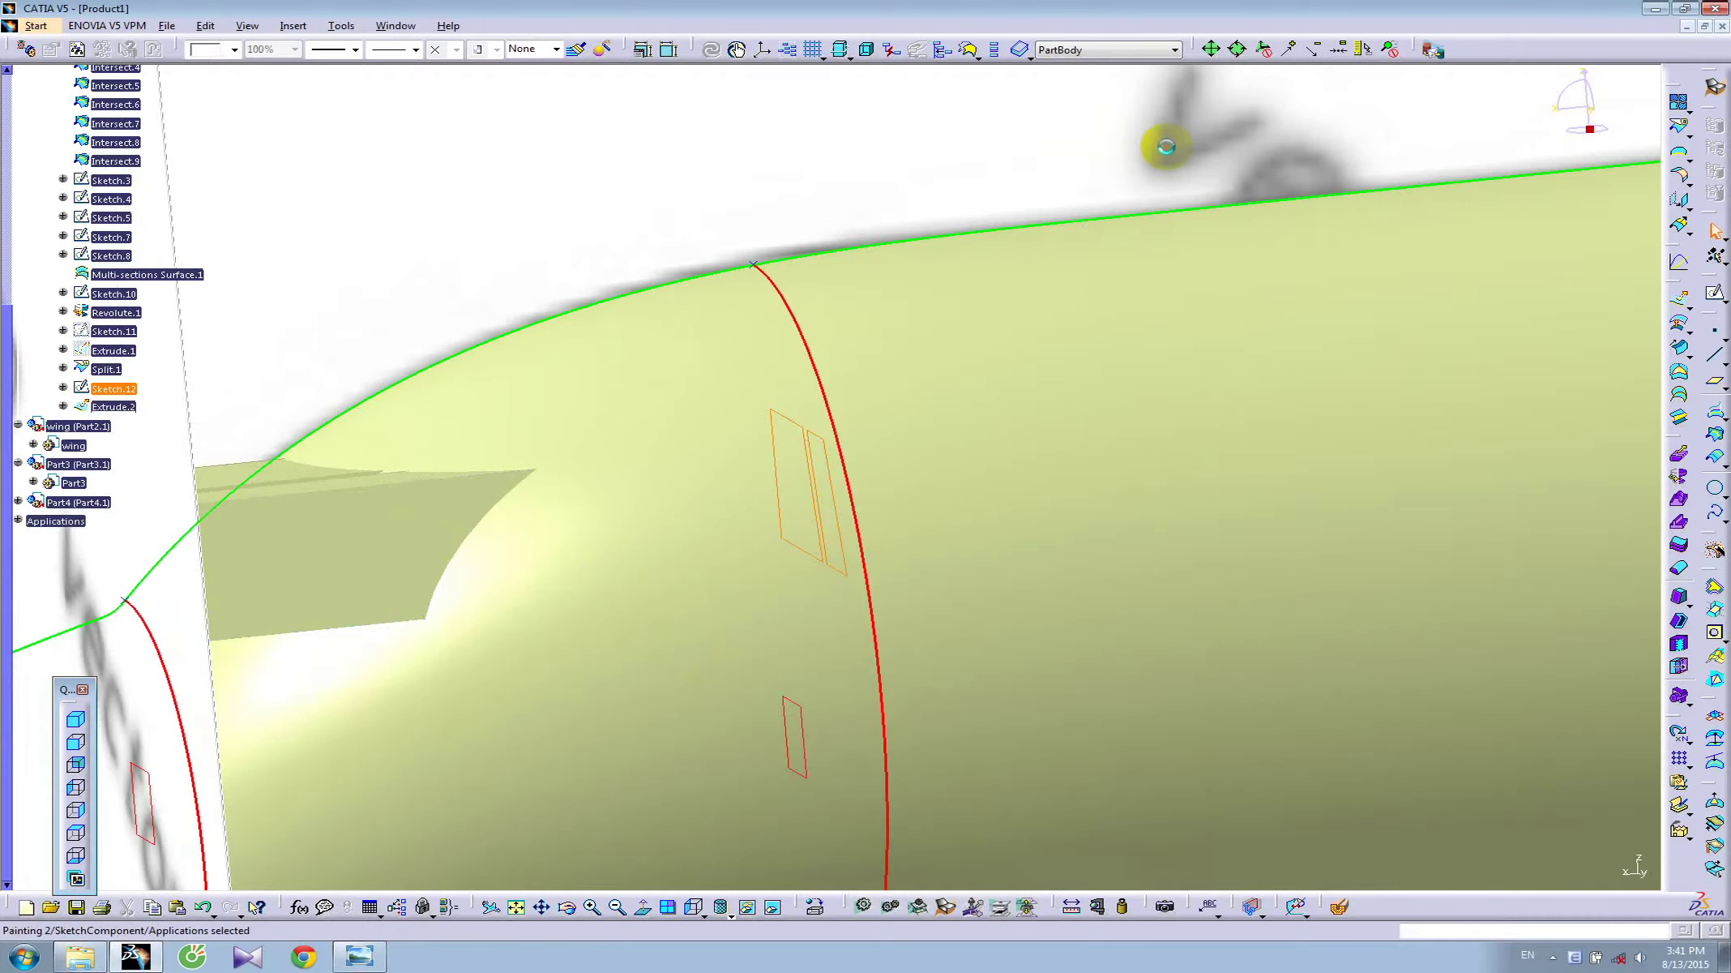
- Split Split.1 with Extrude.2, keeping both sides and all sub-elements
click(1160, 143)
click(1685, 144)
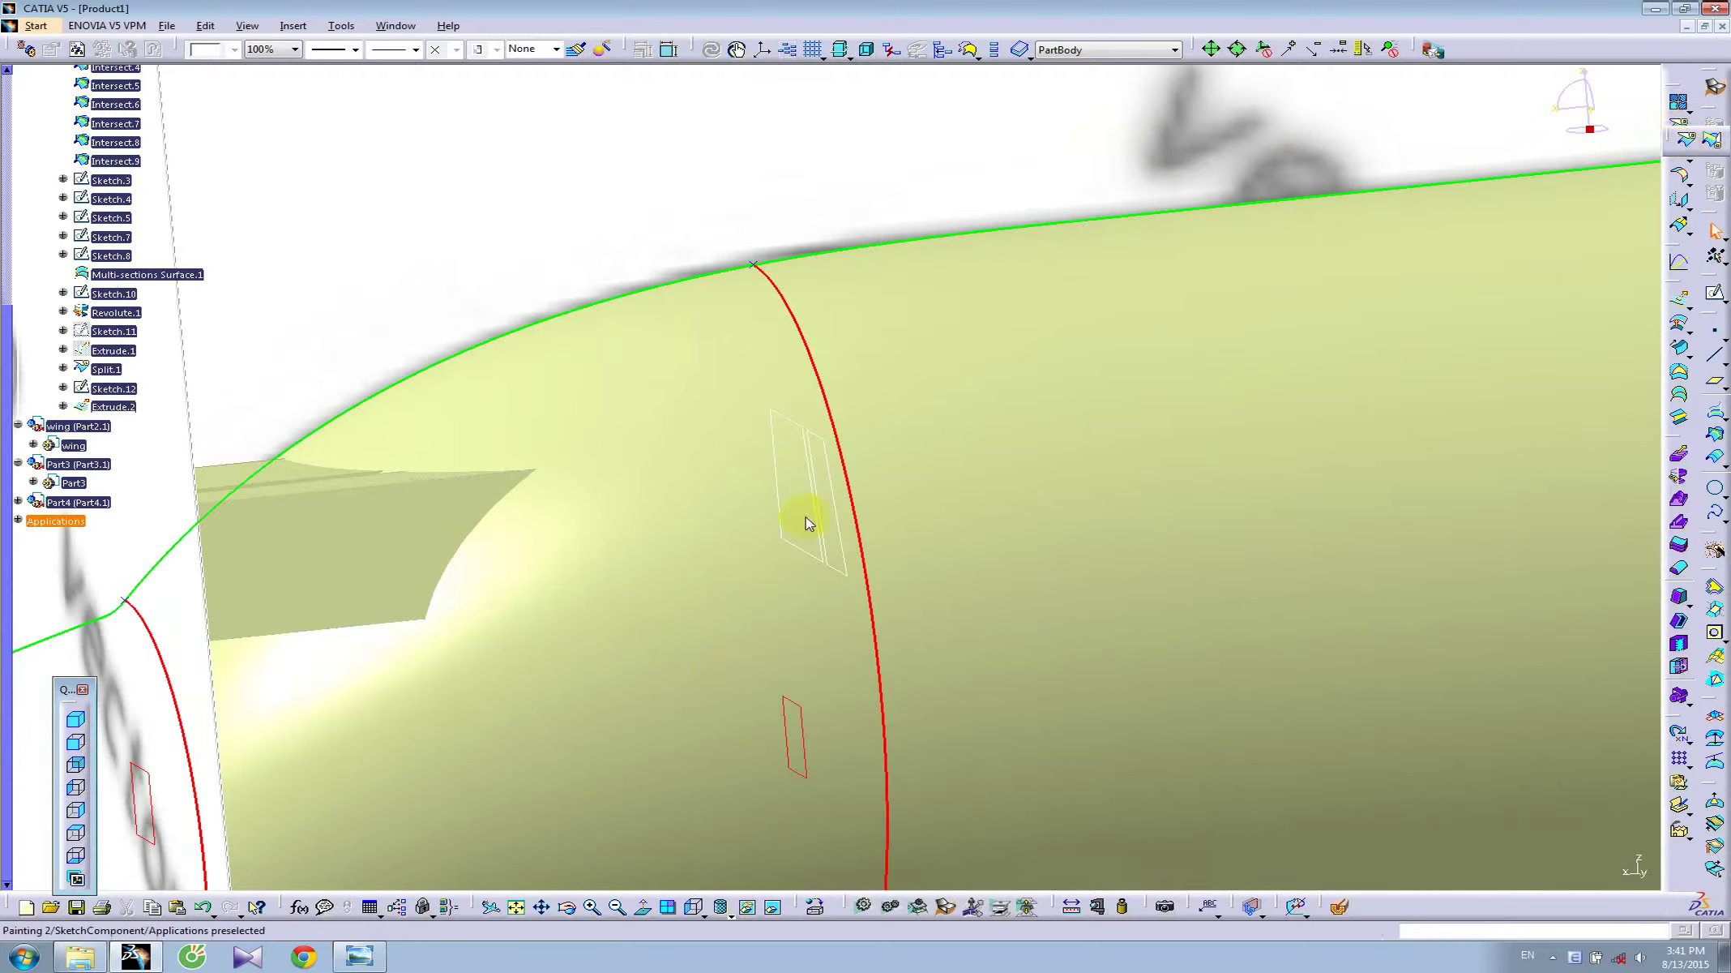
click(663, 417)
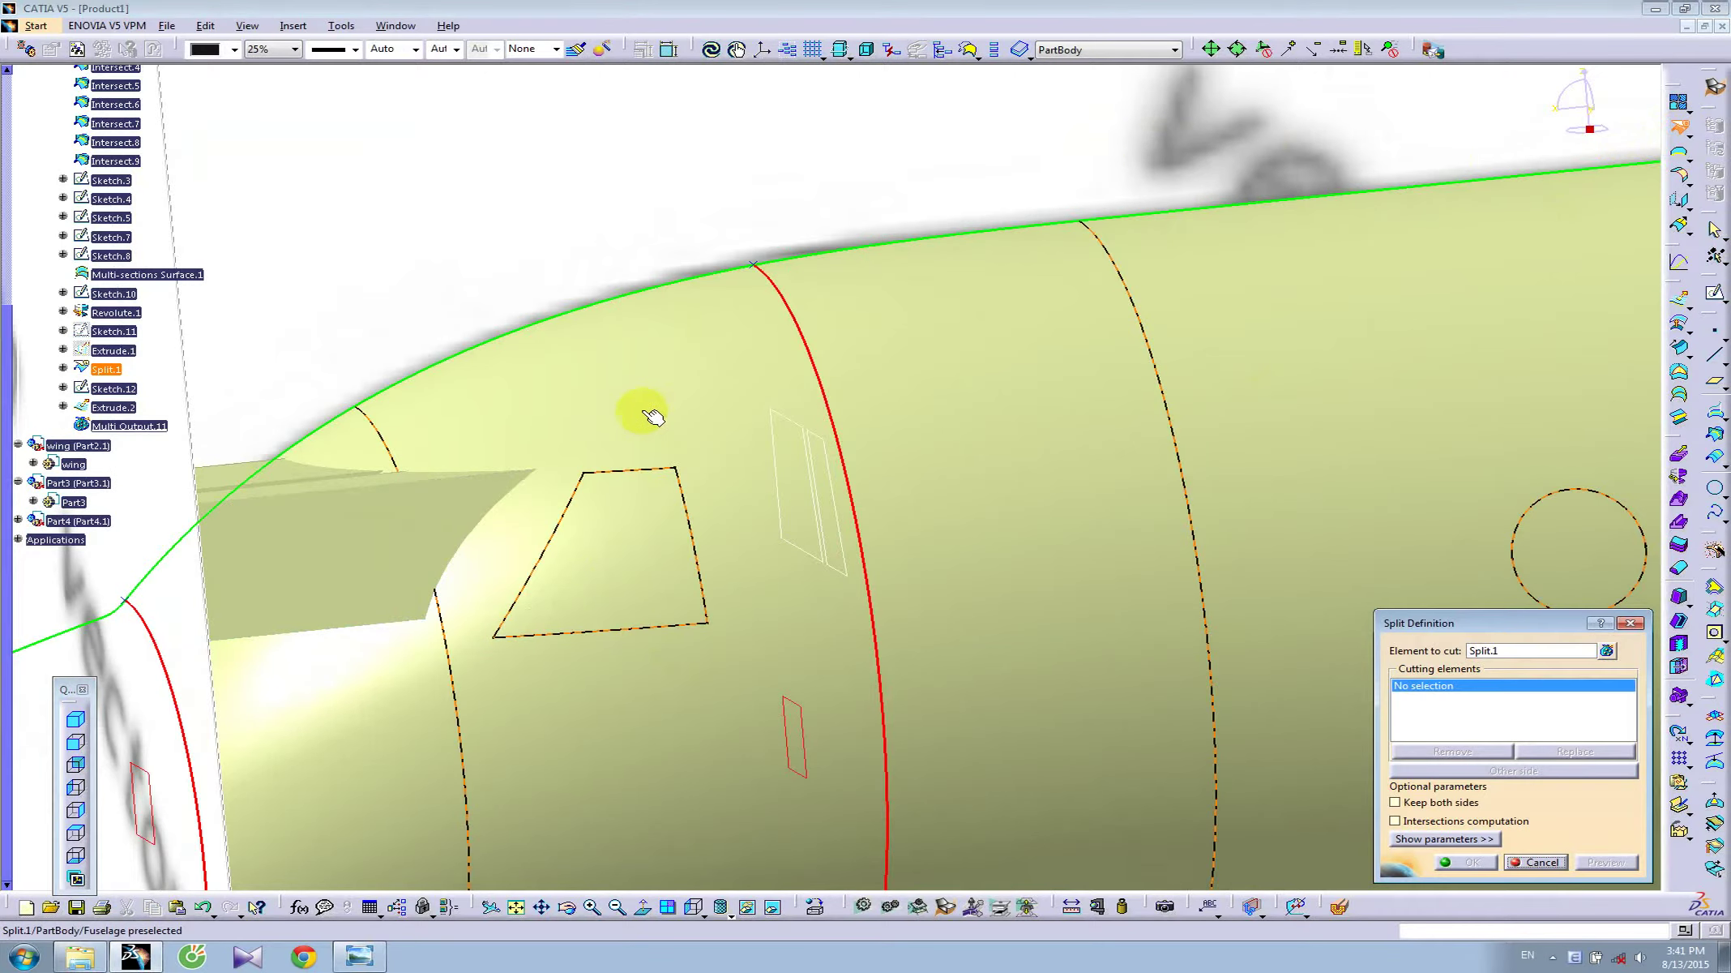
click(413, 566)
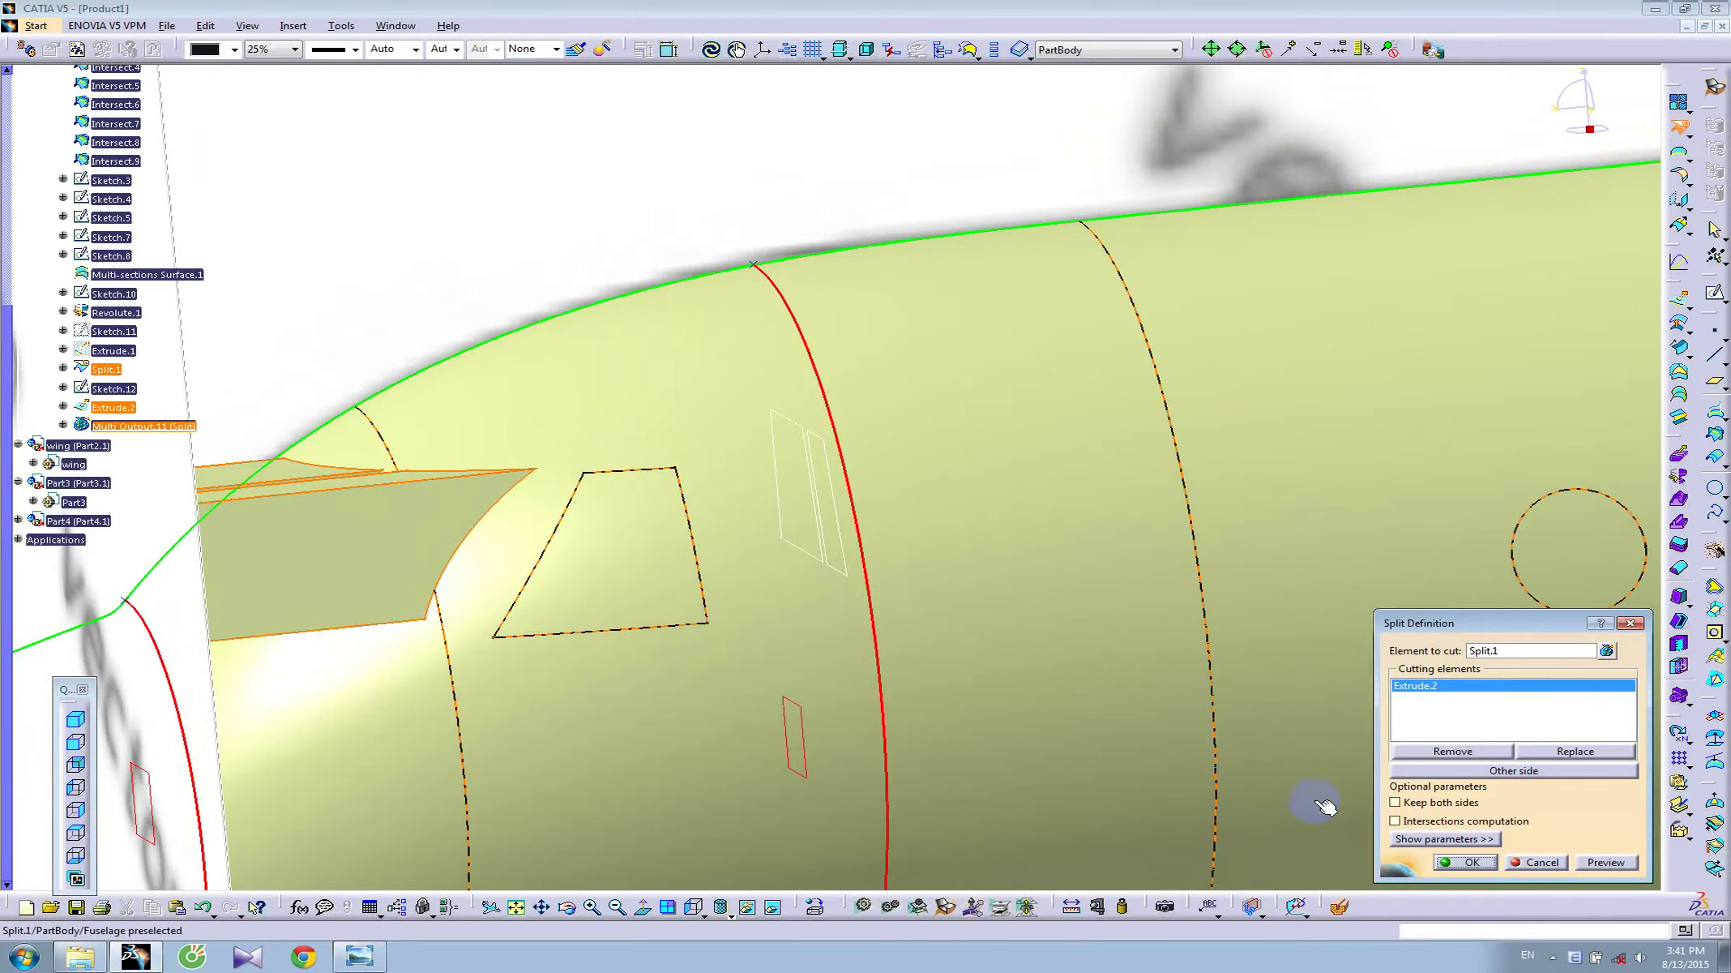
click(1395, 803)
click(1475, 863)
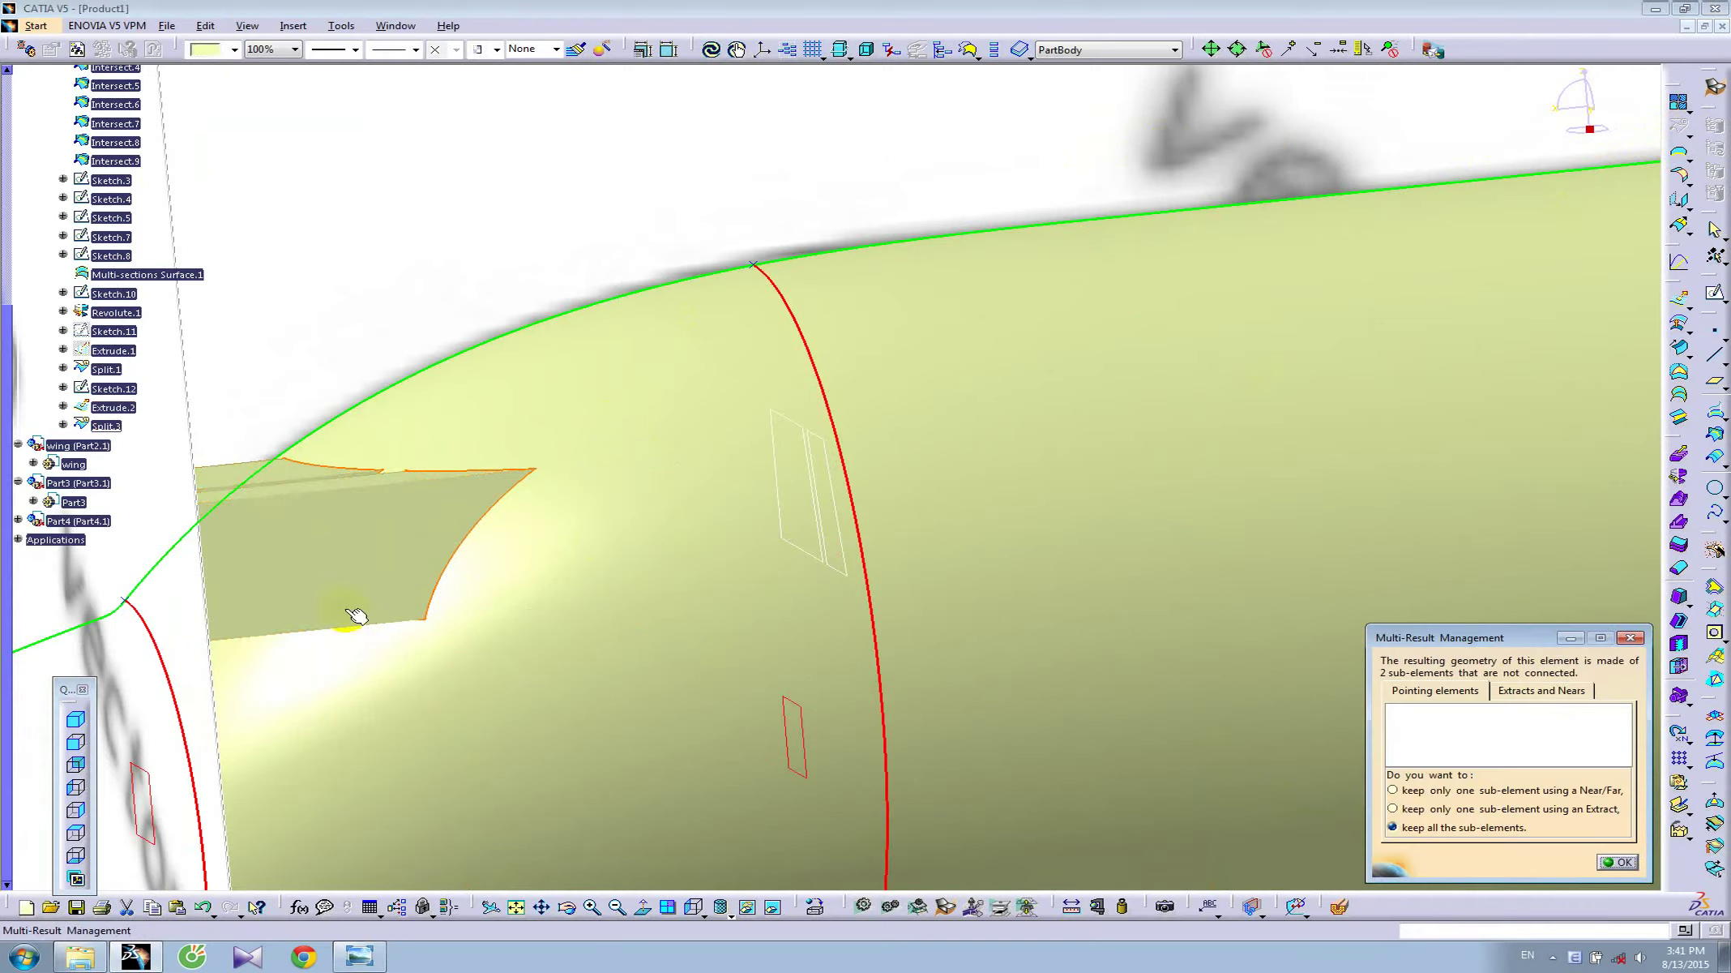
click(1616, 862)
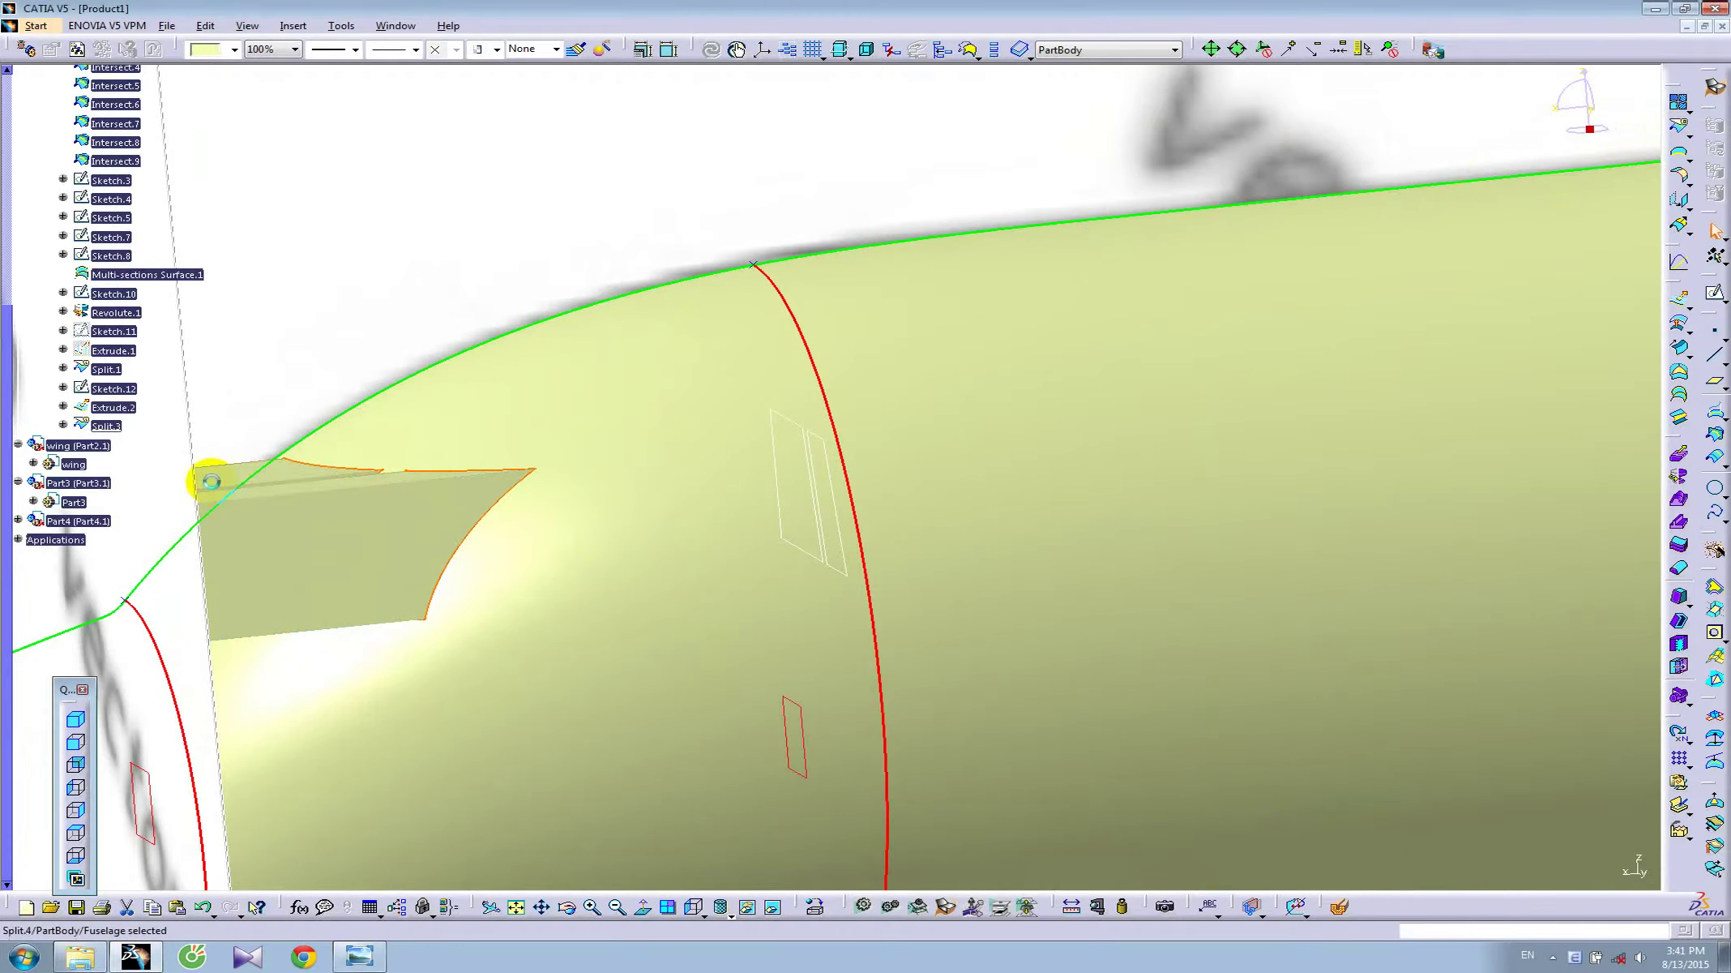
- Hide Extrude.2 and Sketch.12, and select the Split.4 window face
click(296, 546)
right_click(293, 547)
click(348, 585)
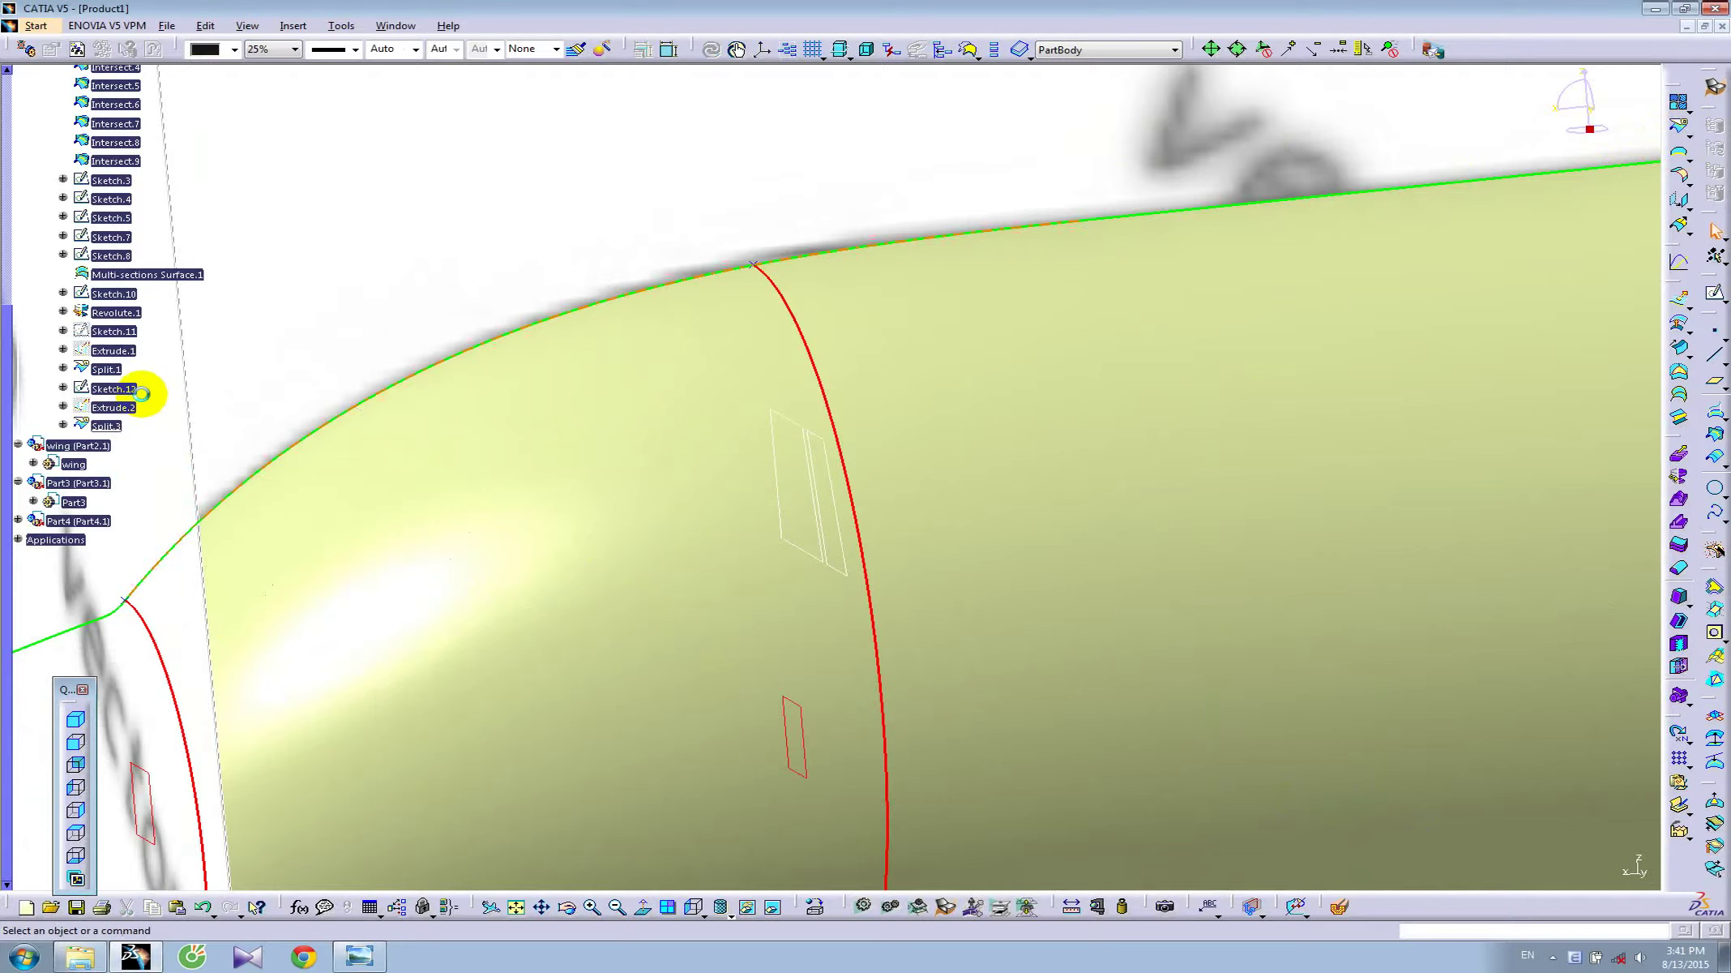
right_click(128, 390)
click(147, 438)
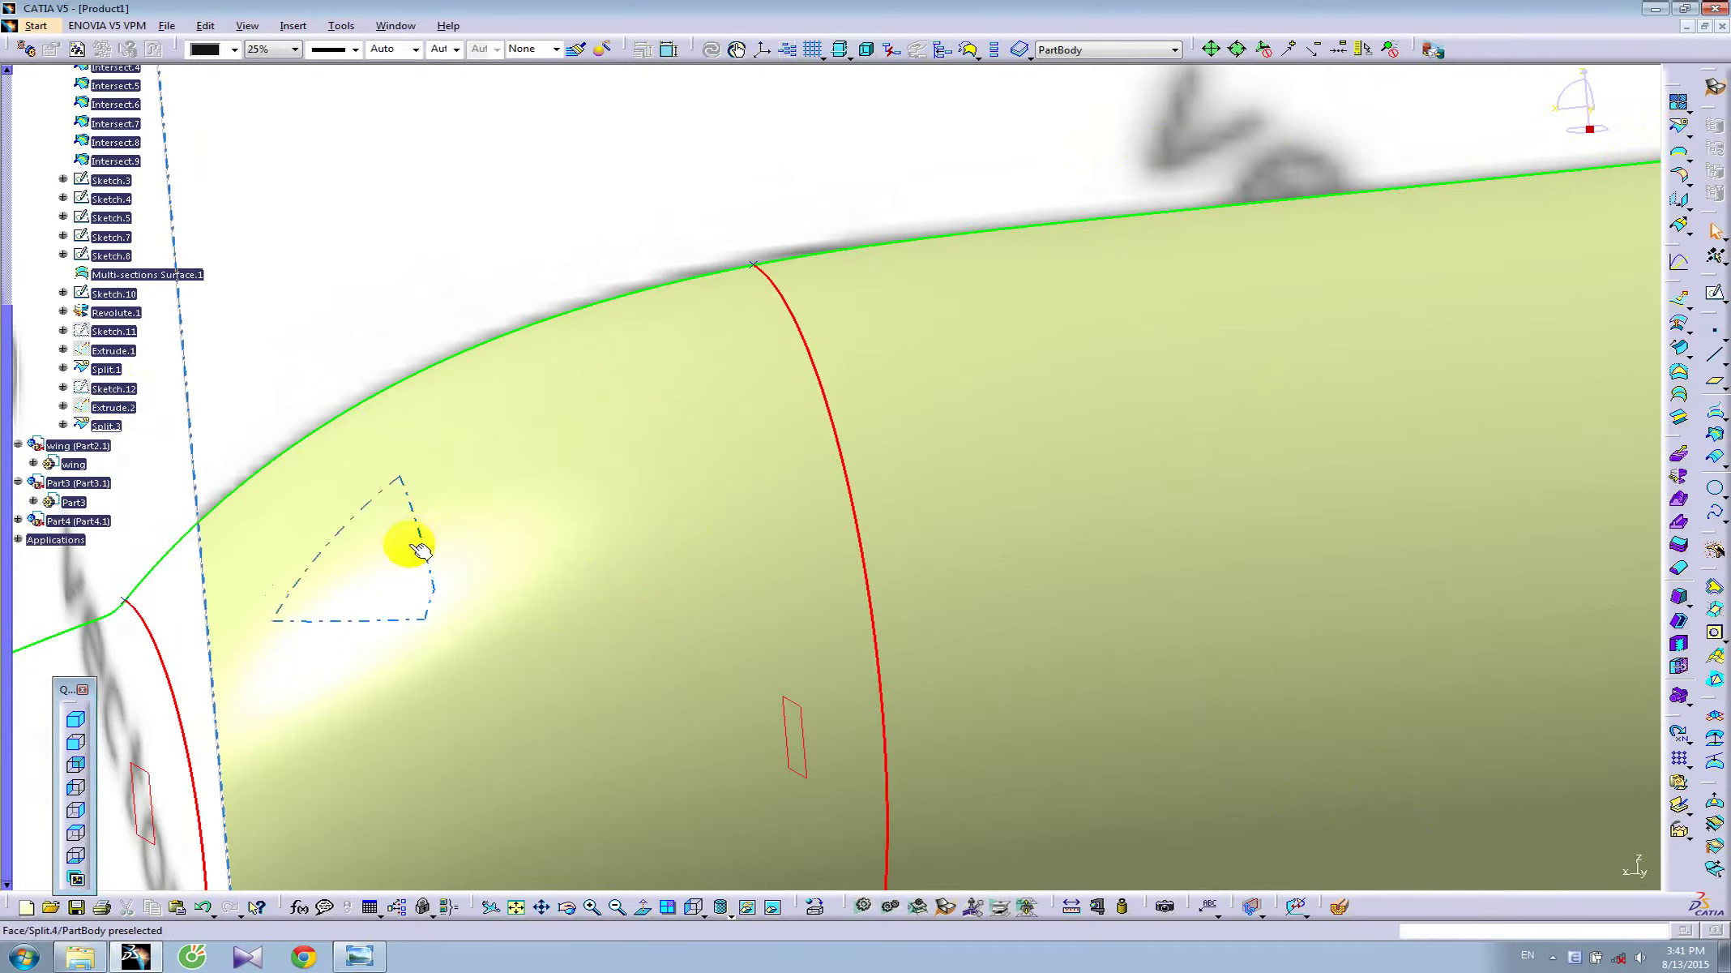
click(312, 521)
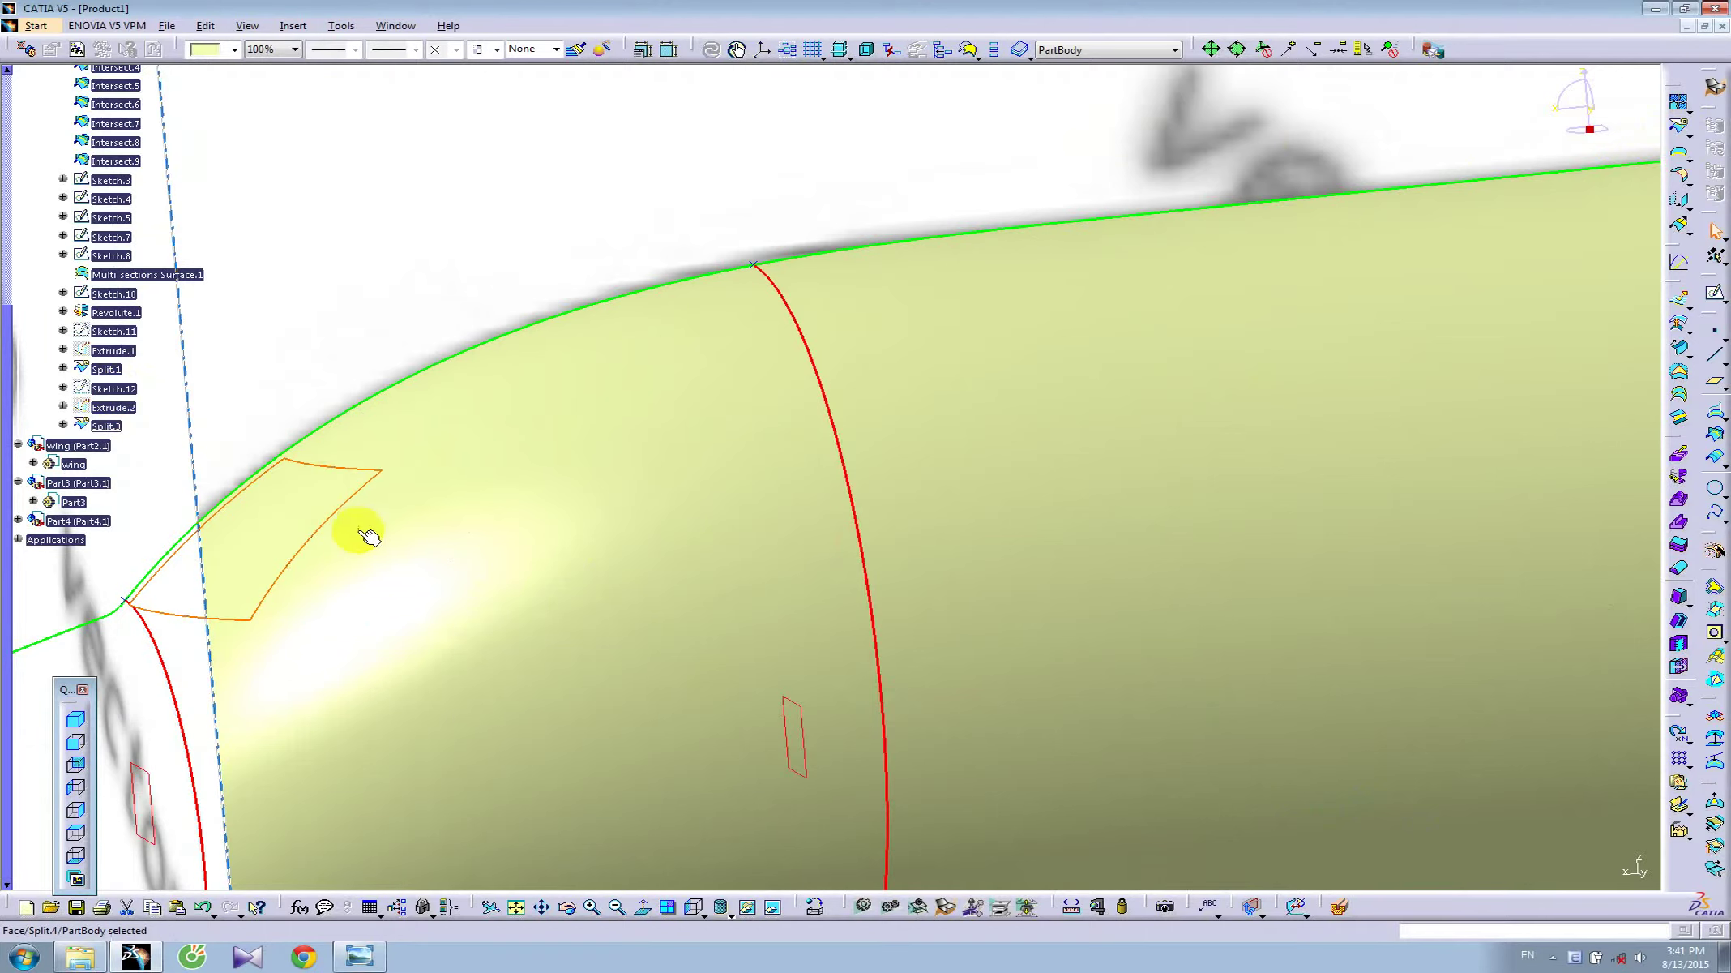
- Zoom out, orbit and pan until the full fuselage is centred in side view
mouse_move(681, 552)
middle_down()
mouse_move(652, 461)
mouse_move(967, 329)
mouse_move(857, 340)
mouse_move(824, 591)
mouse_move(428, 326)
middle_up()
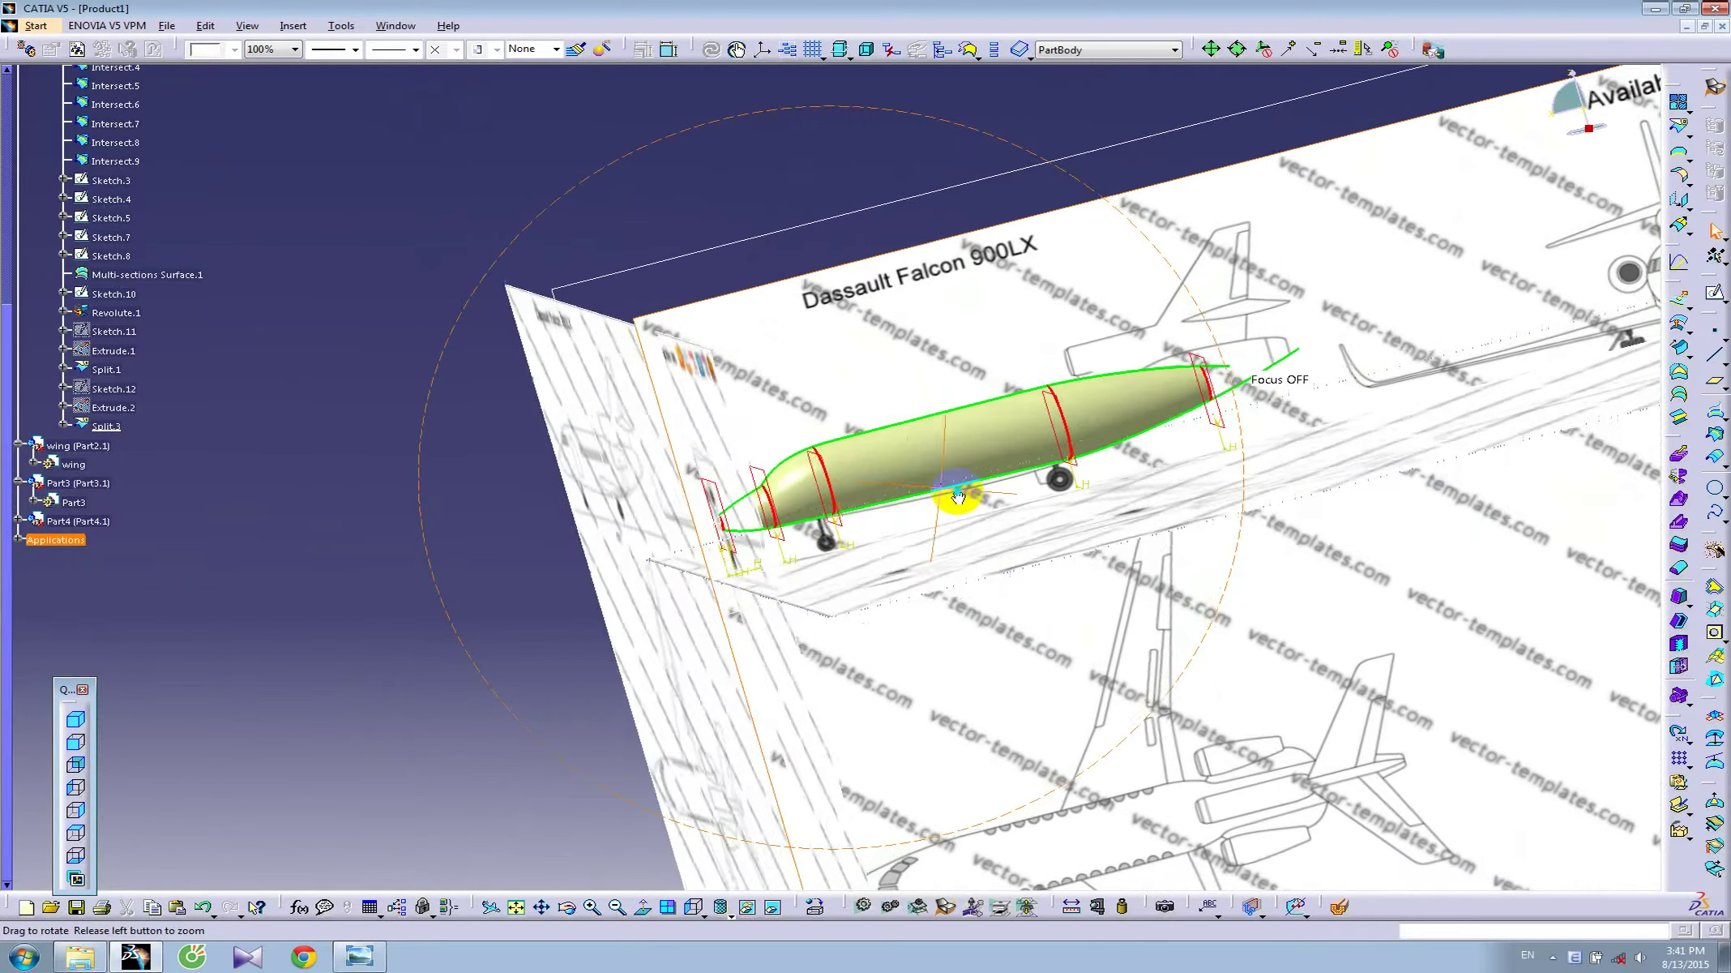
mouse_move(1068, 568)
middle_down()
mouse_move(959, 598)
mouse_move(940, 712)
mouse_move(843, 778)
mouse_move(757, 630)
mouse_move(735, 688)
mouse_move(1005, 604)
mouse_move(866, 331)
mouse_move(997, 375)
mouse_move(1051, 611)
mouse_move(1016, 626)
mouse_move(988, 559)
mouse_move(785, 558)
middle_up()
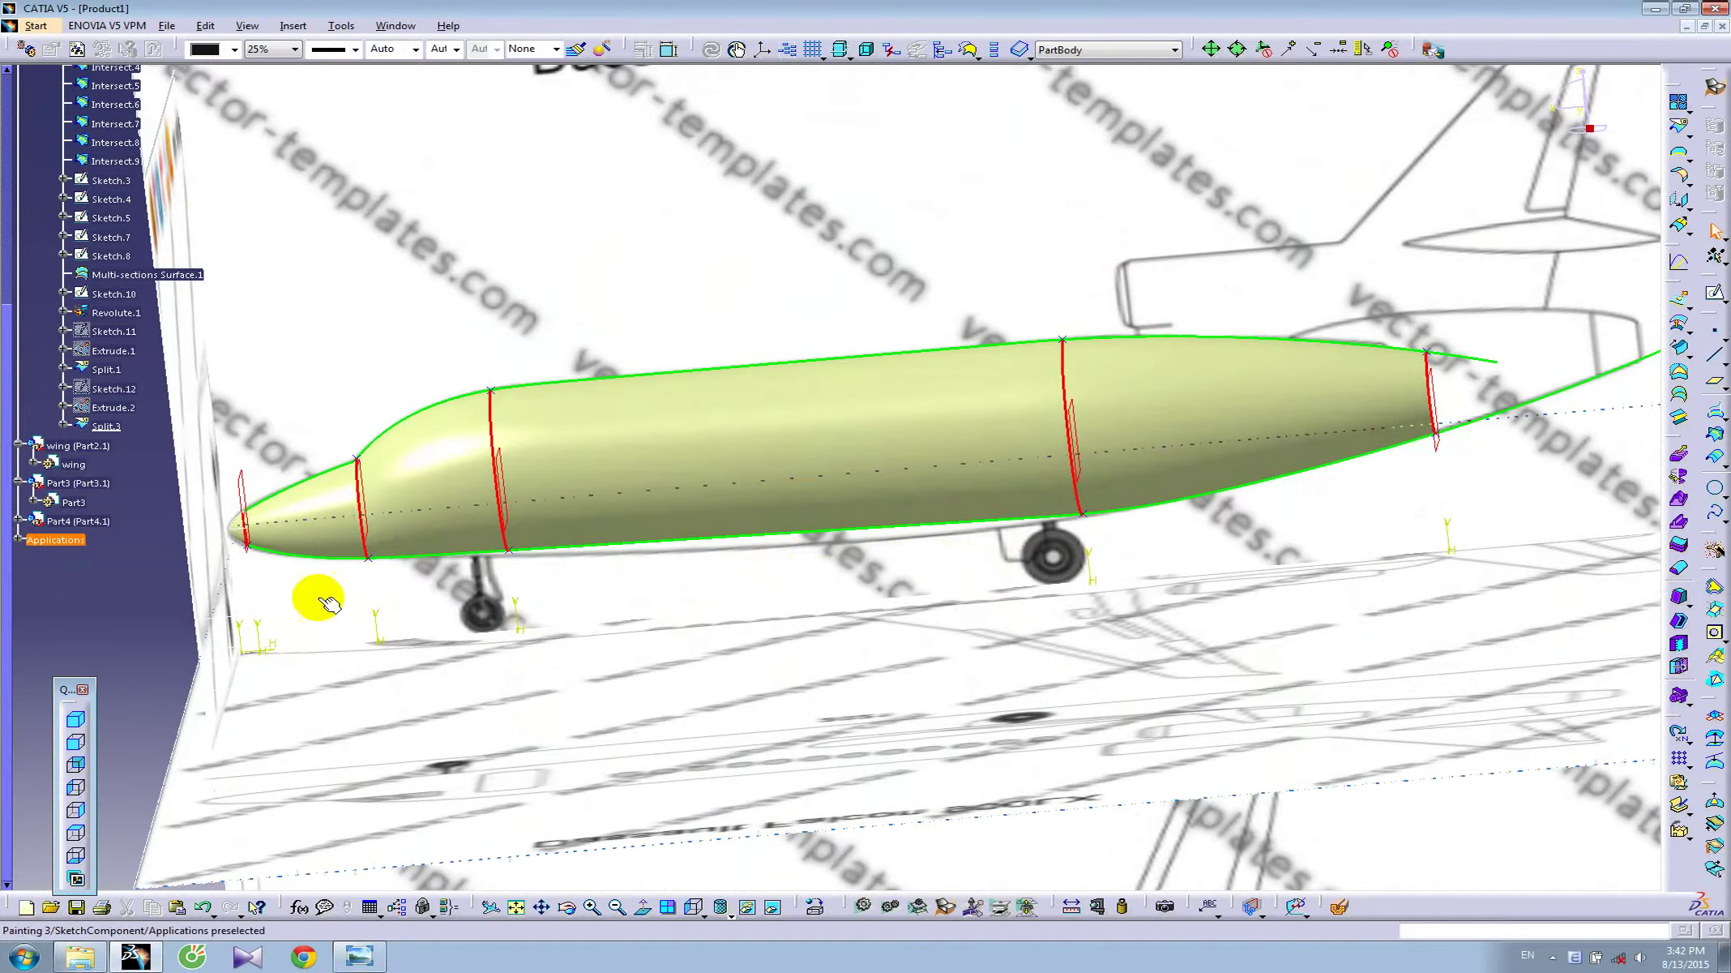
scroll(328, 602, up, 5)
middle_drag(414, 588, 474, 458)
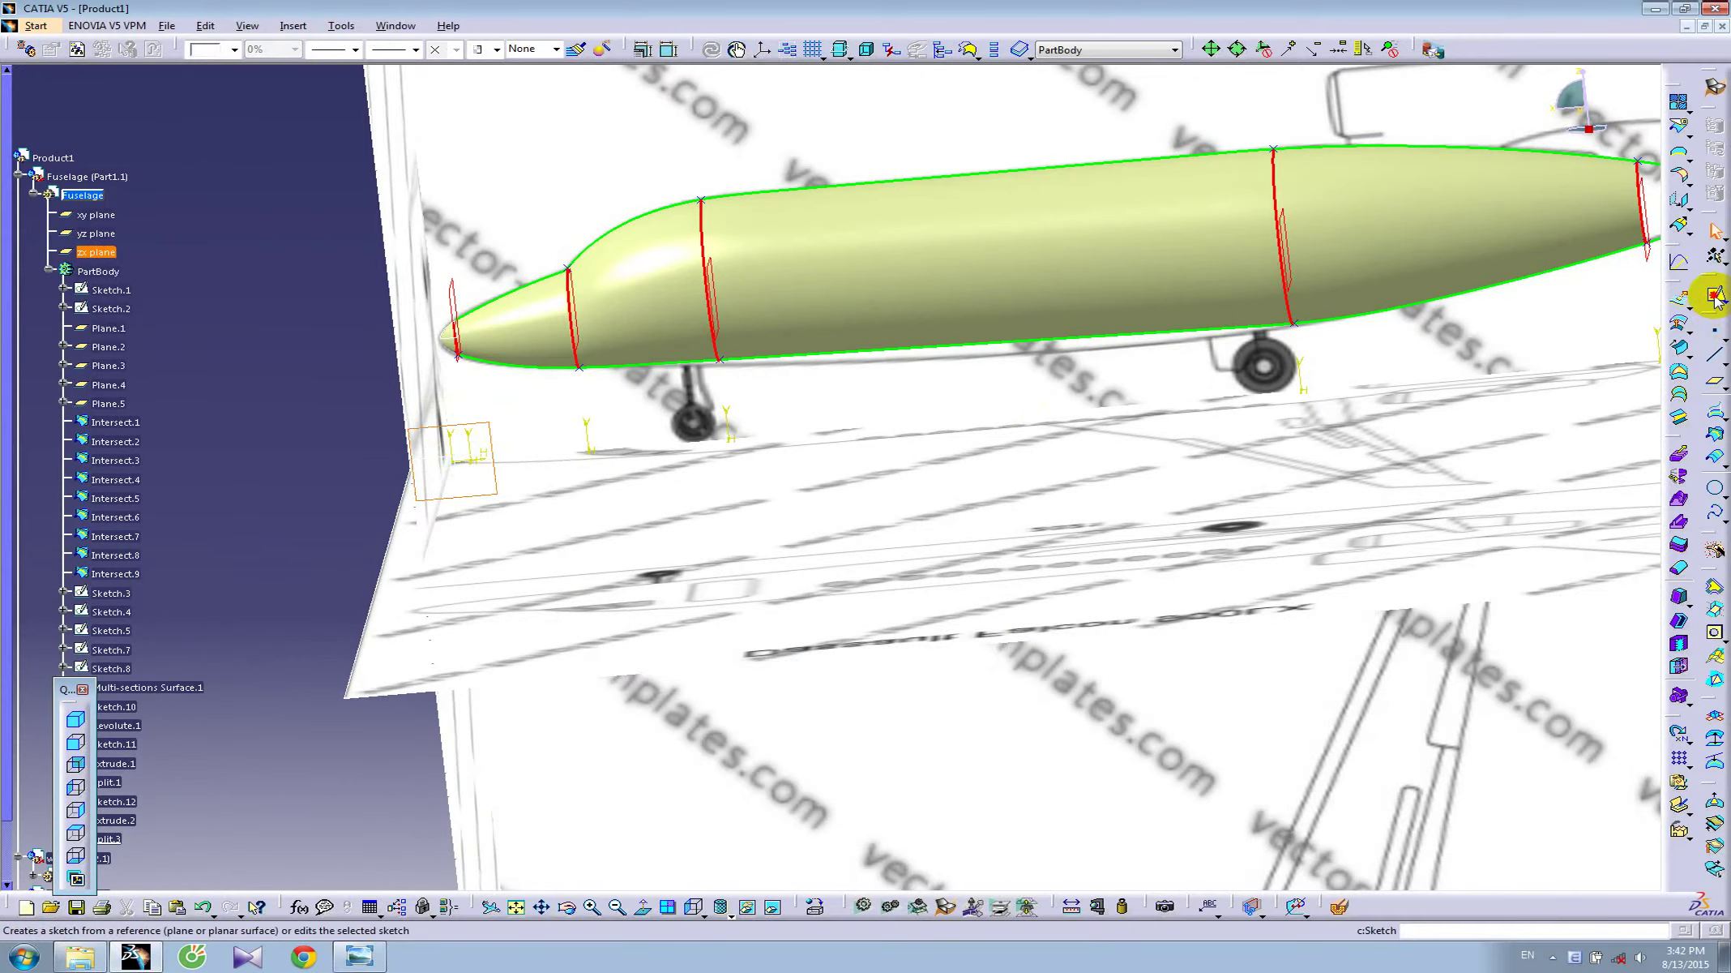
- Start Sketch.13 and draw a spline along the fuselage's lower edge past the main wheel
click(892, 486)
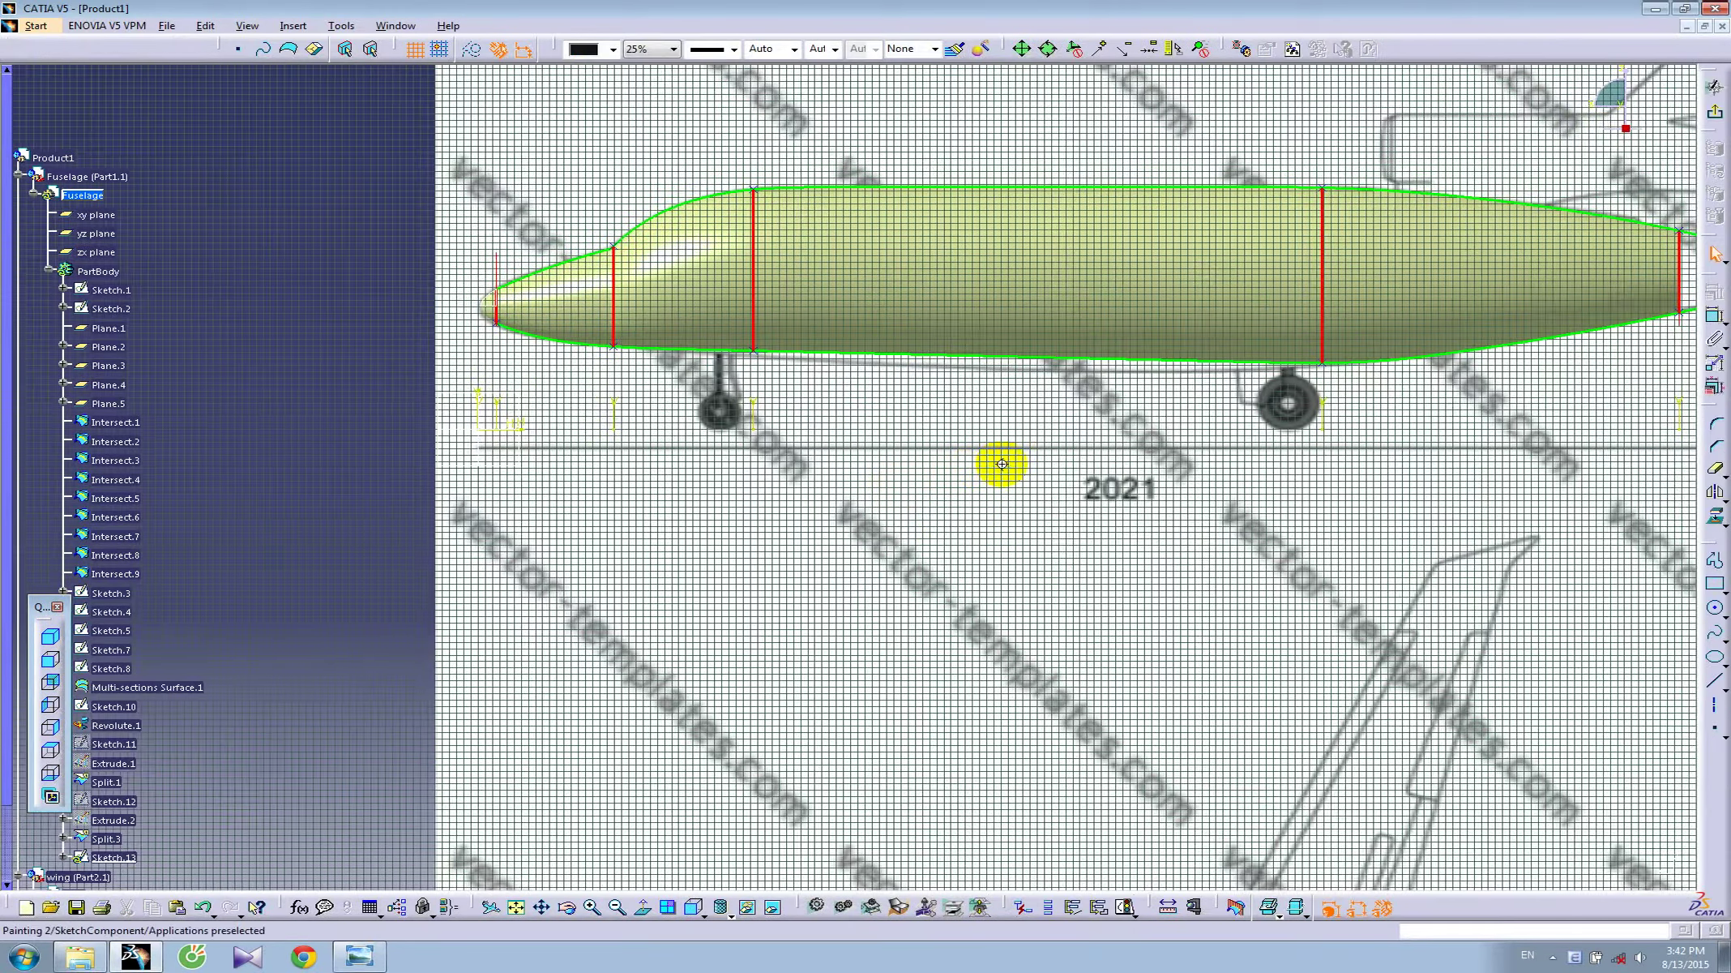
mouse_move(1002, 464)
middle_down()
mouse_move(973, 559)
mouse_move(958, 464)
middle_up()
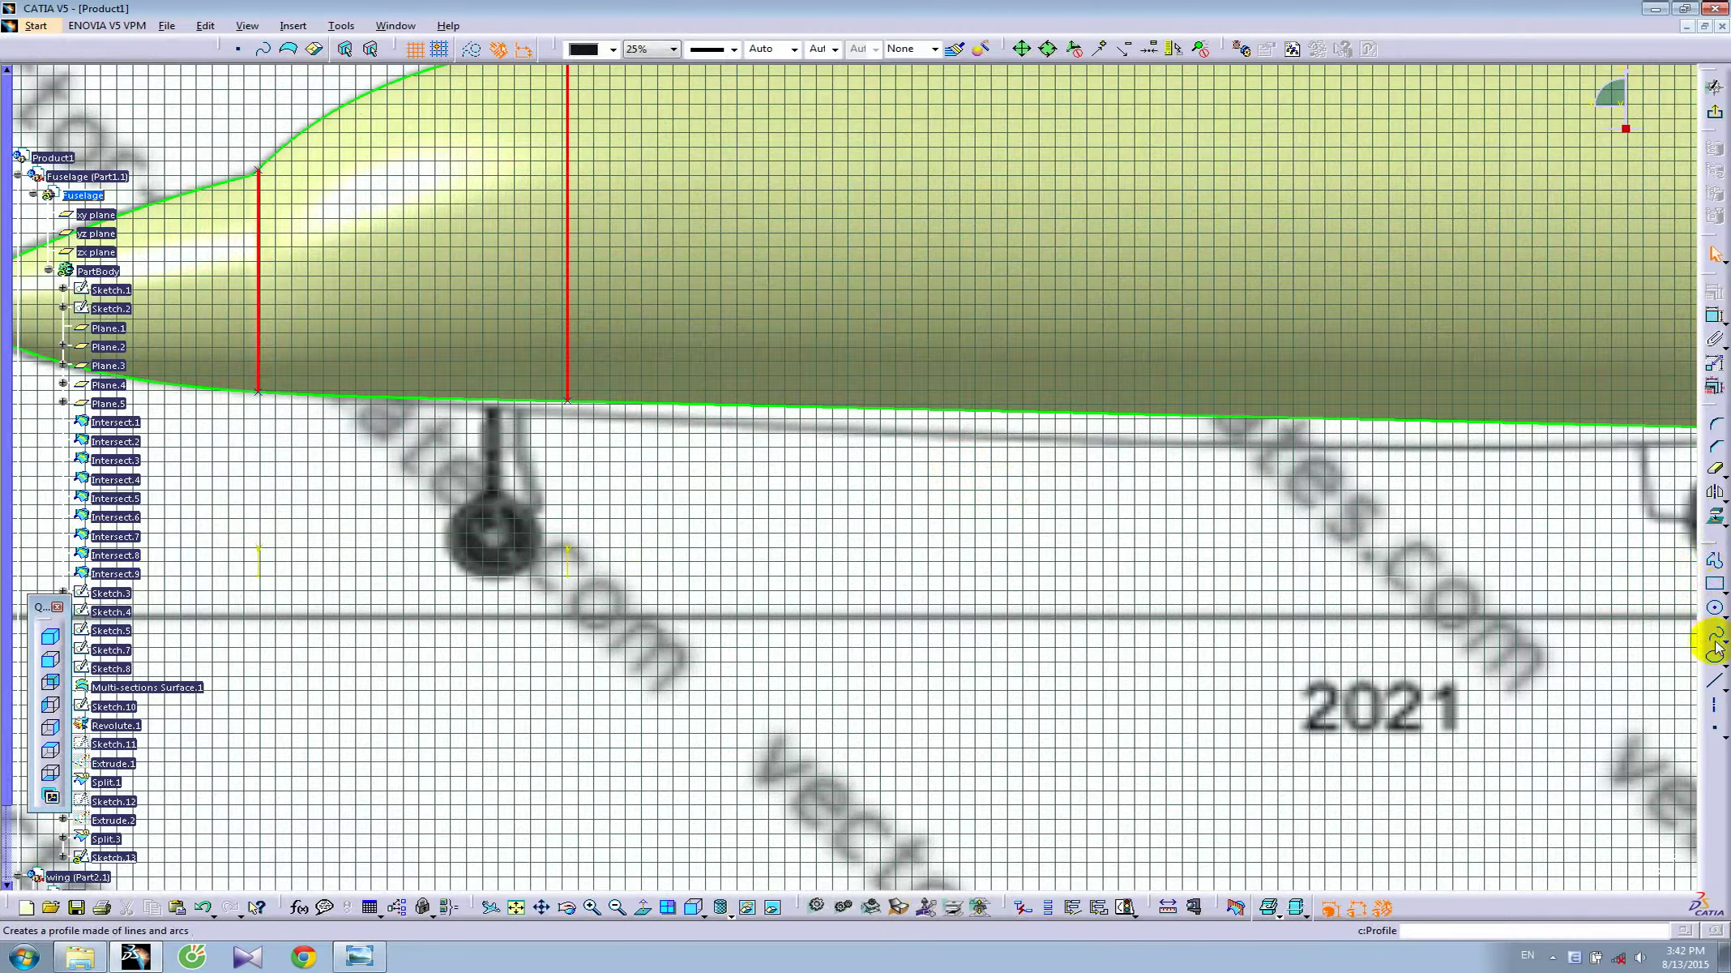
click(1715, 639)
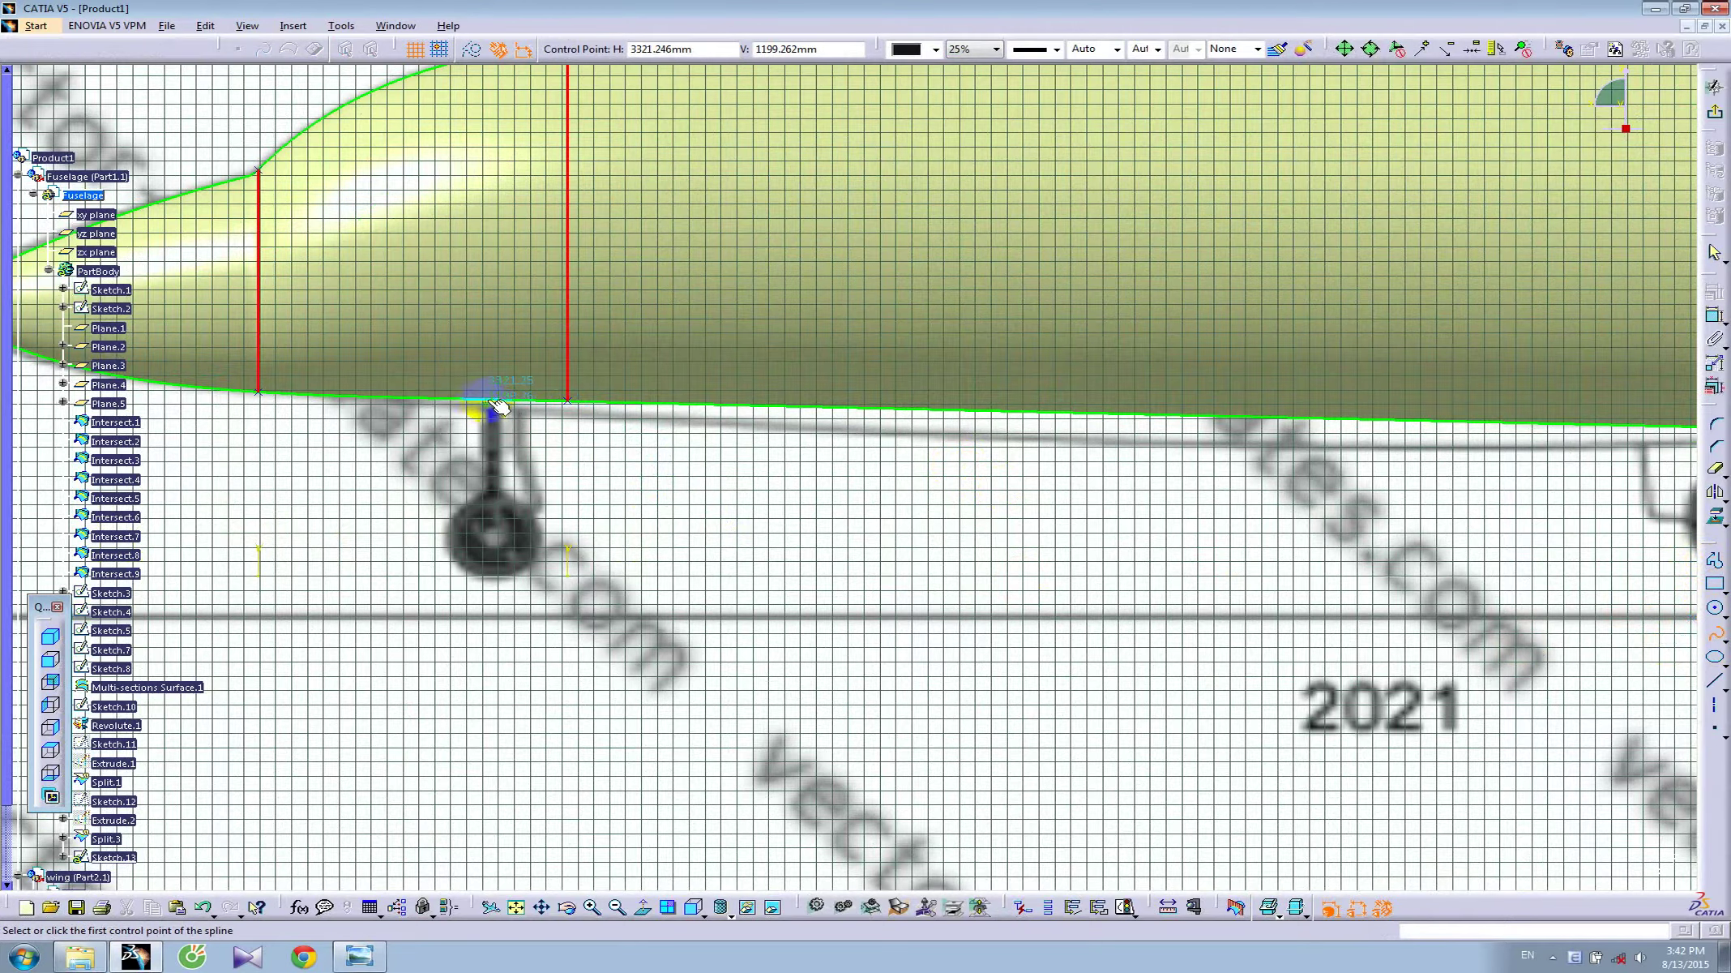
click(491, 403)
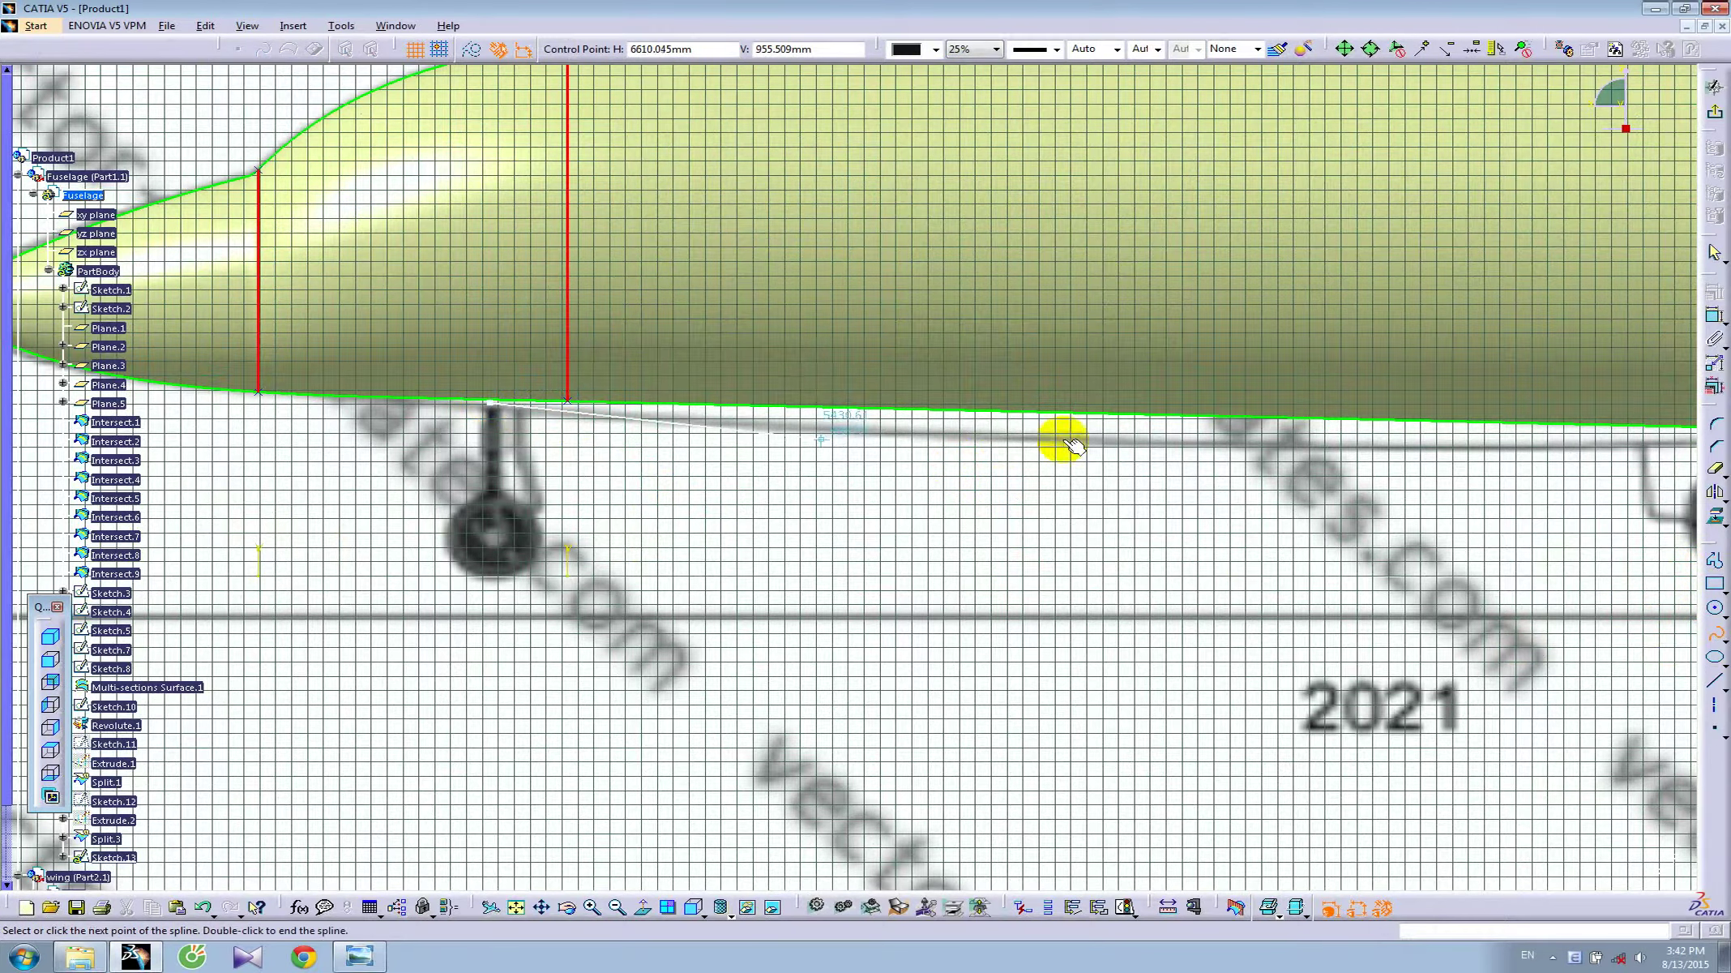
click(948, 436)
middle_drag(1169, 464, 717, 463)
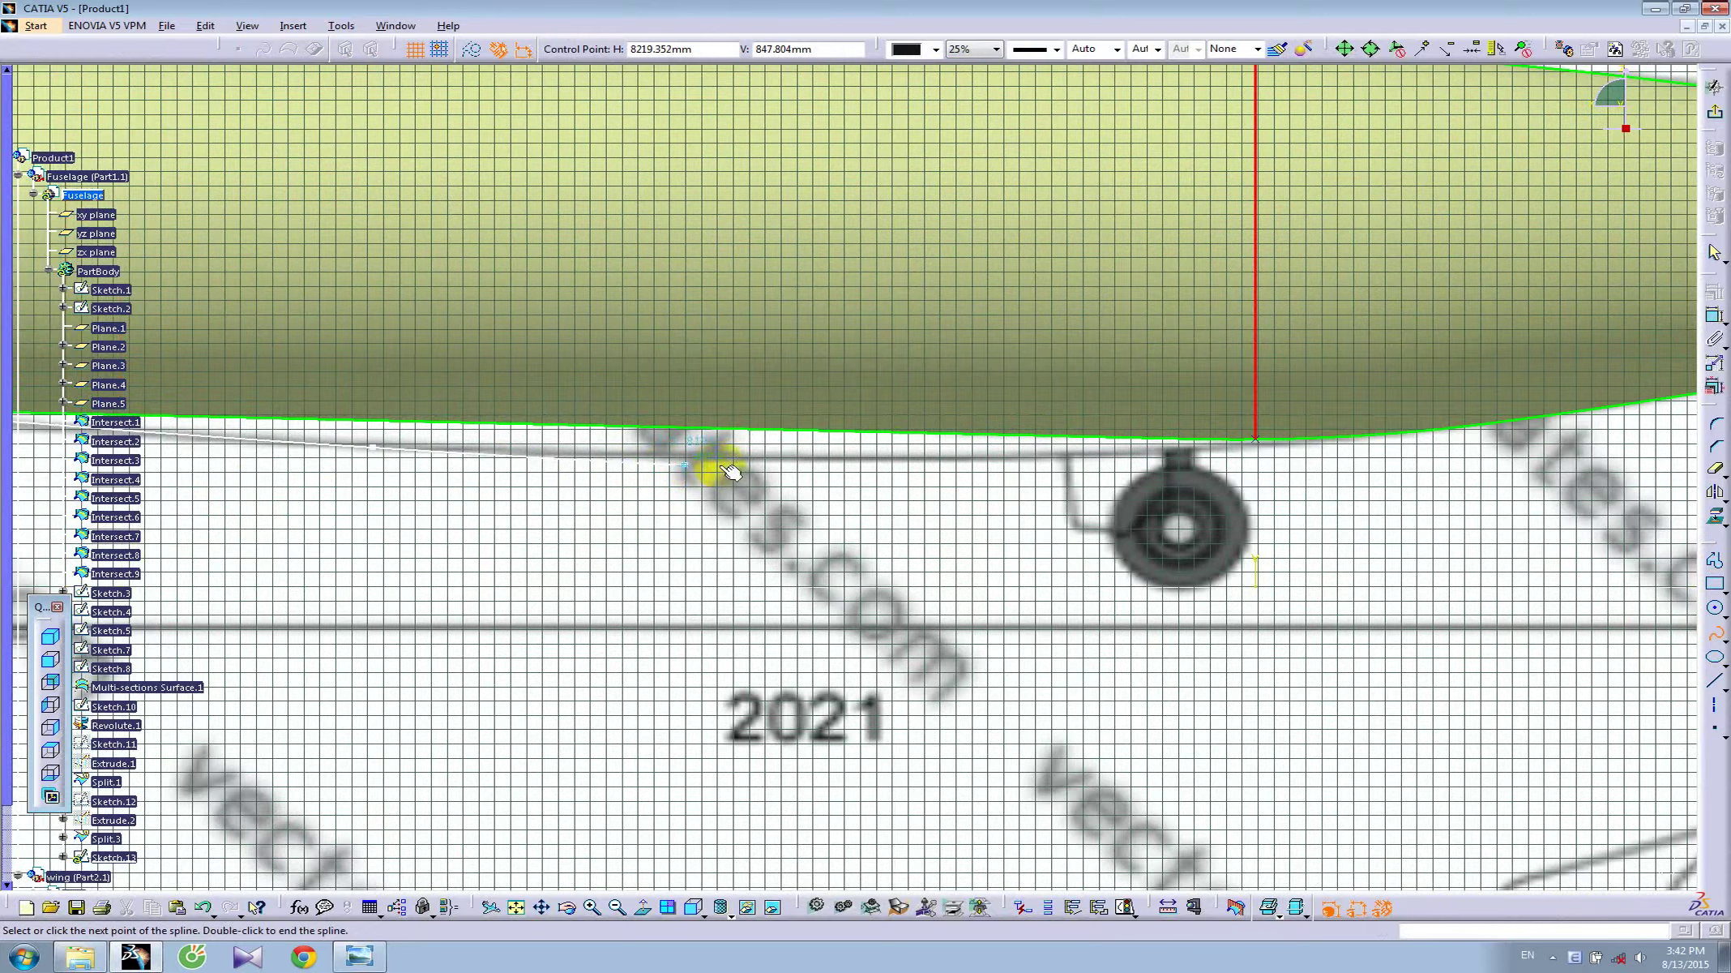
click(745, 458)
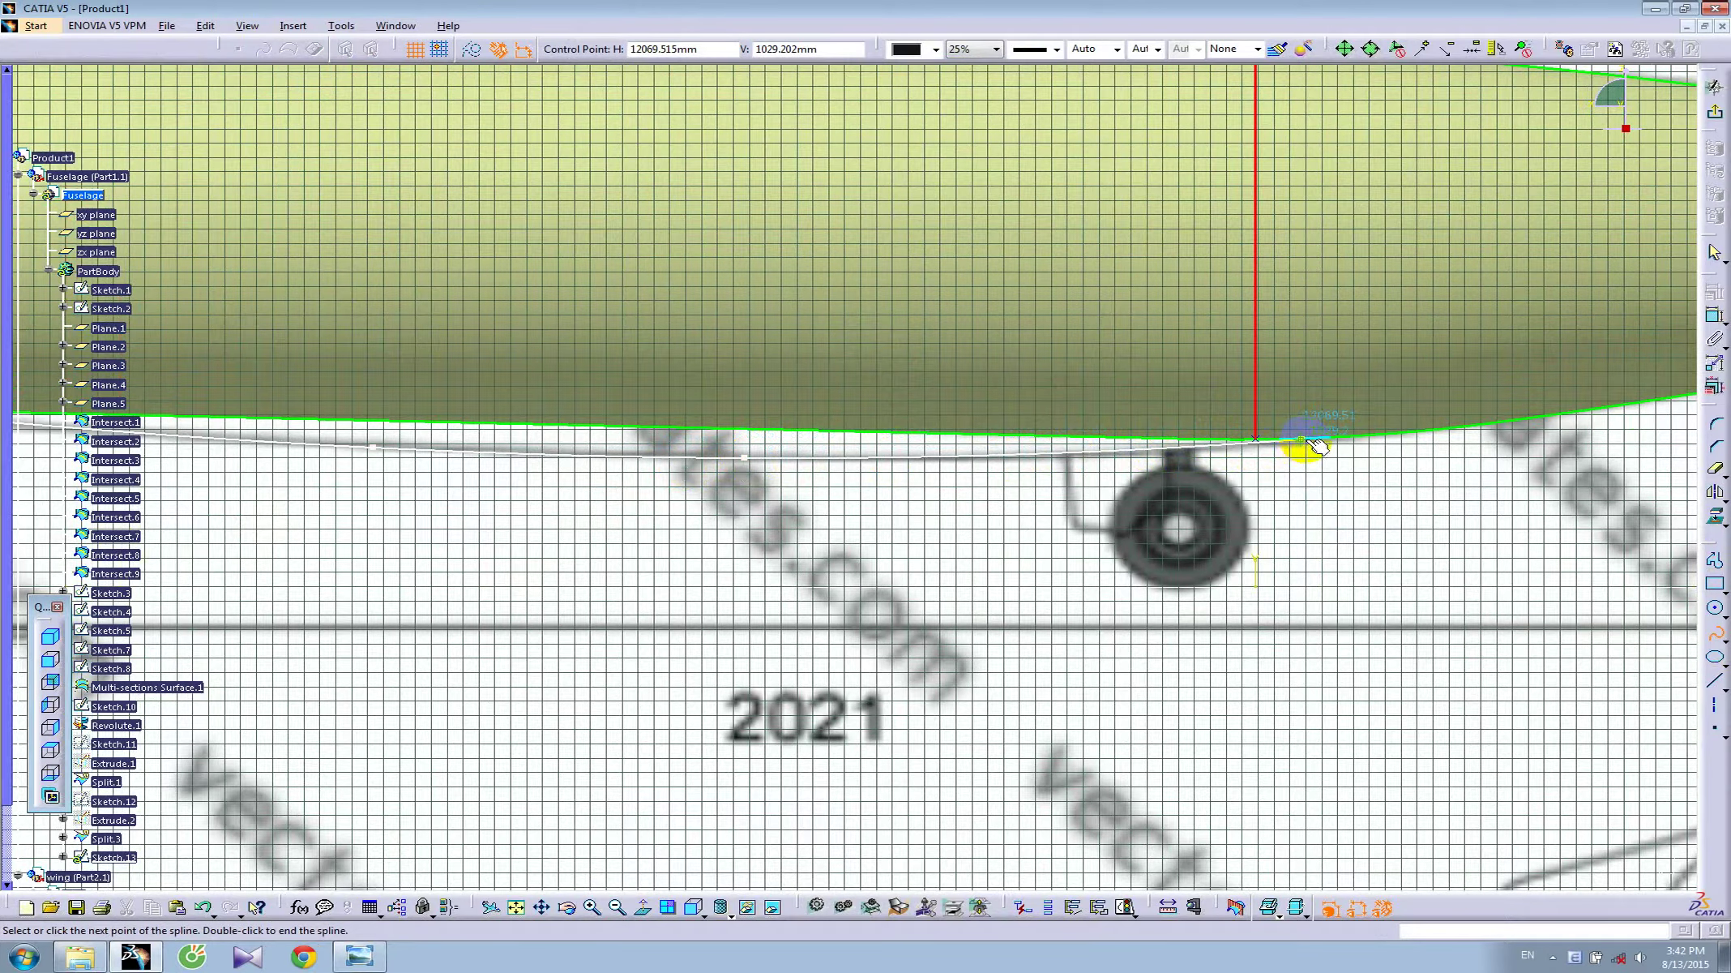
click(1314, 440)
double_click(1422, 447)
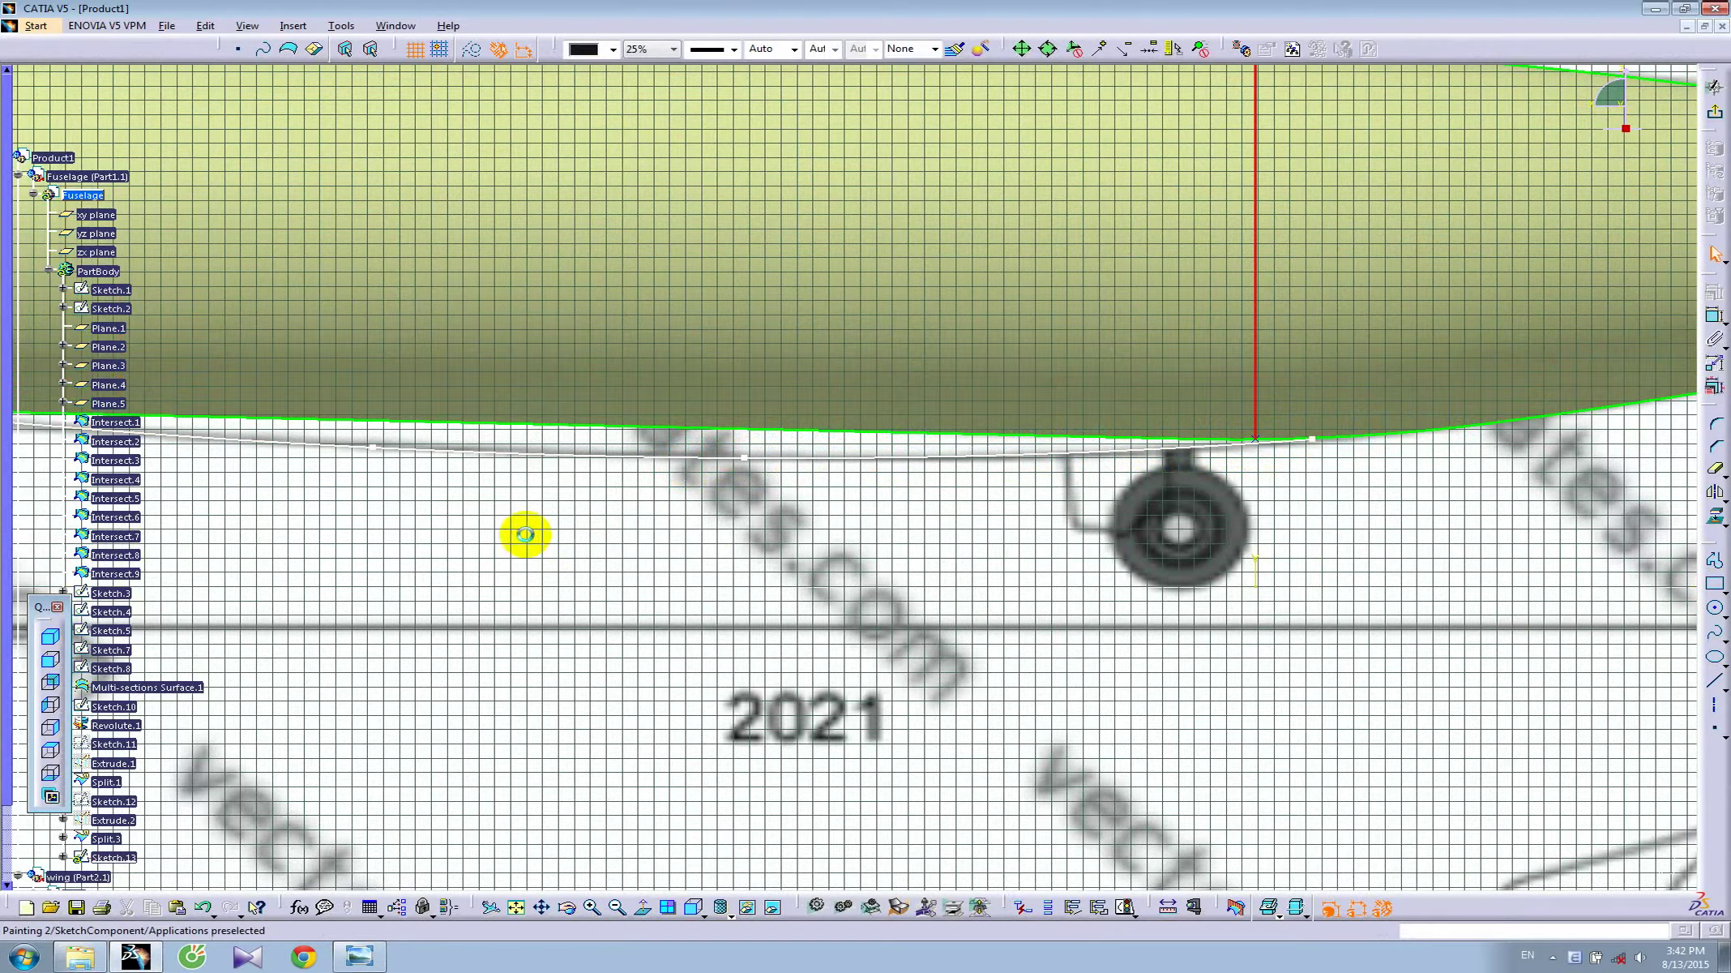
mouse_move(519, 534)
middle_down()
mouse_move(689, 542)
mouse_move(803, 580)
mouse_move(782, 609)
mouse_move(715, 437)
middle_up()
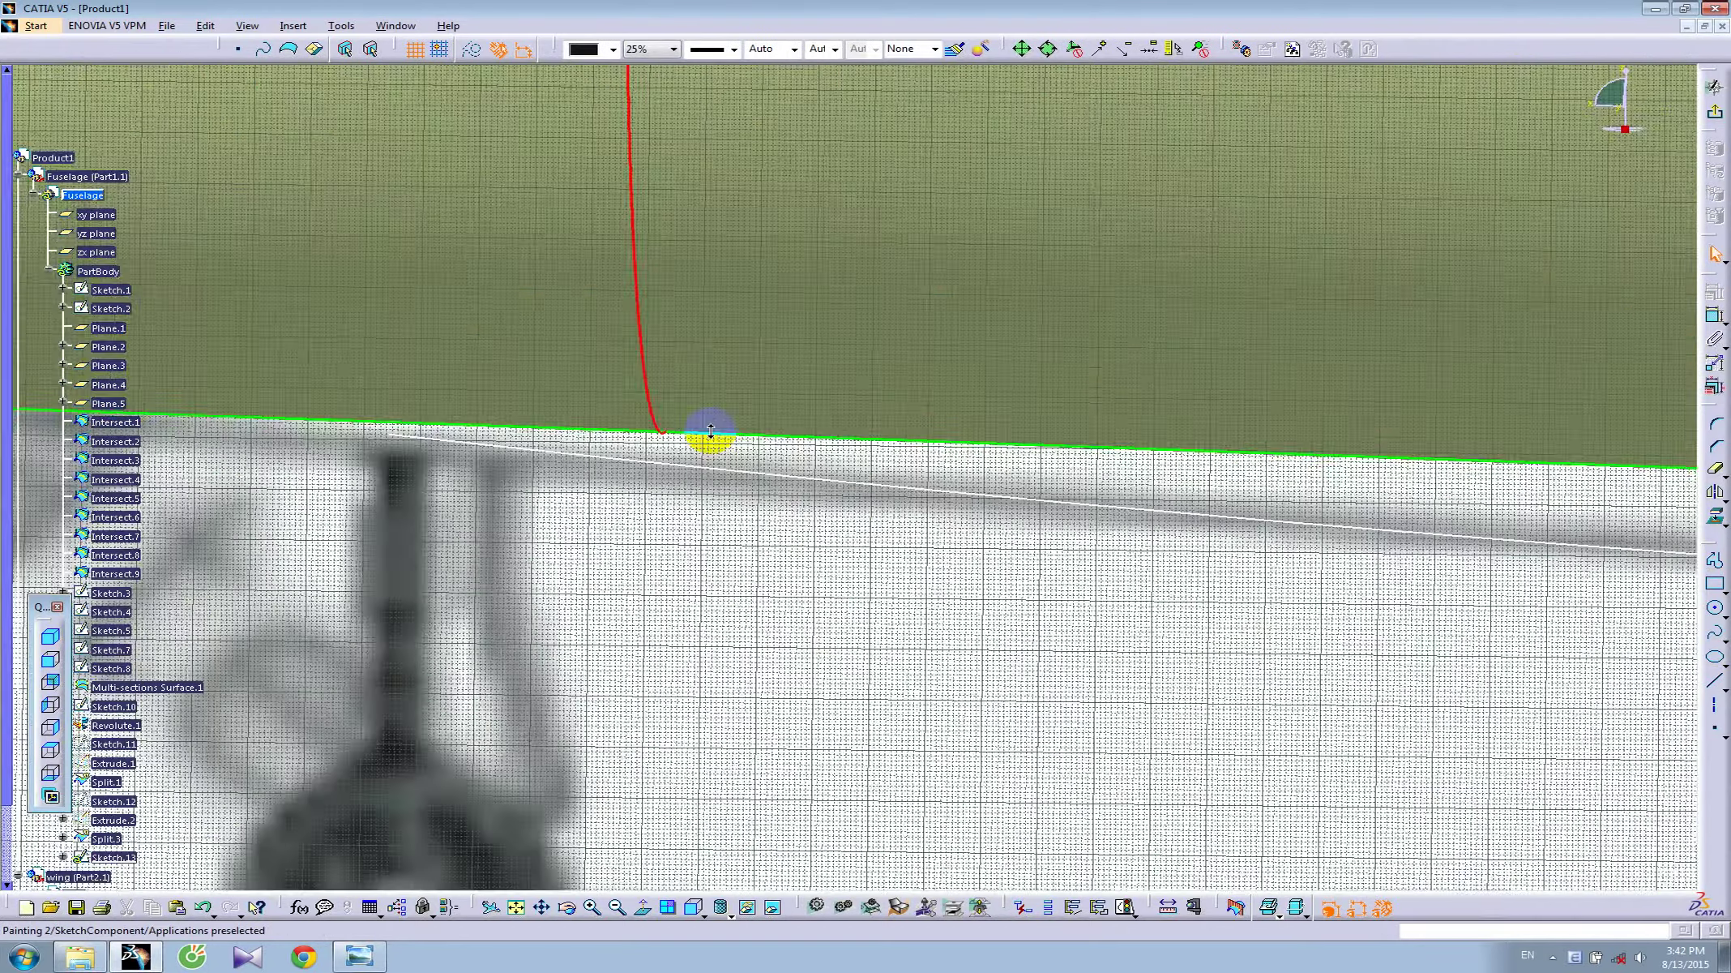
- Constrain the spline's points to coincide with the fuselage edge
click(1716, 319)
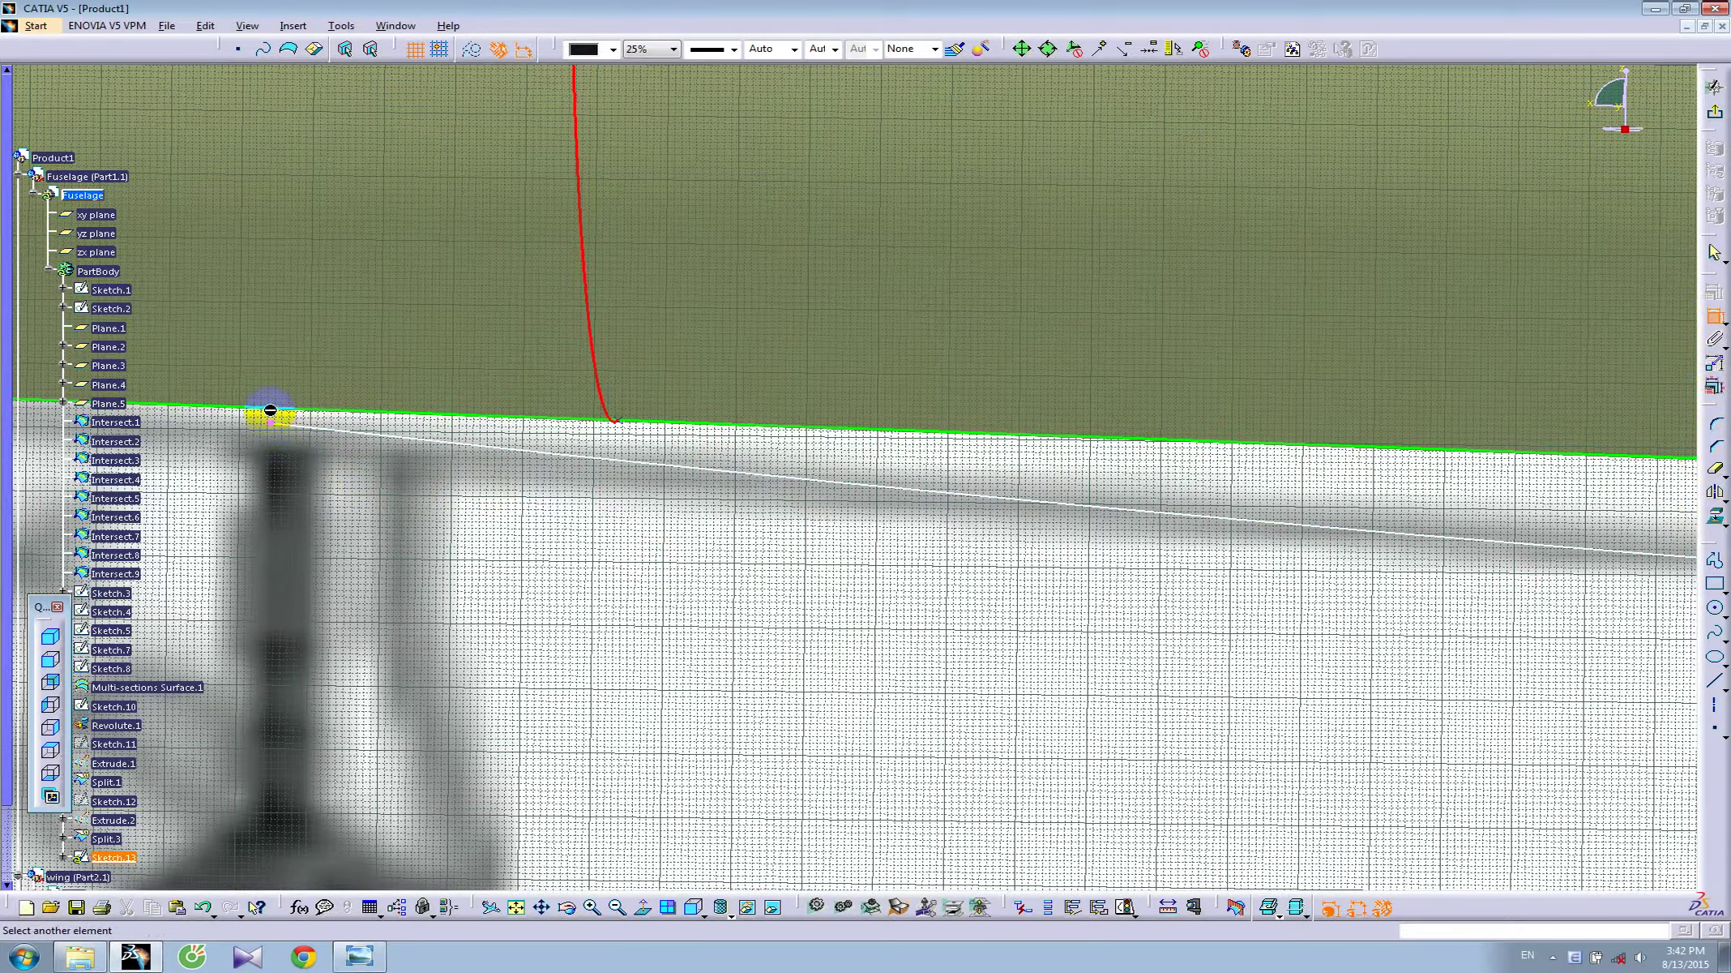
right_click(251, 432)
click(287, 556)
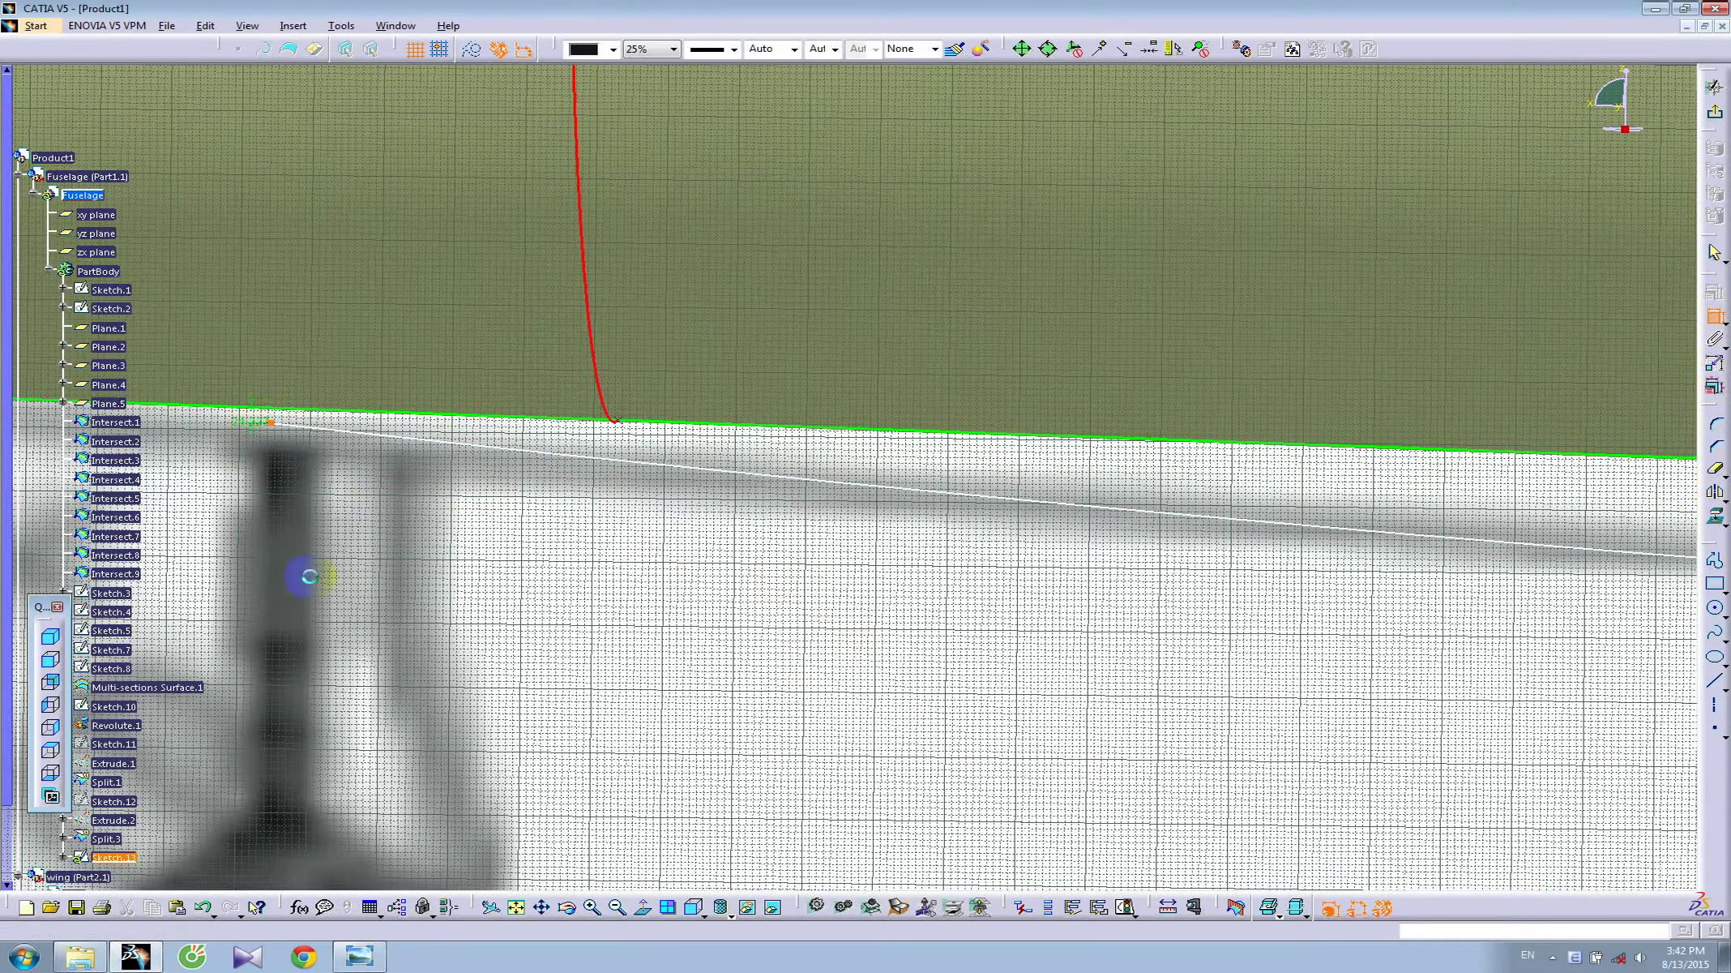
mouse_move(746, 530)
middle_down()
mouse_move(1208, 600)
mouse_move(255, 587)
mouse_move(414, 483)
mouse_move(708, 564)
mouse_move(586, 531)
mouse_move(649, 444)
middle_up()
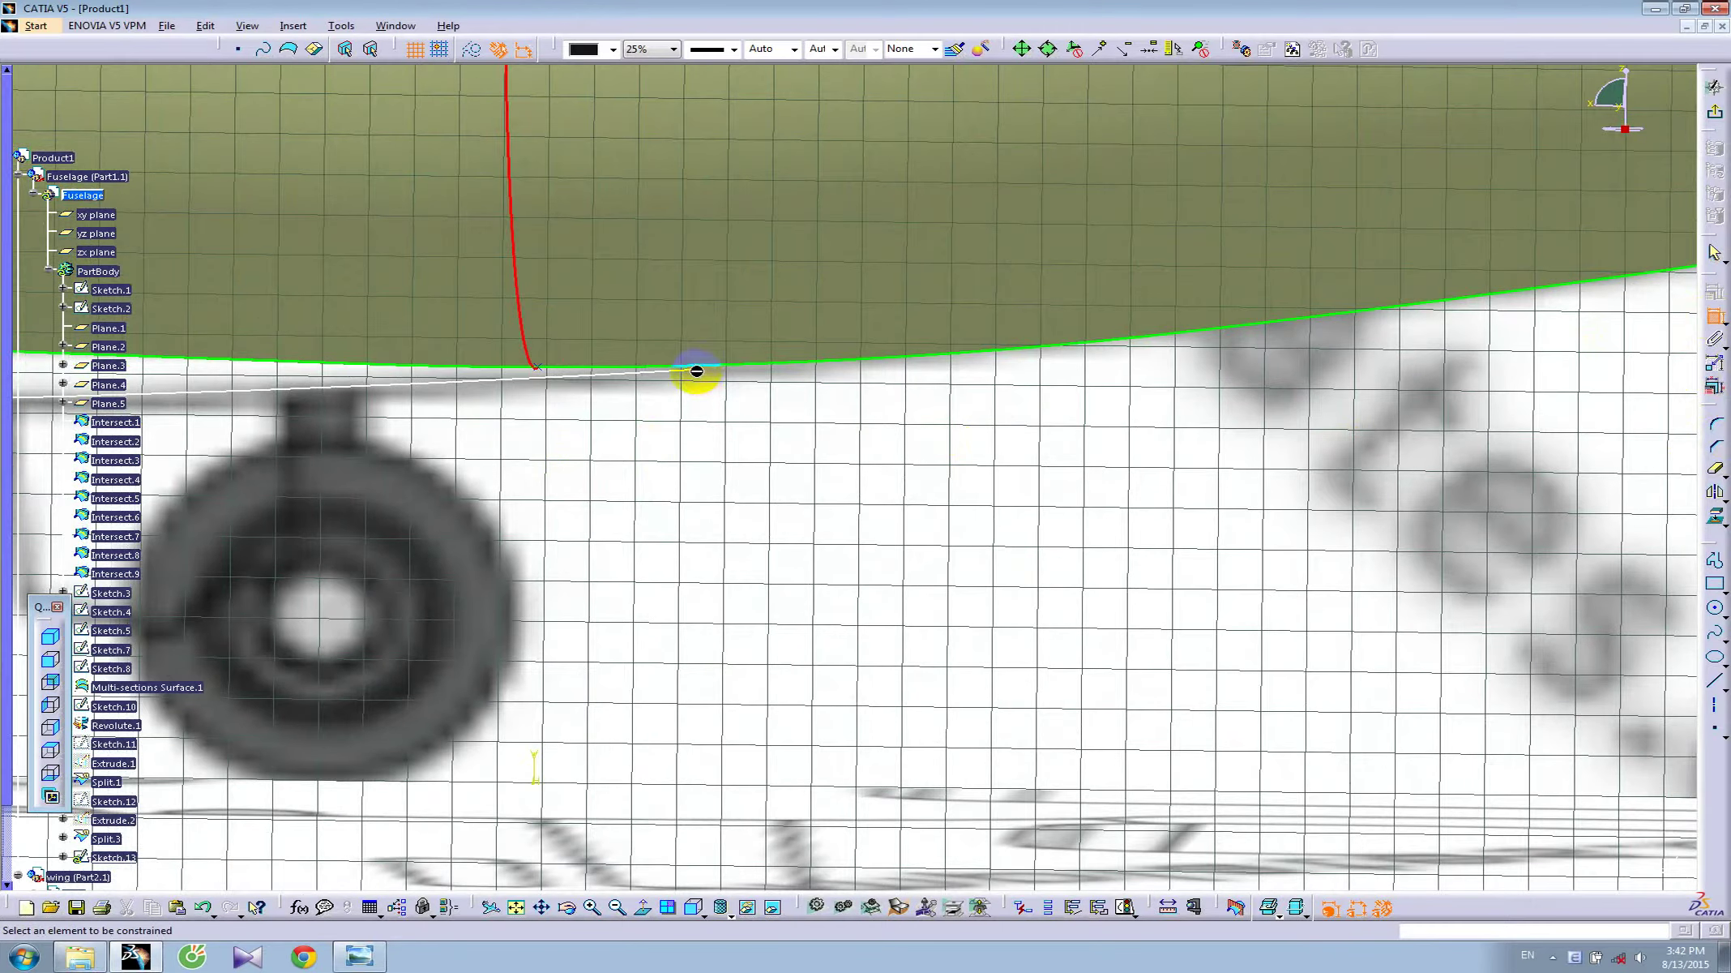
scroll(770, 438, down, 10)
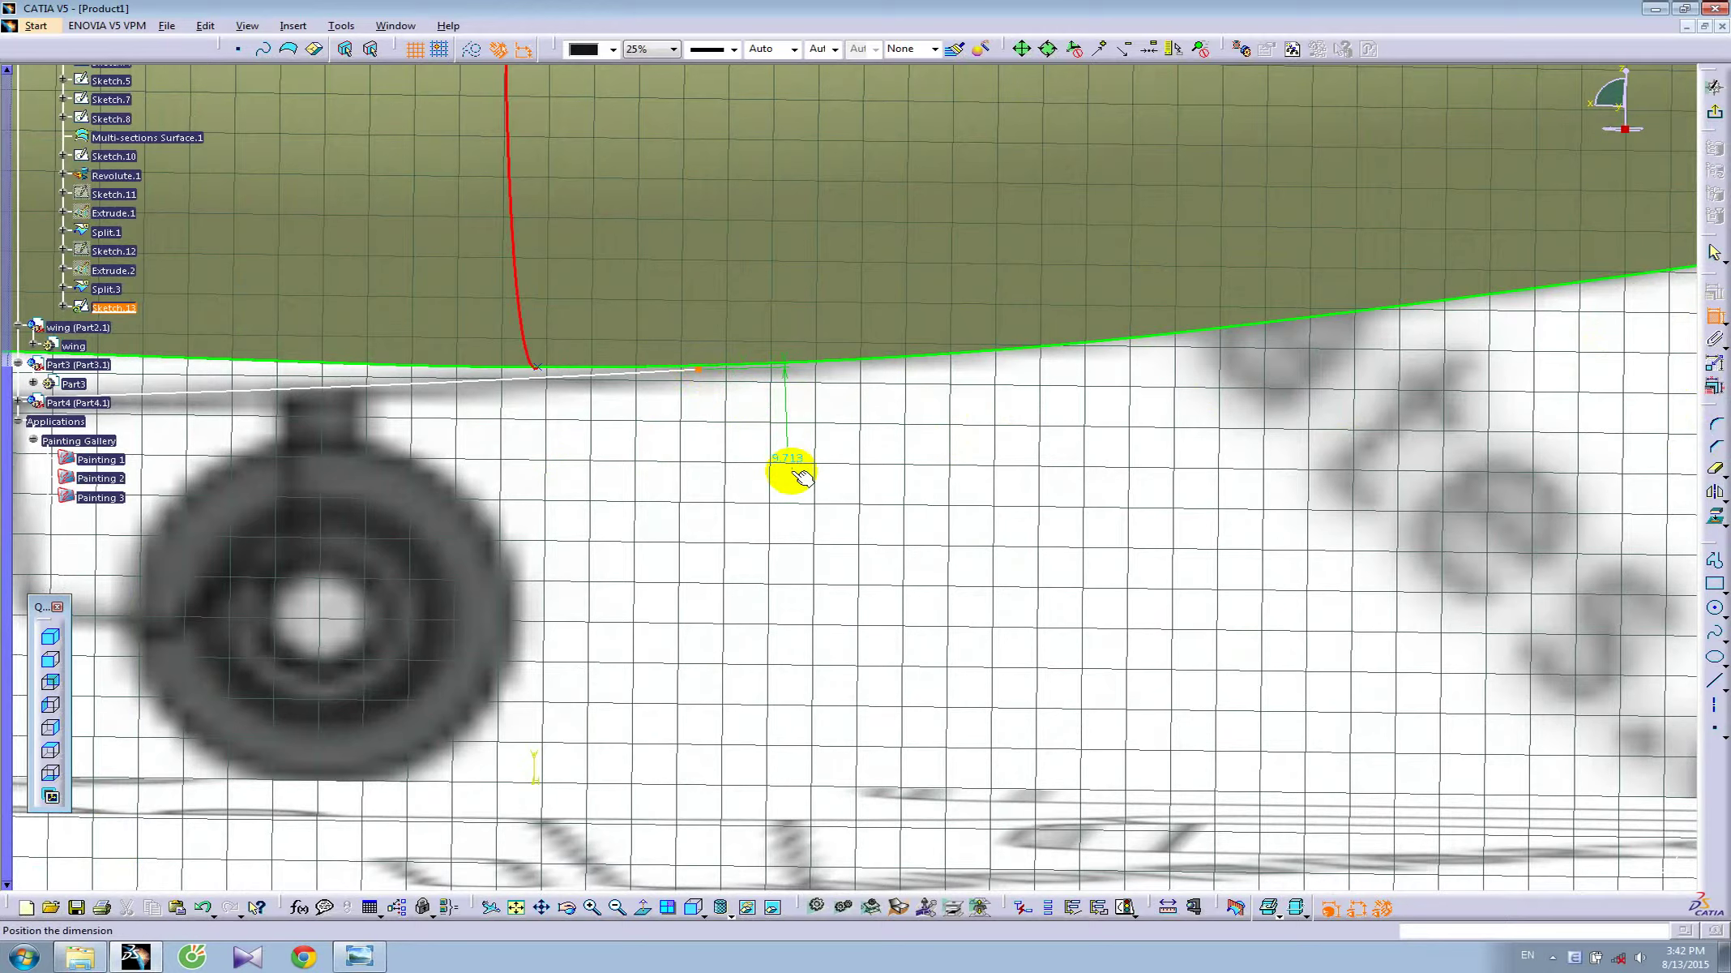
right_click(790, 466)
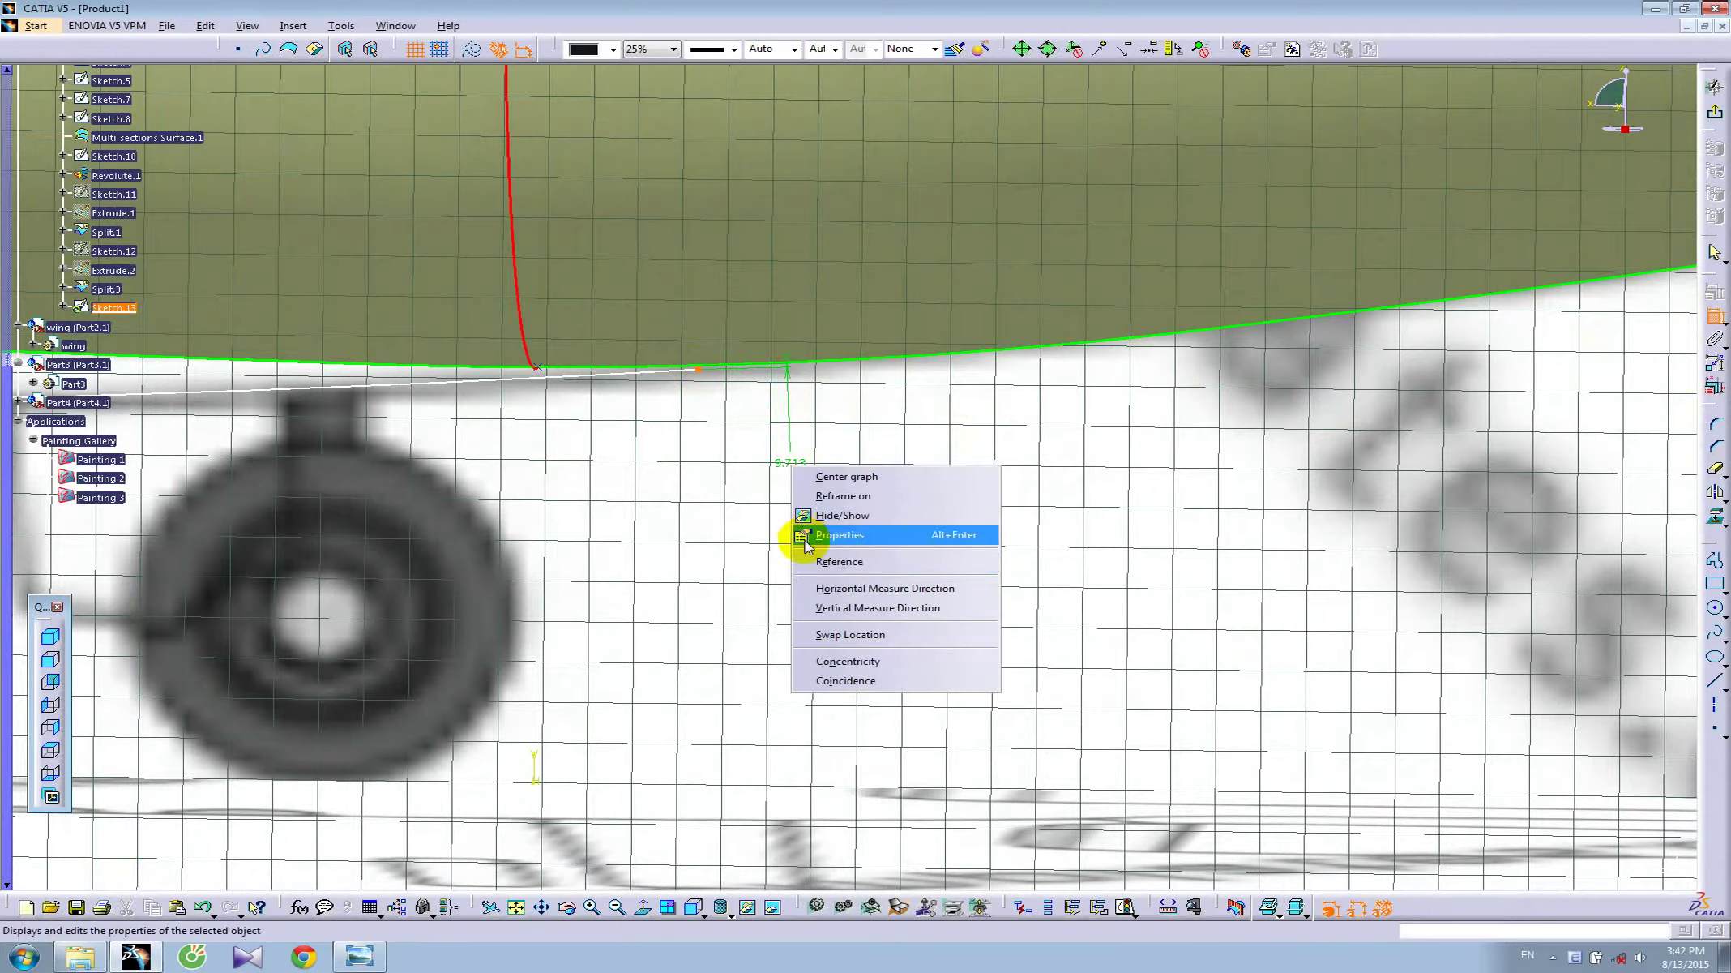
click(827, 685)
- Slide the spline's control points along the edge, moving one further left near the wheel
drag(697, 364, 941, 365)
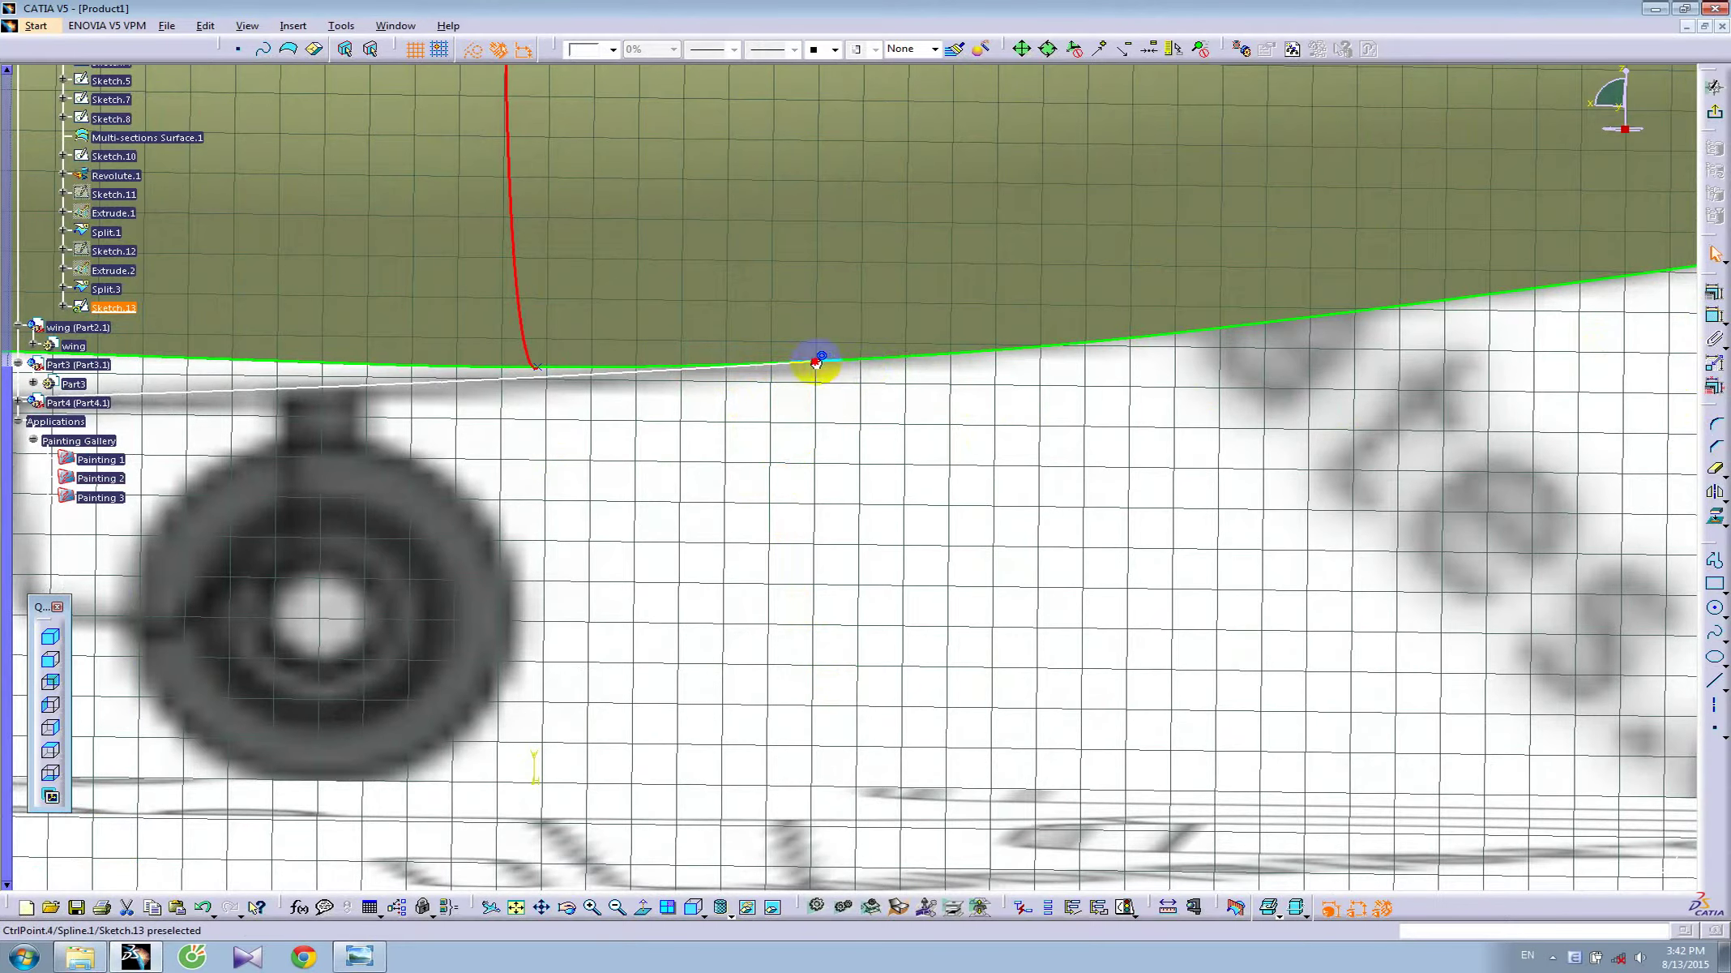
mouse_move(800, 365)
middle_down()
mouse_move(804, 456)
mouse_move(719, 561)
mouse_move(1013, 525)
middle_up()
mouse_move(324, 545)
middle_down()
mouse_move(885, 575)
mouse_move(870, 499)
mouse_move(437, 494)
mouse_move(840, 553)
mouse_move(591, 442)
middle_up()
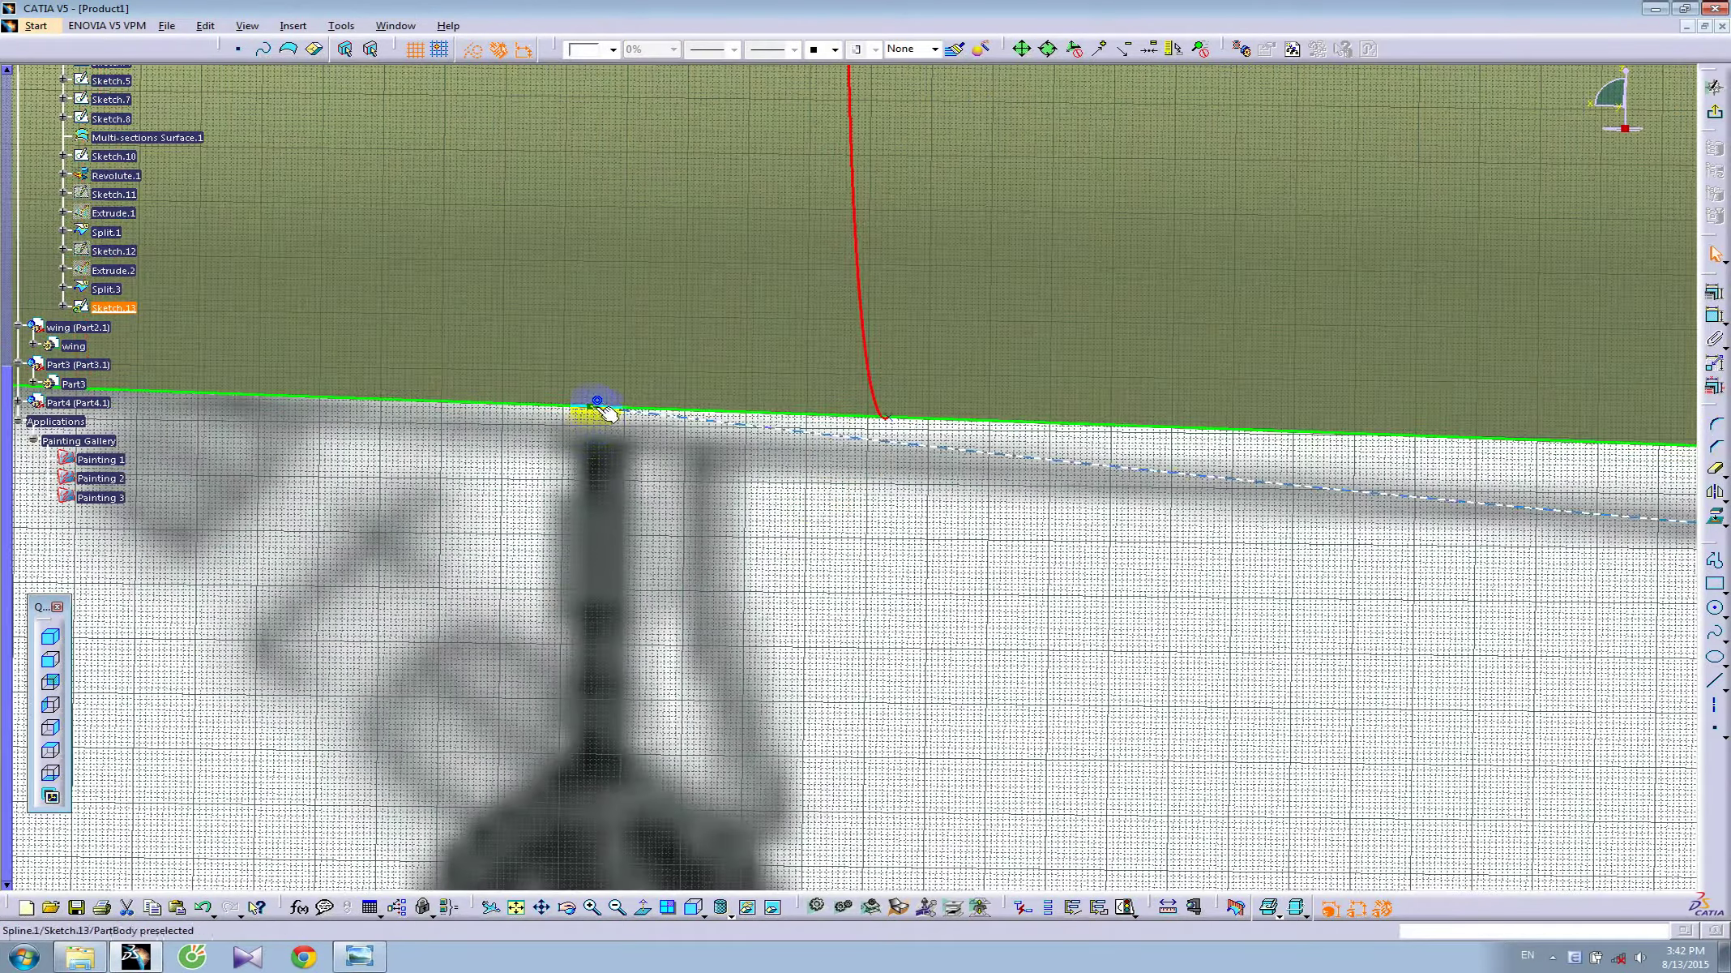
drag(597, 406, 202, 388)
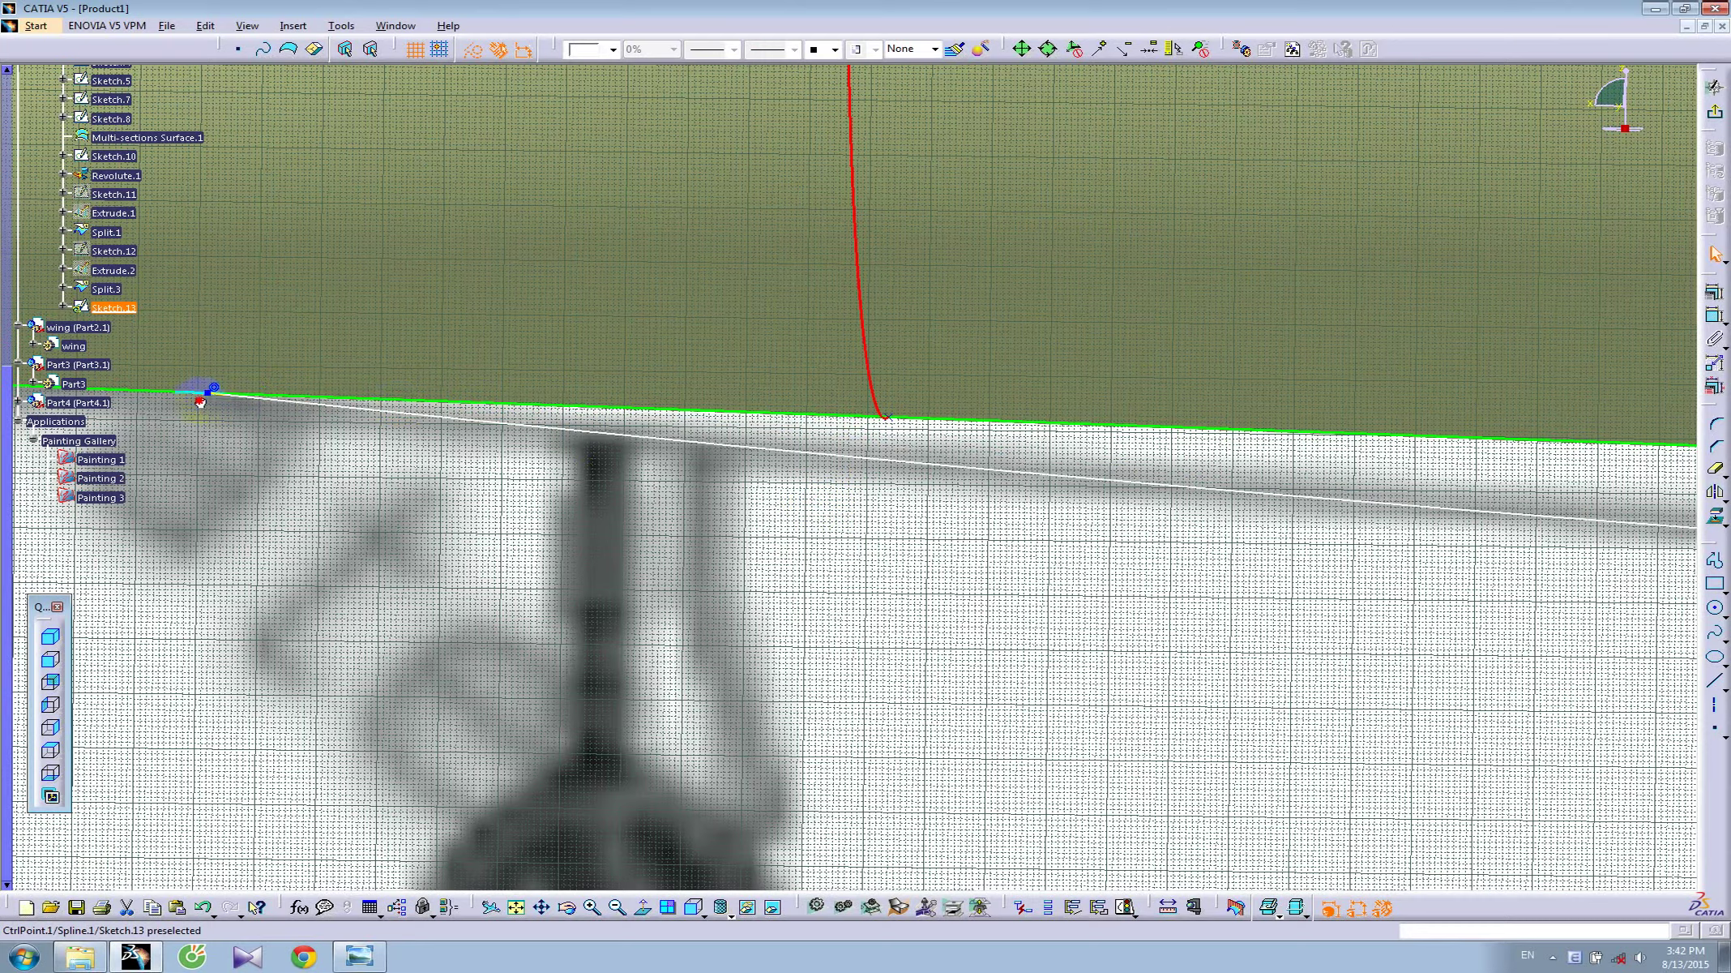
click(945, 555)
mouse_move(945, 556)
middle_down()
mouse_move(928, 680)
mouse_move(1430, 642)
mouse_move(773, 568)
mouse_move(725, 636)
middle_up()
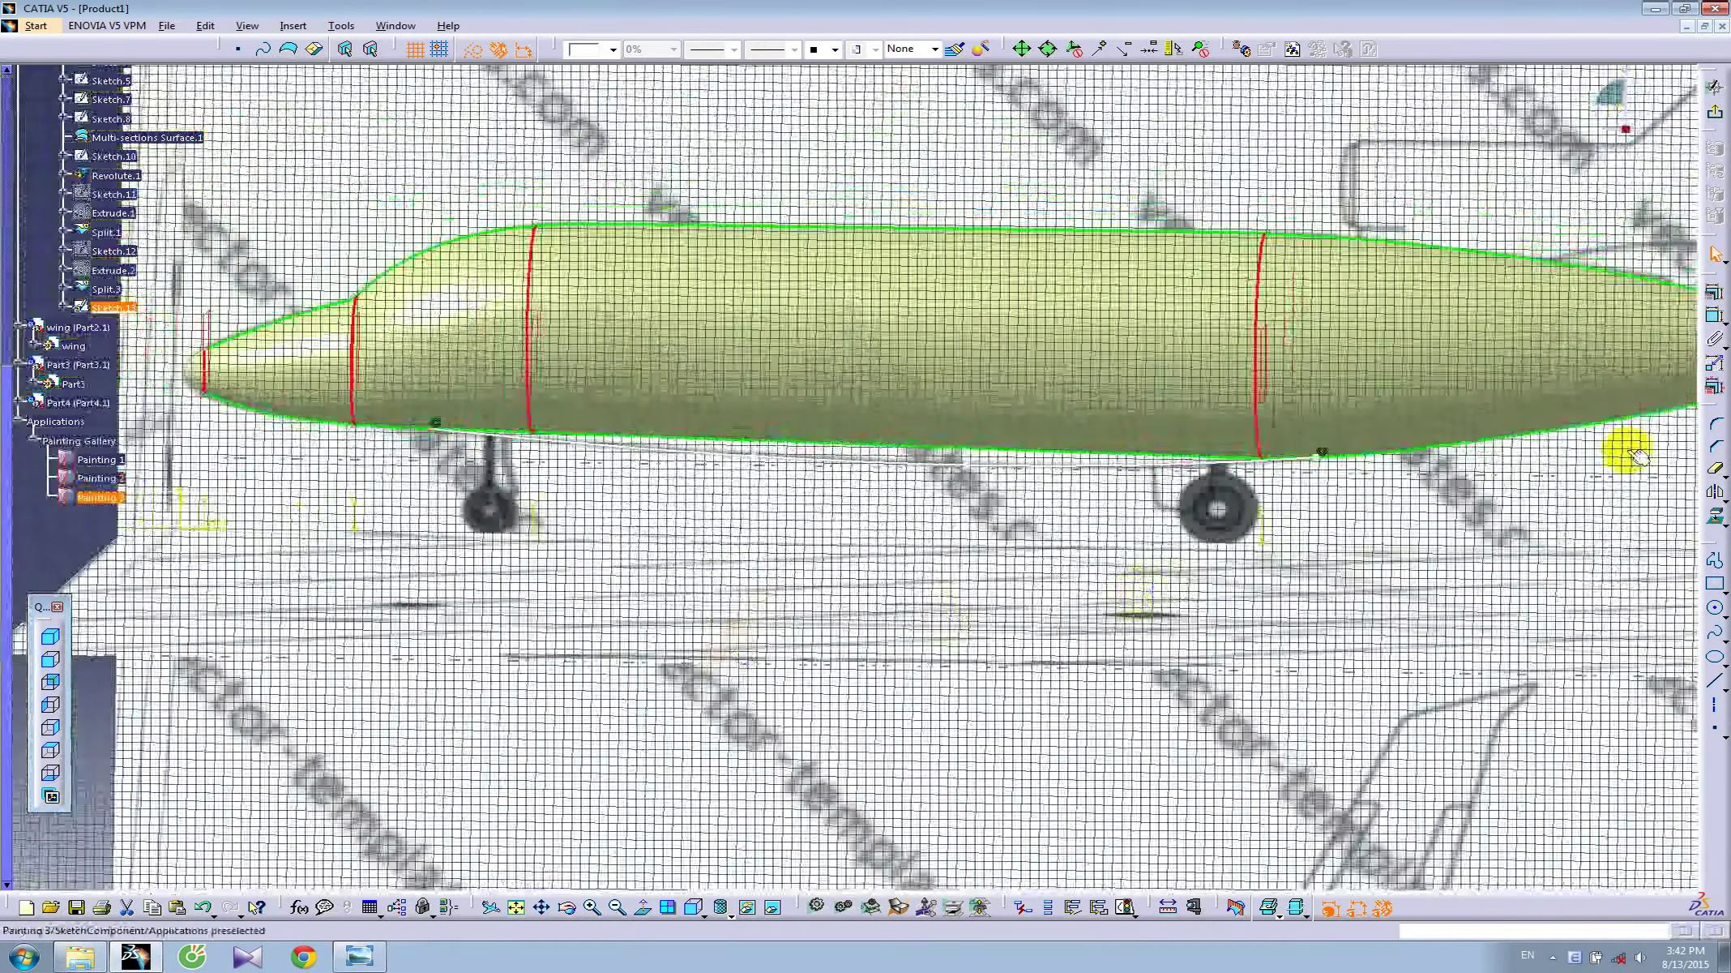
- Exit the sketch and make the stripe spline blue with a thicker line weight
click(1712, 120)
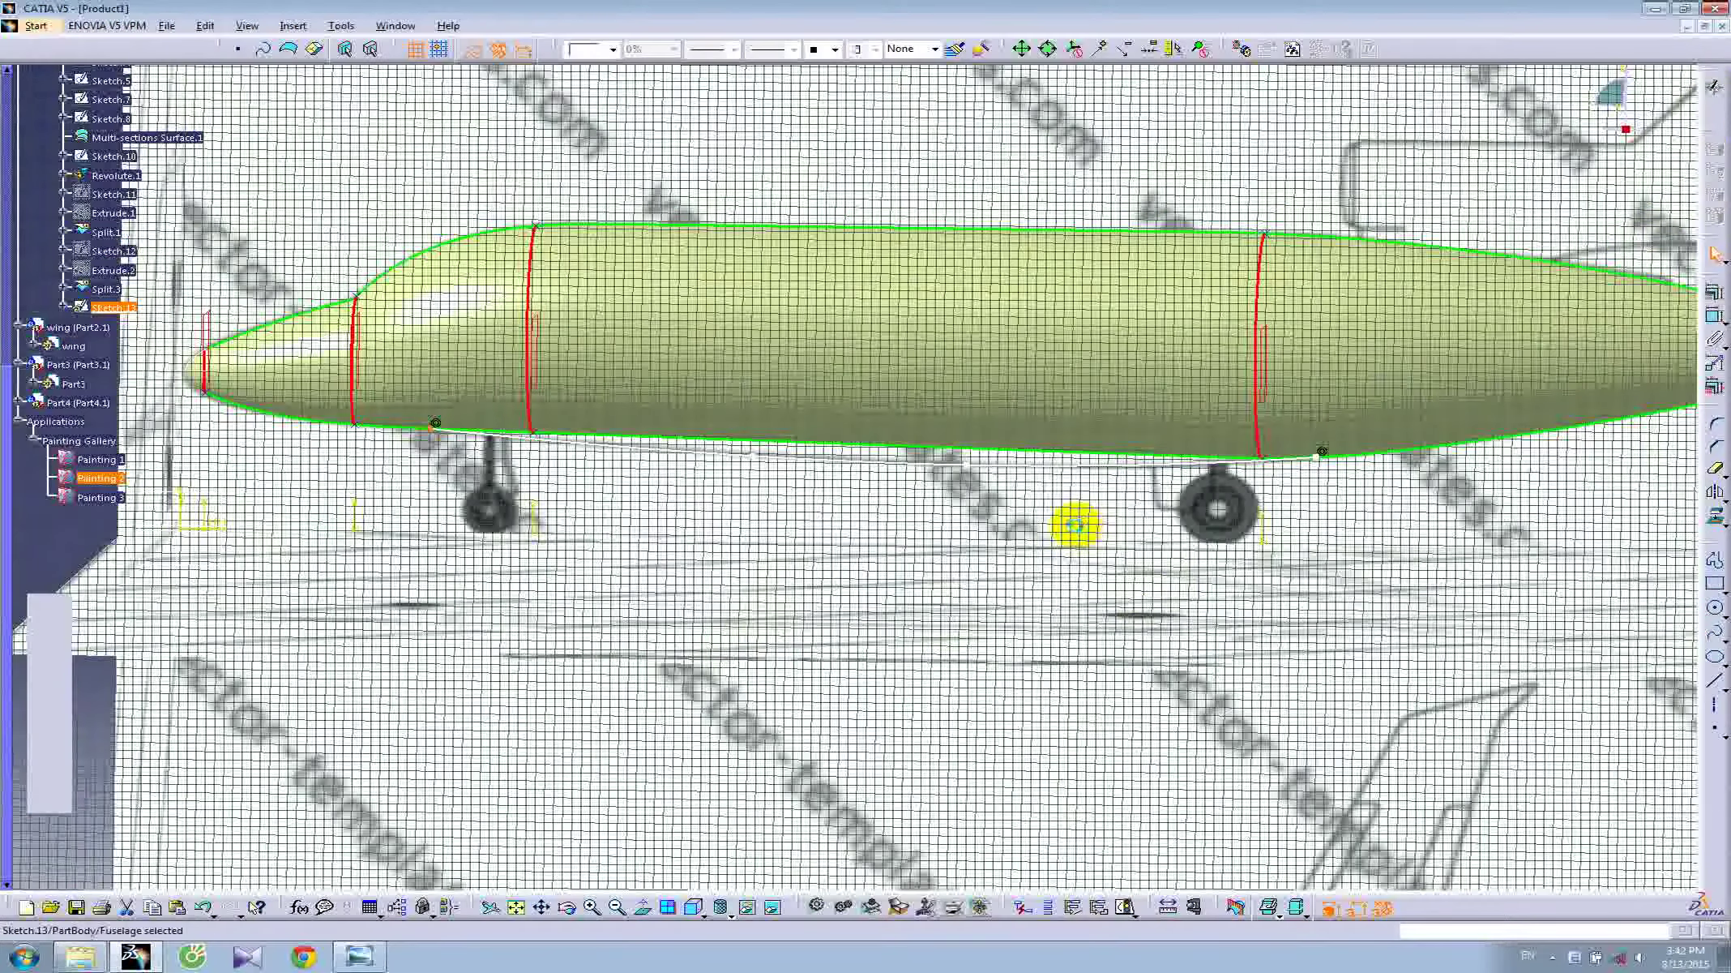
mouse_move(1075, 522)
middle_down()
mouse_move(735, 638)
mouse_move(645, 577)
mouse_move(271, 587)
middle_up()
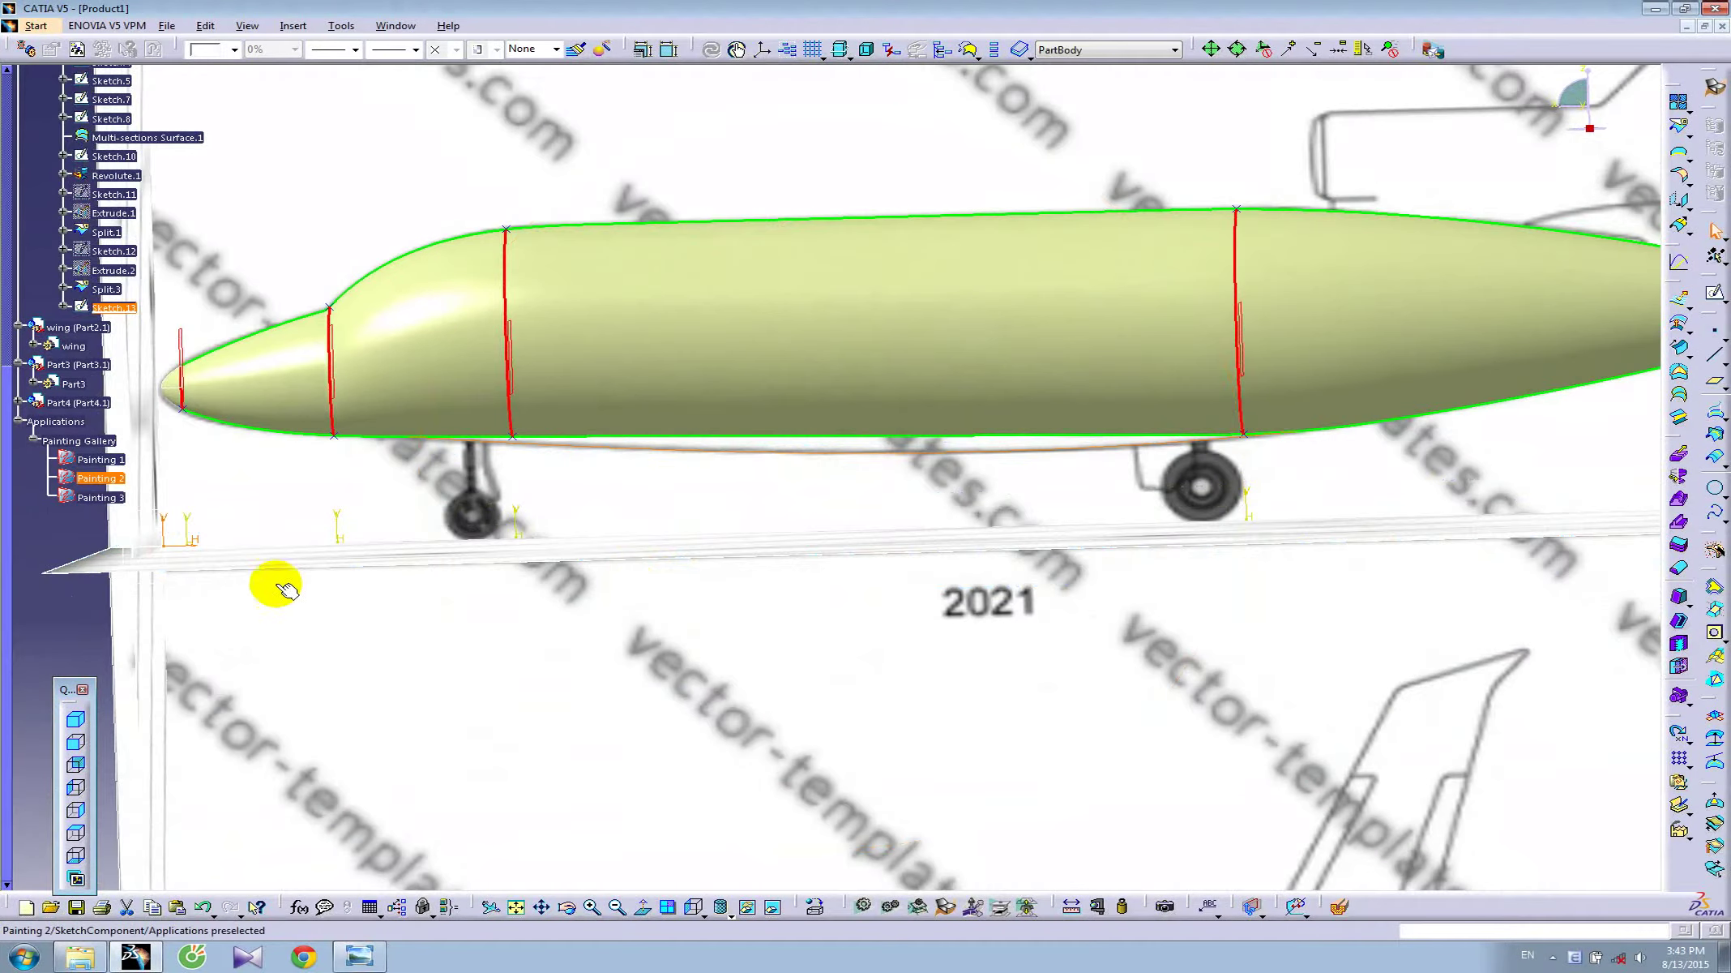
click(233, 50)
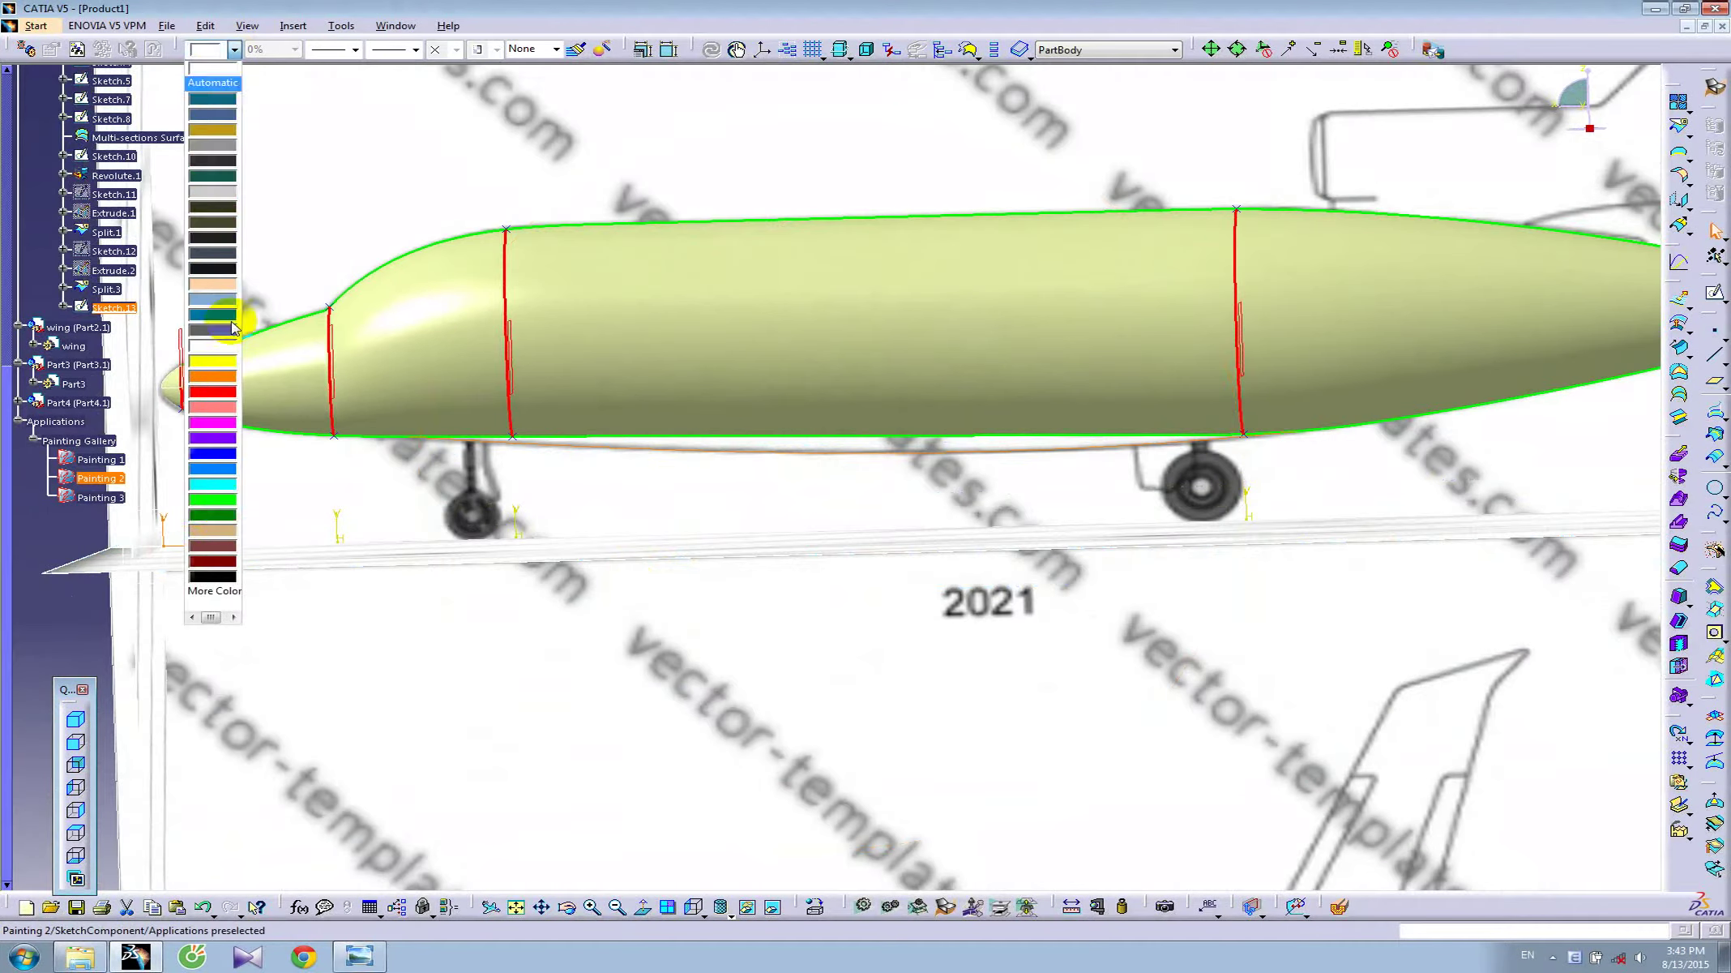
click(217, 458)
click(355, 51)
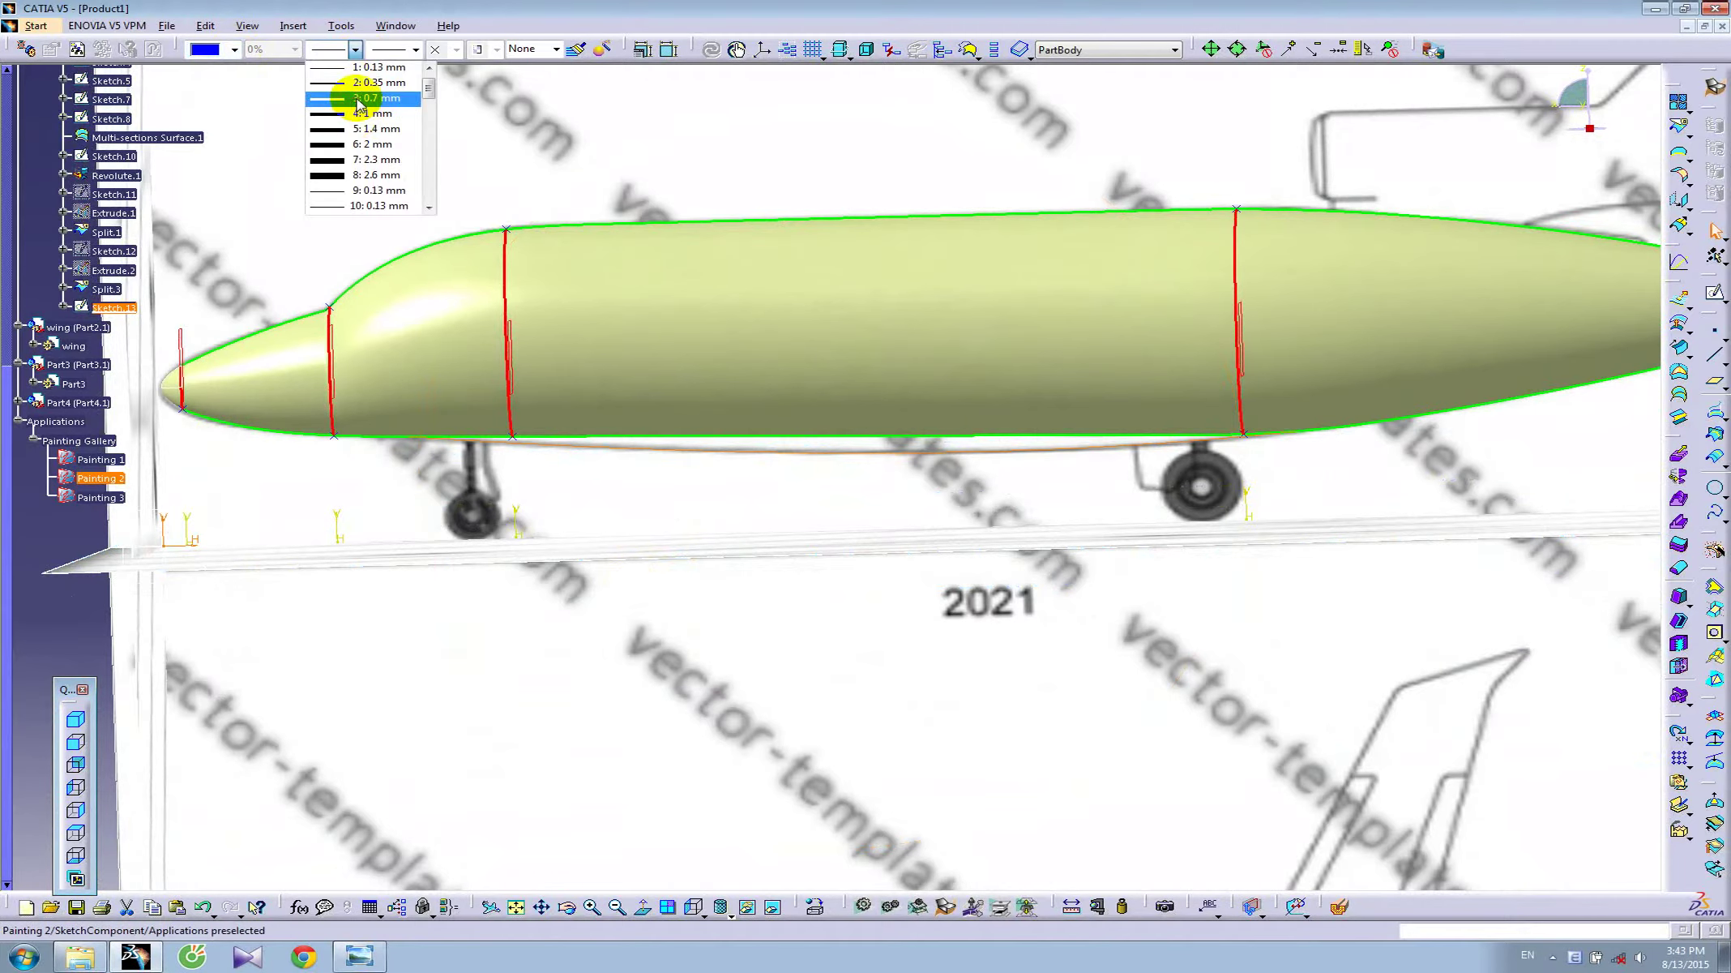
click(348, 87)
mouse_move(1121, 649)
middle_down()
mouse_move(1048, 732)
mouse_move(885, 588)
middle_up()
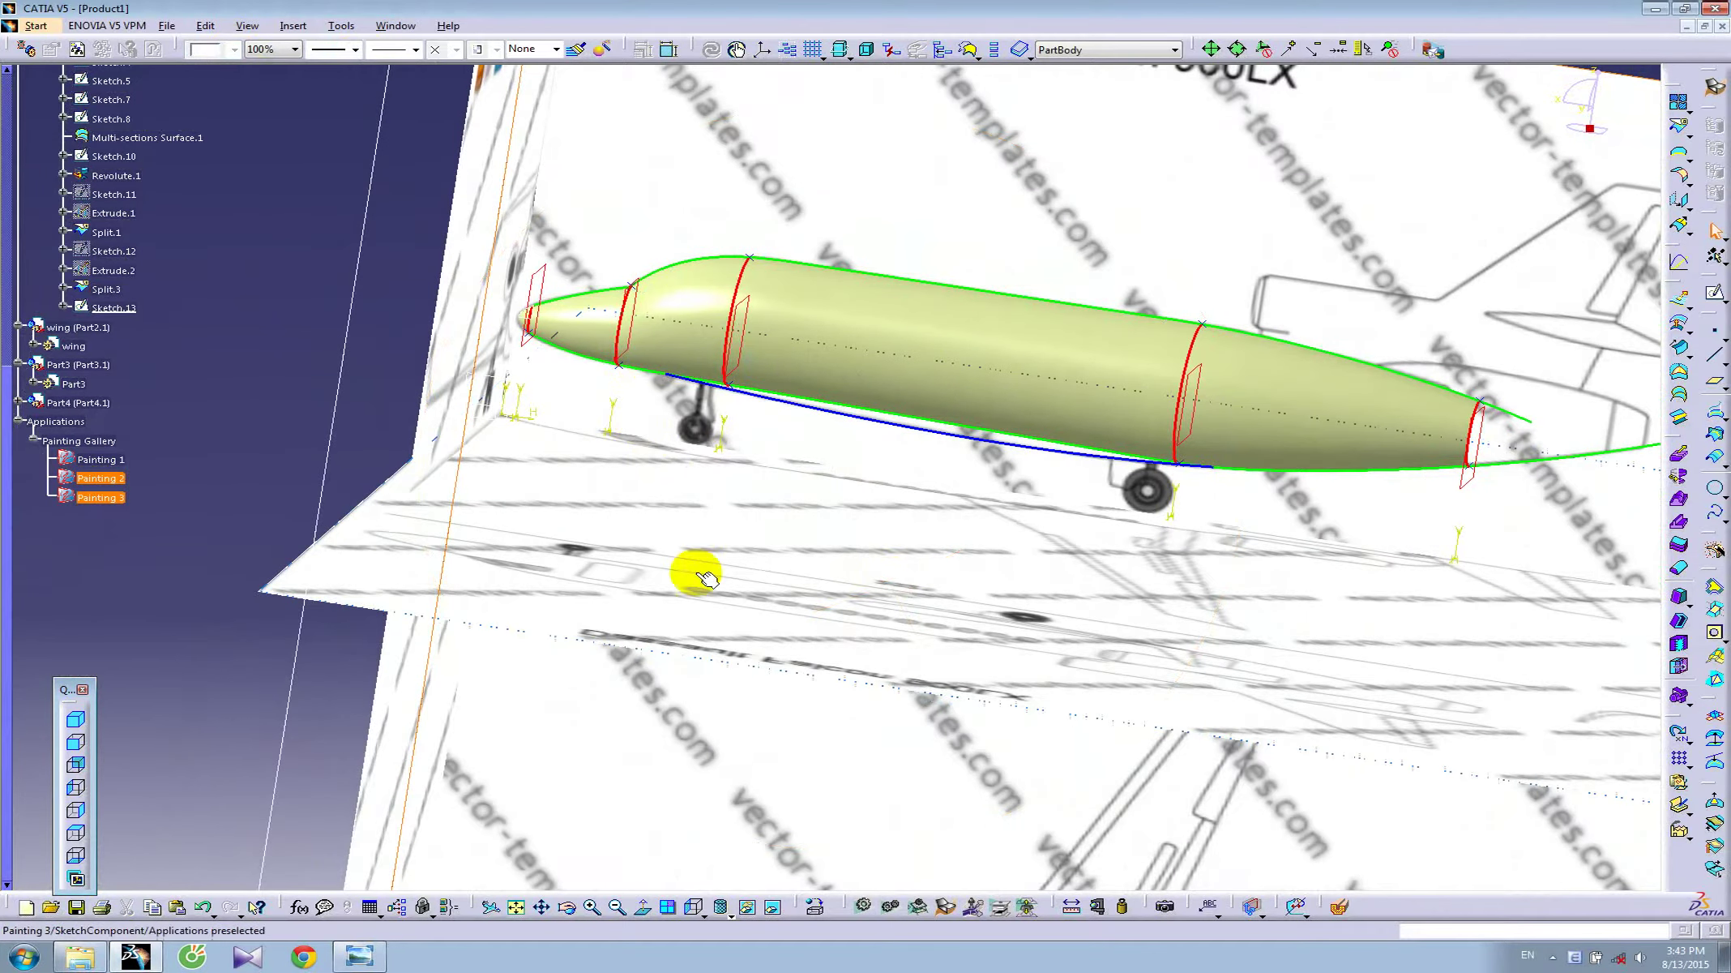
middle_drag(688, 571, 784, 645)
click(377, 960)
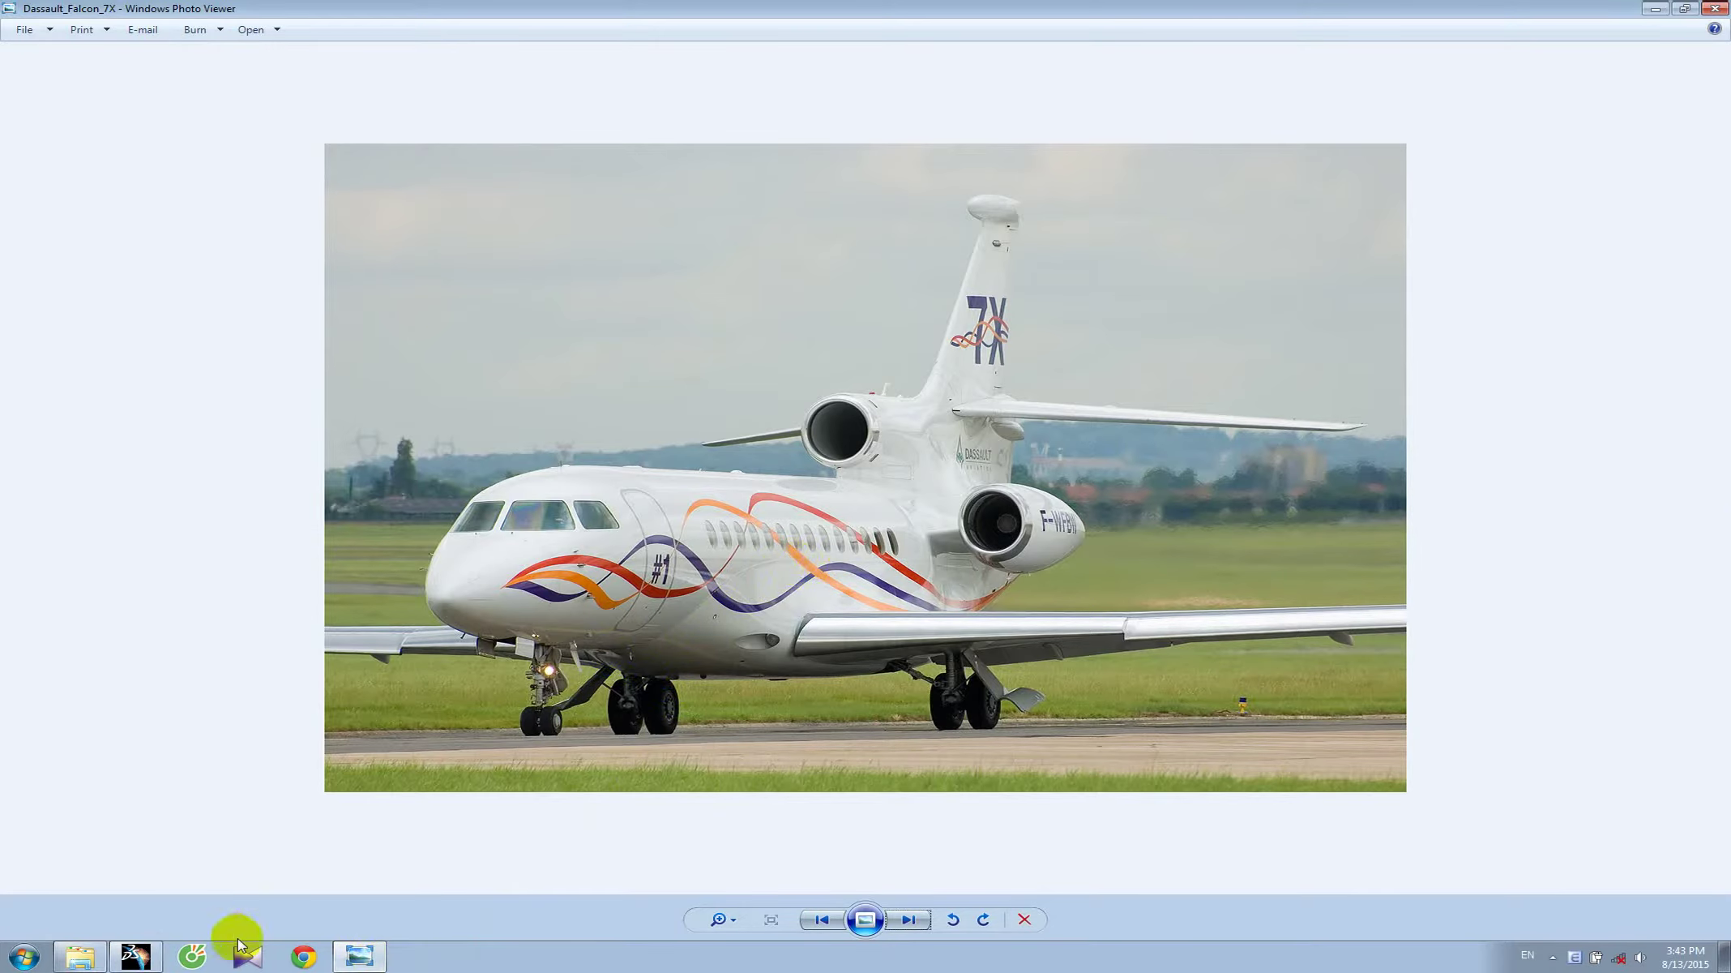
click(135, 956)
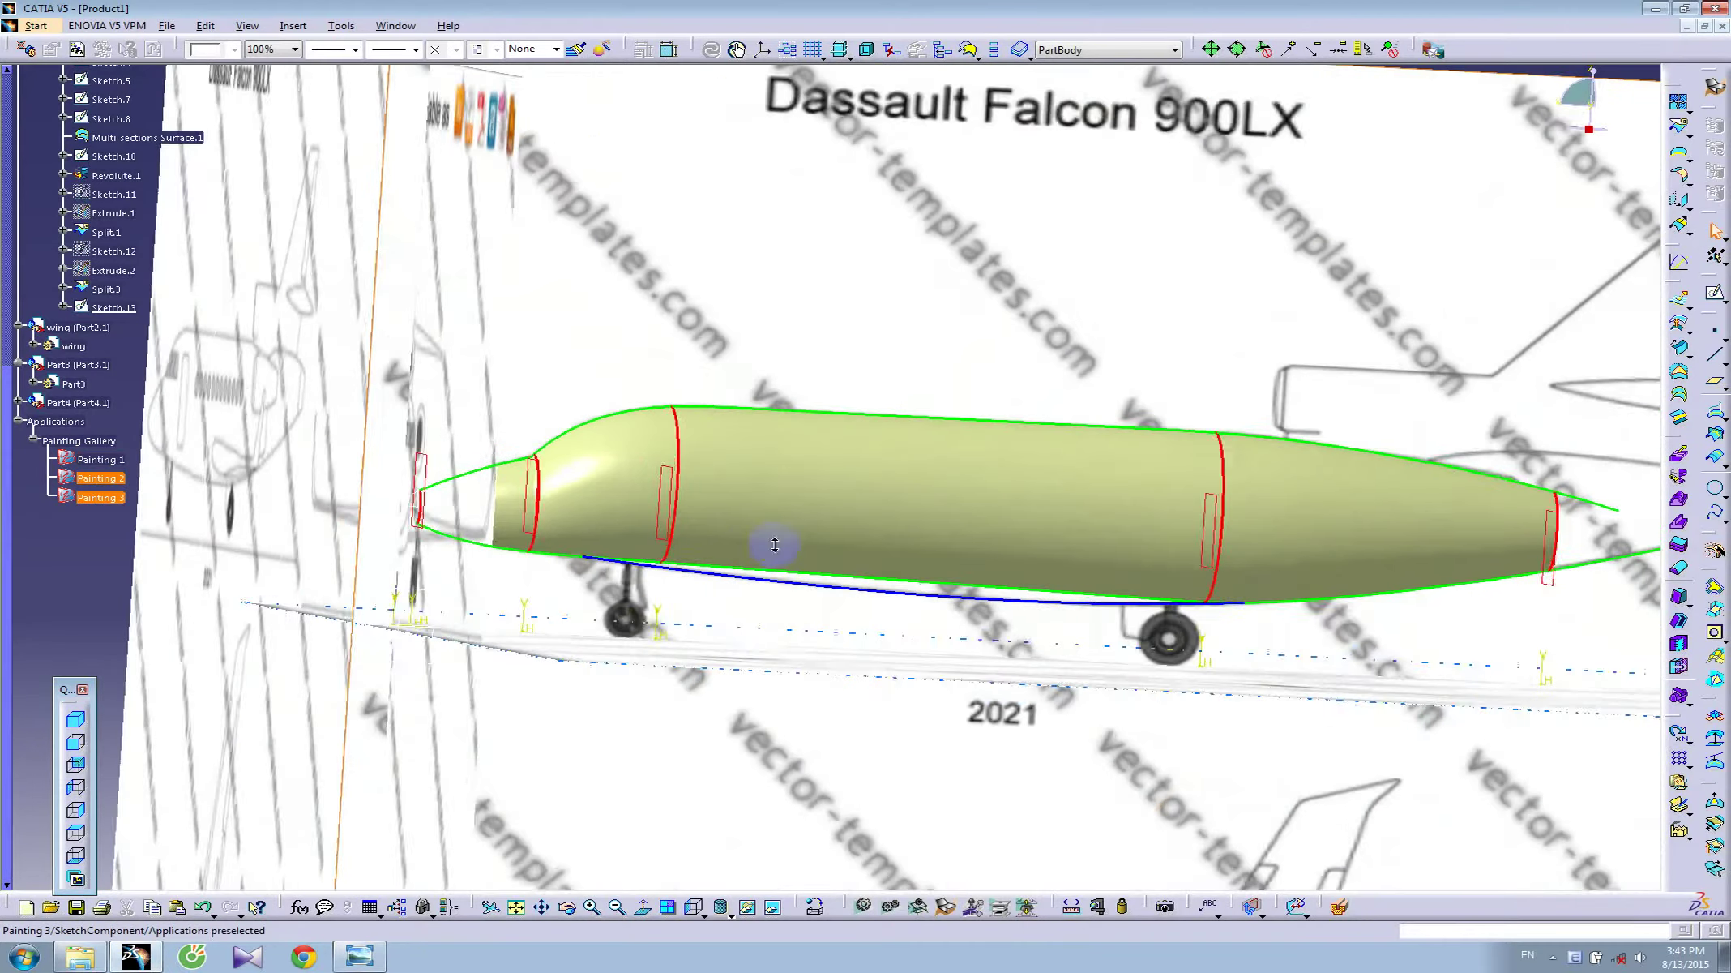
middle_drag(665, 655, 717, 570)
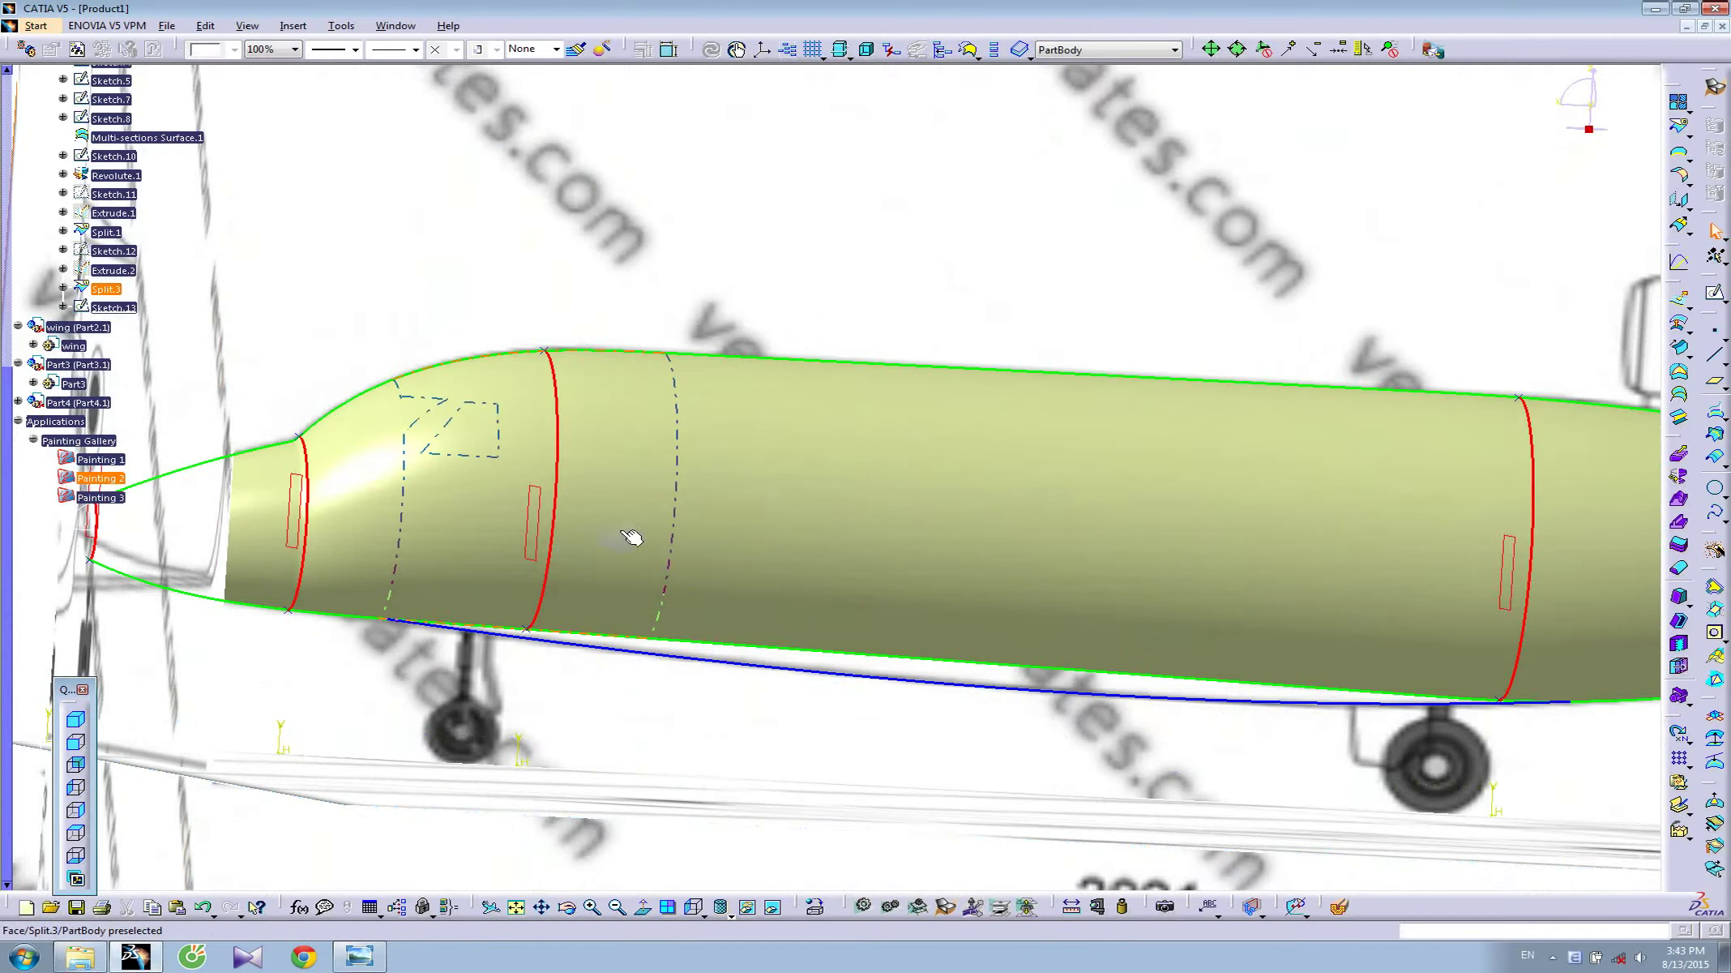
- Show and edit Sketch.11 in normal view, and draw a tall door rectangle beside the windows
scroll(683, 528, down, 3)
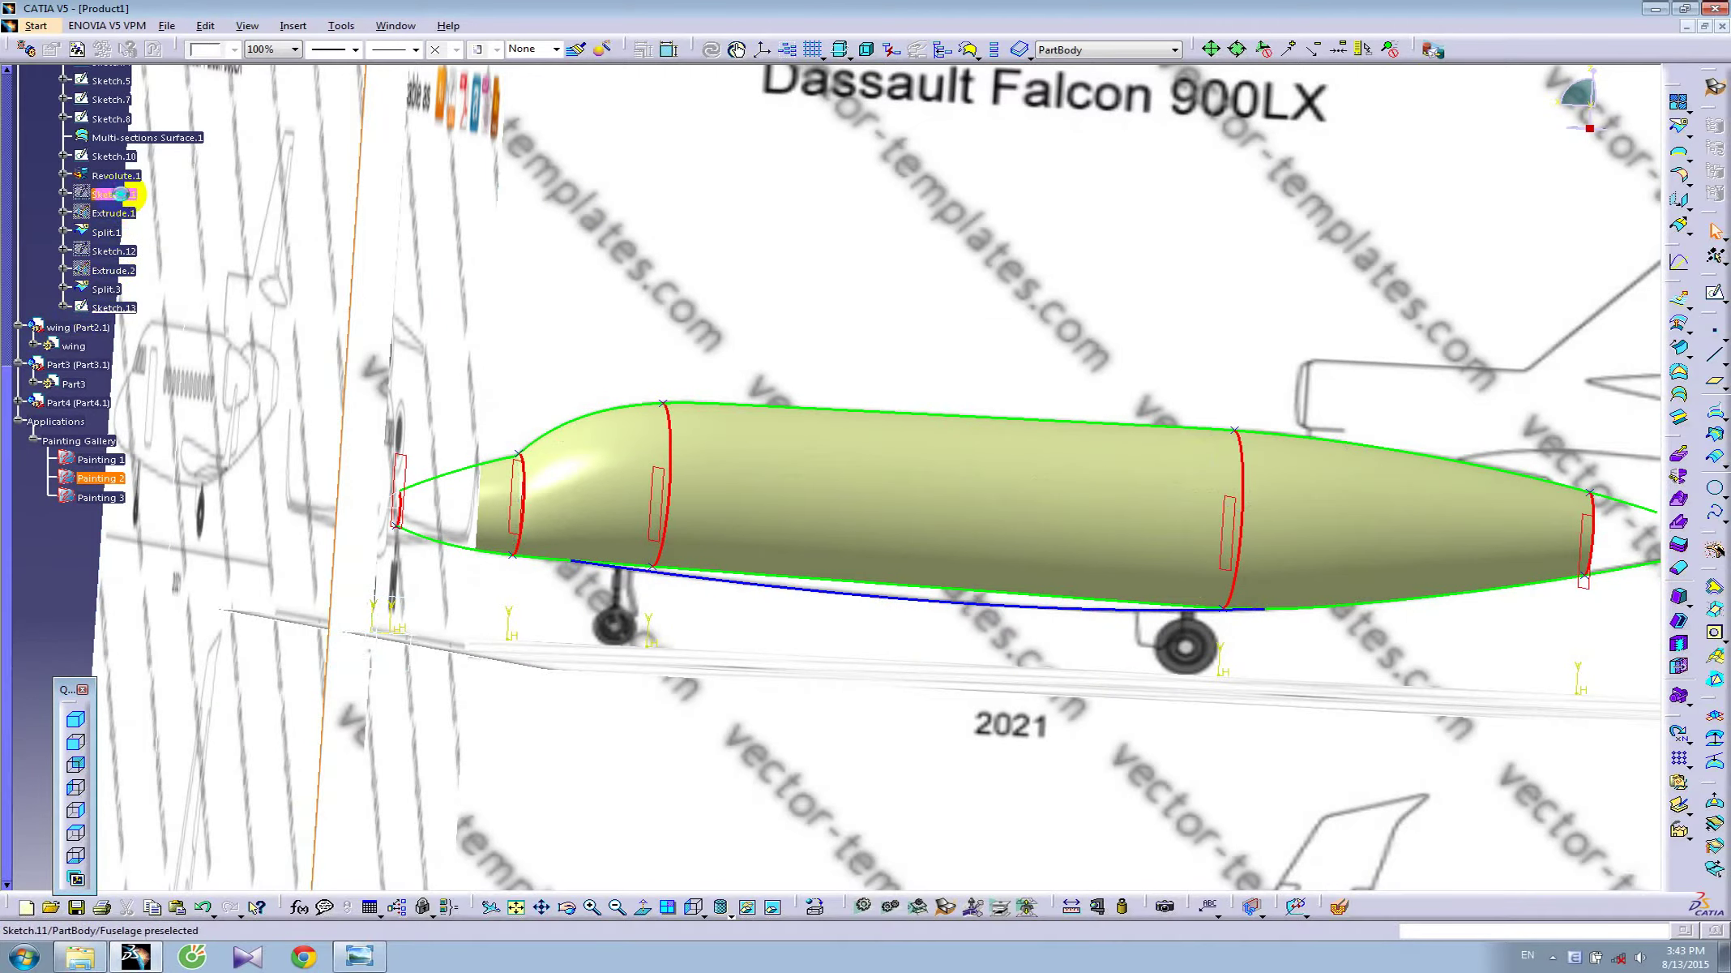
right_click(120, 195)
click(135, 230)
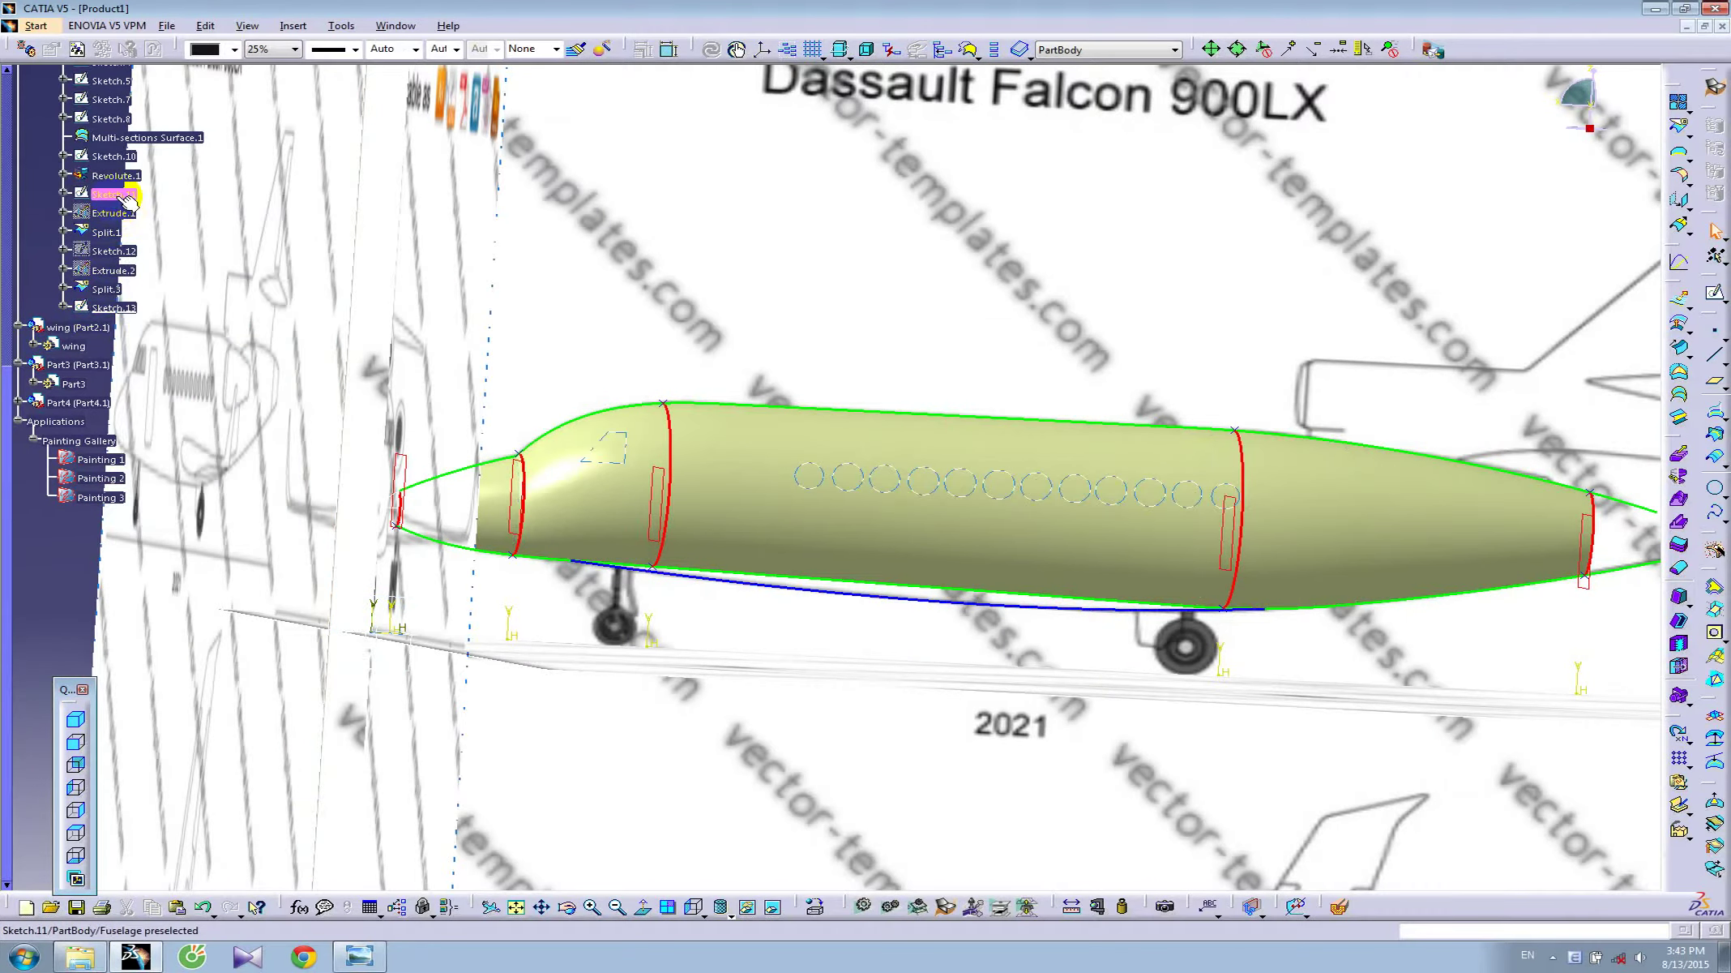
double_click(126, 196)
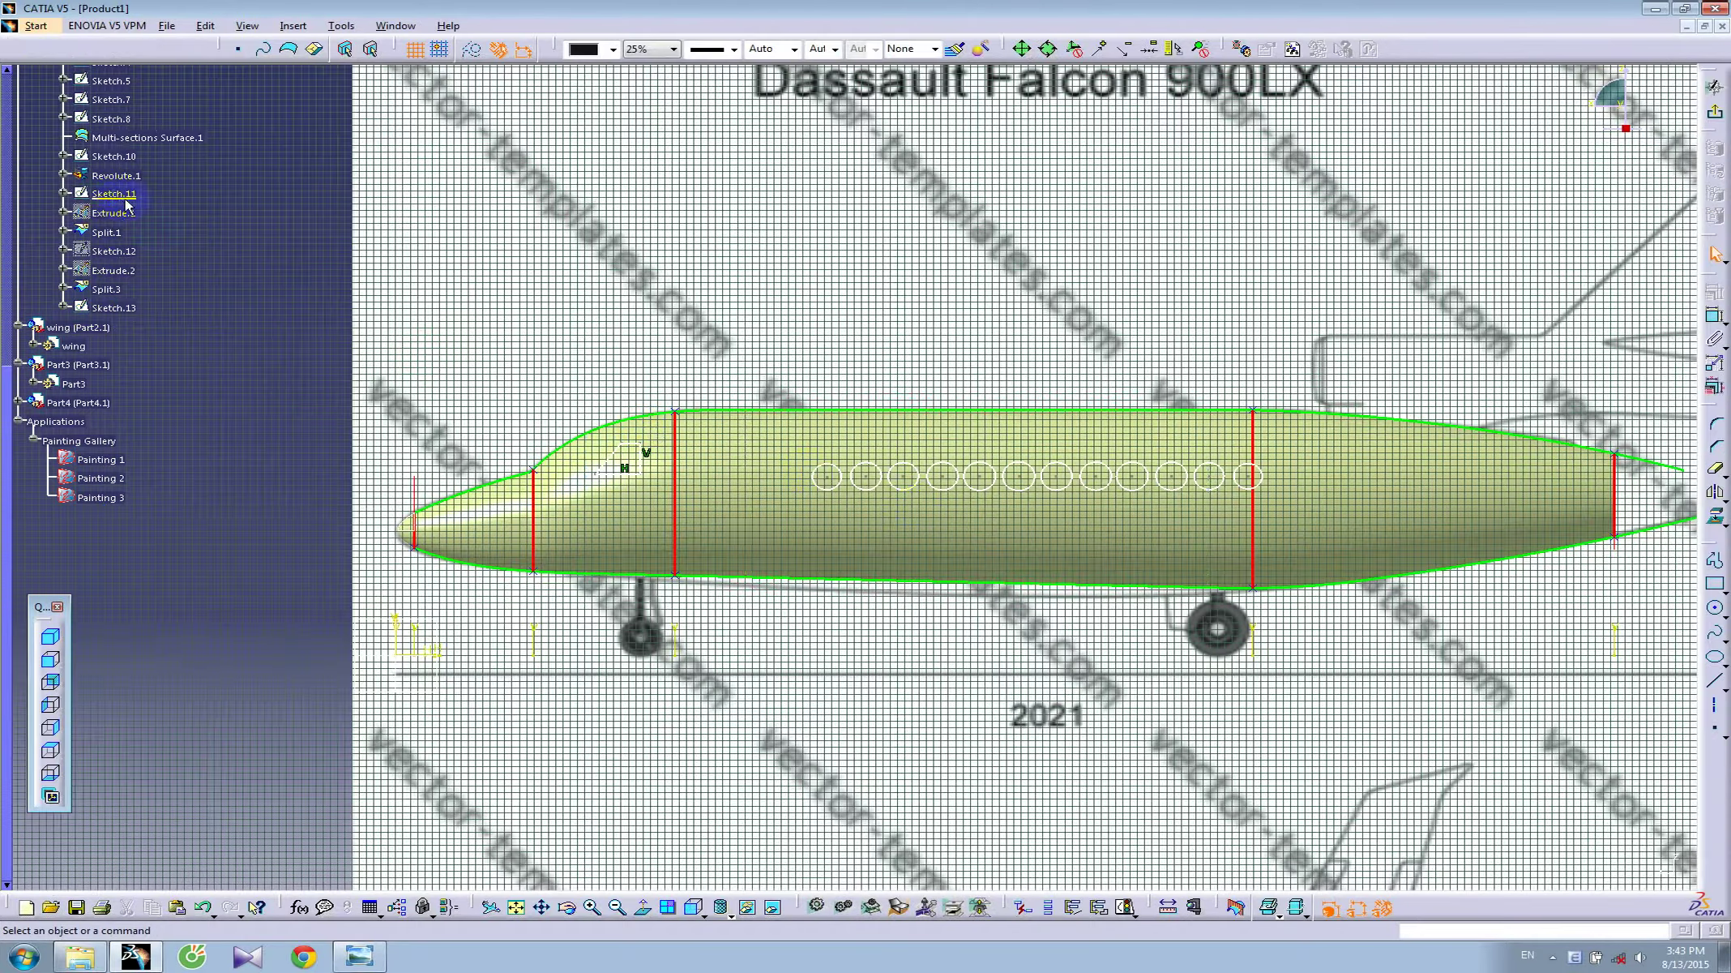
click(642, 904)
mouse_move(599, 800)
ctrl+middle_down()
mouse_move(986, 719)
mouse_move(986, 612)
mouse_move(1236, 644)
mouse_move(844, 565)
ctrl+middle_up()
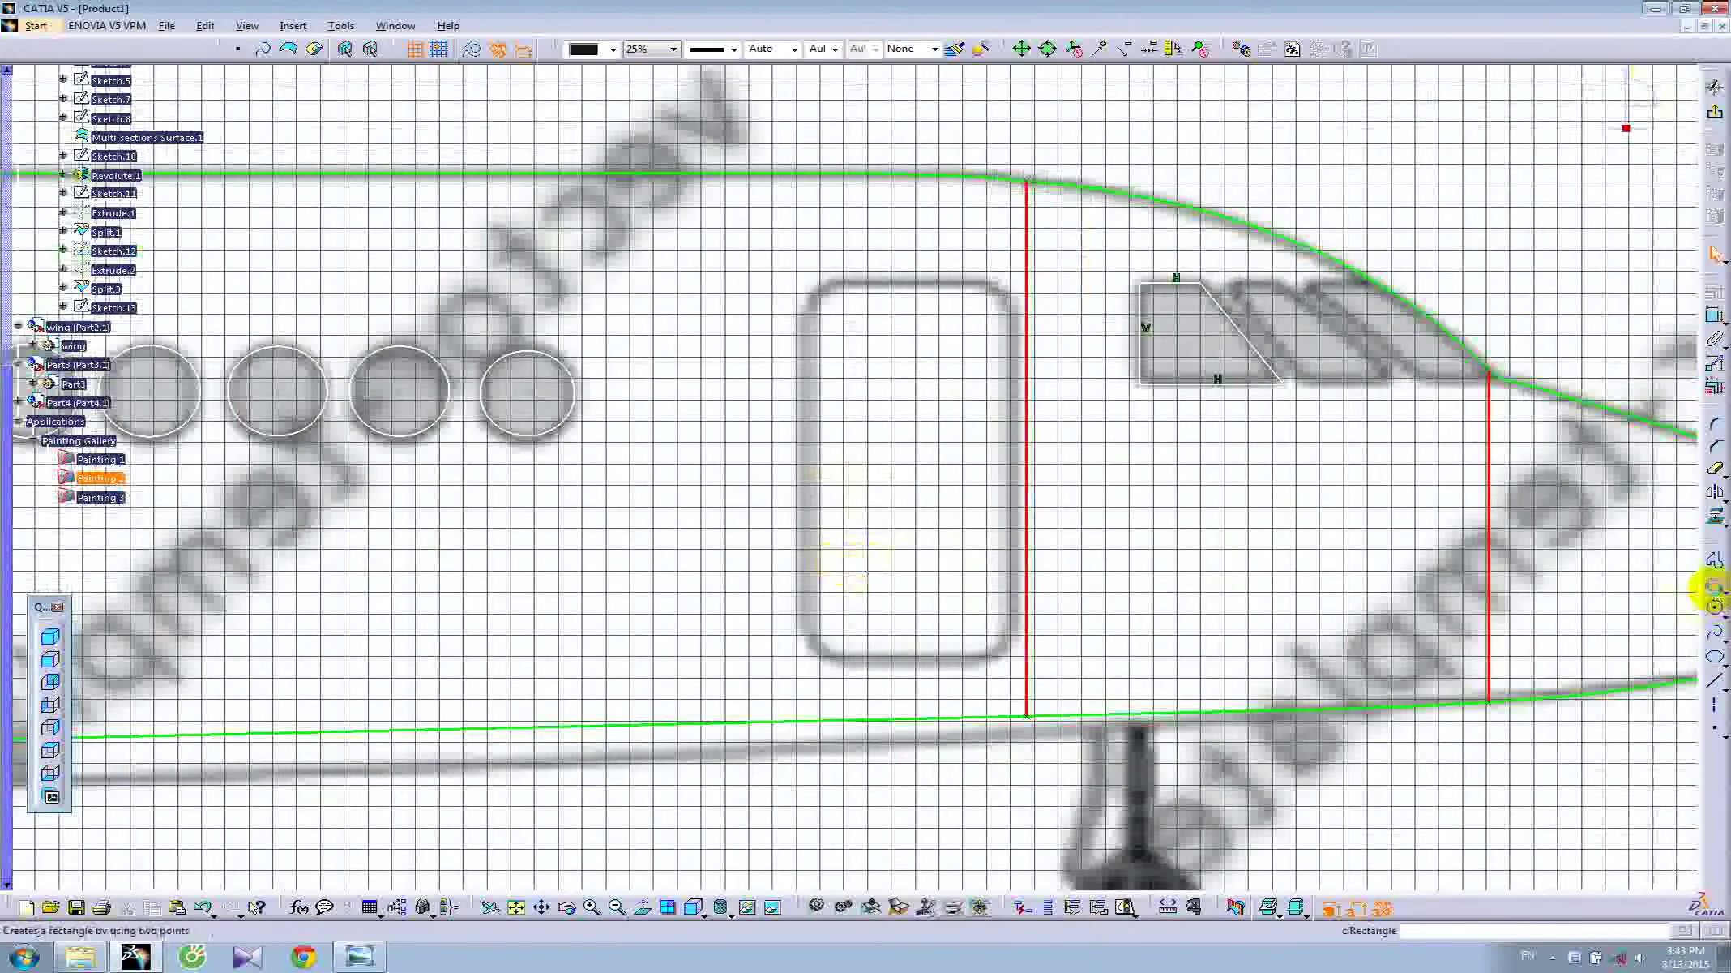
click(1715, 585)
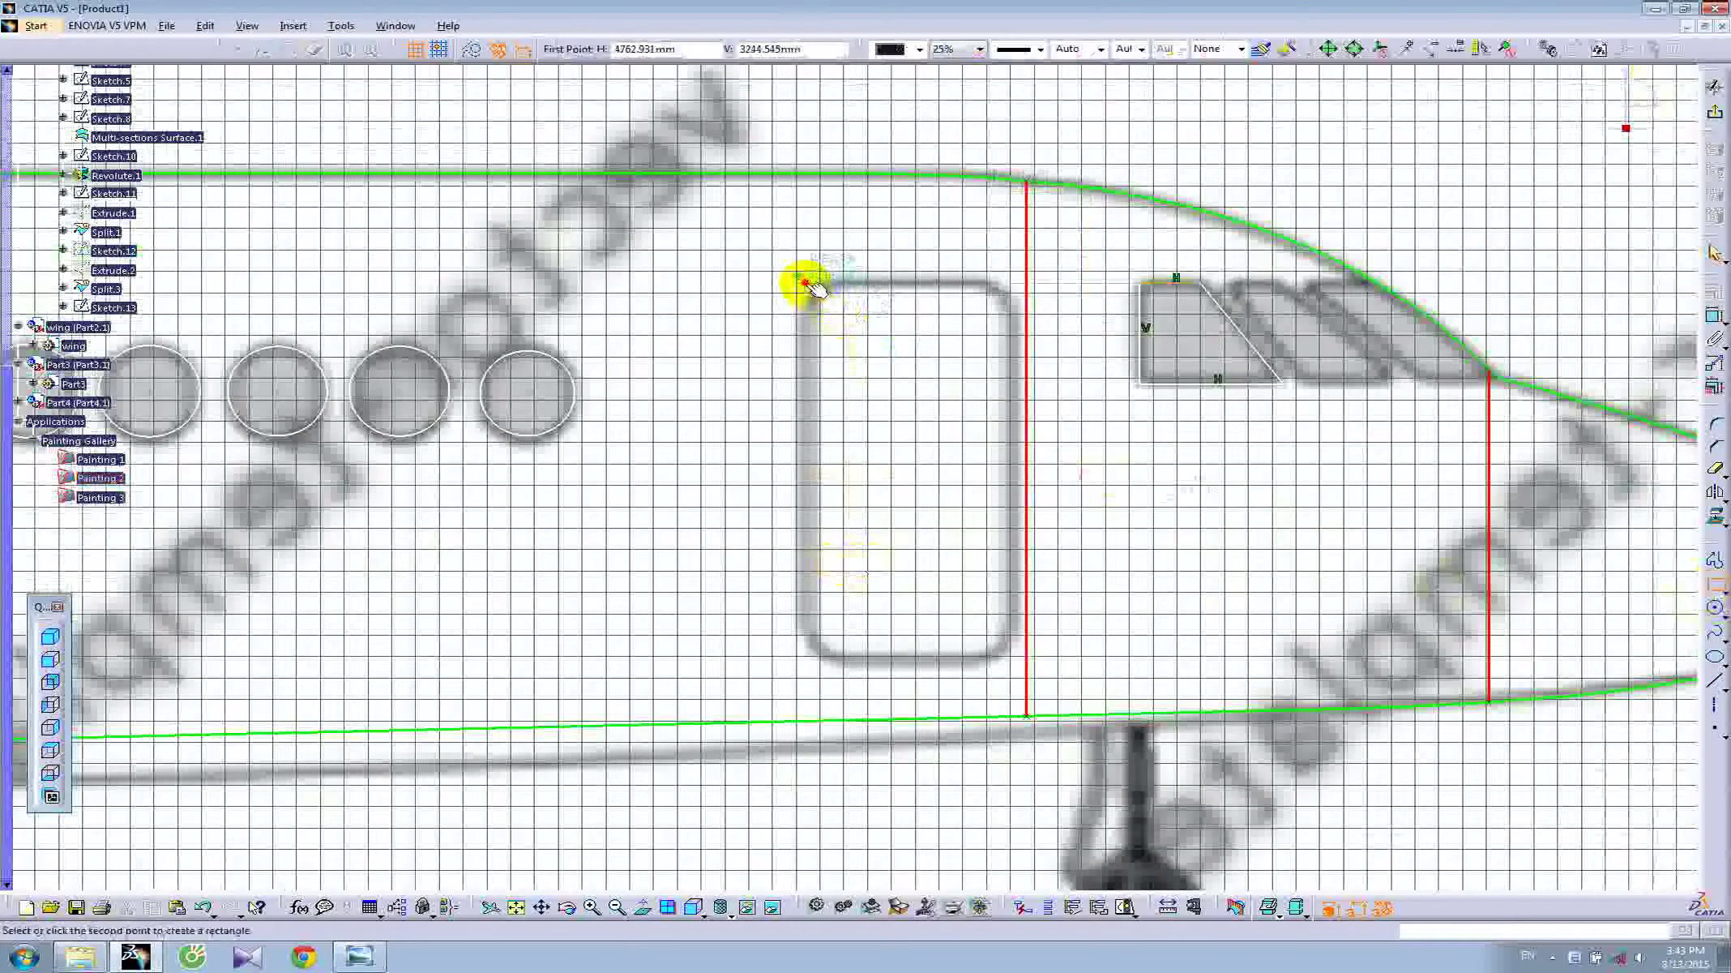
click(1015, 666)
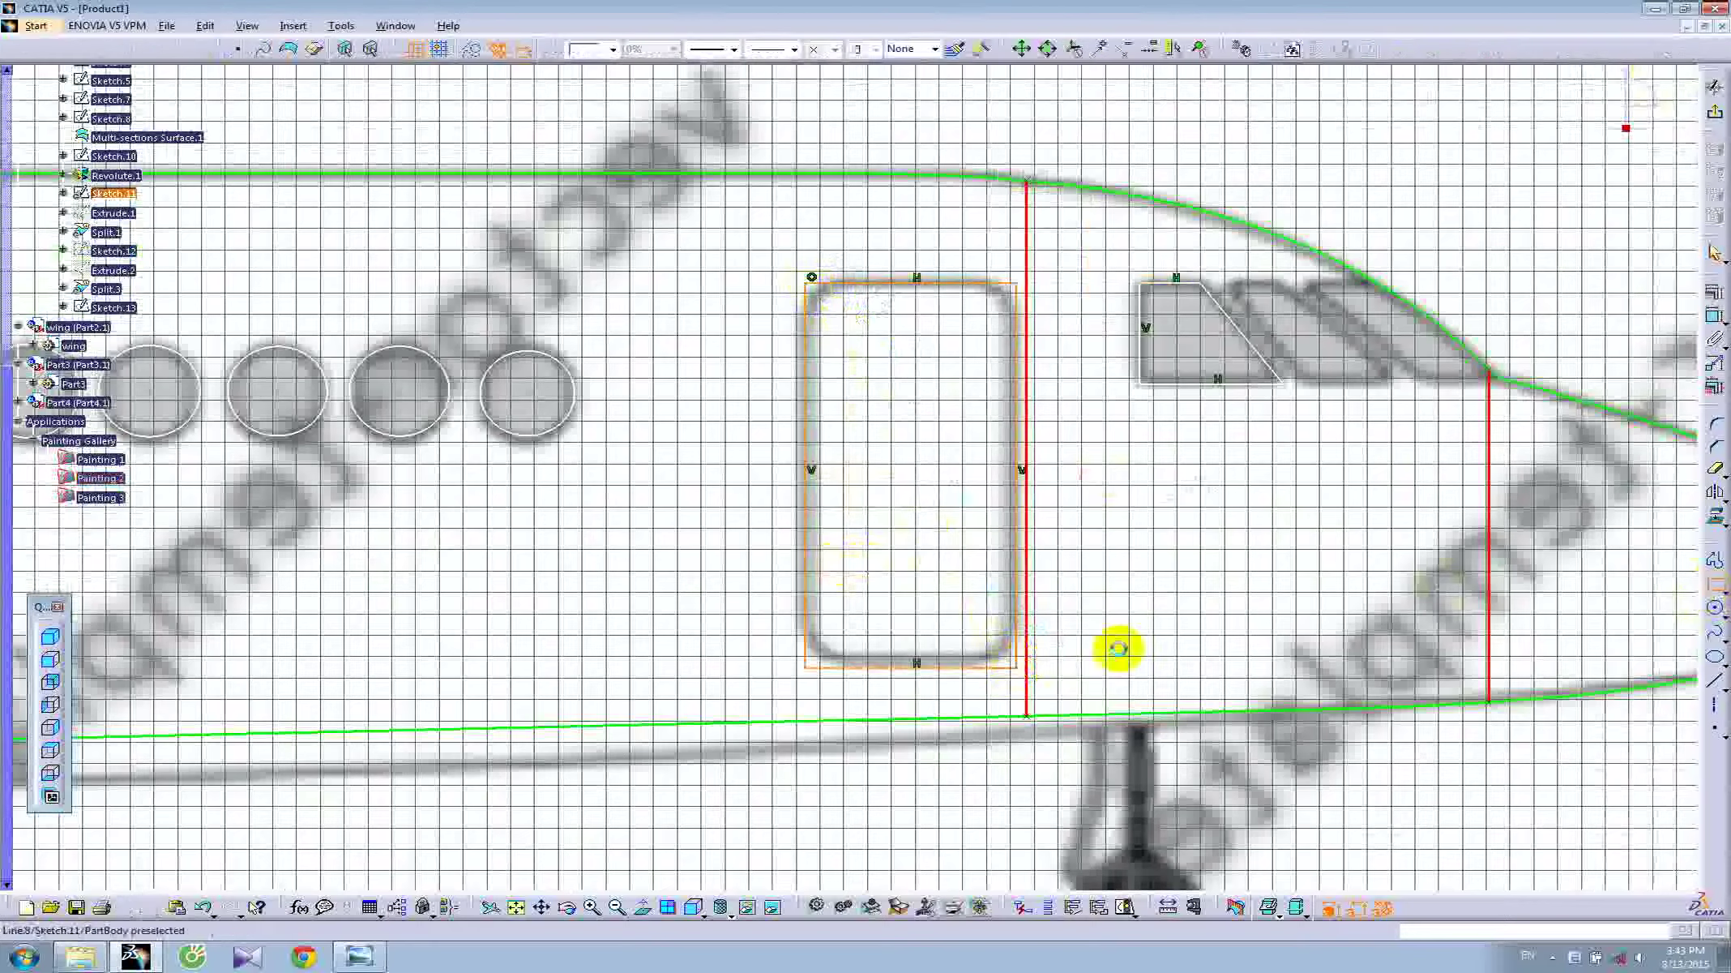
- Round all four corners of the door rectangle
click(1714, 426)
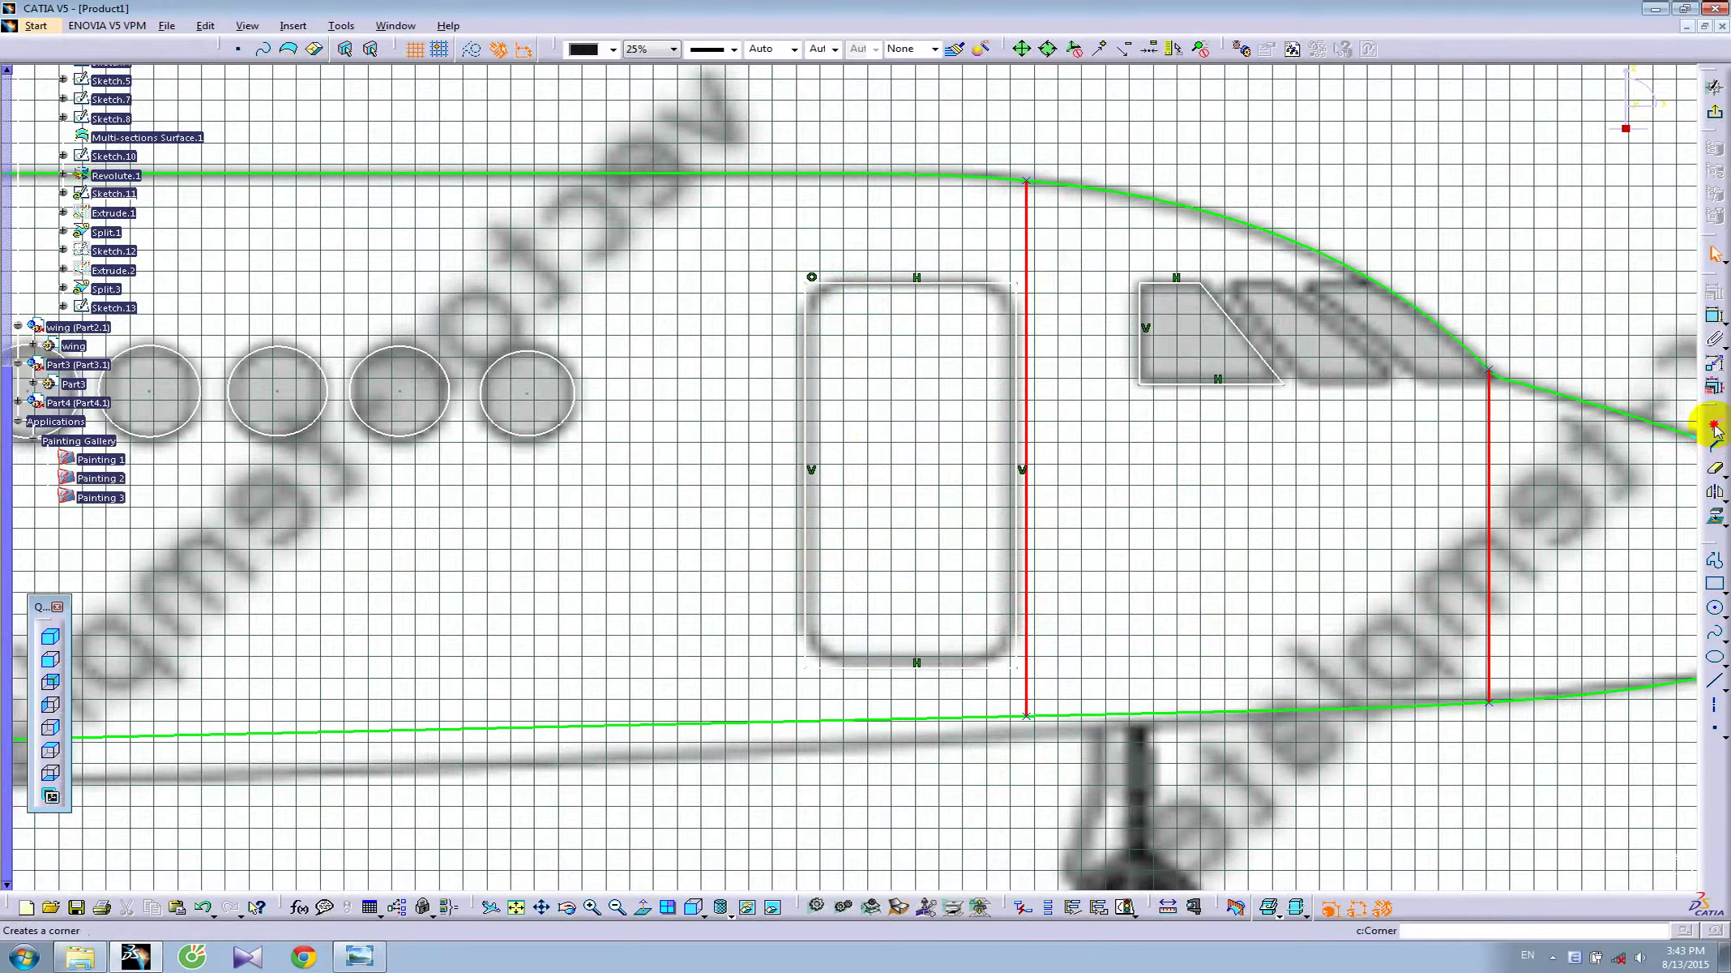
click(827, 283)
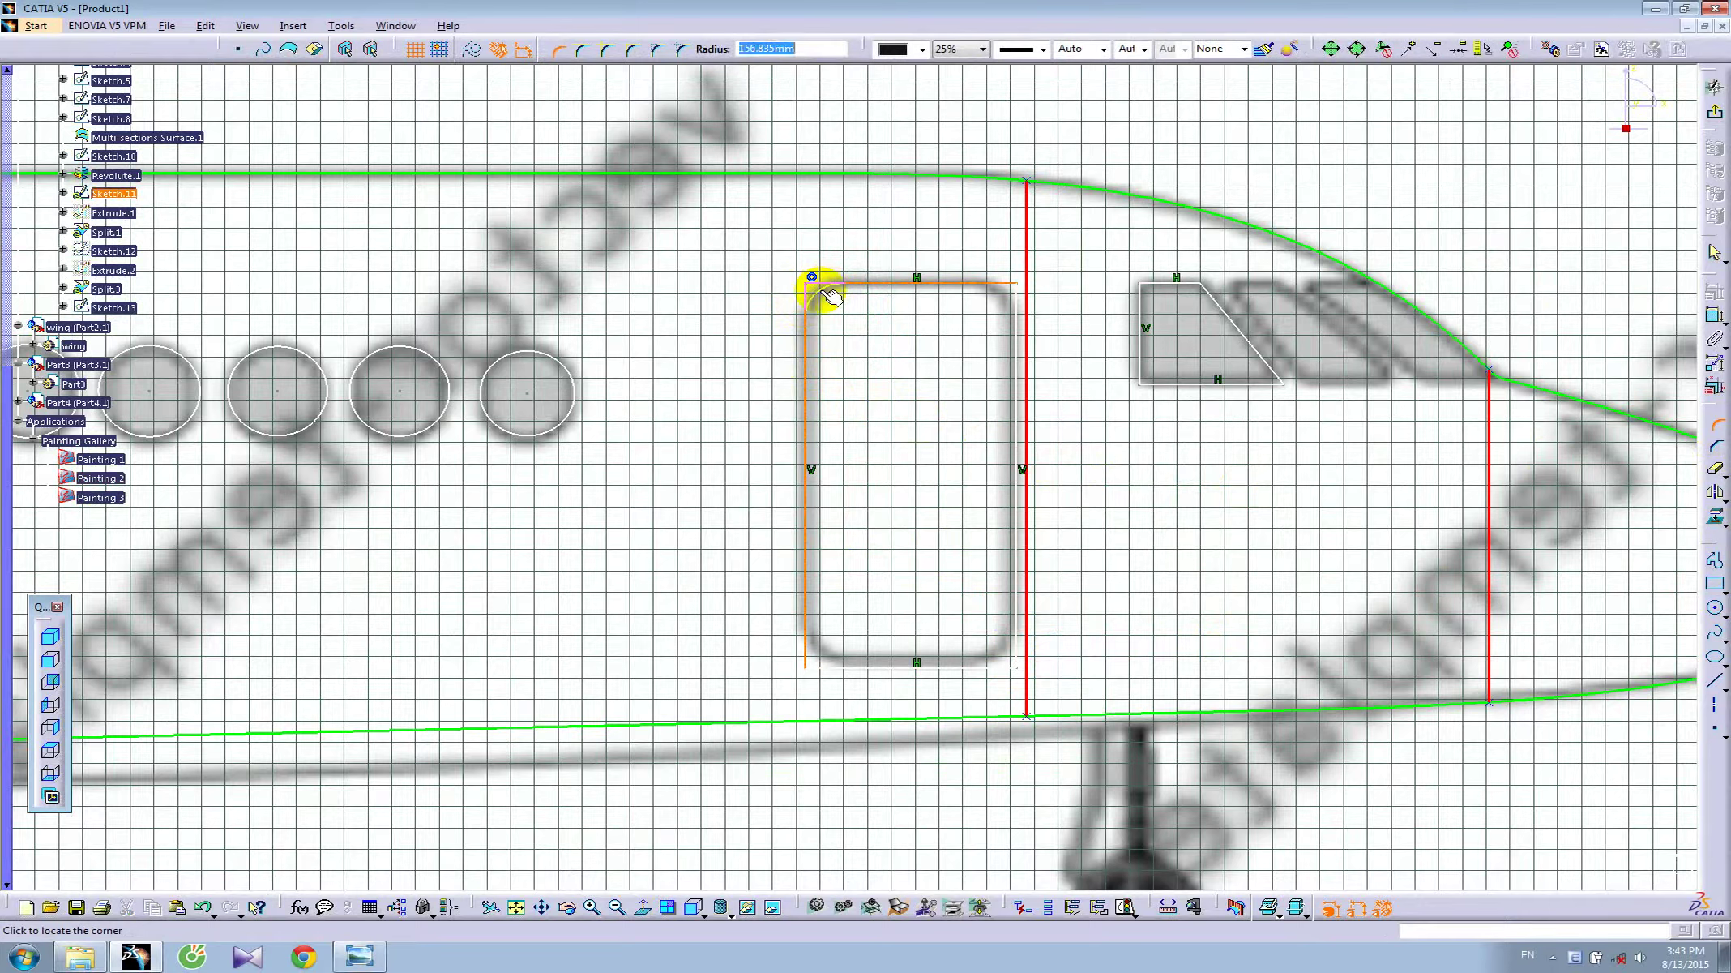
click(820, 294)
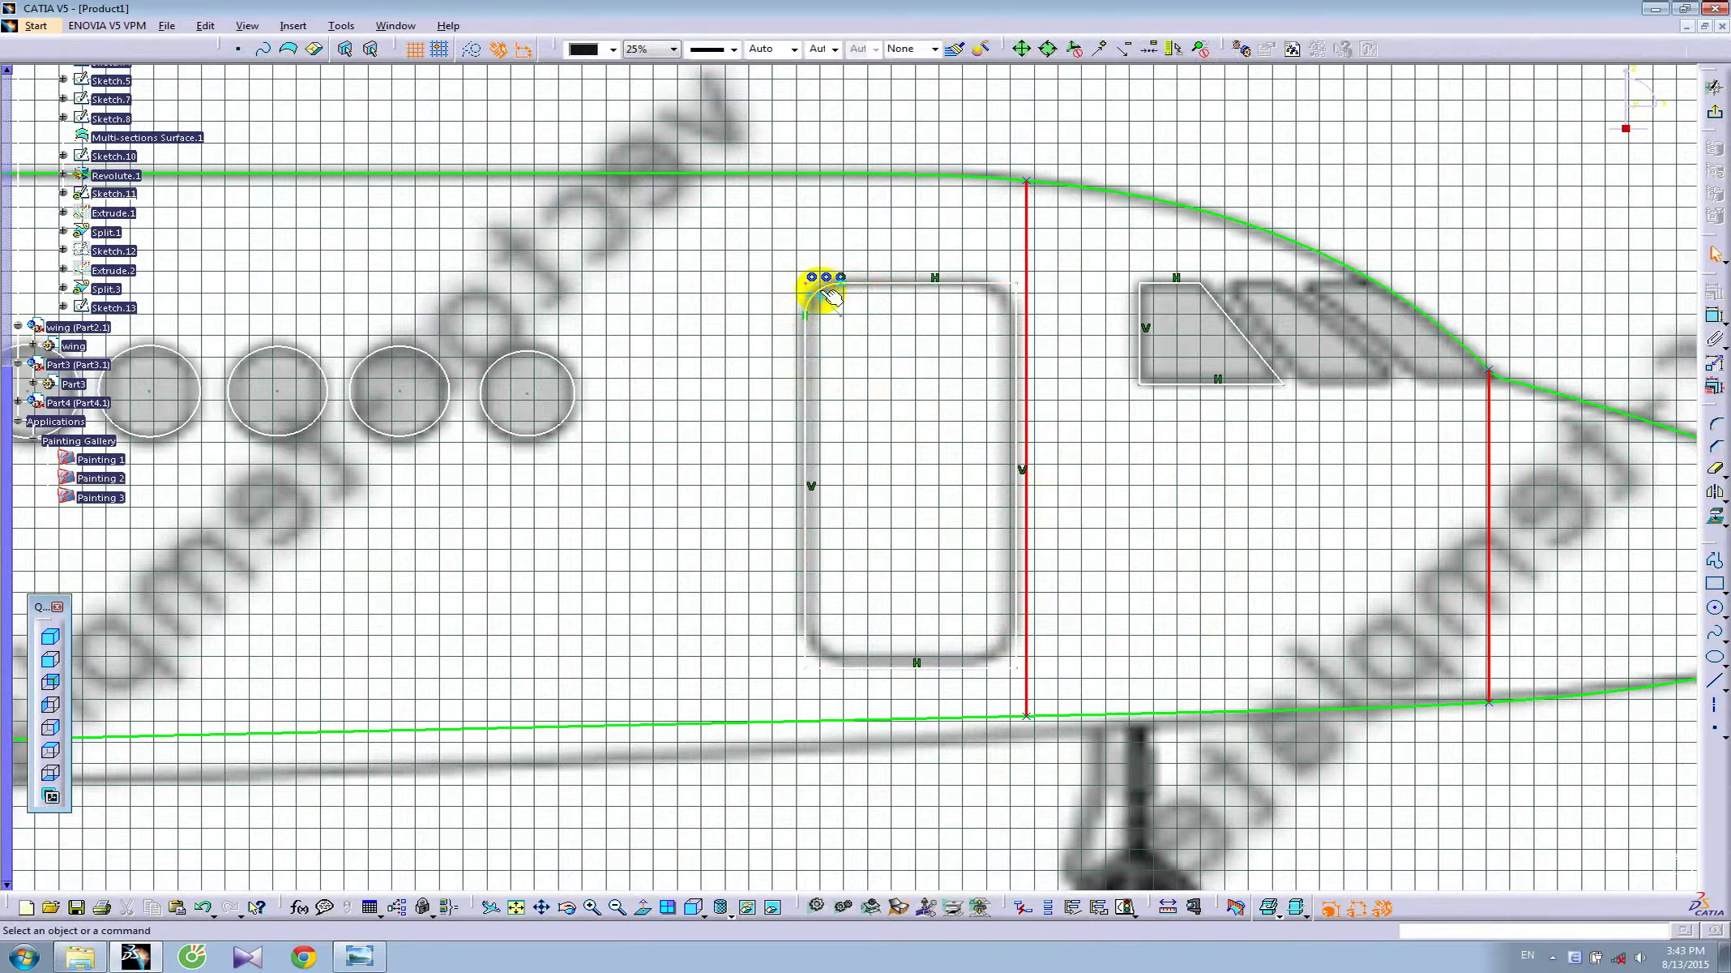
click(1714, 426)
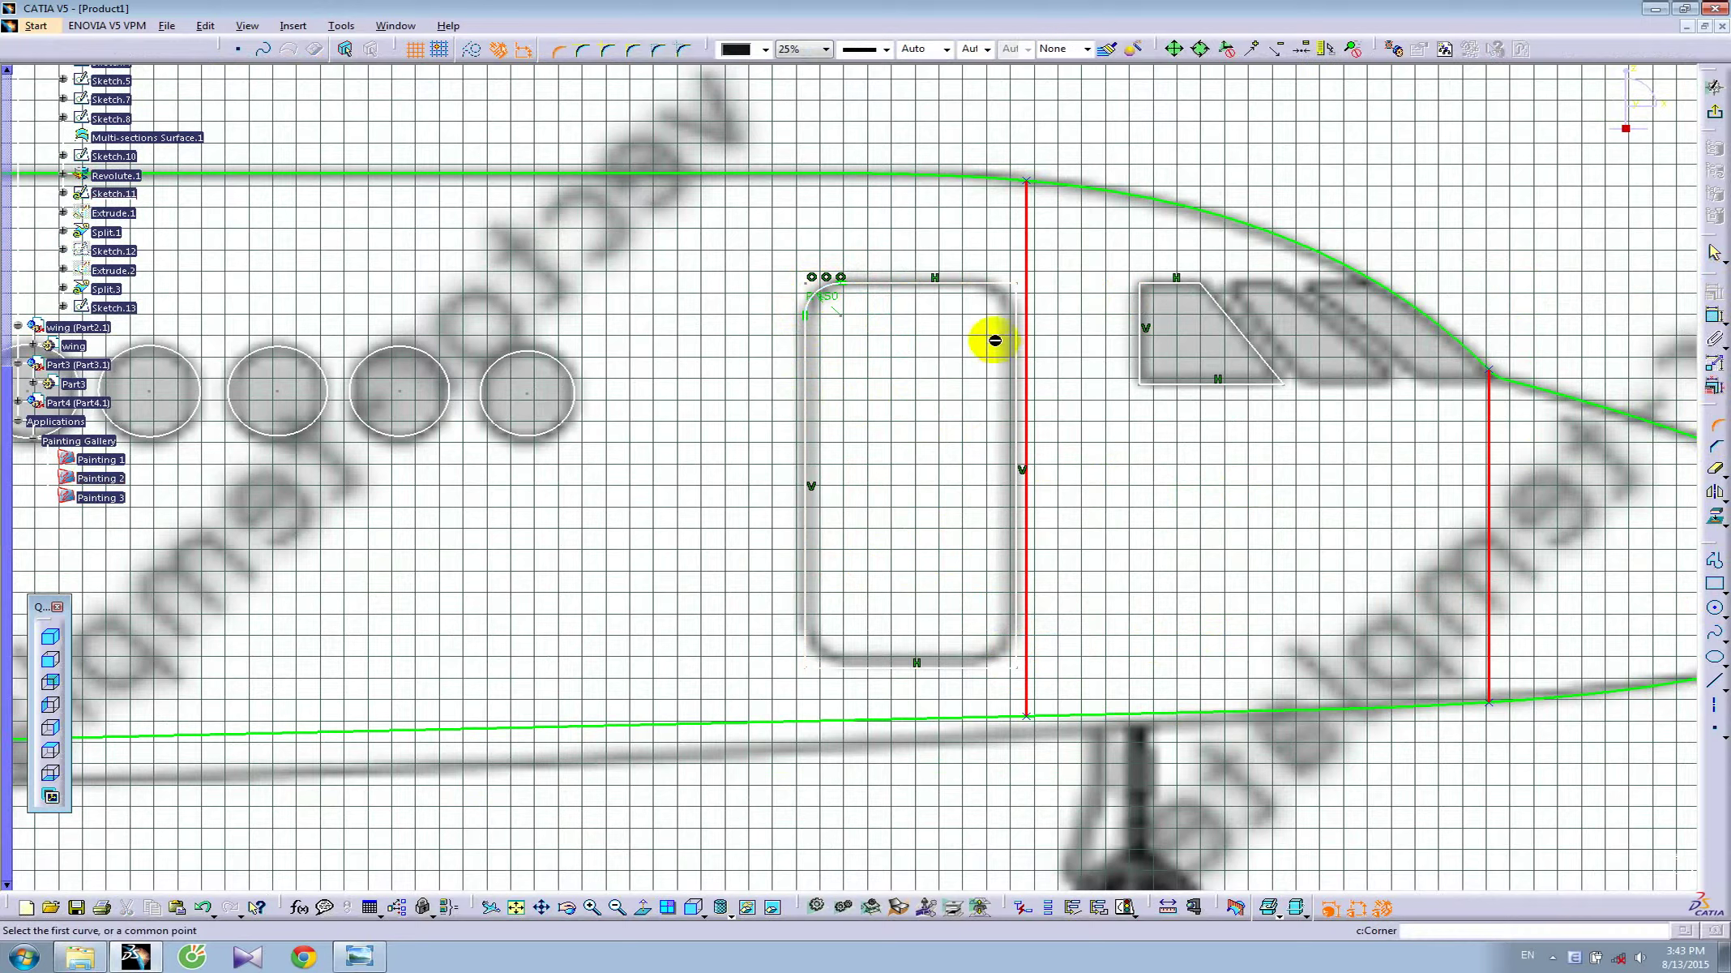
click(1019, 313)
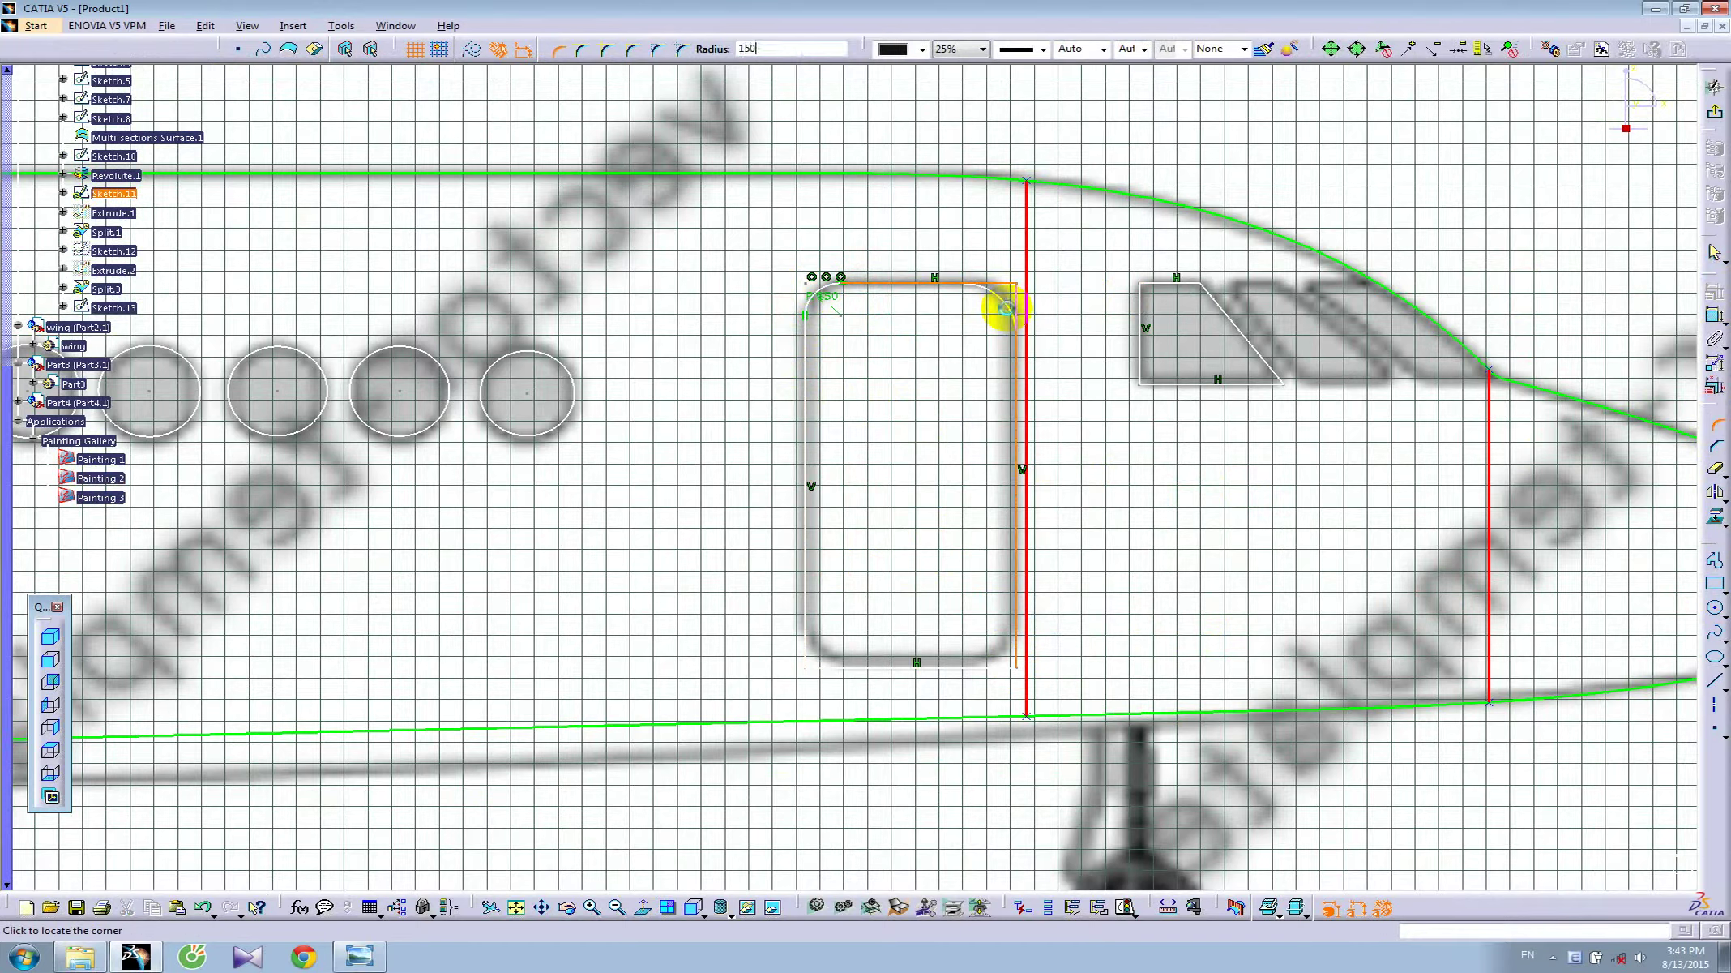
click(1005, 308)
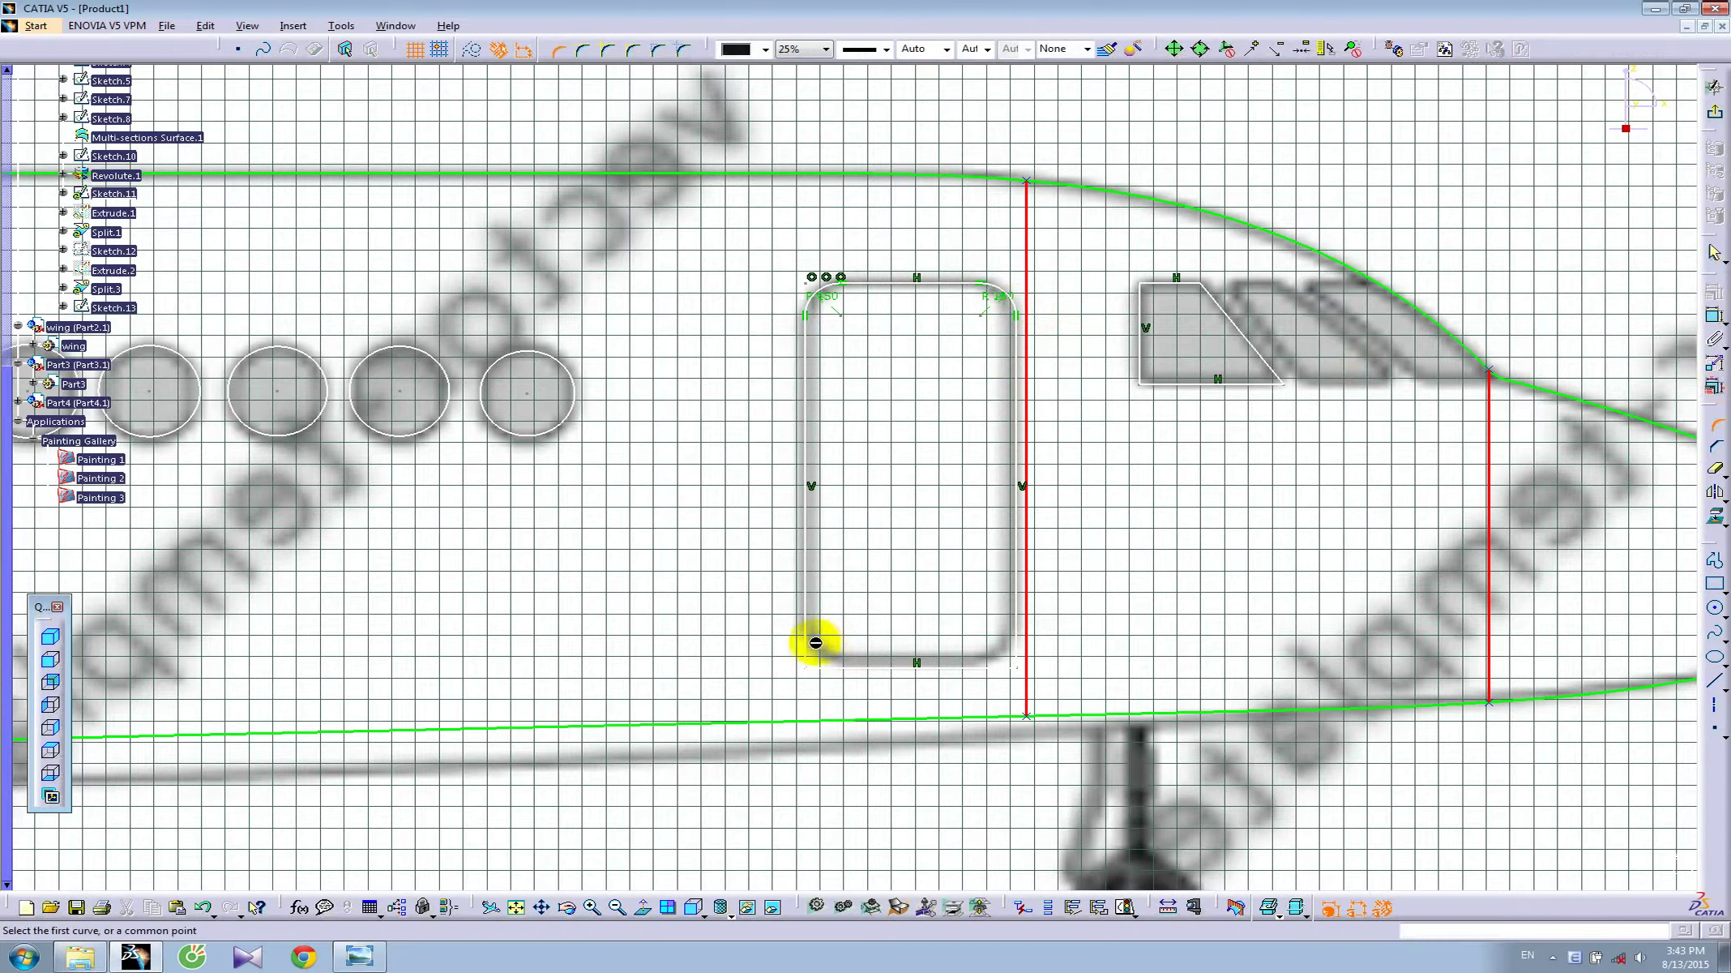
click(830, 664)
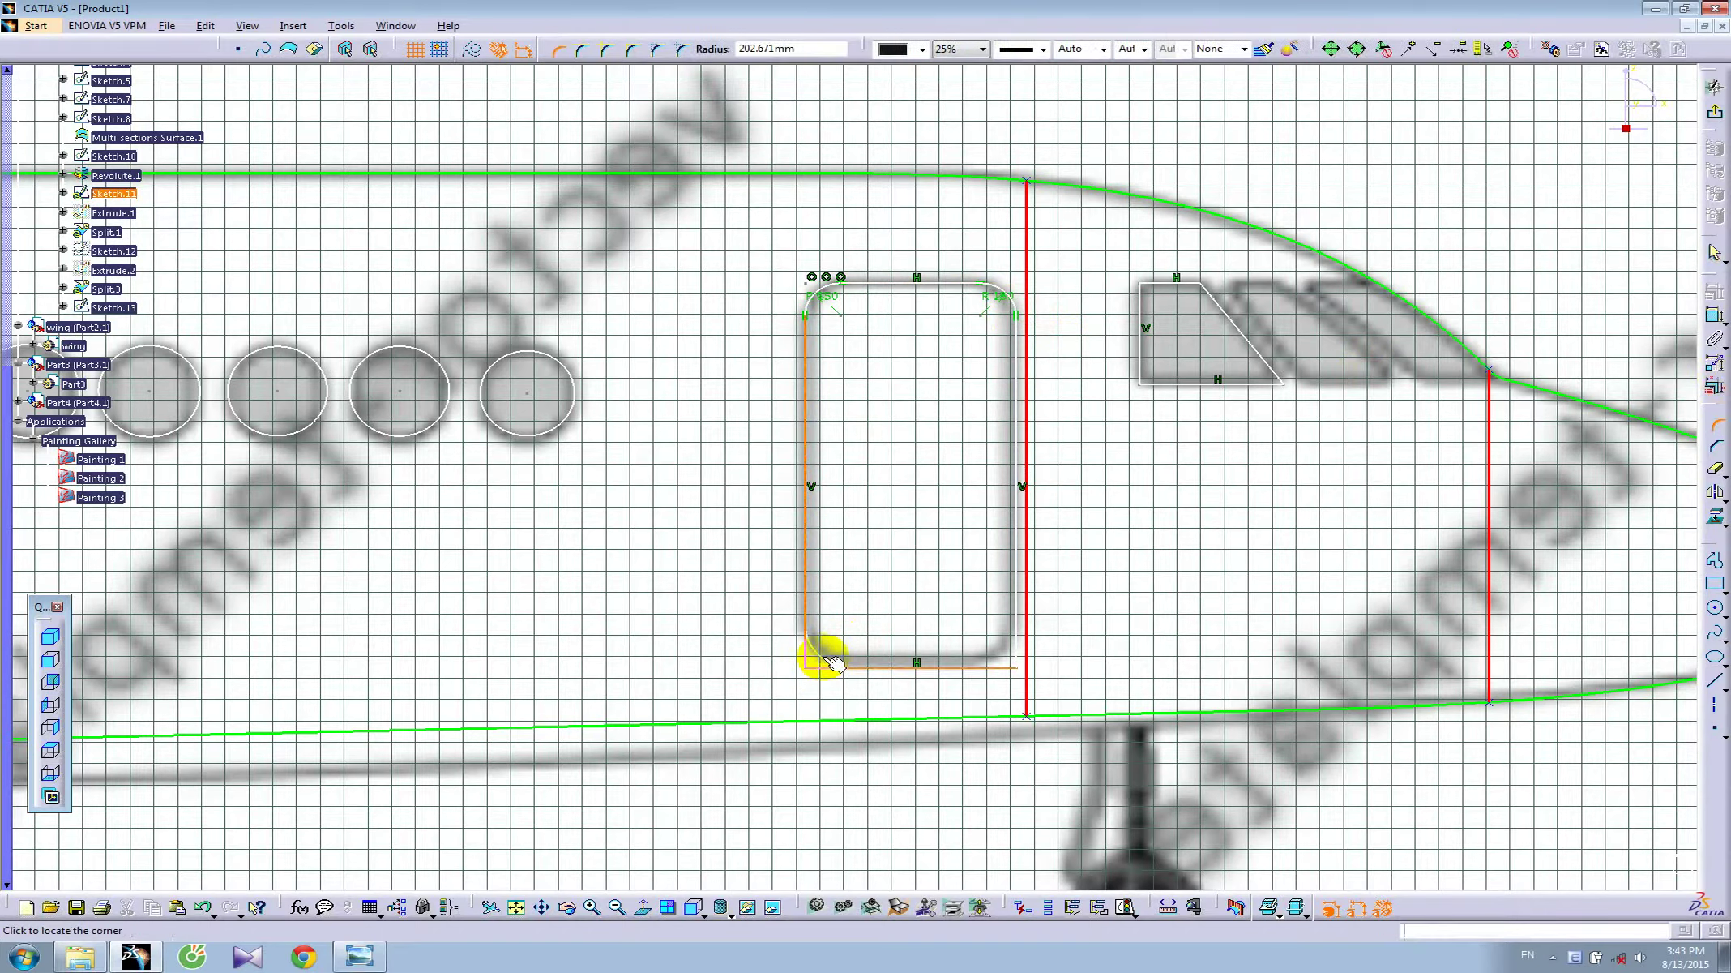
click(820, 655)
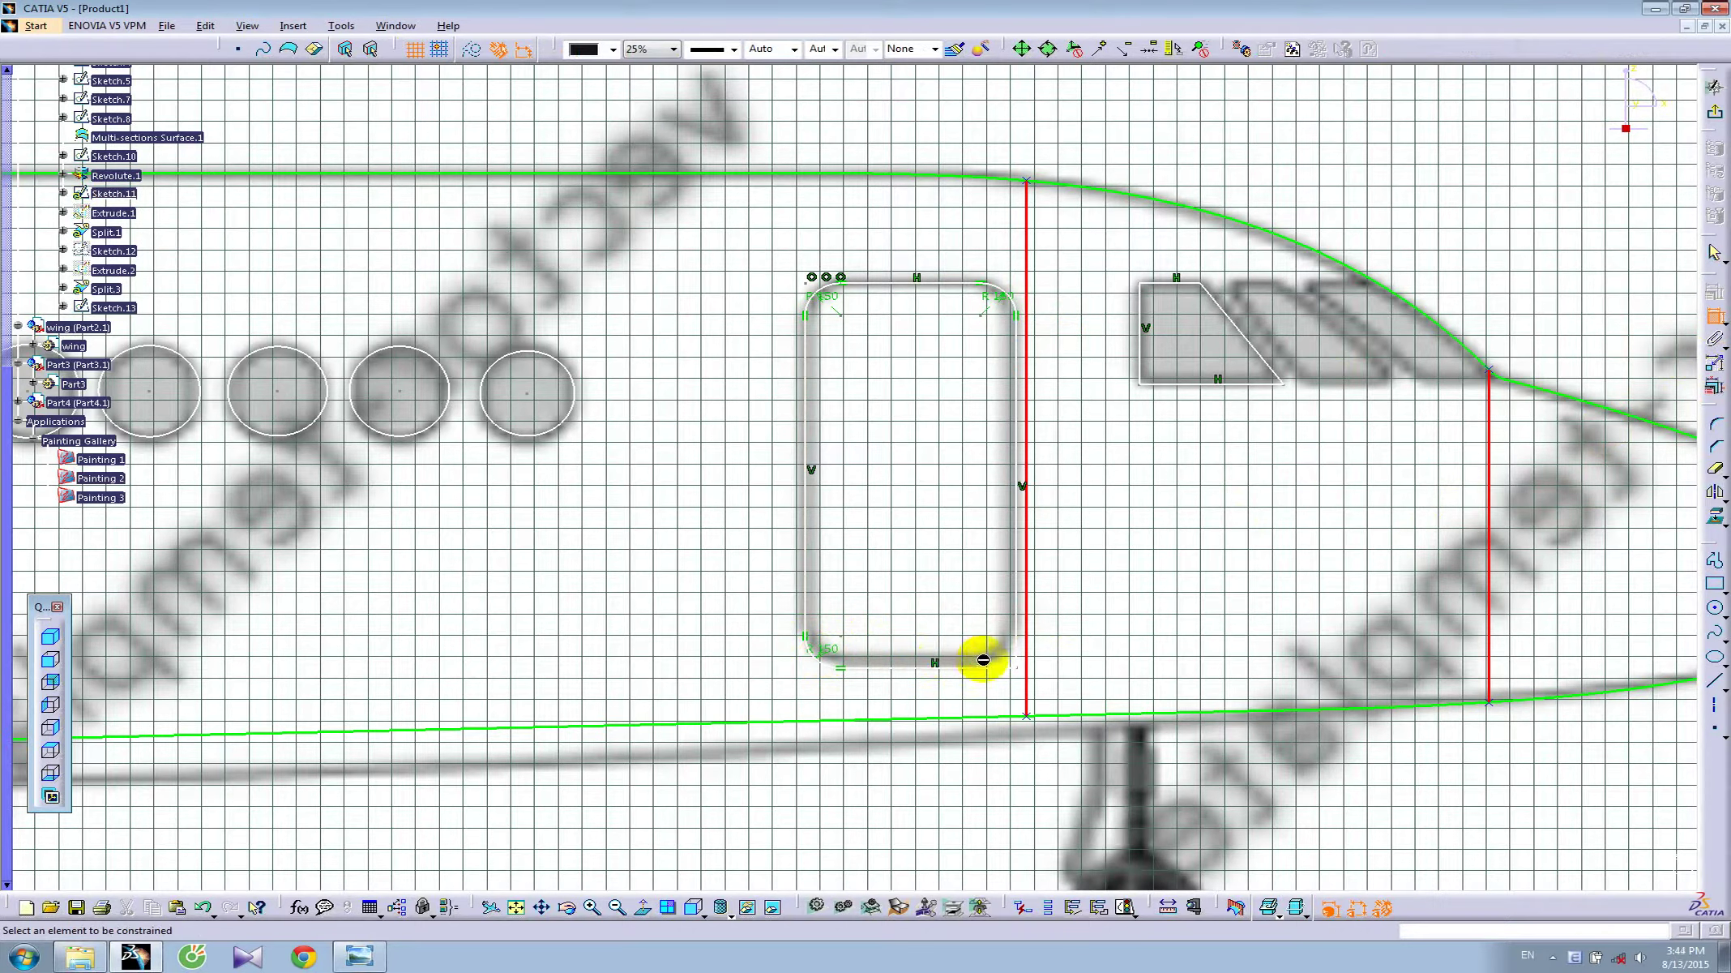
click(1718, 395)
click(1719, 426)
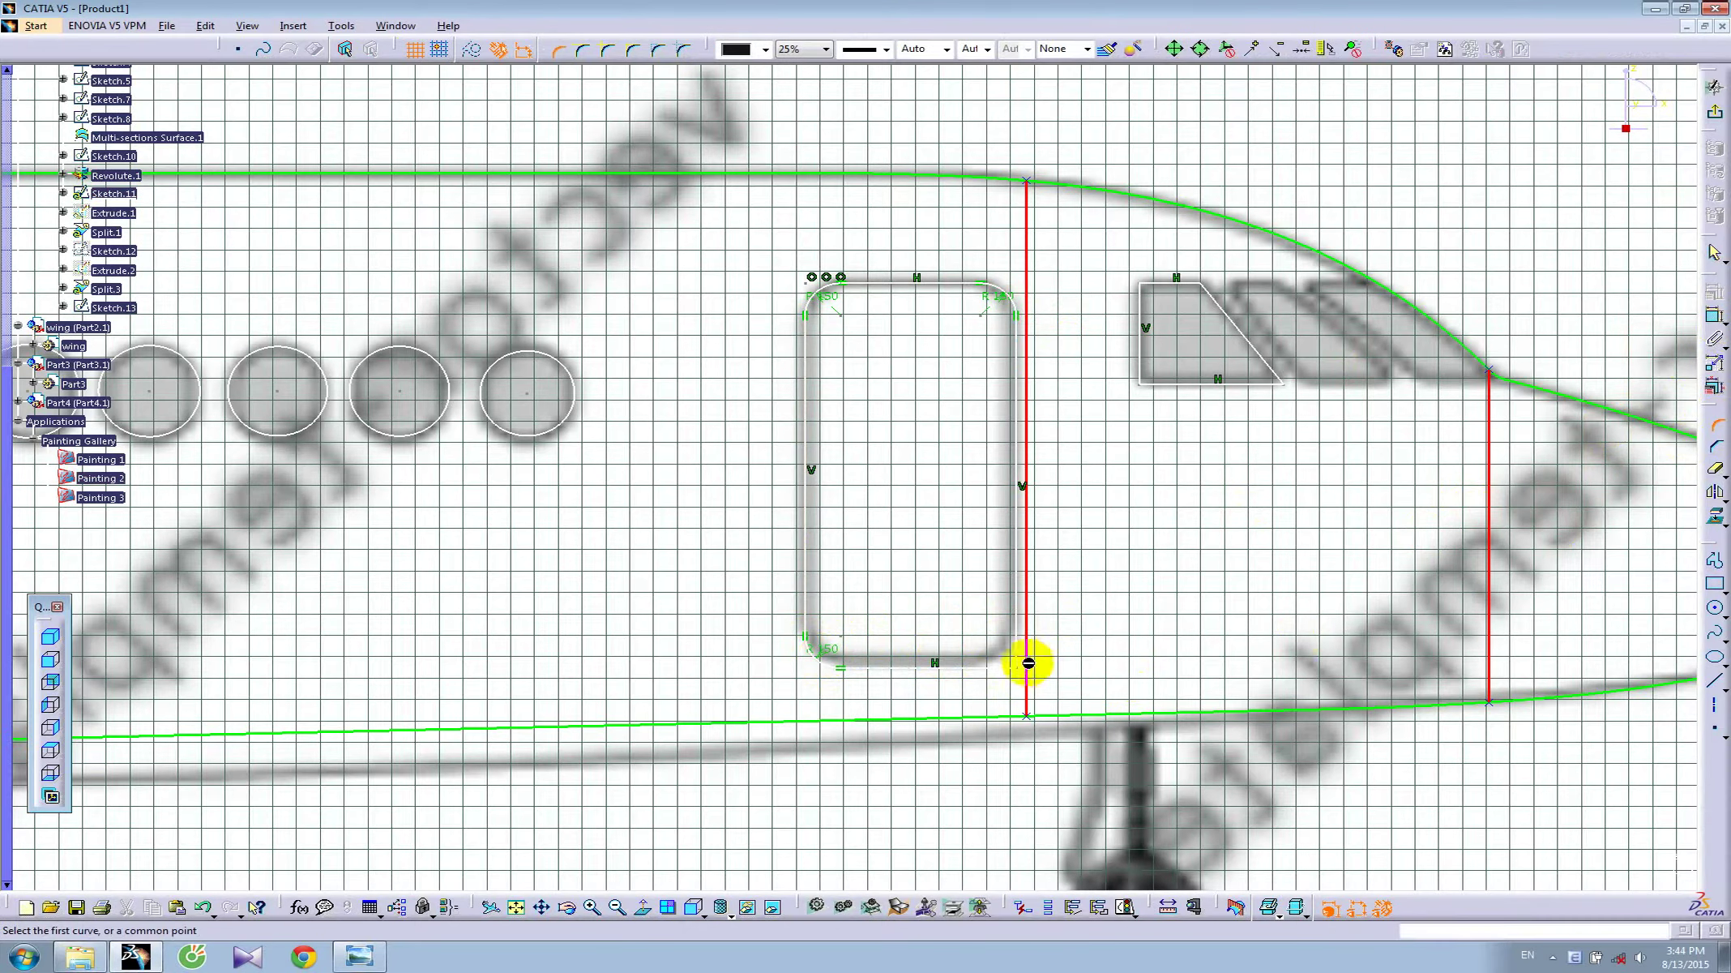
click(1020, 653)
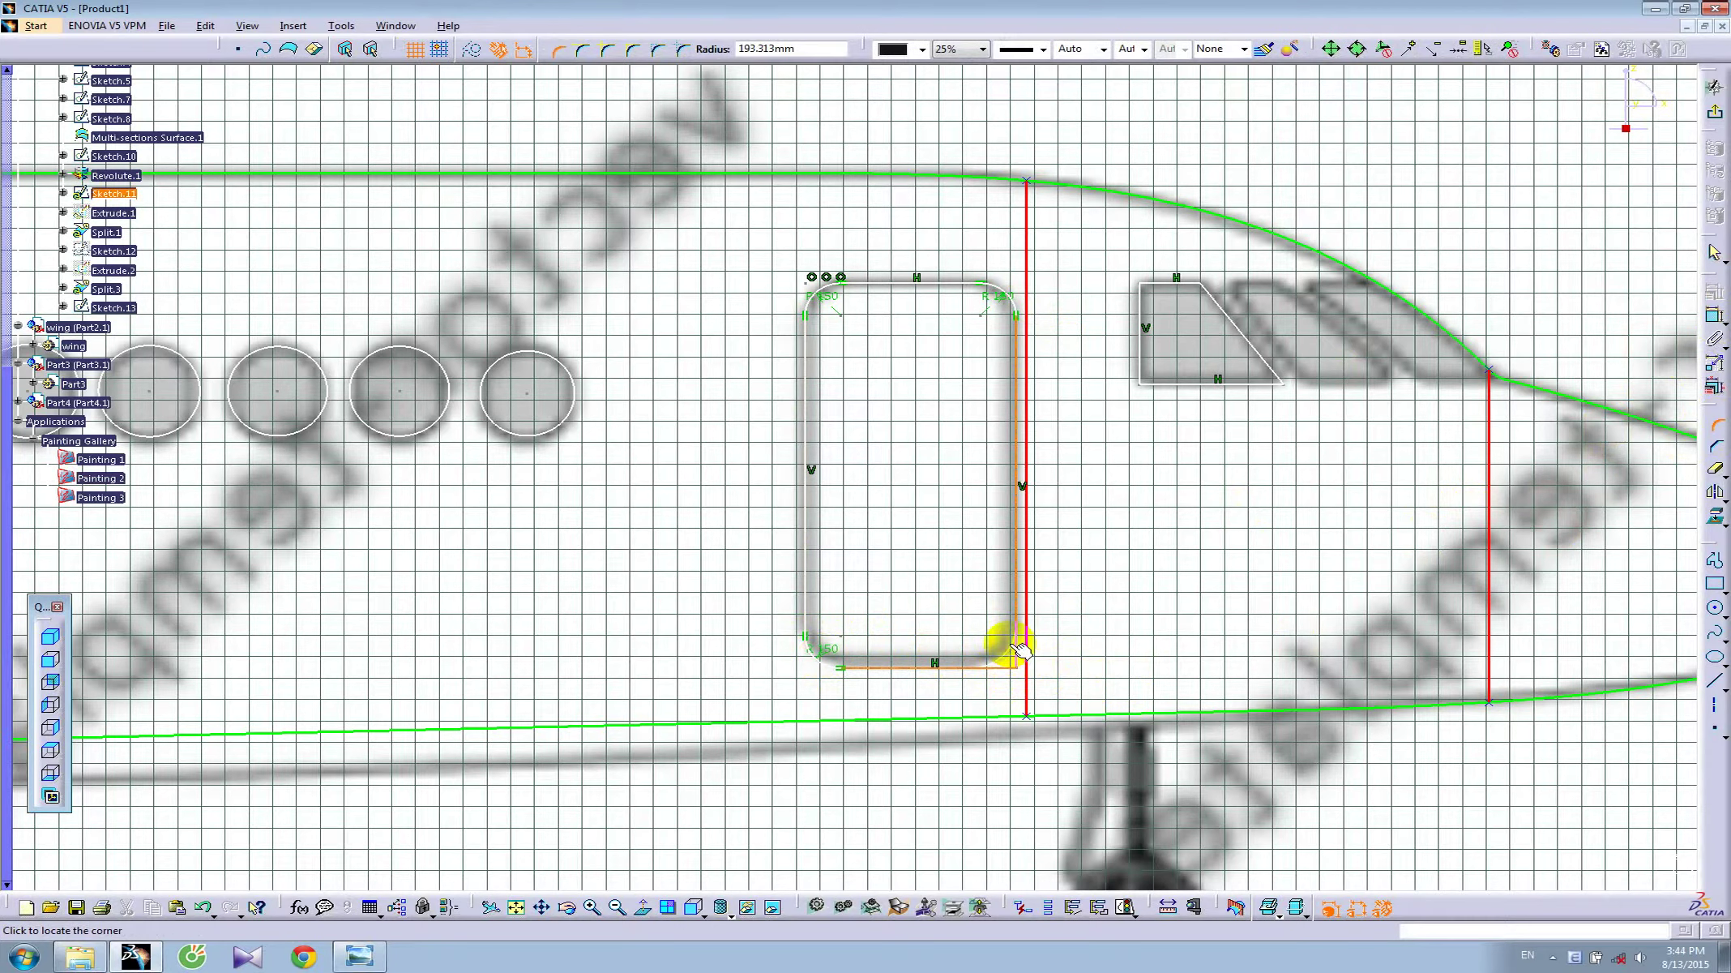
click(1008, 644)
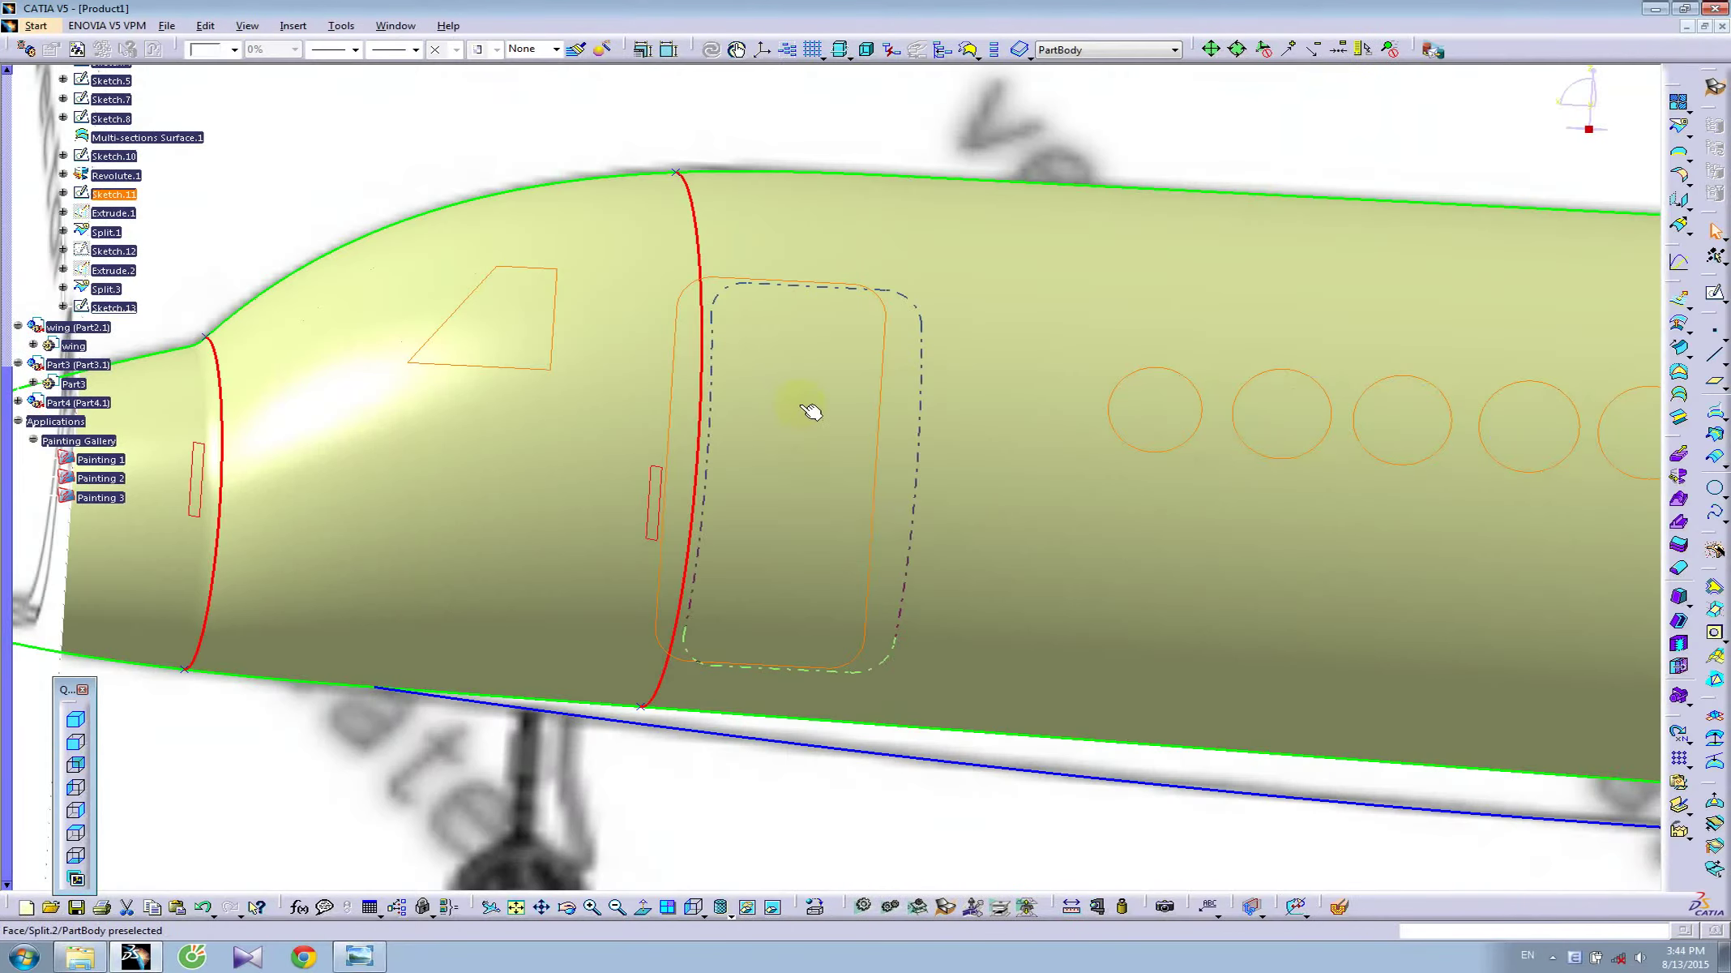
- Hide Sketch.11 and orbit around the fuselage to inspect the door outline
right_click(123, 193)
click(155, 242)
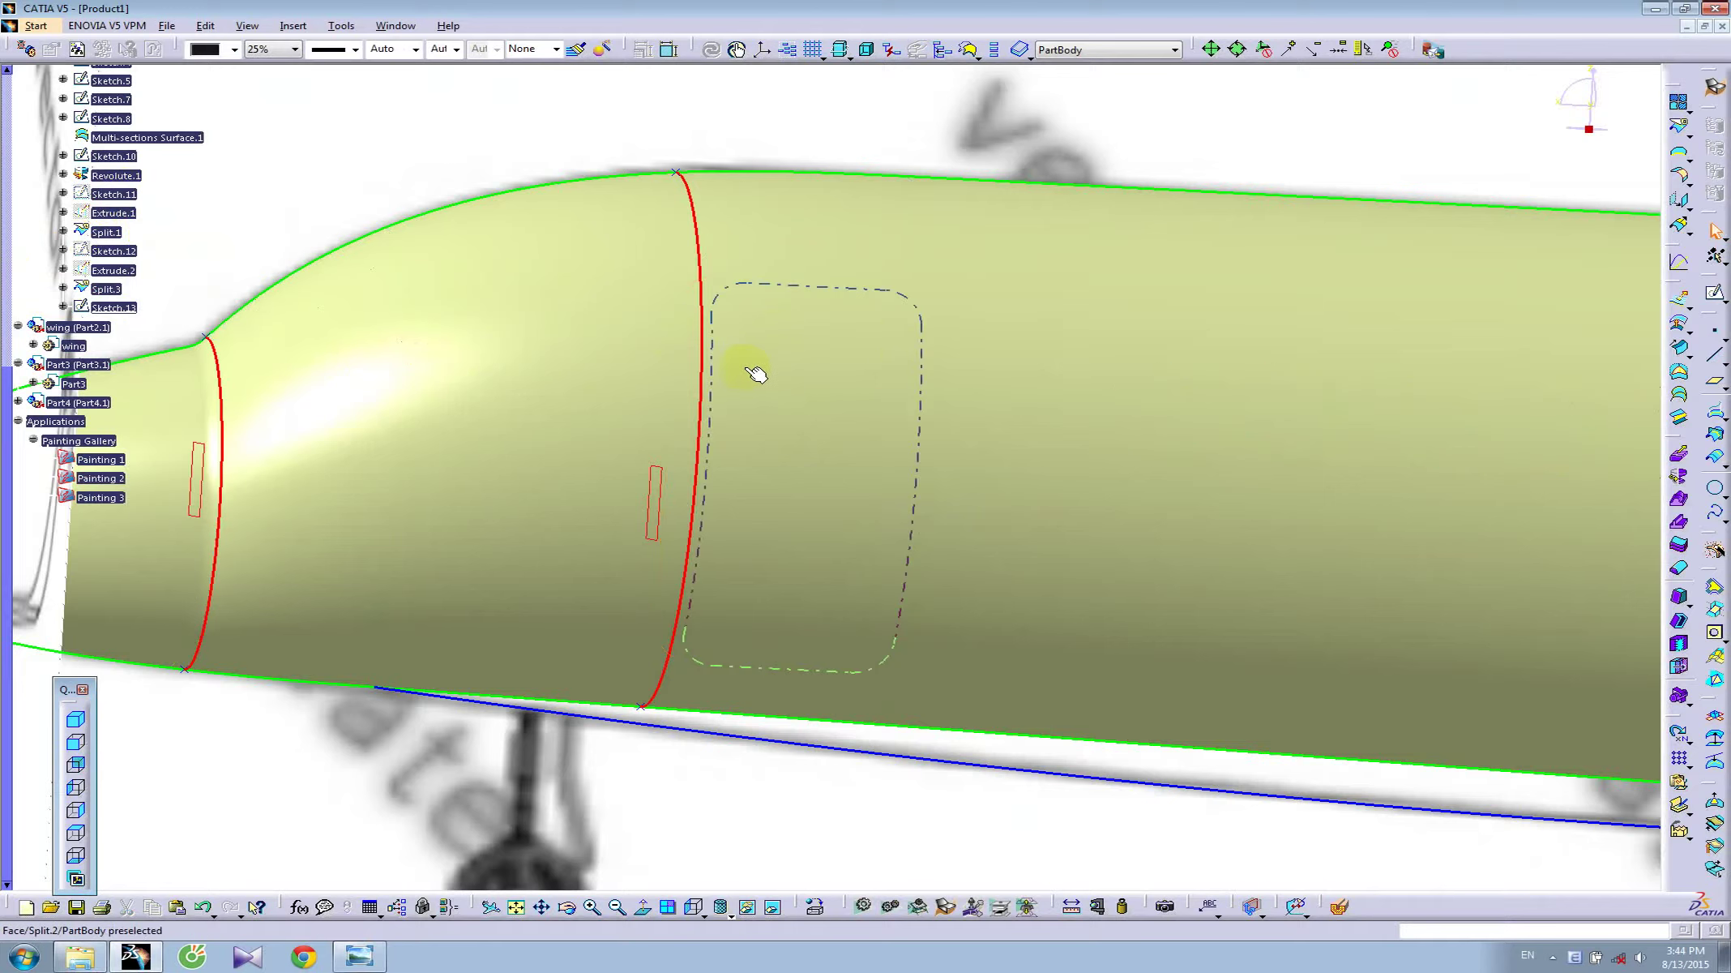
middle_drag(1146, 561, 1113, 649)
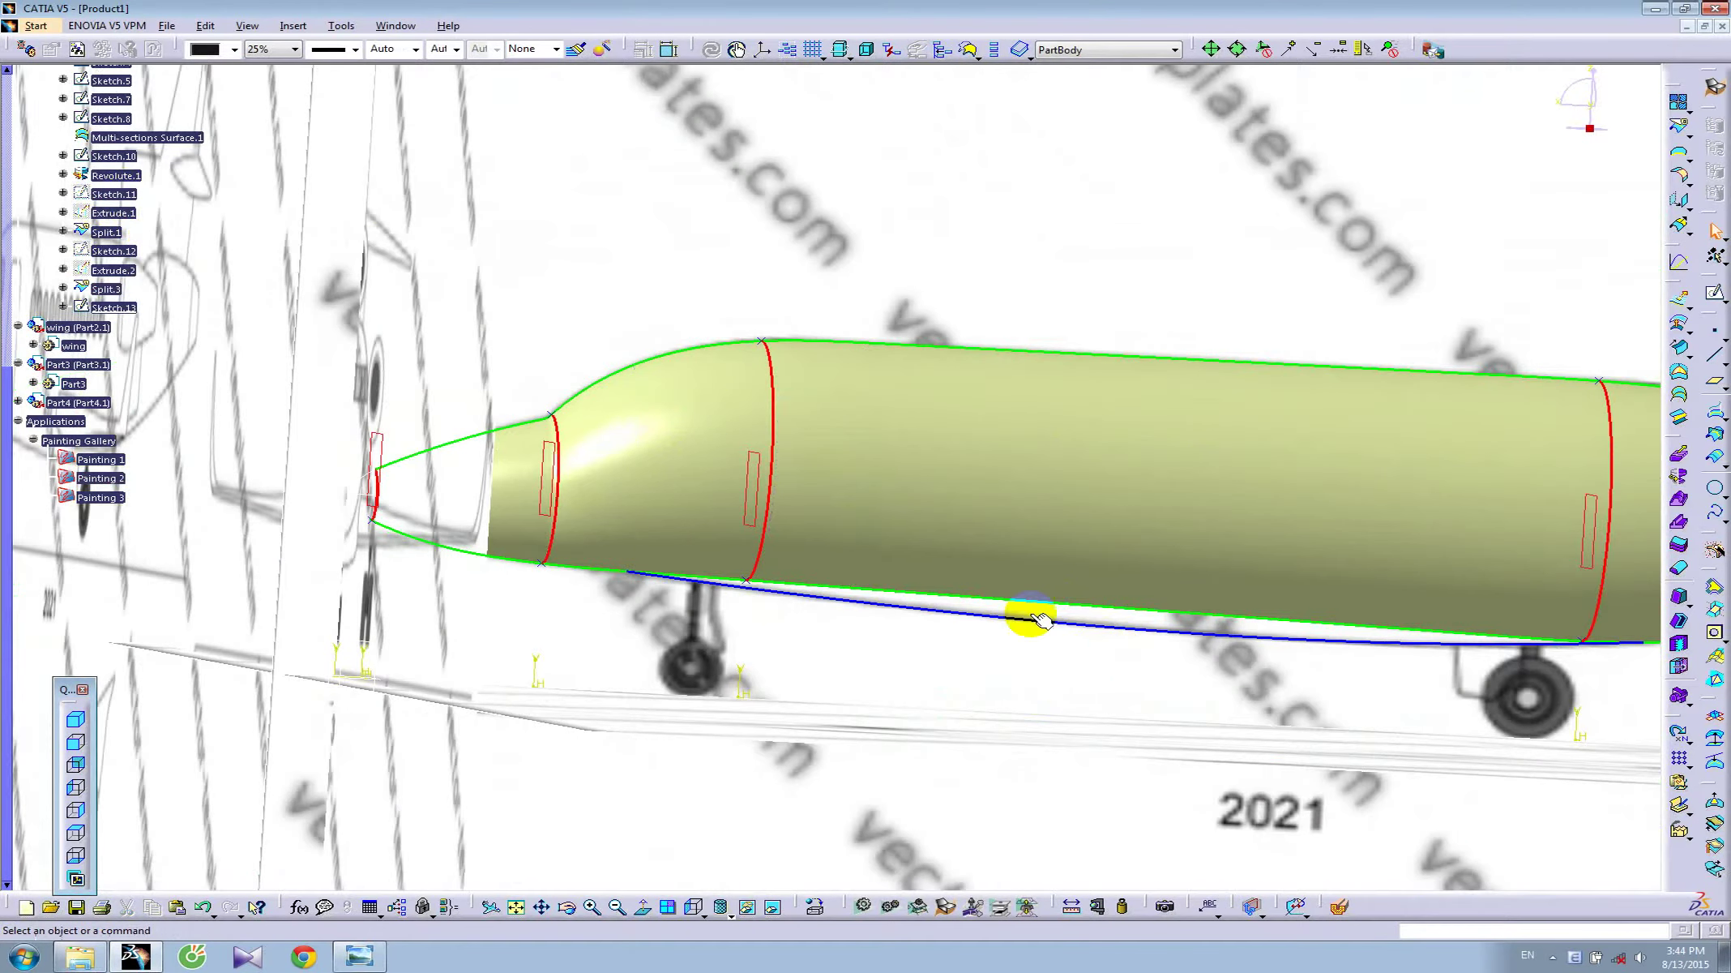
mouse_move(1025, 611)
middle_down()
mouse_move(944, 570)
mouse_move(858, 448)
middle_up()
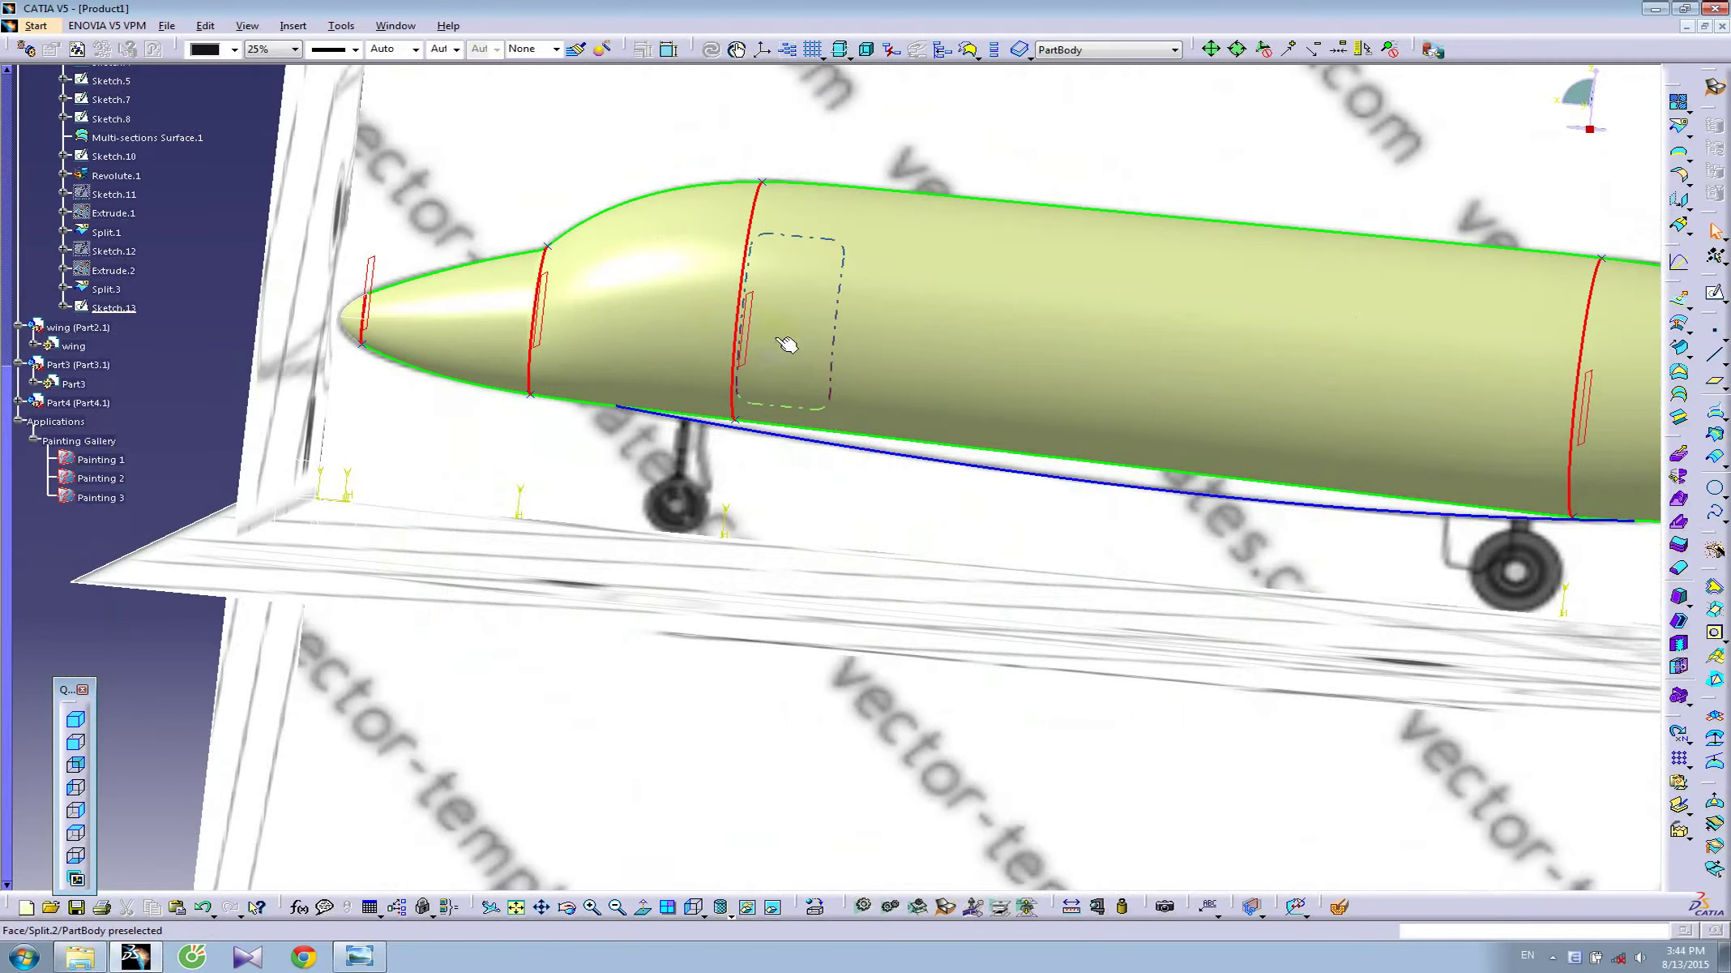
middle_drag(811, 514, 882, 542)
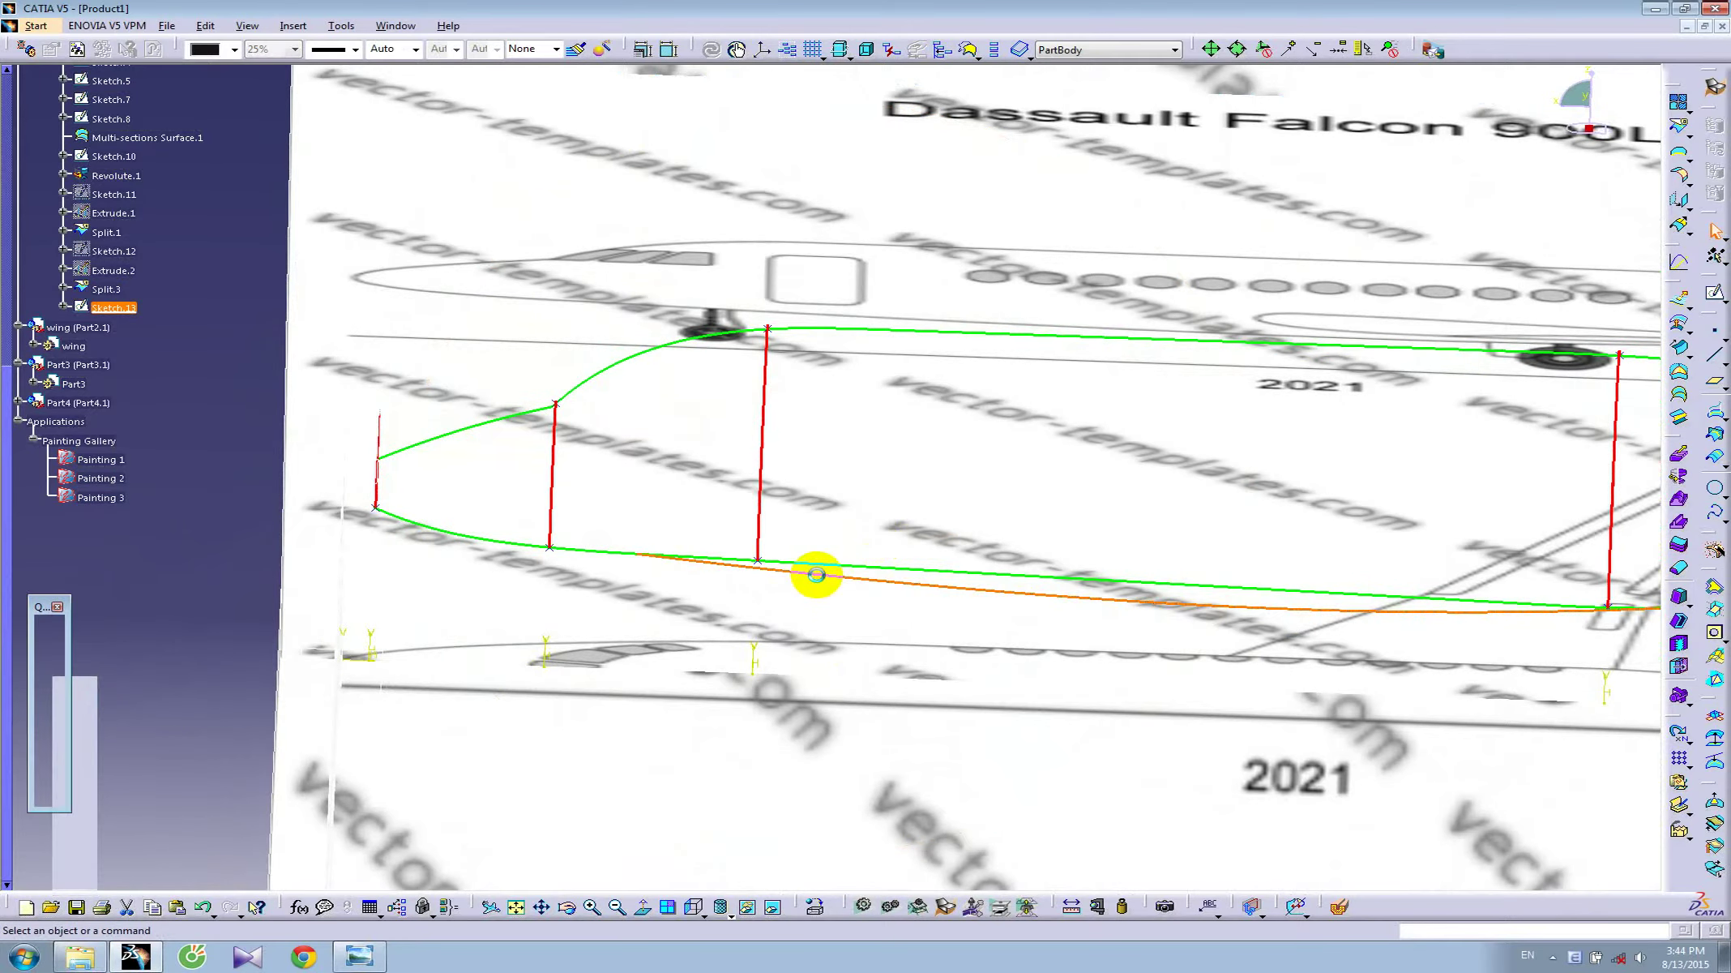
- Drag a Sketch.13 spline control point along the fuselage underside, then return to 3D
double_click(816, 574)
middle_drag(856, 649, 864, 470)
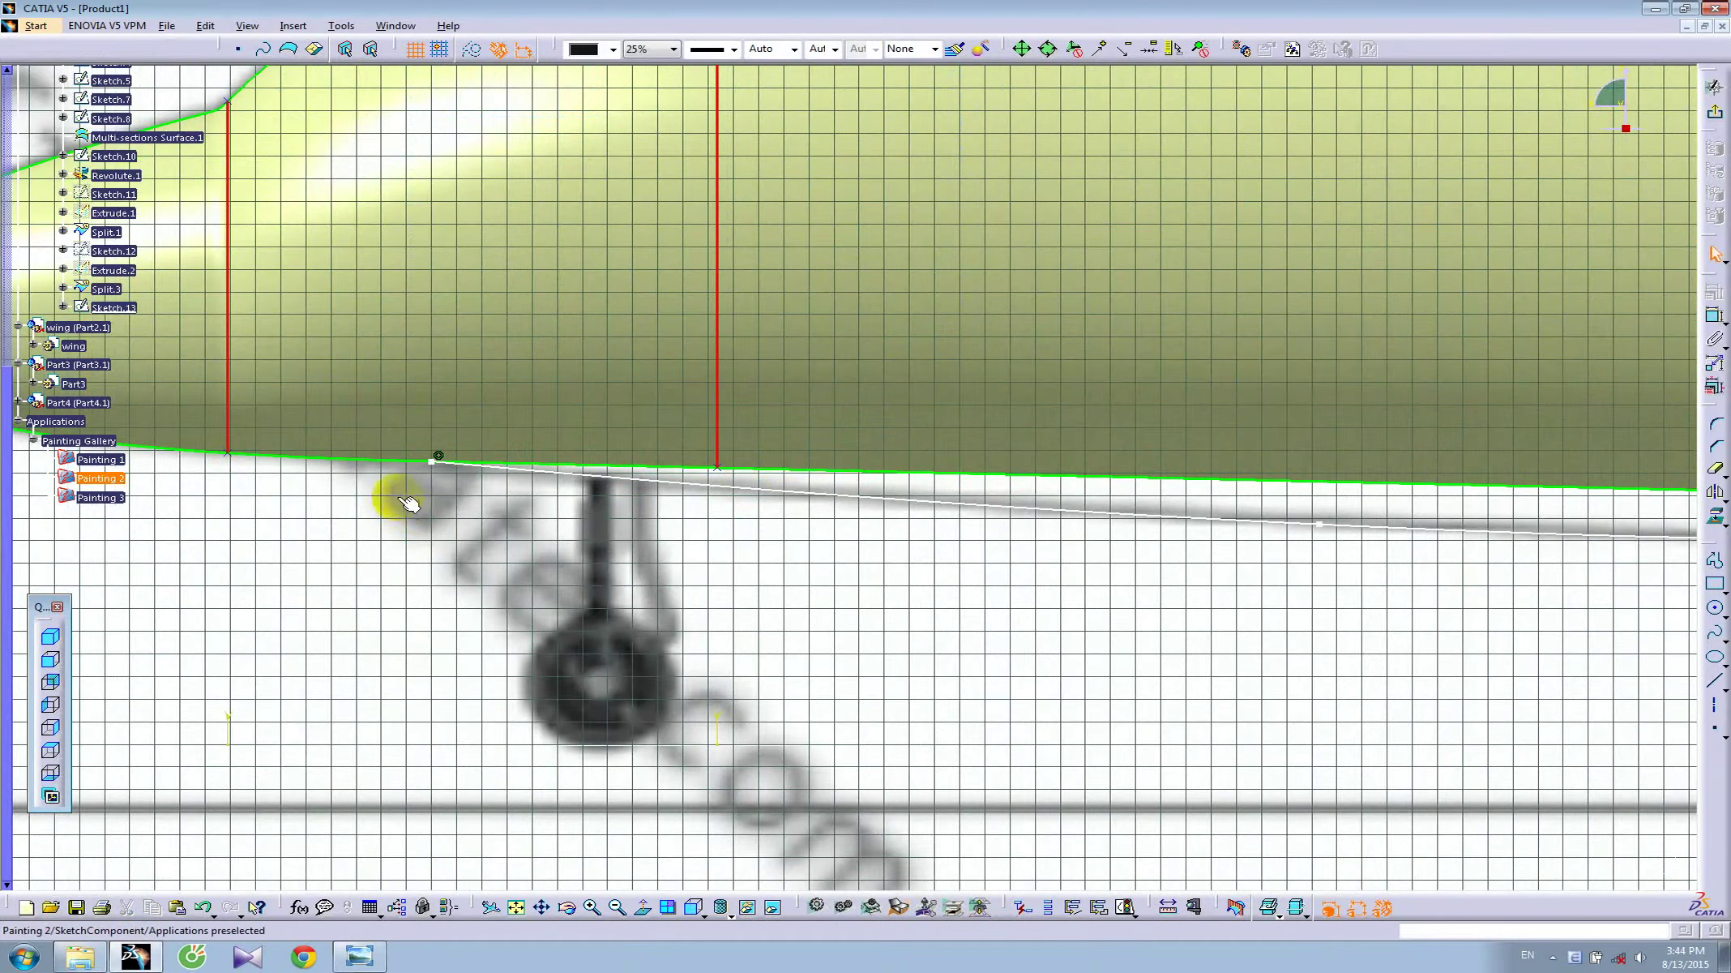
drag(438, 462, 655, 464)
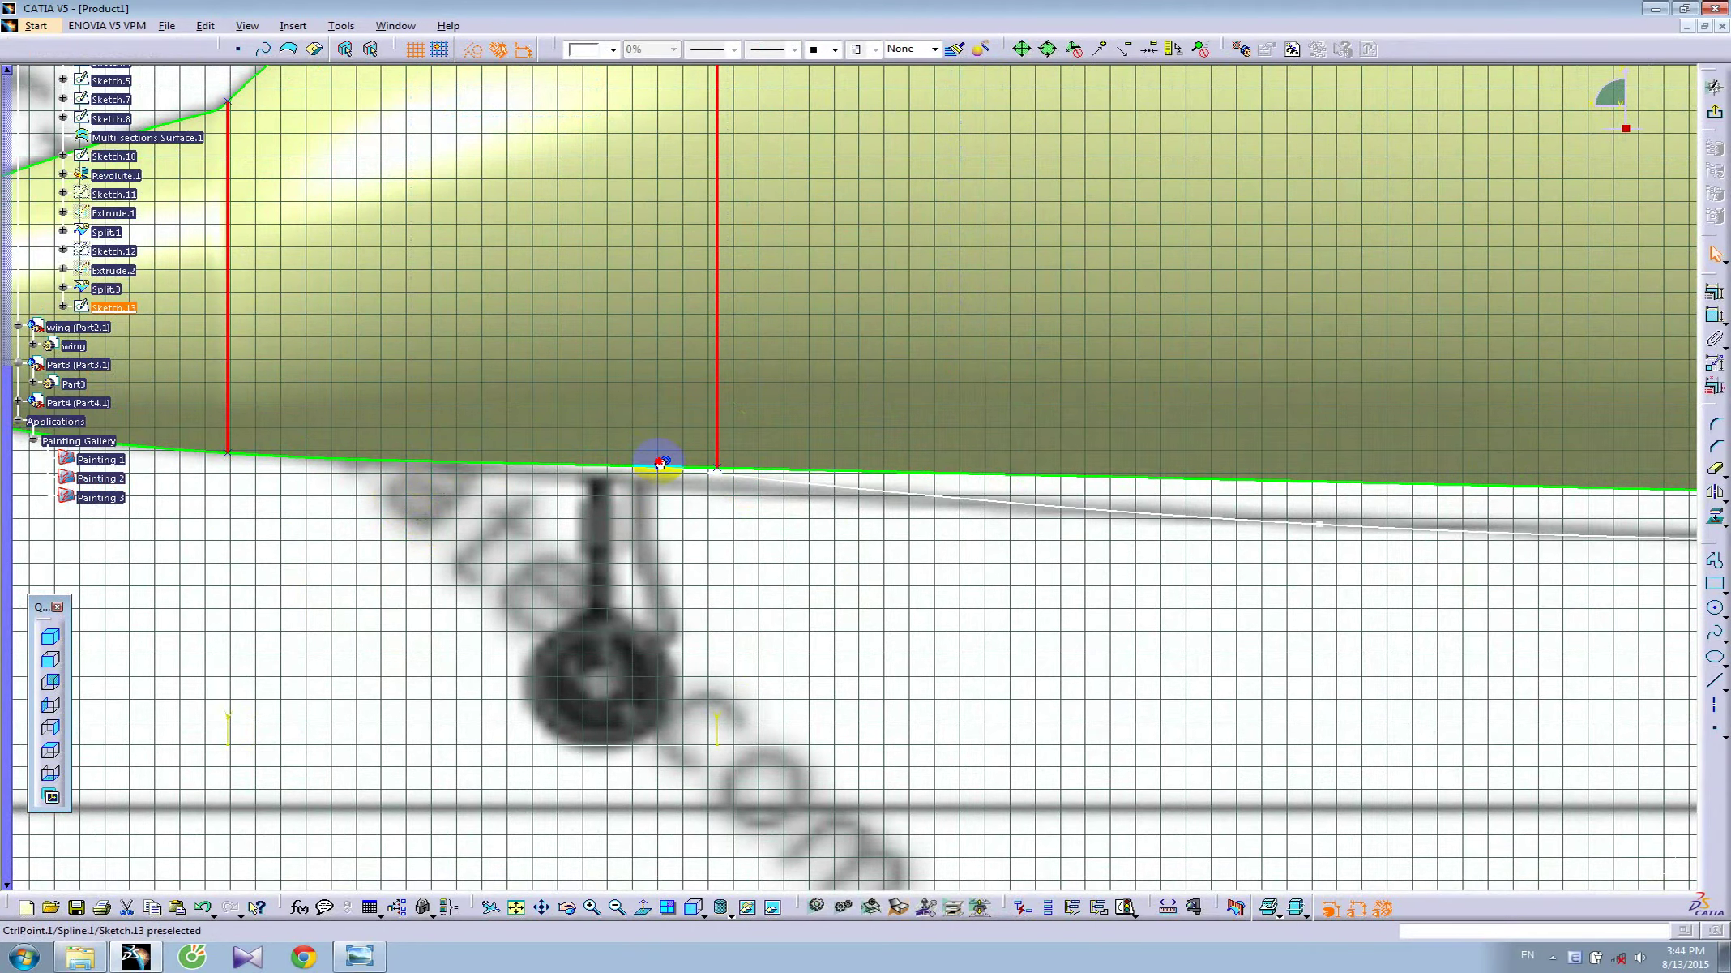
middle_drag(1009, 620, 1009, 689)
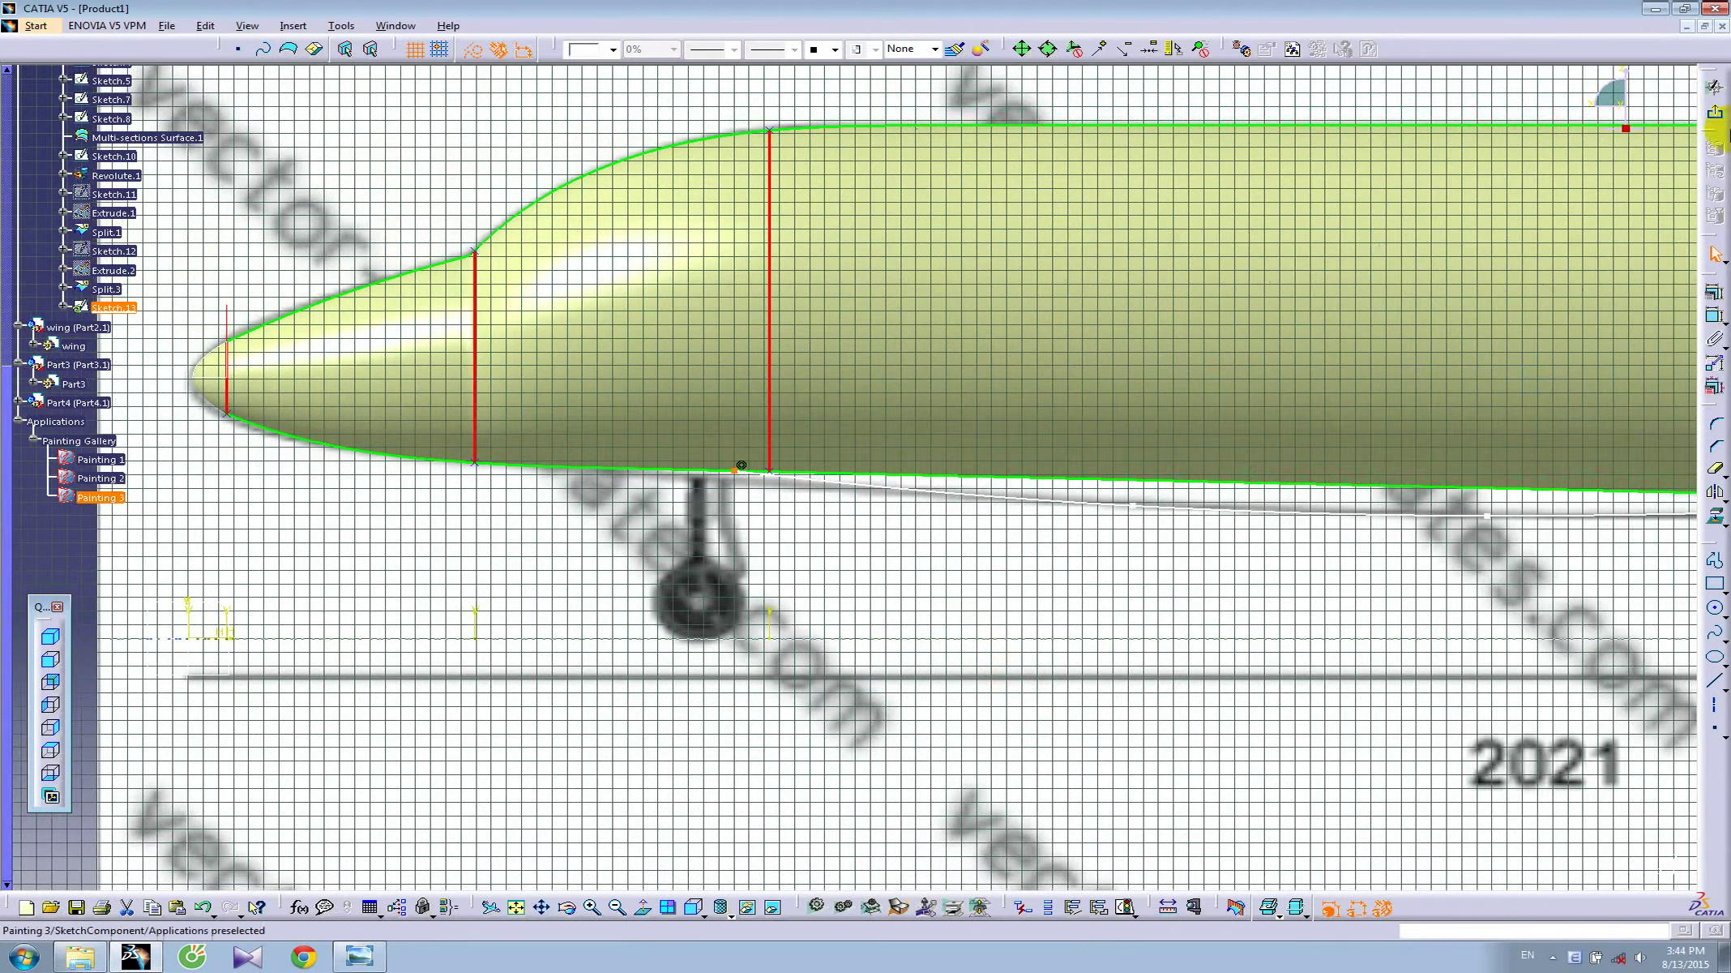
click(1715, 87)
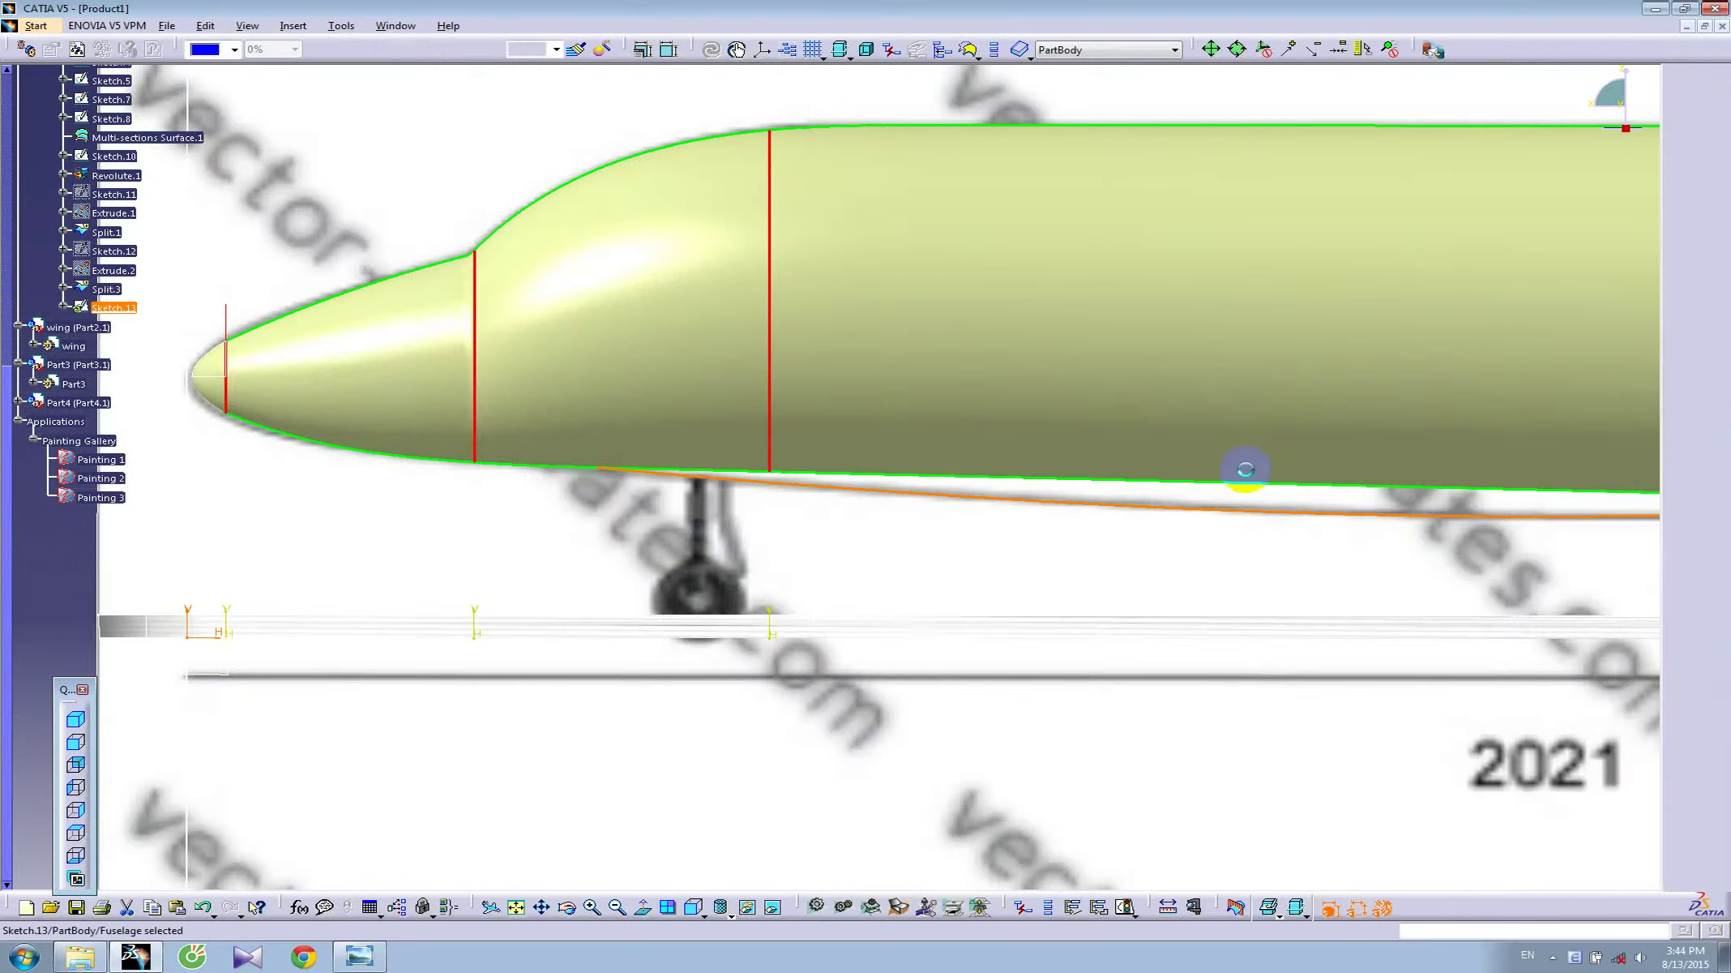
mouse_move(1245, 468)
middle_down()
mouse_move(554, 643)
mouse_move(727, 665)
mouse_move(900, 735)
mouse_move(935, 699)
mouse_move(863, 584)
mouse_move(866, 624)
middle_up()
click(353, 960)
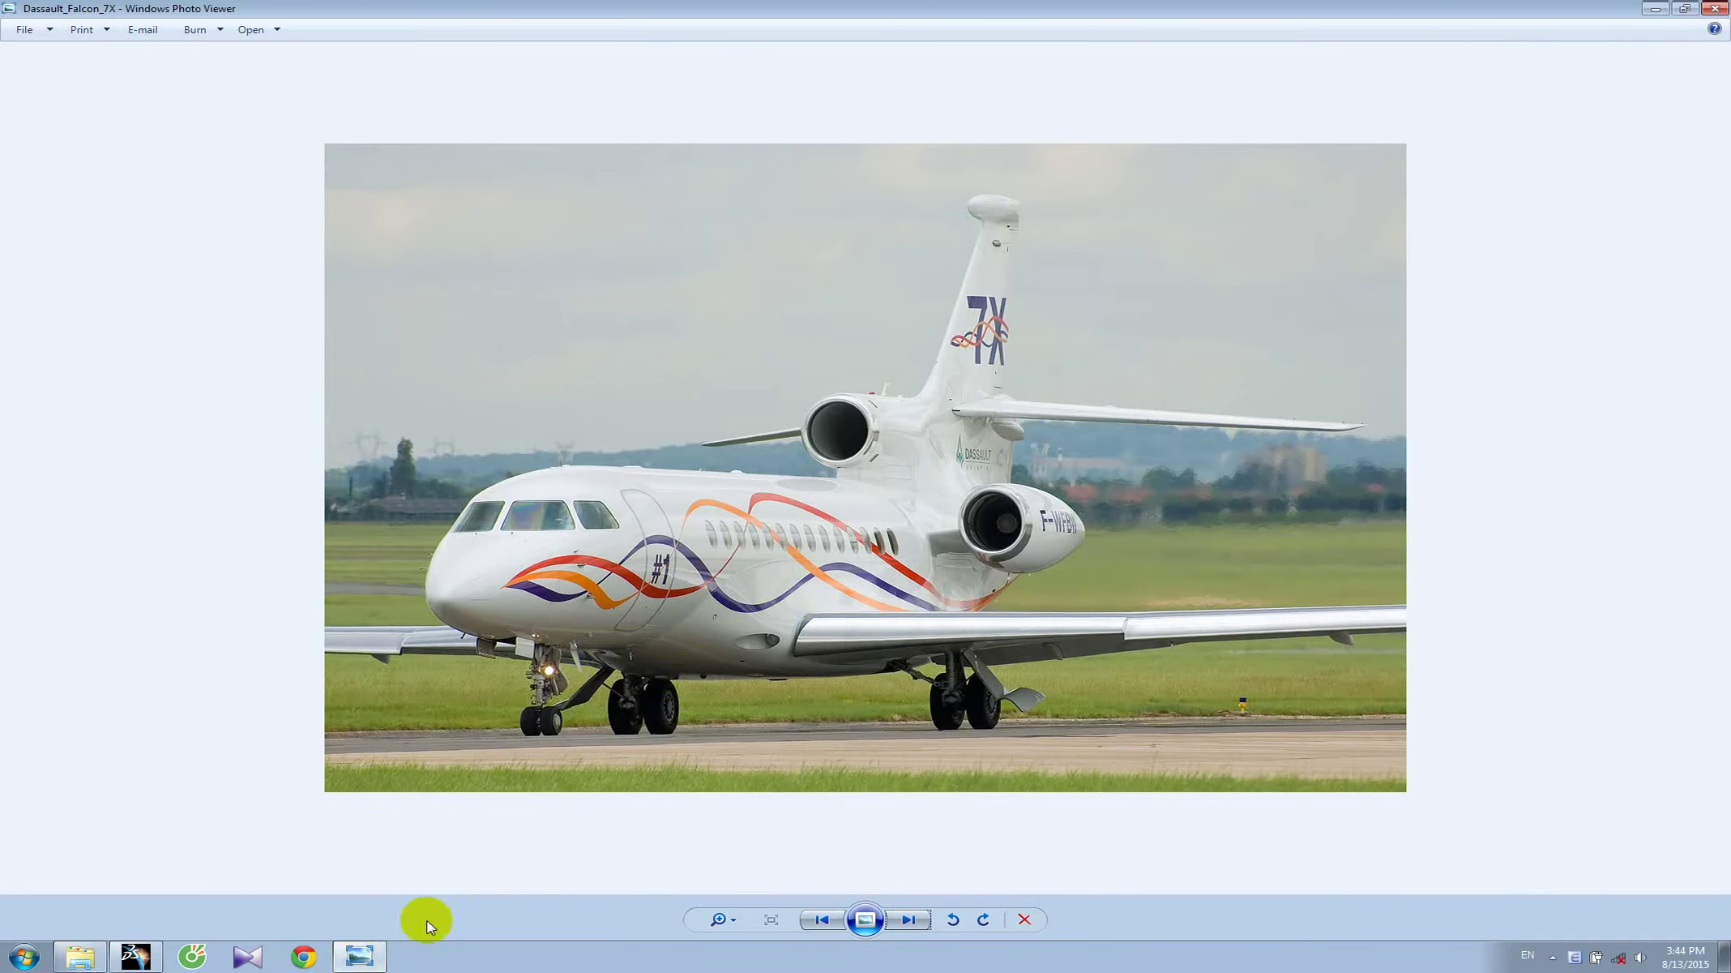
click(136, 955)
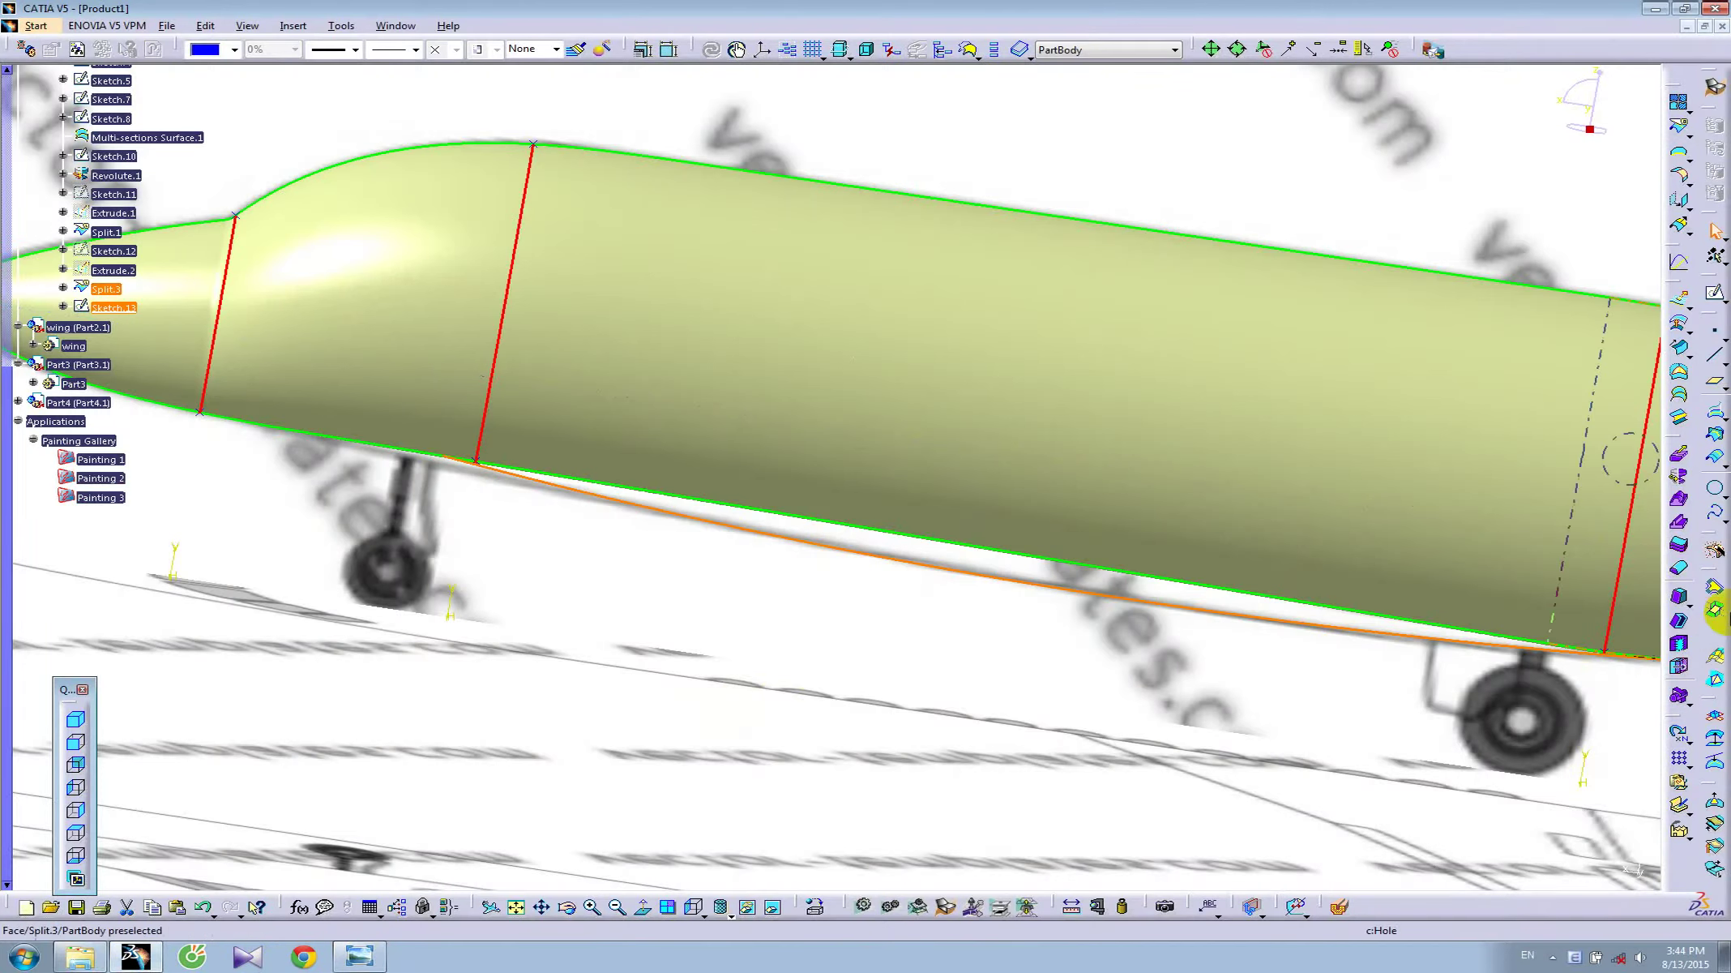
- Try several point types in the Point dialog, then abandon it
click(1715, 333)
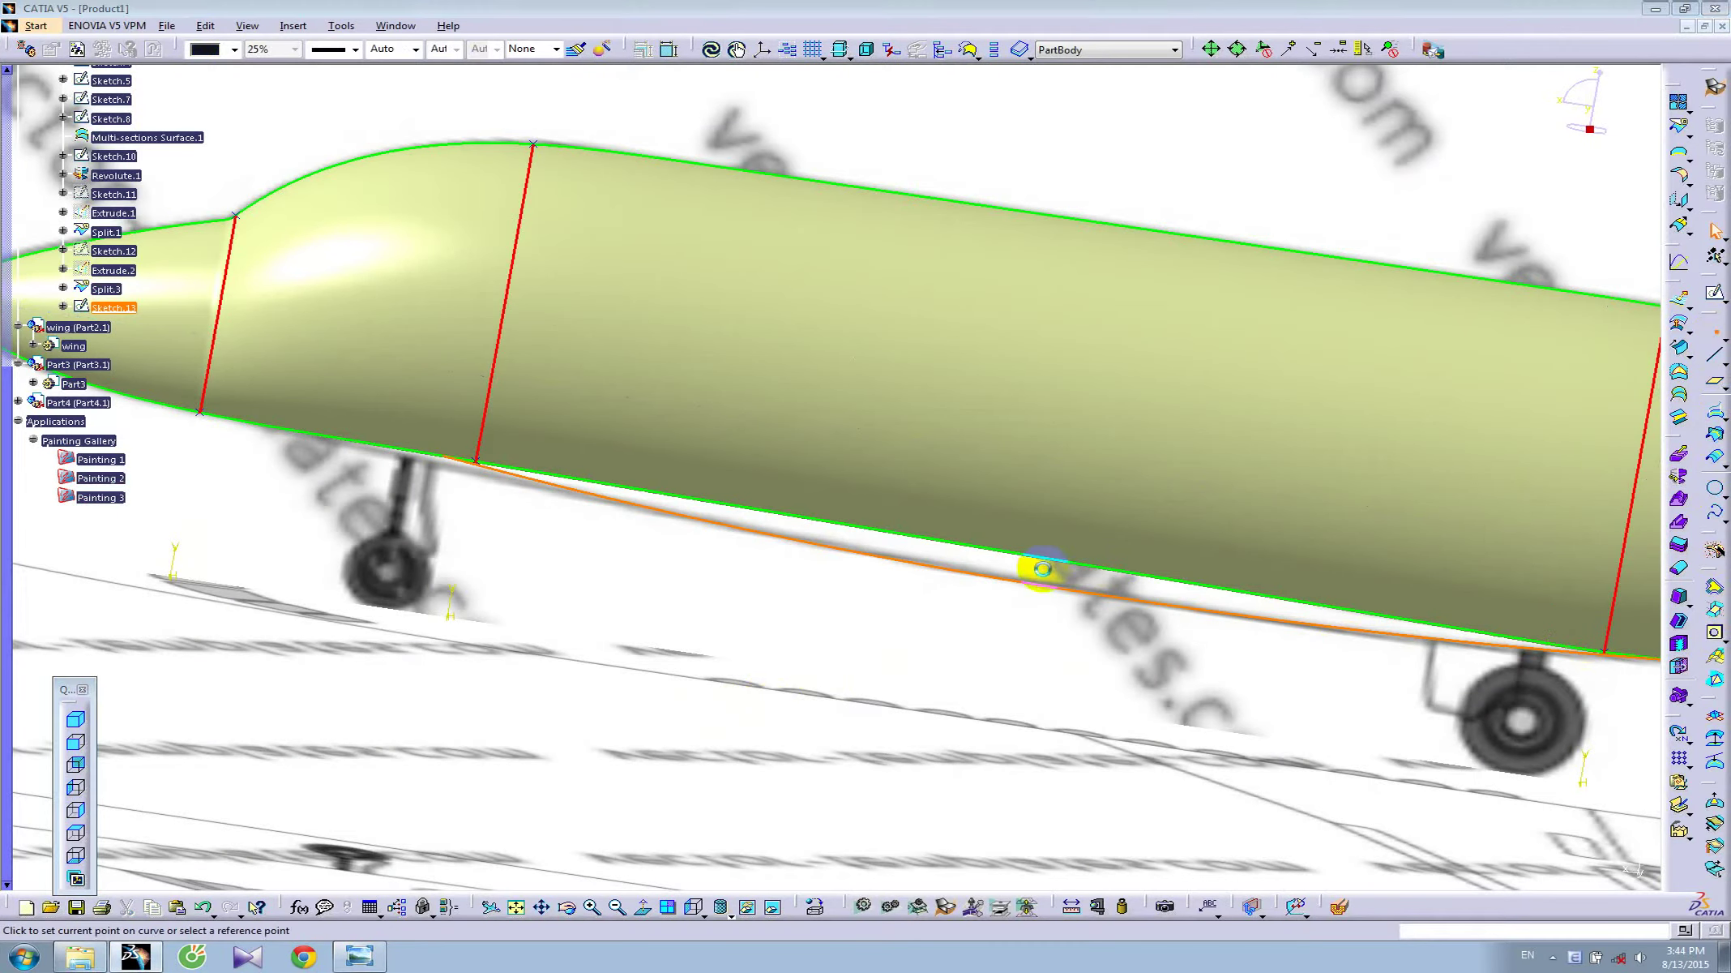
click(1589, 604)
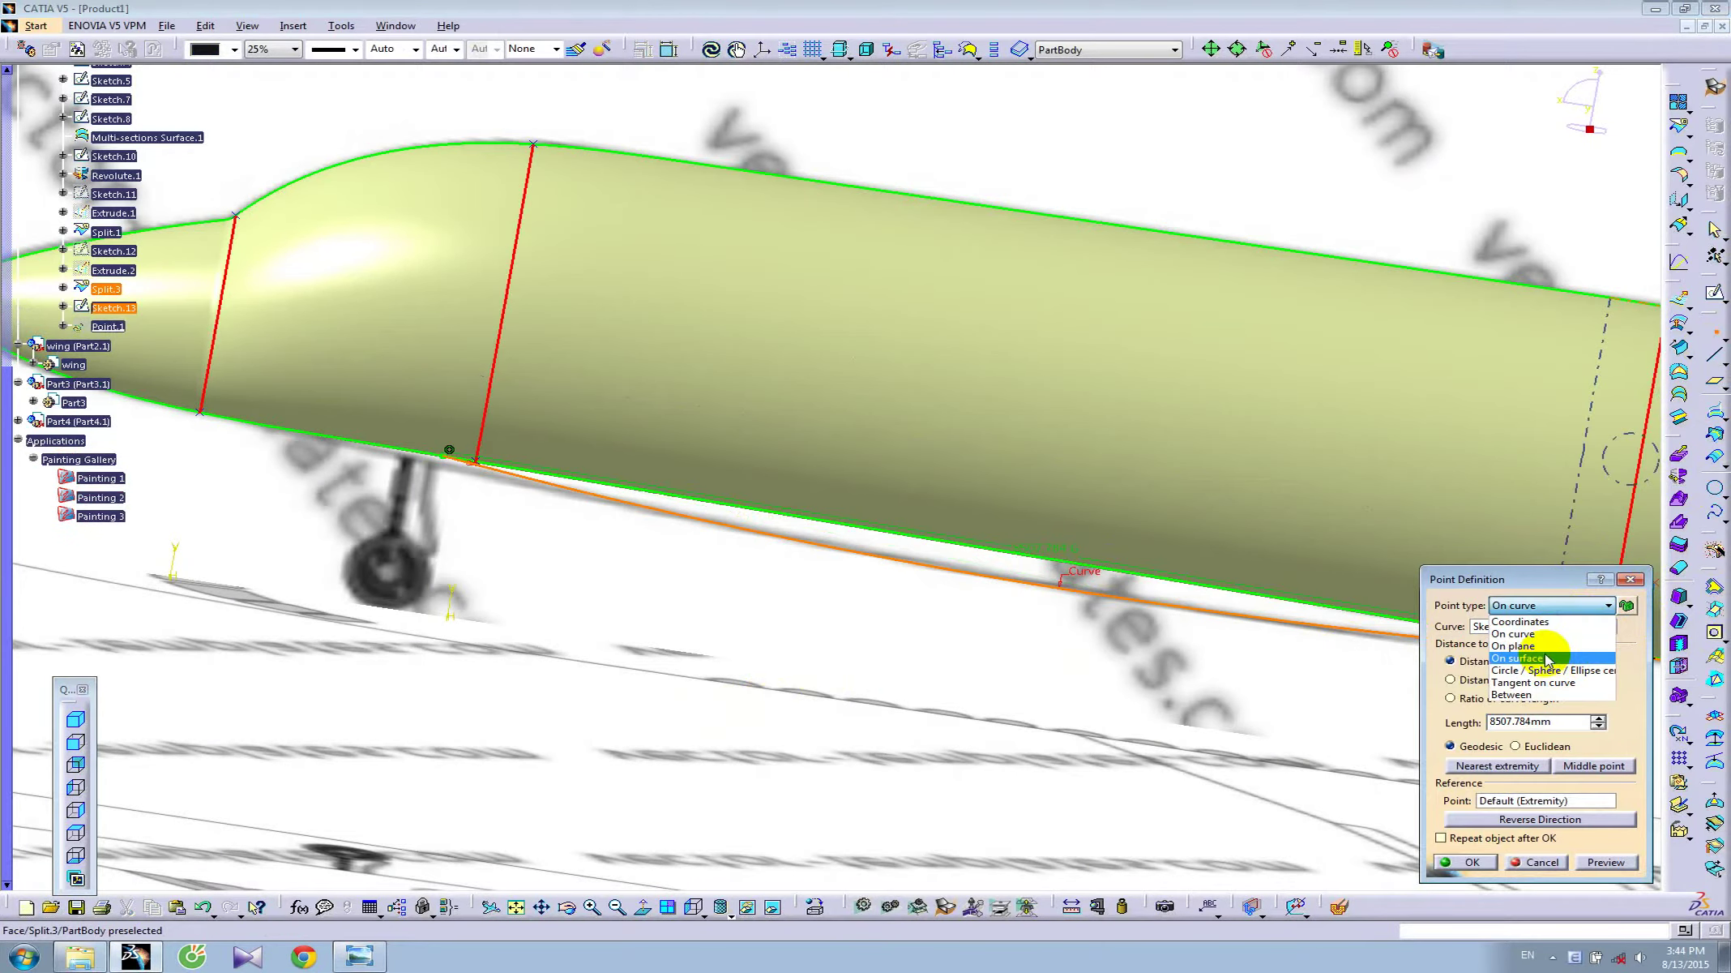
click(1513, 646)
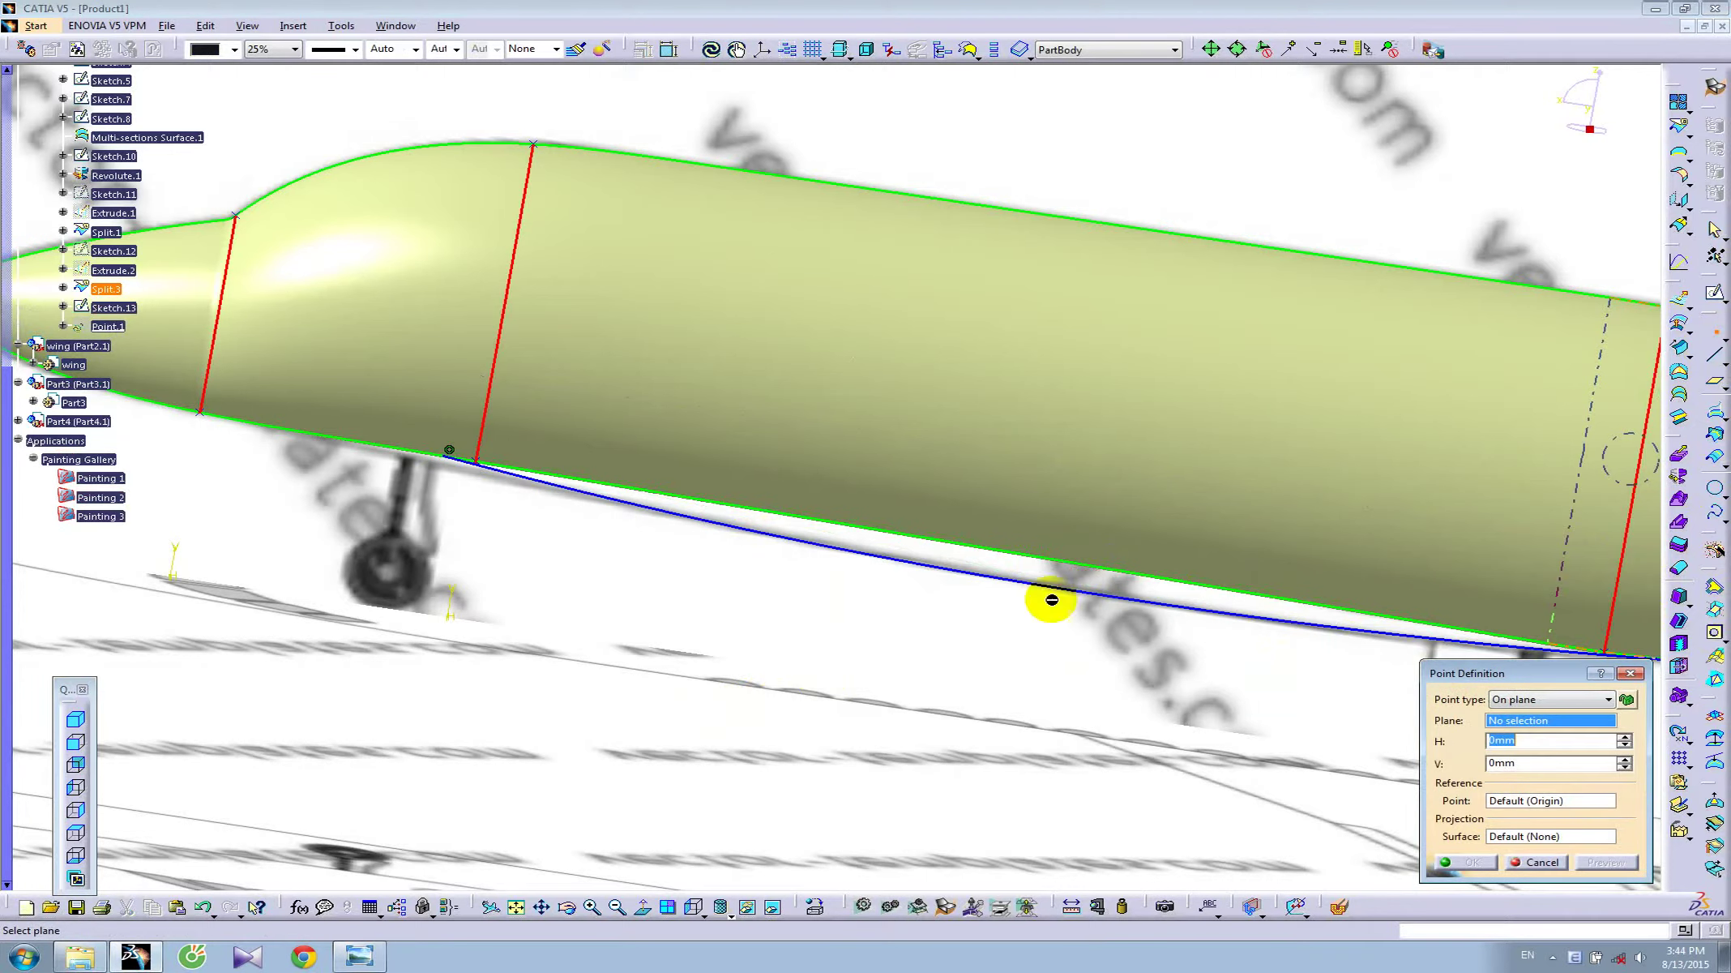
click(1527, 698)
click(1540, 762)
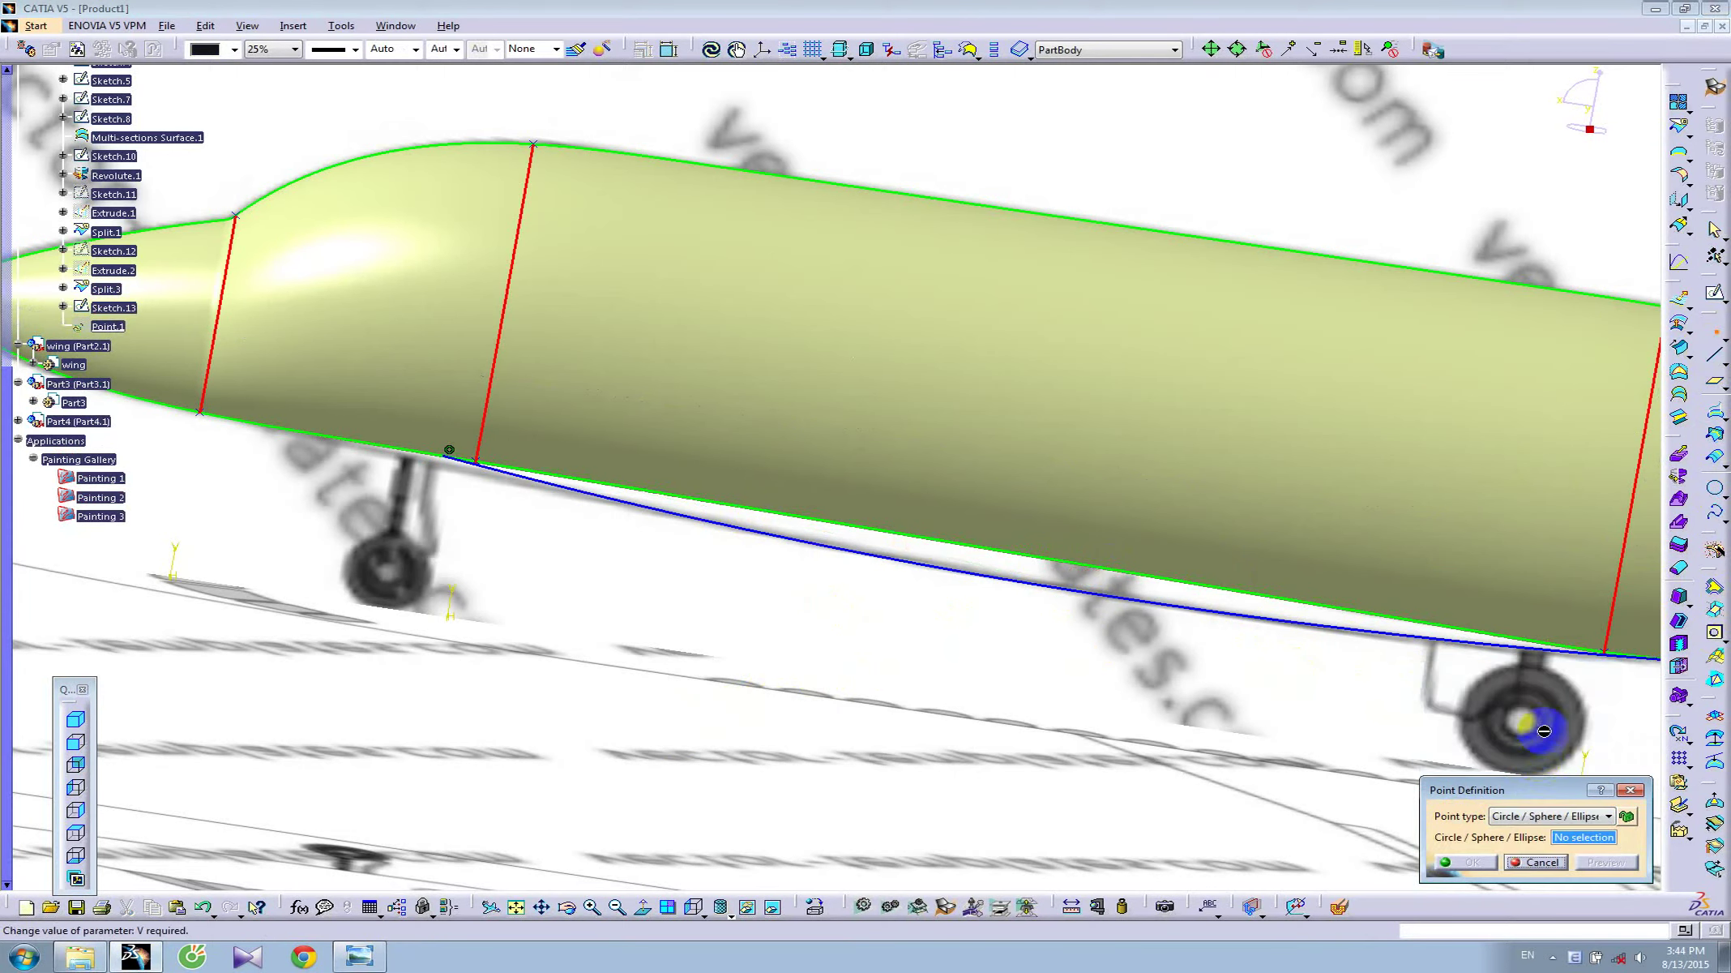
click(1608, 816)
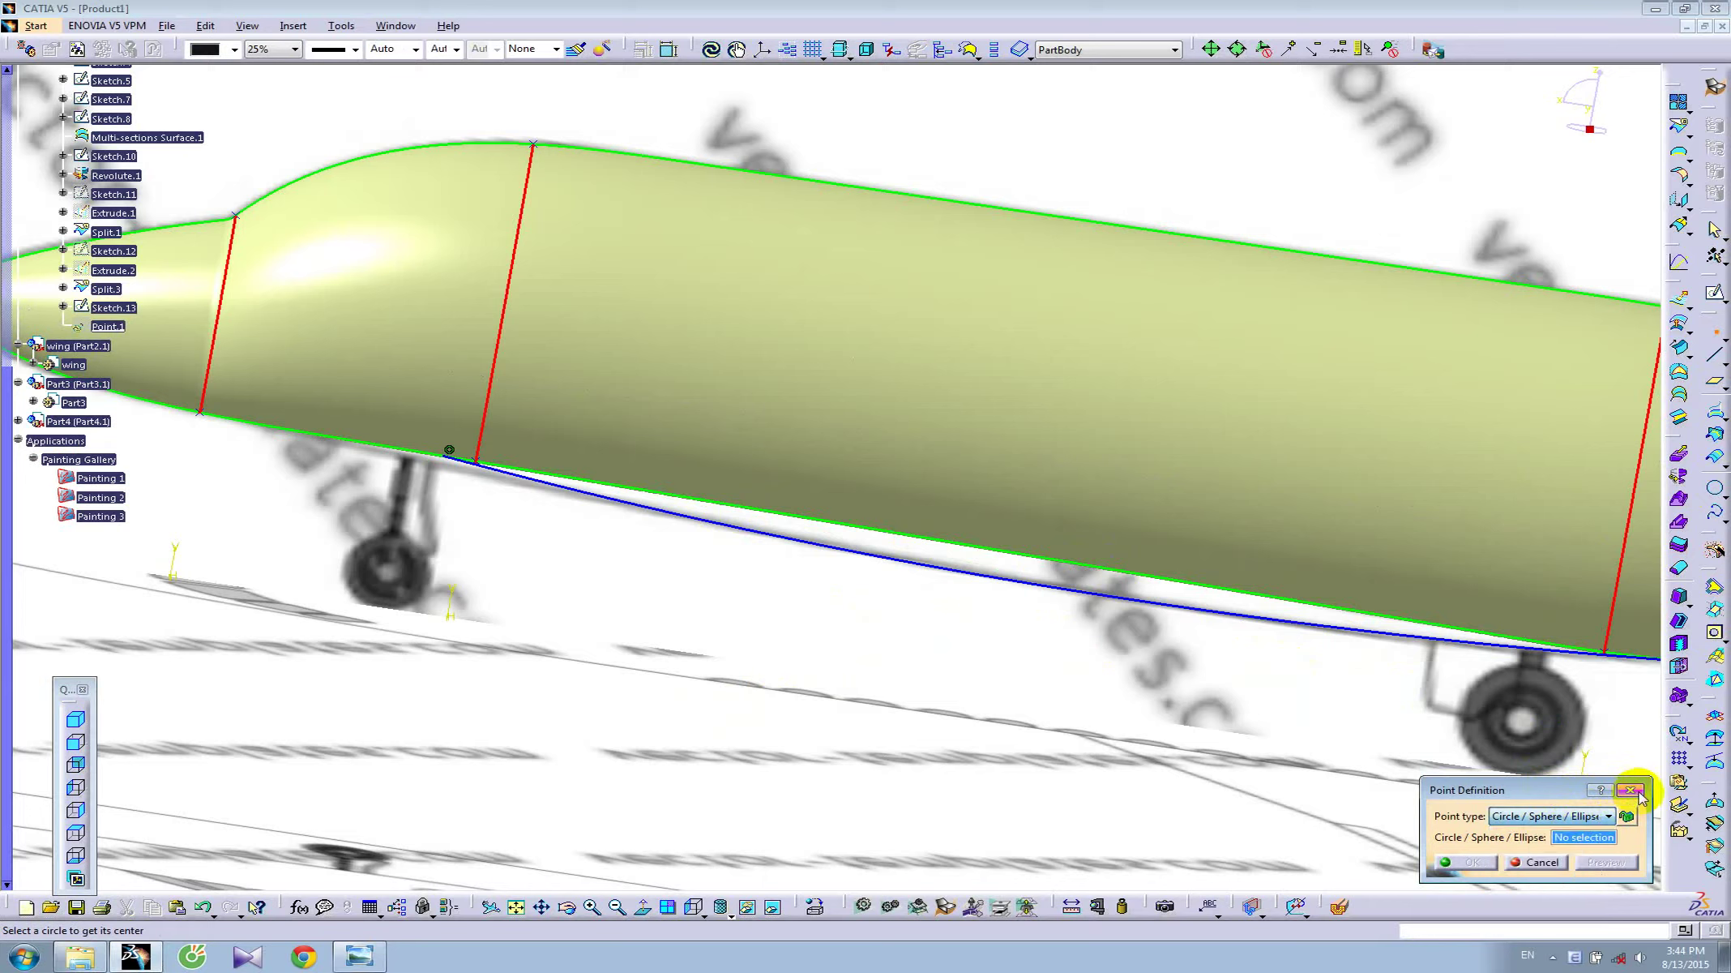
click(1631, 790)
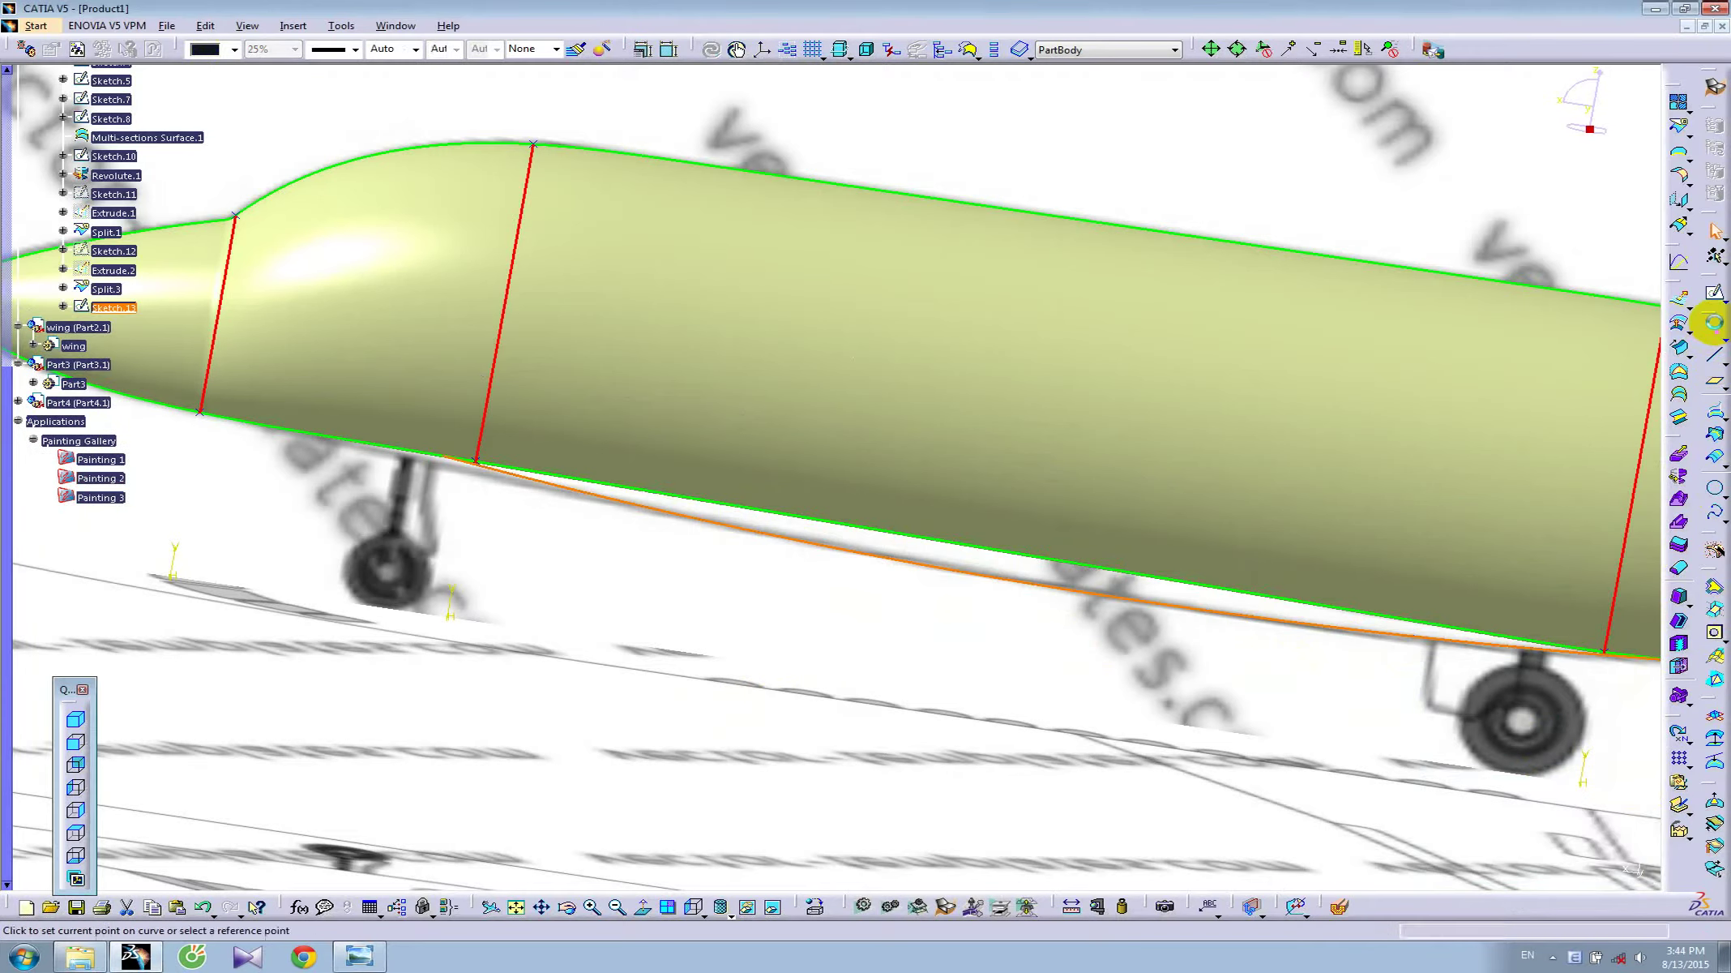
- Create a point on the fuselage surface, then undo it
click(1716, 332)
click(1522, 605)
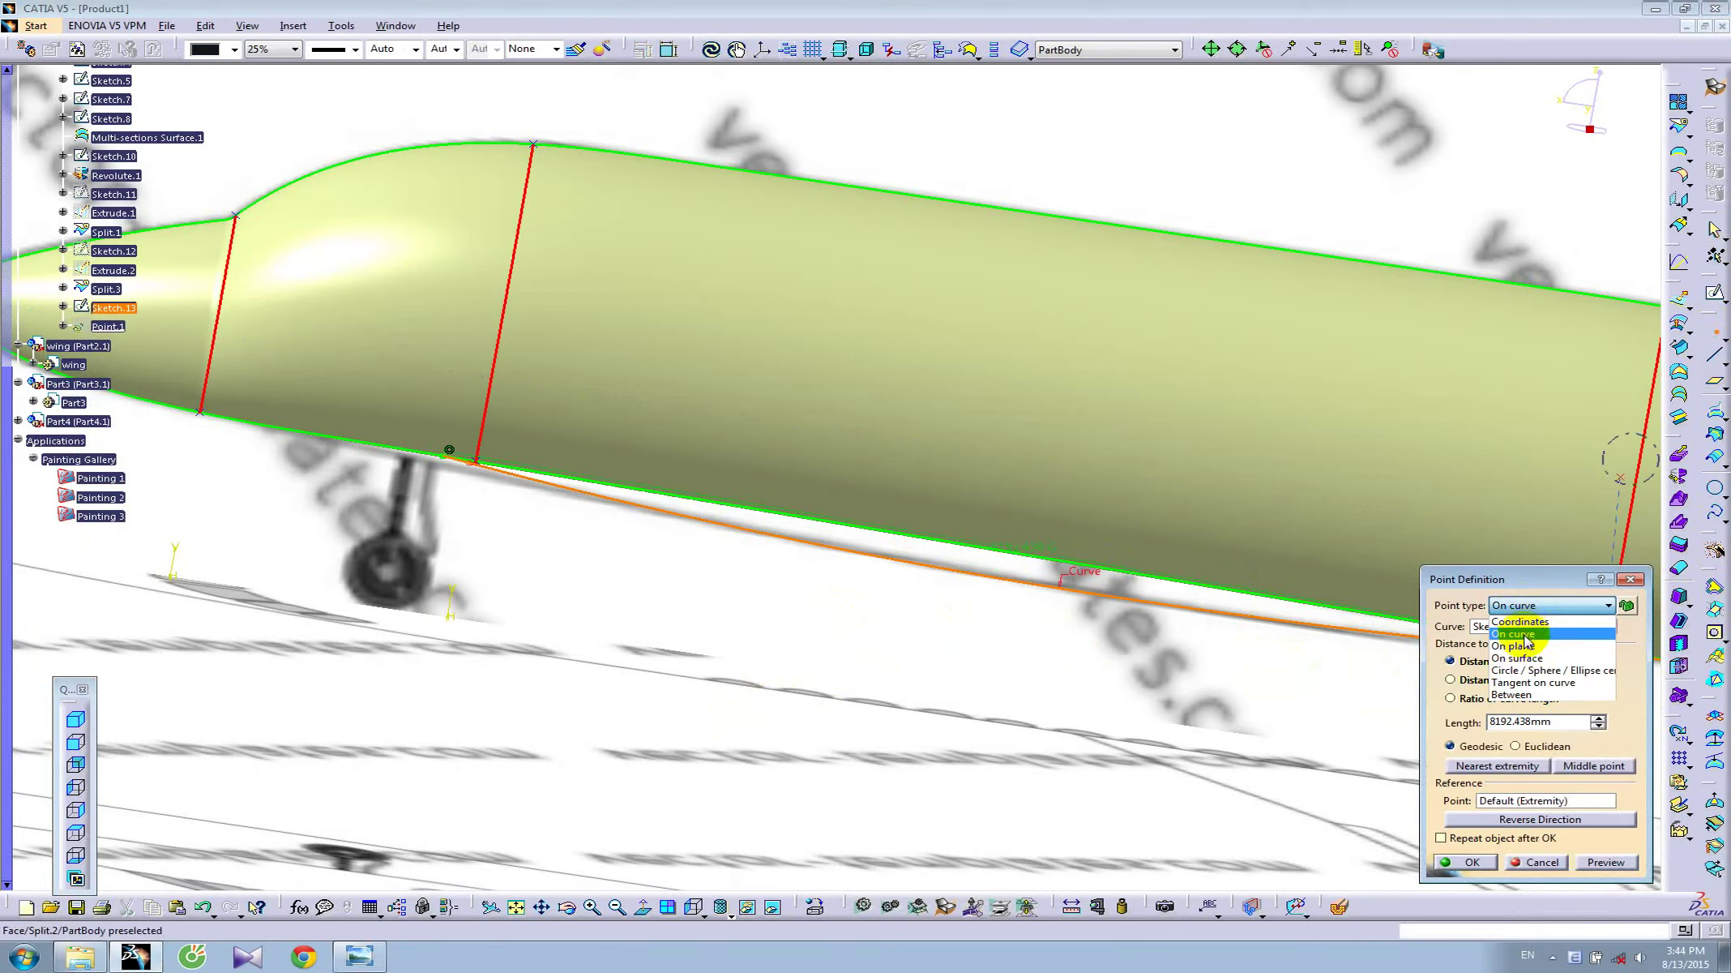
click(1516, 654)
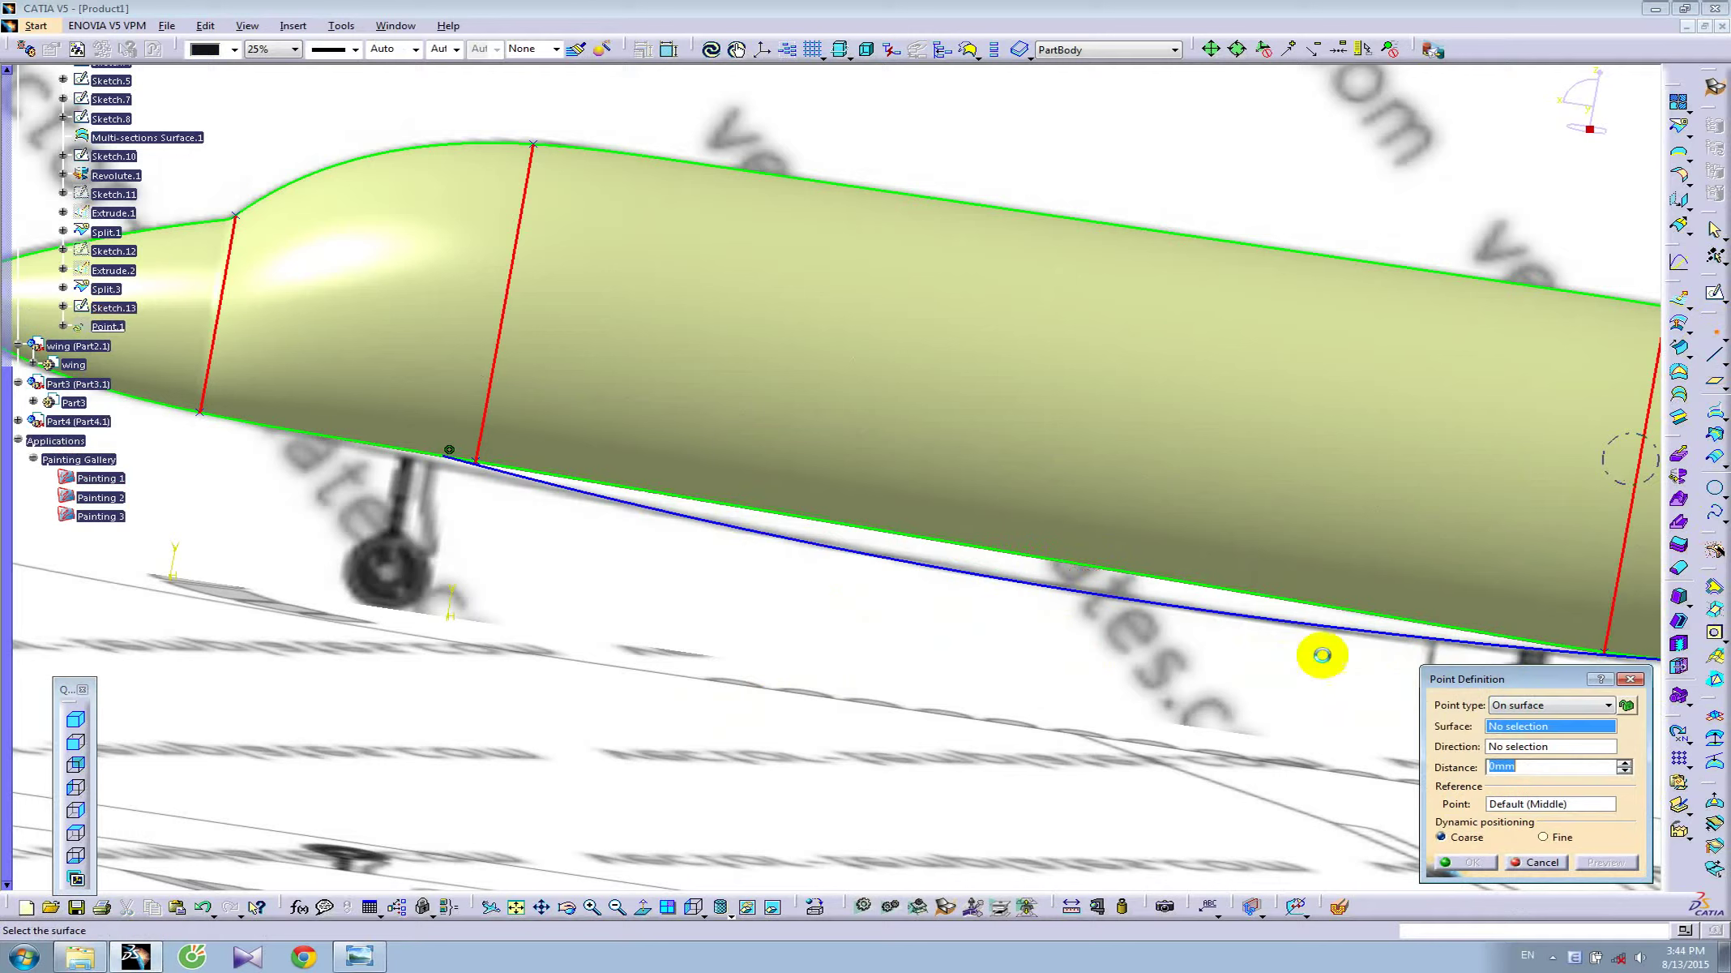
click(874, 481)
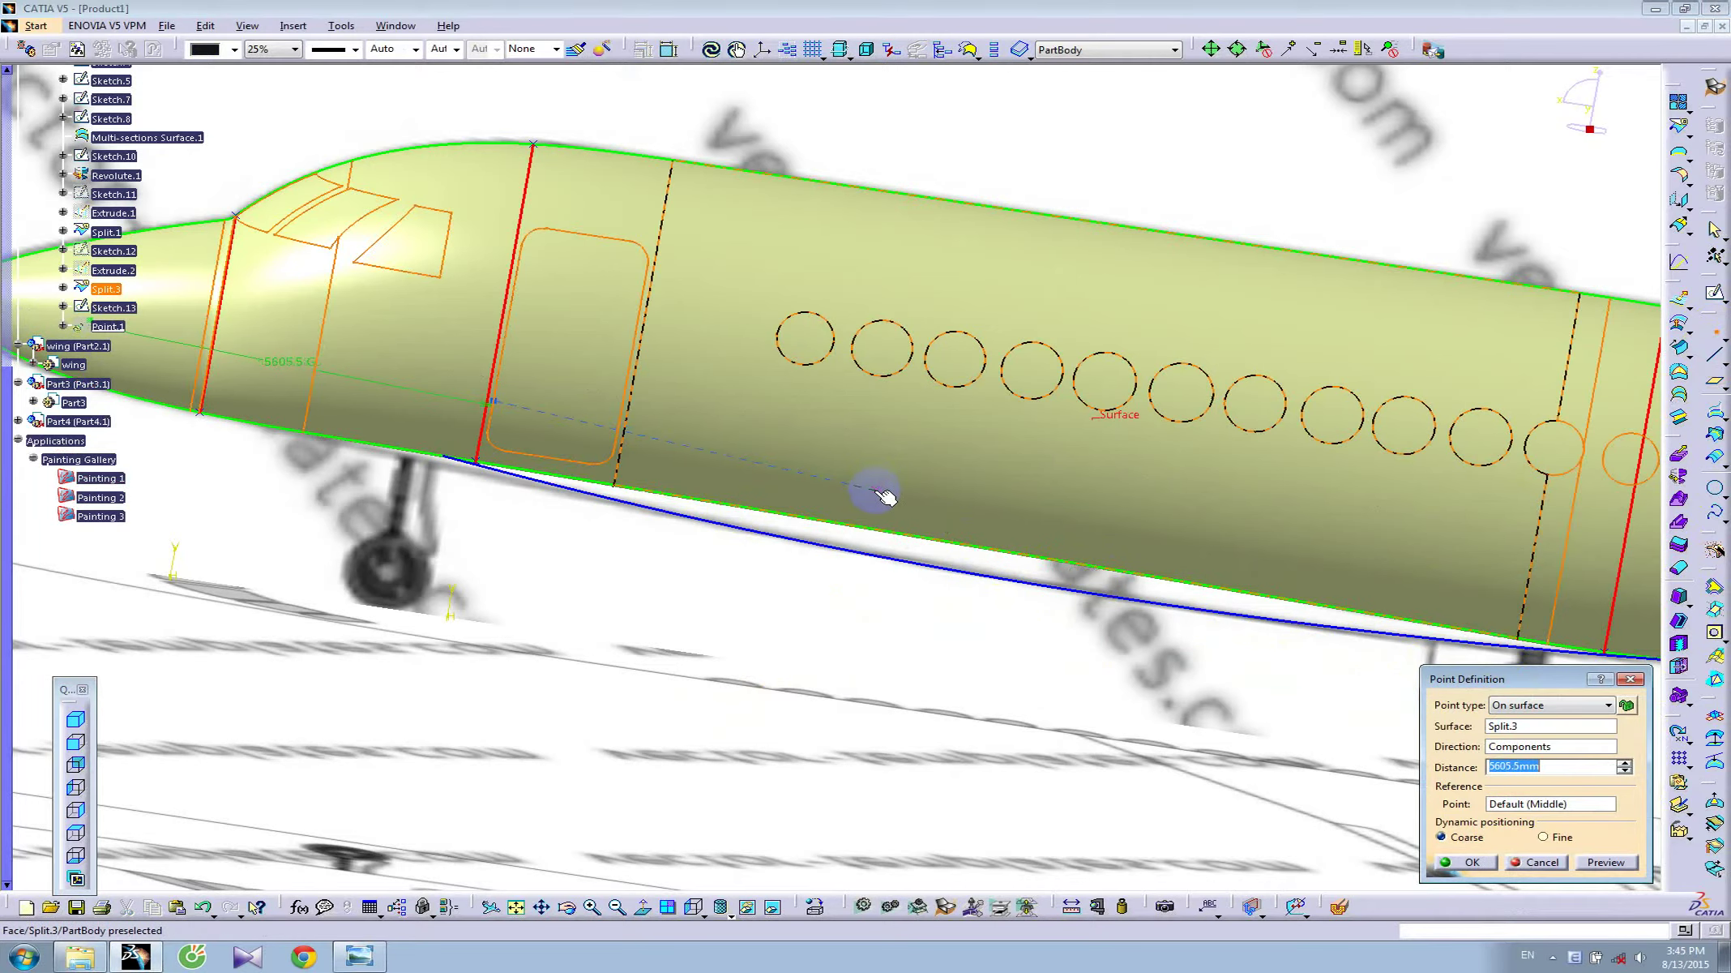
click(886, 496)
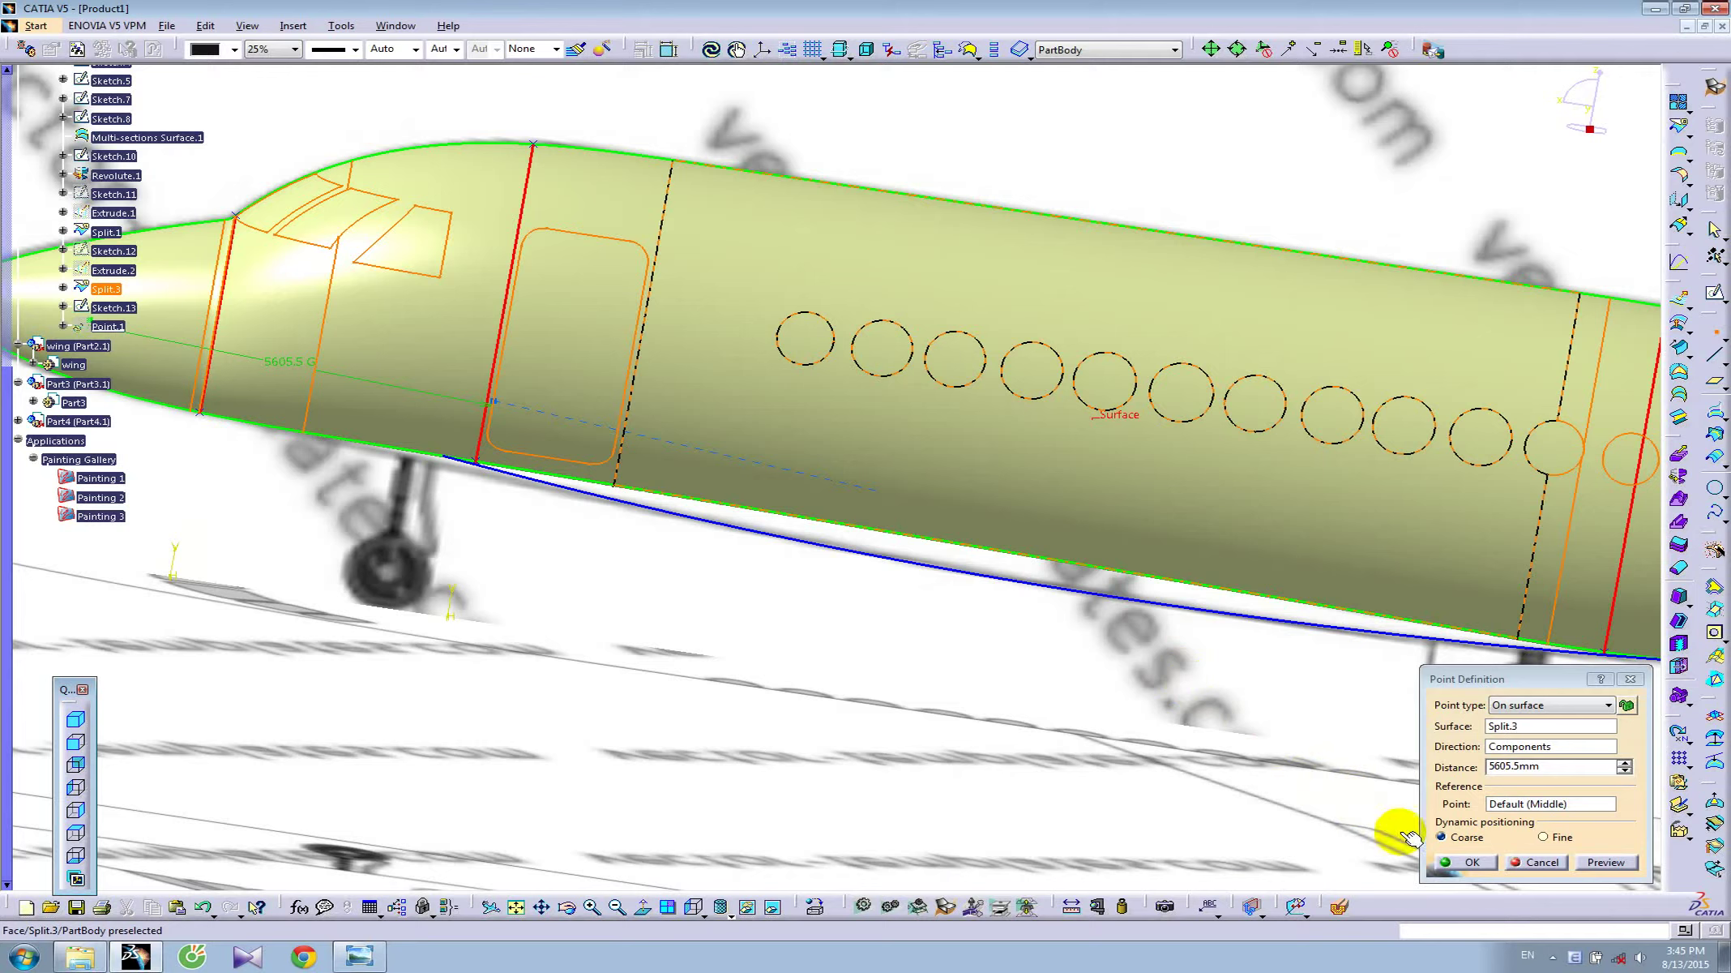
click(1470, 863)
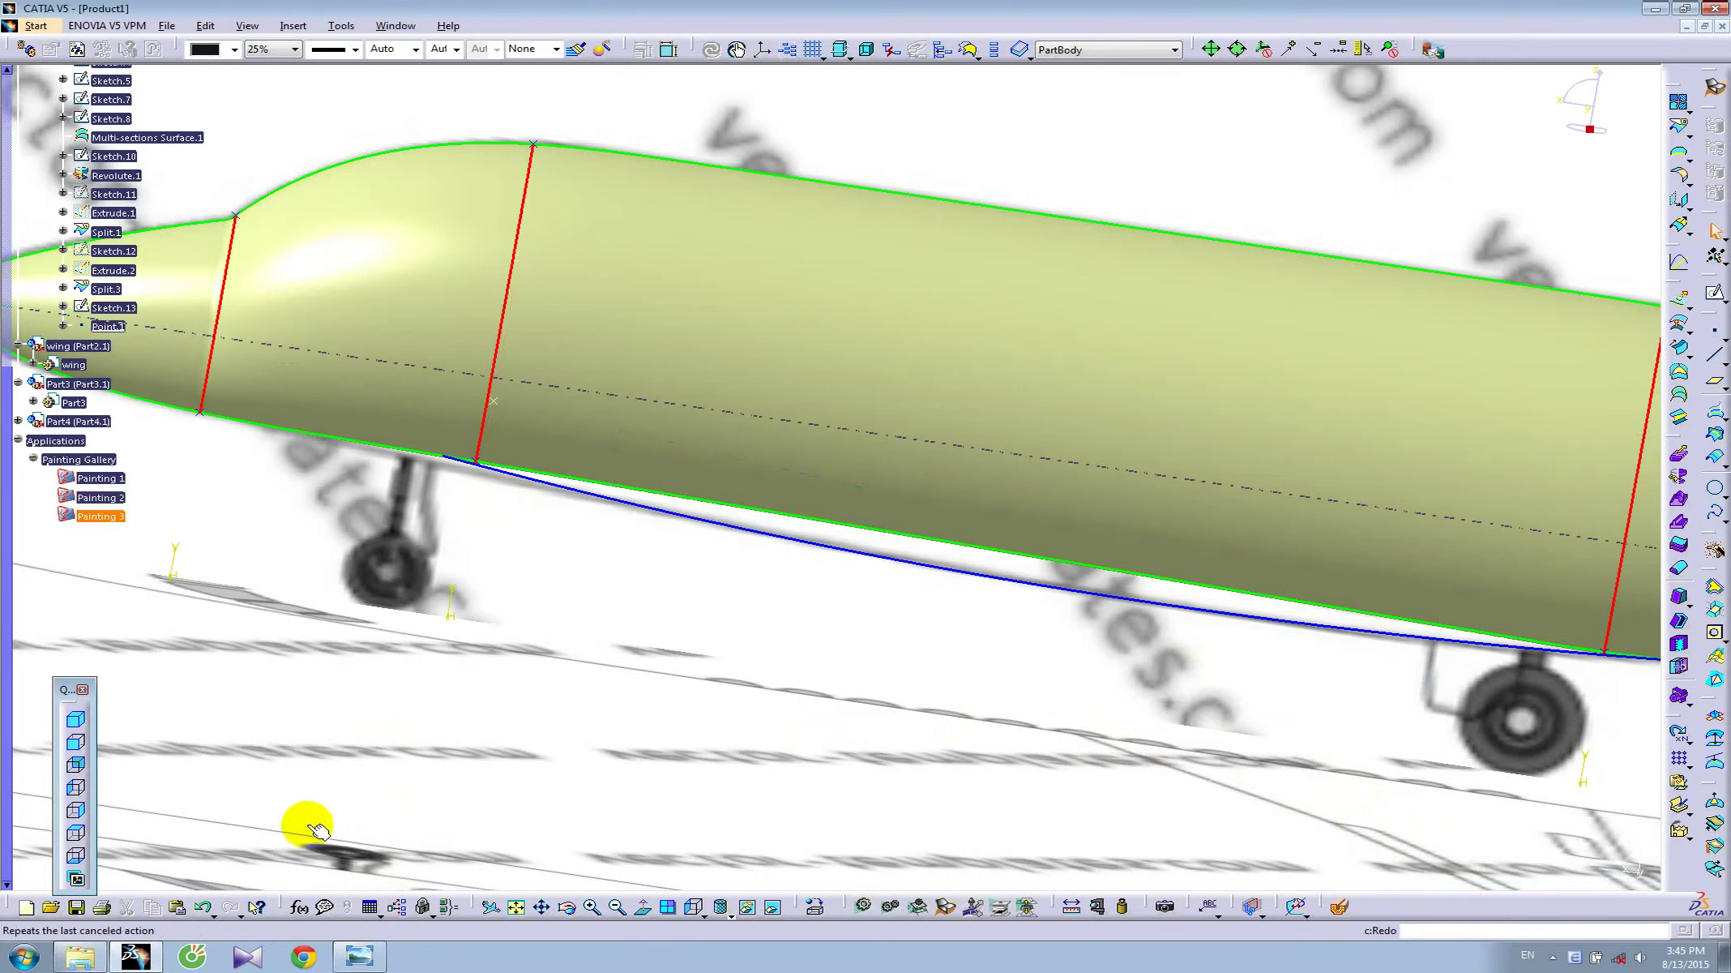
click(198, 907)
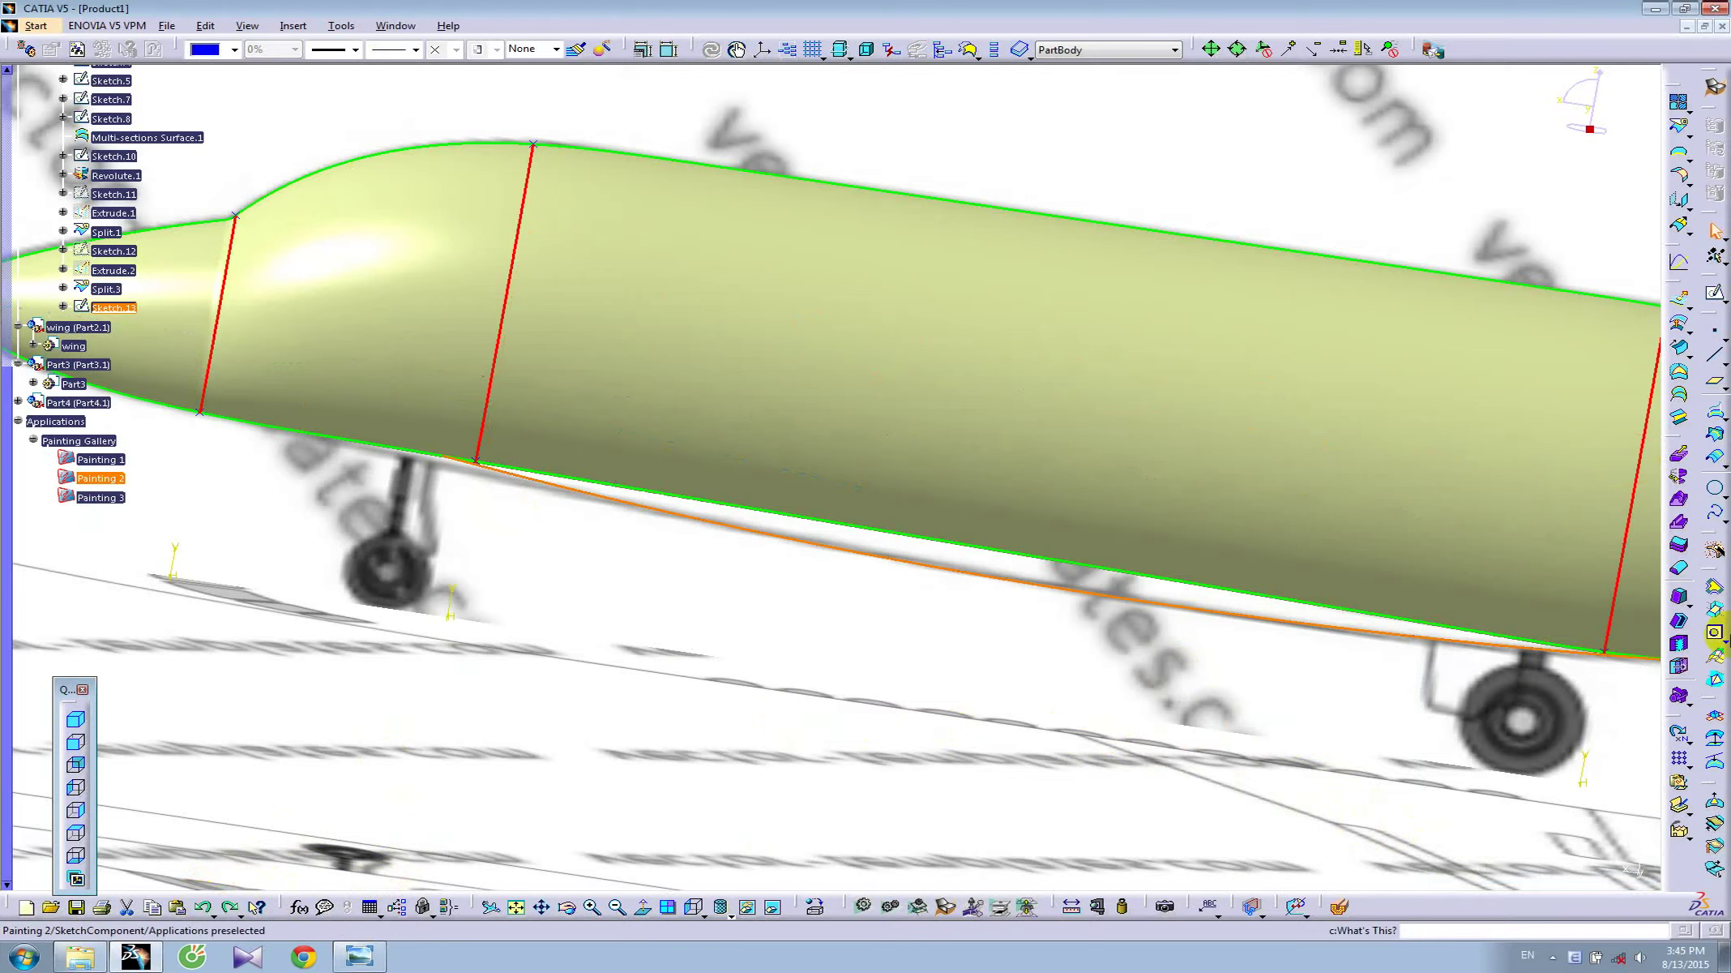
- Create another on-surface point on the fuselage, then delete it
click(1716, 333)
click(1634, 484)
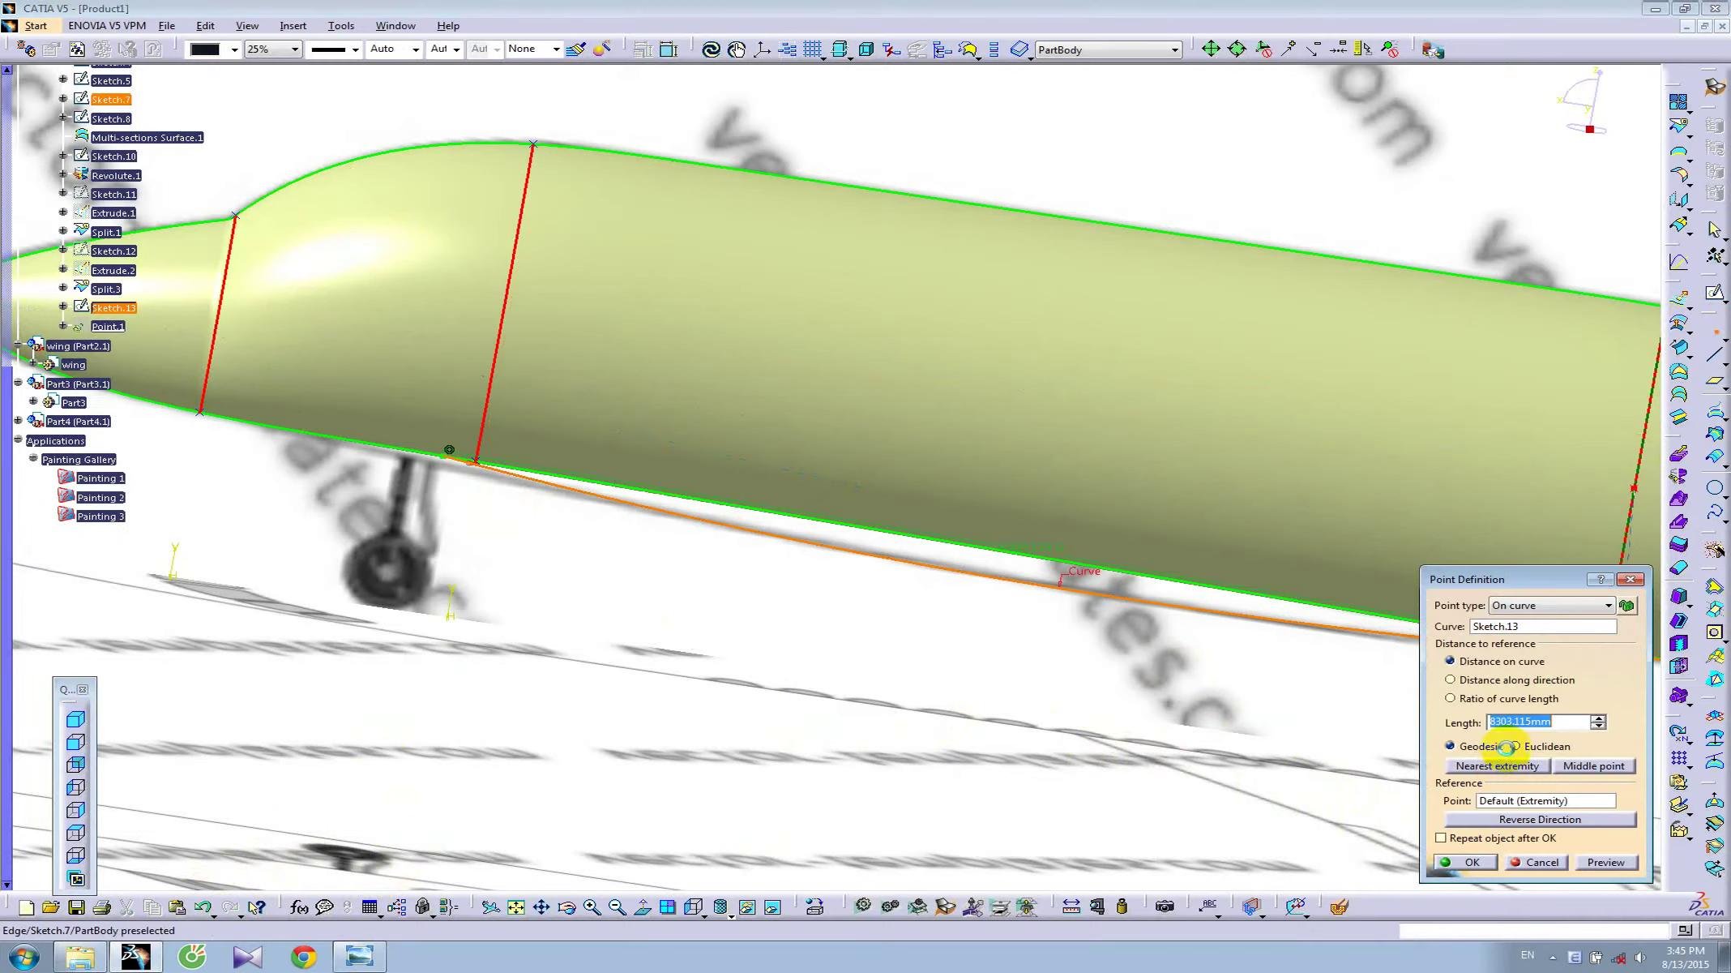
click(1557, 604)
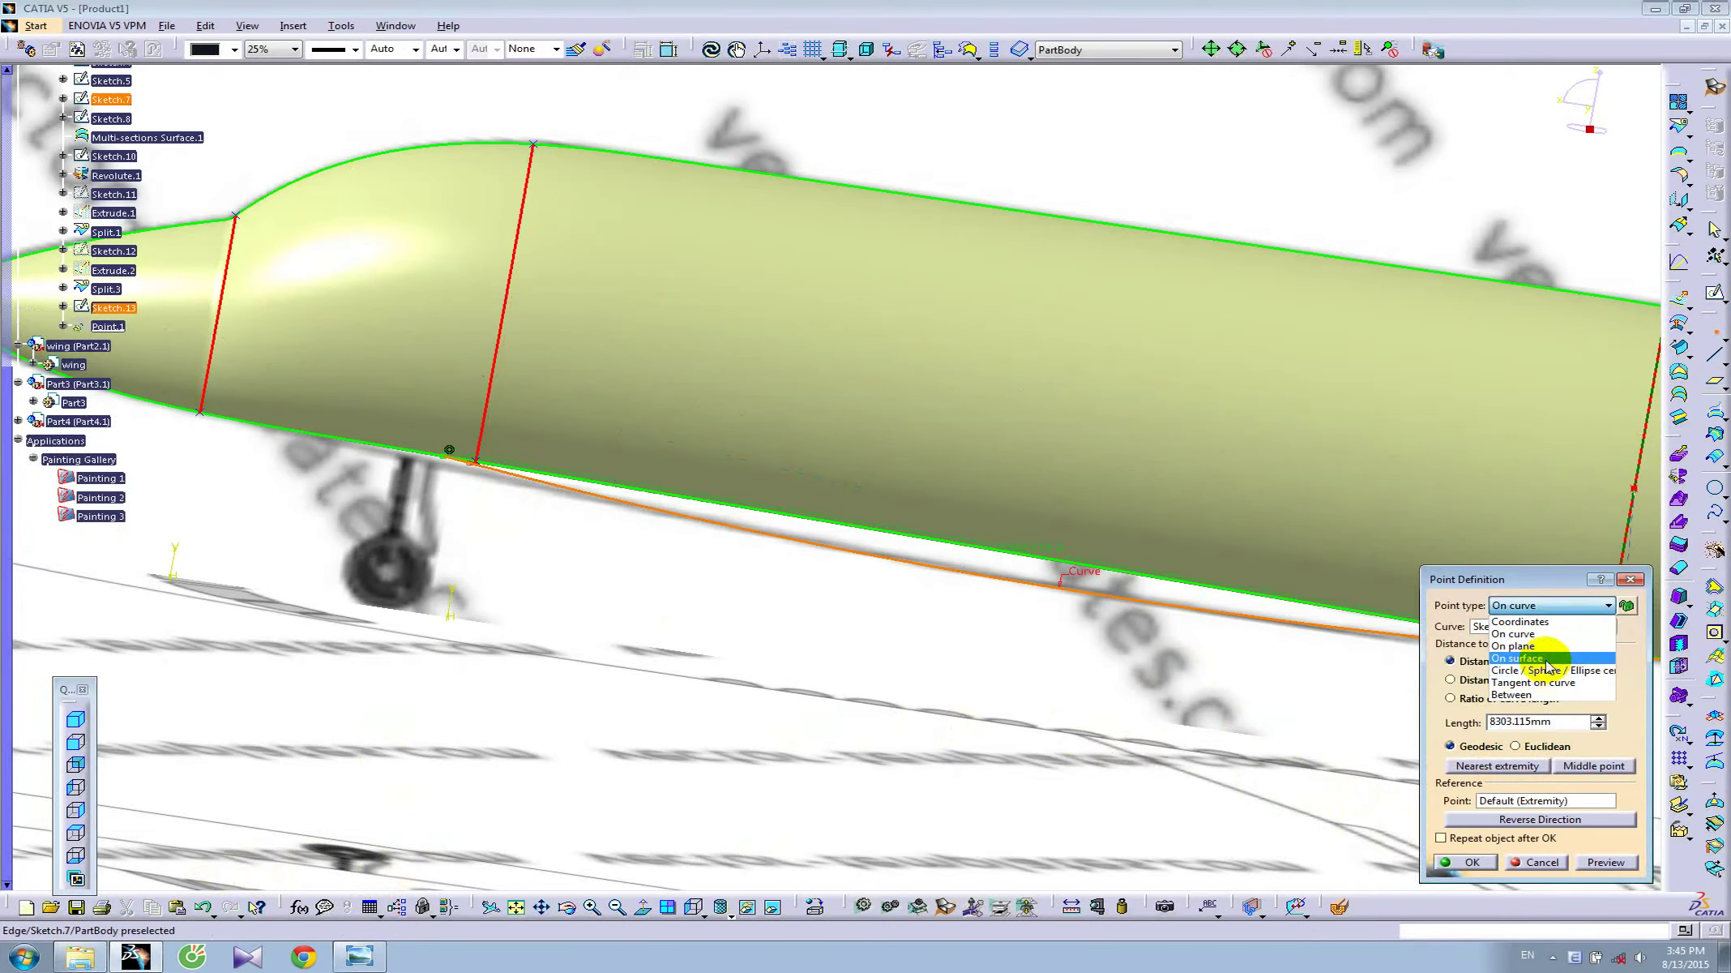
click(1544, 658)
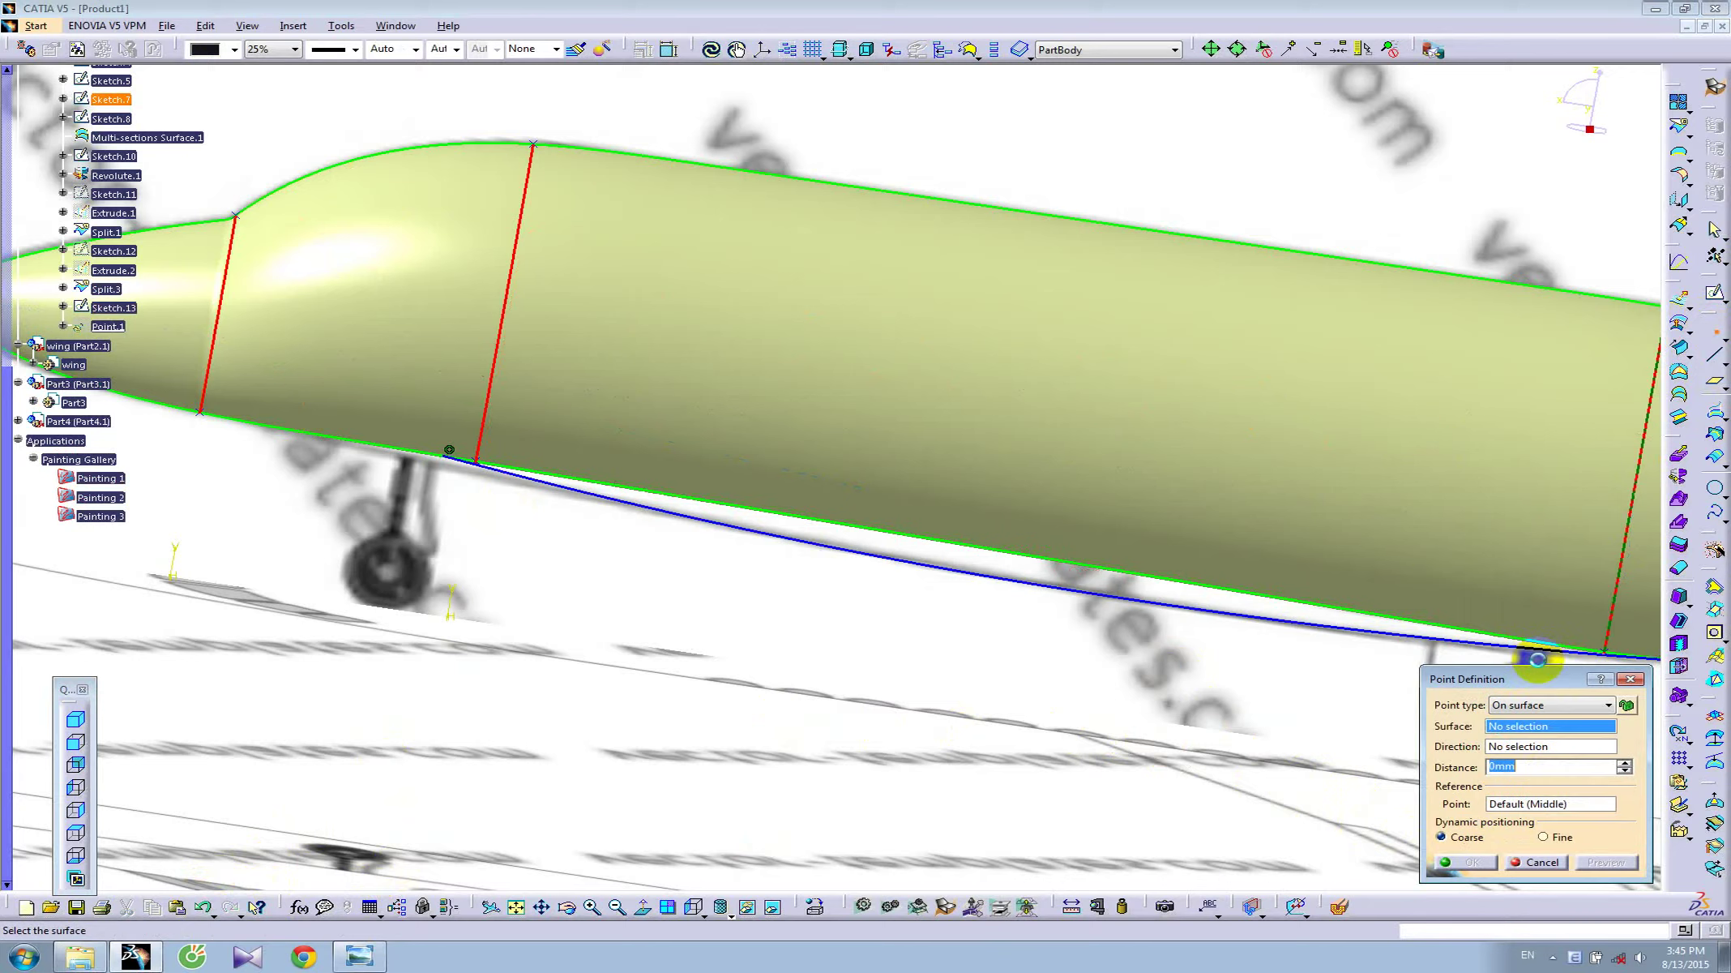
click(1542, 838)
click(790, 485)
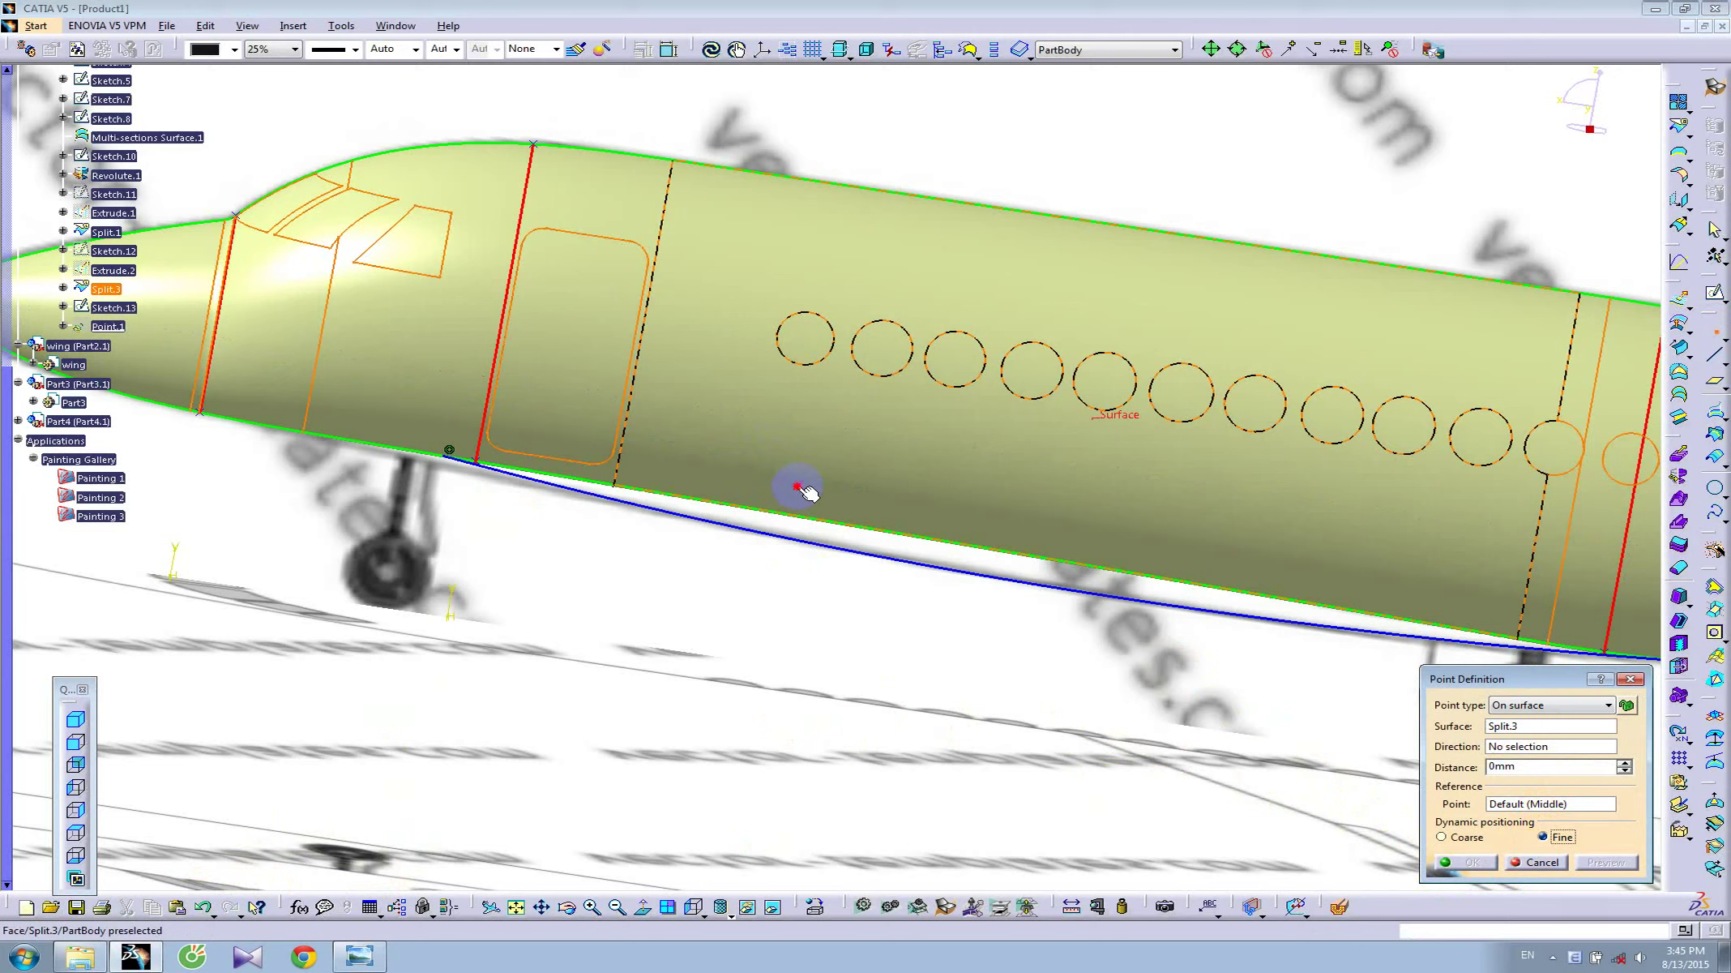
click(1474, 864)
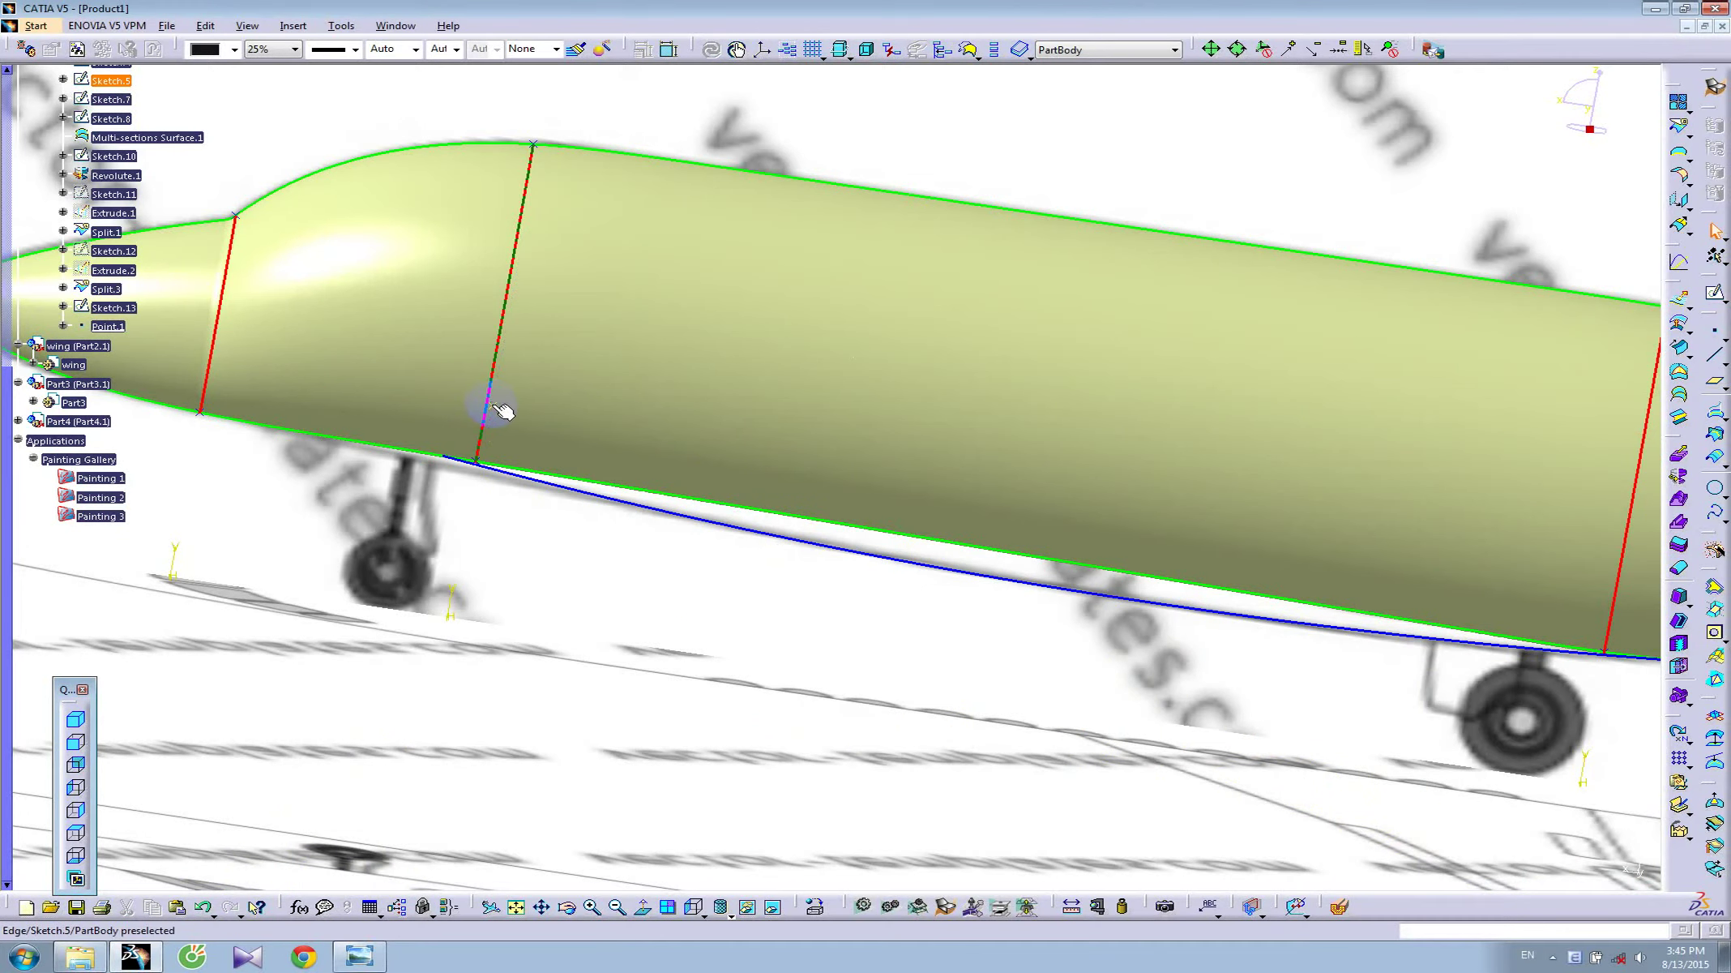
key(Delete)
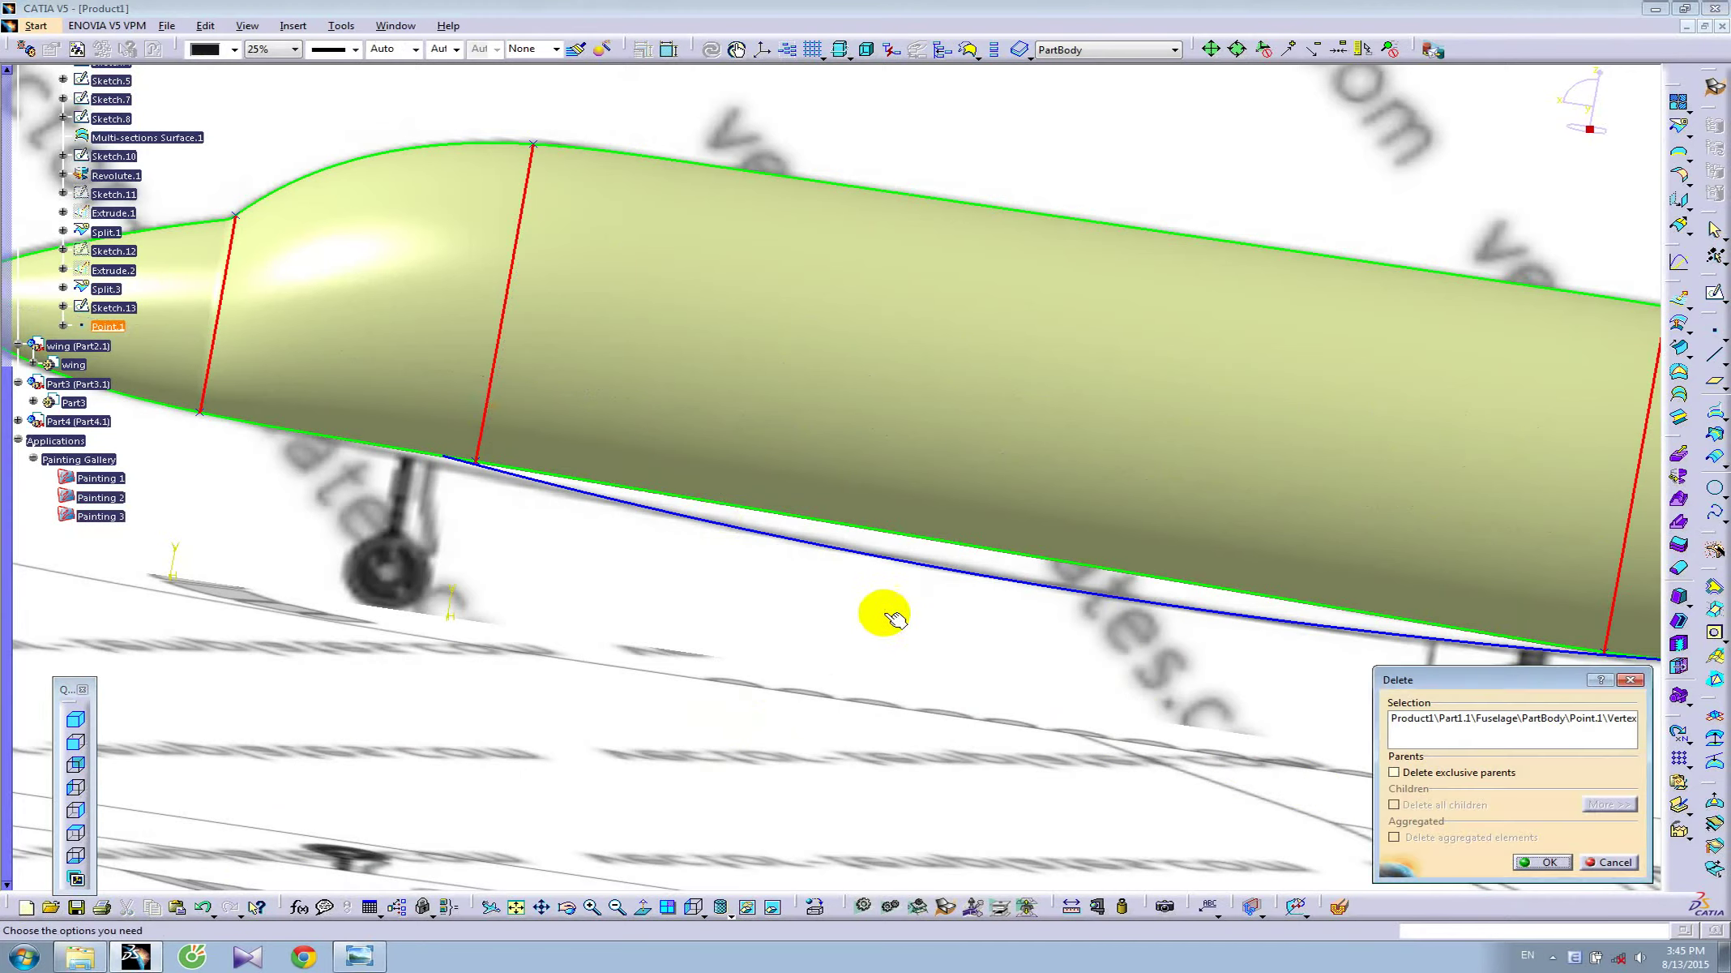
mouse_move(884, 610)
middle_down()
mouse_move(861, 509)
mouse_move(855, 542)
middle_up()
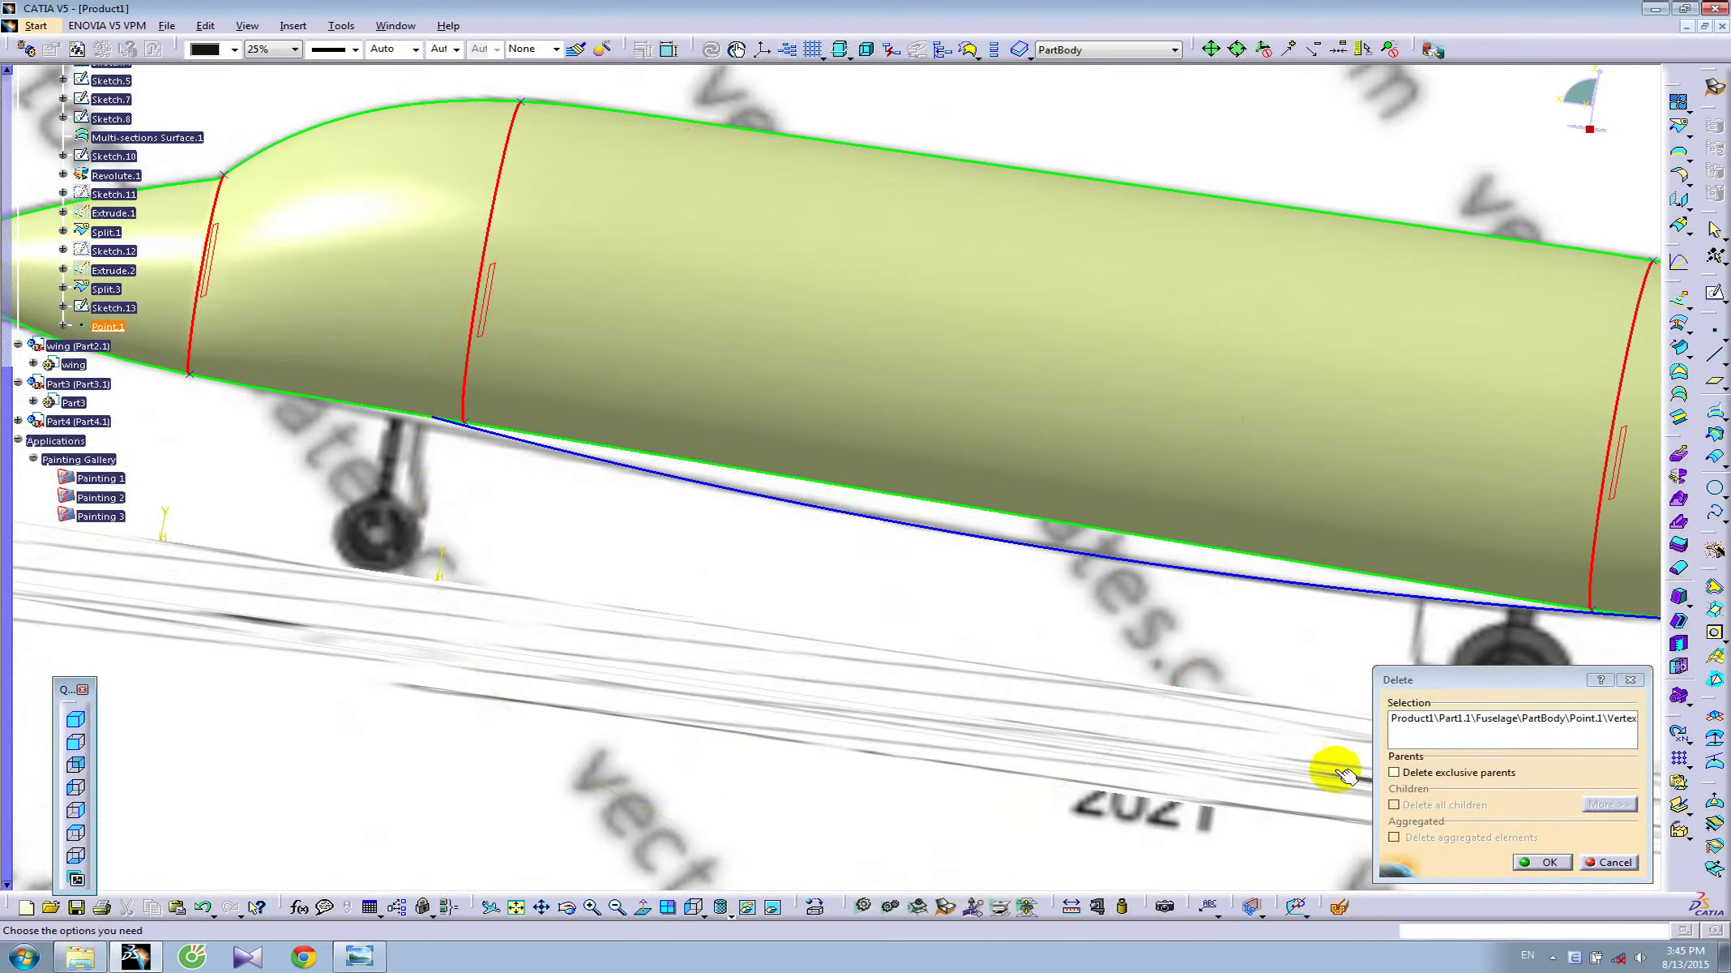
click(1541, 862)
- Add Point.2 on the dashed Split.3 edge near its lower end
mouse_move(706, 514)
middle_down()
mouse_move(657, 561)
mouse_move(680, 600)
middle_up()
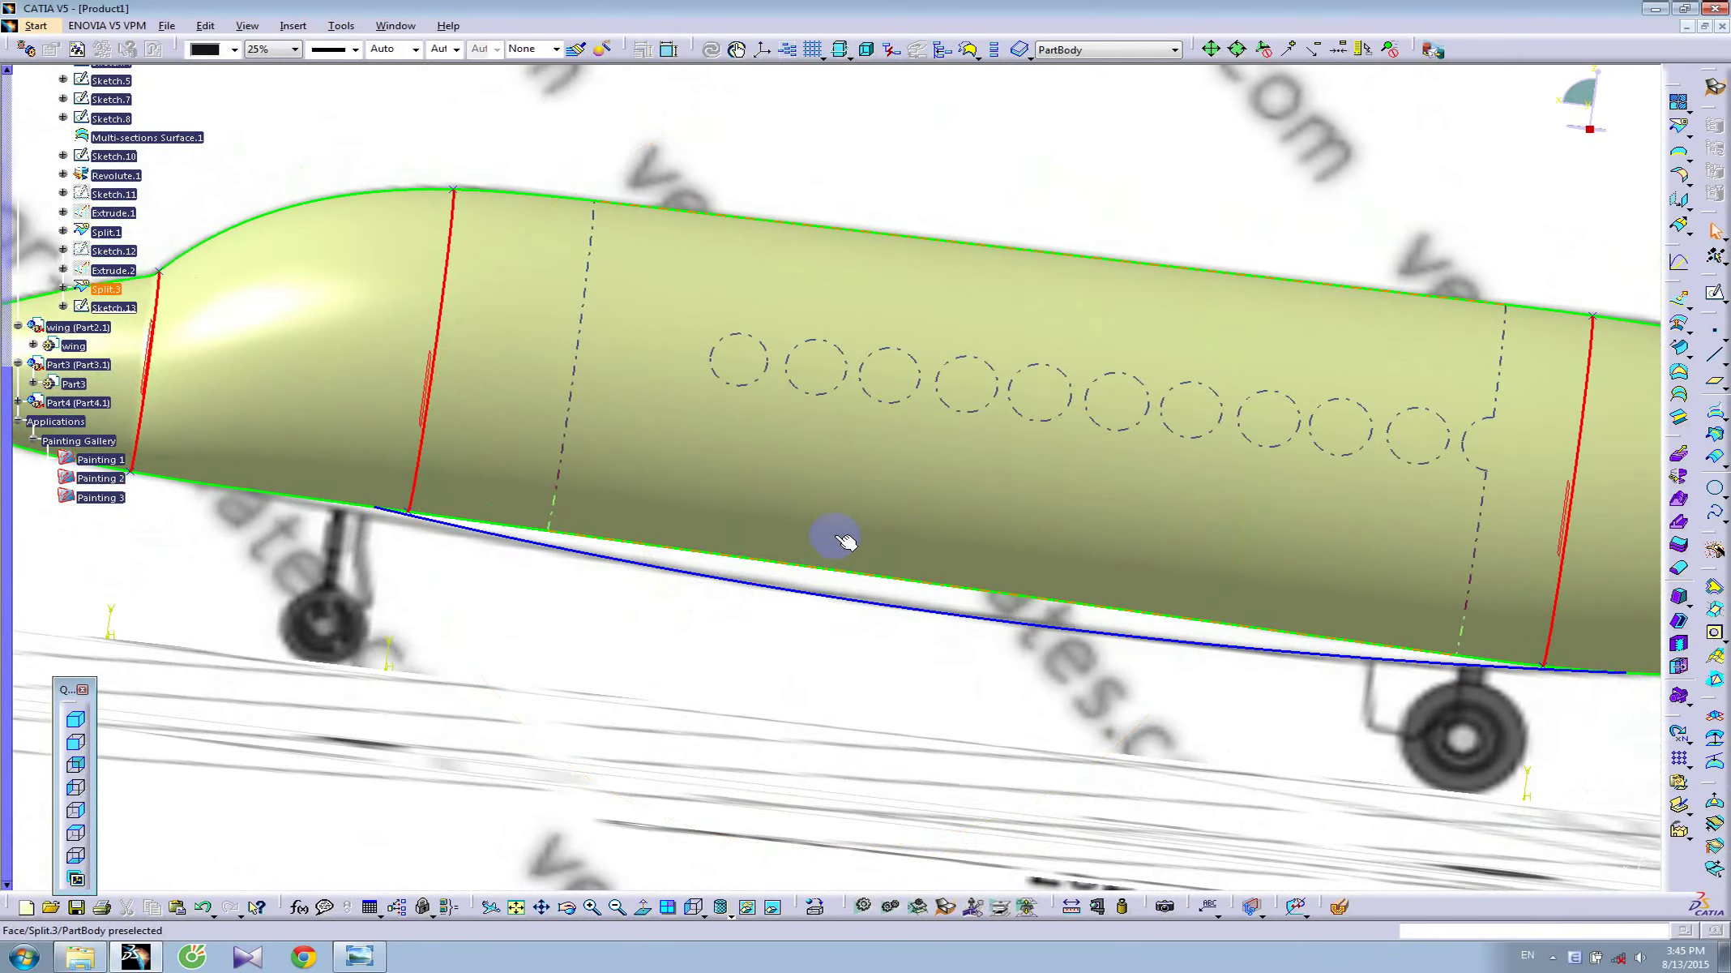
mouse_move(566, 498)
middle_down()
mouse_move(580, 588)
mouse_move(762, 600)
mouse_move(612, 397)
middle_up()
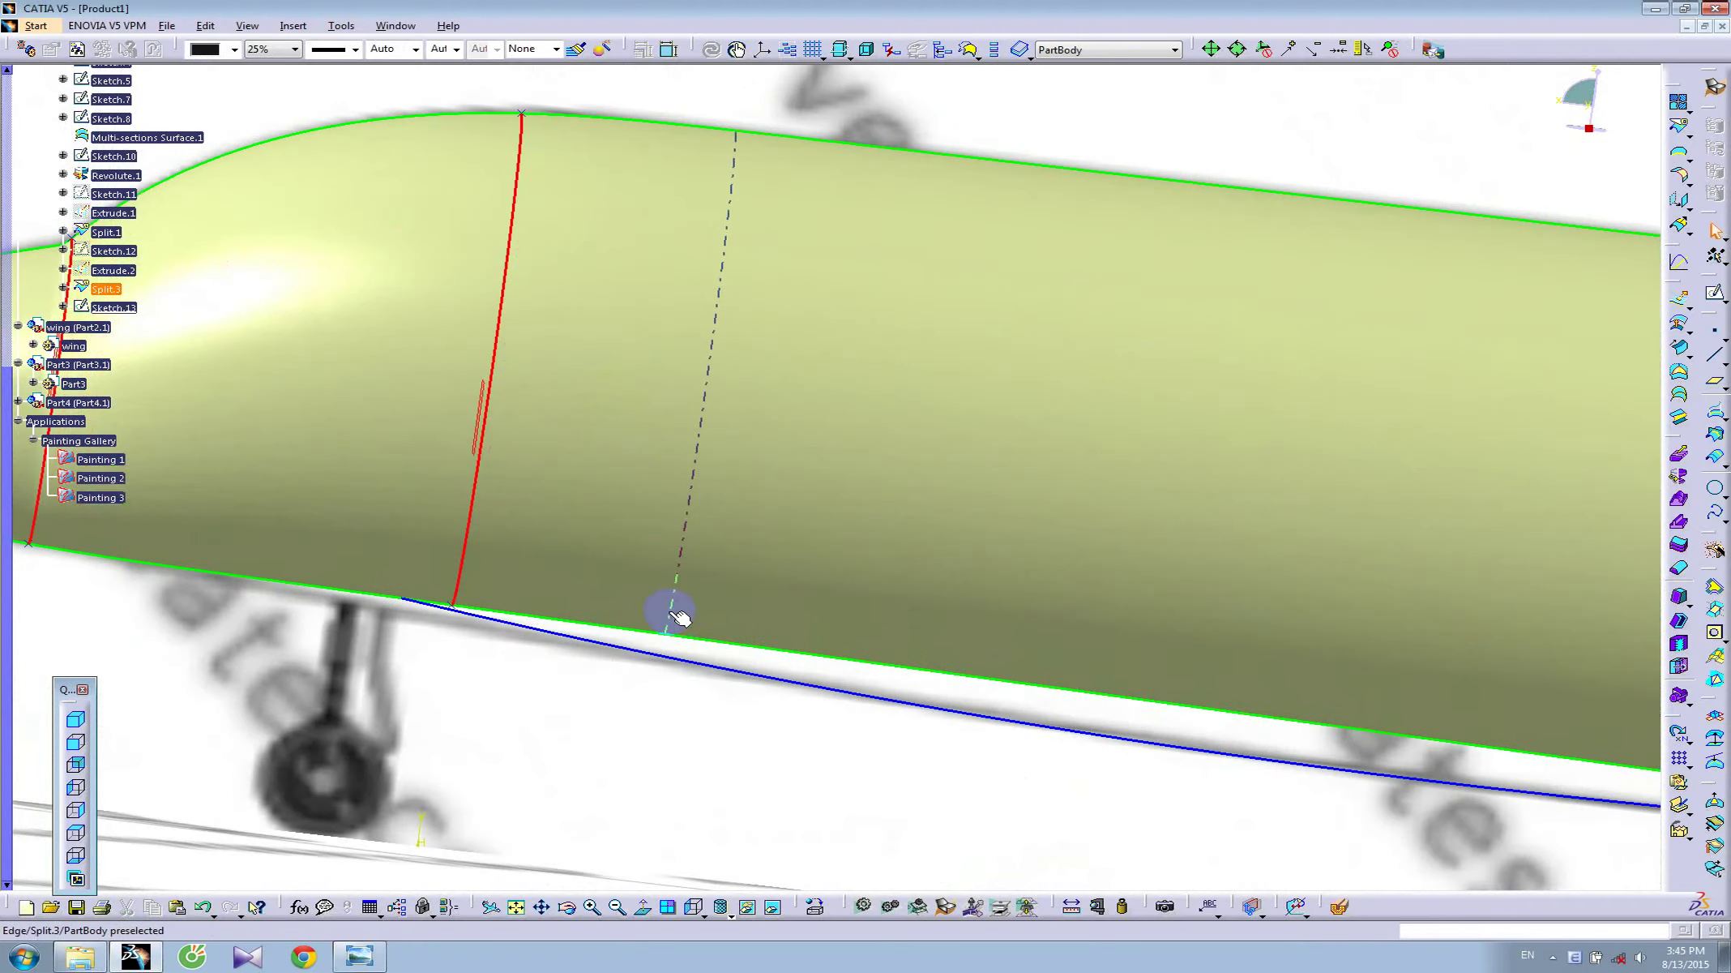
click(1713, 339)
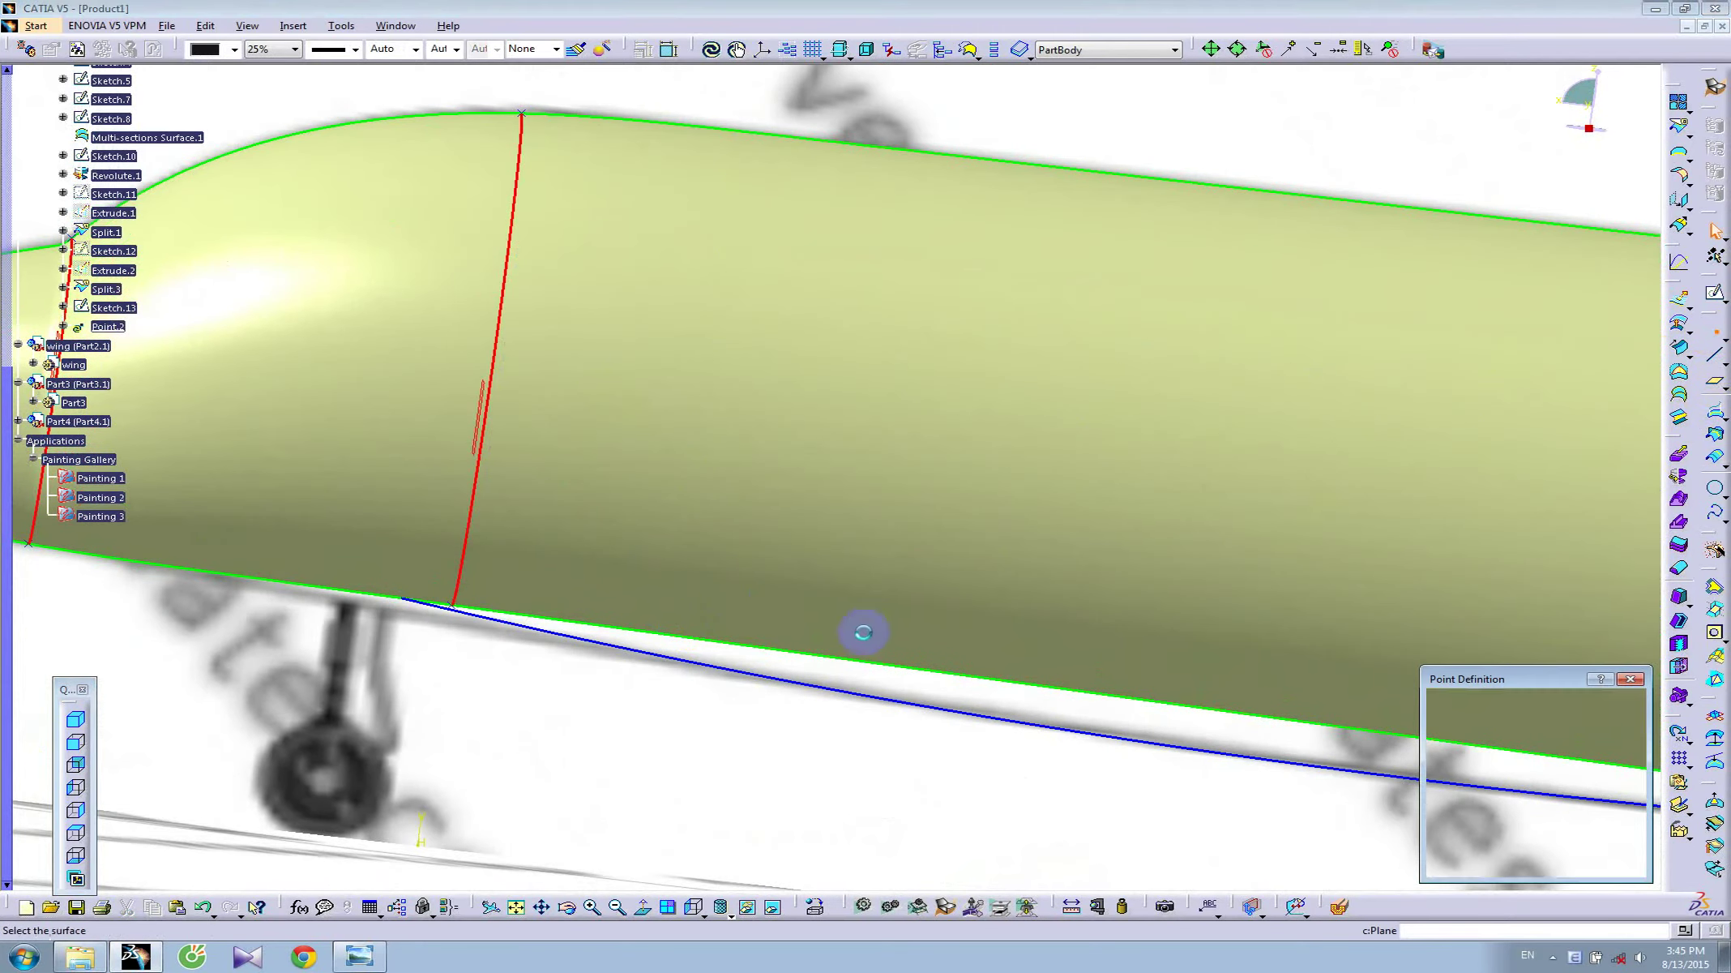
click(674, 614)
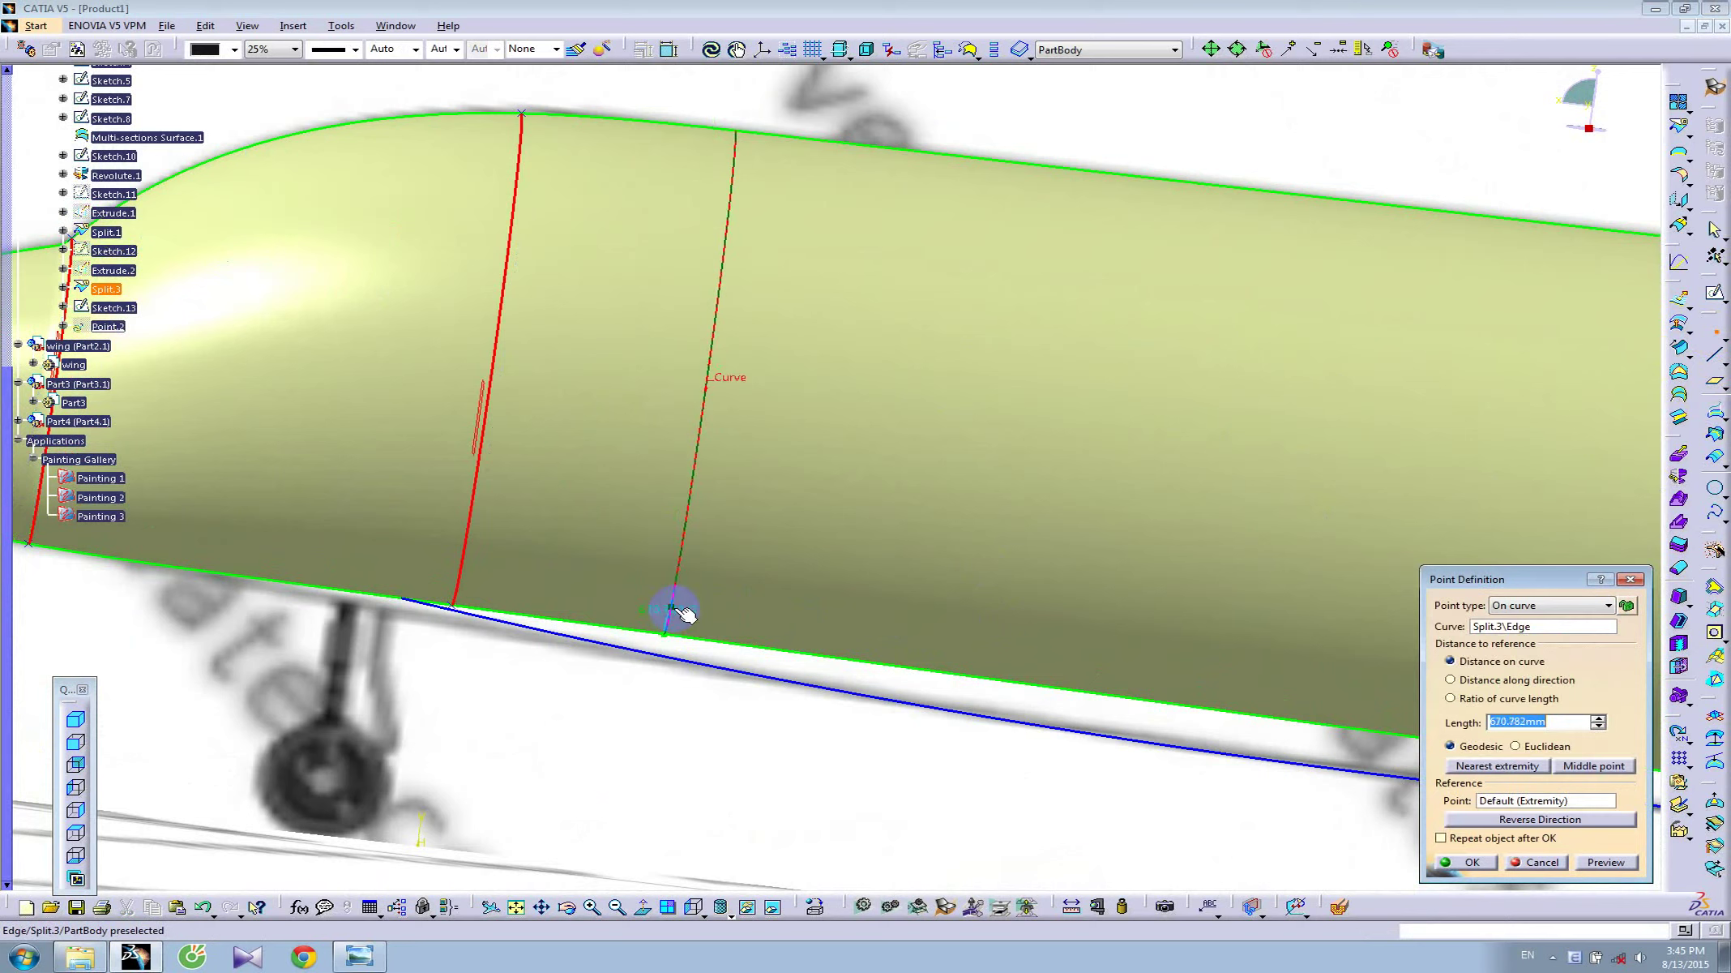
click(683, 608)
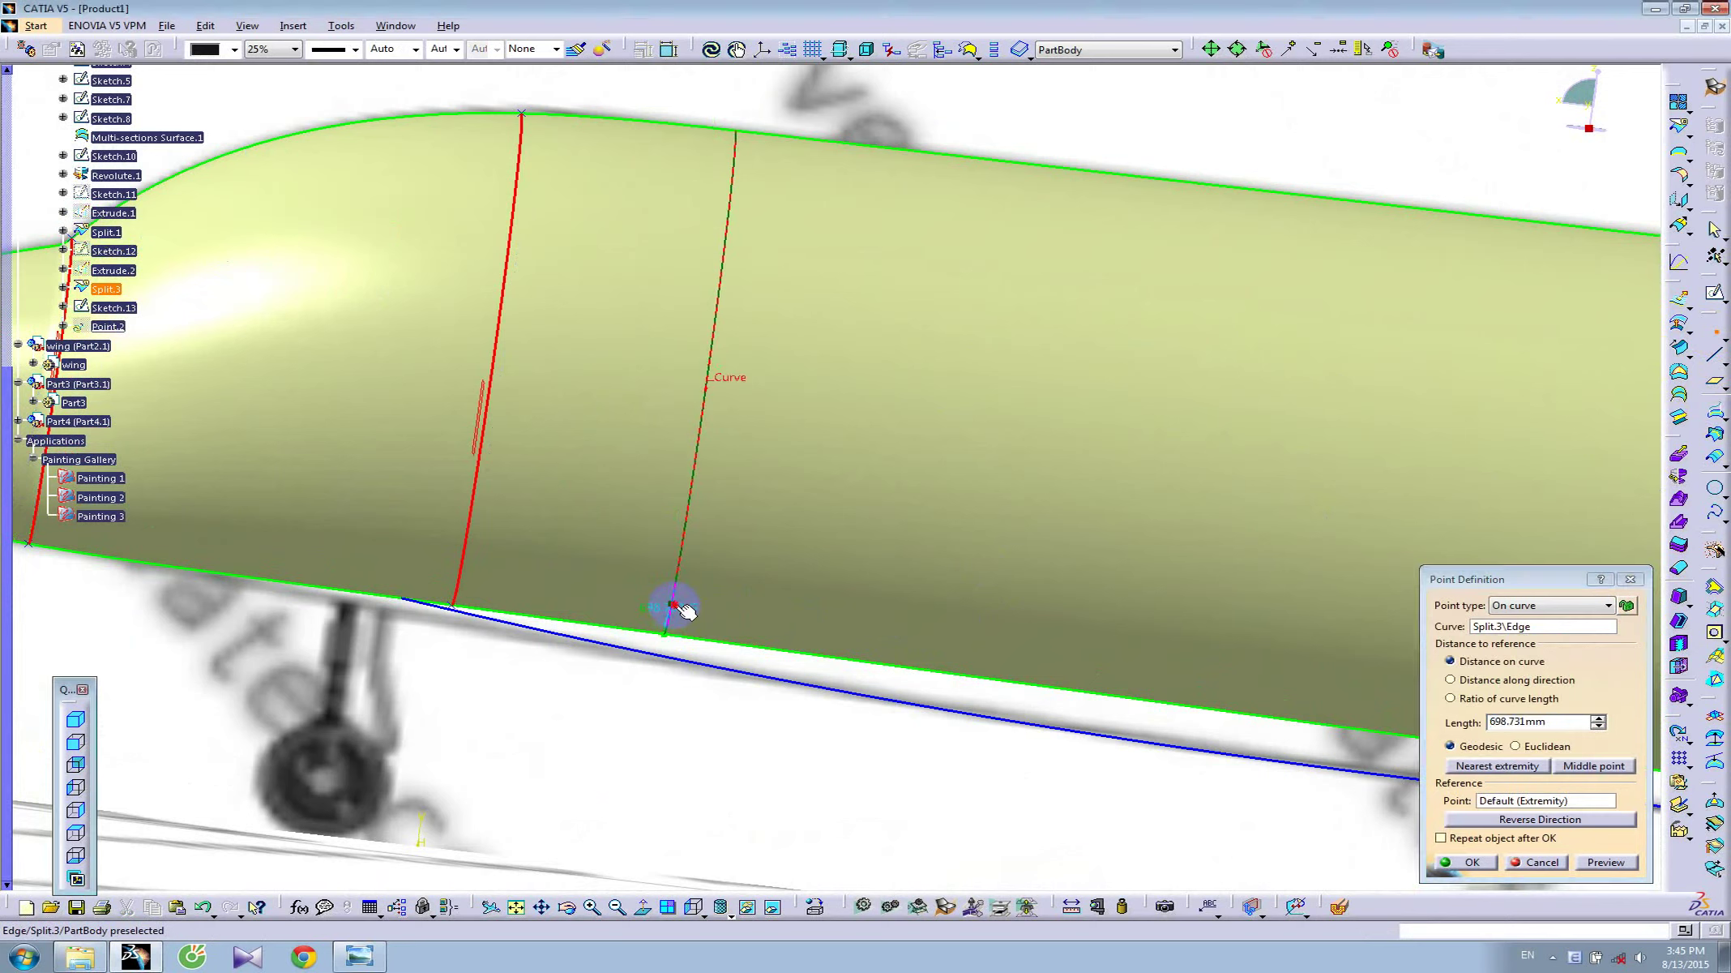
click(1464, 861)
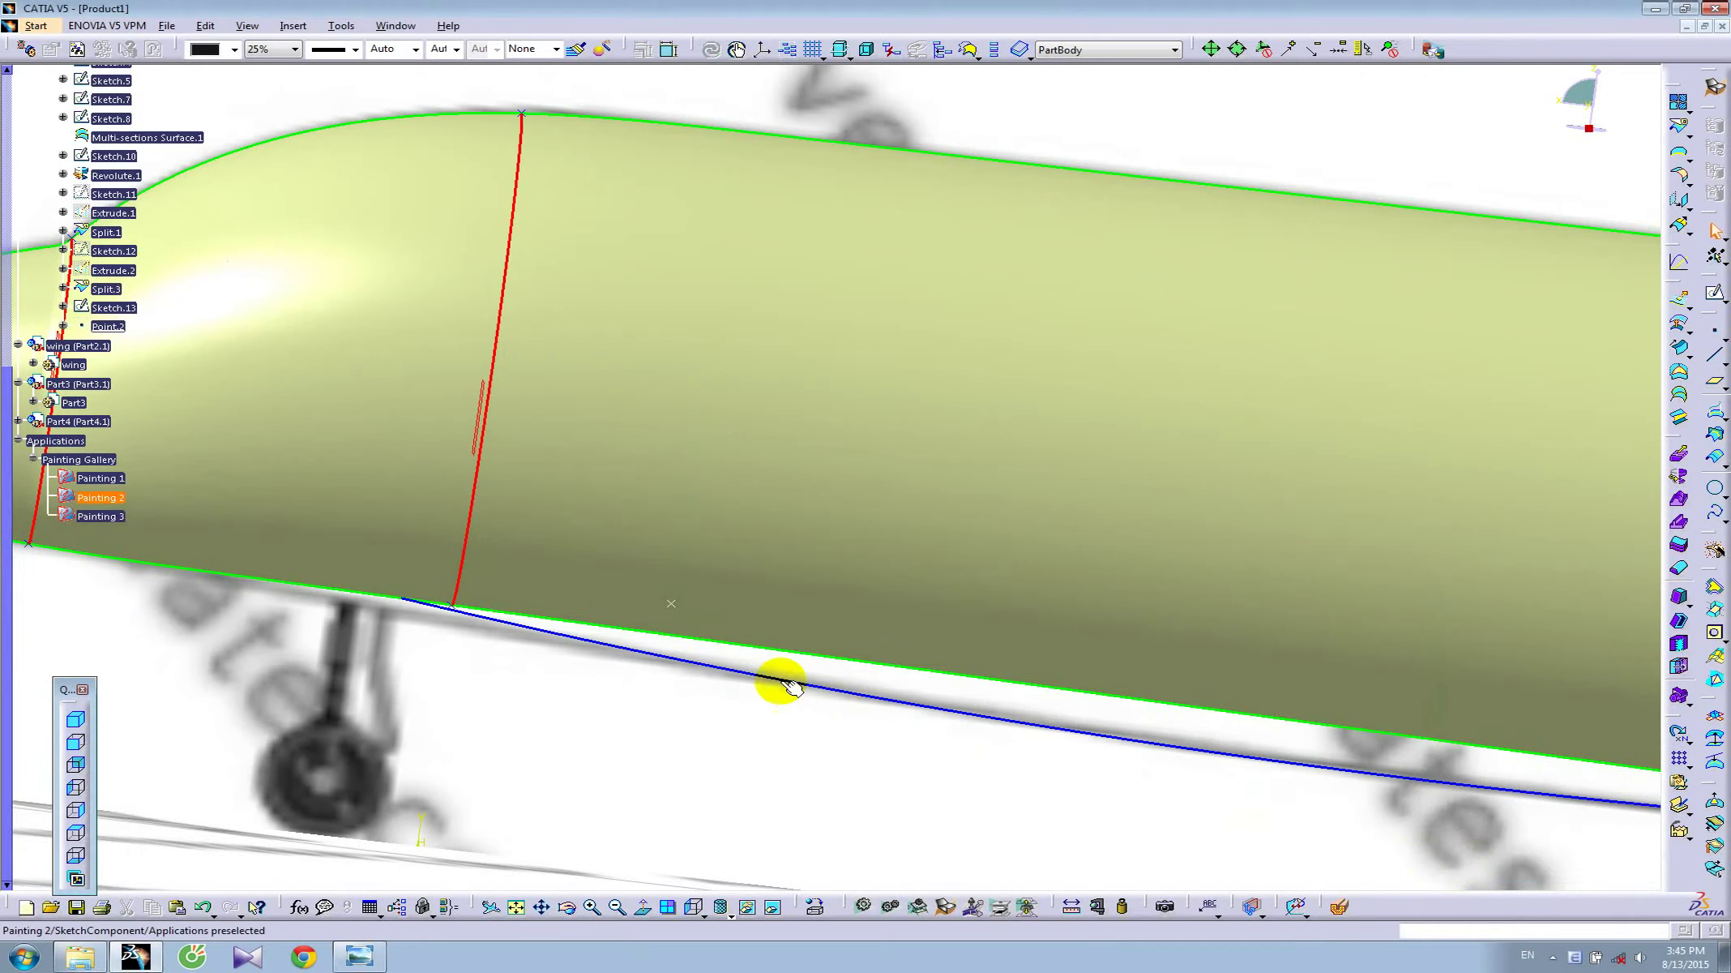
mouse_move(1244, 599)
middle_down()
mouse_move(1217, 638)
mouse_move(804, 571)
mouse_move(1048, 562)
middle_up()
middle_drag(656, 618, 714, 676)
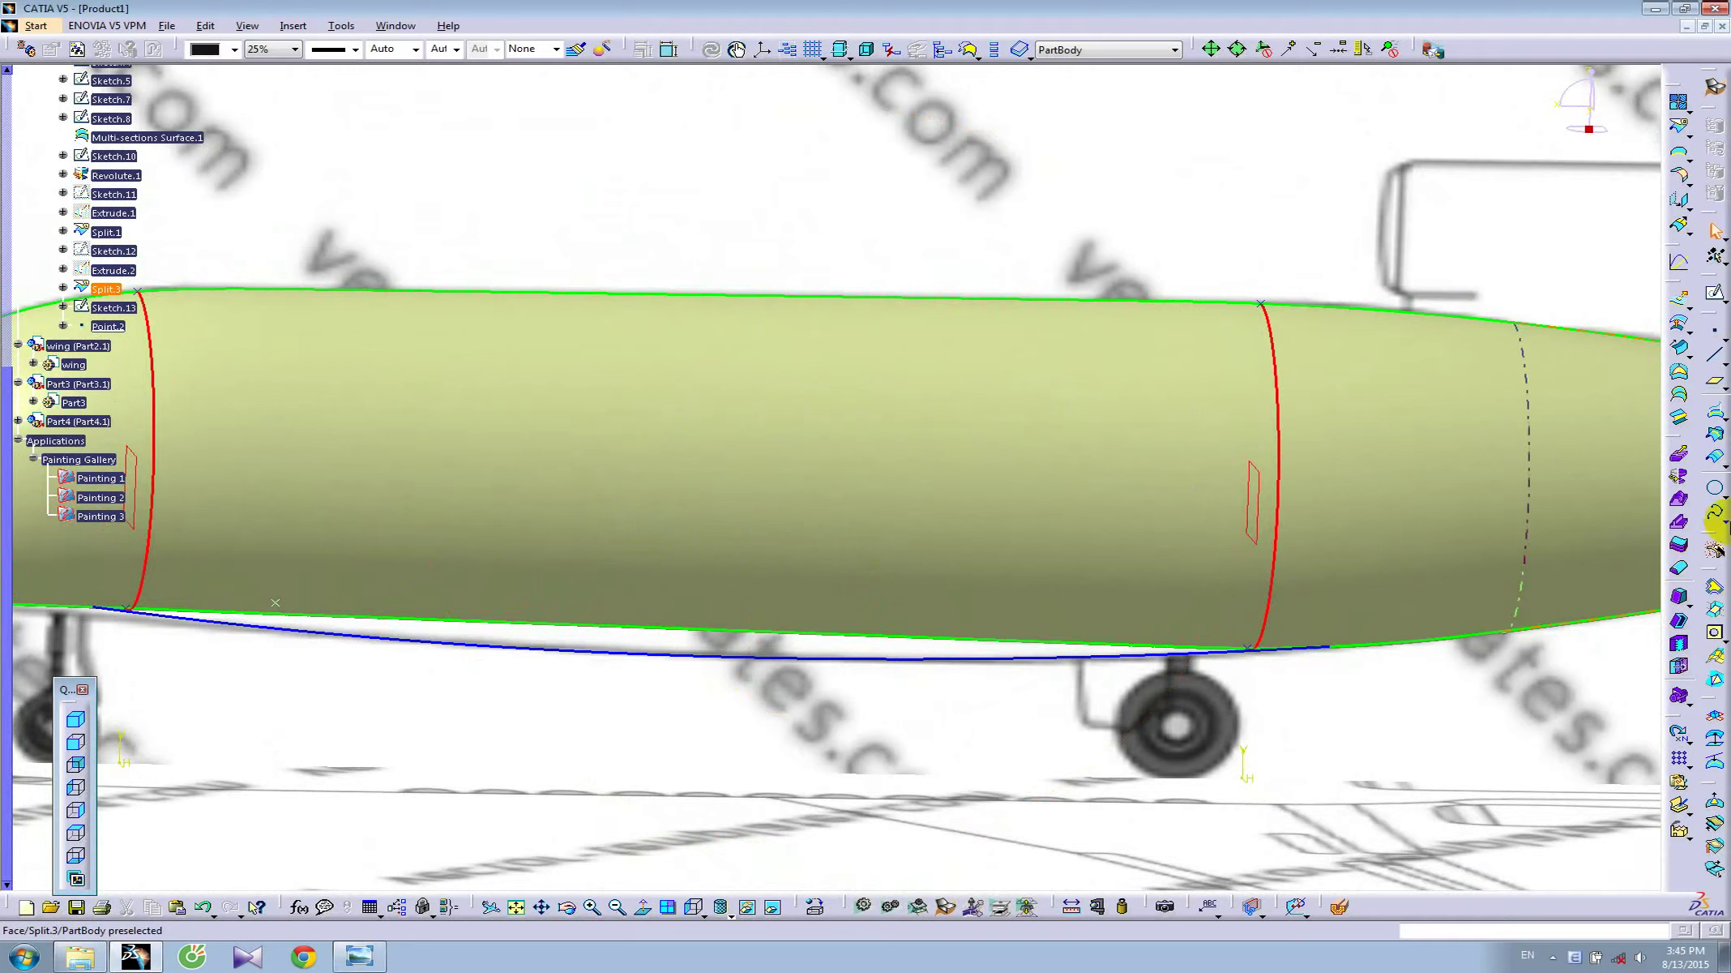
click(1717, 332)
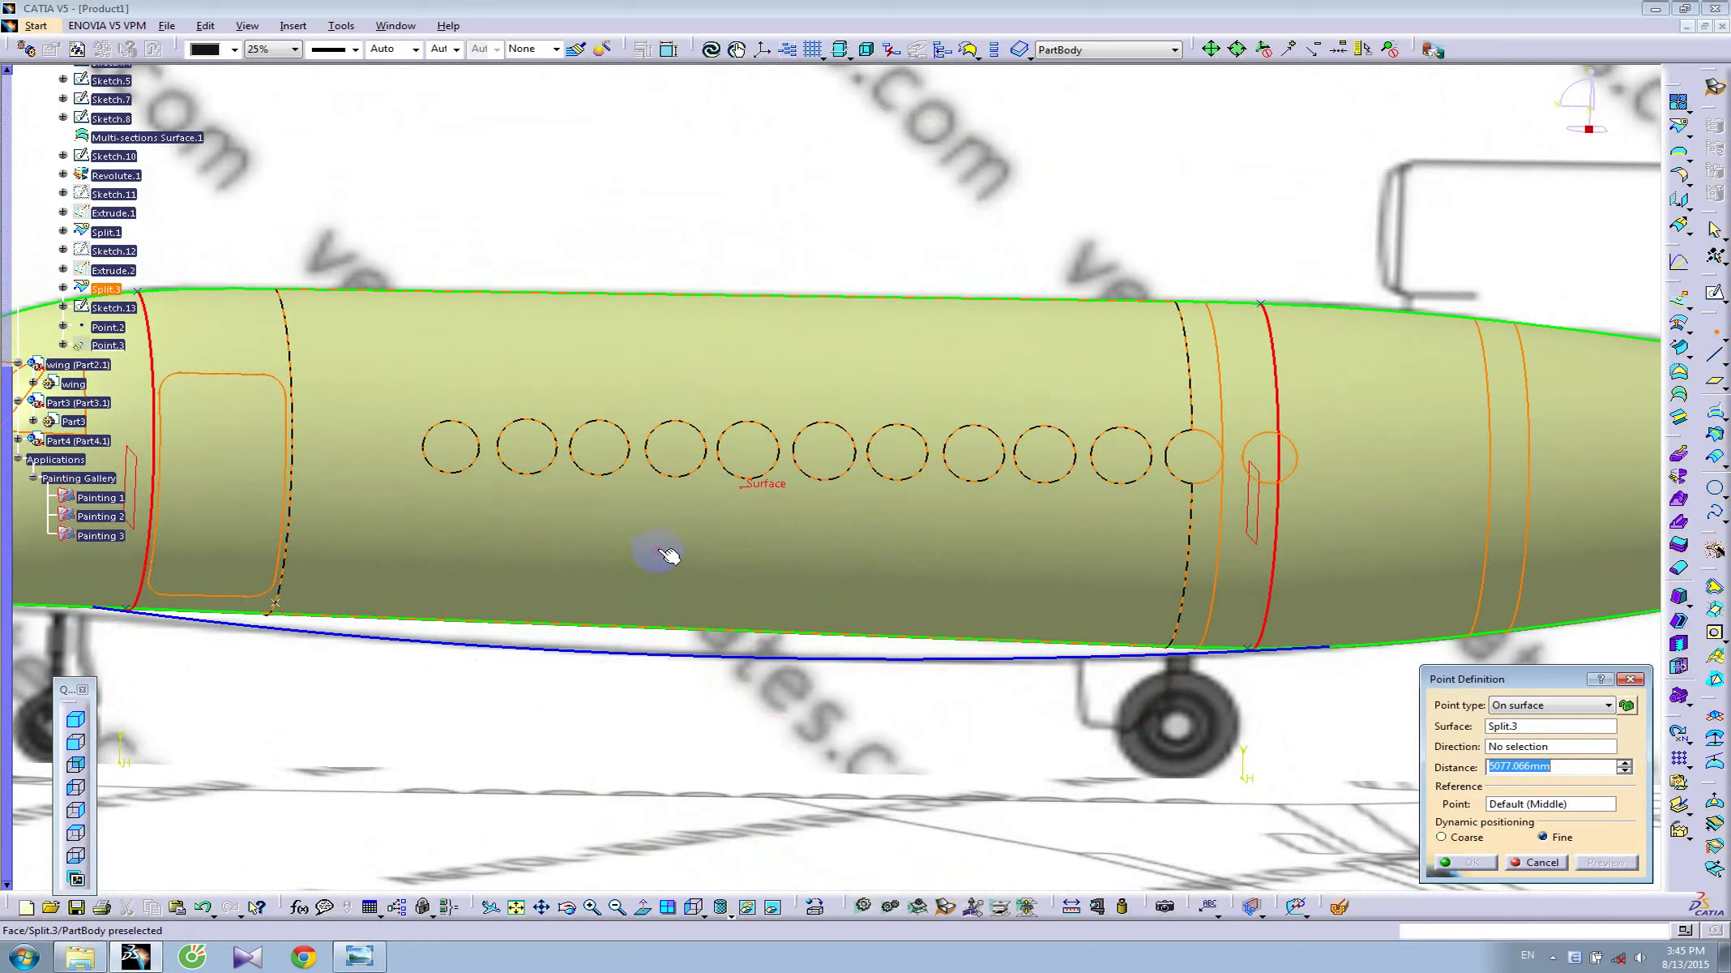
click(702, 551)
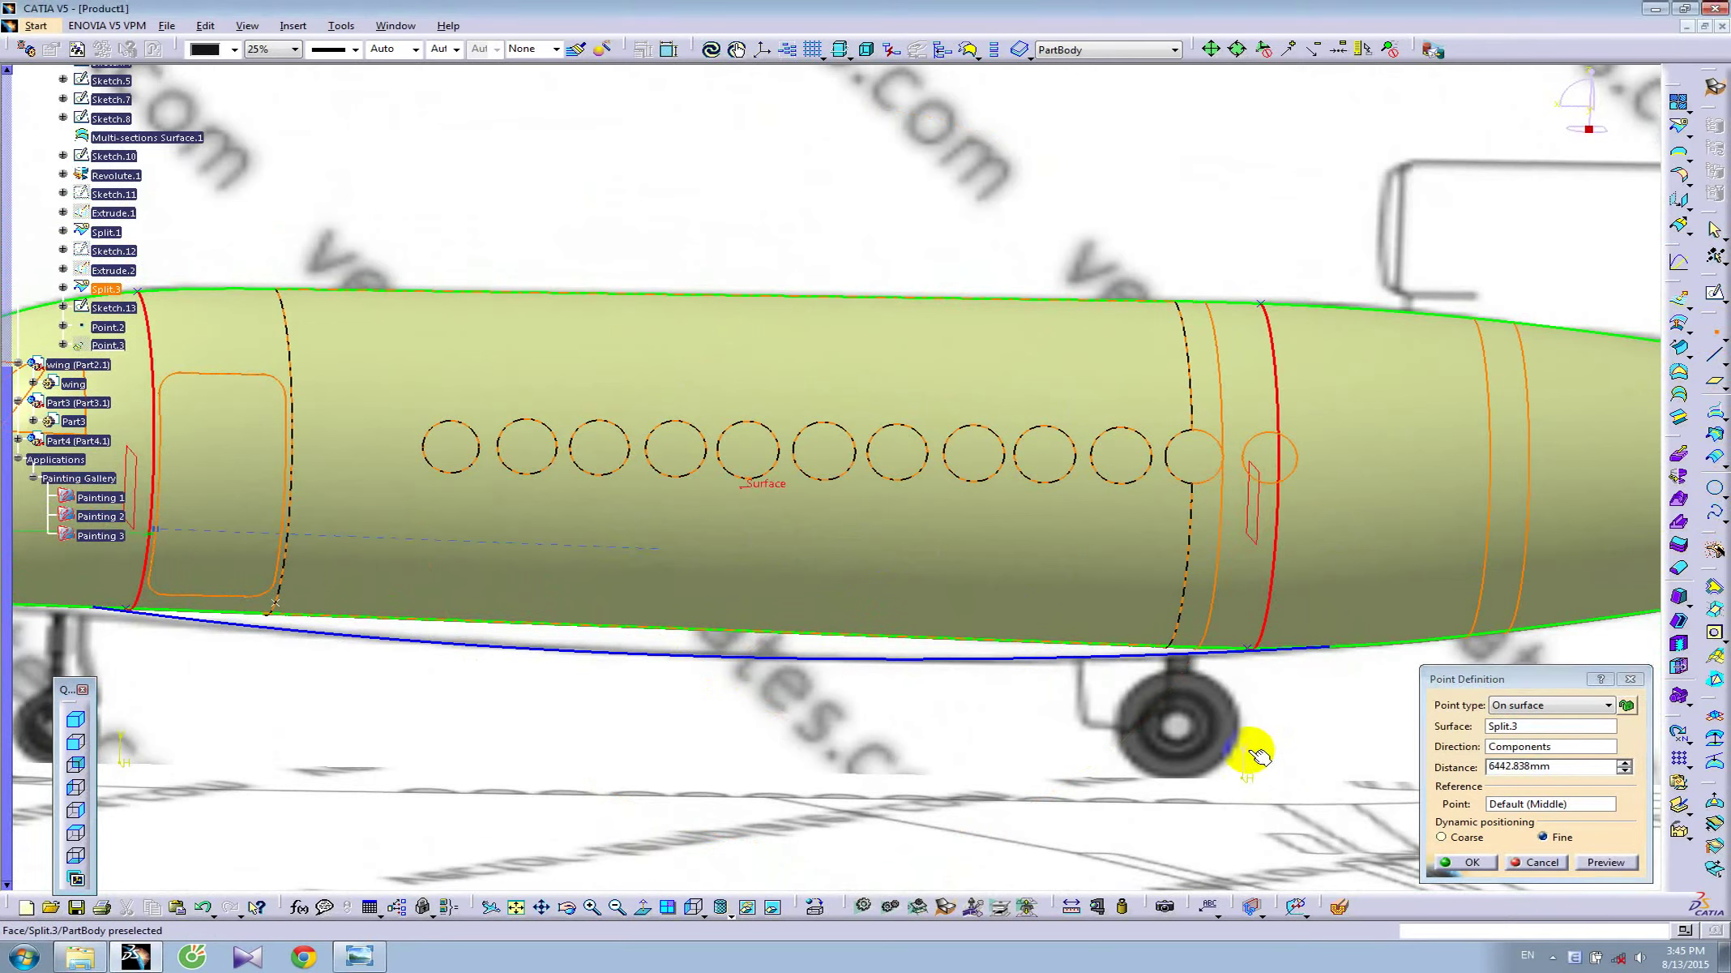
mouse_move(684, 561)
middle_down()
mouse_move(866, 623)
mouse_move(1077, 625)
middle_up()
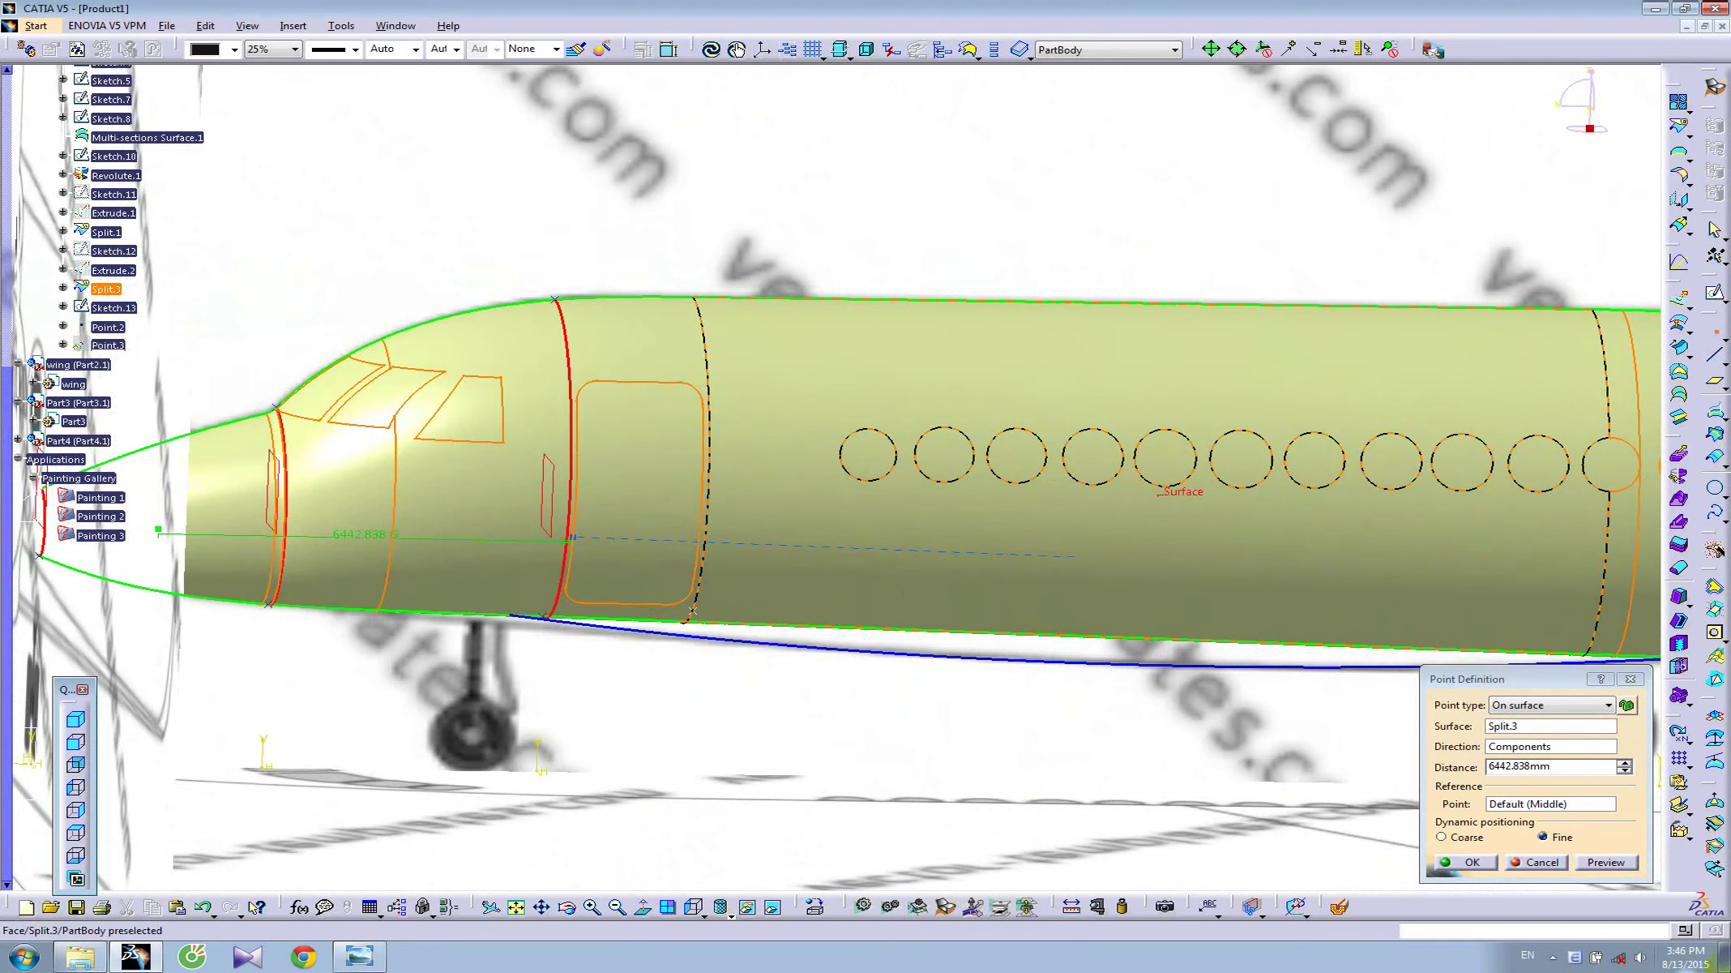
click(1443, 837)
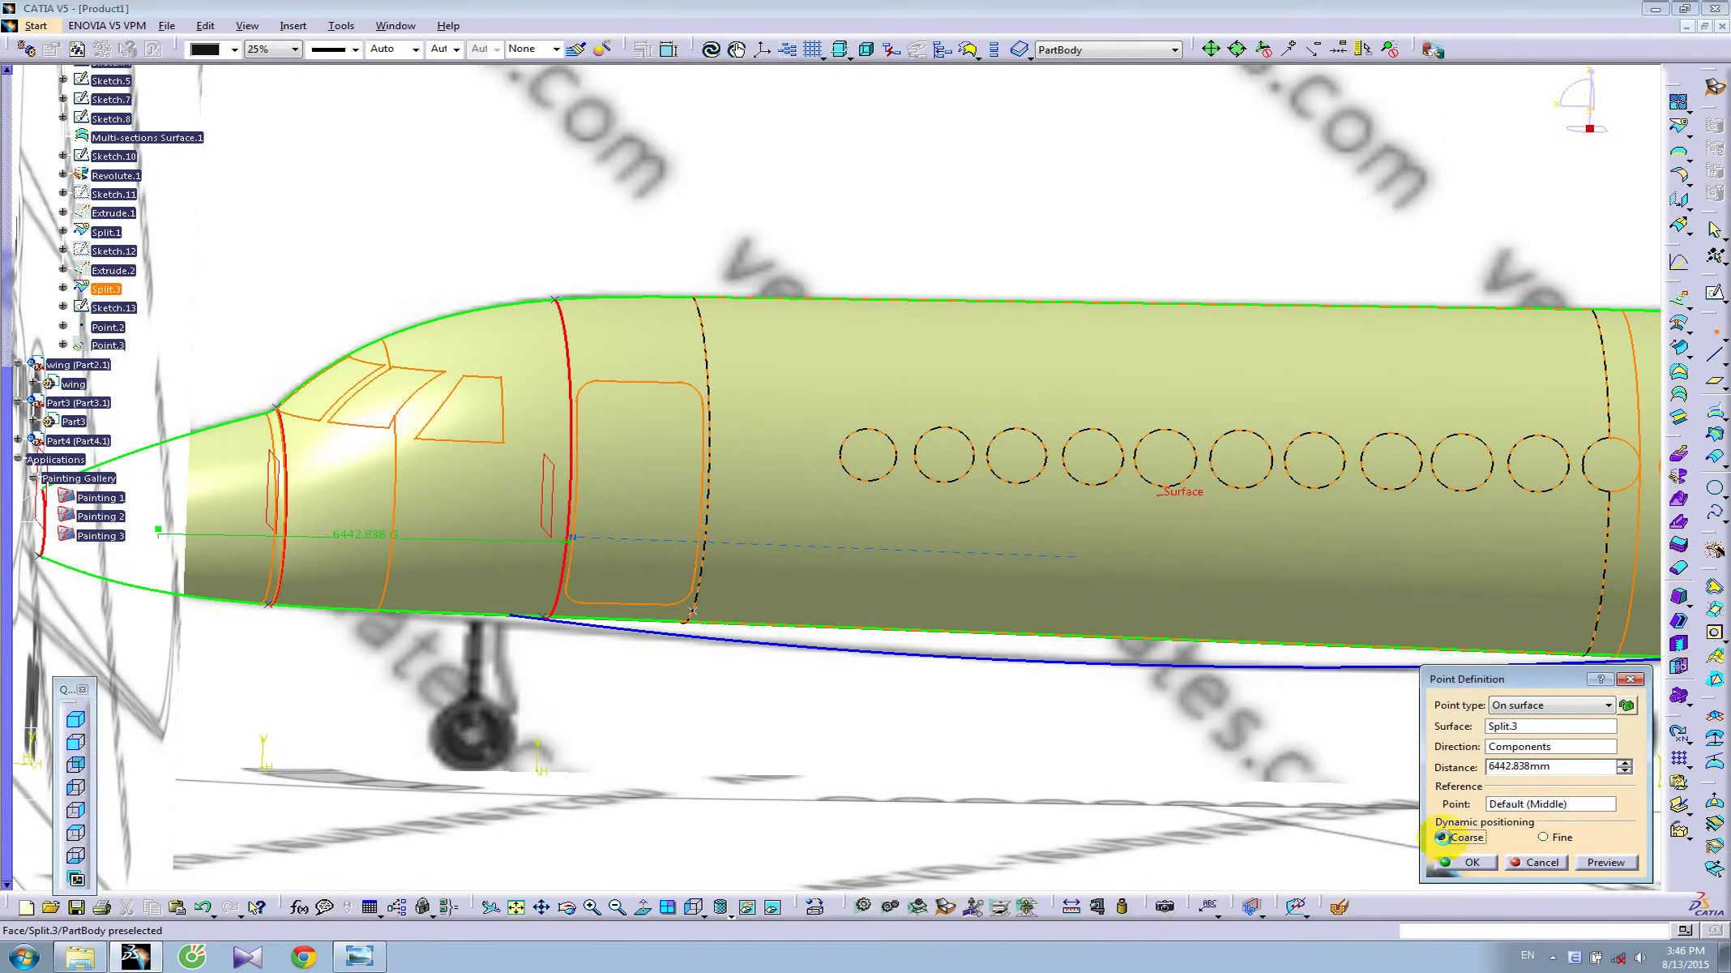
click(1542, 862)
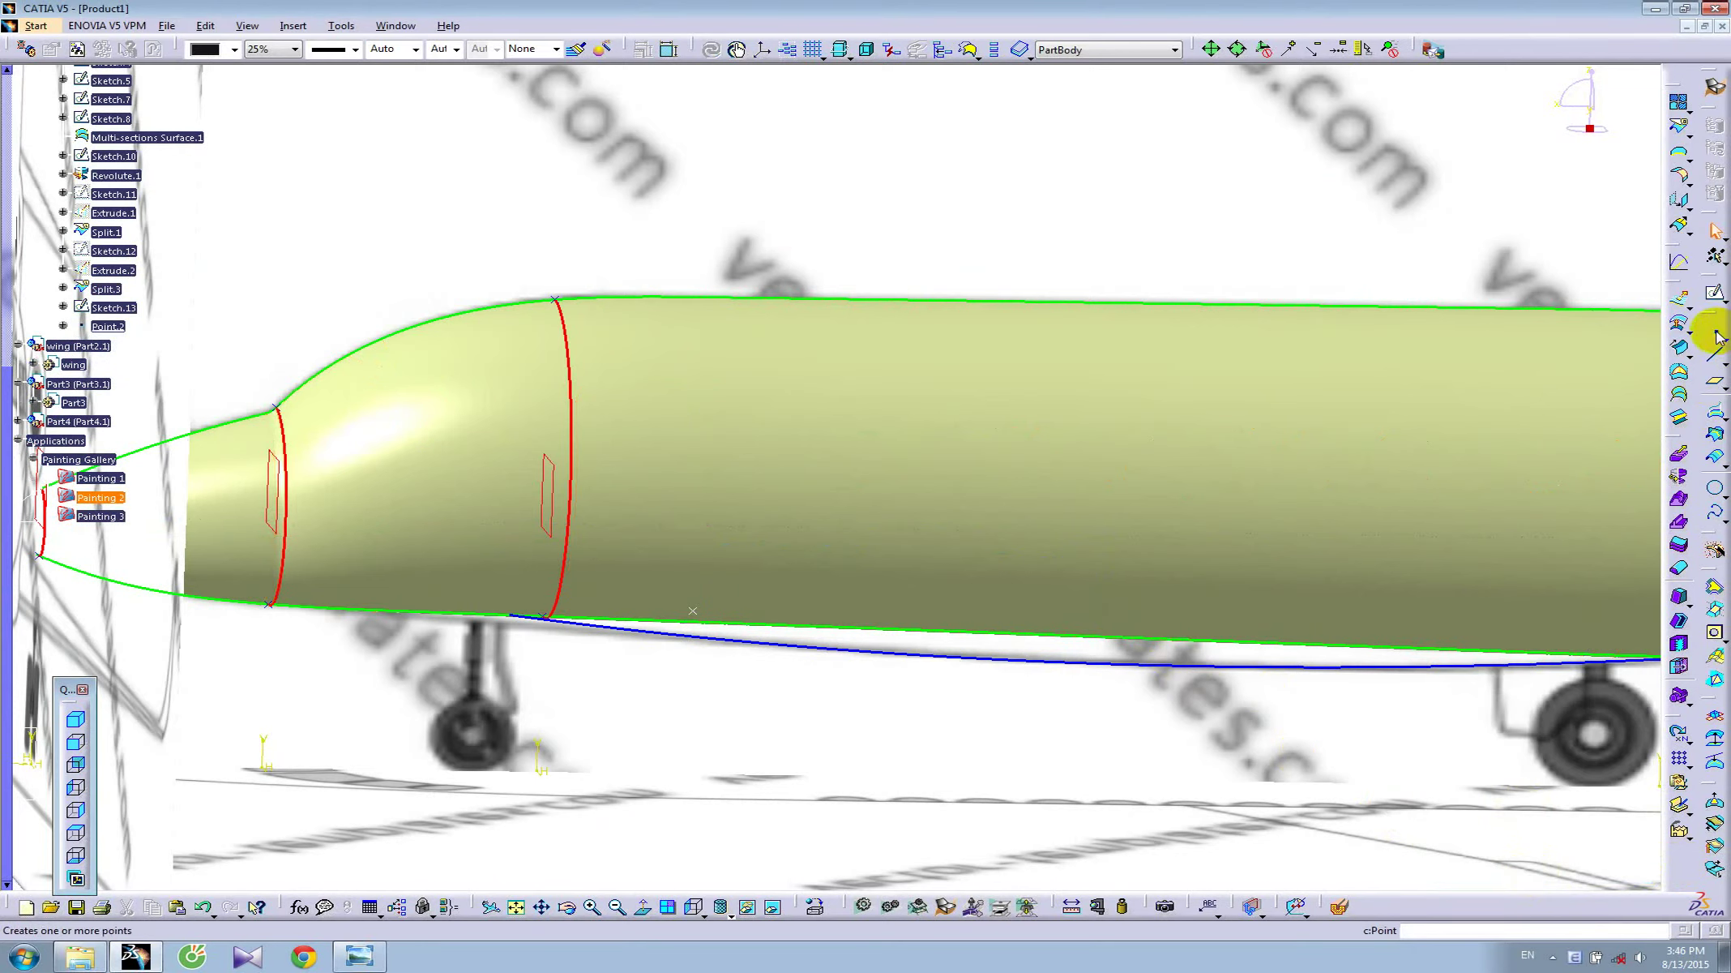
click(359, 955)
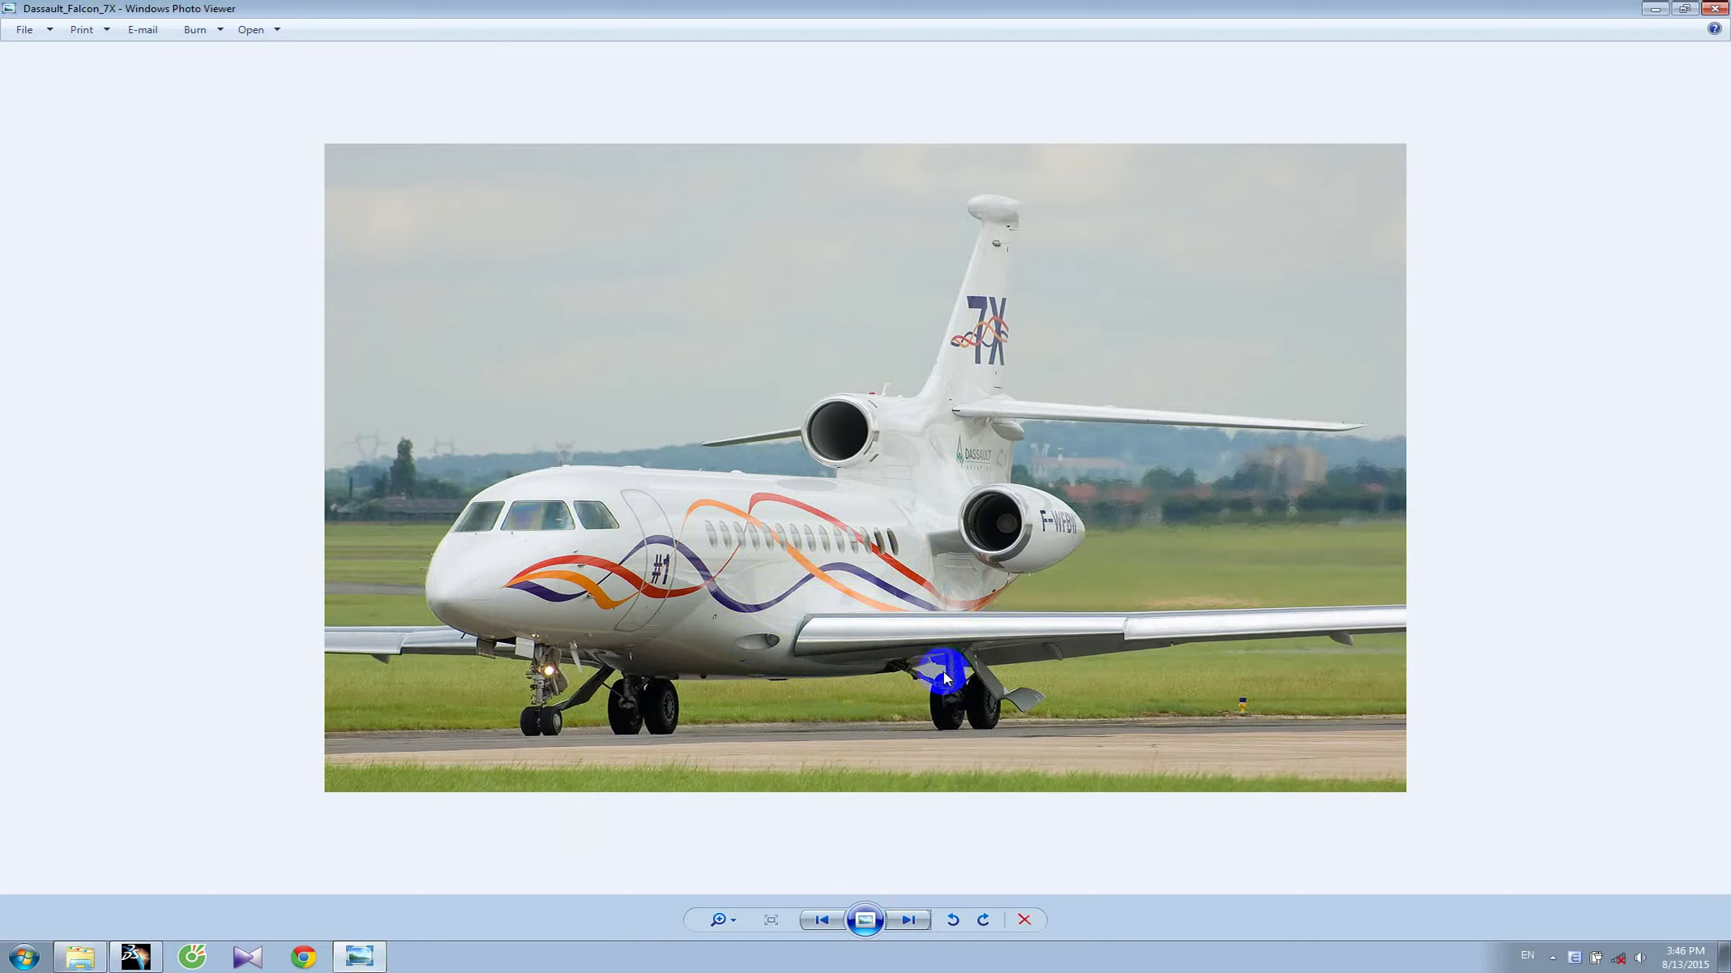
click(137, 956)
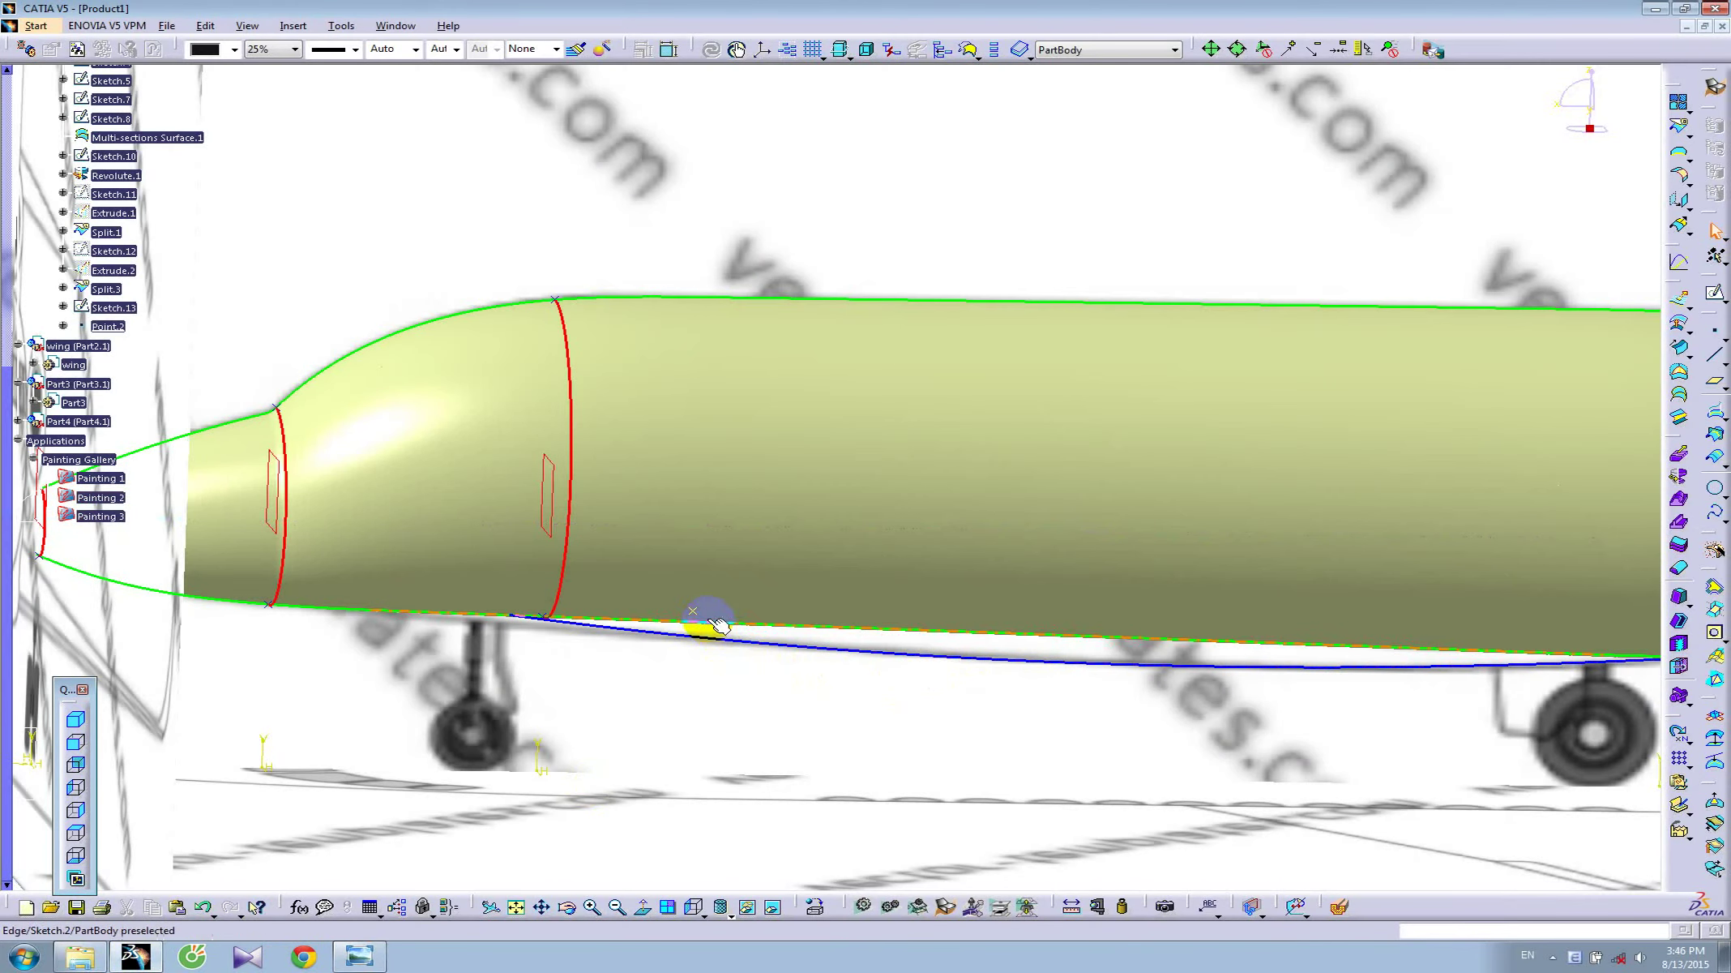
- Delete the leftover Point.2 and open Sketch.13 for editing
click(802, 870)
key(Delete)
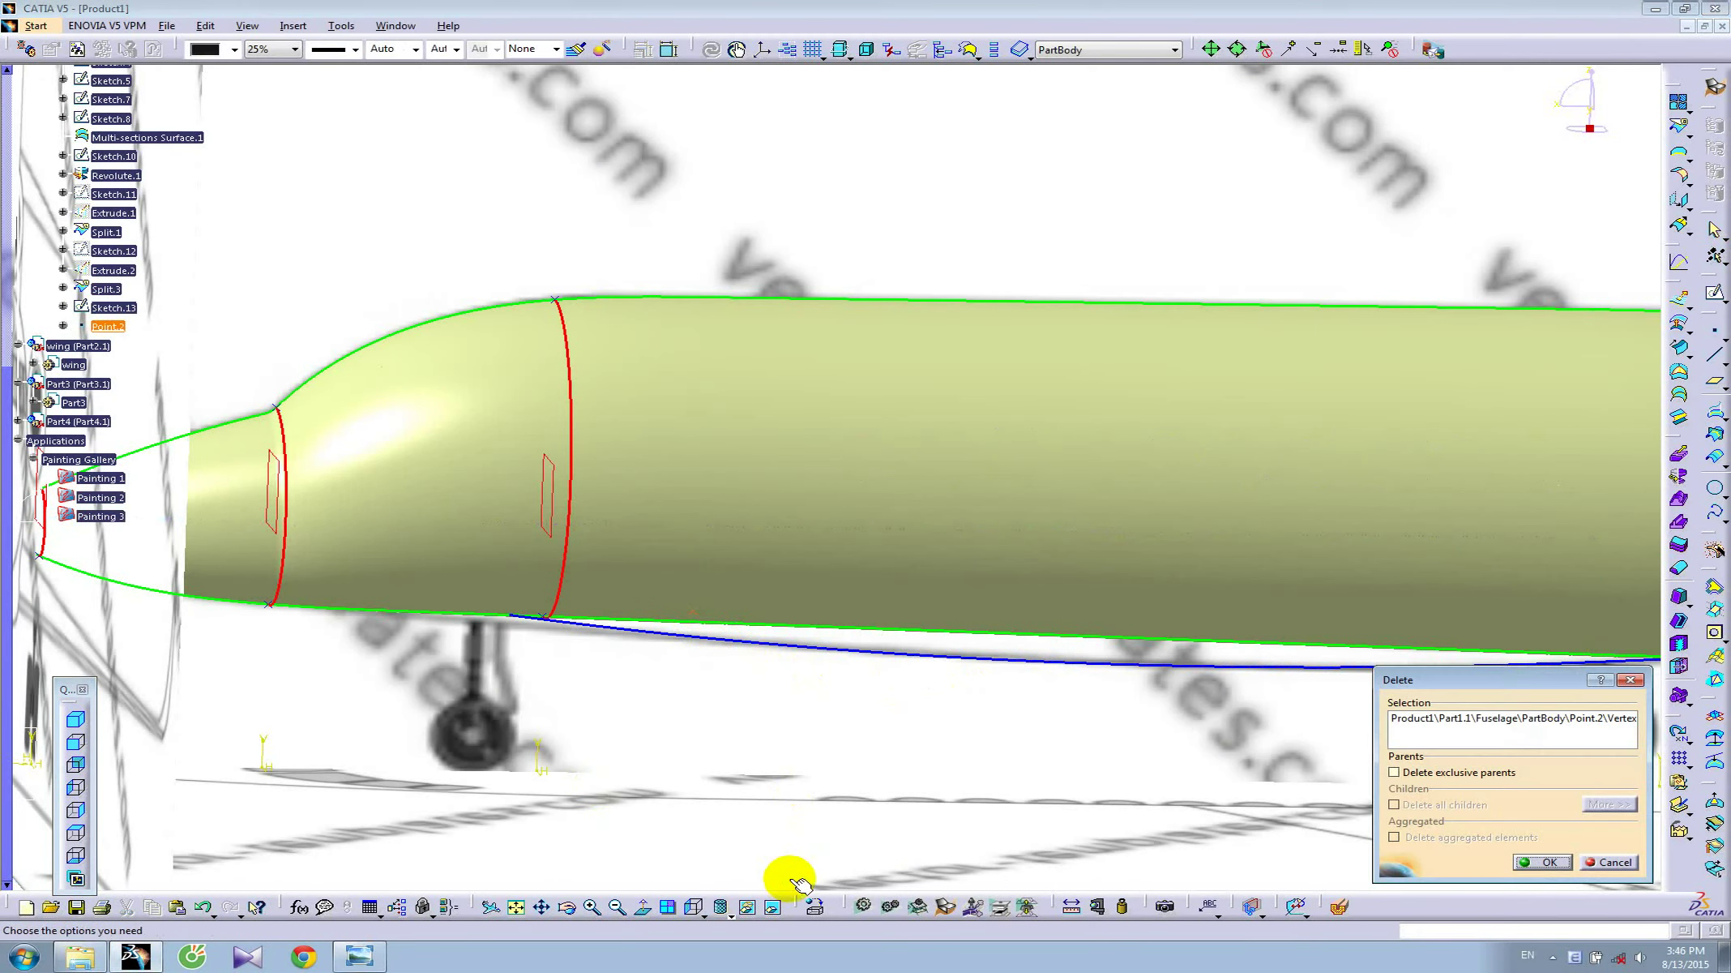
click(1550, 864)
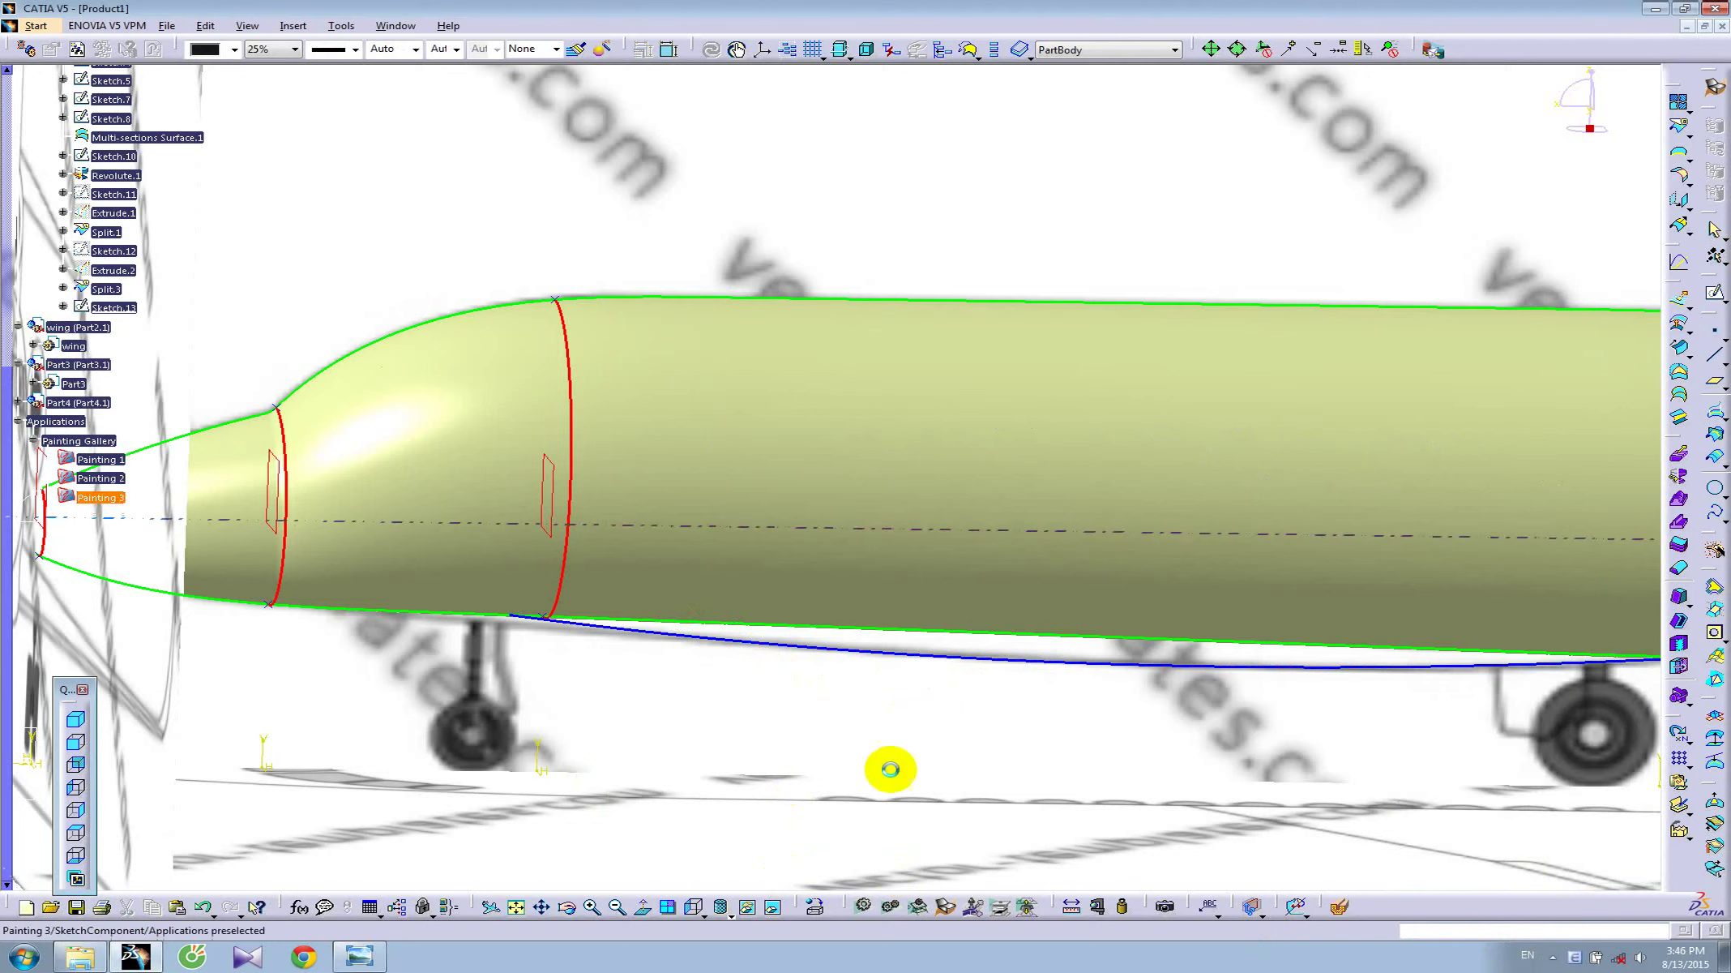
click(874, 654)
double_click(874, 653)
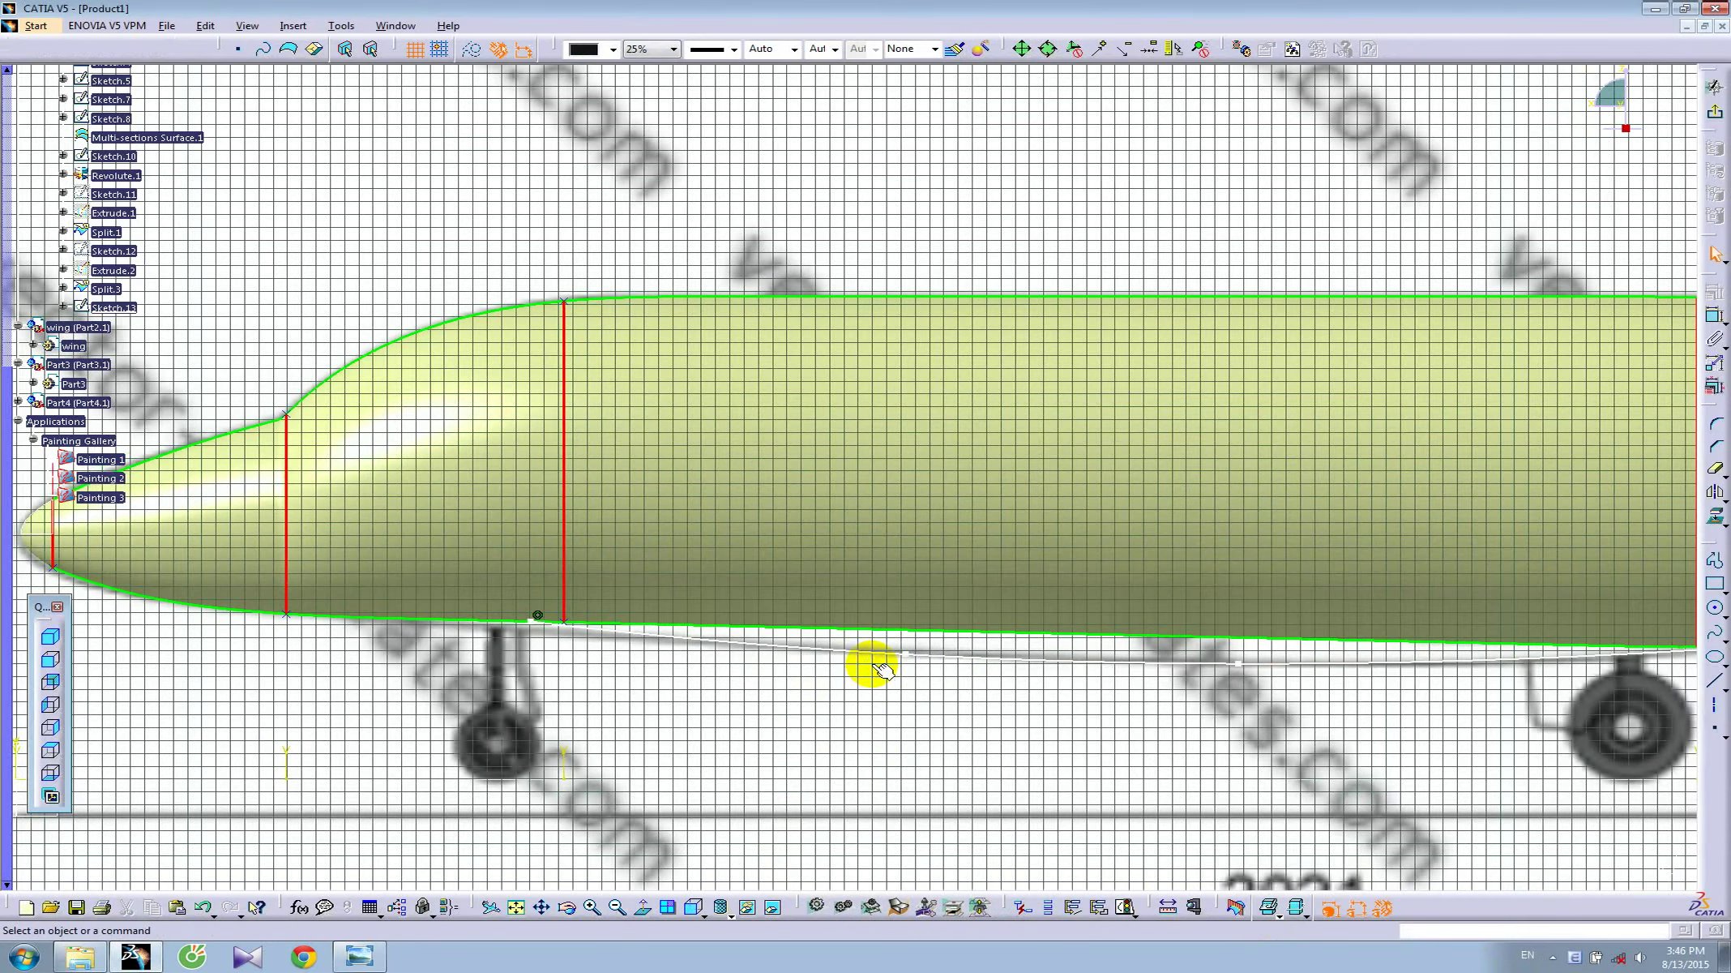
- Draw a spline from the forward lower fuselage edge arching aft to the lower curve near the tail
click(1714, 600)
click(1716, 633)
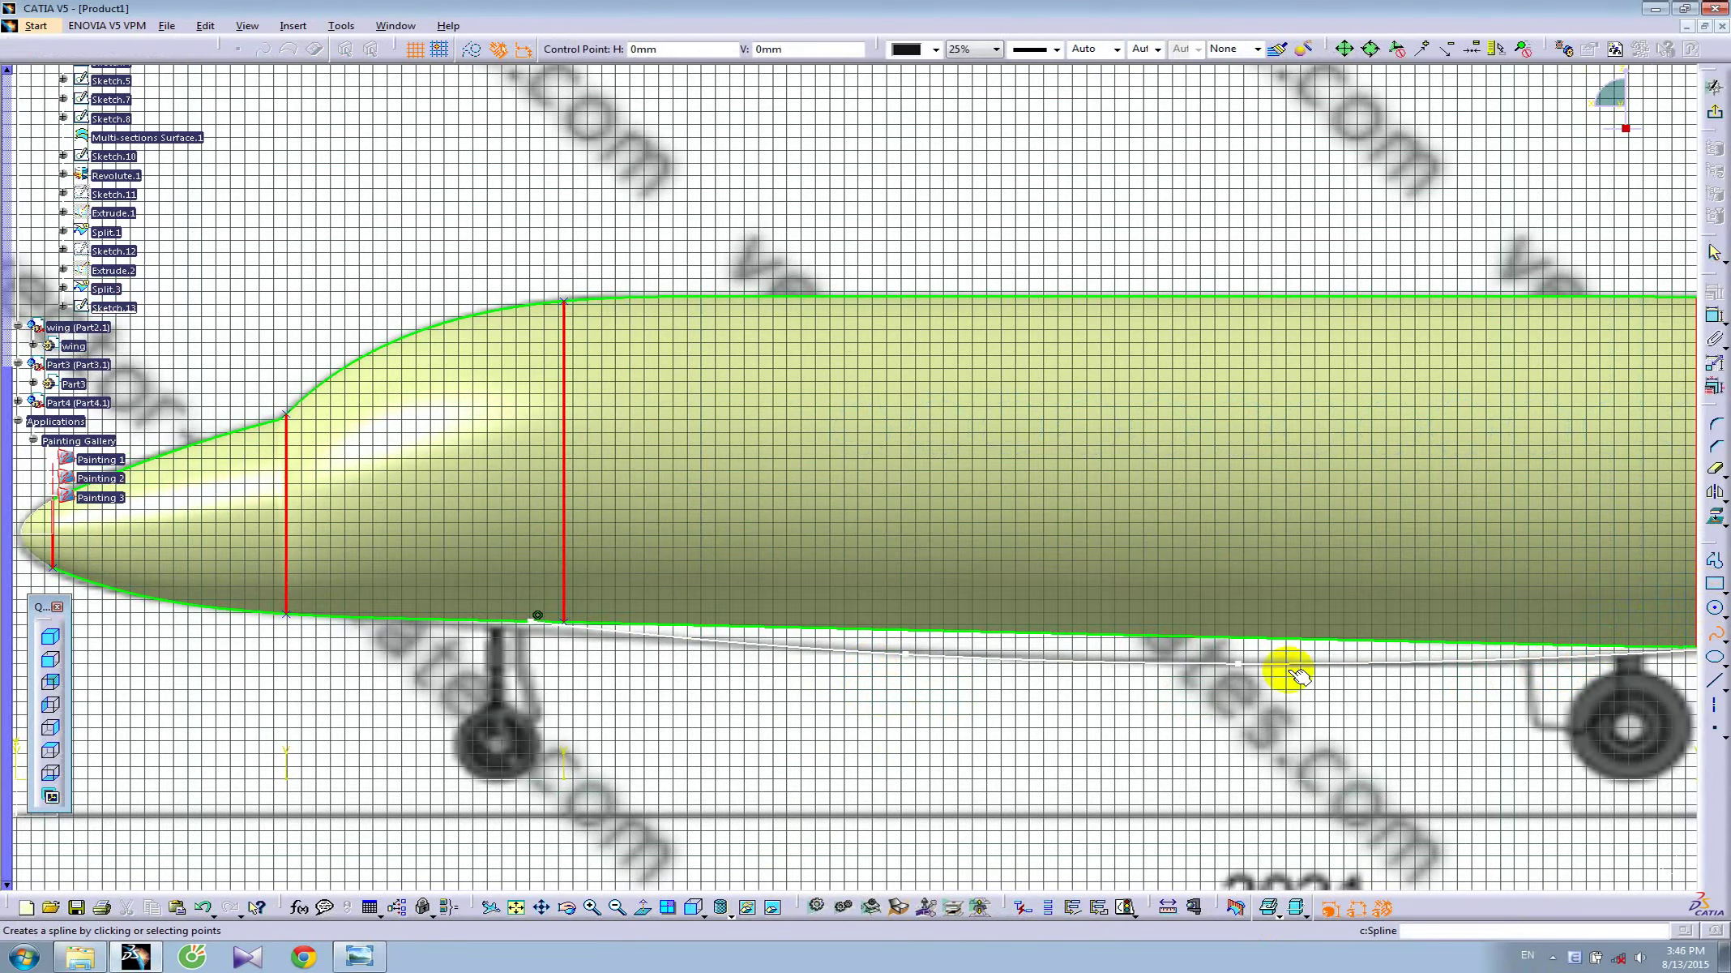
click(538, 616)
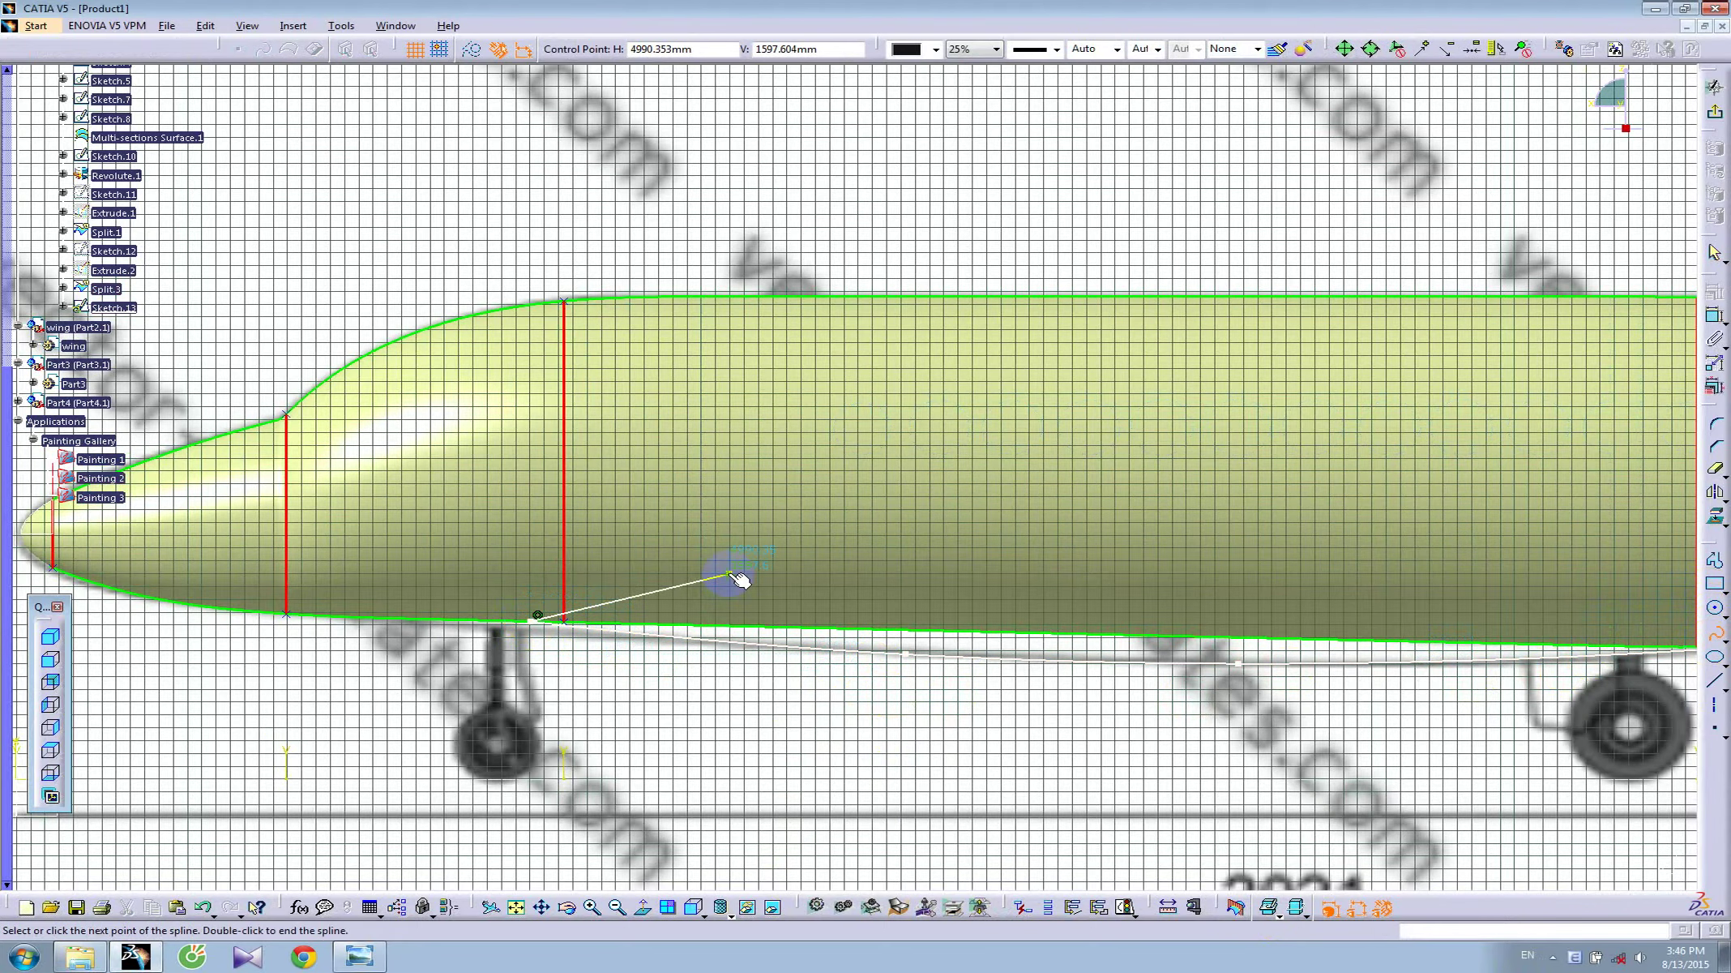
click(744, 584)
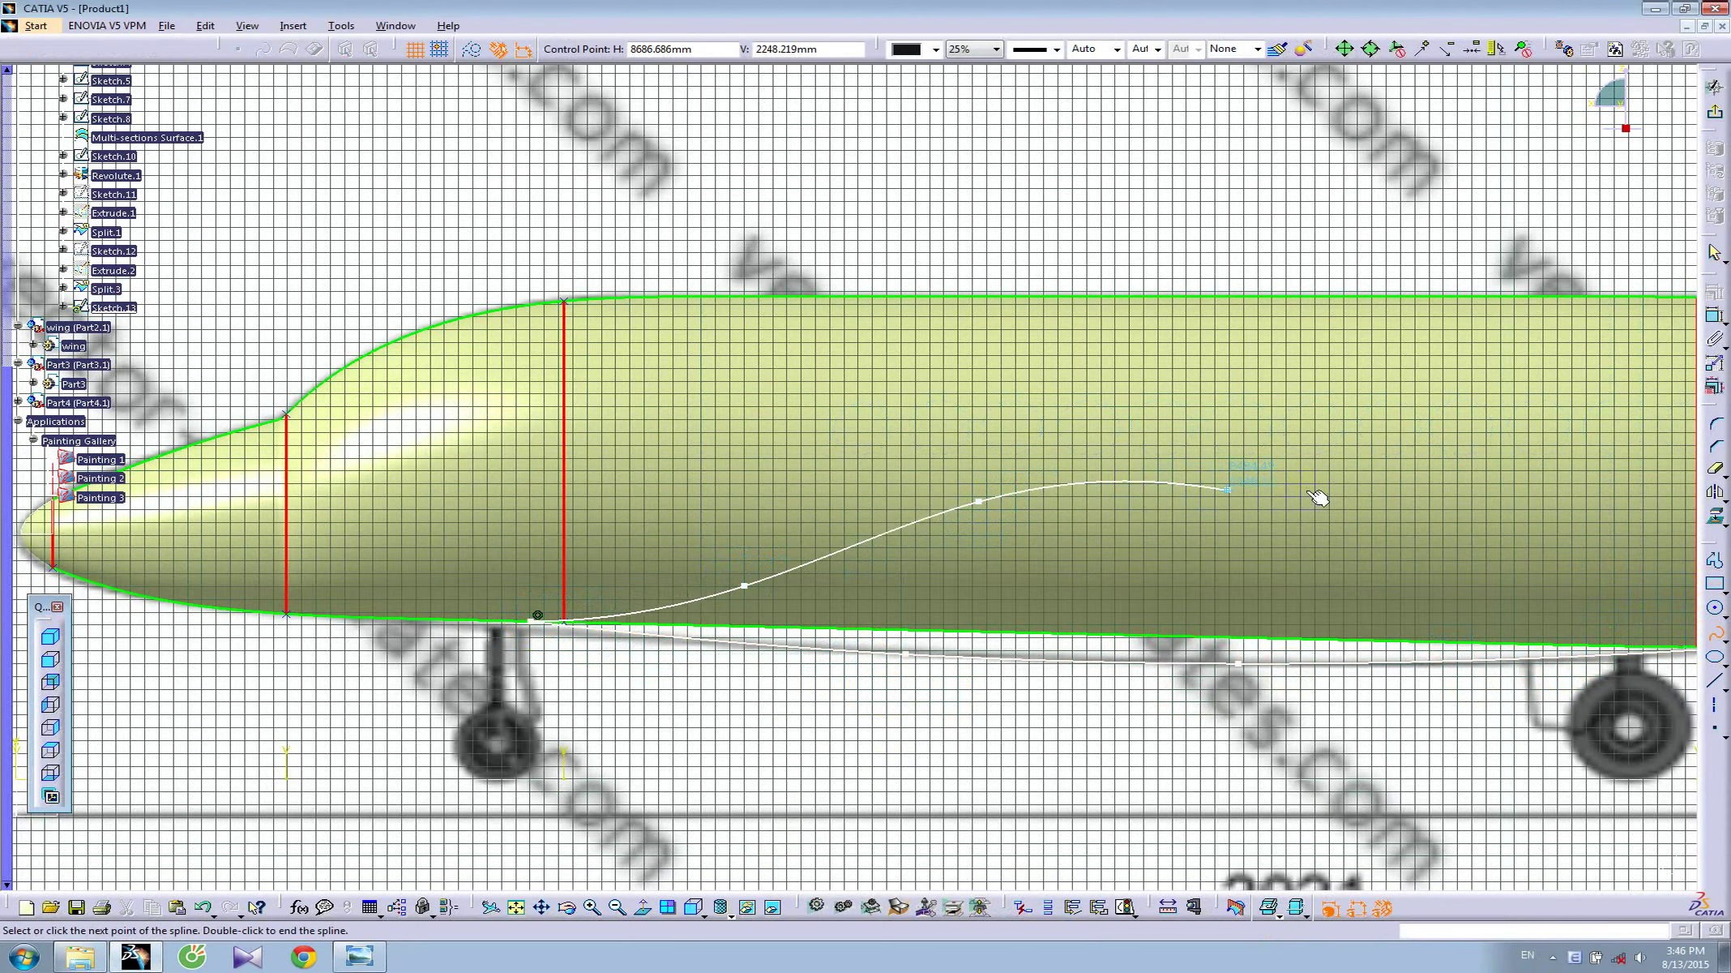
middle_drag(1306, 496, 940, 494)
click(959, 482)
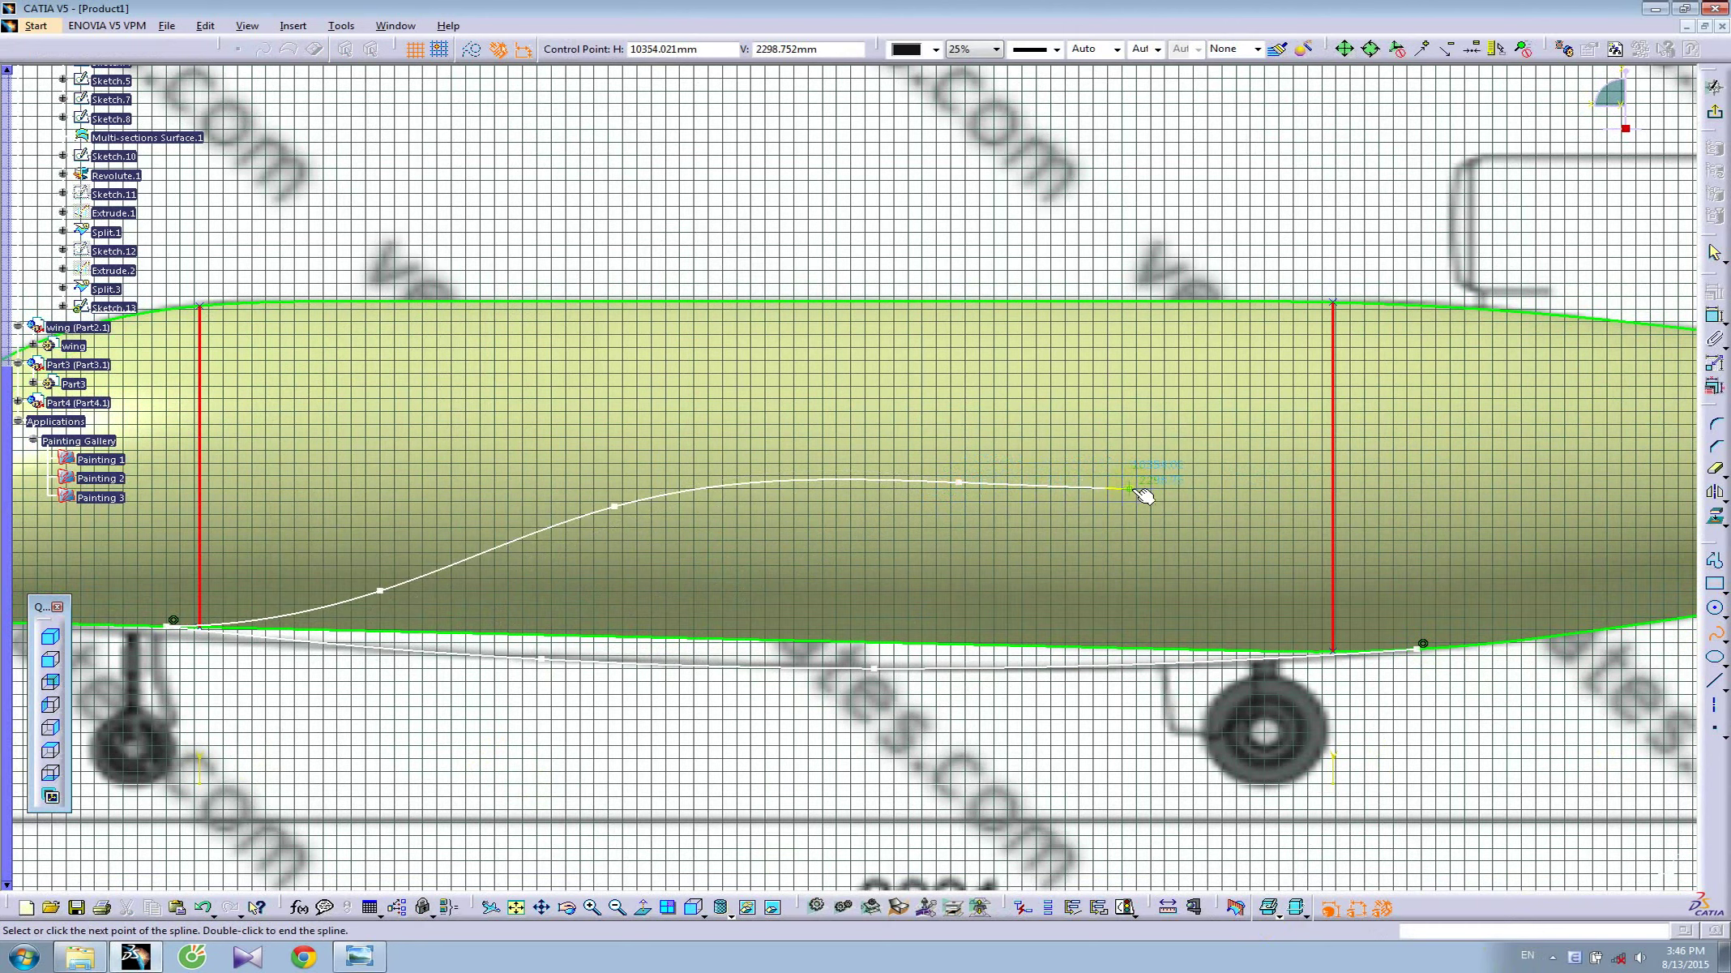
click(1182, 489)
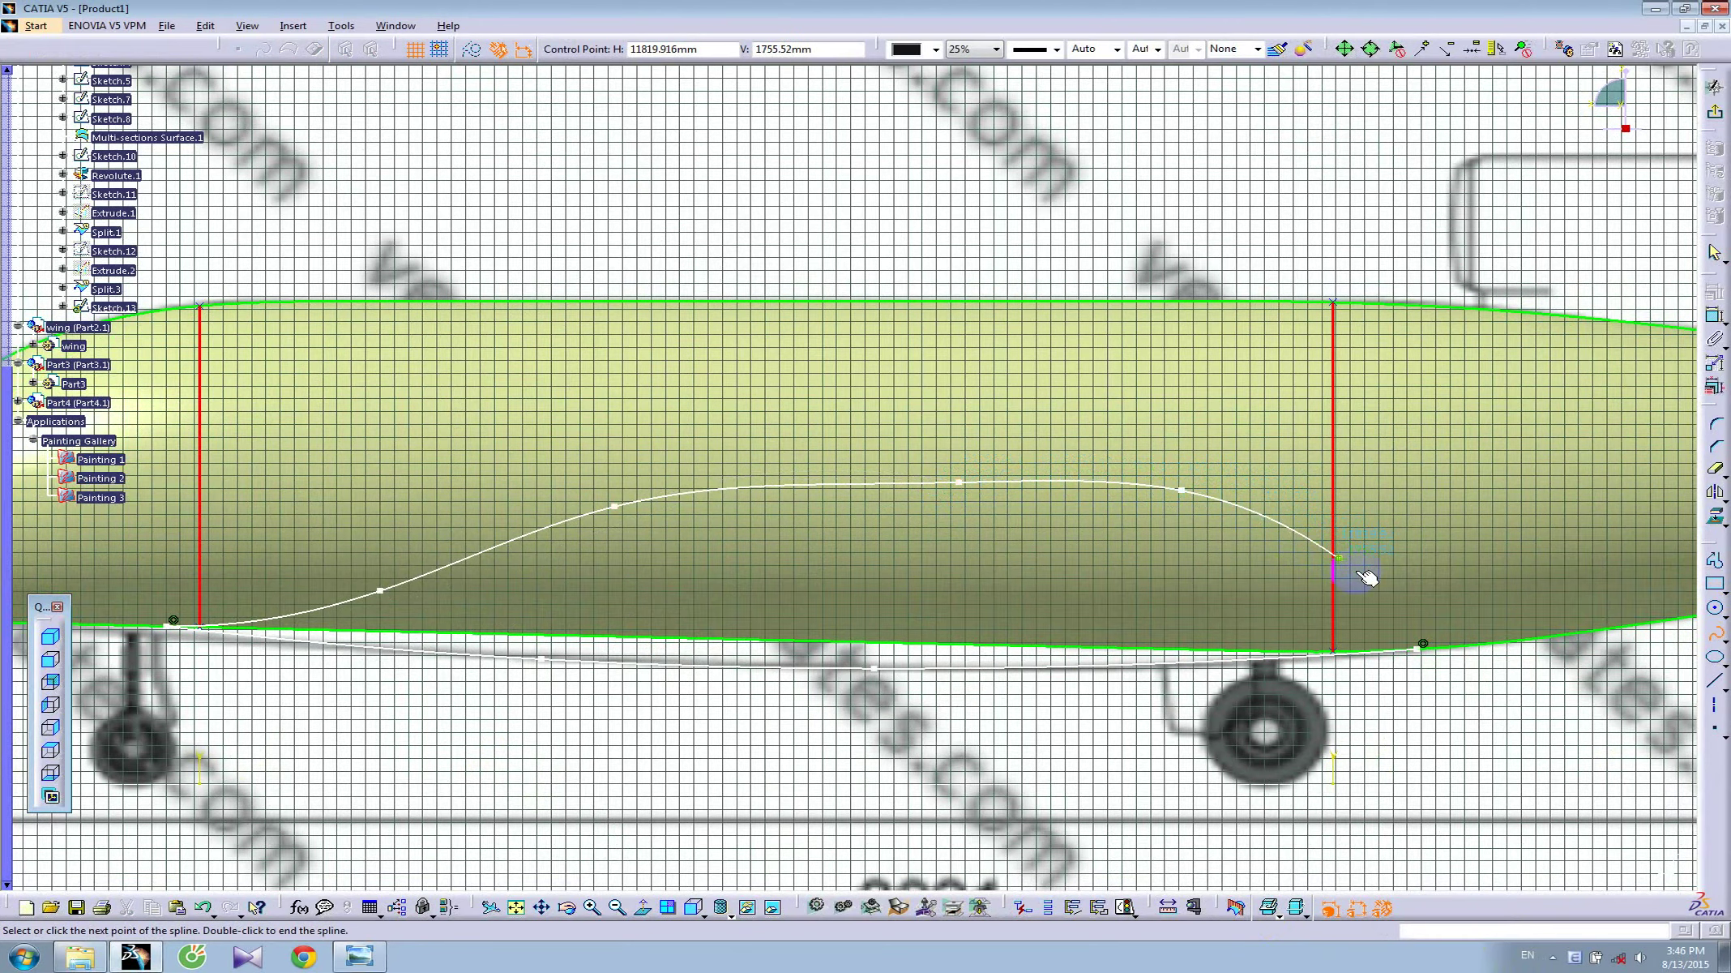
click(1421, 650)
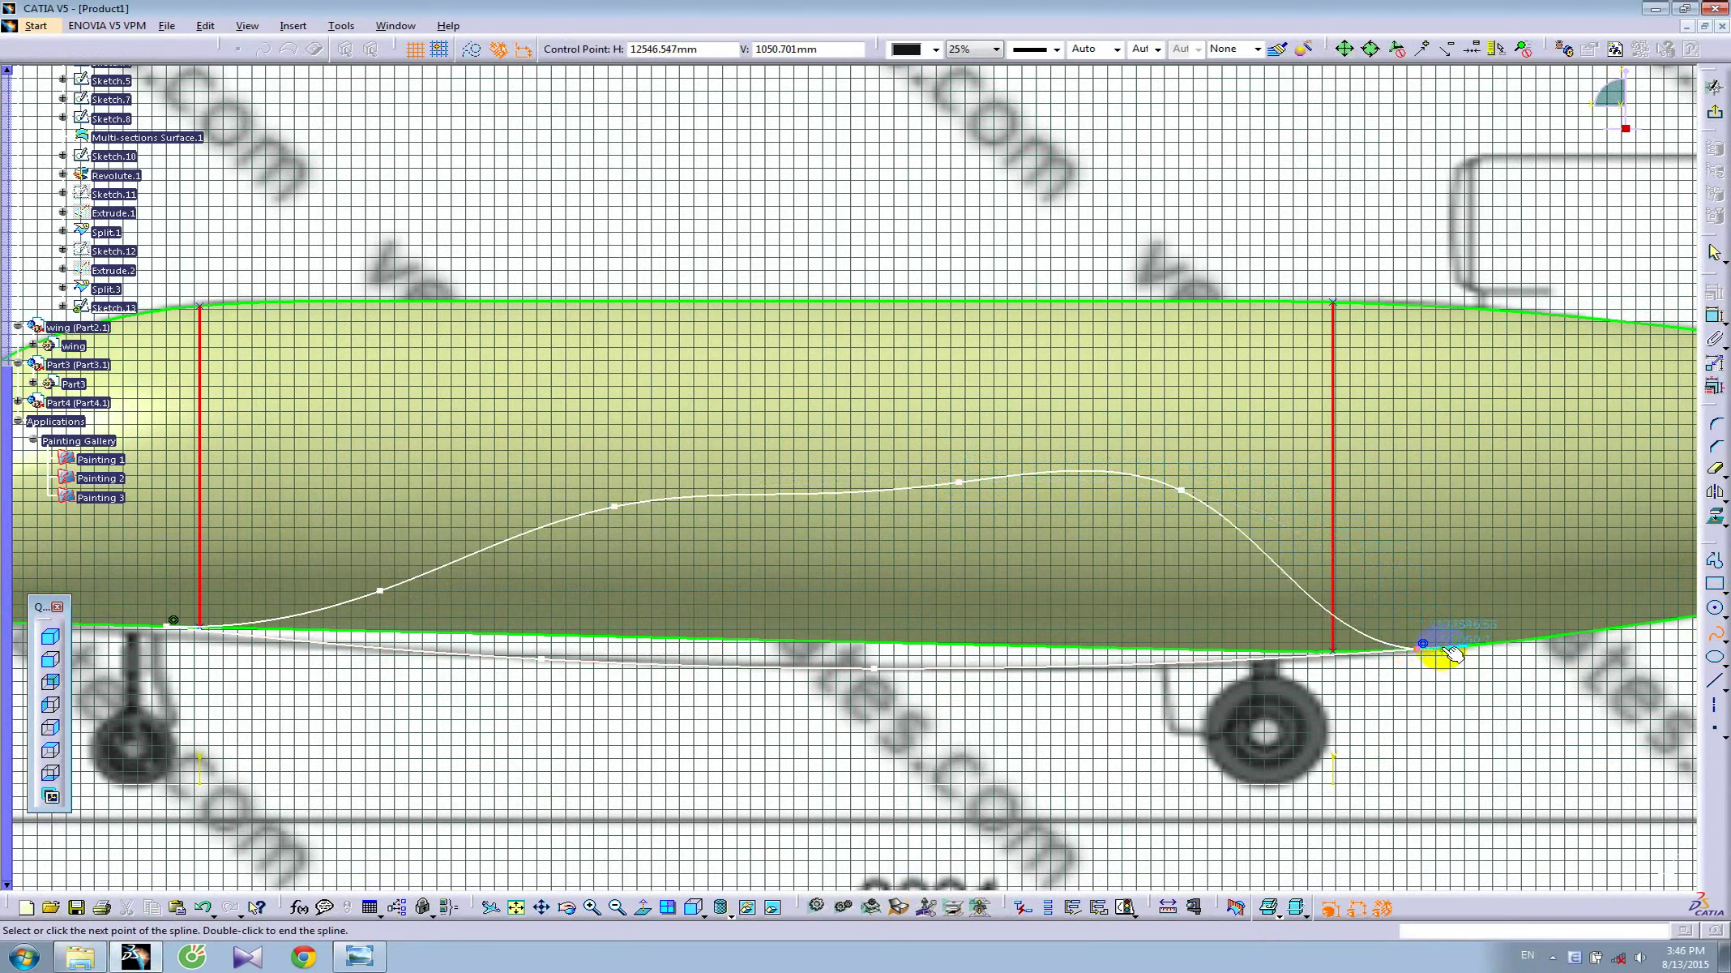
double_click(1433, 657)
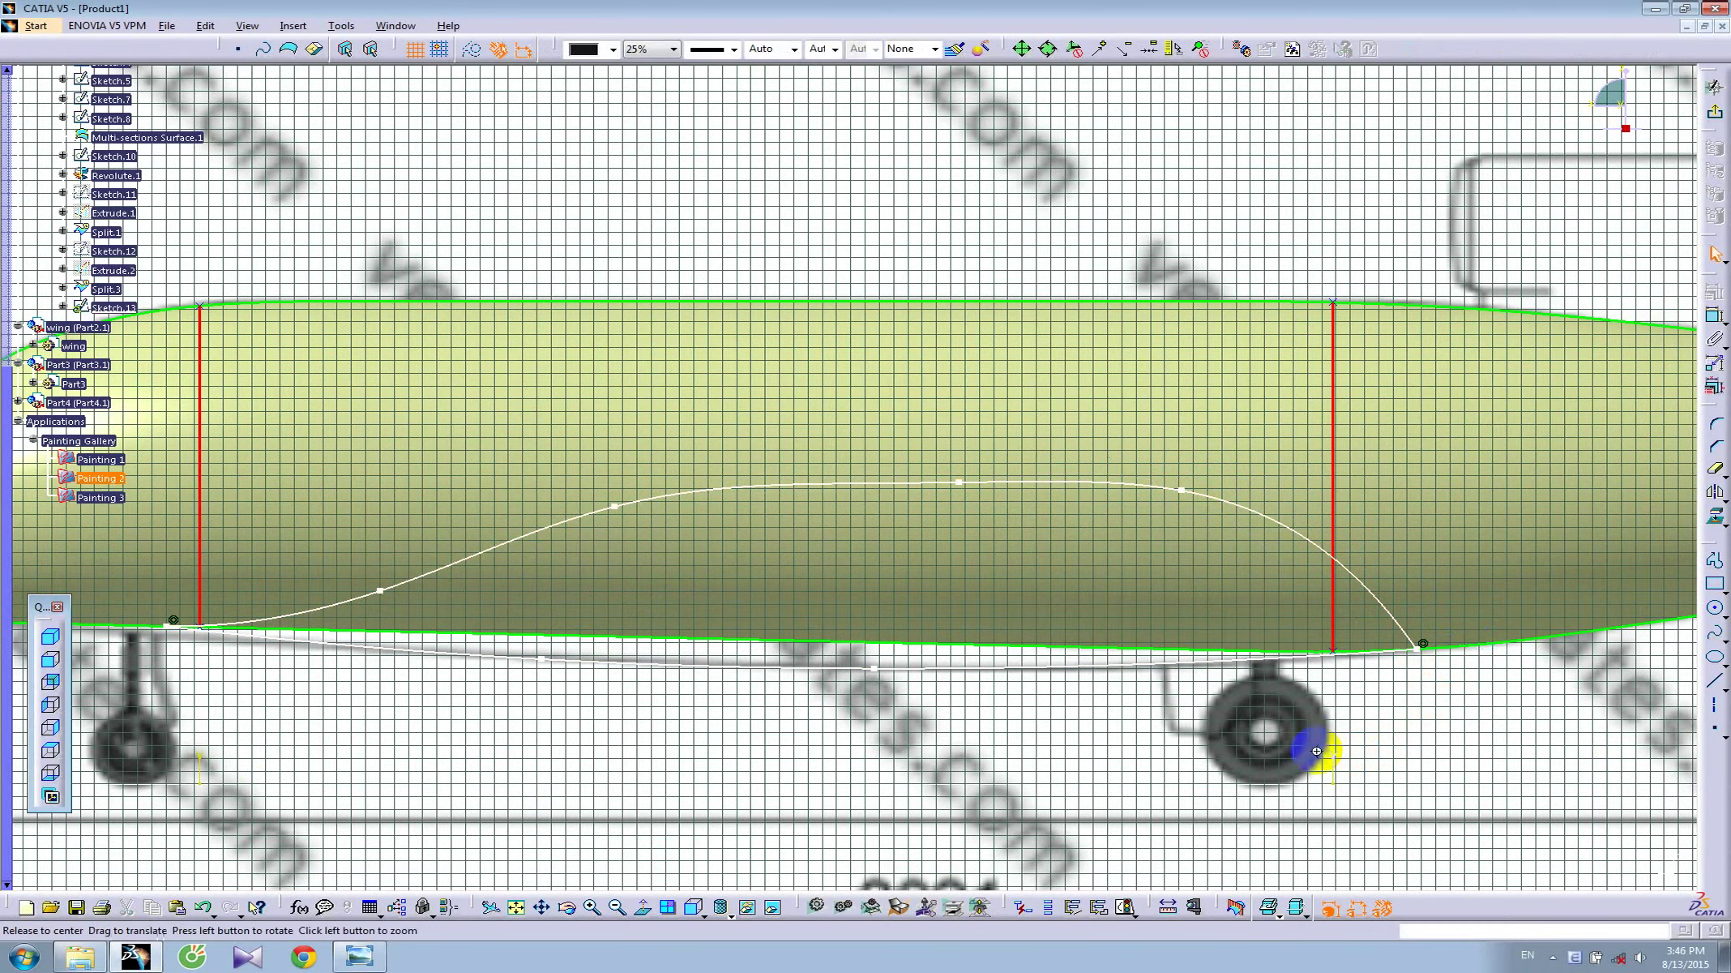
- Lower a control point, slide the spline's end forward along the lower curve, and exit the sketch
middle_drag(1344, 754, 1370, 717)
drag(1227, 491, 1232, 506)
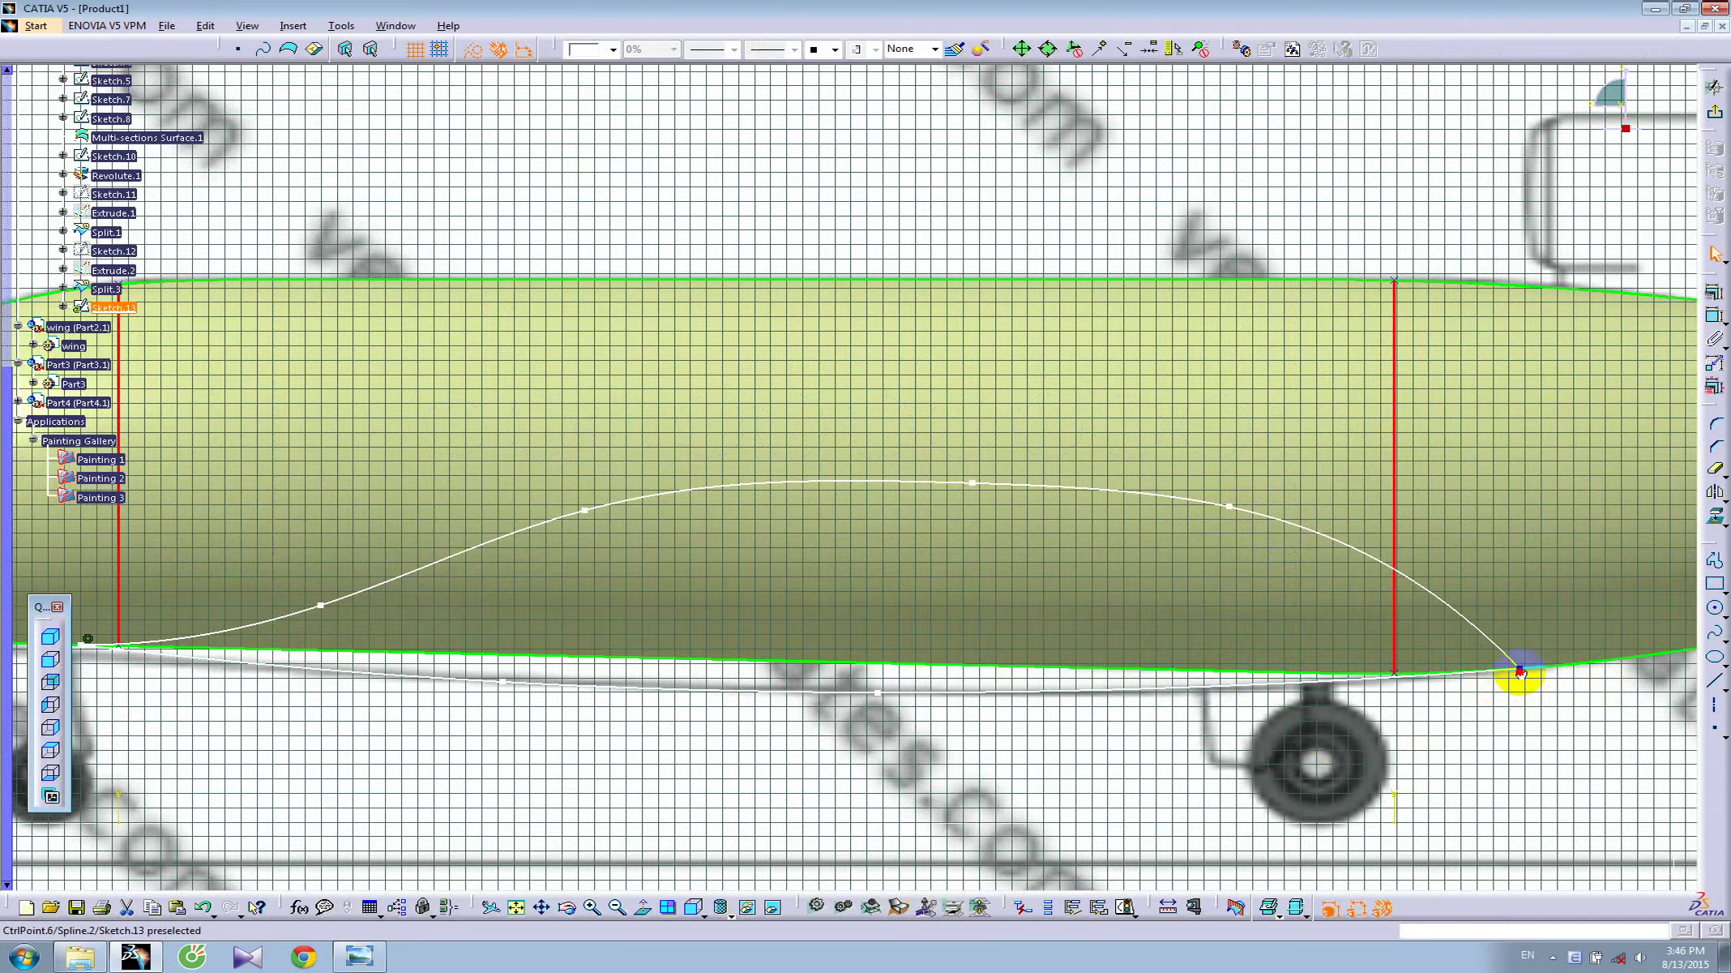
middle_drag(1519, 730, 931, 334)
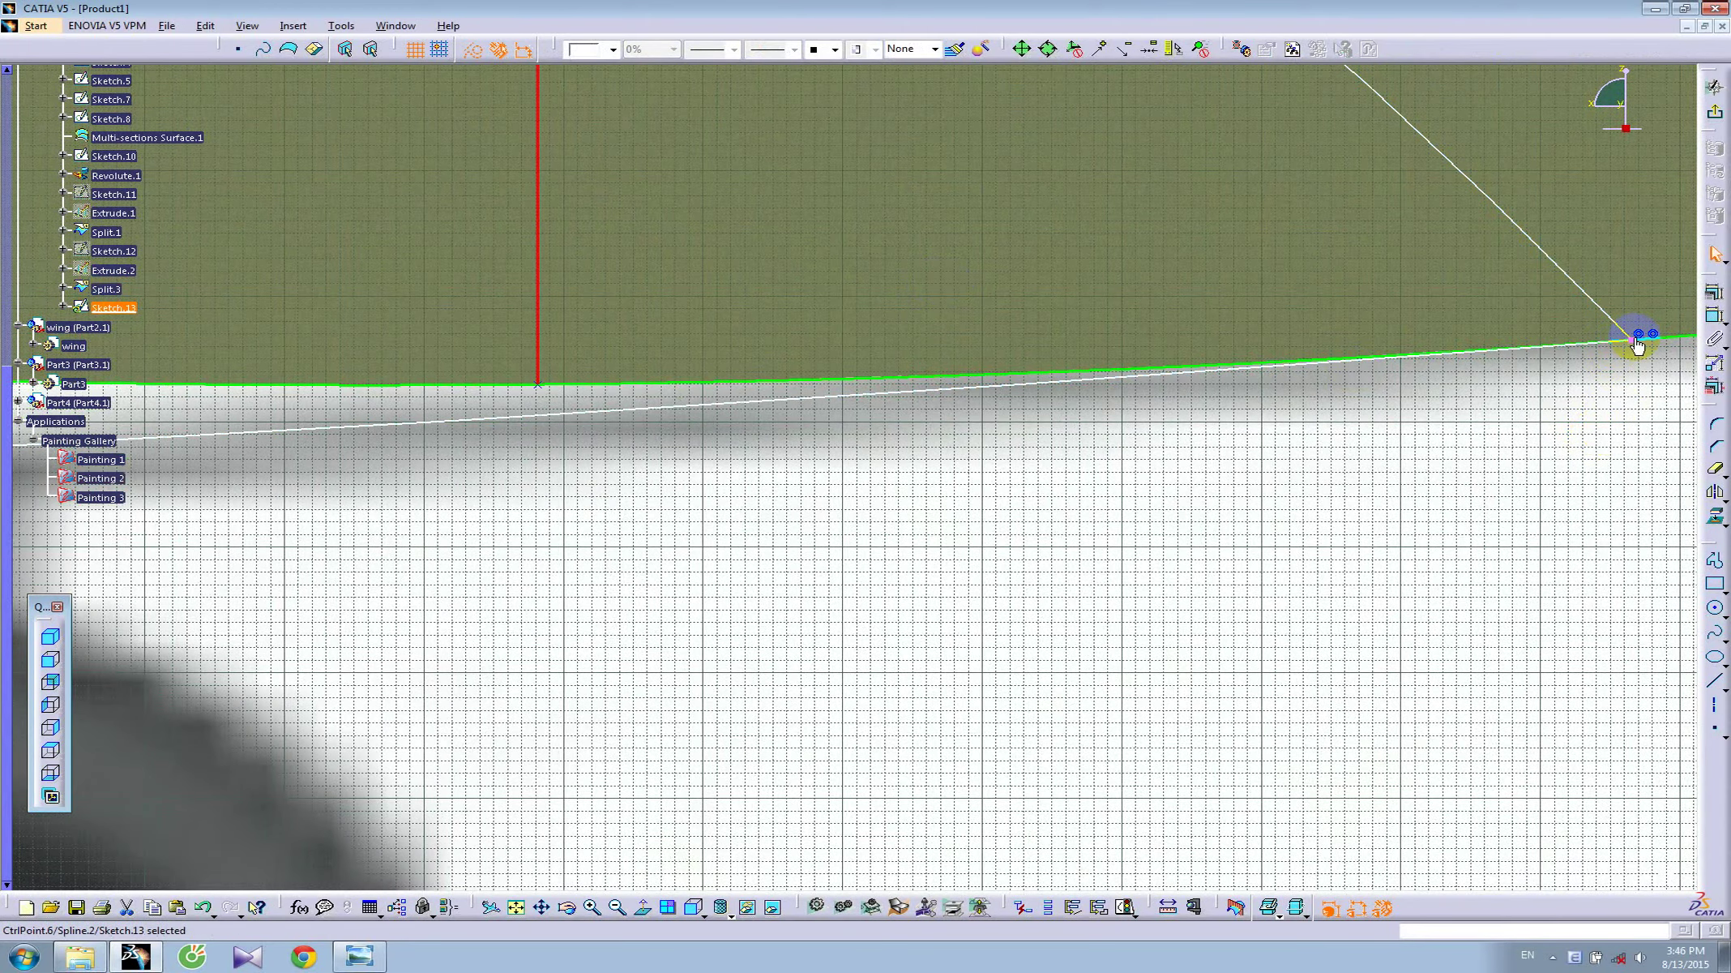
drag(1644, 344, 1314, 362)
mouse_move(1477, 409)
middle_down()
mouse_move(1415, 646)
mouse_move(854, 571)
mouse_move(1267, 640)
mouse_move(606, 580)
mouse_move(1036, 606)
middle_up()
text(c:Create Product View Result)
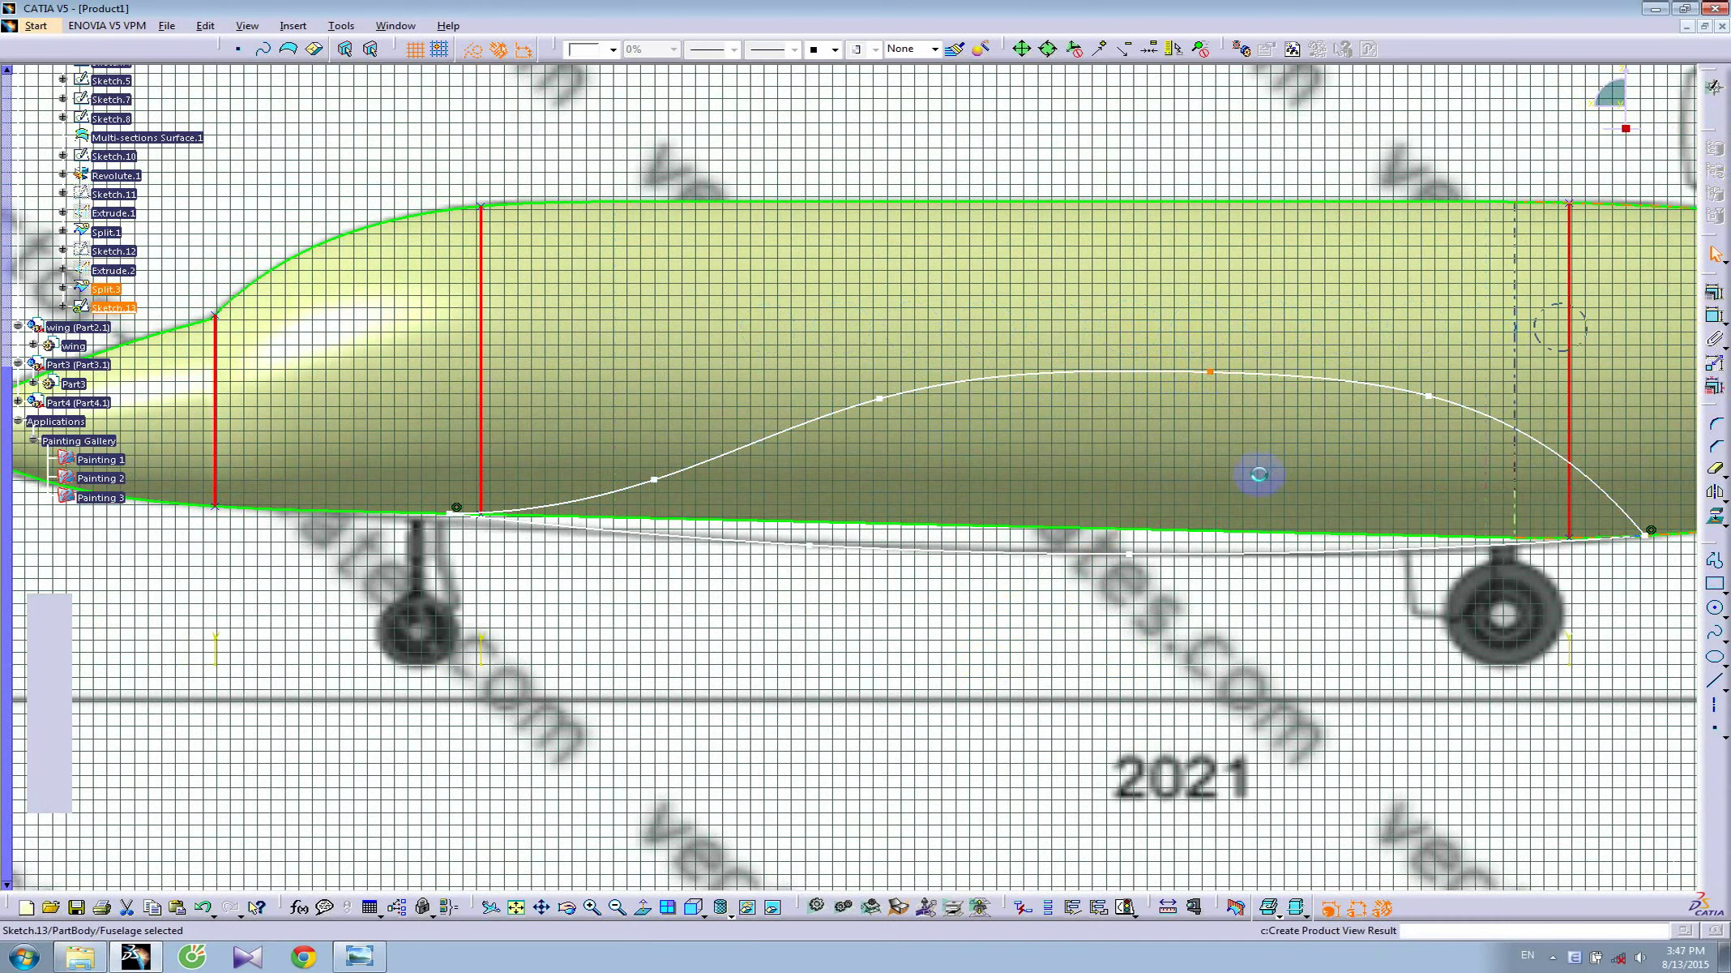
key(Return)
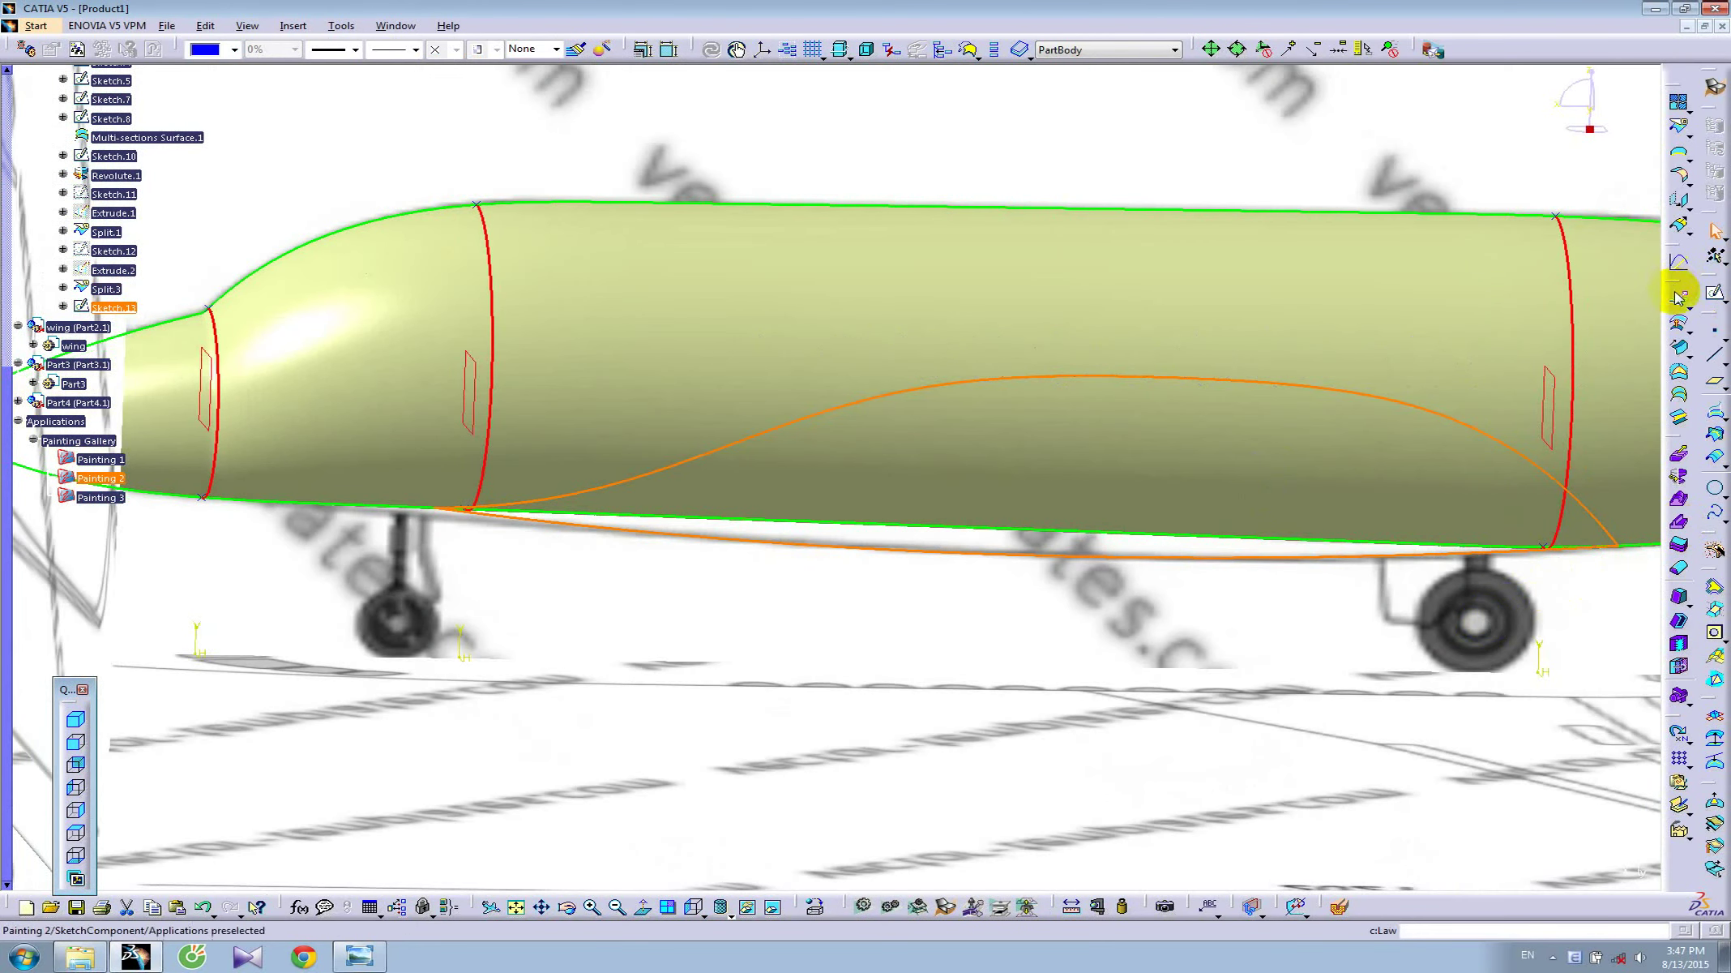
- Extrude Sketch.13 by 2000 mm into the Extrude.3 stripe surface
click(1680, 296)
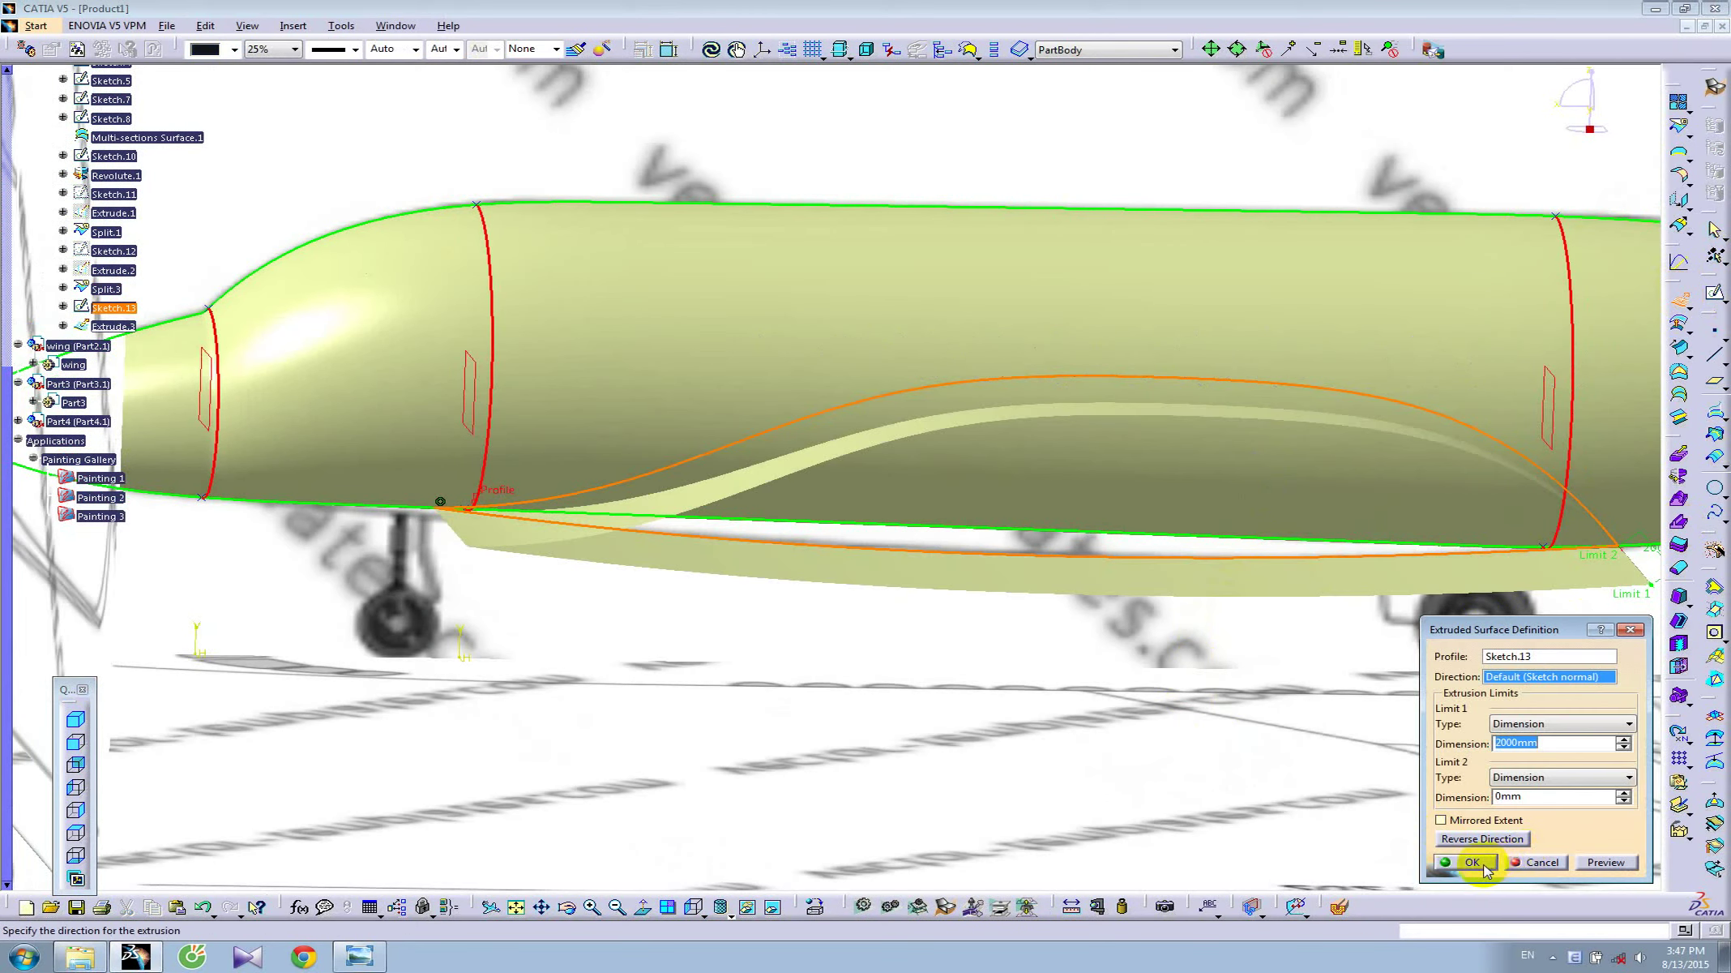
click(1486, 864)
middle_drag(947, 734, 843, 700)
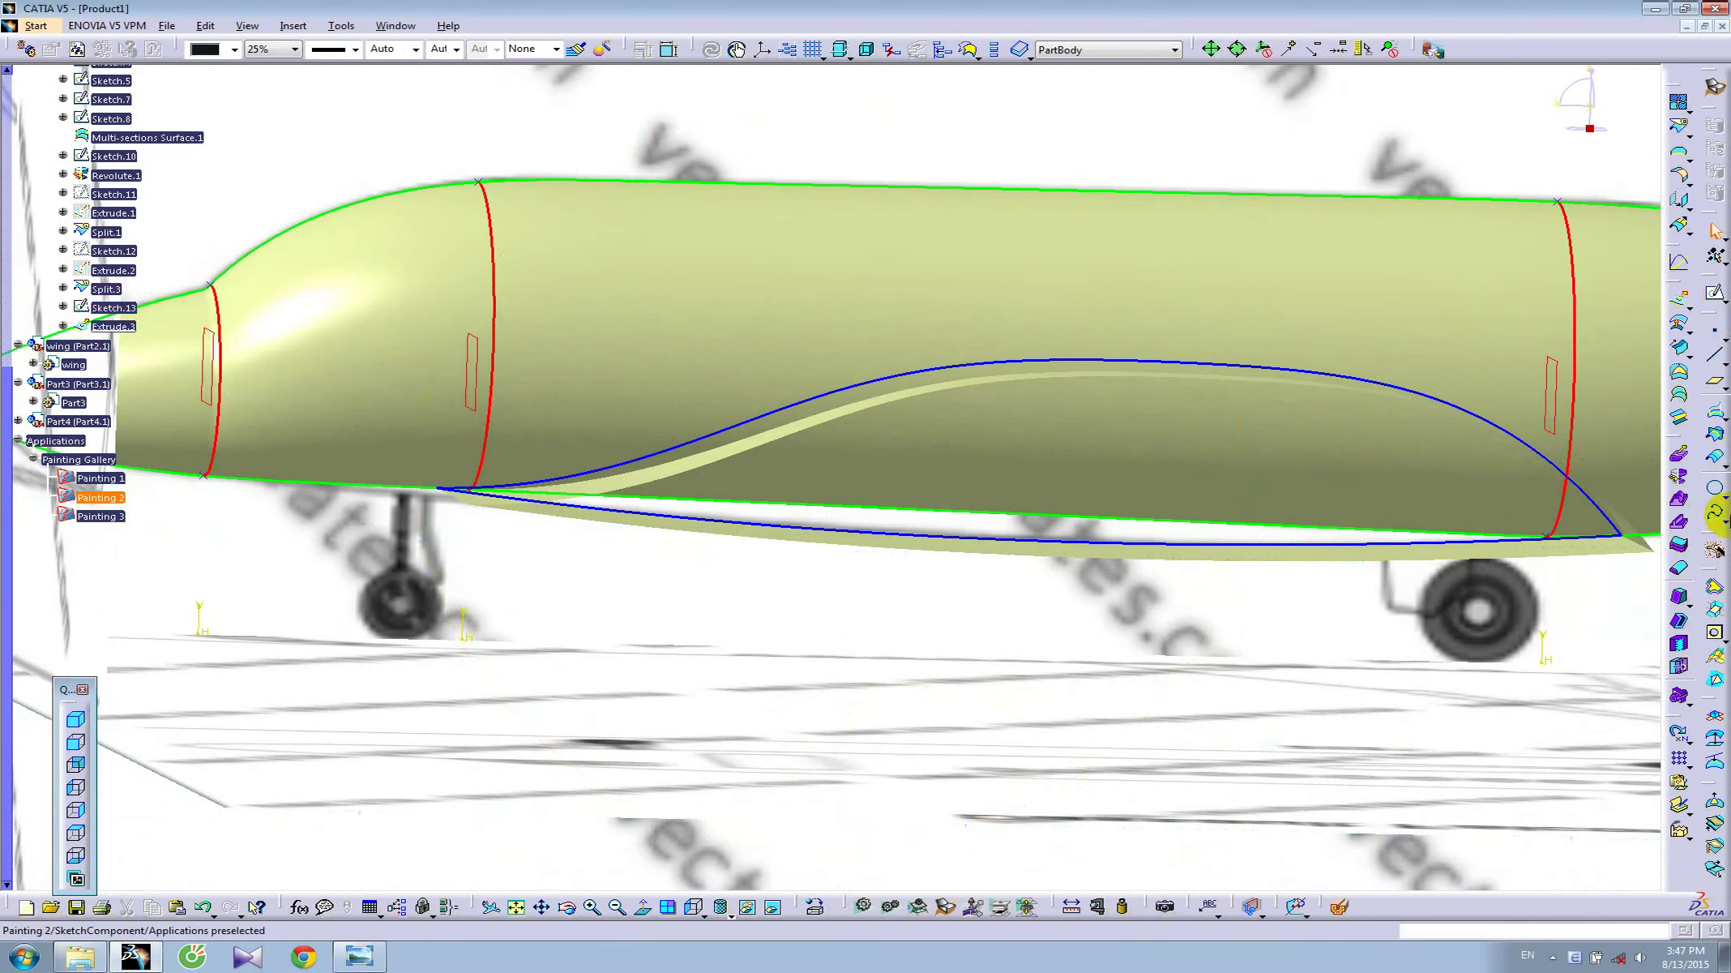
- Intersect Extrude.3 with the Split.3 fuselage skin, then hide Extrude.3
click(1716, 442)
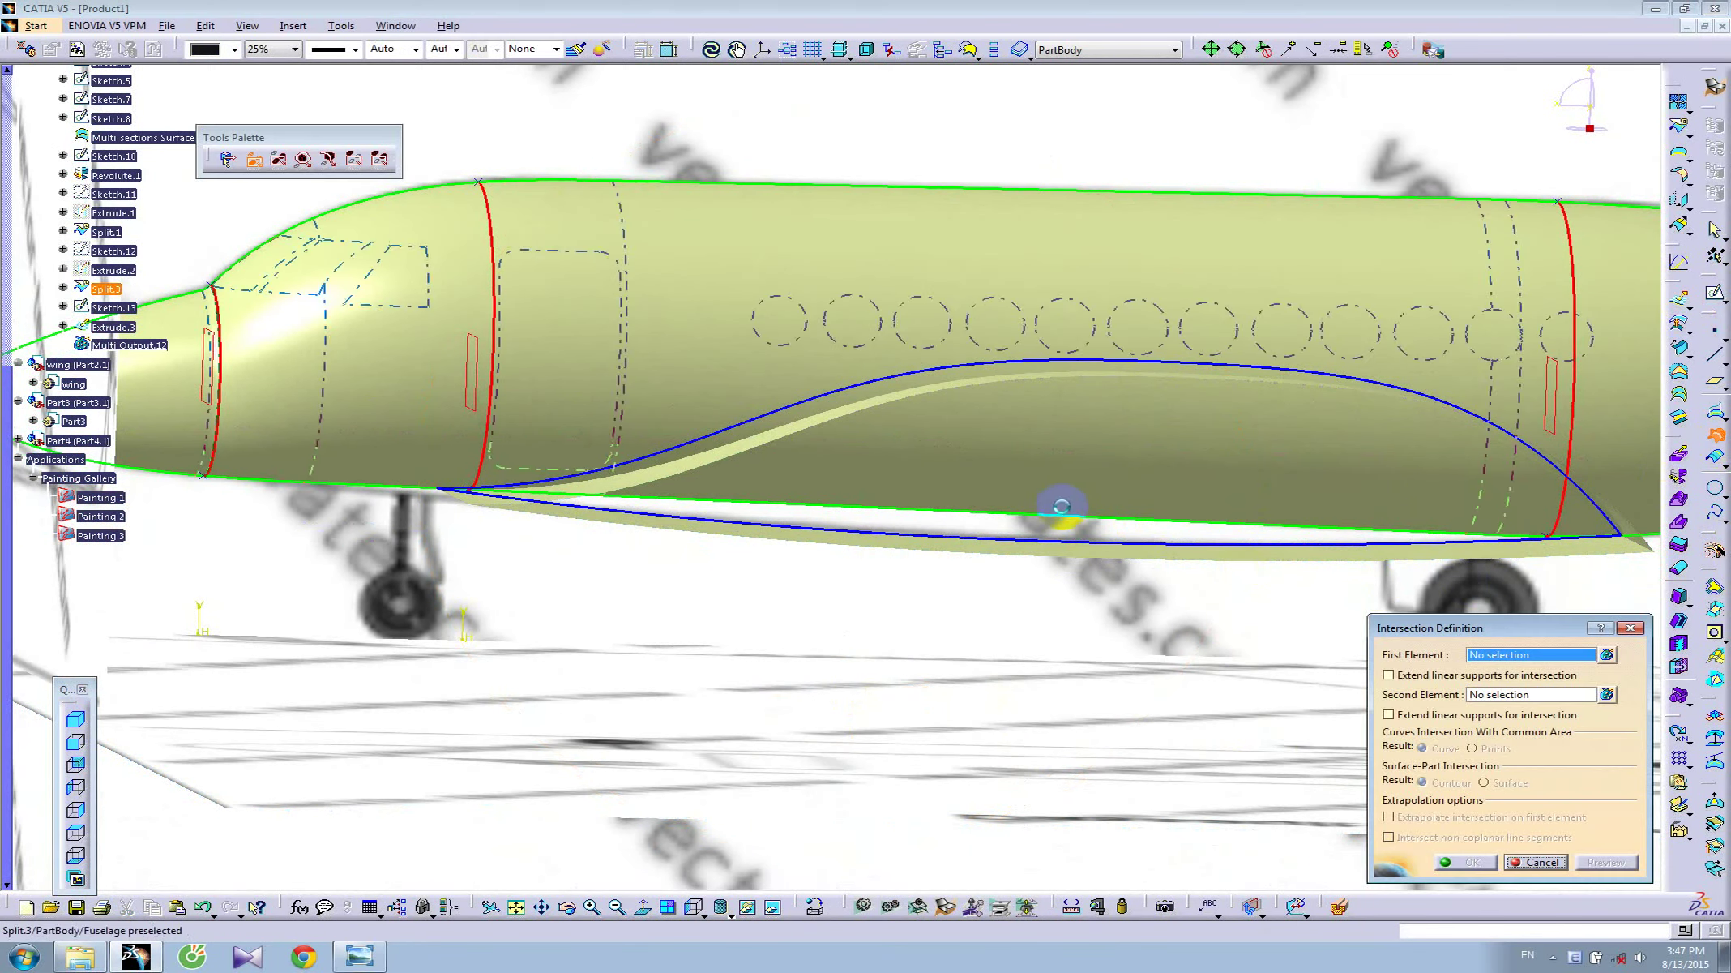
mouse_move(1044, 503)
middle_down()
mouse_move(1005, 664)
mouse_move(1027, 691)
middle_up()
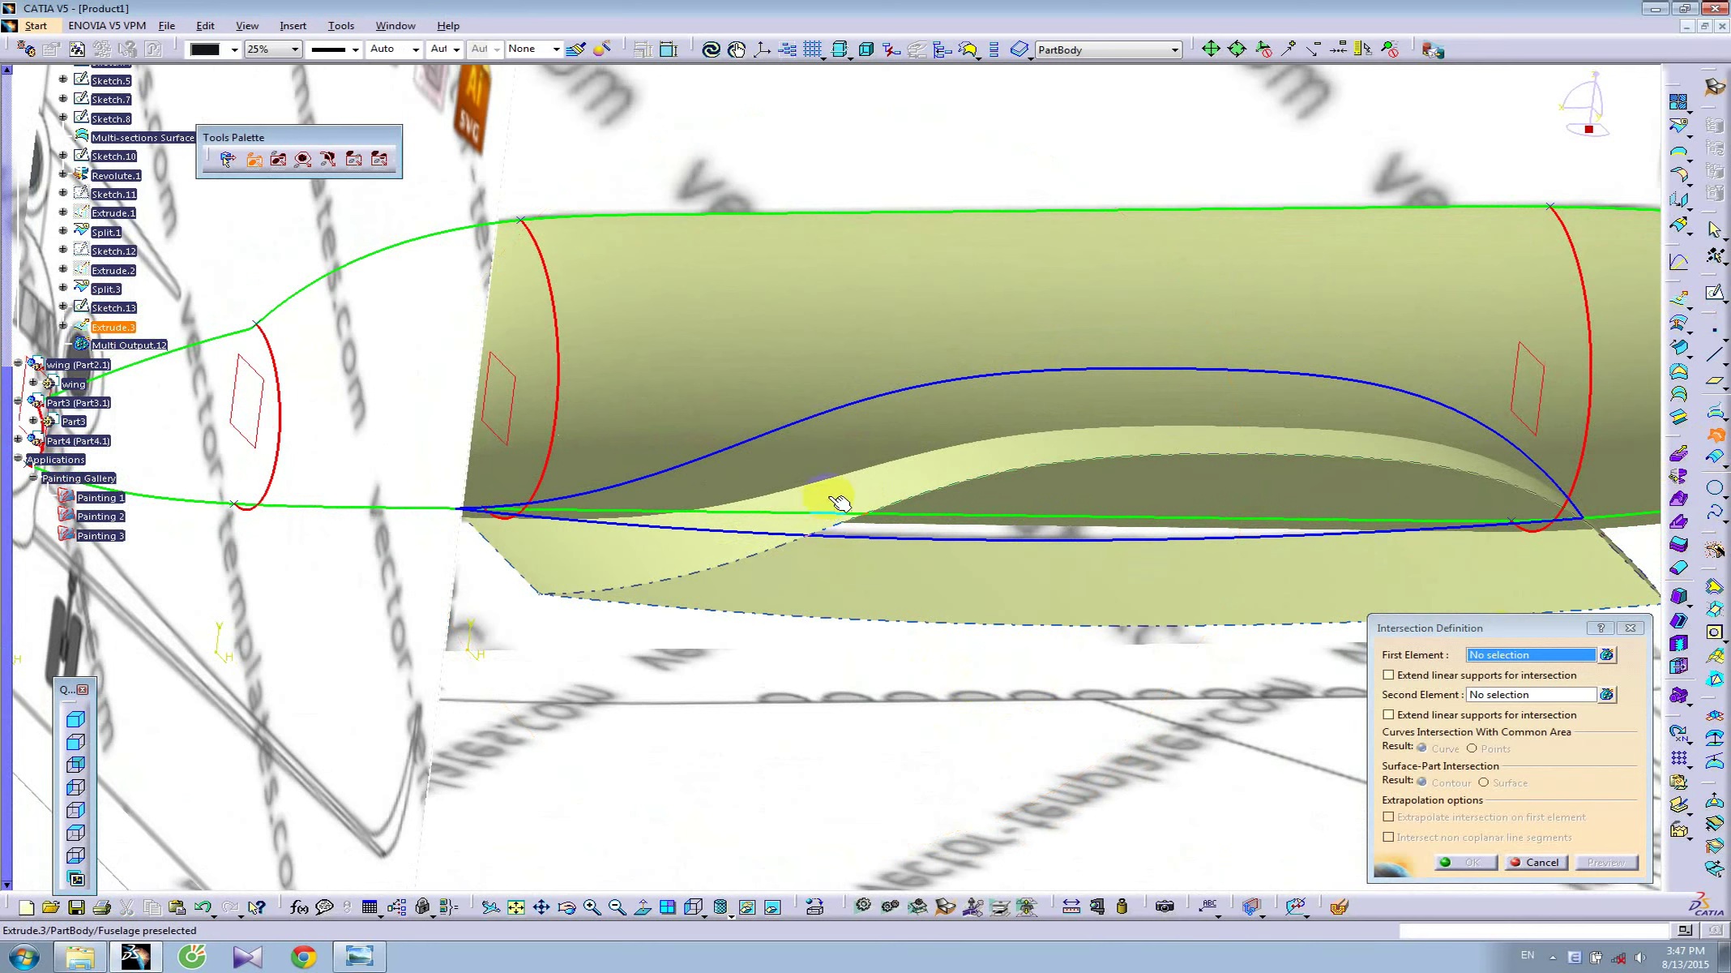
click(1082, 410)
click(1096, 322)
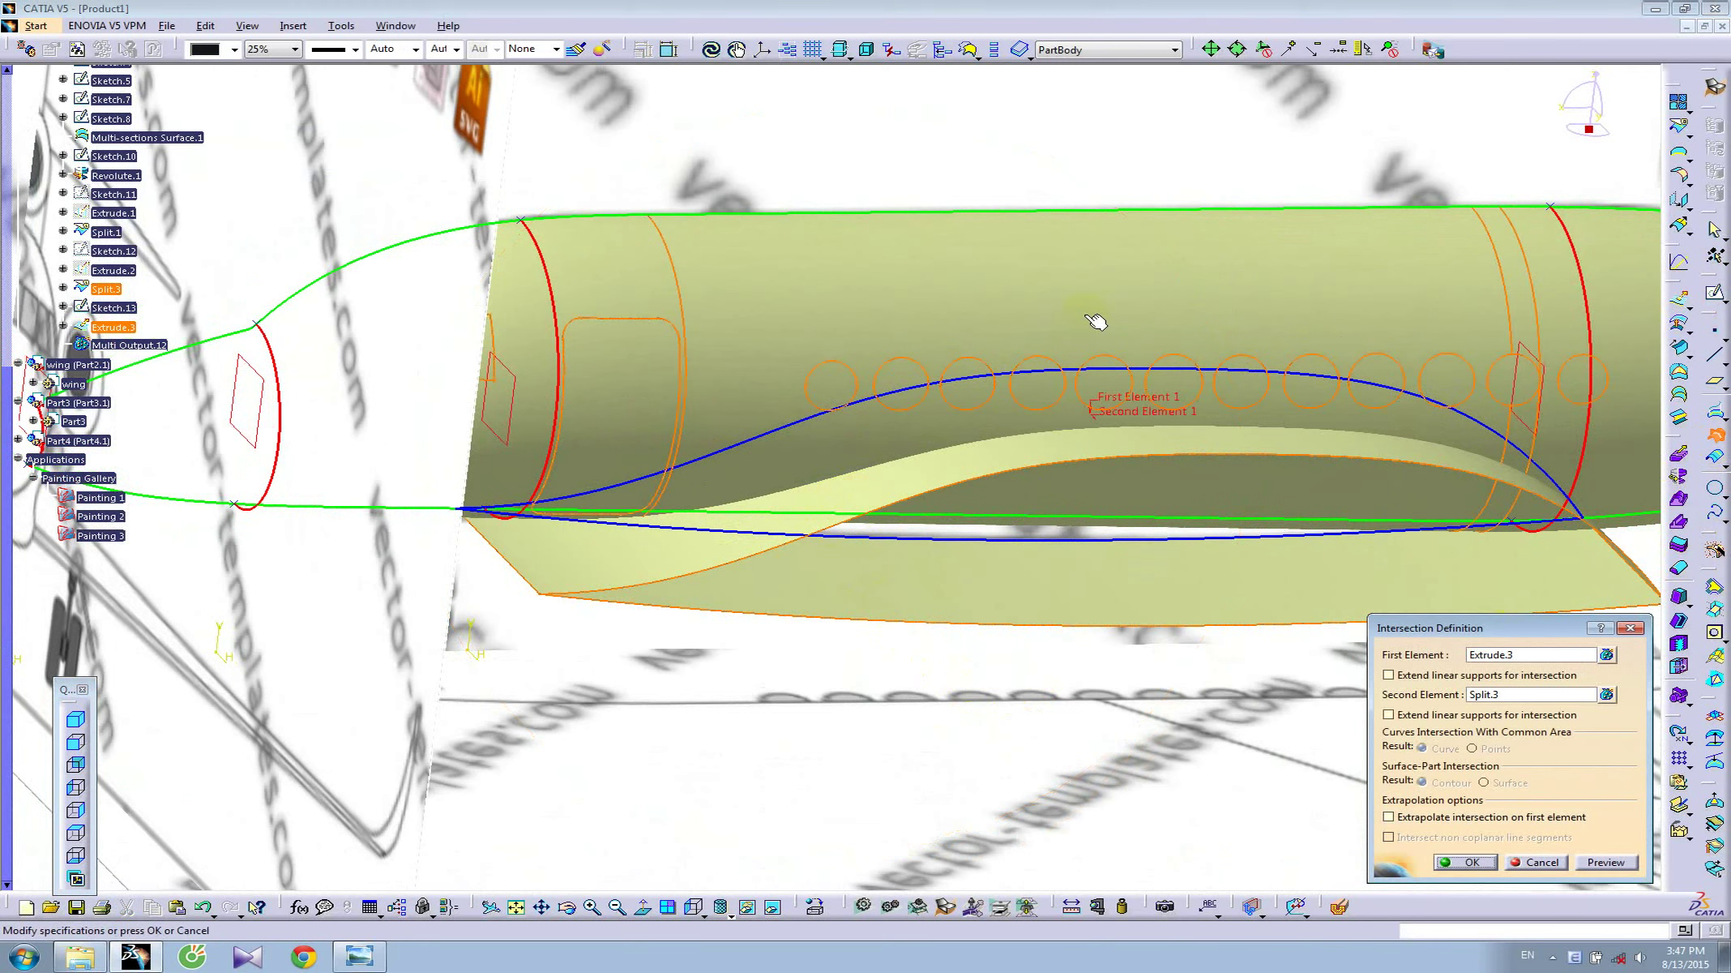
click(1465, 862)
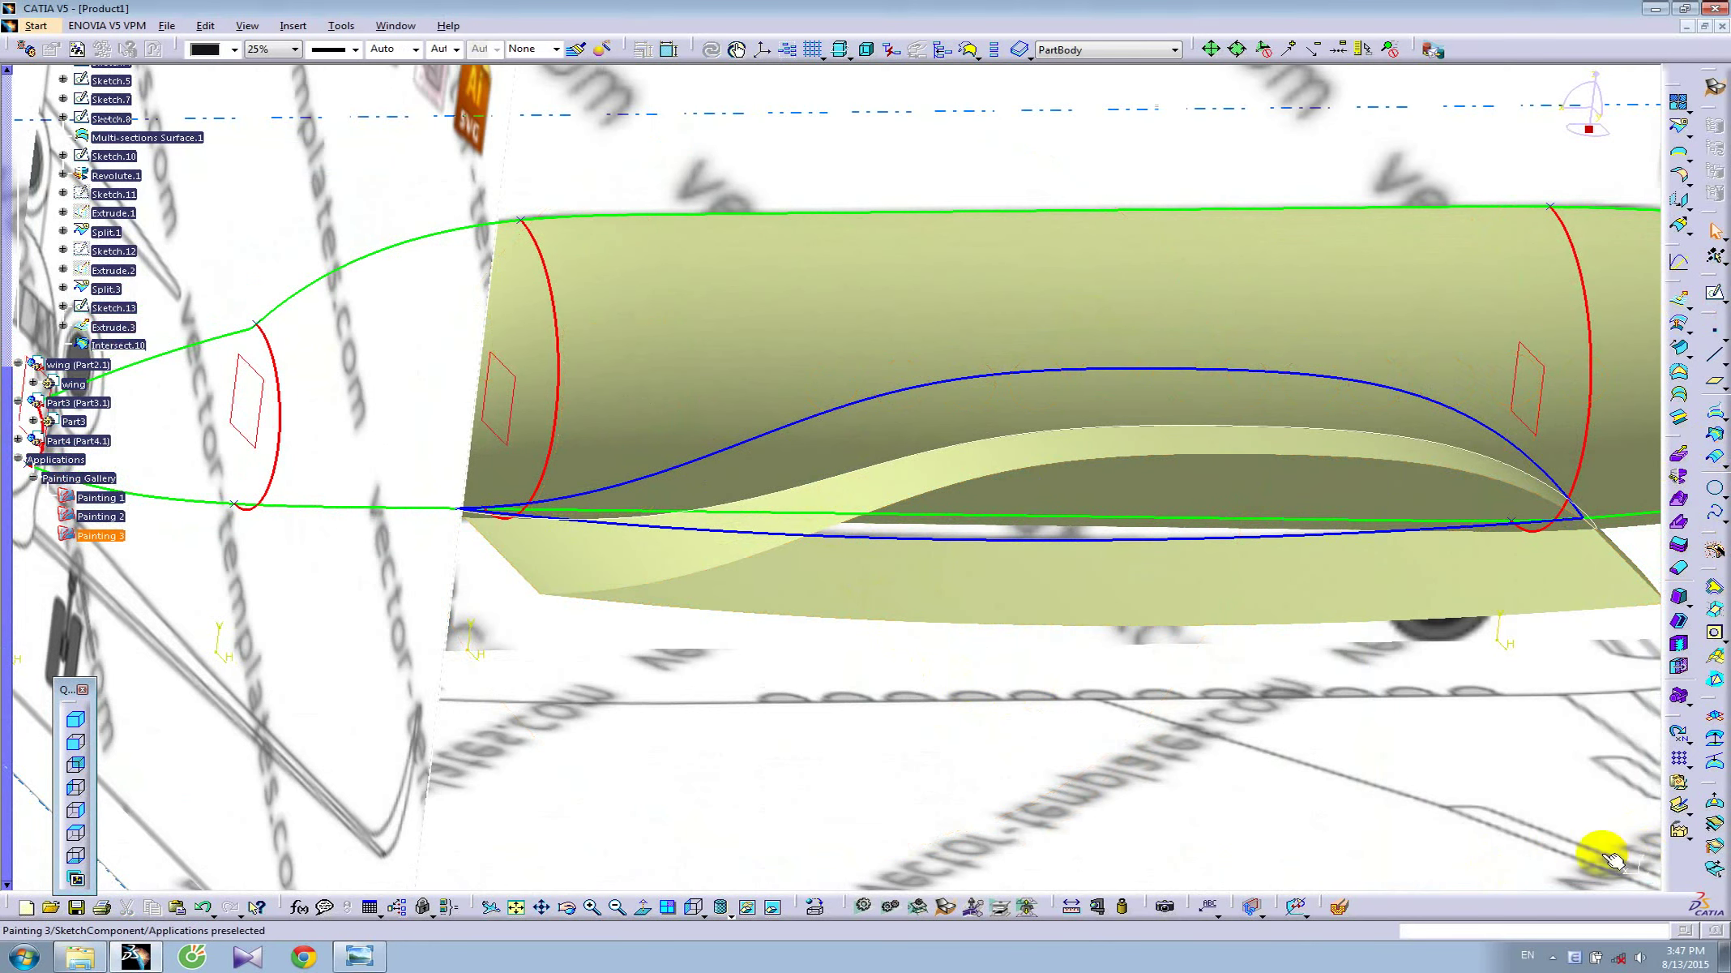
right_click(1018, 588)
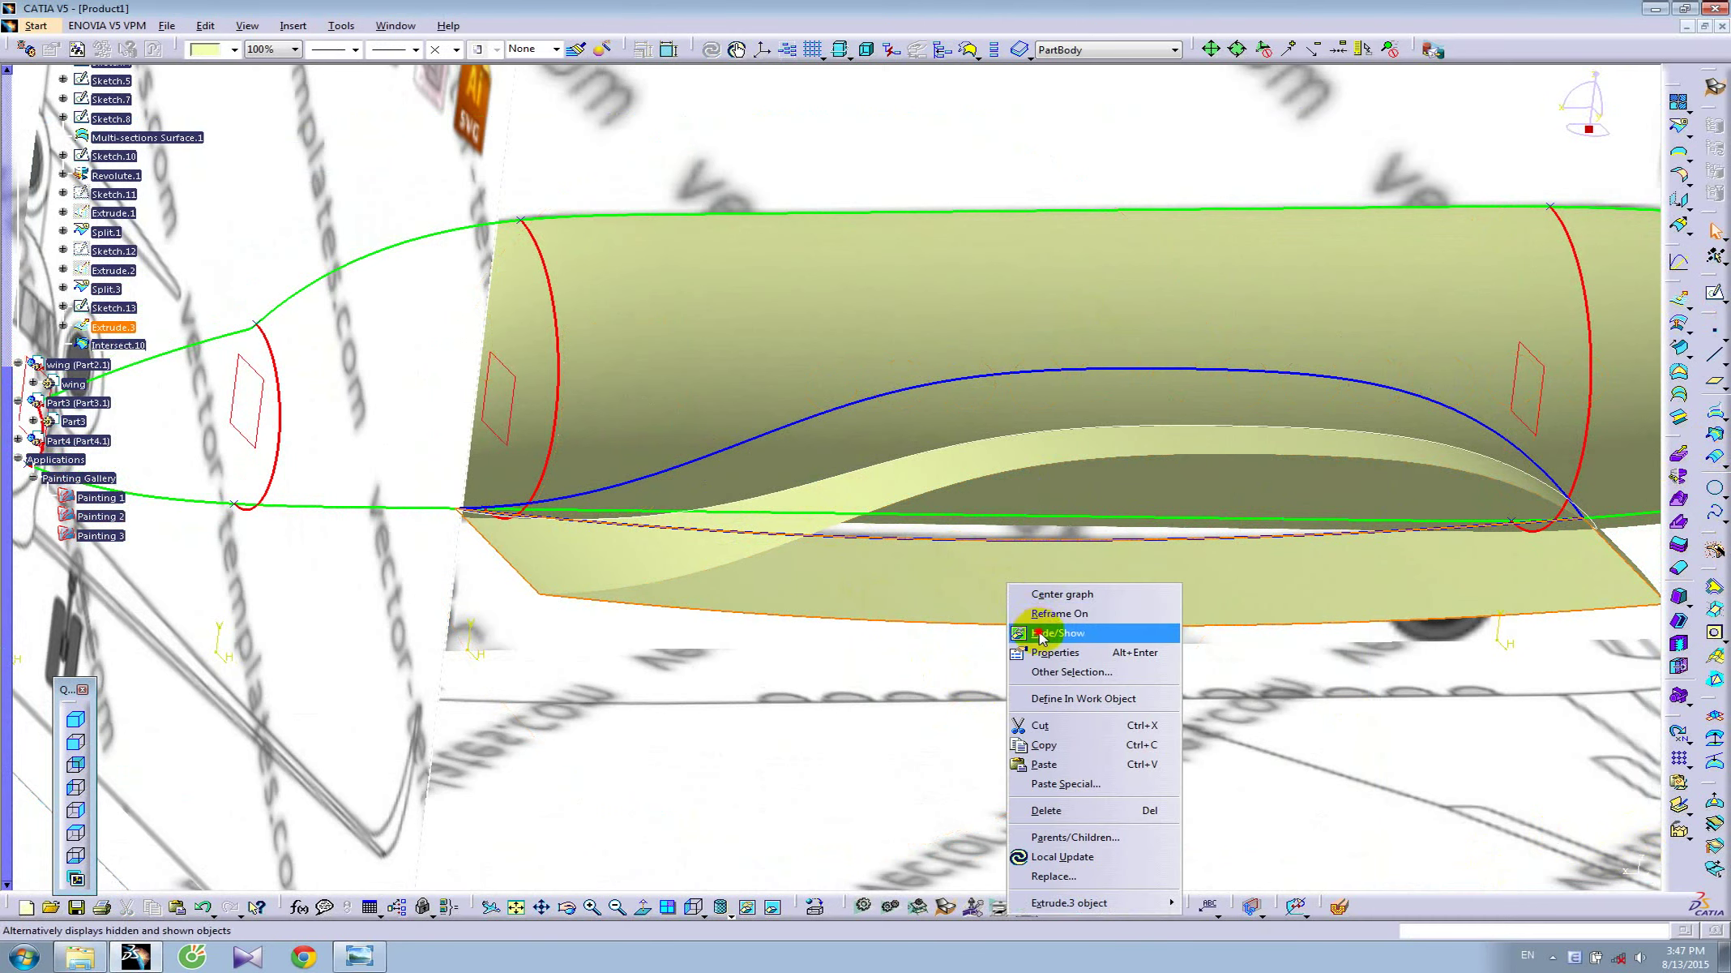